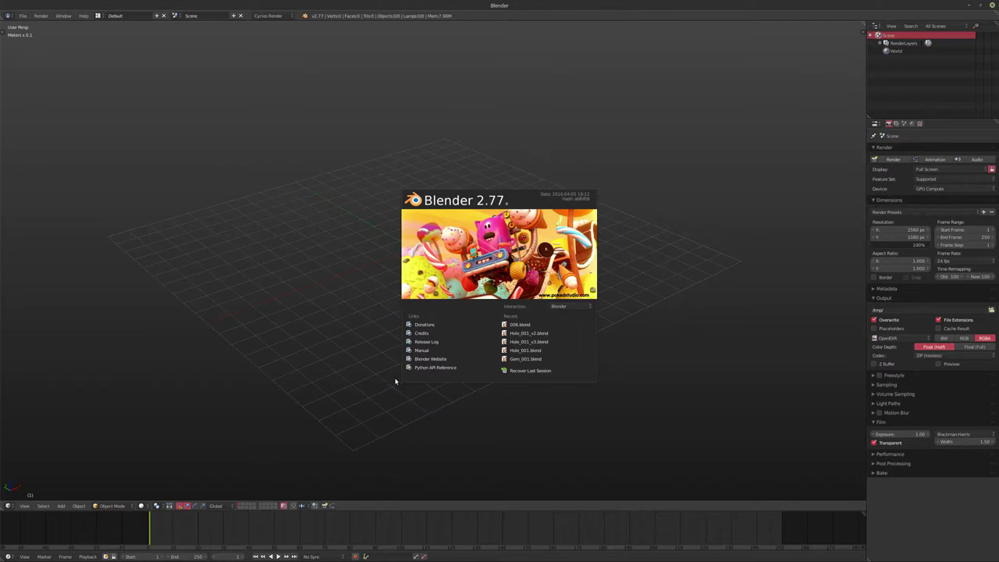
Add a plane mesh at the scene centre and scale its geometry by 10 in Edit Mode
click(433, 270)
middle_drag(602, 280, 388, 291)
key(shift+a)
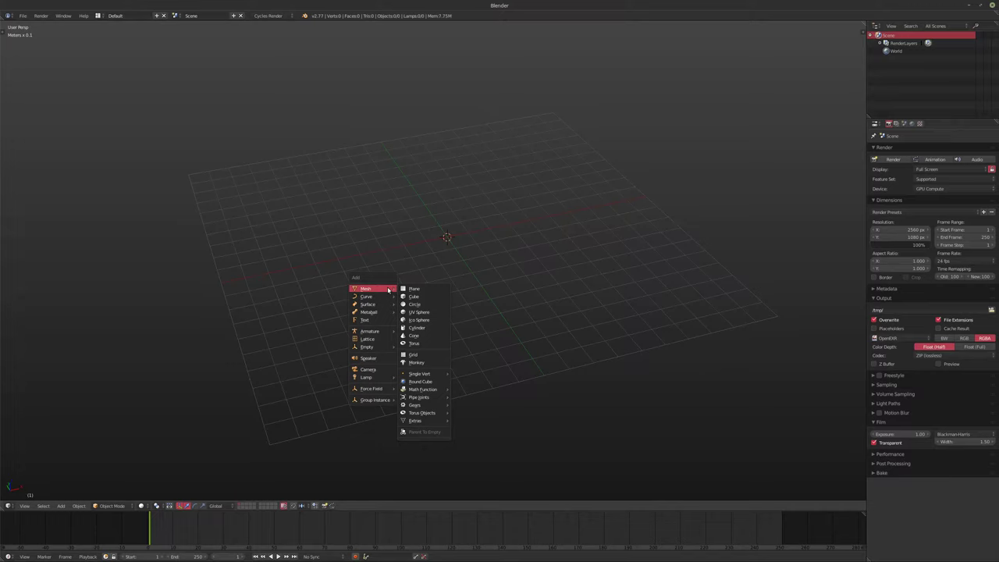
click(414, 289)
shift+middle_drag(444, 292, 446, 299)
key(Tab)
text(s10)
key(Return)
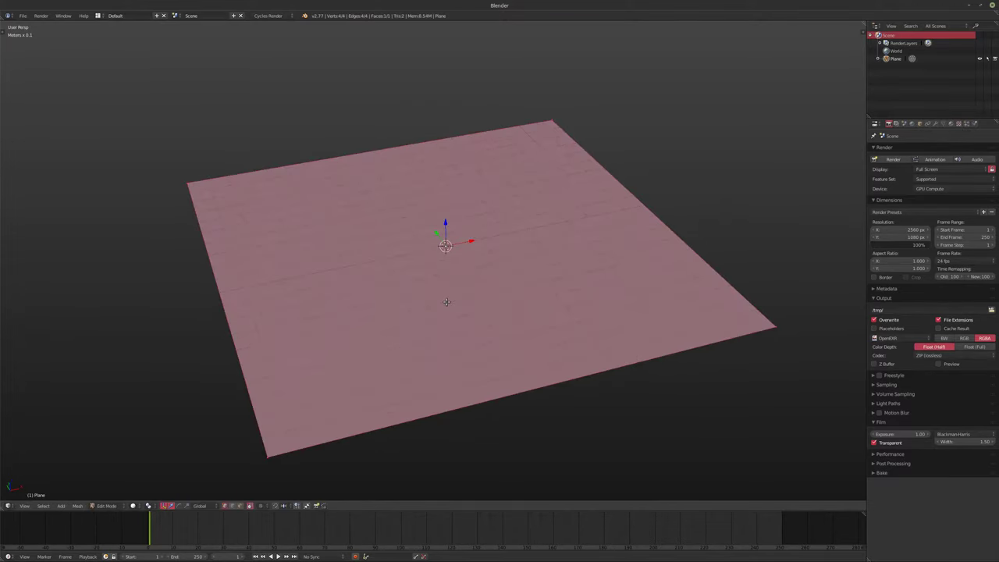
key(Tab)
middle_drag(388, 294, 337, 261)
scroll(415, 306, up, 2)
mouse_move(415, 306)
middle_down()
mouse_move(422, 319)
mouse_move(430, 312)
middle_up()
key(Tab)
key(s)
key(1)
key(0)
key(shift+y)
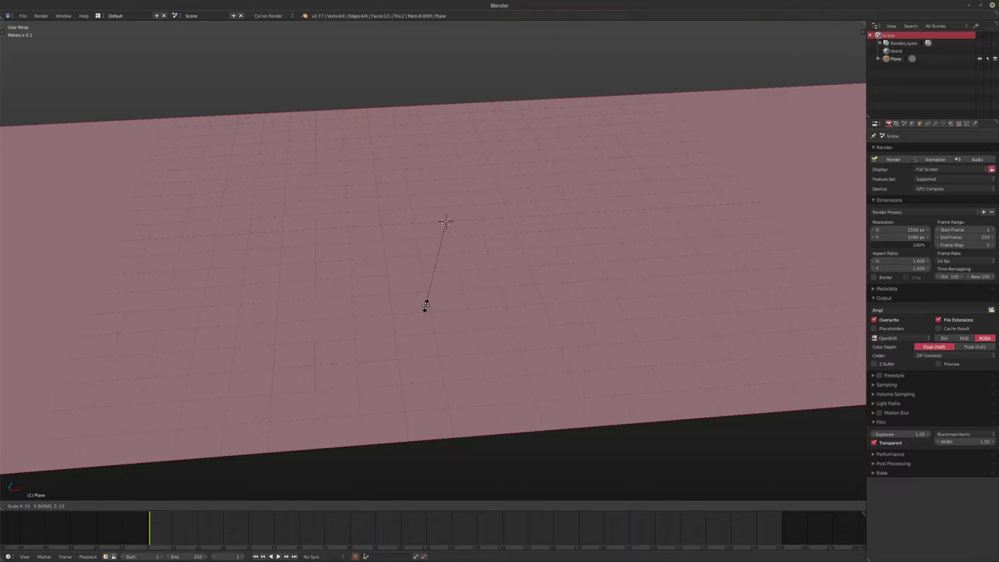
key(Return)
Scale the plane's geometry uniformly by 10 and return to Object Mode
key(s)
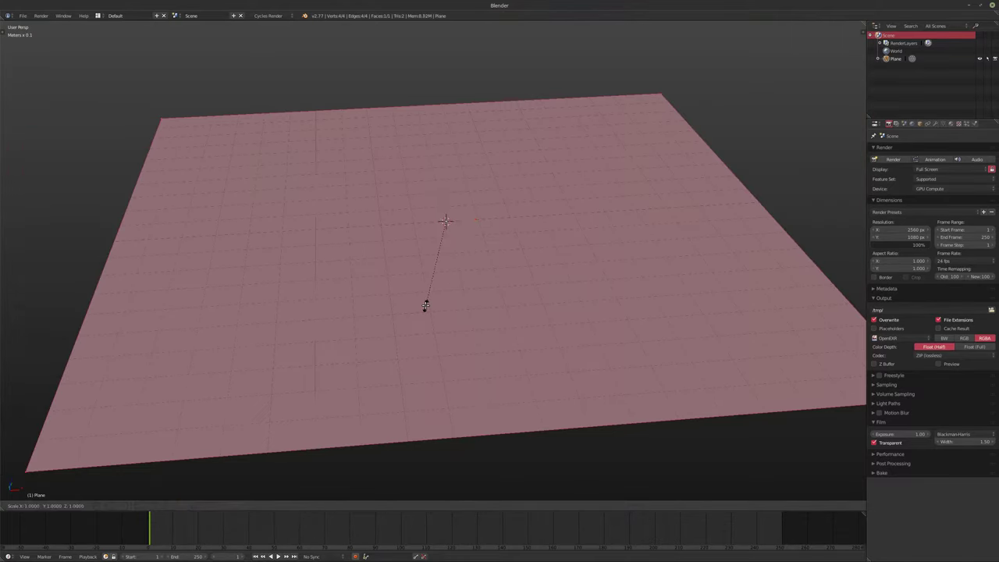
key(1)
key(0)
key(Return)
key(Tab)
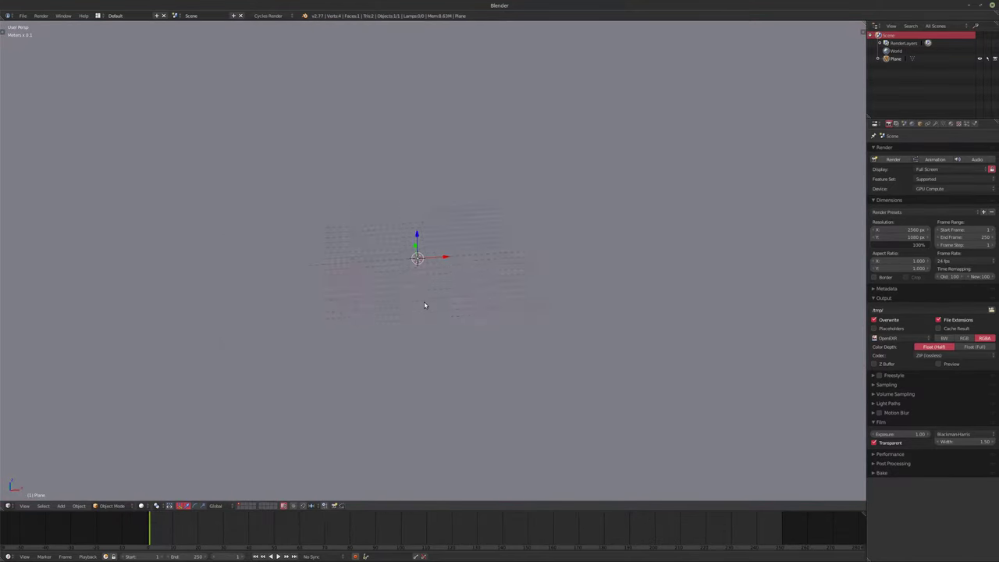
scroll(424, 305, down, 4)
middle_drag(426, 290, 425, 323)
Scale the plane's geometry by 0.5 along the global X axis in Edit Mode
key(Tab)
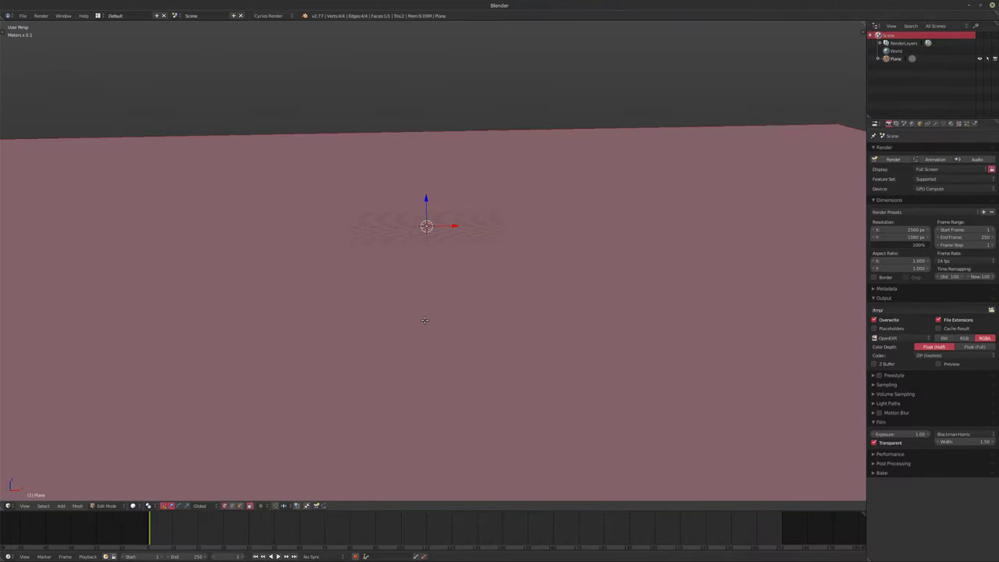
text(s.5)
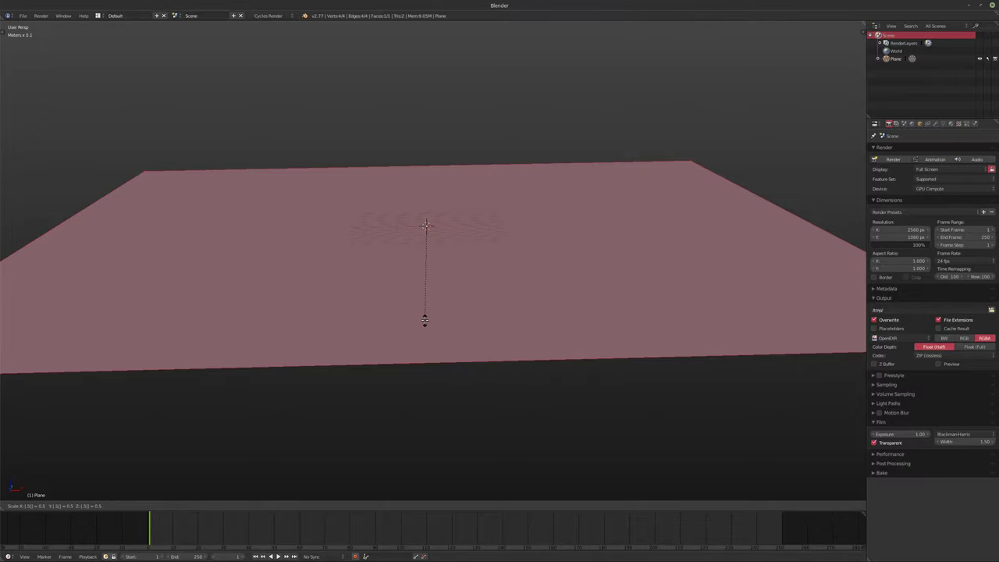
text(x)
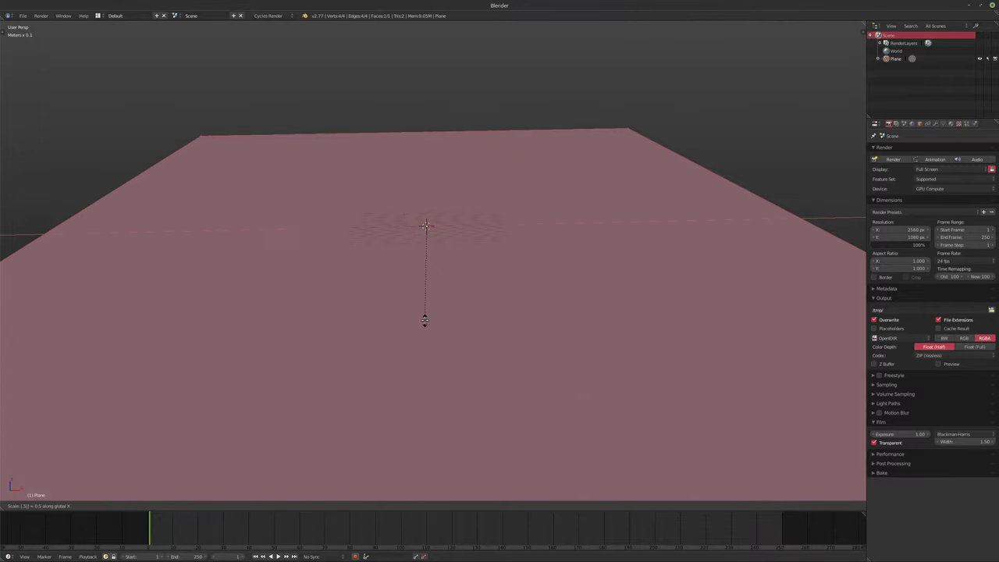
key(Return)
Scale the plane's geometry uniformly by 0.5 and return to Object Mode
scroll(424, 319, down, 3)
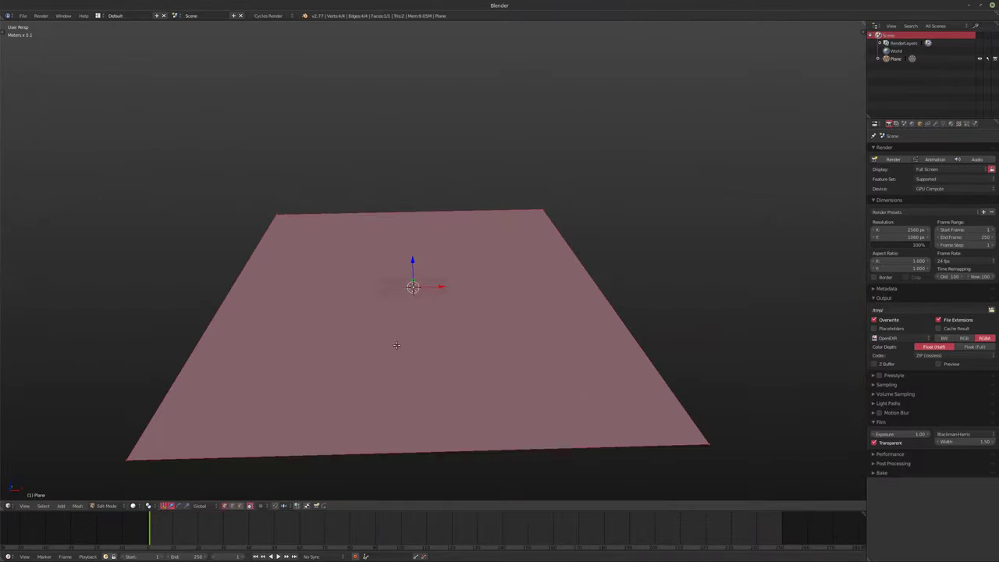
scroll(408, 346, up, 3)
middle_drag(408, 346, 385, 323)
text(s)
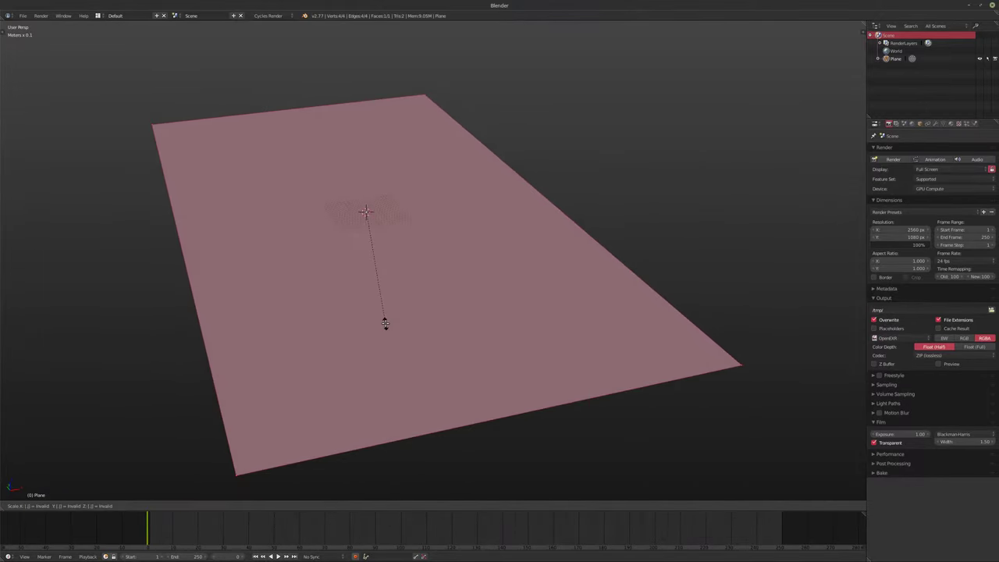
text(.5)
key(Return)
scroll(331, 232, up, 3)
middle_drag(335, 217, 370, 283)
key(Tab)
middle_drag(435, 297, 403, 286)
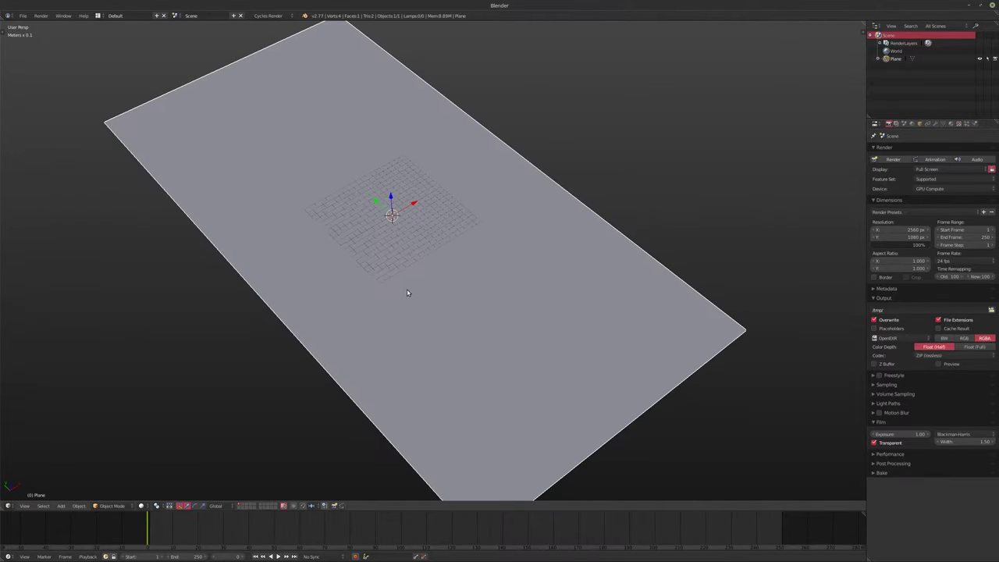
Check the plane's X and Y dimensions in its transform properties
key(n)
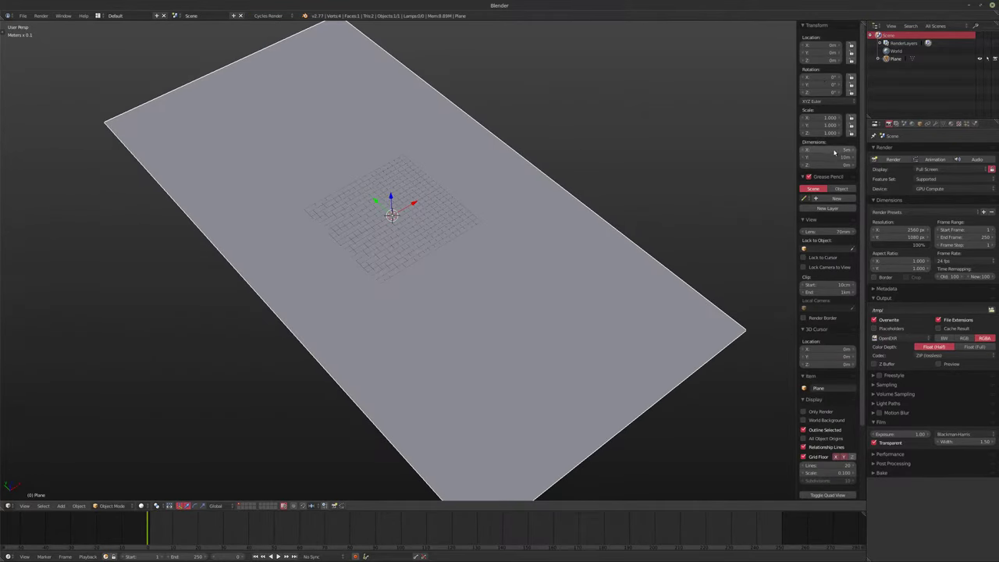
shift+middle_drag(566, 183, 491, 174)
key(n)
middle_drag(544, 200, 421, 286)
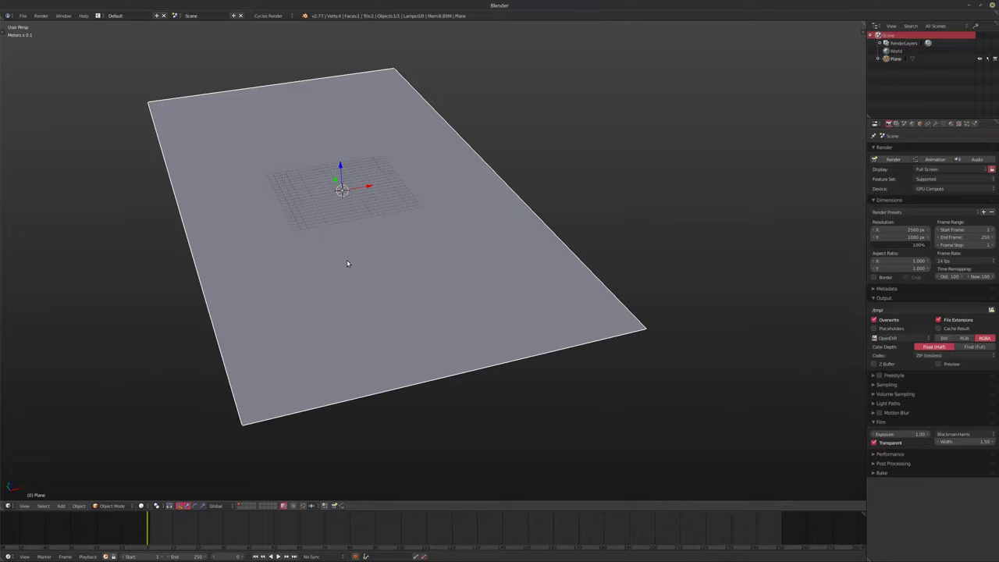
middle_drag(395, 281, 339, 234)
scroll(388, 260, up, 2)
shift+middle_drag(314, 181, 427, 307)
key(shift+a)
mouse_move(420, 290)
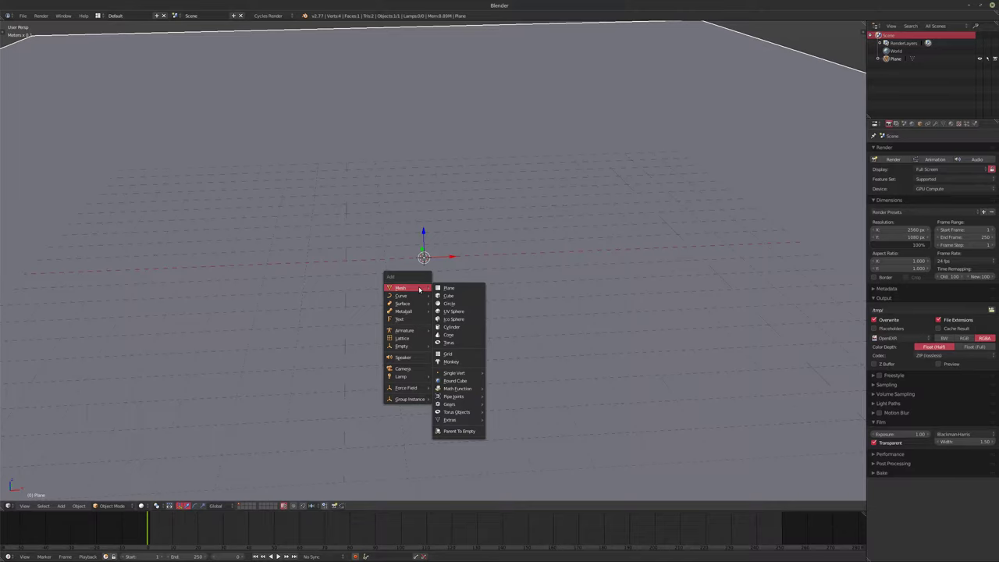
key(shift+a)
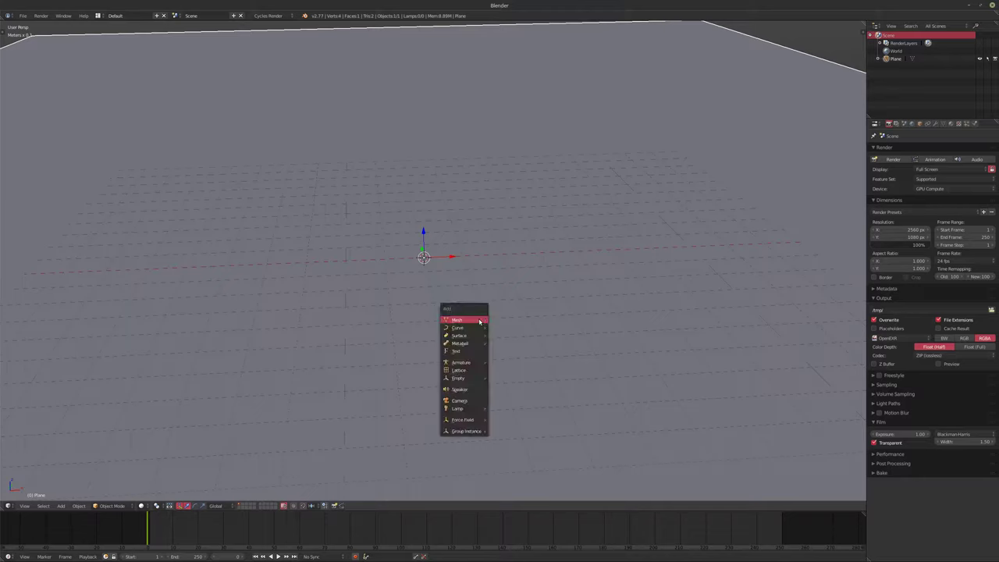
mouse_move(479, 321)
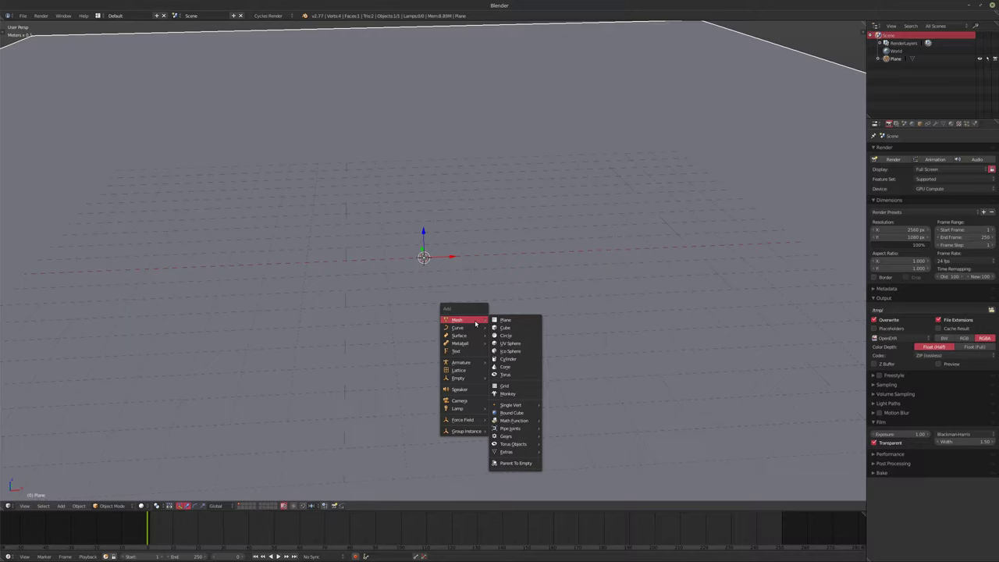
key(Escape)
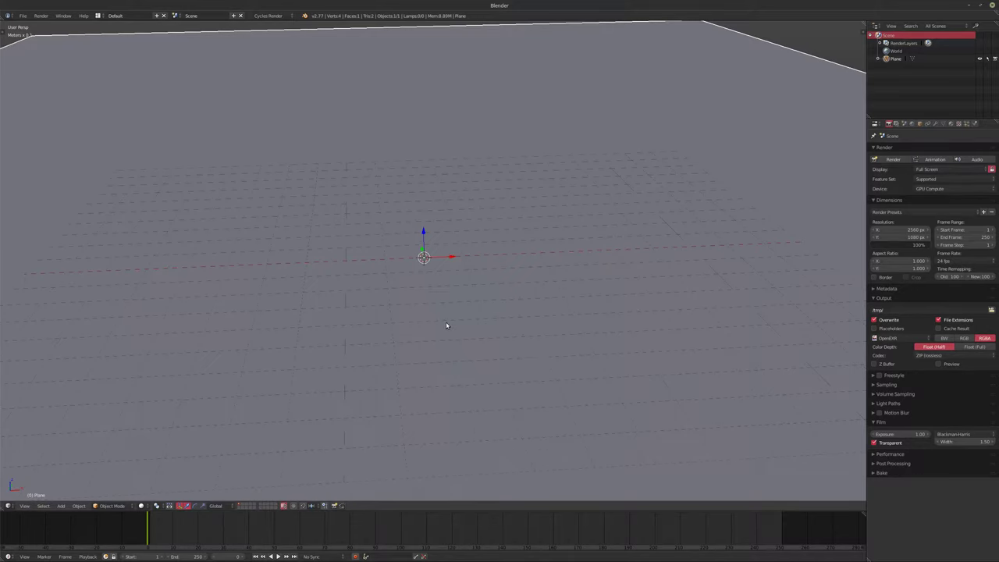
Add a cylinder mesh at the centre of the plane
shift+middle_drag(503, 328, 470, 343)
key(shift+a)
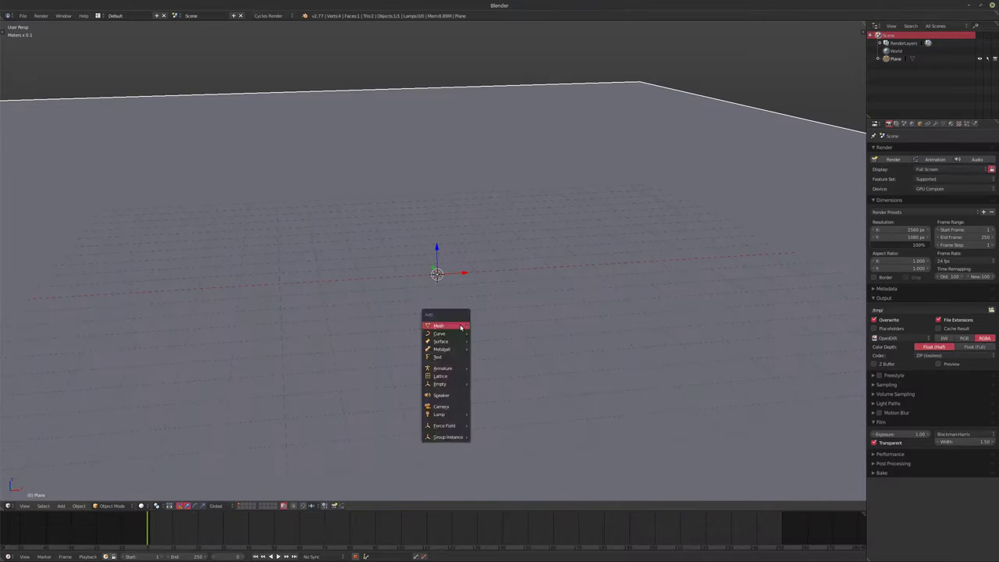
mouse_move(463, 326)
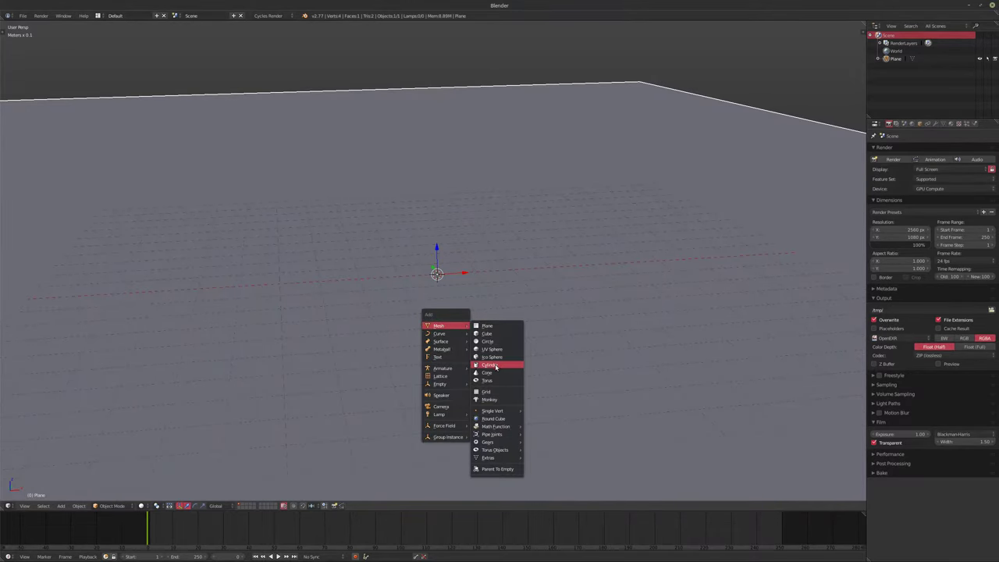
click(498, 365)
scroll(488, 348, up, 3)
Narrow the cylinder into a thin upright rod by scaling its mesh in Edit Mode with the Z axis locked
key(Tab)
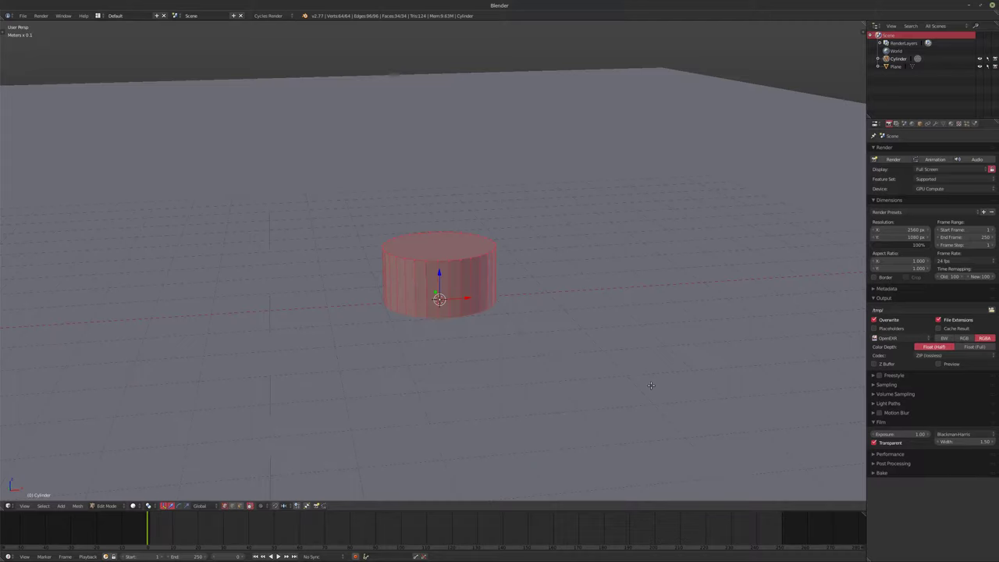
key(s)
key(z)
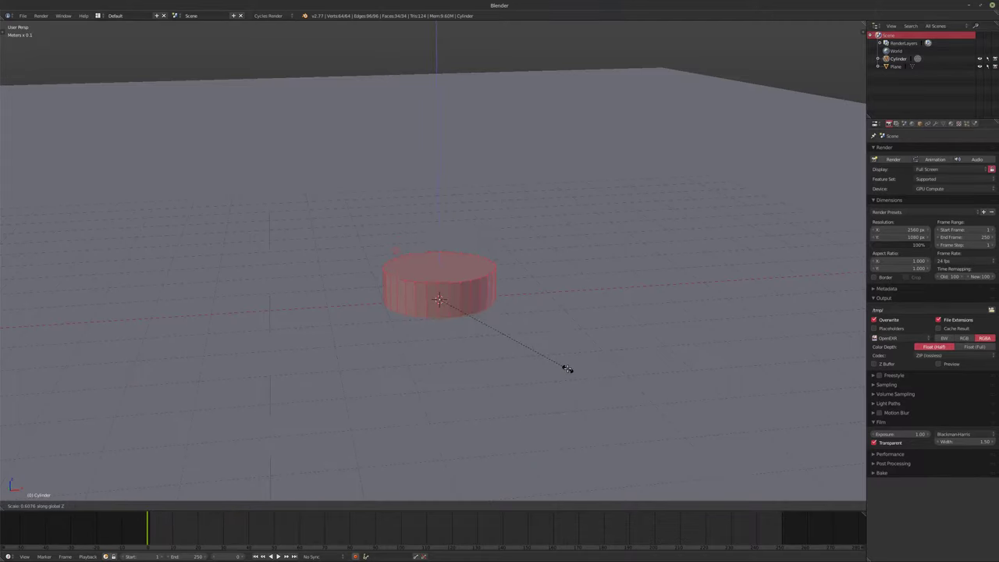
key(shift+z)
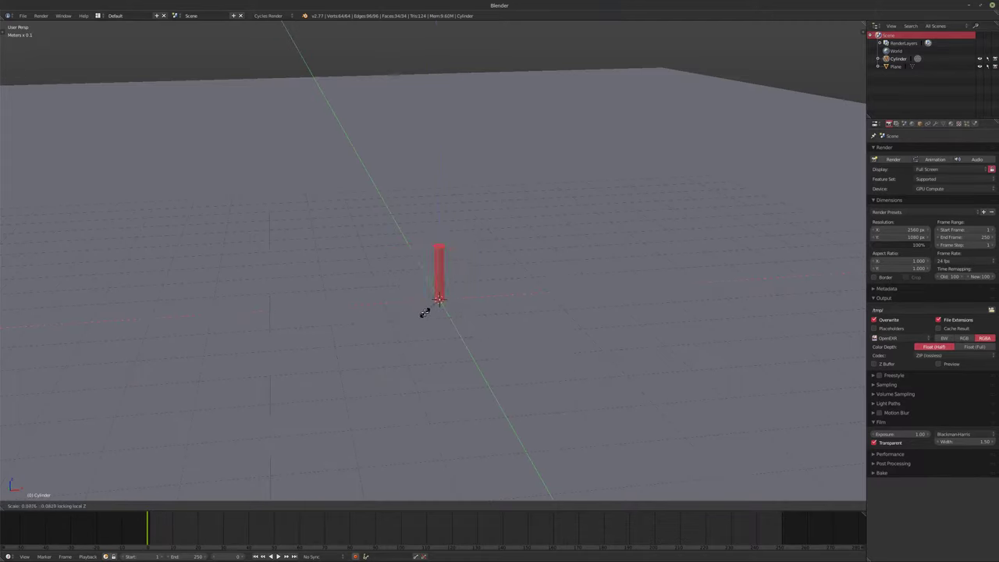
click(426, 312)
middle_drag(429, 313, 504, 365)
key(s)
key(shift+z)
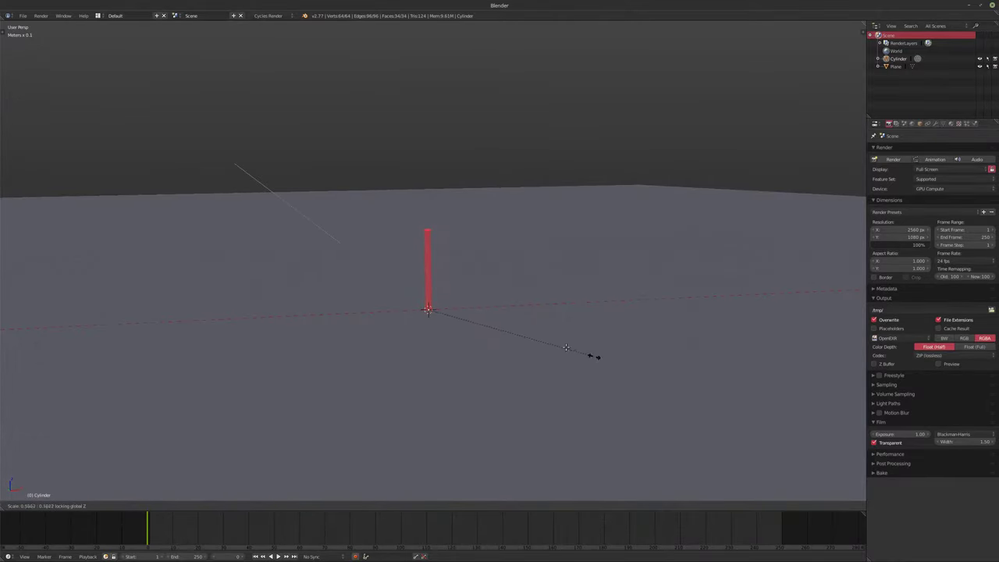
click(535, 339)
Raise the rod's mesh about 8.6 cm along Z so nearly all of it stands above the plane, and leave Edit Mode
middle_drag(536, 339, 457, 319)
key(g)
key(z)
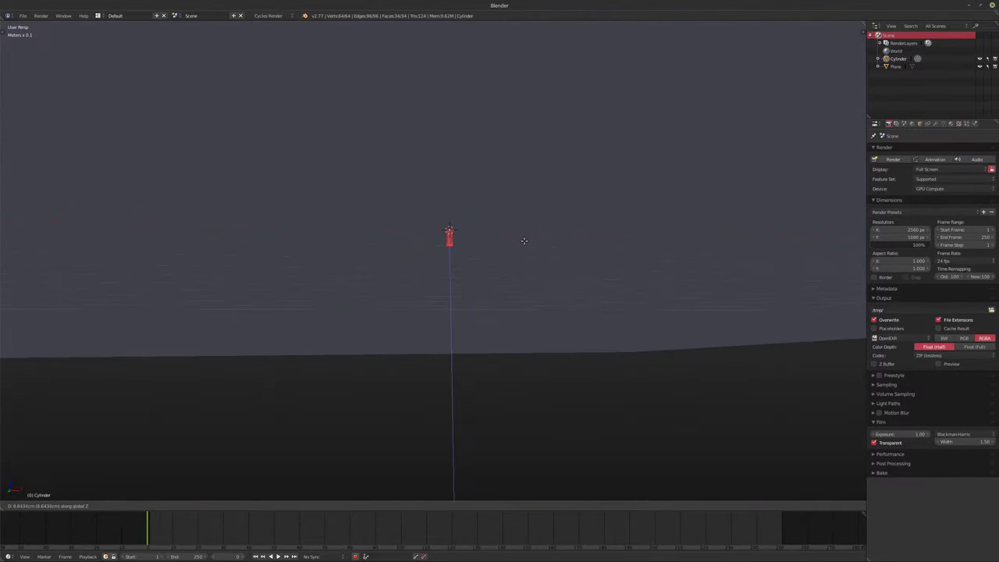
click(523, 241)
middle_drag(558, 218, 465, 262)
scroll(467, 245, up, 7)
key(Tab)
Apply smooth shading to the thin cylinder
scroll(468, 187, down, 10)
middle_drag(474, 216, 508, 301)
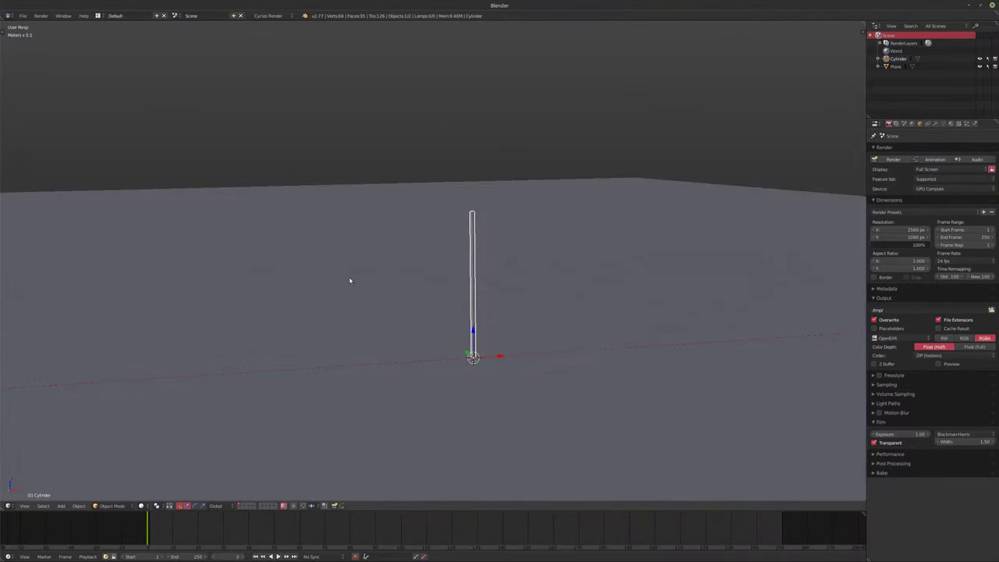
key(t)
click(21, 138)
mouse_move(437, 286)
middle_down()
mouse_move(449, 287)
mouse_move(442, 315)
mouse_move(504, 315)
mouse_move(470, 273)
mouse_move(467, 290)
mouse_move(477, 295)
middle_up()
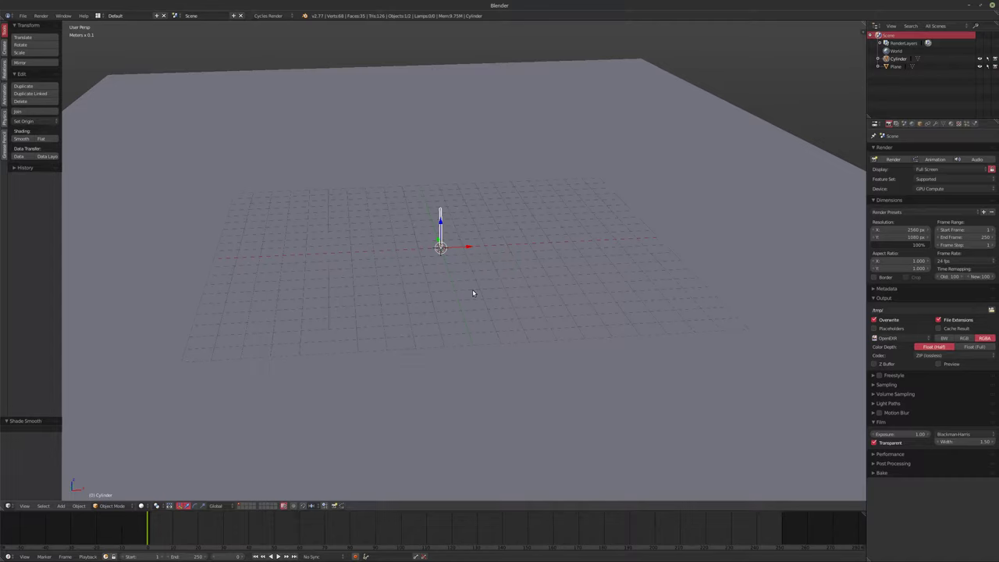
middle_drag(473, 292, 444, 300)
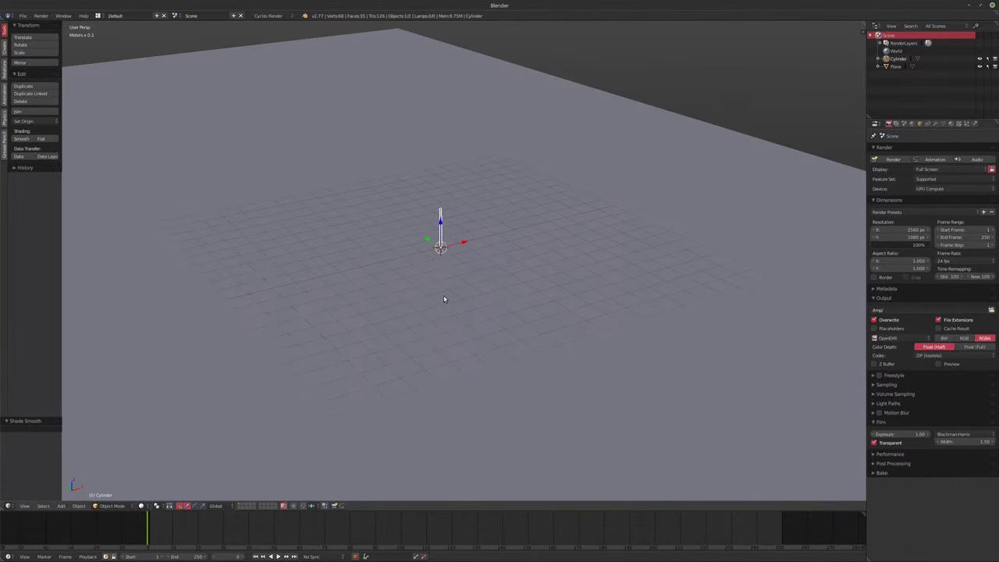
mouse_move(444, 297)
shift+middle_down()
mouse_move(477, 312)
mouse_move(484, 332)
mouse_move(430, 274)
mouse_move(437, 312)
mouse_move(428, 294)
mouse_move(468, 296)
mouse_move(447, 293)
shift+middle_up()
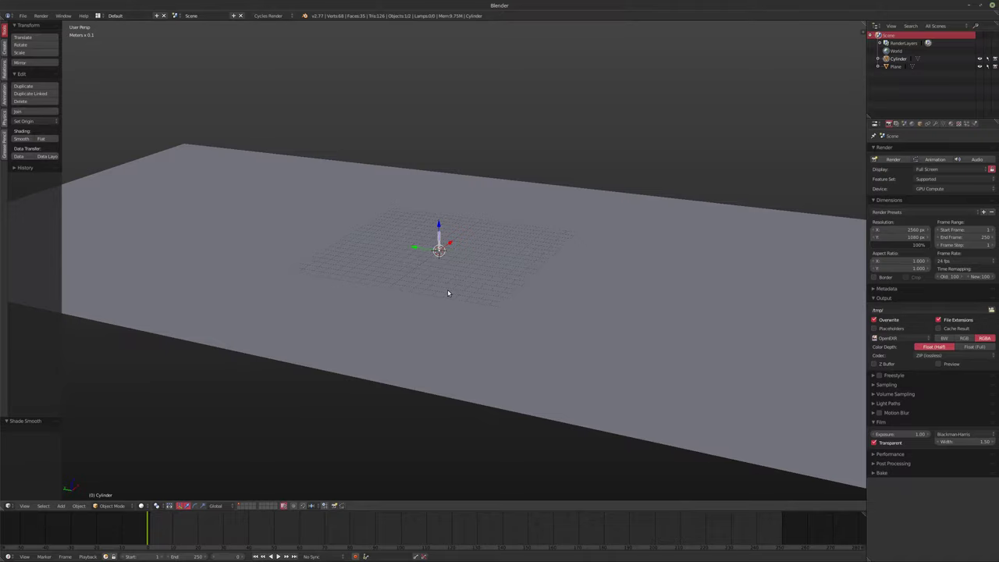
middle_drag(447, 293, 356, 351)
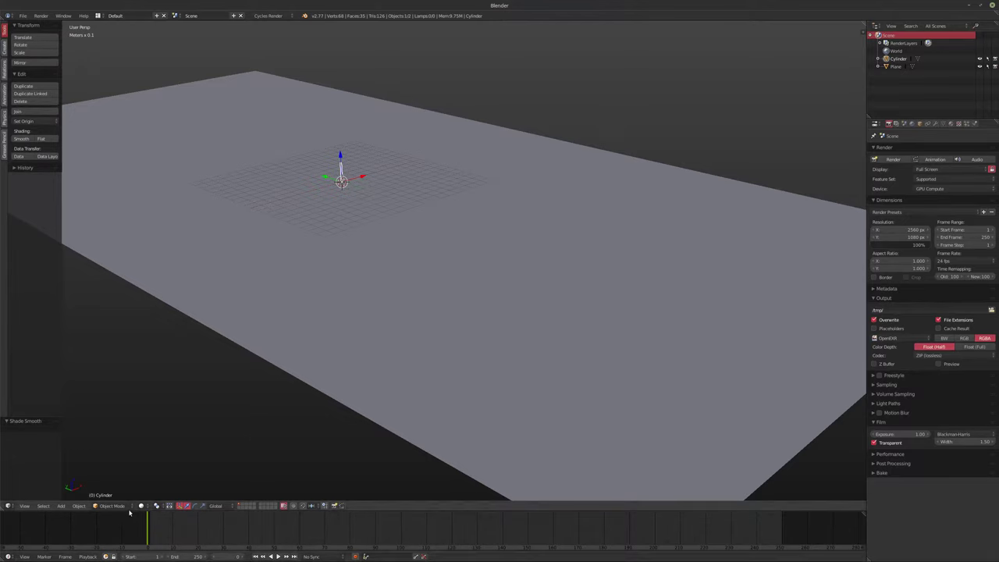
Enlarge the timeline area to roughly the lower 40 percent of the window, shrinking the 3D view above it
drag(130, 511, 156, 338)
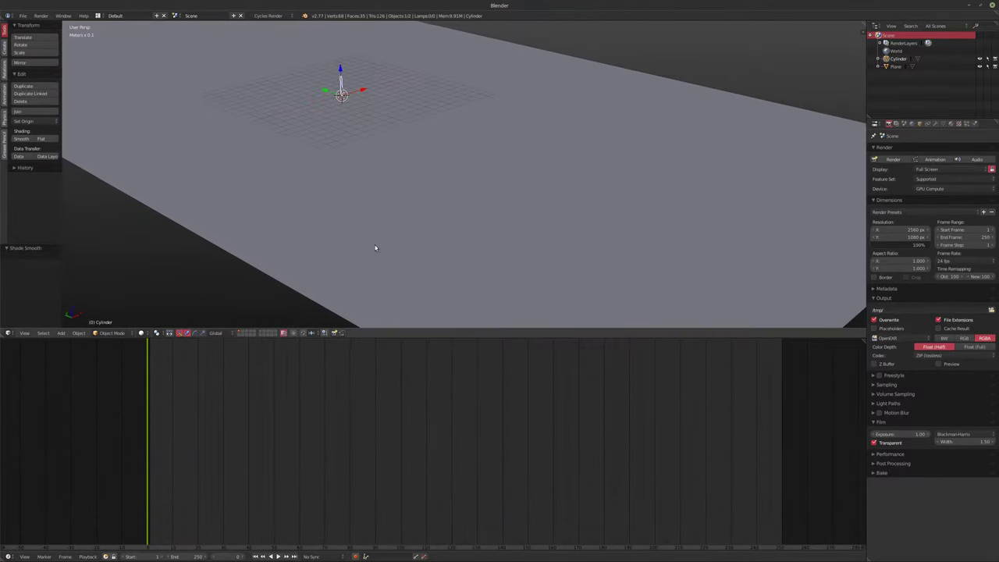
scroll(370, 244, down, 1)
shift+middle_drag(370, 243, 450, 301)
middle_drag(402, 245, 361, 223)
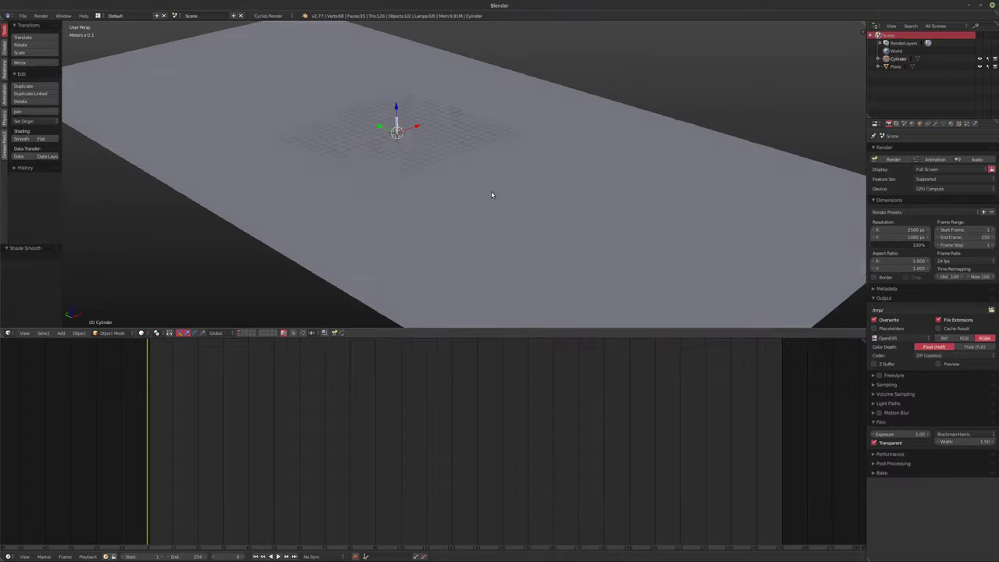
scroll(483, 206, up, 2)
key(Tab)
key(ctrl+r)
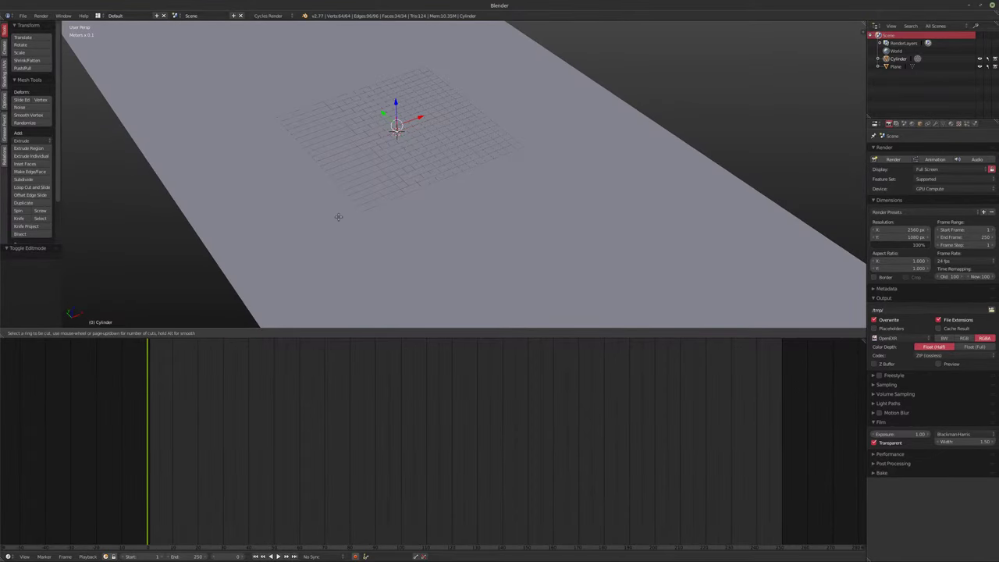
key(Escape)
middle_drag(328, 208, 386, 232)
middle_drag(455, 243, 499, 246)
key(Tab)
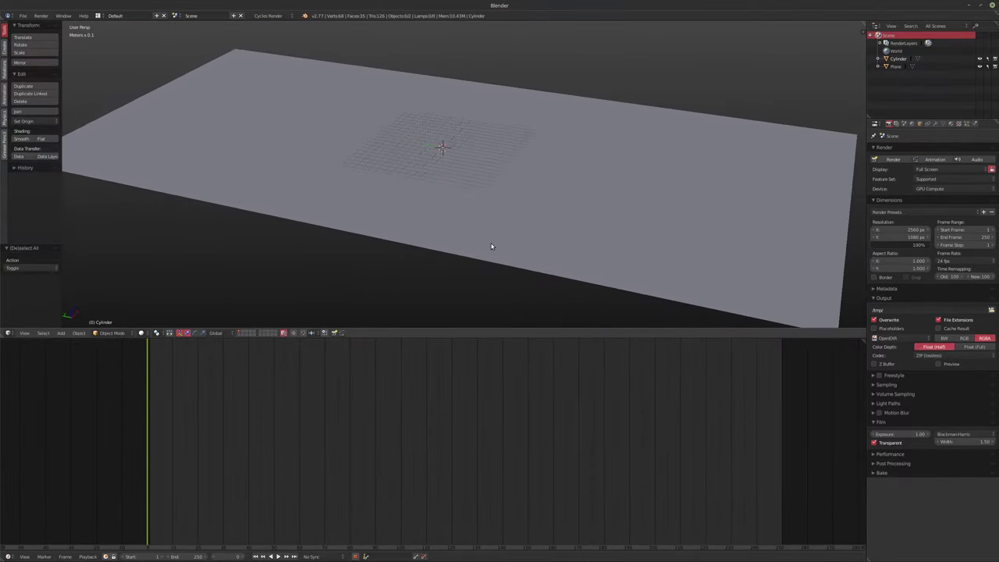
key(Tab)
Select the plane and add a single centred loop cut to it in Edit Mode, then return to Object Mode
key(Tab)
right_click(463, 235)
key(Tab)
middle_drag(461, 231, 457, 225)
key(ctrl+r)
click(384, 239)
right_click(383, 239)
middle_drag(383, 239, 484, 251)
key(Tab)
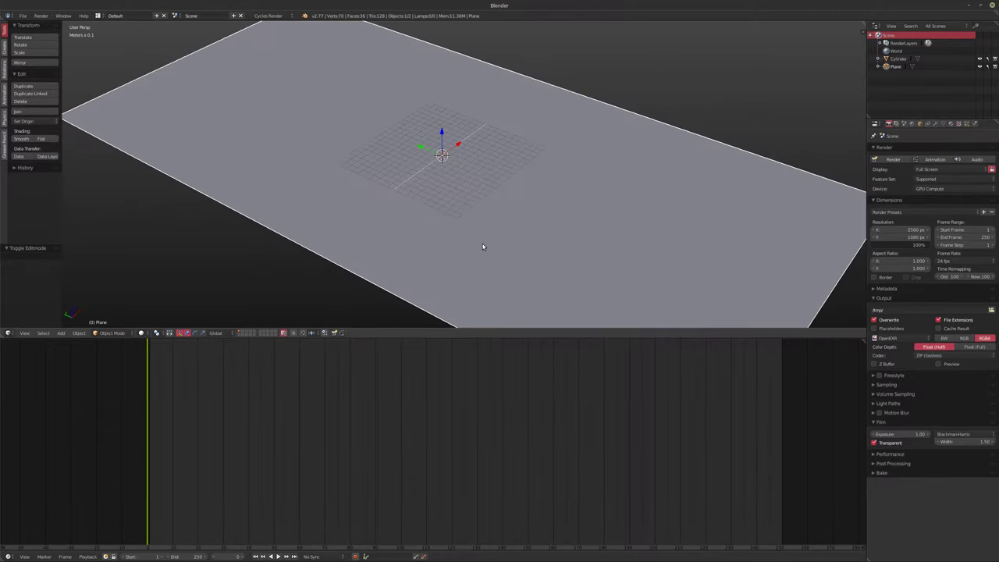
mouse_move(483, 246)
middle_down()
mouse_move(506, 239)
mouse_move(493, 241)
middle_up()
scroll(506, 239, down, 2)
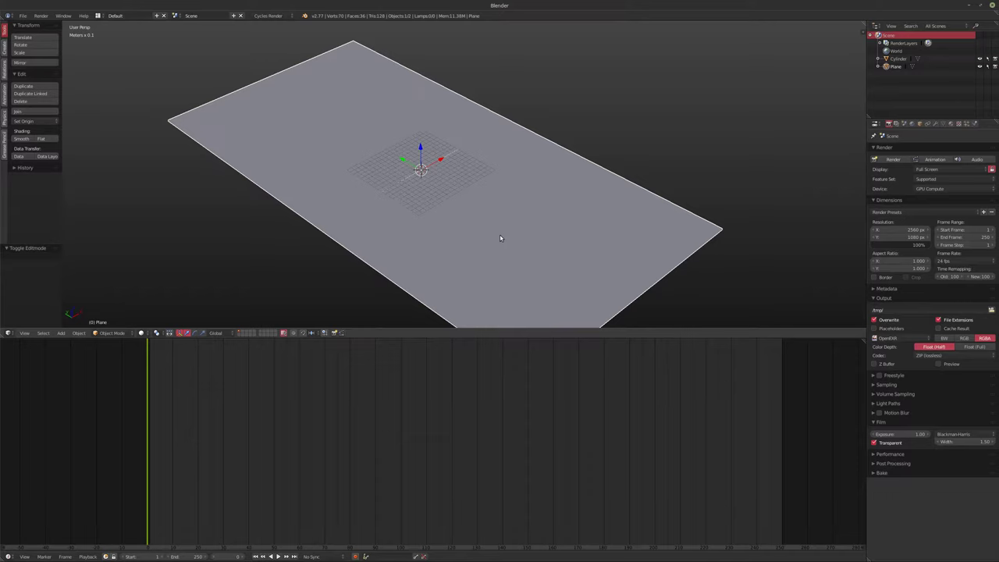
Duplicate the ground plane in place and hide the original plane
key(shift+d)
right_click(500, 238)
shift+middle_drag(457, 243, 444, 221)
click(982, 68)
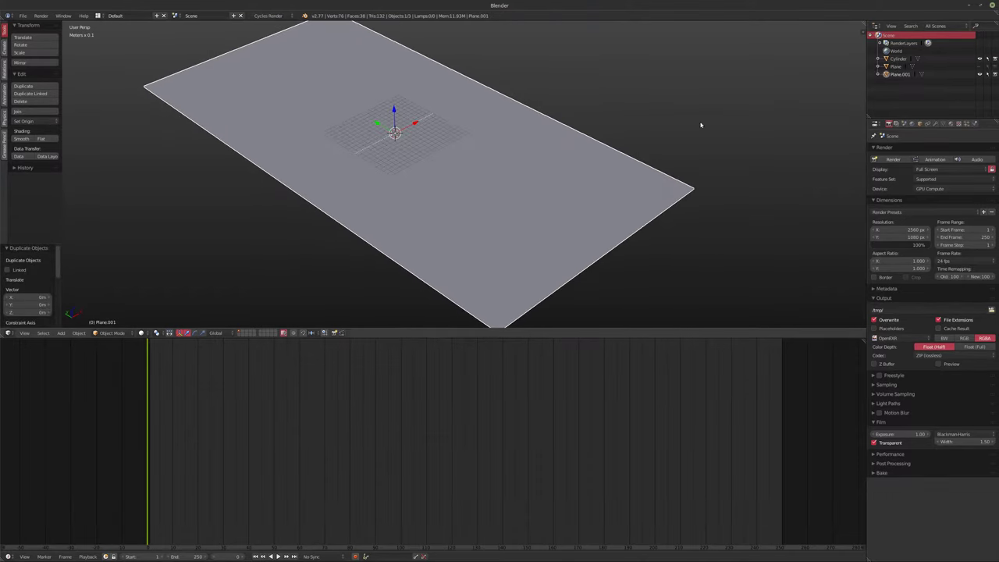
Delete one of the two faces of the duplicated plane in Edit Mode and return to Object Mode
shift+middle_drag(537, 117, 583, 129)
key(Tab)
middle_drag(415, 173, 457, 163)
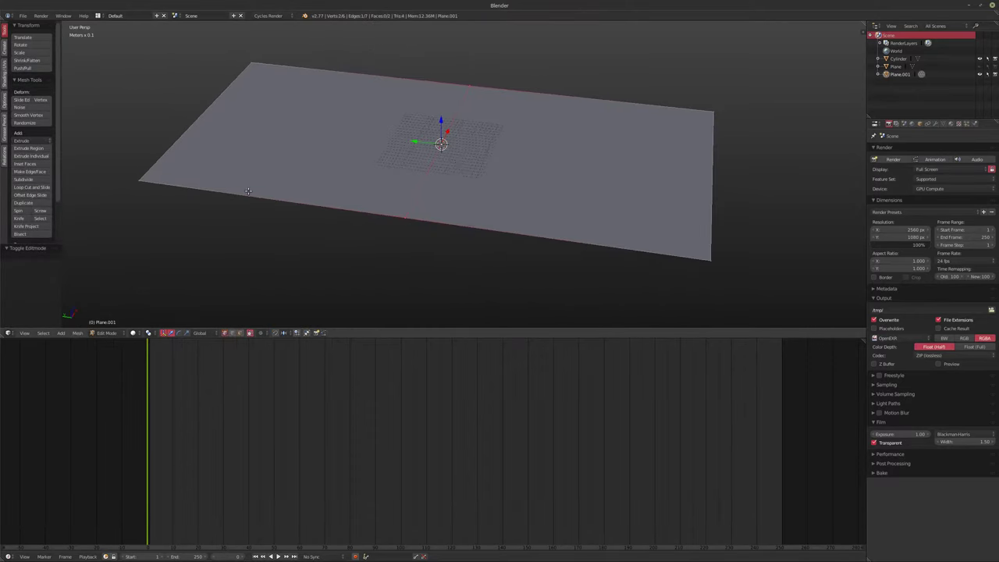
key(ctrl+Tab)
click(312, 194)
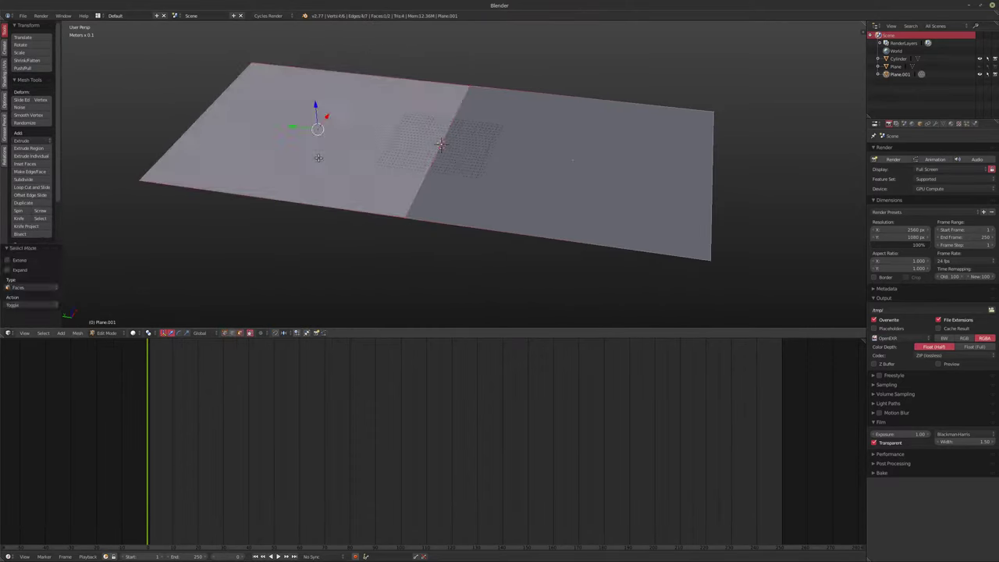
key(x)
click(313, 175)
key(Tab)
middle_drag(408, 167, 500, 215)
key(Tab)
key(Tab)
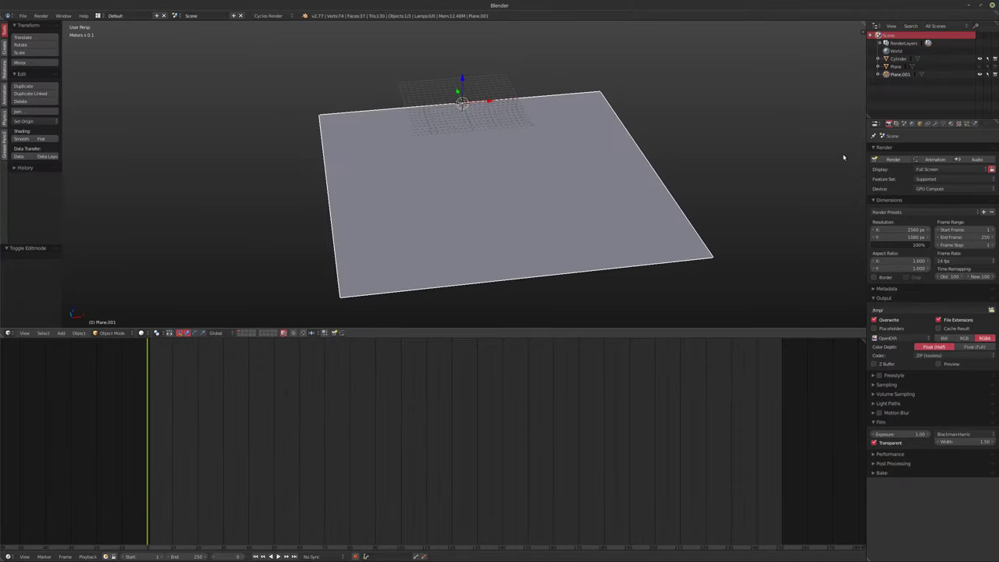
Add a particle system of type Hair to the remaining half plane
click(967, 124)
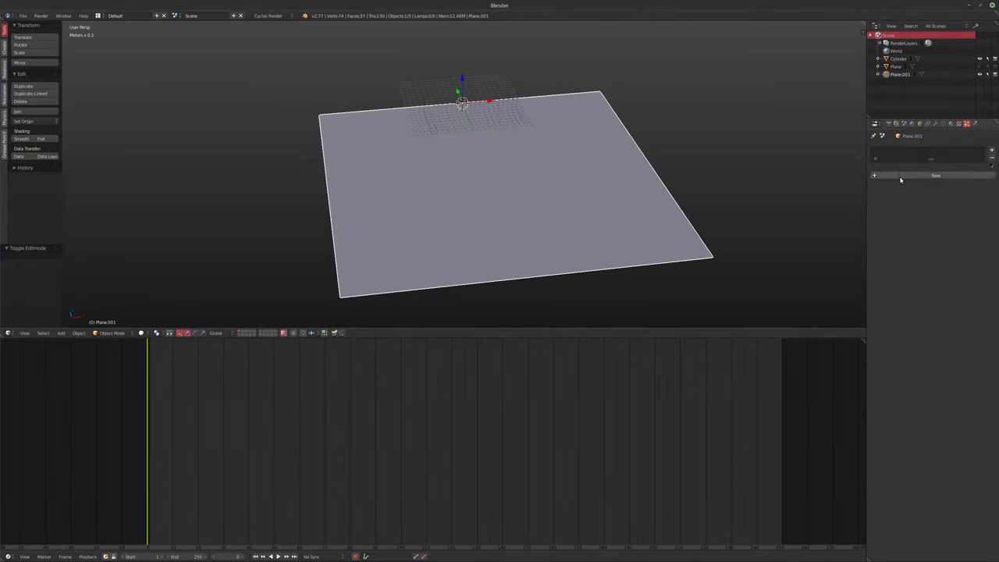
click(896, 176)
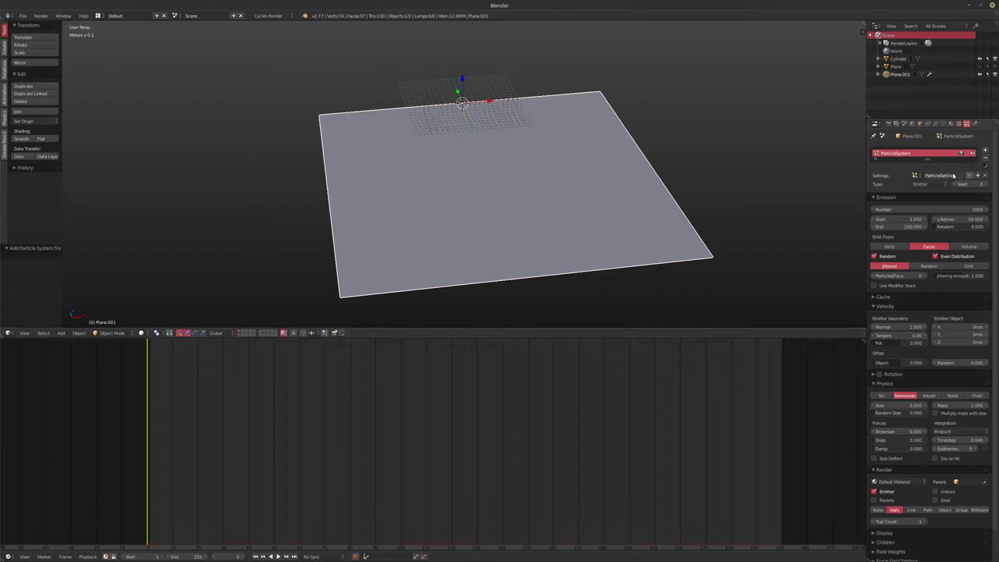
click(921, 185)
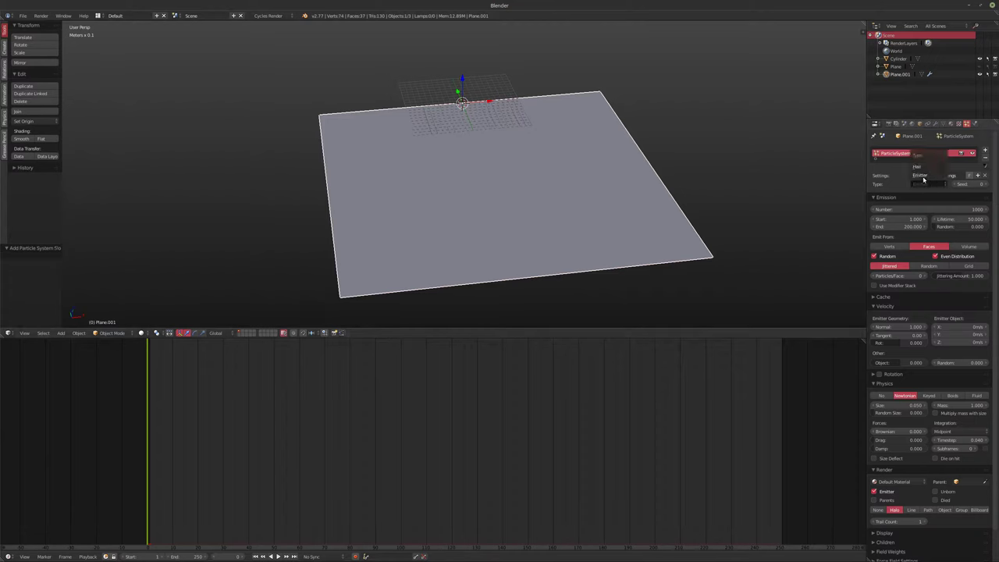
click(925, 172)
shift+middle_drag(706, 236, 667, 221)
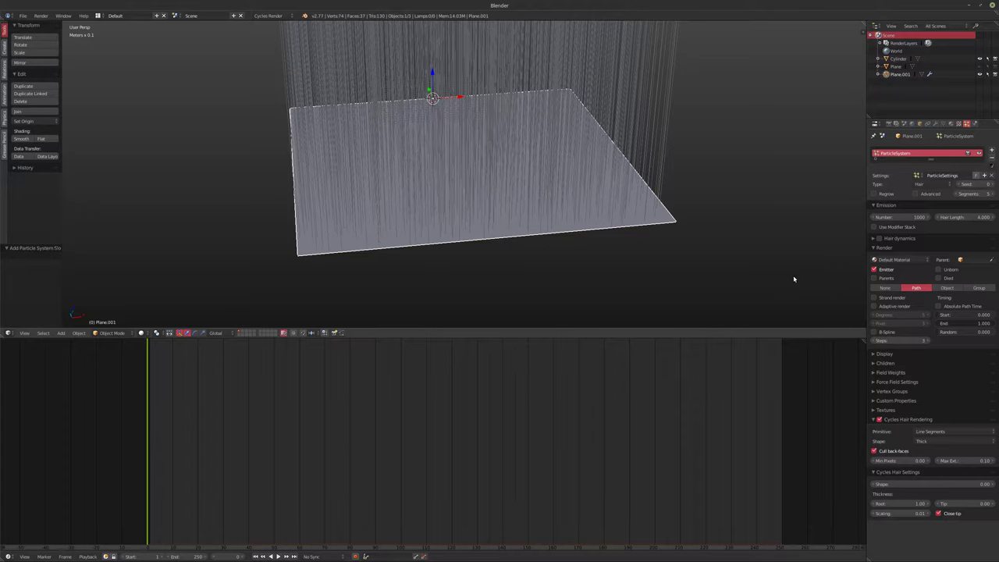
Create a new Clouds texture and set its noise to Hard
click(958, 124)
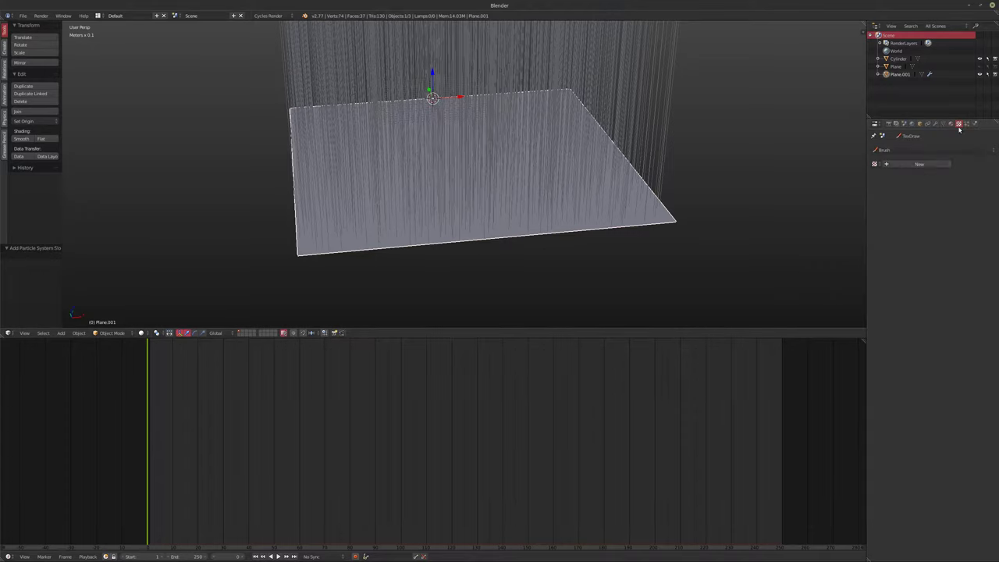
click(898, 164)
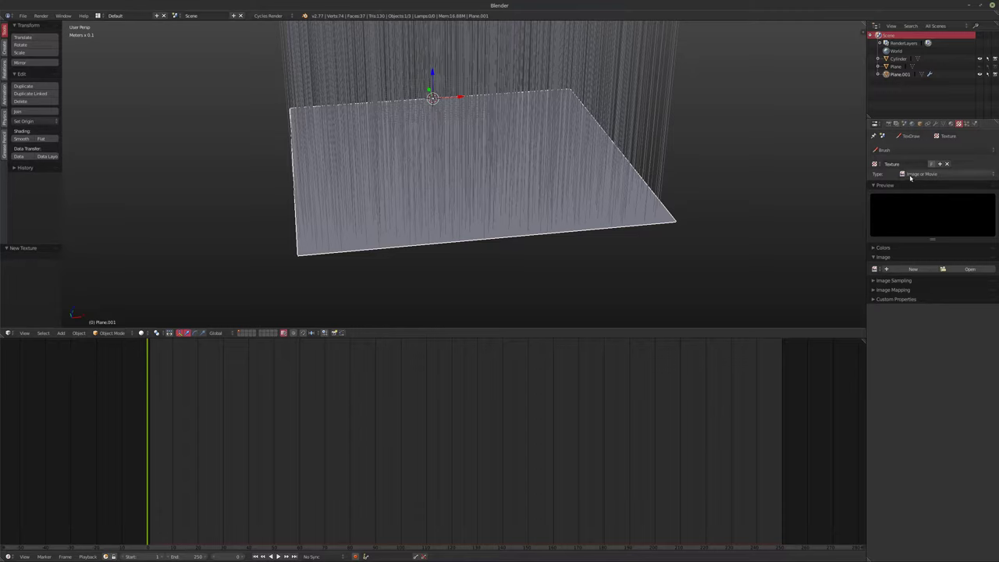
ctrl+scroll(909, 174, up, 4)
ctrl+scroll(911, 178, down, 1)
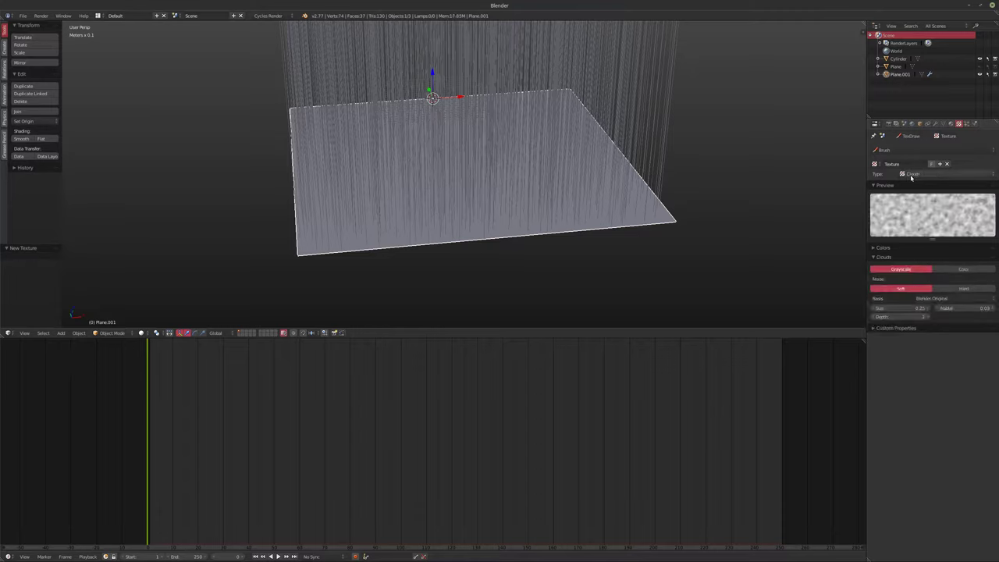
click(962, 289)
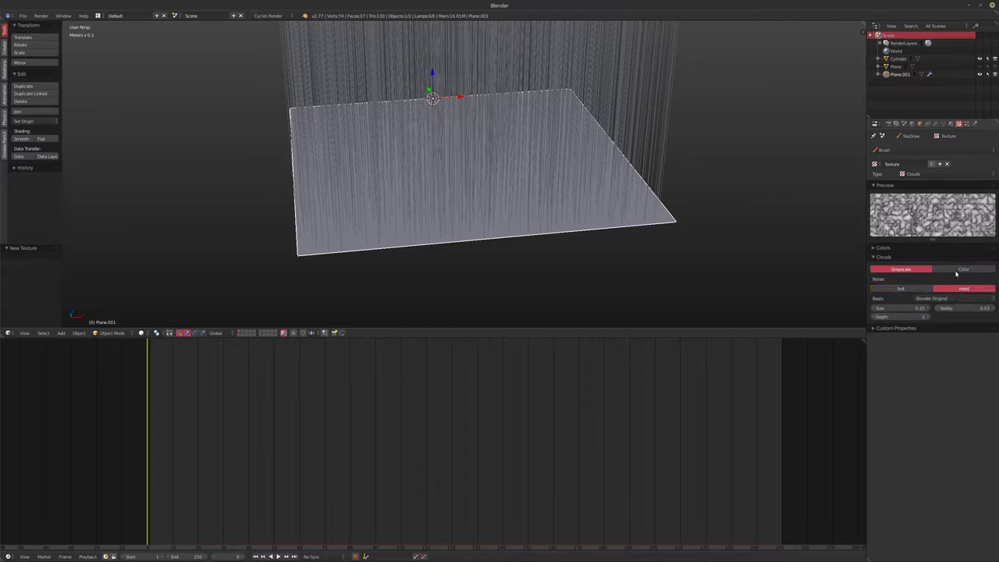
Adjust the Clouds texture's colors to brightness 0.9 and contrast 5
click(883, 247)
drag(965, 286, 921, 279)
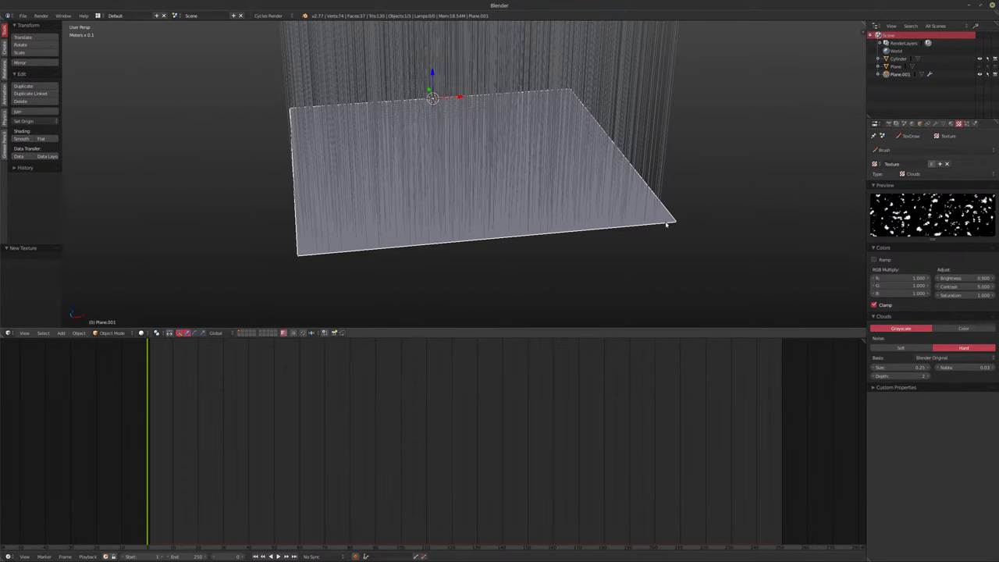
mouse_move(574, 219)
shift+middle_down()
mouse_move(560, 216)
mouse_move(582, 234)
shift+middle_up()
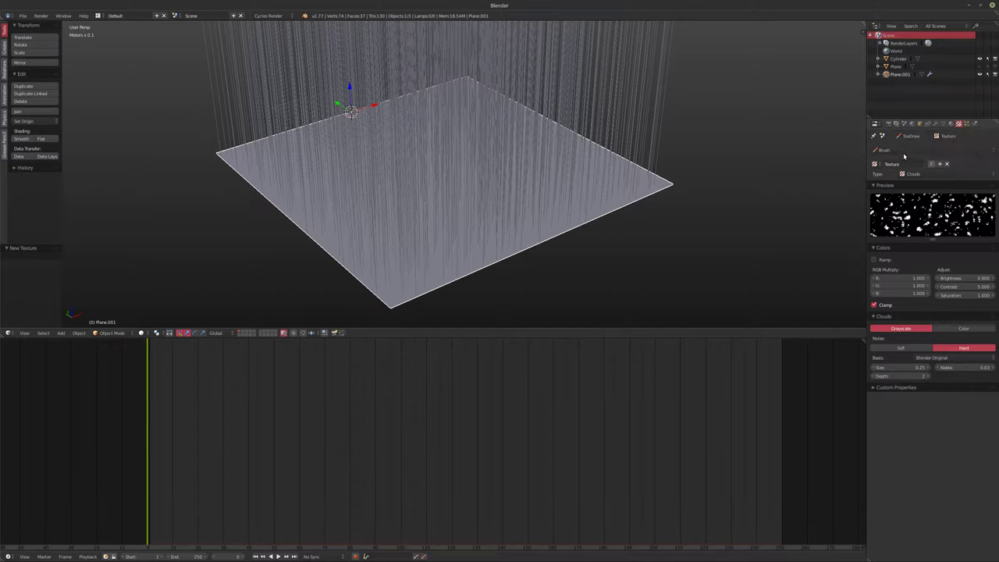
Assign the existing Clouds texture to the first texture slot of the half plane's particle system
click(967, 123)
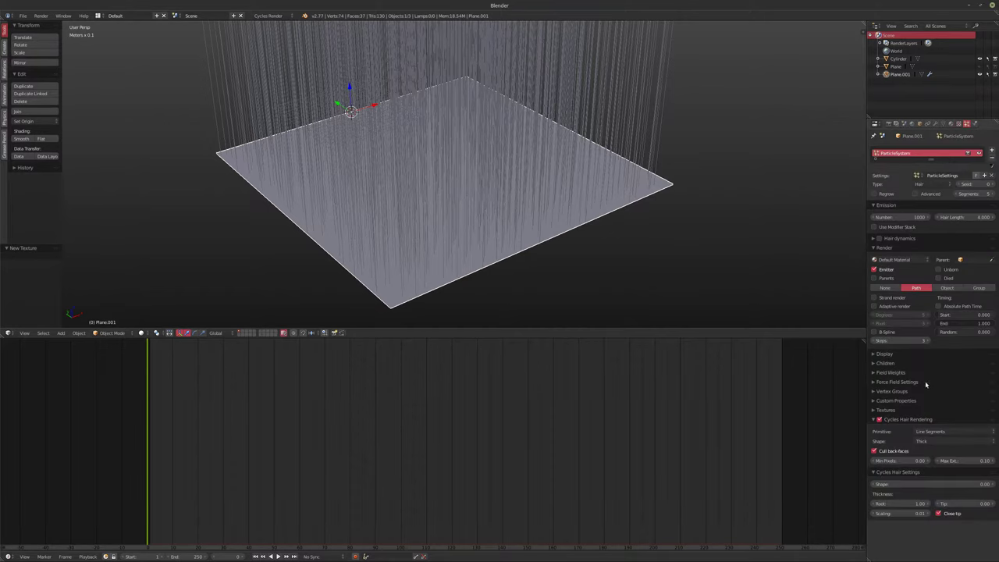
click(898, 410)
scroll(901, 388, down, 1)
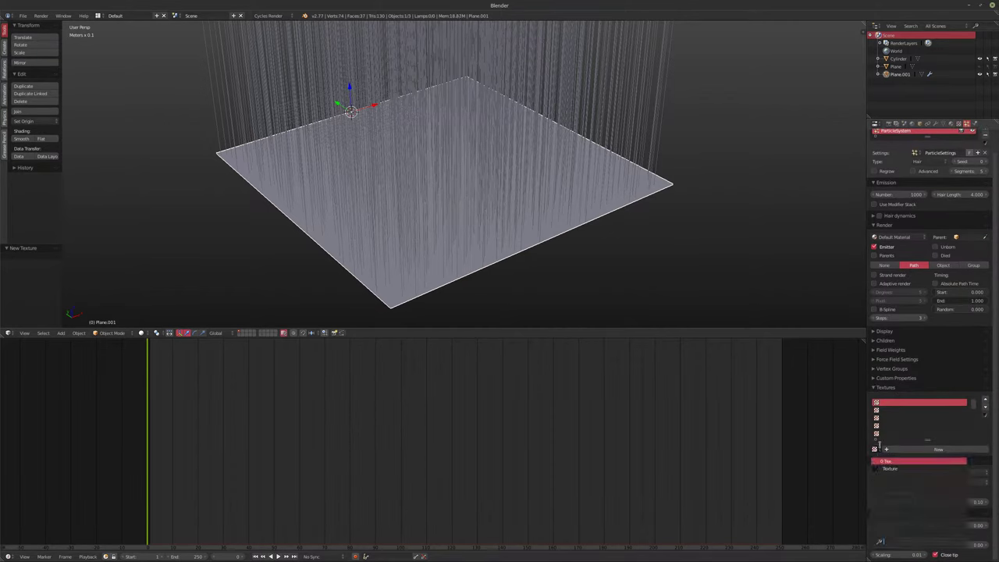
click(937, 449)
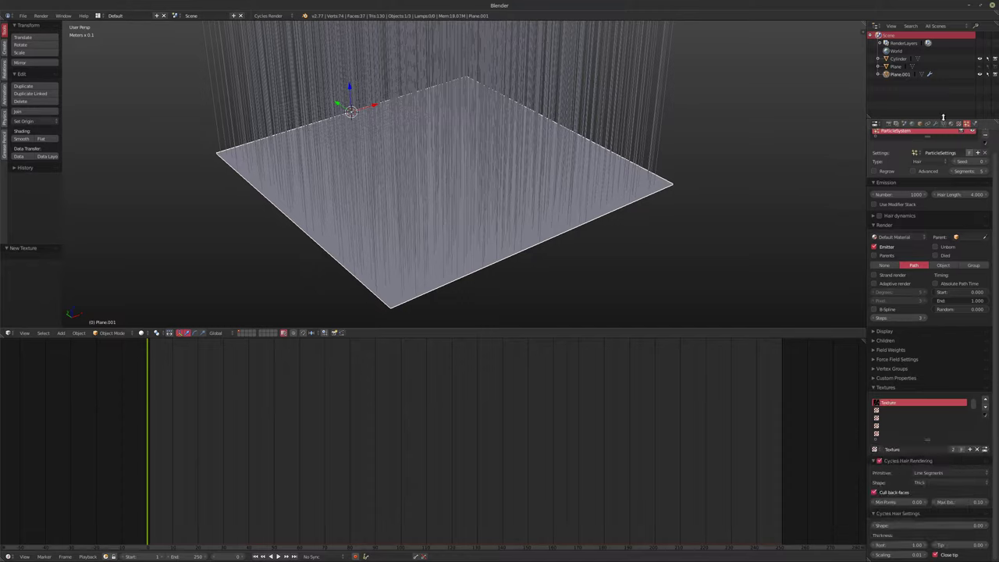
Make the texture influence the particles' Density instead of Time
click(958, 124)
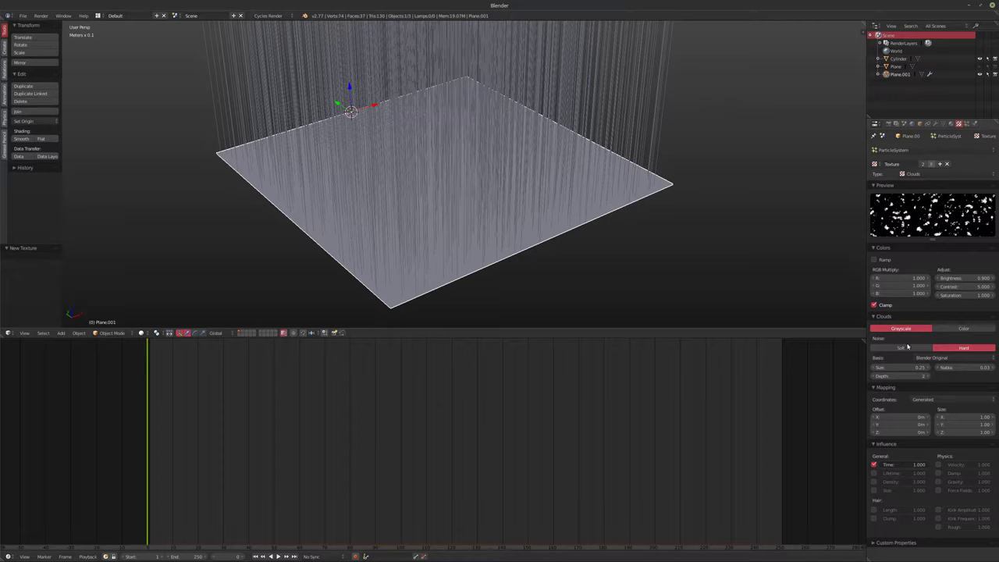
click(874, 464)
click(874, 482)
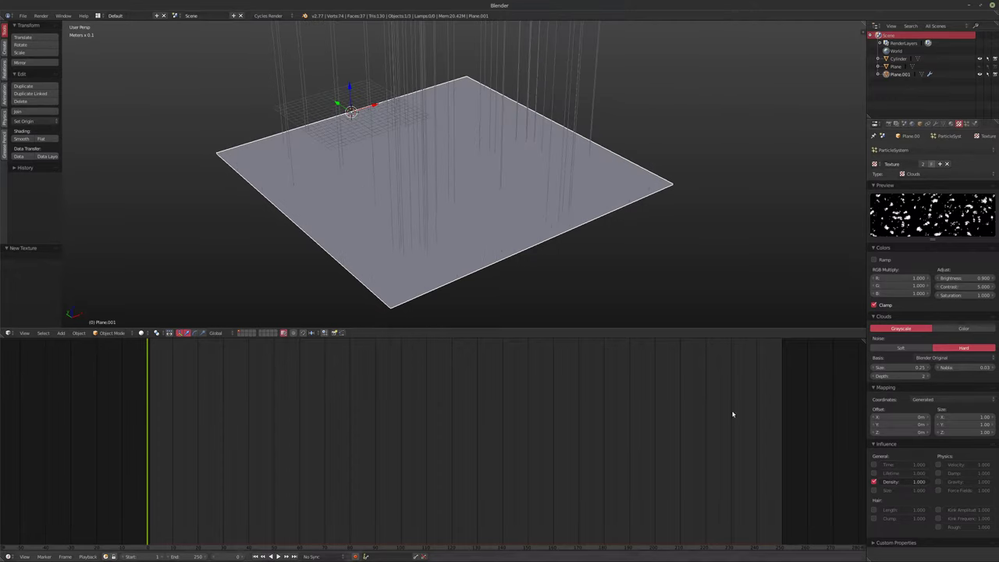
middle_drag(580, 288, 568, 280)
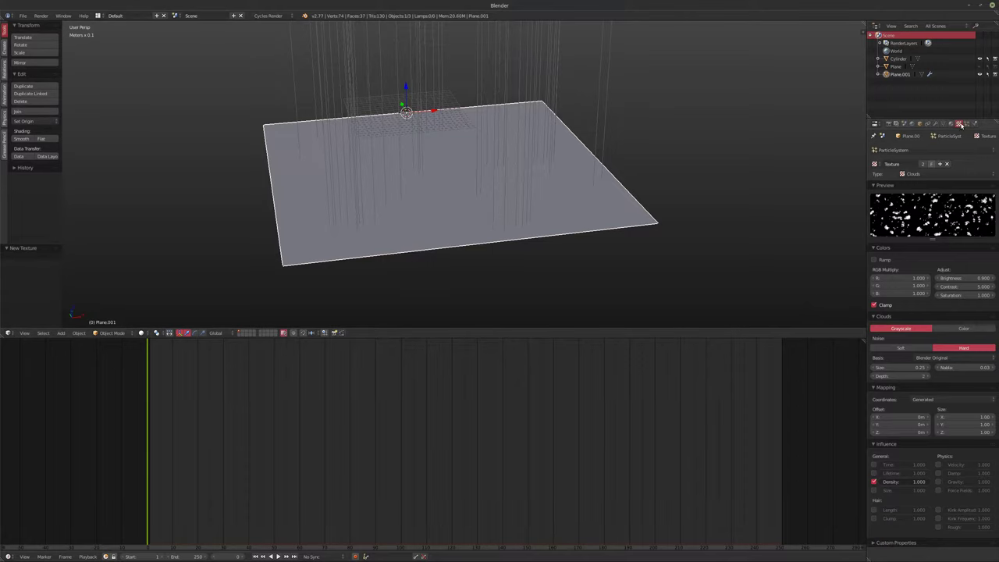
Raise the hair count to 1841 and set the Clouds texture to size 0.12 and depth 3
click(966, 124)
drag(898, 195, 933, 194)
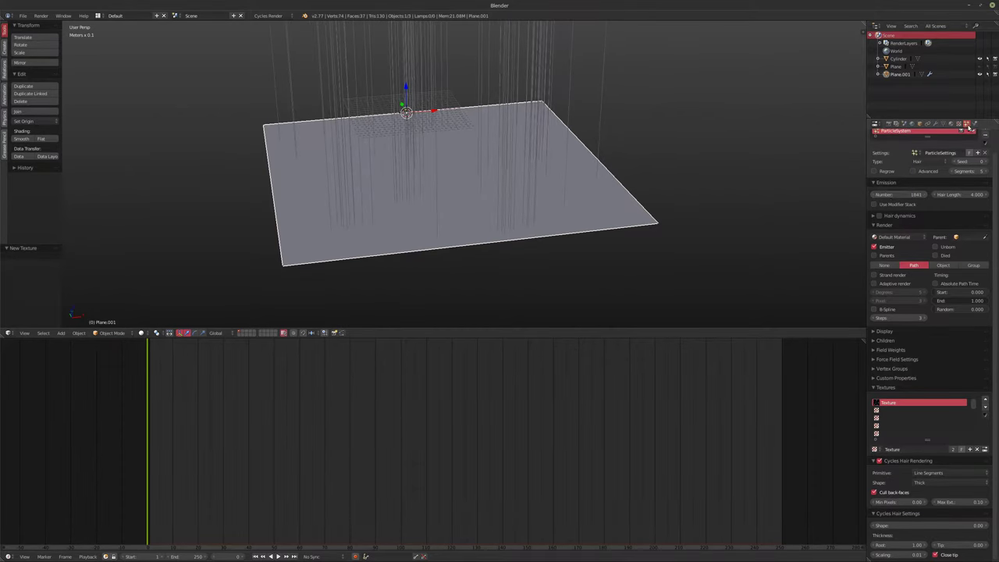
click(959, 123)
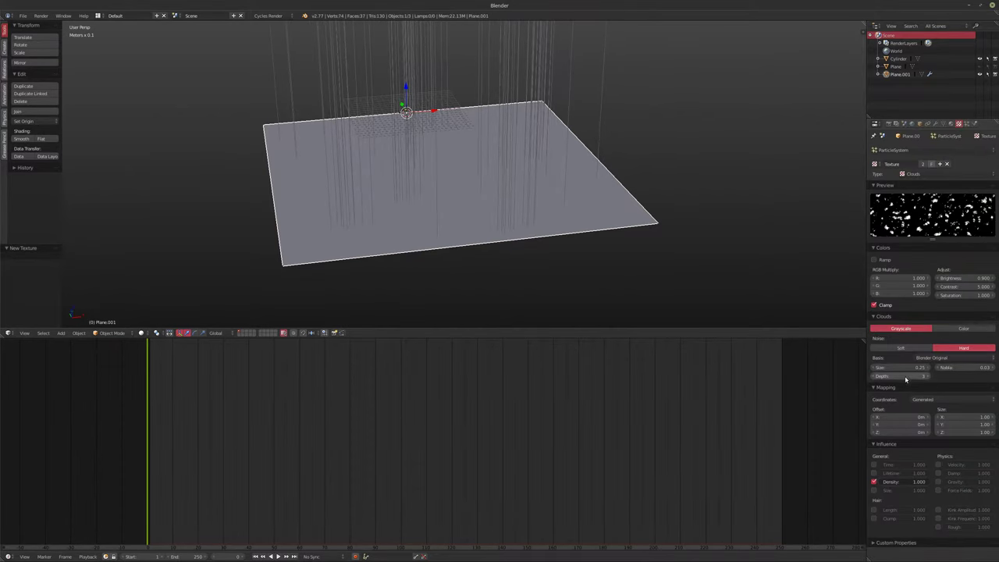
mouse_move(906, 370)
mouse_down()
mouse_move(874, 370)
mouse_move(889, 370)
mouse_up()
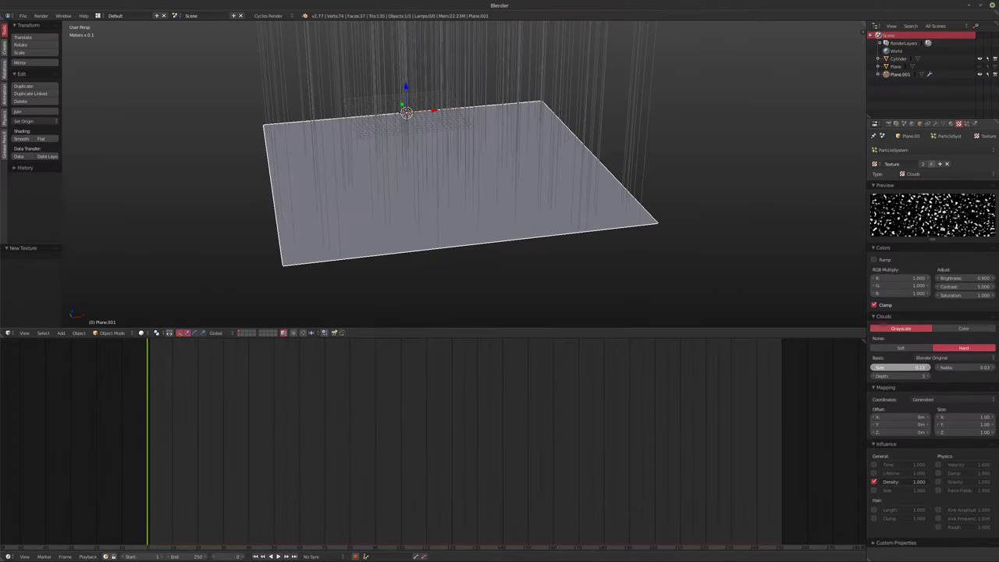
middle_drag(745, 235, 703, 210)
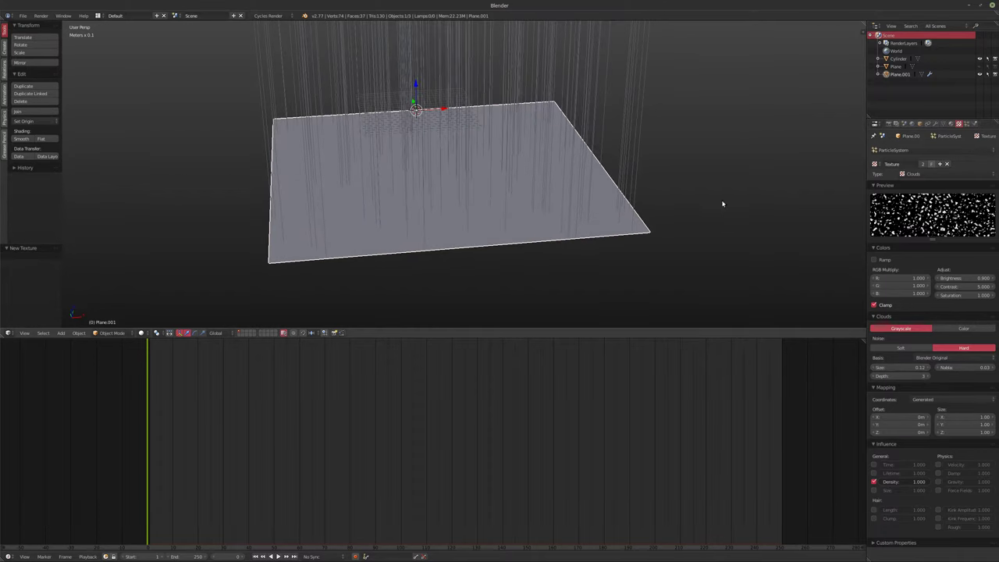
Render the hair particles as an object, using Cylinder as the duplicated object
click(967, 124)
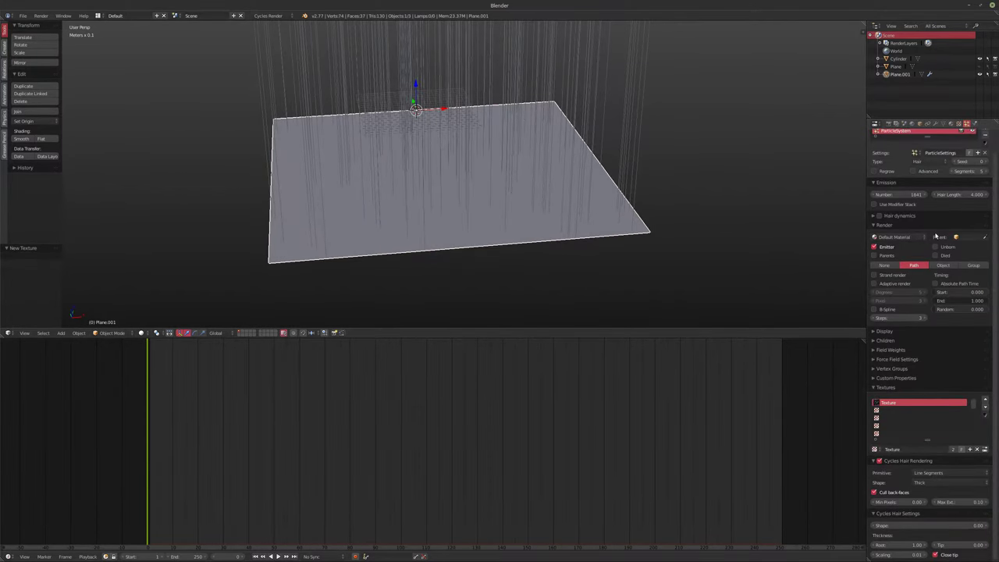
scroll(935, 236, up, 2)
click(943, 288)
click(944, 298)
click(933, 309)
Set the size of the particle cylinders to 0.28
scroll(585, 239, up, 5)
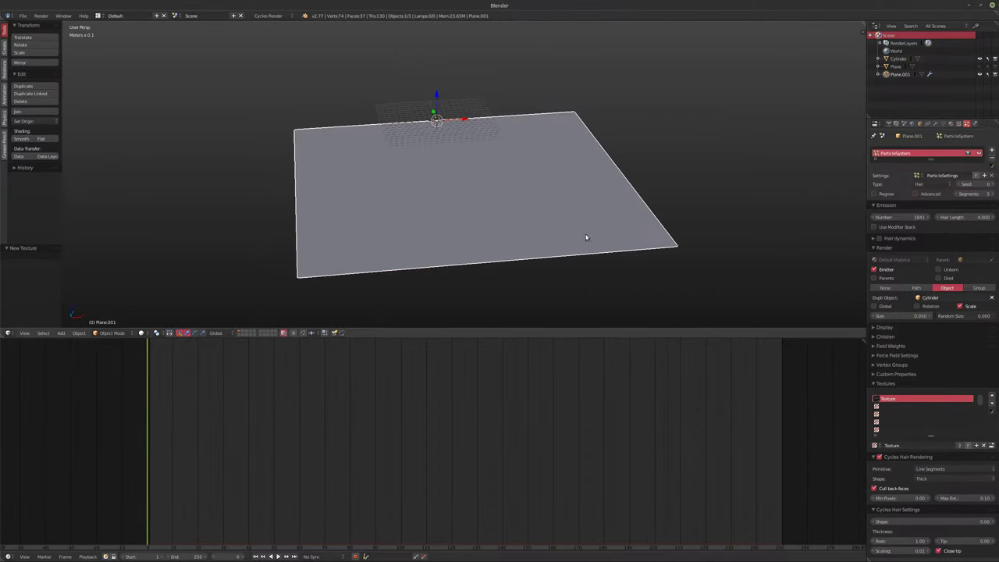
scroll(527, 217, down, 2)
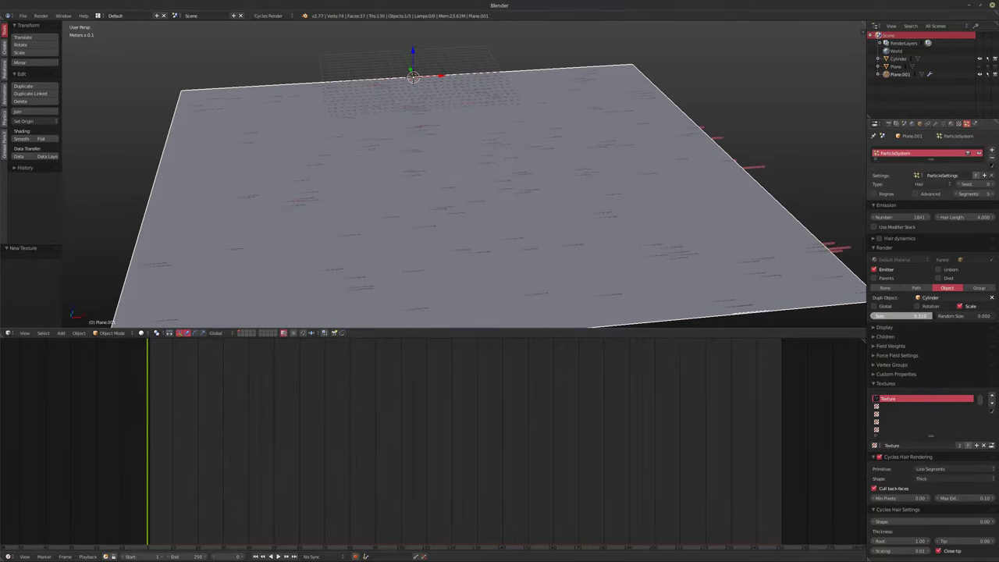
scroll(595, 185, up, 6)
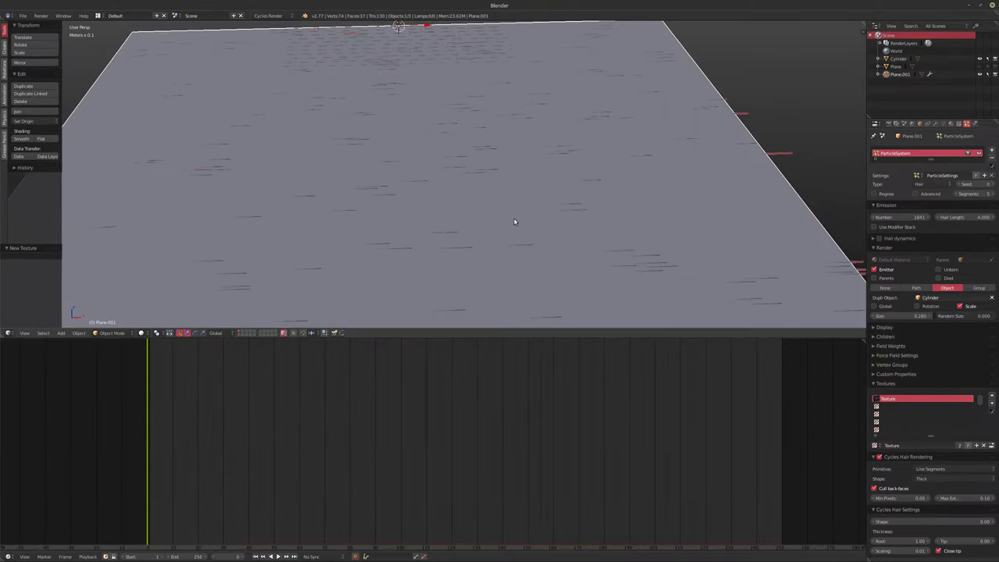
scroll(443, 192, down, 2)
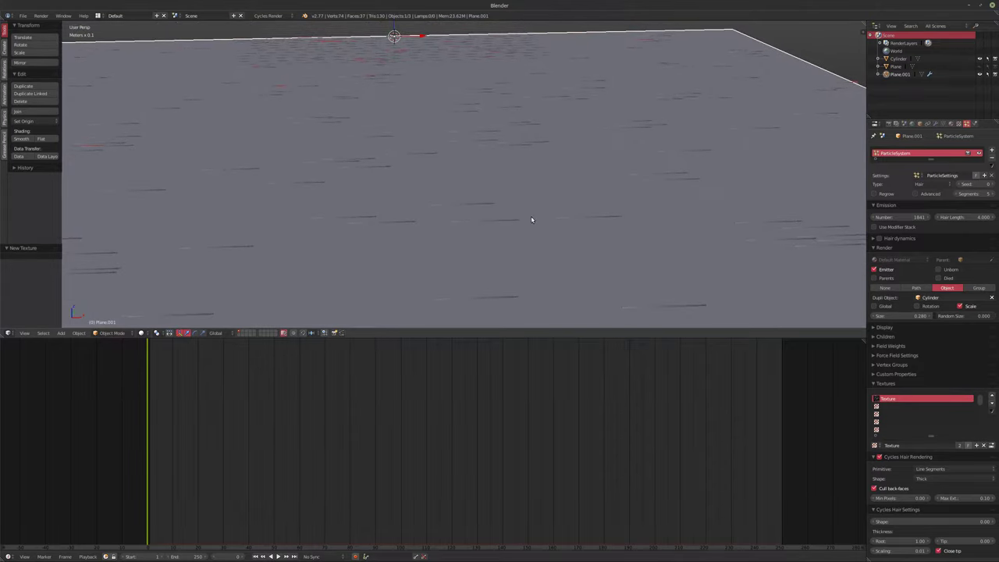
scroll(490, 221, down, 2)
scroll(448, 217, up, 4)
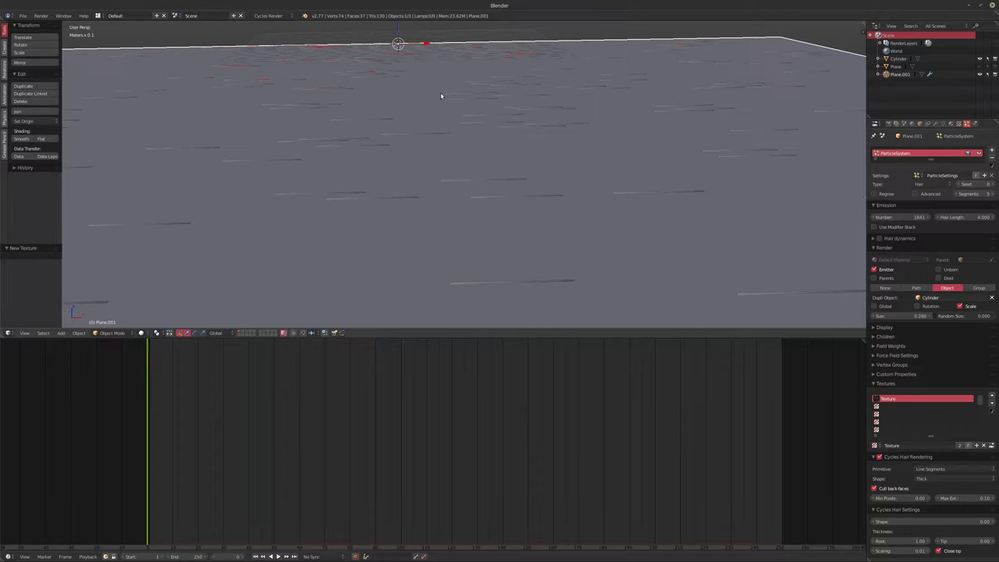
Enable Rotation for the duplicated cylinder in the half plane's particle render settings
click(898, 60)
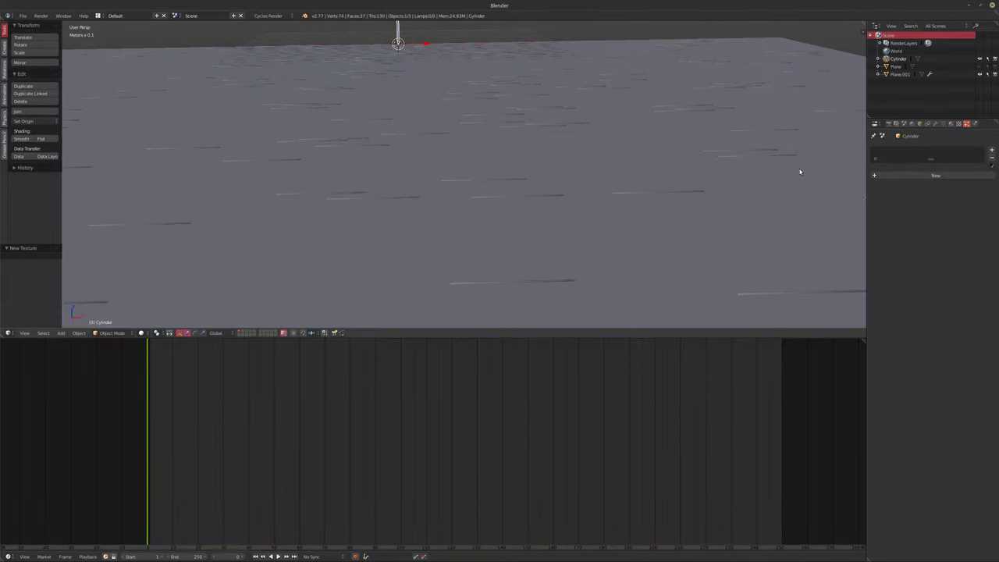
click(899, 74)
click(917, 306)
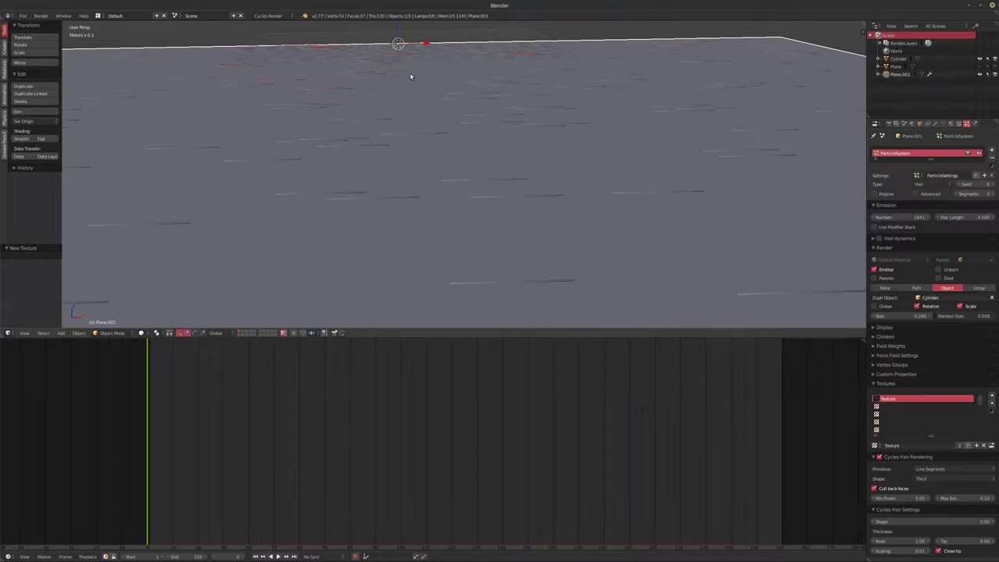
Rotate the Cylinder object 90° around the global Y axis
click(898, 59)
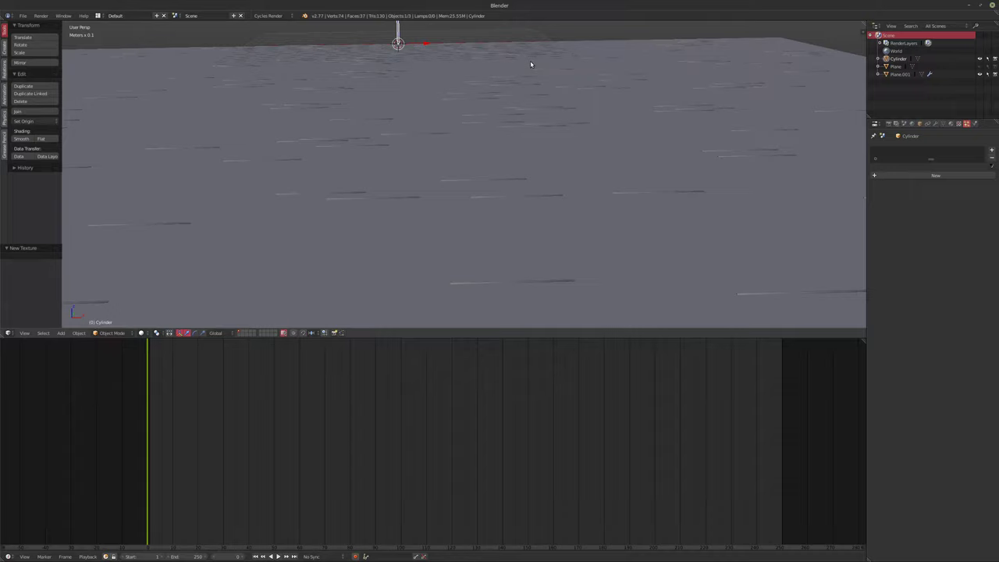
key(r)
key(y)
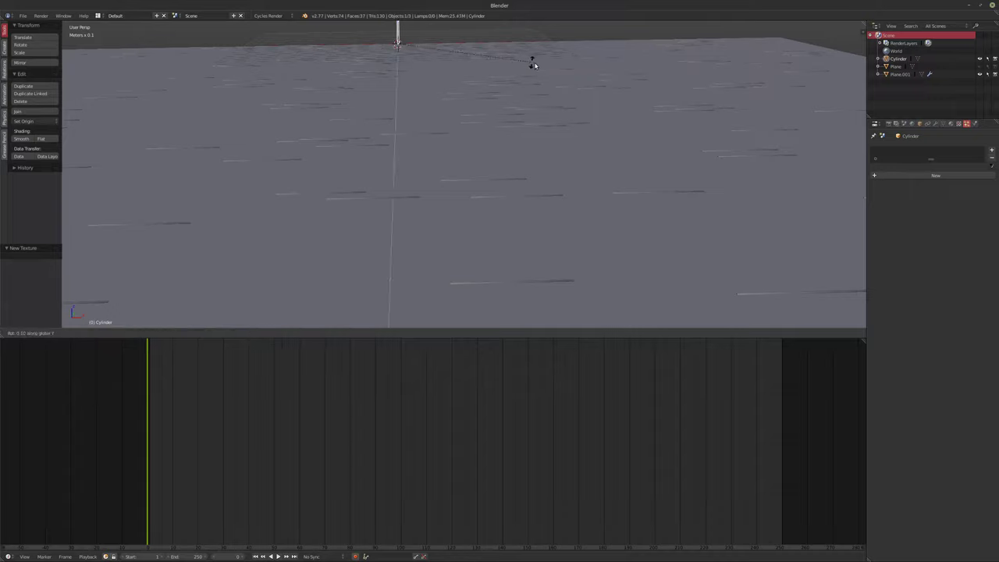
text(90)
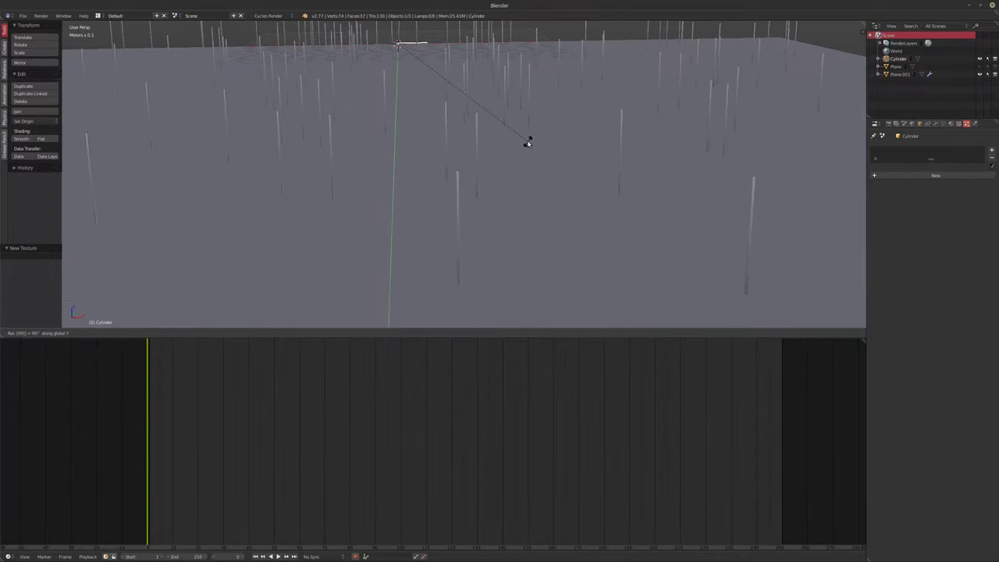
key(Return)
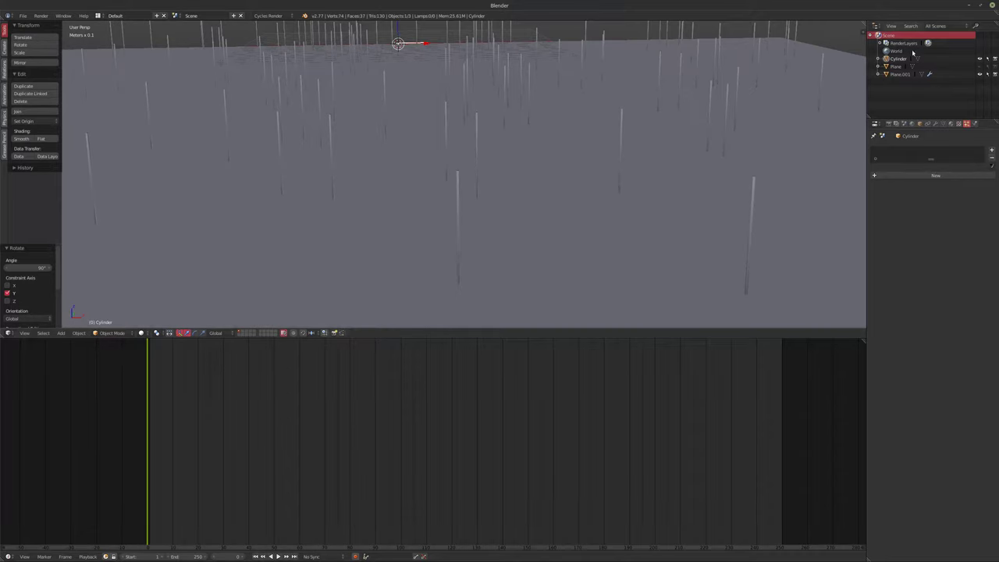
Set the half plane's duplicated cylinders to a random size of 0.414 and a size of 0.4
click(899, 75)
mouse_move(544, 234)
middle_down()
mouse_move(523, 216)
mouse_move(549, 233)
middle_up()
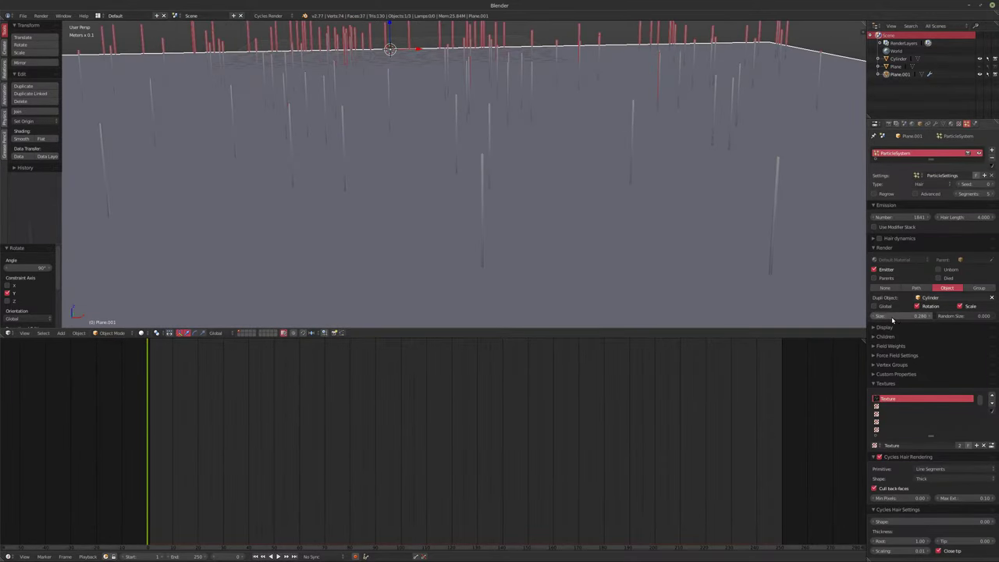
drag(958, 316, 982, 316)
mouse_move(882, 317)
mouse_down()
mouse_move(896, 316)
mouse_move(884, 317)
mouse_up()
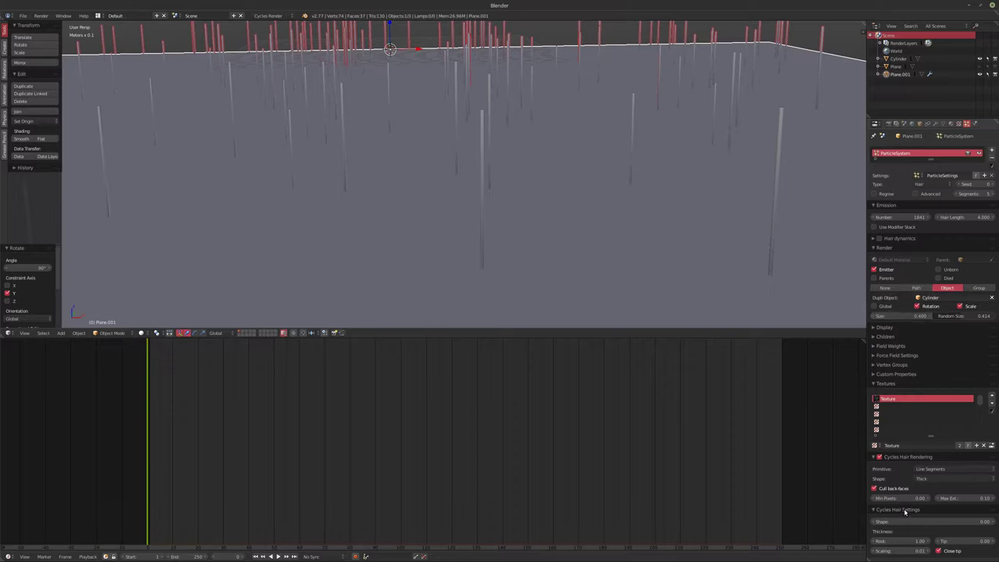
Try Simple children on the half plane's hair particle system, restoring the None option
click(876, 338)
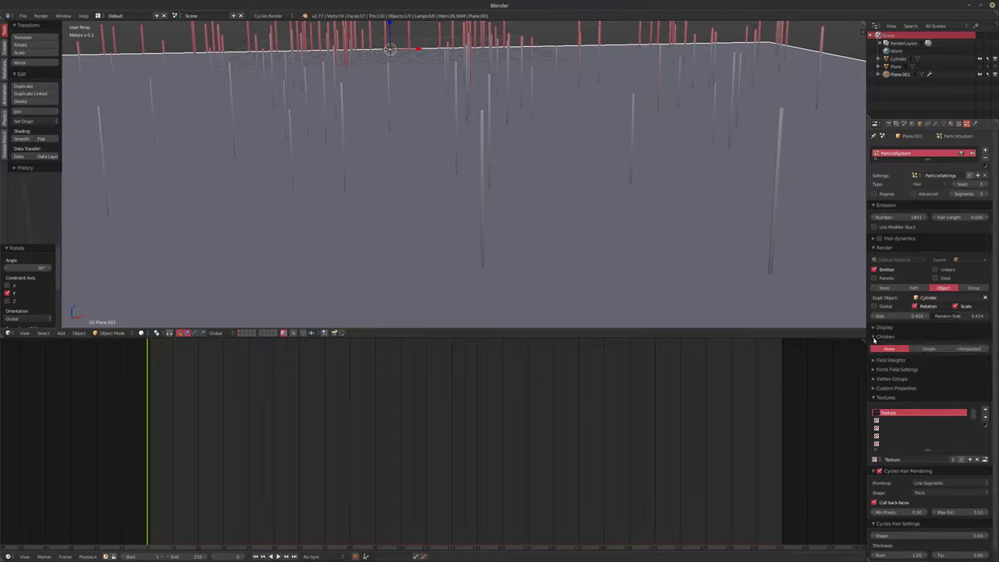
click(928, 349)
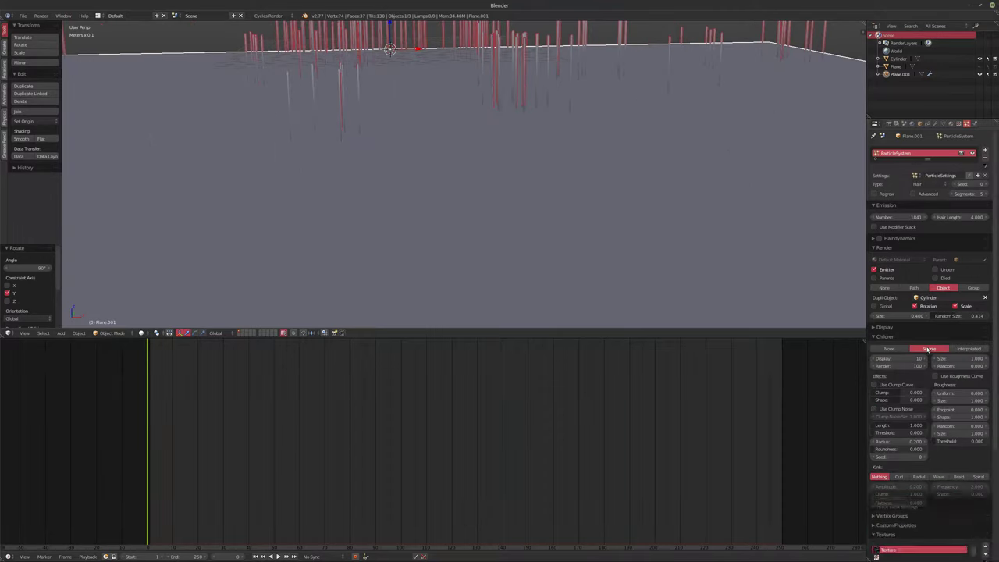
click(875, 351)
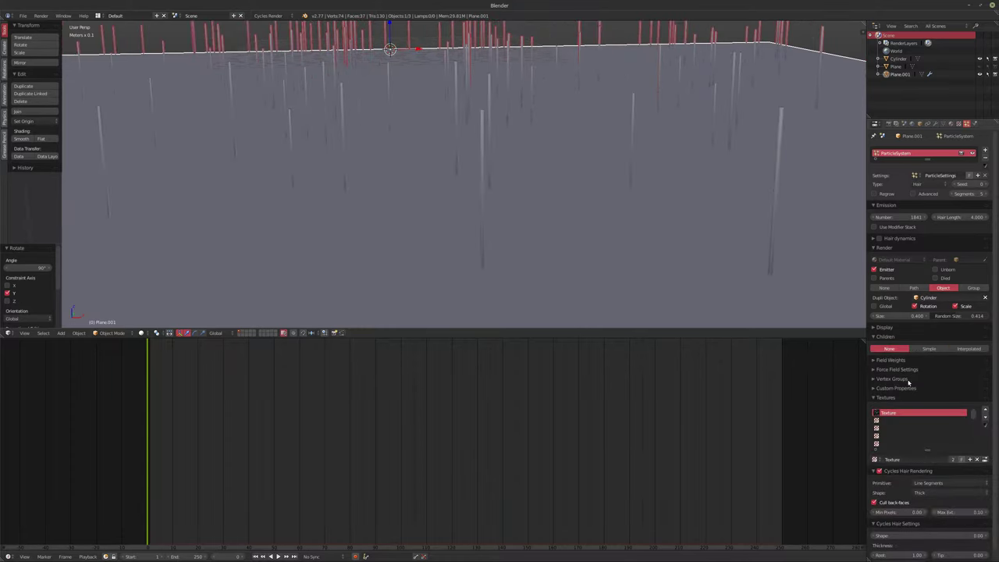
Raise the hair count to 5000 and set the particle size to 0.29
mouse_move(898, 217)
mouse_down()
mouse_move(948, 217)
mouse_move(887, 221)
mouse_up()
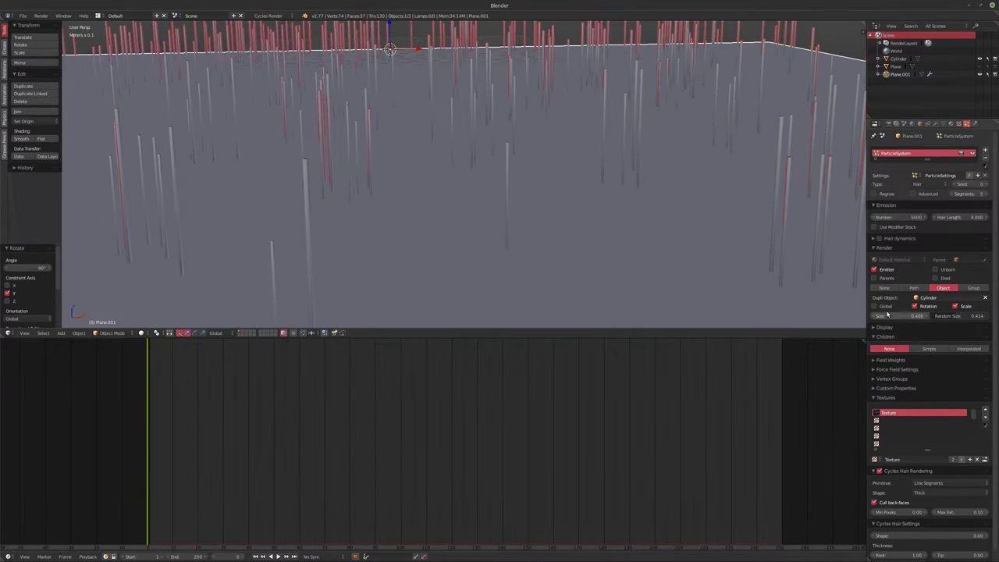
drag(894, 315, 860, 316)
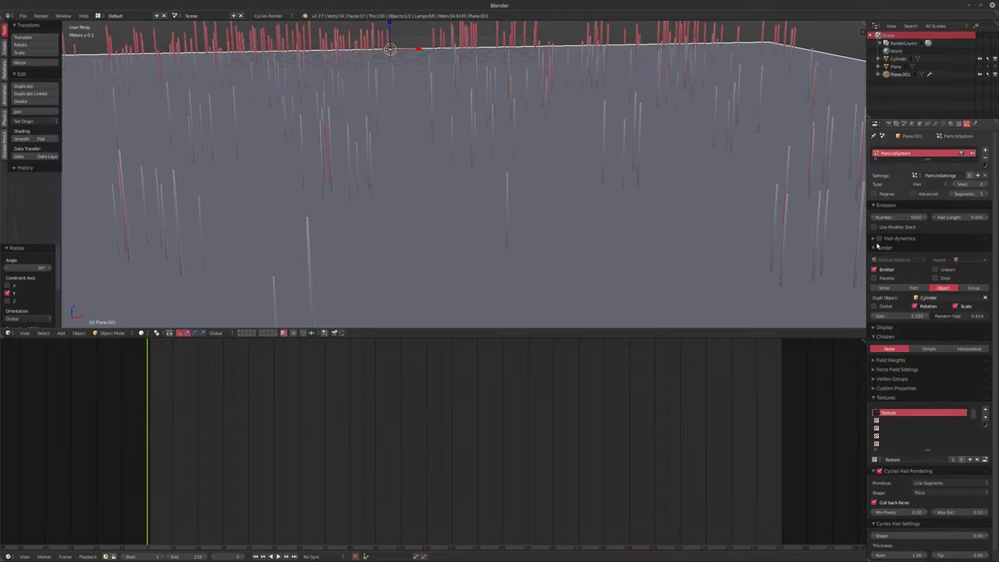
click(875, 400)
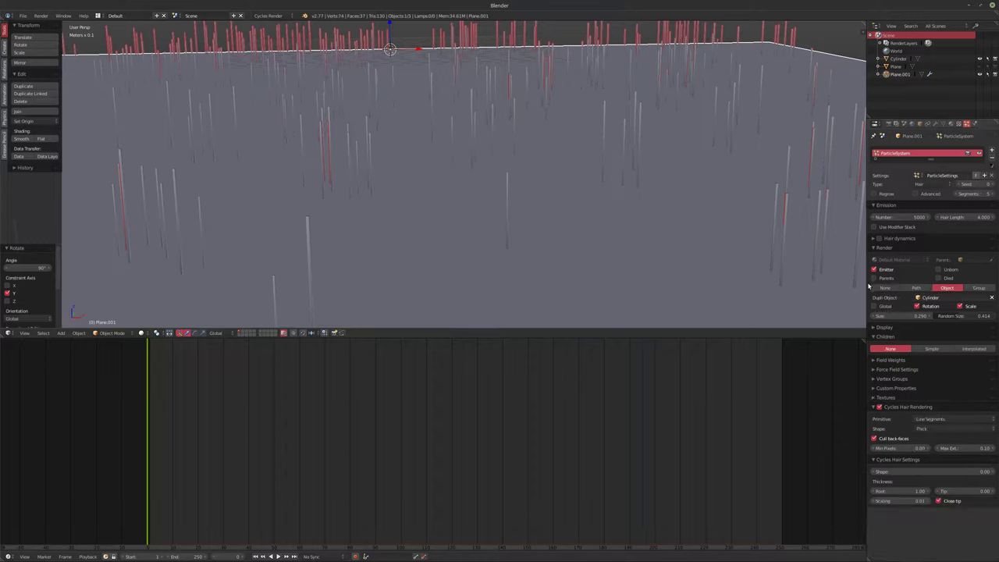
Enable Advanced hair settings and particle Rotation, with orientation randomness 0.532 and phase randomness 0.432
click(931, 195)
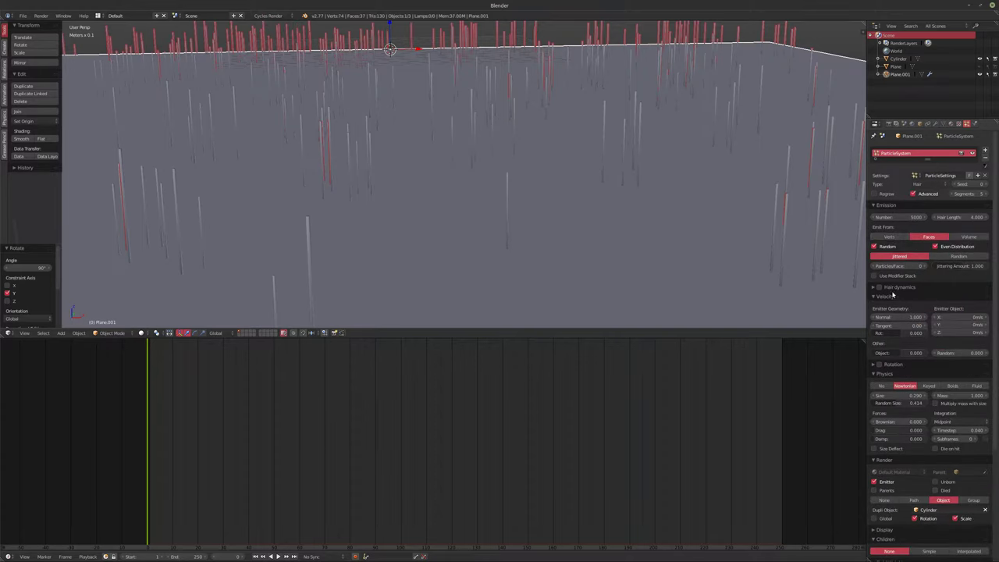
click(888, 363)
click(879, 364)
drag(877, 394, 982, 394)
scroll(932, 395, down, 1)
scroll(931, 396, down, 5)
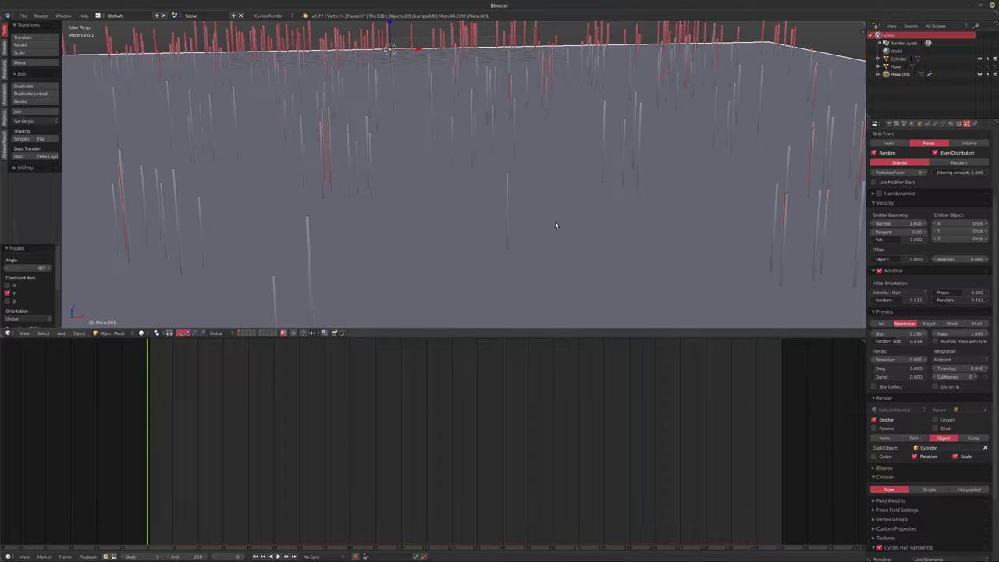
Go to frame 1 and set the particle rotation to Global Z initial orientation with phase randomness 0.791
key(shift+Right)
key(shift+Left)
key(Right)
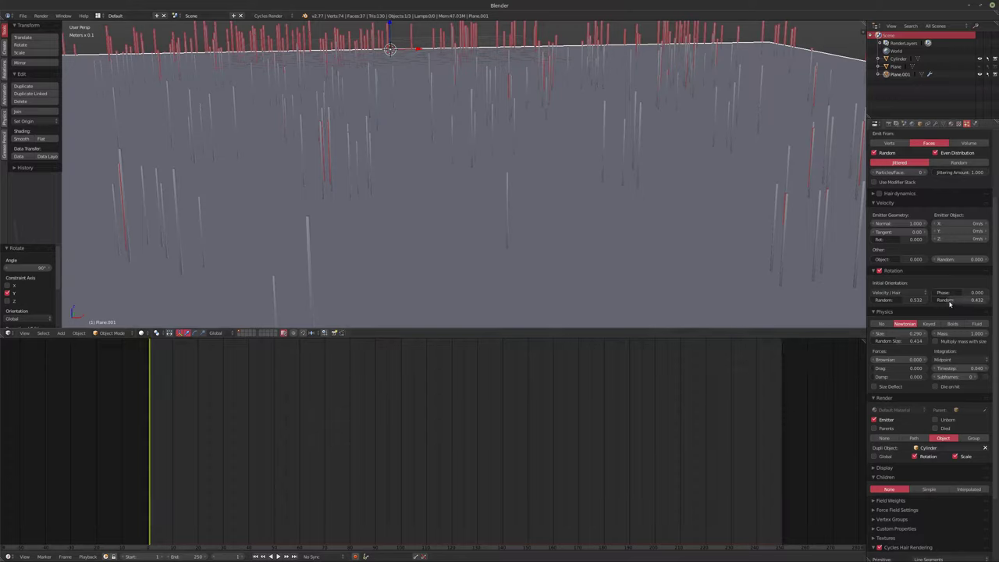
drag(950, 305, 968, 303)
click(898, 292)
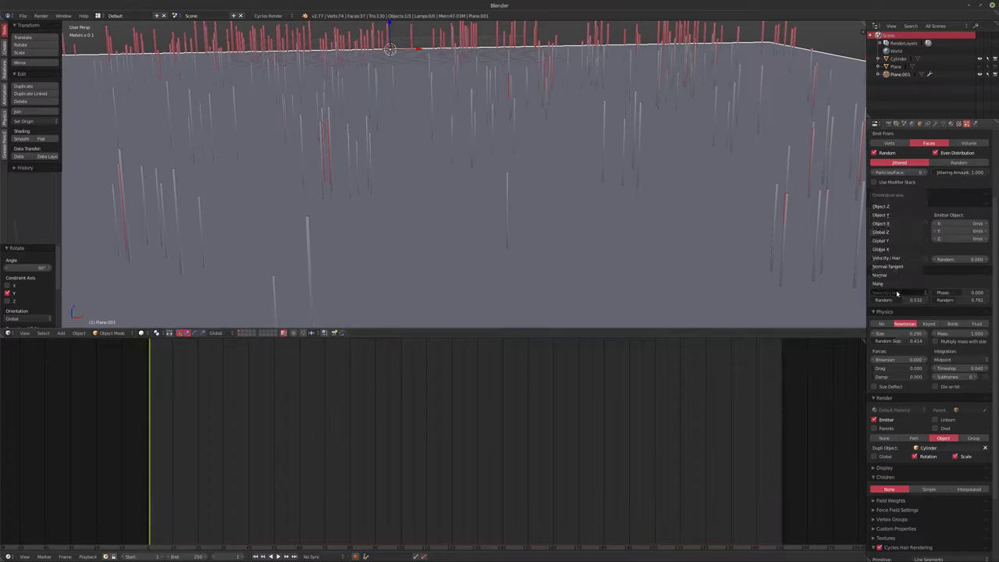
click(882, 232)
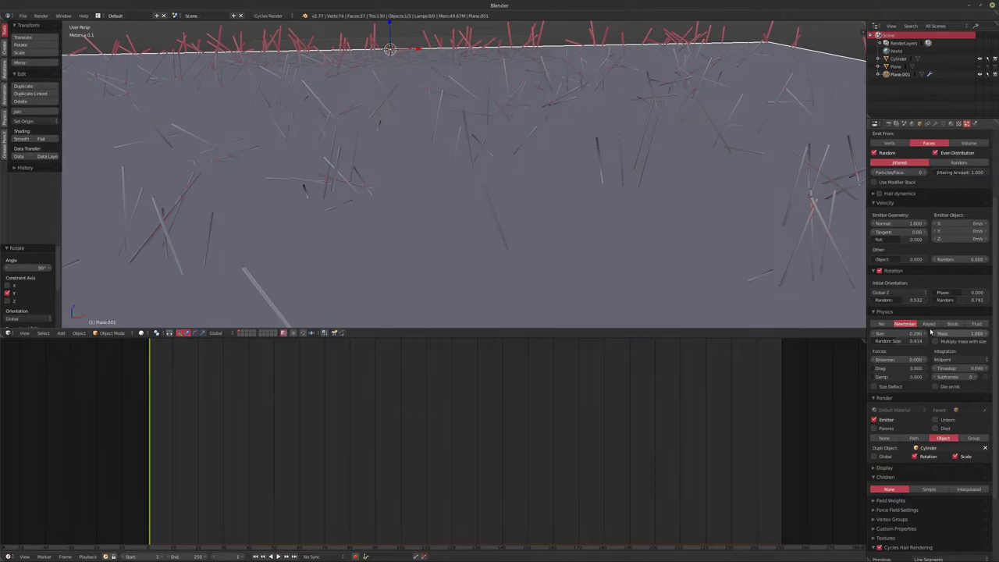
Set the particles' random size to 0.429 and their orientation randomness to 0.432
drag(895, 342, 897, 342)
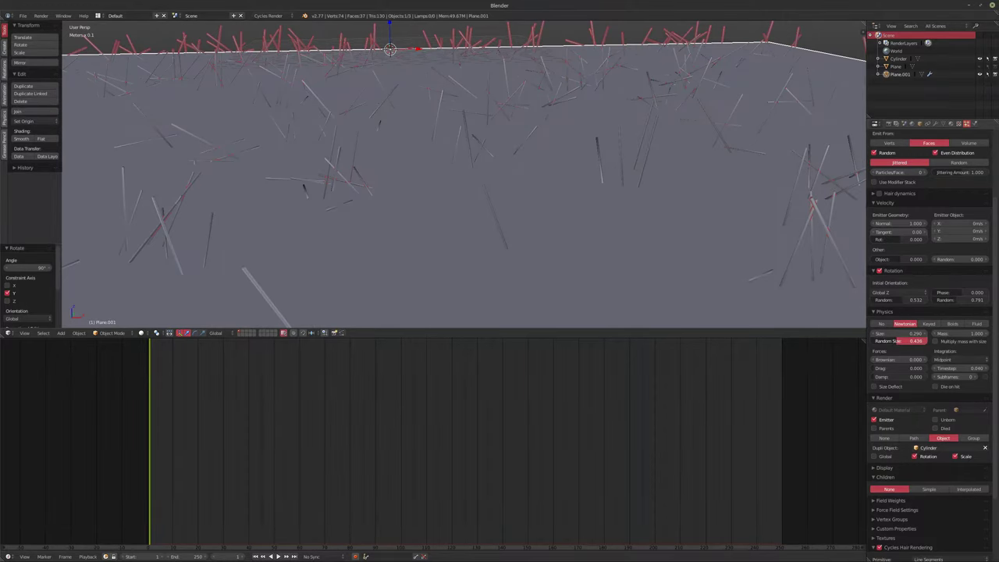
drag(897, 299, 875, 300)
scroll(495, 192, up, 6)
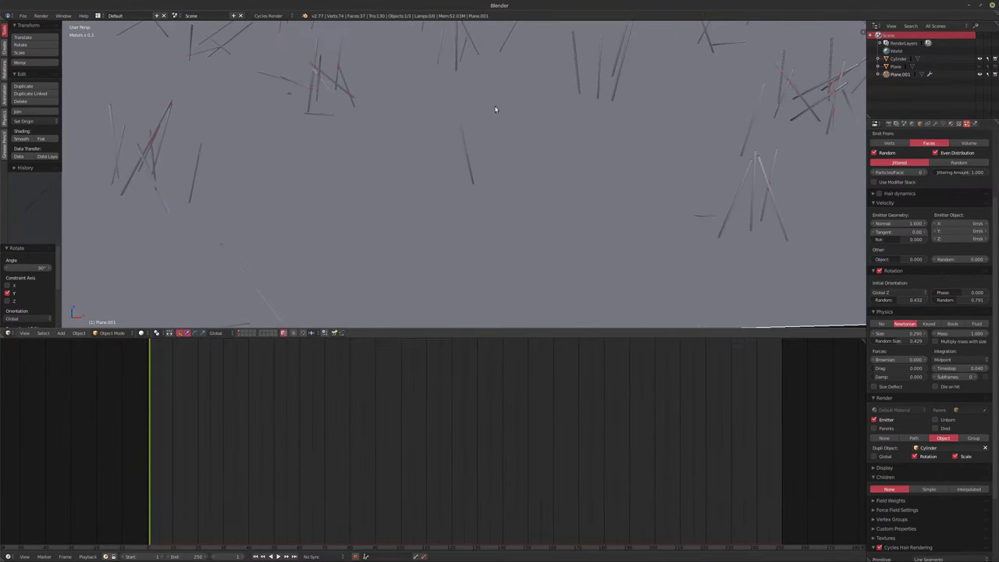
Reduce the size of the density-driving Clouds texture to 0.10
middle_drag(456, 169, 462, 273)
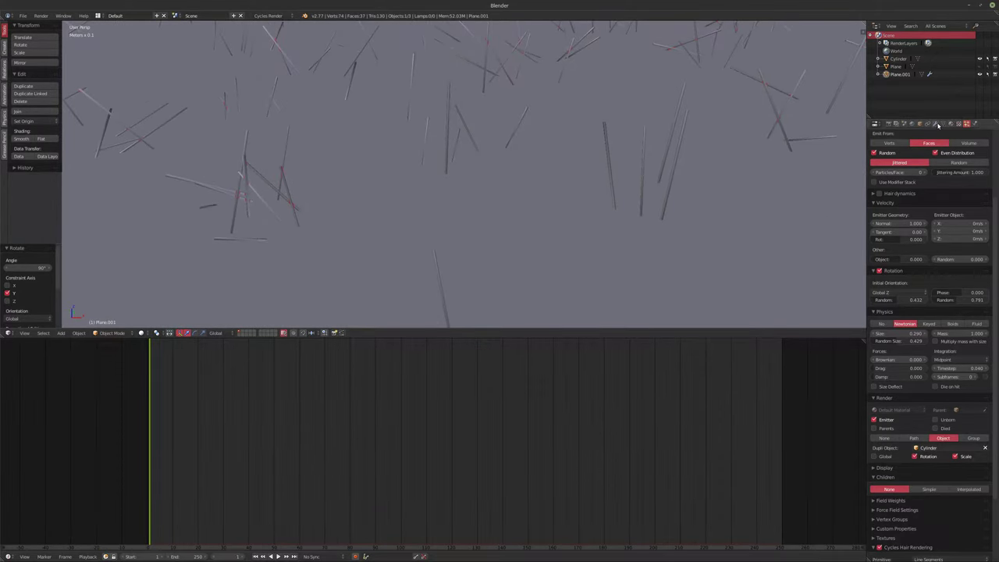
click(959, 124)
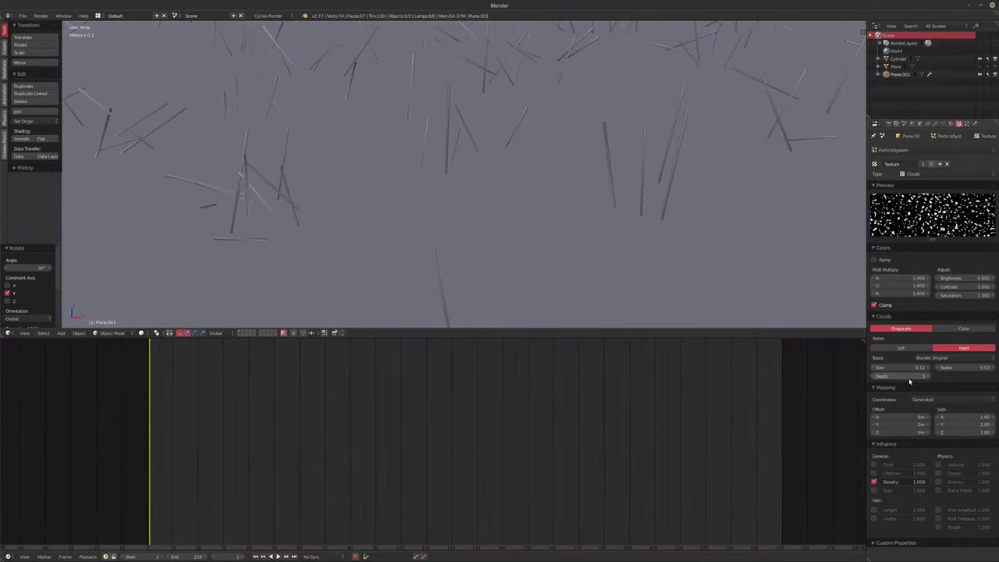
mouse_move(910, 367)
mouse_down()
mouse_move(870, 367)
mouse_move(910, 368)
mouse_up()
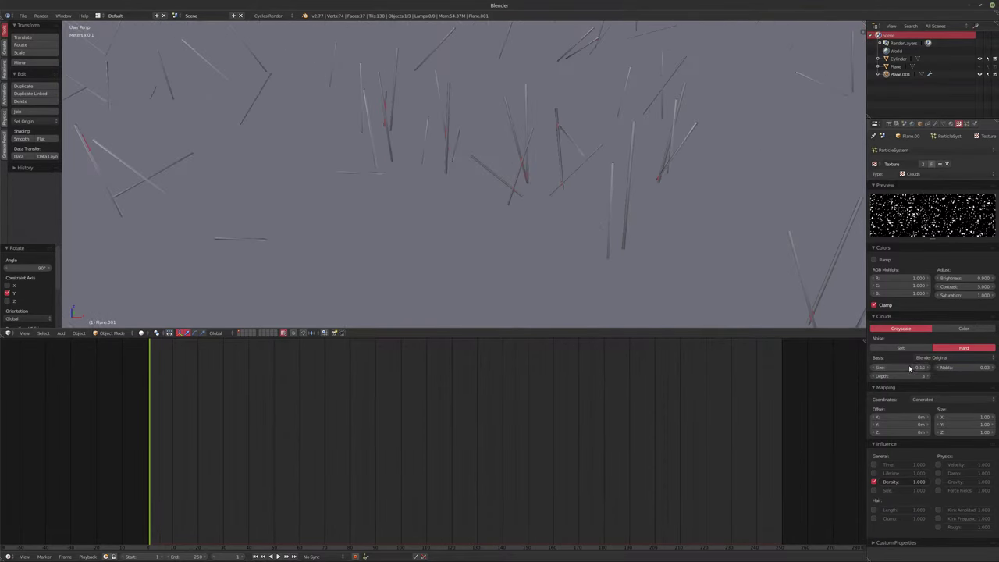
Set the hair particle number to 5020 and disable Even Distribution for the emission
click(966, 123)
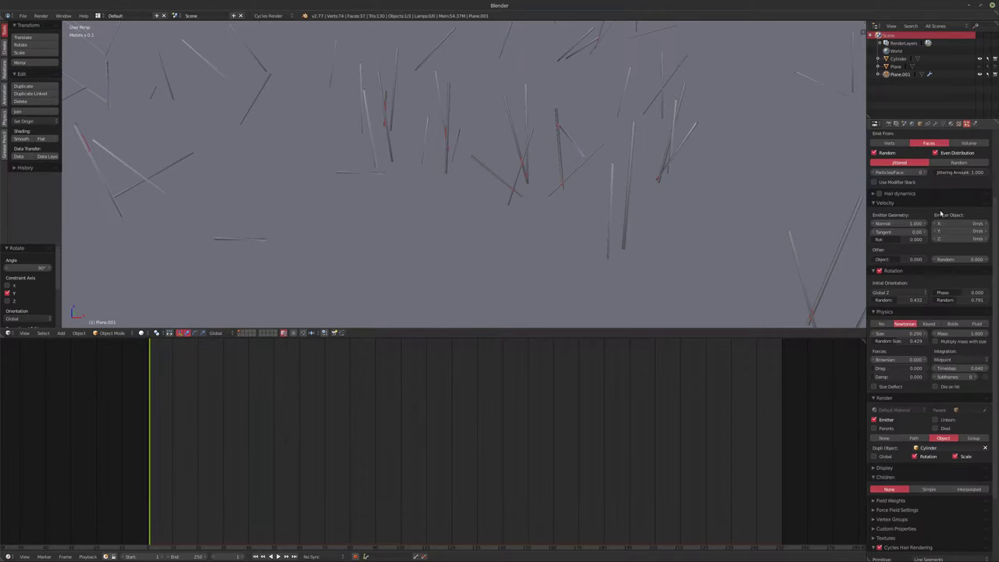
scroll(937, 215, up, 3)
scroll(936, 215, up, 1)
drag(894, 217, 899, 218)
click(948, 246)
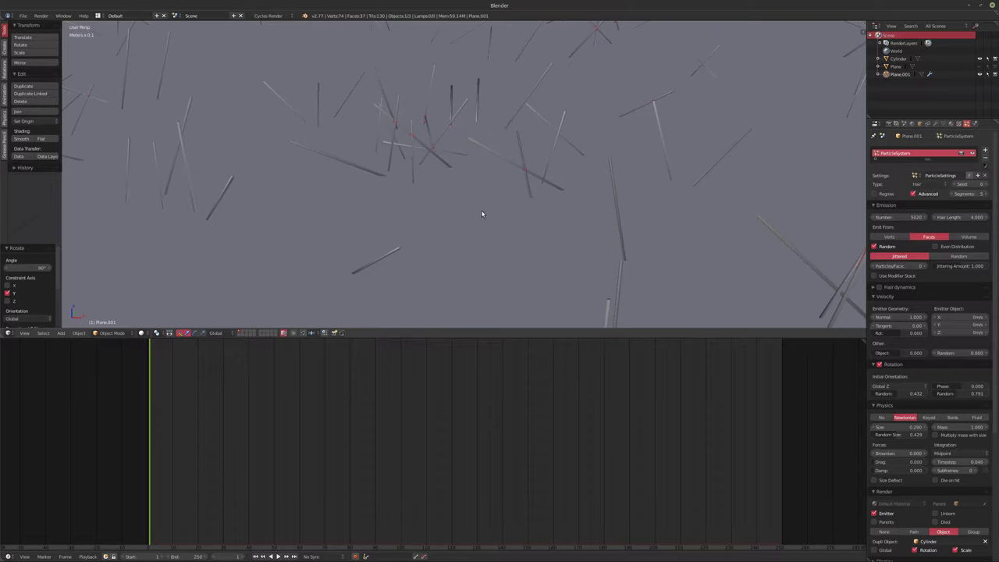
Show the viewport in Rendered shading and create a new material for the Cylinder in the Node Editor
key(shift+z)
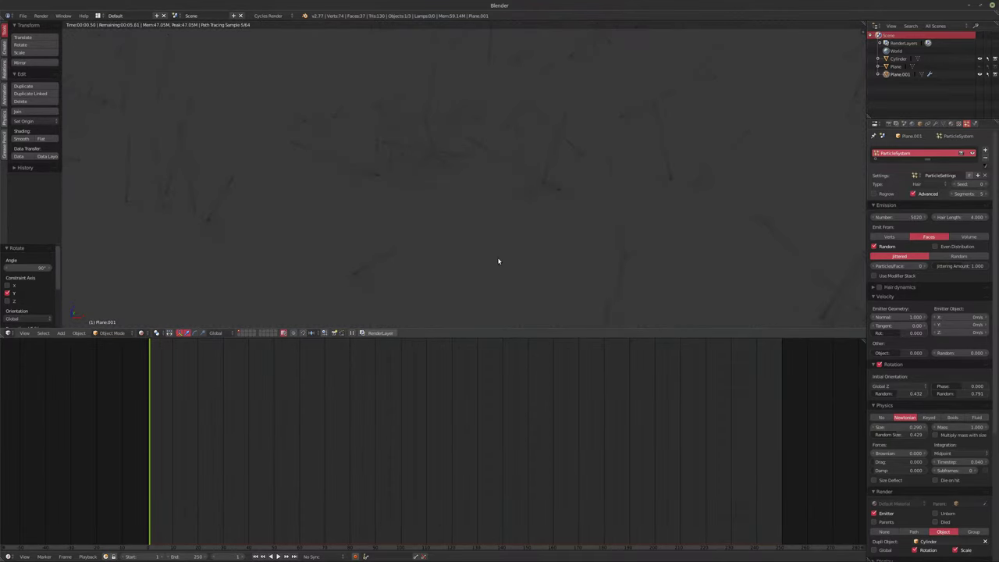
right_click(782, 127)
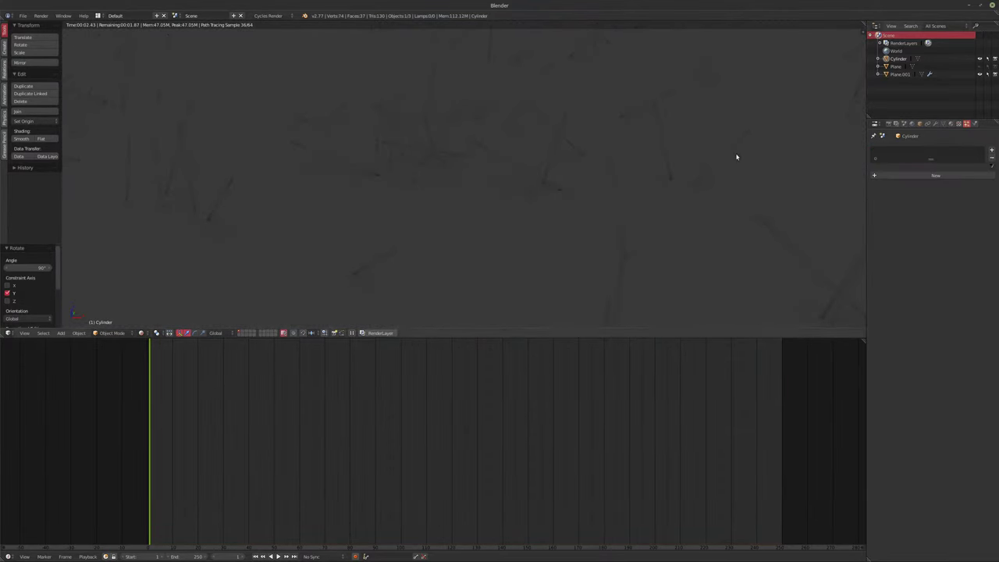
click(9, 555)
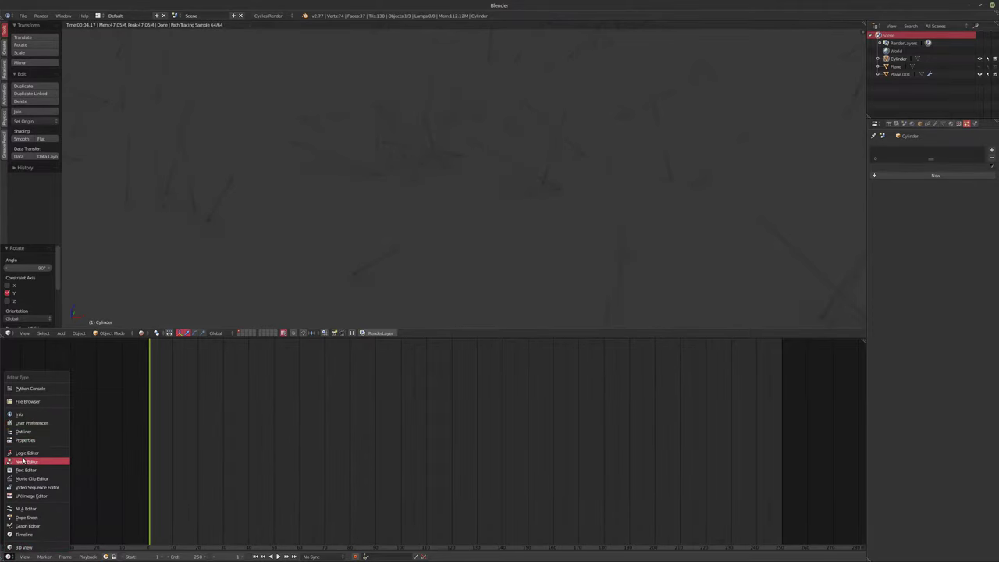
click(27, 461)
click(178, 556)
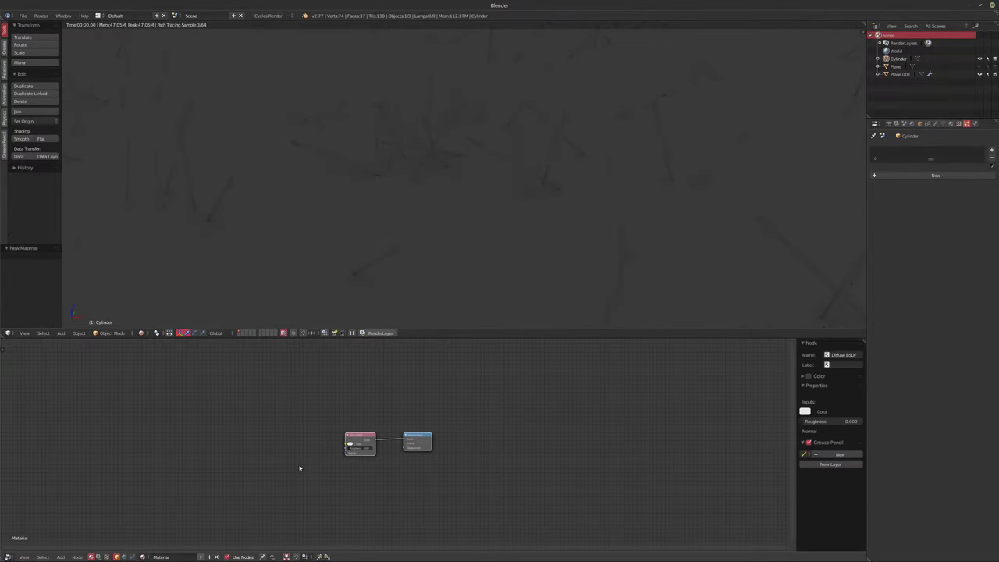
Replace the material's Diffuse BSDF with an Emission shader linked to the Material Output's Surface
scroll(357, 444, up, 3)
click(364, 442)
key(Delete)
key(shift+a)
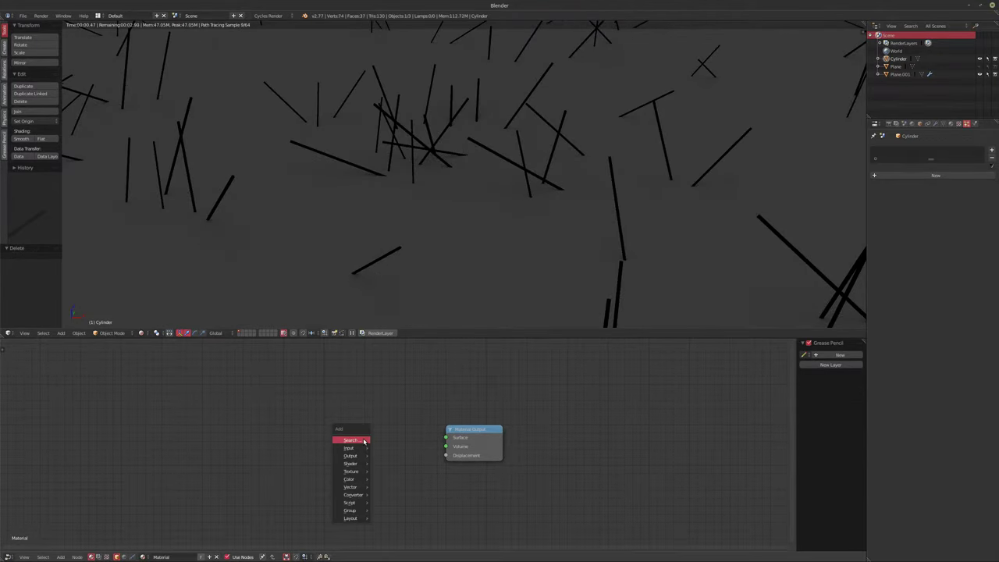
mouse_move(351, 464)
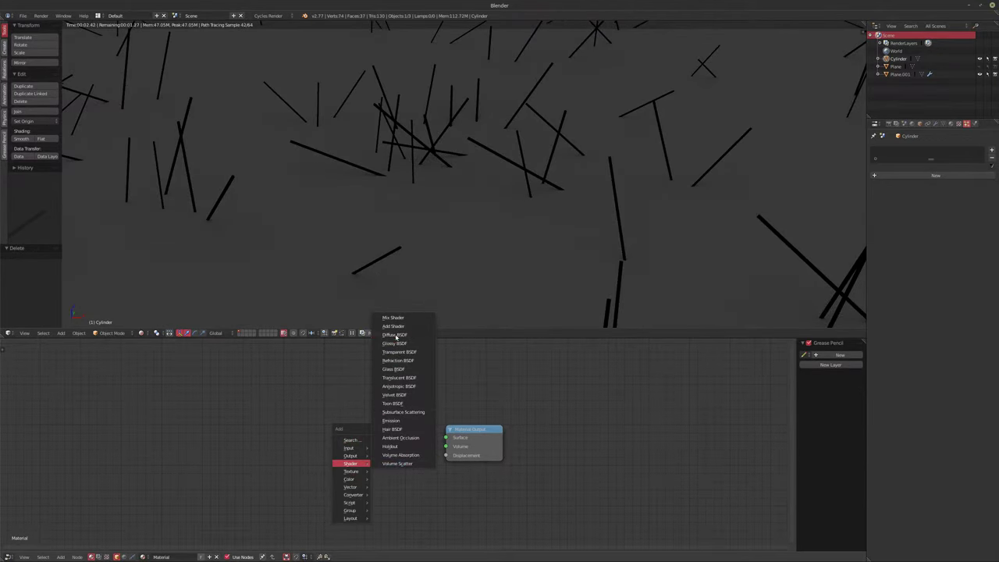
click(393, 420)
click(325, 428)
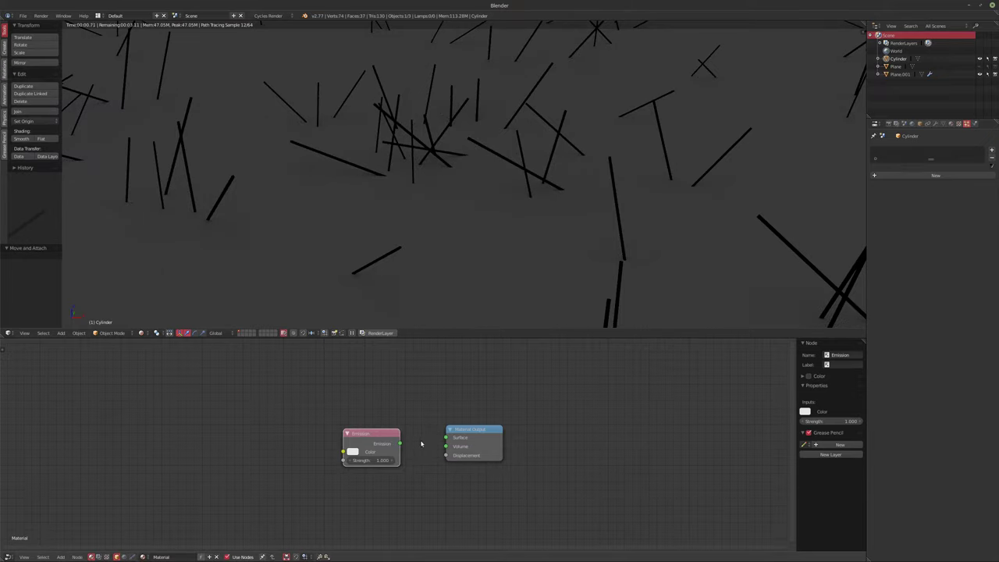
drag(400, 443, 446, 438)
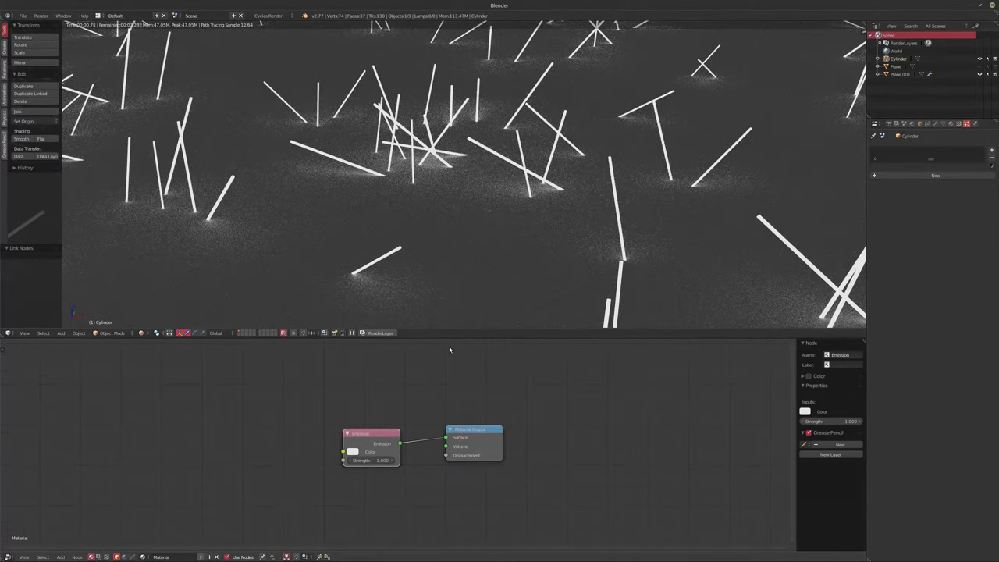
Set the strength of the Cylinder material's Emission shader to 5
click(363, 460)
text(5)
key(Return)
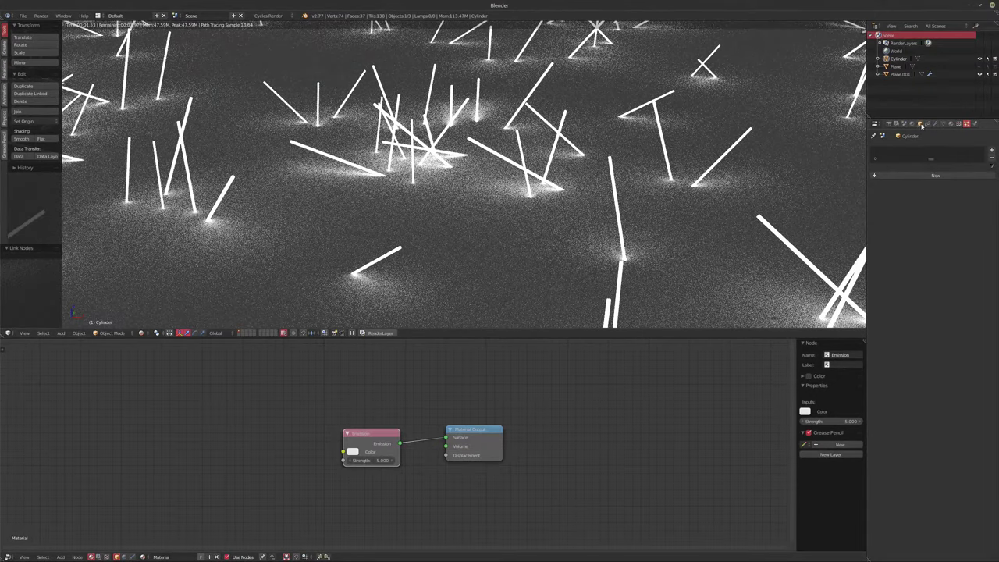
Darken the world background color to black
click(912, 124)
click(964, 207)
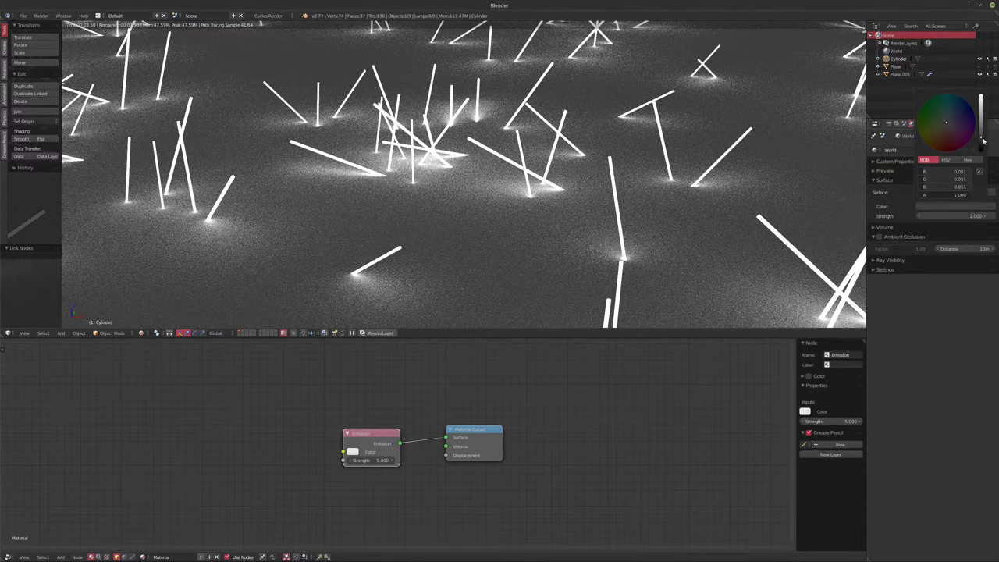
drag(982, 140, 982, 151)
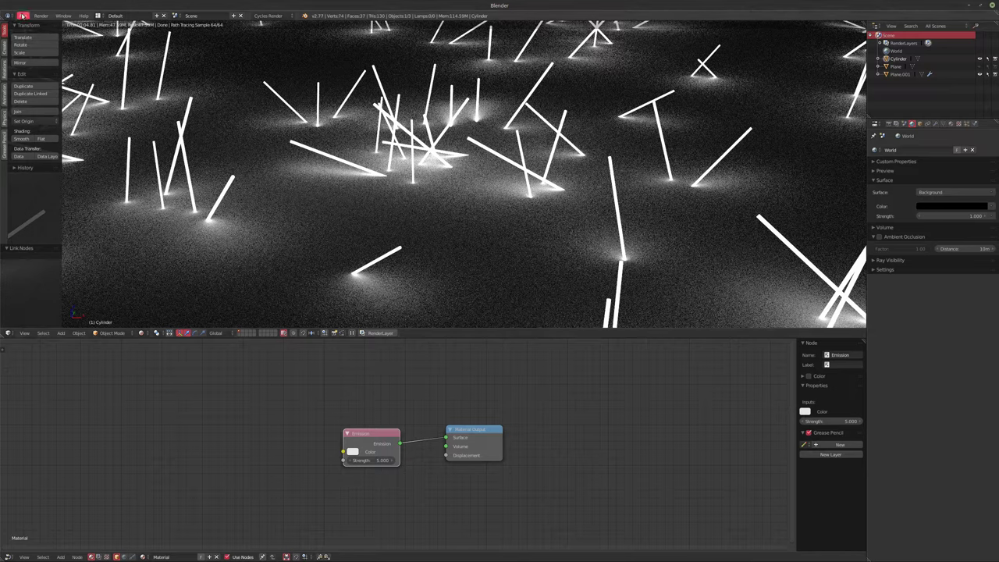
Search the add-ons in User Preferences for "greeble" and close the preferences
click(23, 16)
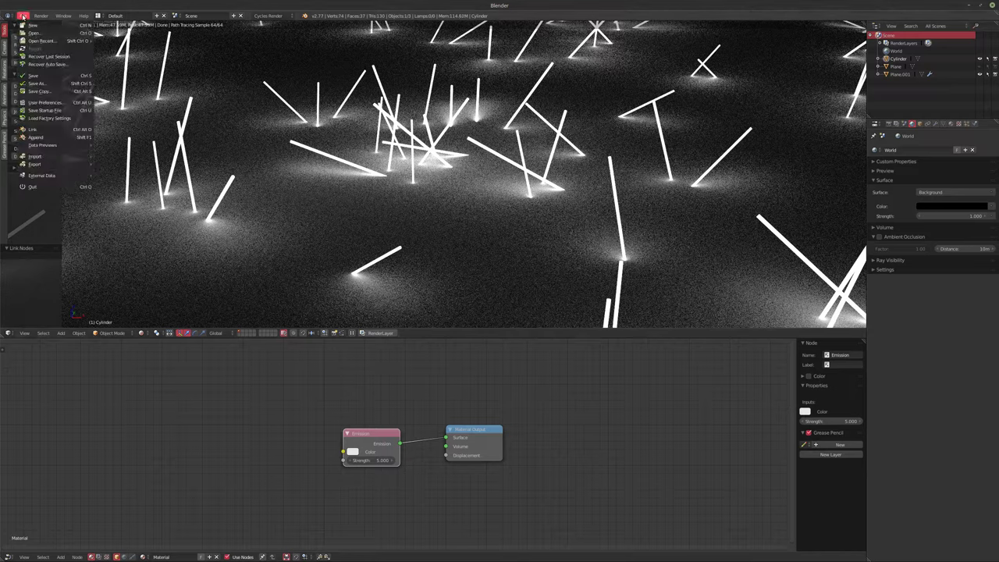
click(23, 15)
click(23, 16)
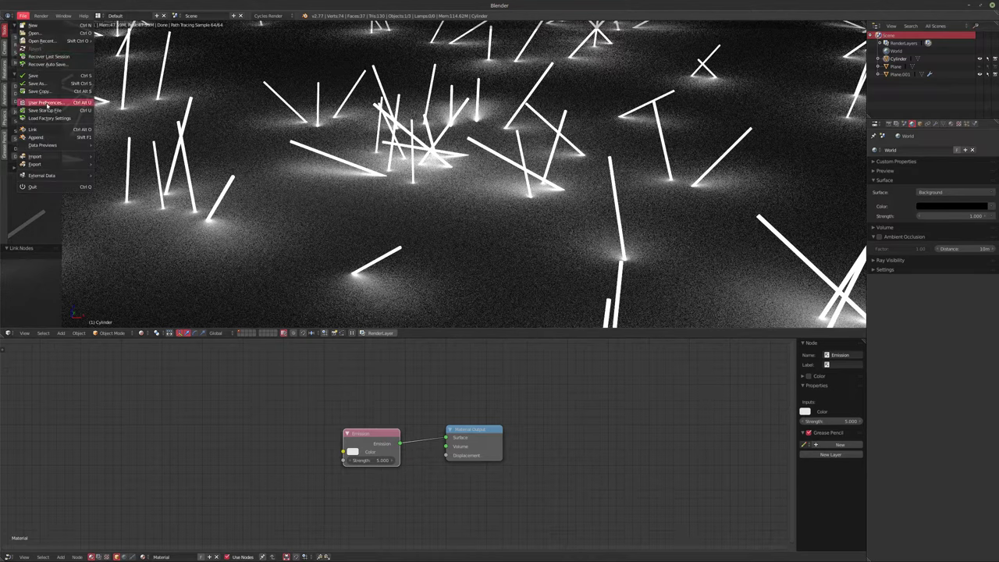
click(47, 105)
click(151, 27)
click(30, 41)
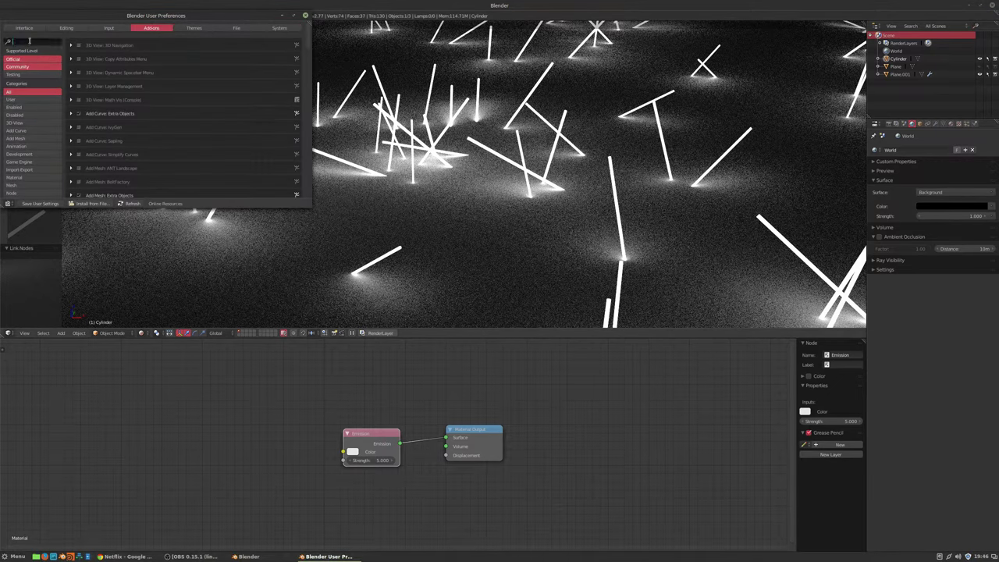
text(greasep)
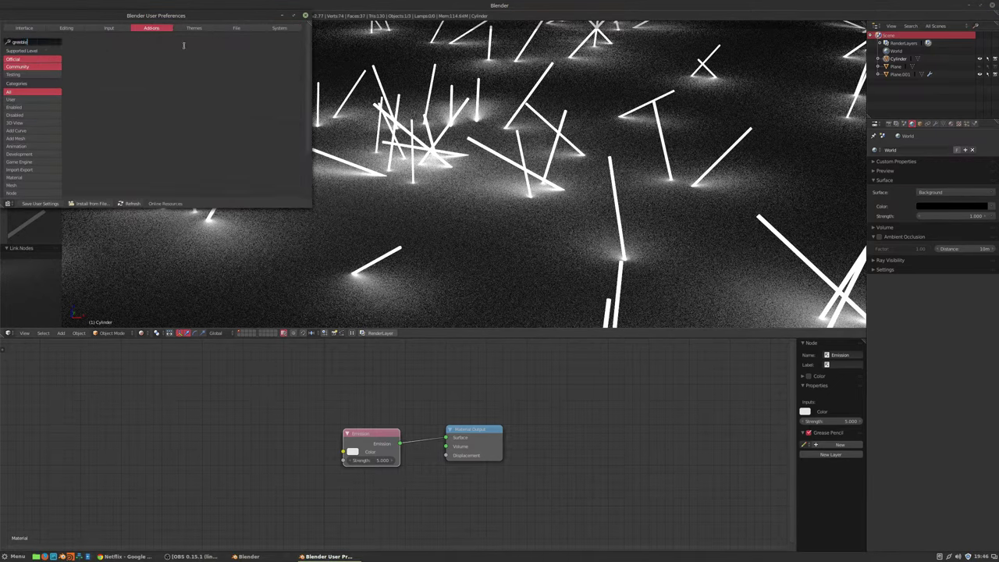
click(306, 15)
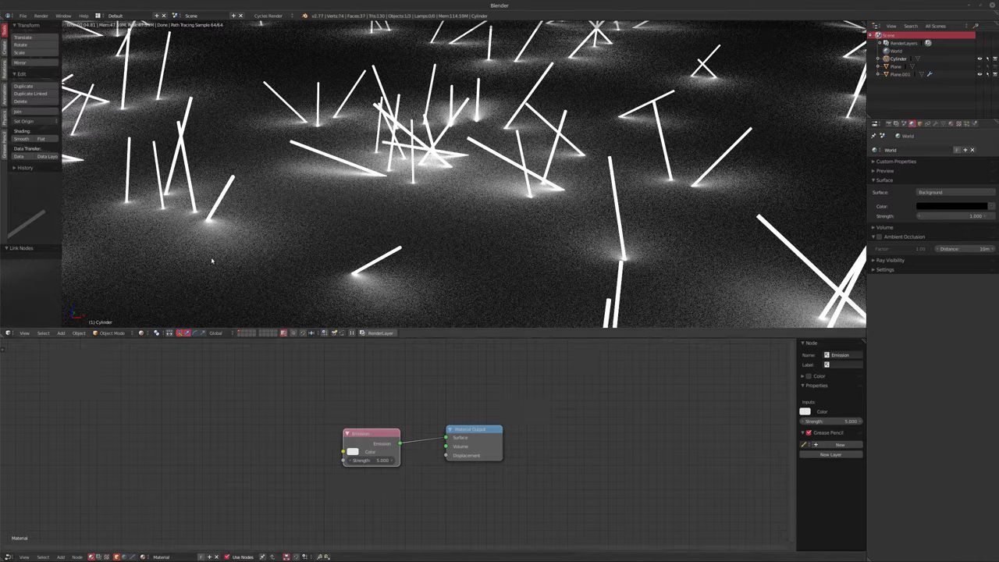
Switch to Firefox and search the web for "blender greeble"
key(alt+Tab)
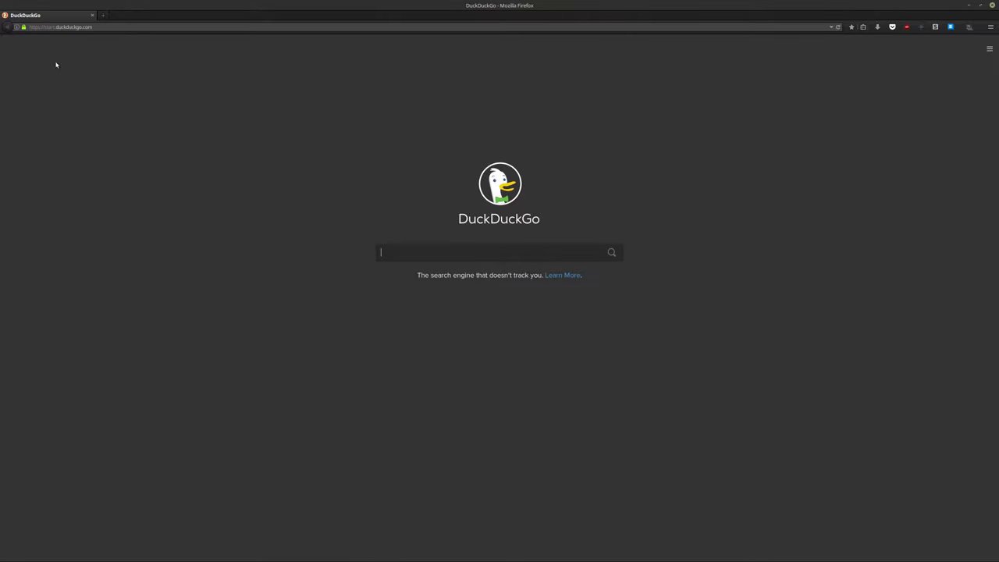
click(61, 27)
text(blen)
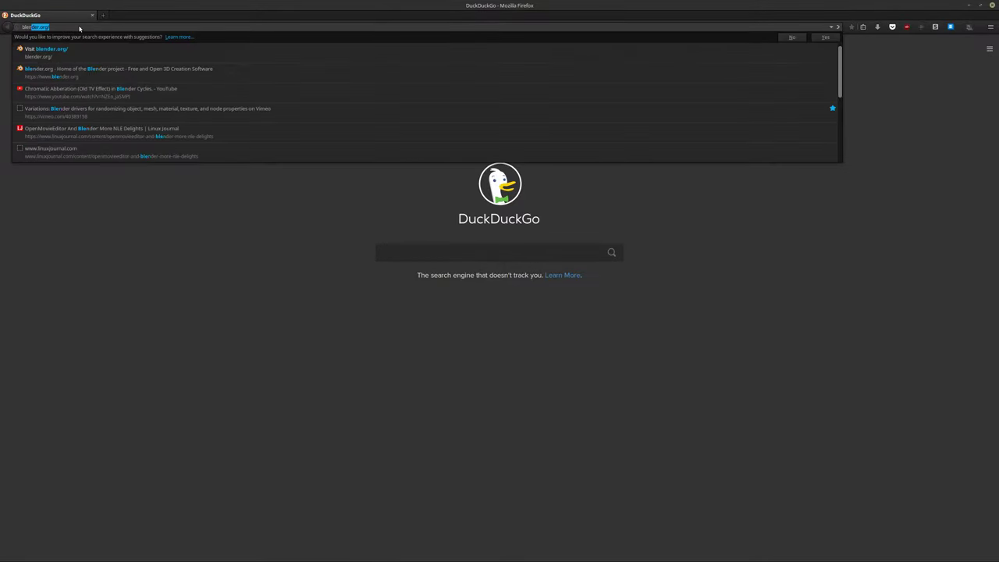
text(der greeble)
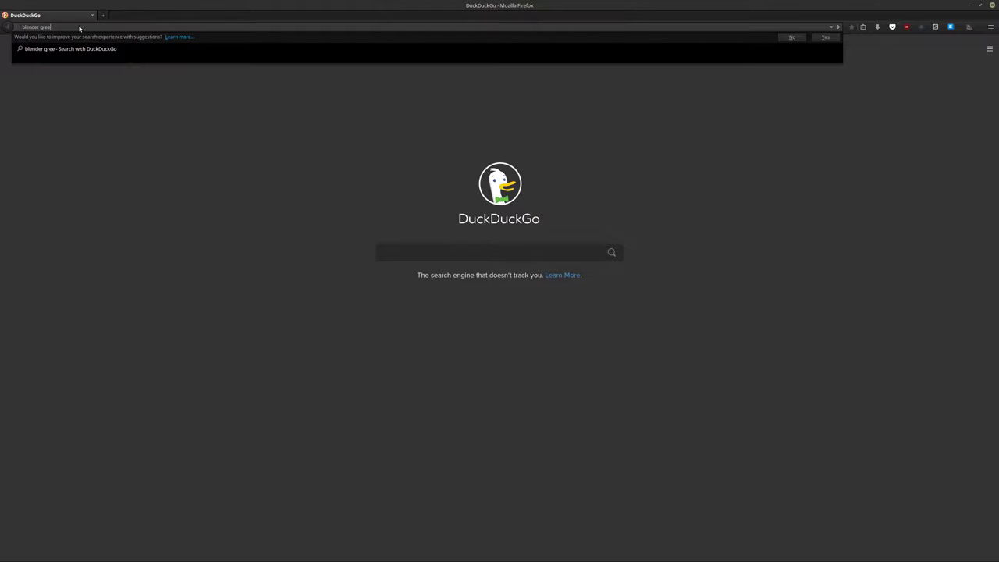
key(Return)
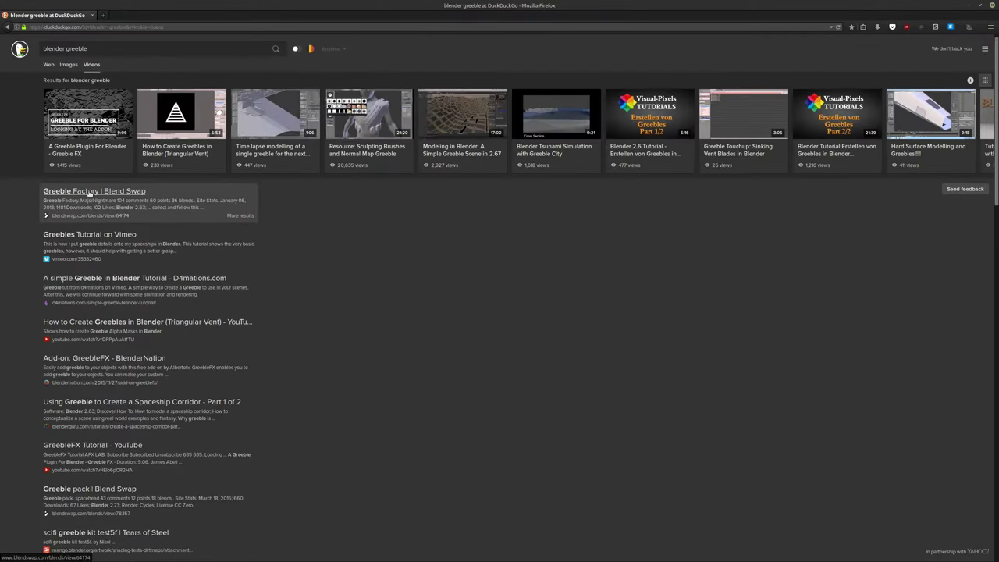
Open the Greeble Factory result on Blend Swap and read through its description
click(90, 193)
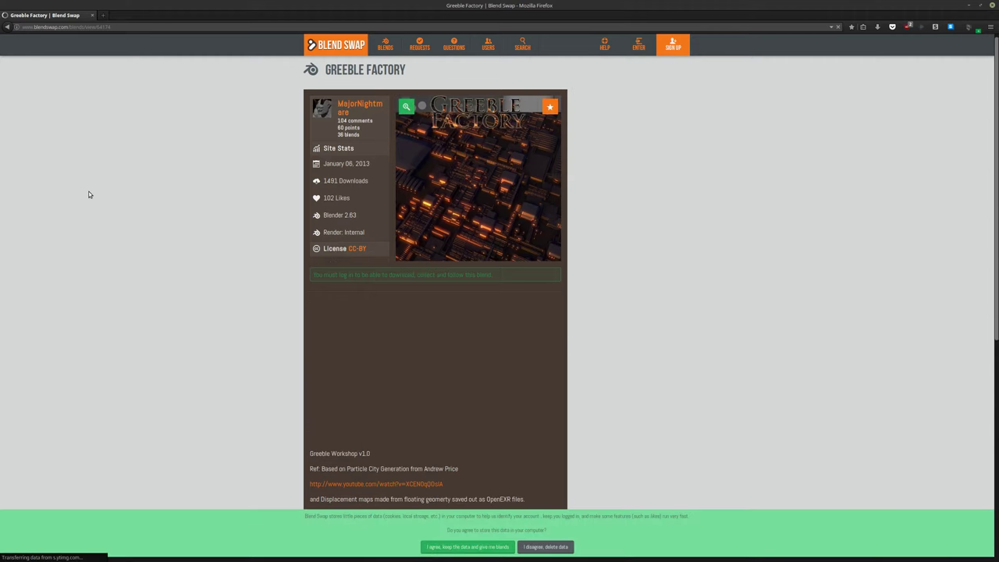
scroll(252, 148, down, 5)
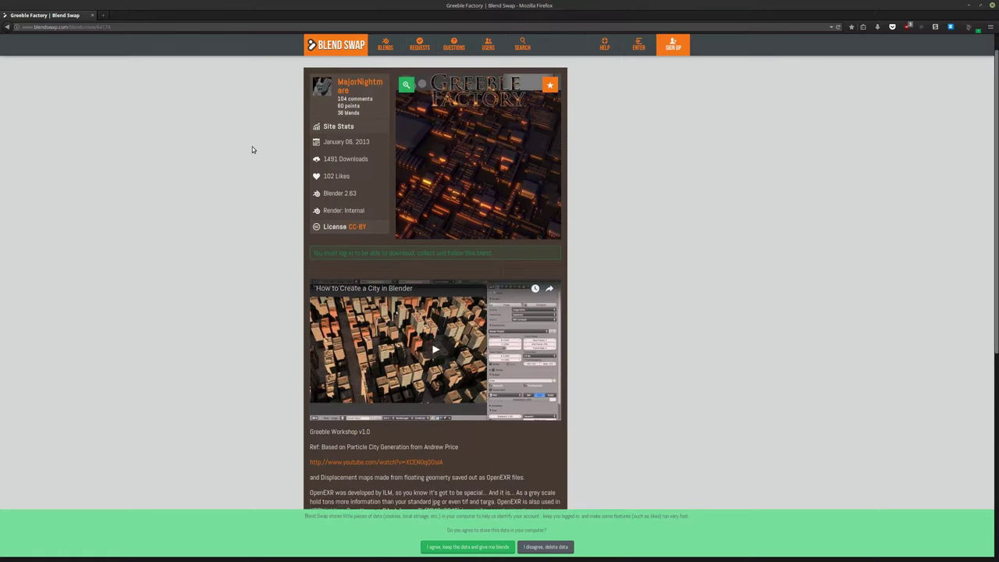
scroll(252, 149, down, 2)
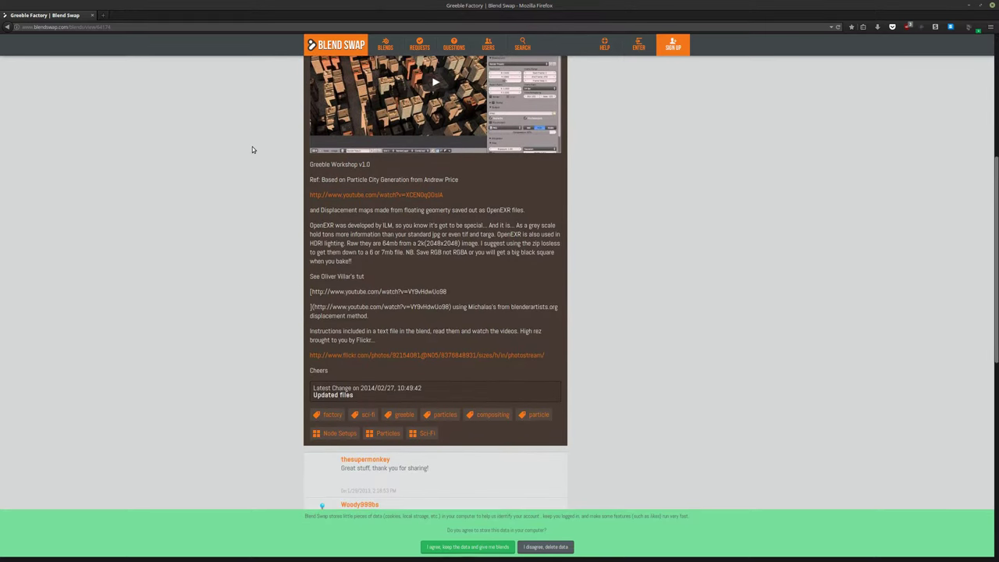
scroll(253, 149, up, 5)
scroll(252, 149, up, 1)
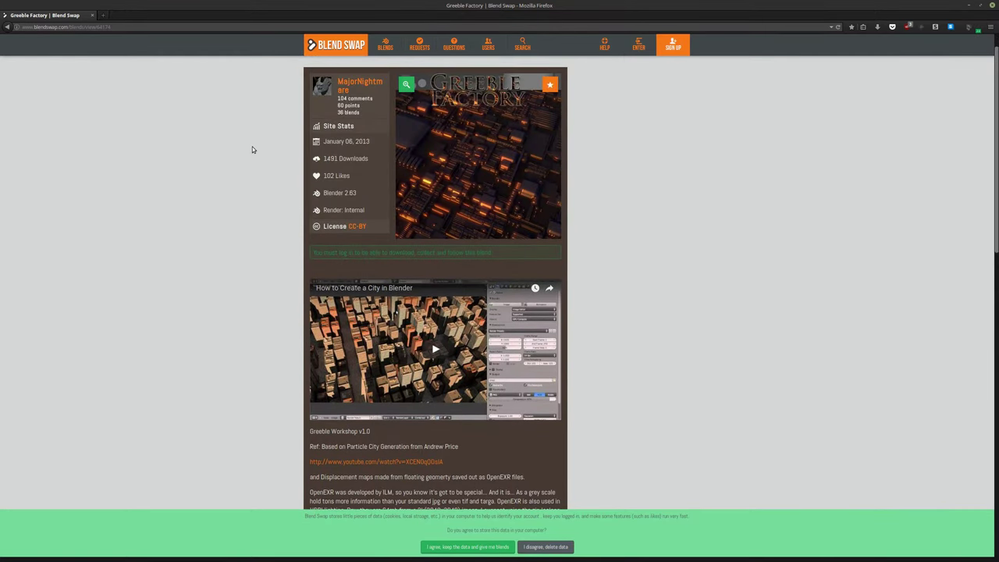
scroll(252, 146, up, 1)
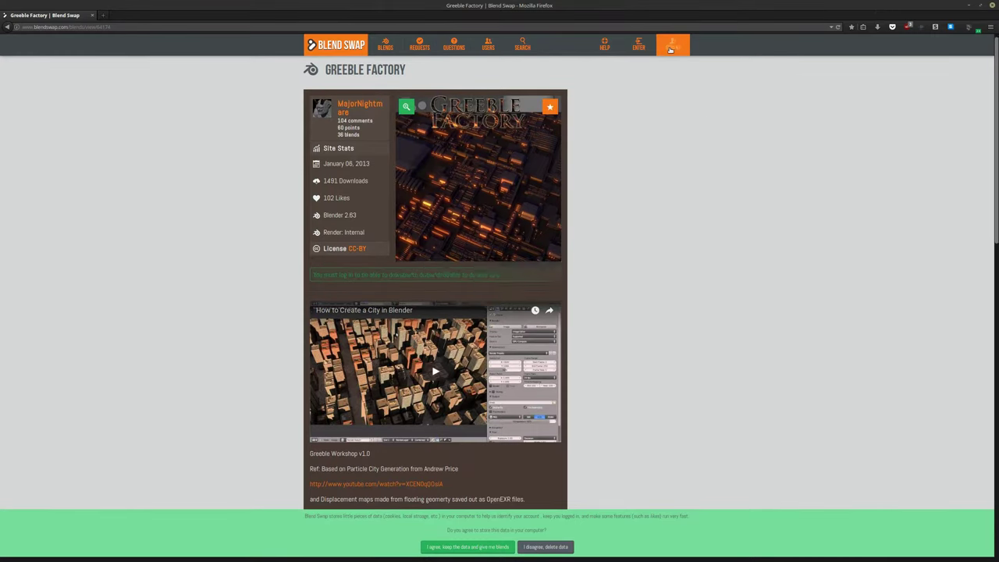
Open the Blend Swap log-in form and activate its username field
click(639, 45)
click(623, 64)
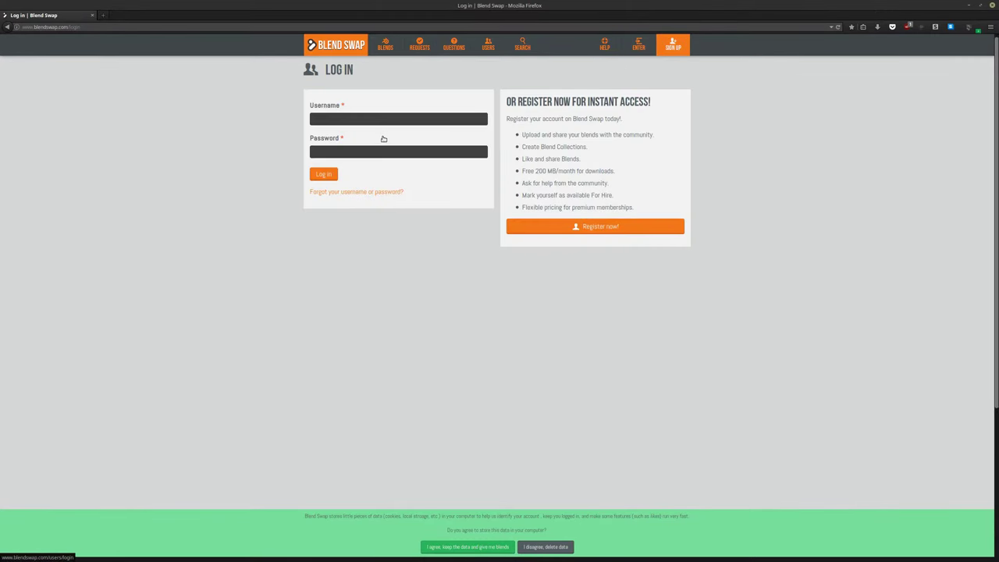
click(369, 119)
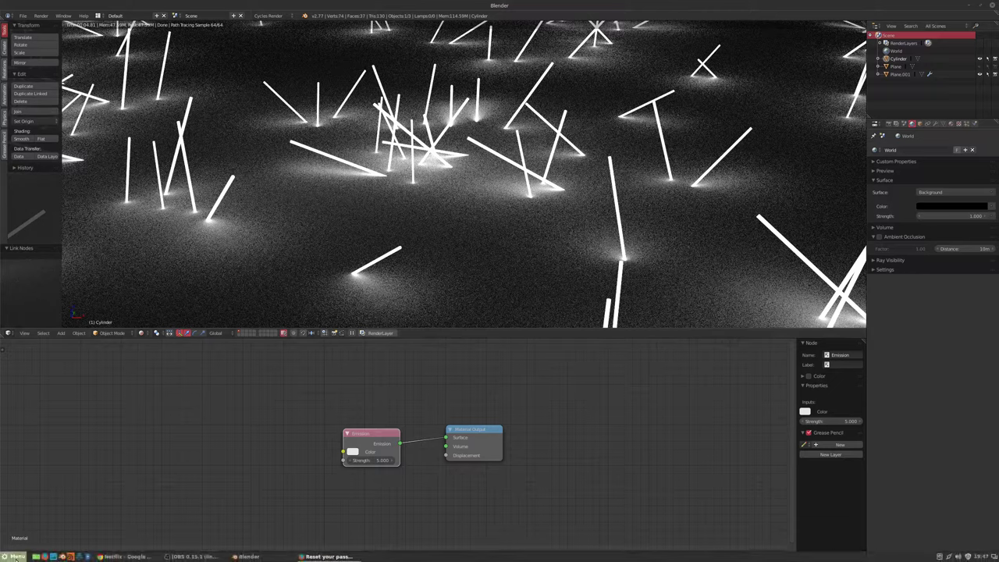
Find the Nylas N1 mail application on the system and launch it
click(16, 556)
text(pur)
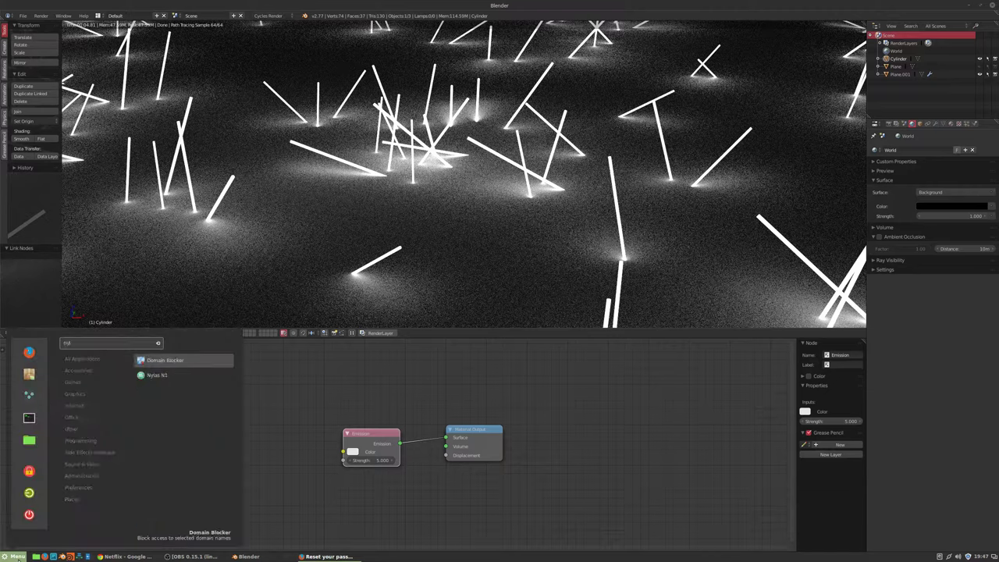
click(161, 374)
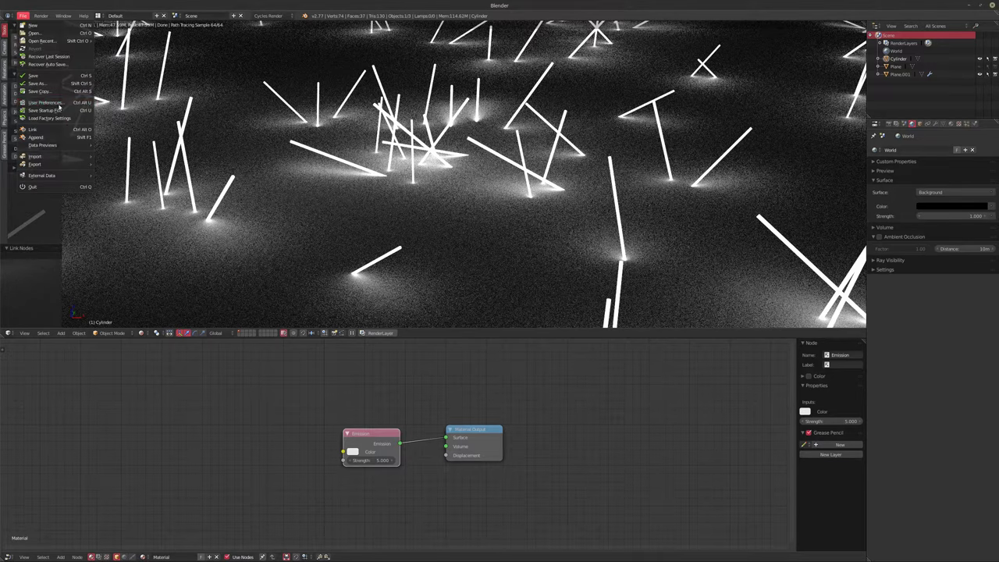
Install the add-on discombobulator.zip from the Downloads folder through User Preferences, enlarging the preferences window
click(88, 101)
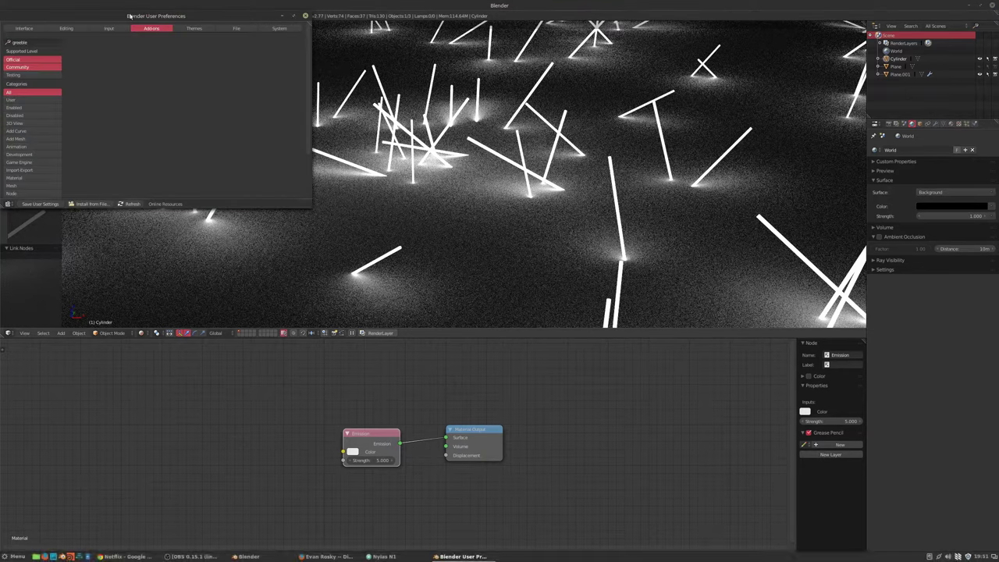
click(93, 204)
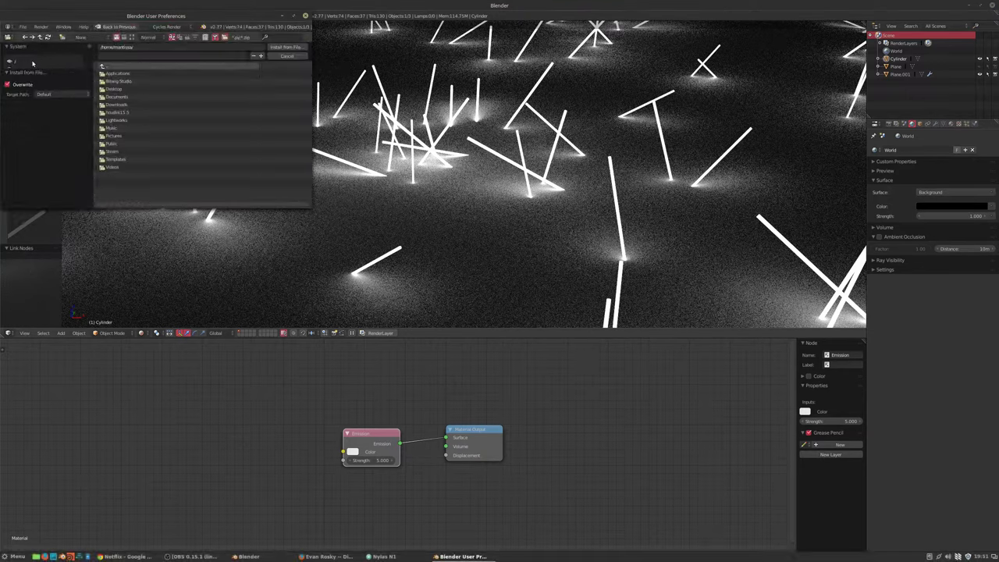
click(310, 208)
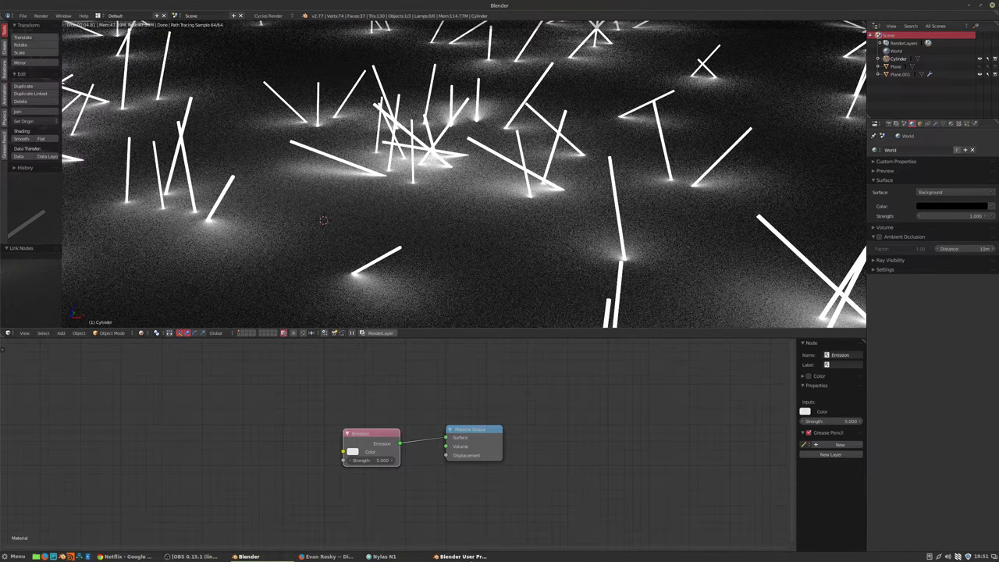
click(453, 557)
drag(323, 220, 600, 387)
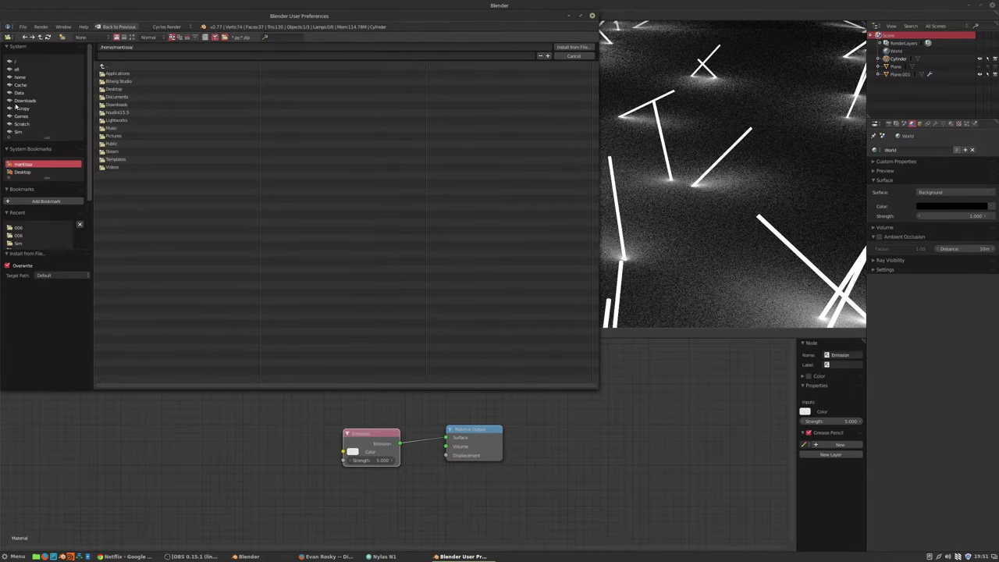
click(18, 102)
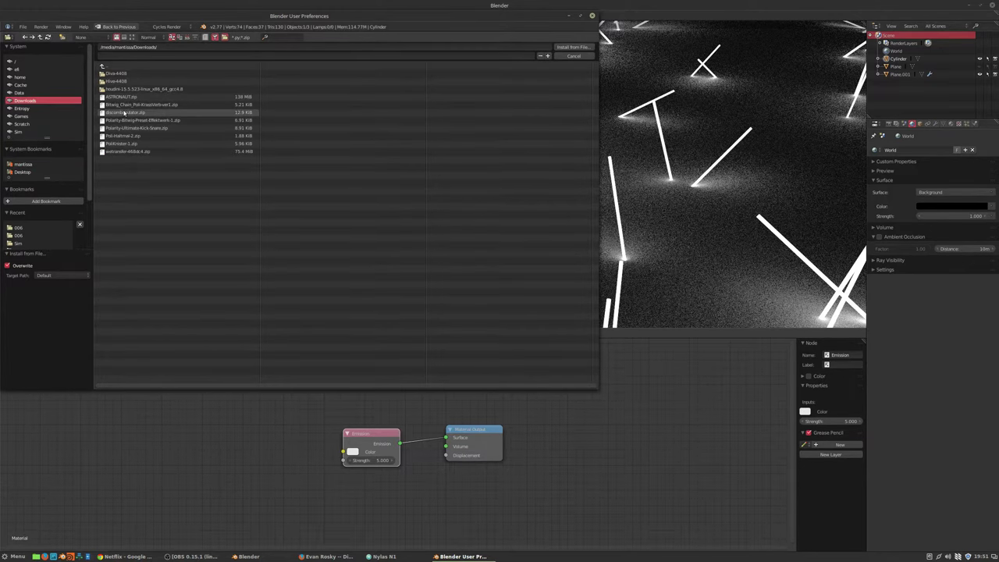
double_click(123, 113)
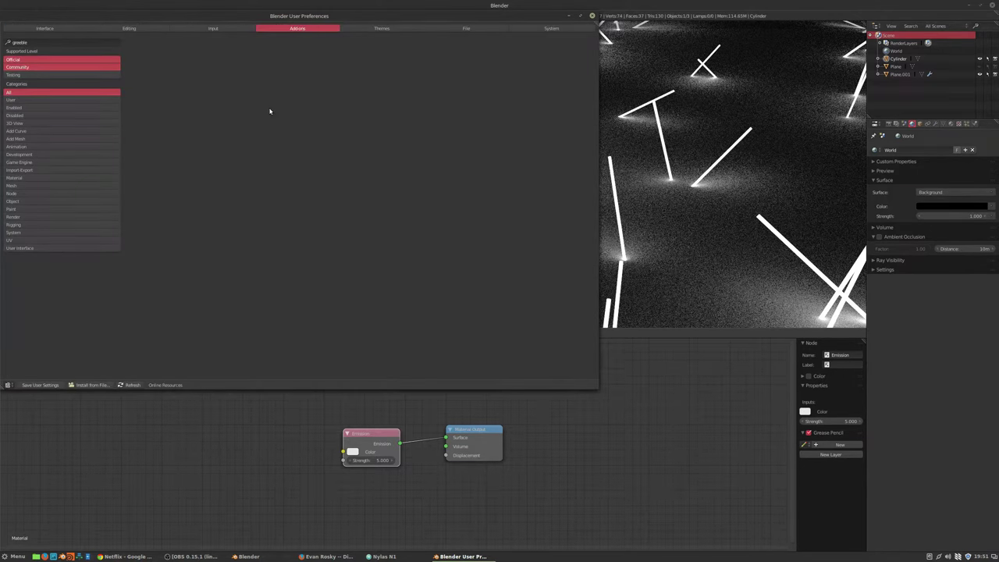
Search the add-ons for "disco" in place of the previous search text, then clear the search
drag(323, 17, 331, 42)
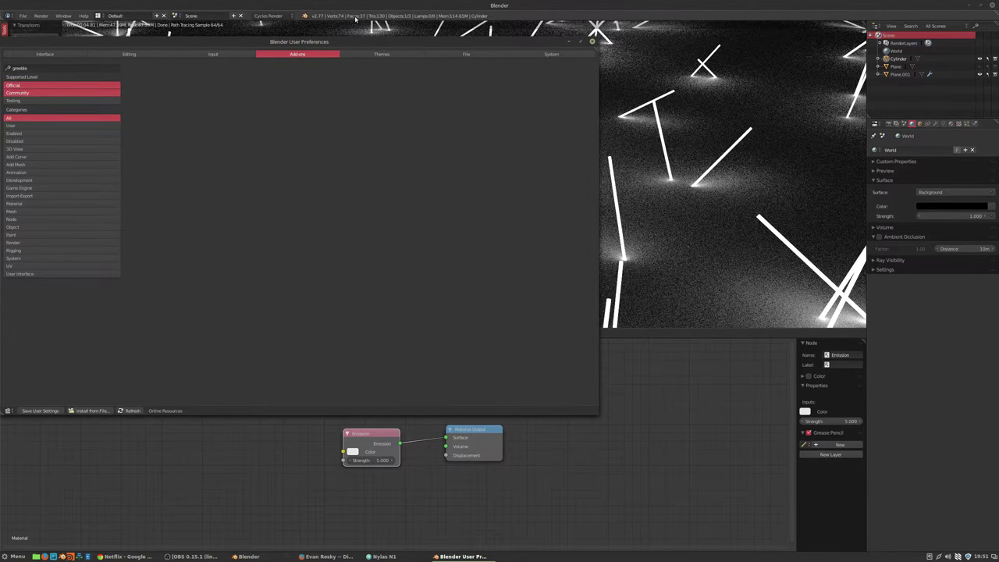
click(43, 68)
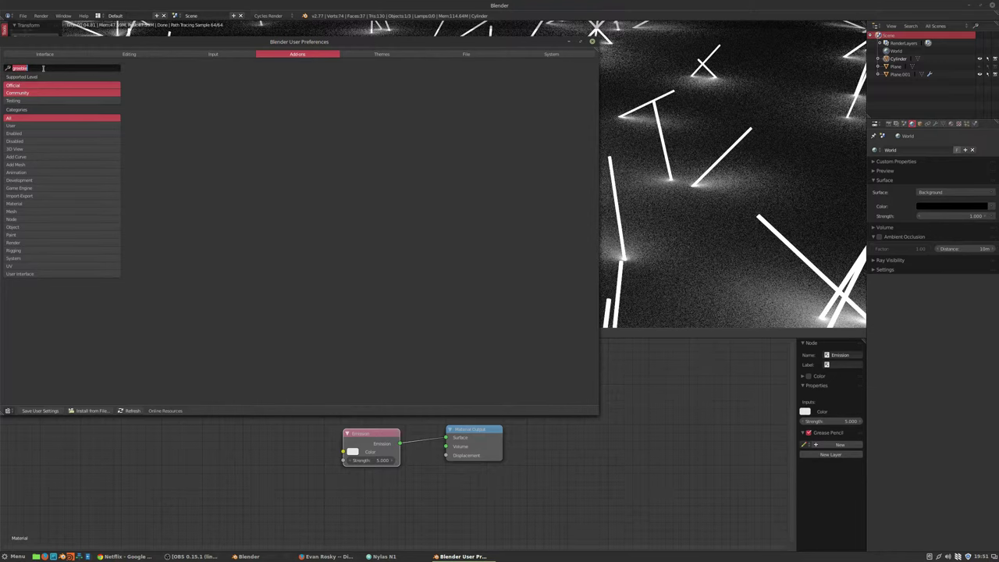
text(disco)
key(BackSpace)
key(BackSpace)
key(BackSpace)
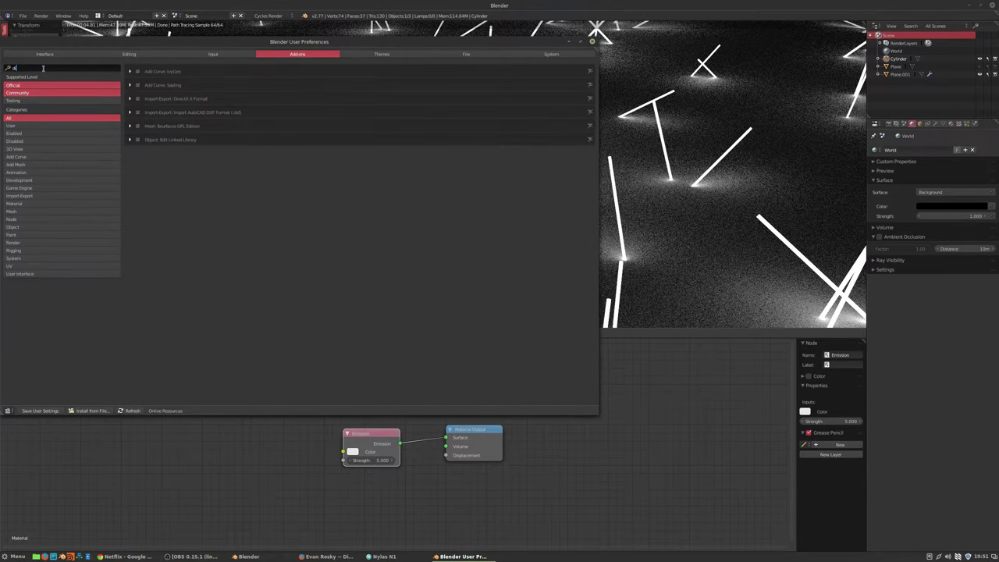
key(BackSpace)
key(BackSpace)
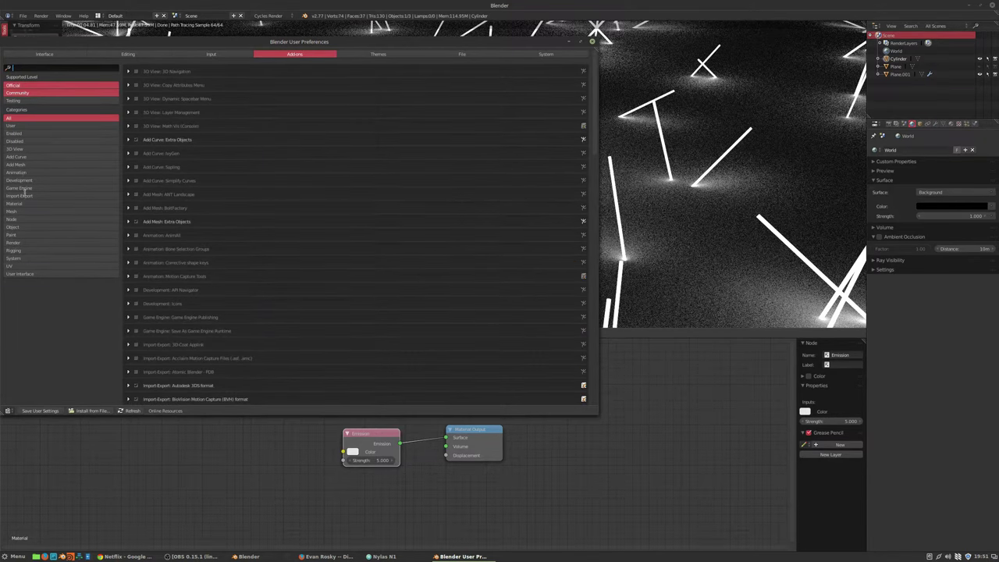
Check the Mesh category of add-ons, return to all categories and close User Preferences
click(20, 212)
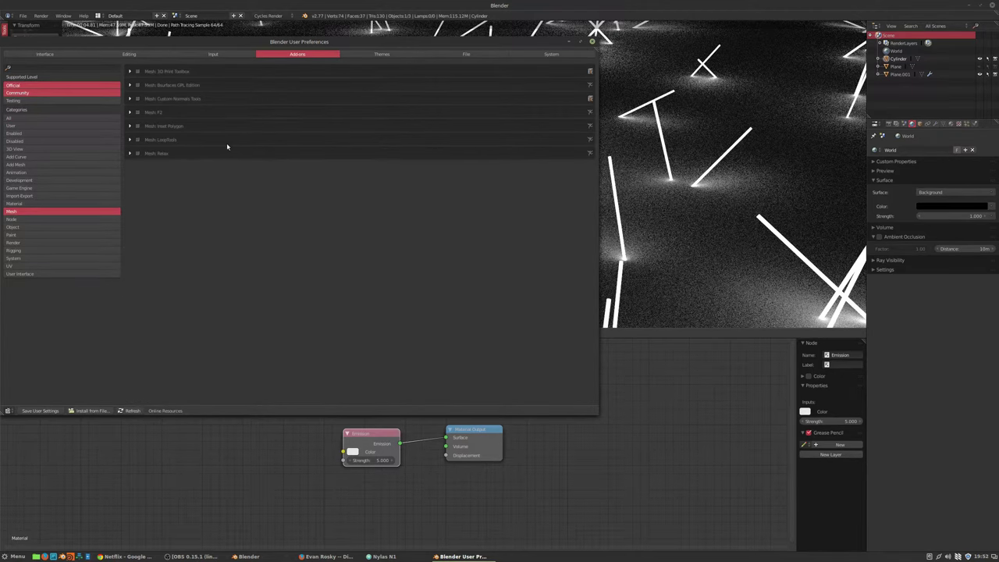
click(46, 118)
click(592, 42)
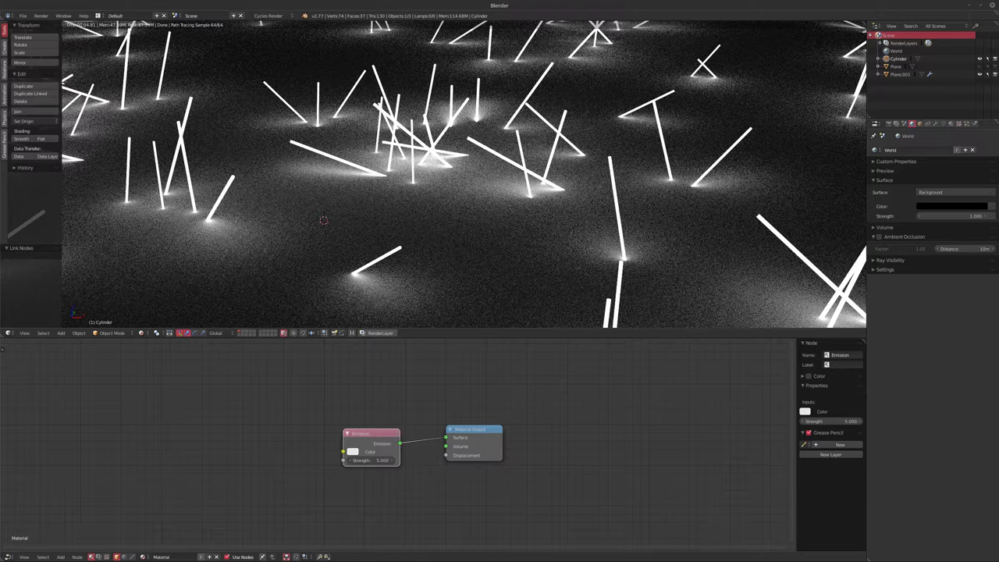
Reopen User Preferences, look through the full add-on list for the installed add-on, and close the window
click(23, 16)
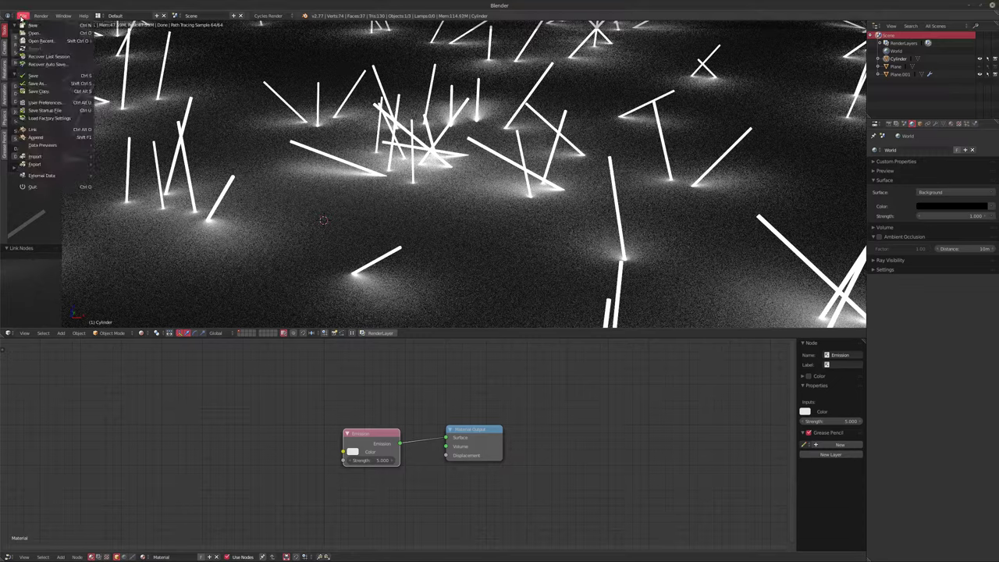
click(46, 104)
scroll(132, 90, down, 3)
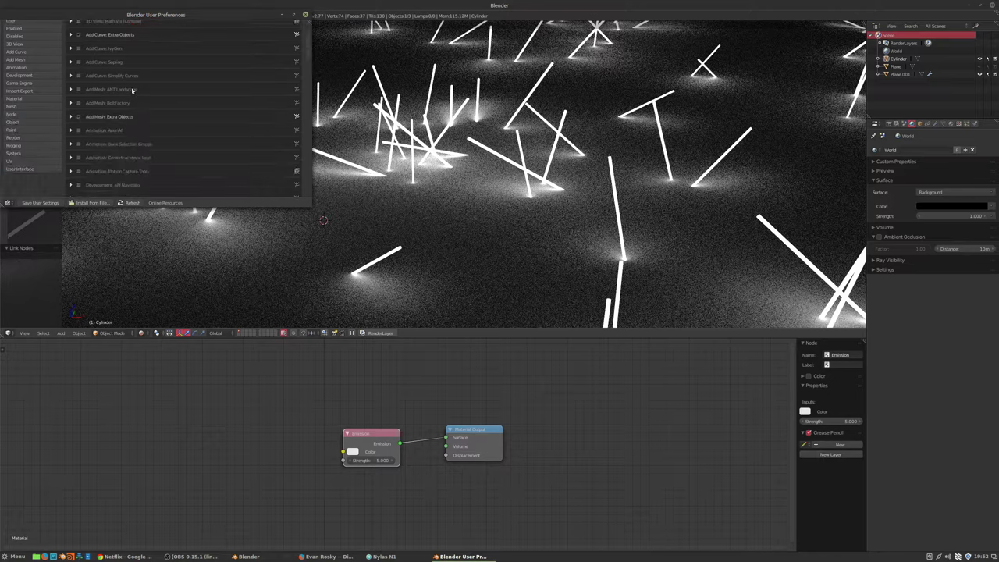
scroll(131, 91, down, 10)
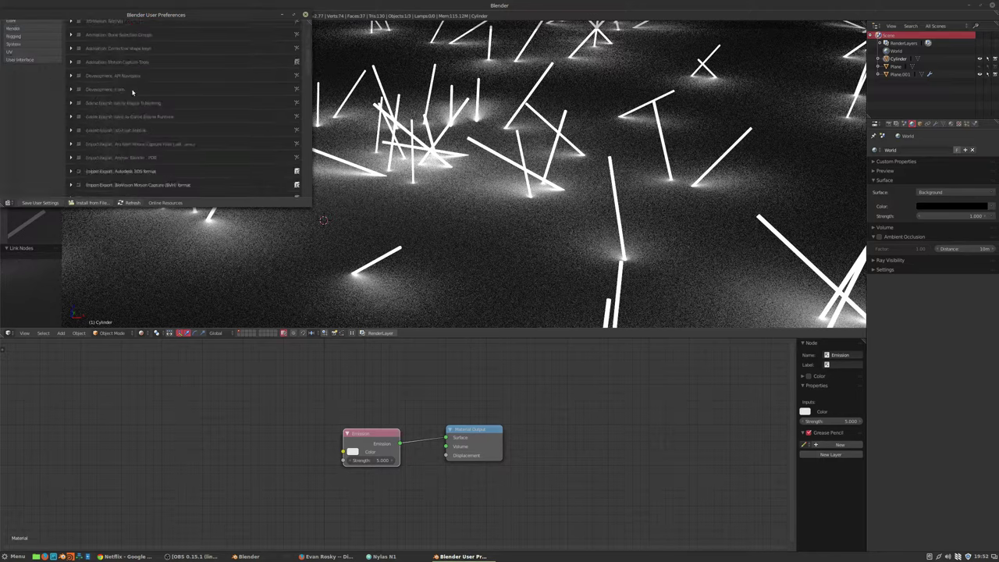
click(304, 15)
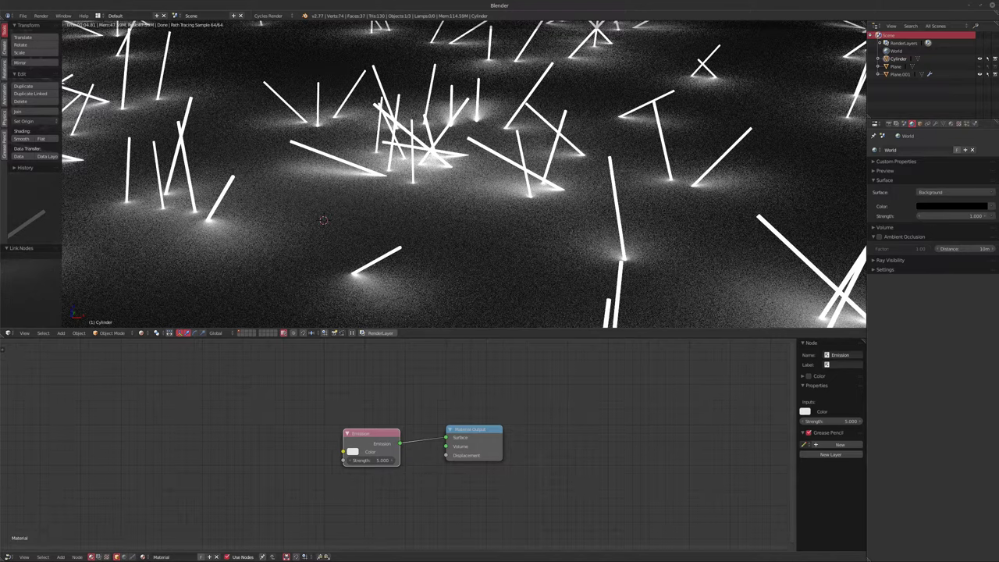
key(alt+Tab)
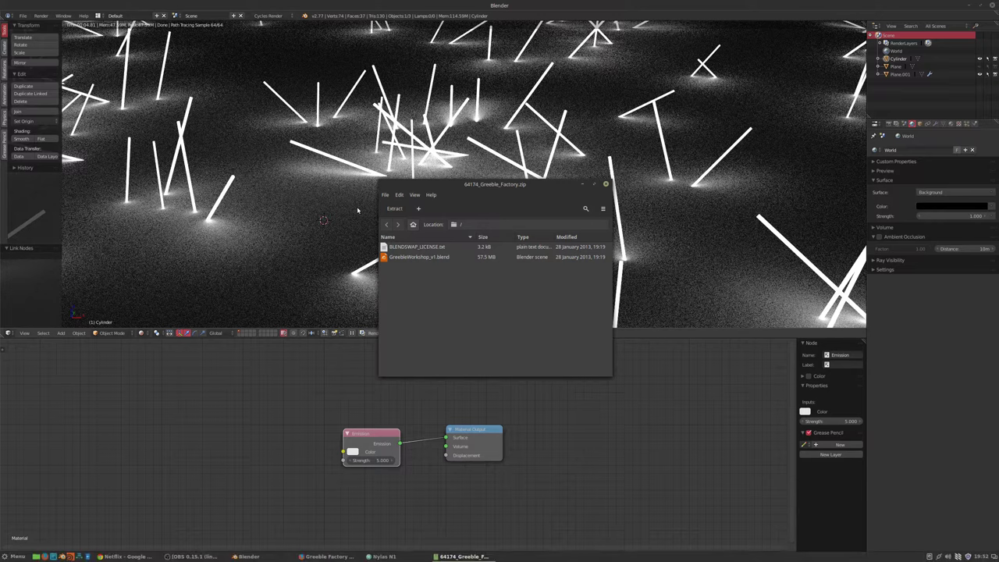
click(419, 260)
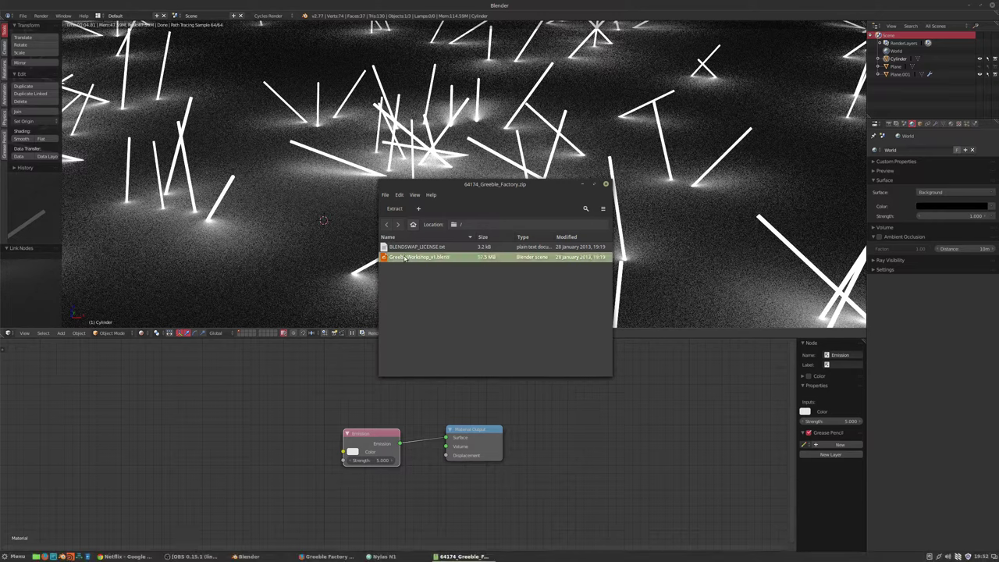
right_click(405, 260)
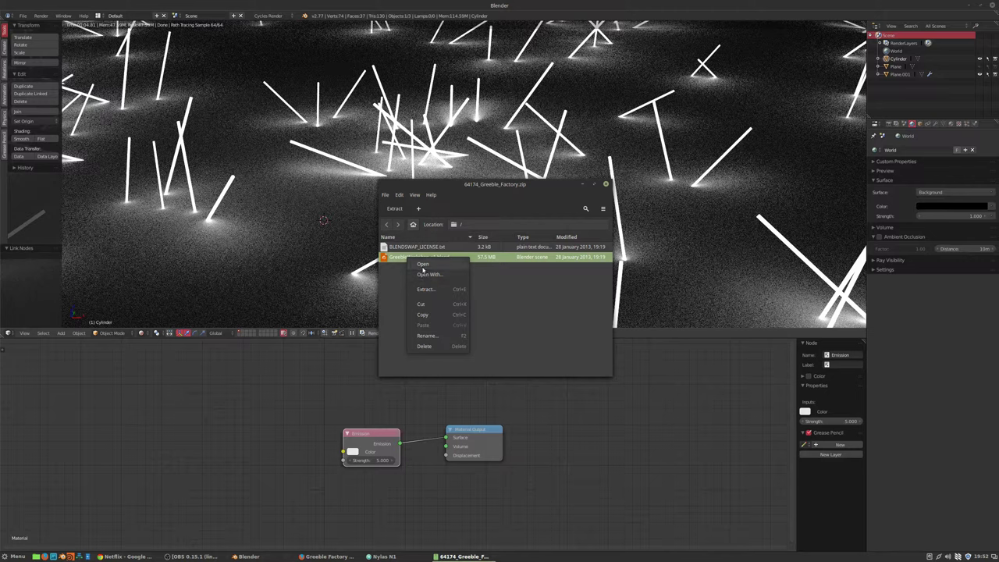
click(423, 274)
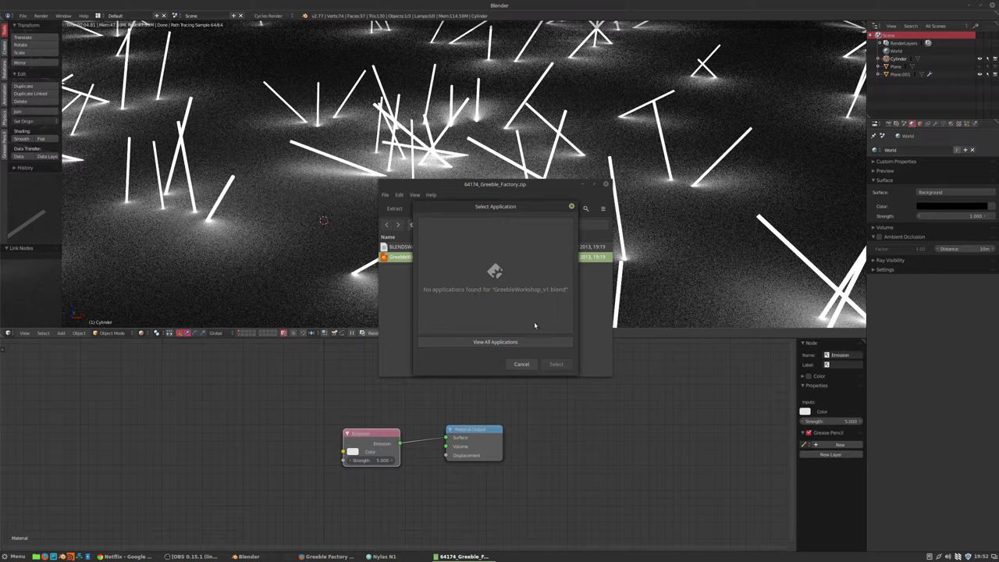
click(523, 365)
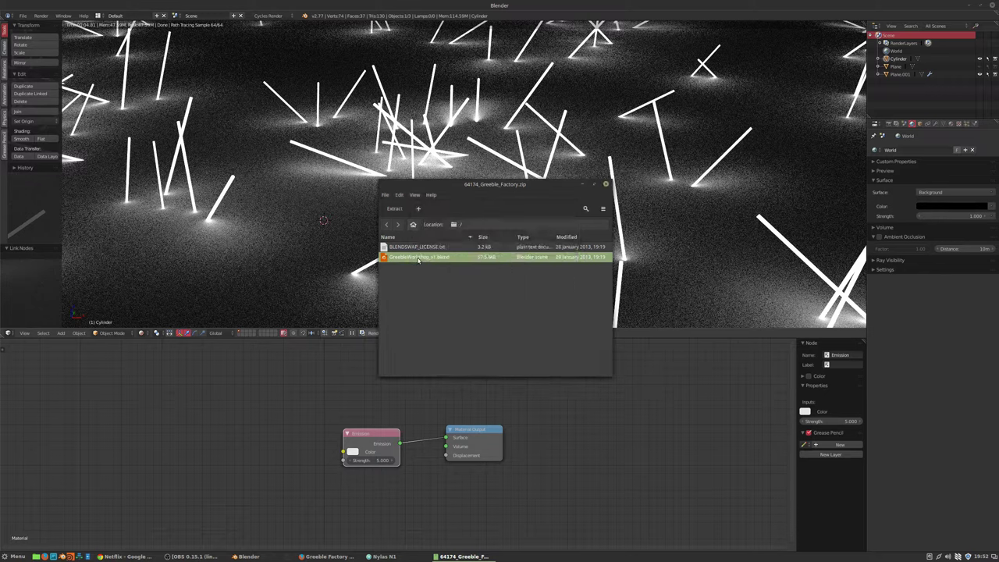
Extract GreebleWorkshop_v1.blend from the 64174_Greeble_Factory.zip archive into the Downloads folder using the file manager
mouse_move(418, 554)
key(super+e)
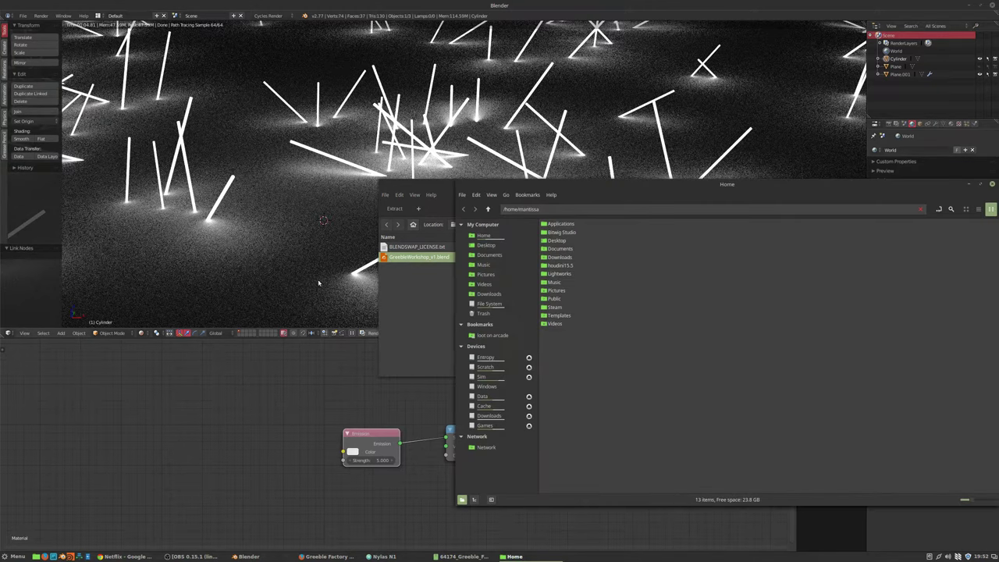
click(491, 415)
click(404, 188)
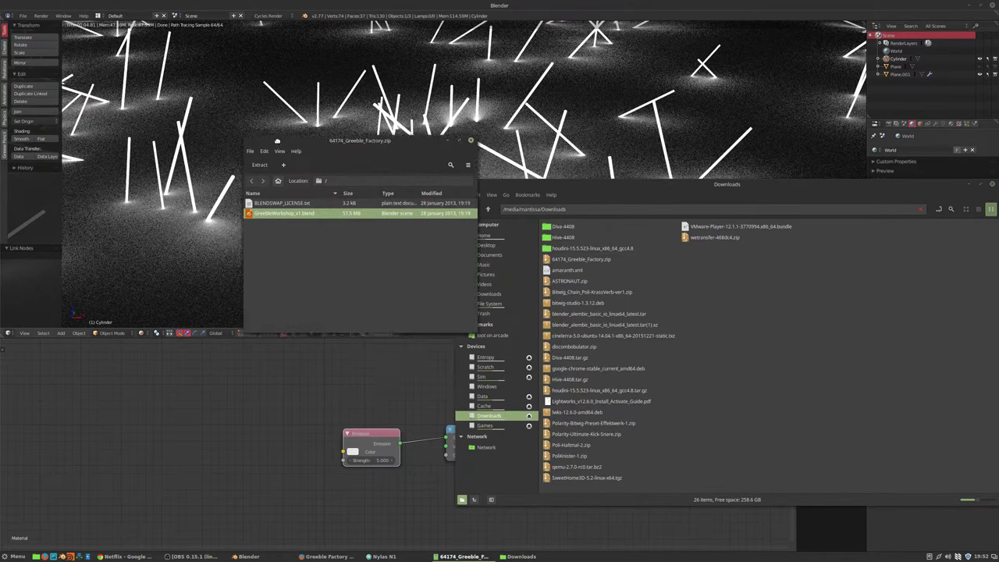
drag(264, 211, 706, 324)
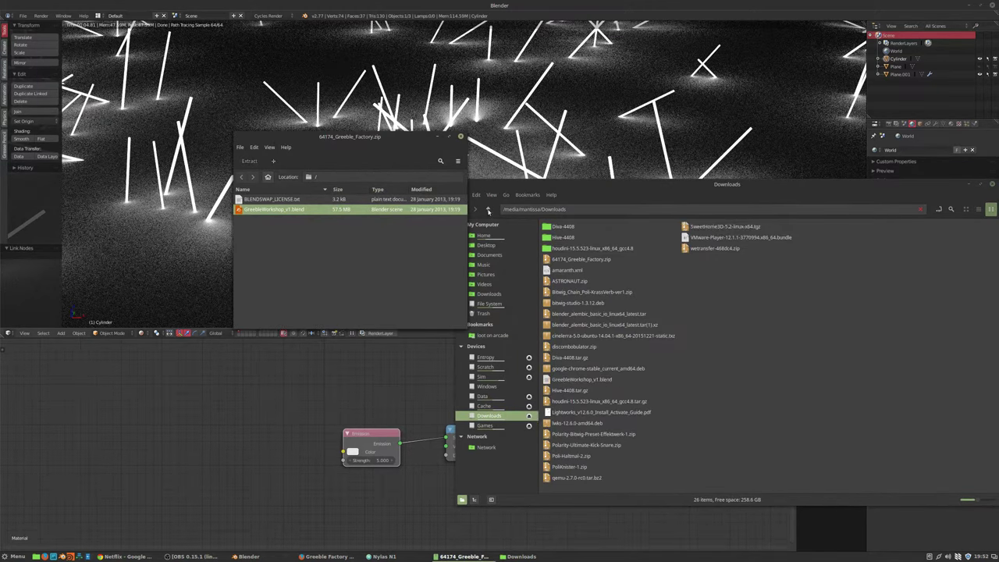
click(439, 136)
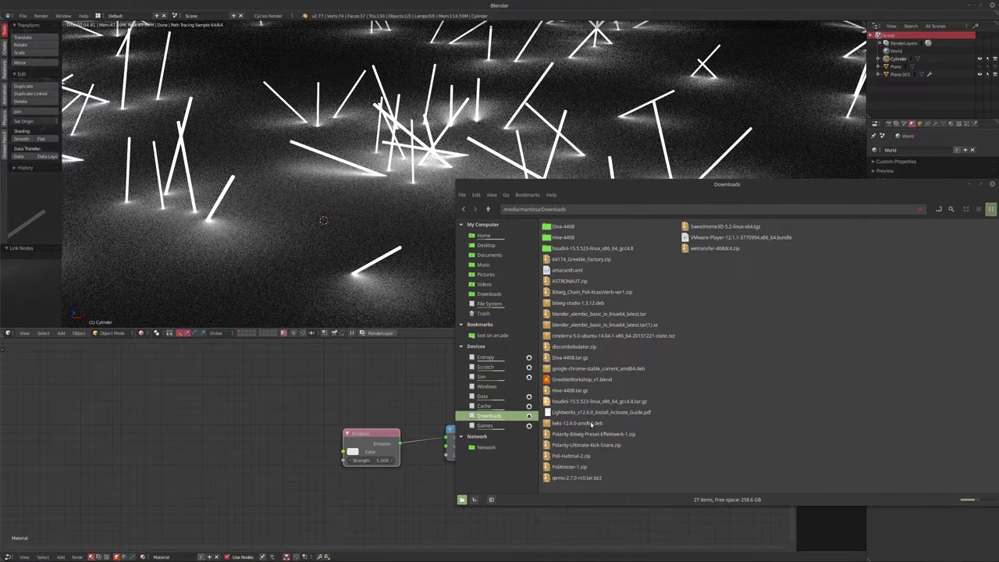
Open GreebleWorkshop_v1.blend with the blender executable from the Blender 2.77a folder in Applications as a custom application
double_click(576, 381)
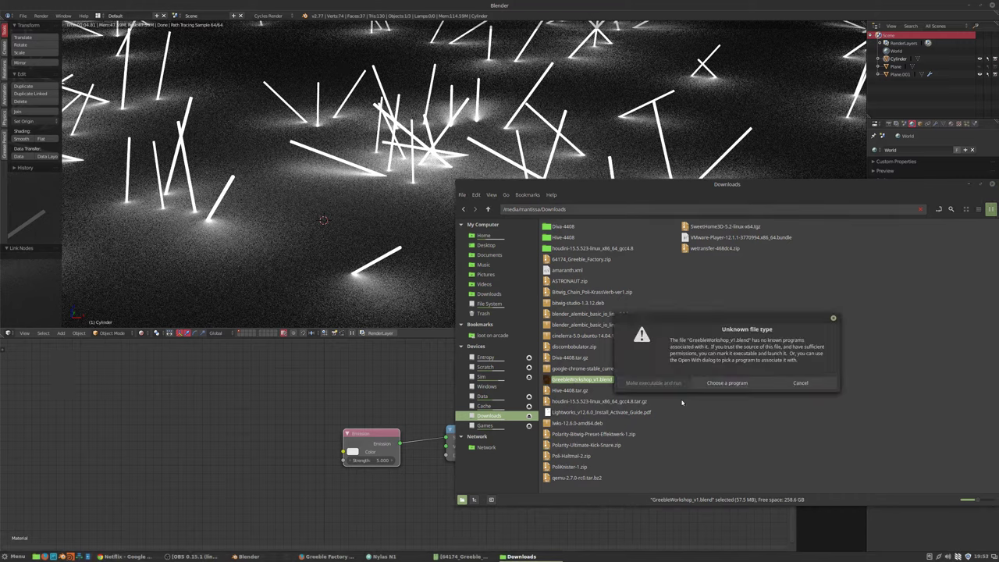
click(721, 383)
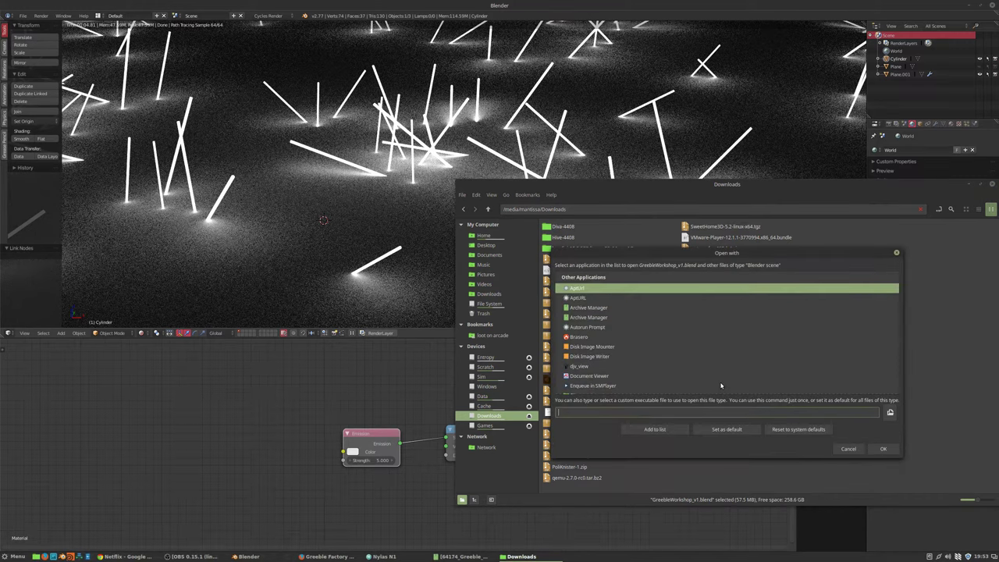
scroll(609, 336, down, 5)
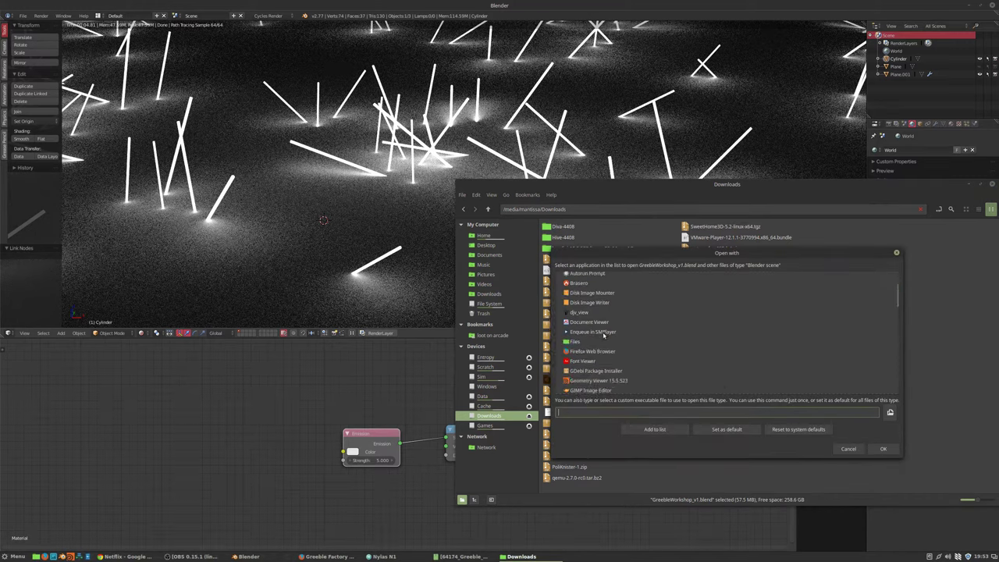
scroll(603, 337, down, 1)
click(890, 412)
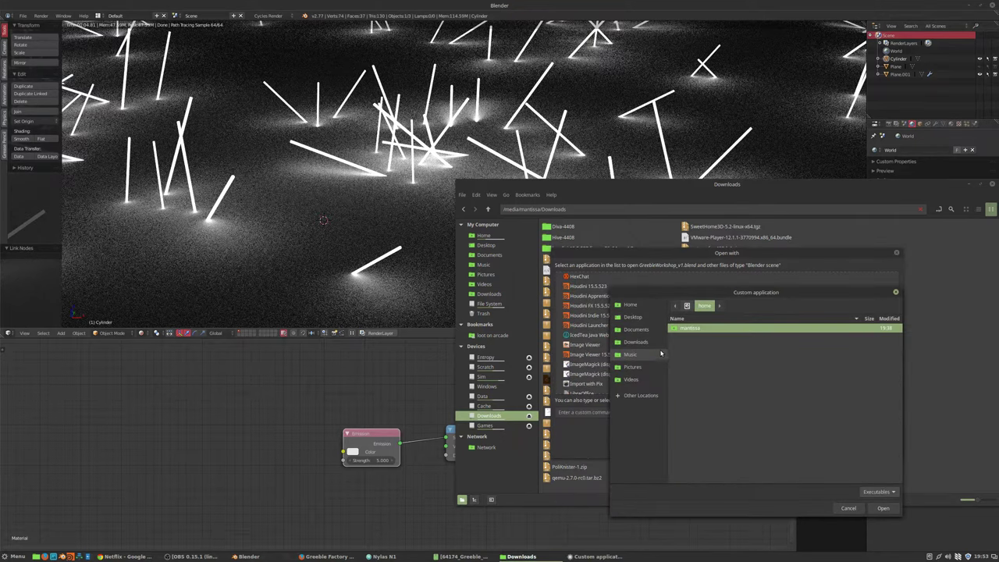
click(640, 395)
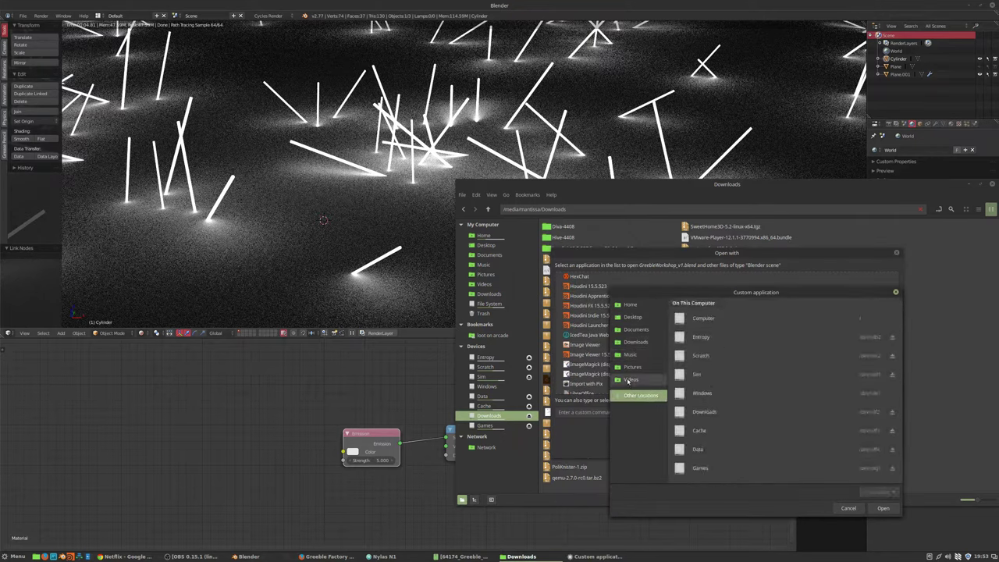
click(632, 305)
double_click(718, 331)
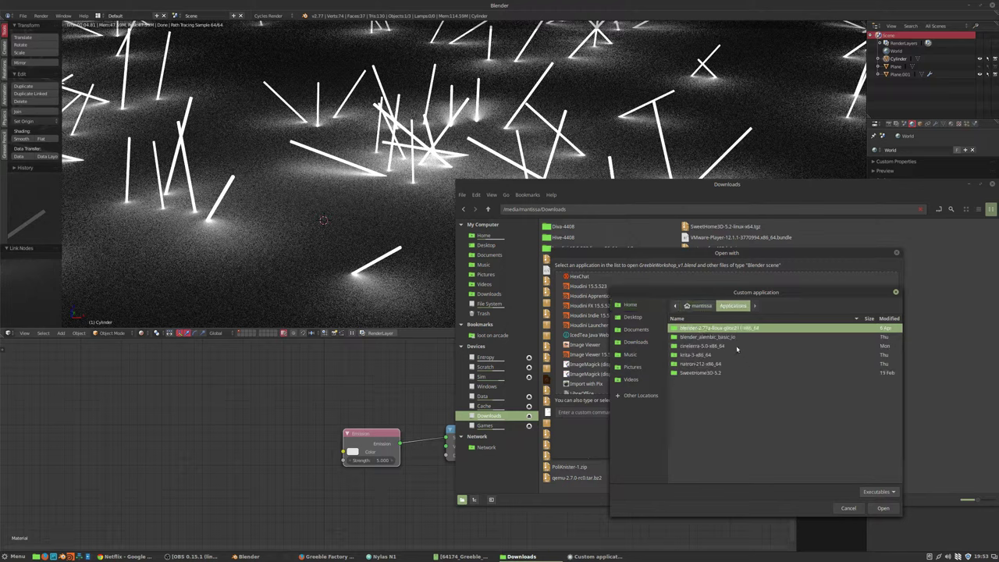
double_click(715, 333)
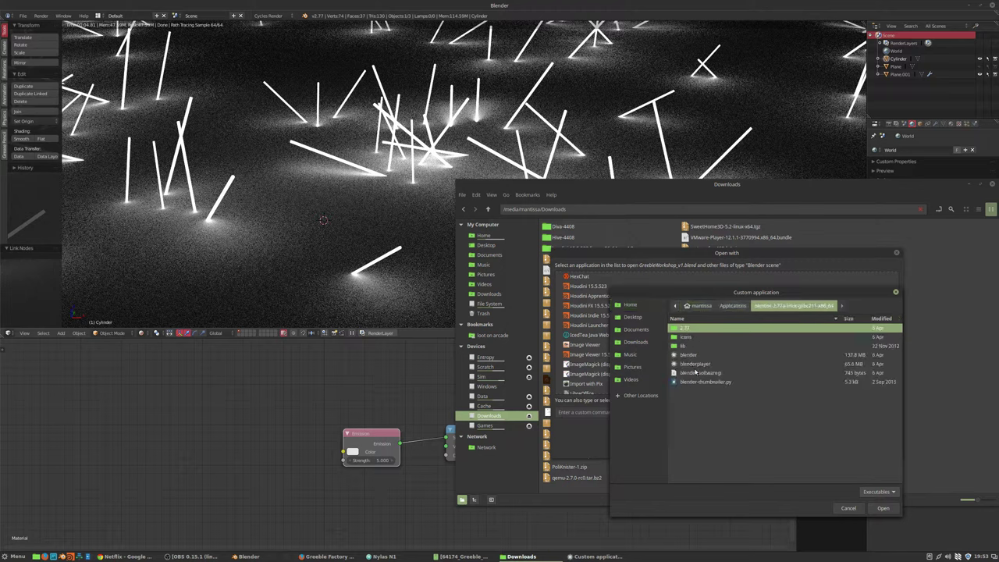
click(689, 354)
click(883, 508)
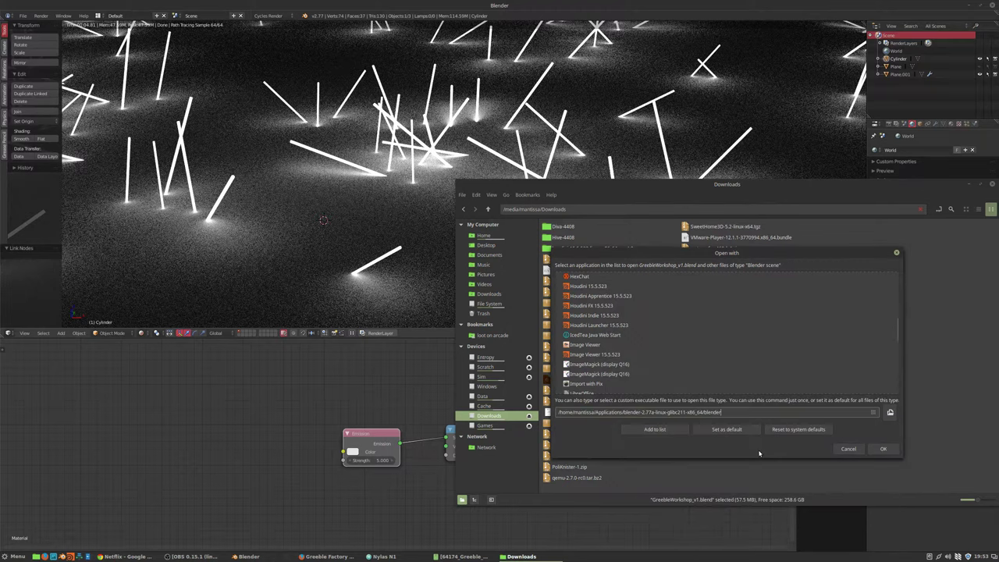
click(883, 449)
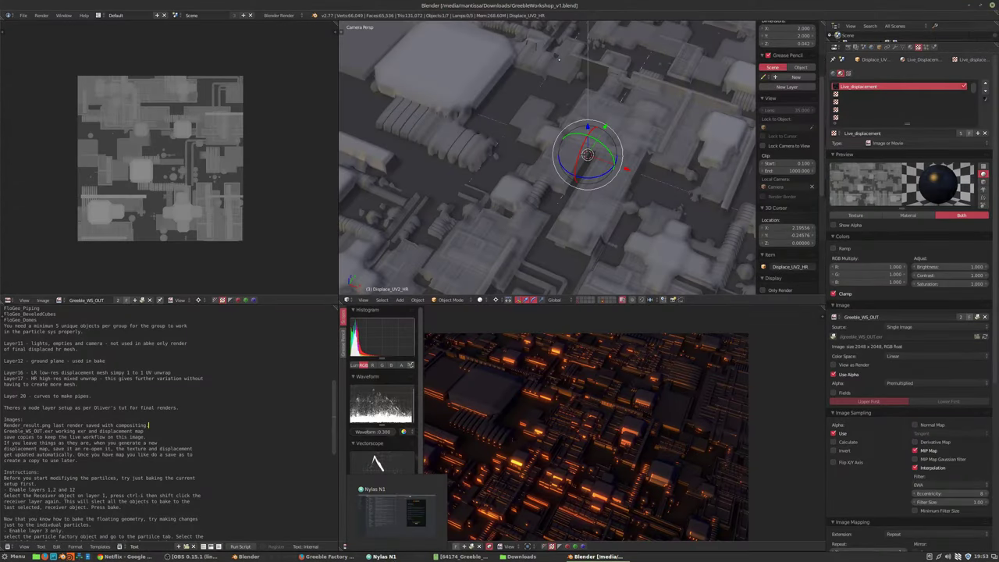
Switch the rod scene's viewport from rendered to solid shading and return to the GreebleWorkshop_v1.blend window
click(248, 556)
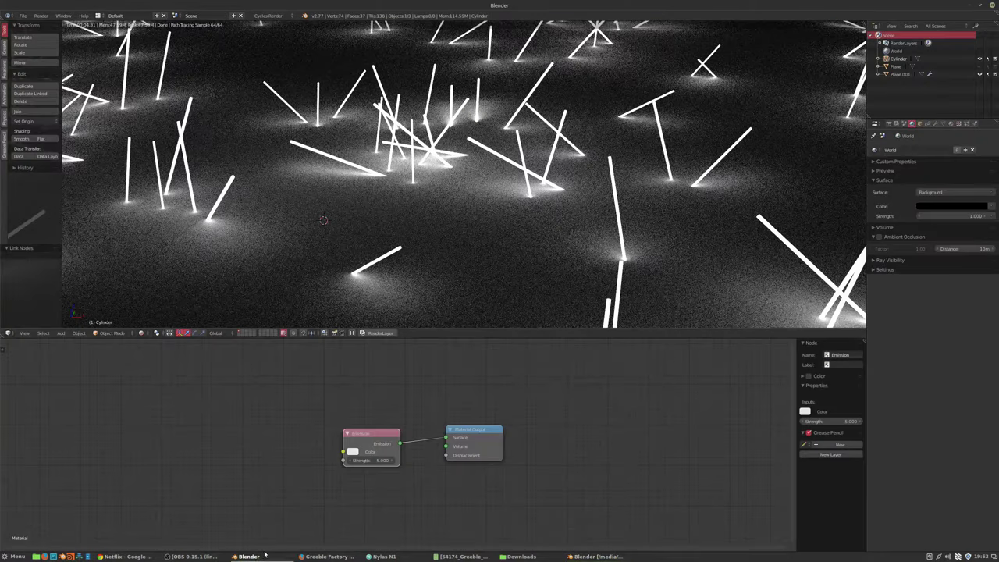
key(shift+z)
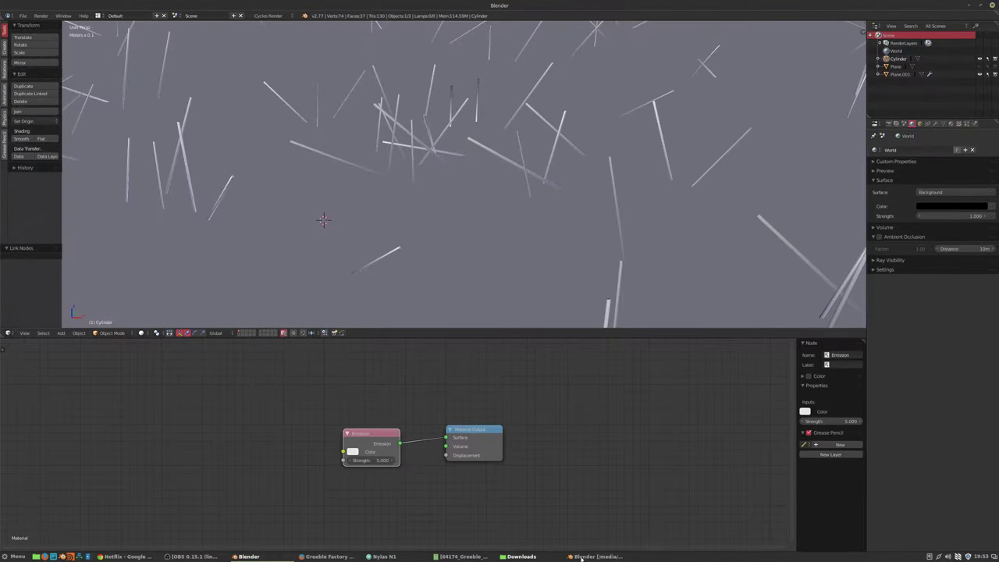
click(584, 558)
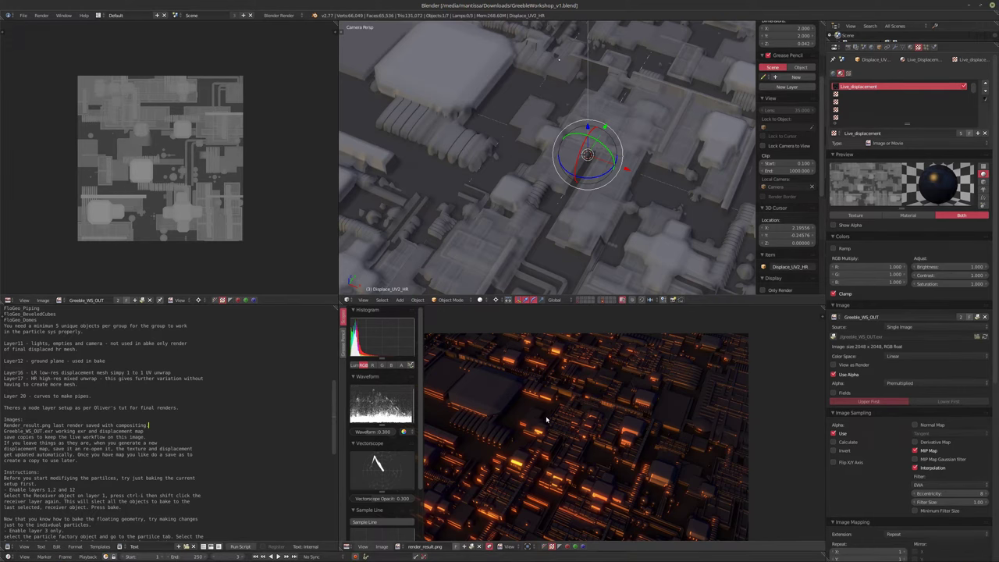
Examine the greeble workshop's rendered image, its instruction text and the displaced greeble mesh
scroll(551, 437, up, 1)
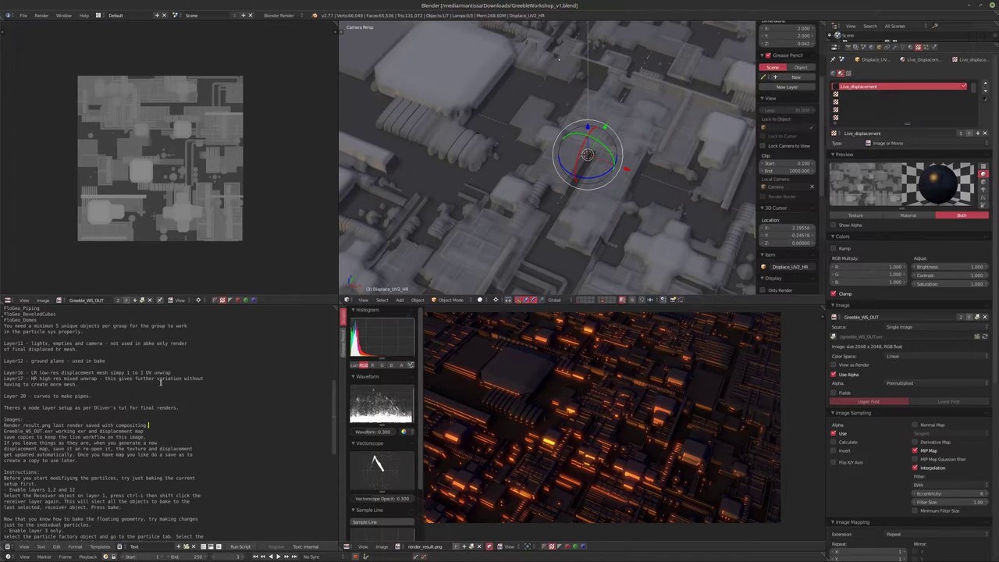
scroll(161, 382, down, 1)
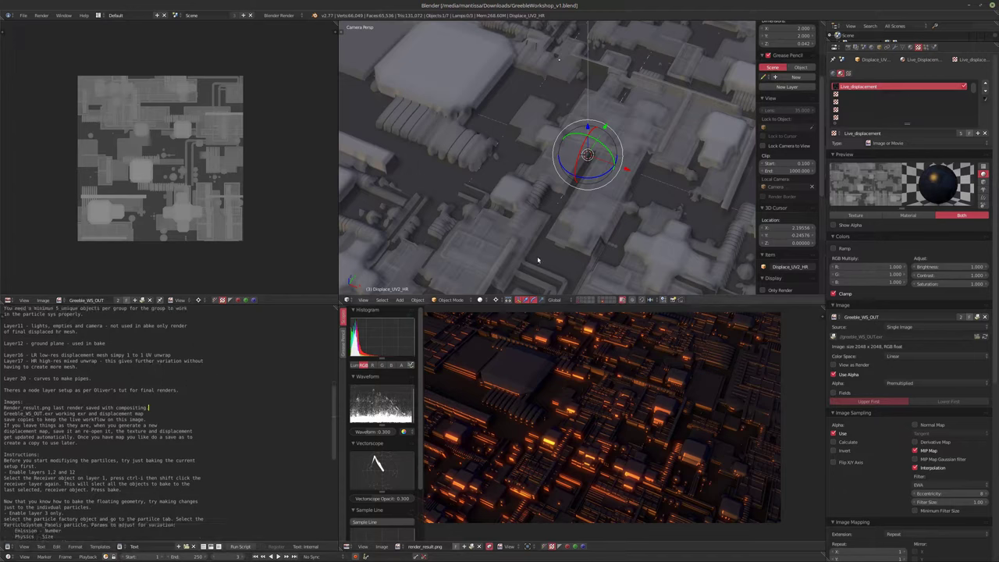
middle_drag(657, 246, 551, 242)
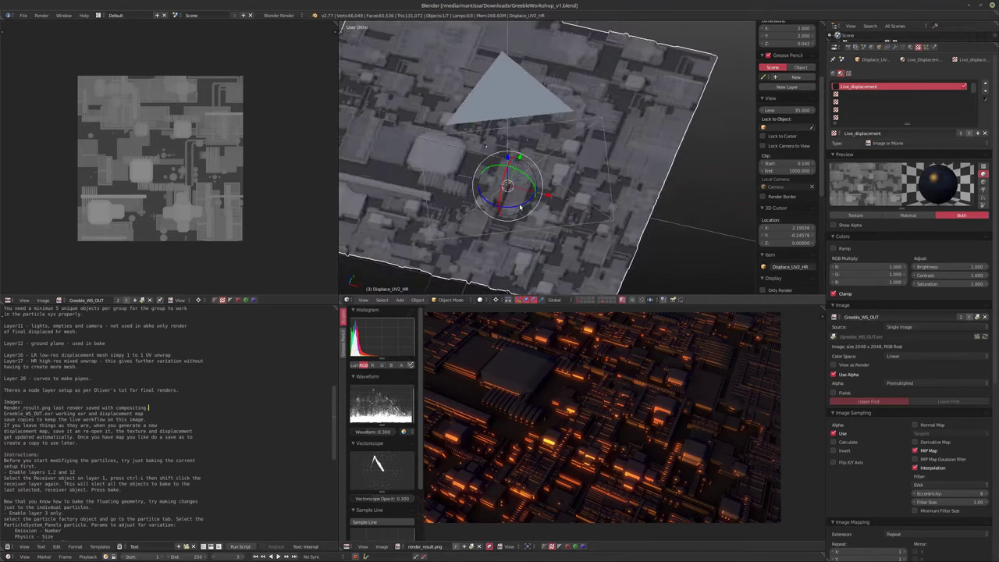
scroll(577, 376, down, 3)
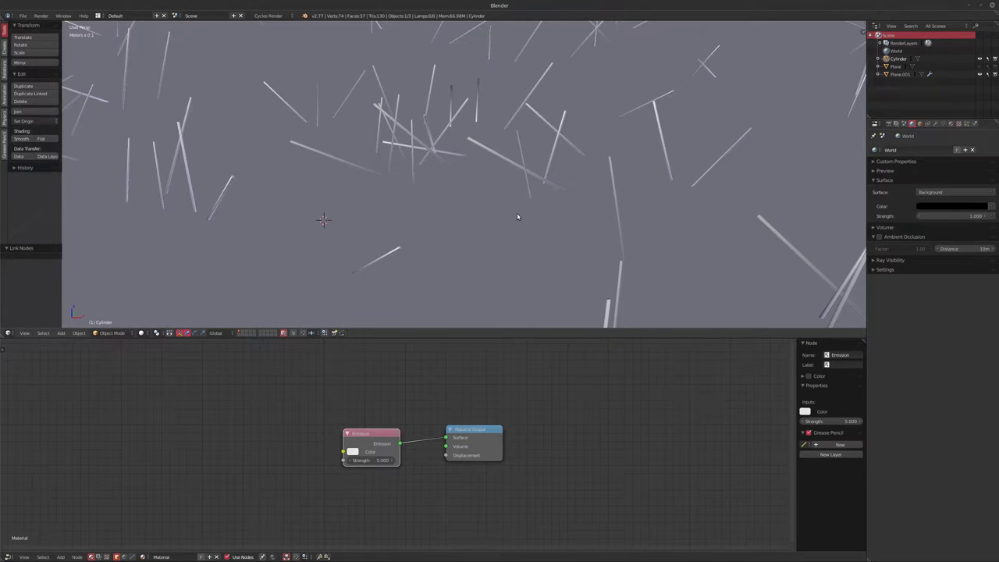
Add a cube mesh to the rod scene and clear its location so it sits at the world origin
middle_drag(411, 211, 611, 151)
scroll(517, 174, down, 8)
middle_drag(517, 174, 469, 179)
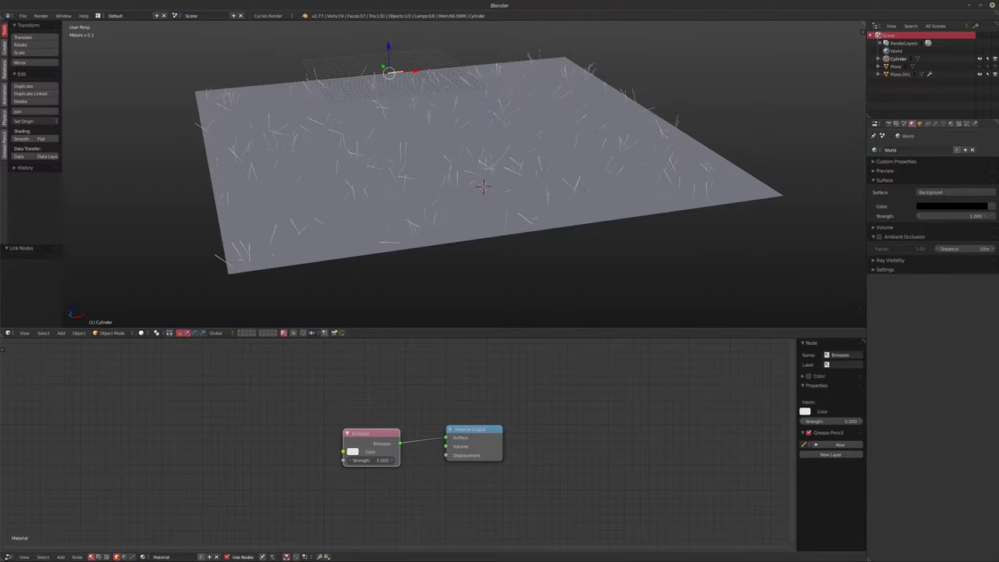
middle_drag(381, 181, 426, 192)
scroll(433, 198, up, 1)
shift+middle_drag(398, 152, 471, 221)
scroll(470, 221, up, 3)
shift+middle_drag(375, 137, 439, 192)
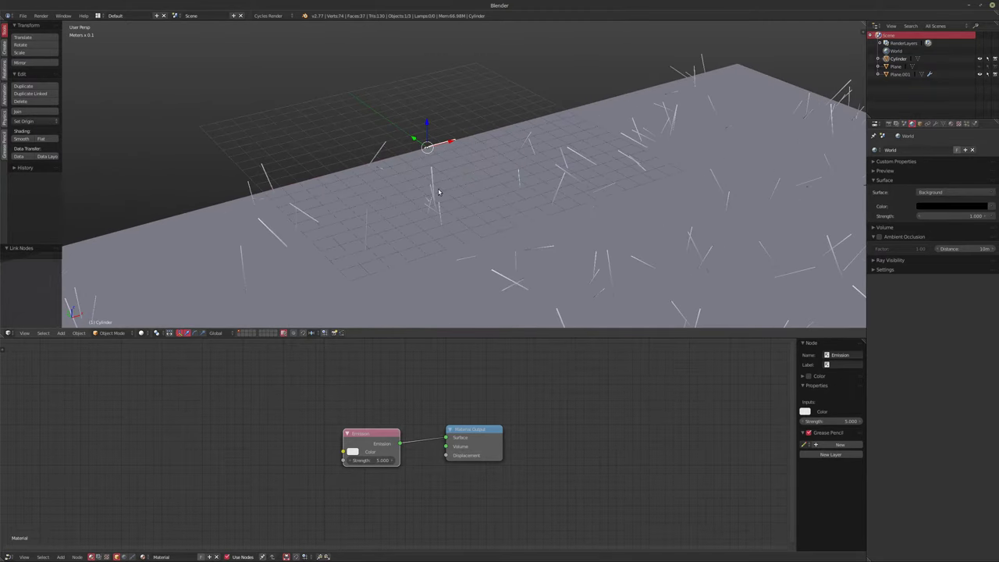
key(shift+a)
mouse_move(437, 189)
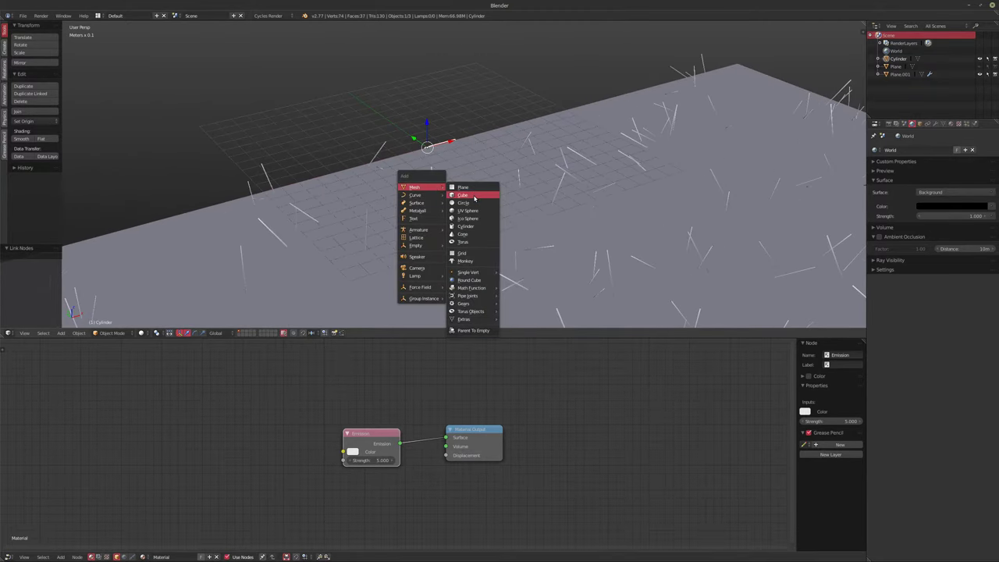
click(473, 198)
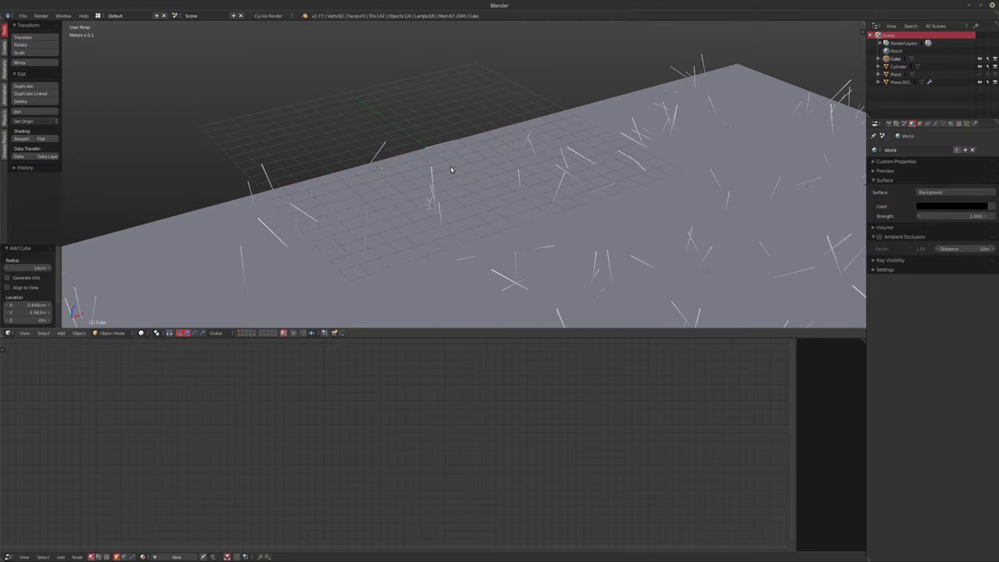
key(alt+g)
On the ground plane, add a second particle system, naming the existing one Lights and the new one Greeble
mouse_move(451, 170)
middle_down()
mouse_move(468, 211)
mouse_move(448, 155)
middle_up()
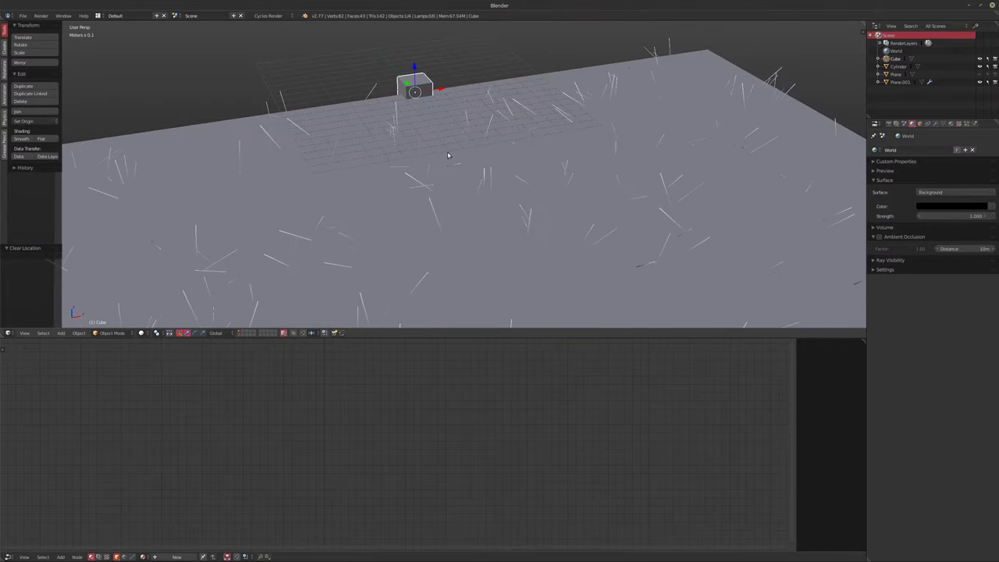
right_click(538, 201)
scroll(531, 191, up, 3)
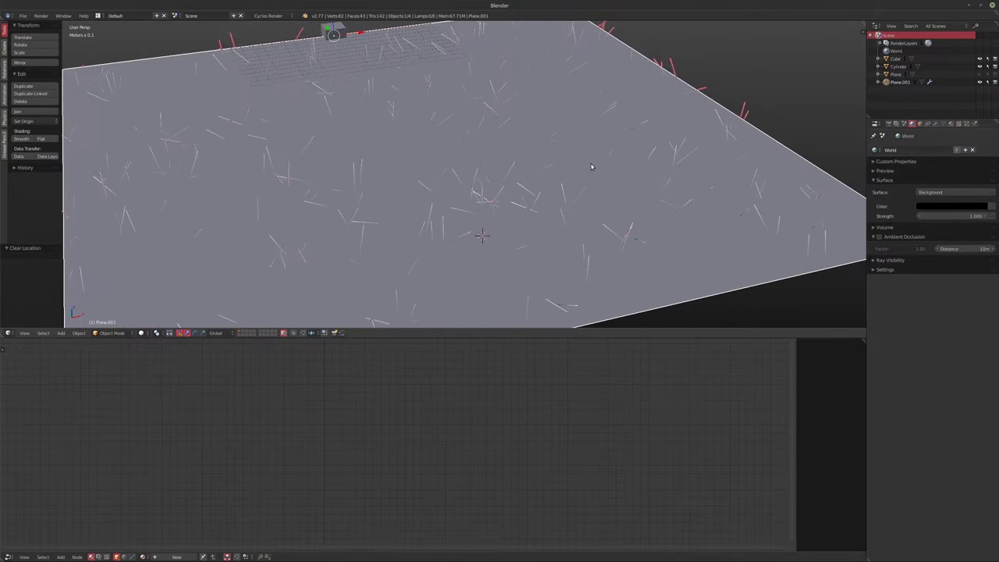
click(967, 123)
click(985, 151)
text(Lights)
double_click(936, 161)
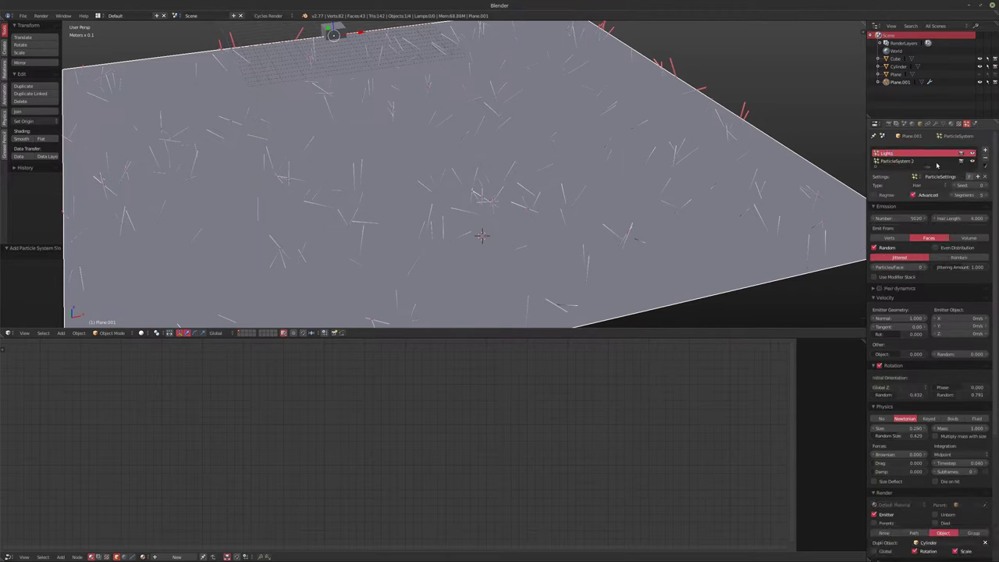
text(Greeble)
key(Return)
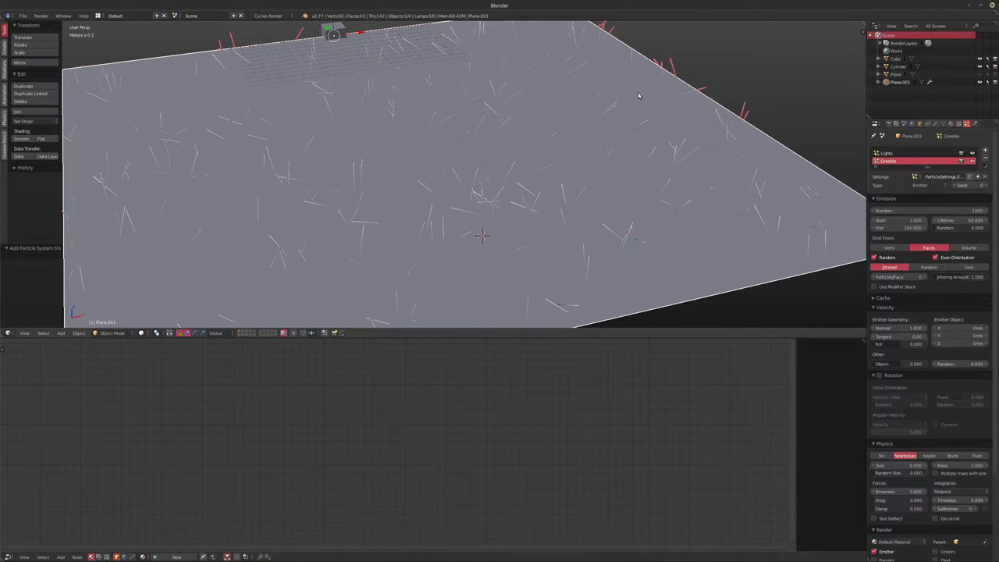
Set the Greeble particle system's type to Hair and render its particles as the Cube object
shift+middle_drag(604, 147, 624, 144)
click(921, 185)
click(918, 168)
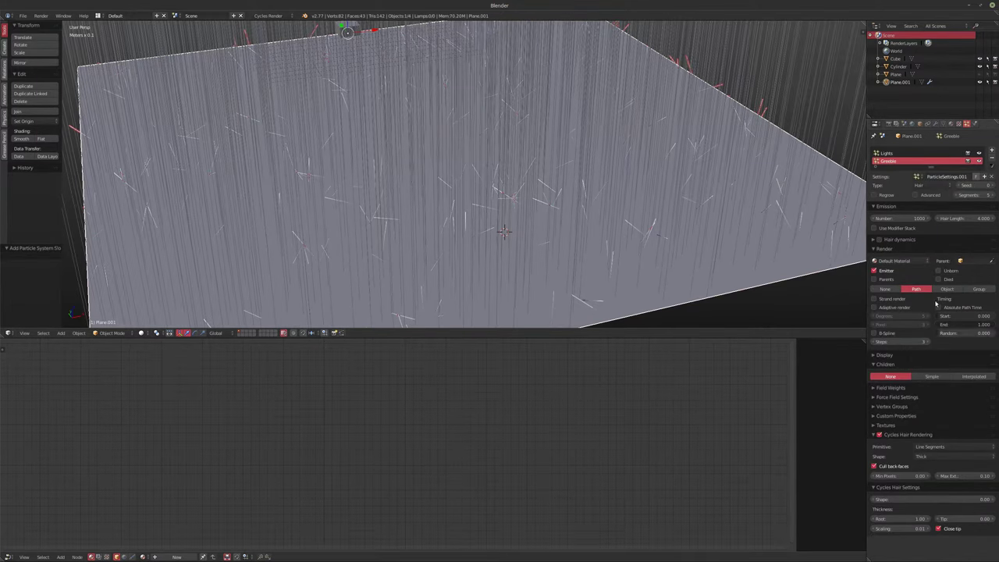
click(947, 289)
click(950, 300)
click(922, 309)
Randomize the size of the Greeble cubes scattered over the ground plane
shift+middle_drag(570, 241, 588, 189)
drag(898, 317, 983, 322)
middle_drag(499, 172, 527, 188)
scroll(379, 64, up, 2)
Widen the cube's mesh into a flat slab in Edit Mode by scaling it about 3.9 times in X and Y, excluding Z
shift+middle_drag(375, 39, 375, 80)
right_click(358, 56)
key(Tab)
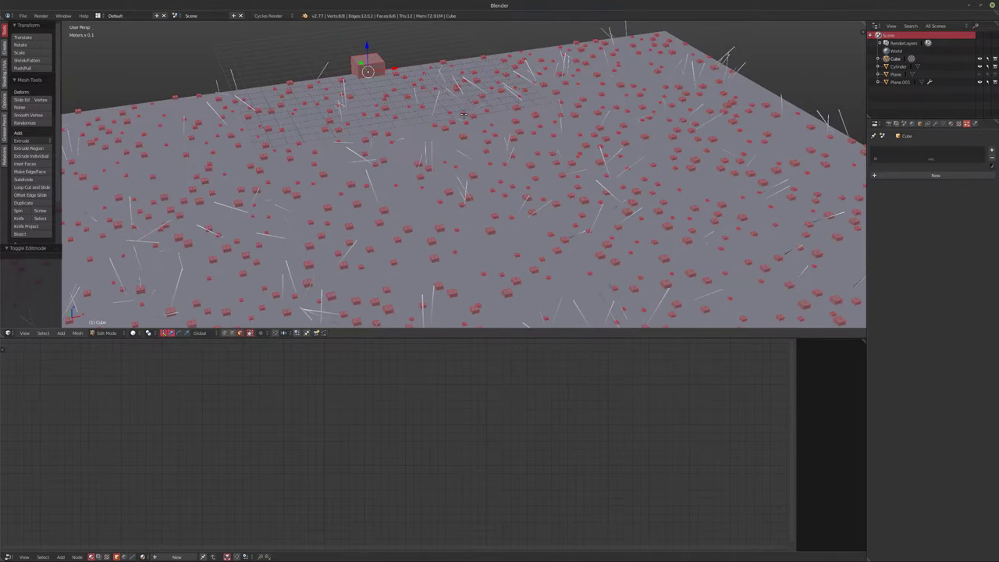
key(s)
key(shift+z)
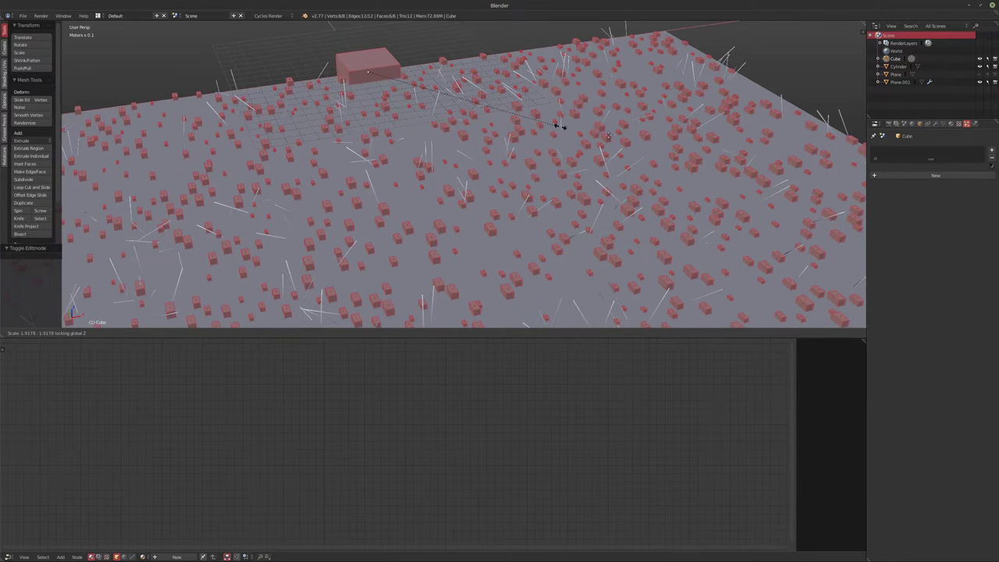
click(751, 143)
key(Tab)
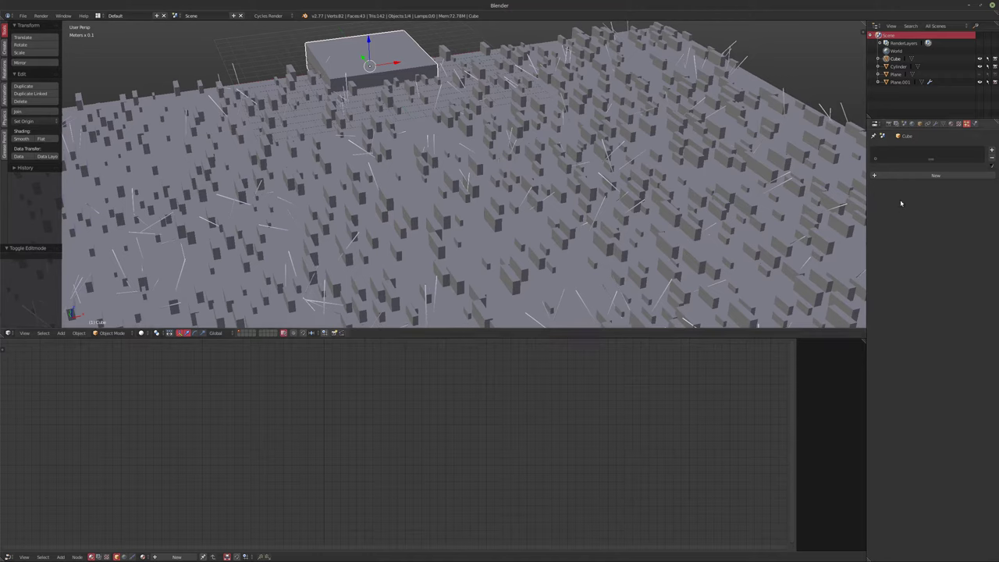
Rotate the cube slab object by 90 degrees about the global Y axis
click(936, 123)
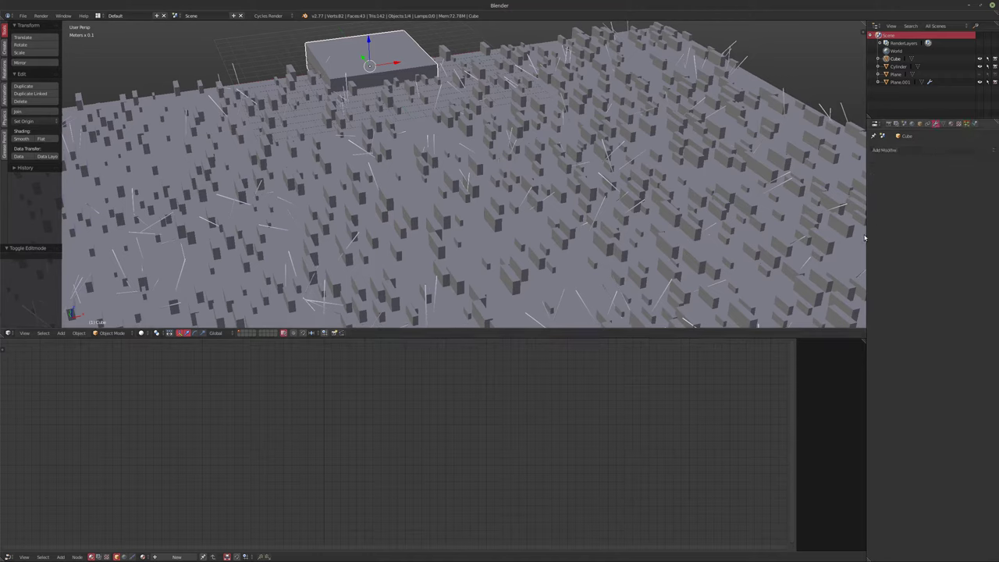
key(g)
key(y)
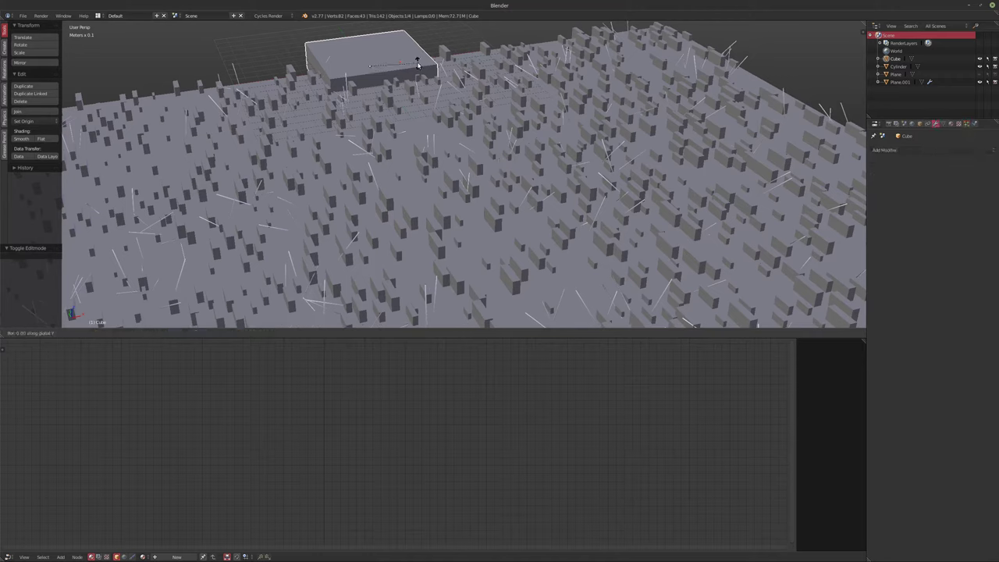
text(90)
key(Return)
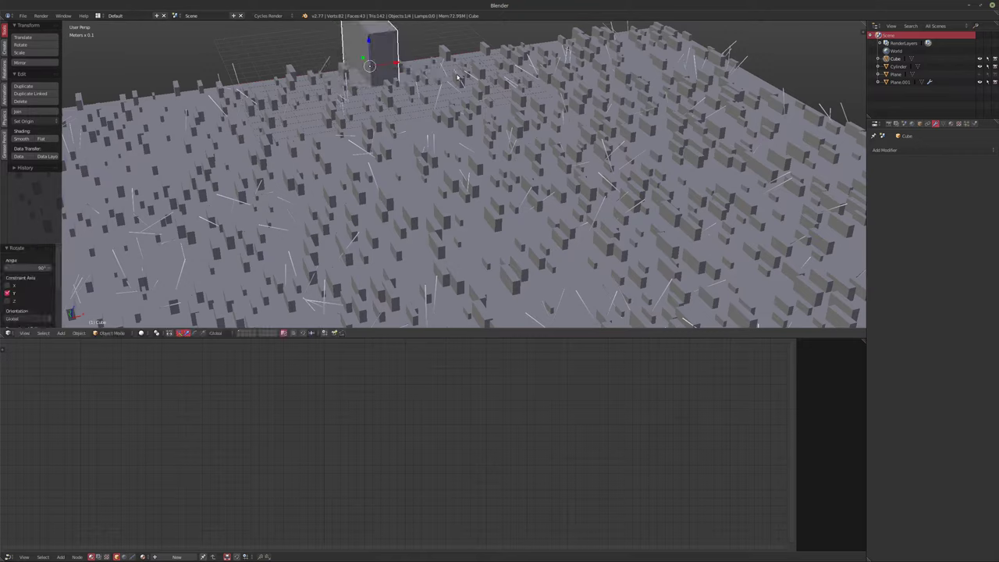
Turn on object rotation for the ground plane's Greeble particles and check how the slabs lie on the surface
click(967, 124)
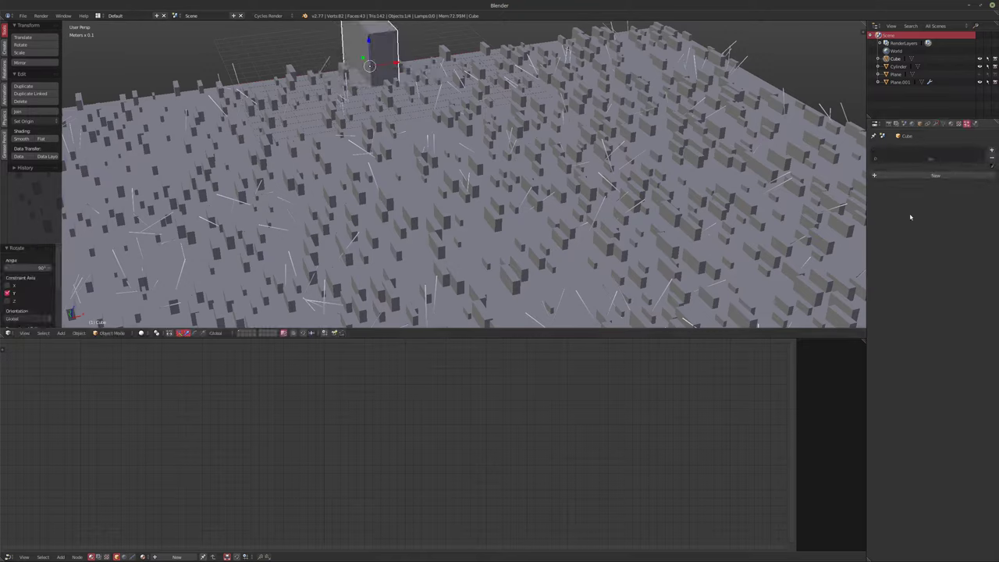
click(900, 82)
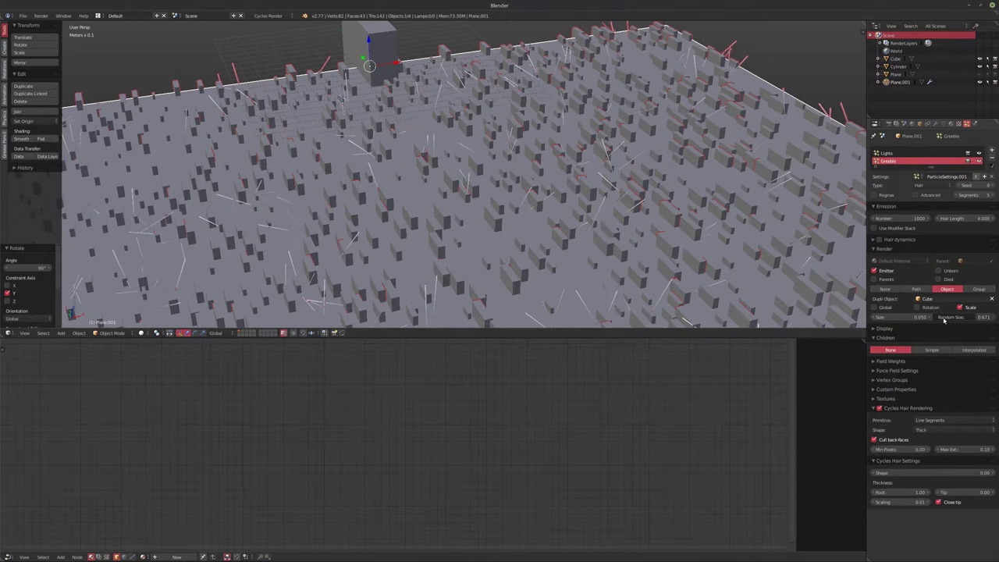
click(917, 307)
middle_drag(468, 204, 438, 122)
scroll(407, 166, up, 3)
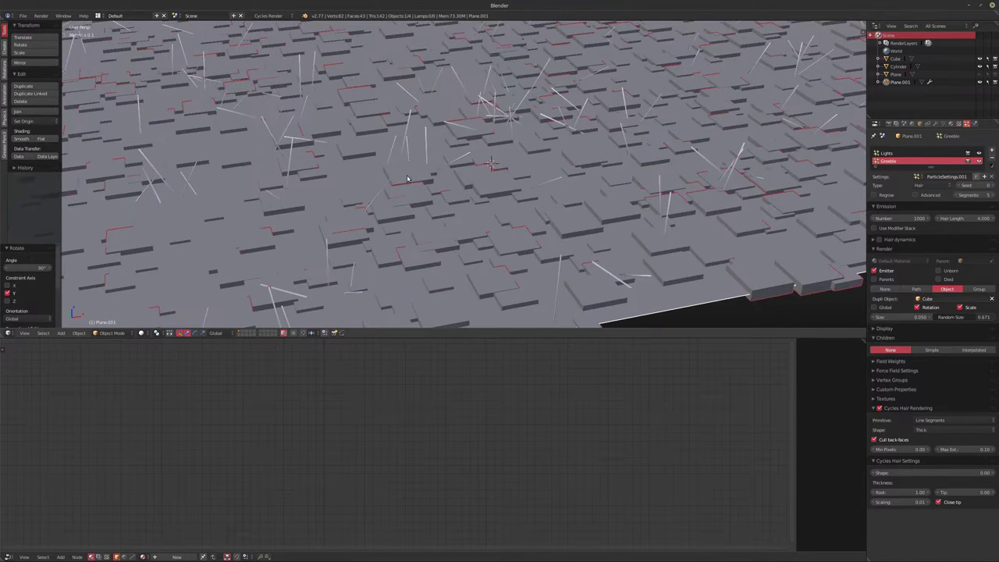
scroll(422, 196, up, 5)
scroll(422, 197, down, 4)
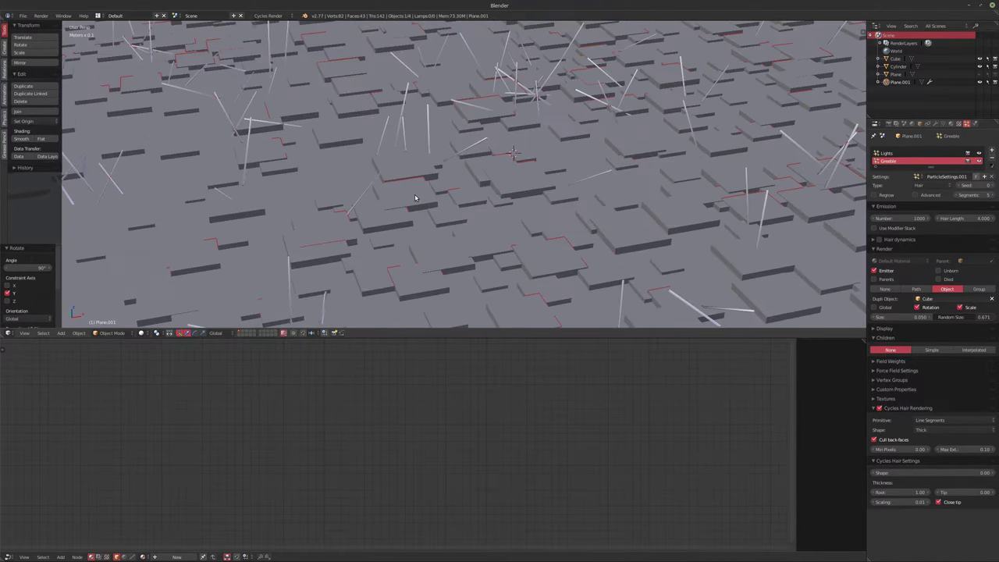
scroll(450, 140, down, 9)
scroll(444, 219, up, 2)
Clear the rotation of the original cube slab at the edge of the ground plane
shift+middle_drag(461, 202, 483, 250)
scroll(453, 189, up, 3)
right_click(452, 188)
middle_drag(452, 188, 355, 221)
key(alt+r)
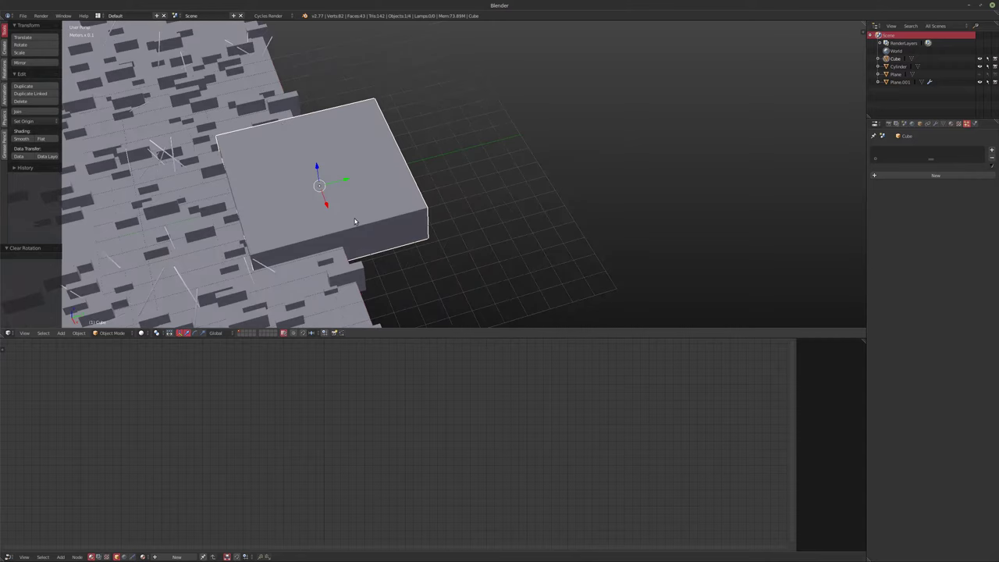
Duplicate the cube slab and place the copy about 98 cm away along Y, keeping it at the same height
key(shift+d)
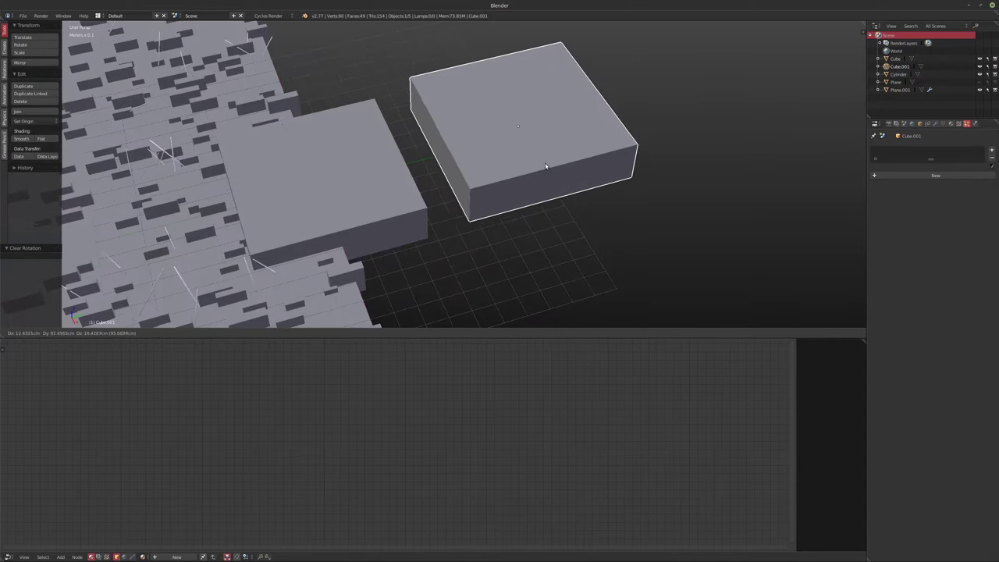
key(shift+z)
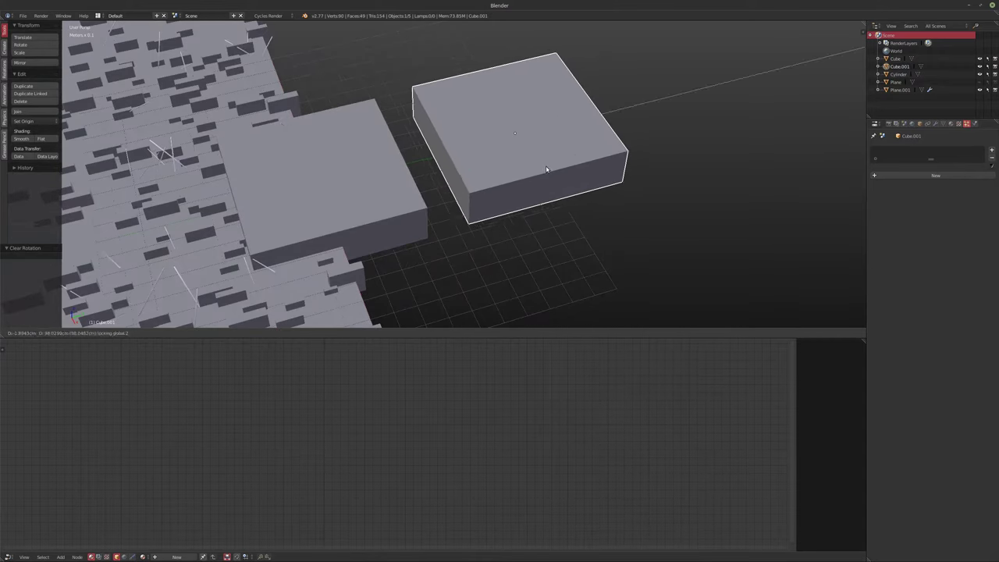
click(546, 168)
middle_drag(547, 168, 555, 223)
Add three more slab copies in a row along the Y axis, spacing them about 97 cm apart
key(shift+d)
key(y)
click(760, 258)
middle_drag(760, 258, 599, 228)
key(shift+d)
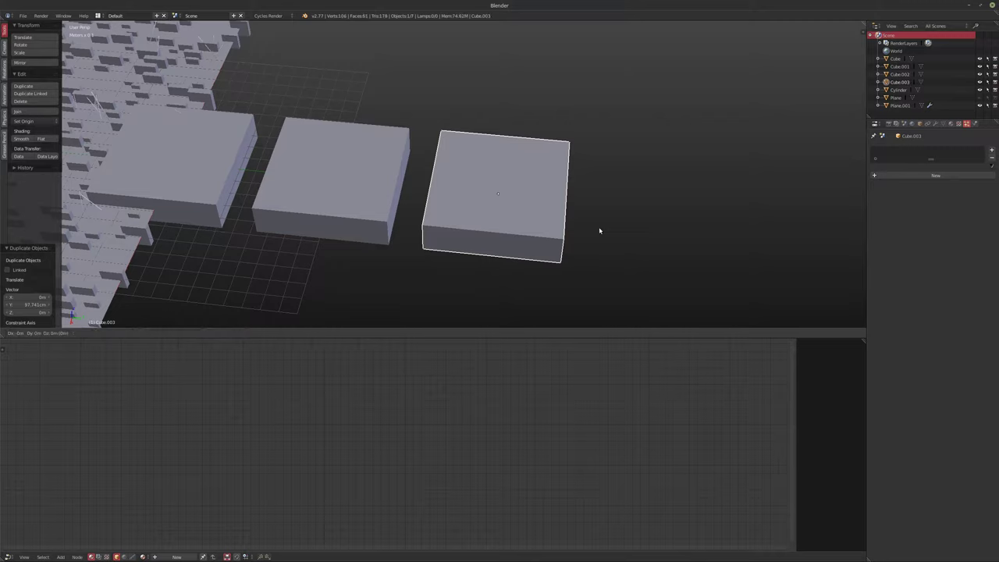
key(y)
click(773, 248)
key(shift+d)
key(y)
click(854, 276)
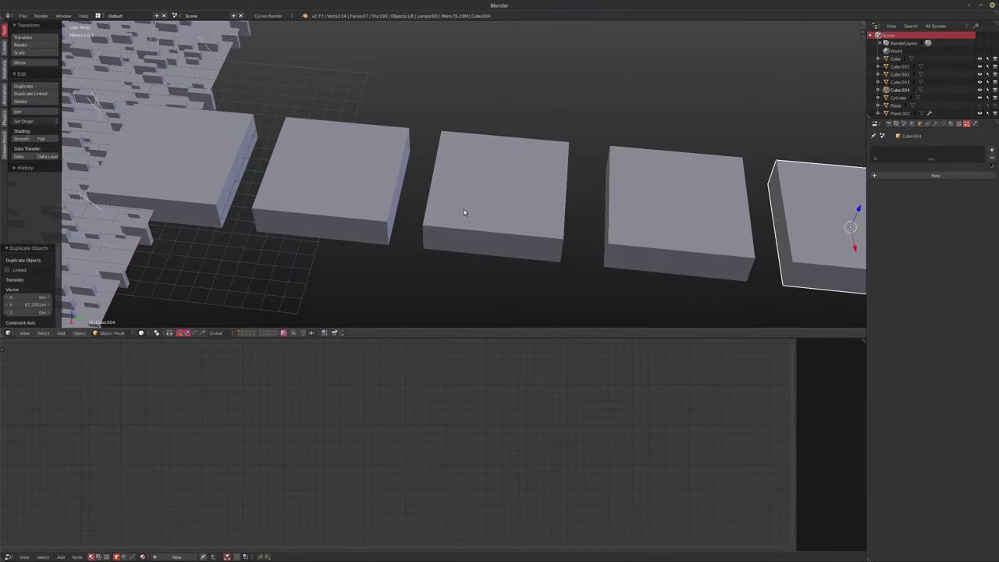
Make the second slab in the row thicker by scaling it about 1.34 times along Z
scroll(487, 218, down, 1)
middle_drag(367, 206, 408, 125)
scroll(413, 202, up, 1)
right_click(414, 201)
middle_drag(414, 202, 477, 236)
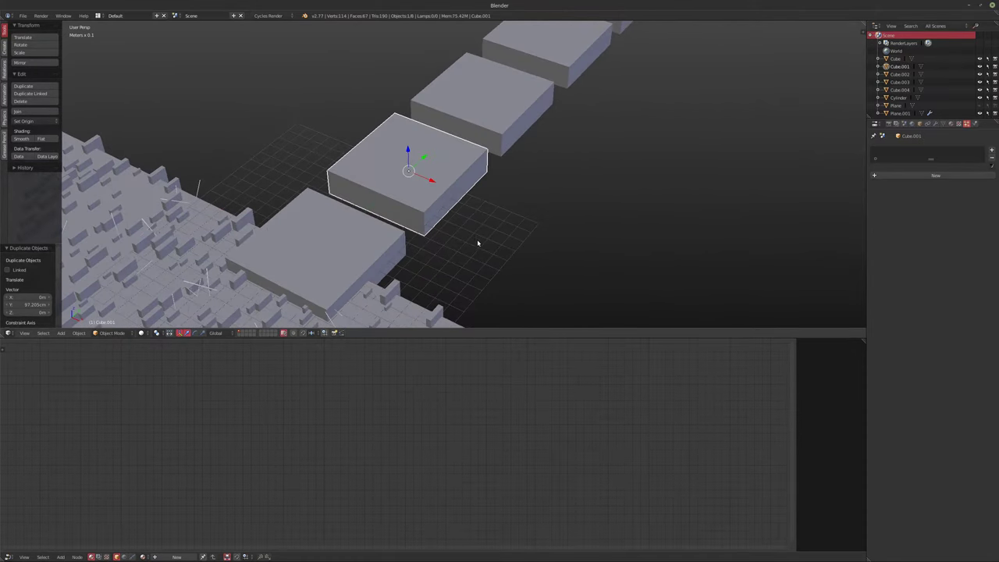
key(s)
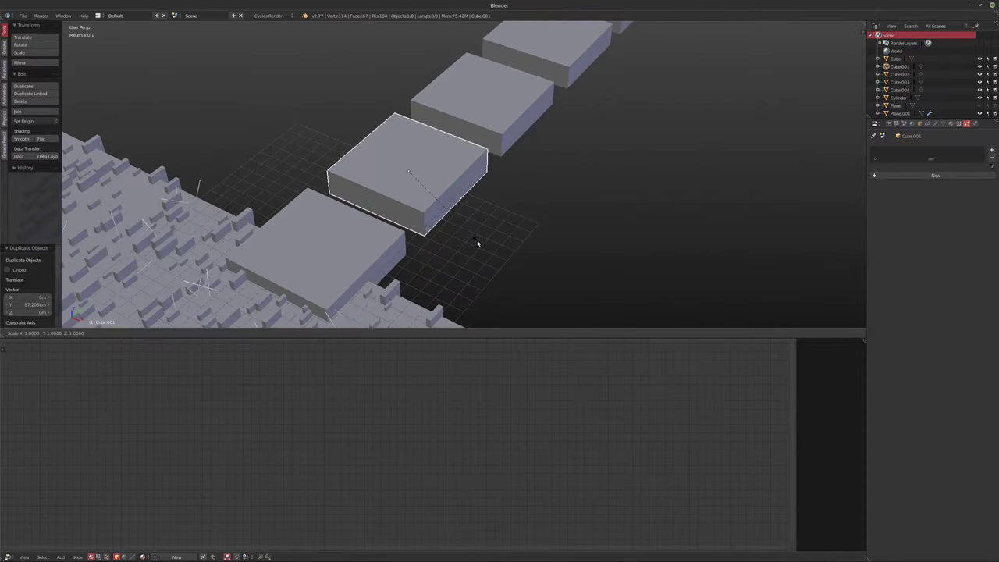
key(z)
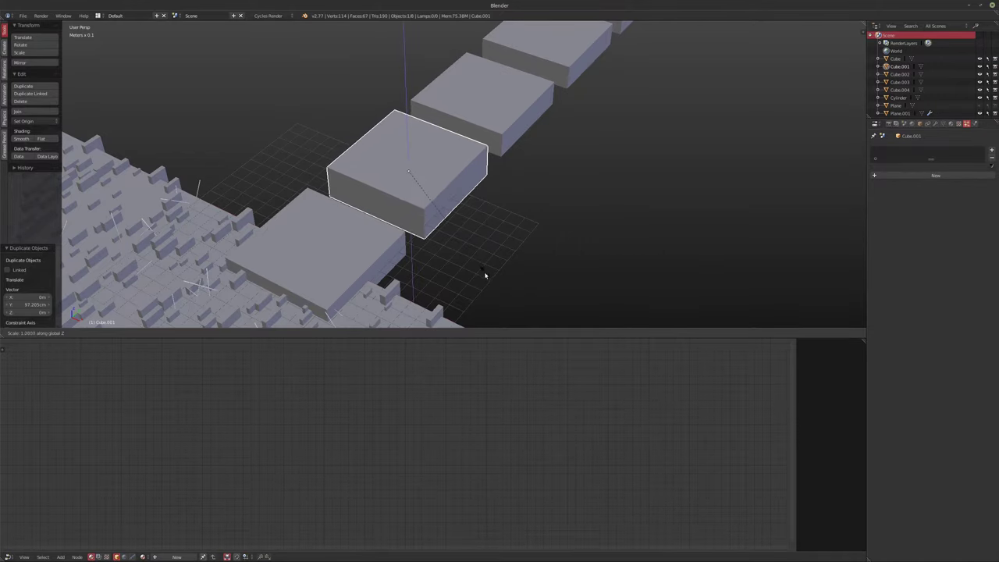
click(485, 277)
Stretch the mesh of the third slab in the row along the X axis in Edit Mode
middle_drag(528, 218, 502, 230)
right_click(471, 220)
key(s)
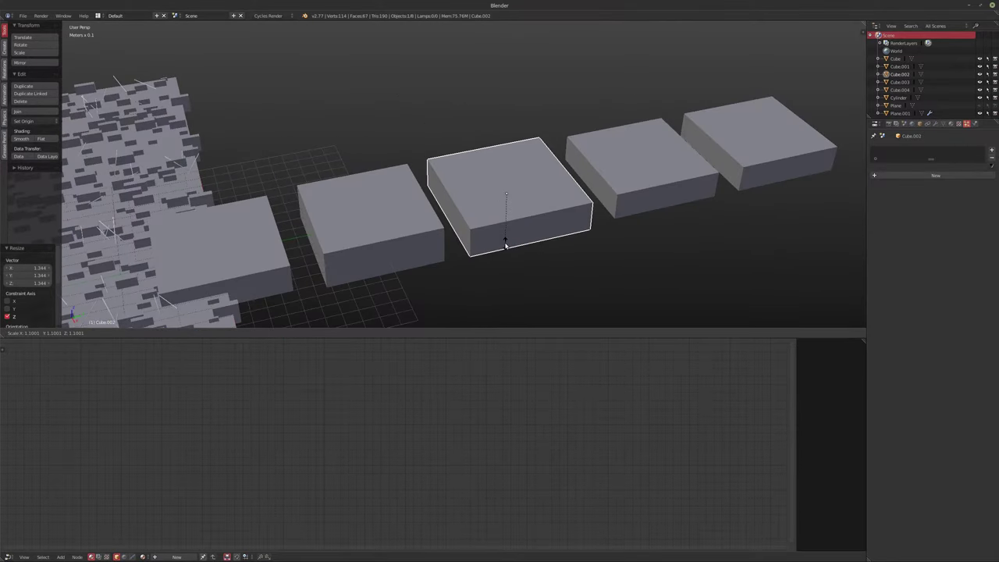
right_click(506, 245)
middle_drag(526, 246, 514, 243)
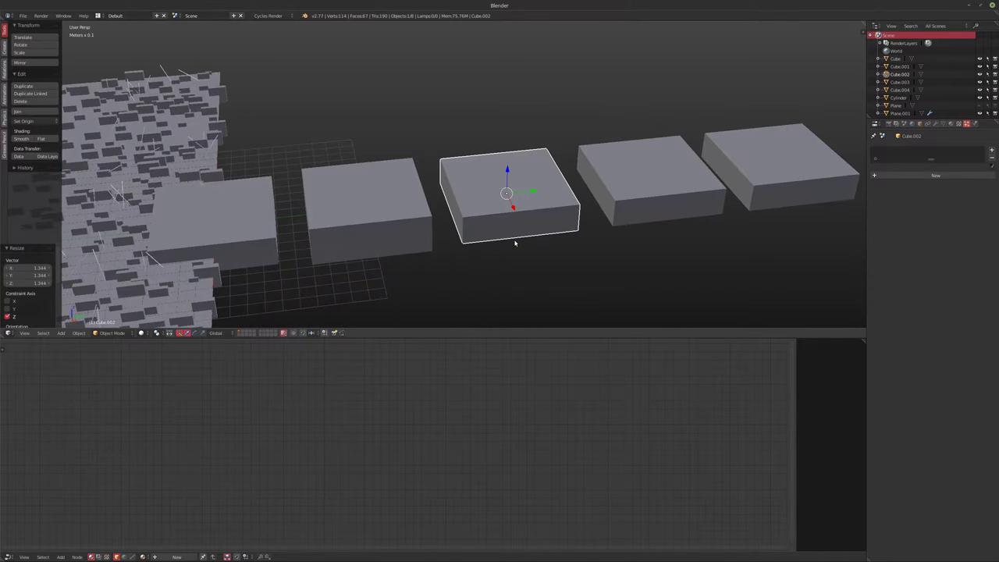
key(Tab)
key(s)
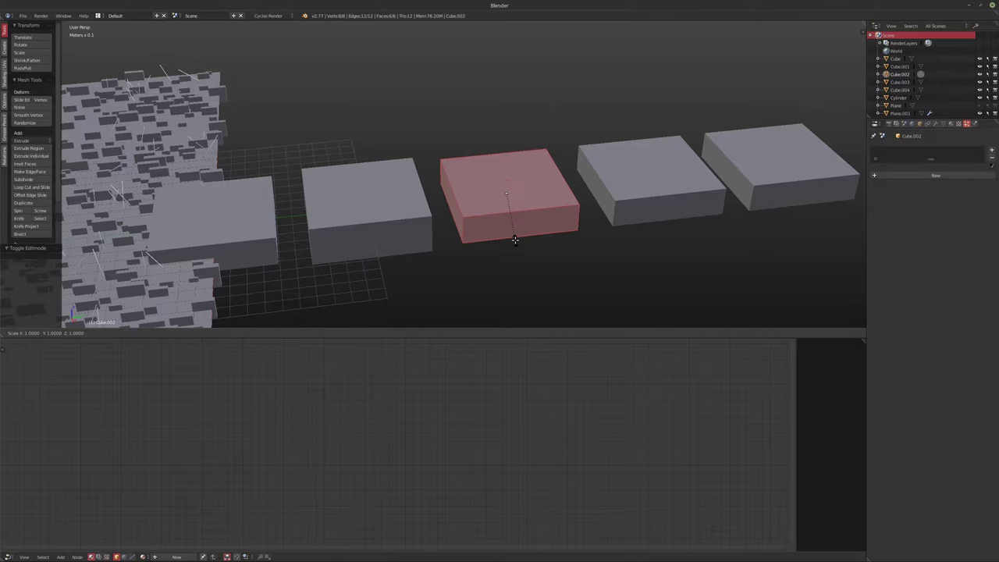
right_click(515, 239)
middle_drag(515, 240, 571, 261)
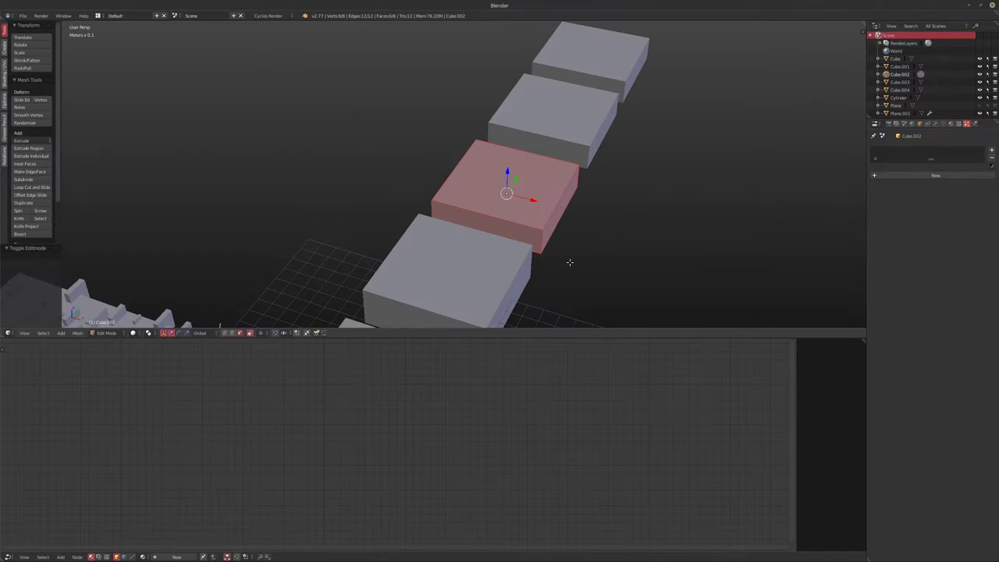
key(s)
click(613, 245)
key(Tab)
Apply the scale of the second slab in the row and of the original cube slab
right_click(465, 277)
key(ctrl+a)
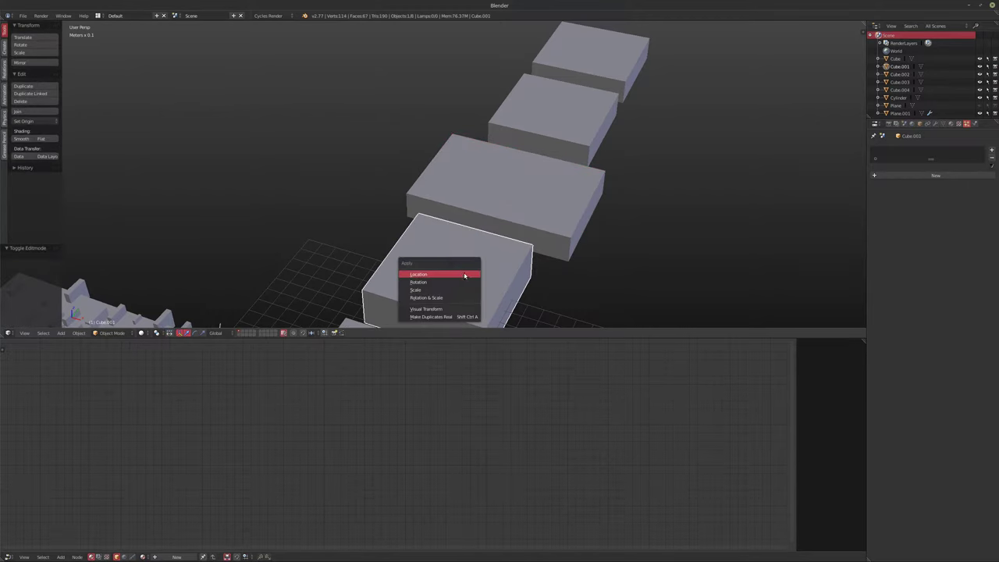
click(465, 289)
right_click(368, 229)
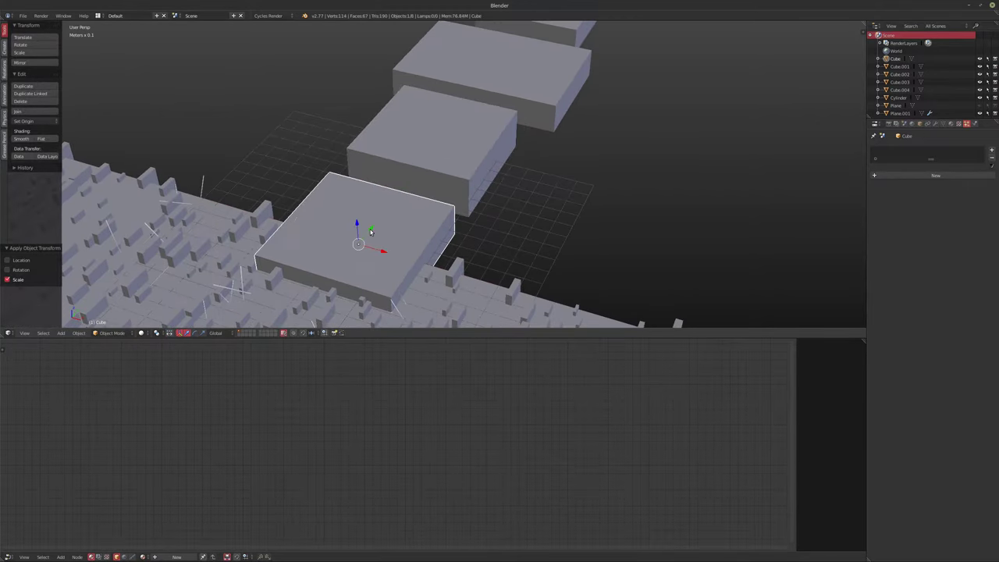
key(ctrl+a)
click(368, 230)
Stretch the fourth slab's mesh about 1.4 times along the Y axis in Edit Mode
middle_drag(479, 187, 537, 224)
shift+middle_drag(537, 224, 390, 156)
right_click(462, 187)
shift+middle_drag(565, 200, 422, 215)
right_click(495, 194)
middle_drag(473, 253, 495, 247)
key(Tab)
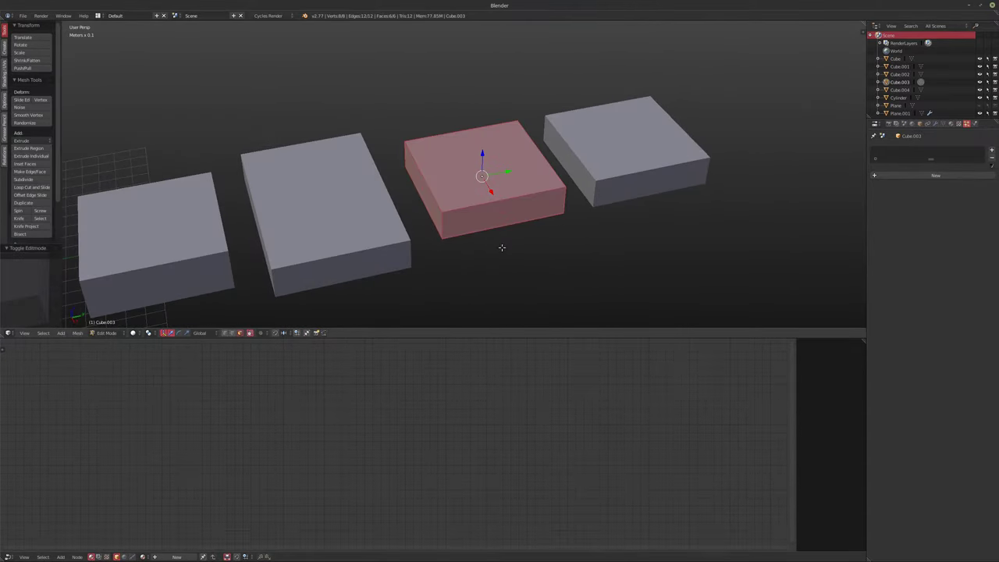
key(s)
key(y)
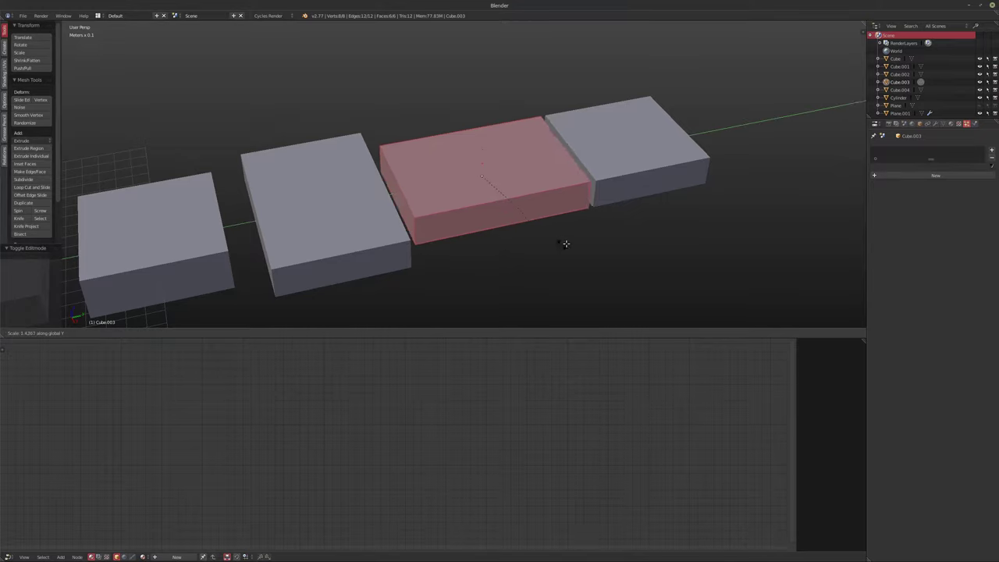
click(562, 244)
middle_drag(562, 247, 504, 249)
key(Tab)
Make the last slab in the row thinner by scaling its mesh down along Z in Edit Mode
right_click(534, 188)
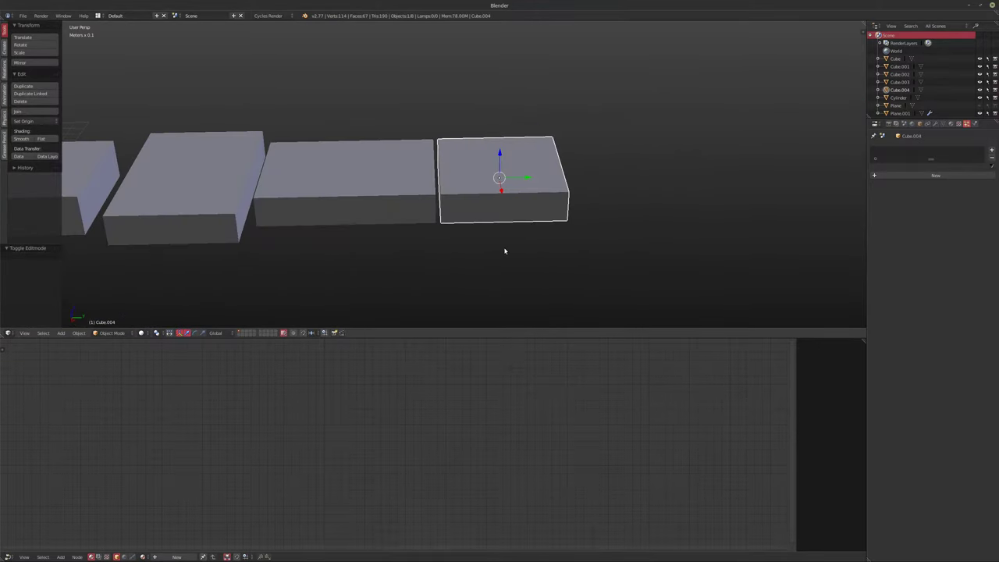
key(Tab)
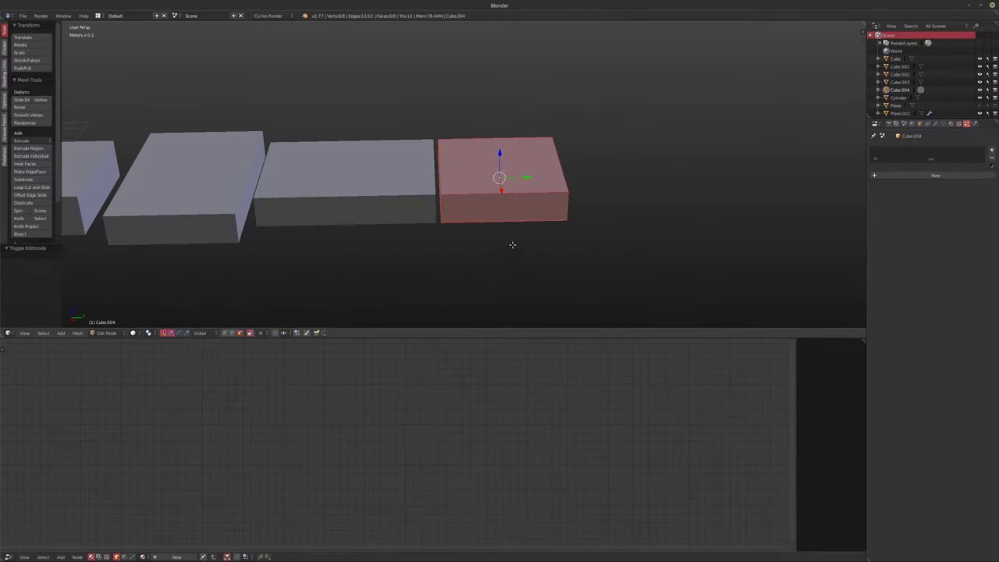
key(s)
key(z)
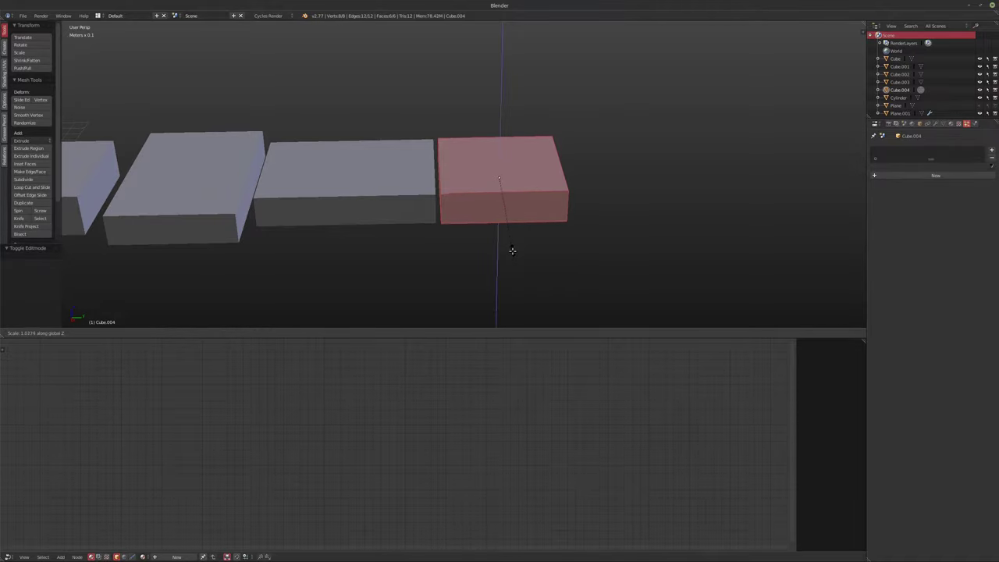
click(508, 221)
mouse_move(508, 222)
middle_down()
mouse_move(575, 201)
mouse_move(374, 252)
mouse_move(438, 173)
mouse_move(513, 159)
mouse_move(528, 222)
mouse_move(441, 184)
mouse_move(466, 197)
mouse_move(500, 177)
mouse_move(500, 224)
middle_up()
key(Tab)
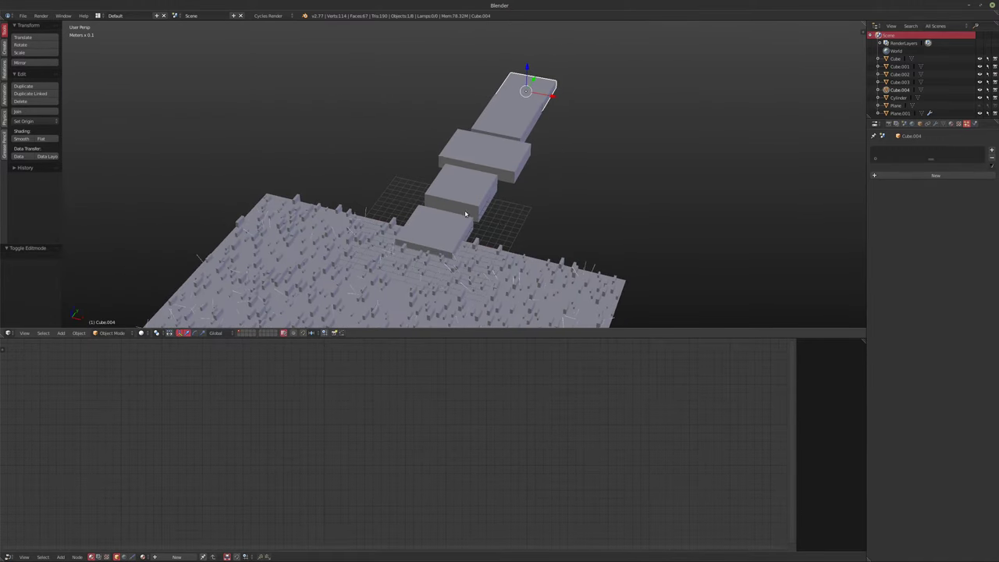
Try placing a duplicate of the original slab beside it along the X axis, and undo the copy
shift+middle_drag(439, 228, 438, 192)
scroll(437, 190, up, 3)
right_click(439, 181)
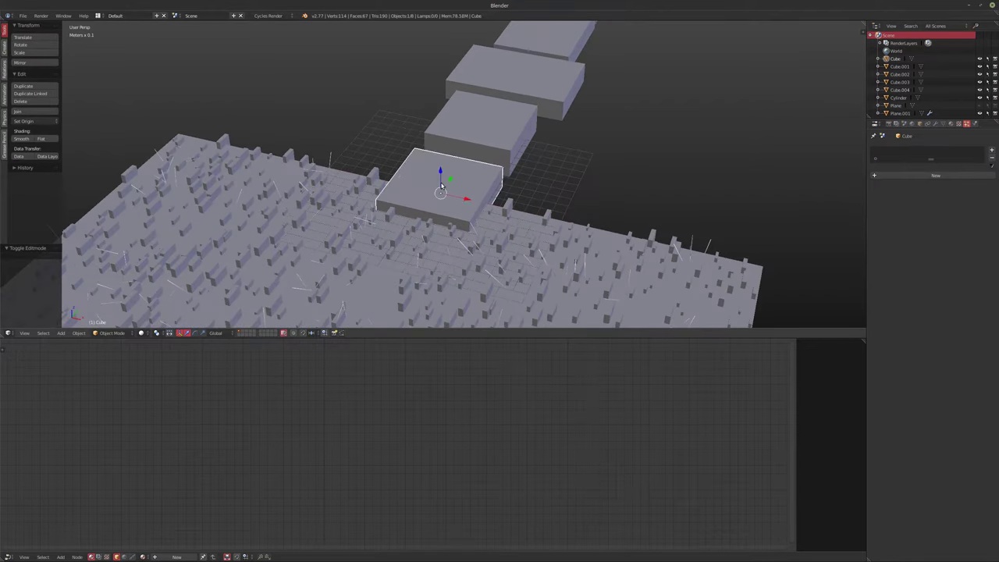
middle_drag(491, 192, 419, 220)
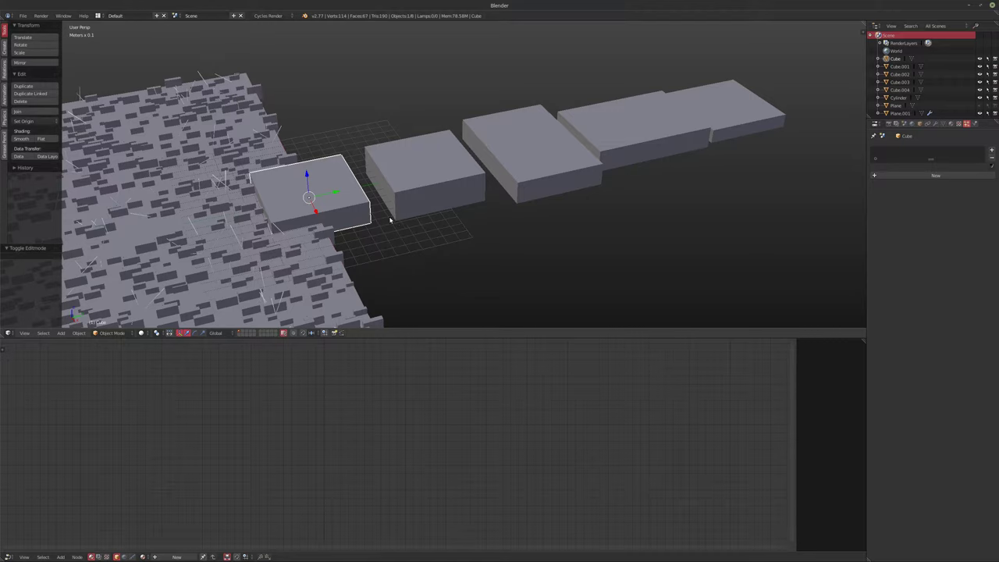
key(shift+d)
key(z)
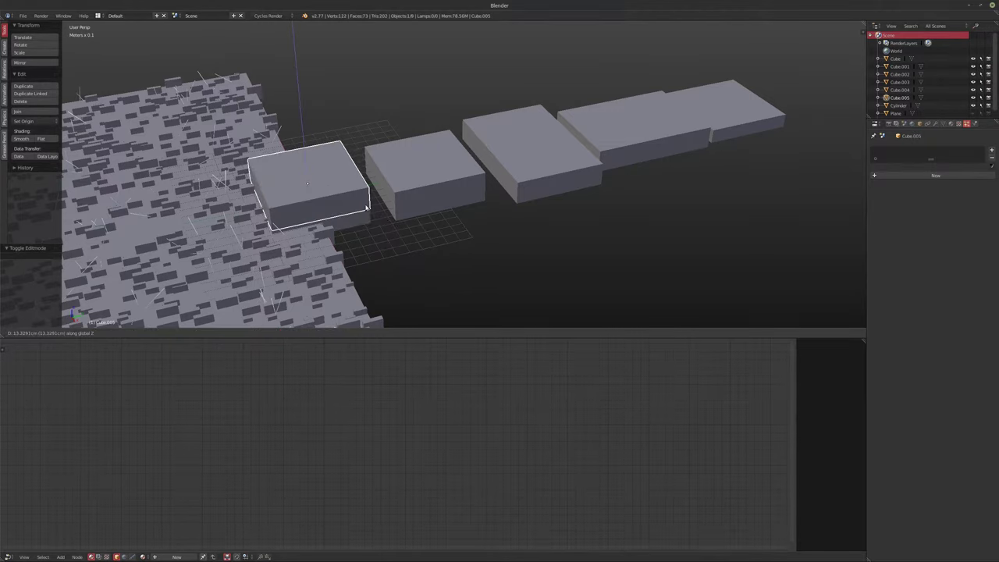
key(x)
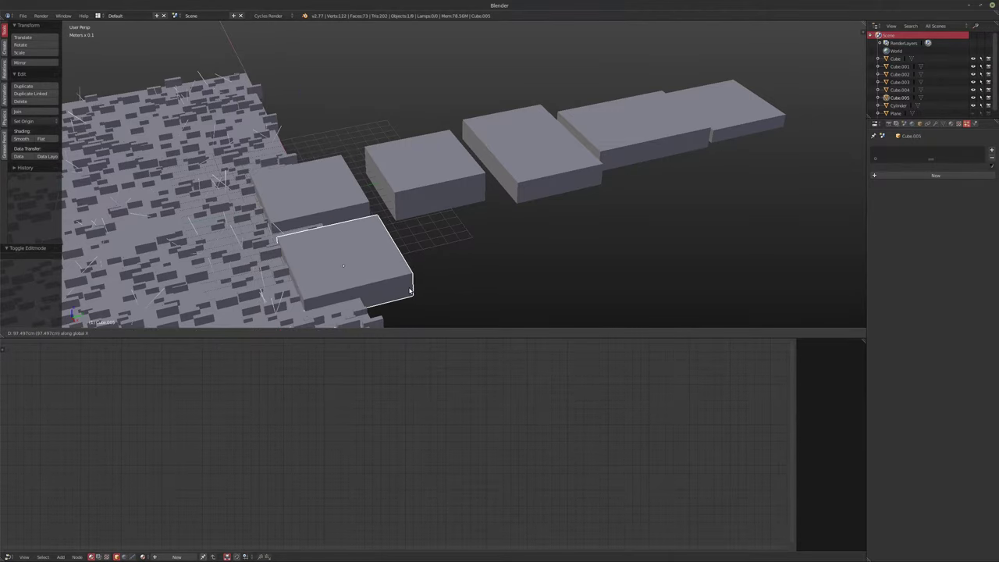
click(485, 257)
middle_drag(486, 257, 386, 231)
key(ctrl+z)
Duplicate all five slabs in the row and place the copies about 1.27 m away along the X axis
shift+click(337, 140)
shift+click(441, 129)
shift+click(539, 117)
shift+click(630, 113)
middle_drag(484, 195, 509, 210)
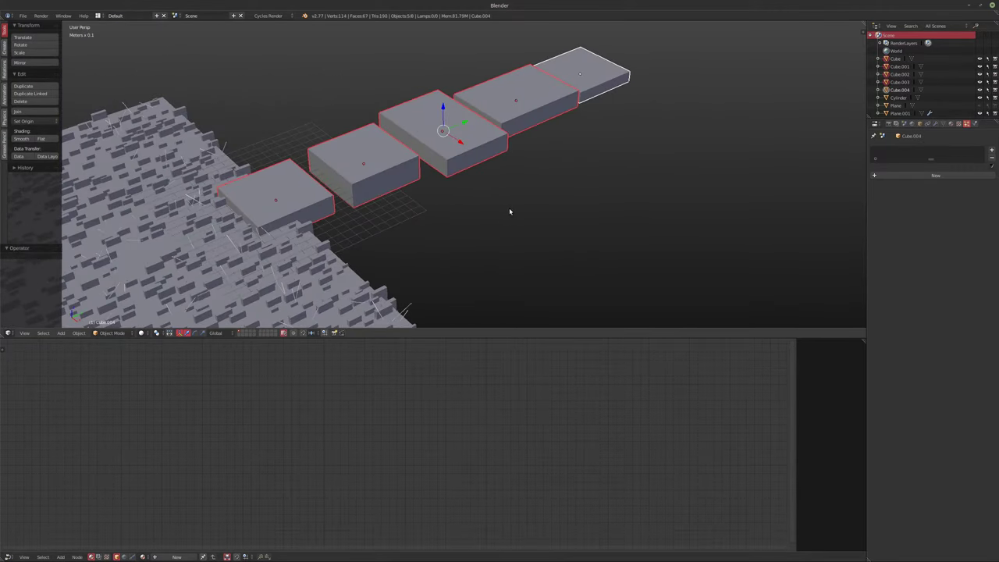
key(shift+d)
key(x)
click(593, 267)
middle_drag(592, 267, 566, 246)
Rotate the five duplicated slabs 90 degrees around the Y axis
key(r)
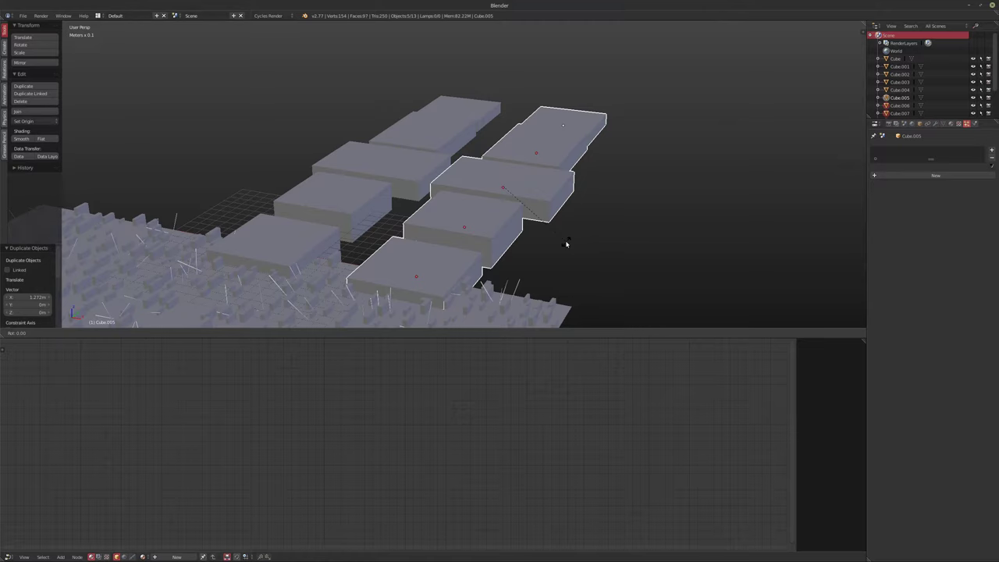
key(y)
key(9)
key(0)
key(Return)
middle_drag(565, 242, 473, 265)
Put all ten flat and upright slabs in a new group named GRP.Greeble
shift+click(297, 182)
shift+click(356, 168)
shift+click(437, 145)
shift+click(546, 119)
shift+click(625, 109)
middle_drag(609, 179, 575, 216)
key(ctrl+g)
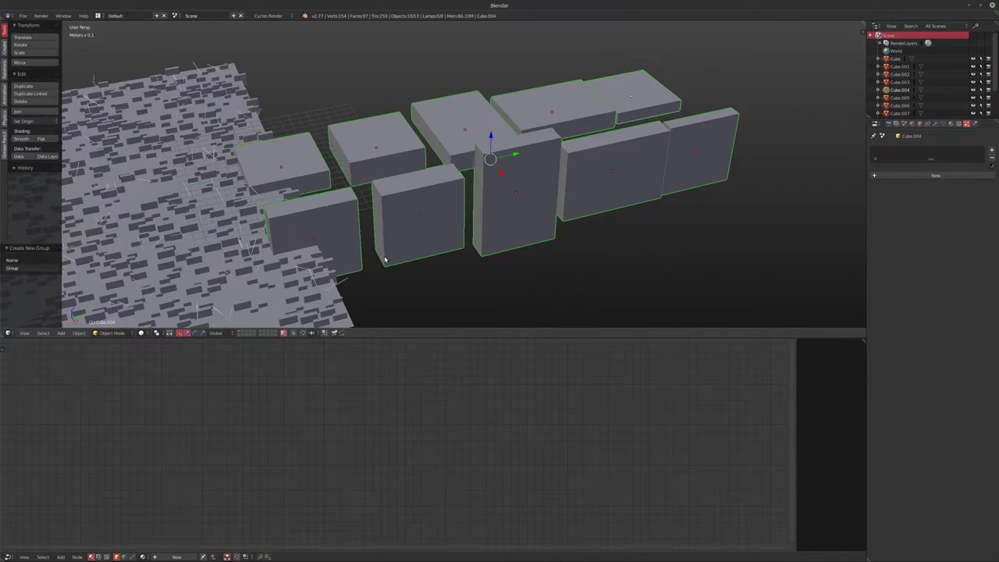
click(23, 269)
text(GRP.Greeble)
key(Return)
Move the ten grouped slabs to layer 19
middle_drag(515, 195, 483, 201)
key(m)
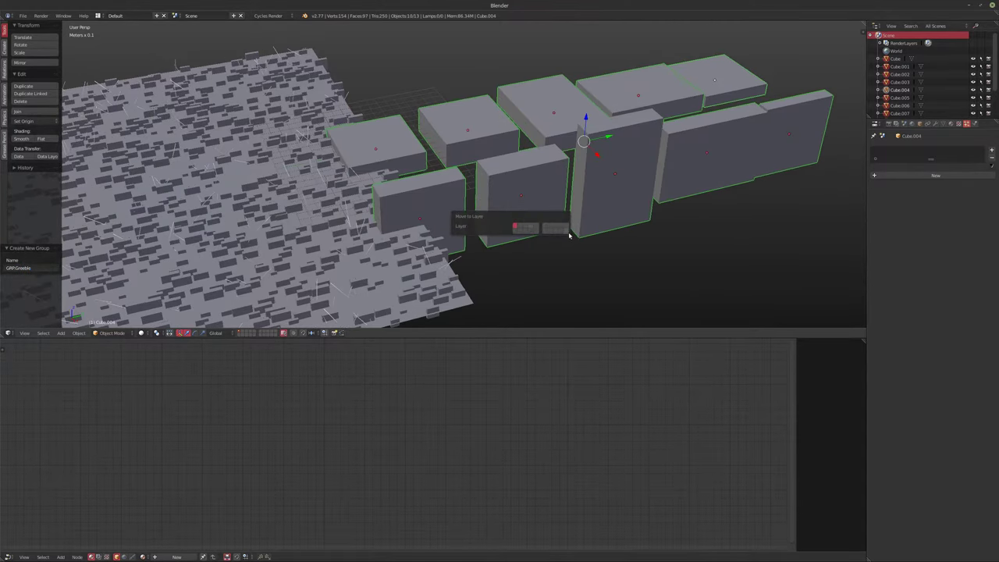
click(559, 232)
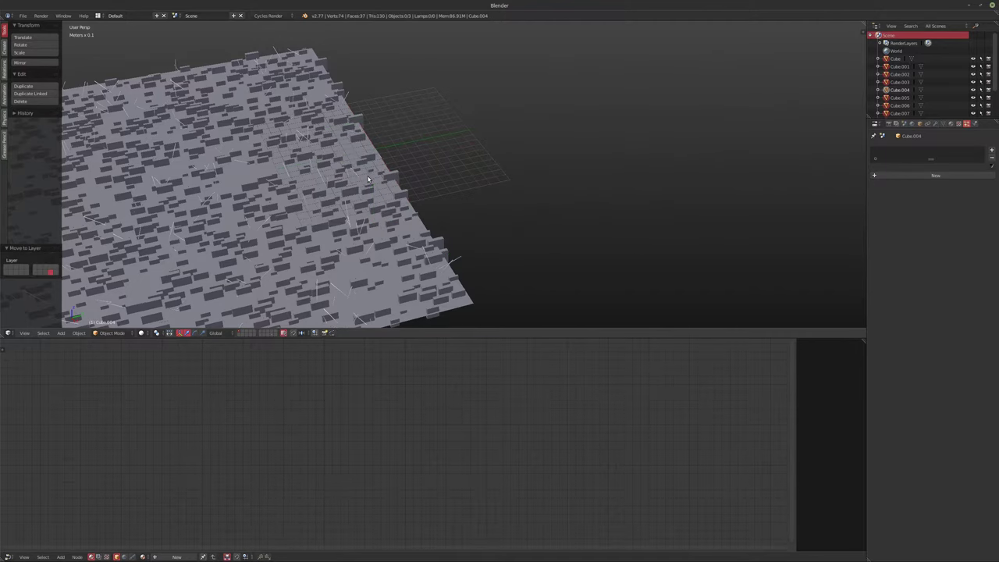
Move the original glowing cylinder at the edge of the ground plane to layer 20
scroll(371, 172, up, 5)
scroll(435, 230, up, 5)
right_click(440, 231)
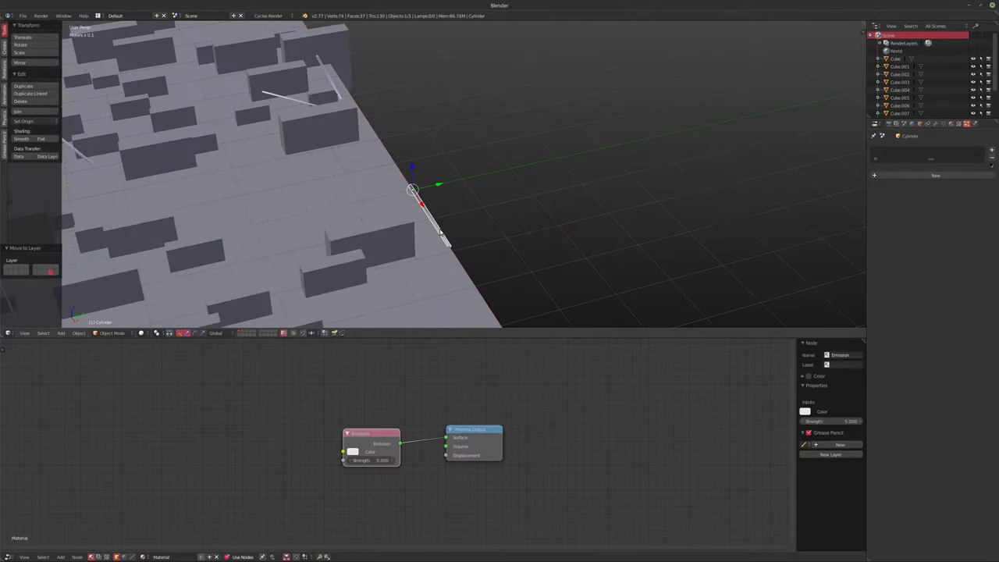
key(m)
click(555, 249)
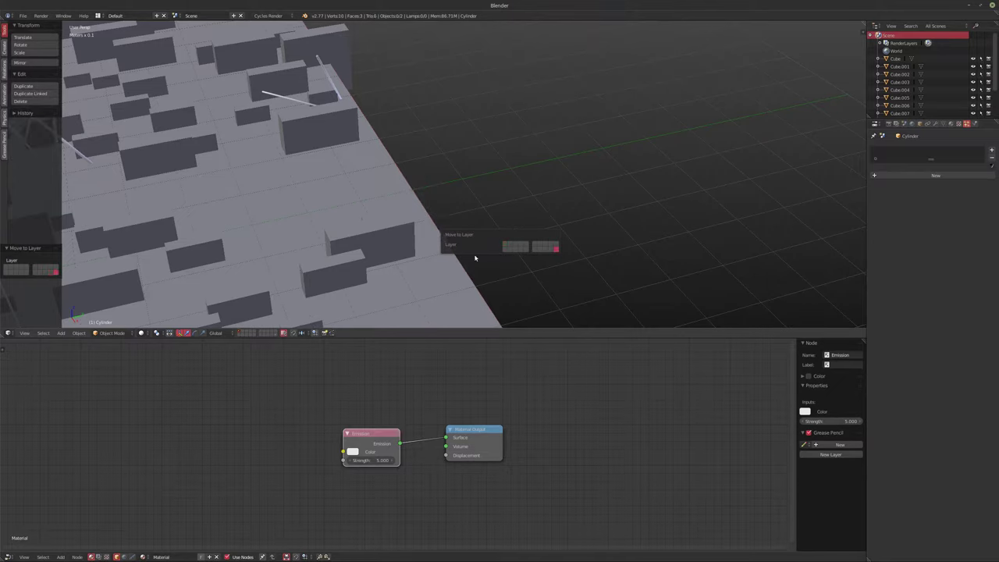
scroll(343, 226, down, 12)
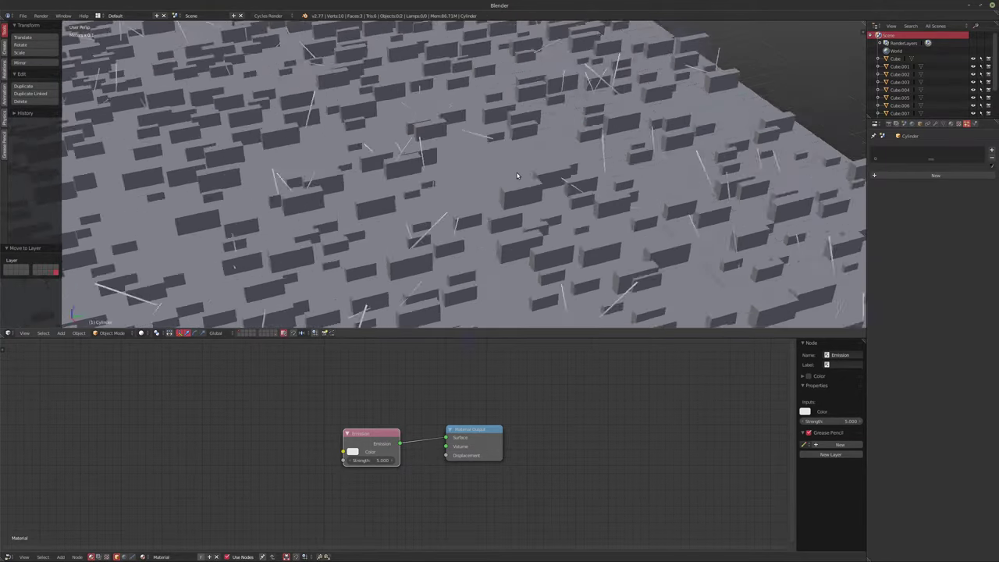
Make the ground plane's Greeble particle system render as Group, with GRP.Greeble as its dupli group
middle_drag(390, 199, 422, 230)
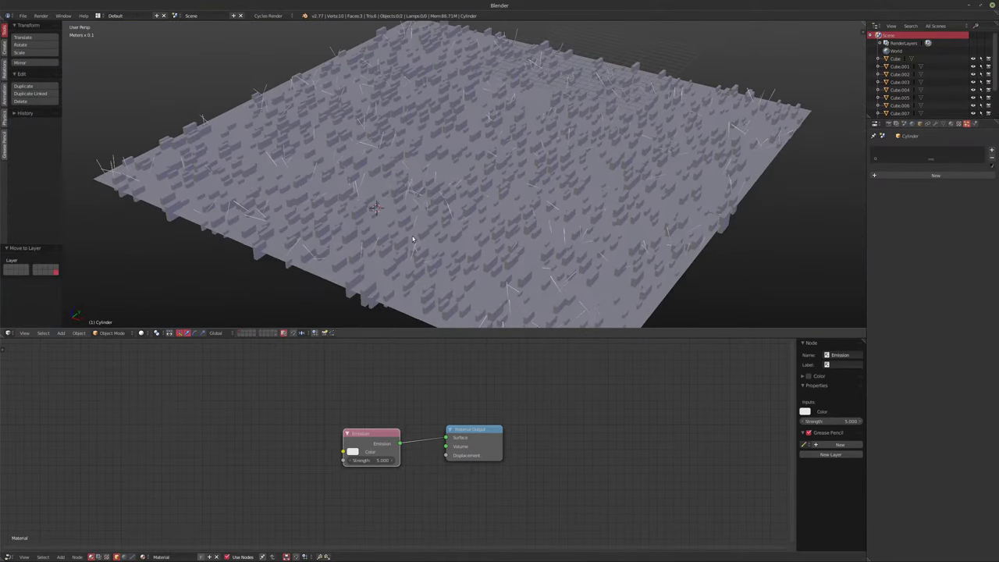
right_click(357, 286)
middle_drag(527, 292, 705, 217)
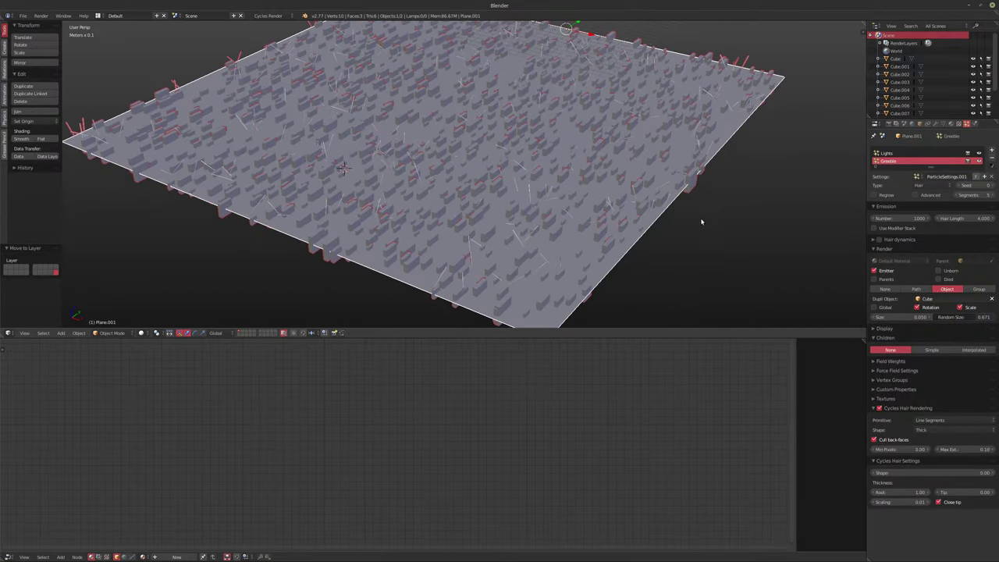
click(937, 299)
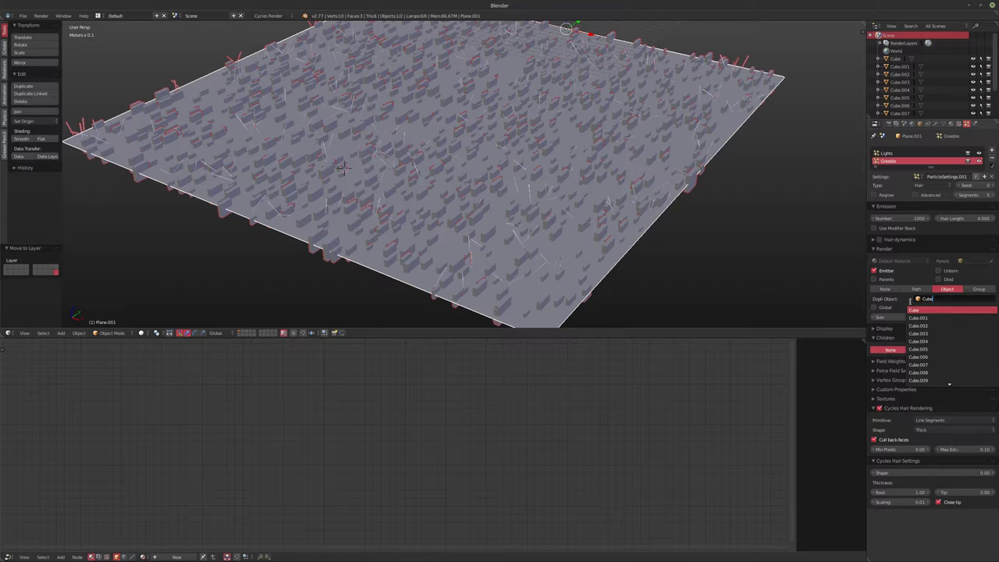
click(912, 302)
click(977, 290)
click(960, 300)
click(917, 310)
Set the Greeble particles' size to 0.026 and their emission number to 10000
shift+middle_drag(533, 187, 585, 218)
scroll(607, 215, up, 2)
drag(906, 215, 965, 216)
middle_drag(442, 193, 483, 207)
scroll(446, 171, up, 3)
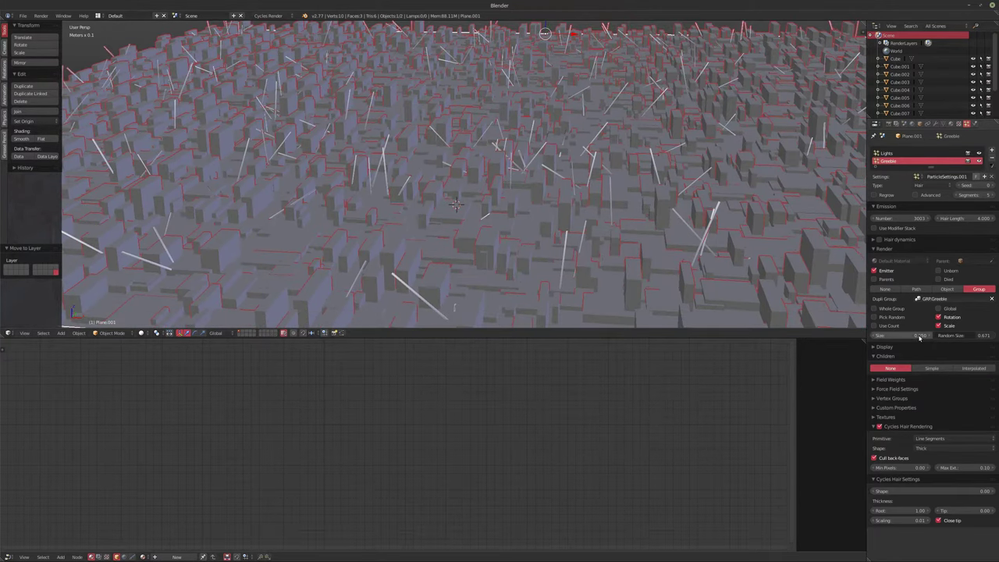
drag(917, 338, 892, 338)
click(899, 217)
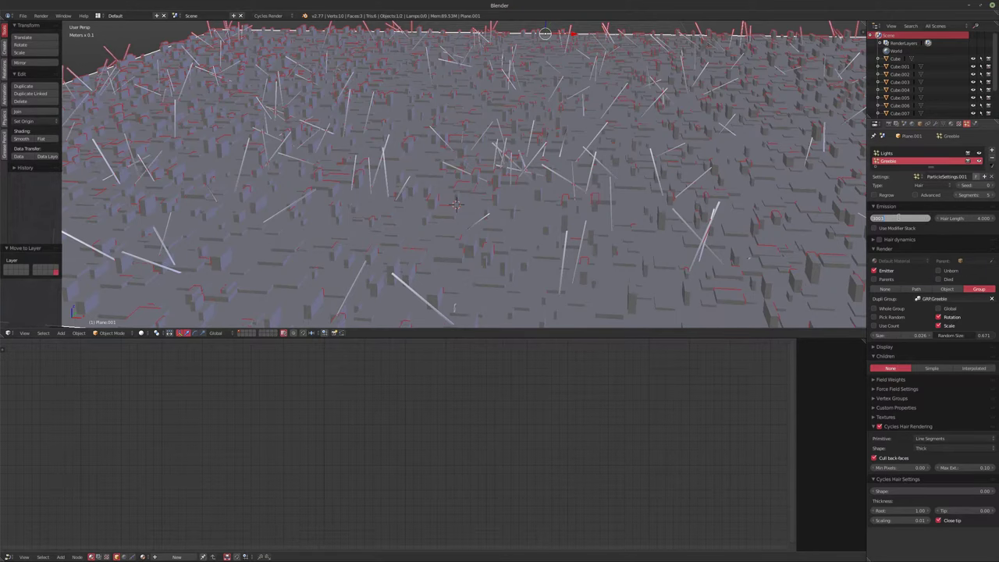
text(10000)
key(Return)
middle_drag(455, 227, 603, 232)
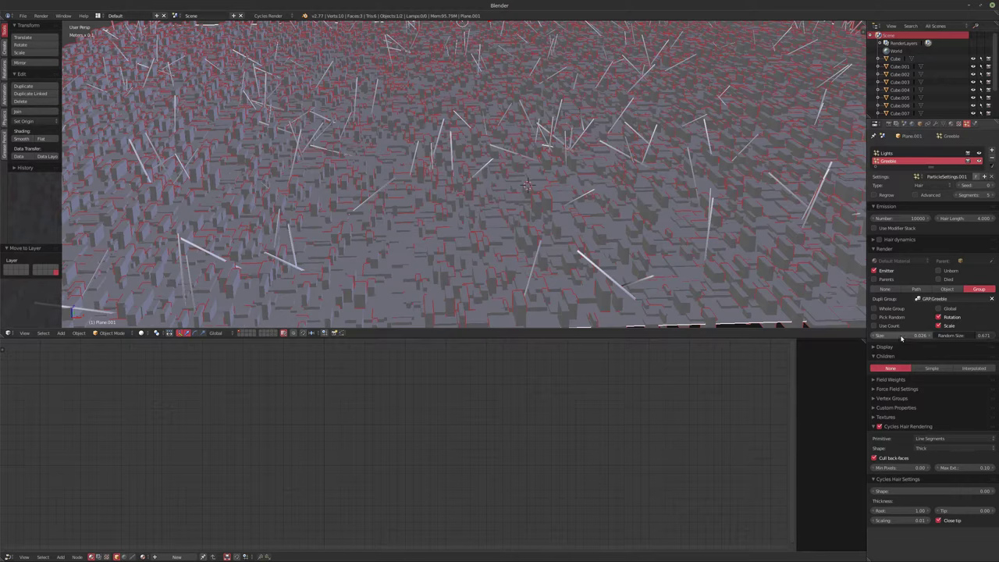
Enable Pick Random and Use Count for the Greeble dupli group, and set the count of Cube.009 to 5
click(894, 317)
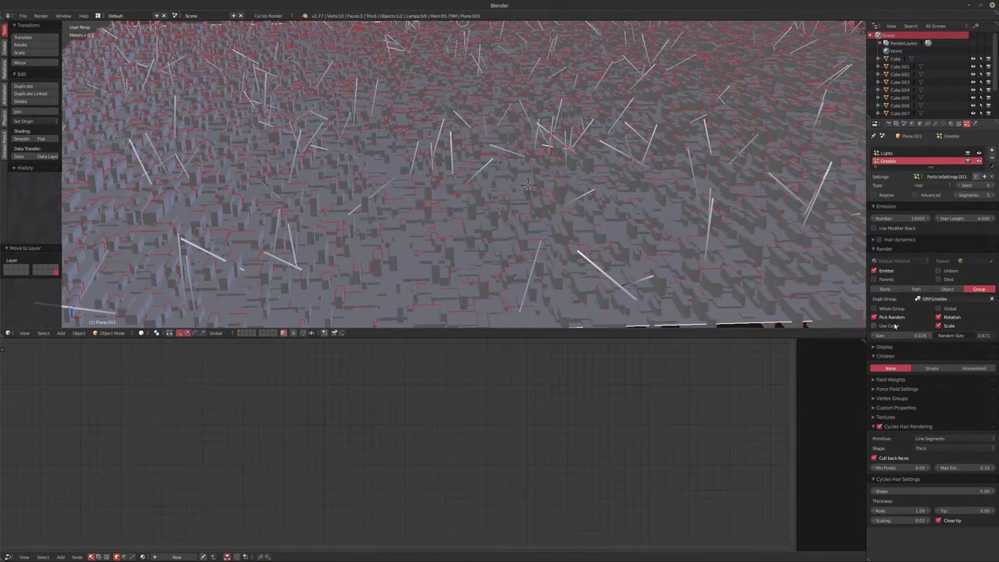
click(894, 326)
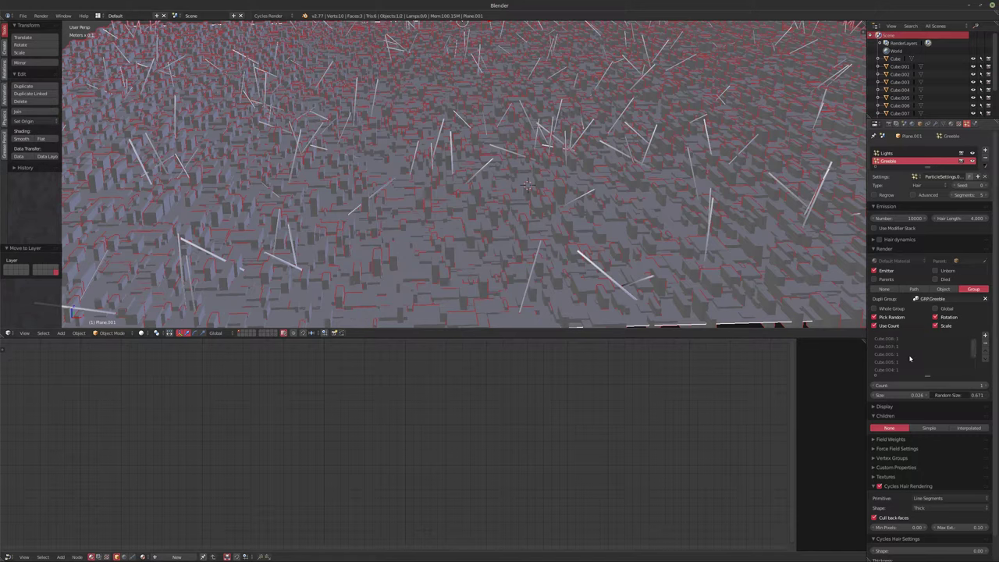
scroll(910, 359, up, 3)
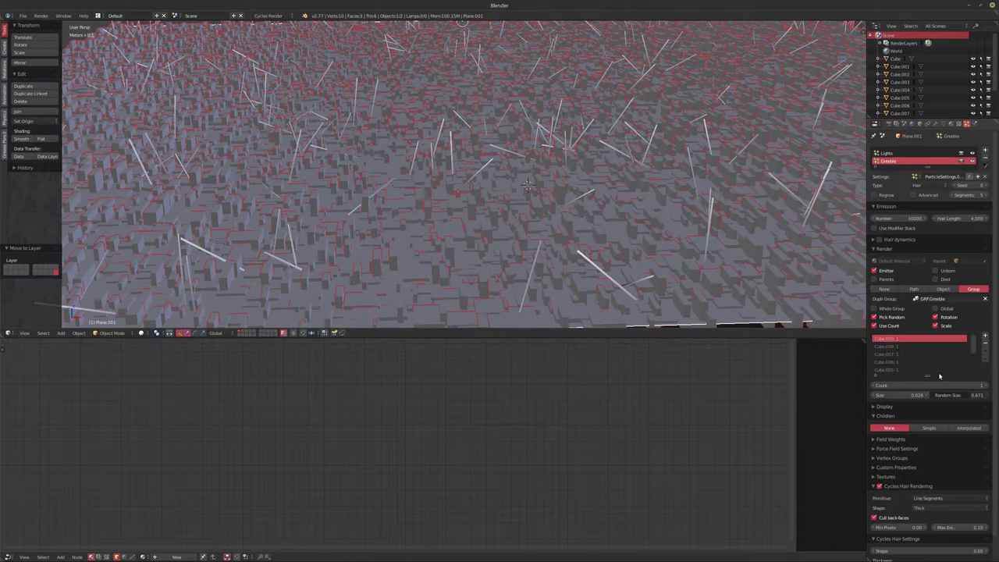
click(987, 385)
click(987, 387)
click(988, 386)
click(987, 387)
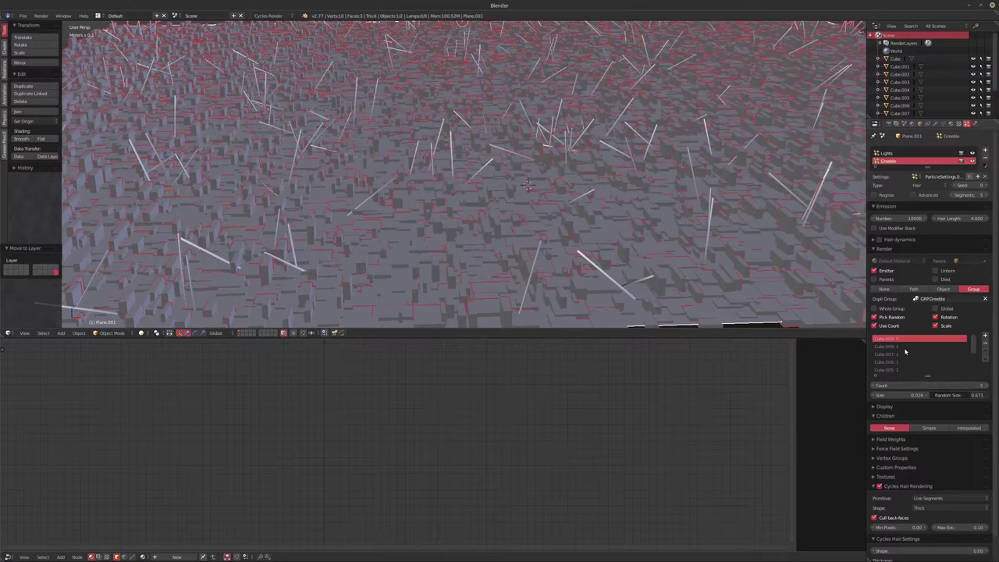
Set the dupli counts of Cube.008, Cube.007 and Cube.006 to 5 each
click(906, 348)
click(989, 387)
click(988, 387)
click(988, 388)
click(988, 387)
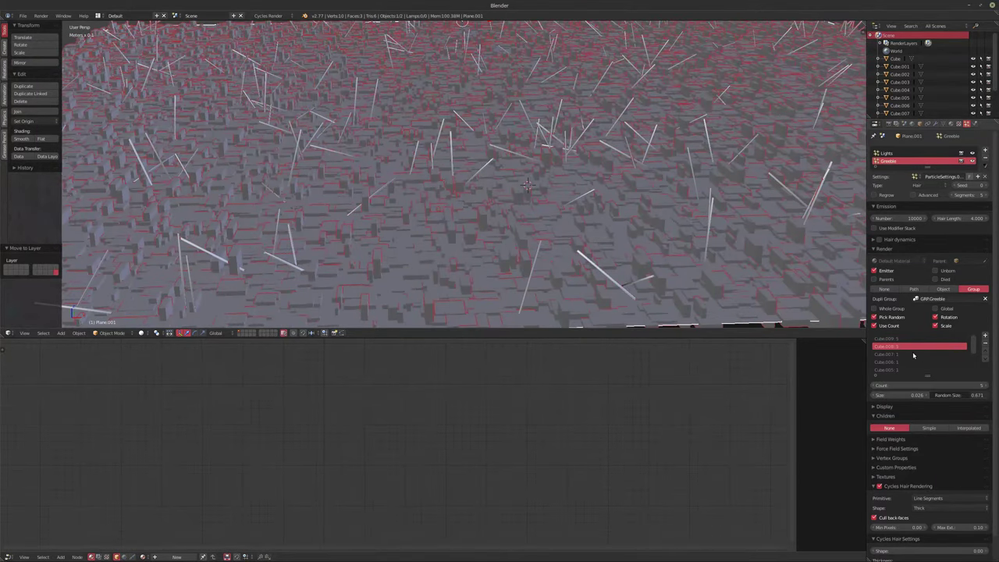
click(912, 355)
click(987, 388)
click(986, 388)
click(987, 388)
click(986, 388)
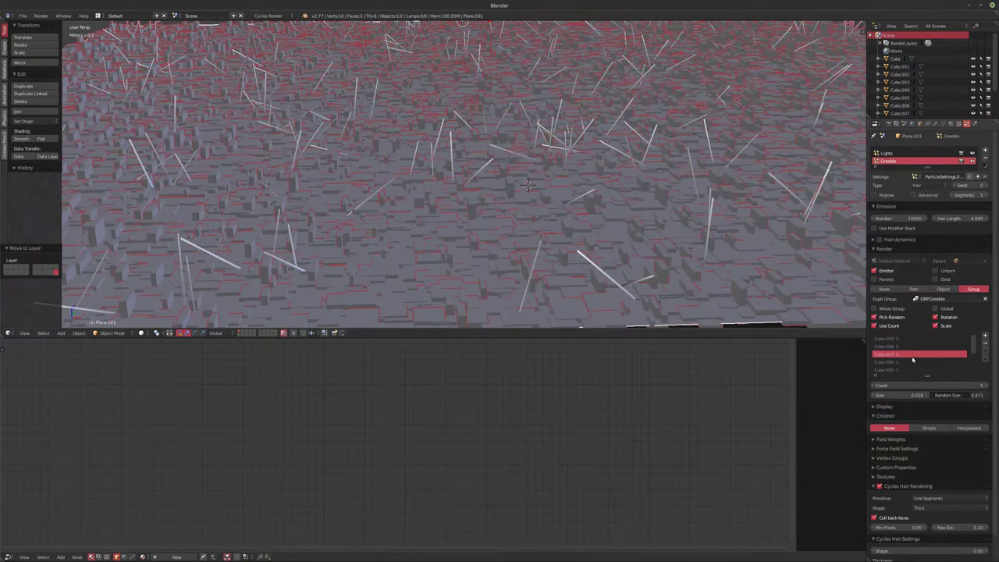
click(914, 362)
click(989, 387)
Set the dupli count of Cube.005 to 5 in the Greeble group
scroll(594, 238, down, 5)
shift+middle_drag(593, 238, 583, 249)
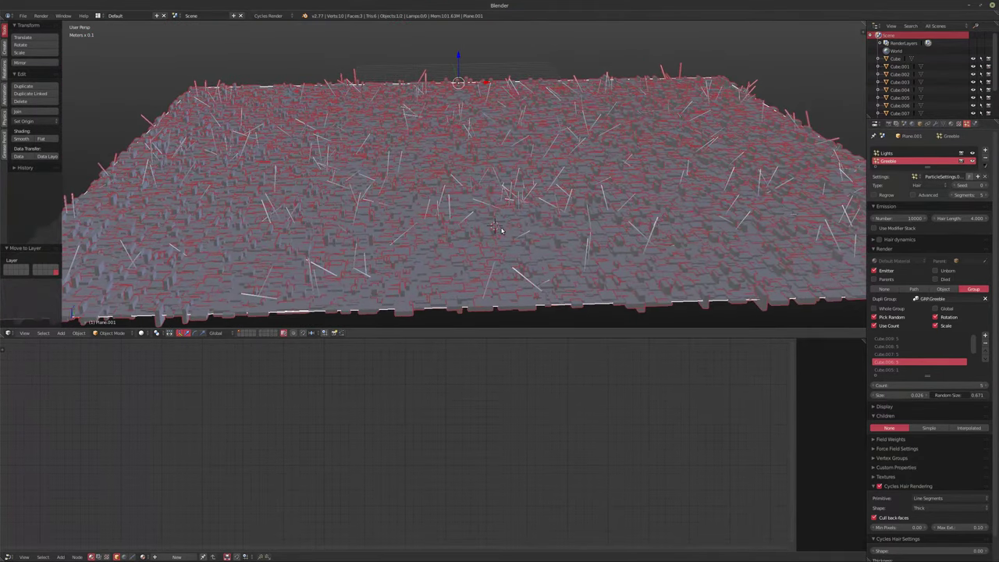
middle_drag(502, 229, 523, 236)
scroll(522, 237, up, 3)
scroll(949, 360, down, 1)
click(896, 364)
click(989, 387)
click(989, 388)
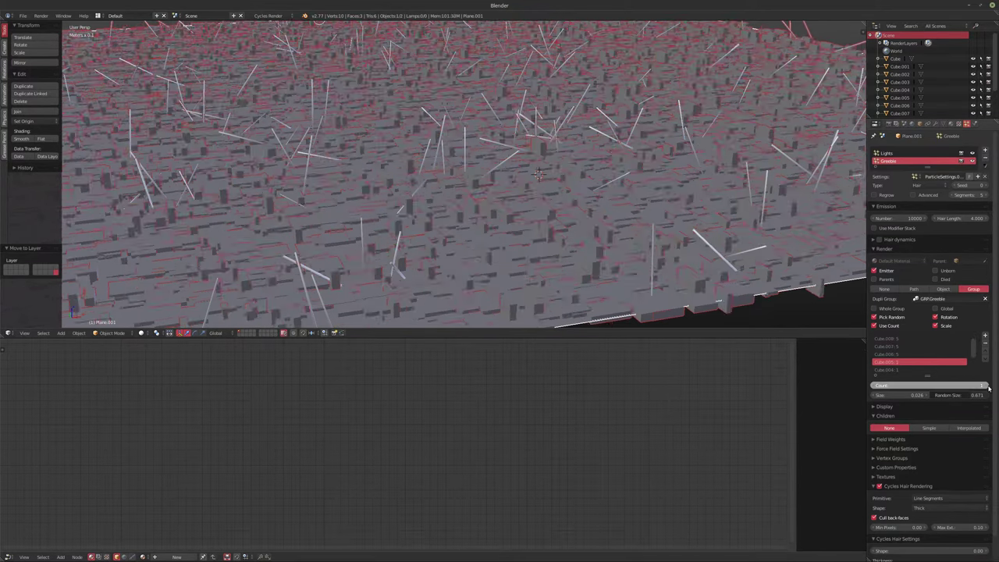
click(989, 387)
click(989, 387)
Preview the greebled plane and glowing rods close up with rendered viewport shading
scroll(583, 228, down, 5)
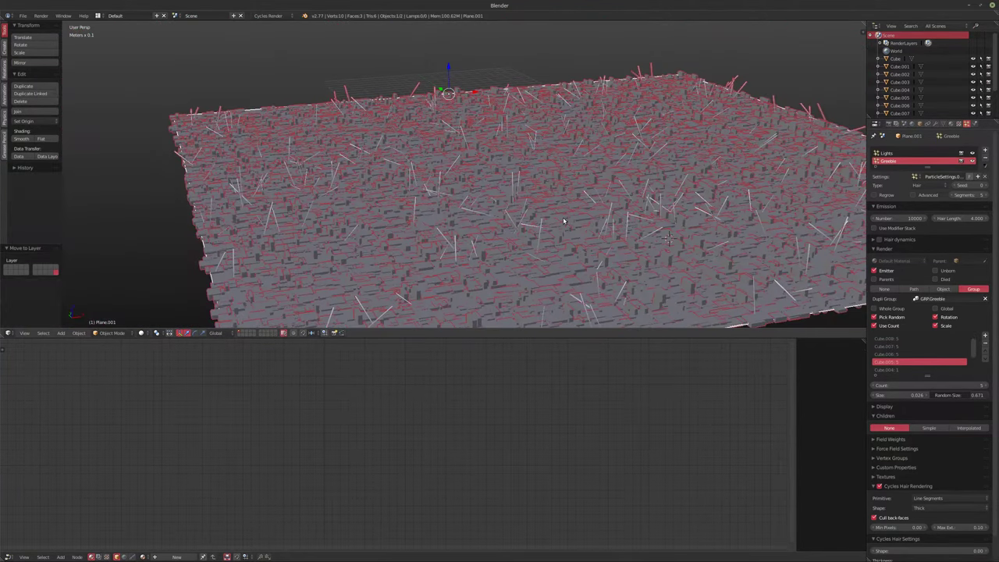
scroll(583, 220, up, 8)
scroll(531, 169, down, 2)
middle_drag(518, 171, 512, 215)
key(shift+z)
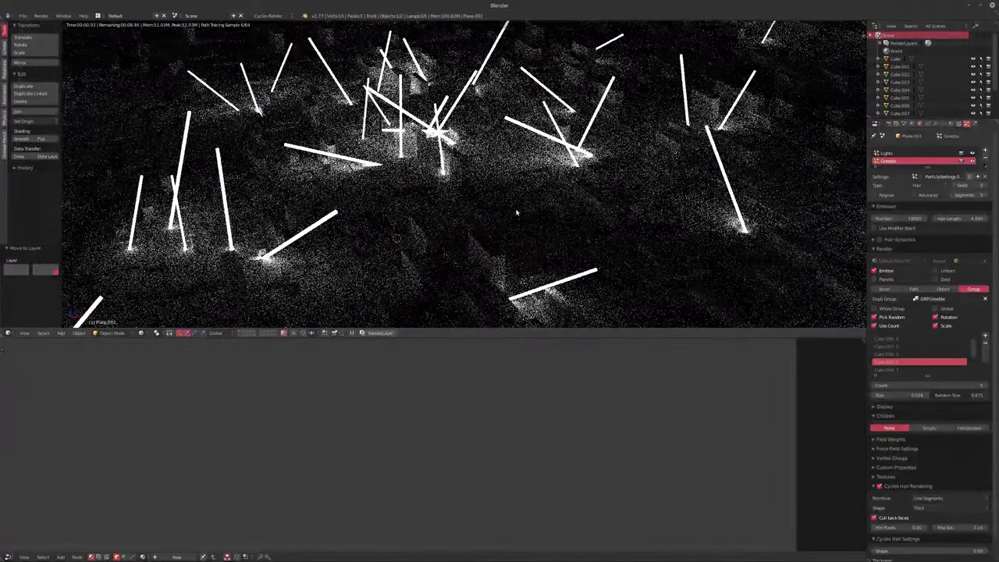
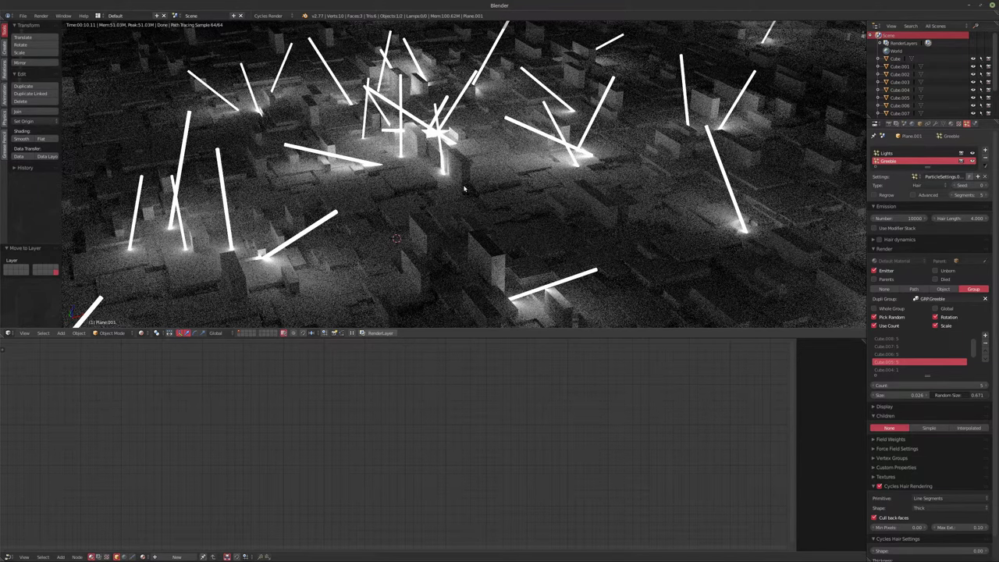
Create a new material on the Cube slab and darken its Diffuse BSDF color to near black
key(shift+z)
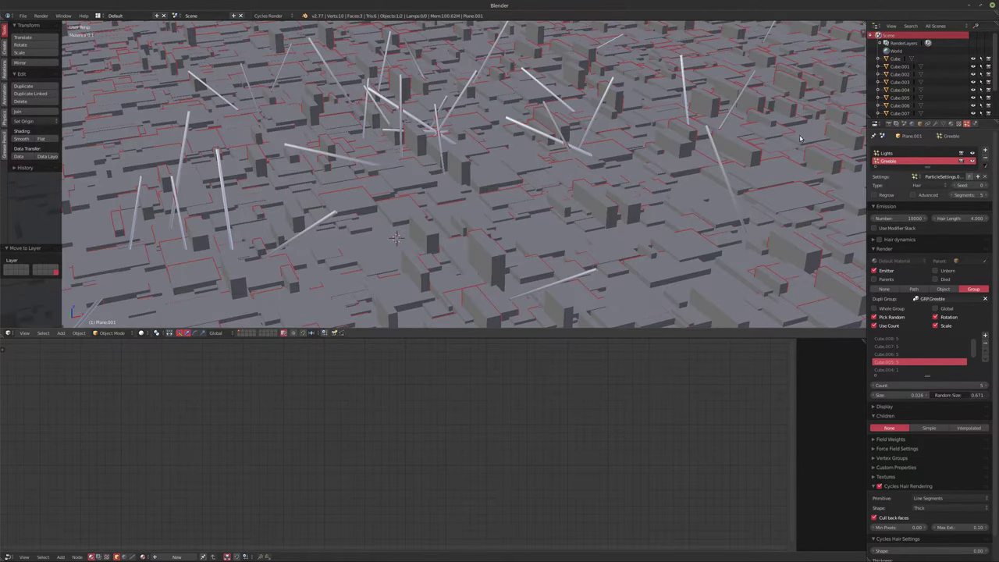
click(896, 58)
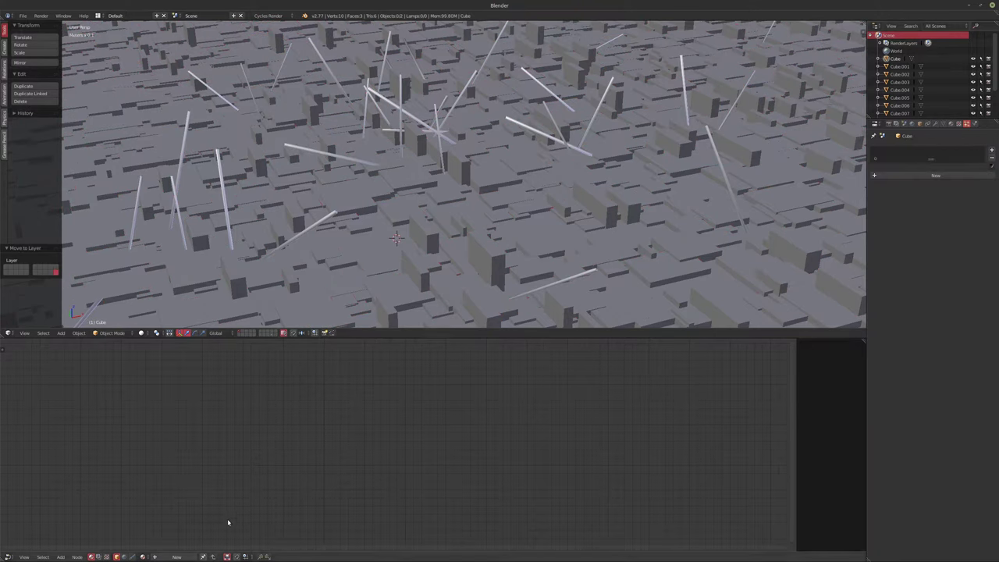
click(177, 557)
click(358, 436)
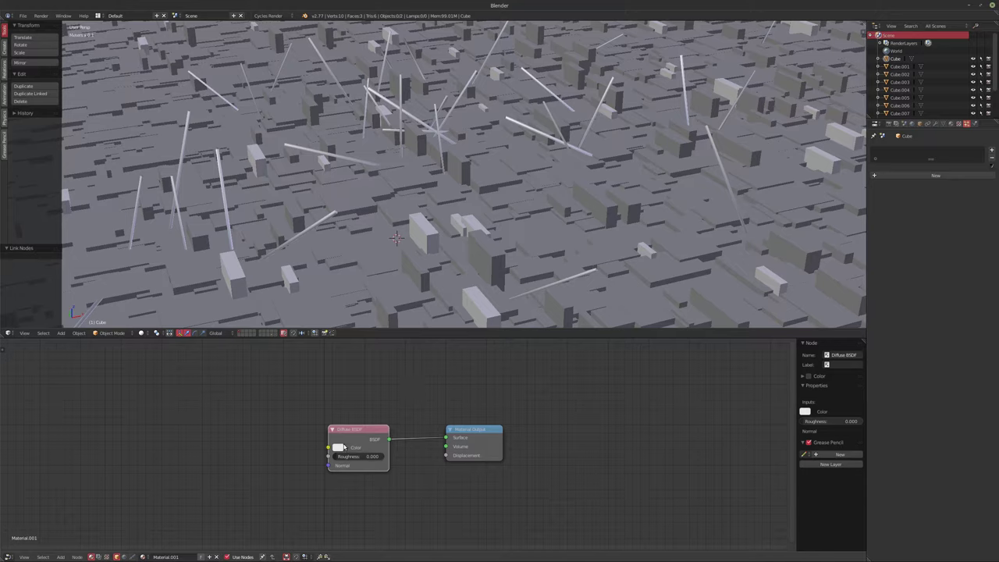
click(344, 448)
drag(403, 365, 403, 384)
middle_drag(365, 422, 384, 399)
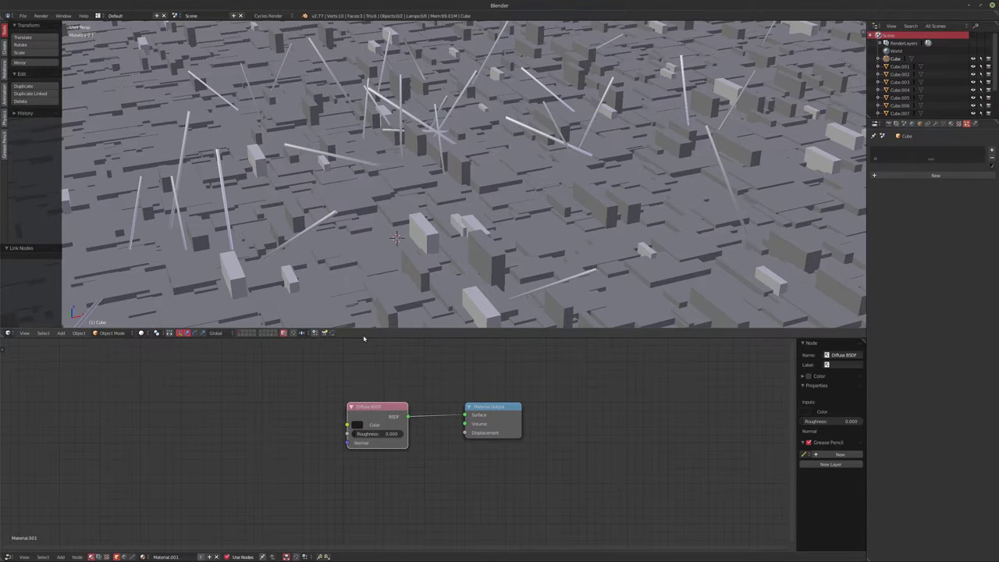
Show the scene with rendered shading and insert a Mix Shader between the Diffuse BSDF and the Material Output
key(shift+z)
scroll(364, 425, up, 2)
drag(364, 422, 293, 427)
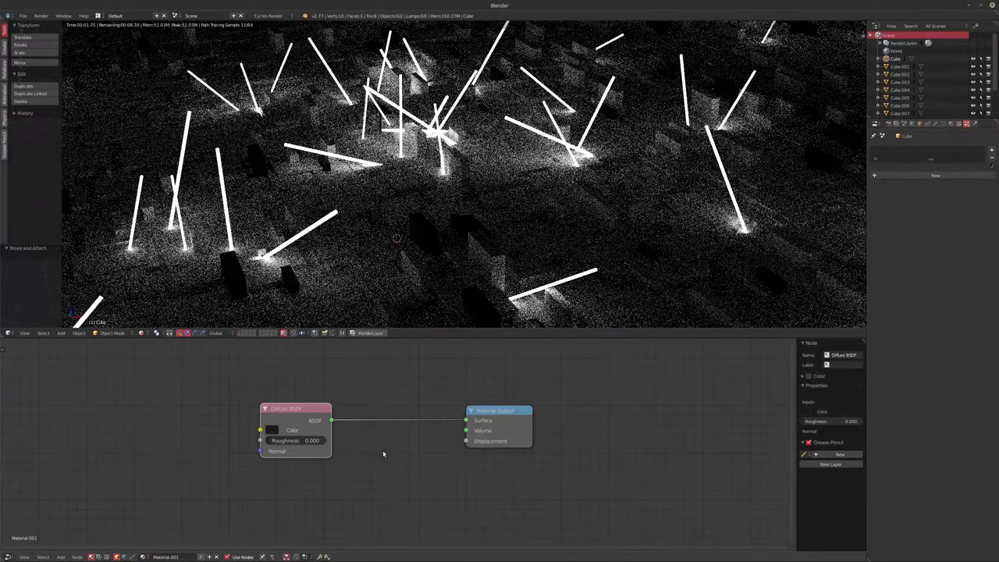
key(shift+a)
mouse_move(377, 472)
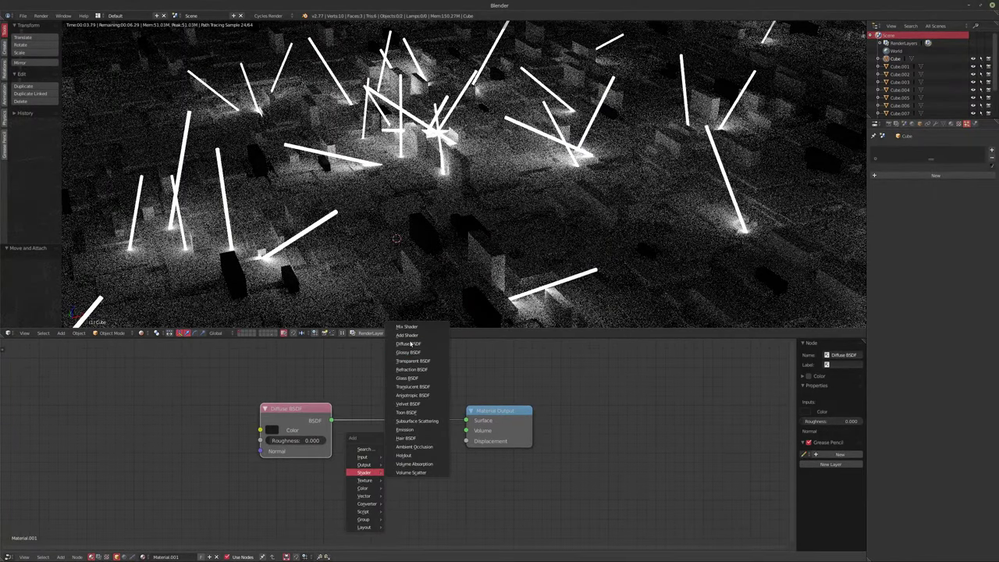
click(407, 326)
click(383, 468)
Add a Layer Weight node above the Diffuse BSDF and connect it to the Mix Shader's Fac input
key(shift+a)
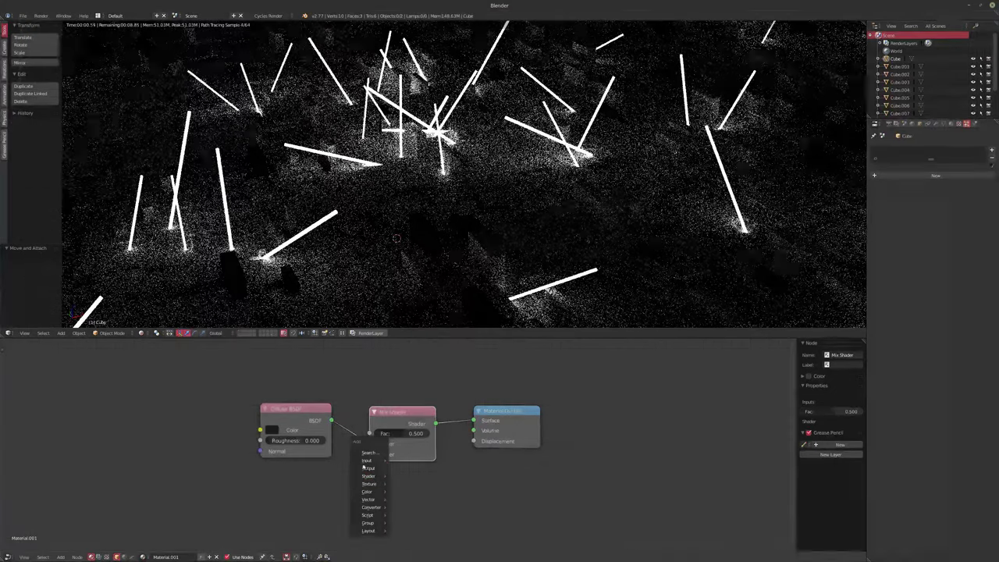
mouse_move(367, 460)
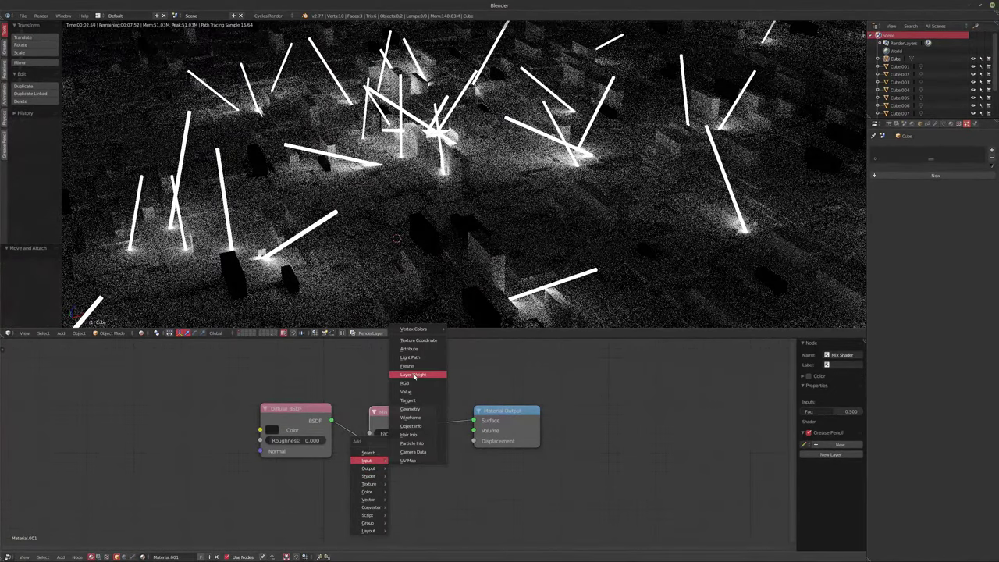
click(414, 376)
click(332, 366)
drag(328, 362, 373, 434)
Add a Glossy BSDF below the Diffuse BSDF and connect it to the Mix Shader's second shader input
middle_drag(322, 524, 346, 473)
key(shift+a)
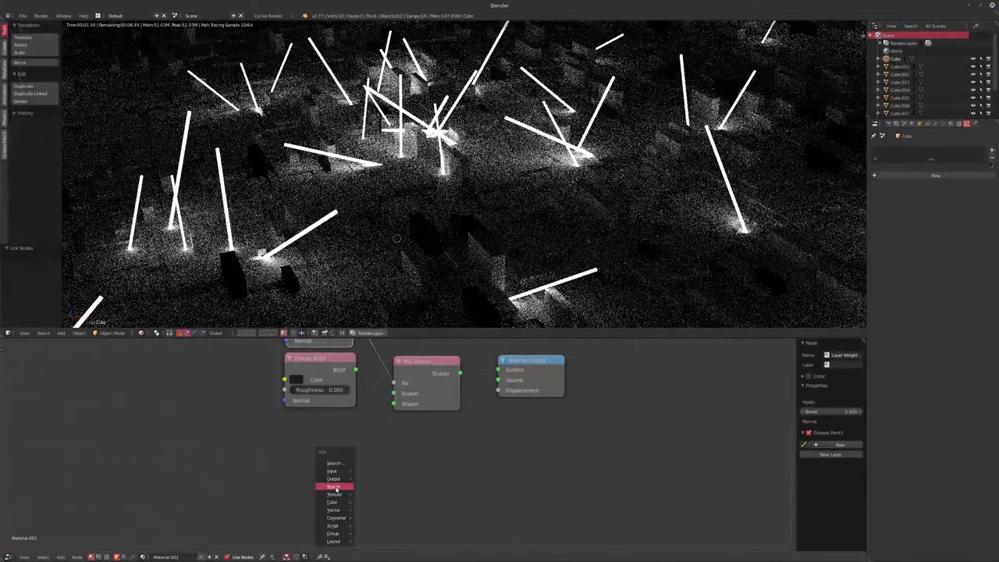
mouse_move(336, 488)
click(387, 371)
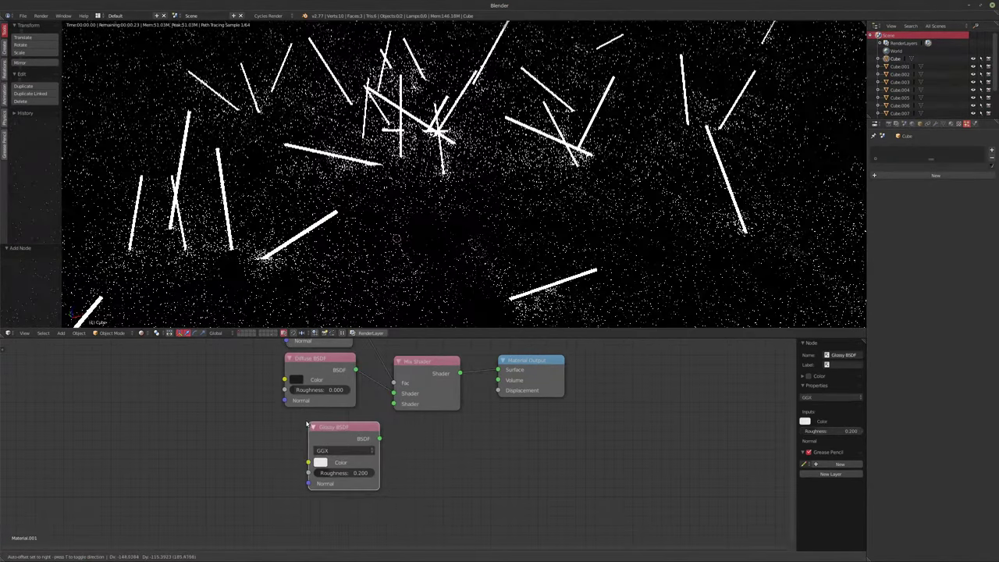
click(365, 432)
drag(363, 430, 394, 404)
mouse_move(450, 448)
middle_down()
mouse_move(470, 451)
mouse_move(454, 447)
middle_up()
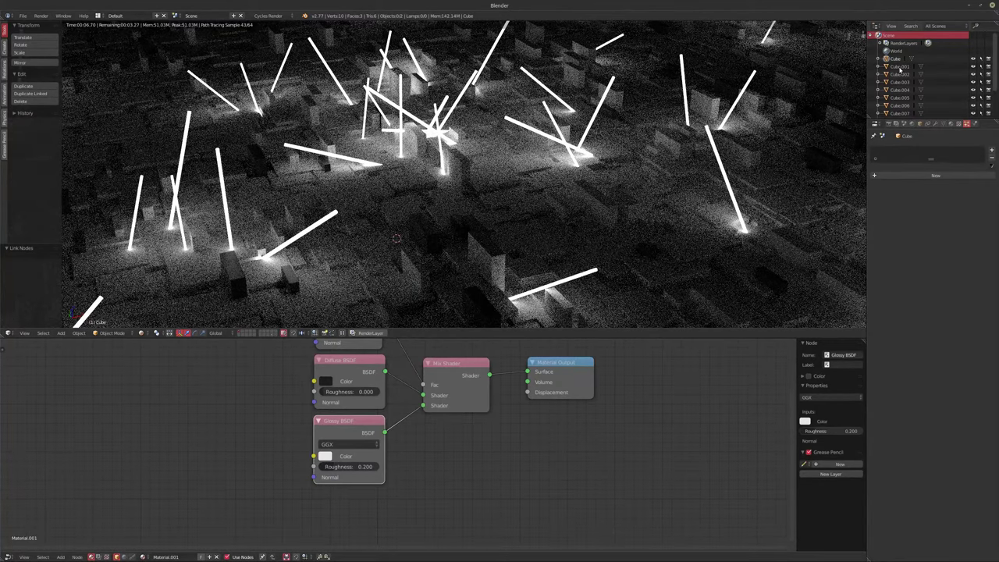
Select all slabs from Cube to Cube.009 with Cube active and try to link its material to the others
click(901, 67)
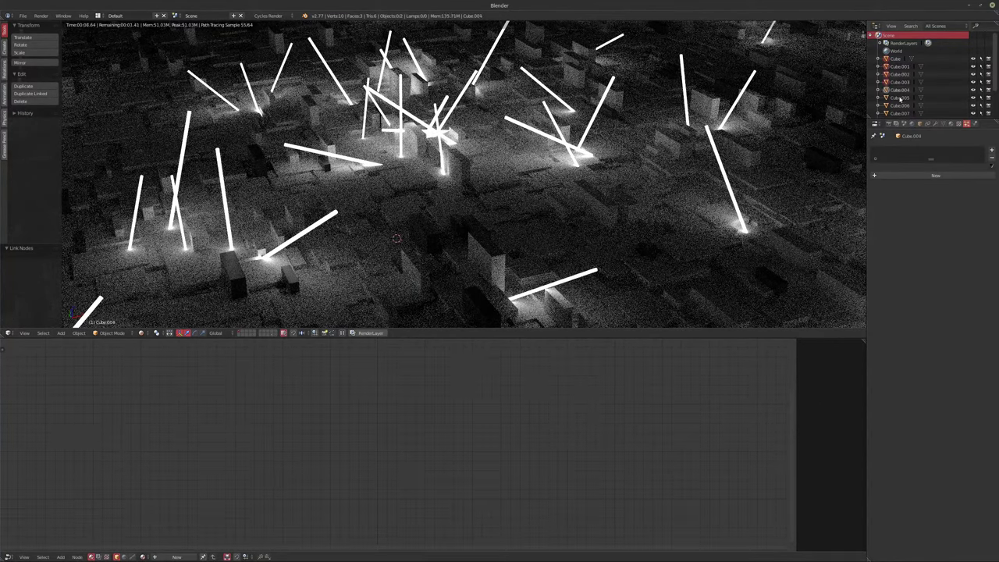
click(903, 113)
scroll(904, 108, down, 2)
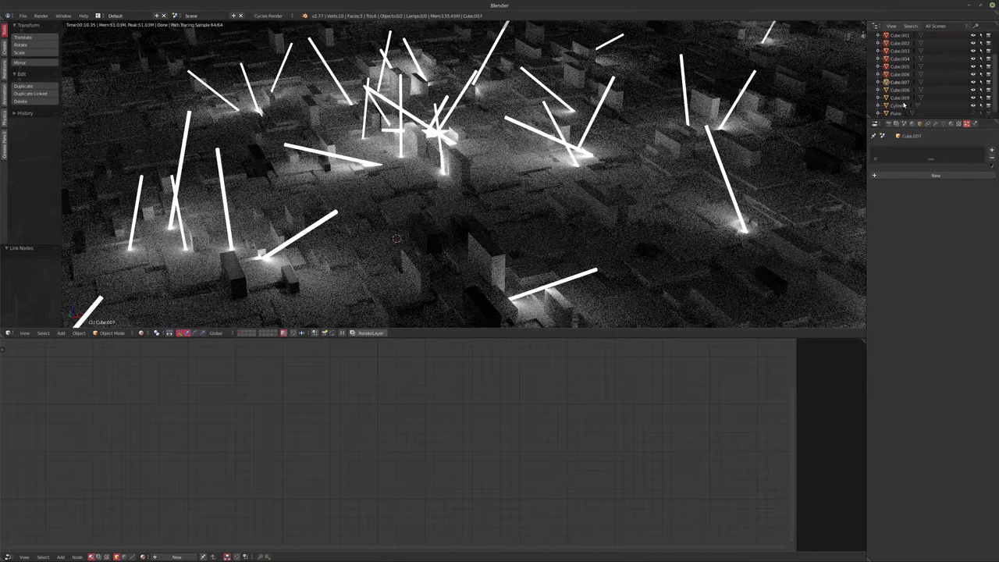
scroll(922, 95, up, 2)
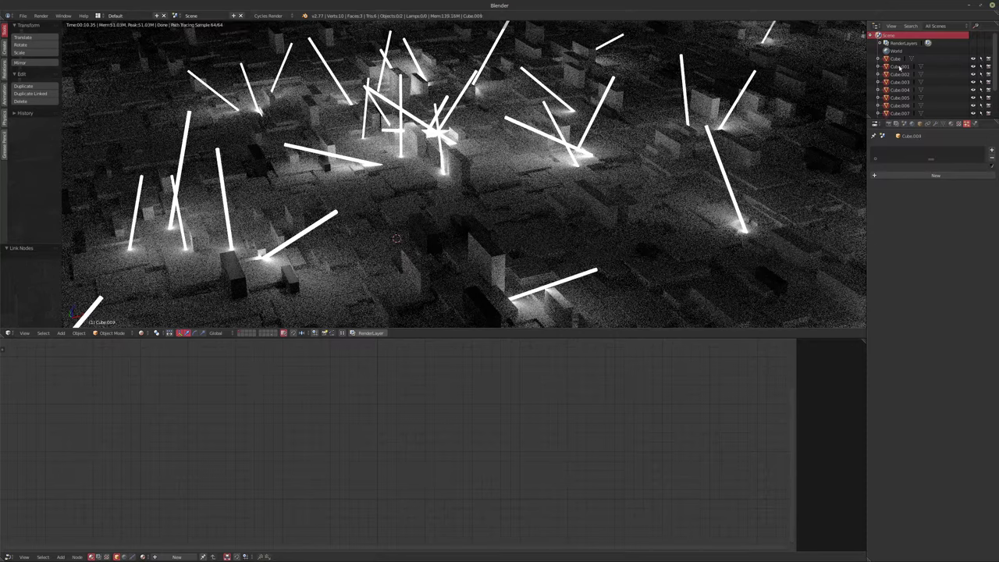
click(895, 60)
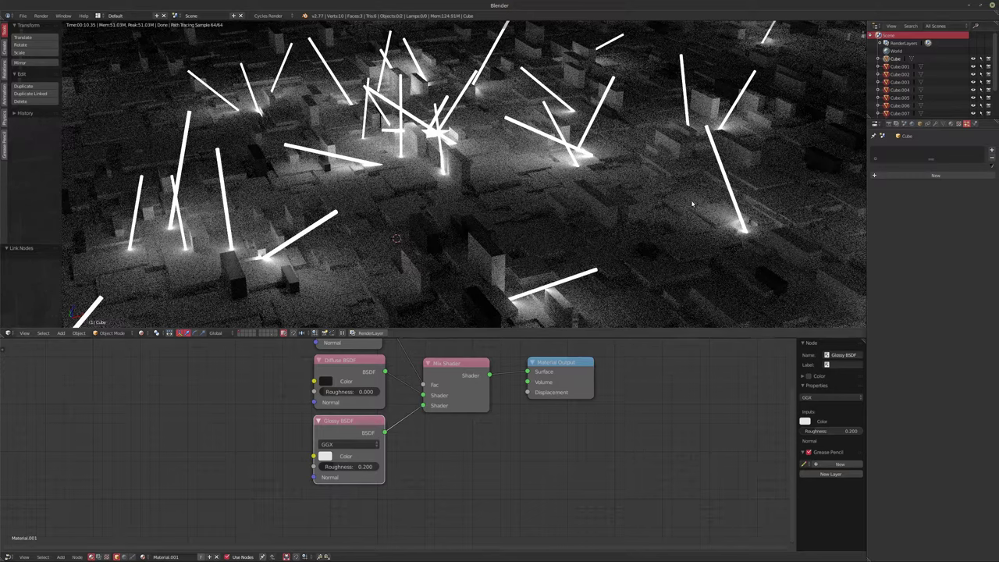
key(ctrl+l)
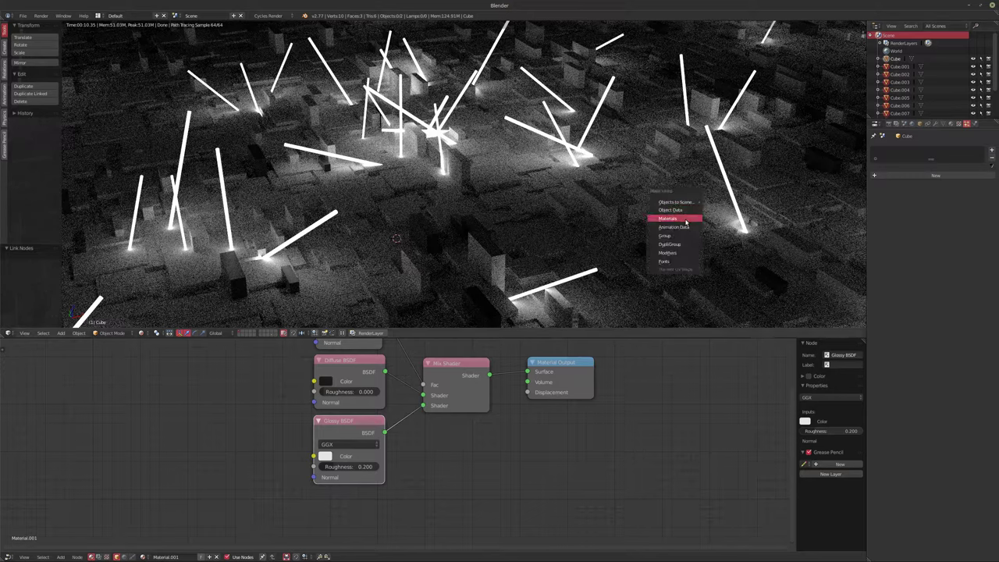
click(685, 221)
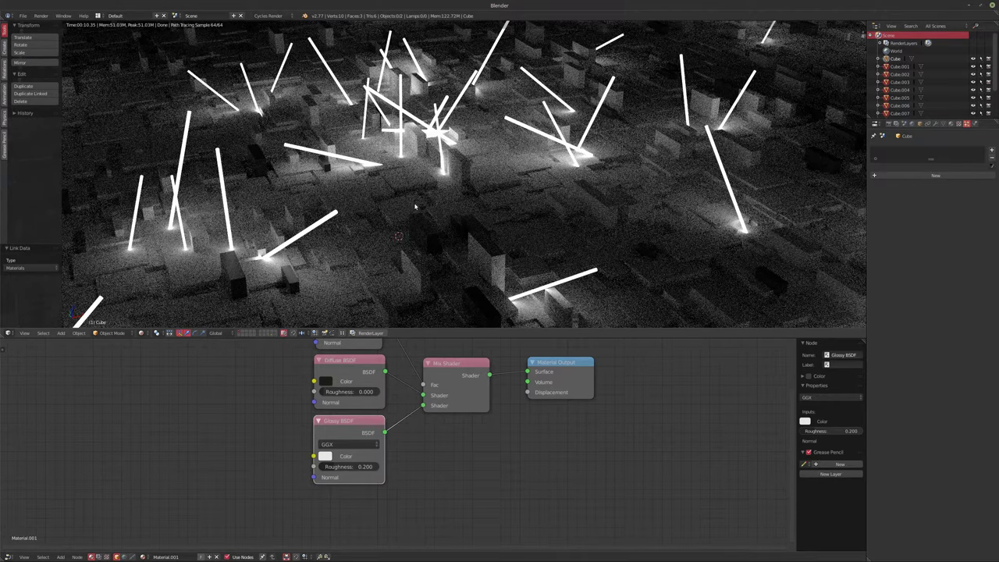
Show the slabs' layer in solid shading and link the active Cube's material to all the other selected slabs
shift+middle_drag(415, 207, 457, 176)
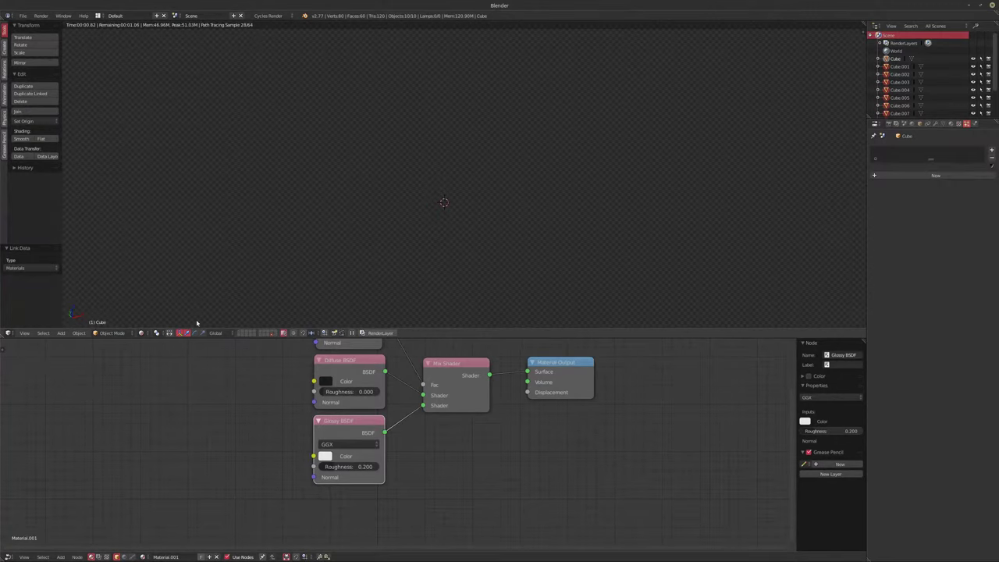
key(shift+z)
key(Home)
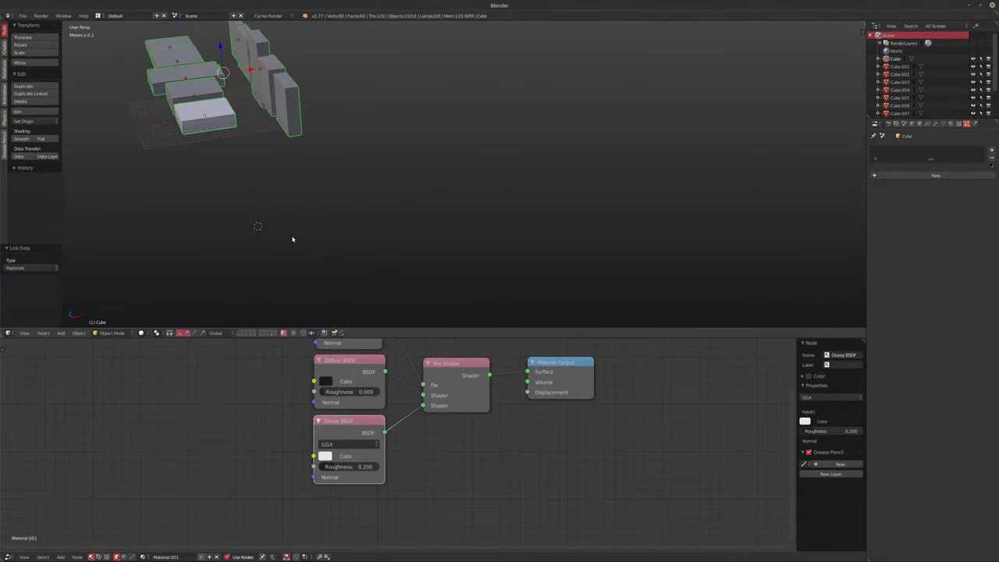
key(ctrl+l)
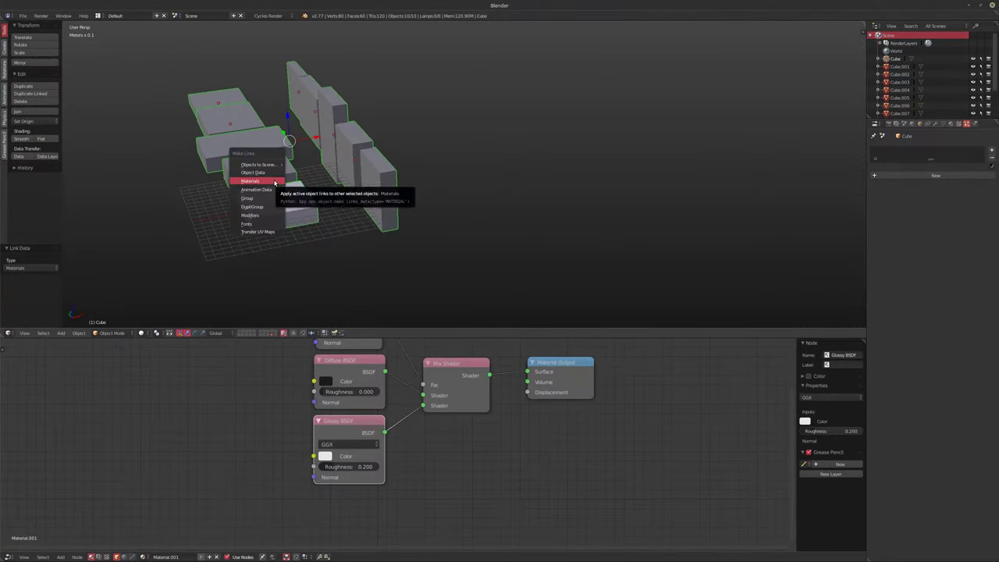
click(269, 187)
shift+middle_drag(307, 200, 333, 214)
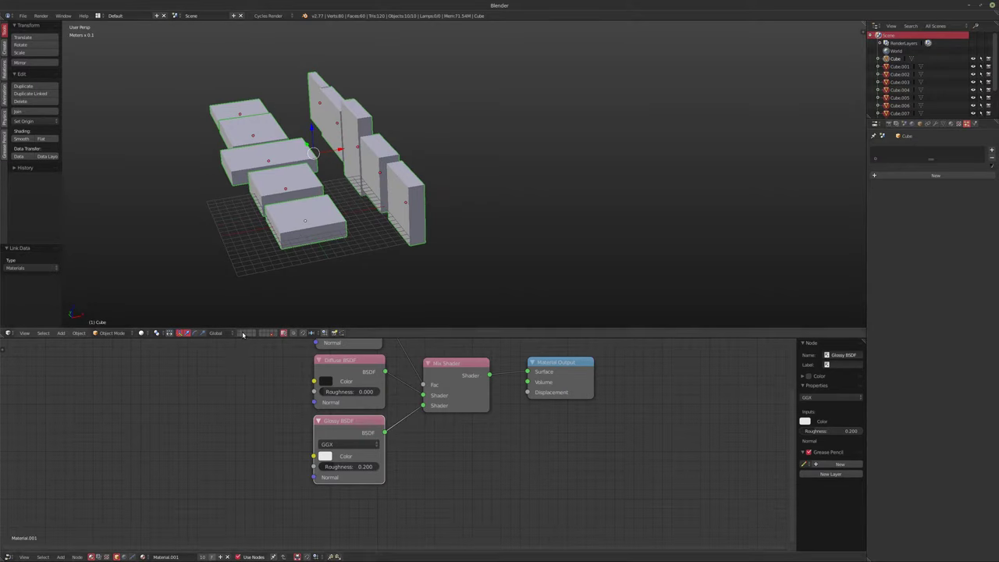
Return to the main scene layer and examine the greebled plane and glowing rods with rendered shading
click(241, 335)
click(240, 331)
shift+middle_drag(263, 318, 351, 219)
scroll(351, 219, up, 7)
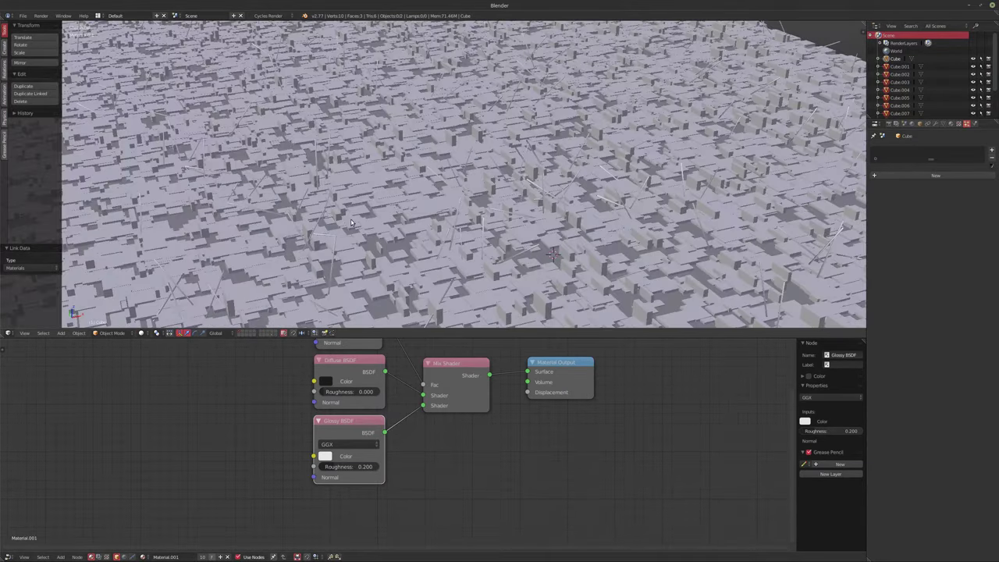
key(shift+z)
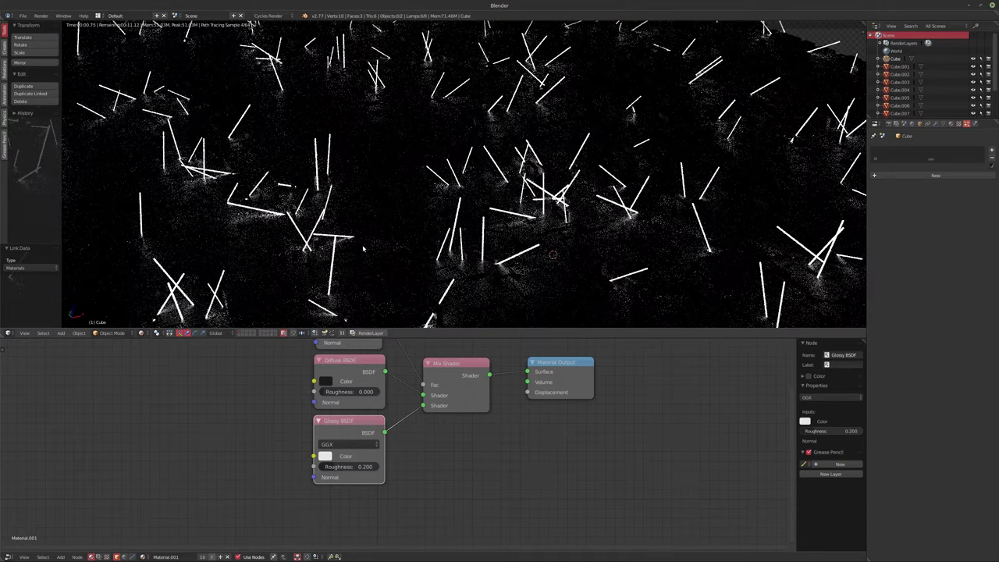
scroll(367, 248, up, 5)
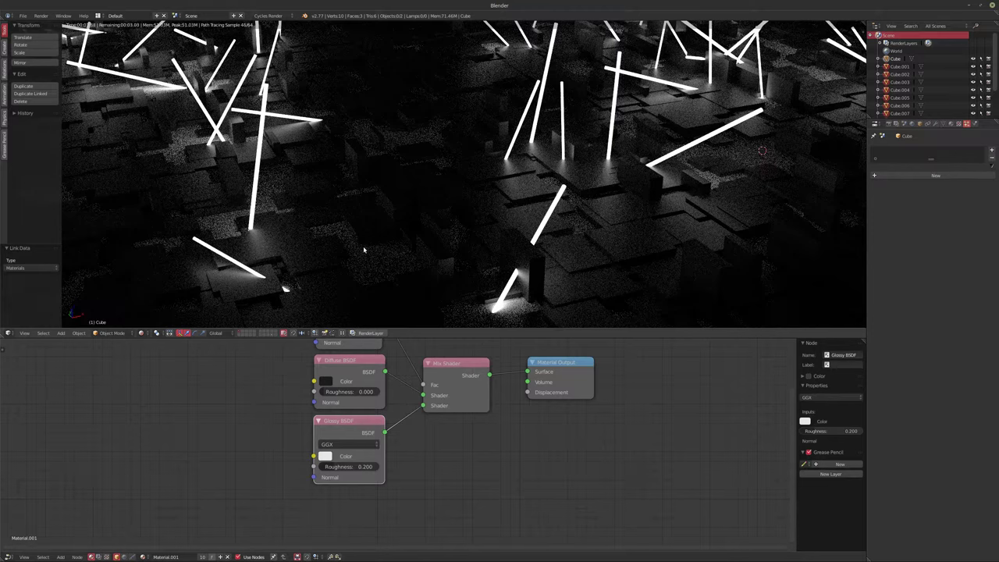
Create a new material on Plane.001 and delete its Diffuse BSDF node
click(937, 124)
scroll(931, 94, down, 3)
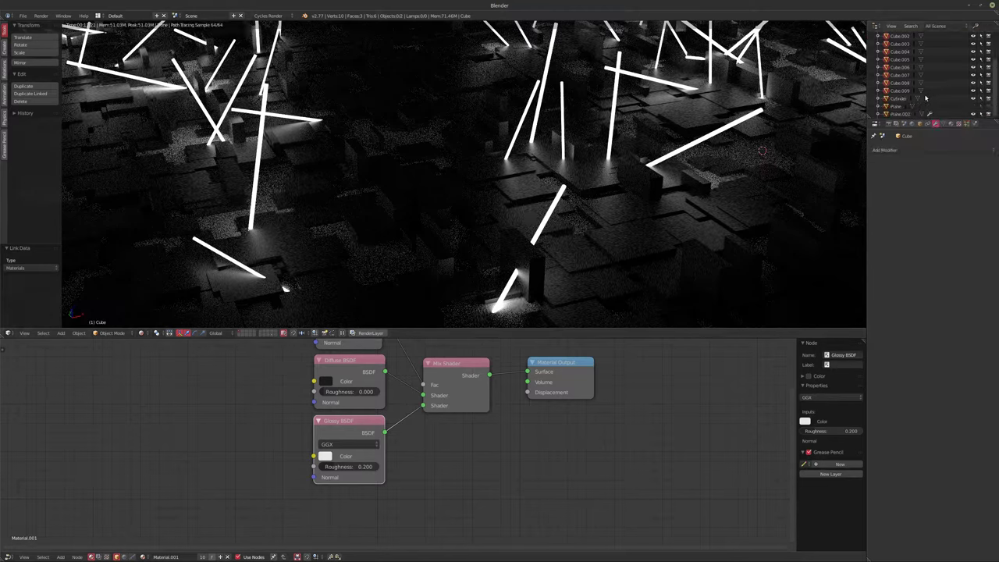
click(900, 114)
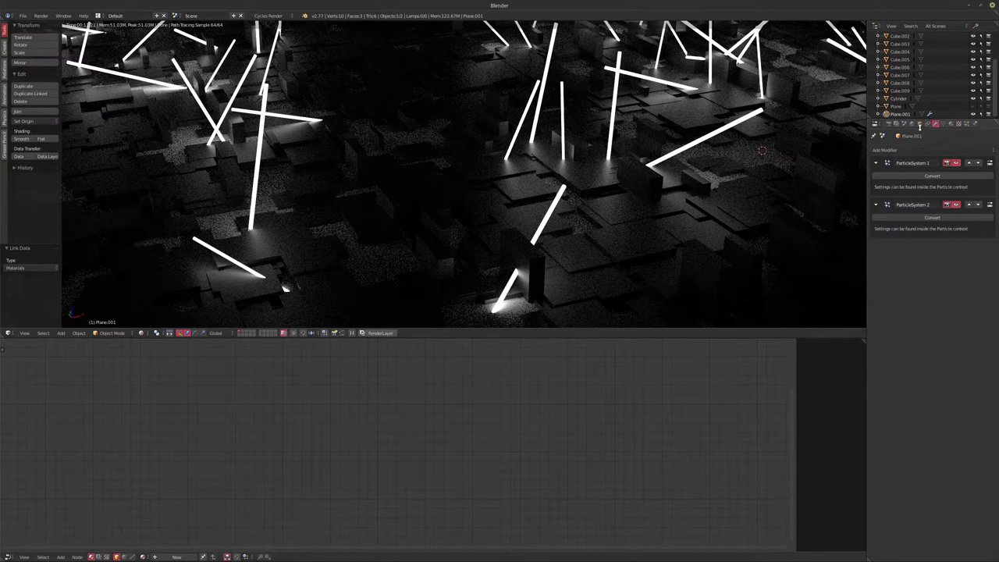
click(176, 557)
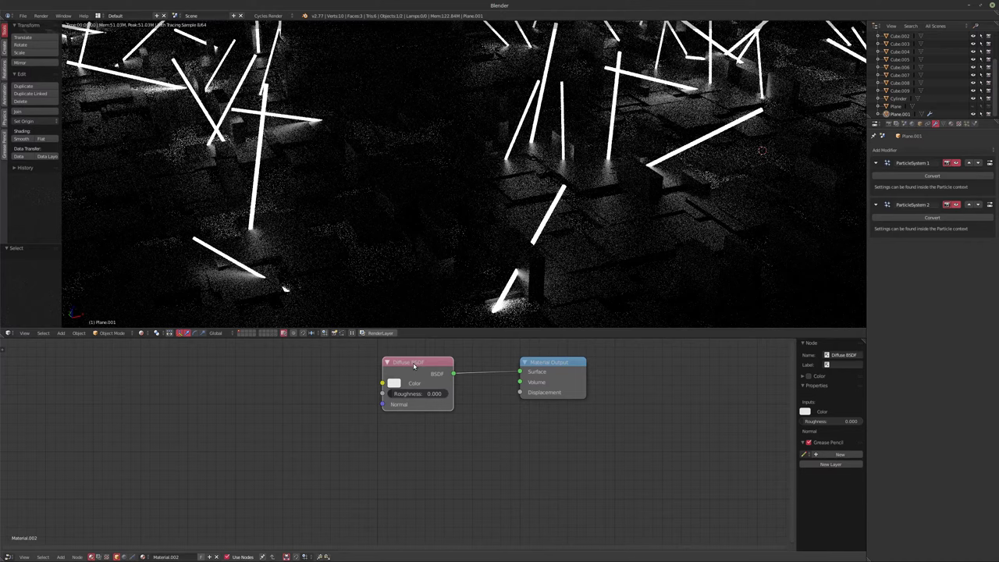
key(x)
Add a Glossy BSDF to Plane.001's material, connect it to the Material Output's Surface, and set its roughness to 0
key(shift+a)
mouse_move(405, 382)
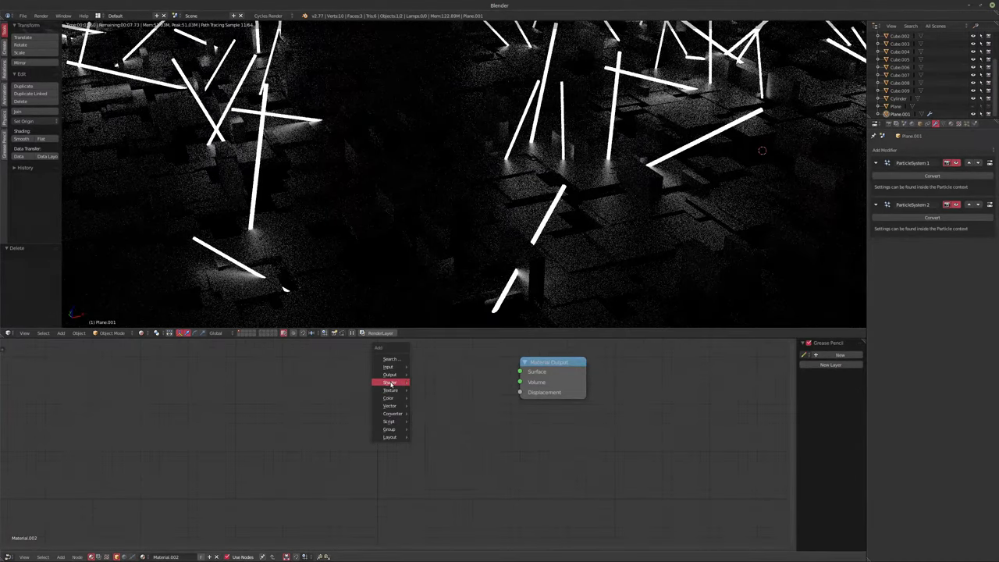
click(434, 407)
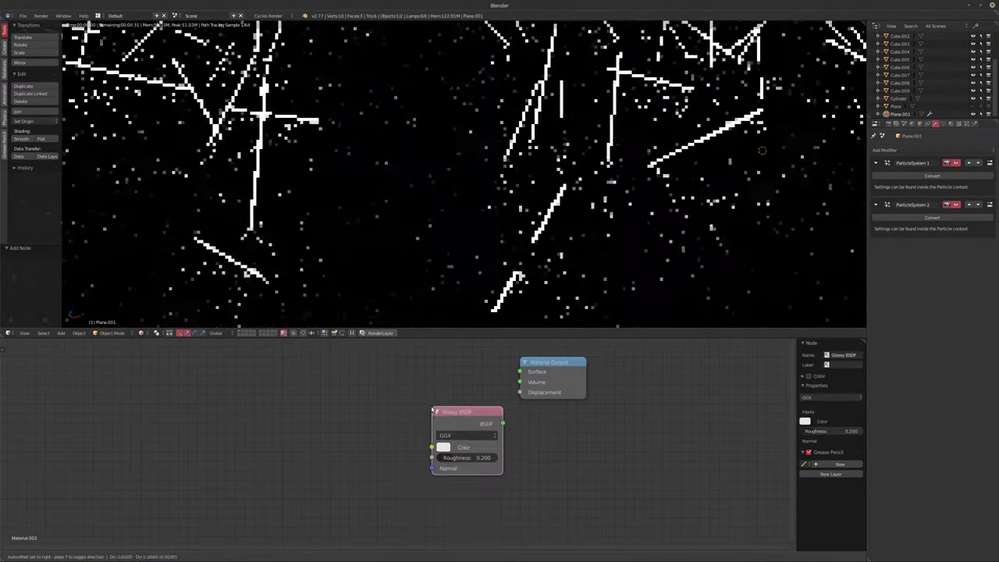
click(391, 364)
drag(467, 383, 520, 372)
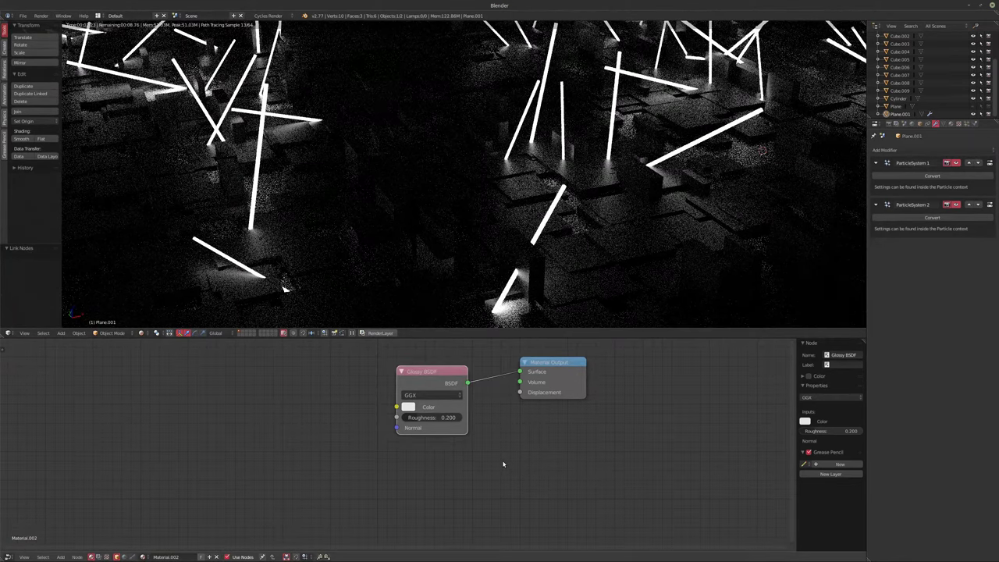
drag(437, 419, 390, 417)
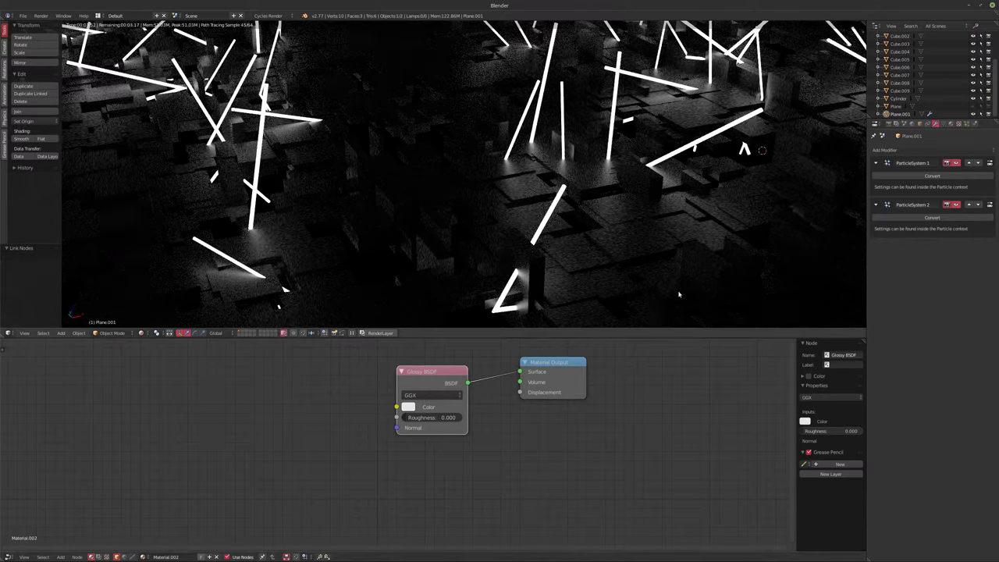
Turn off Emitter rendering for the Greeble particle system and duplicate Plane.001 in place
click(966, 123)
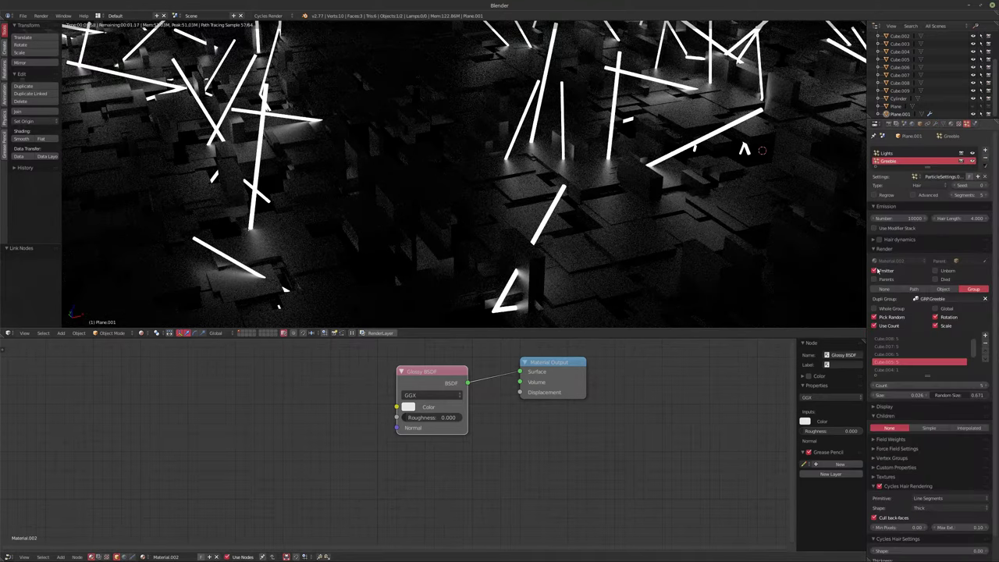
click(875, 271)
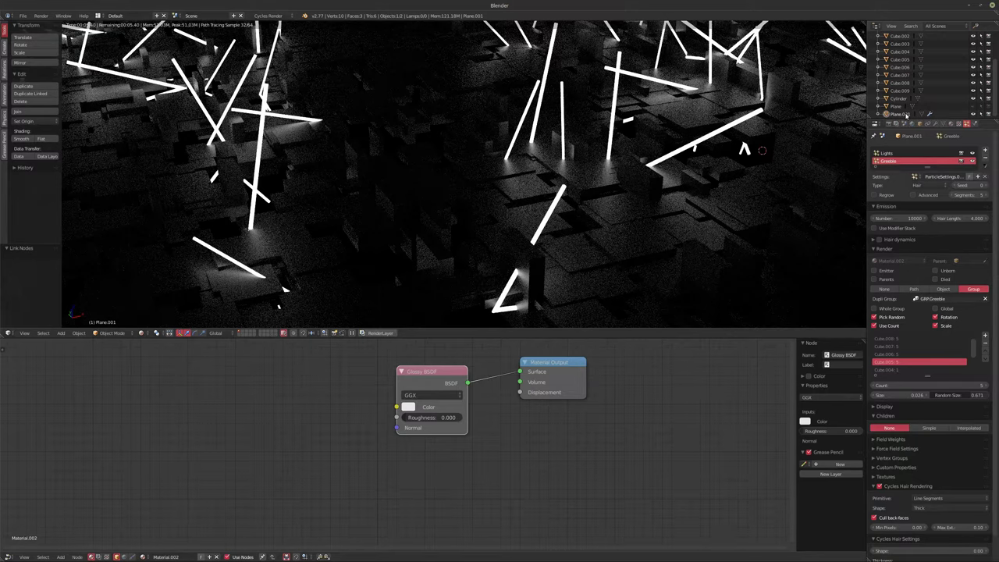
key(shift+d)
key(Escape)
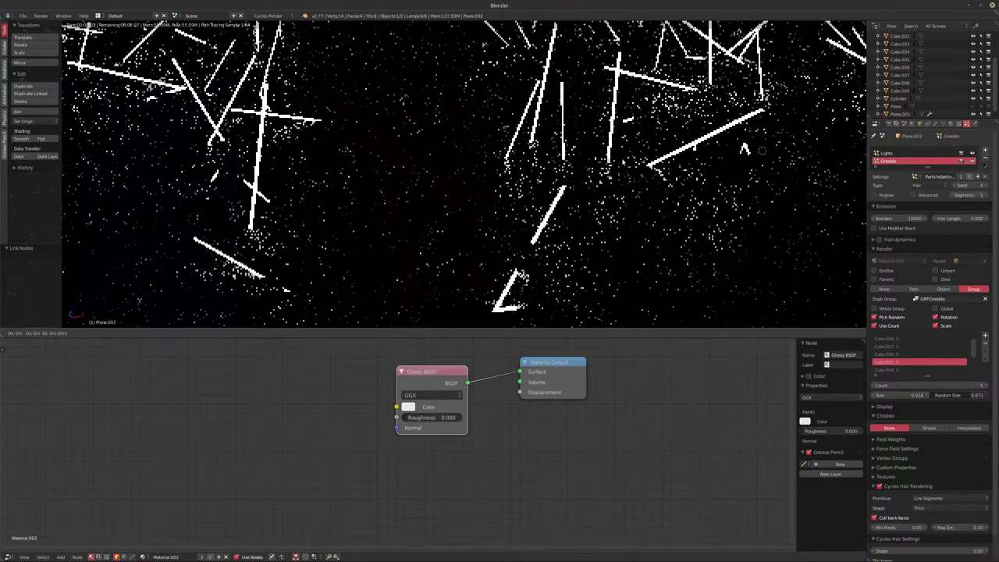
scroll(931, 71, down, 1)
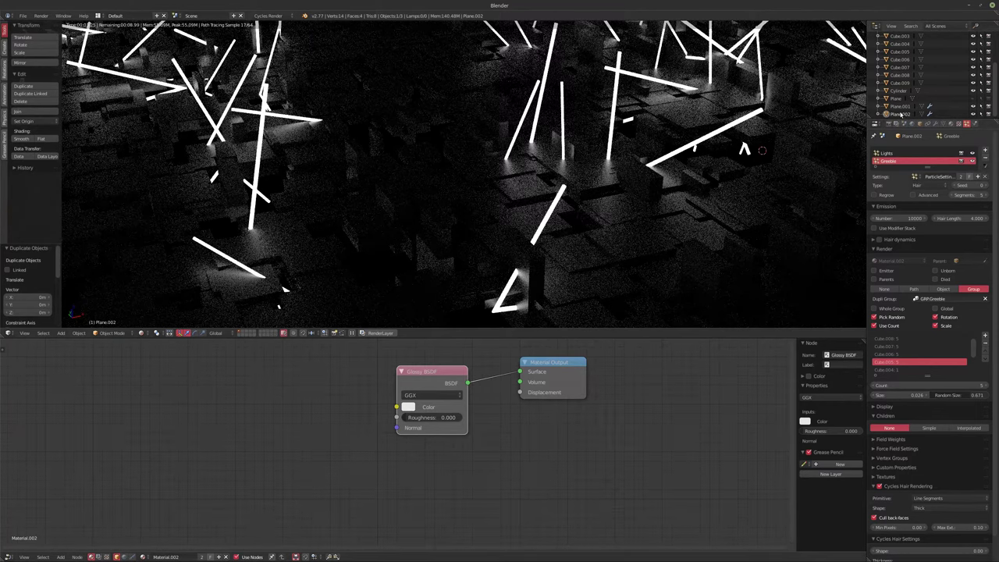
Remove Plane.002's particle systems and assign it the existing emission material named Material
click(985, 159)
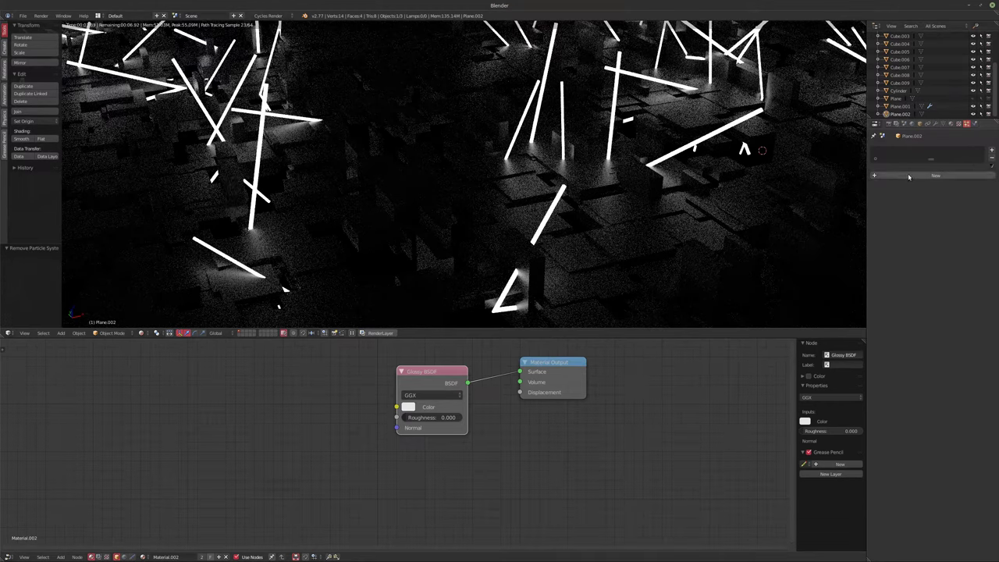
click(951, 123)
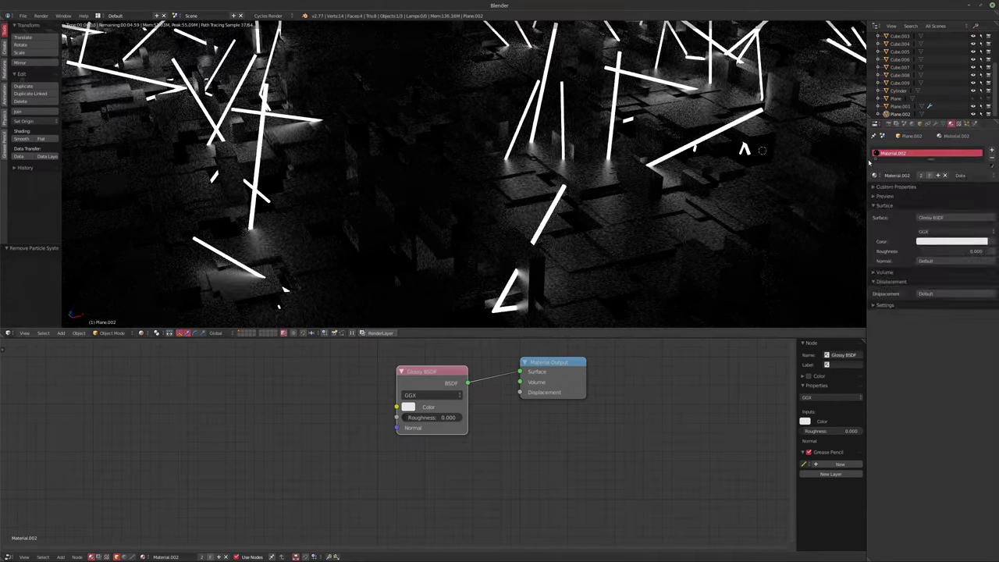
click(875, 175)
click(878, 187)
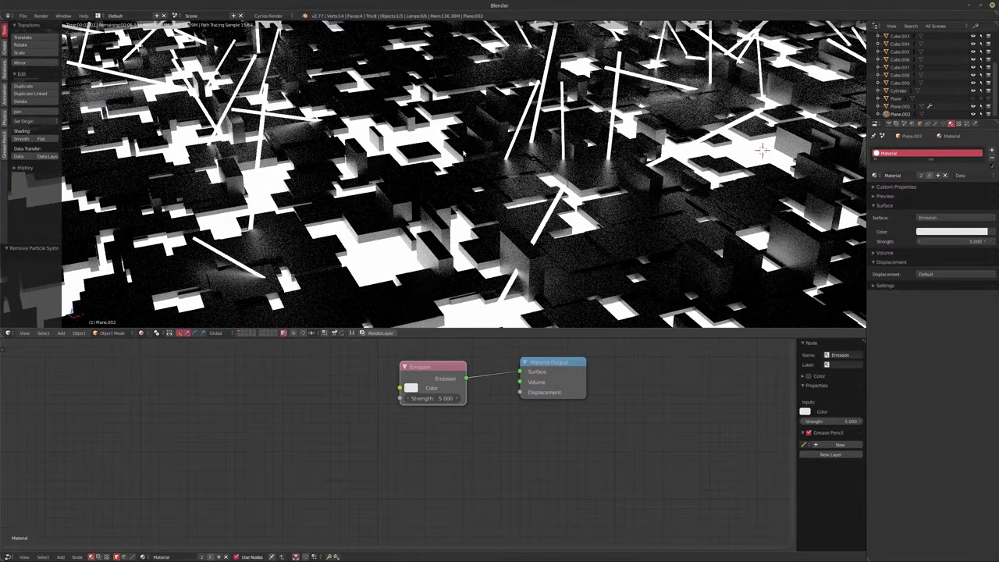
Lower Plane.002 along the Z axis by about 9.6 mm
key(g)
key(z)
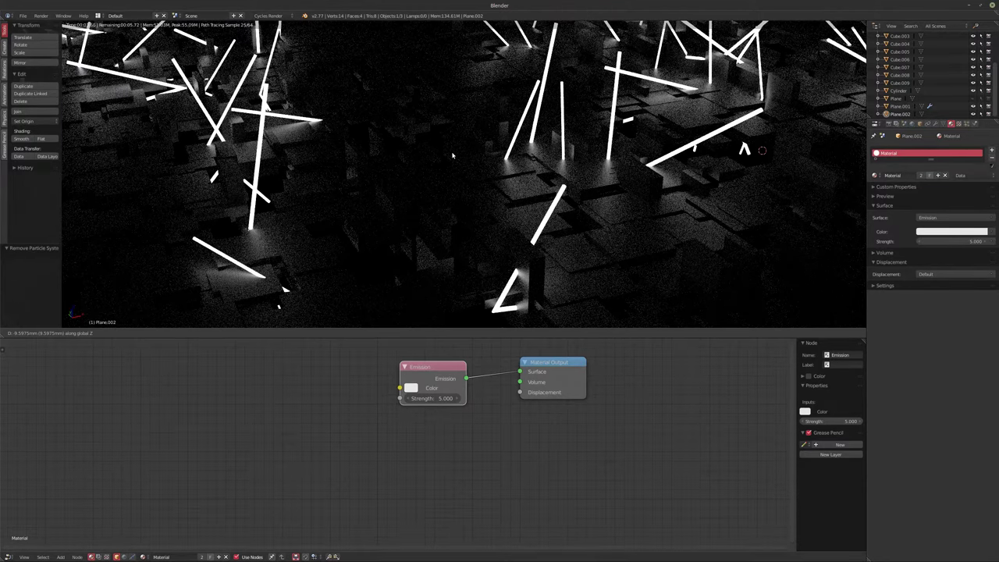
click(451, 156)
Select Plane.001 and examine its greebled surface and outer edge in solid and rendered shading
click(899, 106)
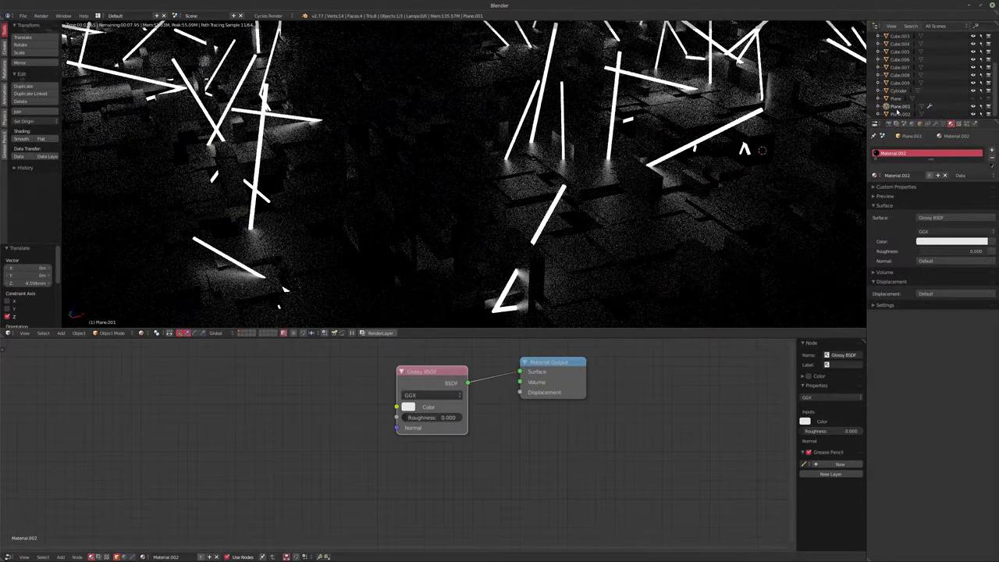
click(967, 125)
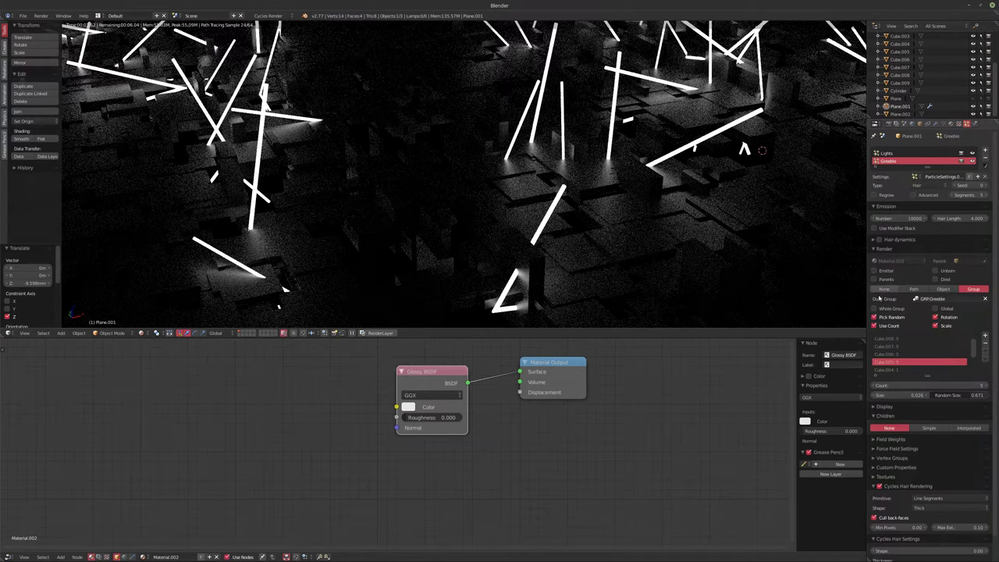
mouse_move(503, 224)
shift+middle_down()
mouse_move(508, 209)
mouse_move(444, 197)
shift+middle_up()
key(shift+z)
scroll(514, 213, down, 5)
scroll(445, 197, up, 6)
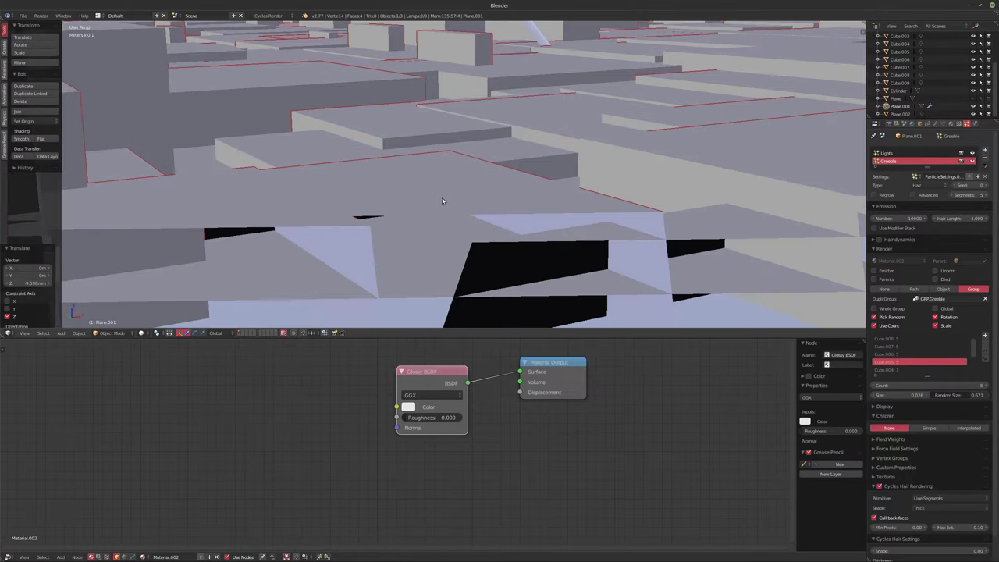
scroll(445, 198, down, 3)
scroll(505, 204, up, 1)
shift+middle_drag(503, 204, 509, 201)
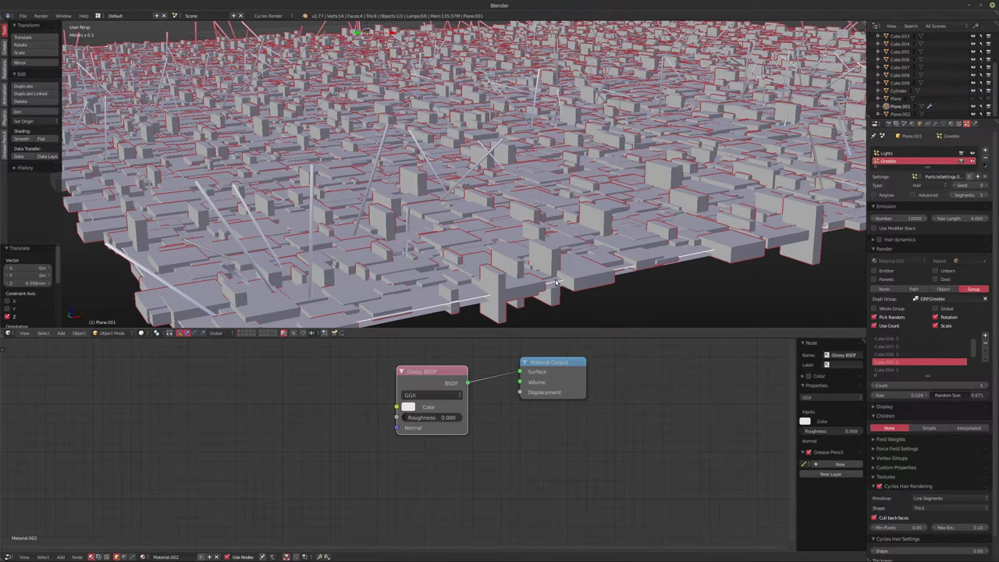
key(shift+z)
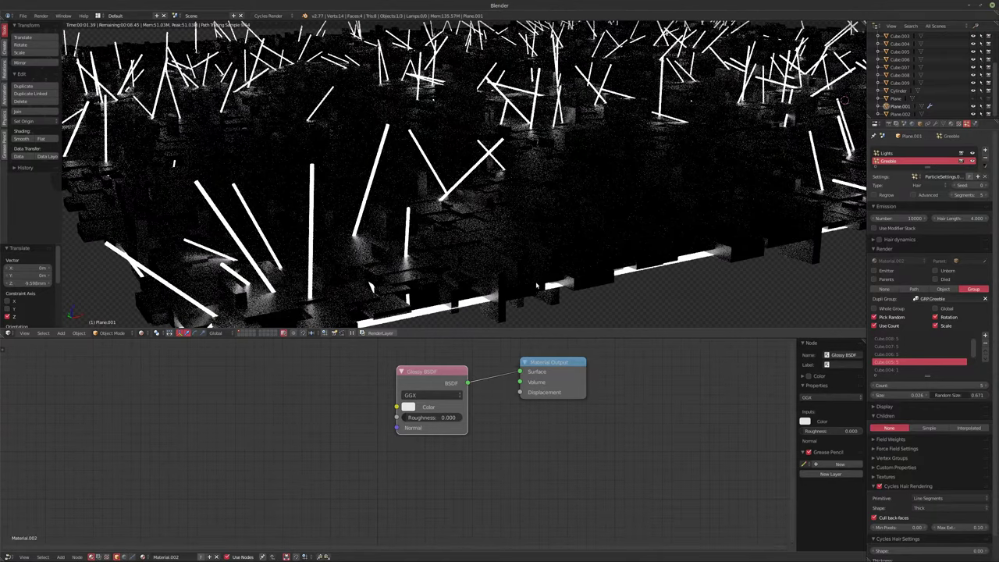
shift+middle_drag(444, 295, 506, 305)
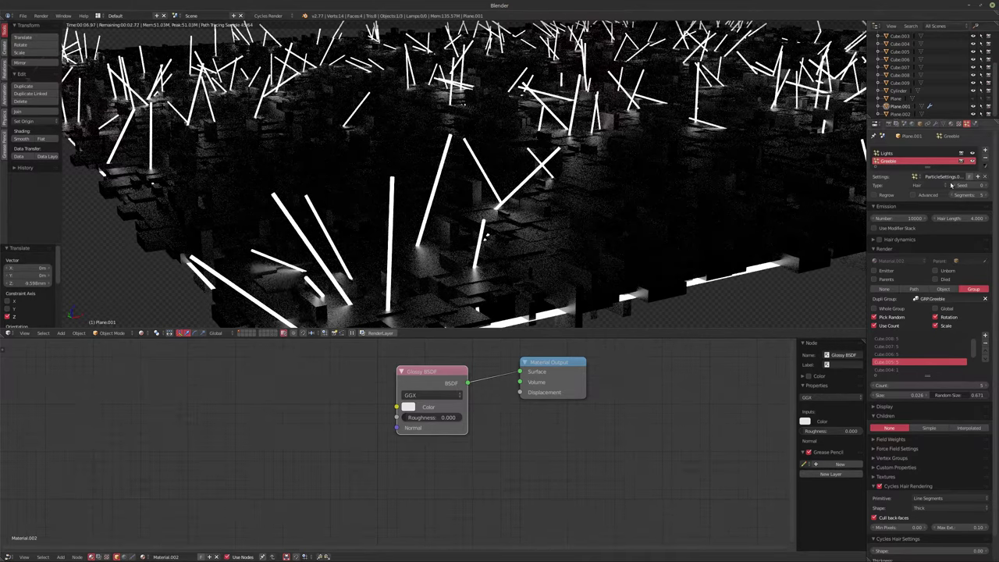
Remove the glossy material slot from Plane.001
click(951, 124)
click(991, 157)
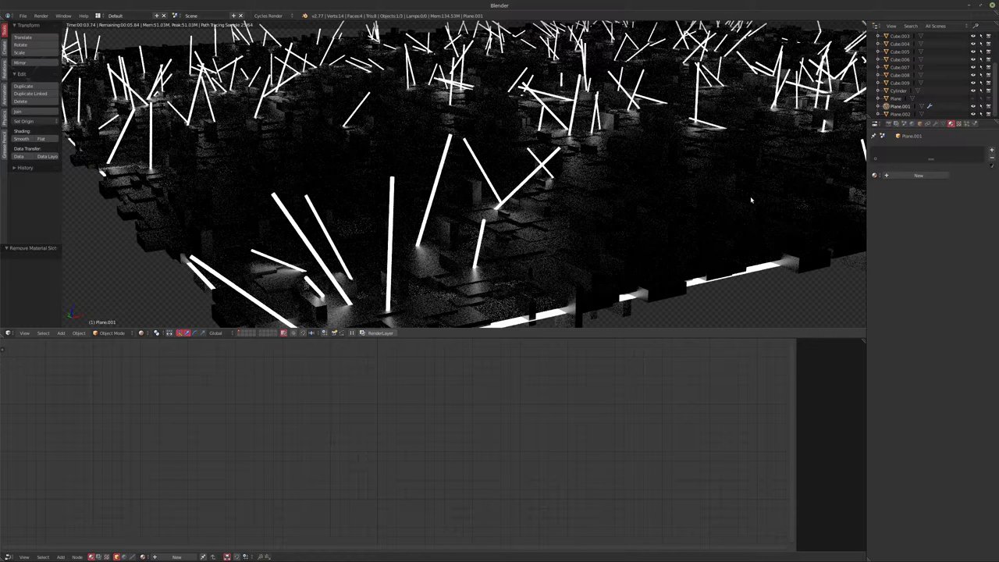
middle_drag(561, 191, 565, 208)
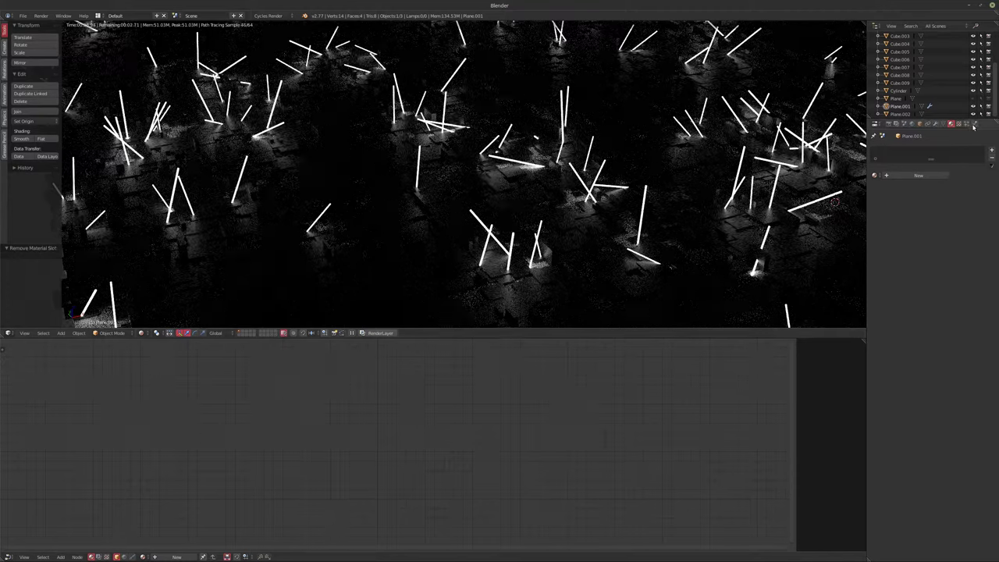
Set the emission number of Plane.001's Greeble particle system to 7500
click(966, 125)
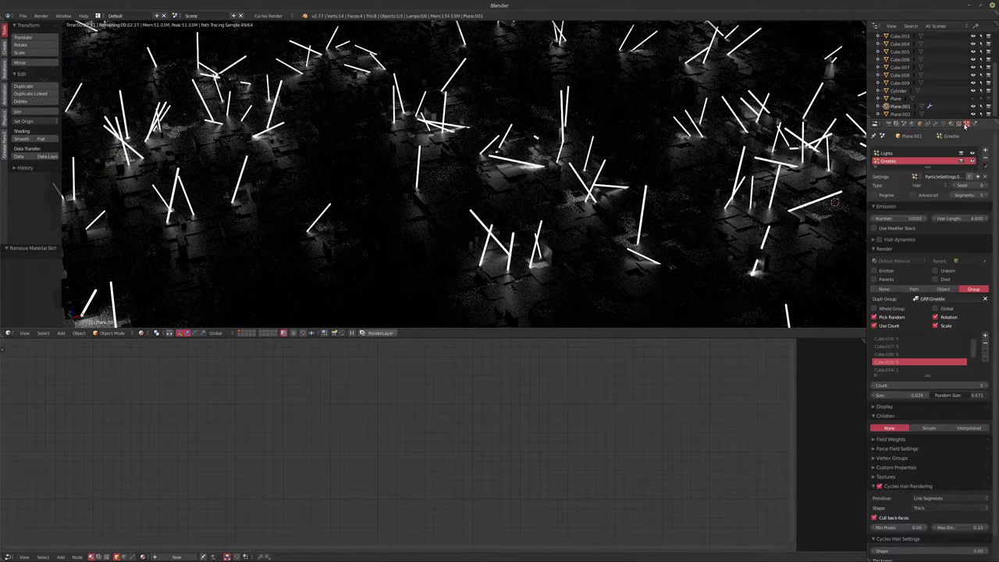
click(889, 217)
text(7500)
key(Return)
shift+middle_drag(434, 278, 412, 117)
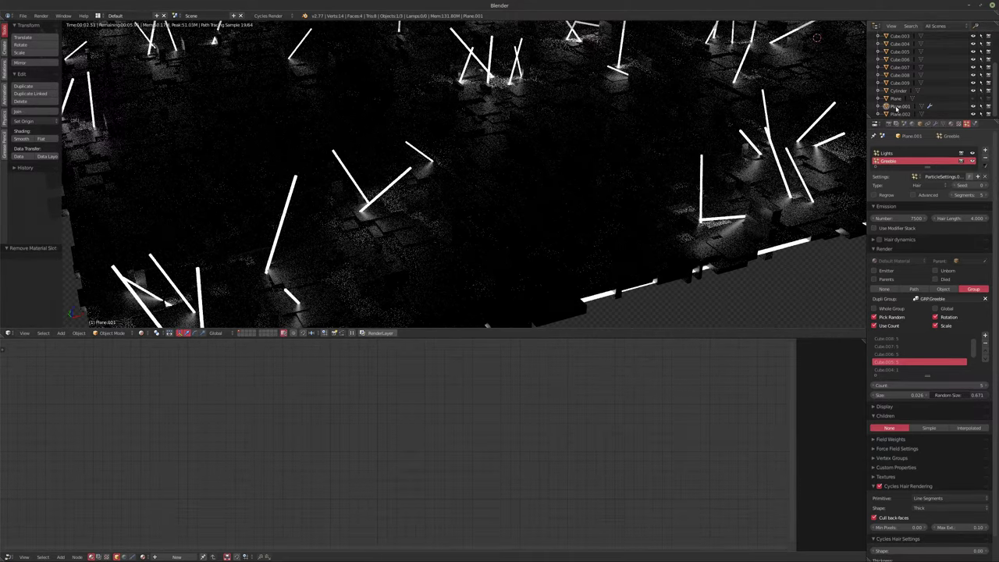
Turn off Emitter rendering for the Lights particle system on Plane.001
click(899, 114)
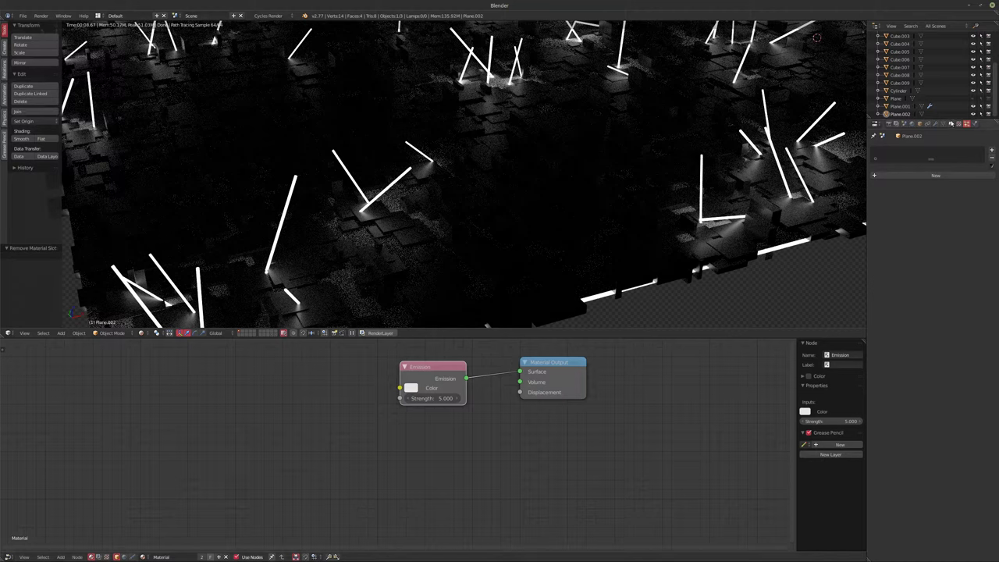
click(892, 108)
click(895, 153)
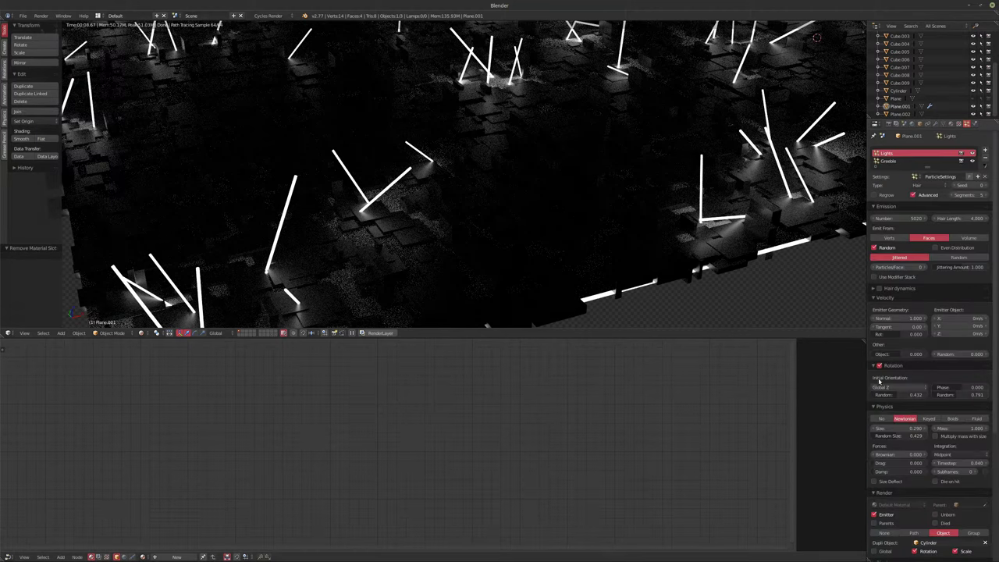
click(875, 514)
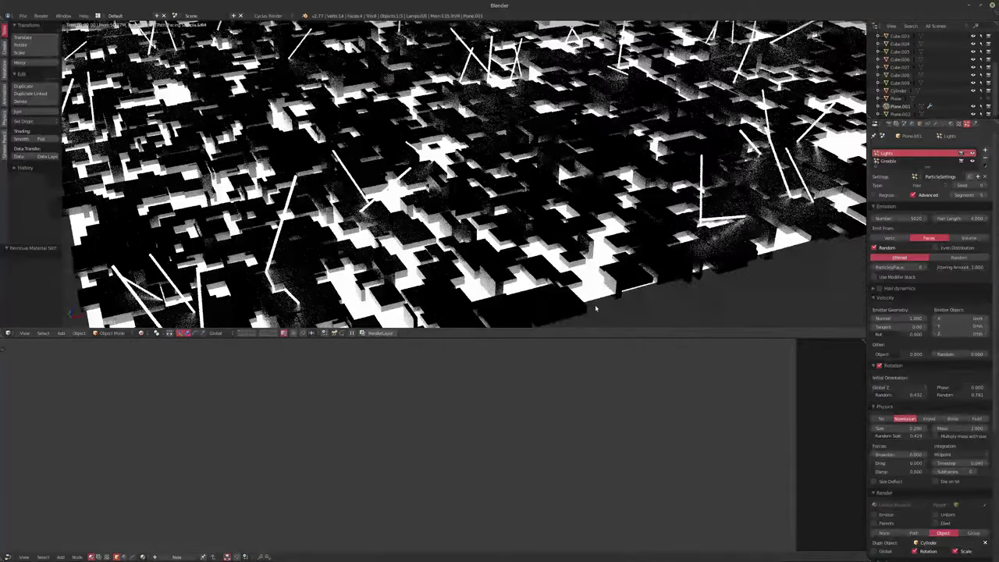
Set the Greeble particle system's emission number to 10000 and inspect the whole plane and its glowing gaps
click(890, 161)
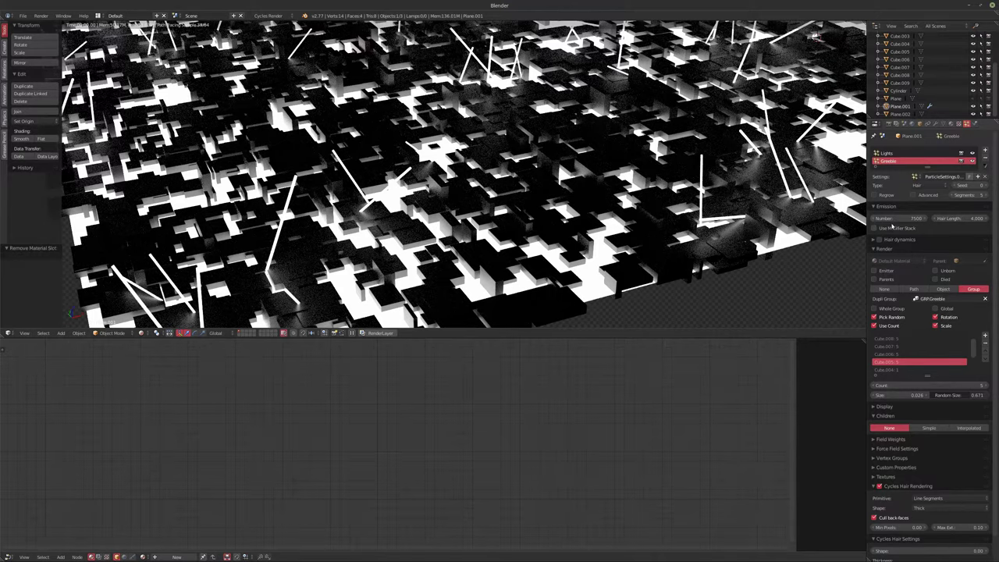
click(894, 219)
text(100)
key(Return)
shift+middle_drag(557, 79, 454, 146)
scroll(472, 145, up, 4)
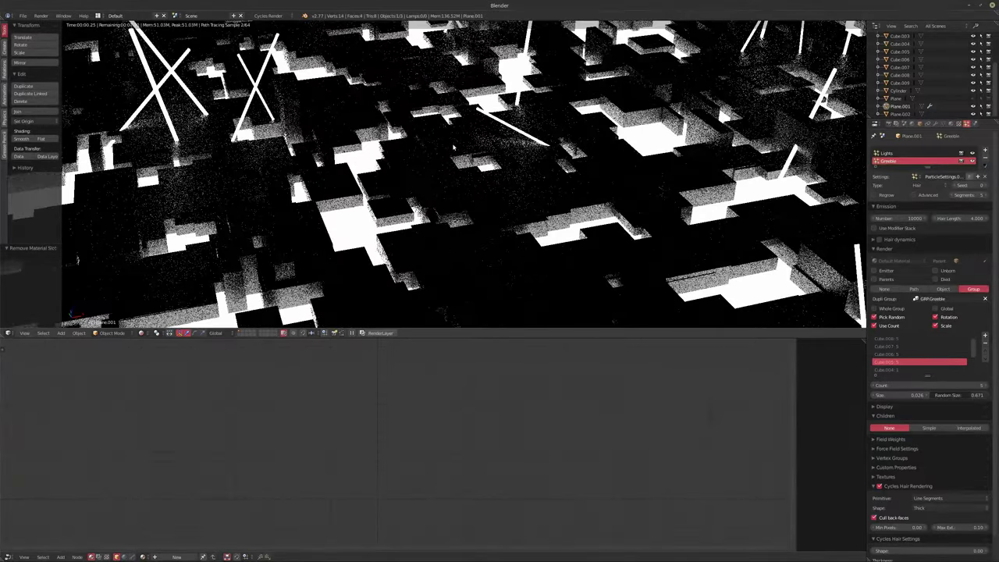
key(KP_Decimal)
shift+middle_drag(383, 82, 381, 102)
scroll(381, 102, up, 5)
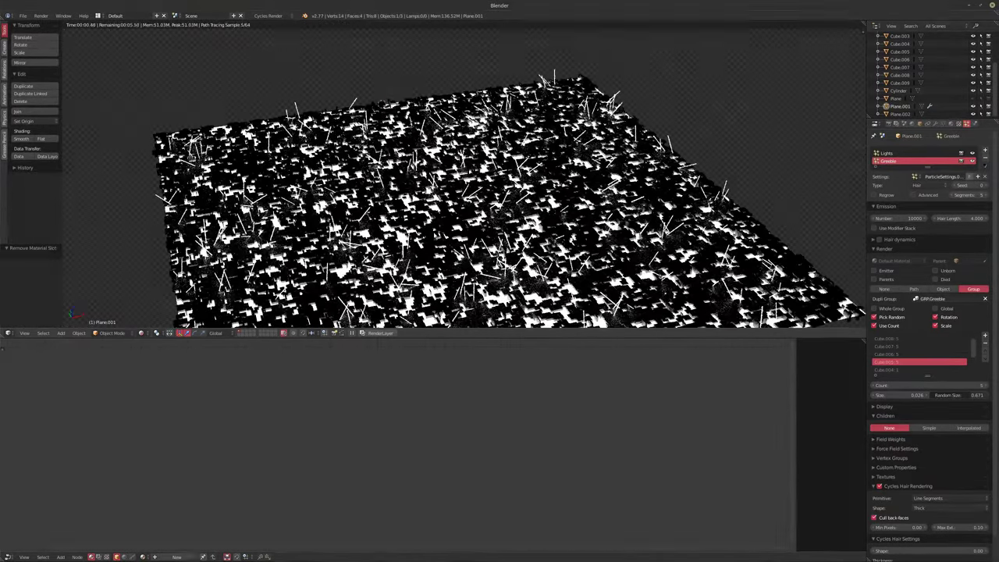
scroll(468, 172, up, 6)
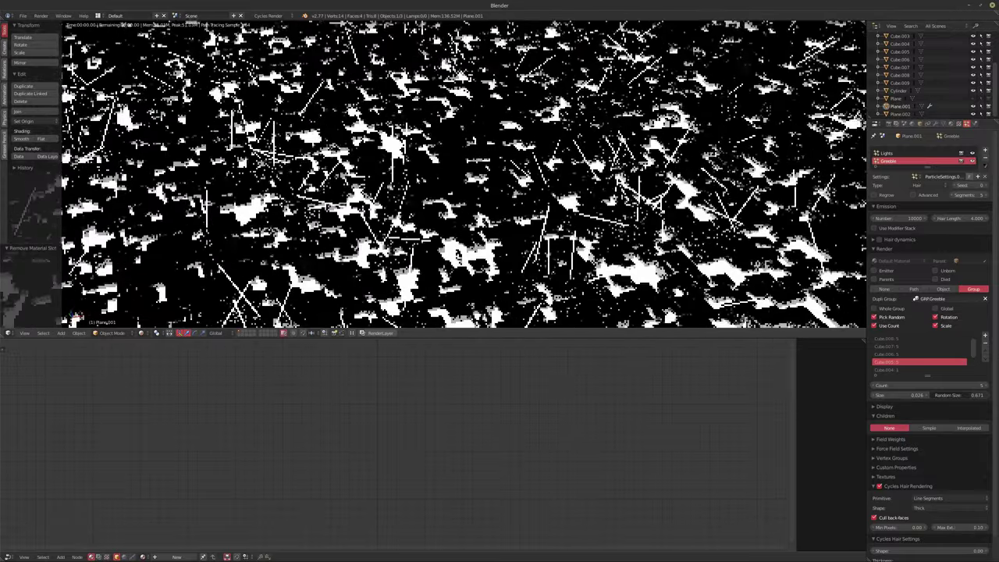
scroll(428, 196, up, 4)
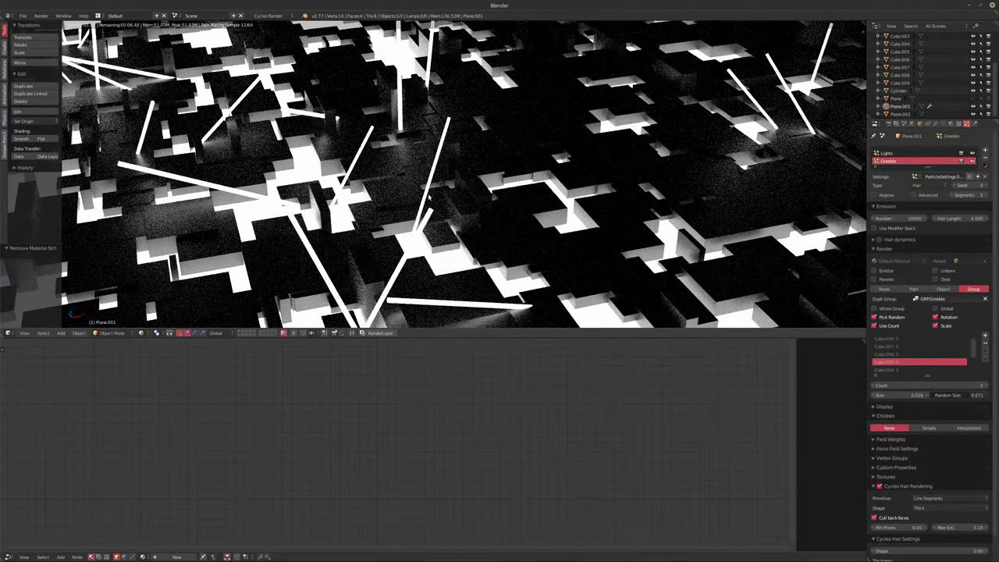
Set the Greeble emission number to 15000 and lower the emissive Plane.002 slightly along the Z axis
click(892, 220)
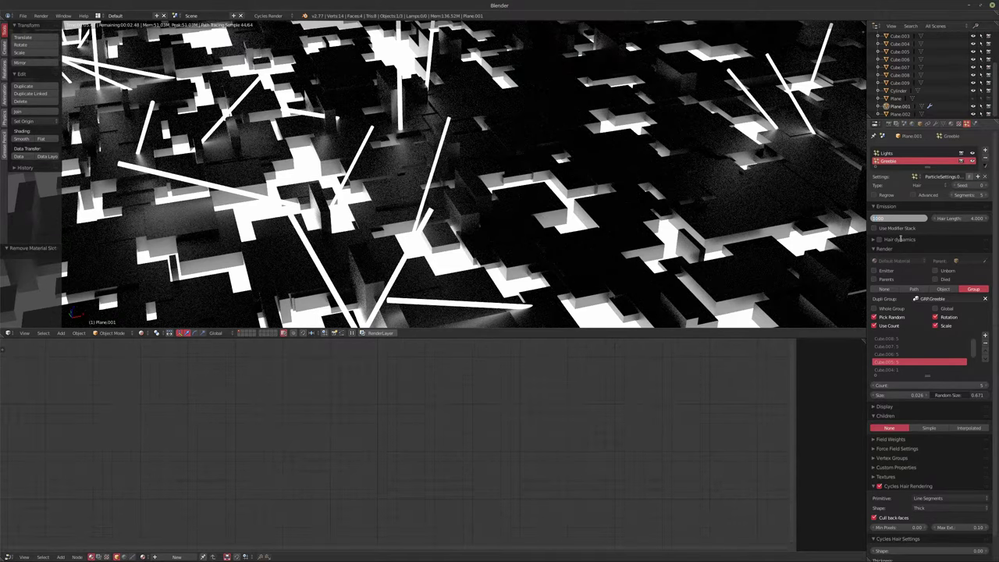
key(Return)
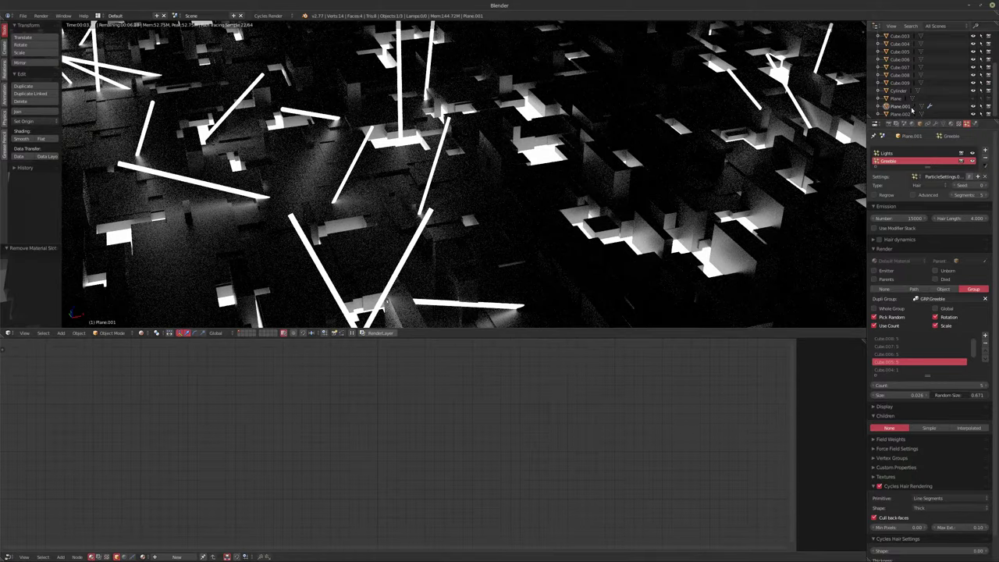
click(899, 114)
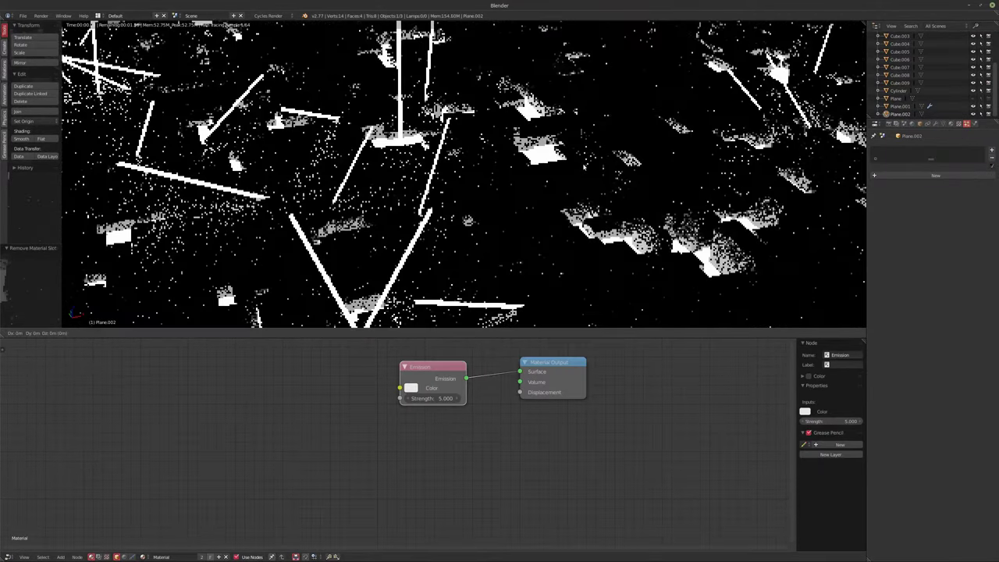
click(565, 189)
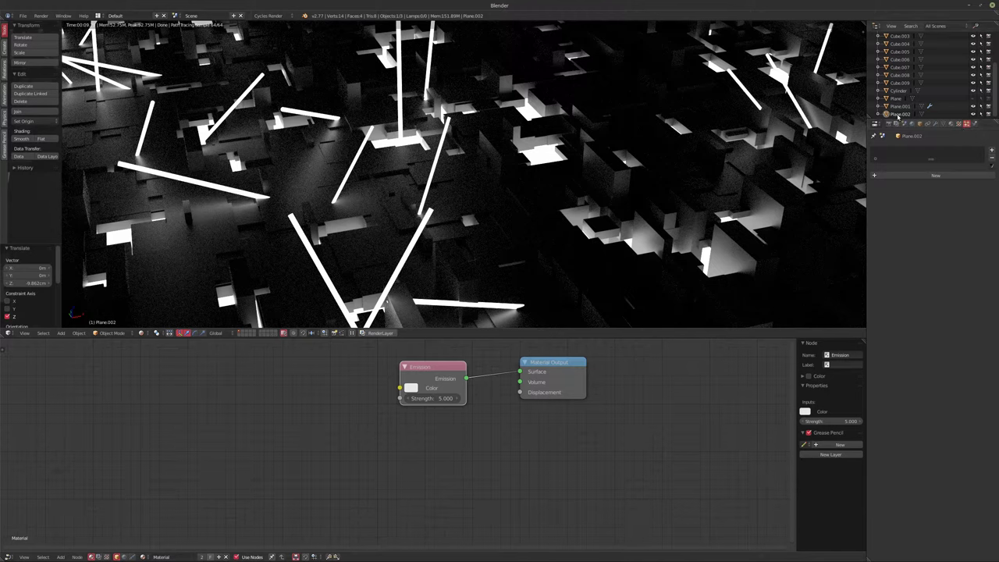
Set the Greeble particles on Plane.001 to a random size of 1.000 and a size of 0.015
click(900, 106)
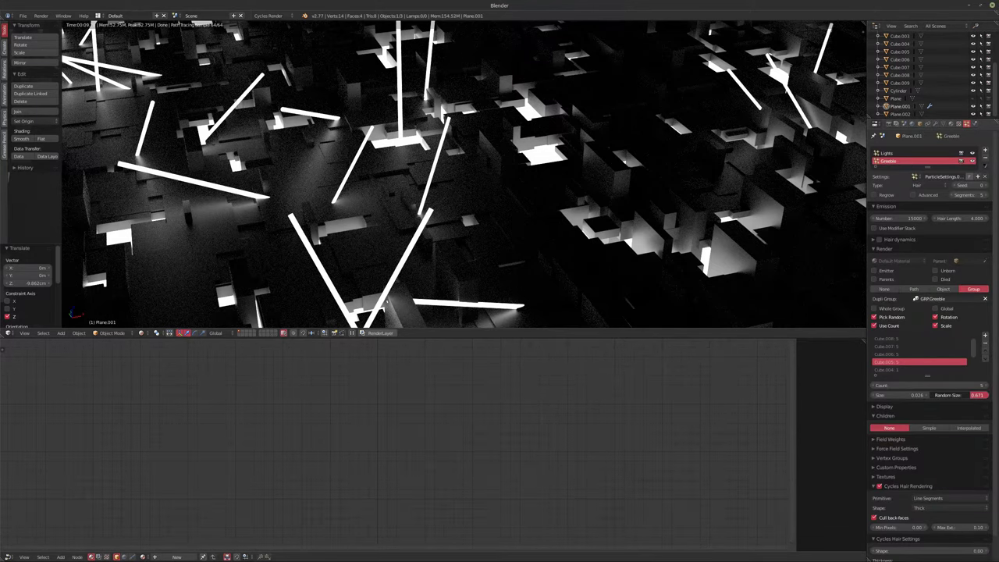
drag(975, 395, 985, 395)
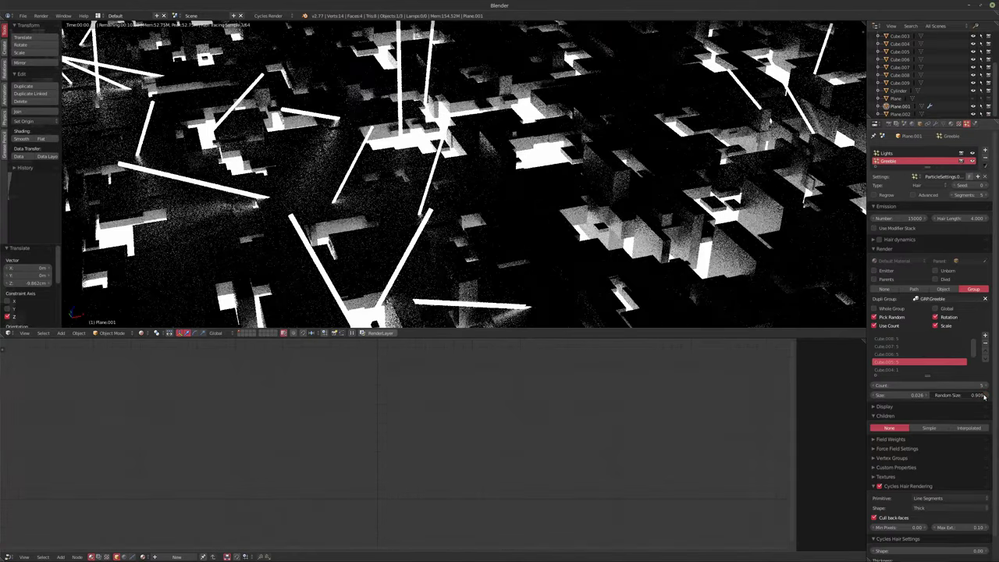
drag(984, 395, 989, 395)
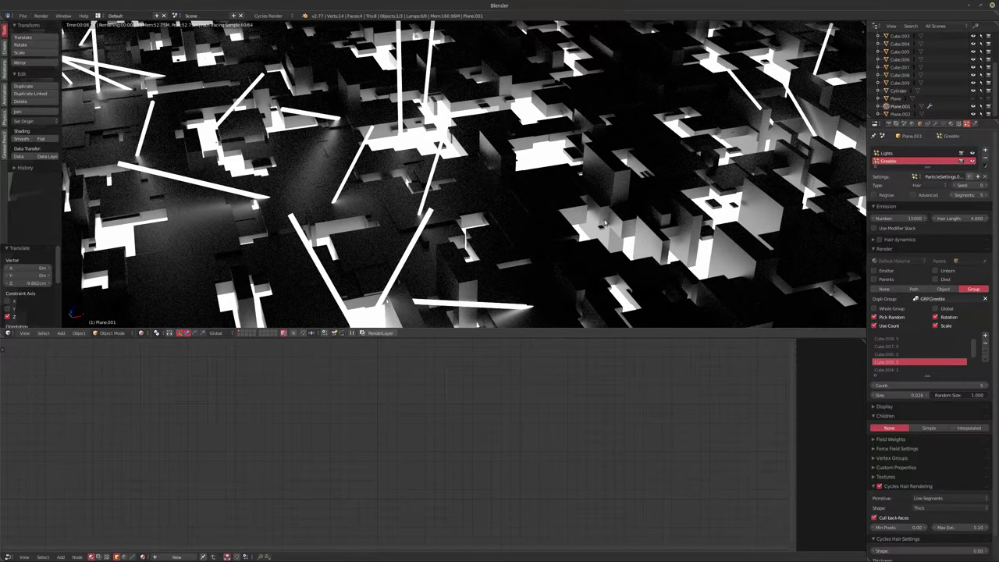
drag(891, 397, 883, 397)
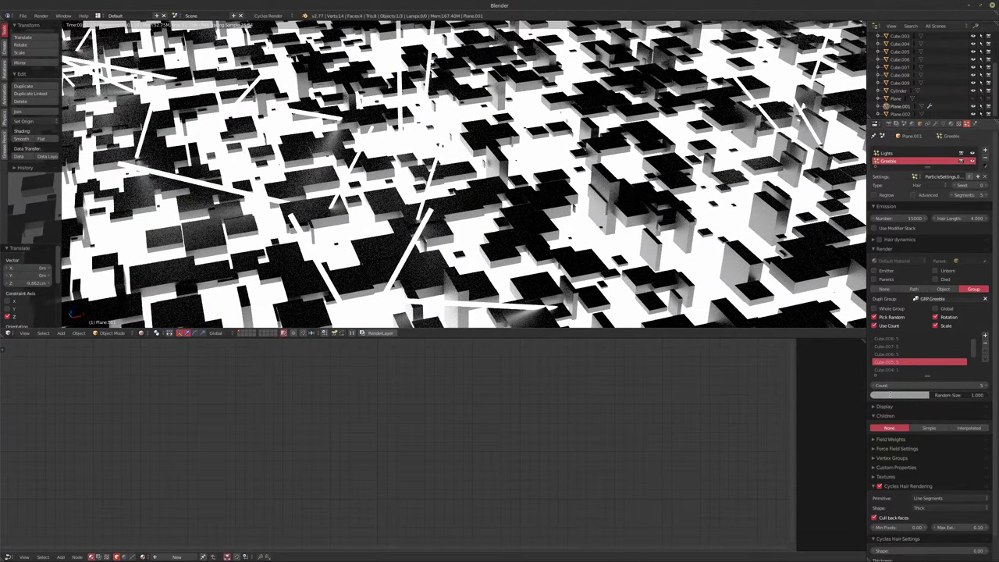
key(Return)
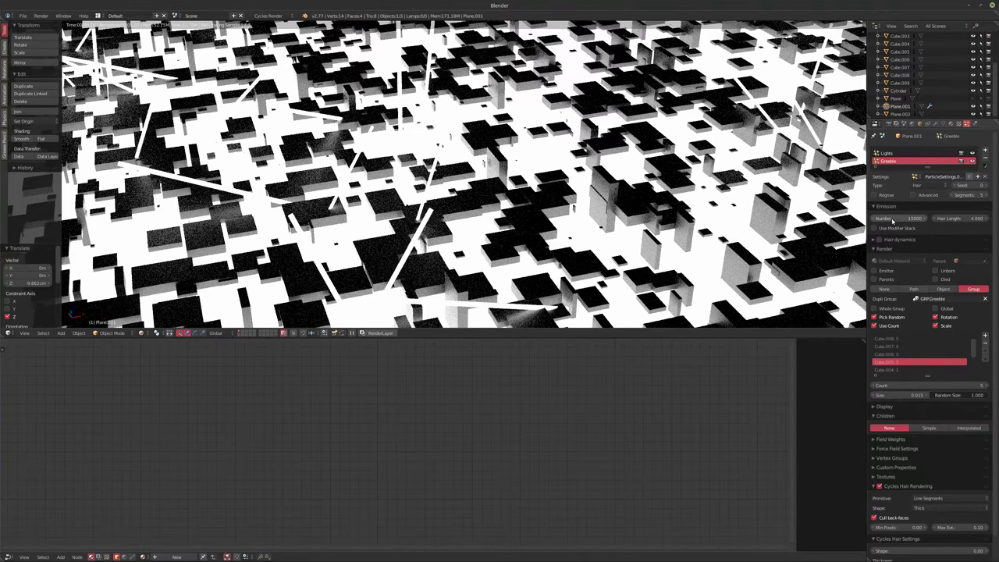
Raise the Greeble particle system's emission number to 50000
click(892, 219)
drag(876, 219, 868, 221)
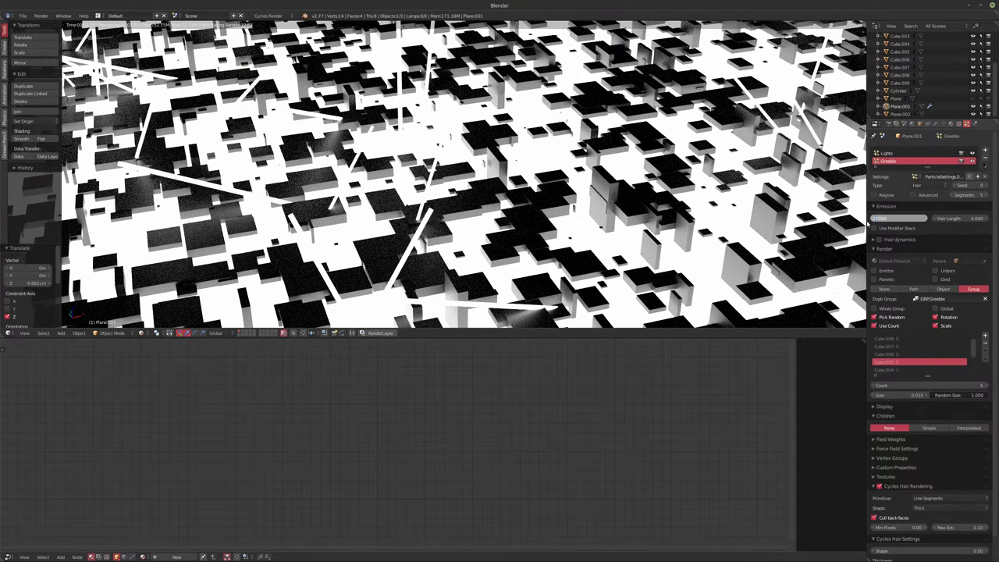
key(Return)
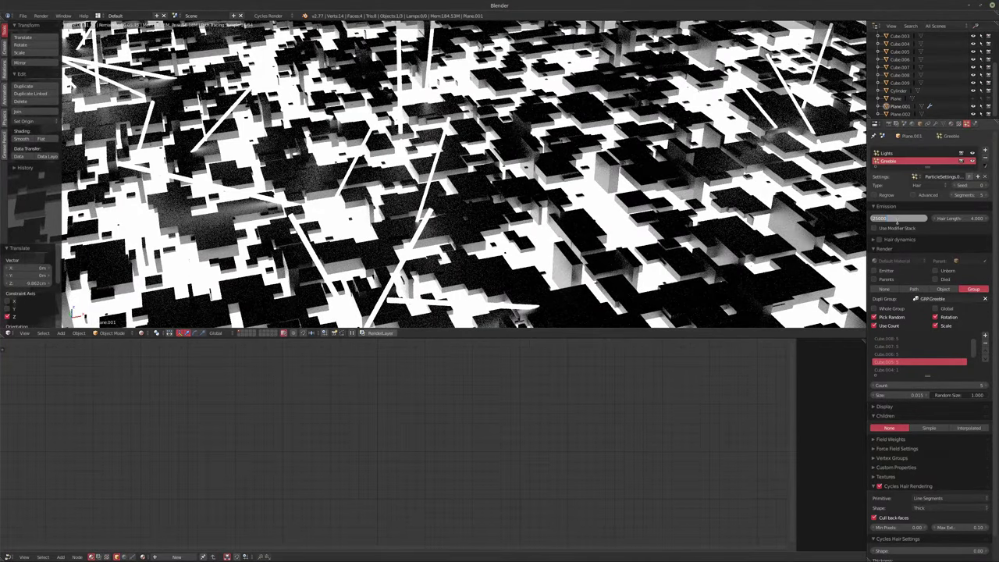
text(500)
key(Return)
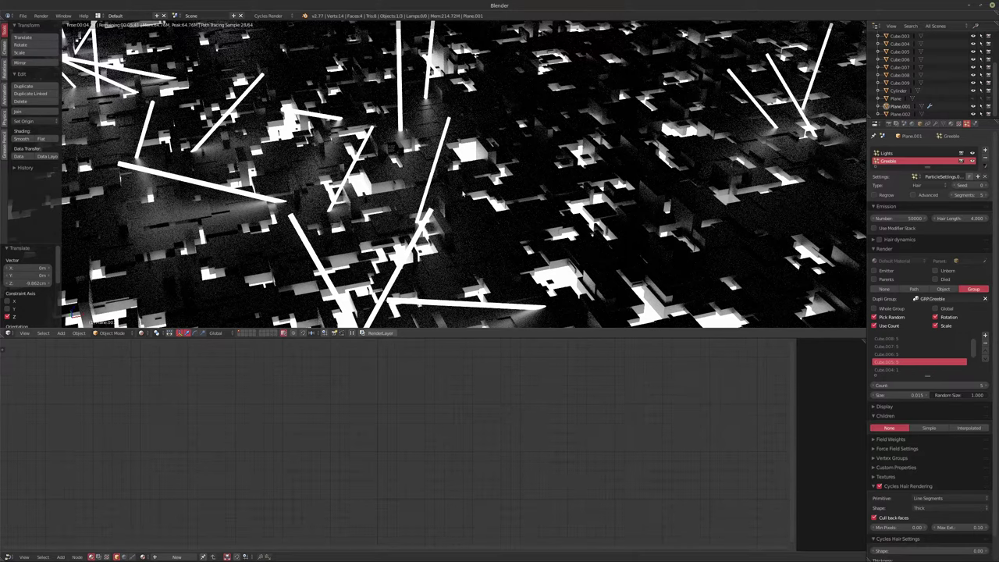
scroll(945, 458, down, 1)
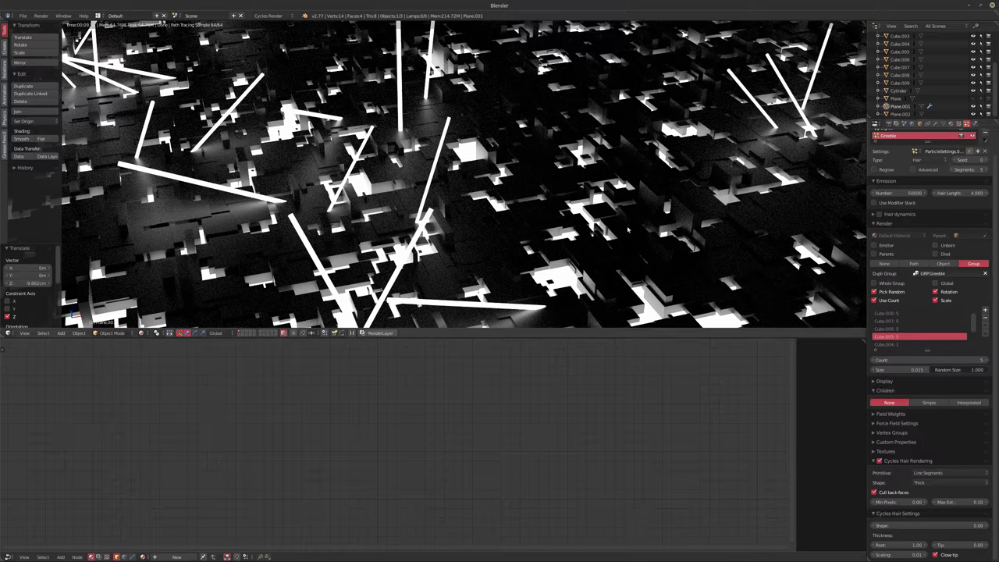
Examine the slab coverage and gaps of the greebled ground up close and as a whole in solid shading
key(shift+z)
scroll(515, 215, down, 10)
mouse_move(509, 233)
middle_down()
mouse_move(518, 238)
mouse_move(508, 224)
middle_up()
scroll(508, 224, up, 10)
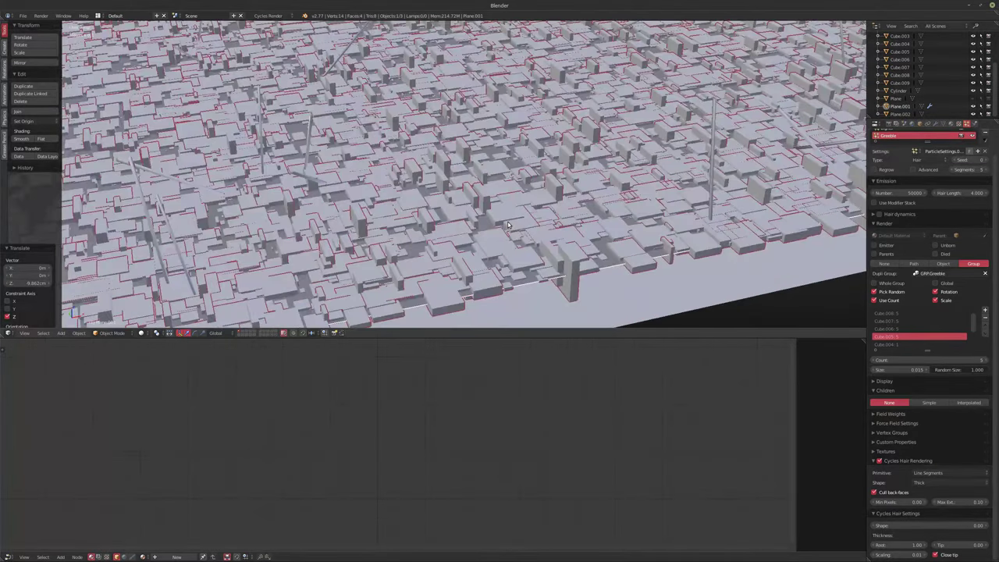
scroll(467, 219, up, 6)
scroll(385, 205, down, 2)
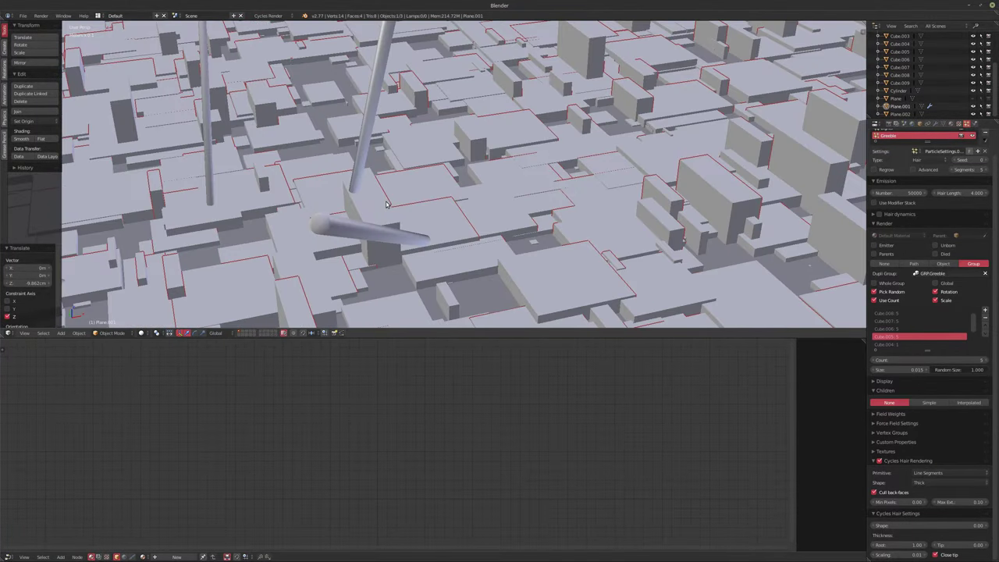
scroll(385, 205, down, 4)
scroll(428, 195, down, 8)
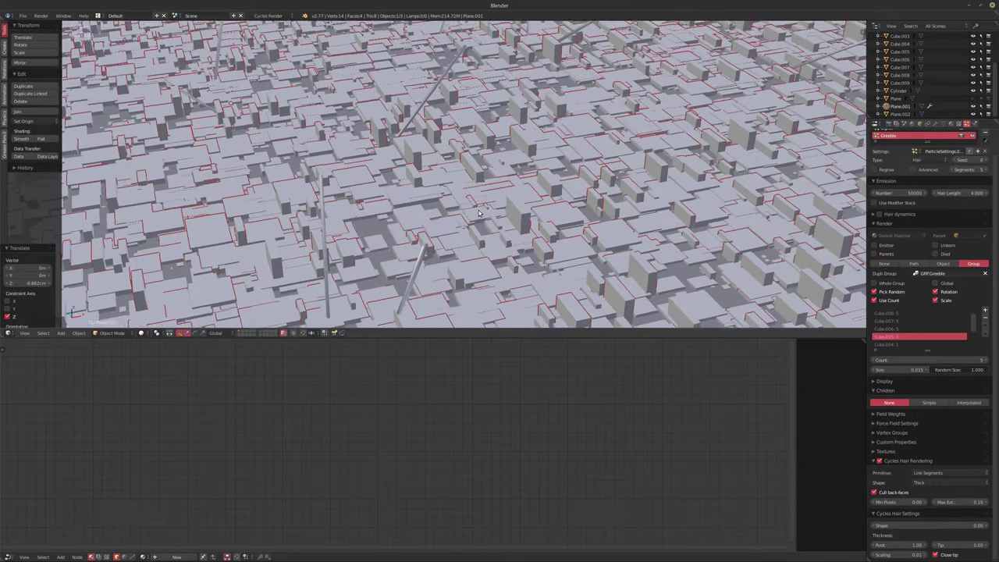
shift+middle_drag(453, 175, 455, 201)
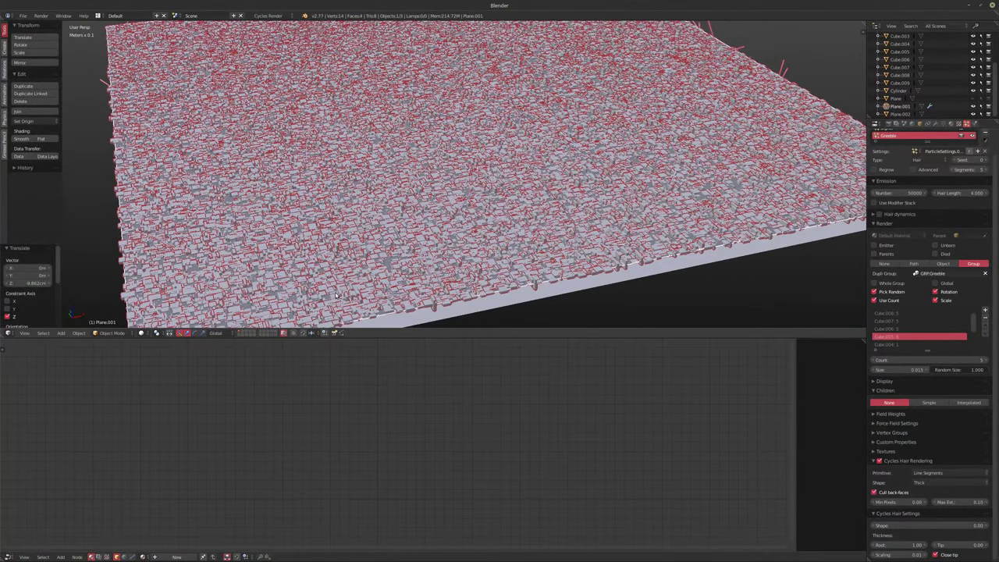
Show the layer with the greeble source slabs and move Cube.001's mesh along the Z axis in Edit Mode
click(273, 335)
middle_drag(419, 169, 497, 160)
scroll(497, 161, down, 4)
shift+middle_drag(473, 88, 449, 166)
scroll(449, 166, up, 3)
middle_drag(492, 191, 410, 153)
scroll(415, 169, up, 4)
right_click(476, 189)
key(Tab)
key(g)
key(z)
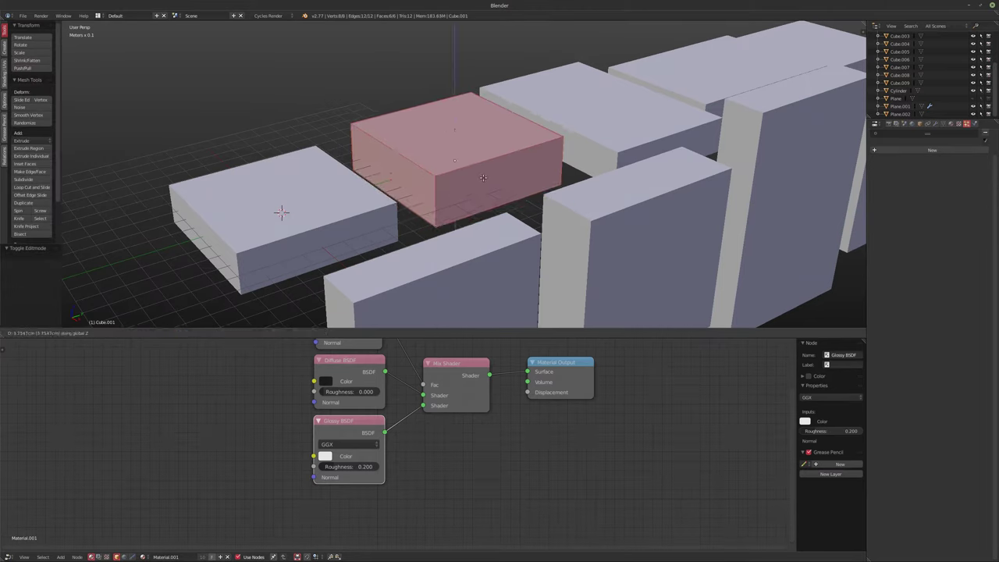
click(483, 178)
Scale Cube.001's mesh up along the Z axis to make the slab taller, and return to Object Mode
key(s)
key(z)
click(517, 177)
shift+middle_drag(515, 177, 388, 257)
key(Tab)
Scale Cube.002's mesh in Edit Mode to make the slab thicker, and return to Object Mode
right_click(521, 185)
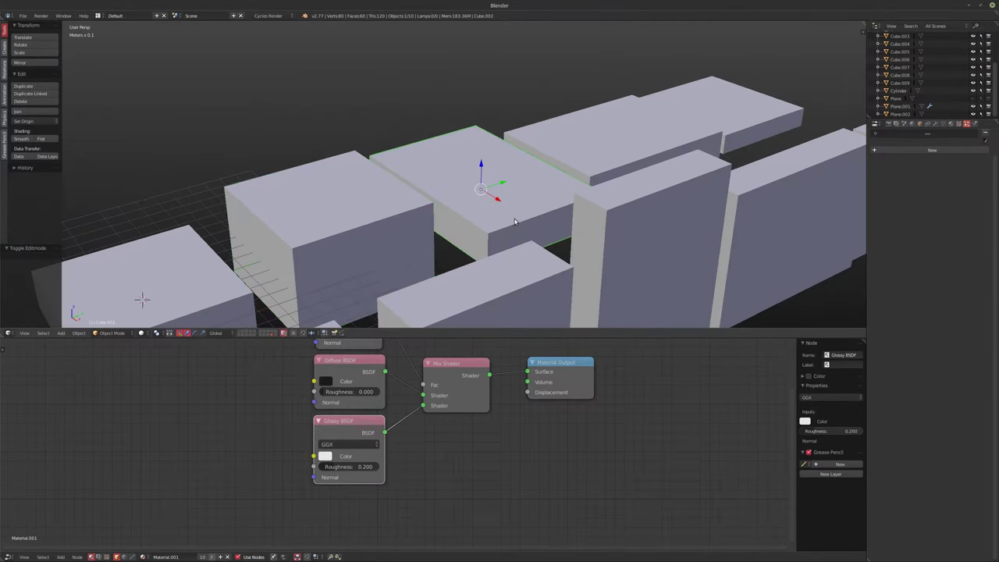
key(Tab)
key(s)
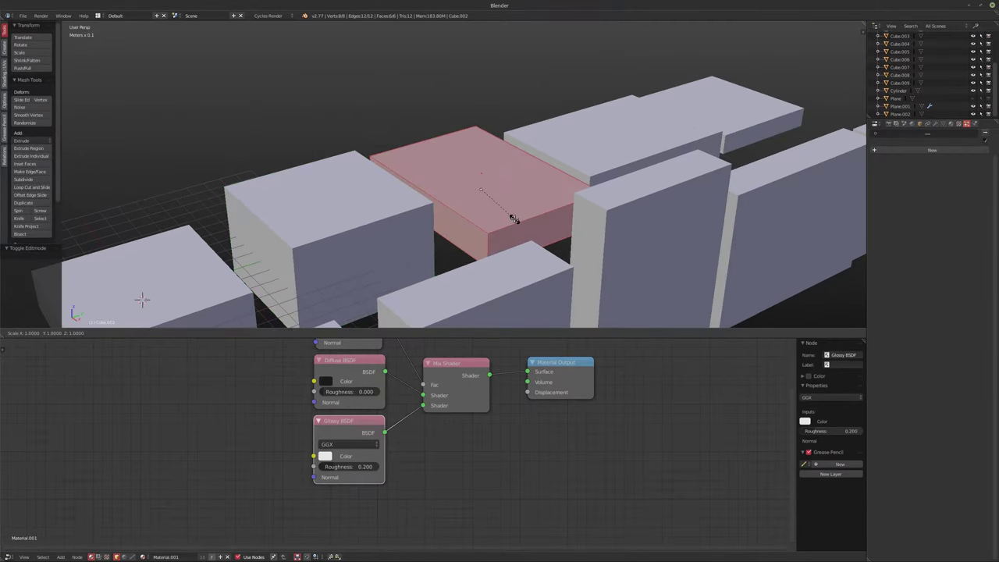
click(535, 223)
middle_drag(536, 223, 614, 201)
key(Tab)
Scale Cube.003's mesh up along the Z axis in Edit Mode to thicken the slab
right_click(615, 201)
middle_drag(683, 229, 636, 219)
key(Tab)
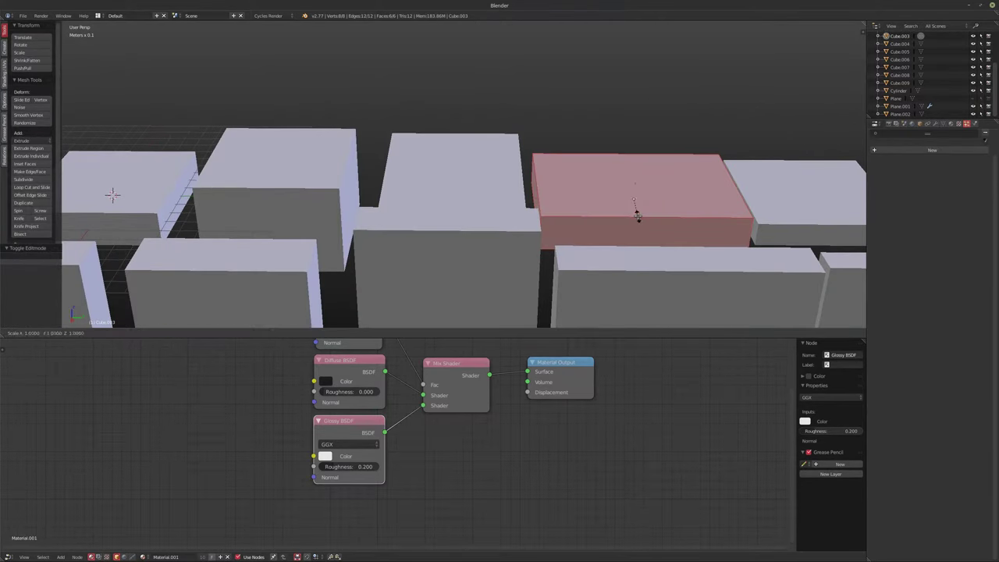
key(s)
key(z)
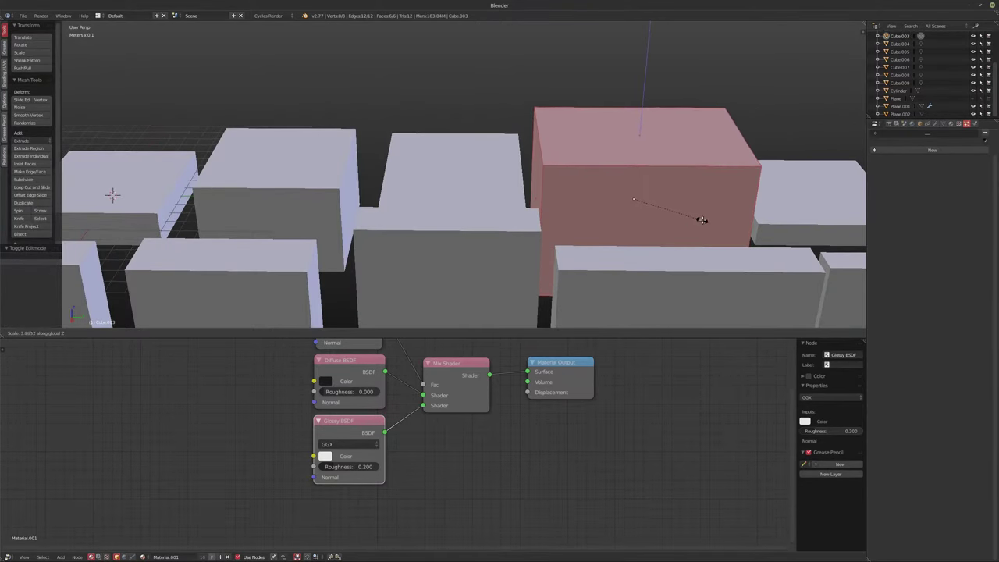
click(649, 223)
middle_drag(649, 223, 614, 199)
Scale Cube.003's mesh along Z by 1.458, fine-tune its height with another slight Z scale, and leave Edit Mode
key(s)
key(z)
click(614, 211)
middle_drag(551, 214, 580, 228)
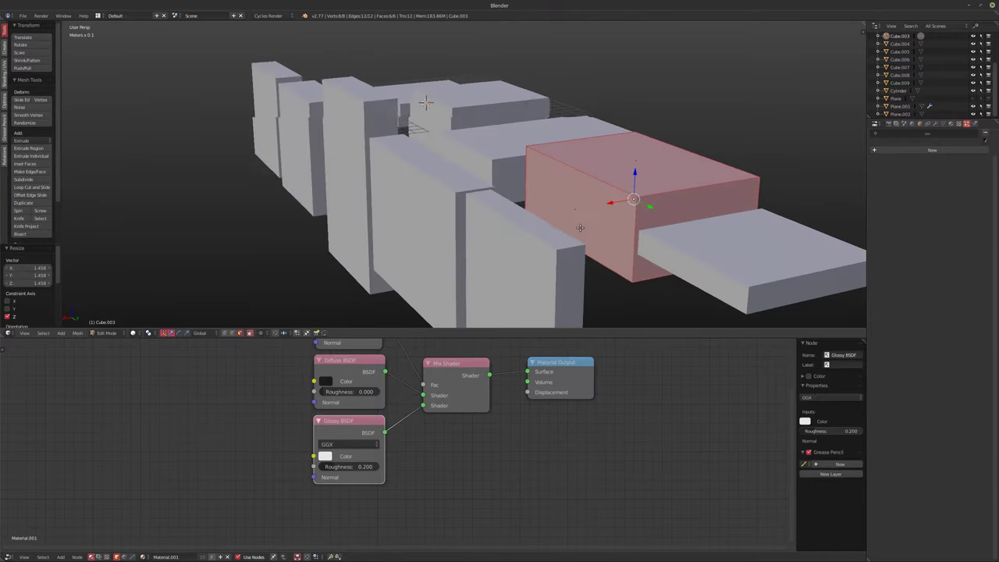
scroll(580, 228, up, 1)
key(s)
key(z)
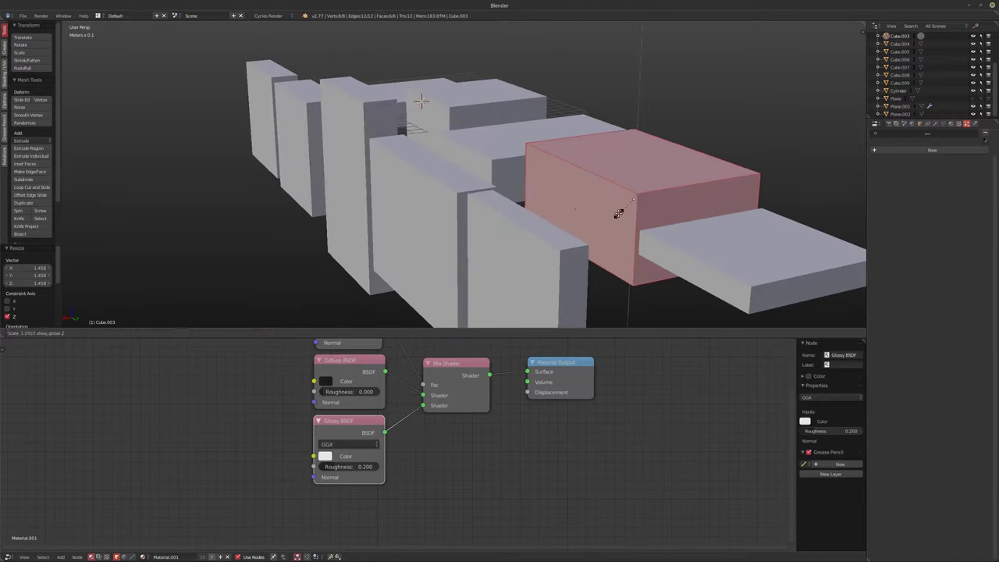
click(624, 214)
key(Tab)
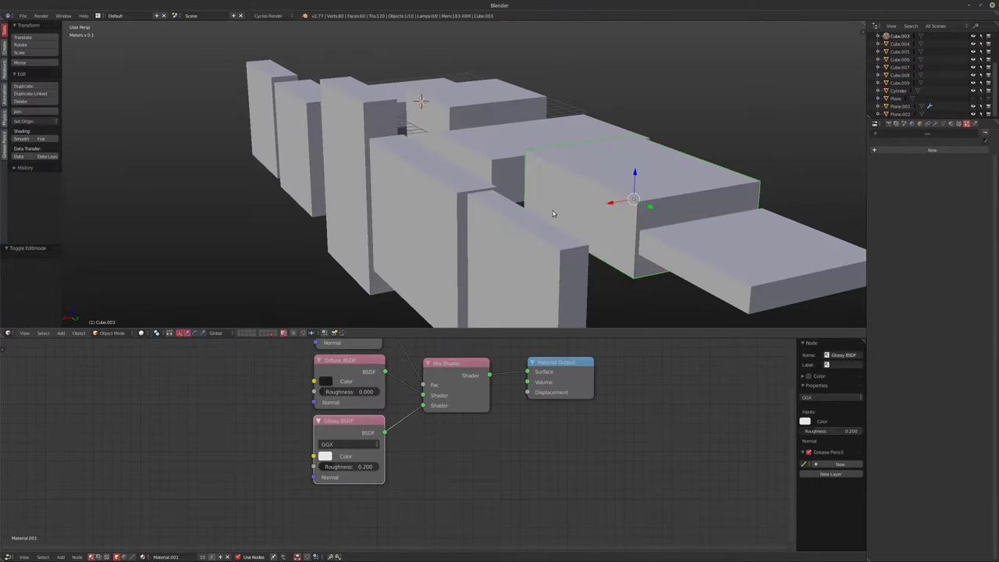
Show the layer with the greebled ground again and frame the slabs and rods near its edge
scroll(500, 207, down, 1)
middle_drag(456, 205, 515, 197)
shift+middle_drag(495, 196, 562, 197)
scroll(466, 171, down, 2)
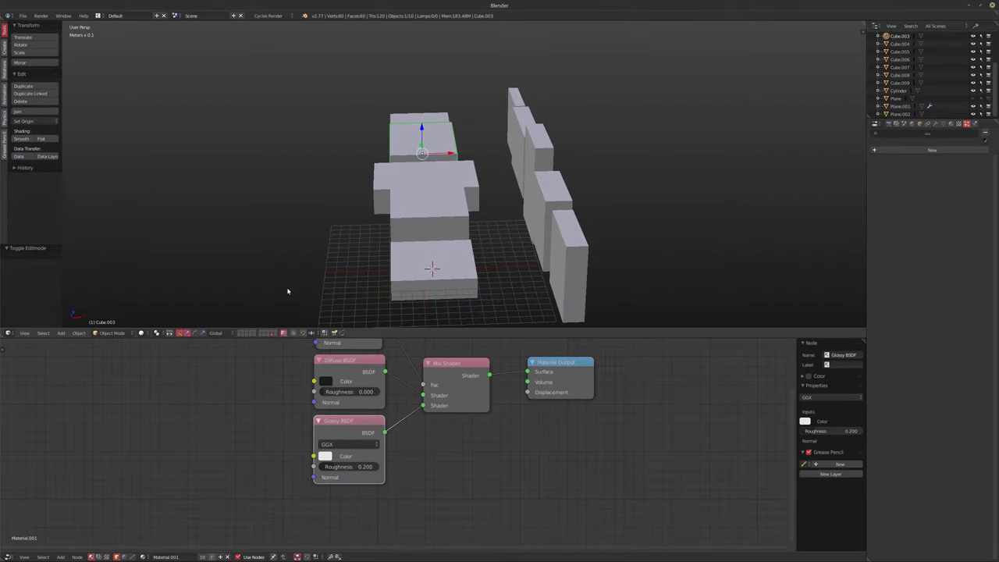
click(245, 334)
scroll(437, 169, up, 5)
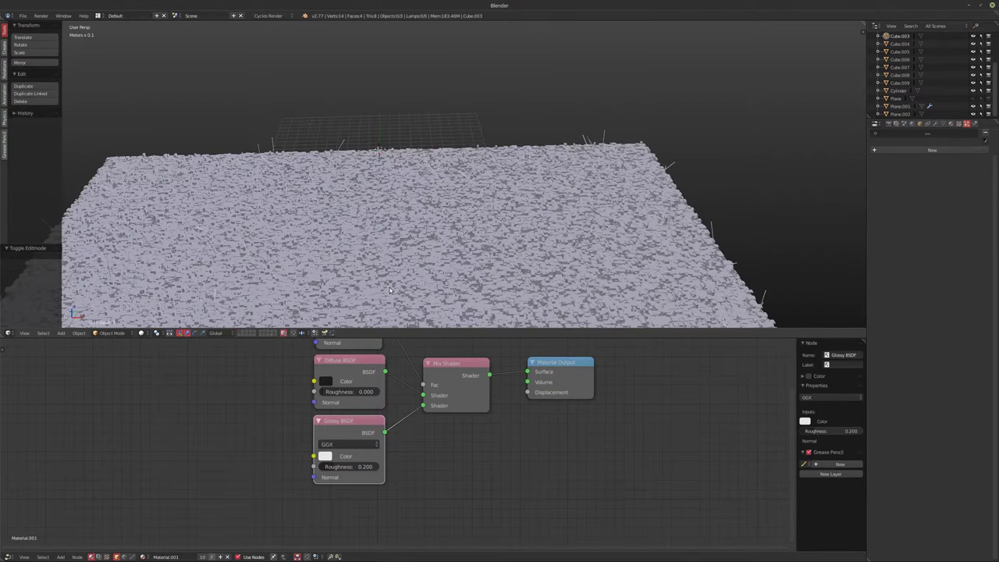
middle_drag(413, 188, 390, 214)
scroll(355, 270, up, 5)
shift+middle_drag(354, 270, 445, 327)
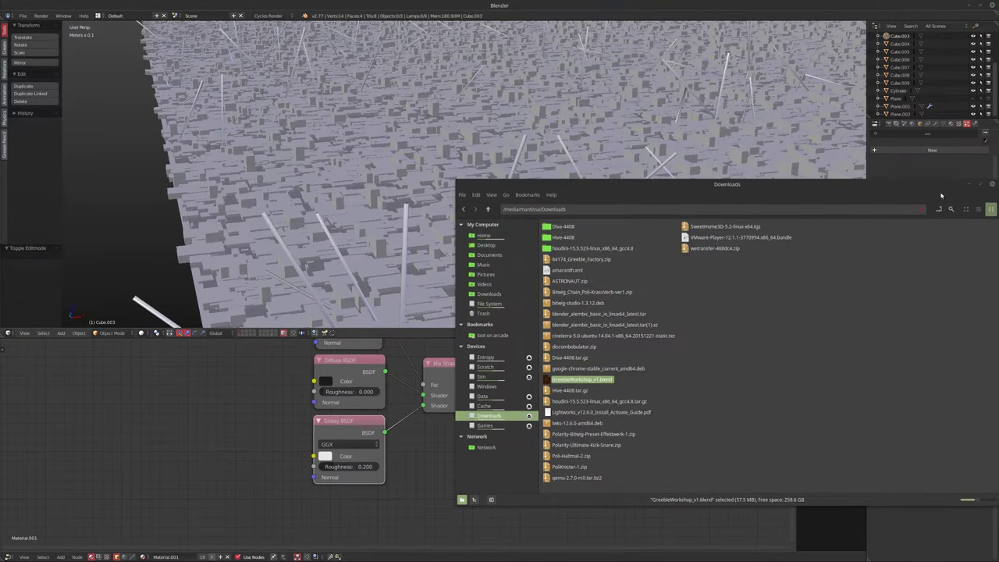
Minimize the file manager window and preview the greebled ground from a low angle in rendered shading
click(969, 185)
middle_drag(617, 195, 524, 185)
scroll(527, 154, up, 5)
scroll(537, 154, down, 5)
key(shift+z)
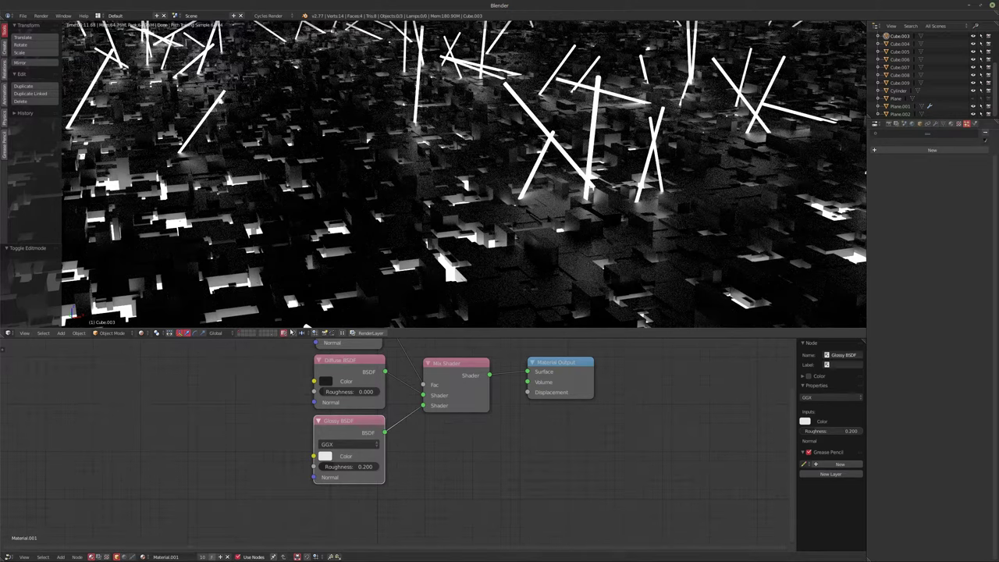
Select the emissive Plane.002 and make its shared emission material a single-user copy
click(952, 124)
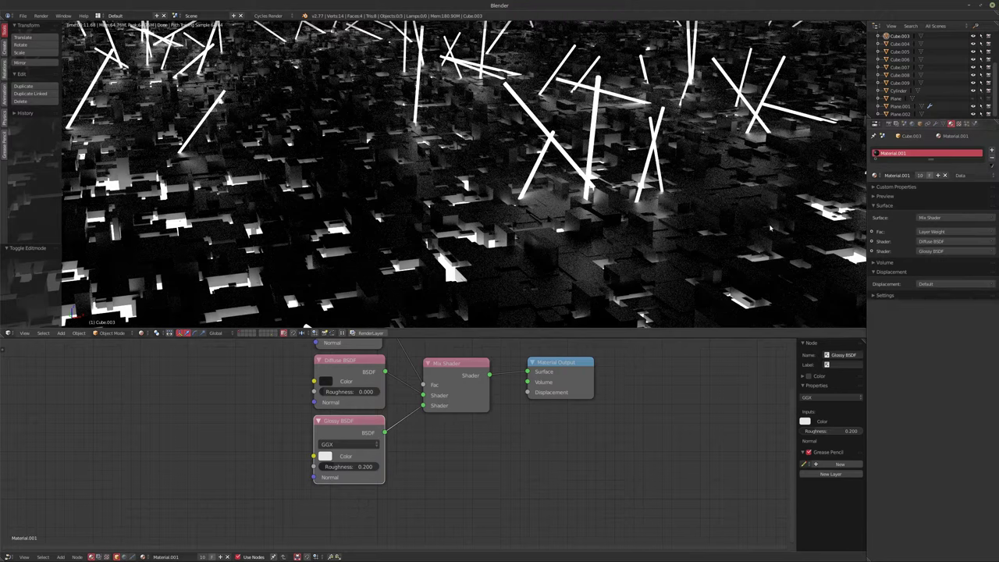
right_click(451, 275)
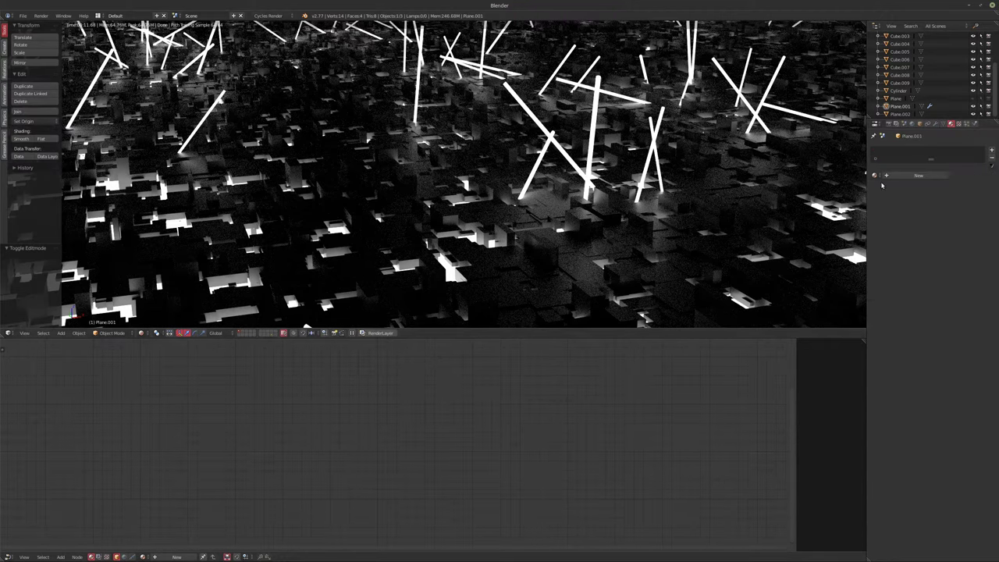
click(900, 114)
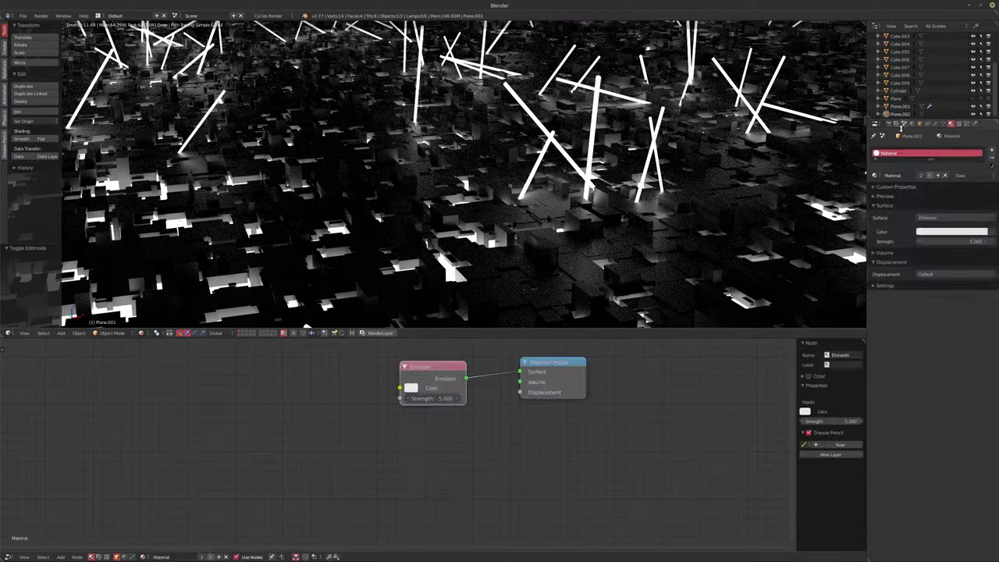
click(922, 176)
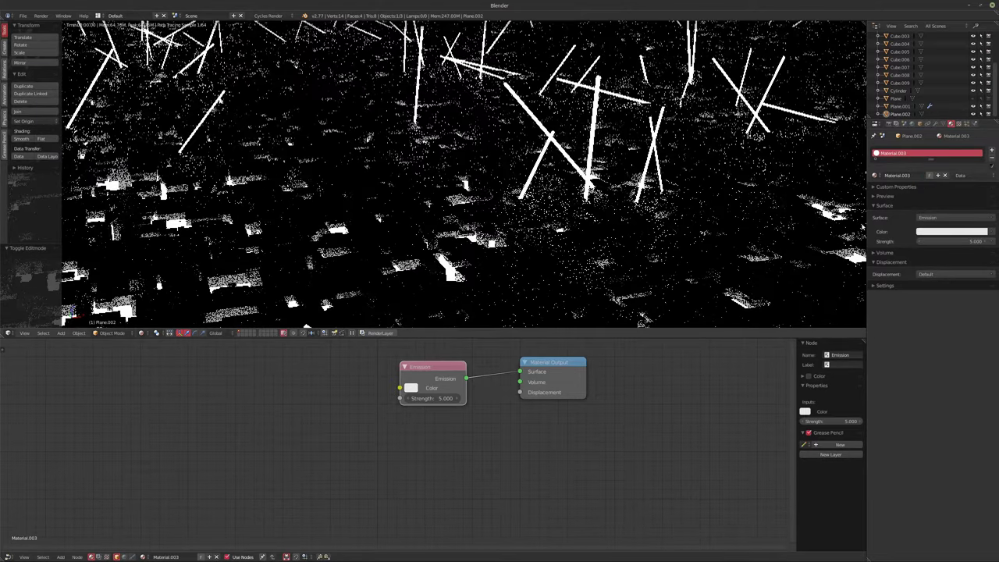
Try blue and yellow emission colors on Plane.002's material and settle on a saturated orange
click(947, 232)
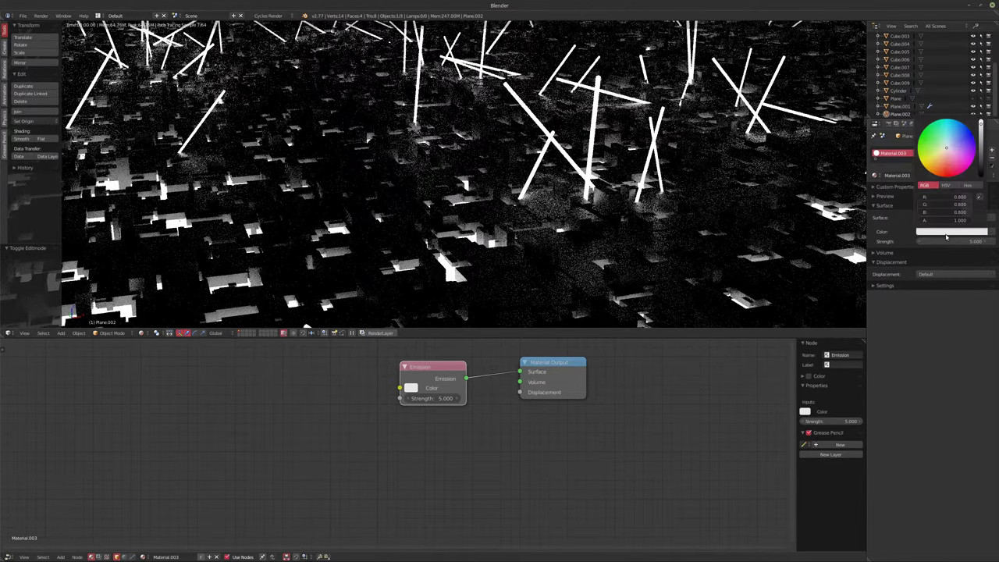
click(938, 151)
mouse_move(938, 150)
mouse_down()
mouse_move(941, 166)
mouse_move(961, 157)
mouse_move(954, 134)
mouse_up()
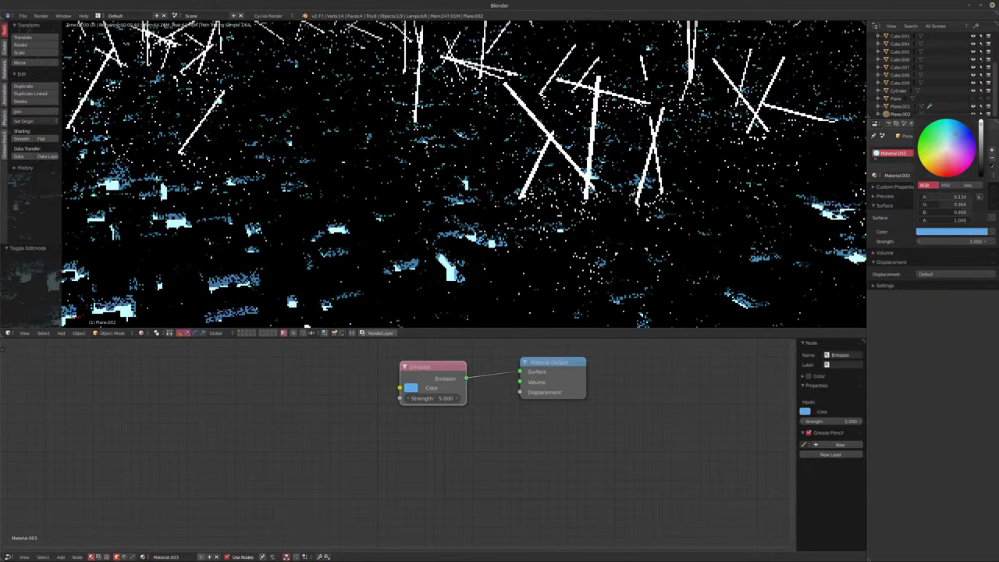
mouse_move(954, 134)
mouse_down()
mouse_move(928, 147)
mouse_move(932, 156)
mouse_up()
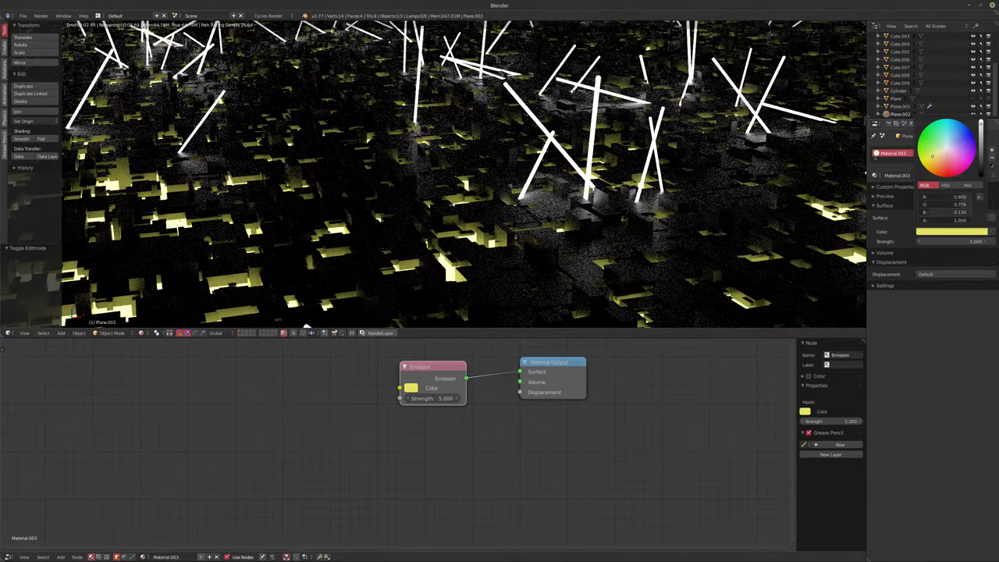
drag(932, 156, 940, 166)
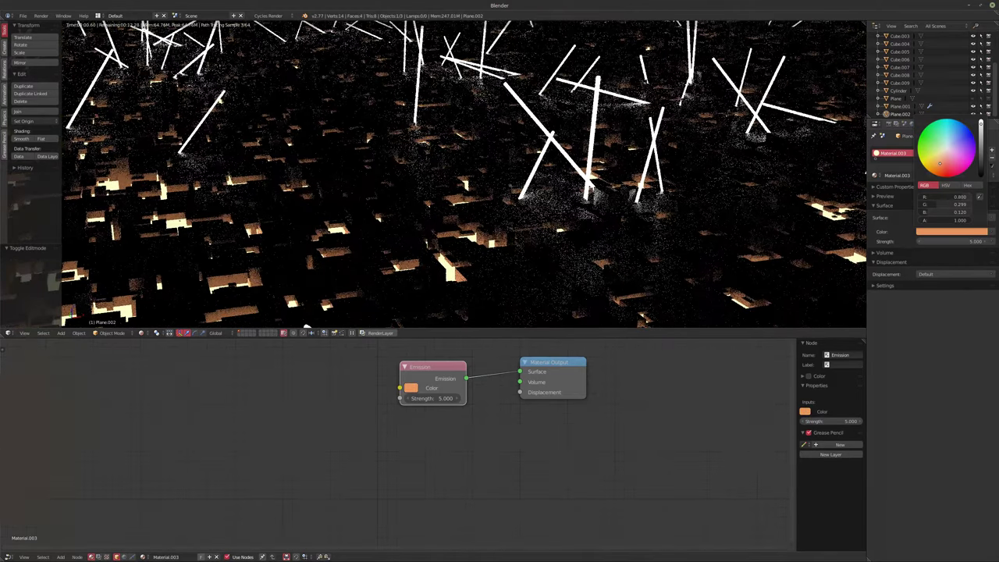
drag(941, 166, 942, 167)
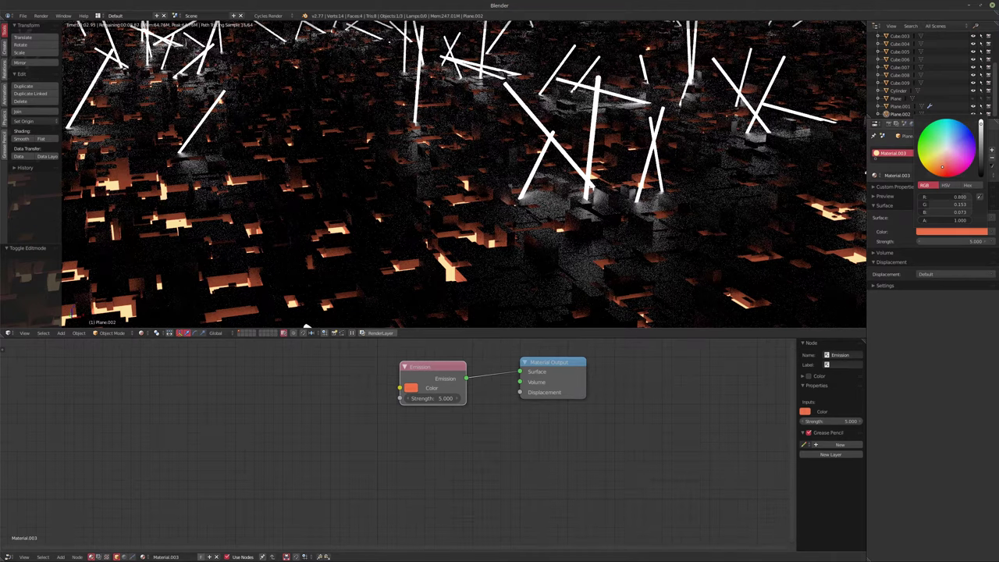
drag(942, 167, 941, 170)
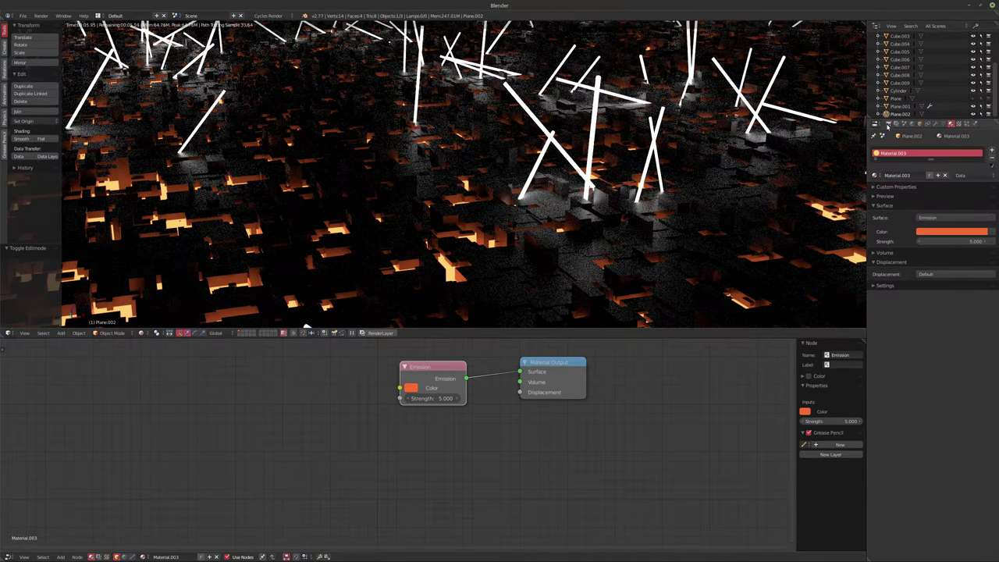
Set the render resolution's width to 1920 px
click(887, 125)
key(BackSpace)
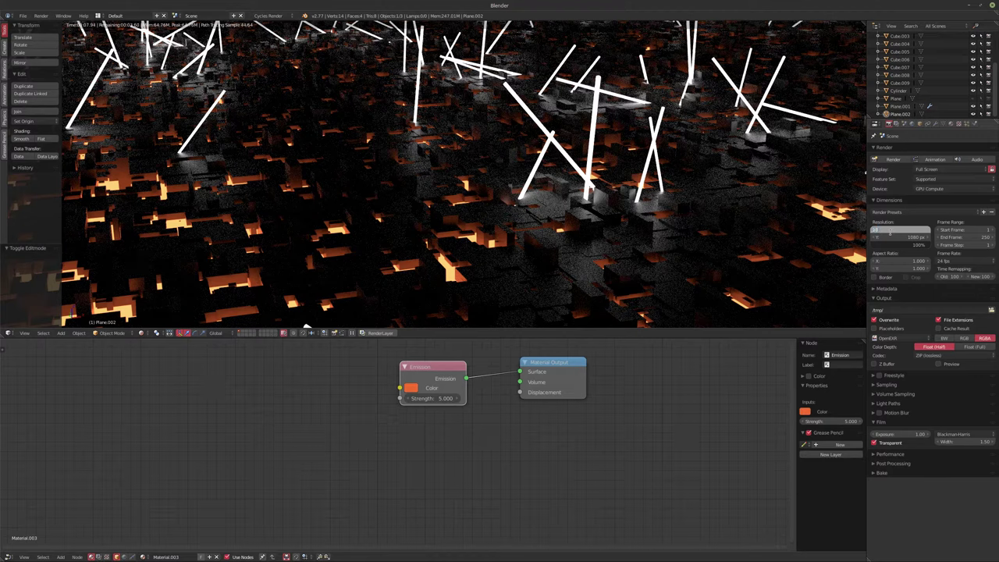
text(1920)
key(Tab)
key(Return)
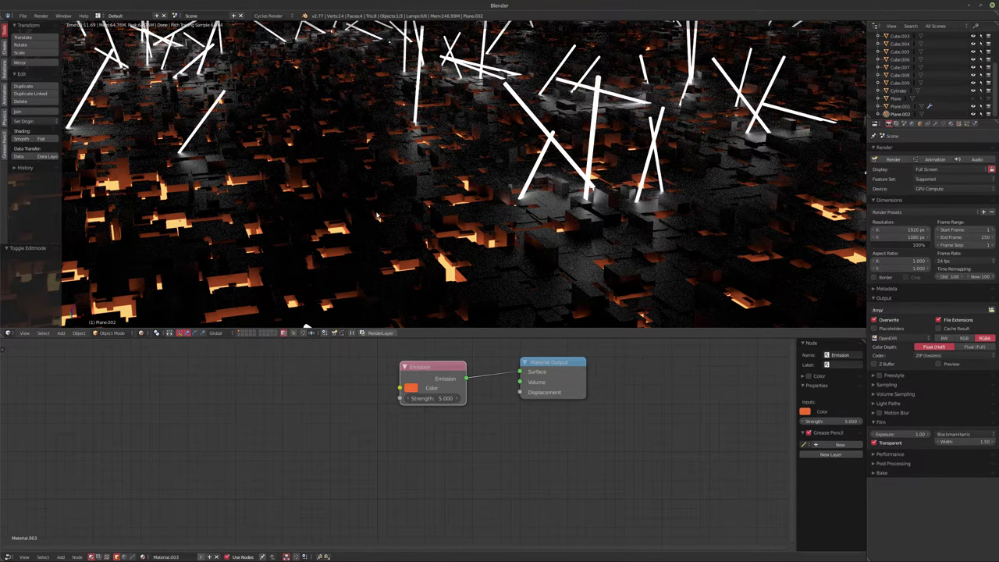
Switch back to solid shading and add a cube mesh at the scene's origin
key(shift+z)
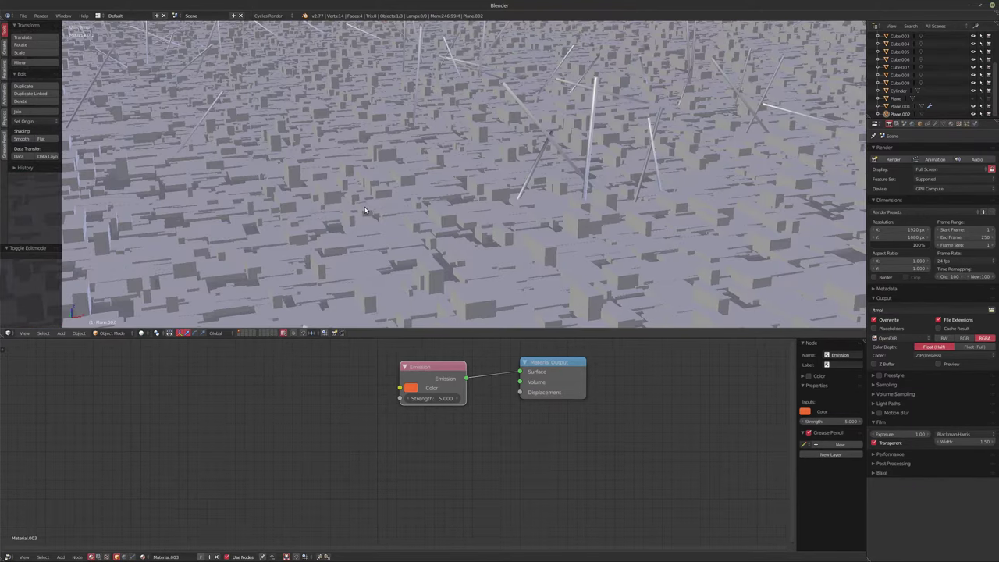
middle_drag(355, 207, 456, 223)
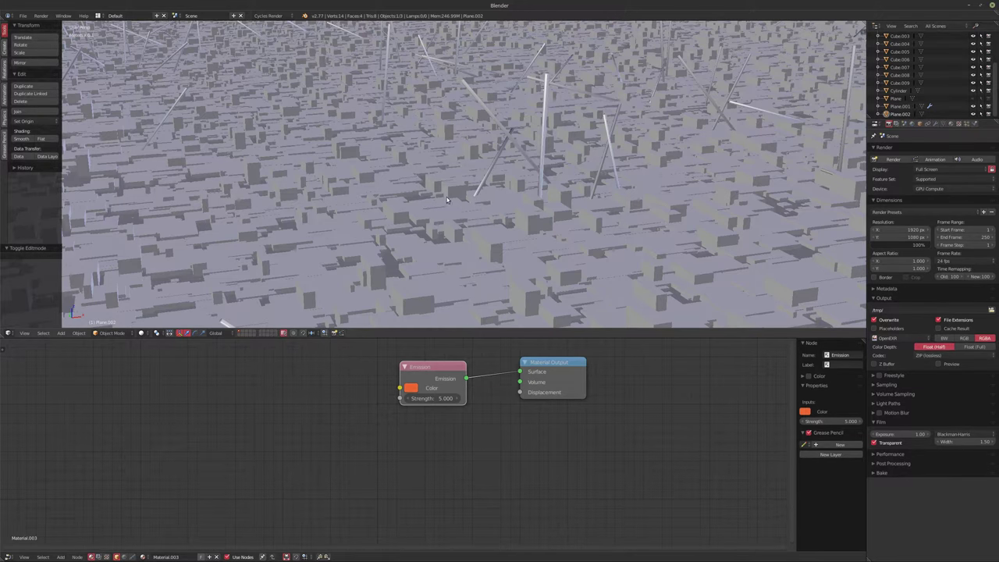
scroll(434, 194, down, 11)
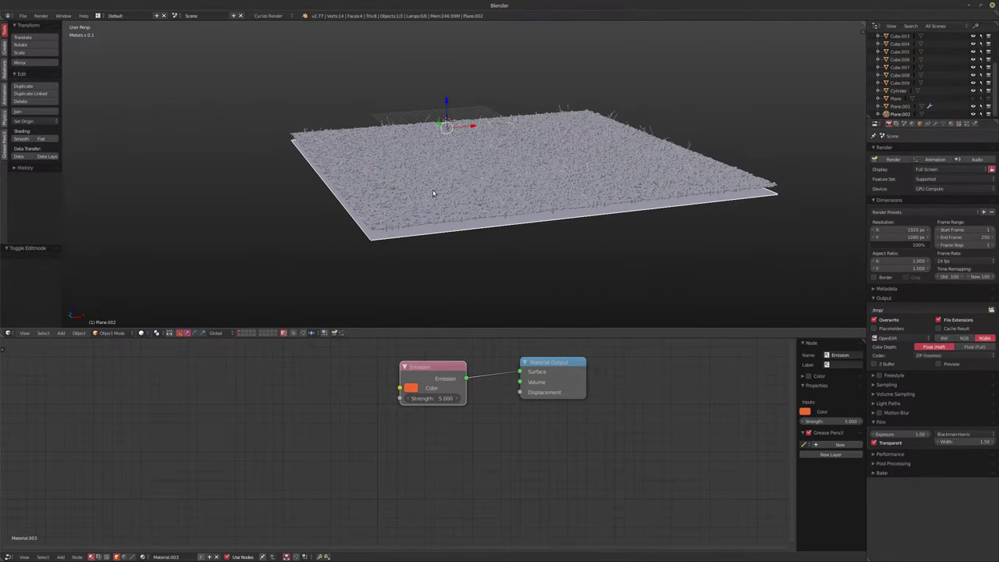
key(shift+a)
mouse_move(433, 193)
click(474, 199)
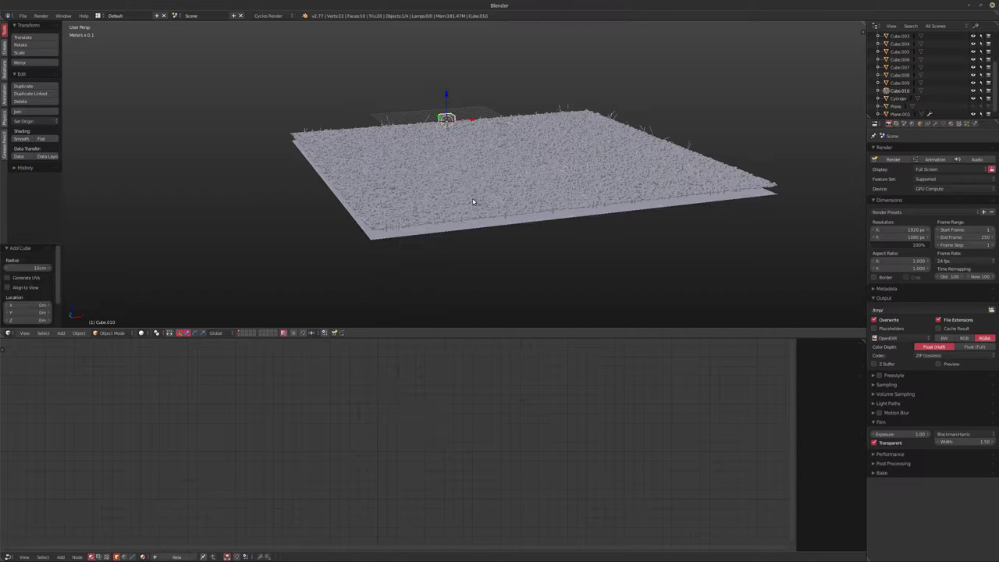
Scale the new cube's mesh by 10 on all axes in Edit Mode
key(Tab)
key(s)
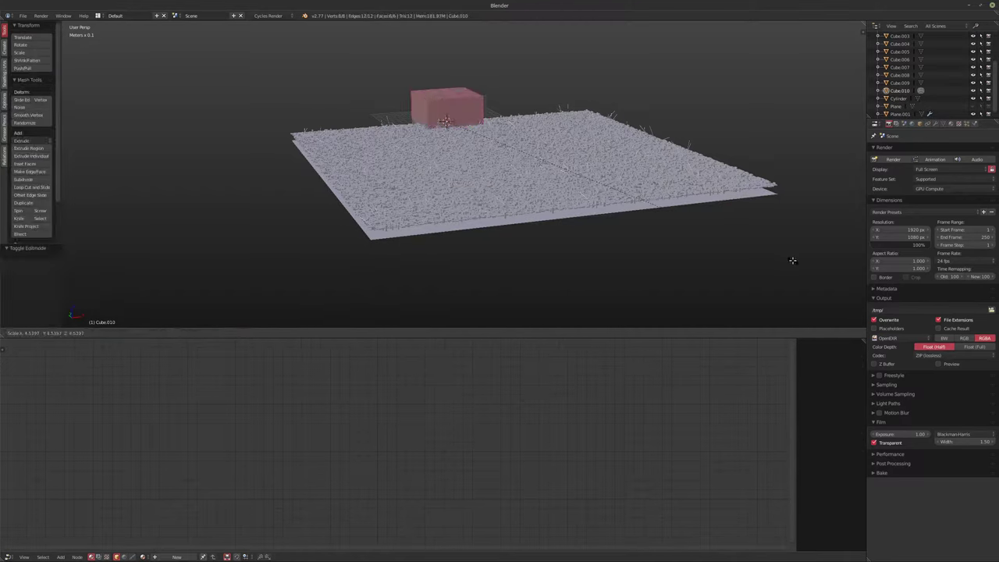
text(10)
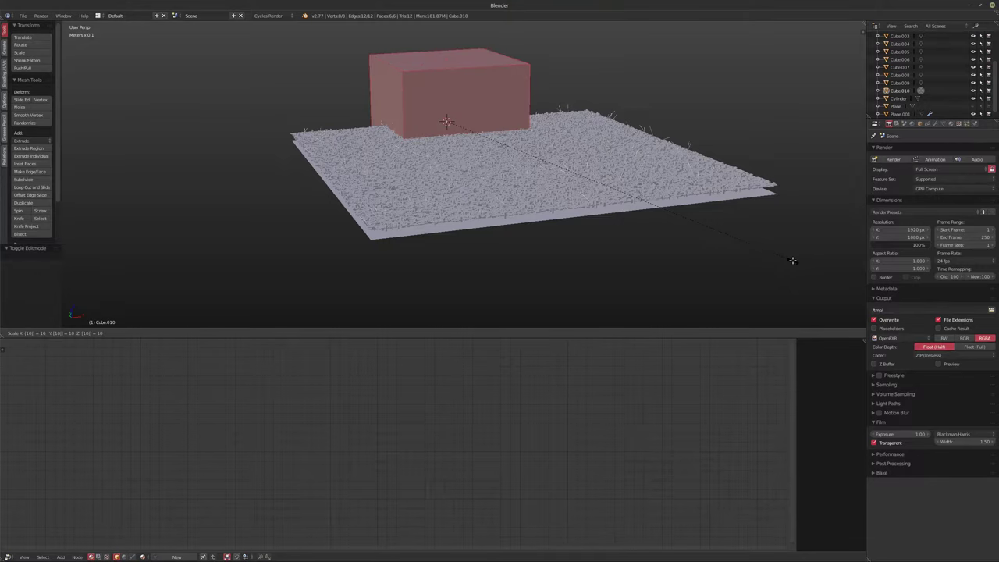
key(Return)
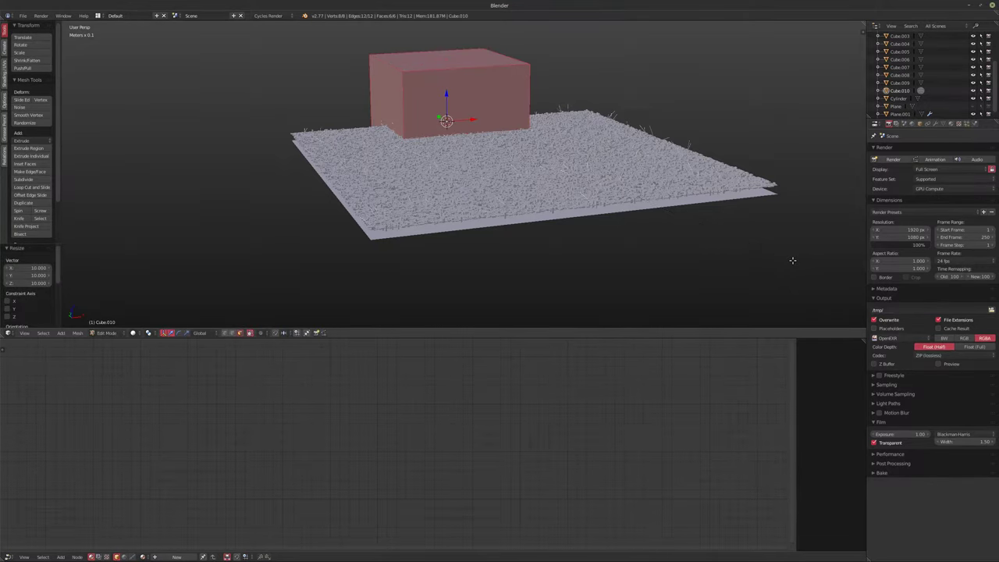
Scale the cube's mesh up by 10 again, then scale it by 0.5 on all axes
key(s)
key(Return)
text(s0)
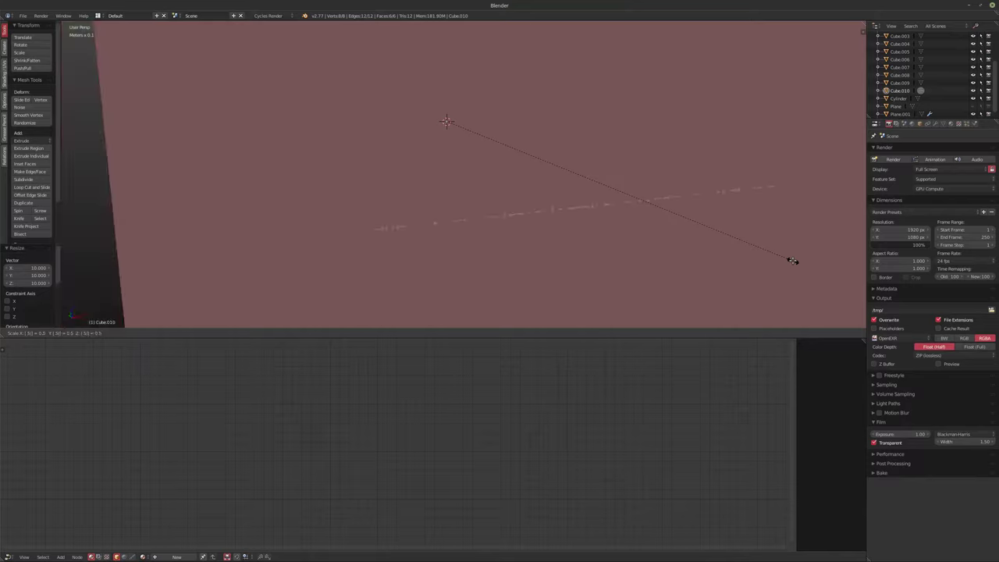
key(Return)
Scale the cube's mesh by 0.5 along X and 0.25 along Z, and return to Object Mode
text(s.5x)
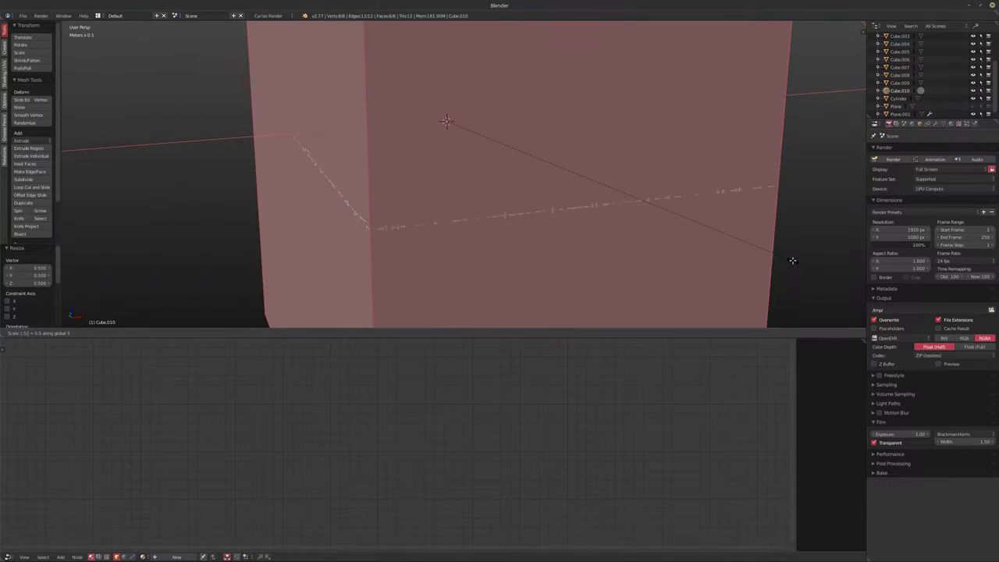
key(Return)
middle_drag(465, 174, 486, 183)
key(Tab)
scroll(526, 206, down, 6)
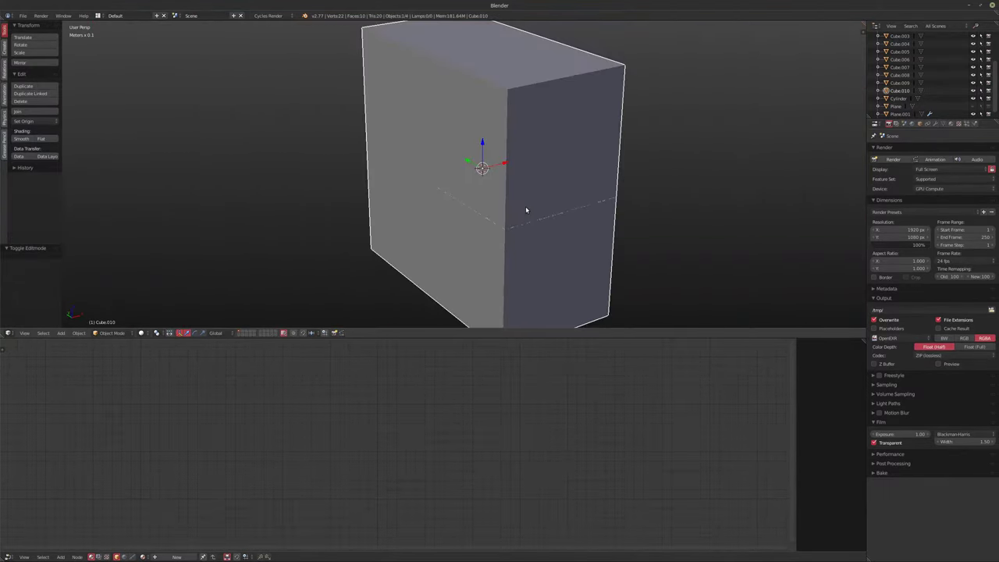
key(Tab)
key(a)
key(s)
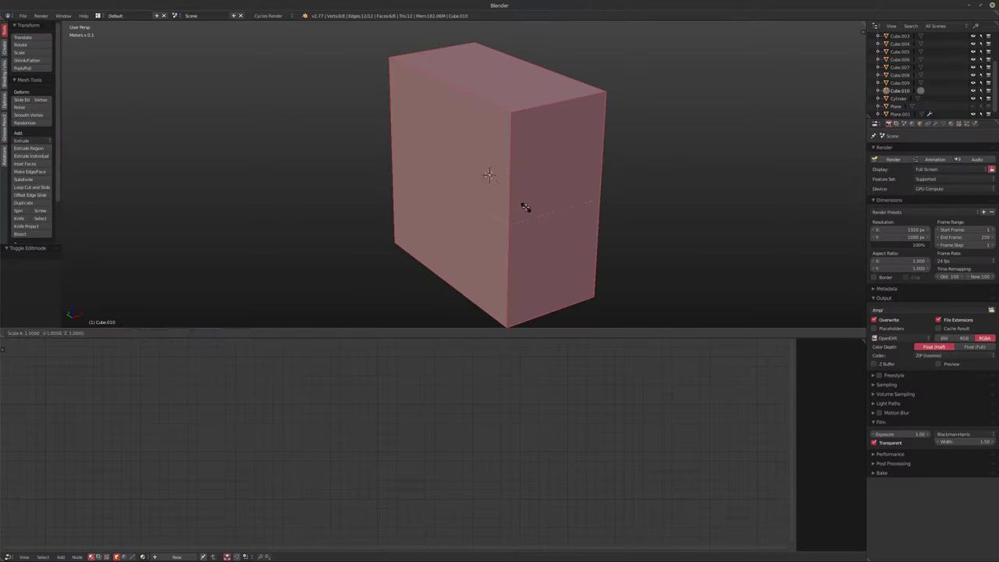
text(z.25)
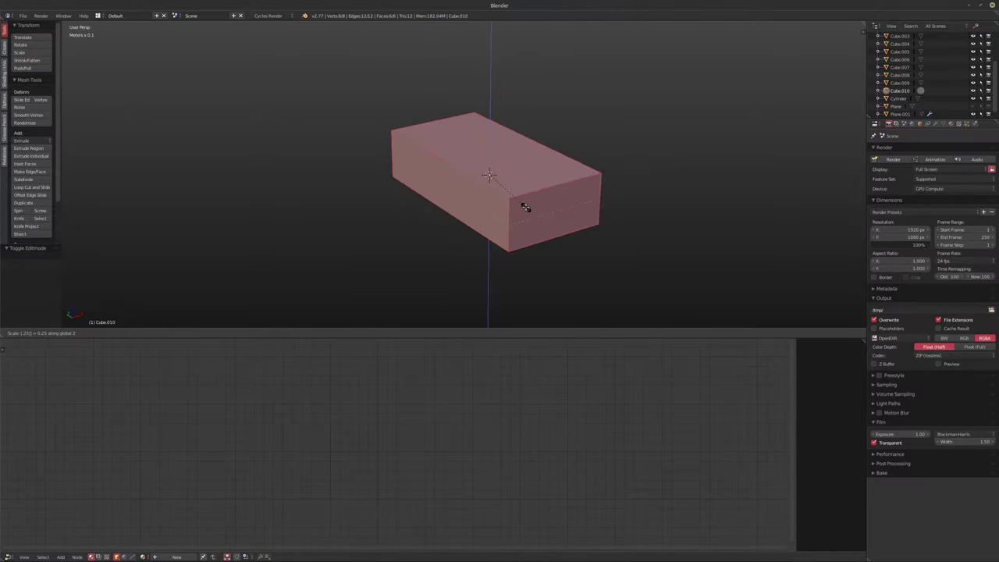
key(Return)
key(Tab)
middle_drag(549, 214, 492, 192)
scroll(490, 192, up, 4)
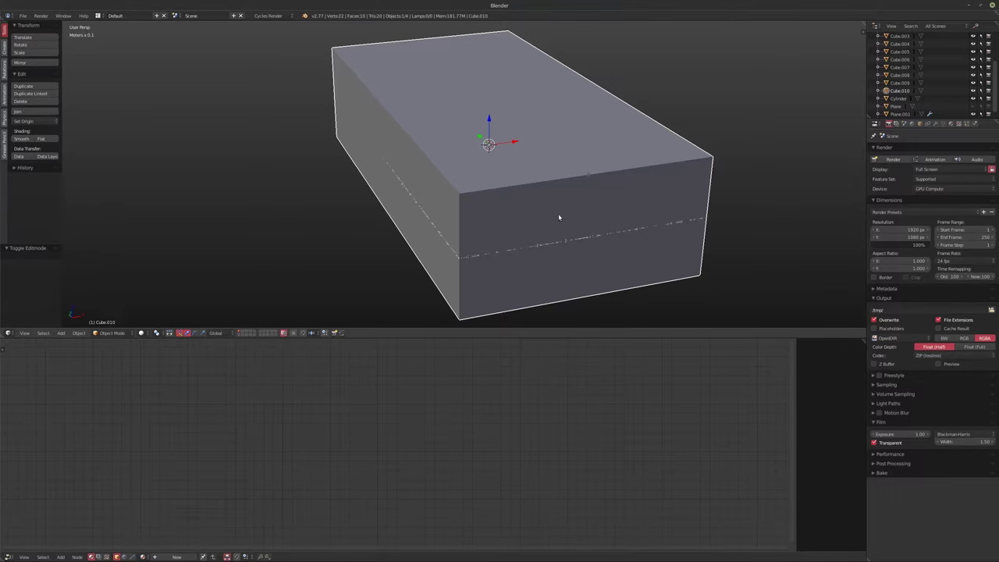
Give the cube a new material, replacing its Diffuse BSDF with a Volume Scatter node linked to the Material Output's Volume input
click(172, 557)
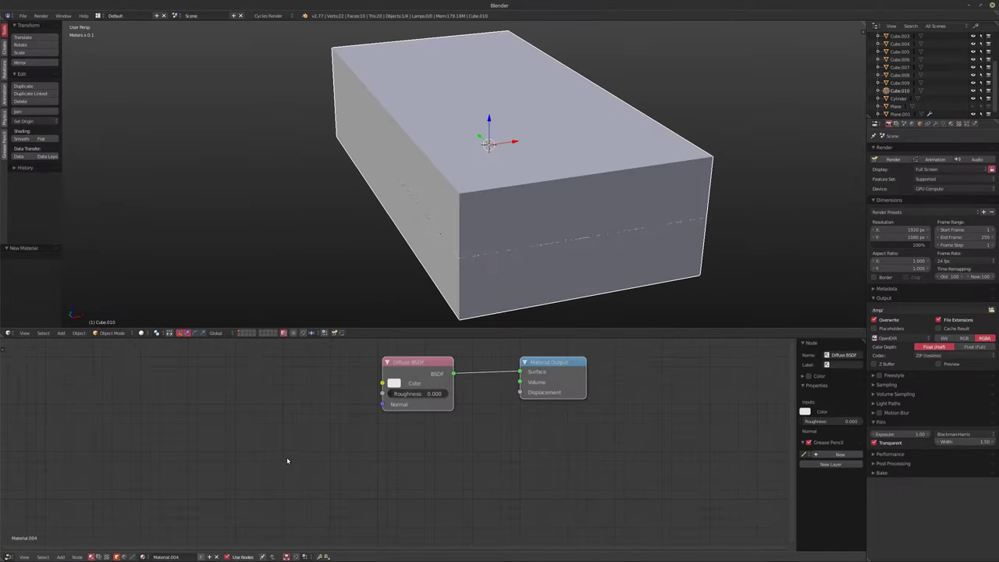
scroll(287, 456, up, 3)
key(x)
key(shift+a)
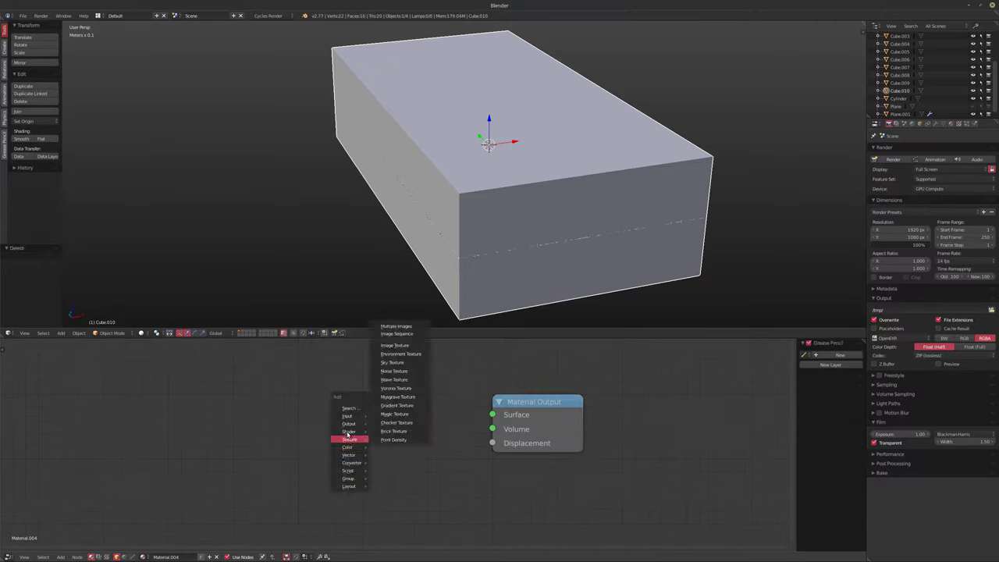
mouse_move(344, 434)
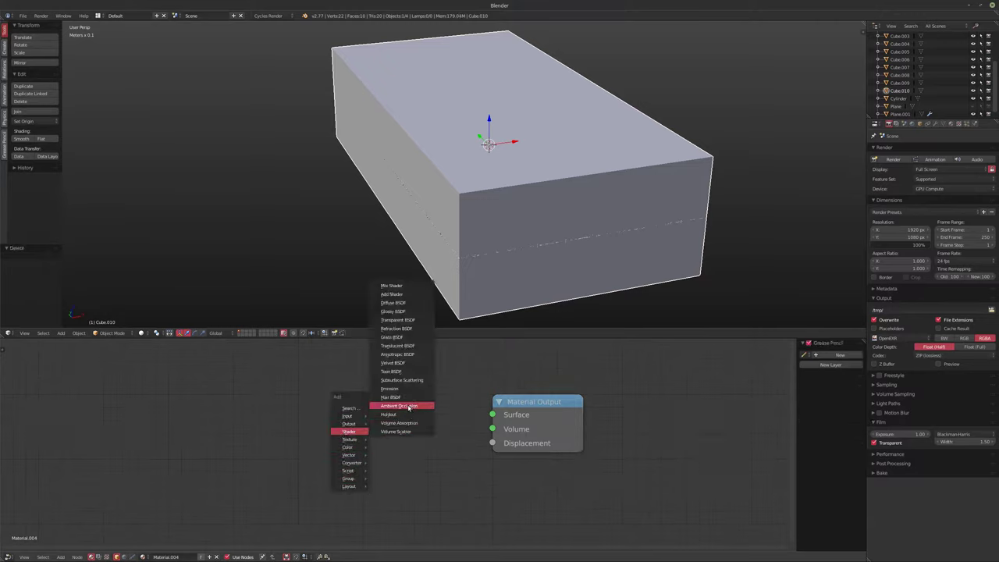
click(395, 431)
click(318, 395)
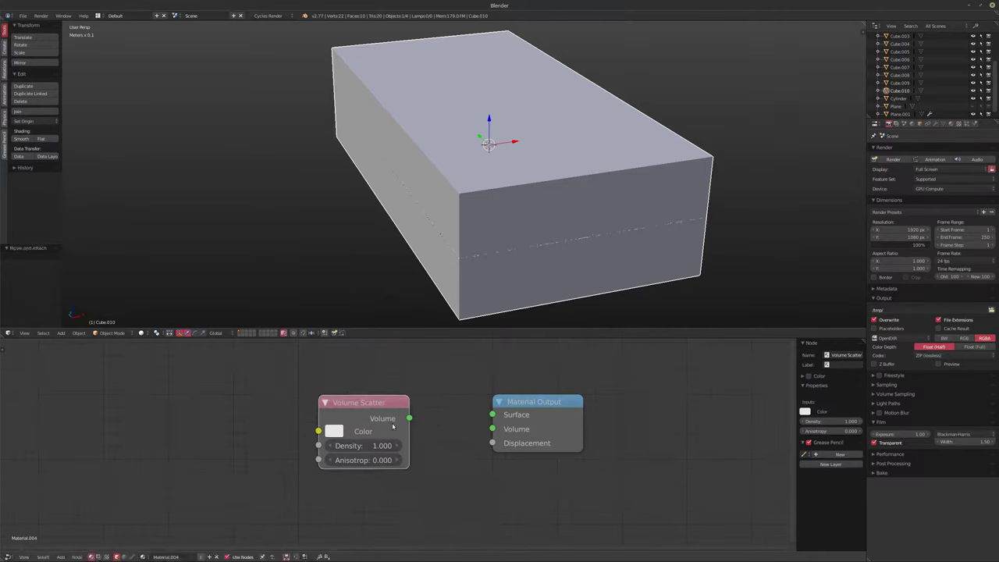
drag(409, 419, 493, 429)
click(512, 431)
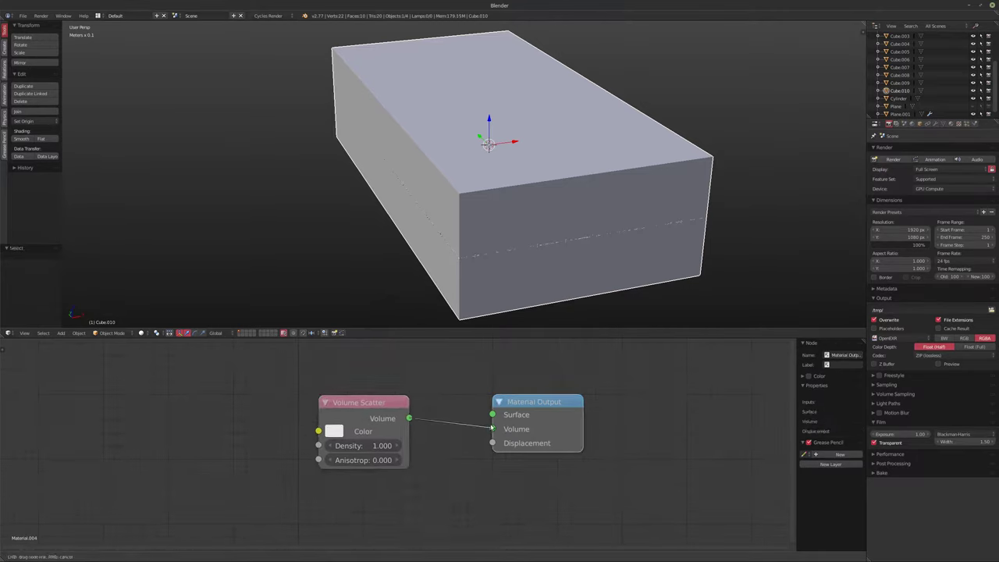
Set the volume cube's maximum draw type to Bounds so the ground inside it can be seen
middle_drag(551, 196, 442, 242)
scroll(441, 276, up, 10)
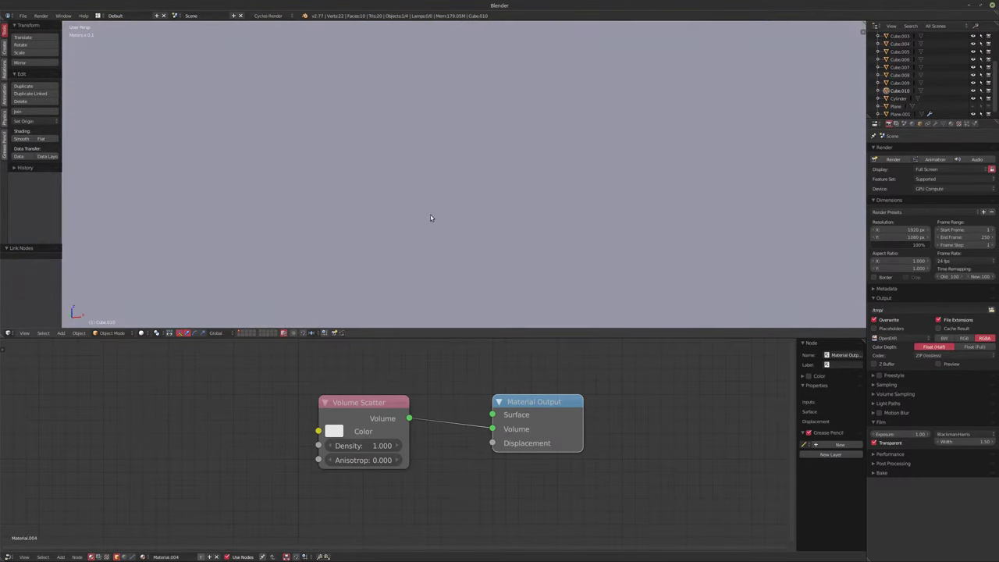
scroll(432, 226, down, 8)
scroll(424, 198, down, 5)
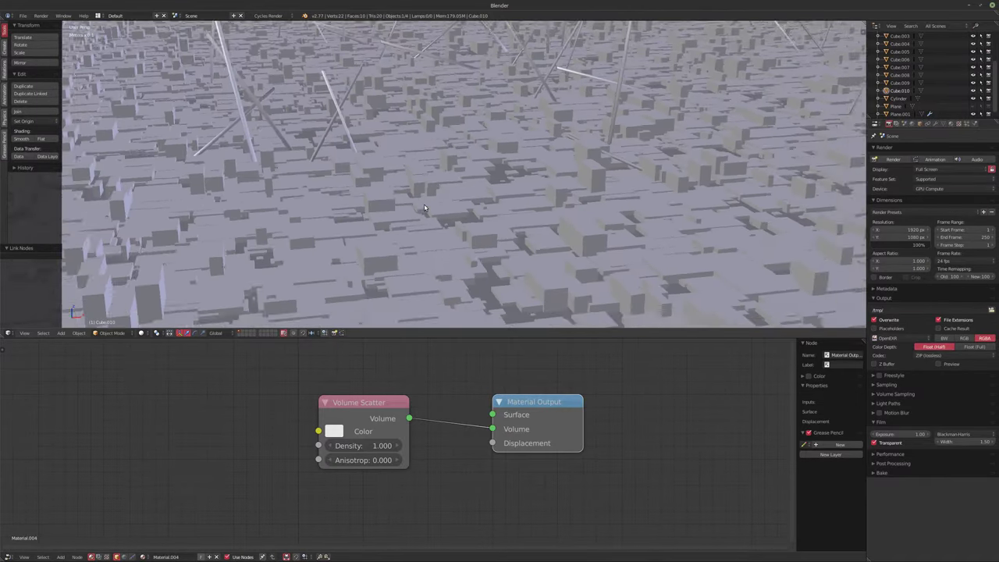
scroll(424, 200, up, 1)
click(919, 124)
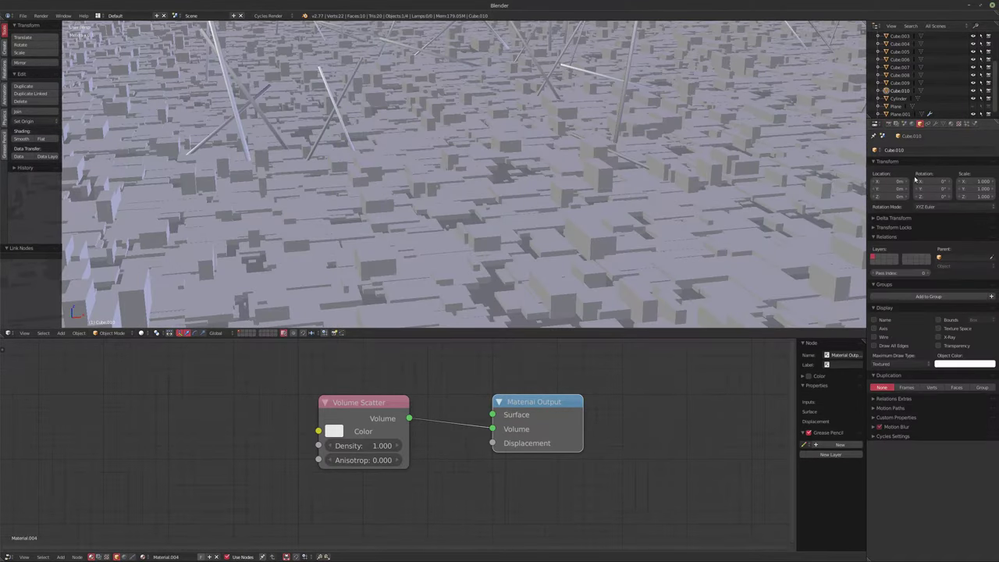
click(894, 365)
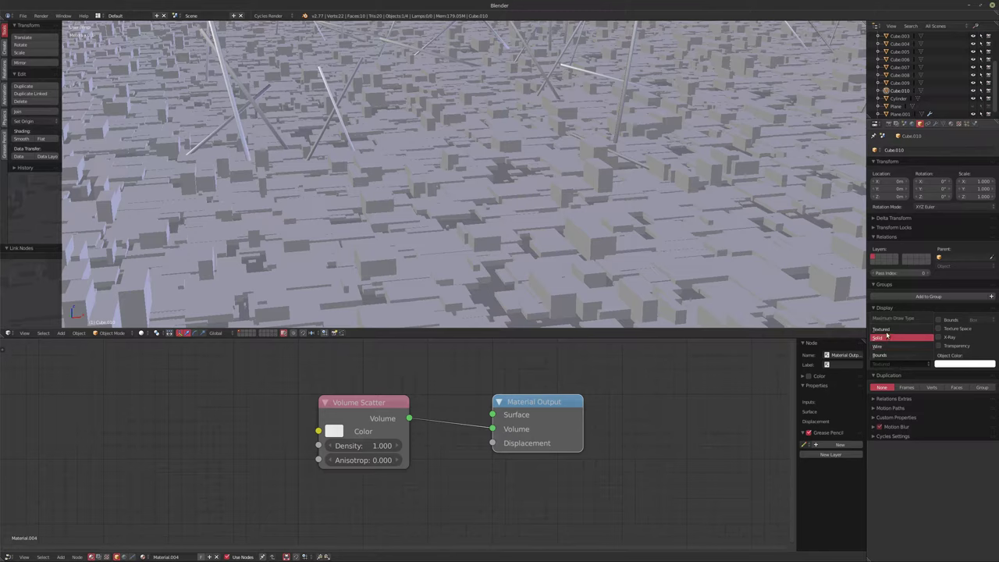
click(890, 355)
Switch to rendered shading and set the Volume Scatter node's anisotropy to 0.5
shift+middle_drag(511, 220, 497, 236)
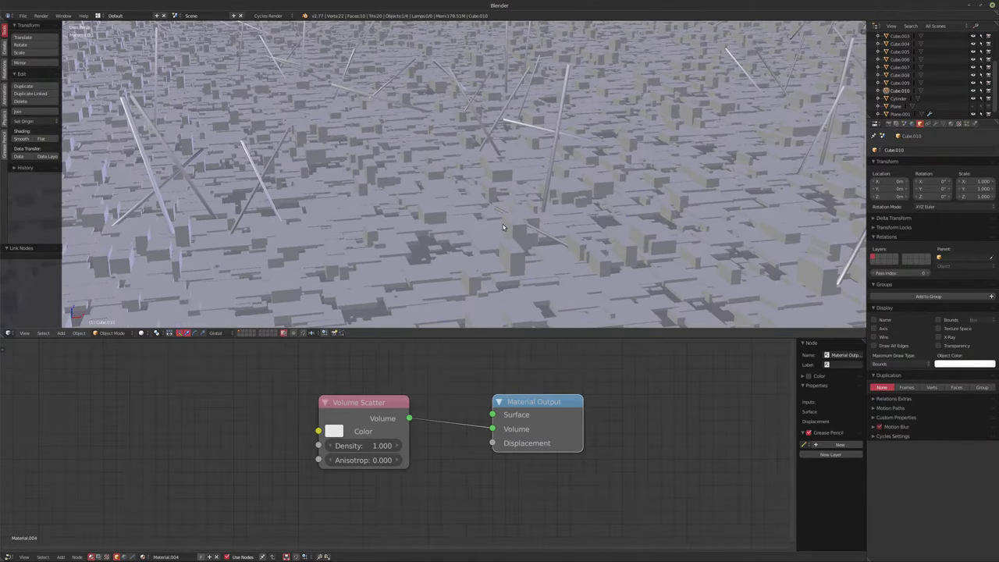
key(shift+z)
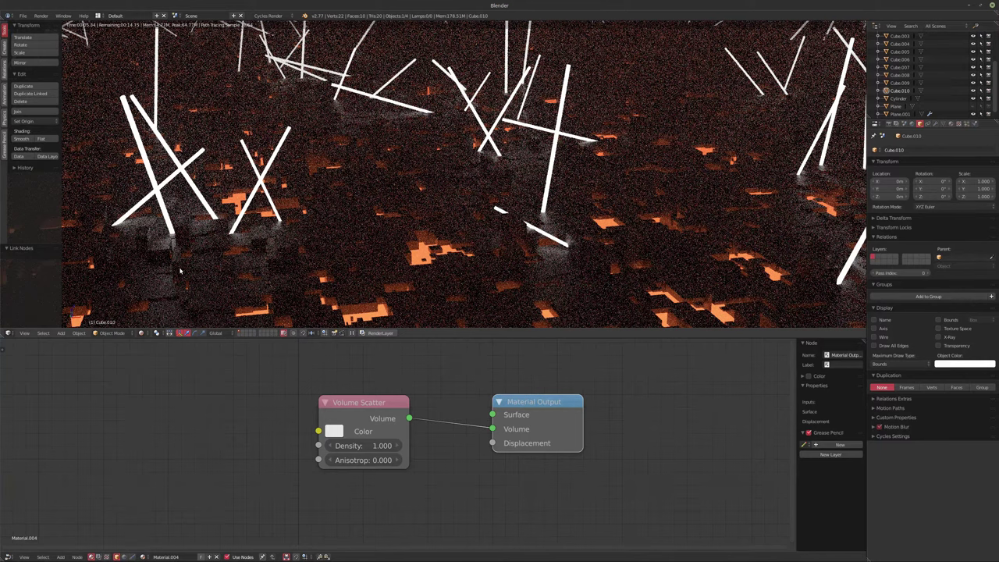
click(361, 461)
text(.5)
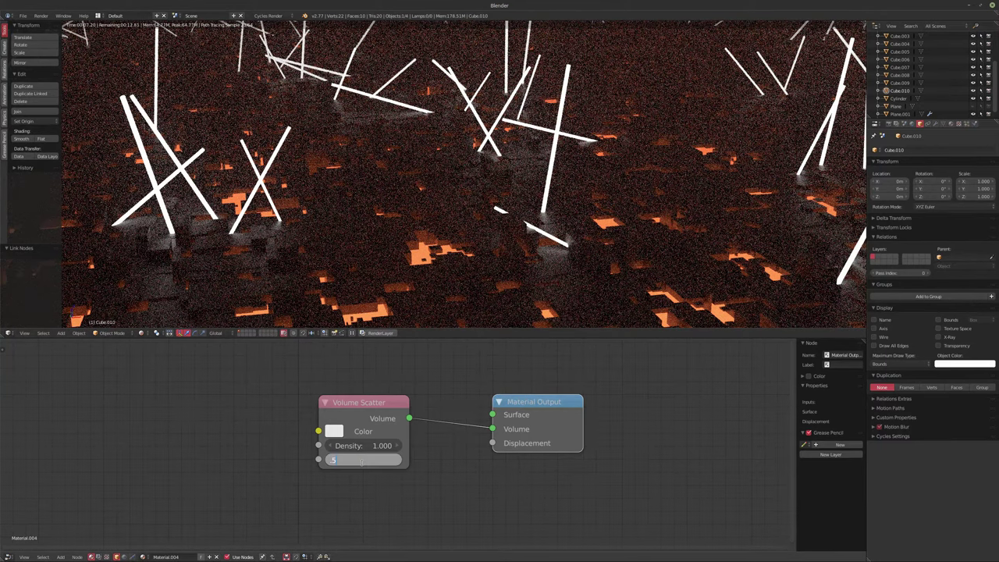
key(Return)
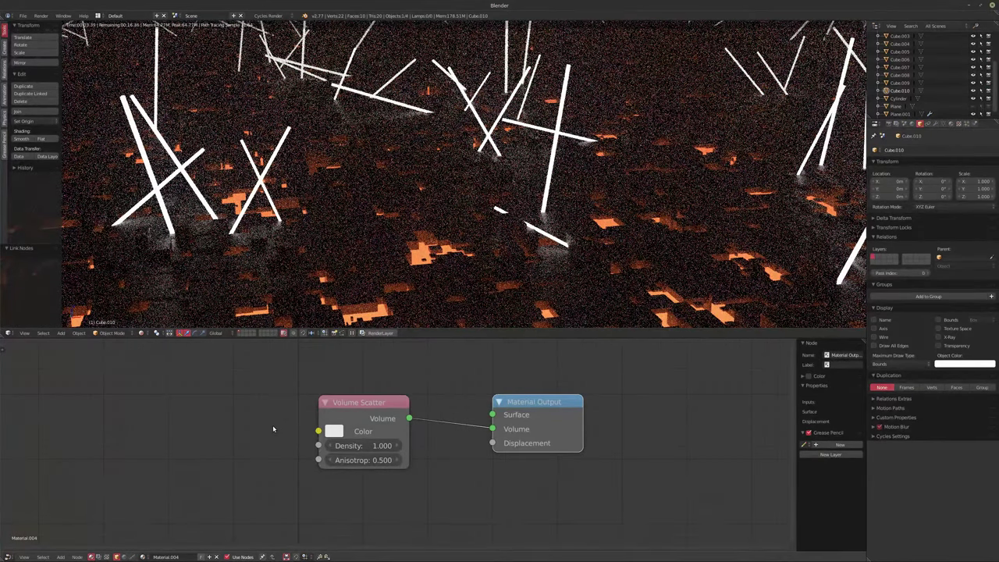
Set the Volume Scatter node's density to 0.6
click(333, 431)
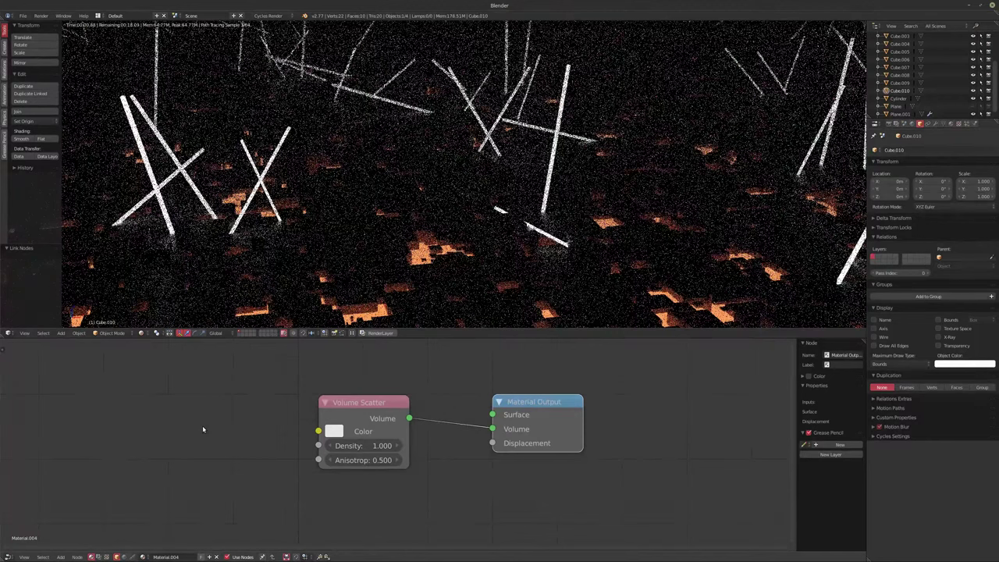
click(337, 445)
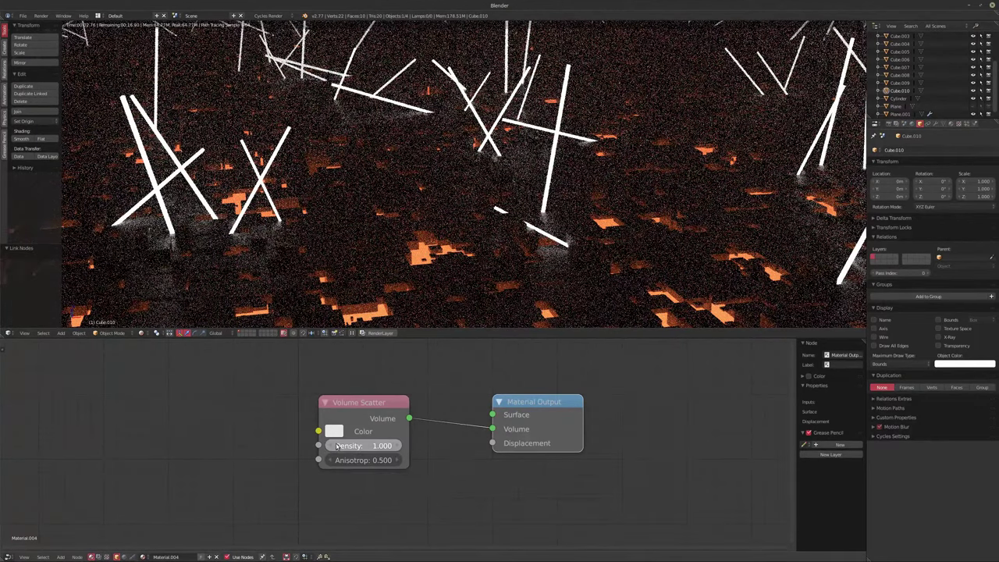
click(329, 447)
click(329, 447)
click(329, 448)
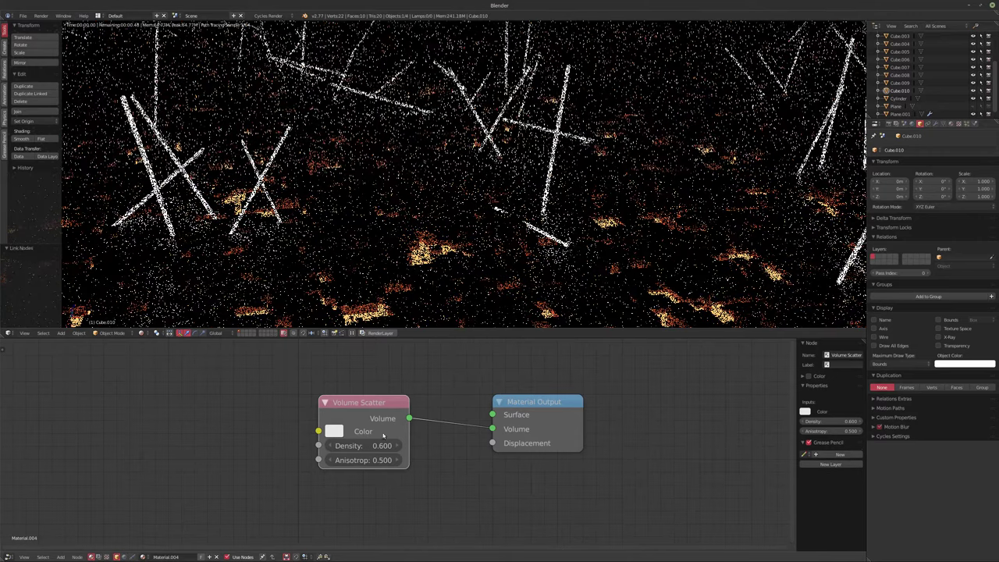
Move the Volume Scatter node farther away from the Material Output node to make room between them
drag(370, 422, 300, 428)
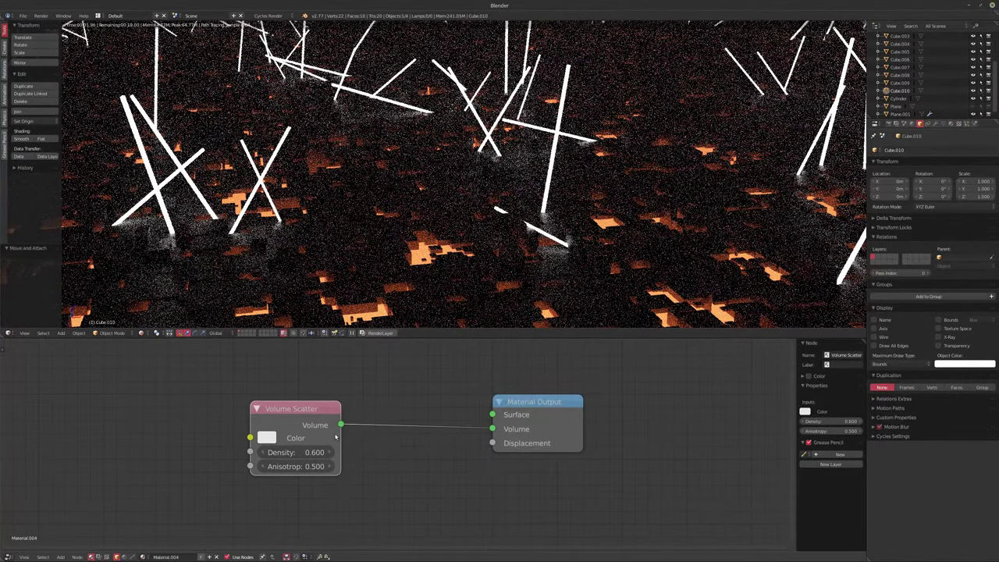
key(shift+a)
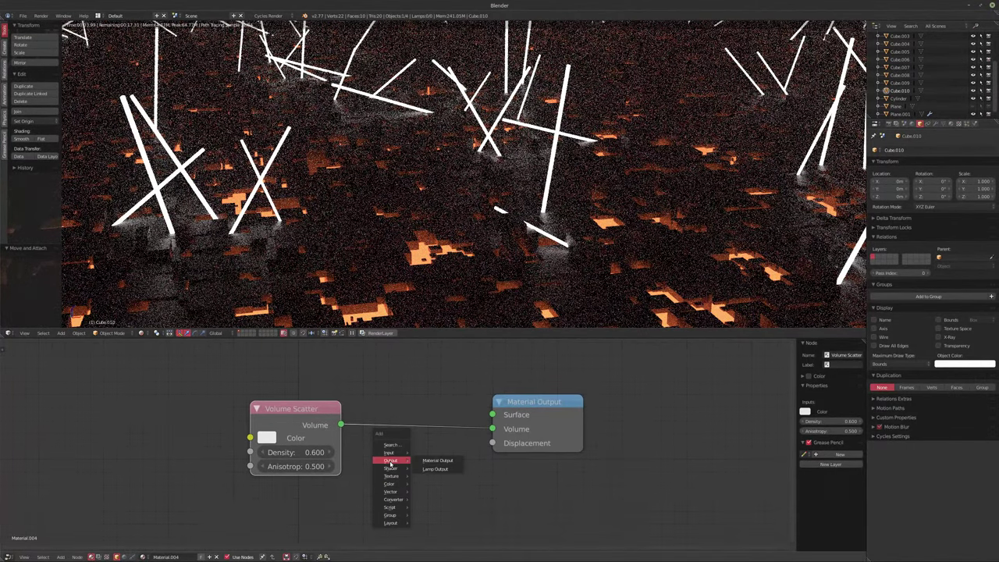
mouse_move(390, 477)
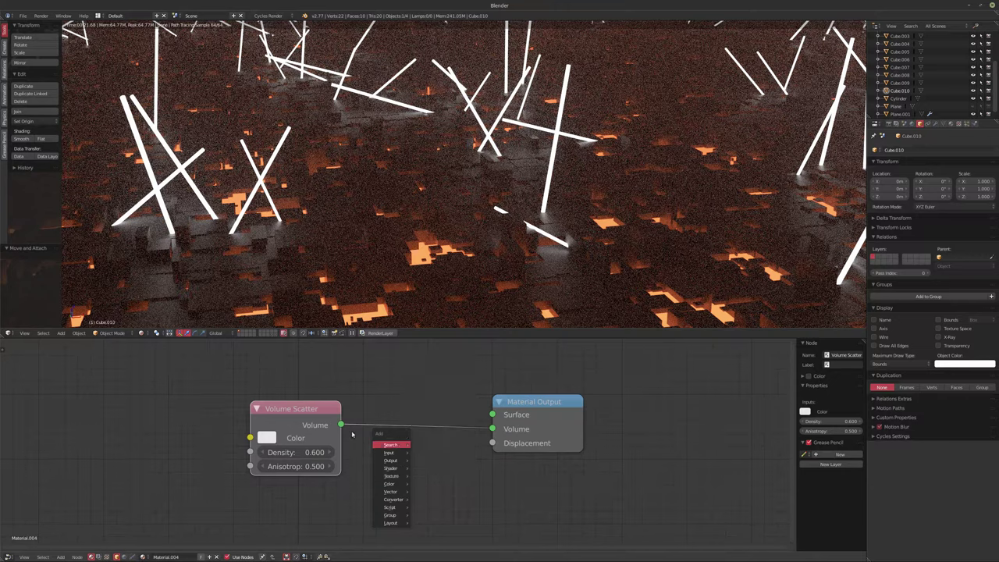
key(Escape)
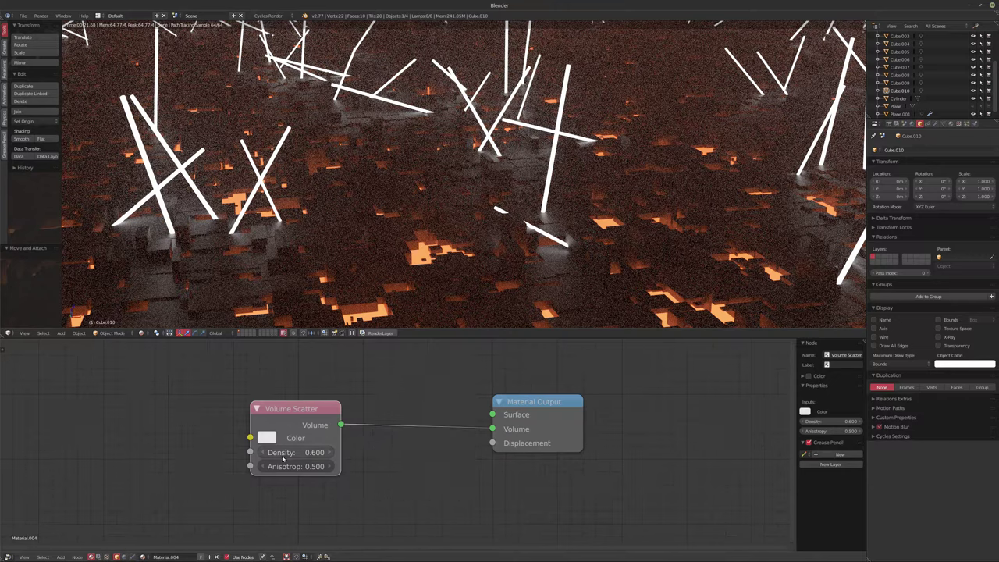
Try a Volume Scatter density of 1.5 and settle on 0.75
click(282, 455)
text(1.5)
key(Return)
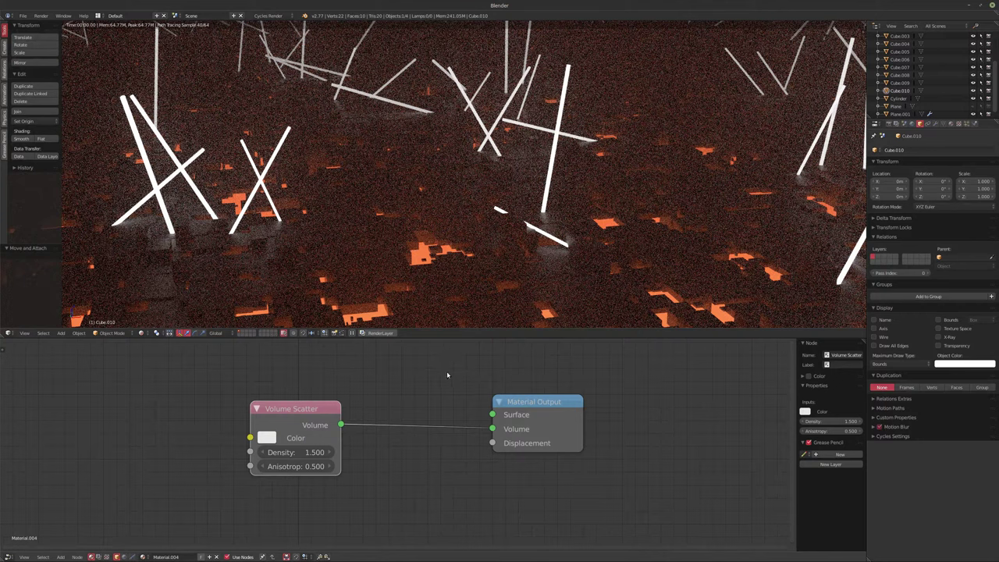
click(300, 449)
text(.75)
key(Return)
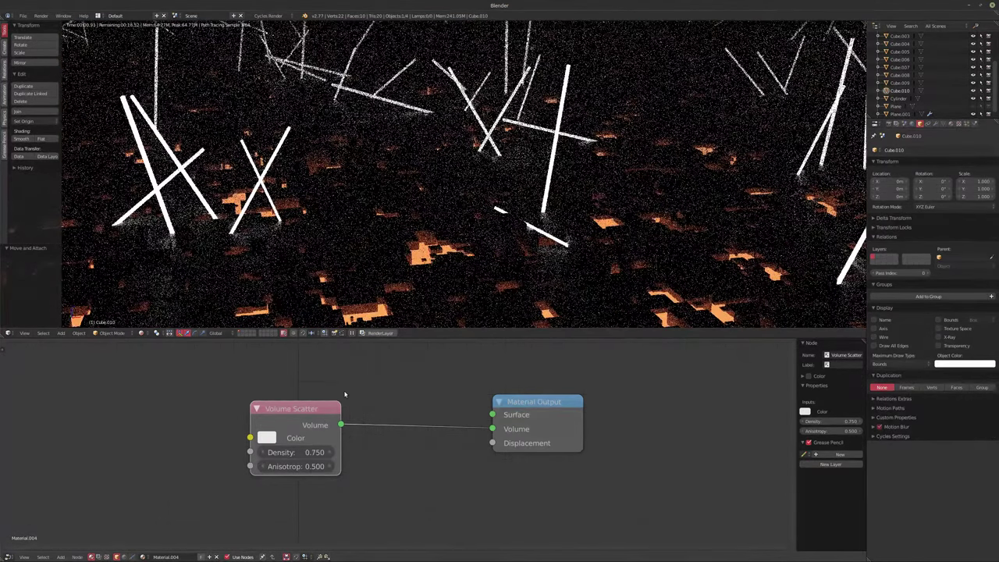
Add a Noise Texture node and link its Fac output to the Volume Scatter's Density input
middle_drag(159, 421, 268, 430)
key(shift+a)
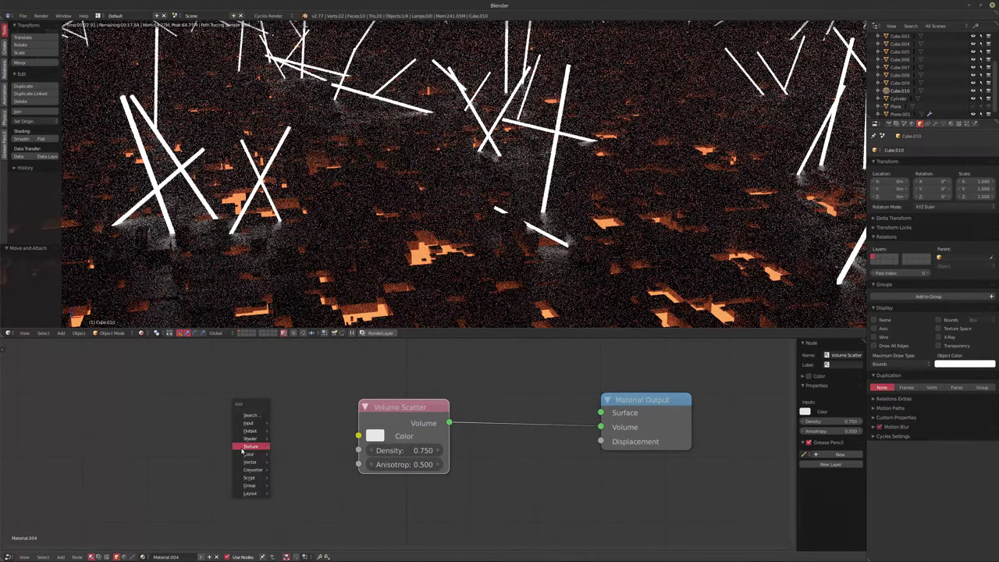
mouse_move(250, 438)
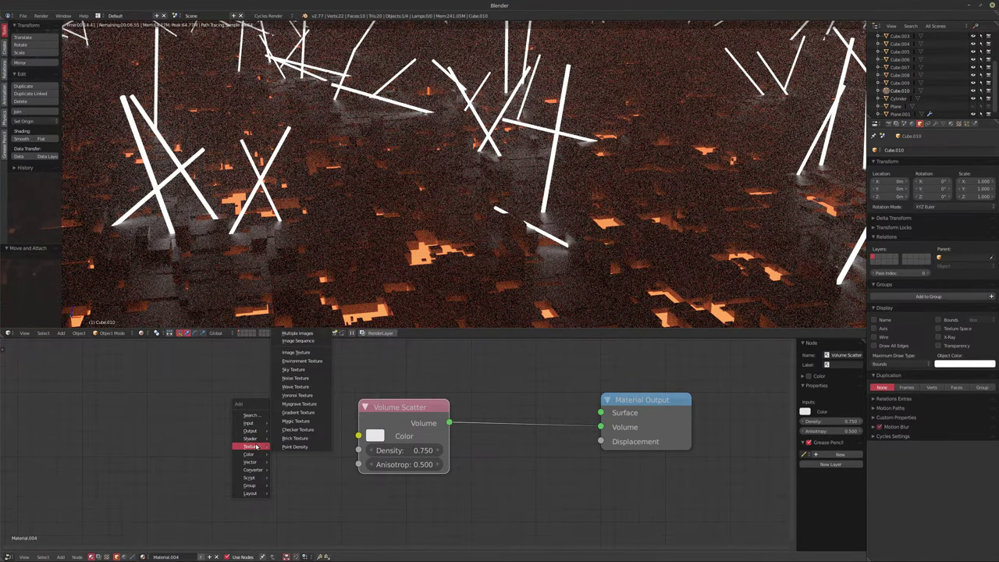
click(295, 378)
click(182, 393)
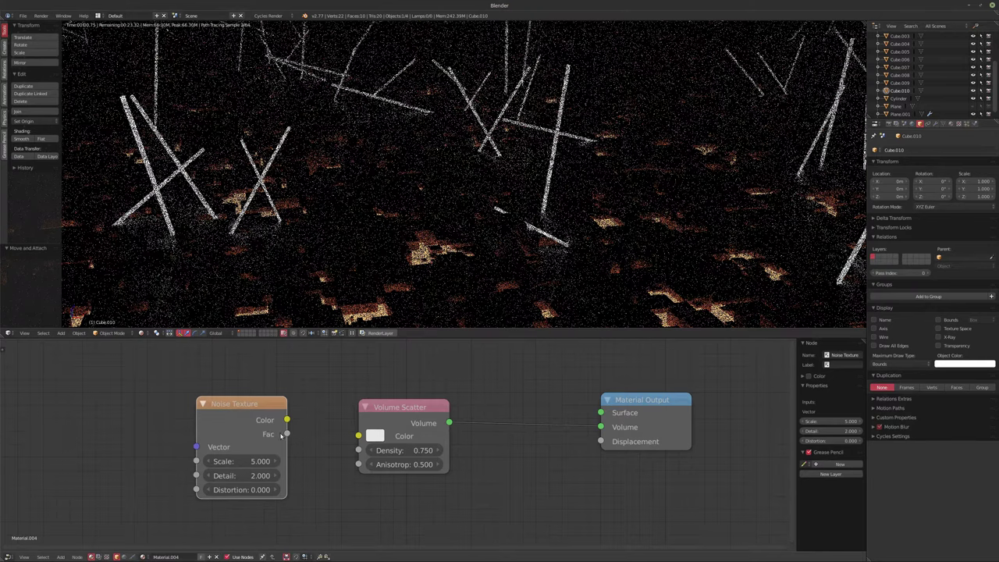
drag(287, 434, 359, 452)
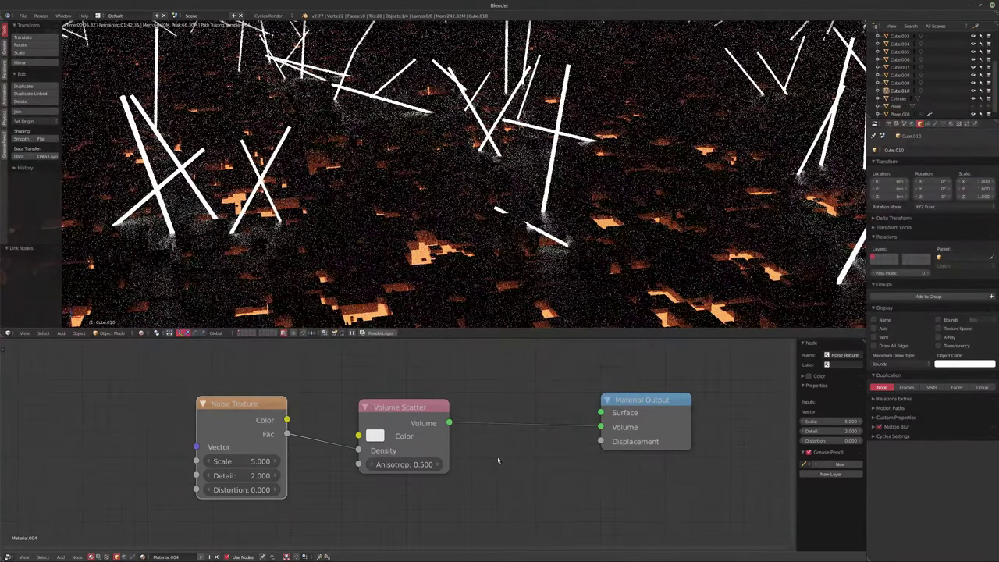
Insert a Mix Shader between the Volume Scatter and Material Output, and link the scatter to its second Shader input
key(shift+a)
mouse_move(479, 451)
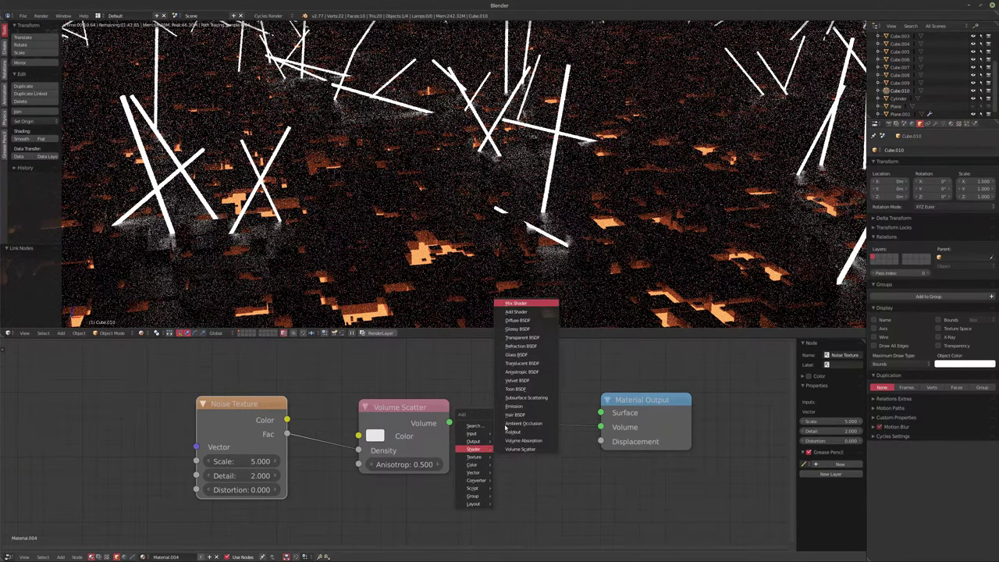
click(516, 303)
drag(464, 442, 501, 467)
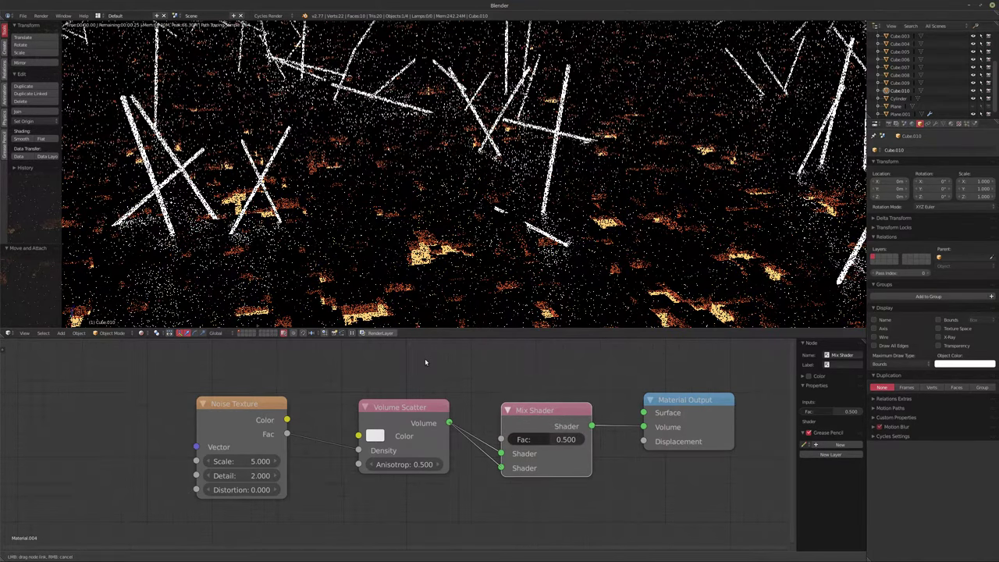
Add a Transparent BSDF node and link its BSDF output to the Mix Shader's first Shader input
key(shift+a)
mouse_move(425, 361)
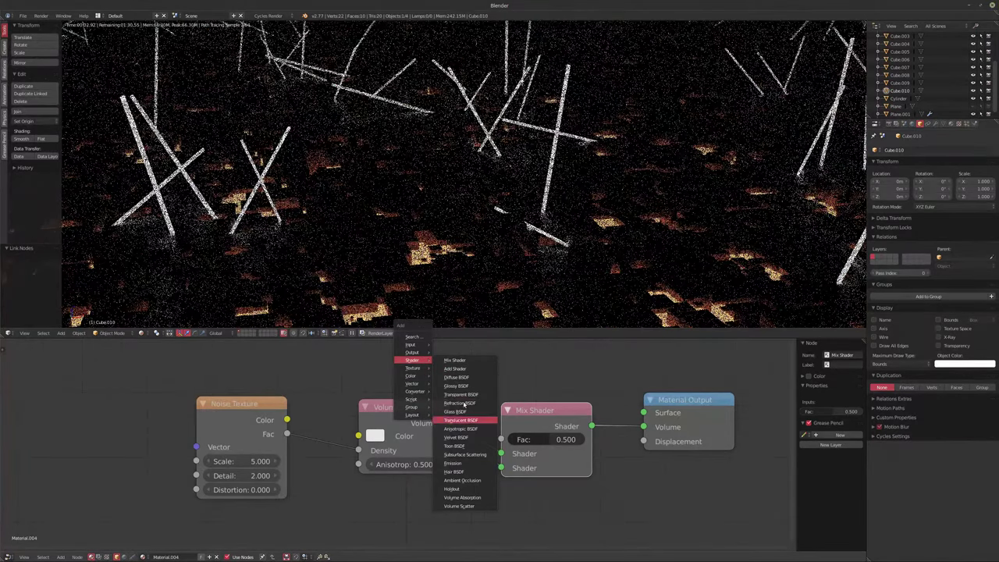
click(371, 341)
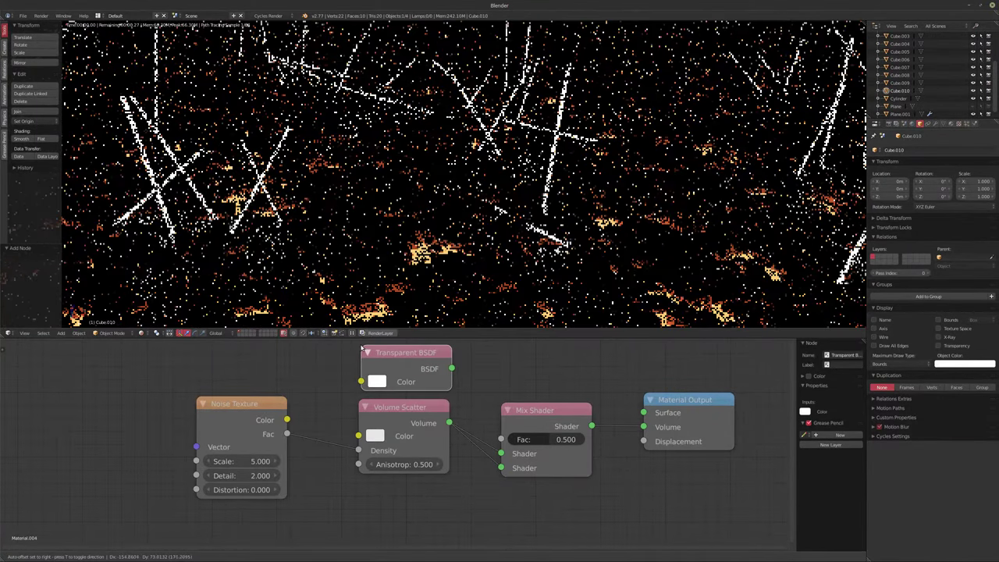
drag(451, 367, 500, 454)
middle_drag(458, 437, 436, 446)
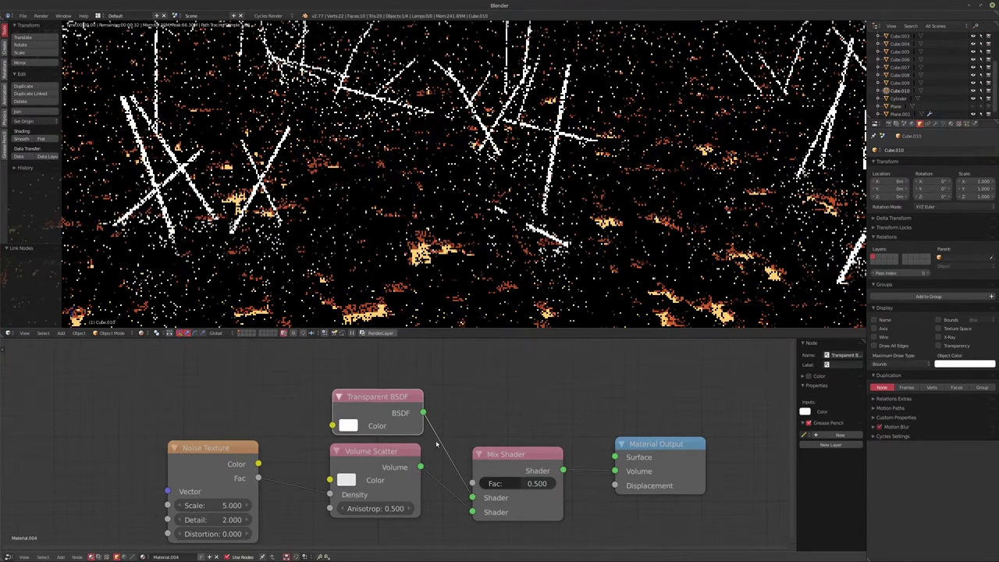
Add a Light Path node above the Transparent BSDF node
key(shift+a)
mouse_move(410, 343)
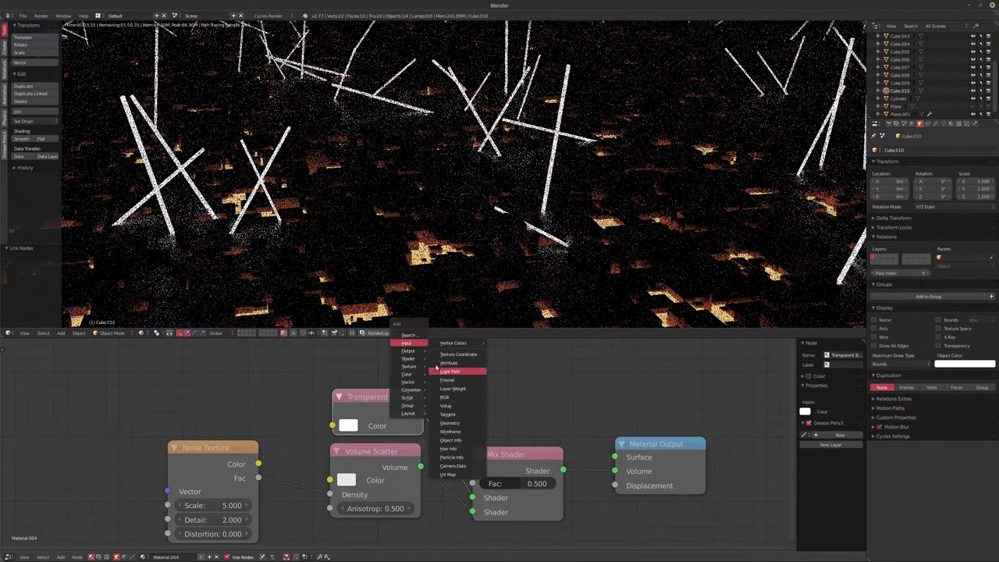
click(453, 371)
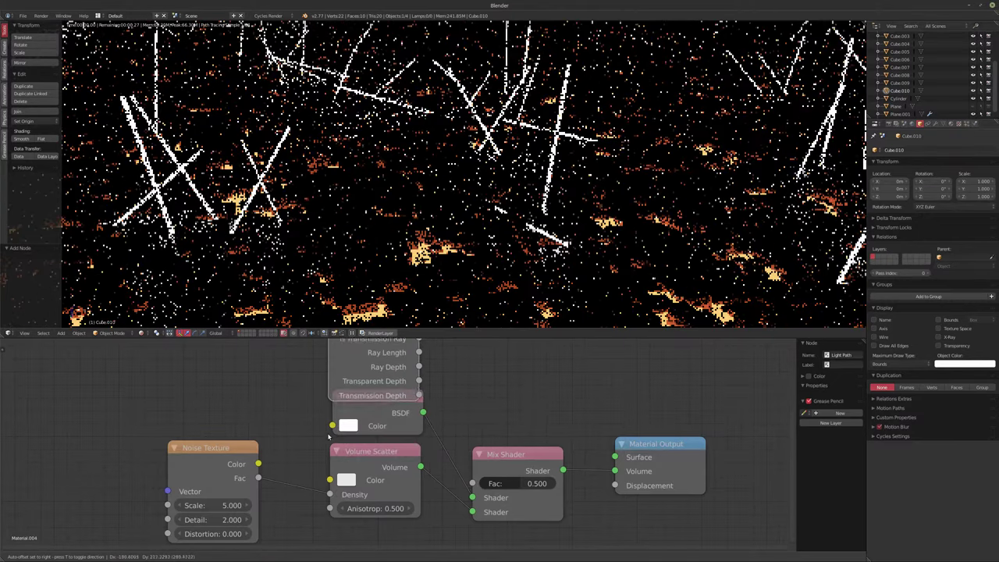
click(331, 424)
scroll(360, 479, down, 3)
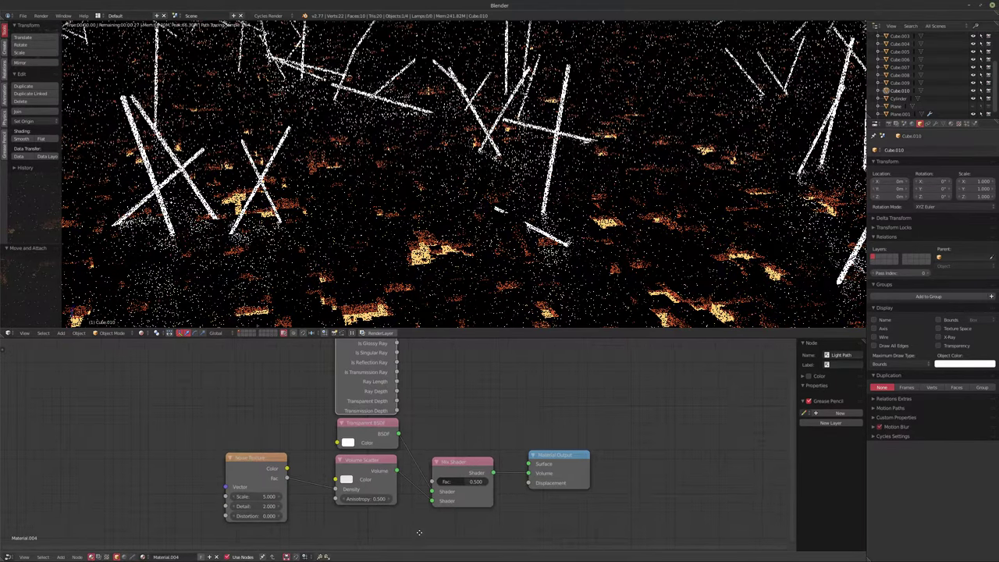
Space out the shader nodes and link the Light Path's Is Camera Ray output to the Mix Shader's Fac input
drag(361, 479, 361, 526)
drag(376, 432, 373, 469)
middle_drag(390, 389, 388, 412)
drag(373, 393, 372, 417)
drag(392, 363, 431, 505)
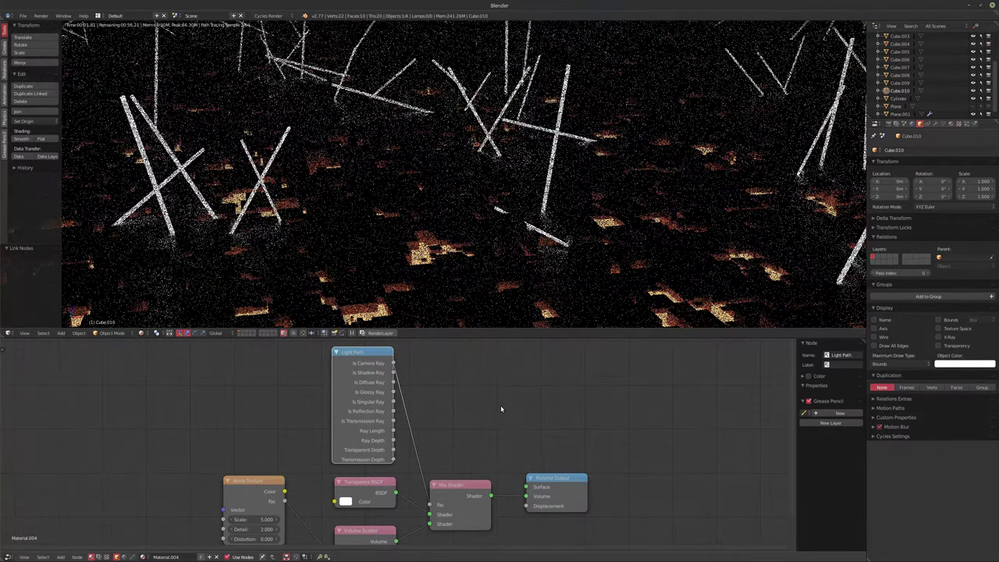
Move the Noise Texture farther from the Volume Scatter and insert a ColorRamp node on the link between them
middle_drag(298, 479, 305, 430)
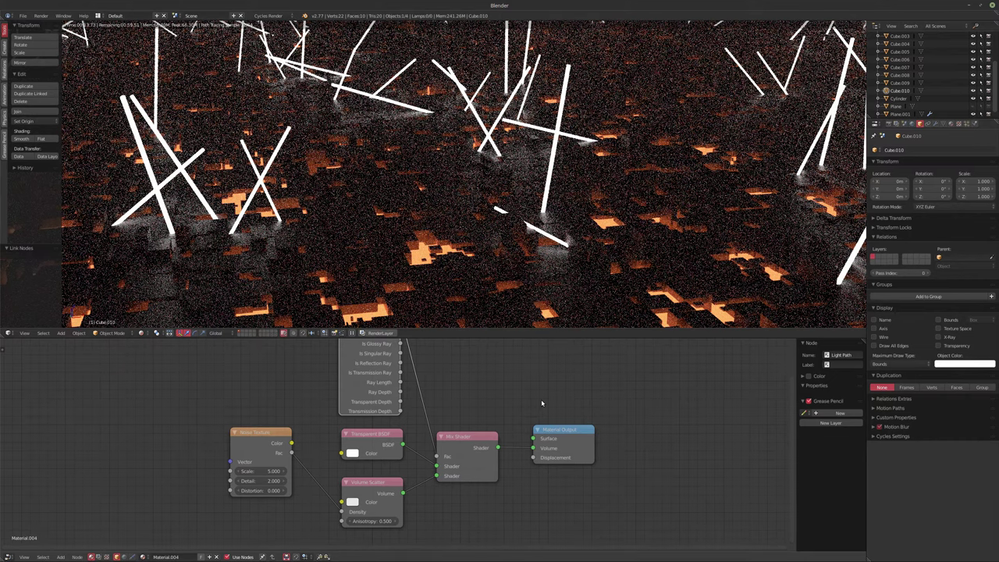
drag(262, 428, 177, 447)
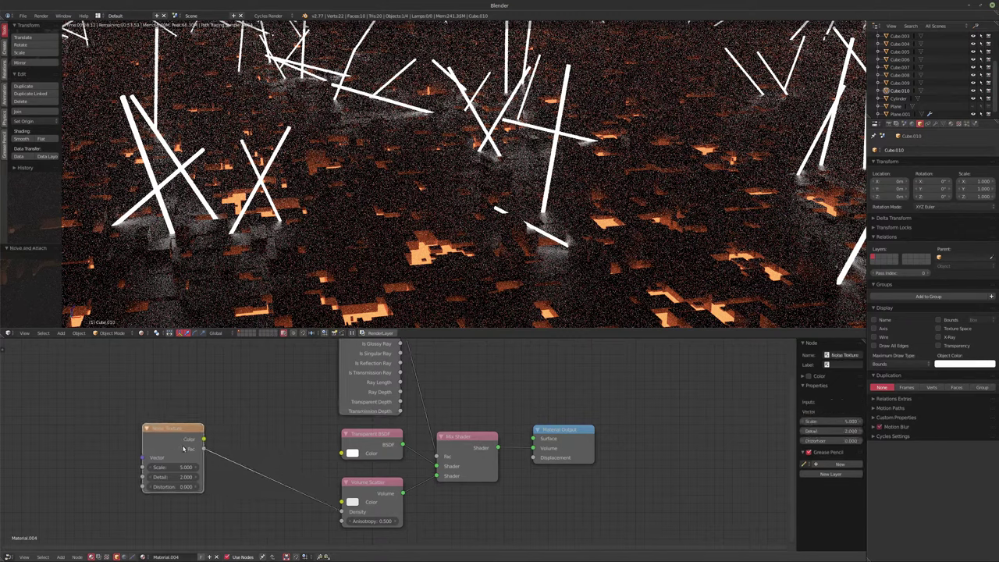
key(shift+a)
mouse_move(248, 511)
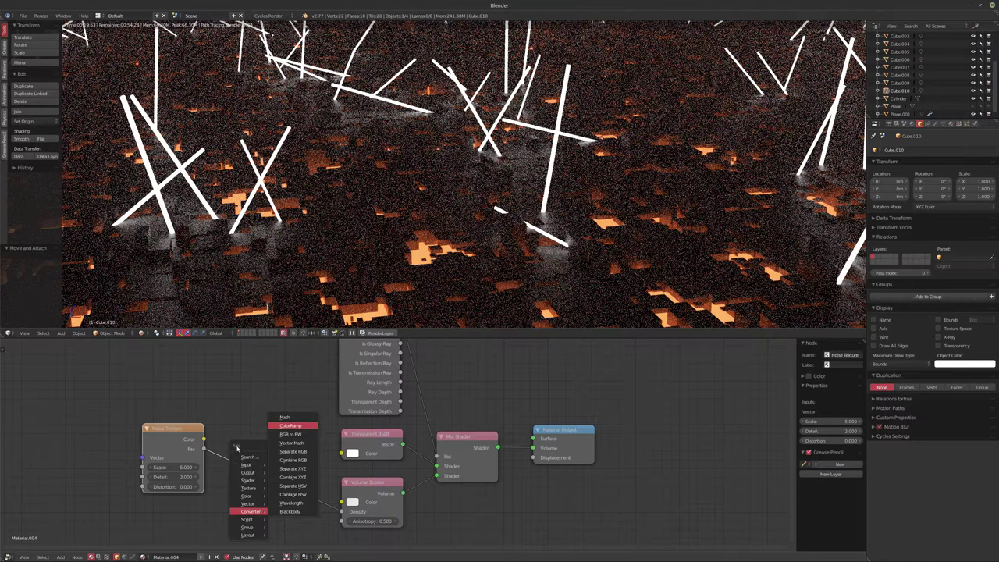
click(290, 426)
click(273, 437)
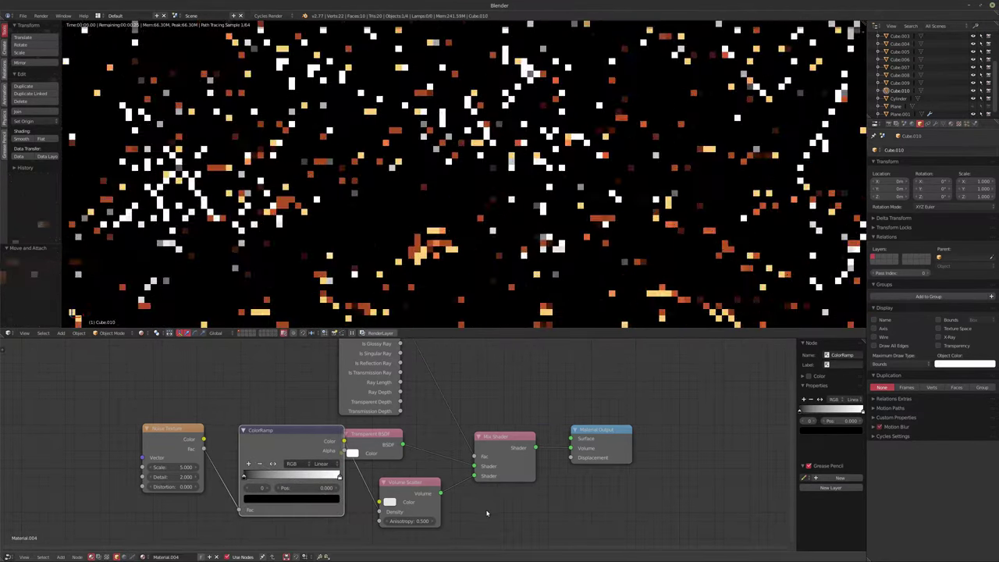
Rearrange the Noise Texture, ColorRamp and Volume Scatter nodes so that none of them overlap
drag(178, 447, 147, 447)
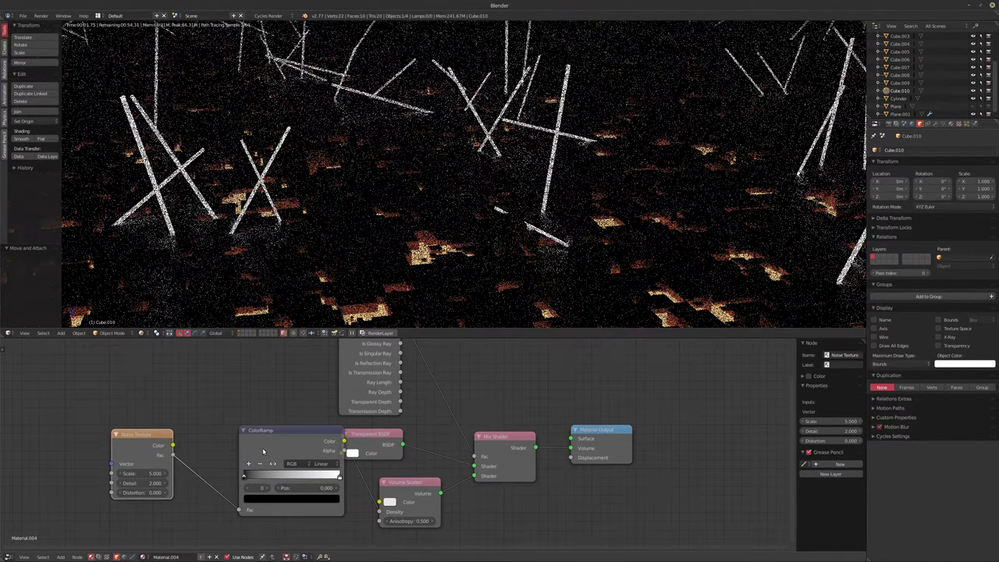
drag(263, 451, 222, 455)
drag(396, 491, 359, 483)
drag(173, 445, 200, 513)
middle_drag(337, 484, 377, 474)
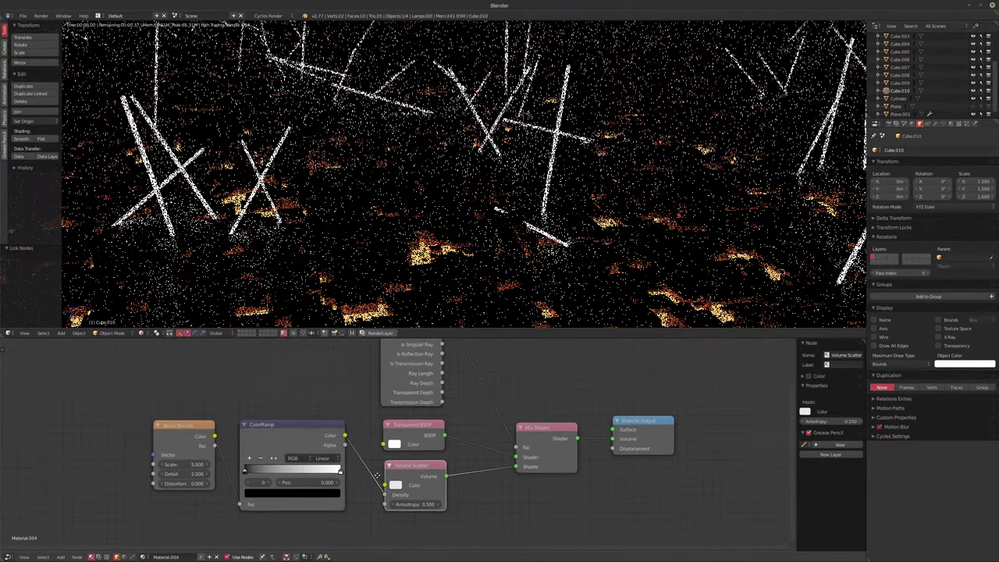
Increase the ColorRamp's contrast by moving the black stop inward and the white stop to position 0.714
scroll(272, 476, up, 2)
drag(245, 472, 336, 472)
click(374, 471)
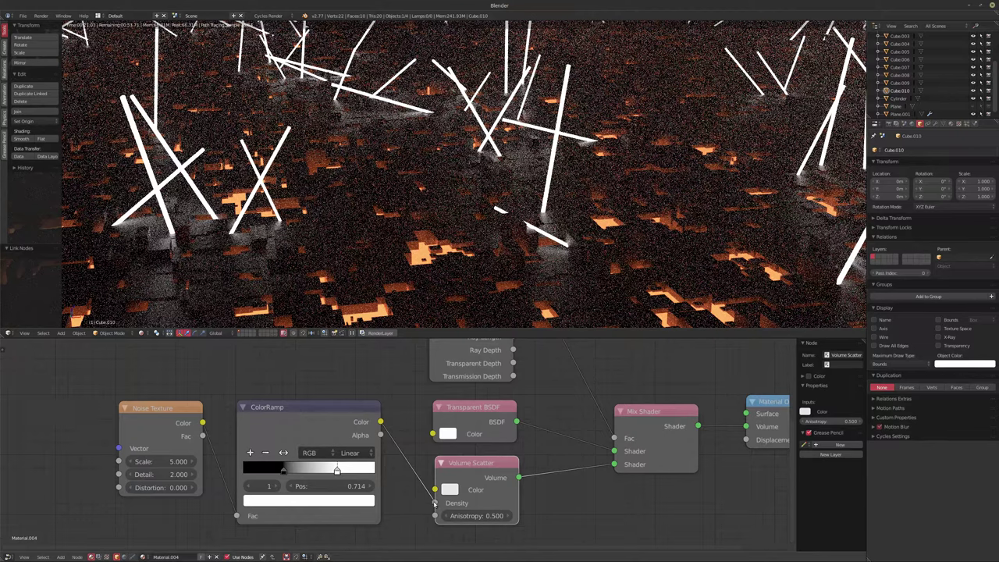
Unlink the ColorRamp from the Volume Scatter's Density and connect the Volume Scatter directly to the Material Output's Volume input
drag(435, 503, 403, 515)
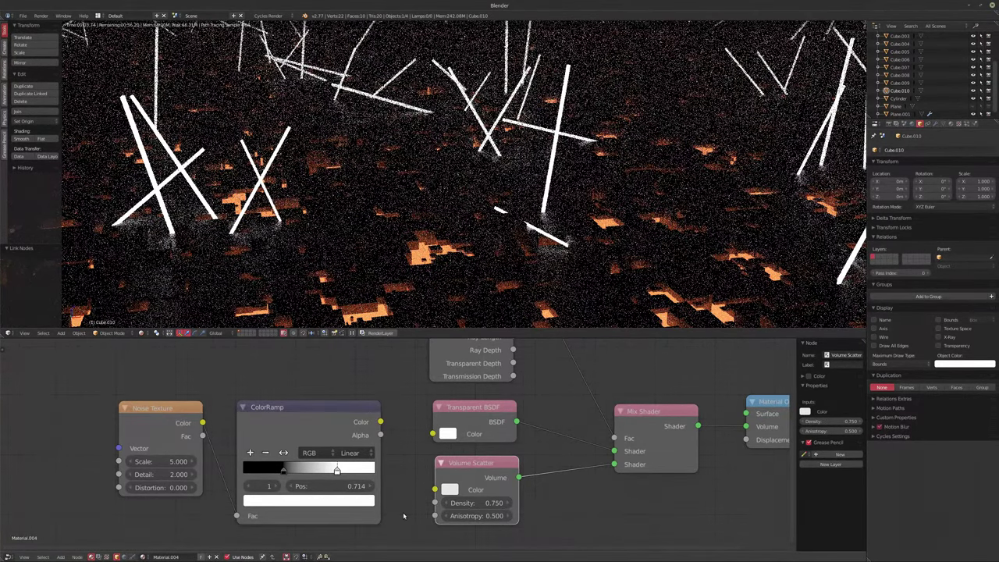
middle_drag(538, 499, 483, 503)
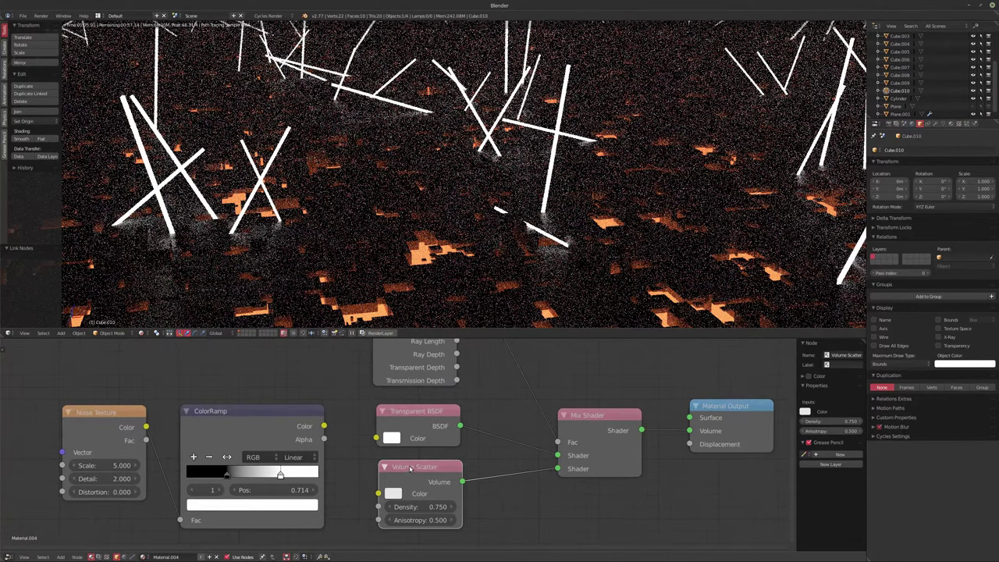
ctrl+shift+click(433, 477)
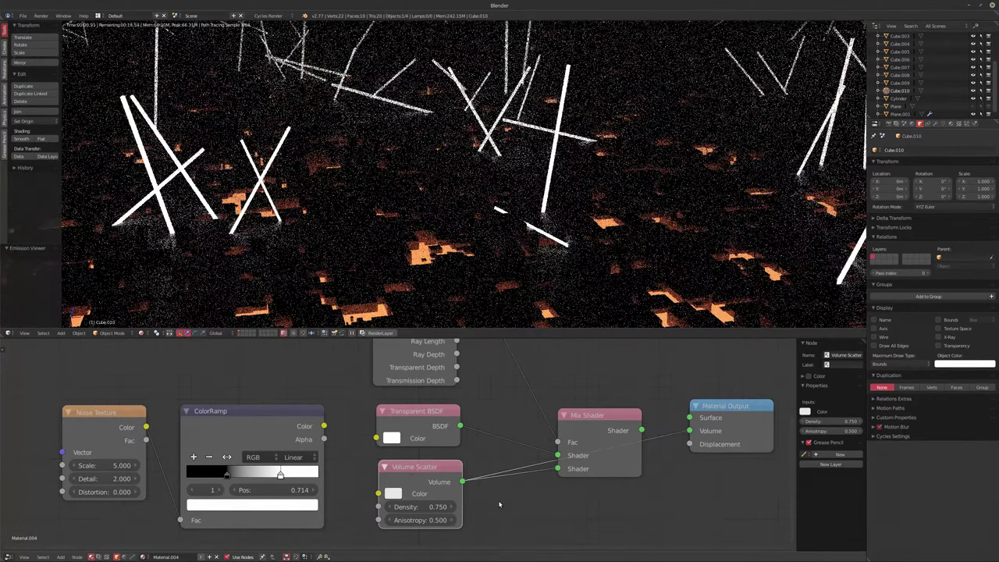
middle_drag(506, 512, 470, 490)
Delete the Mix Shader, Light Path, Transparent BSDF, ColorRamp and Noise Texture nodes
click(494, 412)
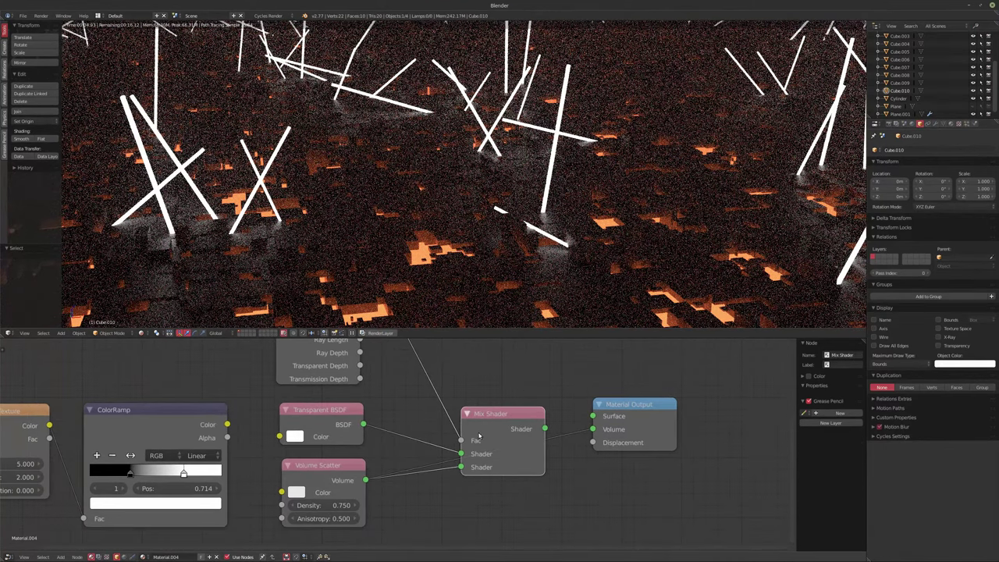
key(x)
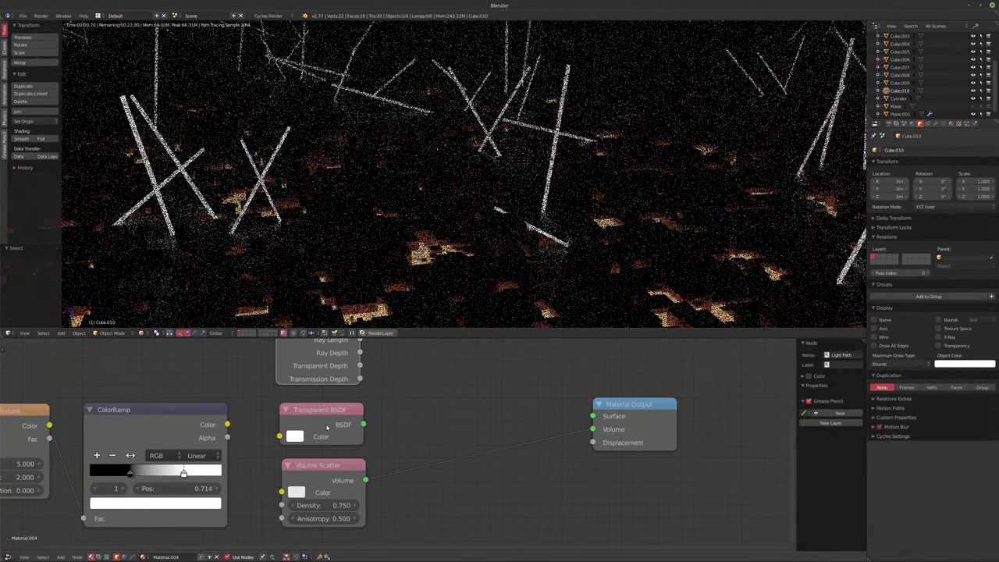
middle_drag(255, 414, 398, 396)
click(294, 423)
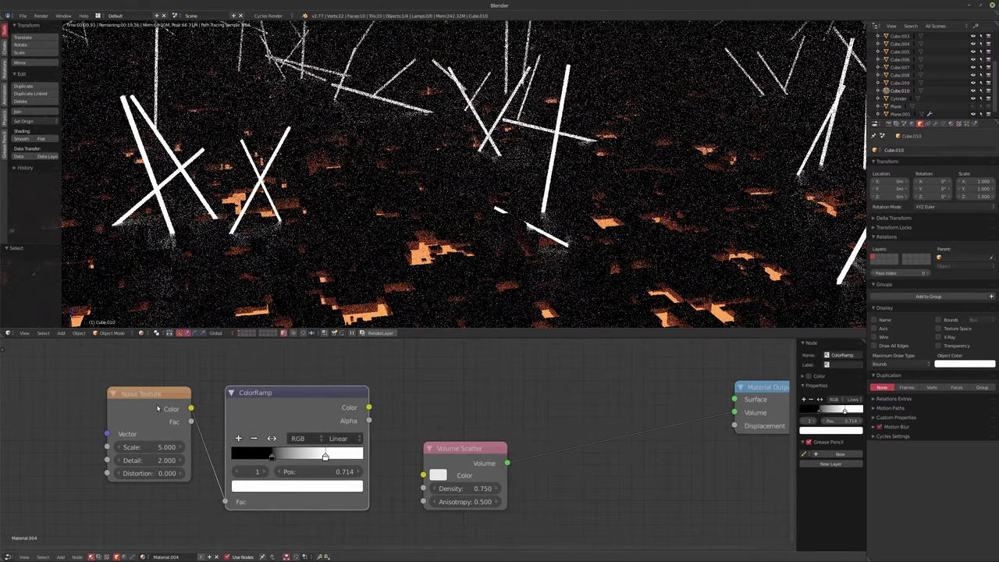
key(x)
click(159, 408)
key(x)
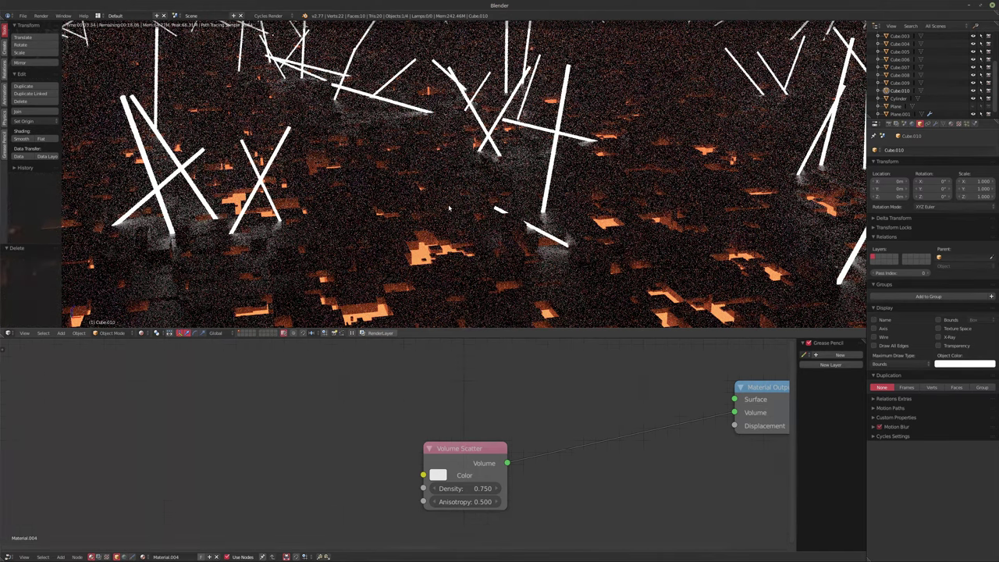
Switch the viewport from rendered to solid shading and show the layer that holds the source blocks of the greebled ground
key(shift+z)
scroll(437, 205, down, 10)
middle_drag(417, 201, 519, 226)
middle_drag(422, 201, 483, 201)
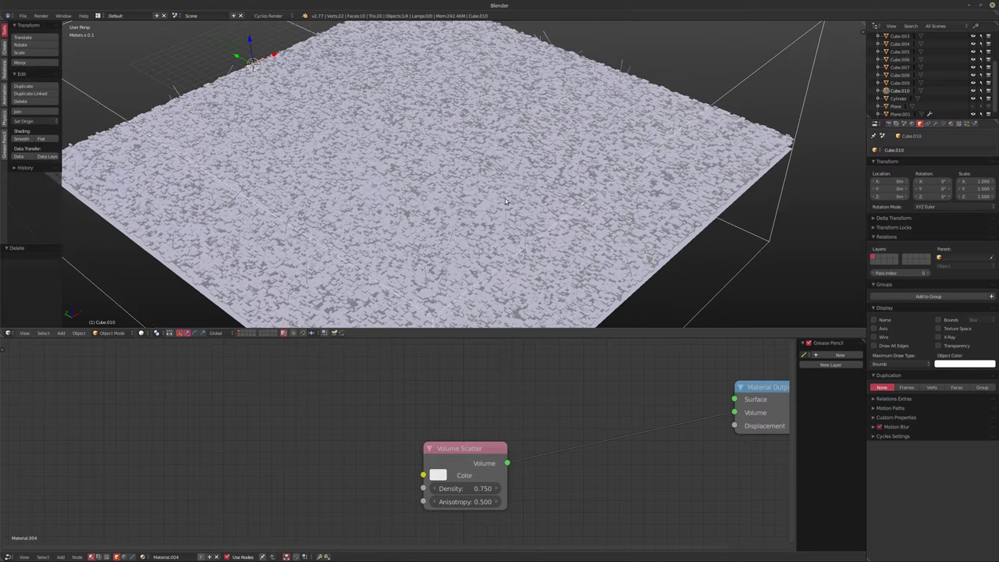
scroll(485, 201, up, 10)
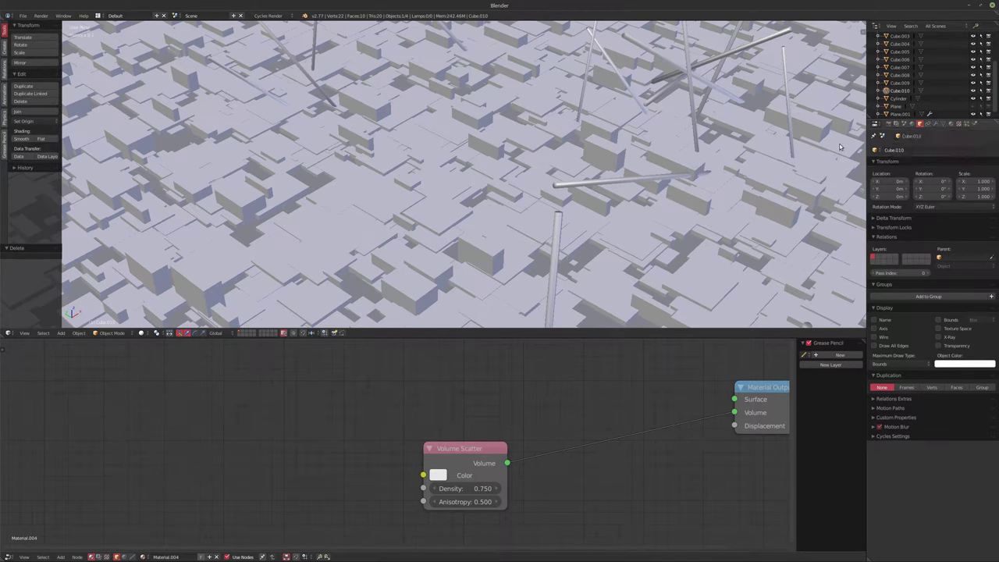
scroll(464, 194, down, 6)
shift+middle_drag(469, 192, 382, 189)
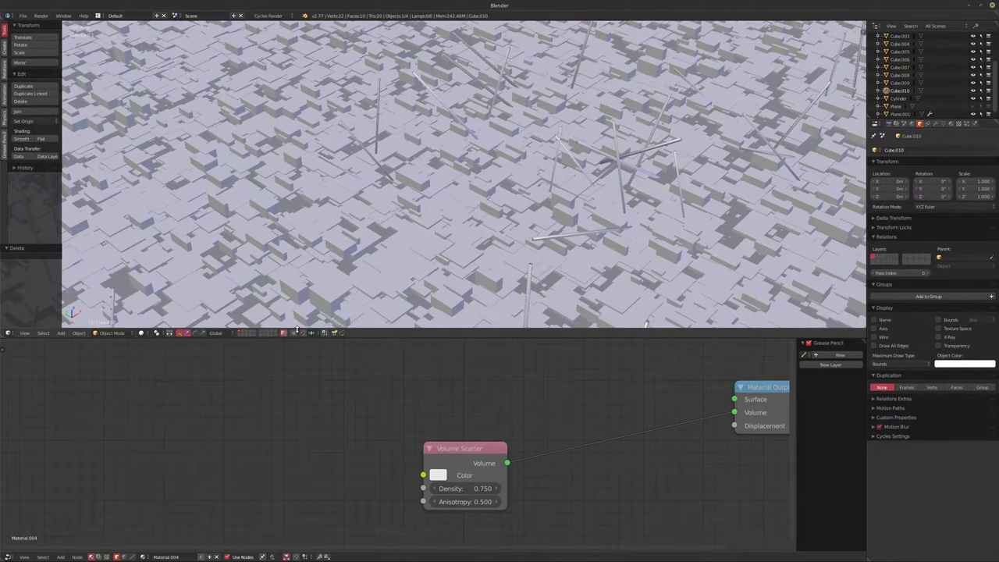
click(273, 335)
shift+middle_drag(514, 165, 637, 230)
scroll(637, 231, down, 2)
drag(0, 0, 0, 0)
scroll(637, 230, down, 2)
shift+middle_drag(552, 242, 590, 264)
Start saving the file and create a new folder named 007 in the blender directory
key(ctrl+s)
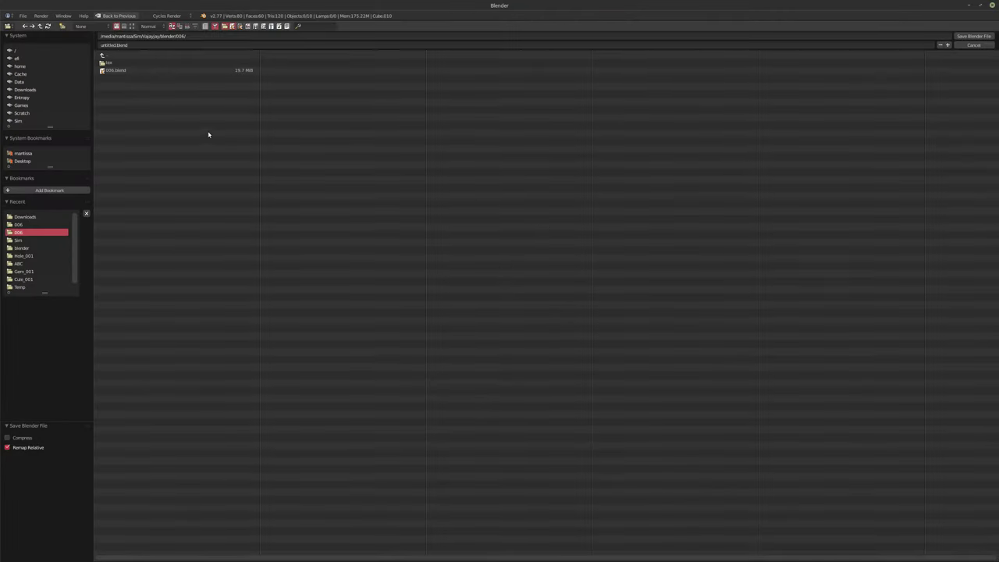
click(117, 54)
click(63, 27)
text(007)
key(Return)
Save the scene as 007.blend inside the 007 folder
double_click(132, 111)
text(01)
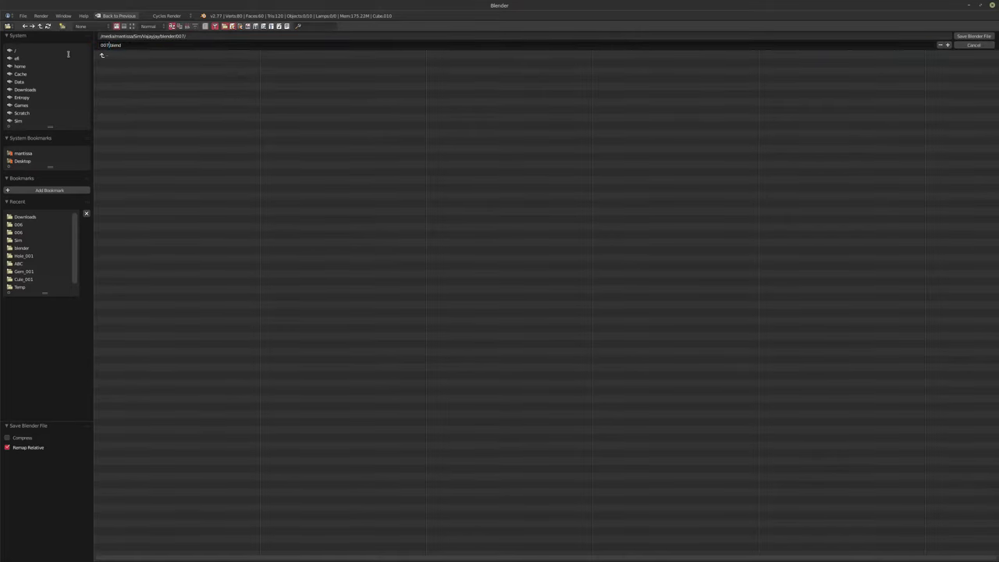
key(Return)
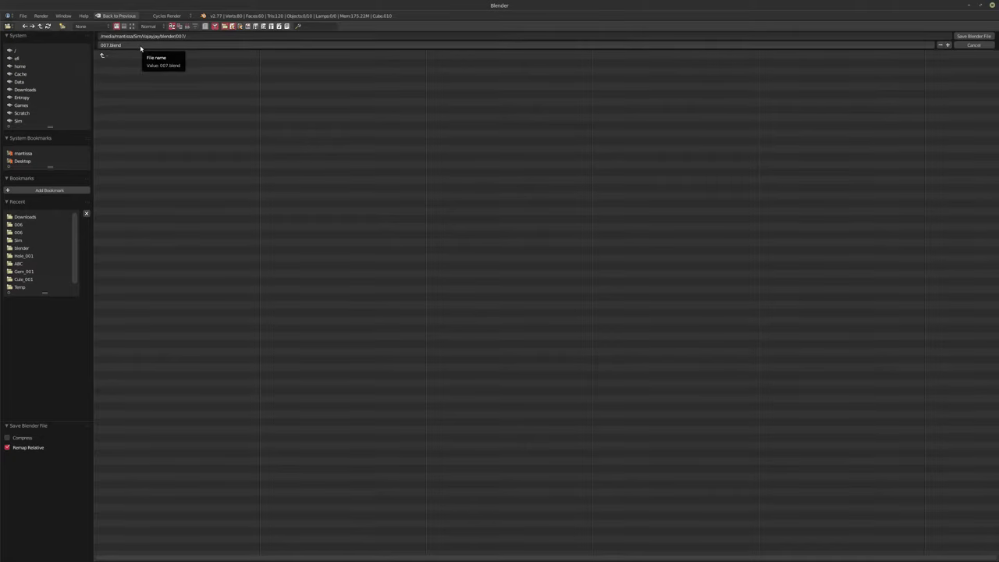
click(280, 45)
click(973, 37)
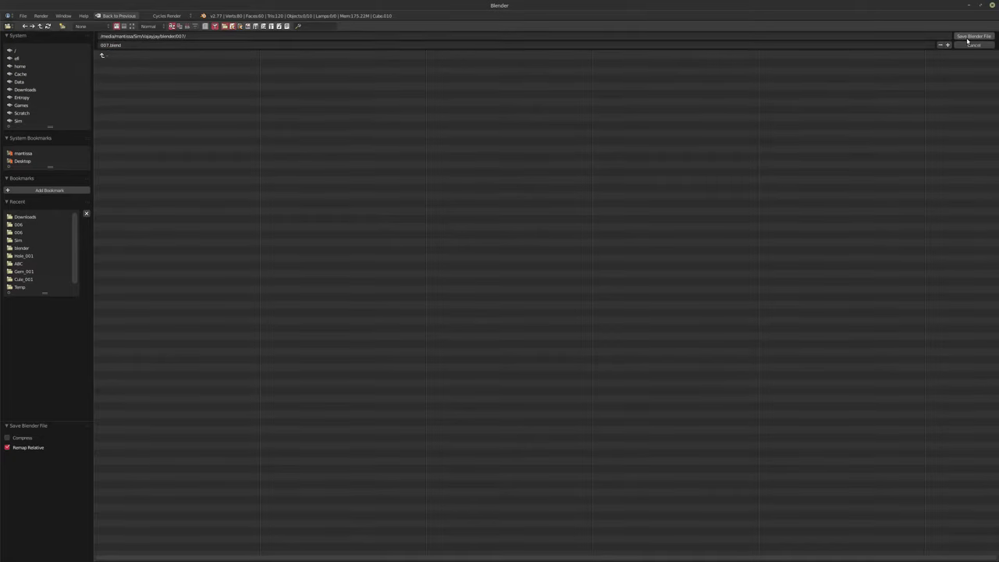
Select the flat block at the grid's centre and add a Bevel modifier to it
scroll(521, 201, up, 3)
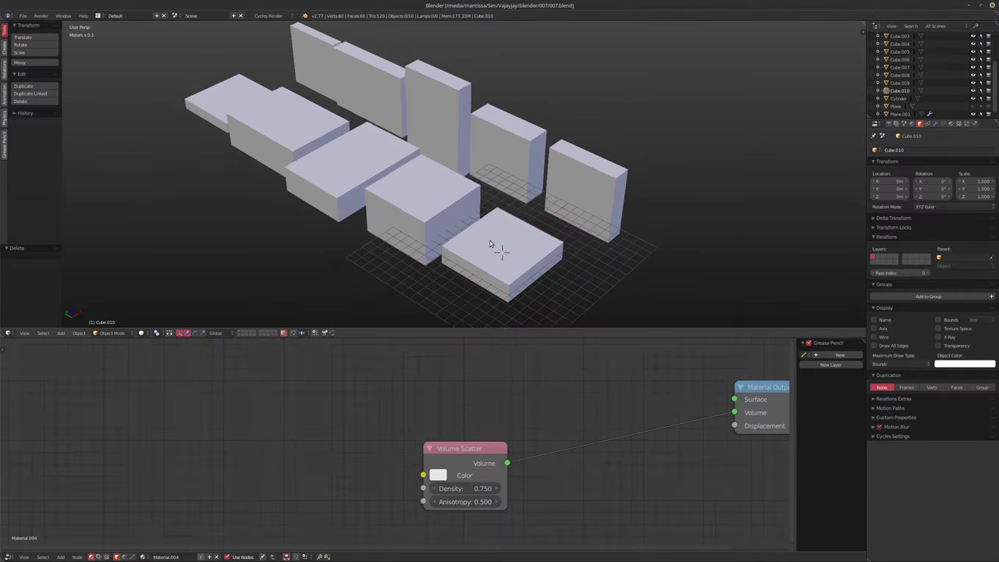
right_click(573, 248)
shift+middle_drag(574, 247, 594, 240)
click(936, 124)
scroll(497, 177, up, 3)
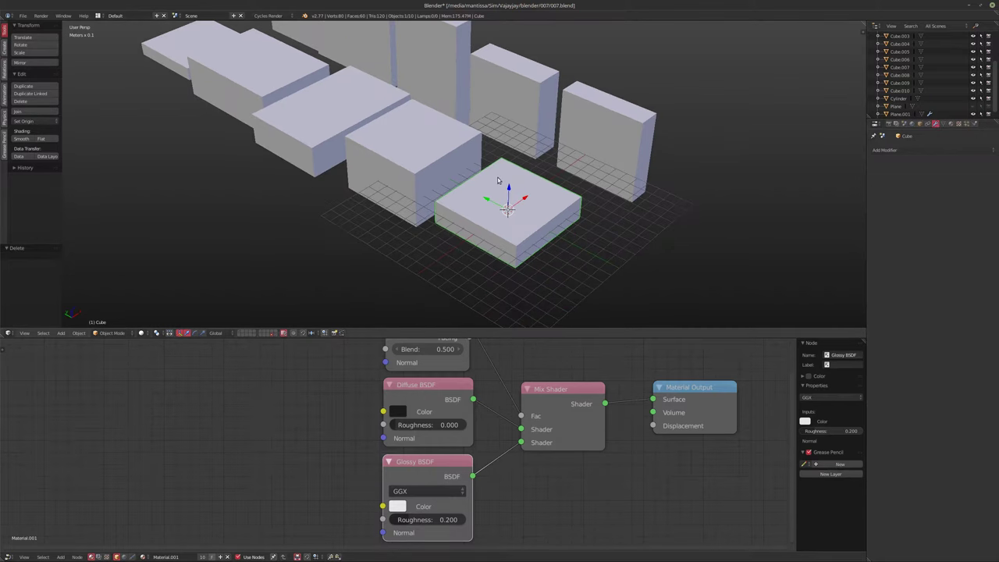
click(907, 149)
click(836, 181)
Set the Bevel modifier's width to 1 mm and check the block's edges up close
shift+middle_drag(551, 233, 531, 238)
click(883, 187)
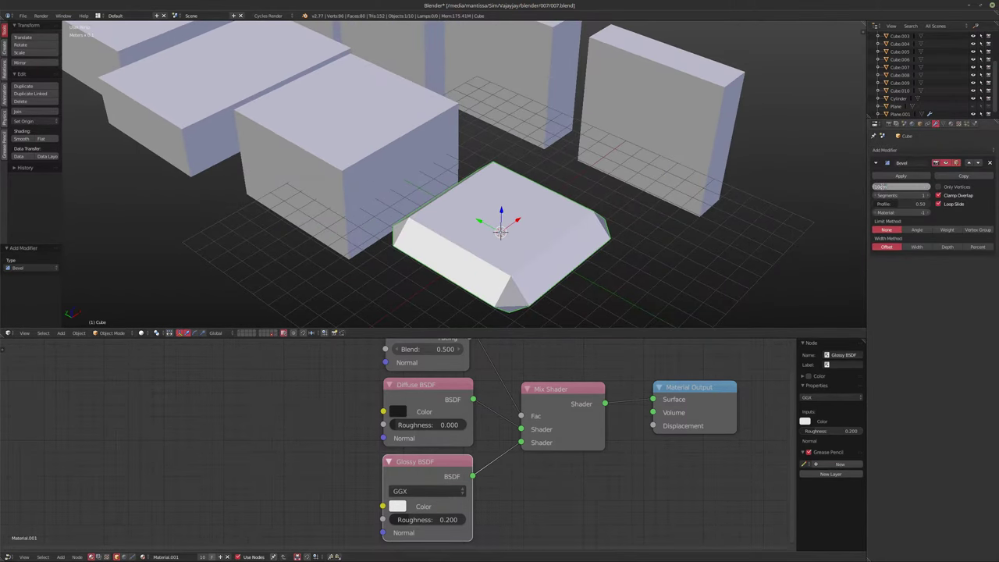
drag(899, 187, 884, 188)
shift+middle_drag(460, 259, 403, 185)
scroll(454, 167, up, 5)
scroll(536, 258, down, 6)
shift+middle_drag(455, 167, 532, 277)
Select all the other blocks with the beveled block as the active one, and link its modifiers to them
scroll(531, 277, down, 3)
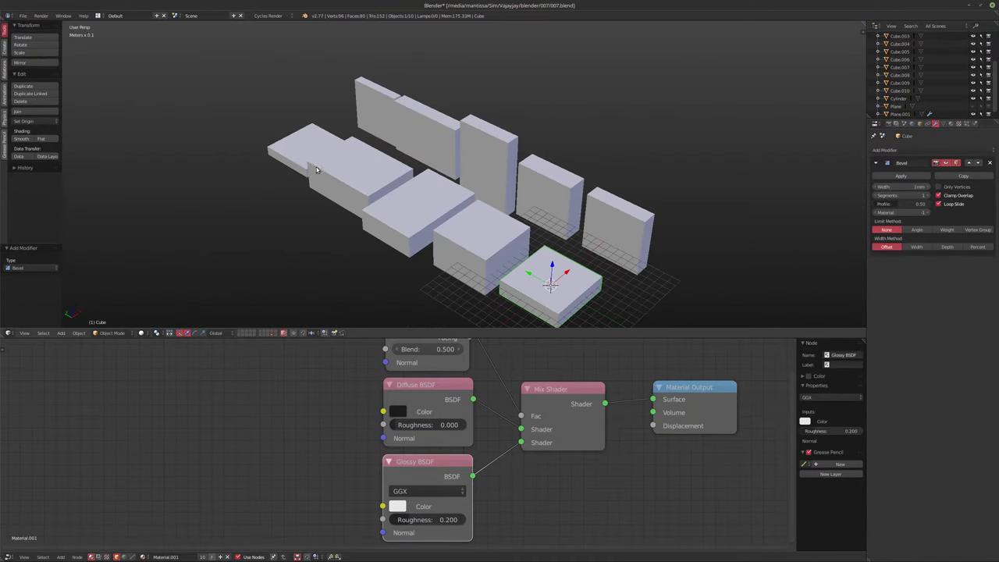
right_click(309, 150)
shift+right_click(359, 180)
shift+right_click(419, 213)
shift+right_click(481, 247)
shift+right_click(379, 111)
shift+right_click(428, 135)
shift+right_click(487, 162)
shift+right_click(551, 191)
shift+right_click(617, 228)
shift+right_click(569, 291)
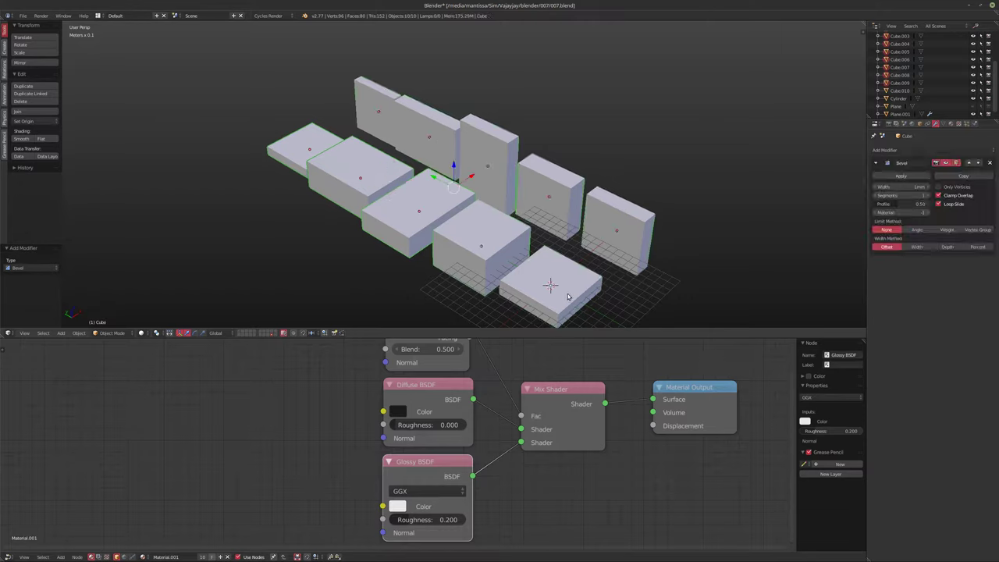
key(ctrl+l)
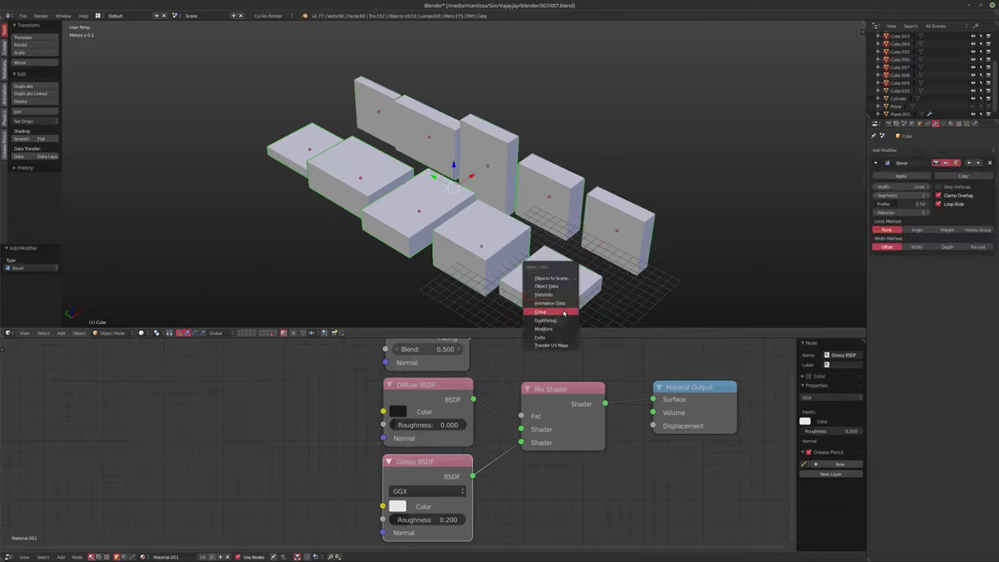
click(562, 329)
scroll(438, 218, up, 4)
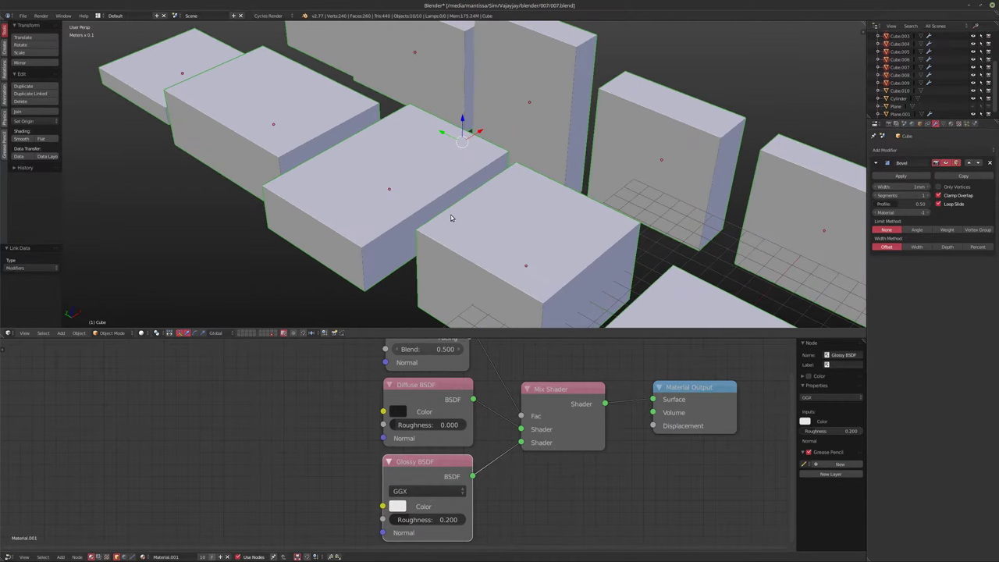
key(Tab)
scroll(438, 218, down, 5)
scroll(427, 202, up, 7)
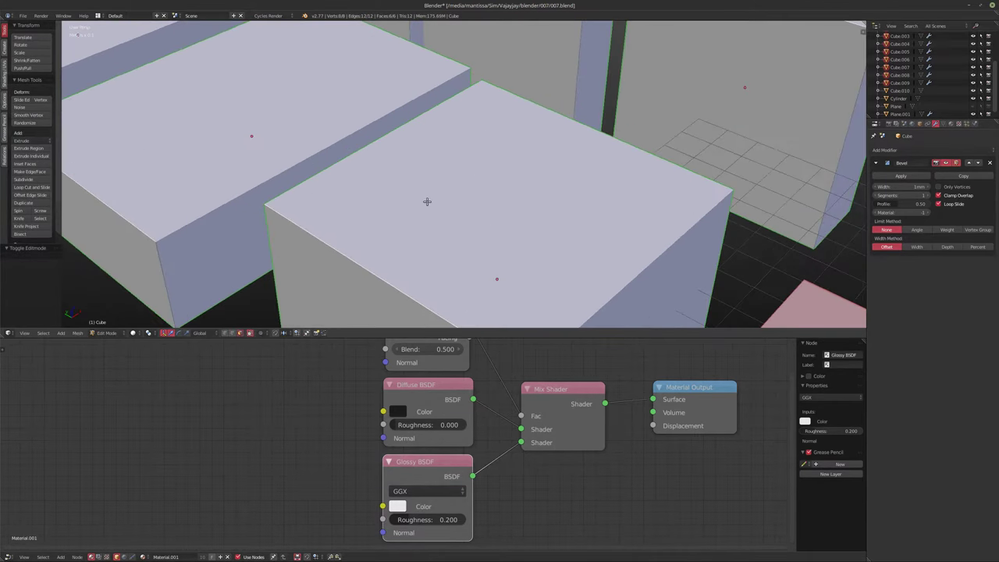
scroll(427, 202, down, 4)
shift+middle_drag(427, 201, 385, 191)
scroll(505, 175, down, 2)
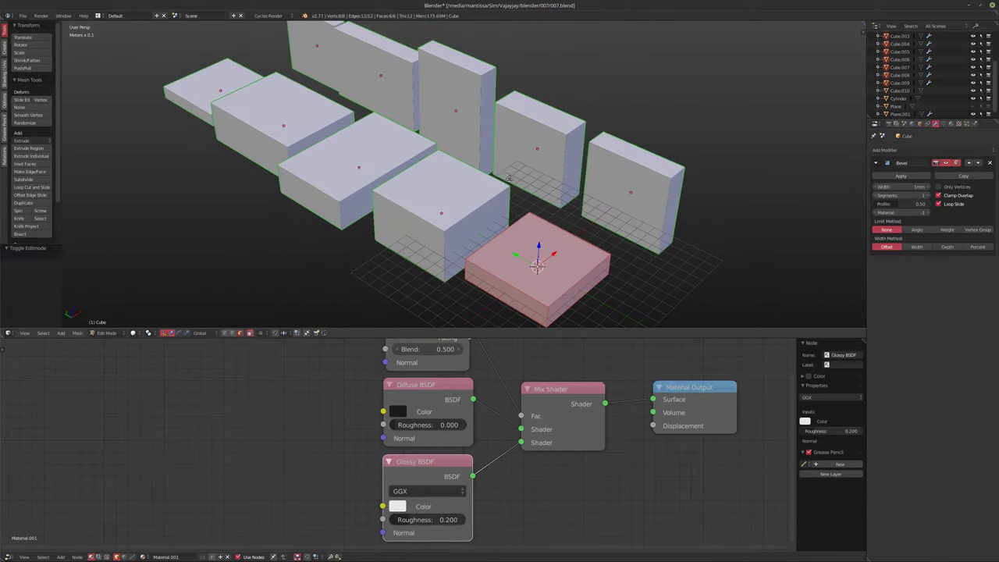
key(Tab)
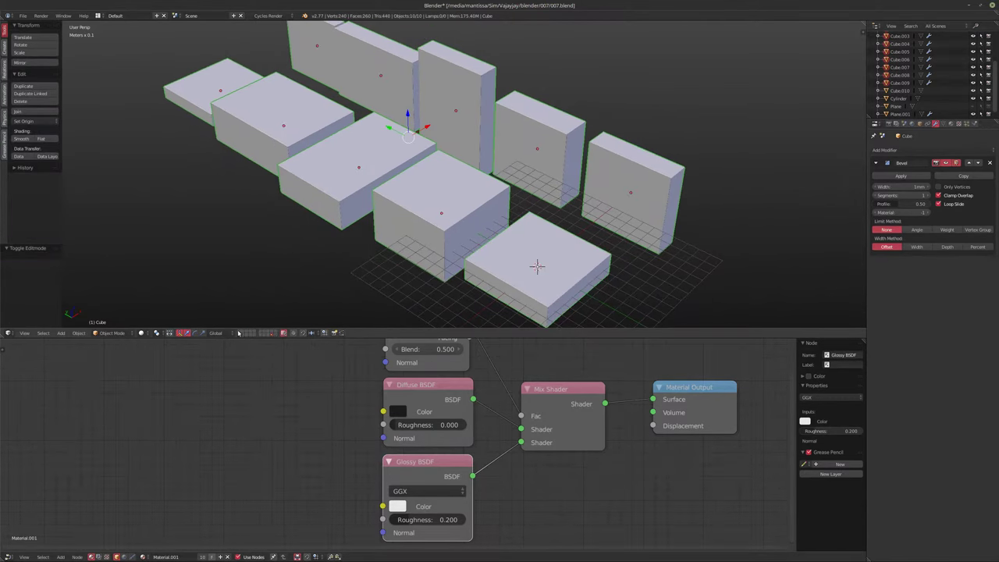
Show the layer containing the greebled ground, then add a camera at the origin and clear its rotation
click(241, 333)
scroll(515, 234, up, 5)
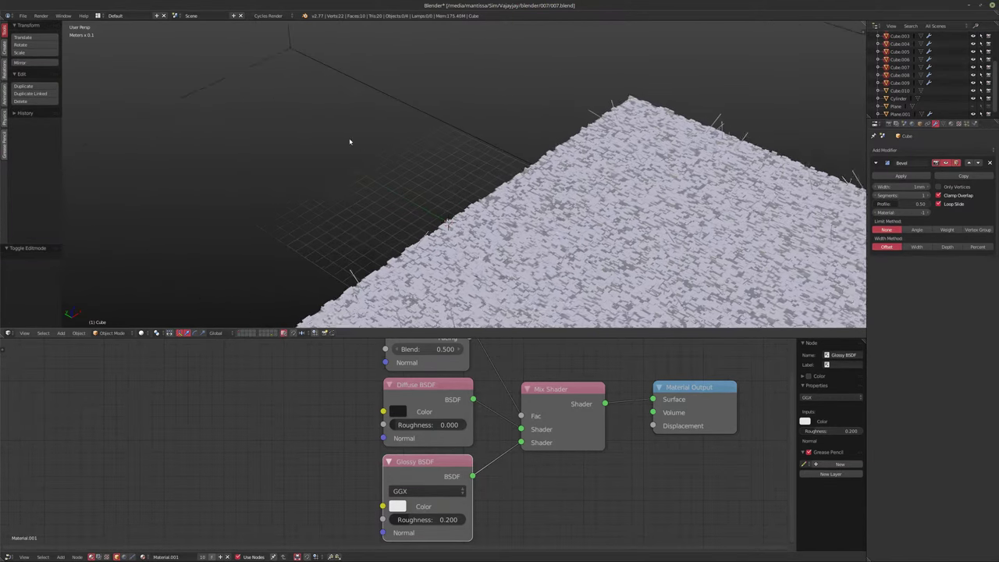
middle_drag(479, 226, 511, 223)
mouse_move(363, 195)
middle_down()
mouse_move(371, 205)
mouse_move(353, 206)
middle_up()
key(shift+a)
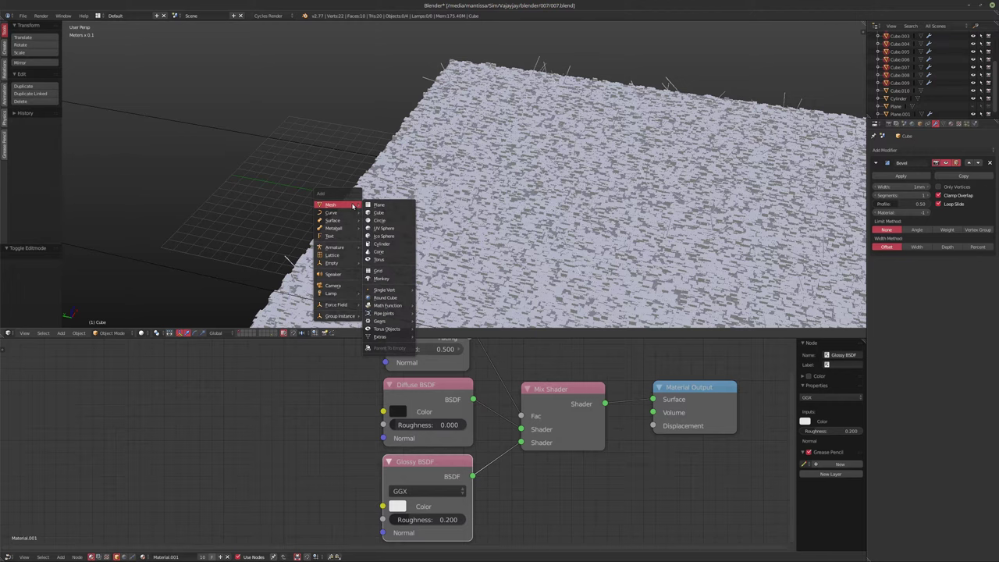
mouse_move(352, 213)
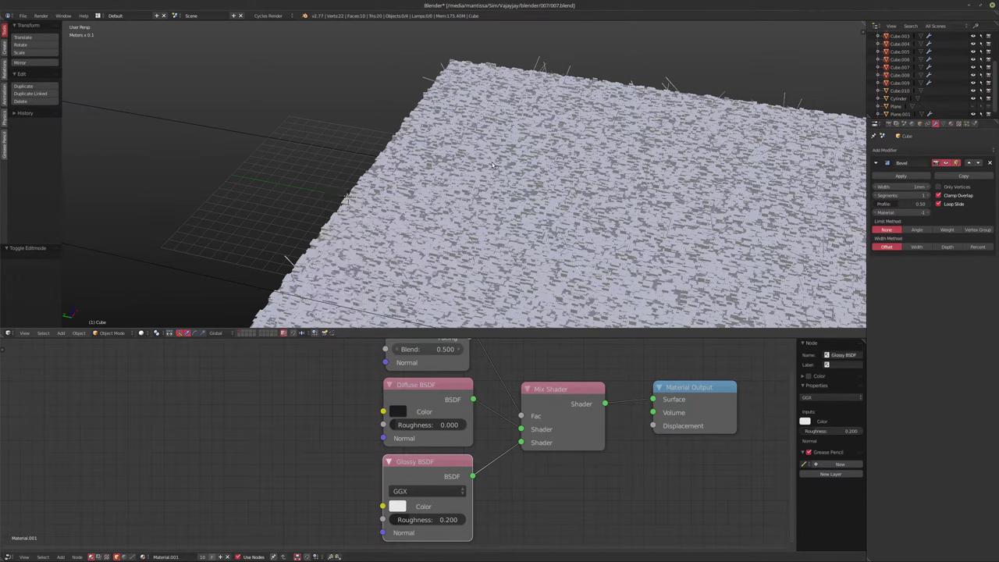
middle_drag(386, 182, 397, 181)
key(shift+a)
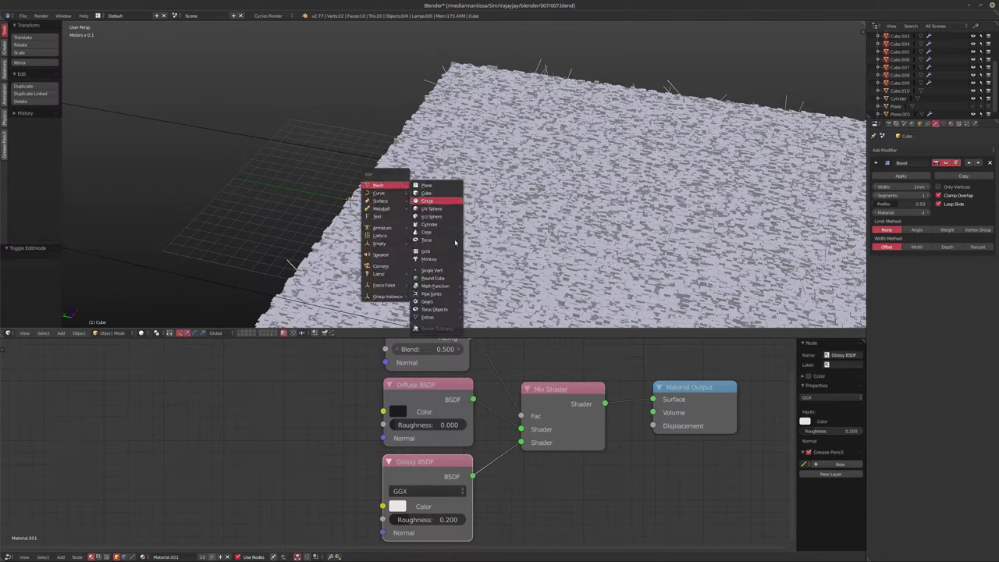
click(380, 265)
key(alt+r)
Raise the camera about 36 cm on Z and move it about 5.2 m along negative Y
middle_drag(373, 245, 395, 221)
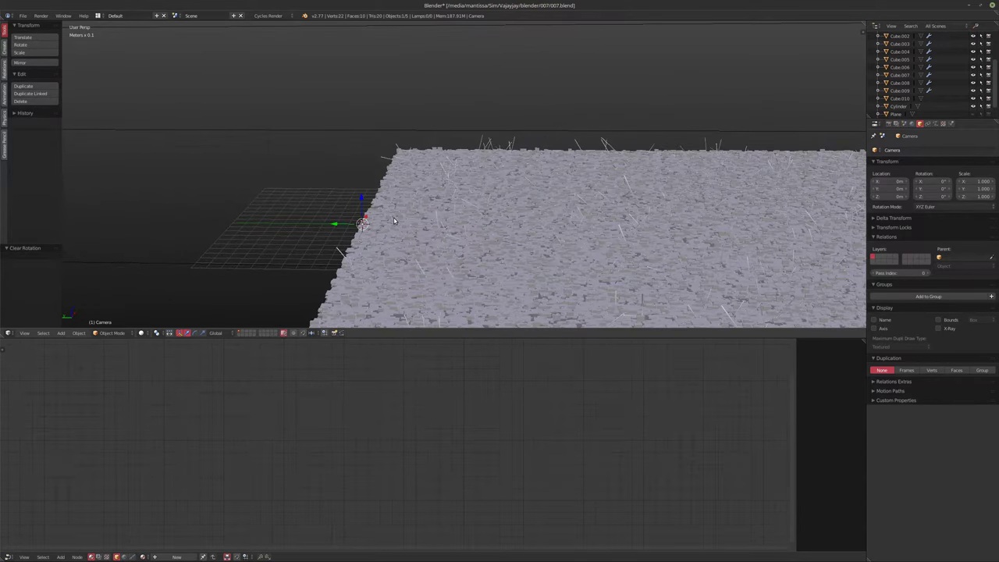
key(g)
key(z)
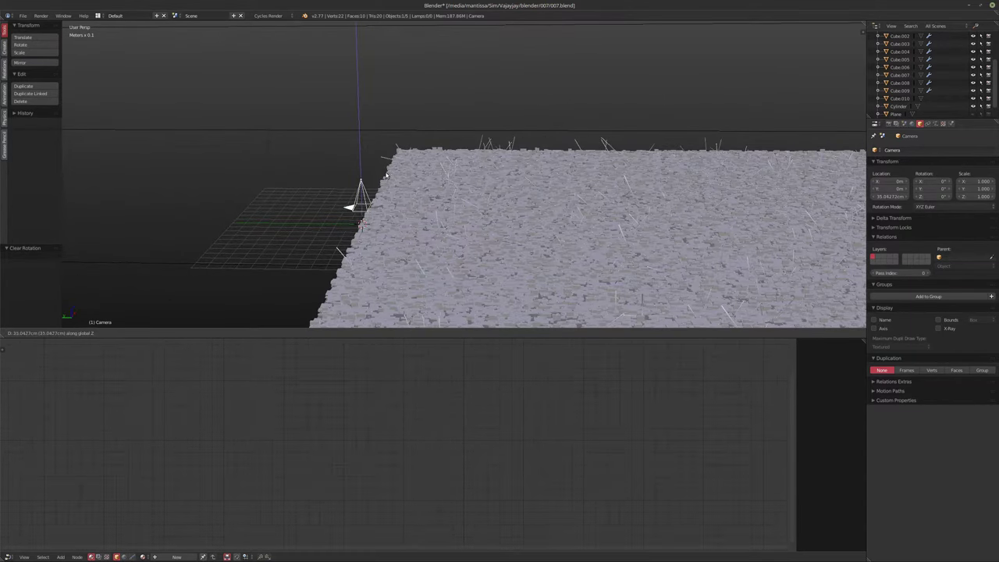
click(386, 174)
shift+middle_drag(499, 254, 305, 242)
scroll(456, 239, down, 3)
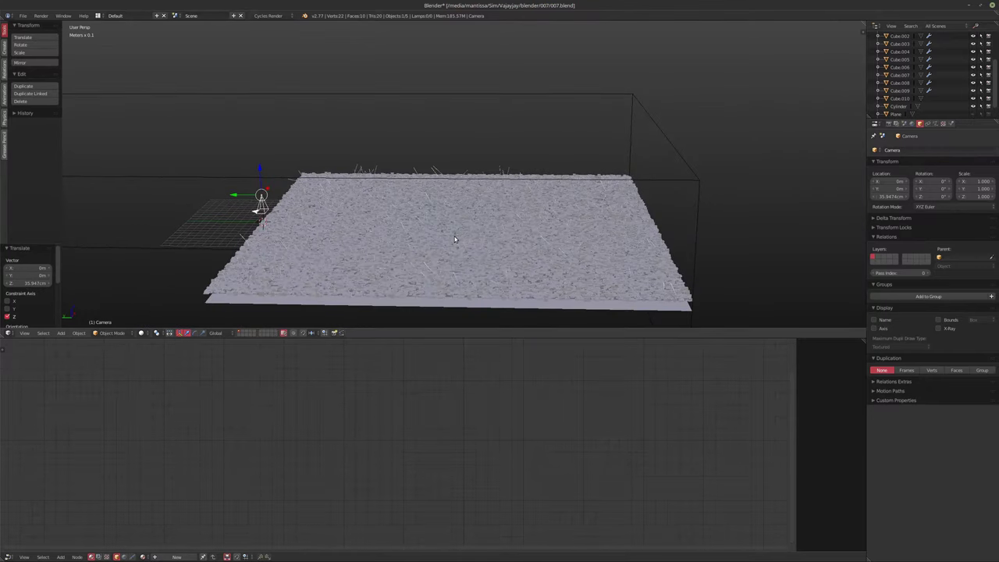
middle_drag(456, 240, 353, 245)
key(n)
key(g)
key(y)
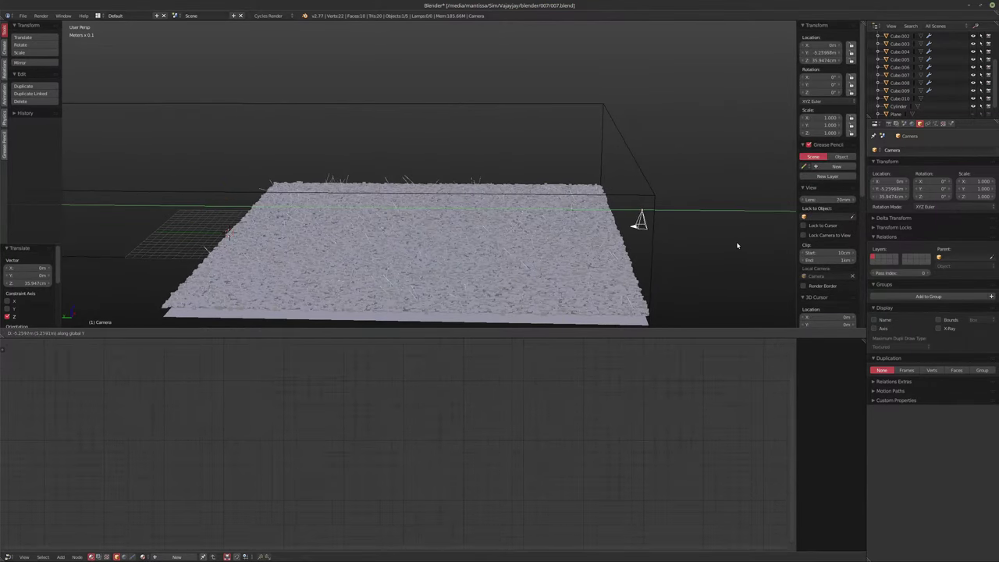
click(729, 245)
middle_drag(730, 245, 598, 242)
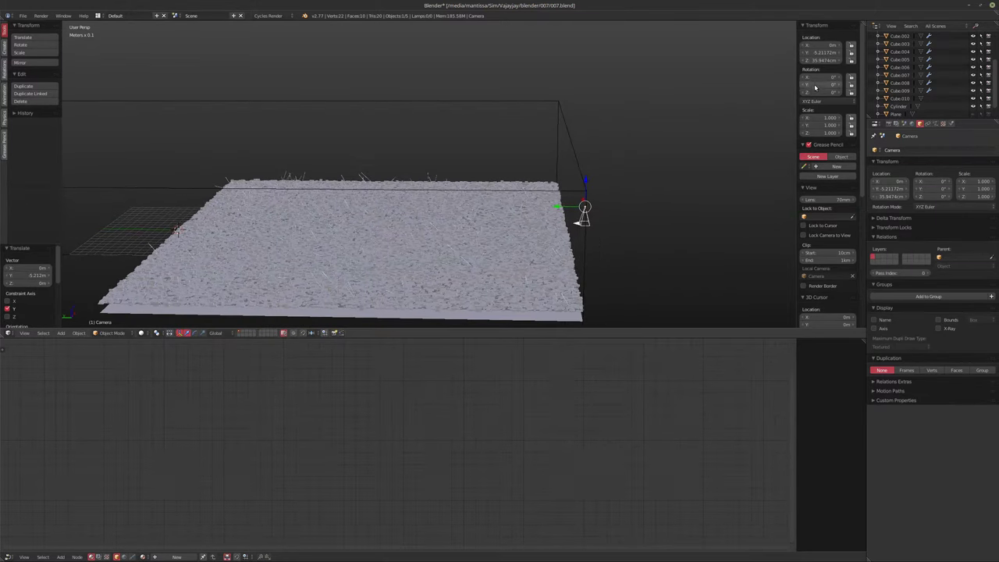
Rotate the camera to about 62.2° on X and look through it
drag(821, 84, 830, 84)
click(814, 87)
key(Return)
drag(818, 78, 865, 77)
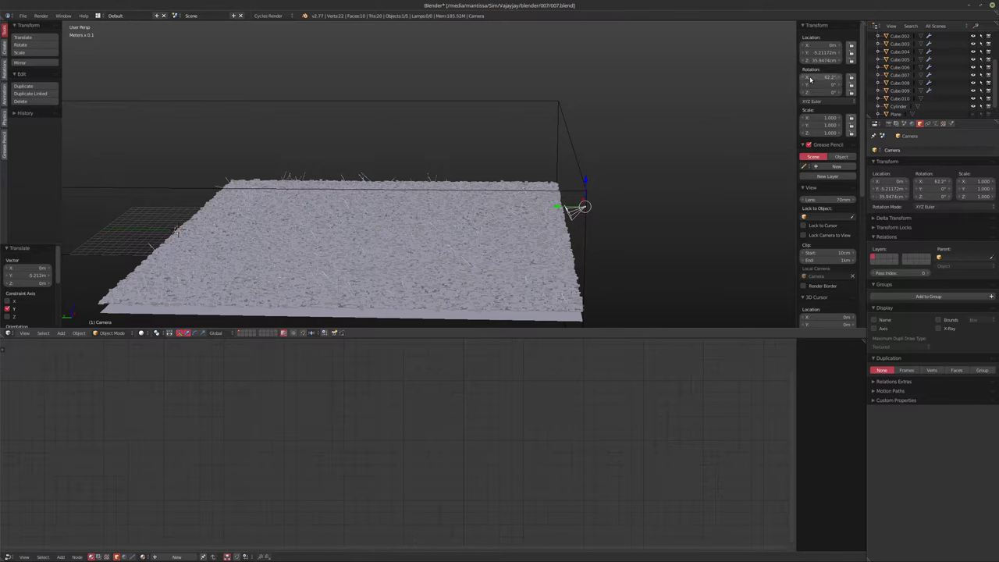
key(KP_0)
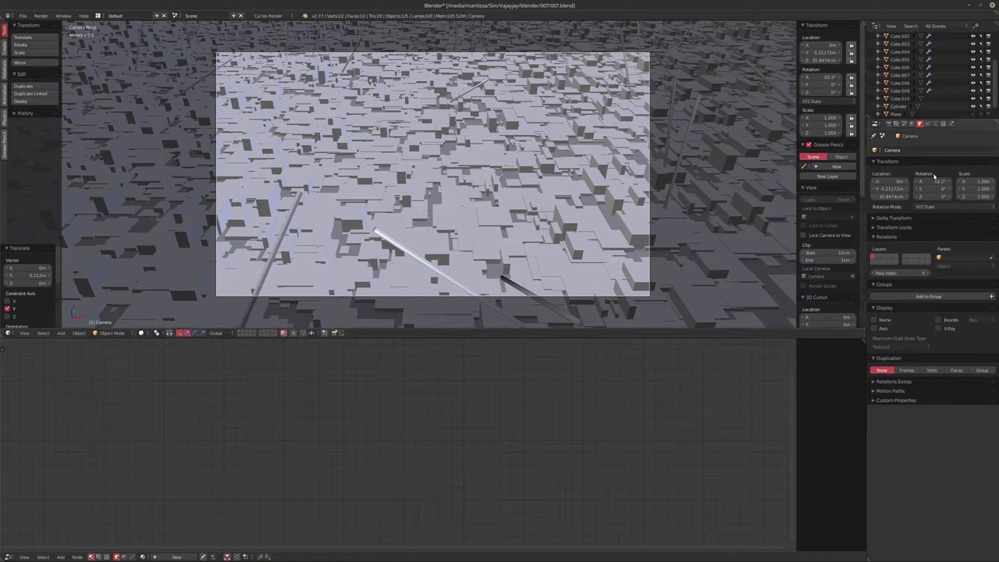
Set the camera's focal length to 70 mm
click(936, 124)
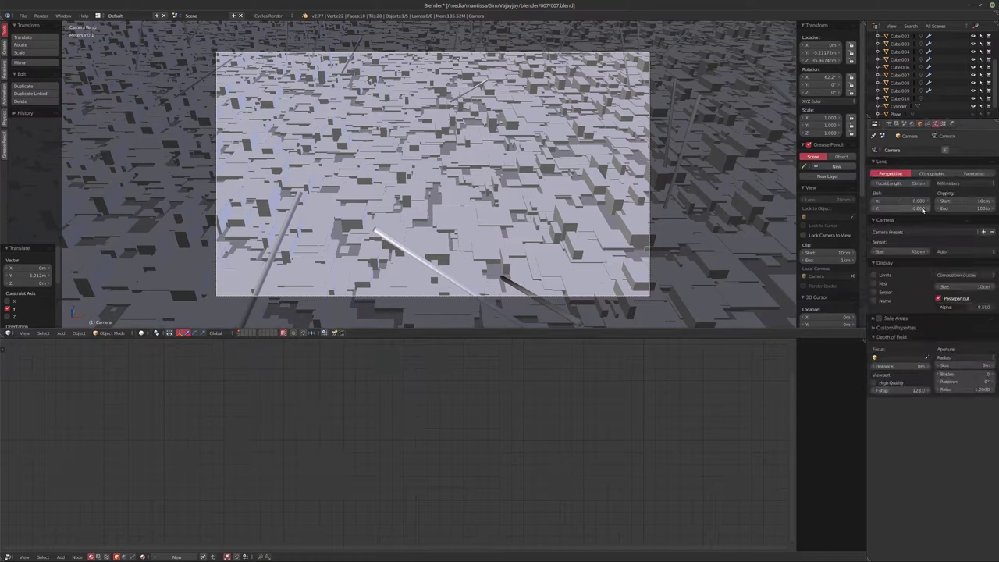
click(893, 183)
text(70)
key(Return)
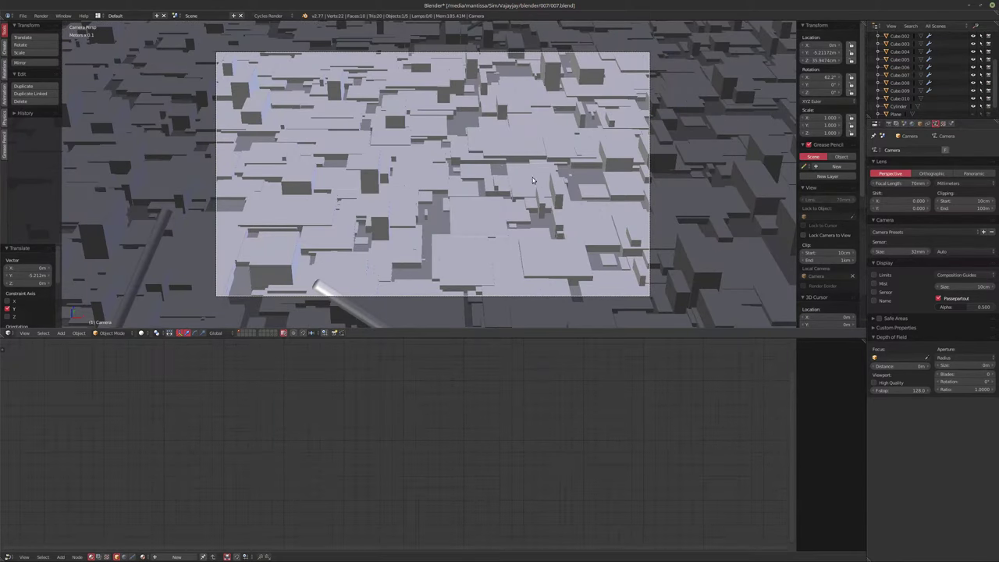
Pull the camera back about 1.8 m along its local Z and shift it about 18 cm forward along global Y
key(g)
key(z)
key(z)
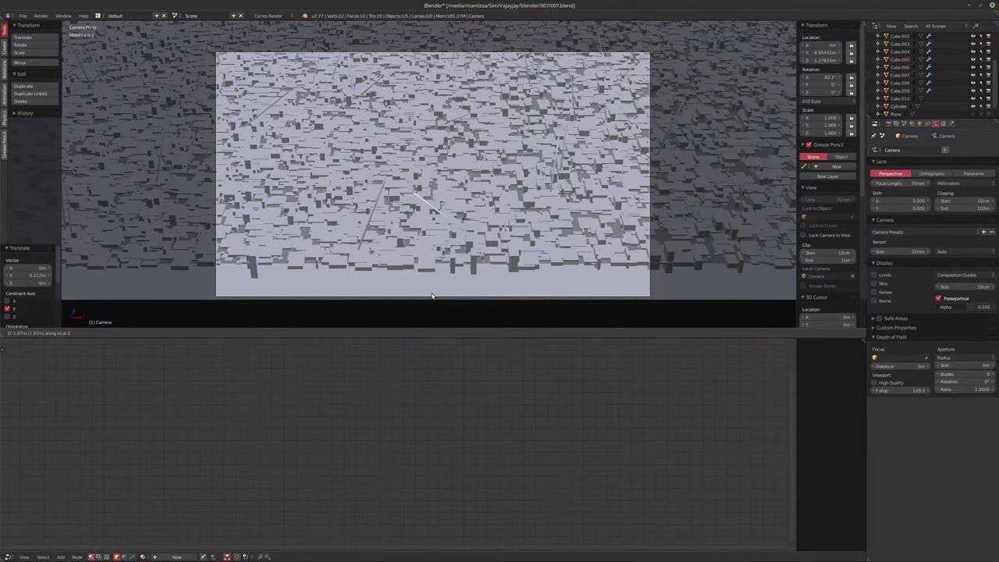
click(431, 292)
key(g)
key(y)
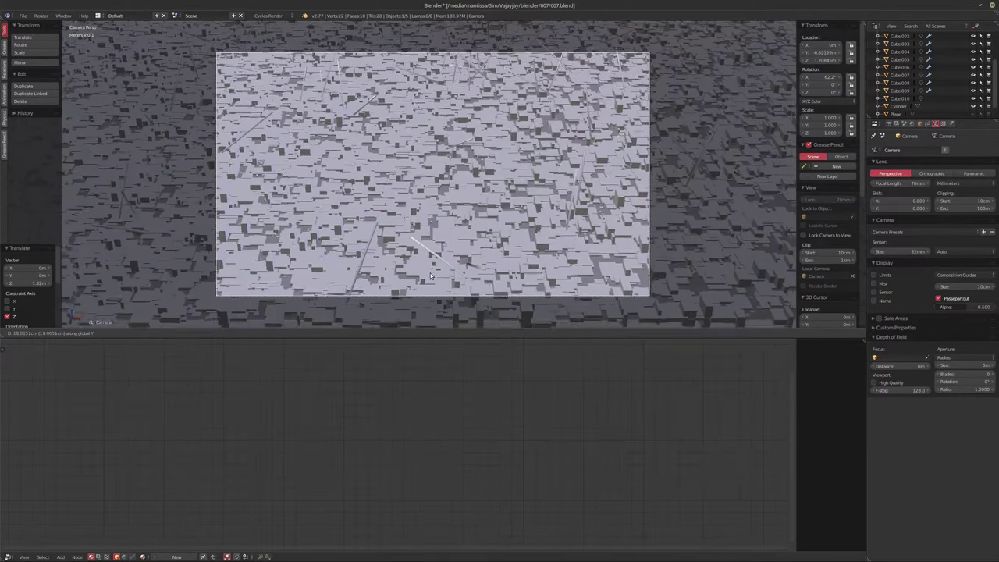
click(430, 280)
scroll(403, 266, up, 1)
scroll(411, 269, down, 1)
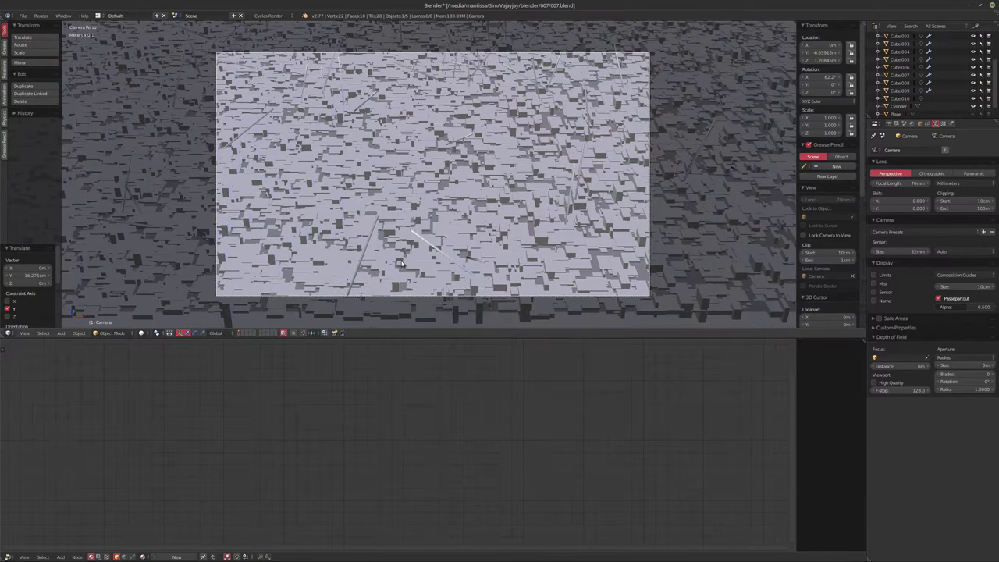
Enable the render border and preview the camera view with rendered shading
click(888, 123)
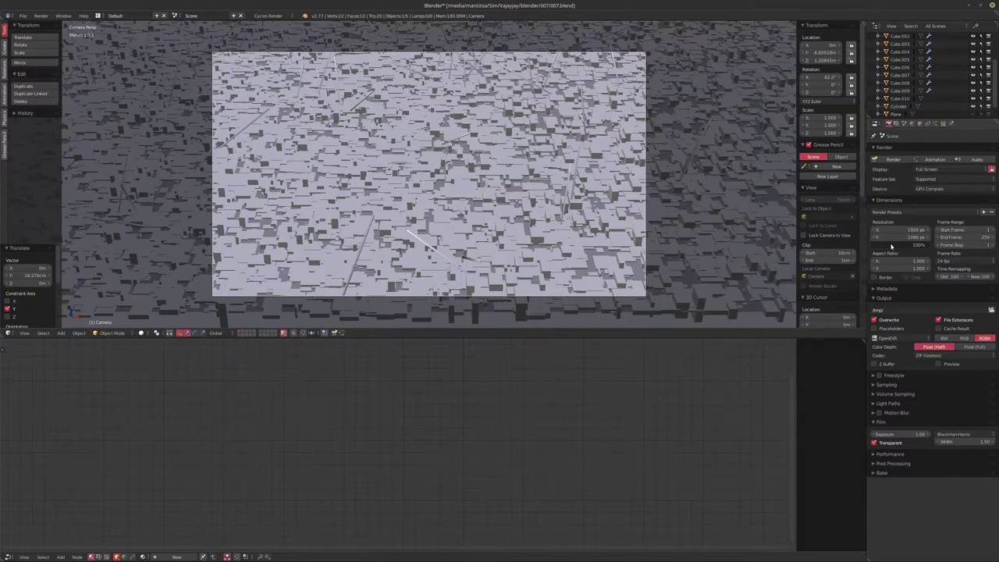
click(875, 277)
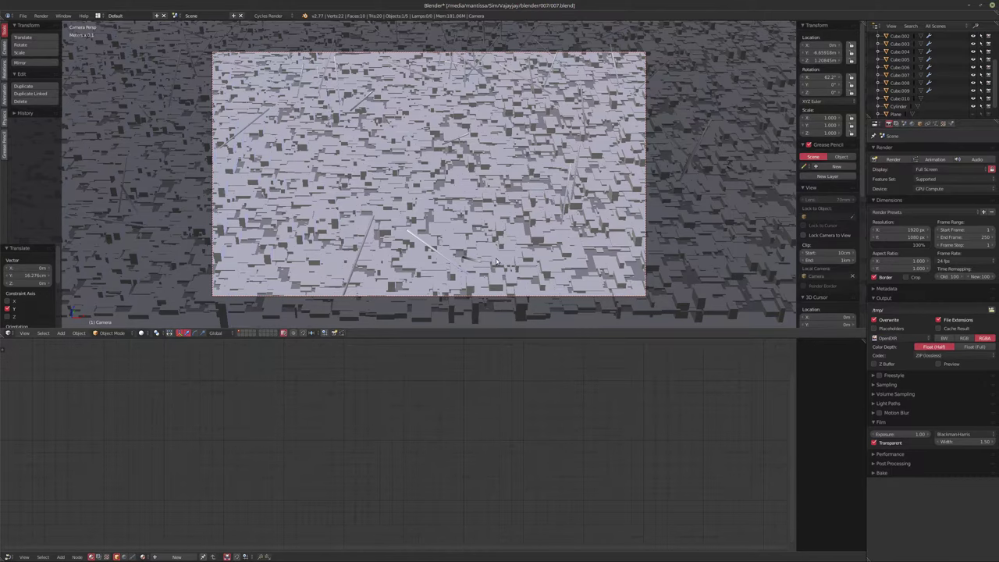
key(shift+z)
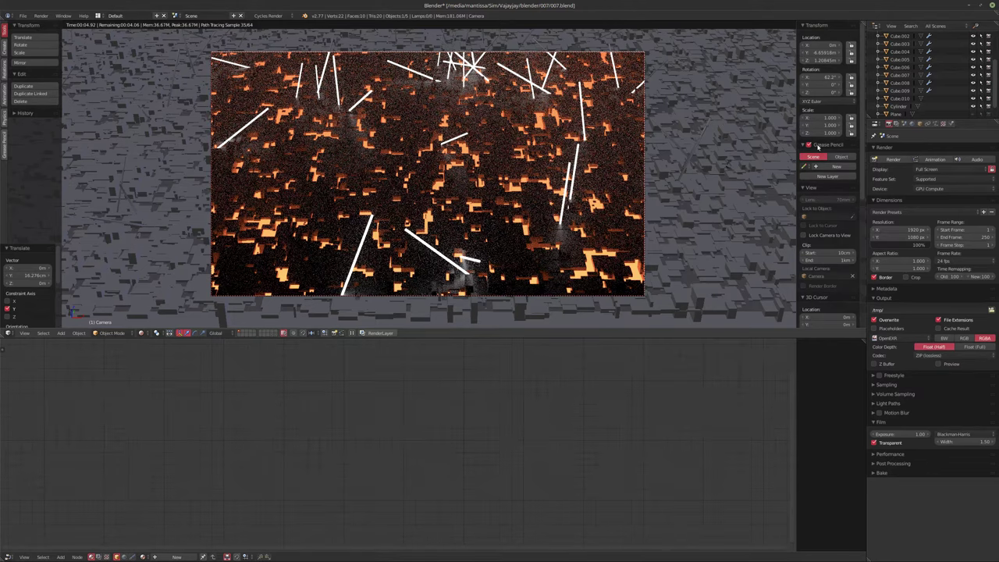
Tilt the camera to about 73.8° on X and lower it to a height of about 79 cm
drag(820, 78, 908, 78)
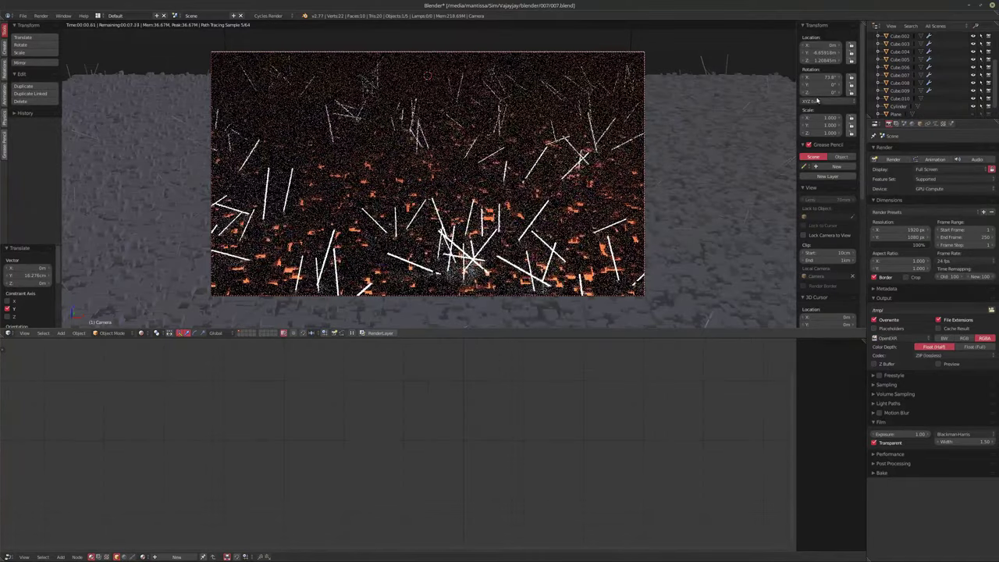
drag(825, 62, 851, 60)
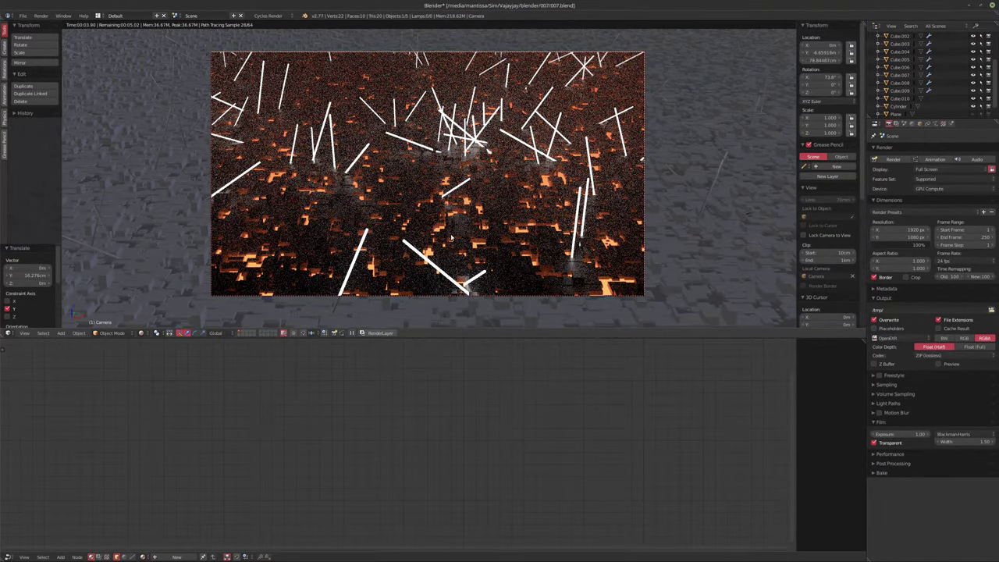
Move the camera forward about 1.24 m along its local Z, closer to the glowing rods
scroll(448, 235, up, 1)
shift+middle_drag(446, 224, 442, 238)
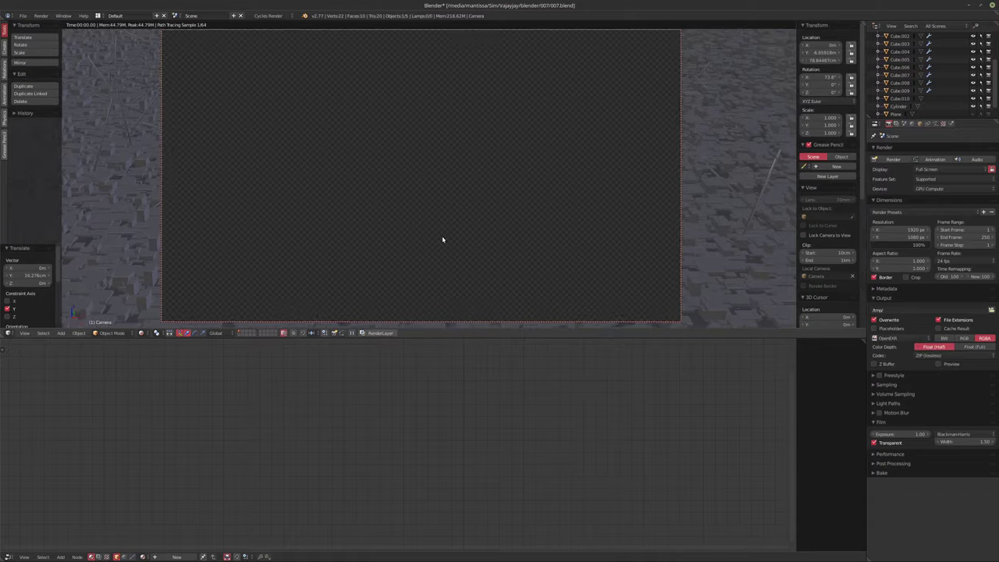
key(g)
key(z)
key(z)
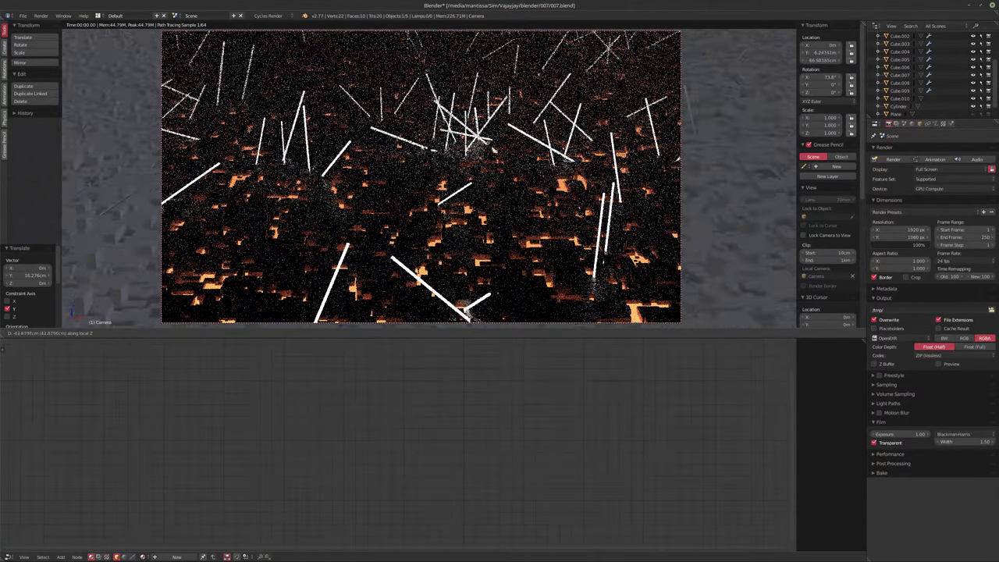
click(422, 134)
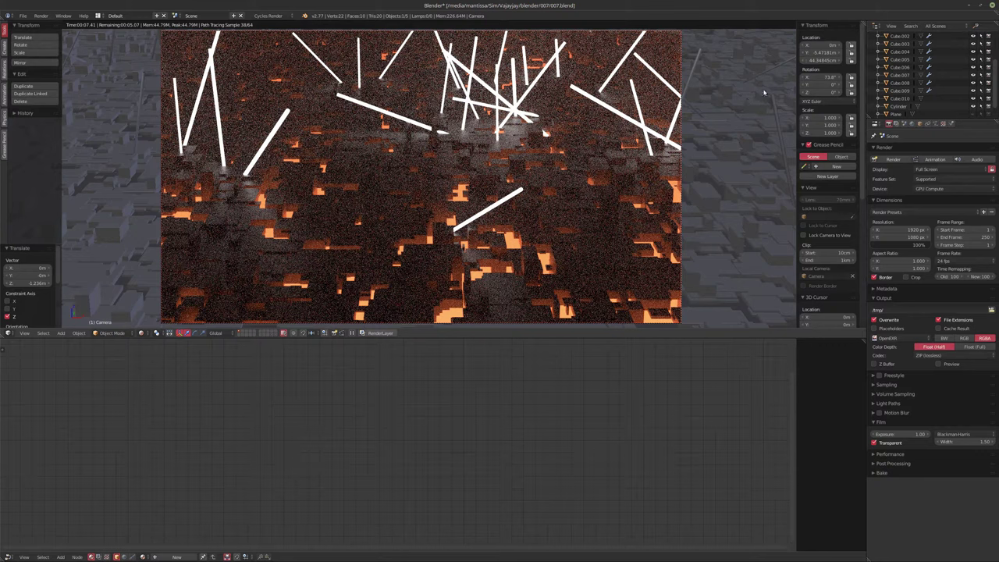
Roll the camera to about -7° on Y and turn it to about -18.5° on Z
drag(811, 84, 734, 85)
drag(821, 92, 793, 93)
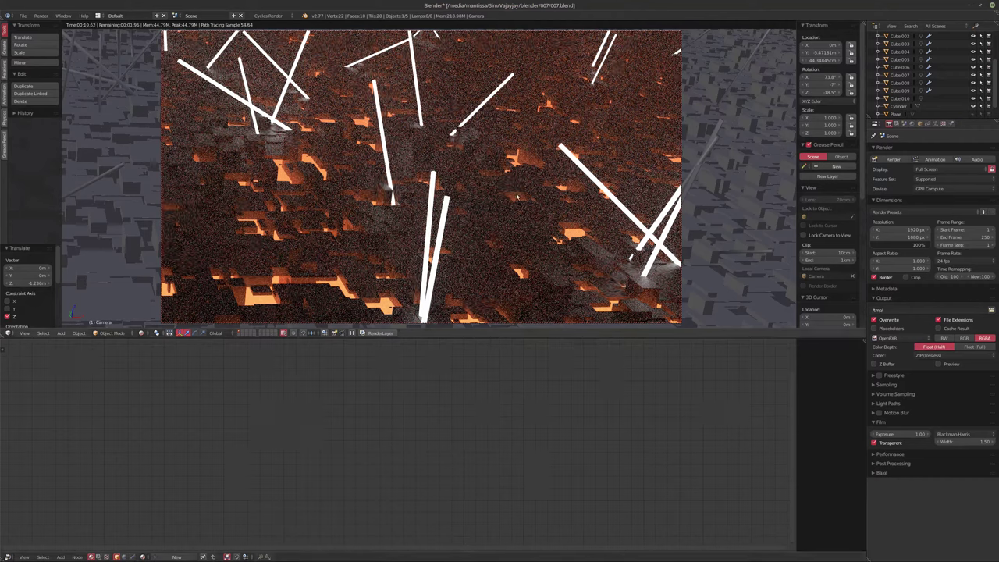
Return the viewport to solid shading, run a test render with the fog, and cancel it partway
key(shift+z)
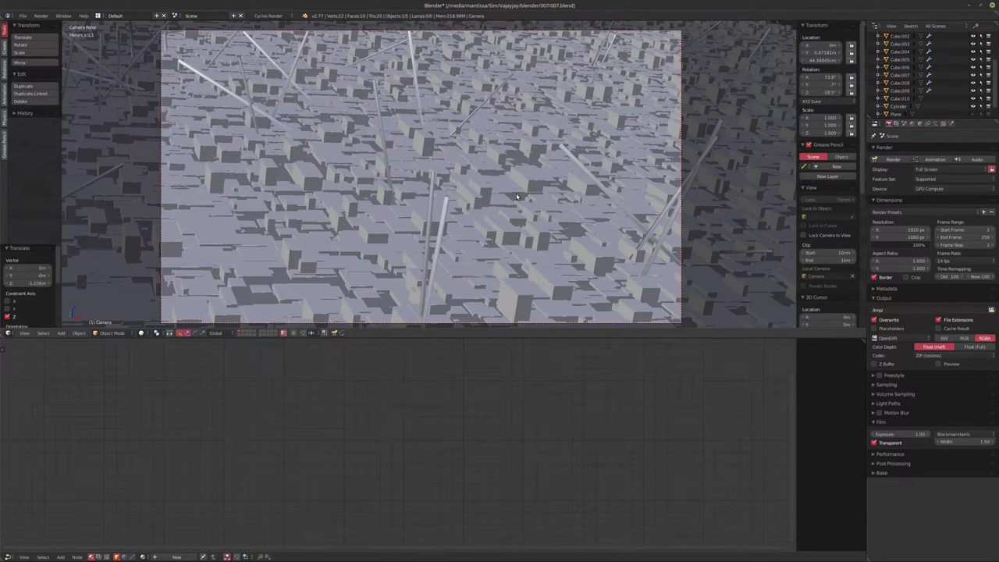
key(F12)
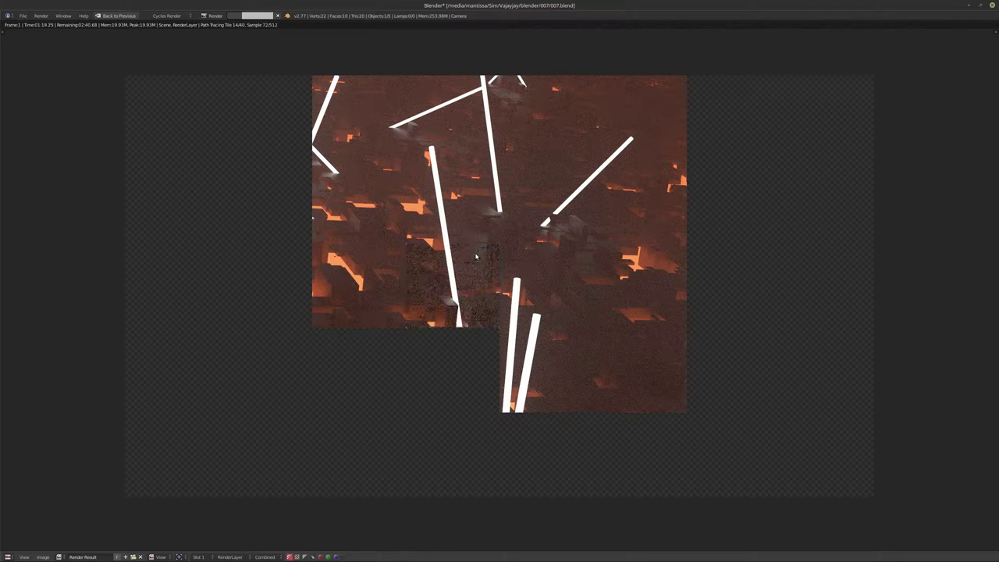
key(Escape)
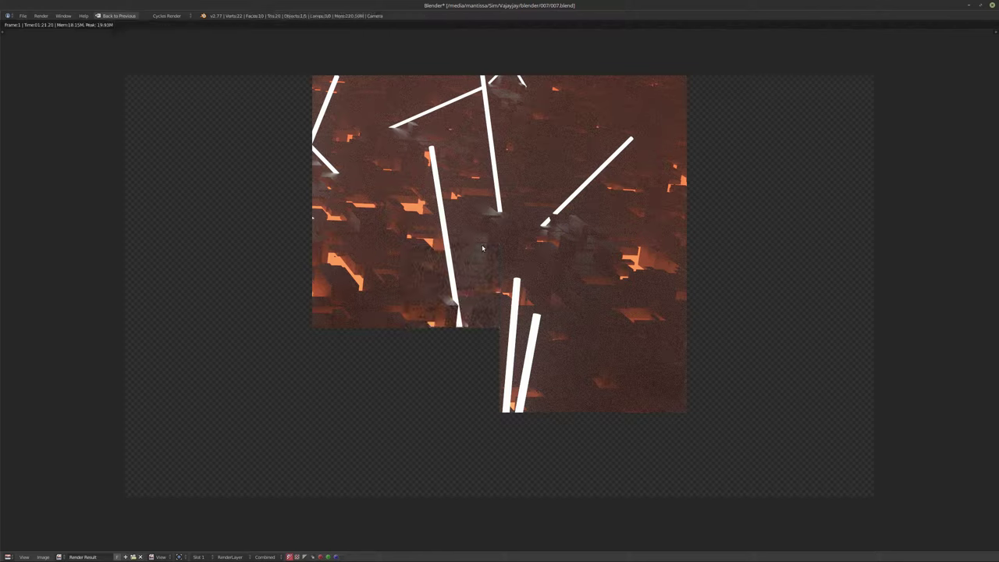
key(Escape)
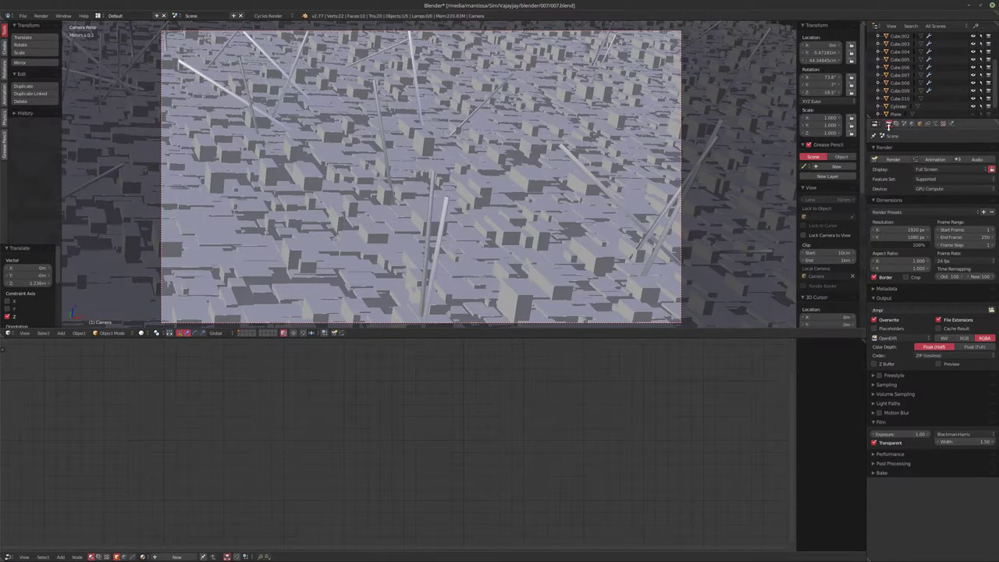
Exclude the fog cube Cube.010 from rendering and leave everything deselected
scroll(893, 104, down, 1)
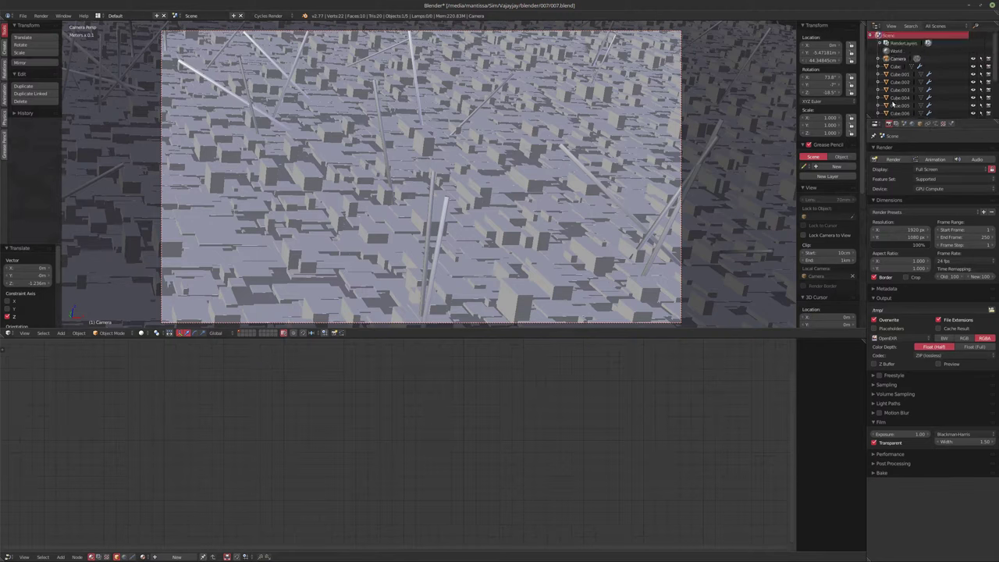
click(900, 83)
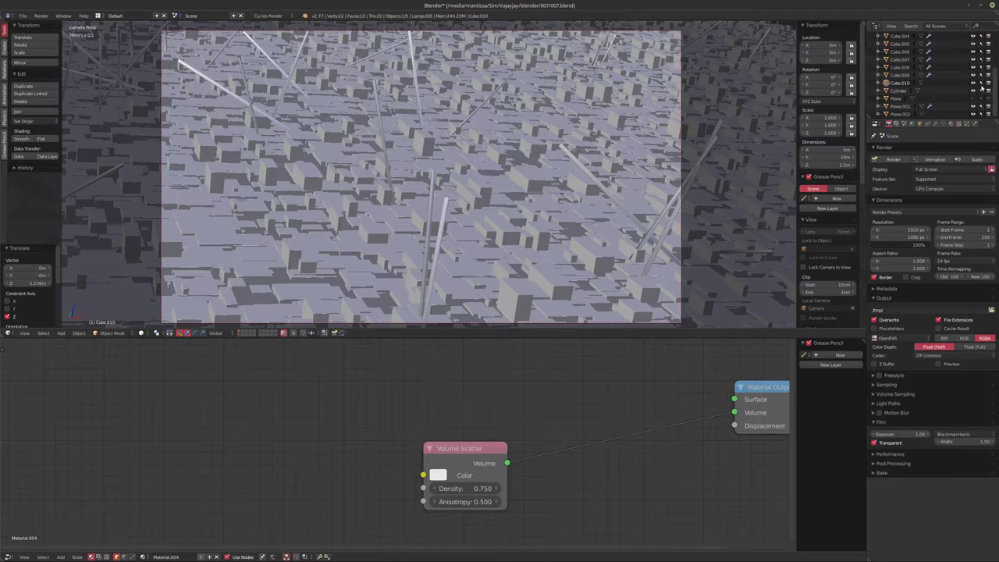
key(a)
Run a test render without the fog cube, then stop it and return to the scene
key(F12)
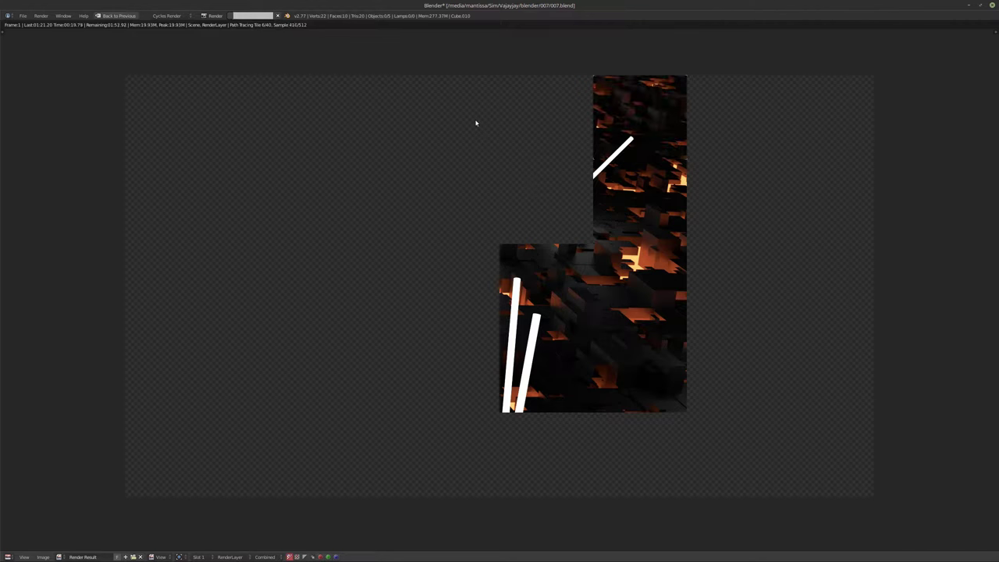
key(Escape)
key(Escape)
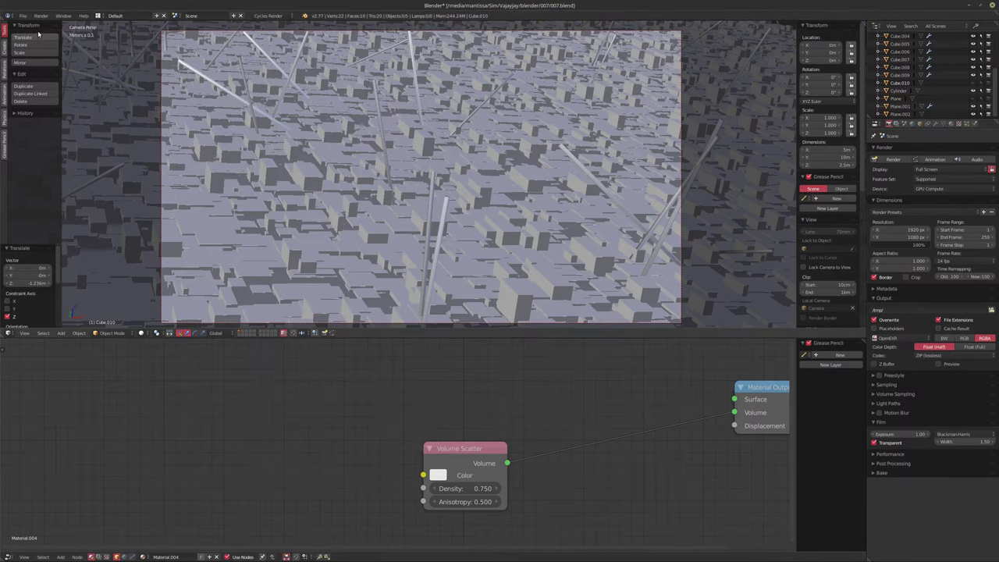
Toggle the option that automatically packs external files into the .blend file
click(23, 16)
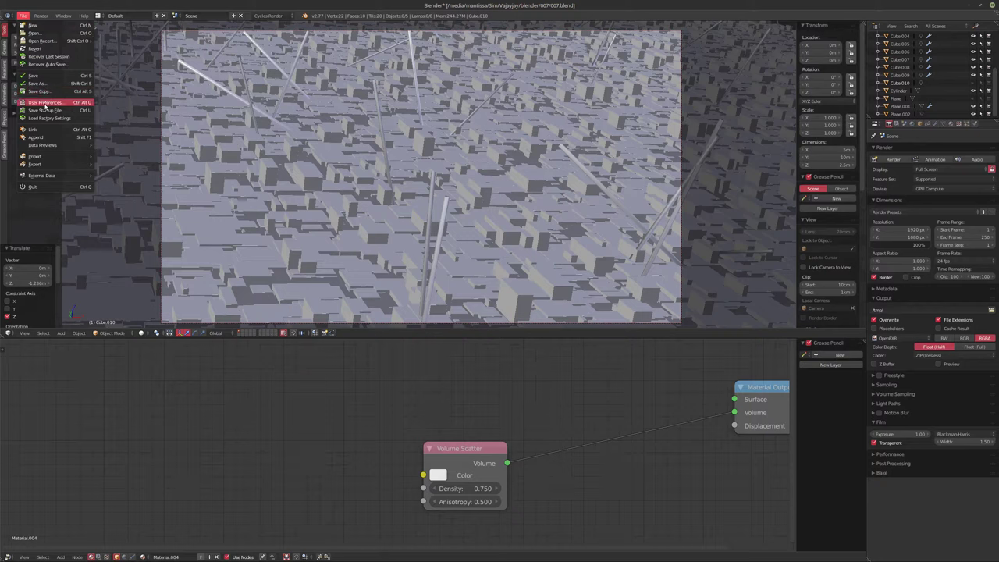
click(47, 102)
click(296, 16)
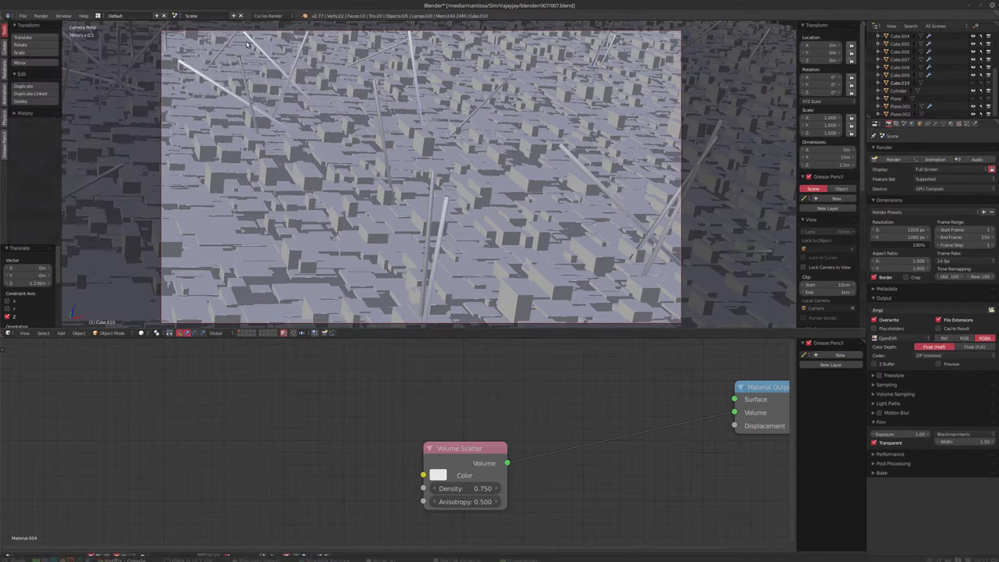
click(23, 15)
click(129, 176)
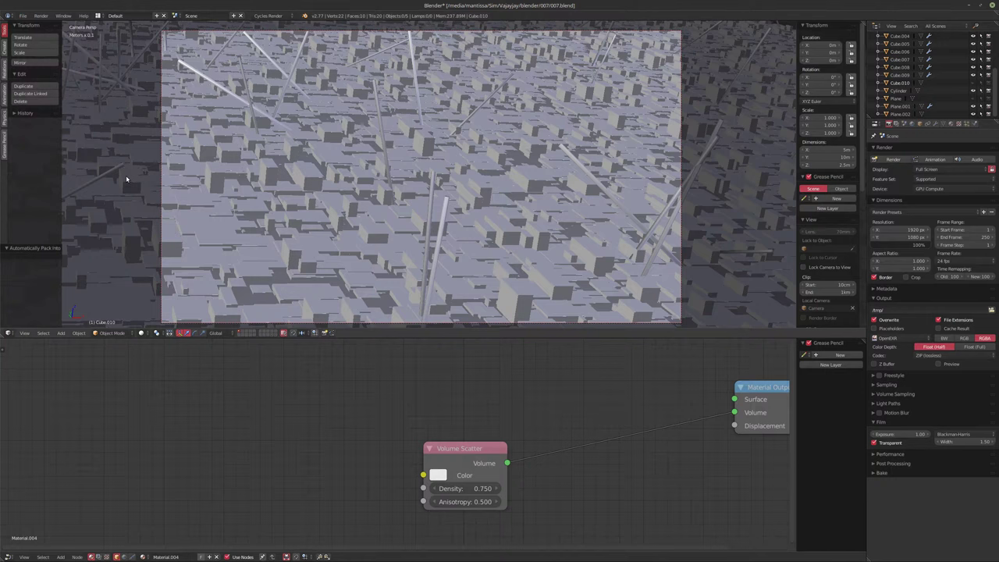
Give the world background color an Environment Texture and load the canada_montreal image from the Sim drive
click(912, 123)
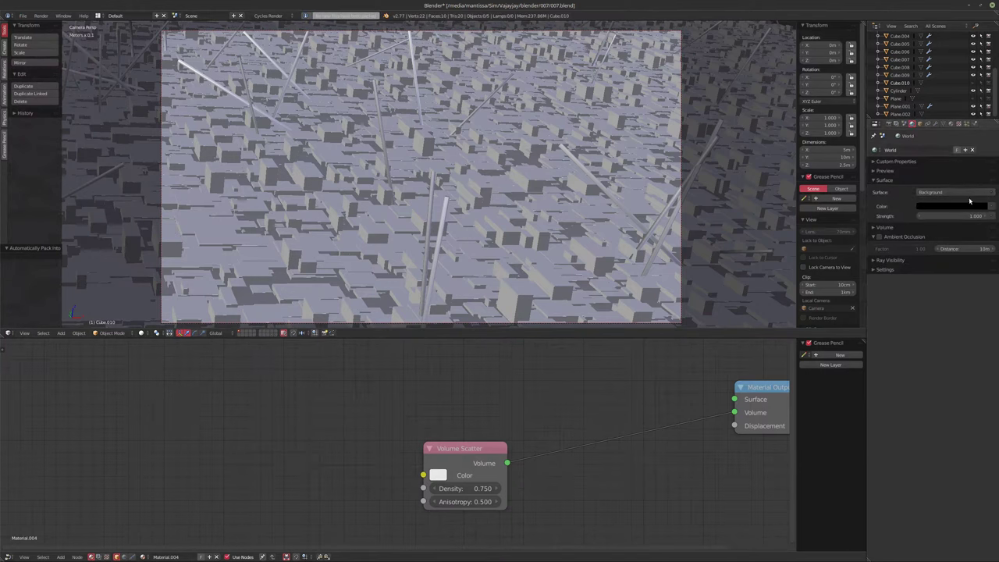
click(990, 207)
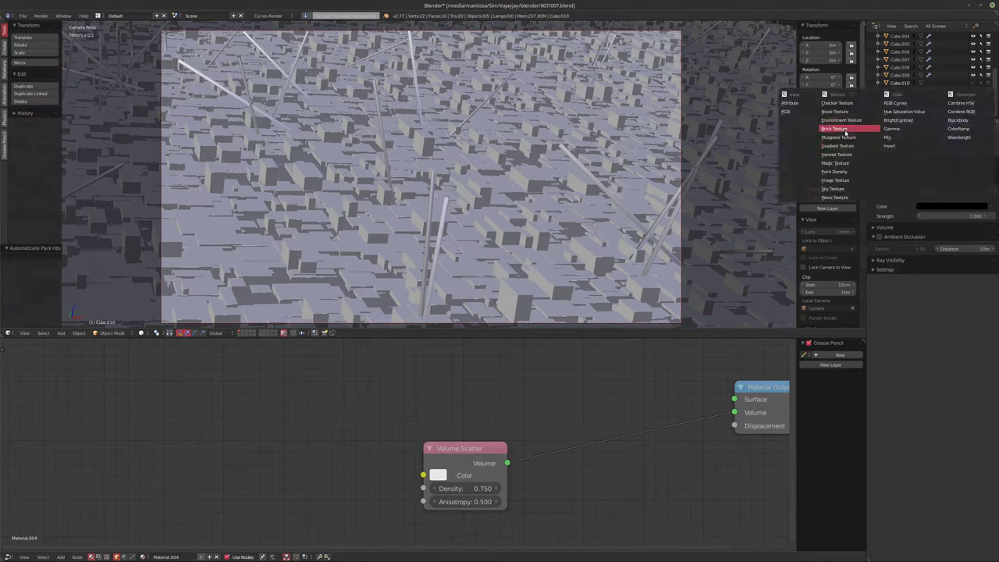
click(842, 119)
click(965, 216)
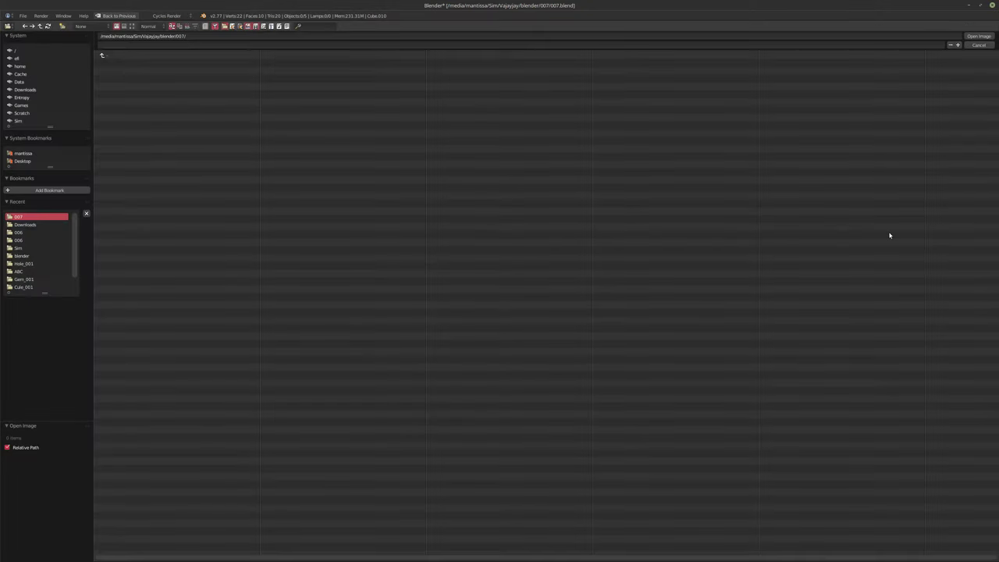
click(18, 121)
double_click(145, 251)
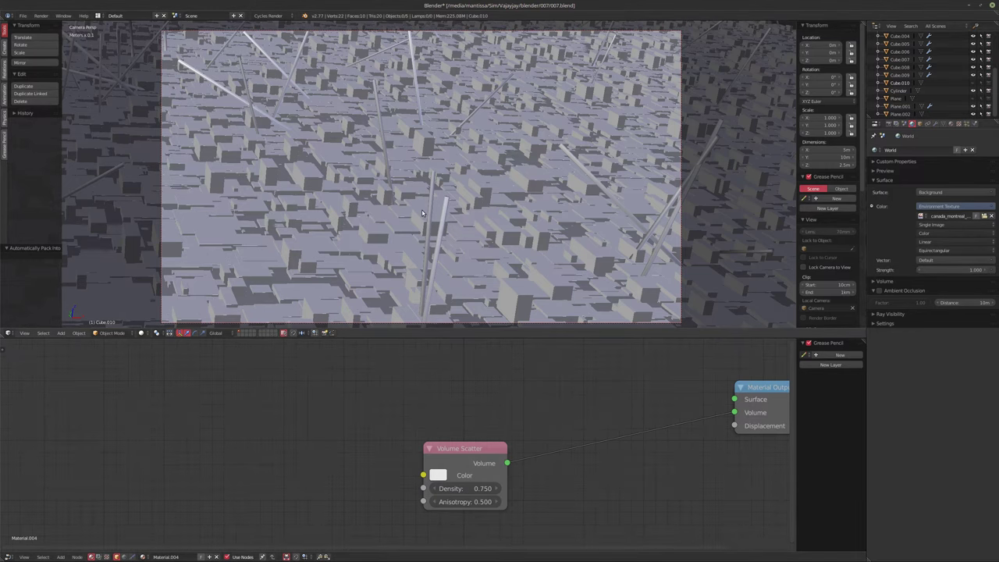
Preview the scene in rendered shading and set the world background strength to 0.1
key(shift+z)
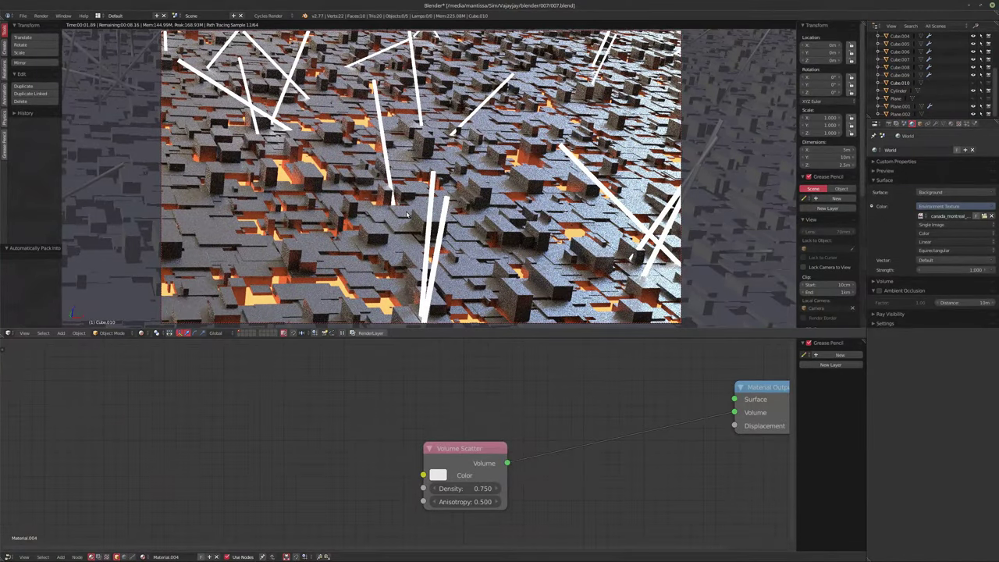
click(957, 270)
text(0.1)
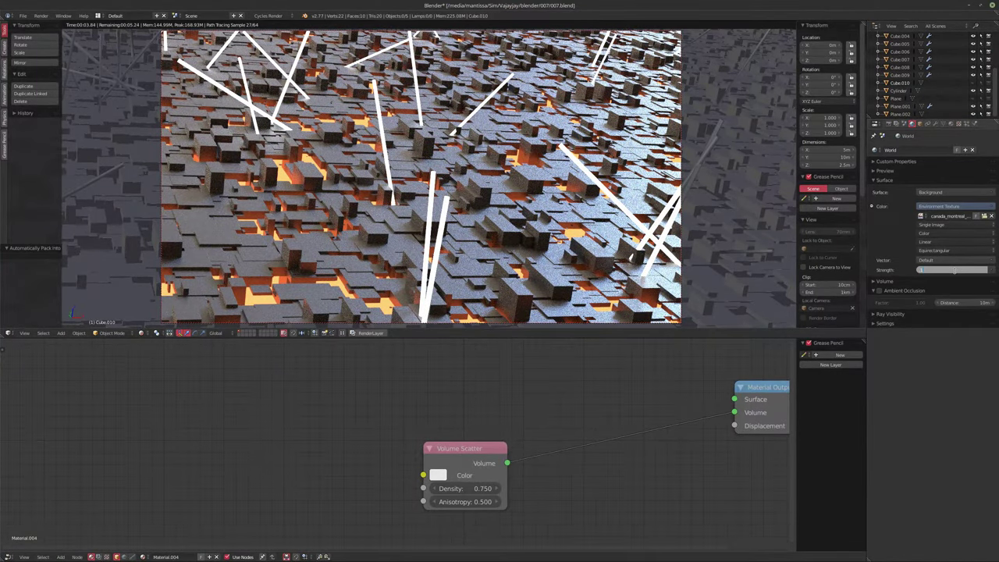
key(Return)
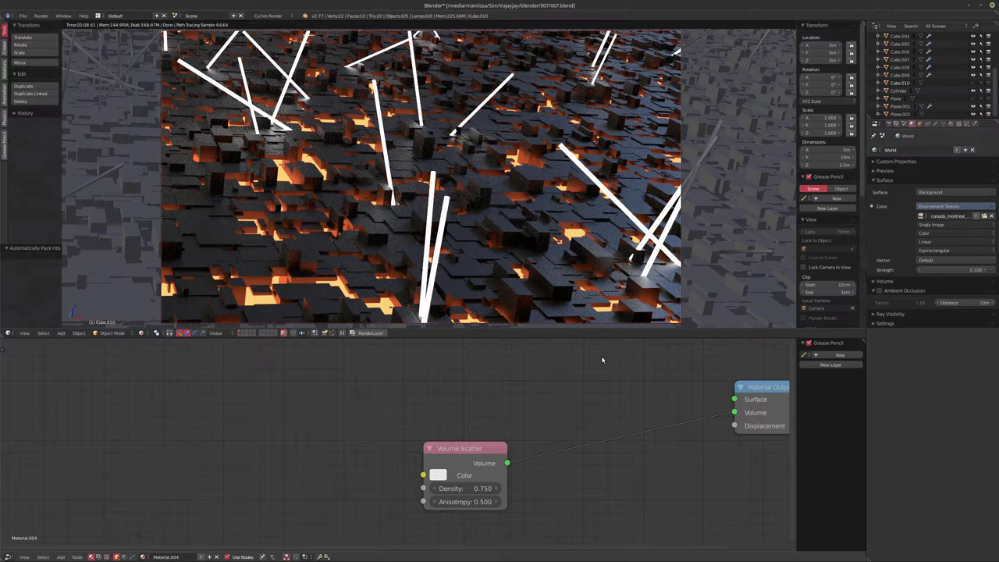
Open the Lights particle system of Plane.001 and set its emission number to 10000
click(966, 123)
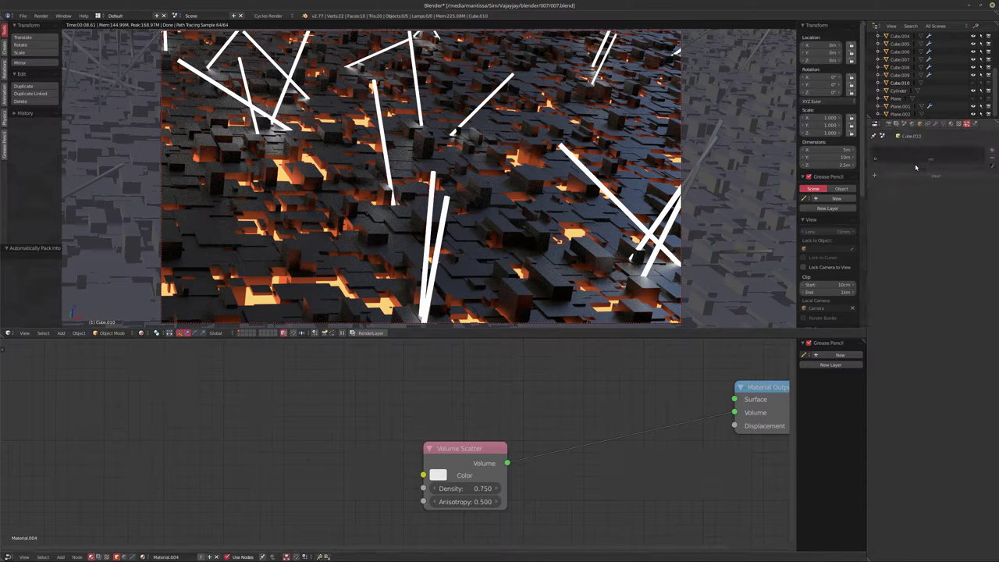
click(901, 113)
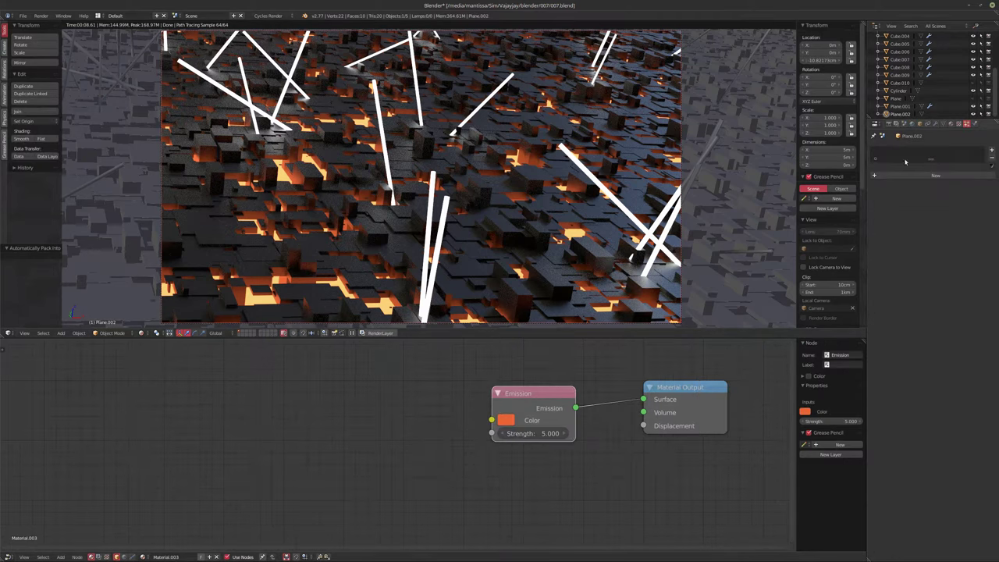
click(901, 106)
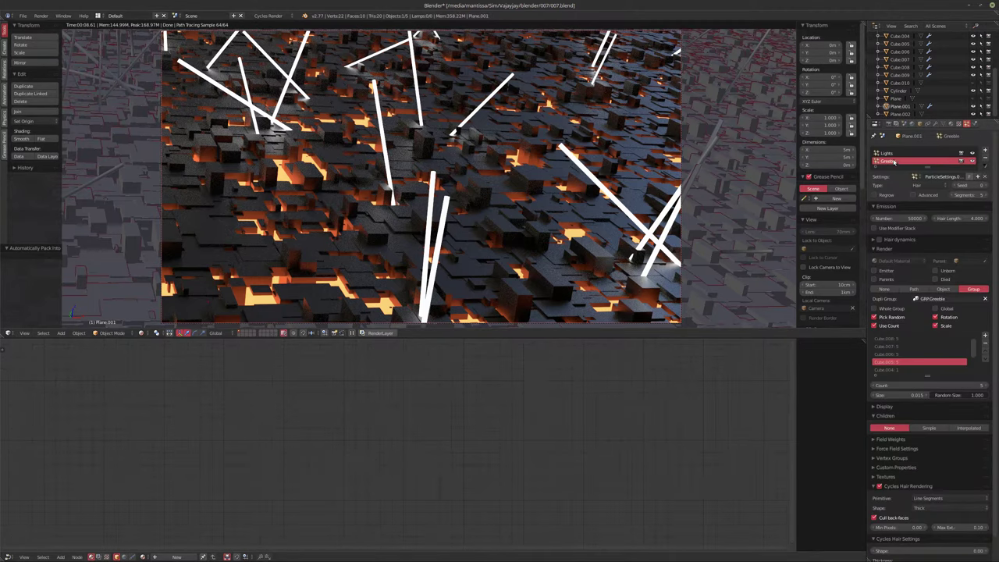
click(892, 153)
double_click(900, 218)
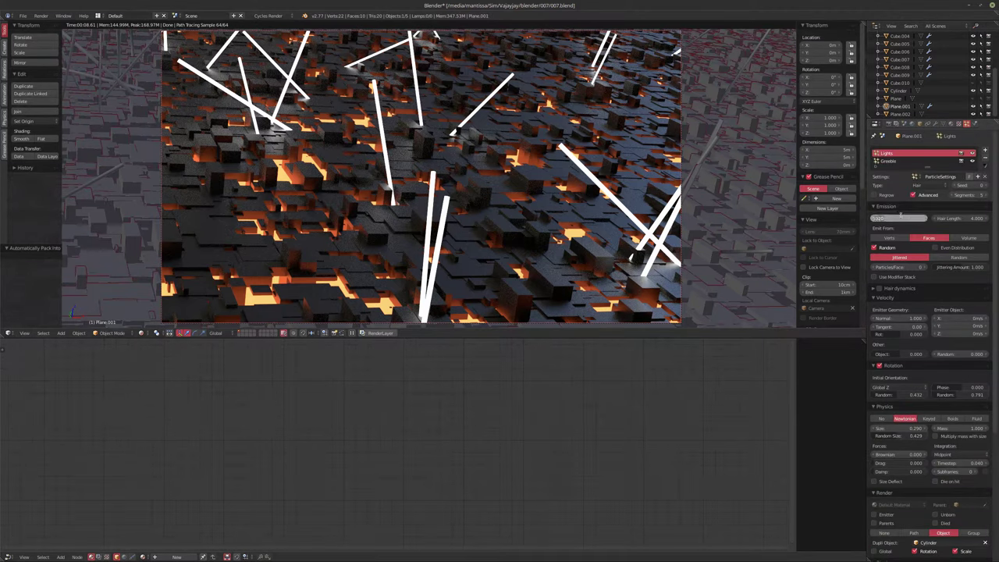
text(10000)
key(Return)
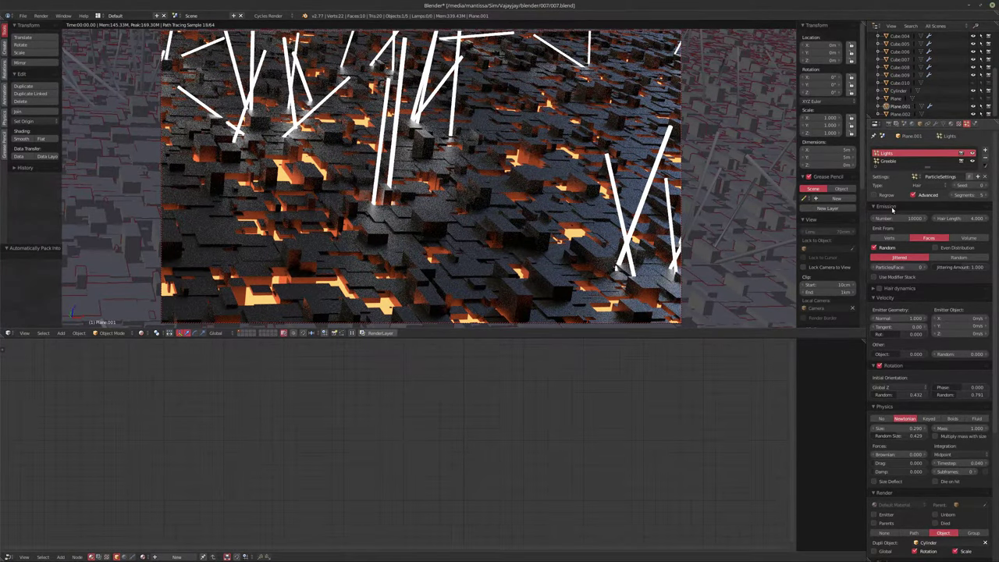
Raise the emission number of the Lights particles to 25000
double_click(888, 219)
text(25000)
key(Return)
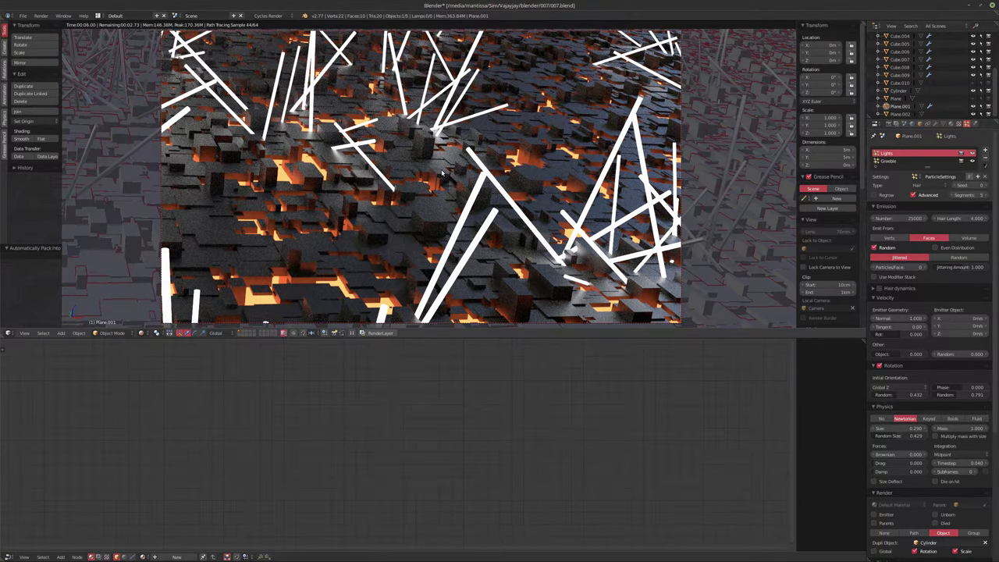
Return the viewport to solid shading, then select the camera near the ground's edge and keyframe its location on all axes
key(shift+z)
middle_drag(338, 192, 348, 216)
scroll(349, 198, down, 4)
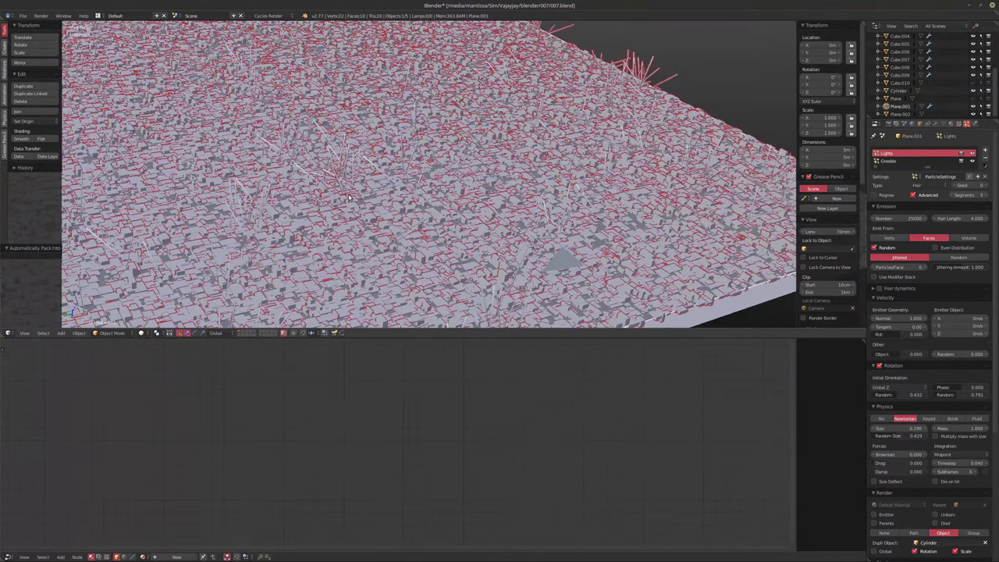
scroll(349, 197, down, 10)
scroll(348, 197, up, 5)
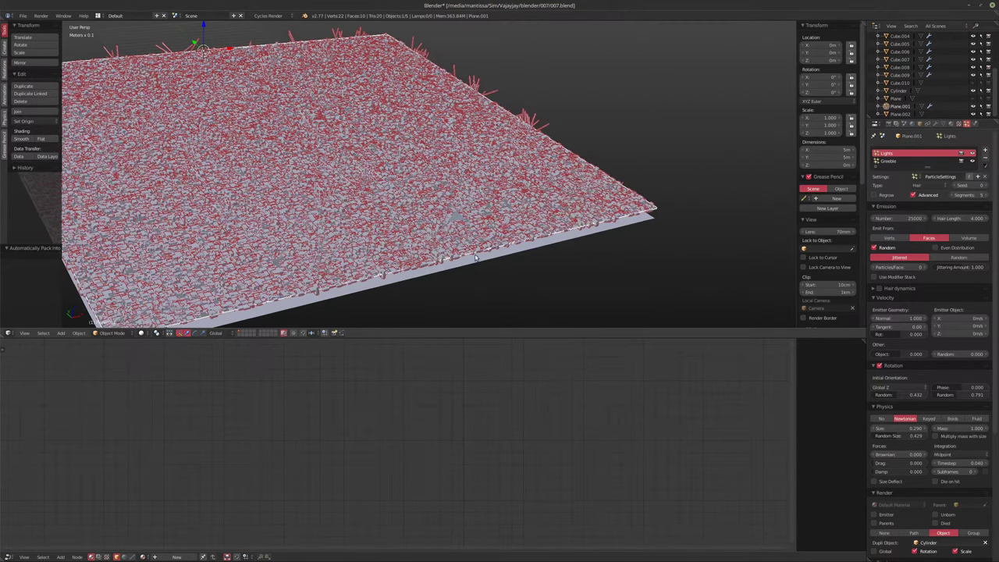
right_click(451, 221)
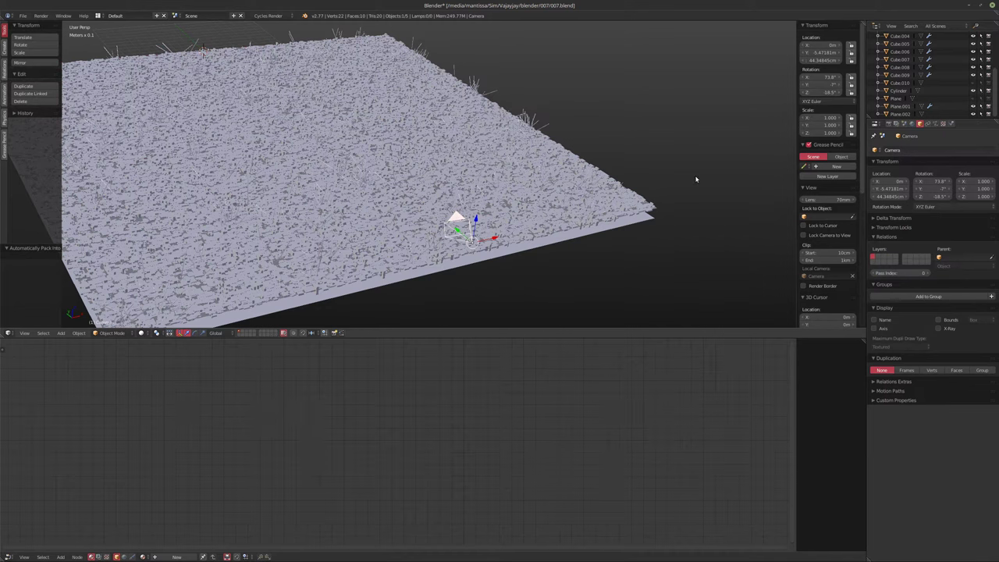
right_click(815, 43)
click(804, 37)
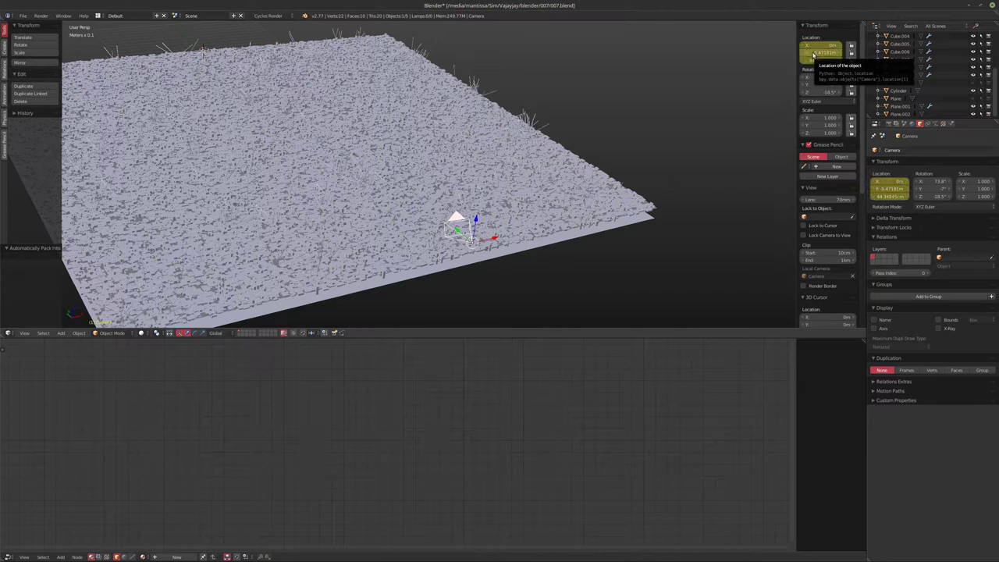
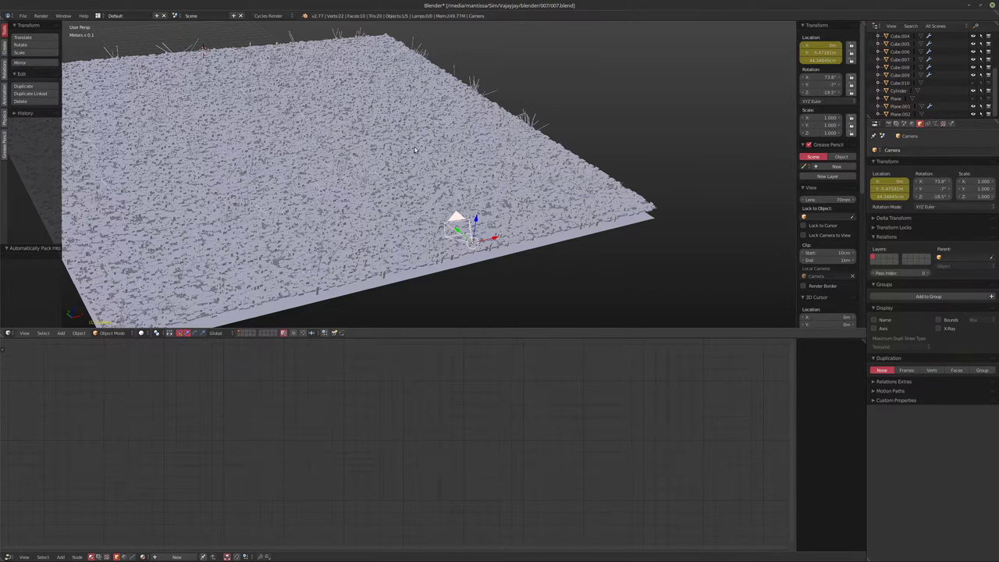
Set the scene's end frame to 240 in the render dimensions
shift+middle_drag(458, 158, 501, 166)
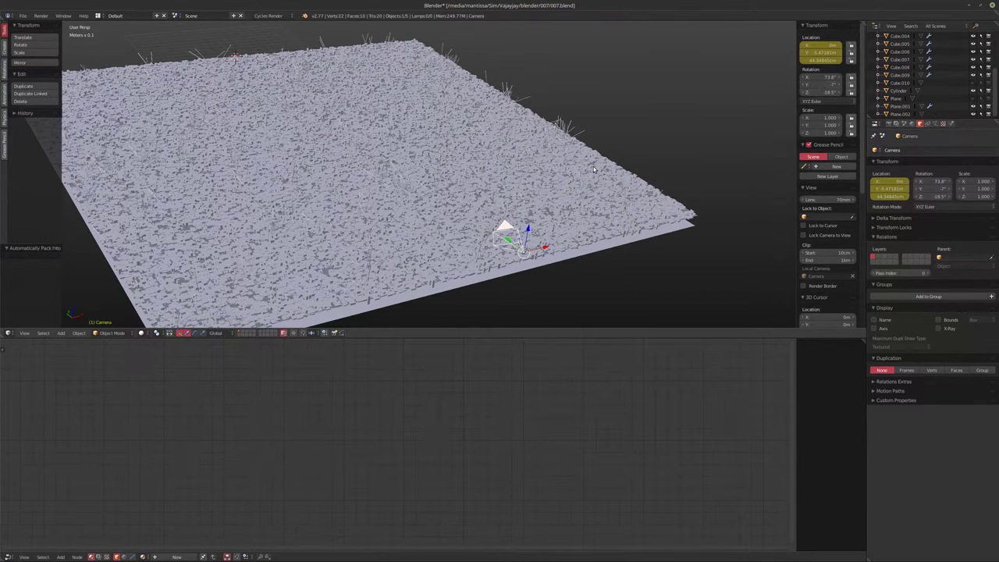
click(887, 123)
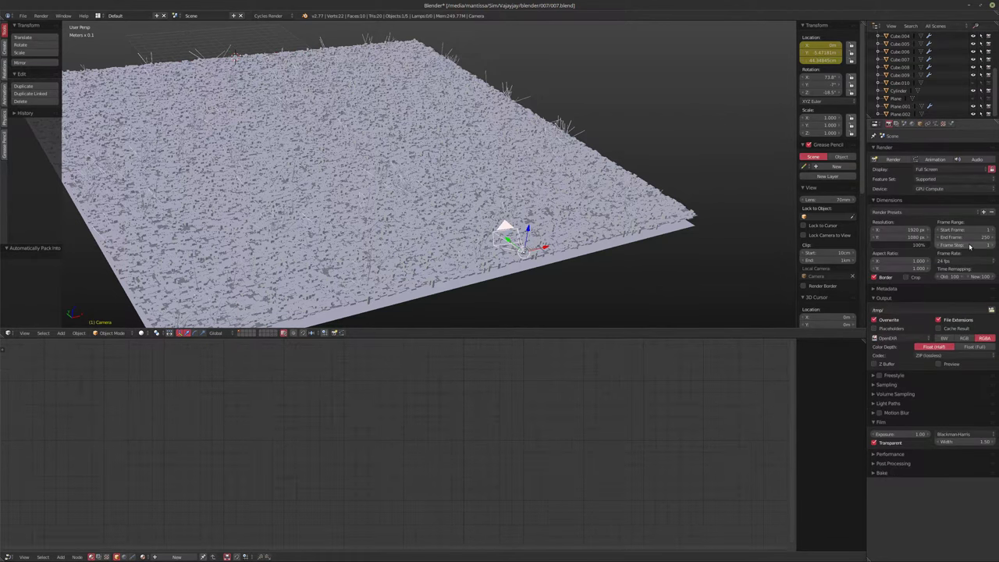
double_click(967, 237)
text(240)
key(Return)
At frame 241, set the camera's Y location to 4.52819 m and keyframe its location
shift+middle_drag(488, 239, 478, 242)
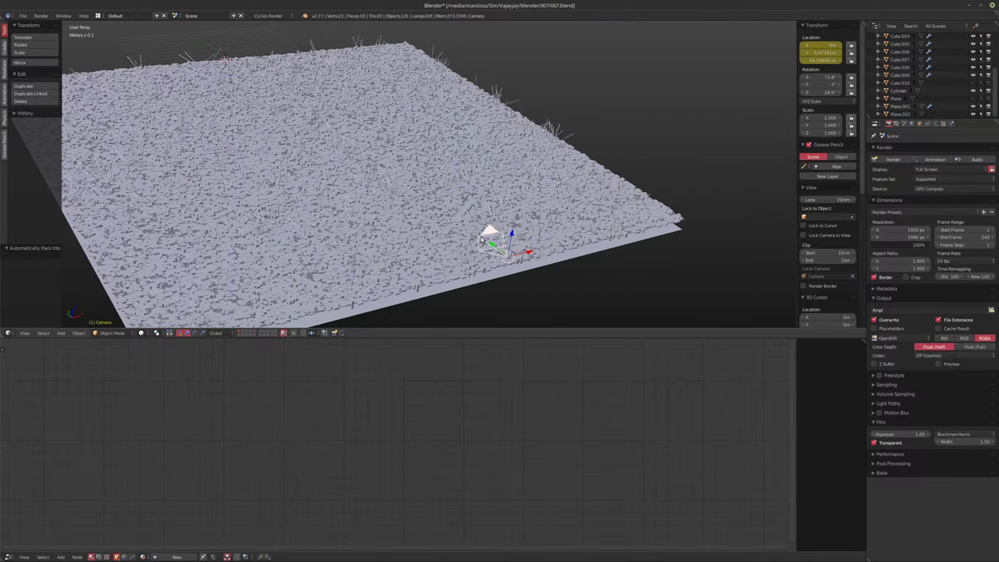
key(shift+Right)
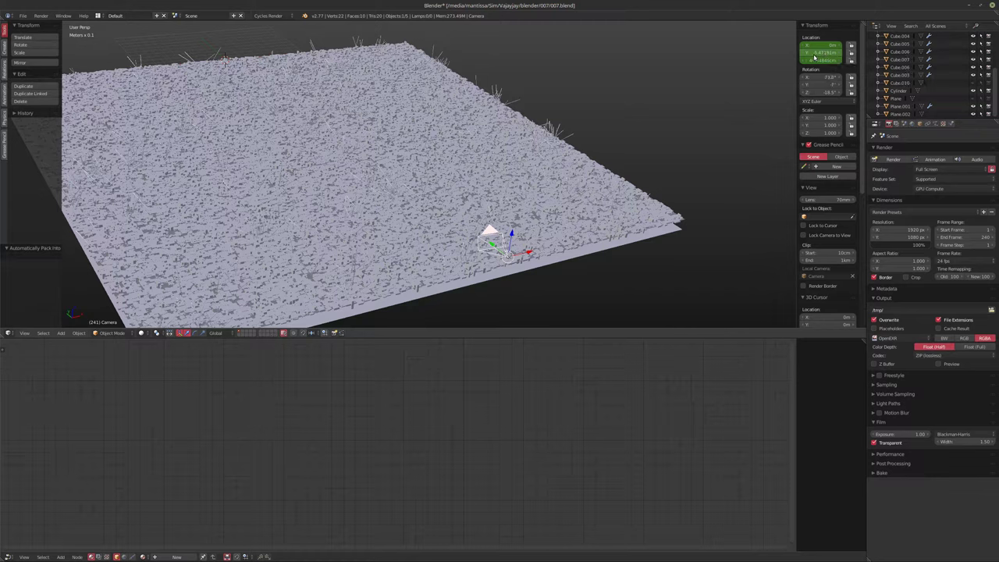
click(815, 57)
drag(838, 53, 840, 56)
key(i)
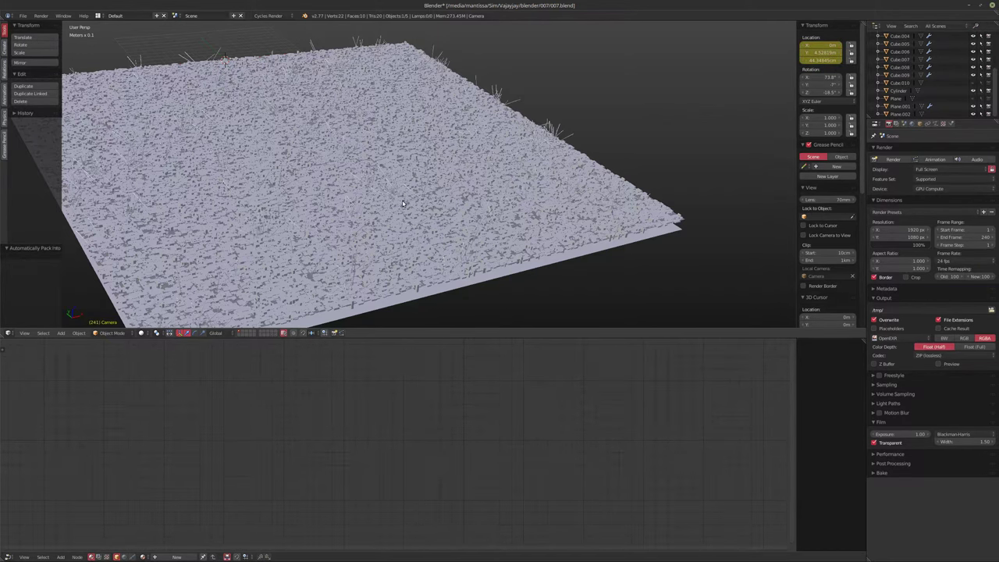
Play the camera animation through the camera view and stop it at frame 27
shift+middle_drag(403, 203, 470, 194)
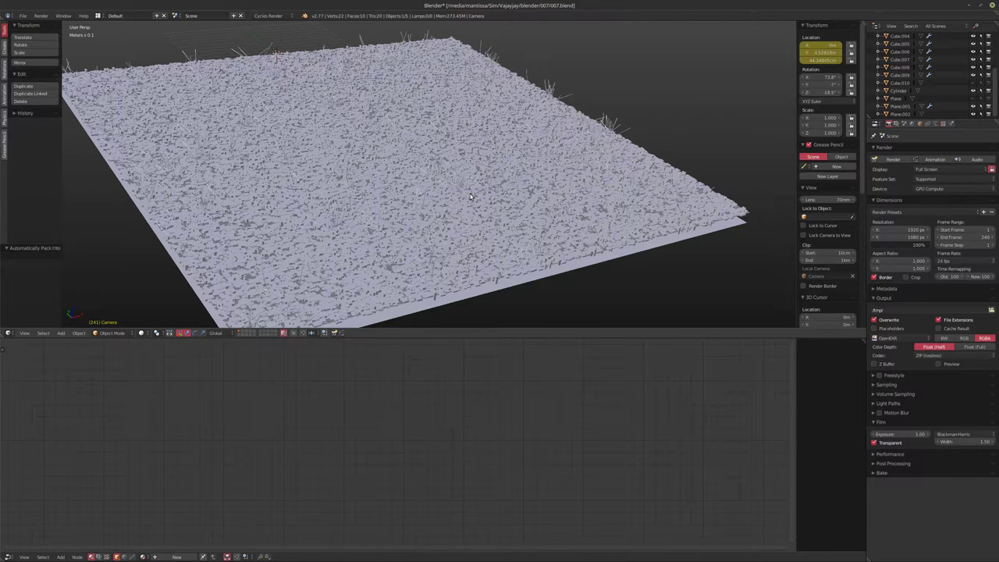
key(KP_0)
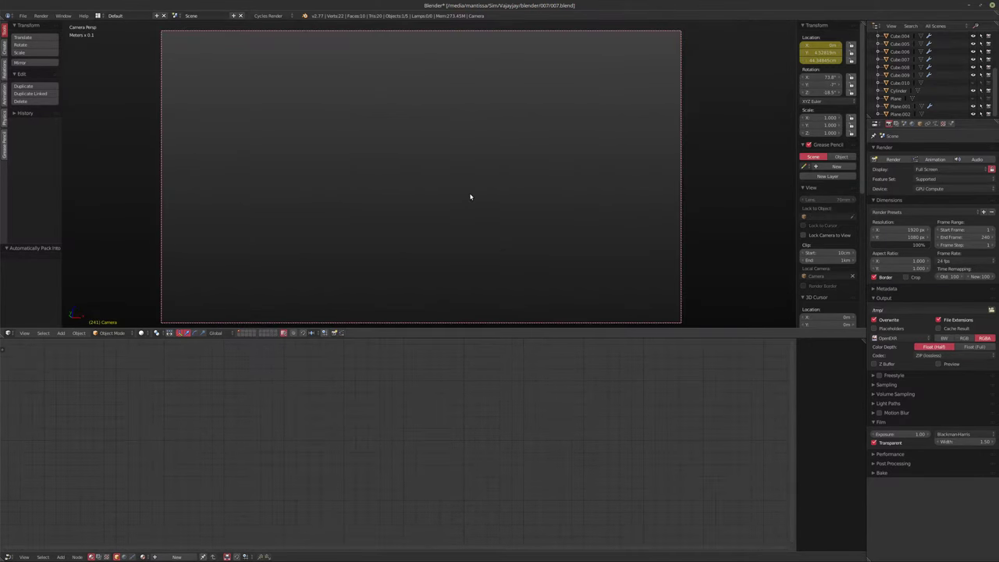
key(alt+a)
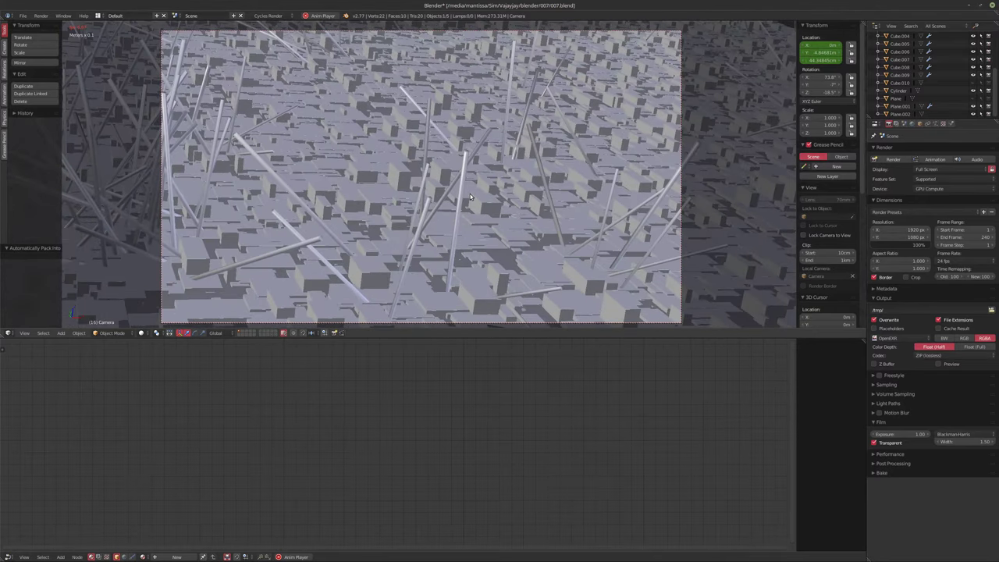
key(alt+a)
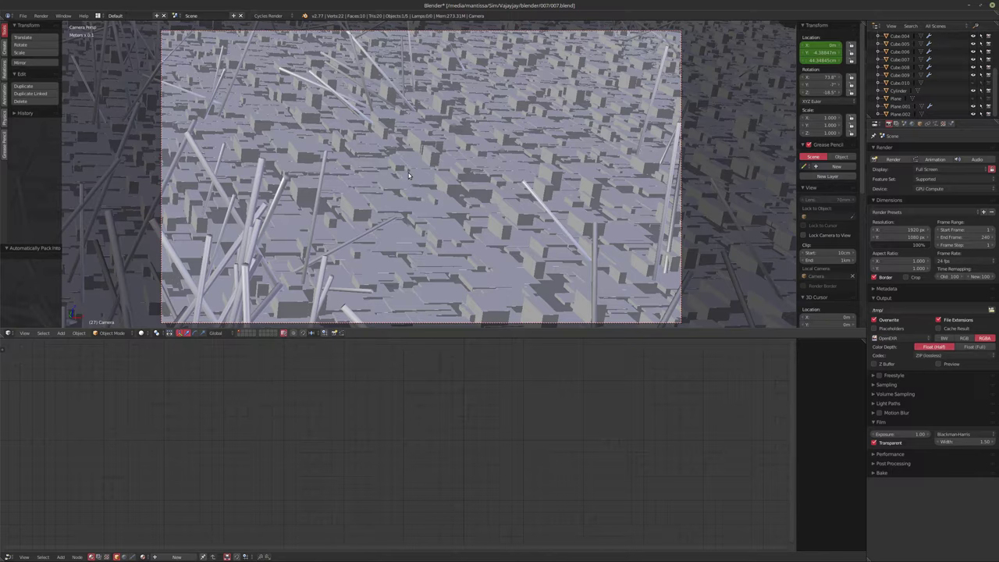
Select Plane.001 and set the emission number of its Lights particle system to 5000
middle_drag(411, 203, 591, 178)
scroll(591, 178, down, 5)
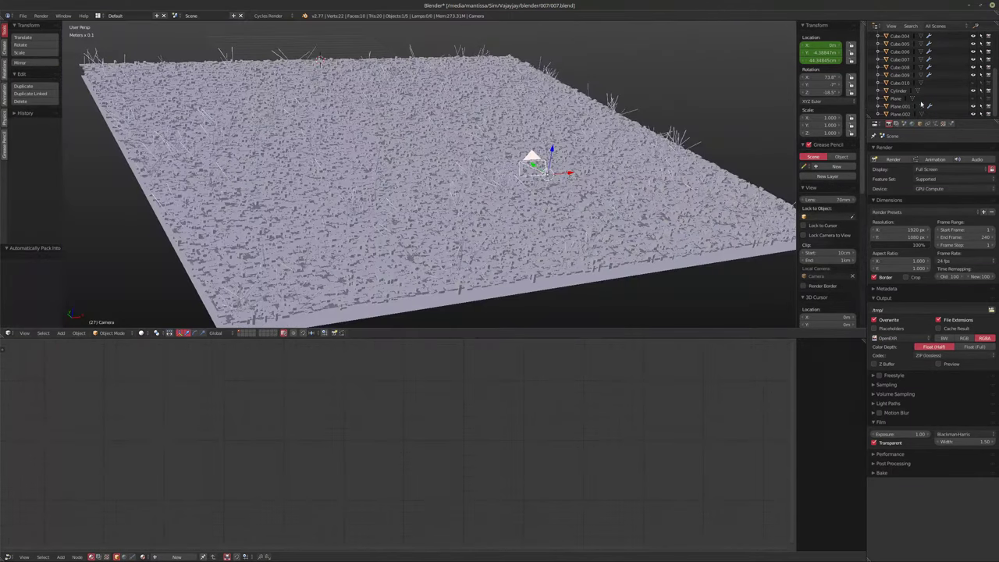
click(901, 106)
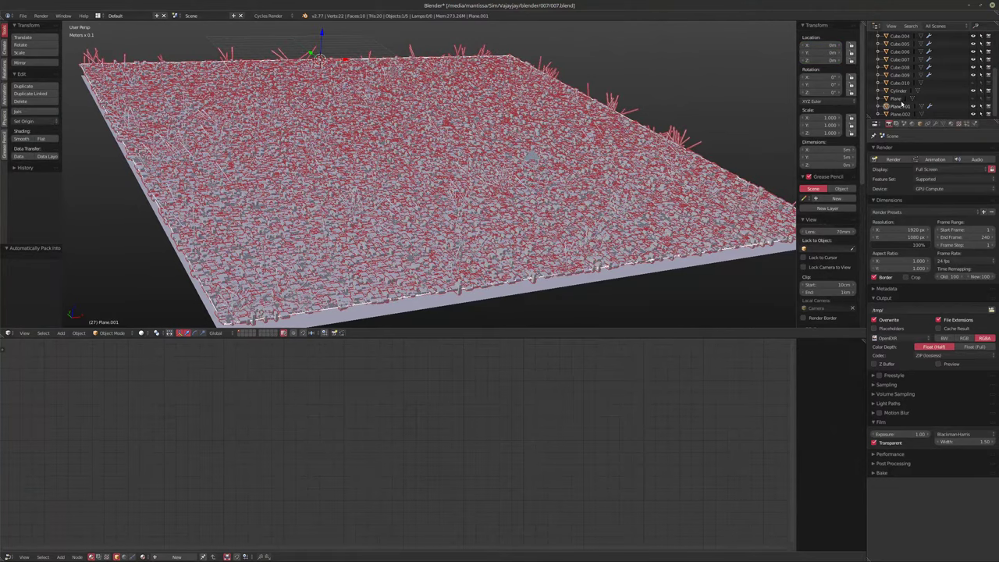
click(968, 123)
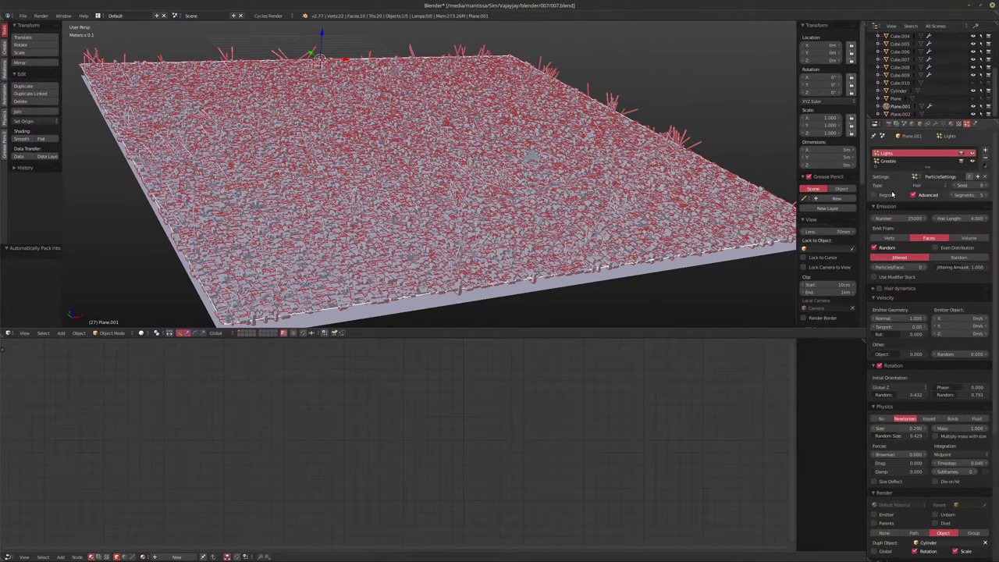
double_click(886, 219)
text(5000)
key(Return)
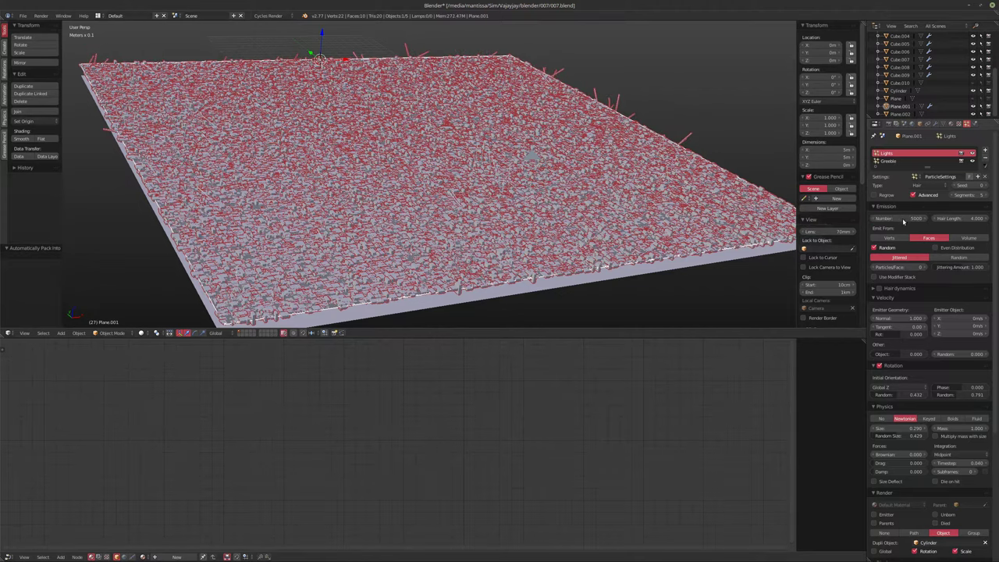
Set the emission number of the Greeble particle system to 1000
click(890, 161)
click(896, 220)
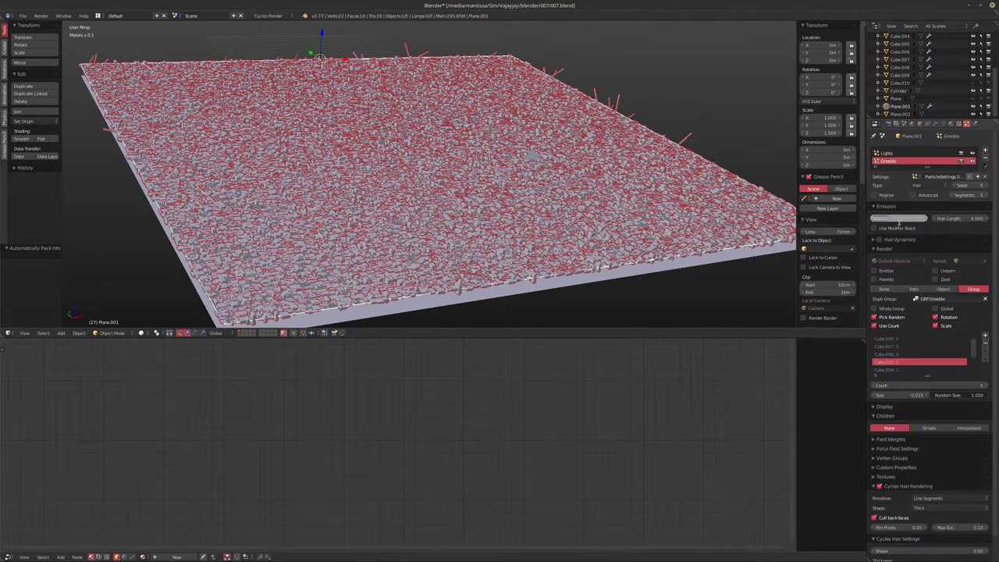
text(100)
key(Return)
Select the whole mesh of Plane.001 in Edit Mode and scale it by 0.25 along the X axis
shift+middle_drag(515, 229, 501, 224)
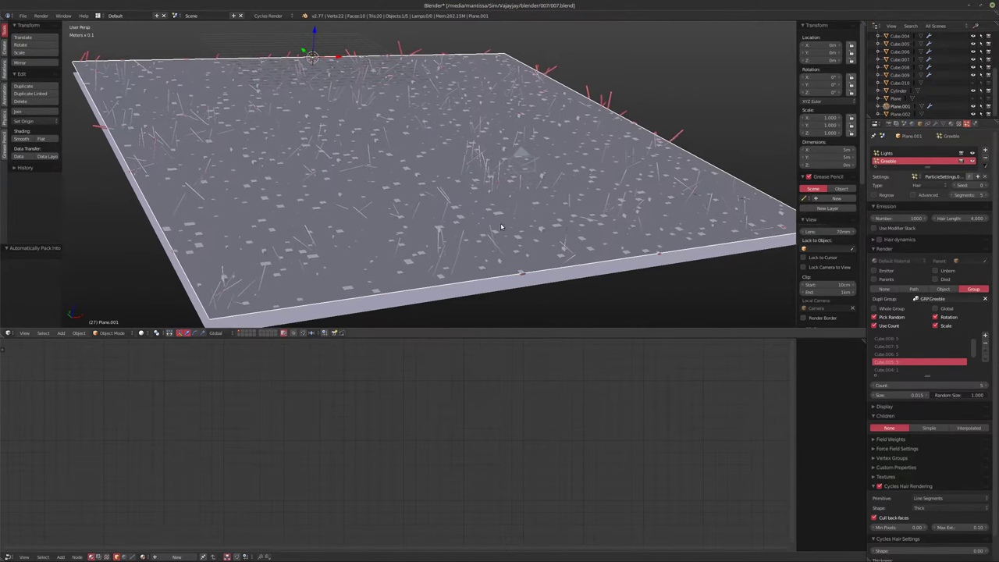
key(Tab)
key(a)
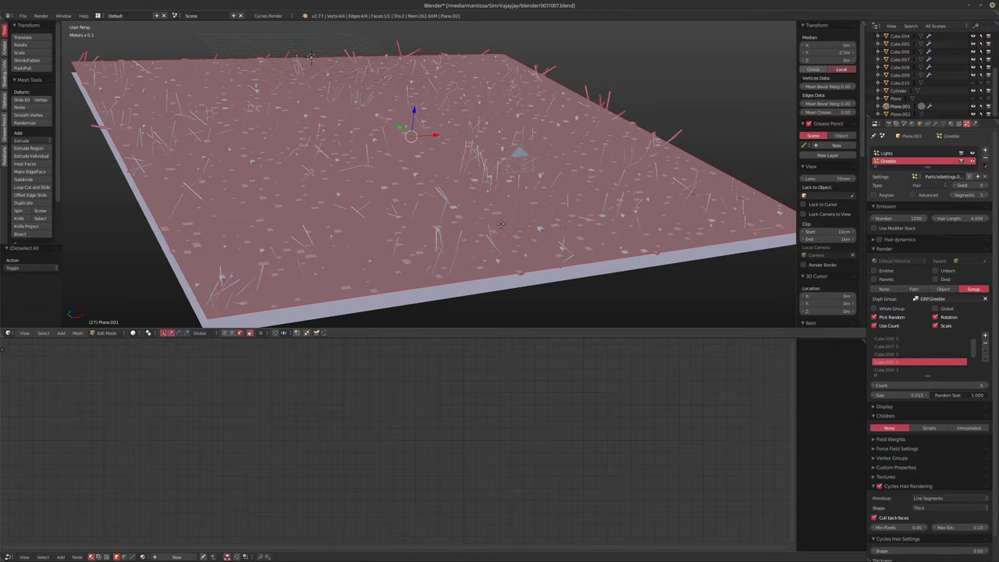
text(s.25)
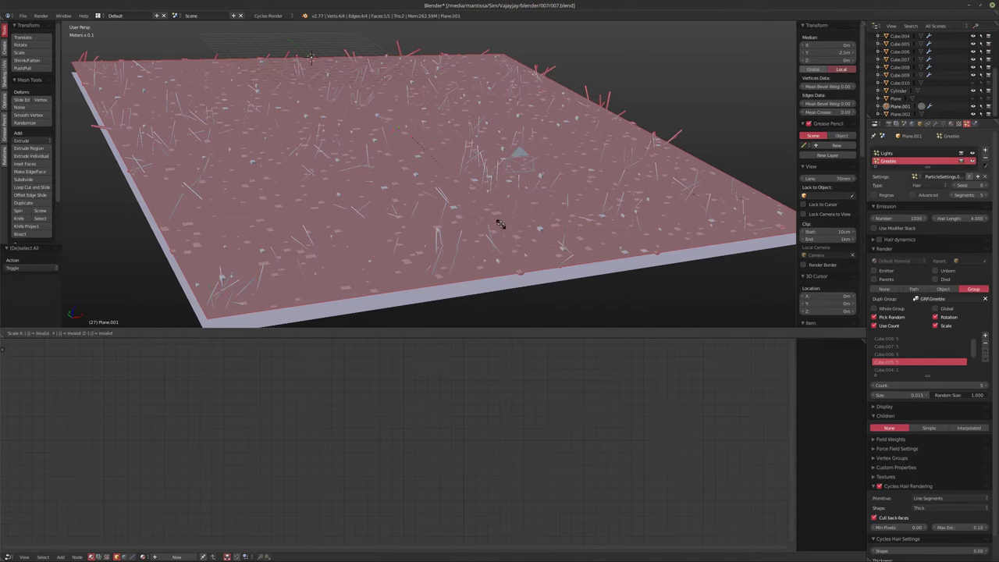
text(x)
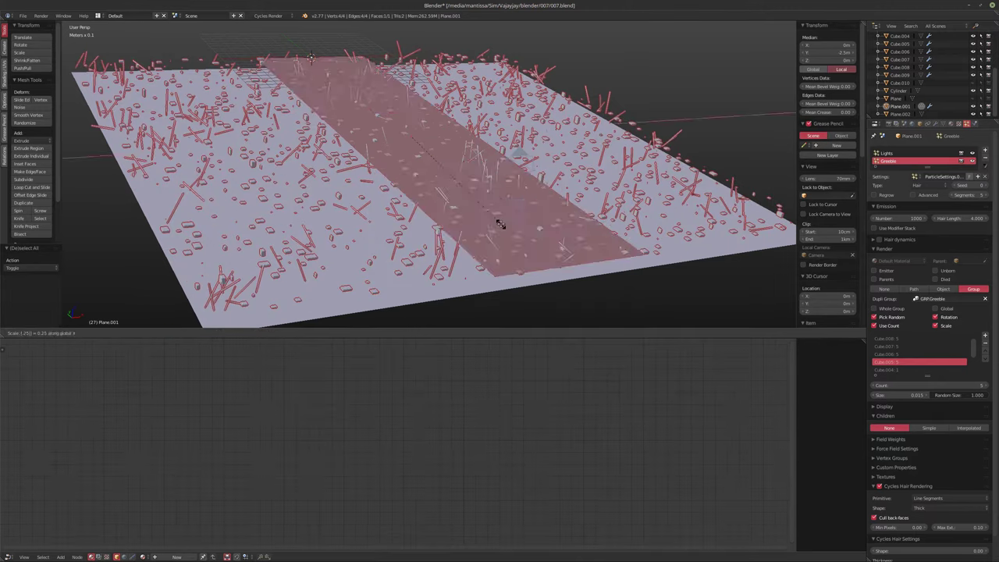
key(Return)
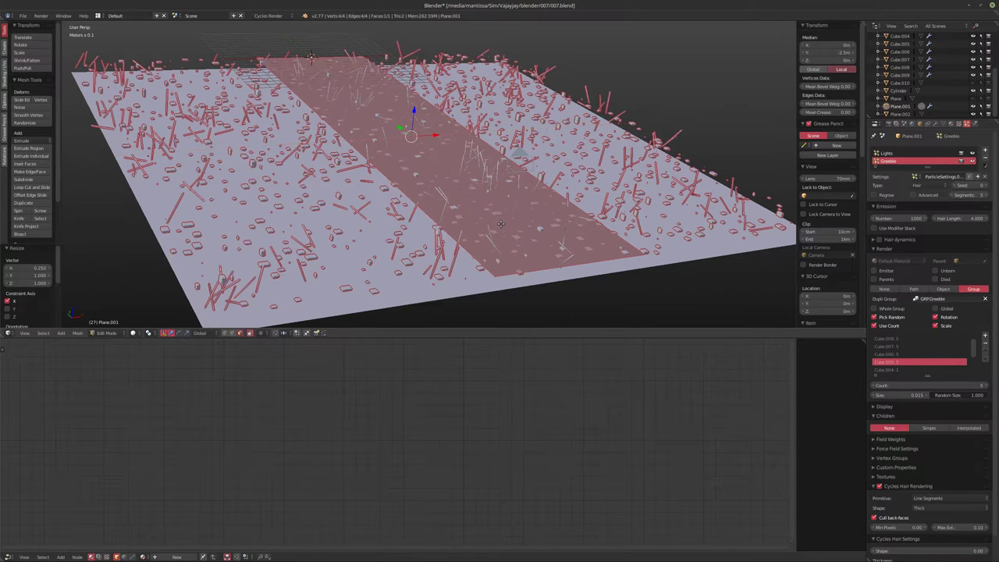
Back in Object Mode, move the narrowed Plane.001 about 73 cm along X so it fills the camera view
middle_drag(499, 224, 388, 215)
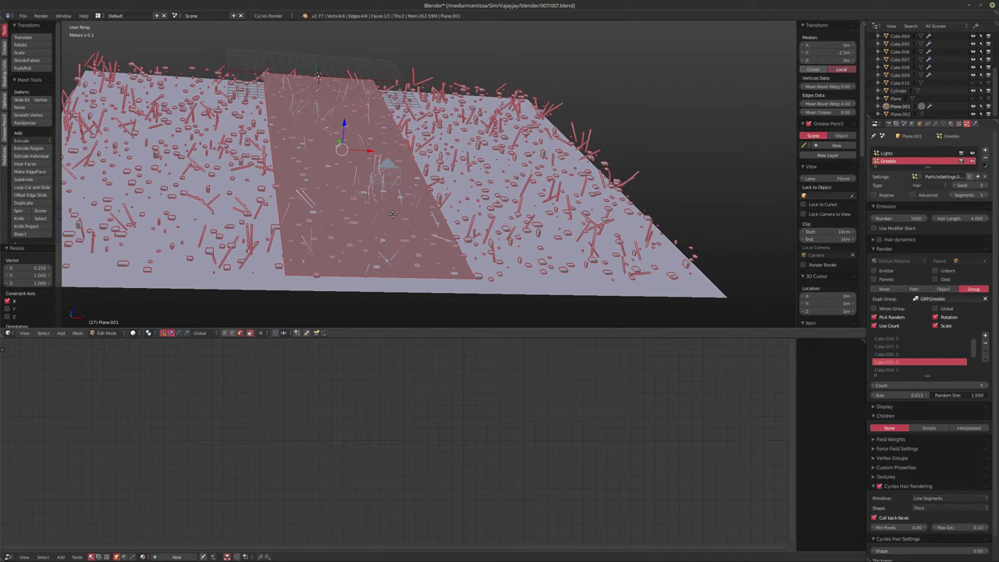
key(Tab)
key(KP_0)
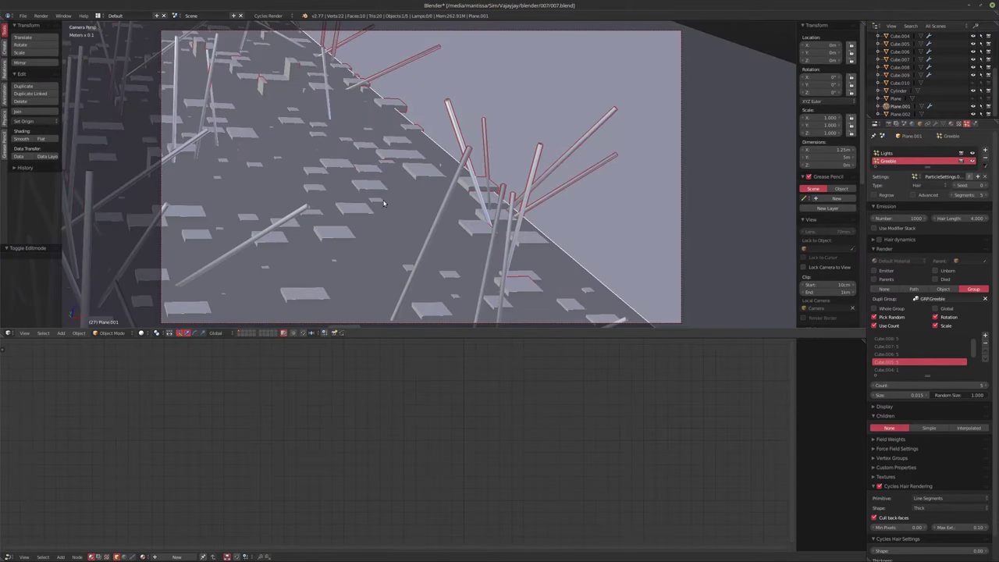
key(g)
key(x)
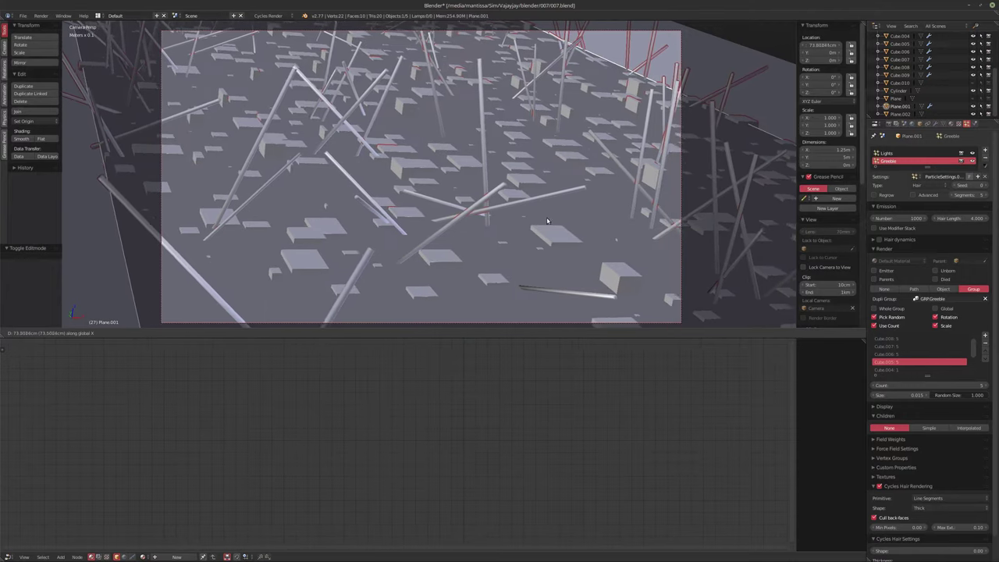
click(545, 220)
Widen the mesh of Plane.001 by a factor of about 1.275 along X, and move the object about 22 cm along X
key(Tab)
key(s)
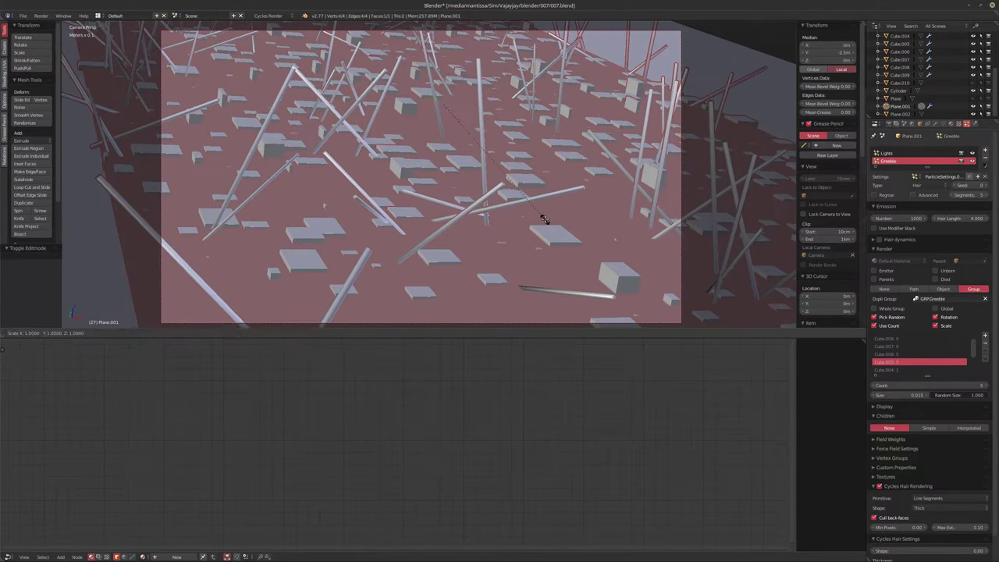
key(x)
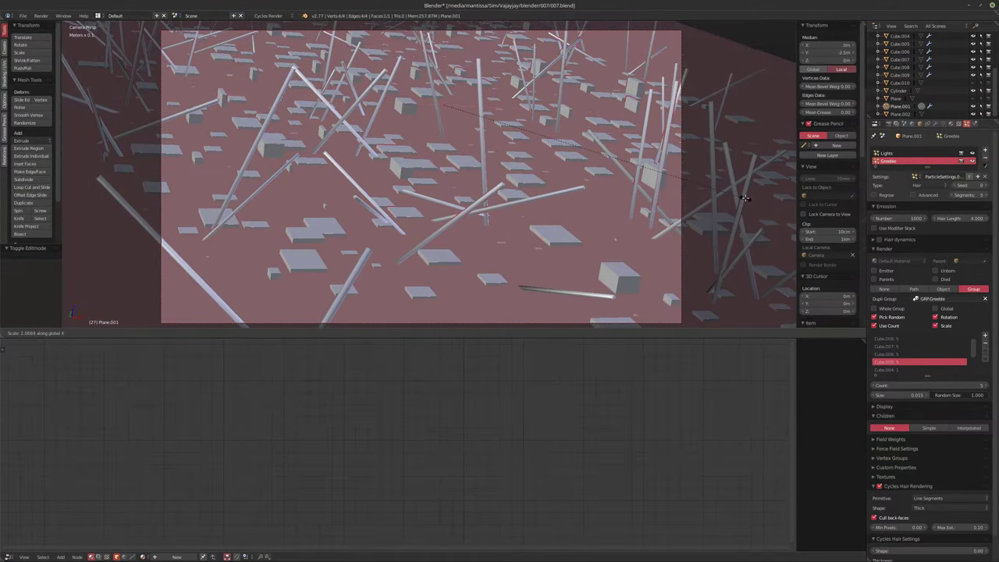
click(536, 246)
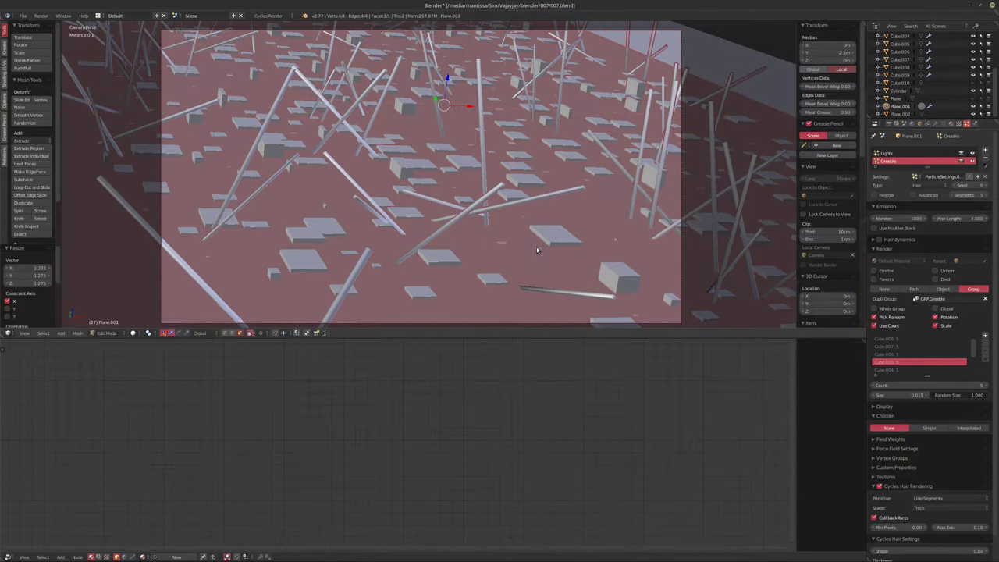
key(Tab)
key(g)
key(x)
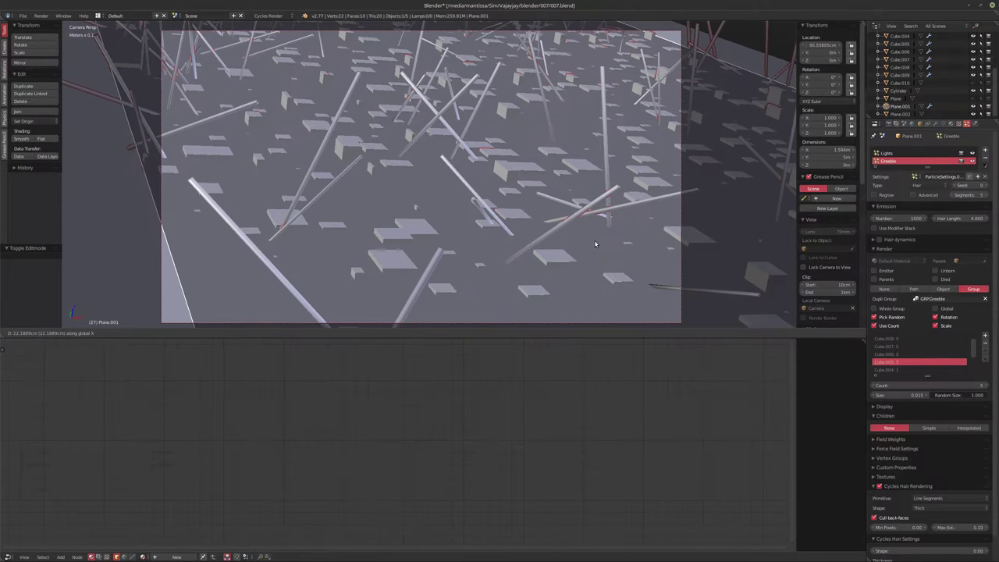
click(595, 240)
Scale the mesh of Plane.001 by about 1.162 along X, and shift the object about 8.8 cm along X
key(Tab)
key(s)
key(x)
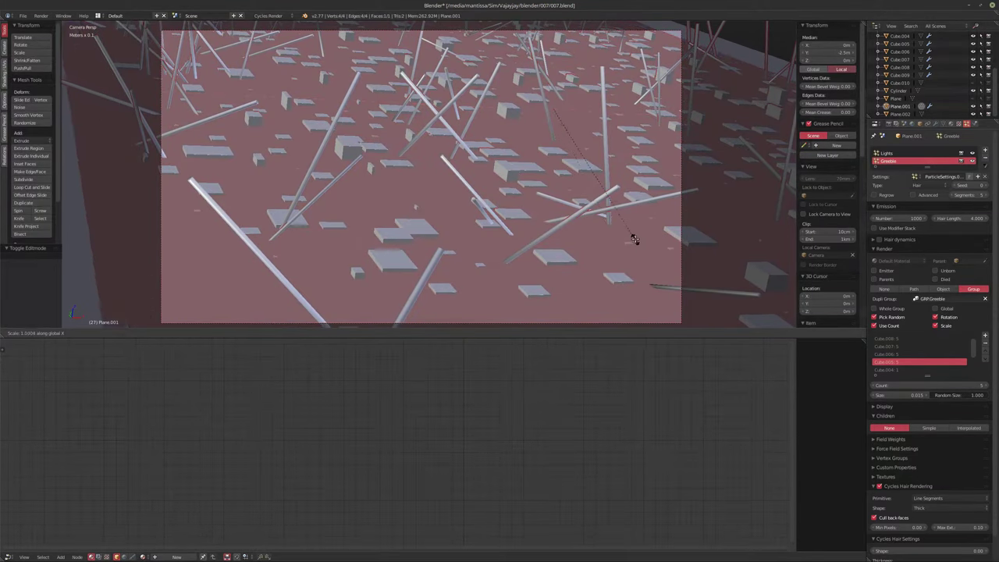
click(544, 237)
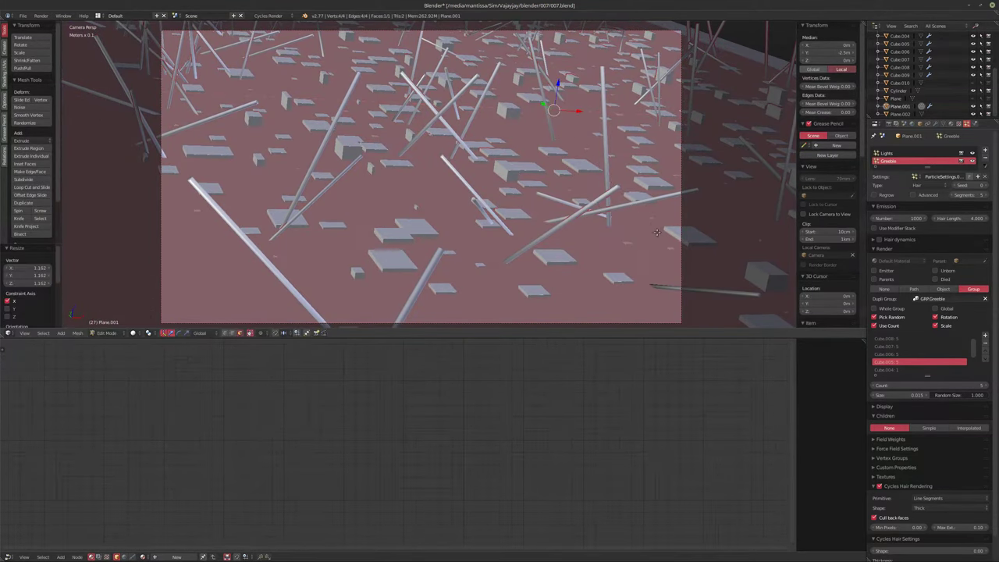
key(Tab)
key(g)
key(x)
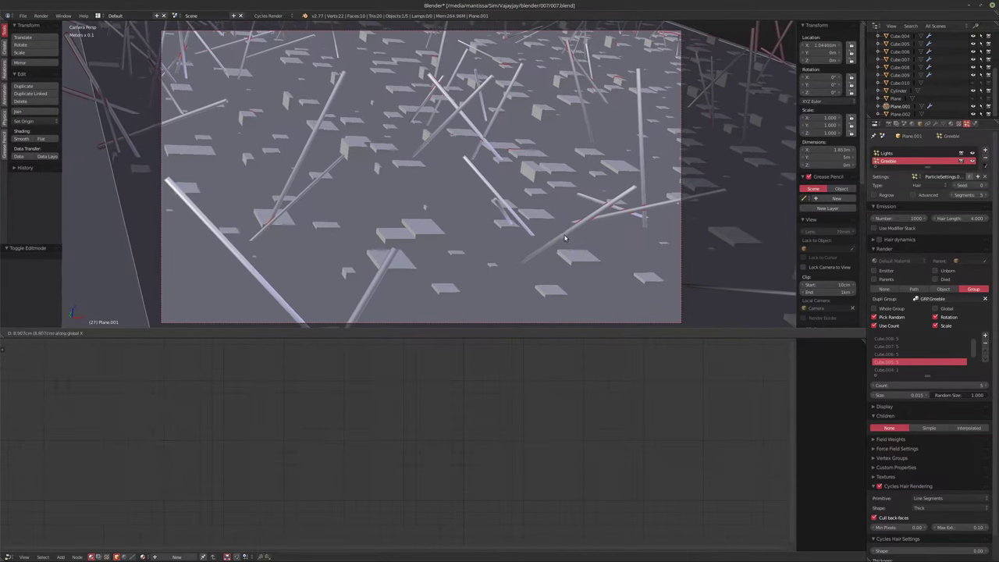
click(565, 238)
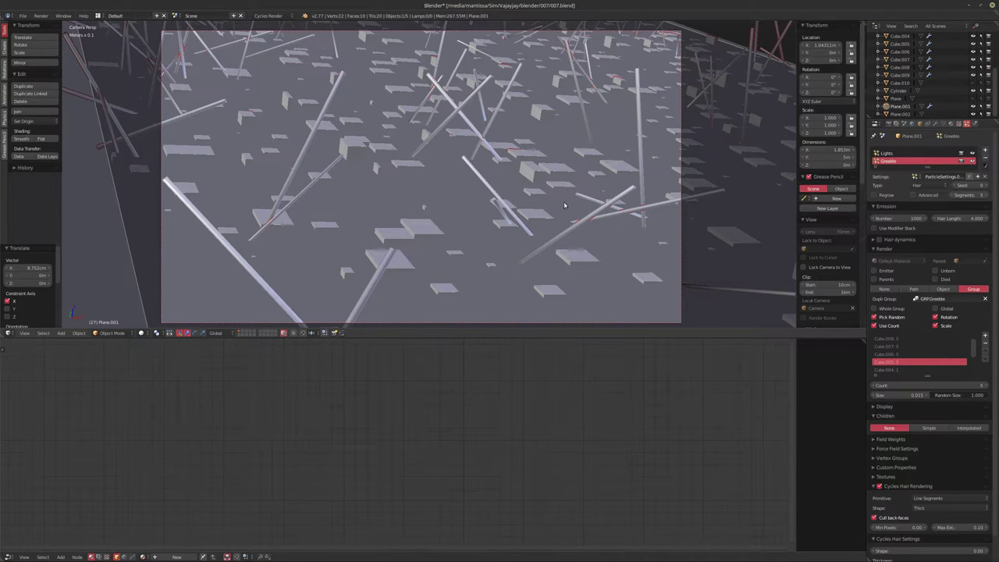
In edge select mode, move the end edge of Plane.001 nearest the world origin about 3 m along negative Y, shortening the strip to 2 m
scroll(384, 272, down, 9)
middle_drag(336, 226, 372, 211)
key(Tab)
key(Tab)
key(Tab)
shift+middle_drag(250, 146, 314, 177)
scroll(313, 177, up, 3)
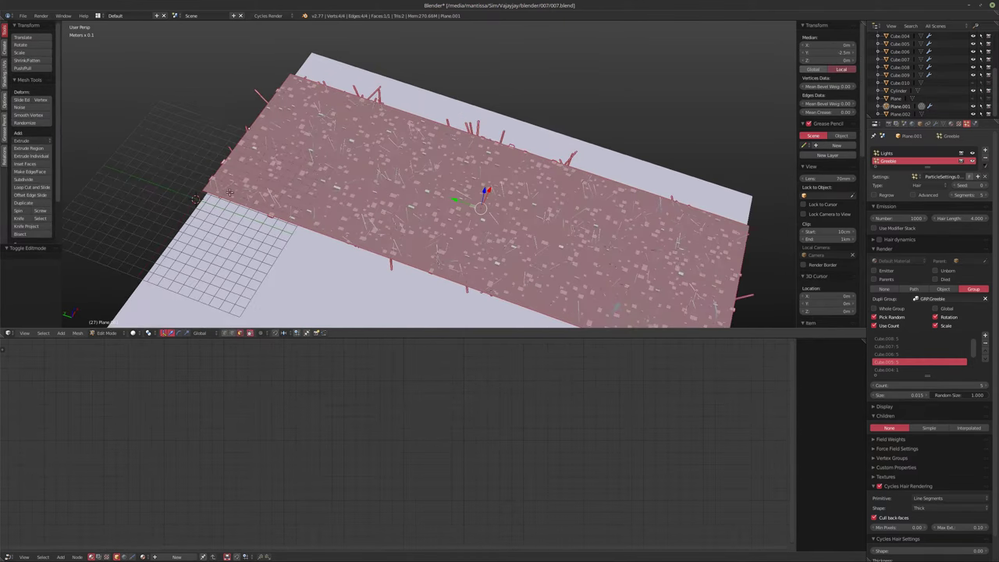
right_click(214, 186)
key(ctrl+Tab)
click(272, 72)
right_click(244, 139)
shift+middle_drag(435, 215, 336, 166)
scroll(336, 167, down, 1)
key(g)
key(y)
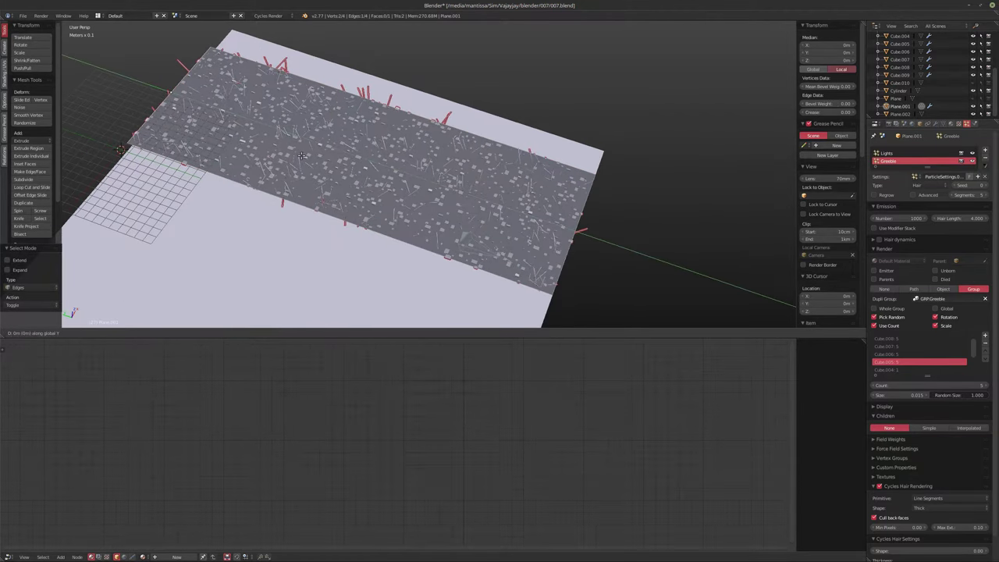
click(533, 221)
key(Tab)
Through the camera view, move the shortened Plane.001 about 1.51 m along the Y axis
middle_drag(532, 221, 421, 195)
key(KP_0)
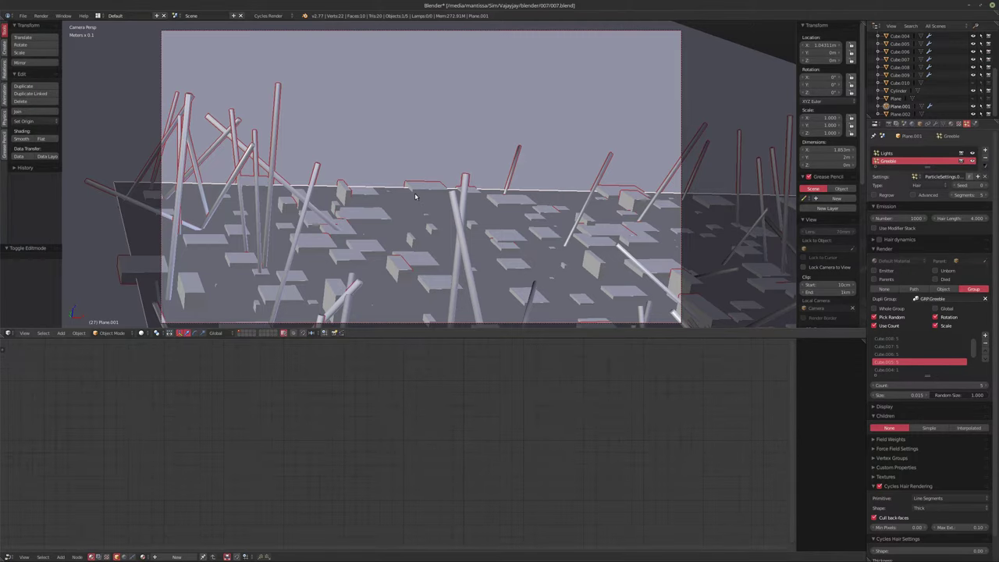
key(g)
key(y)
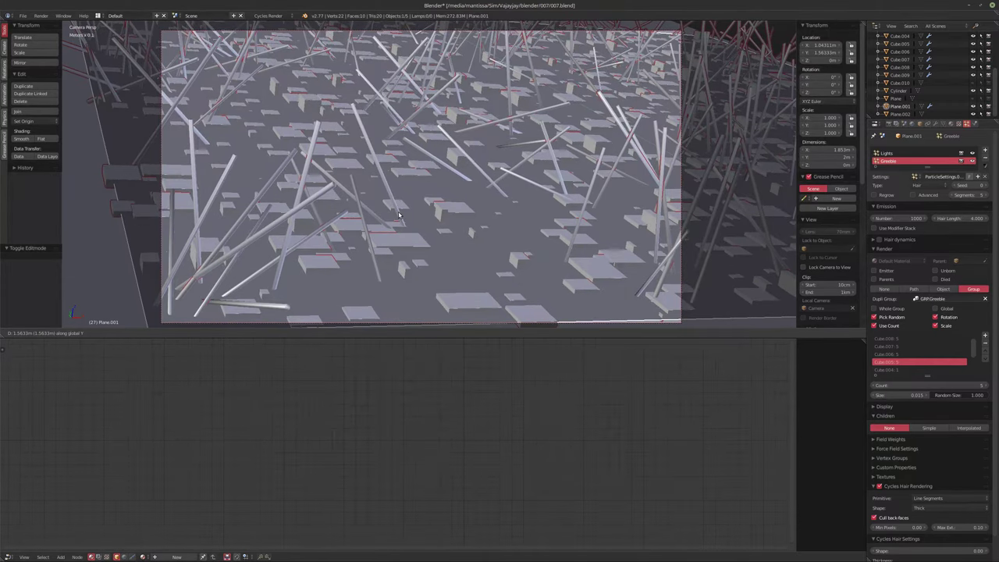
click(399, 217)
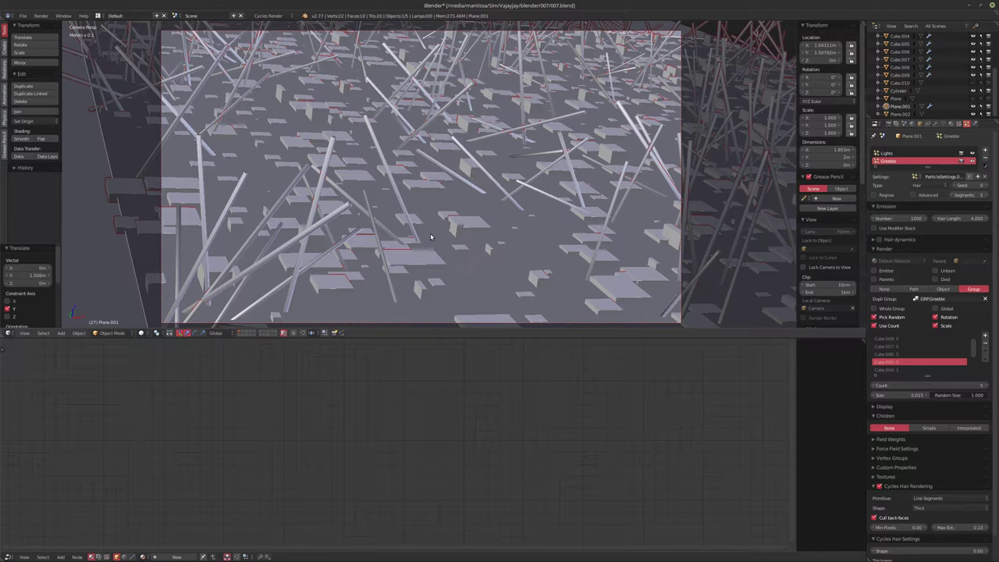
Check Plane.001 through the camera, and play back the camera animation from an angled overview of the plane
key(Tab)
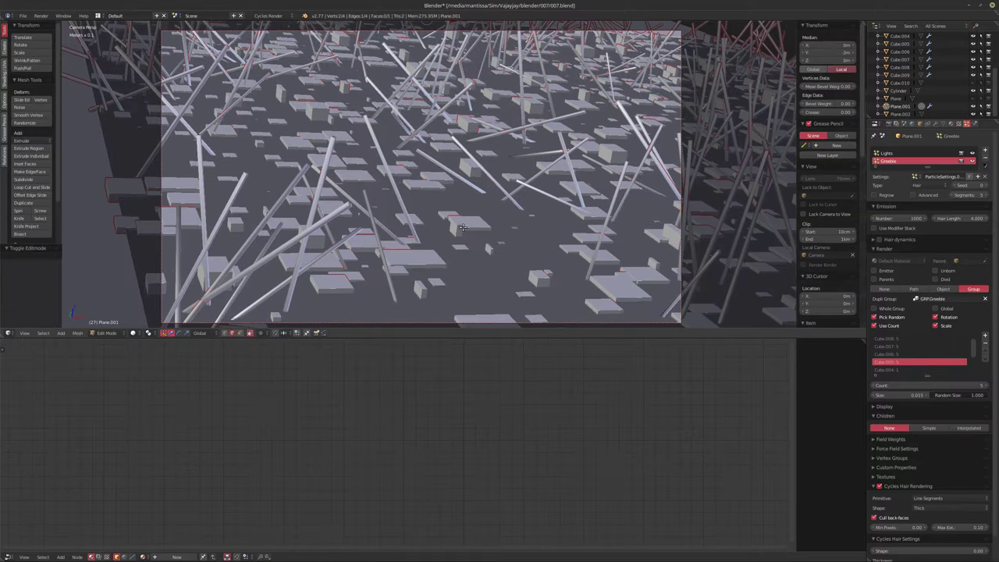
key(Tab)
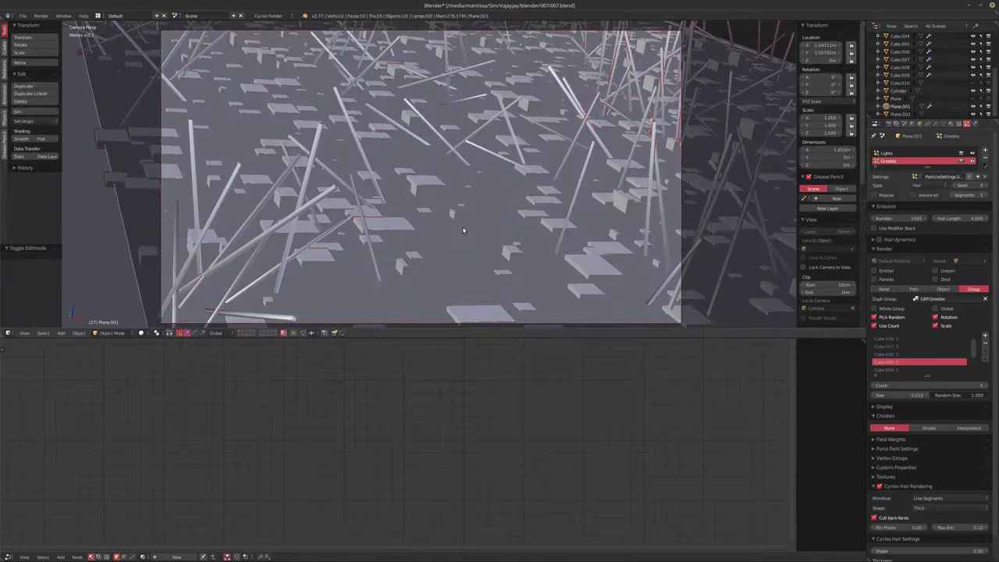
scroll(404, 179, down, 3)
scroll(404, 179, down, 2)
scroll(405, 180, up, 1)
shift+middle_drag(404, 180, 419, 218)
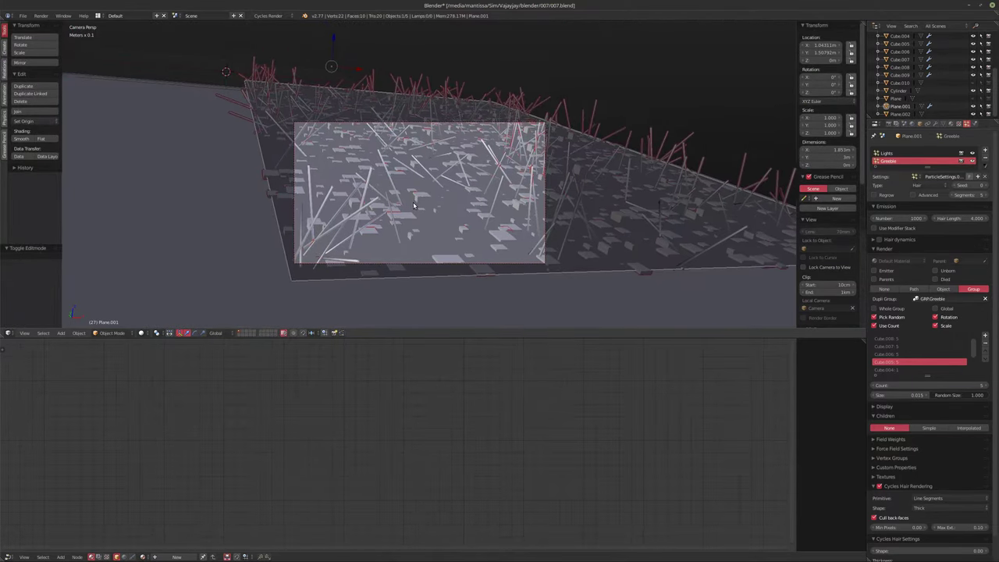
scroll(418, 218, up, 1)
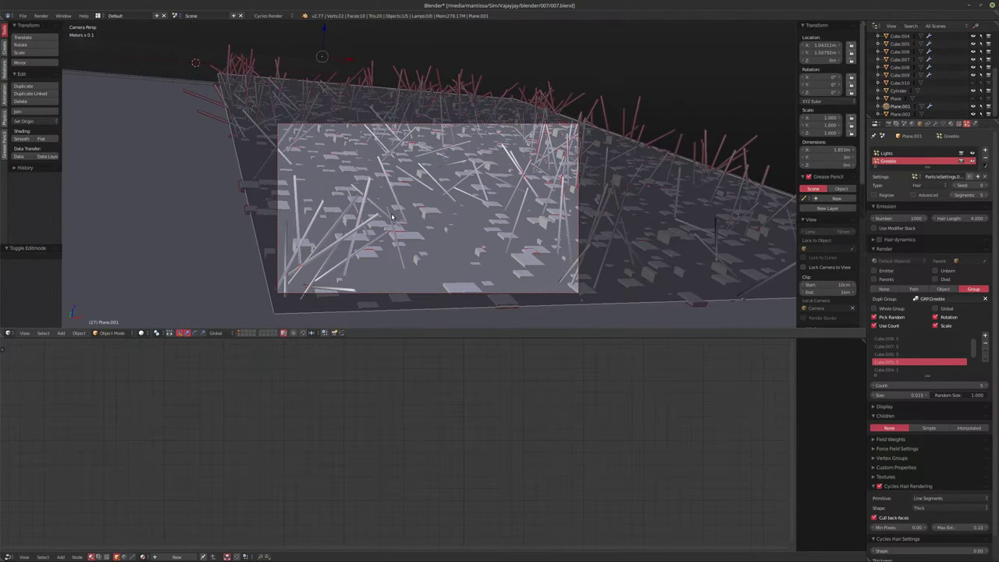
middle_drag(392, 227, 444, 226)
scroll(391, 222, down, 6)
key(alt+a)
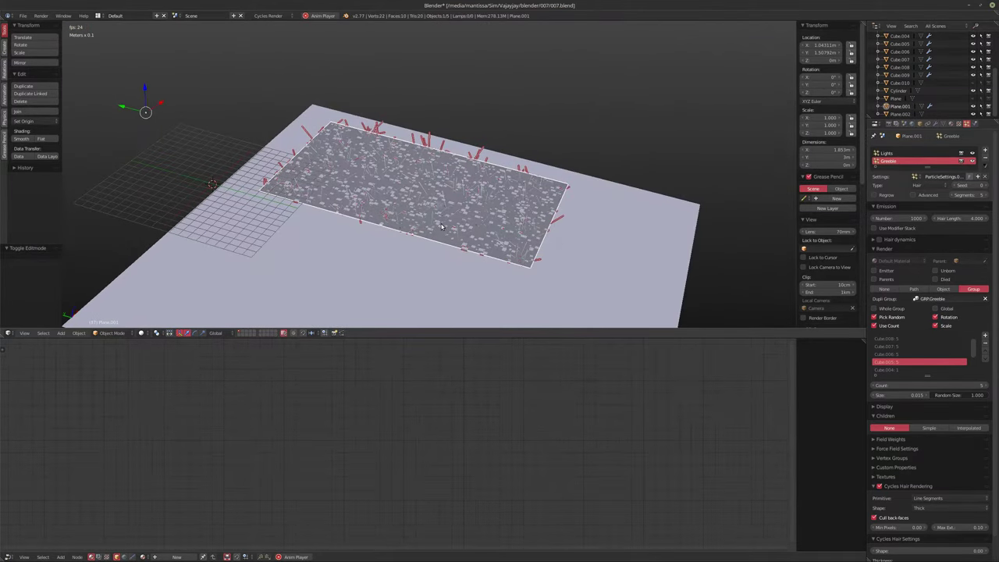
key(Escape)
Select the camera in the overview and step between its location keyframes to reach the end of its animation
middle_drag(441, 226, 384, 204)
scroll(371, 214, up, 1)
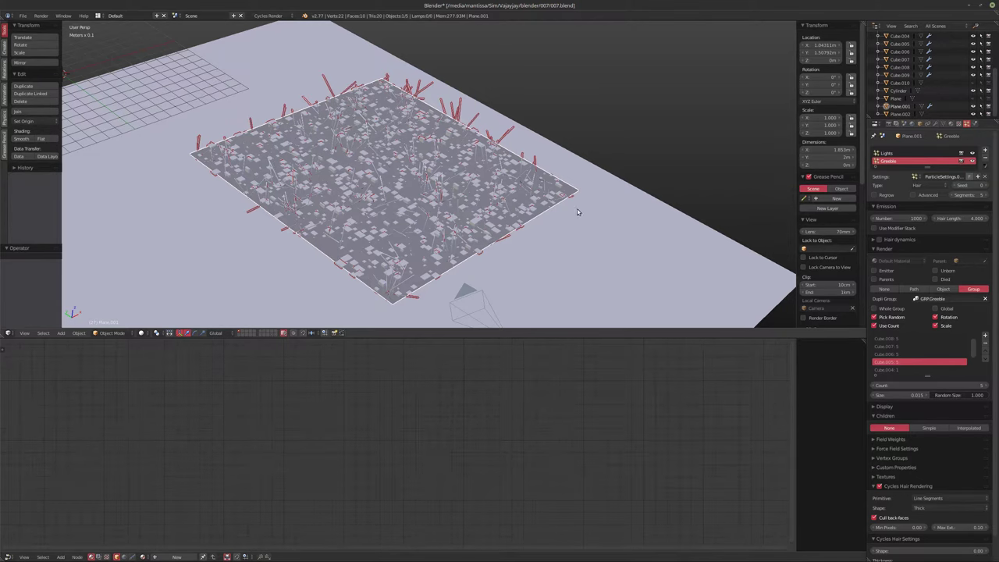
shift+middle_drag(496, 244, 469, 226)
right_click(491, 323)
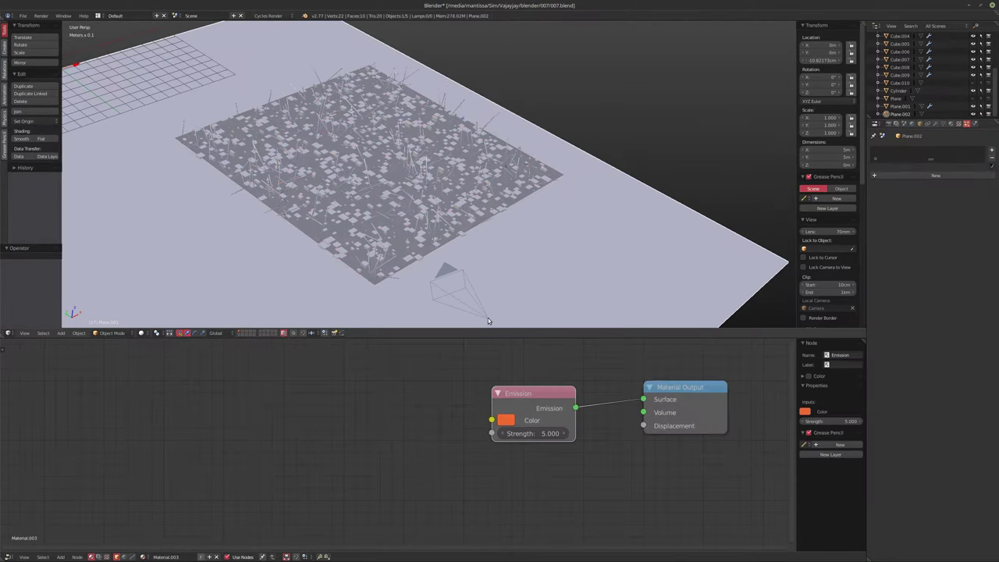
right_click(490, 323)
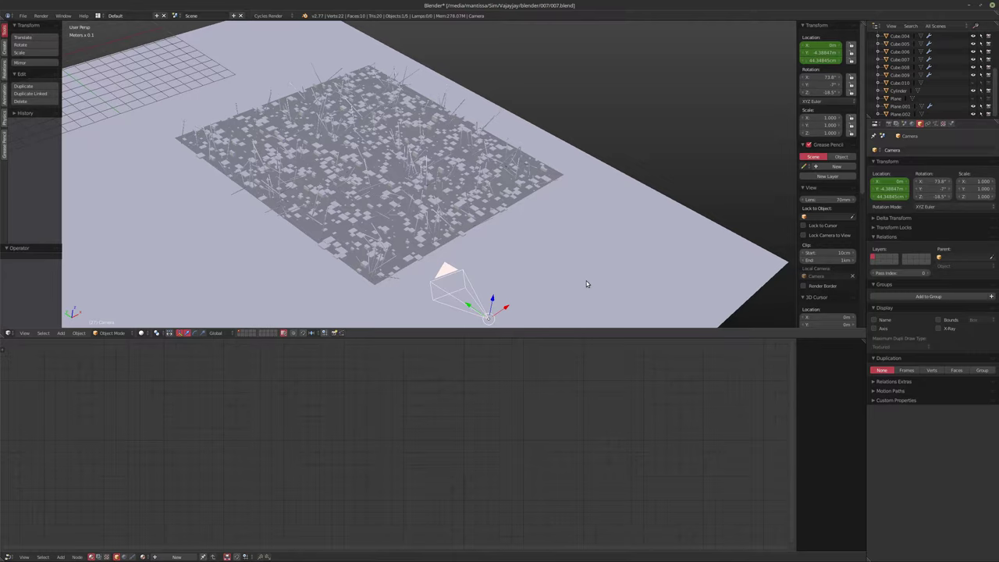
key(h)
key(Up)
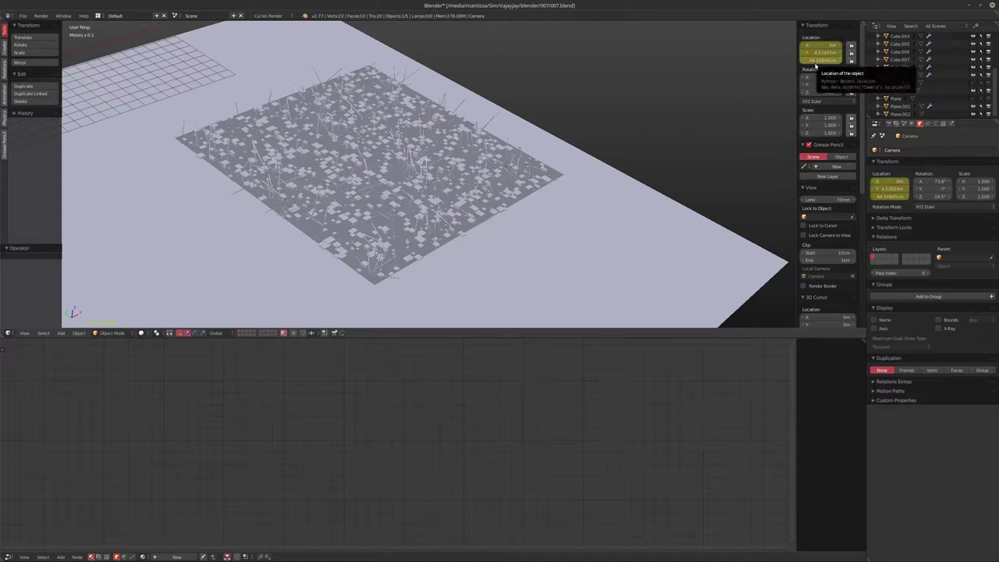
key(Left)
key(Right)
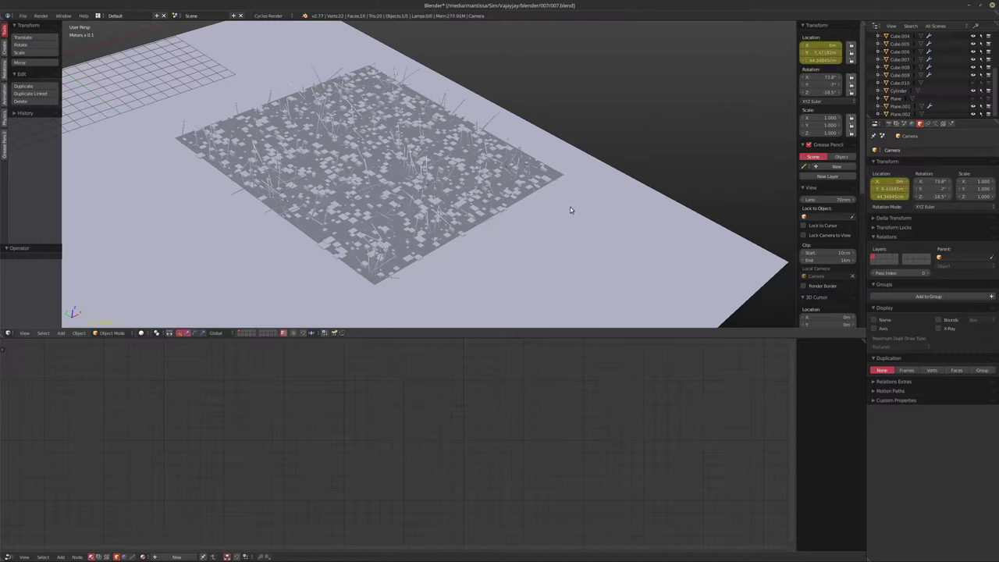
key(Right)
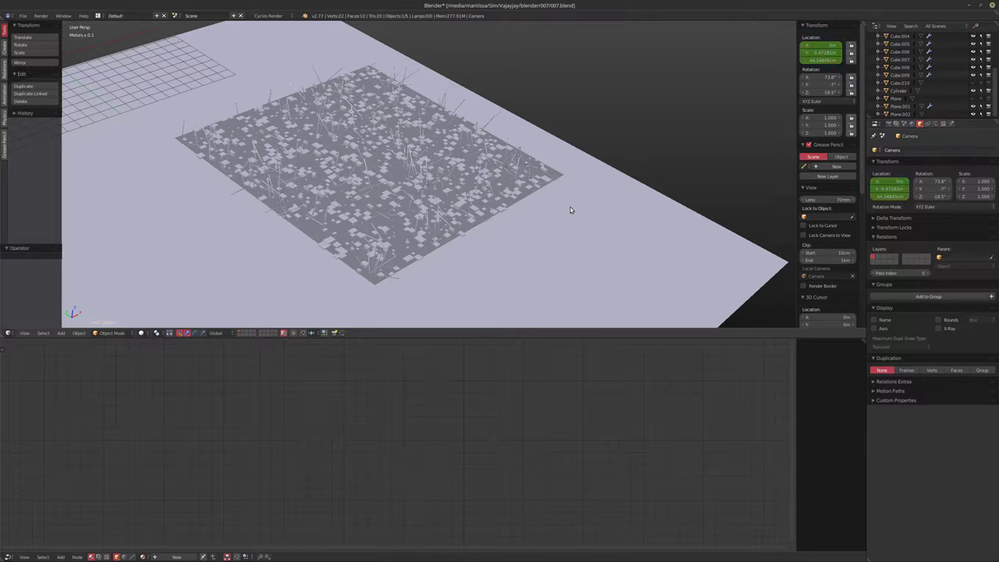
key(Left)
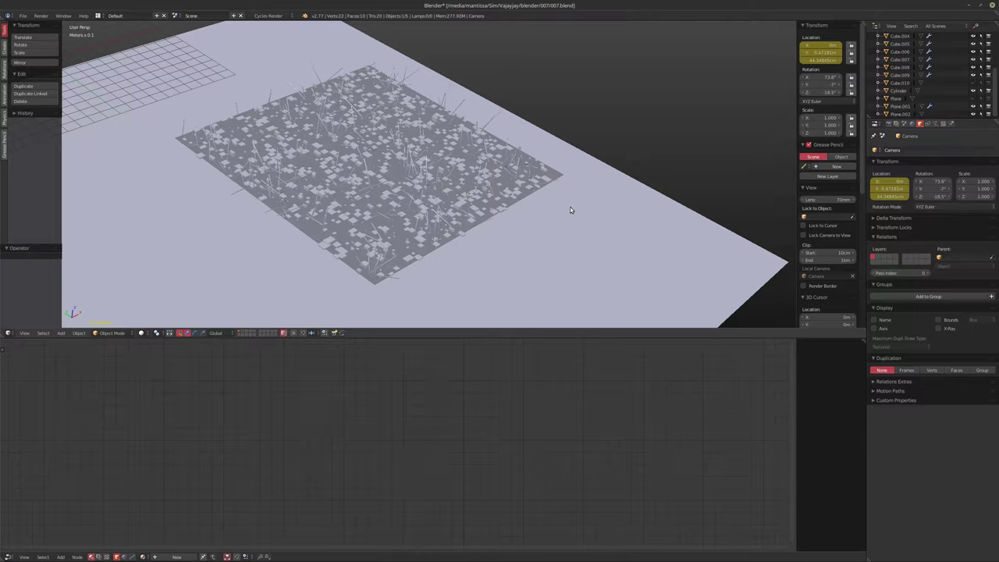
key(Right)
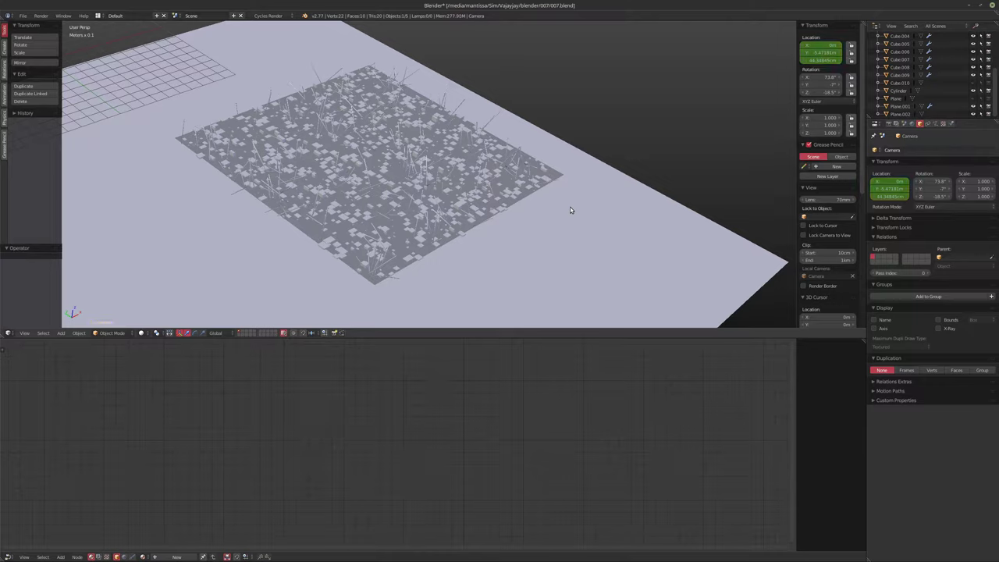
key(Left)
key(Right)
Set the camera's Y location at the end of the animation to -3.47181 m and keyframe its location
click(818, 53)
key(Escape)
click(820, 52)
key(Return)
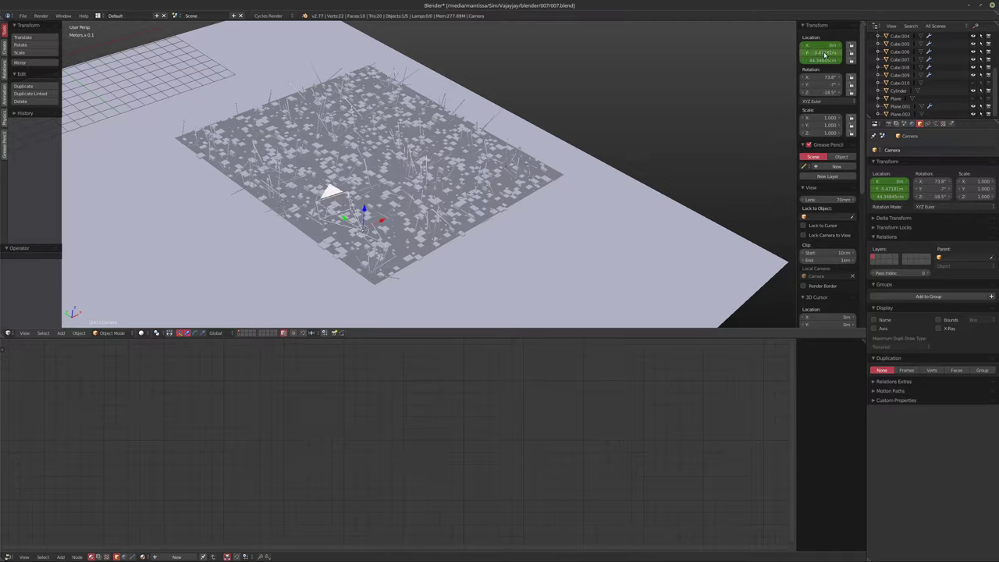
key(i)
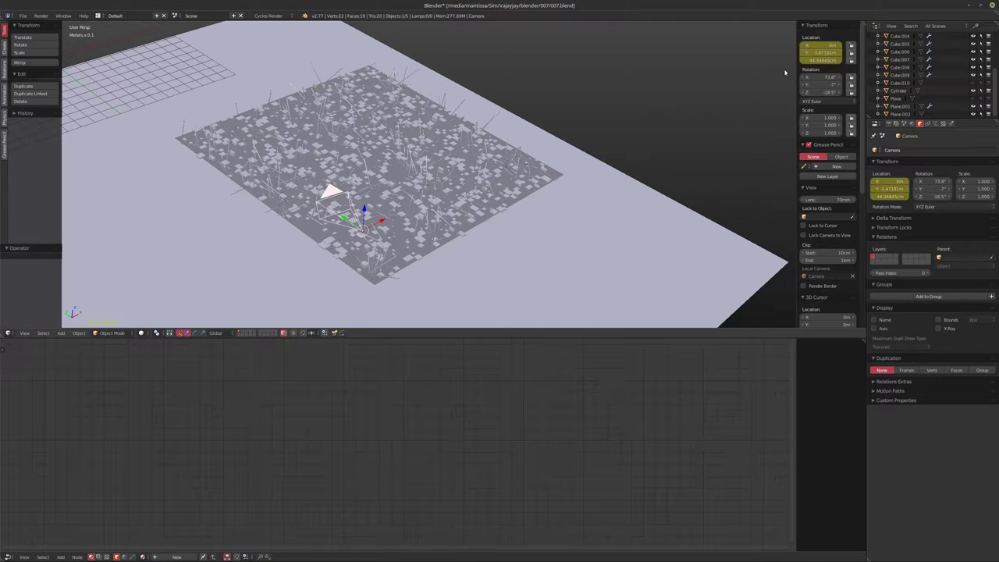
Play the animation through the camera view, and shift the camera's frame 1 position about 1.048 m along the Y axis
key(KP_0)
key(alt+a)
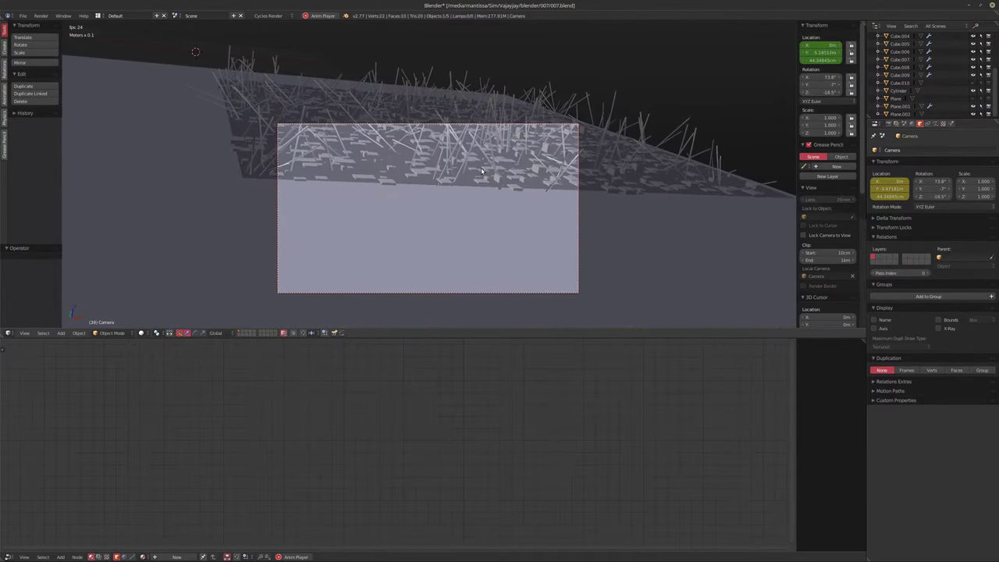
key(Escape)
key(g)
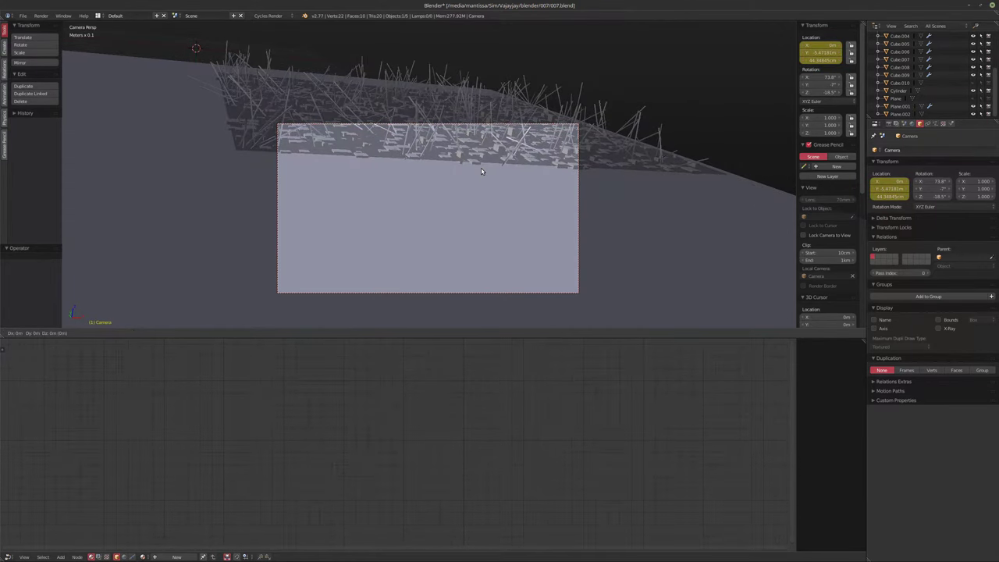
key(y)
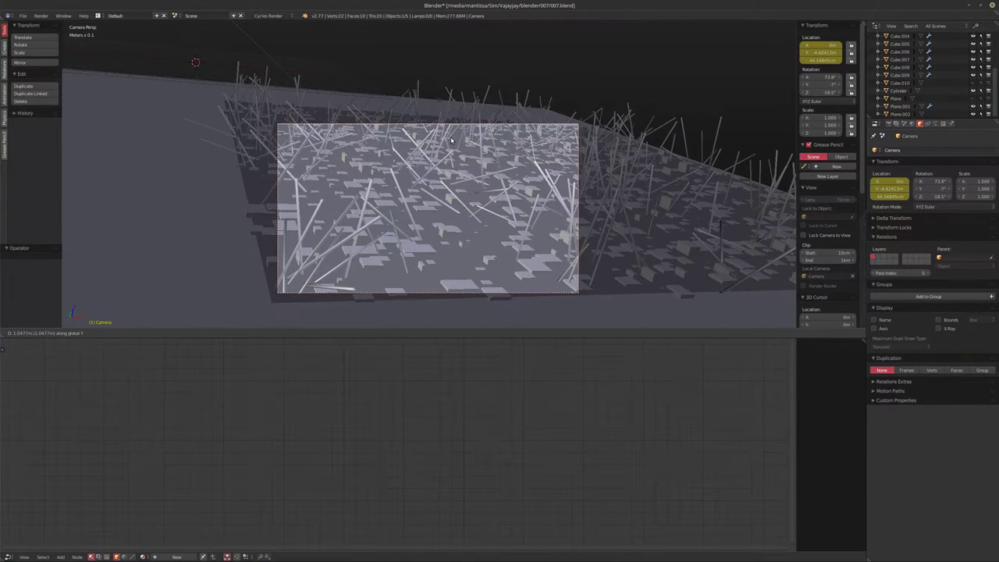
click(451, 141)
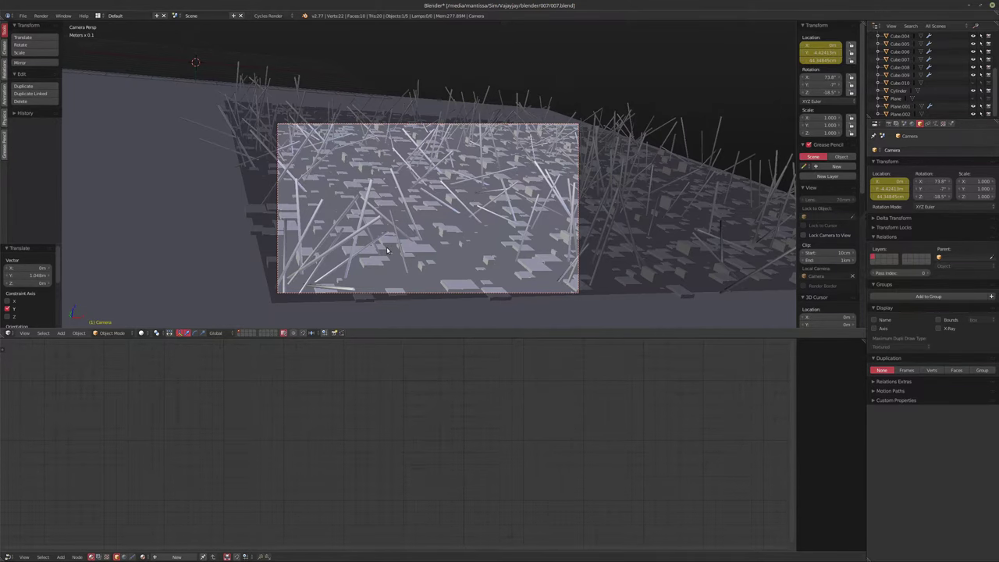
Check the framing at the last and first frames, select Plane.001, and preview the camera view in rendered shading
key(shift+Right)
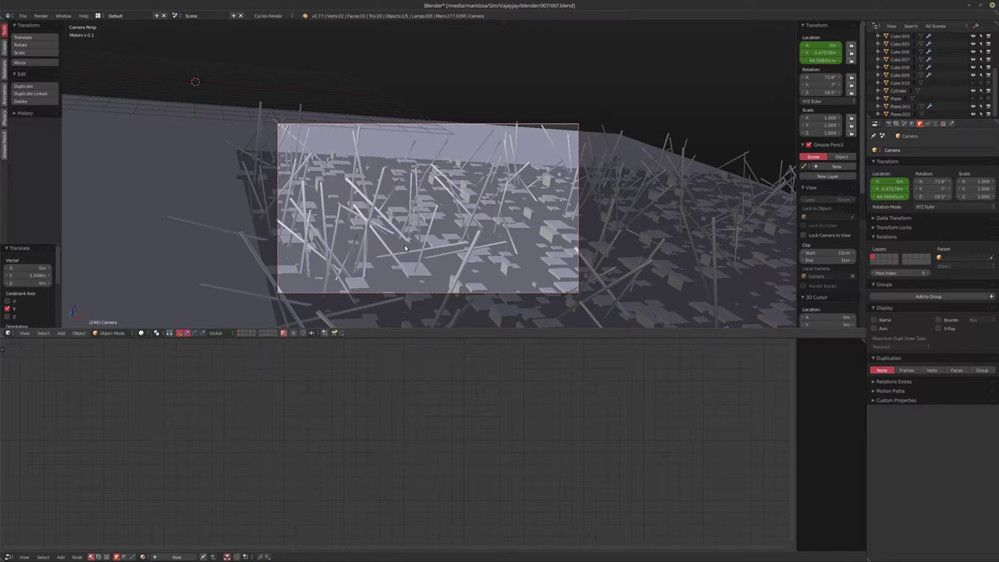
right_click(406, 249)
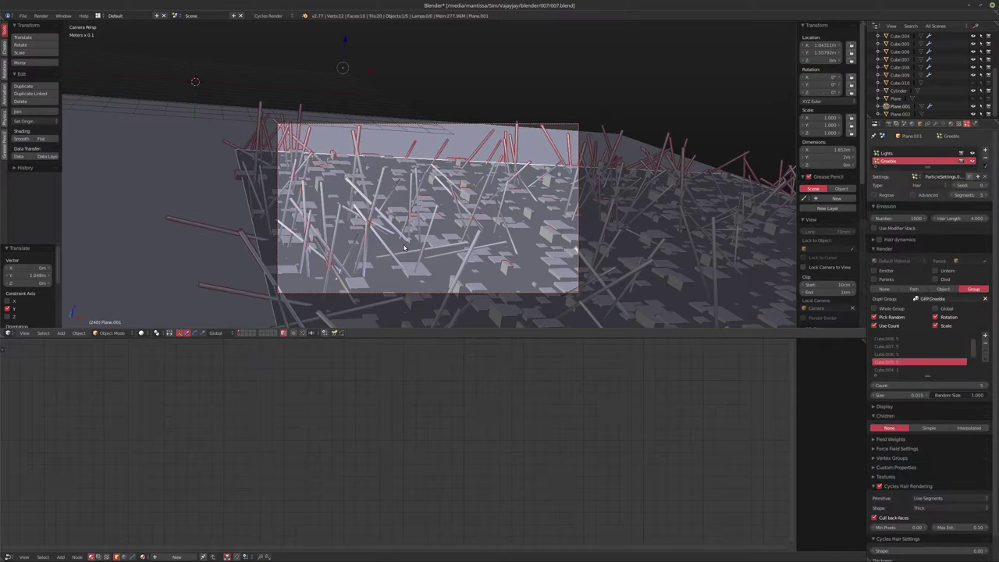
key(shift+Left)
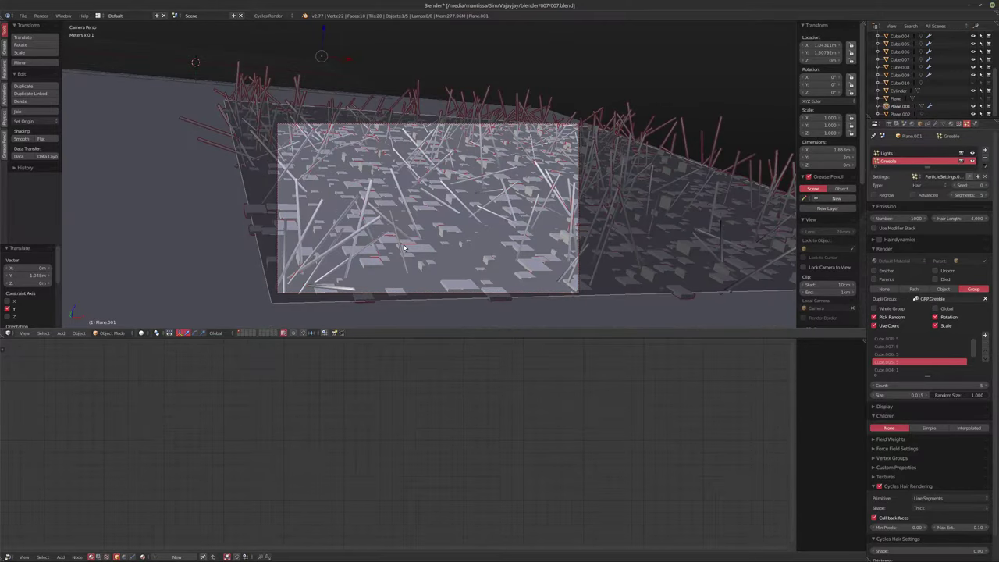
key(shift+z)
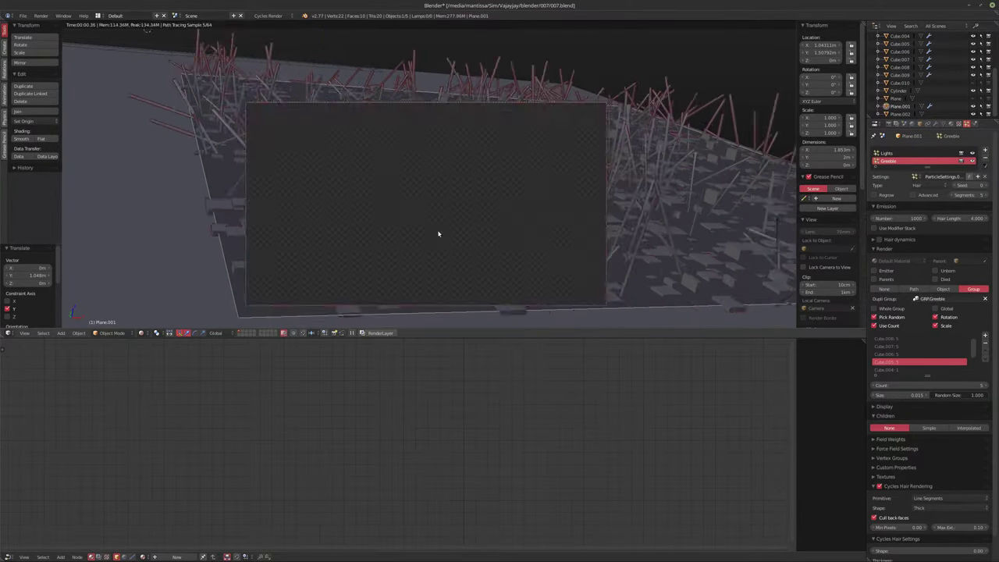
scroll(438, 233, up, 5)
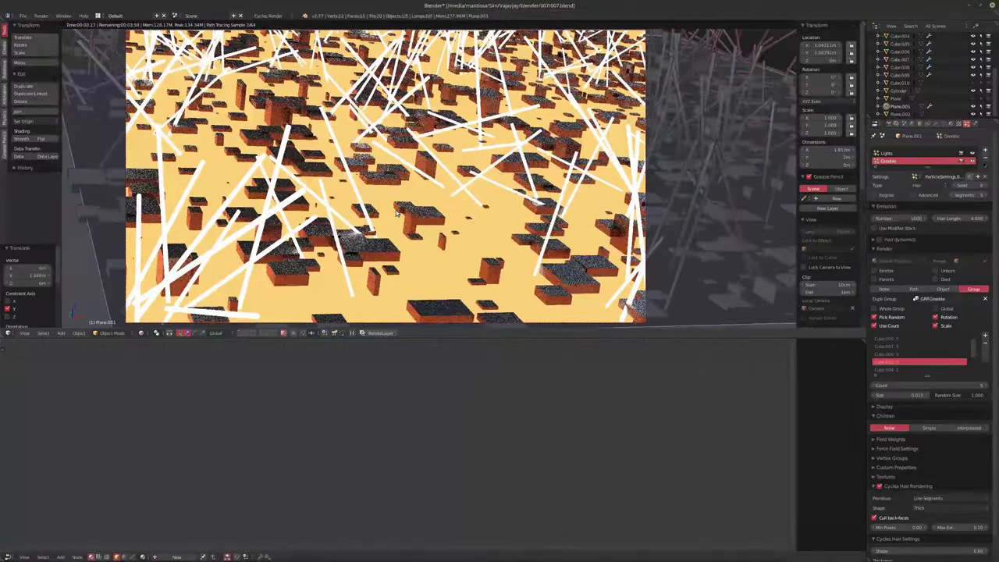
scroll(396, 212, down, 3)
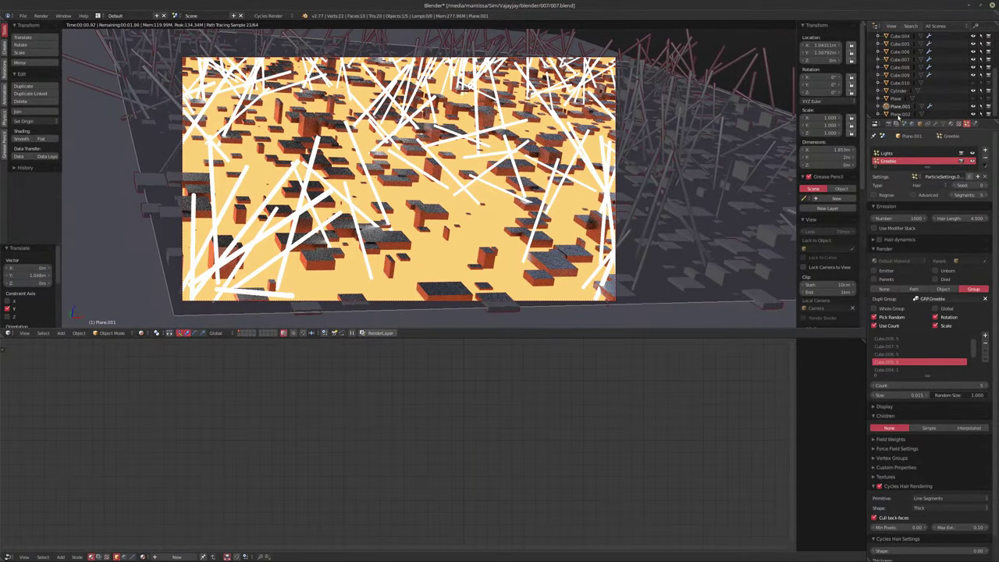
Set the Greeble particle number on Plane.001 to 5000, and increase it further to 7500
click(903, 115)
click(906, 107)
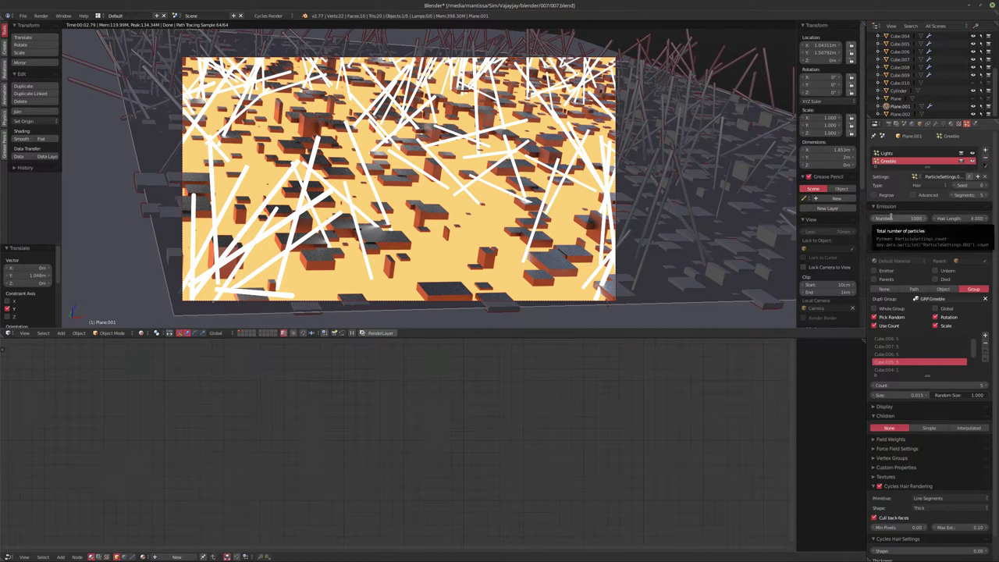
click(896, 221)
text(5000)
key(Return)
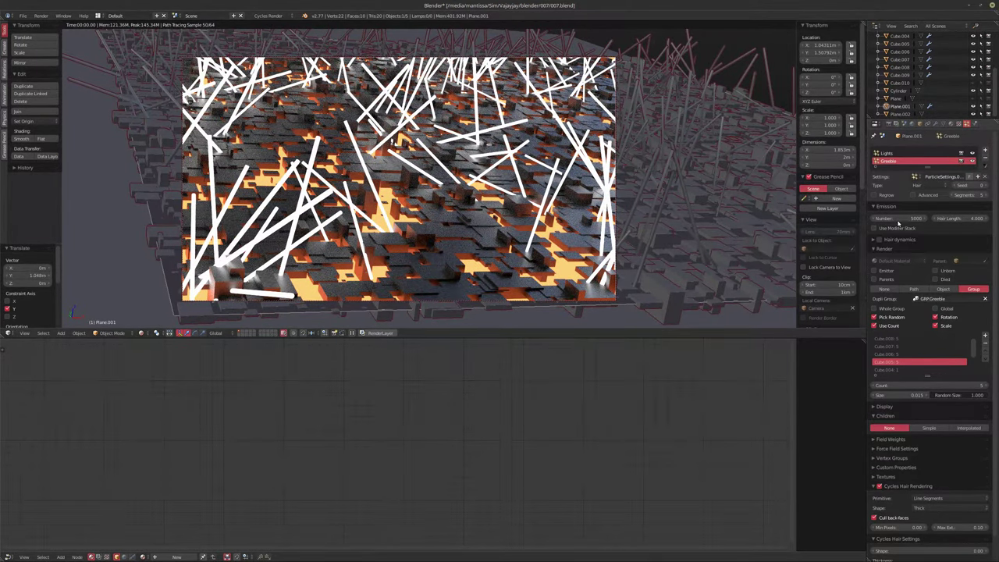
click(898, 219)
text(7500)
key(Return)
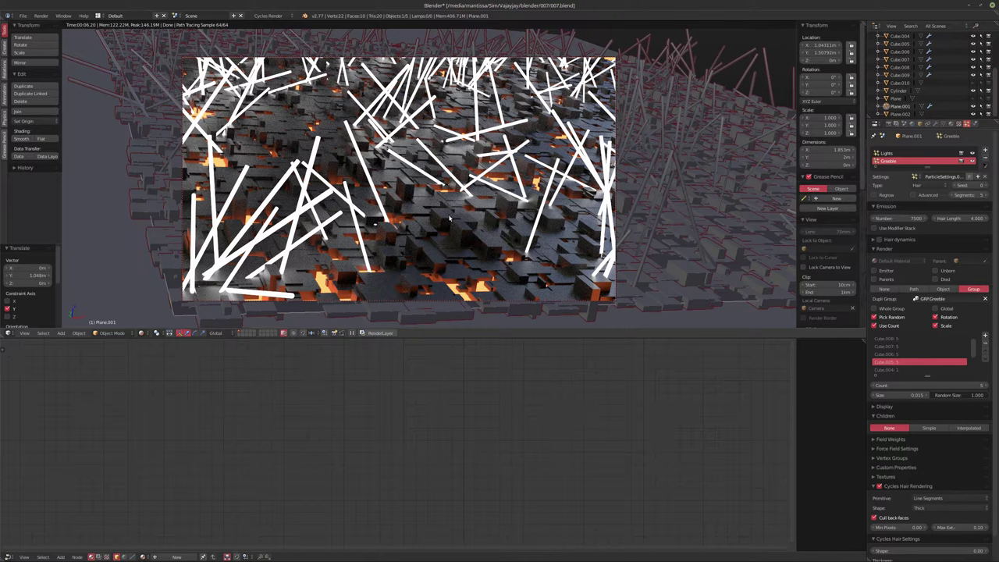
For the Lights particle system, set the number to 3000 and reduce the physics size to 0.200
click(897, 153)
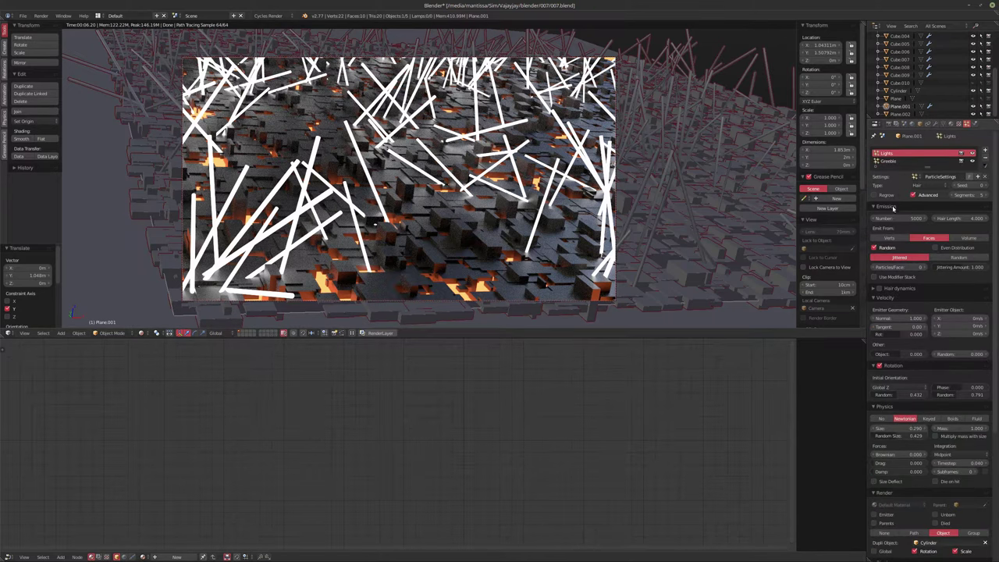
click(893, 218)
text(3000)
key(Return)
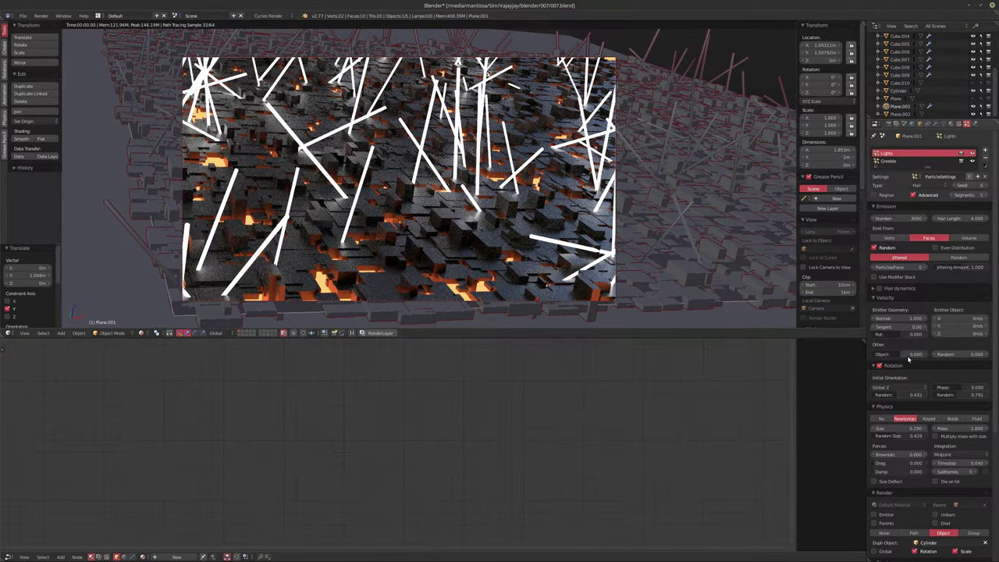
mouse_move(904, 429)
mouse_down()
mouse_move(876, 429)
mouse_move(891, 429)
mouse_up()
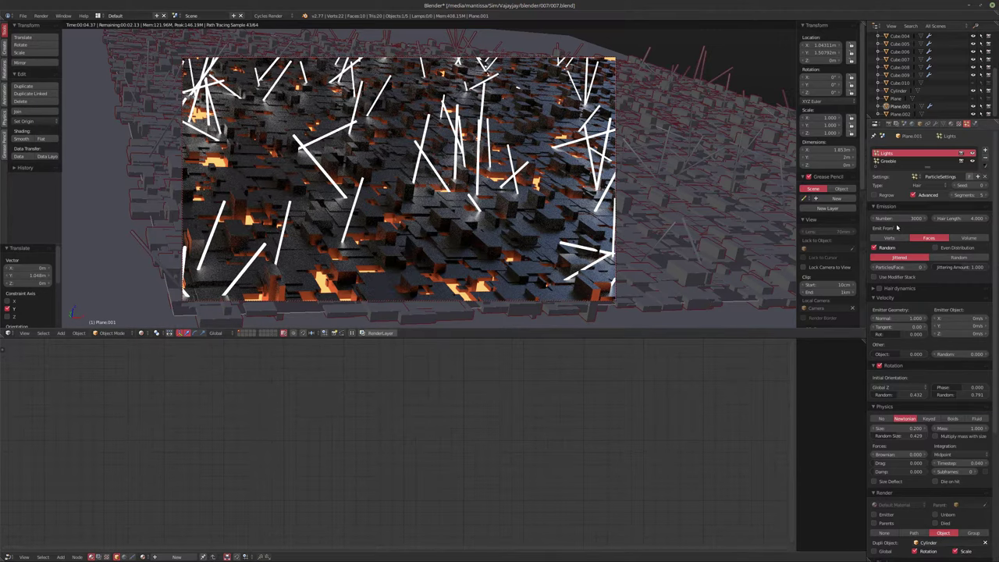
Set the number of Lights particles to 6000
click(895, 219)
text(6000)
key(Return)
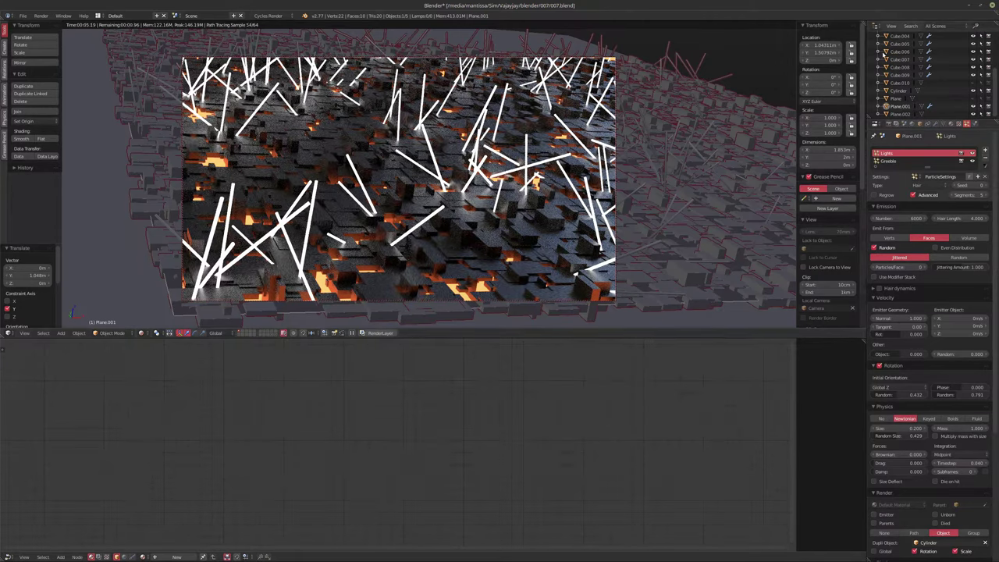
Set the camera's depth of field by picking a focus point near the frame's centre and entering an aperture radius of 0.1 m
scroll(900, 92, up, 4)
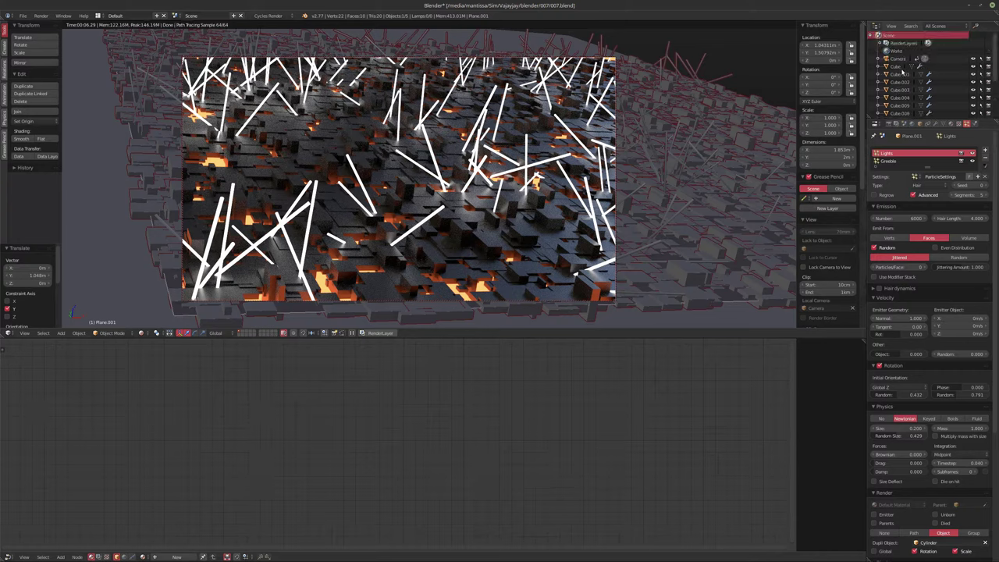
click(900, 60)
click(936, 123)
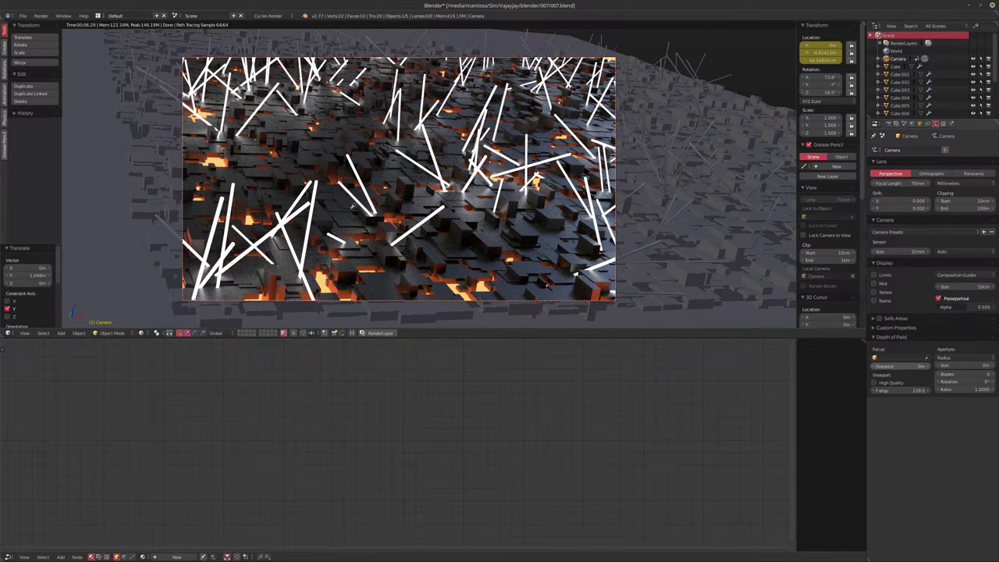
click(390, 197)
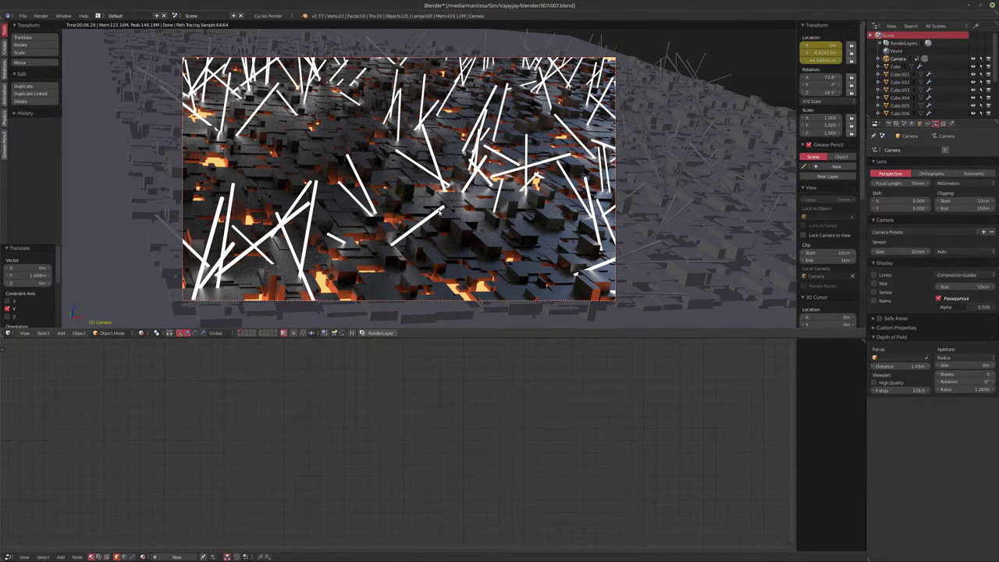
click(950, 365)
text(0.1)
key(Return)
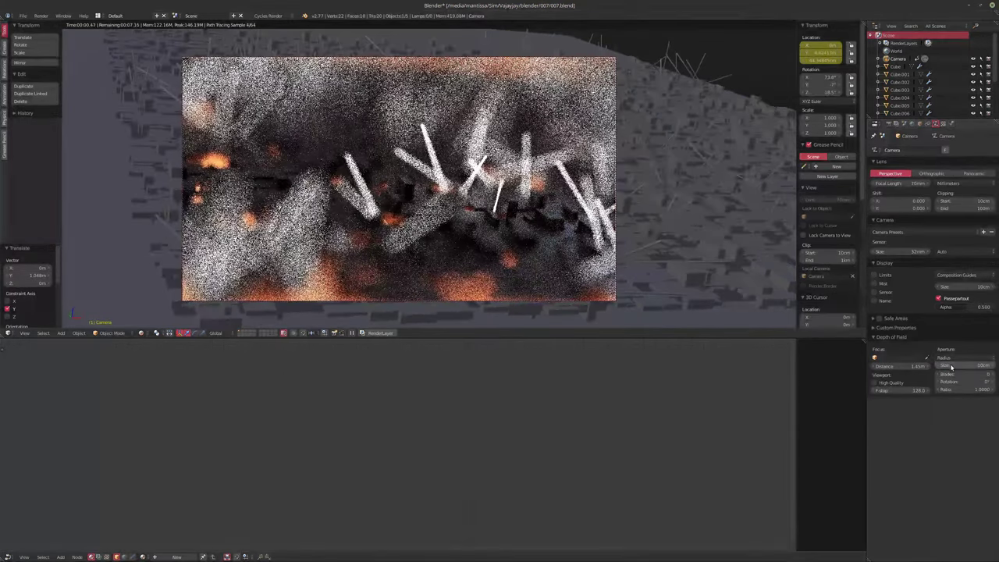
Reduce the camera's depth-of-field aperture radius in stages to 1 cm, 5 mm and finally 2.5 mm
click(956, 367)
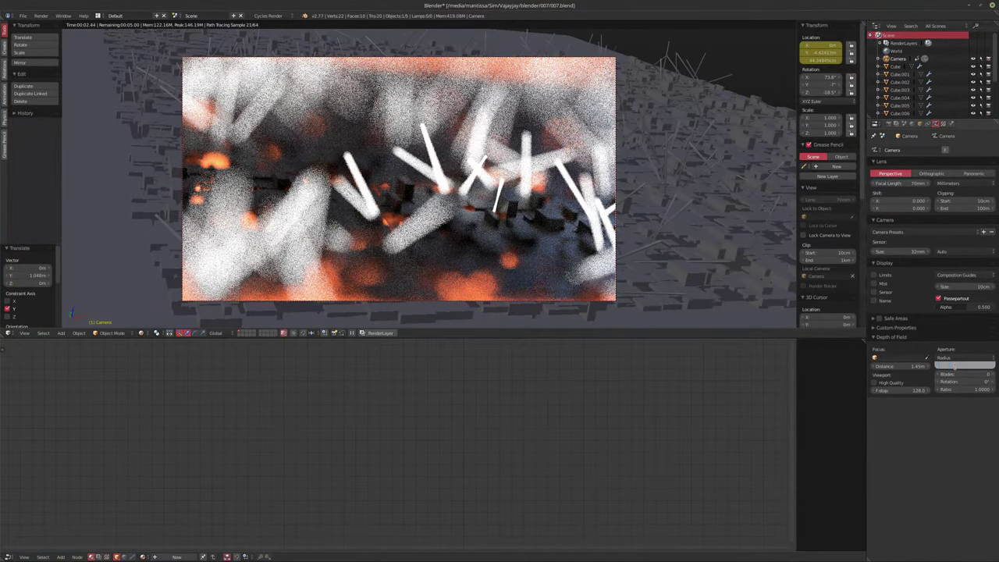
text(0.01)
key(Return)
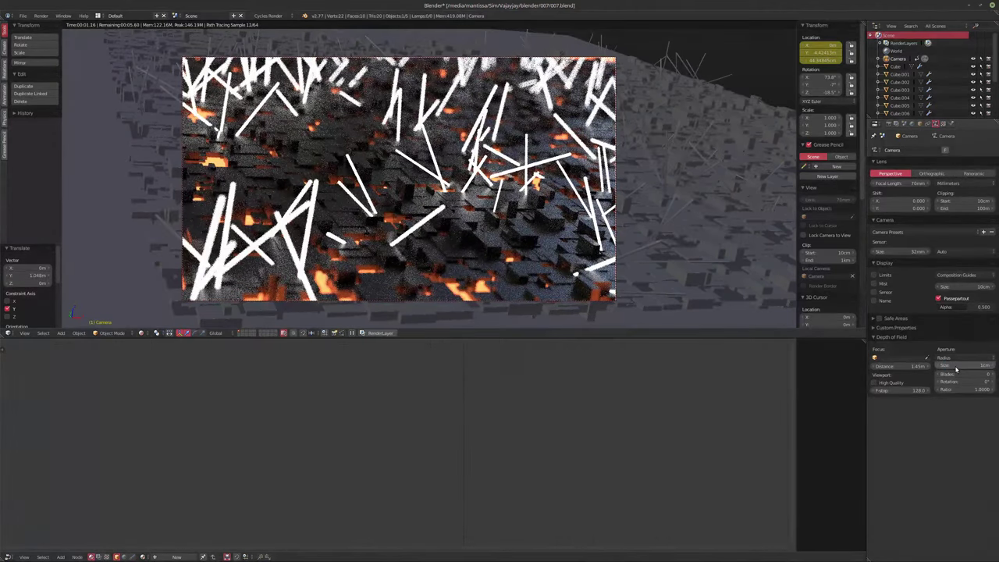
click(956, 367)
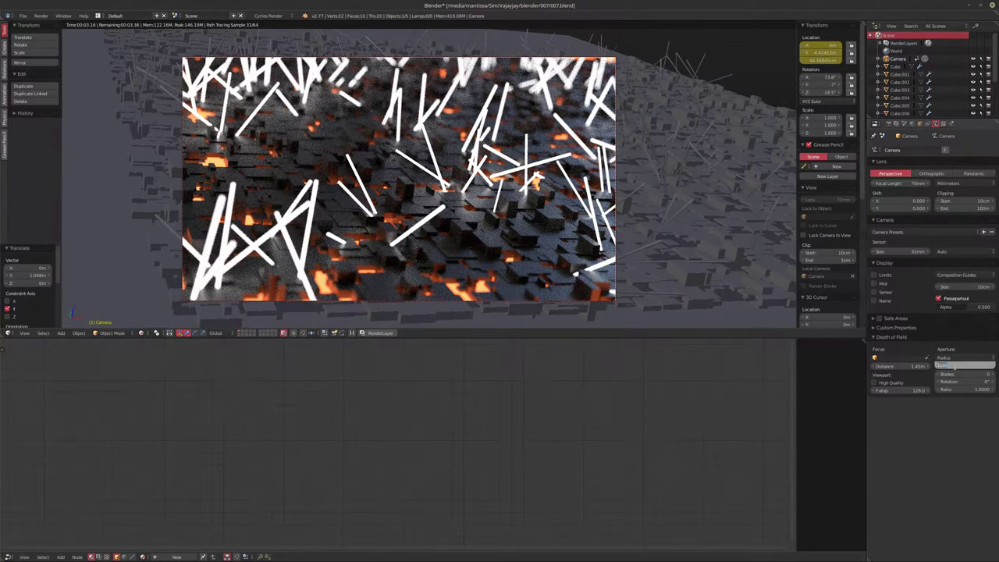
key(BackSpace)
key(Return)
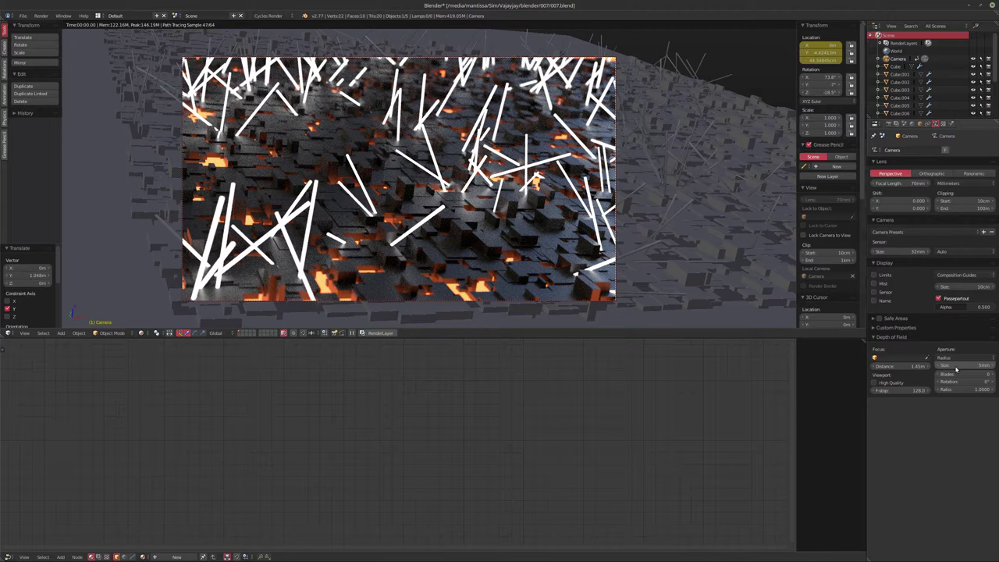
click(956, 368)
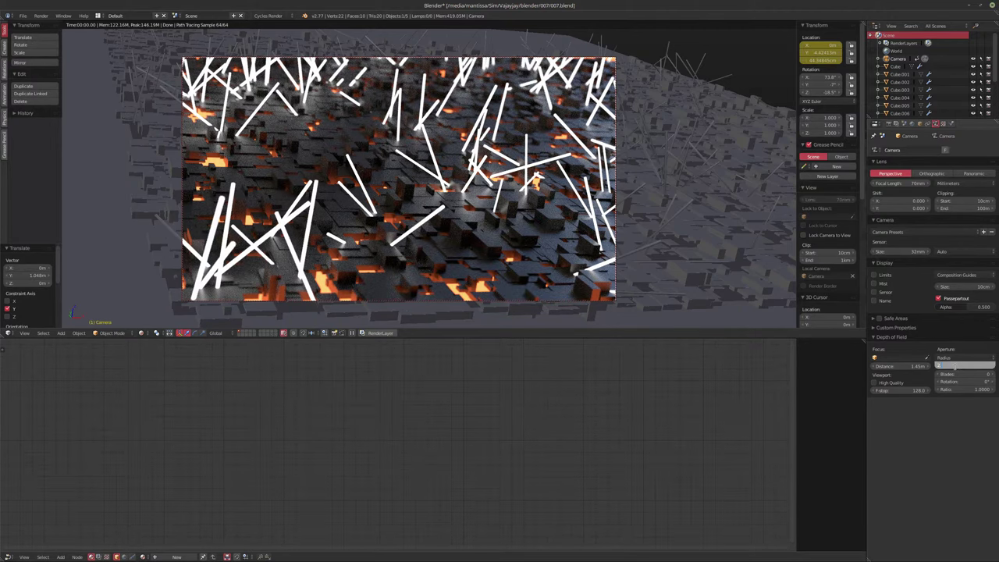
text(2.5)
key(Return)
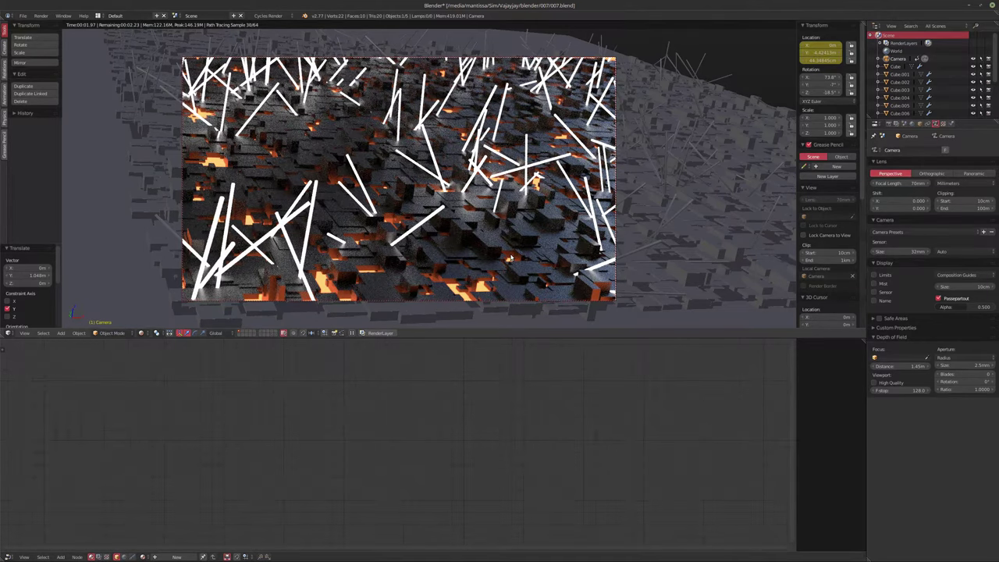
Exit the rendered viewport preview, test-render the current frame, and return to the 3D scene
key(shift+z)
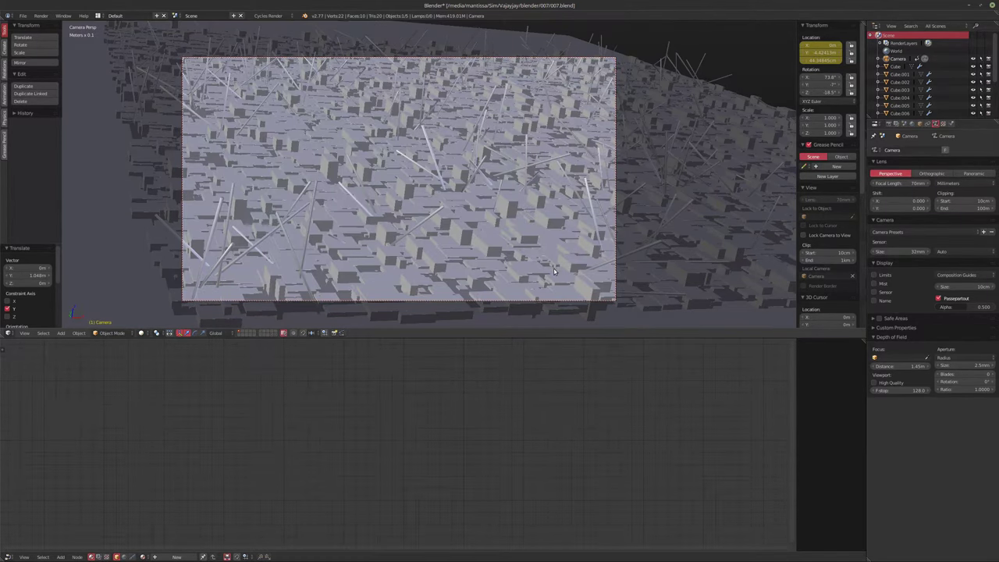
key(F12)
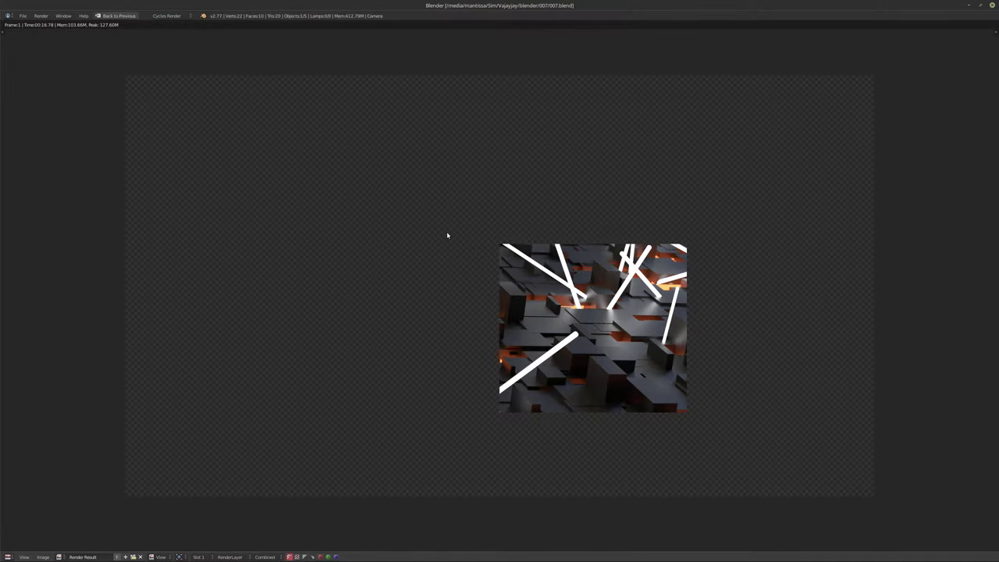
key(Escape)
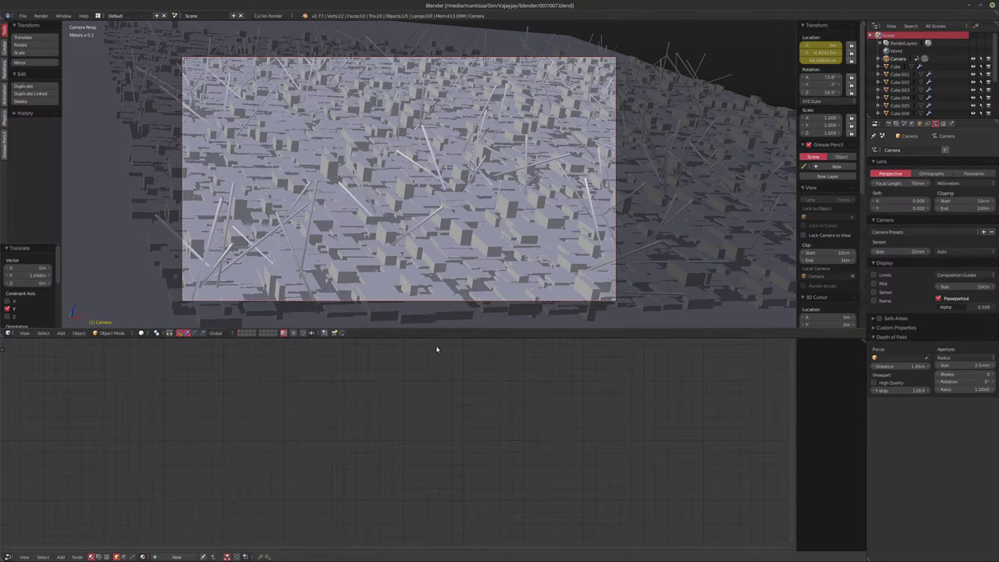
Enlarge the 3D viewport slightly over the node editor and turn its rendered preview back on
drag(437, 338, 437, 349)
scroll(413, 221, up, 1)
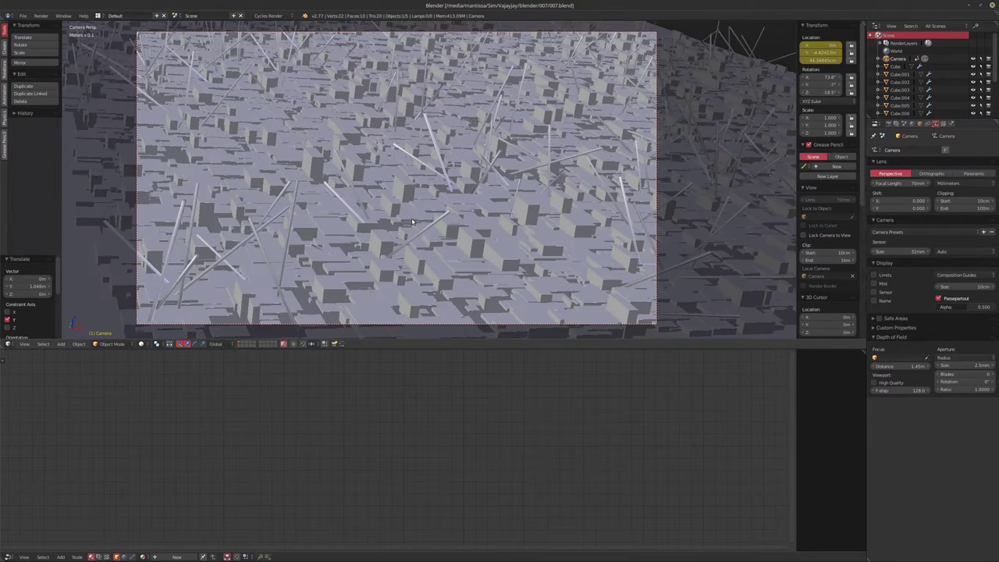
scroll(412, 222, up, 3)
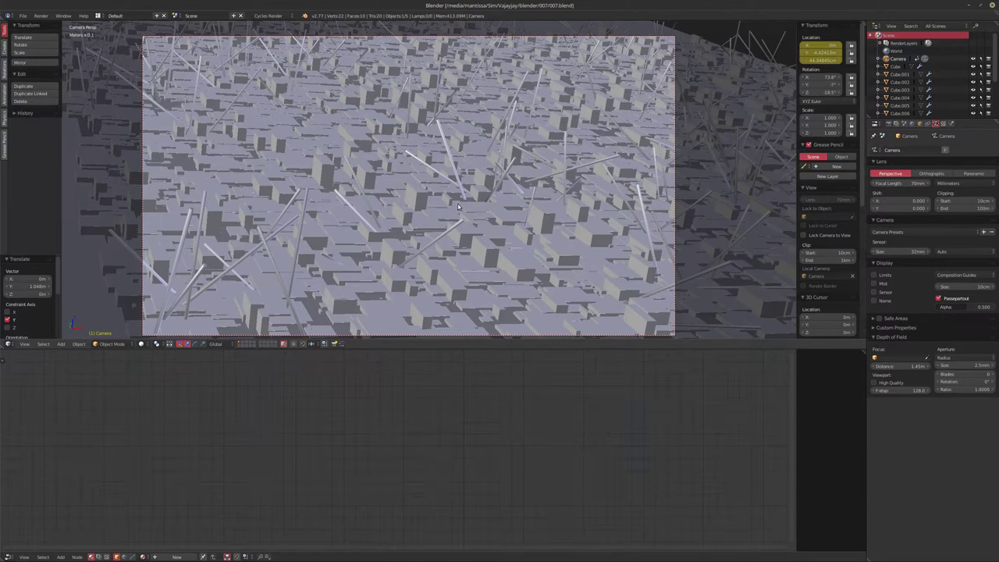
key(shift+z)
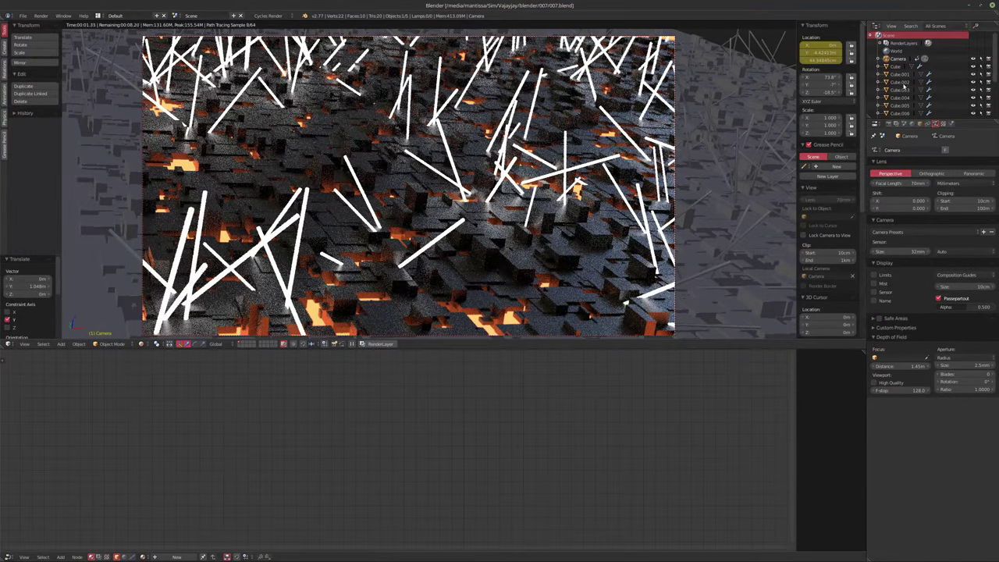
Select Cube.007 and set the roughness of its material's Glossy BSDF to 0.100
scroll(906, 84, down, 4)
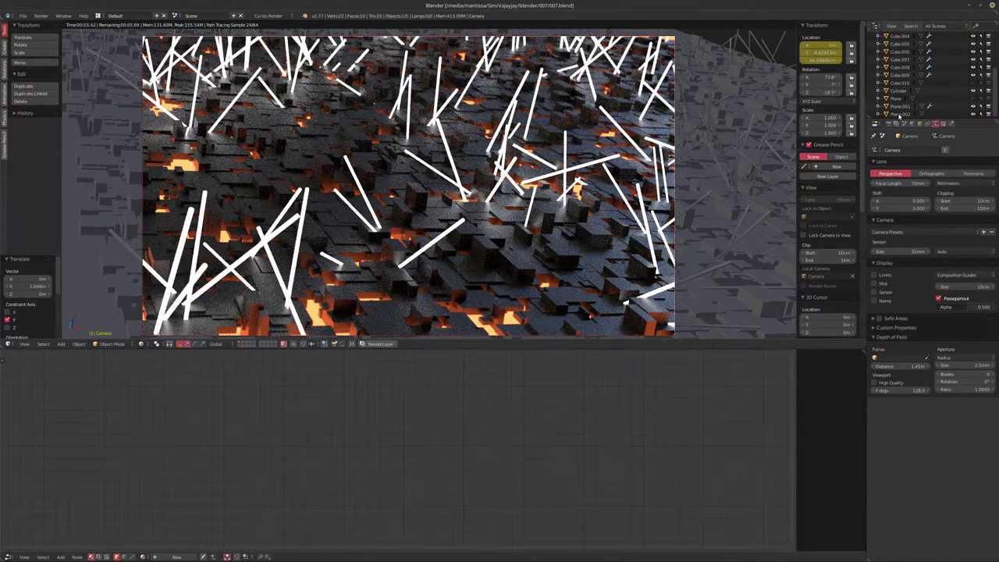
click(899, 59)
middle_drag(421, 536, 412, 508)
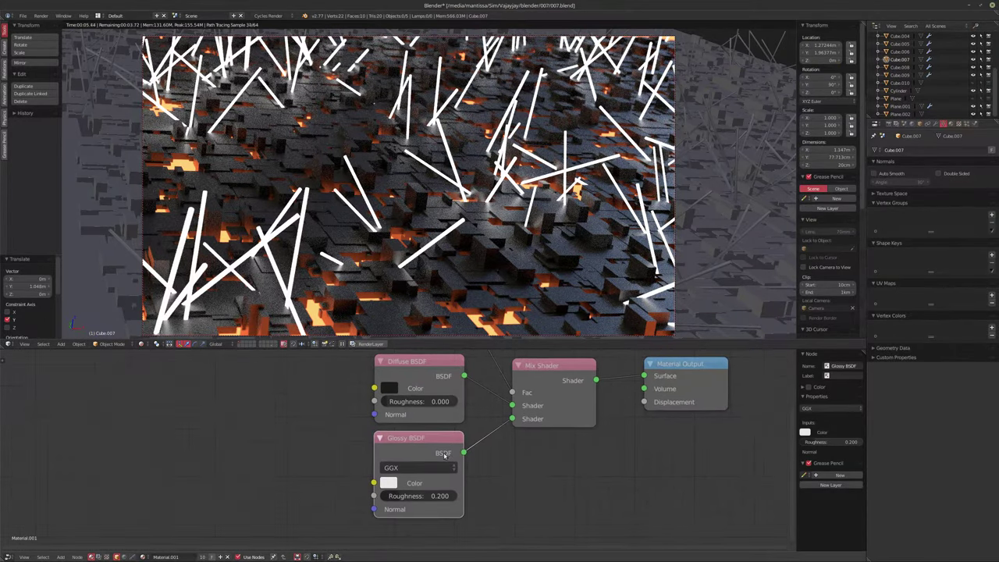
scroll(412, 508, up, 2)
drag(442, 498, 381, 498)
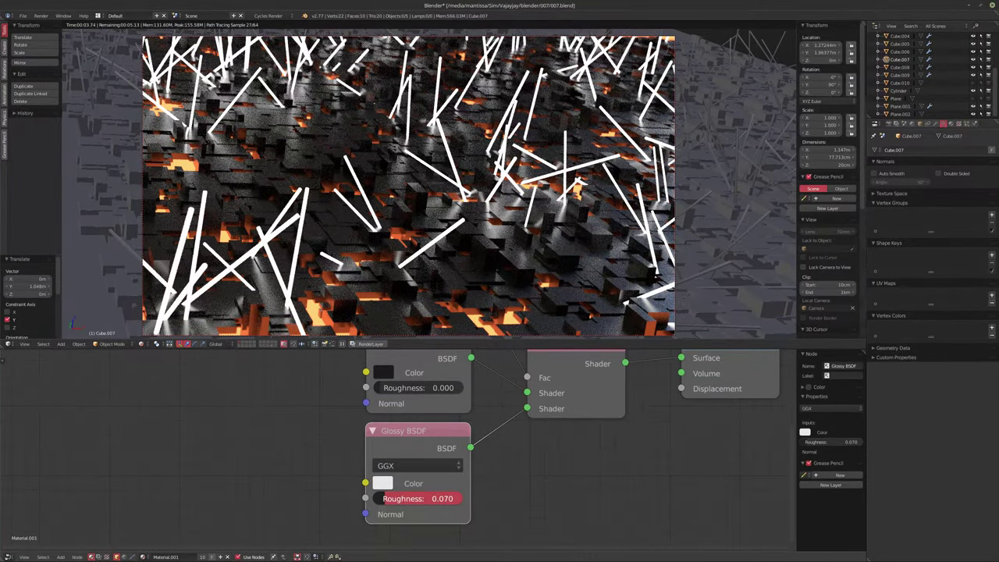
drag(381, 498, 395, 498)
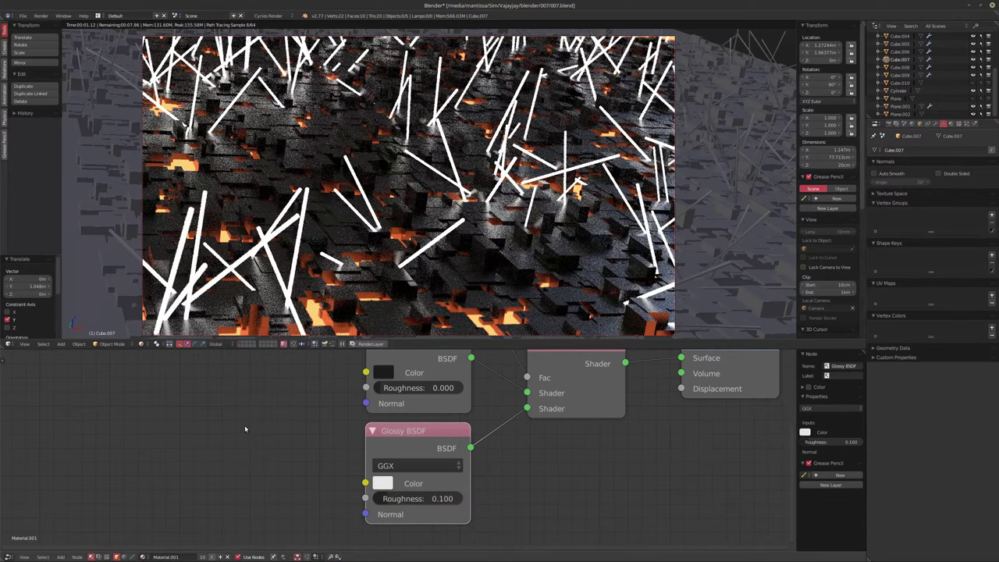
middle_drag(269, 437, 304, 442)
key(shift+a)
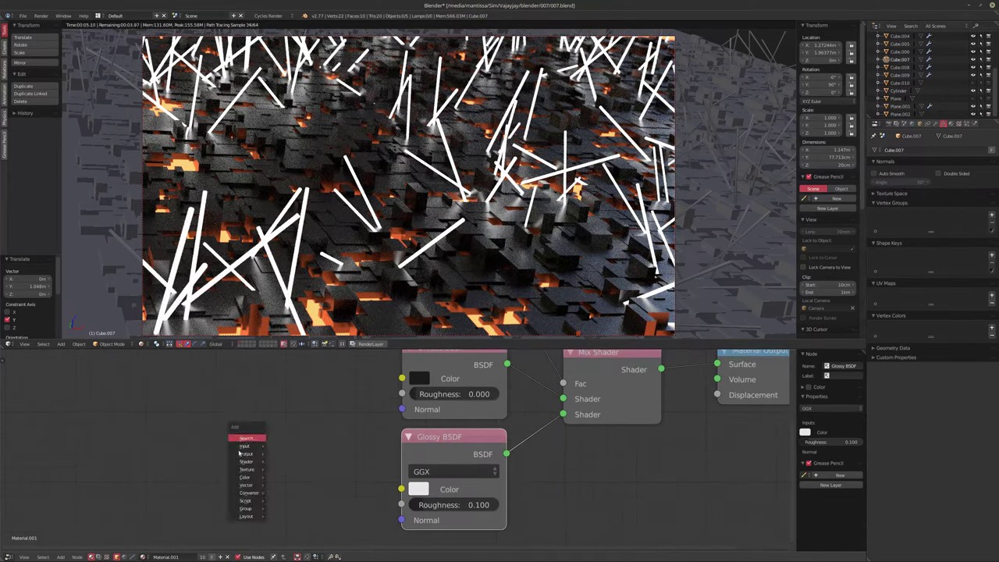
mouse_move(247, 462)
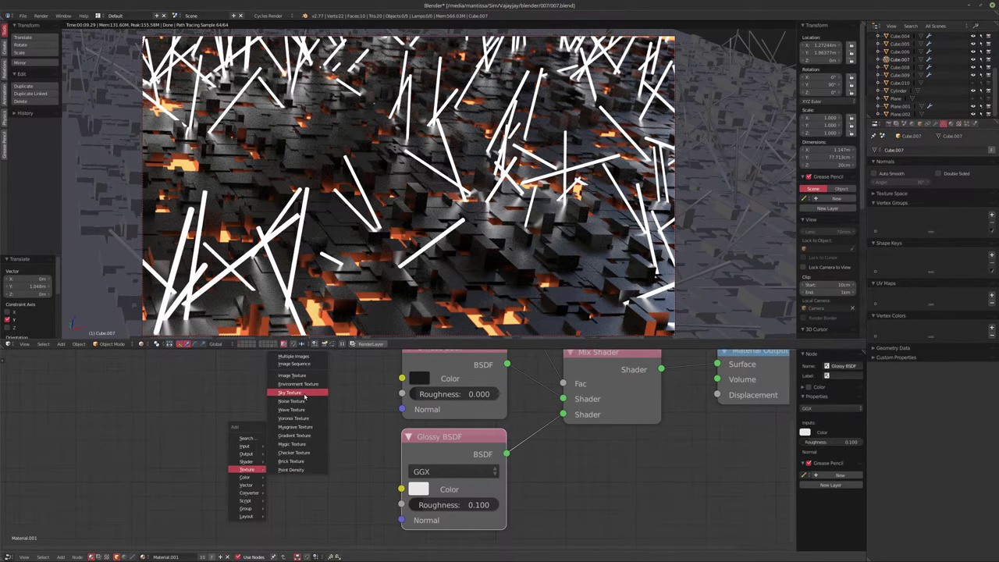
click(301, 410)
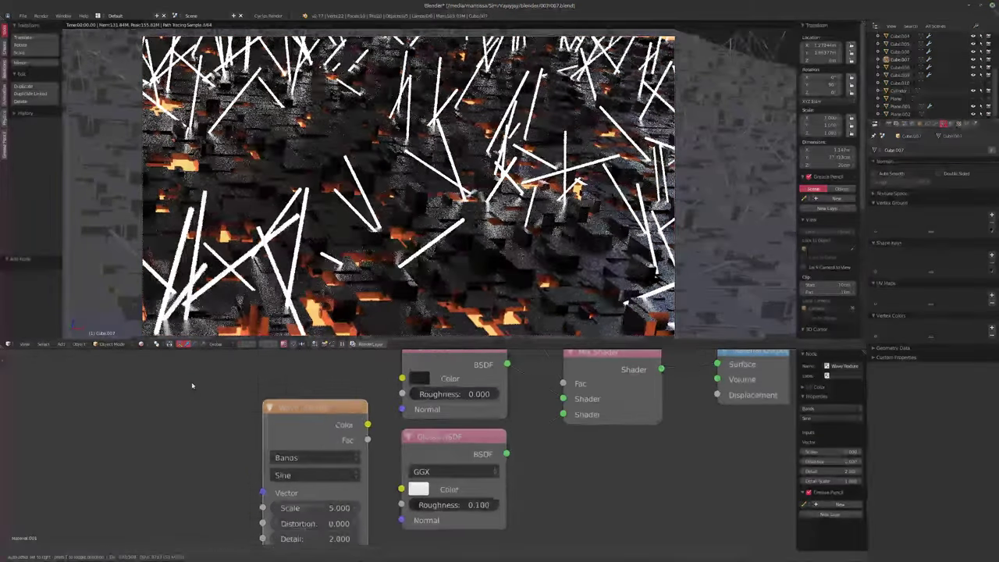
key(Escape)
Add a Noise Texture node beside the shaders and preview its color output on the greebles
key(shift+a)
mouse_move(163, 382)
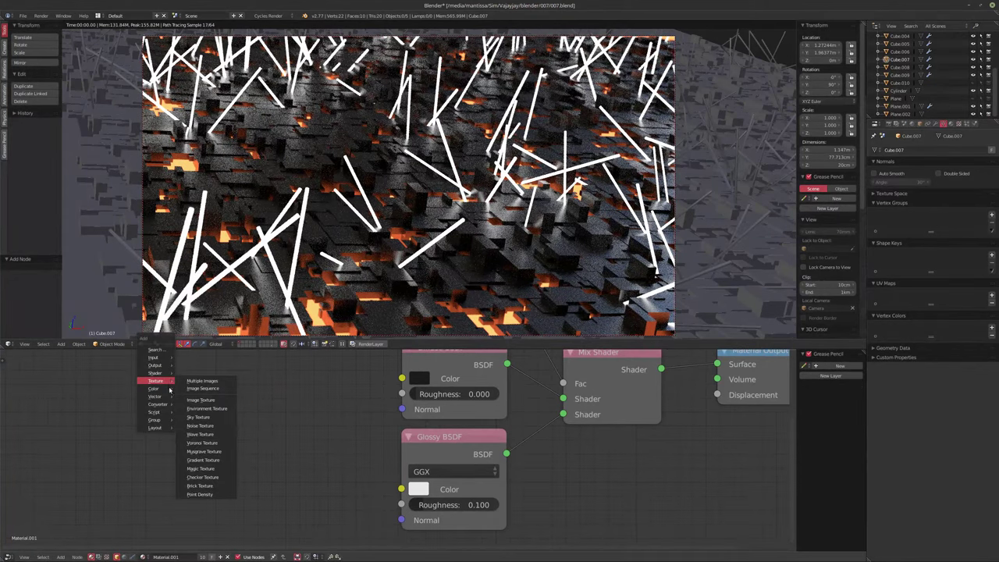
click(200, 426)
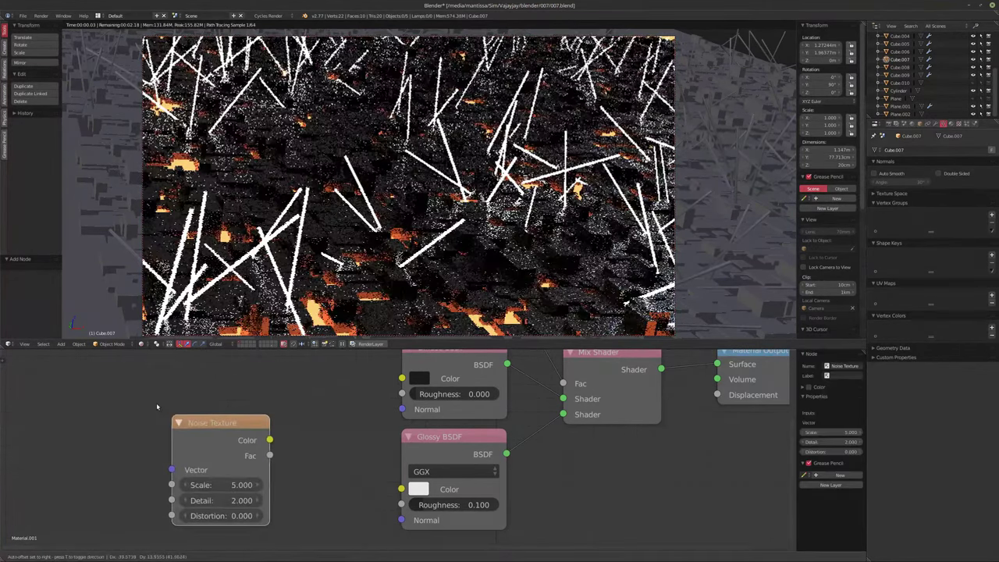
ctrl+shift+click(223, 427)
middle_drag(310, 433, 396, 454)
mouse_move(279, 440)
mouse_down()
mouse_move(305, 442)
mouse_move(274, 439)
mouse_up()
middle_drag(370, 431, 506, 451)
Add a Brick Texture node and connect its Color output to the Noise Texture's Vector input
key(shift+a)
mouse_move(204, 435)
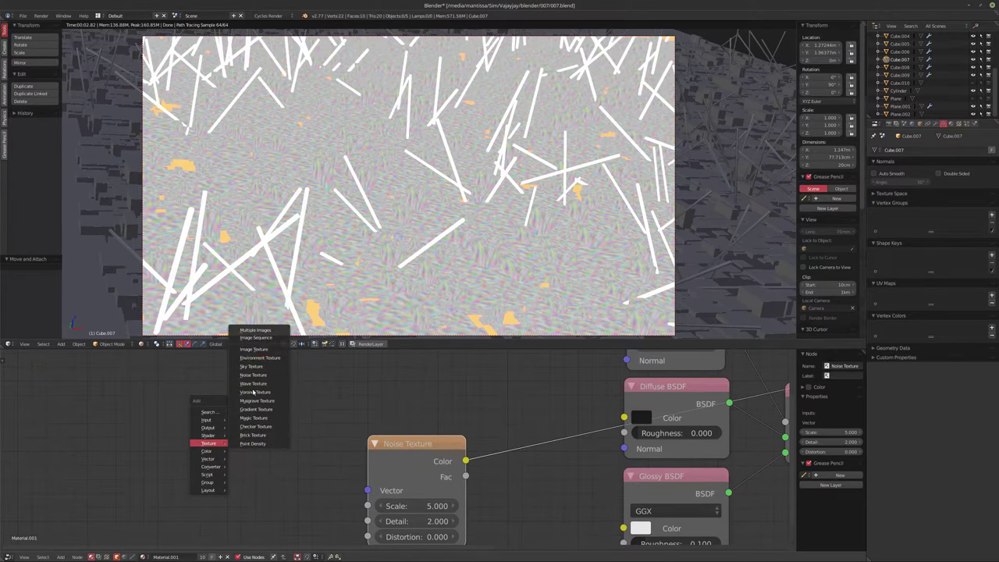
click(253, 435)
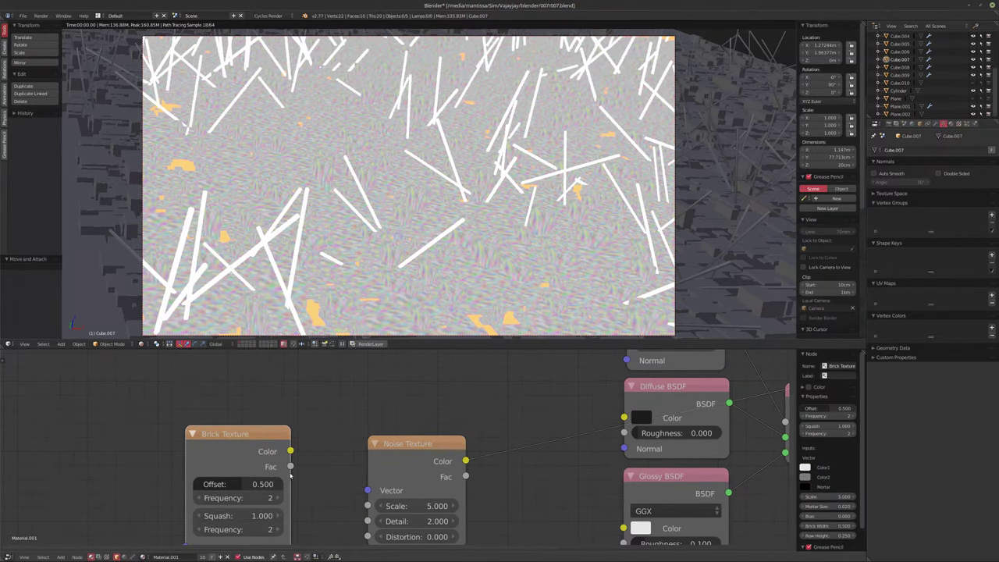
drag(291, 452, 367, 490)
scroll(347, 435, up, 2)
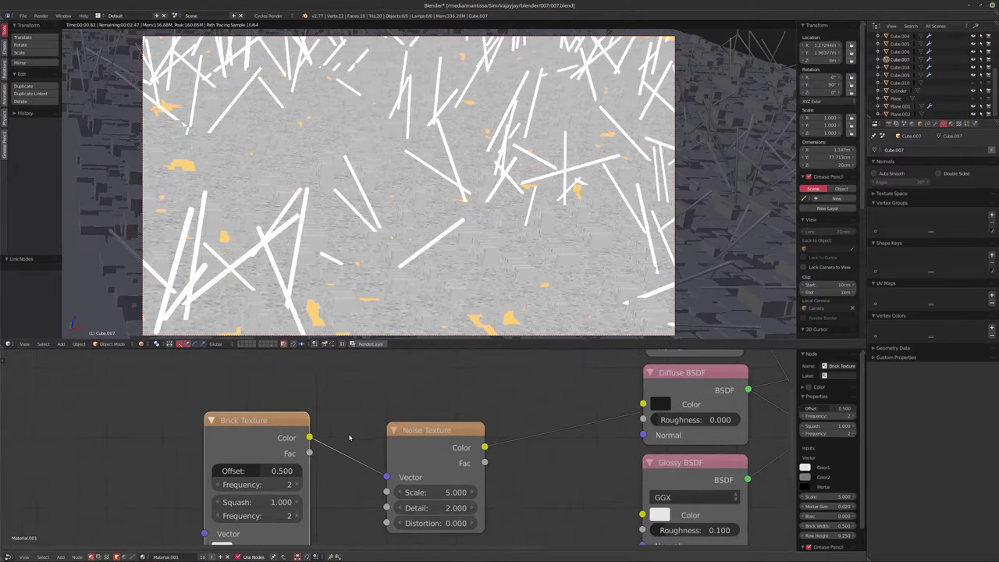
middle_drag(346, 436, 394, 419)
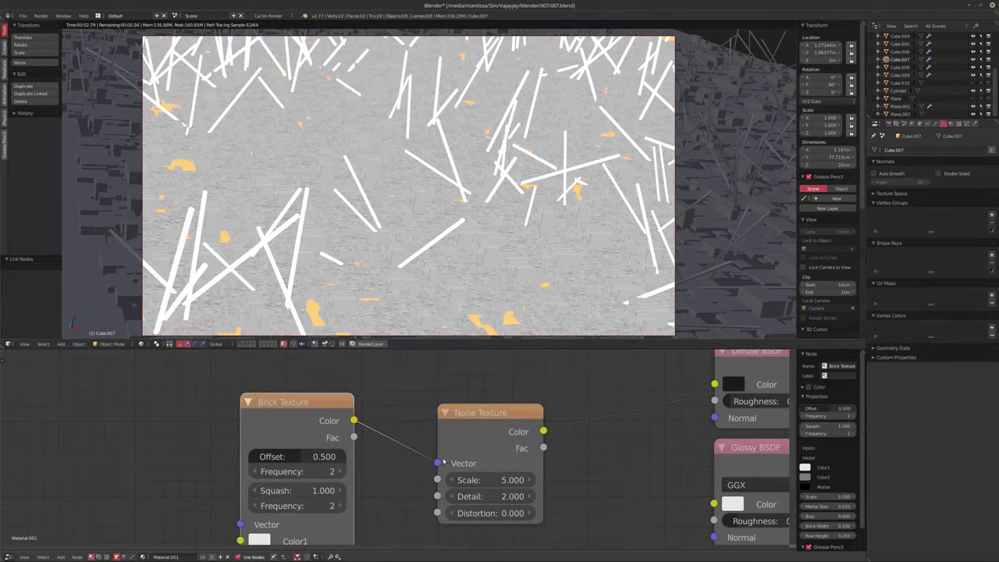
Set the Brick Texture's scale to -0.800 and its mortar size to 0.010
scroll(374, 468, down, 1)
middle_drag(389, 470, 380, 384)
drag(292, 490, 263, 486)
middle_drag(267, 451, 292, 435)
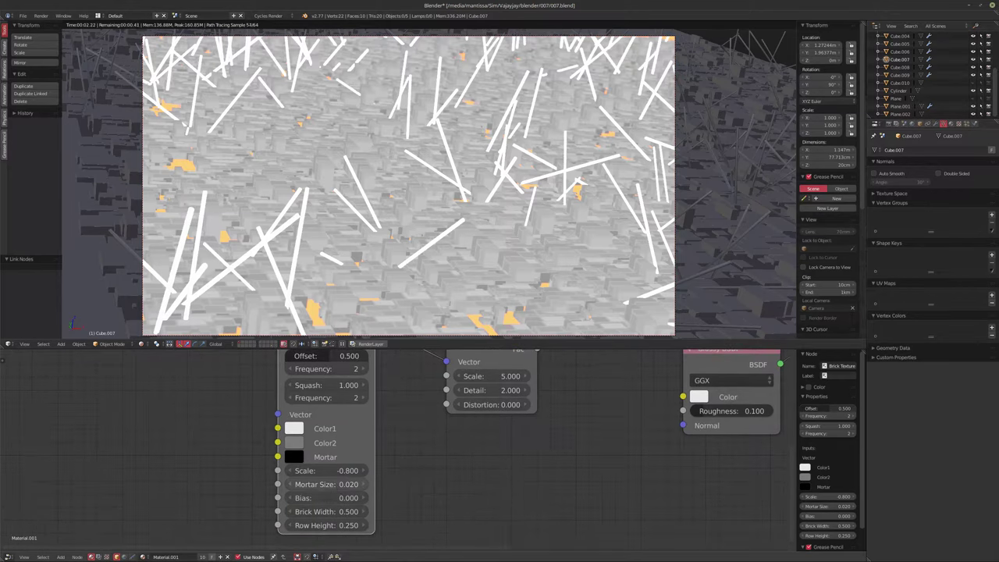
drag(328, 484, 327, 484)
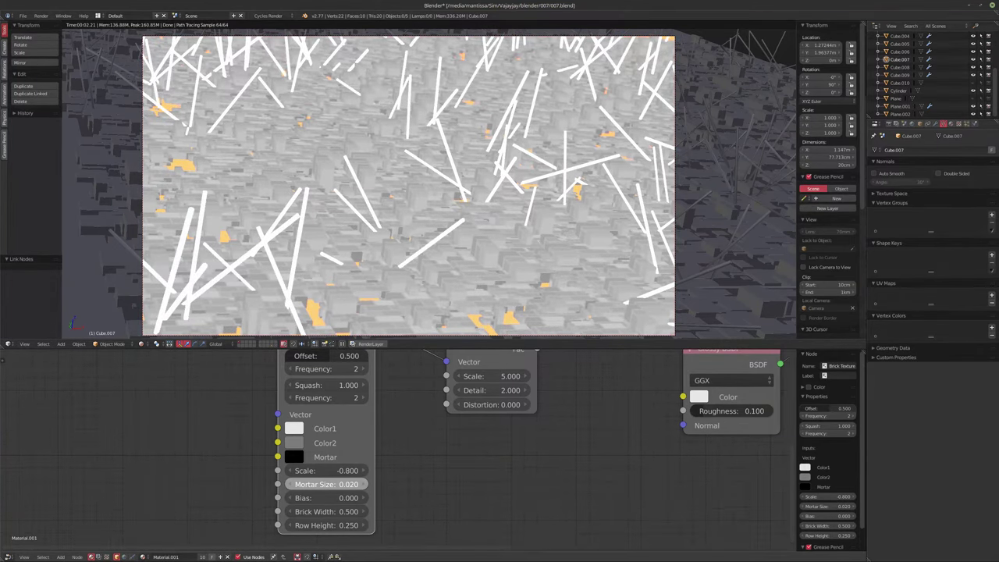
drag(328, 484, 328, 484)
Add a Math node below the Glossy BSDF and set its operation to Multiply
middle_drag(530, 455, 360, 449)
scroll(435, 466, down, 1)
key(shift+a)
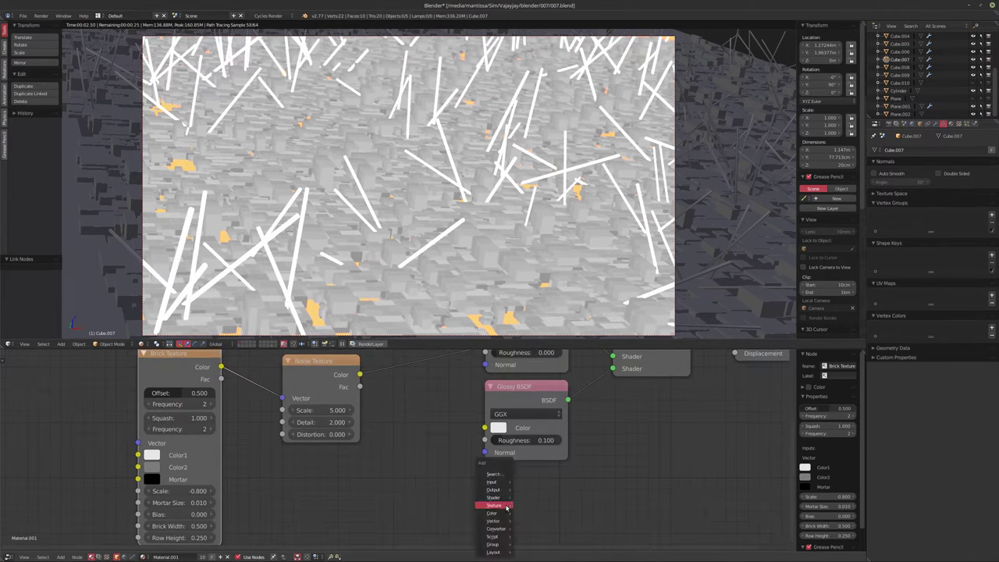
mouse_move(493, 499)
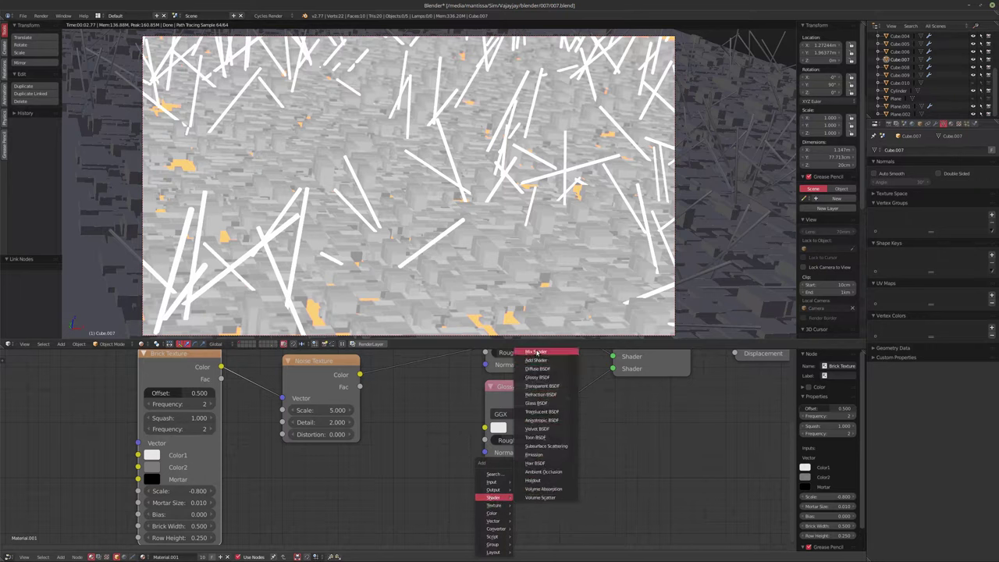
mouse_move(492, 516)
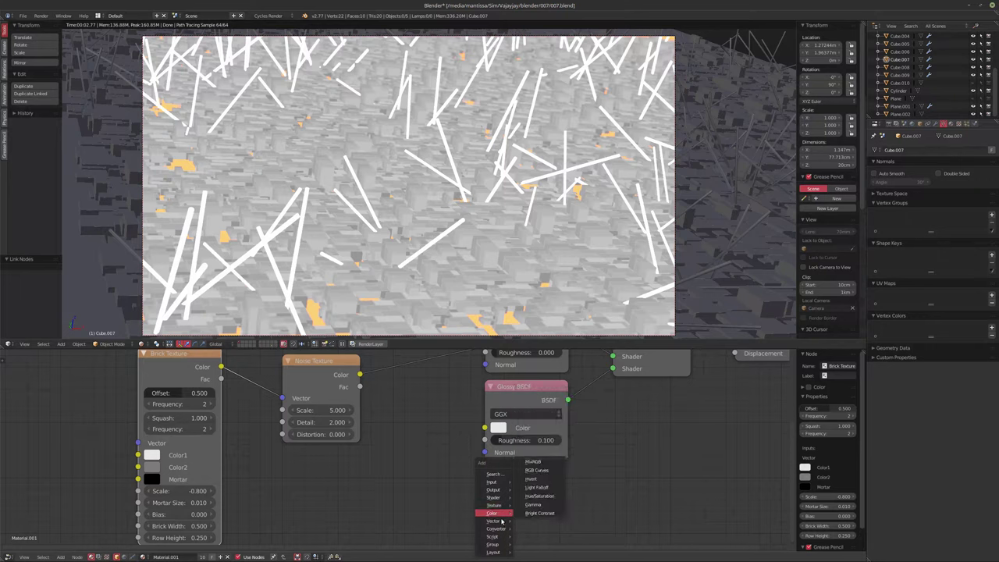
click(528, 434)
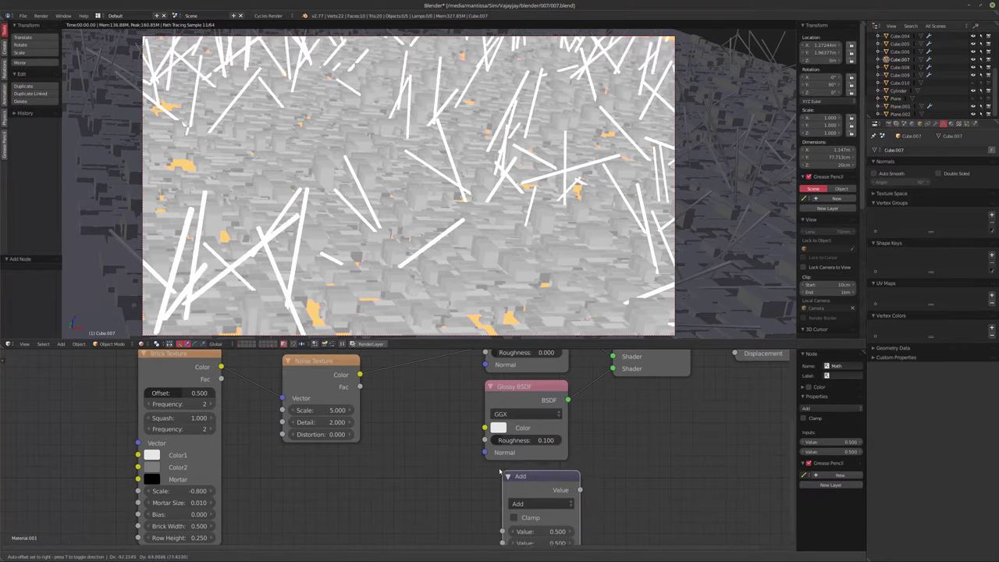
click(533, 503)
click(533, 500)
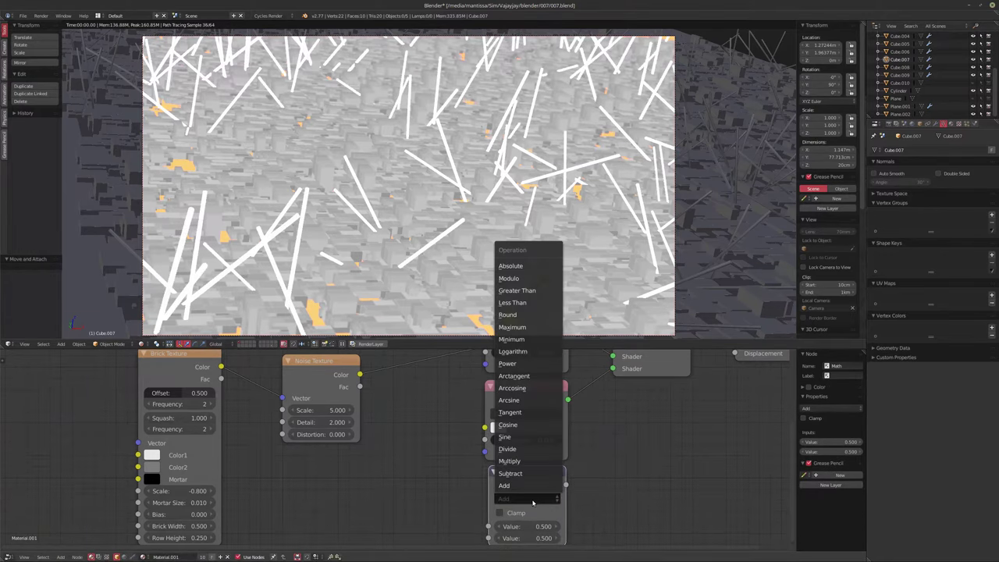
click(521, 461)
Route the Noise Texture's color through the Multiply node into the Material Output's Displacement, and restore the Mix Shader as the surface
scroll(432, 462, down, 2)
middle_drag(425, 475, 383, 503)
drag(329, 409, 438, 538)
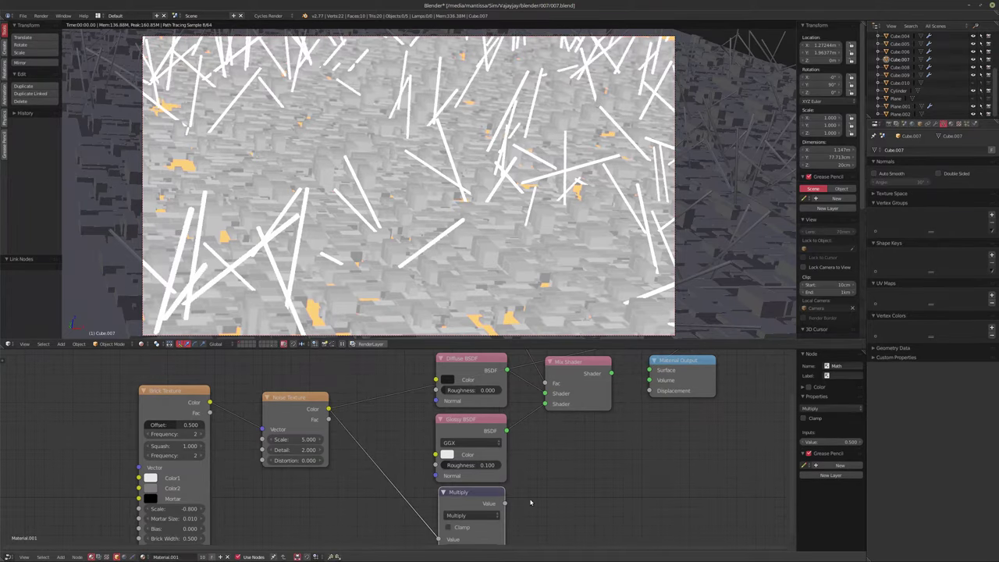
drag(506, 504, 649, 392)
ctrl+shift+click(574, 379)
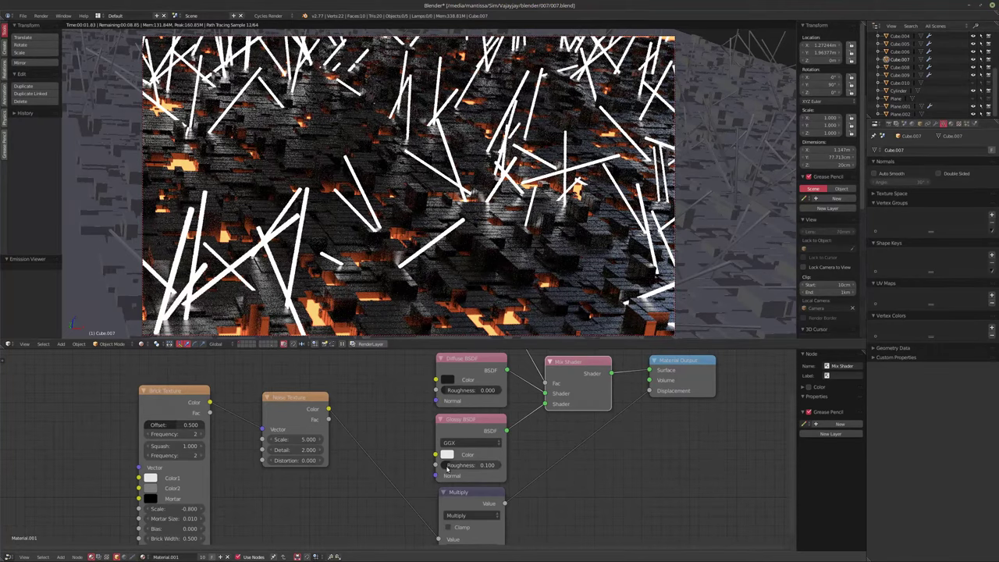
Set the Brick Texture's Color1 to pure white and darken its Color2 to a dark grey
middle_drag(317, 489, 456, 473)
scroll(448, 475, up, 2)
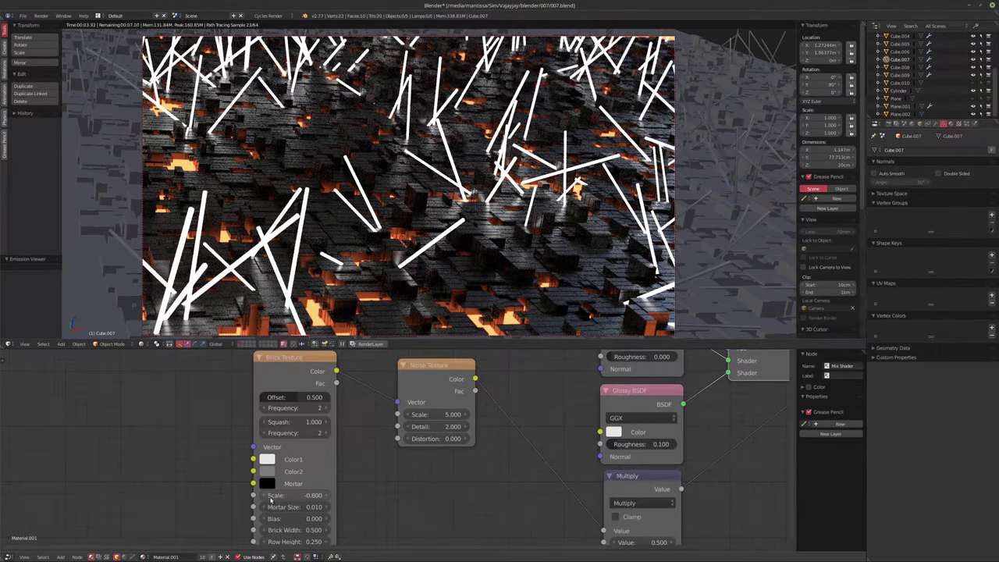
scroll(405, 487, up, 1)
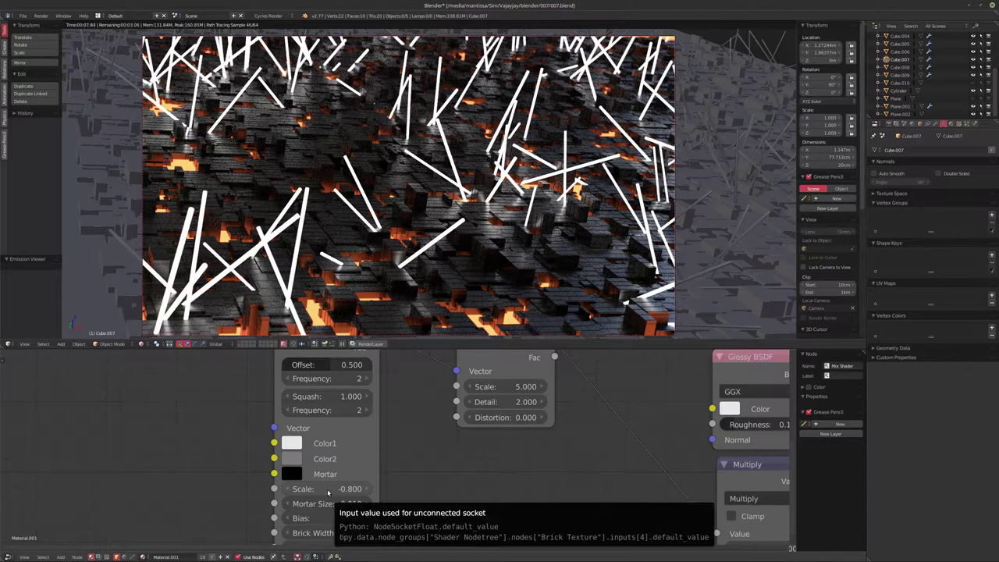
mouse_move(447, 472)
middle_down()
mouse_move(366, 473)
mouse_move(441, 469)
middle_up()
scroll(365, 474, down, 1)
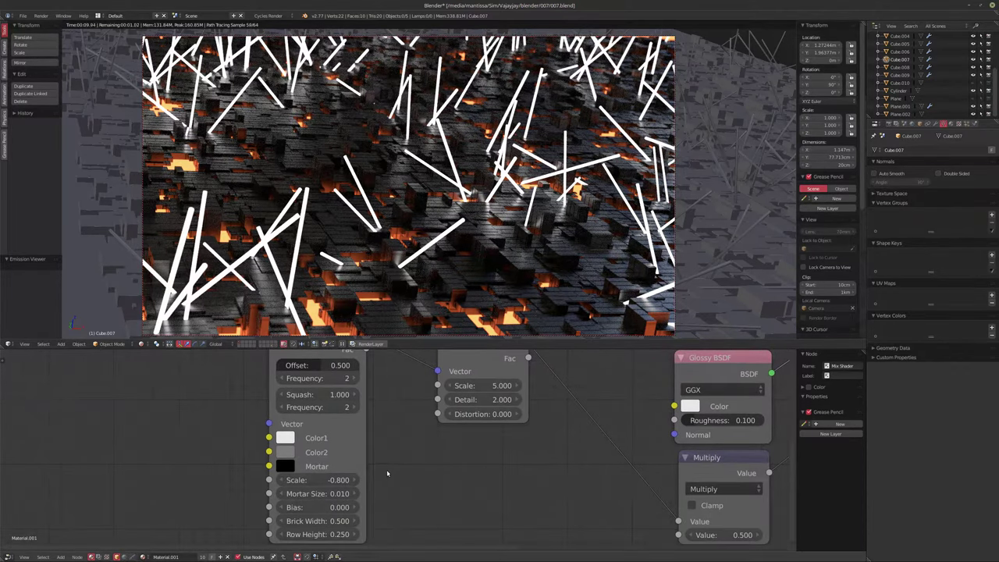
scroll(421, 478, up, 1)
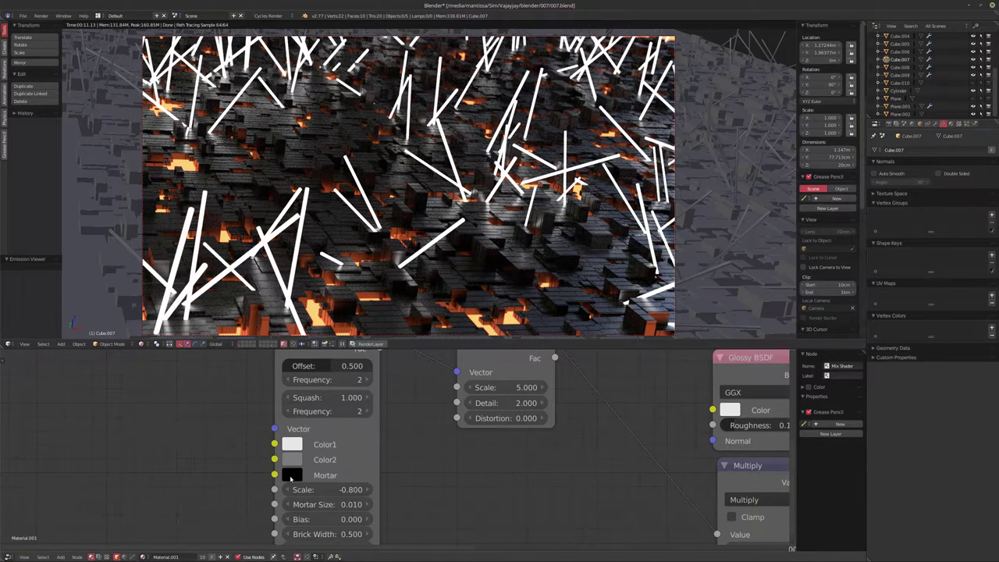
scroll(321, 451, up, 2)
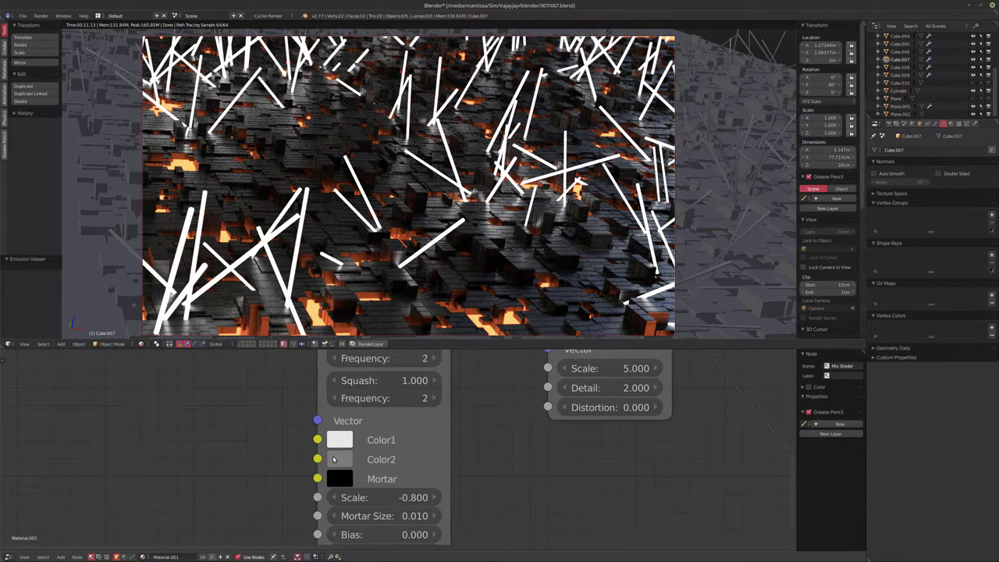
click(339, 442)
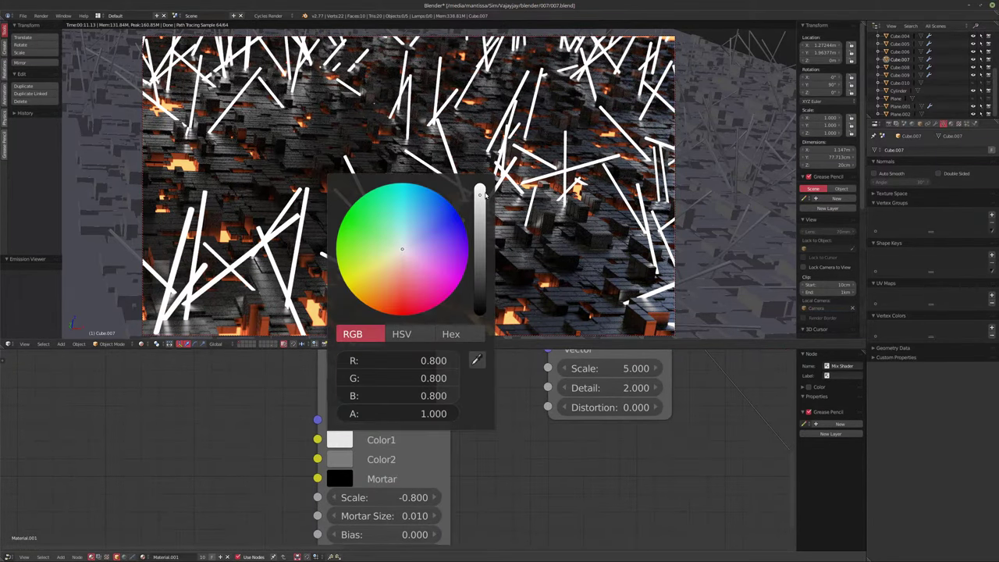
drag(486, 195, 481, 186)
click(349, 460)
drag(478, 285, 479, 305)
Set the Noise Texture's scale to 0.170
middle_drag(553, 466, 429, 495)
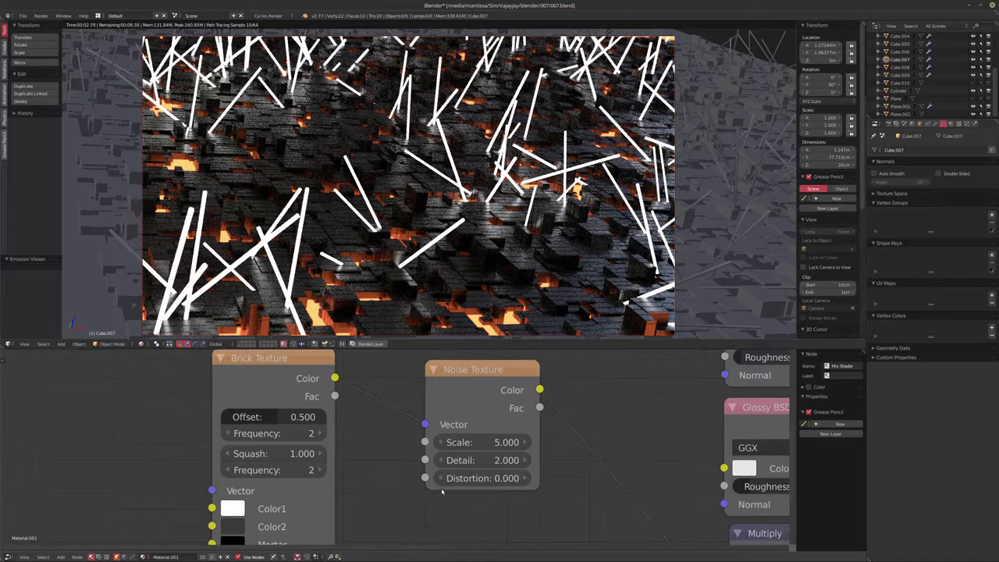
scroll(429, 494, up, 1)
drag(469, 439, 495, 439)
drag(321, 439, 632, 455)
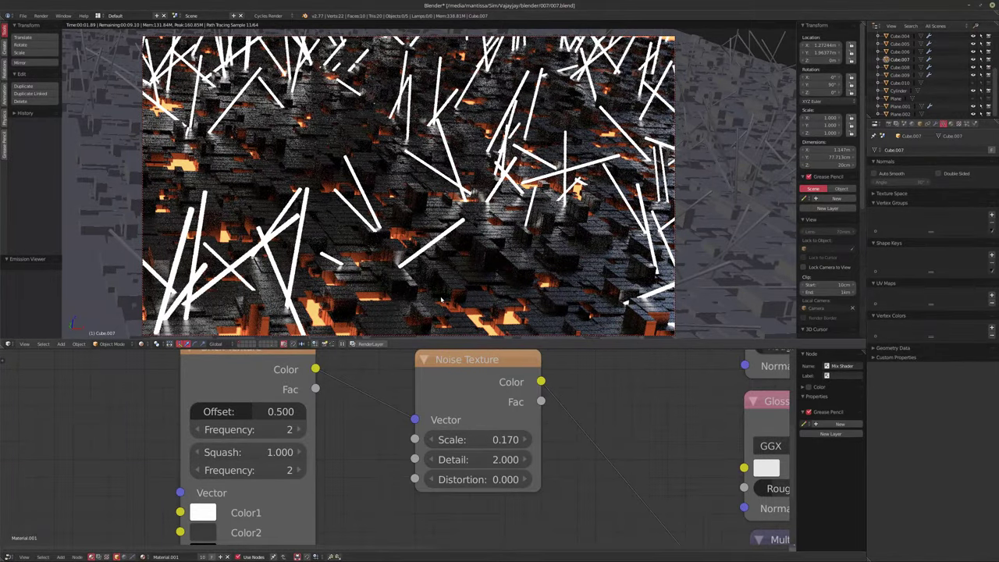
Examine the brick displacement on the greebles up close, select Plane.001, and view its texture settings
middle_drag(398, 309, 411, 181)
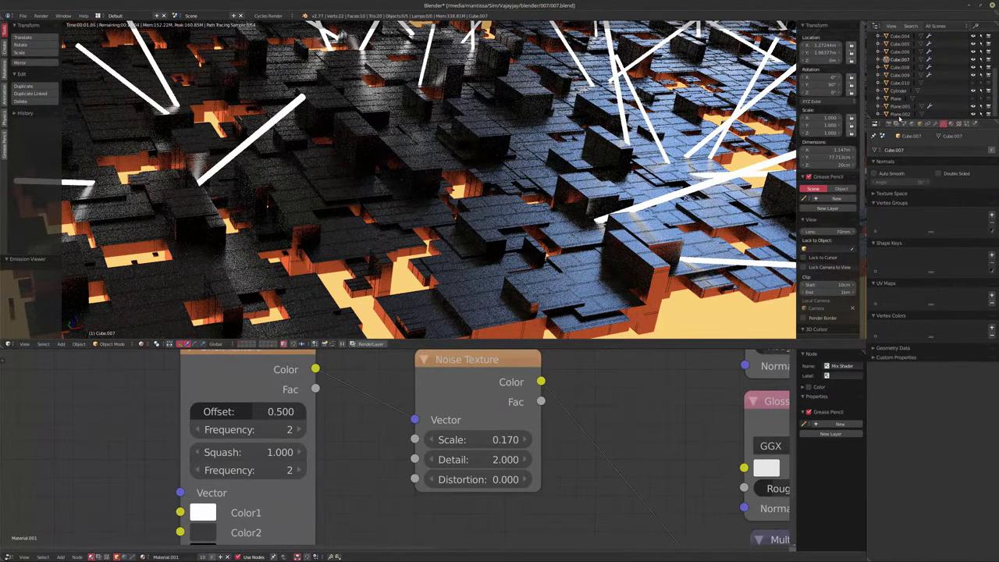
click(899, 107)
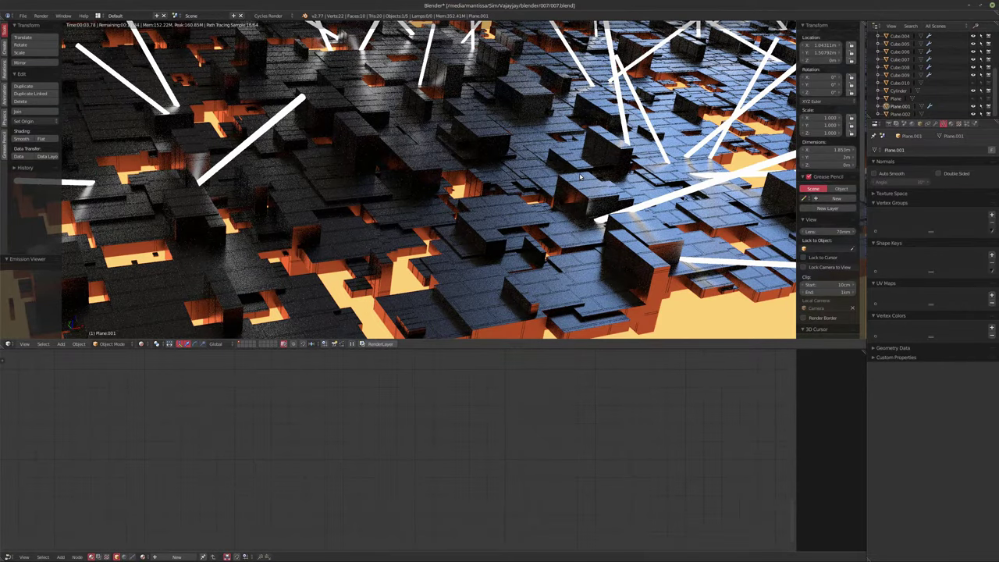
key(KP_Decimal)
scroll(579, 172, up, 12)
scroll(530, 269, up, 8)
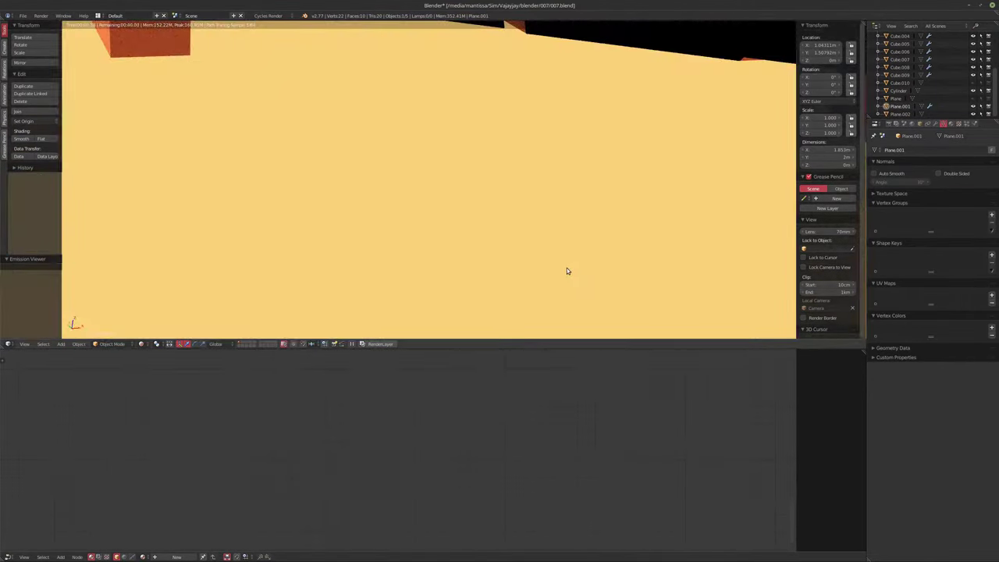
scroll(568, 271, down, 5)
scroll(567, 271, down, 4)
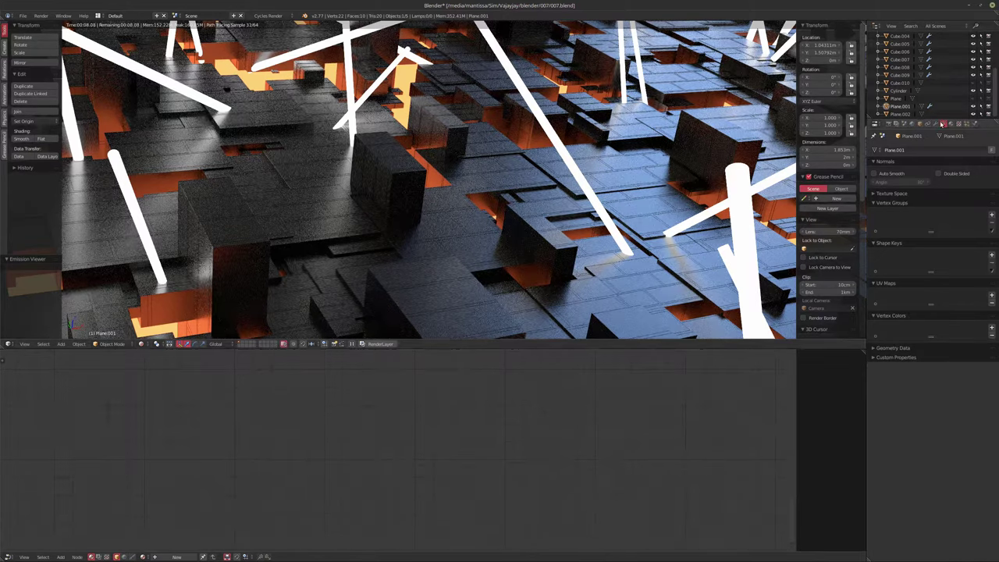
click(960, 124)
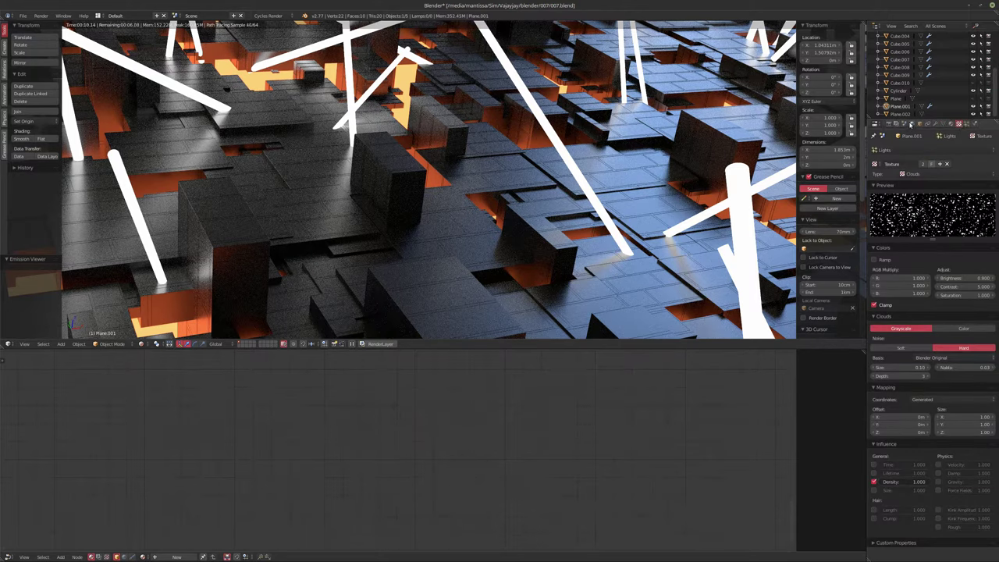
Select Cube.008 and set the offset frequency of its material's Brick Texture to 4
click(899, 70)
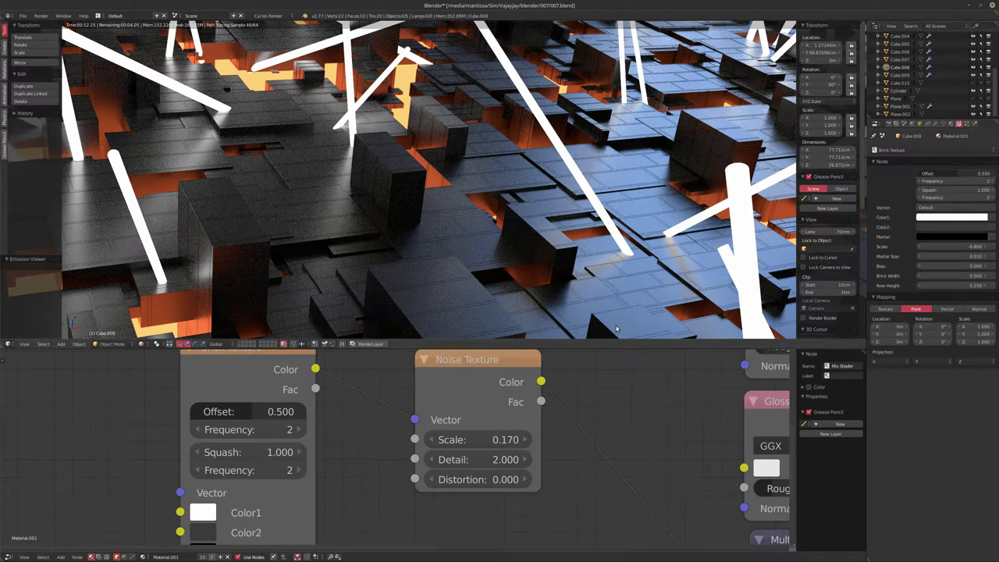
middle_drag(364, 419, 341, 453)
click(306, 455)
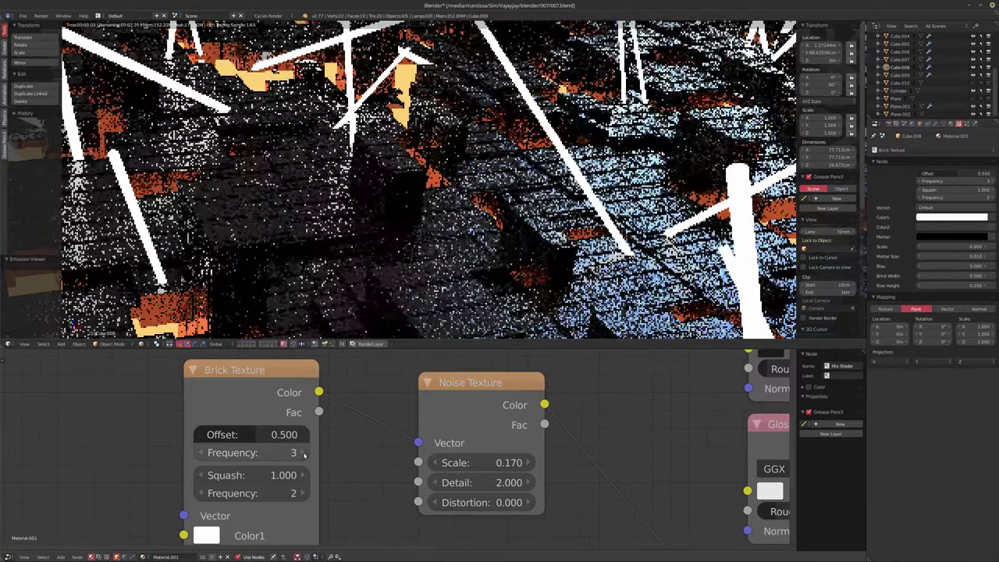
click(304, 455)
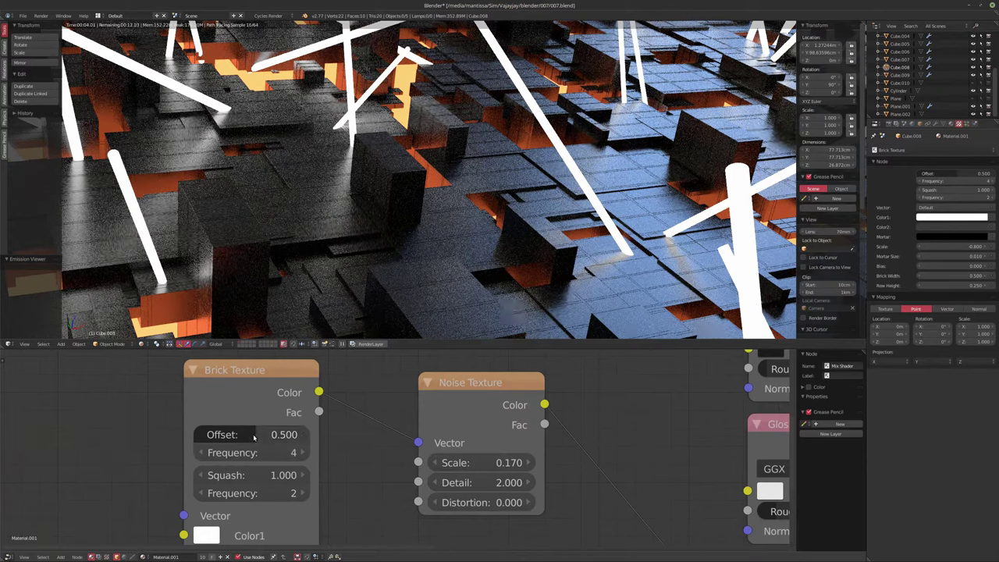
Set the Brick Texture's brick width to 0.250
middle_drag(327, 502, 333, 443)
middle_drag(270, 447, 290, 382)
middle_drag(379, 486, 401, 468)
click(297, 498)
text(.25)
key(Return)
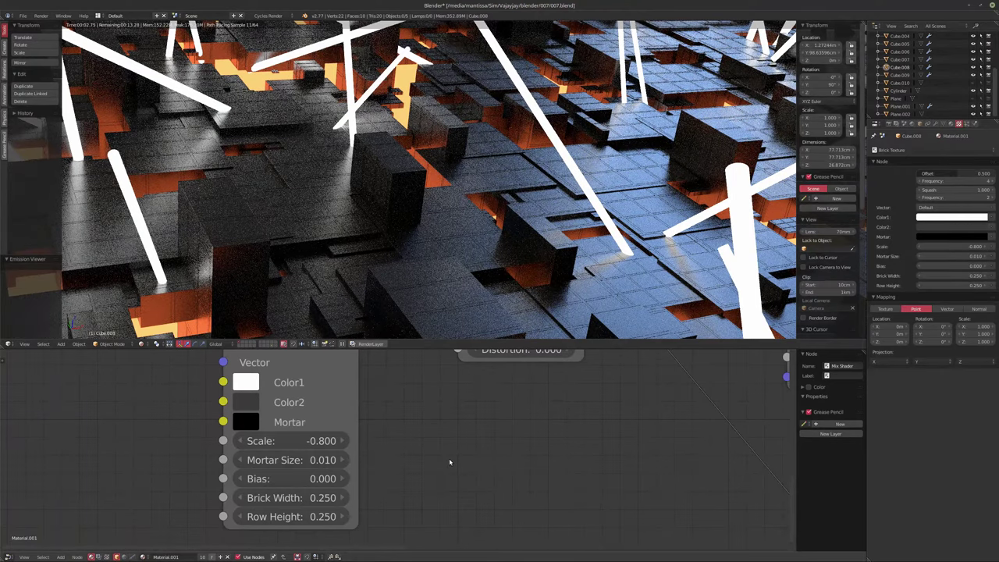
Set the Noise Texture's scale to -1.270 while previewing it as the surface, and restore the Mix Shader as the surface output
middle_drag(431, 430, 397, 485)
scroll(434, 467, down, 2)
scroll(399, 483, down, 1)
middle_drag(472, 470, 416, 484)
scroll(533, 482, up, 1)
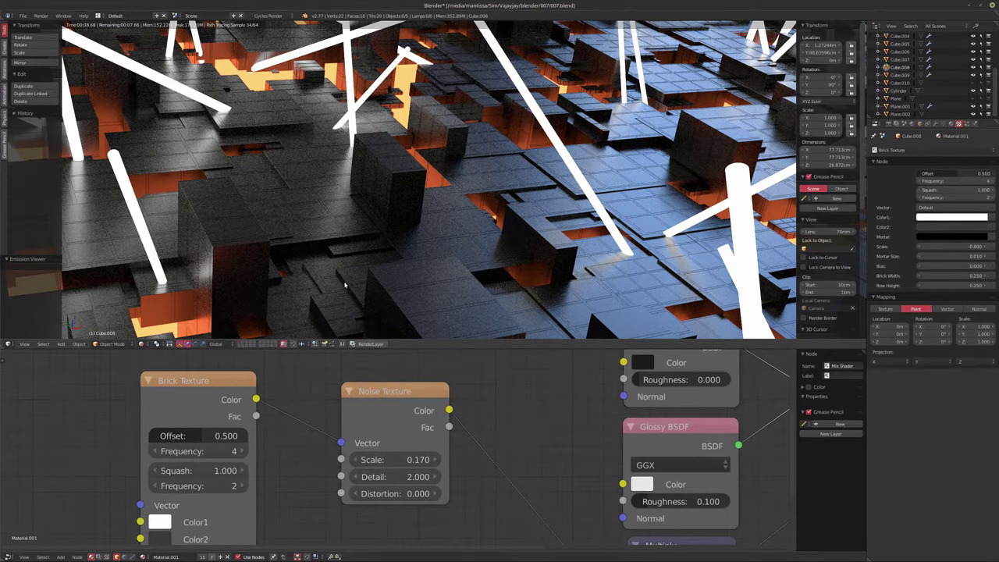
ctrl+shift+click(396, 413)
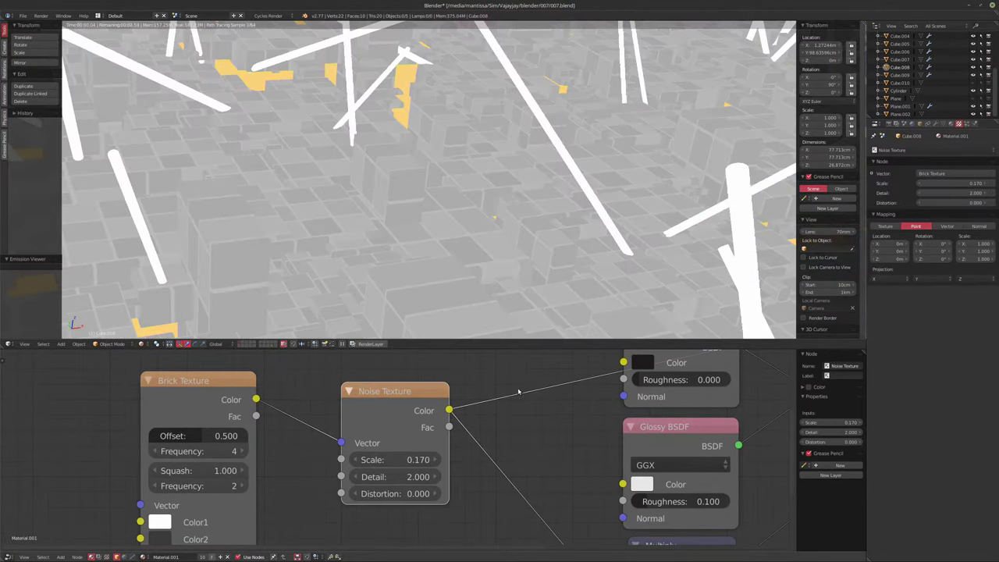
middle_drag(468, 402, 465, 406)
drag(396, 464, 281, 464)
mouse_move(400, 464)
mouse_down()
mouse_move(455, 463)
mouse_move(397, 464)
mouse_up()
middle_drag(375, 447, 410, 450)
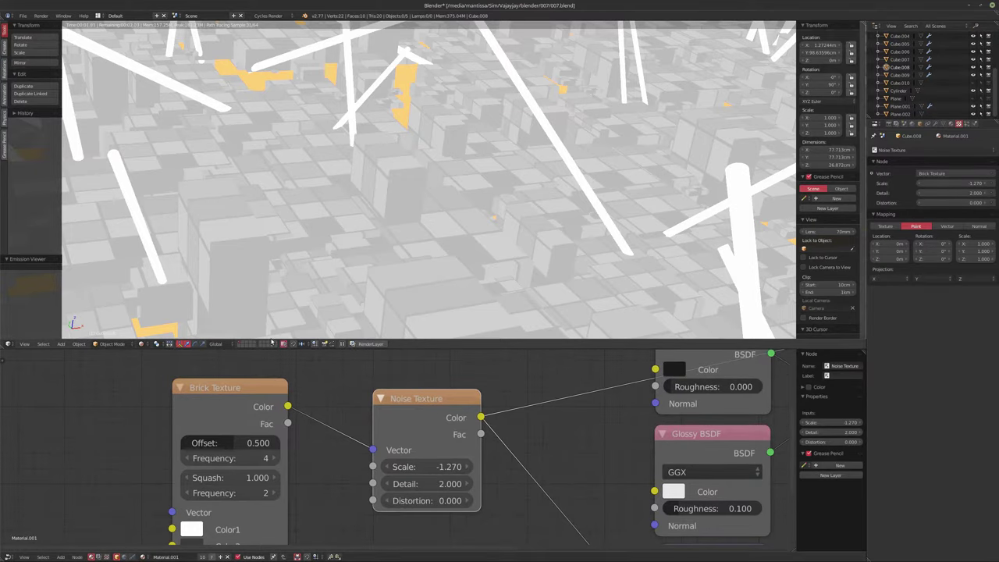
scroll(567, 422, down, 3)
ctrl+shift+click(473, 409)
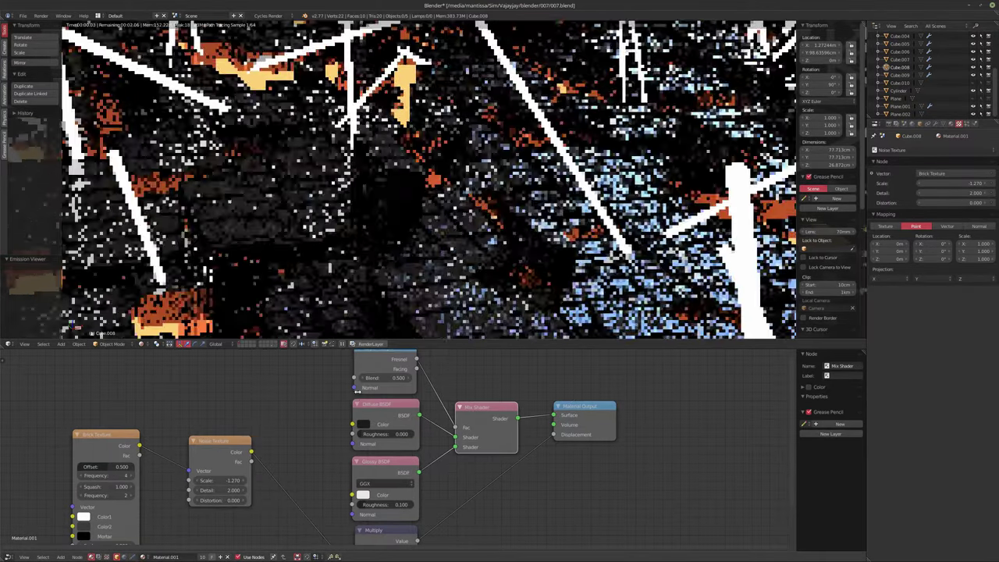
Move the Brick Texture node farther from the Noise Texture to make room for a node between them
middle_drag(263, 395, 447, 353)
drag(282, 406, 170, 410)
middle_drag(351, 469, 409, 482)
scroll(351, 475, up, 2)
key(shift+a)
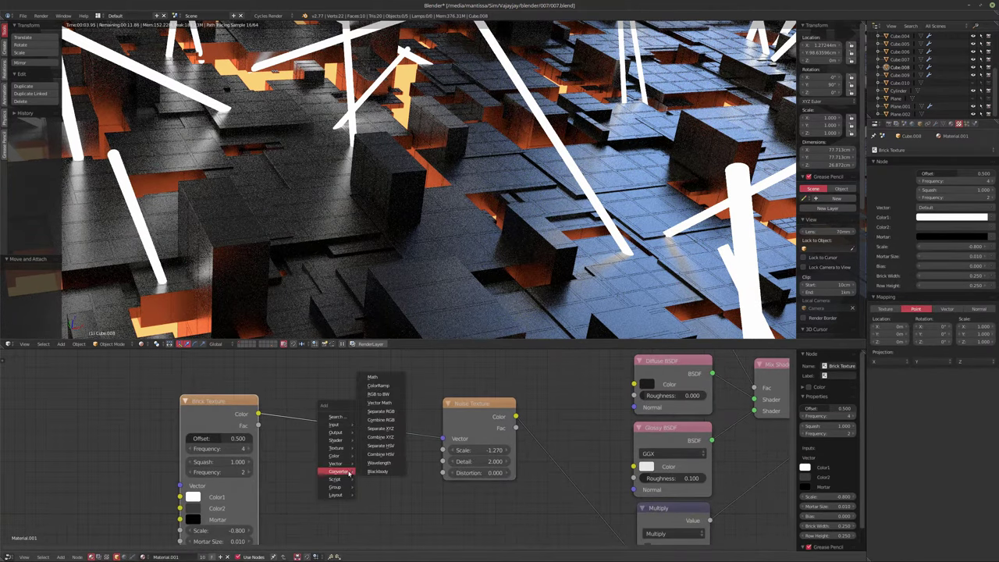
mouse_move(335, 441)
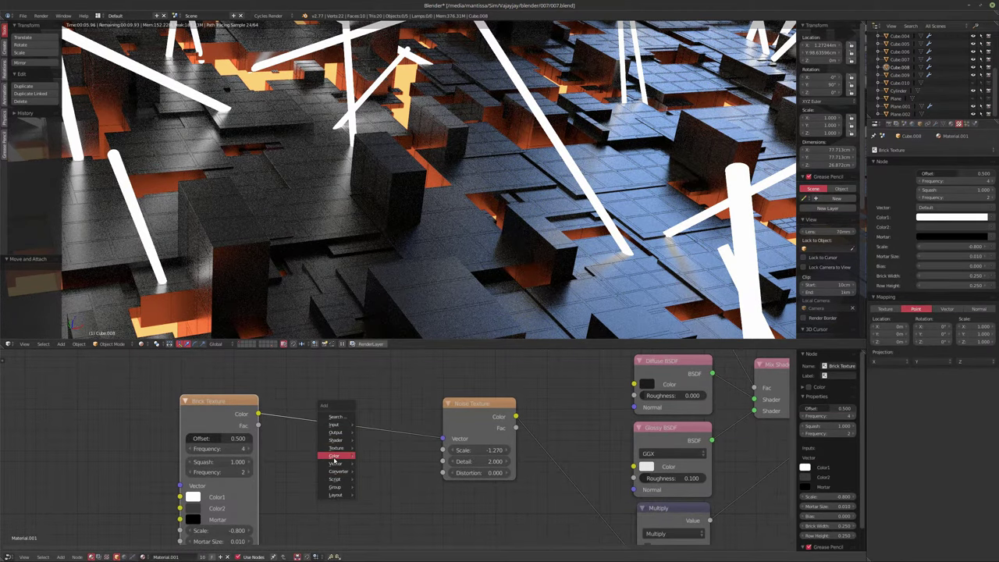
click(383, 458)
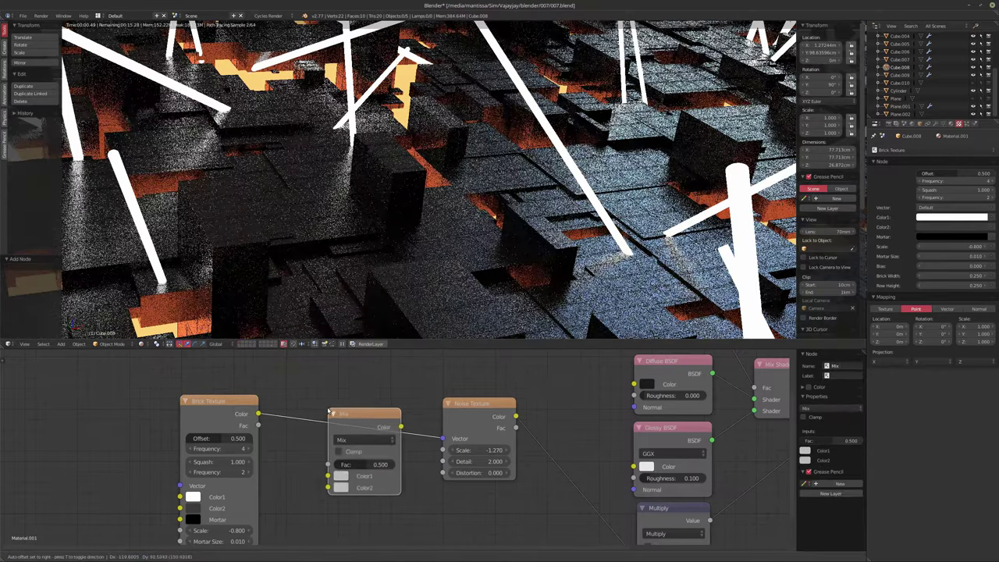
key(Escape)
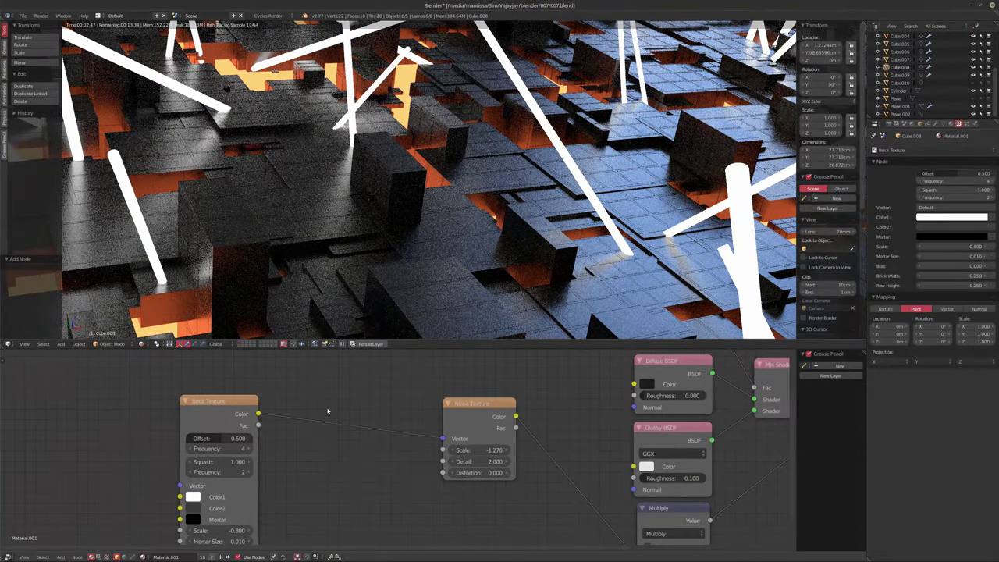
Insert a Math node into the link between the Brick Texture's Color and the Noise Texture's Vector
key(shift+a)
mouse_move(314, 455)
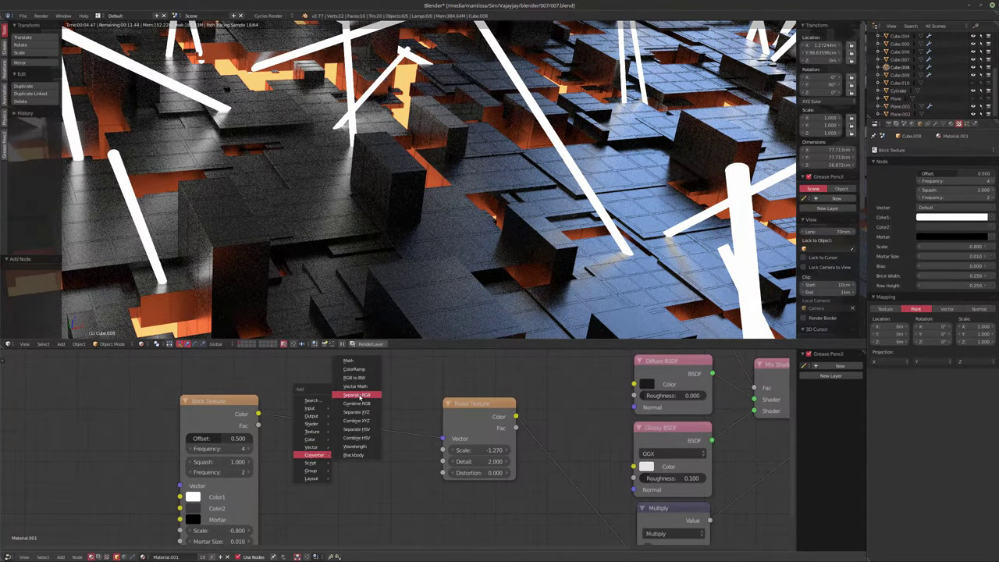
click(348, 364)
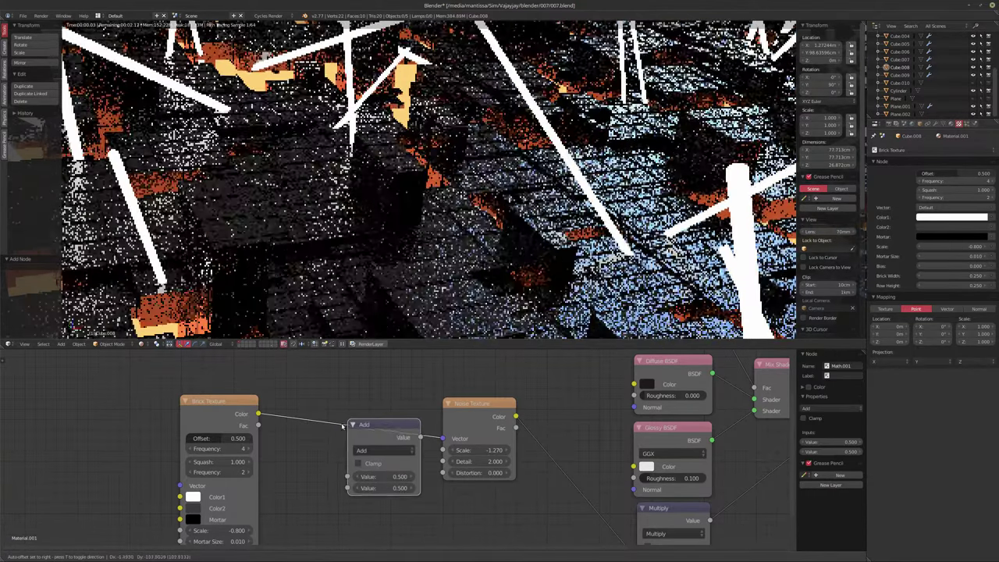
click(334, 426)
middle_drag(340, 511, 356, 490)
scroll(357, 491, up, 3)
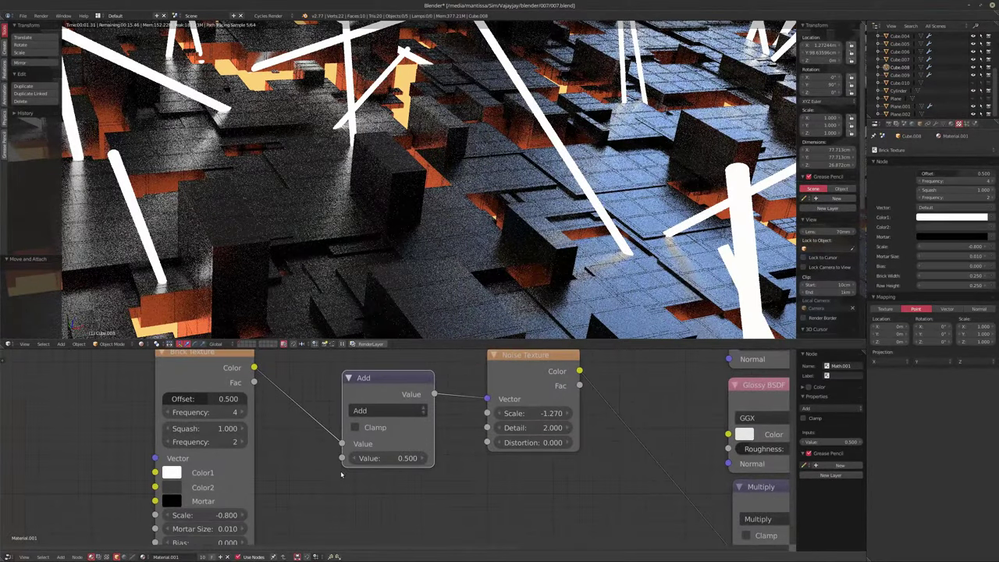
Set the new Math node's operation to Multiply and its second value to 0.000
click(379, 410)
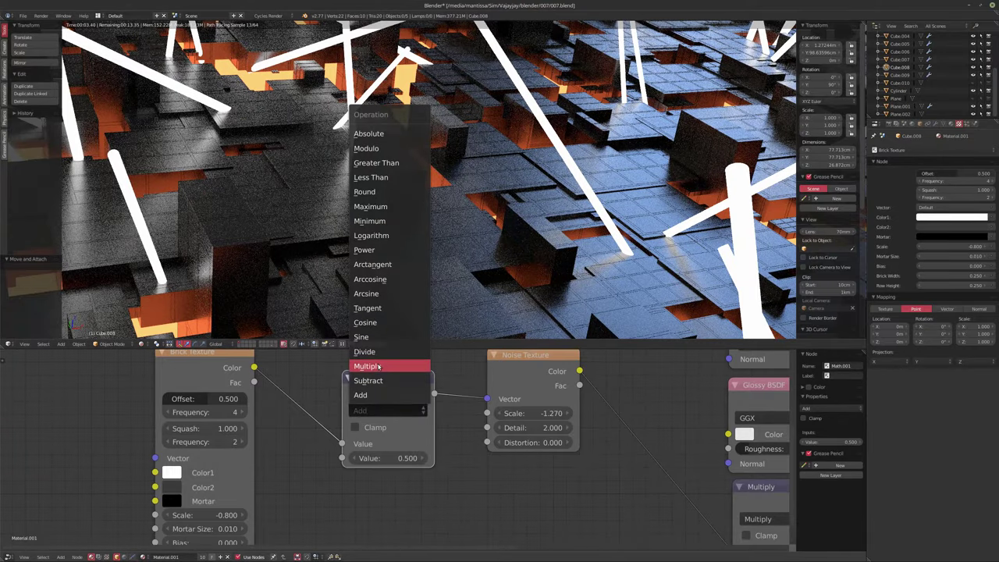
click(367, 366)
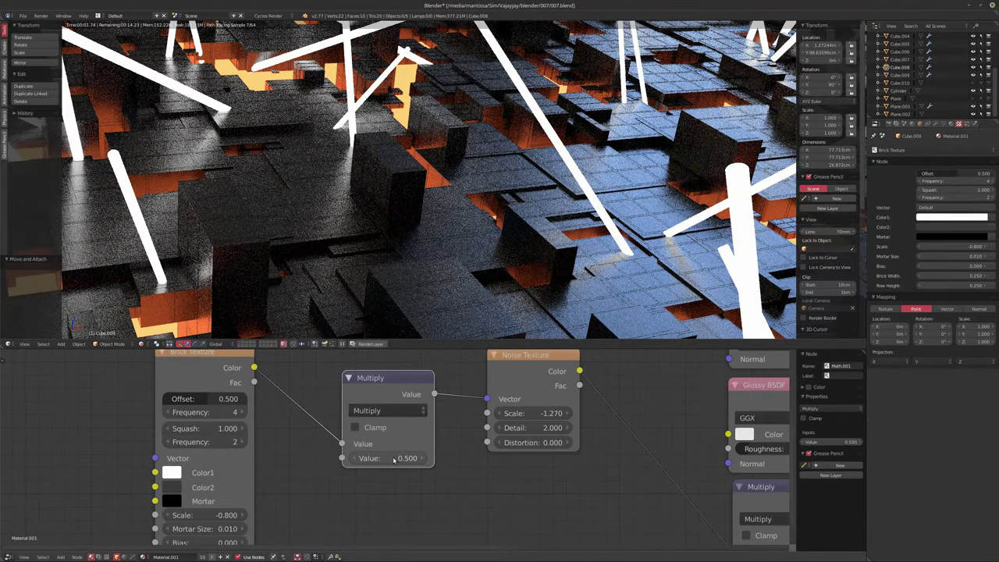
mouse_move(396, 464)
mouse_down()
mouse_move(344, 464)
mouse_move(404, 459)
mouse_up()
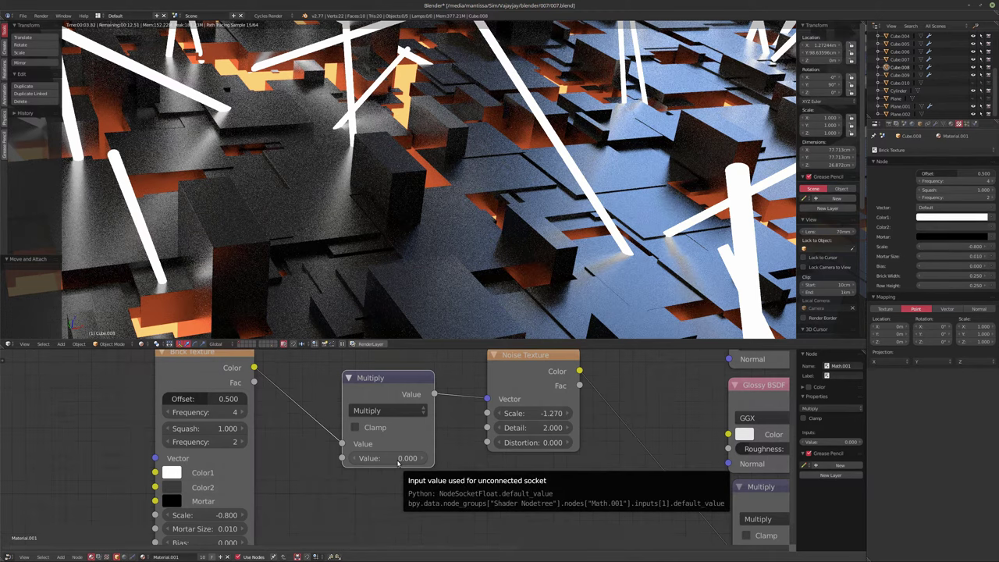
Preview the Noise Texture as the surface and link the Brick Texture's Color directly to its Vector, bypassing the Multiply node
ctrl+shift+click(532, 375)
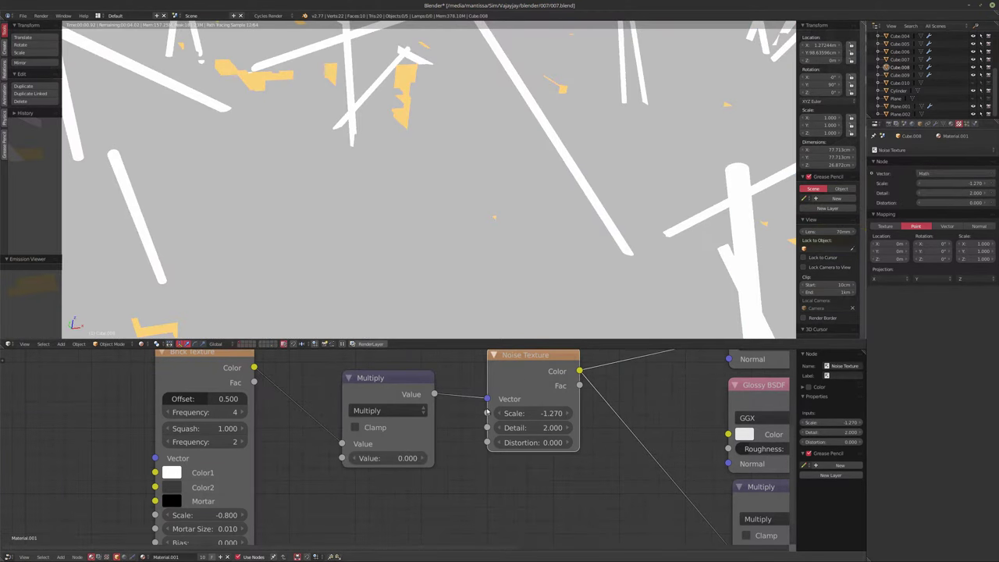
middle_drag(381, 395, 370, 416)
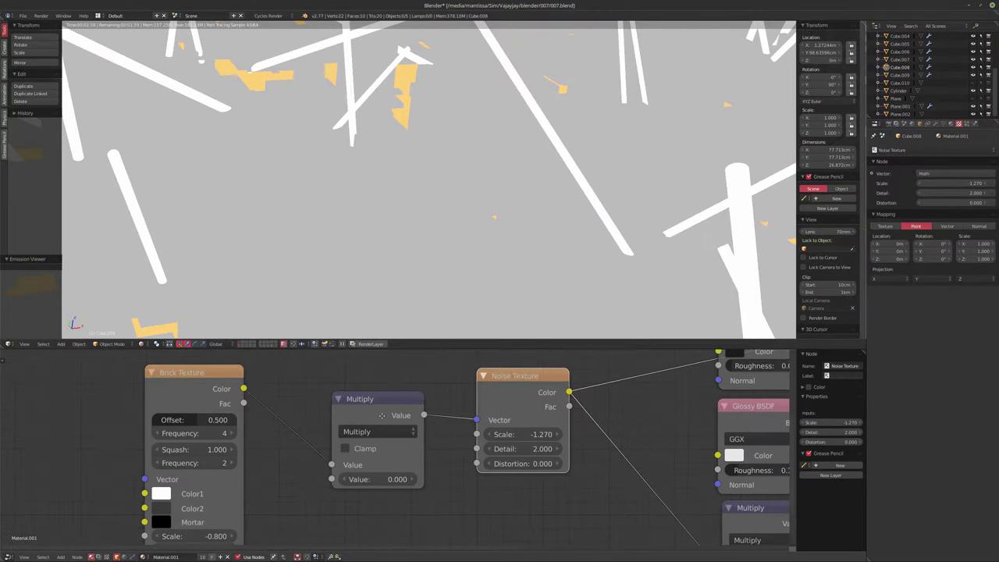
drag(477, 420, 461, 435)
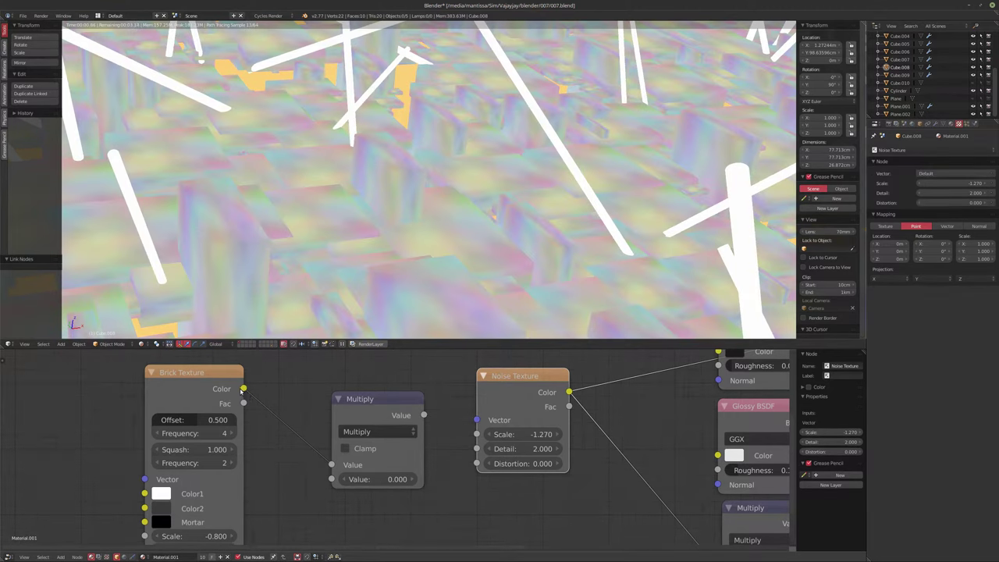
drag(243, 388, 477, 420)
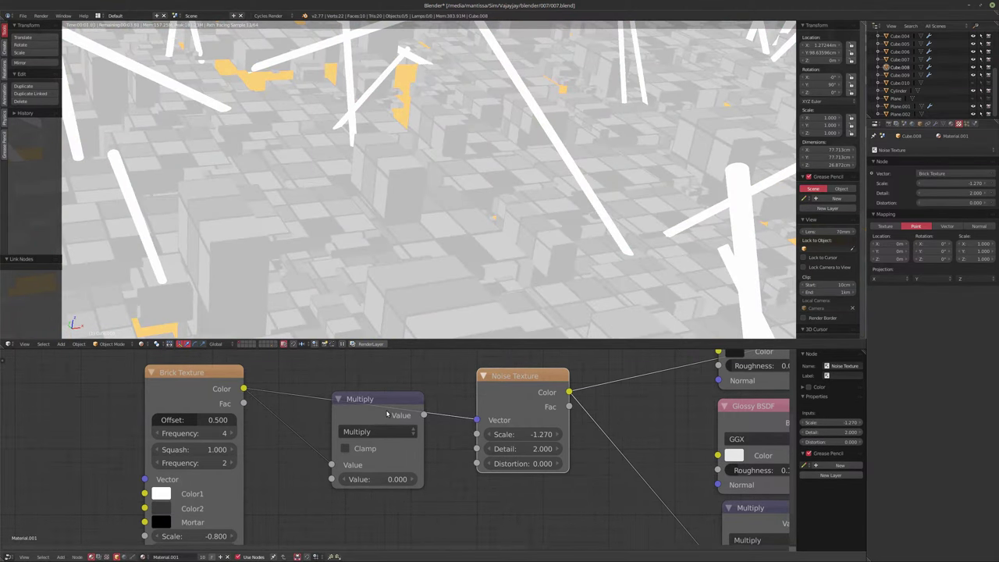
Move the bypassed Multiply node out of the way between the Brick Texture and Noise Texture and delete it
click(375, 439)
drag(376, 439, 371, 474)
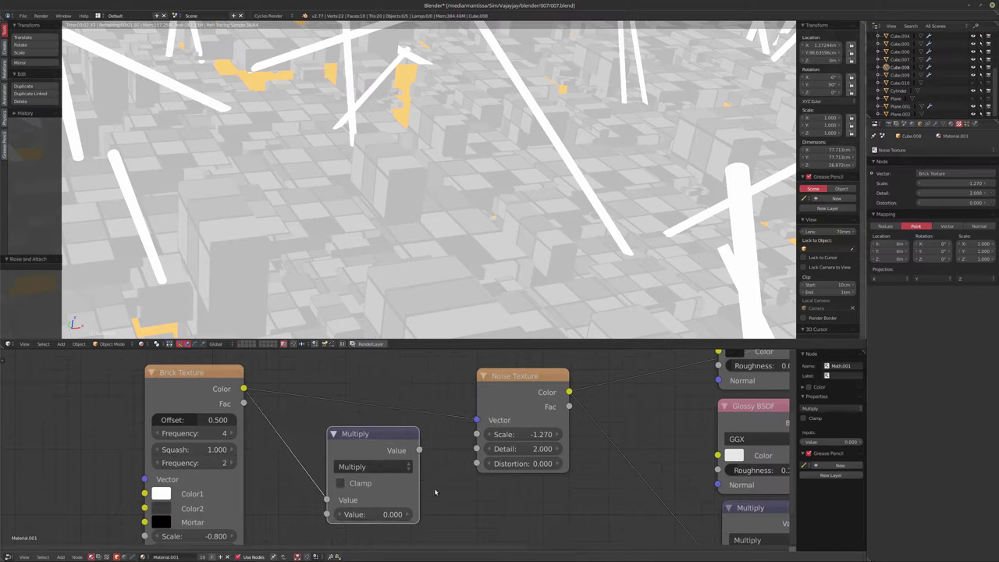
click(363, 449)
drag(417, 450, 401, 450)
key(x)
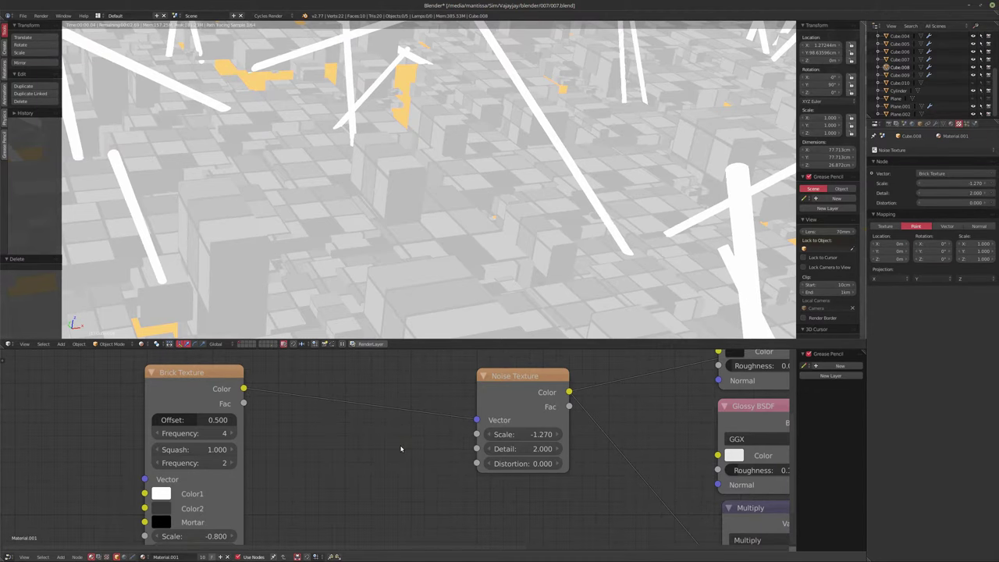
Preview the Brick Texture as the surface to inspect its pattern on the greebles
middle_drag(555, 434, 435, 451)
scroll(474, 456, down, 1)
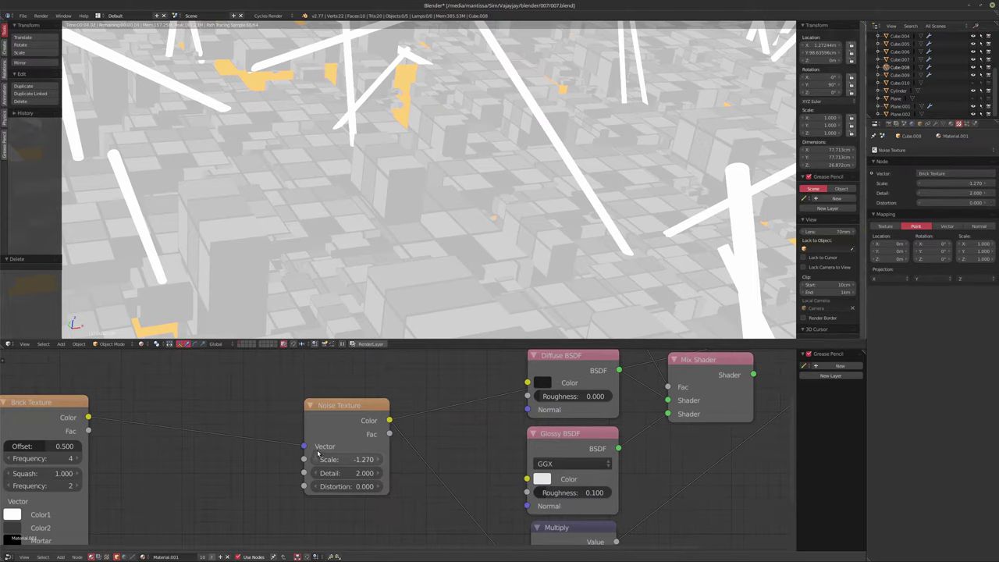
ctrl+shift+click(89, 417)
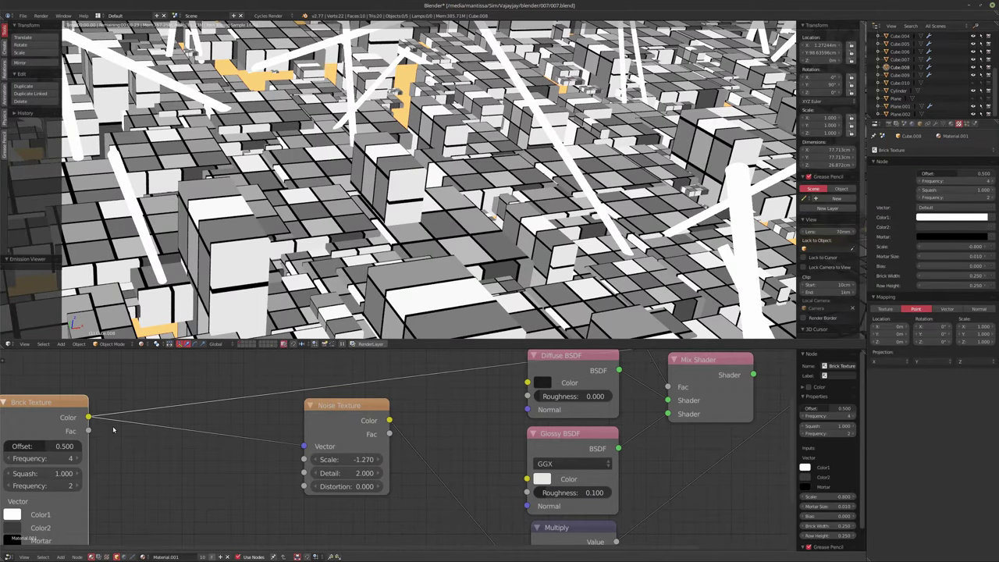
click(337, 425)
Link the Brick Texture's Color to the first value of the displacement Multiply node
scroll(378, 467, down, 3)
middle_drag(378, 468, 310, 416)
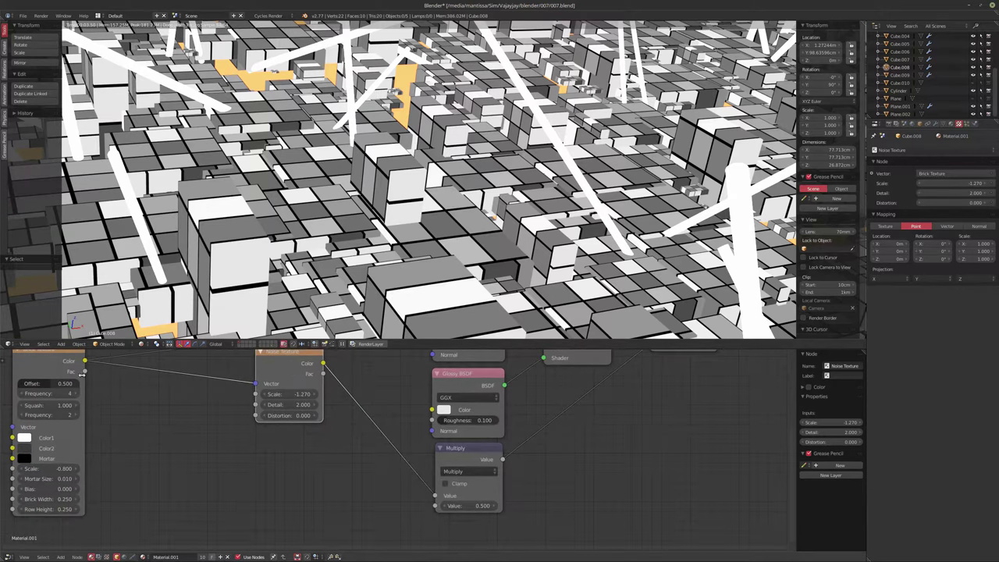
drag(86, 361, 435, 496)
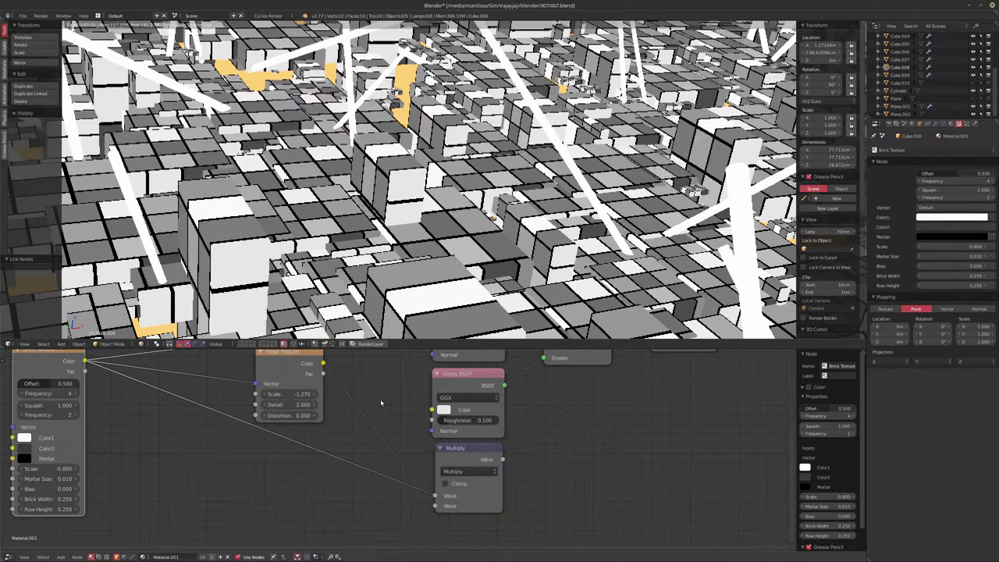
Route the Mix Shader back to the Material Output's Surface to restore the glossy material
middle_drag(468, 398, 360, 477)
scroll(362, 476, down, 3)
ctrl+shift+click(463, 435)
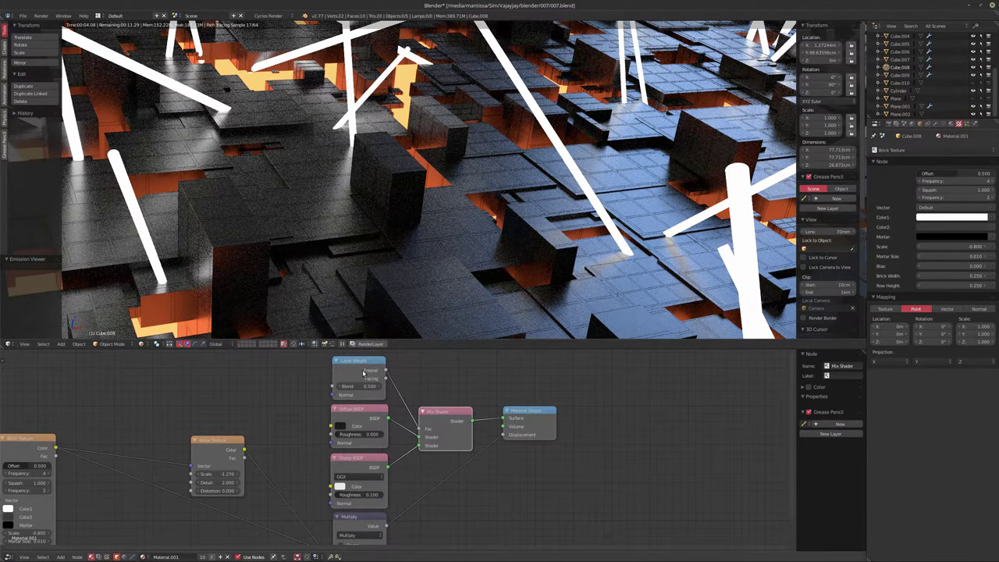
Disconnect the Brick Texture from the displacement Multiply node, keeping the Noise Texture linked to it
middle_drag(267, 465, 342, 428)
scroll(254, 461, up, 4)
click(266, 439)
scroll(342, 427, down, 1)
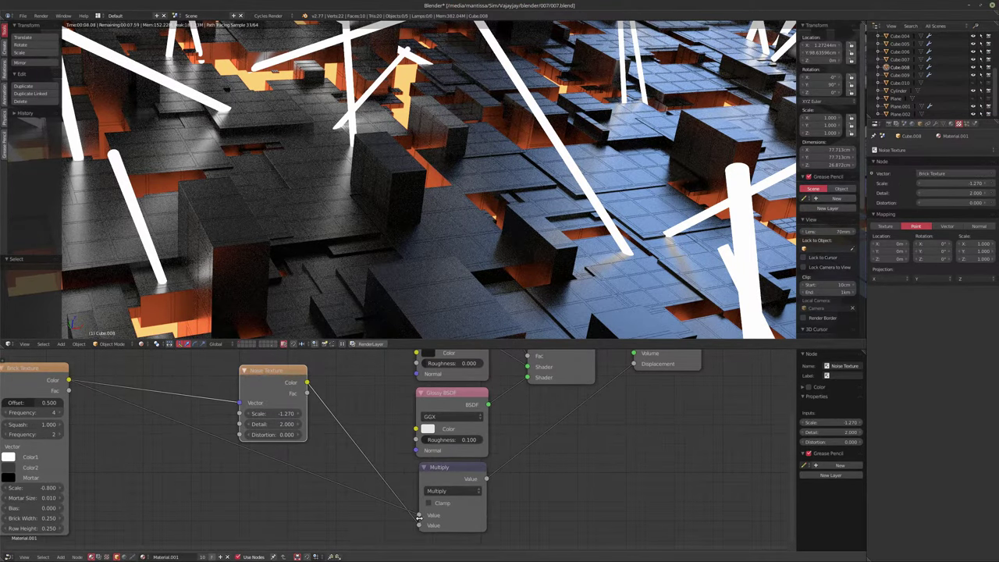
drag(419, 516, 395, 529)
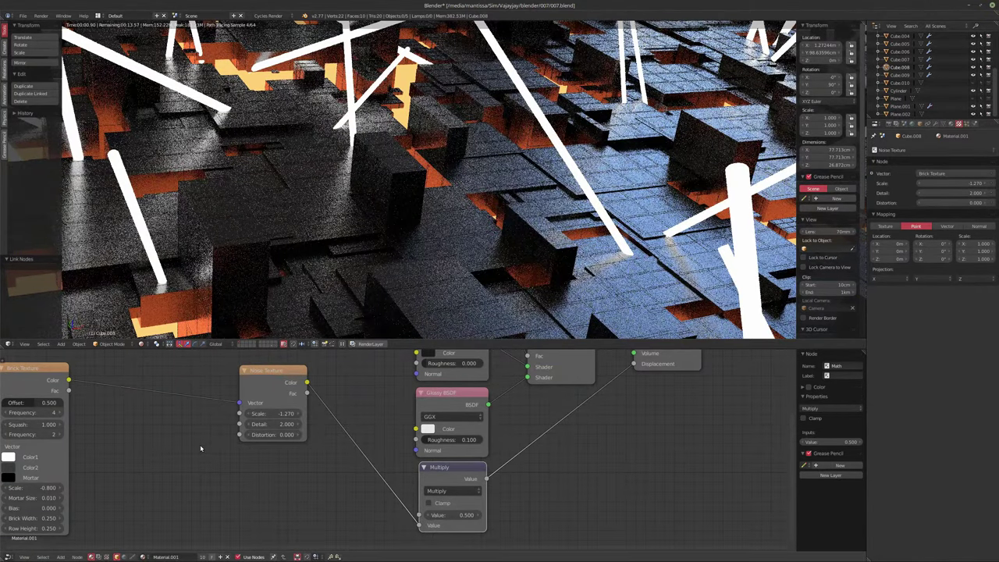
Move the Brick Texture closer to the Noise Texture and link its Color to the displacement Multiply's first value in place of the Noise link
middle_drag(198, 441, 291, 463)
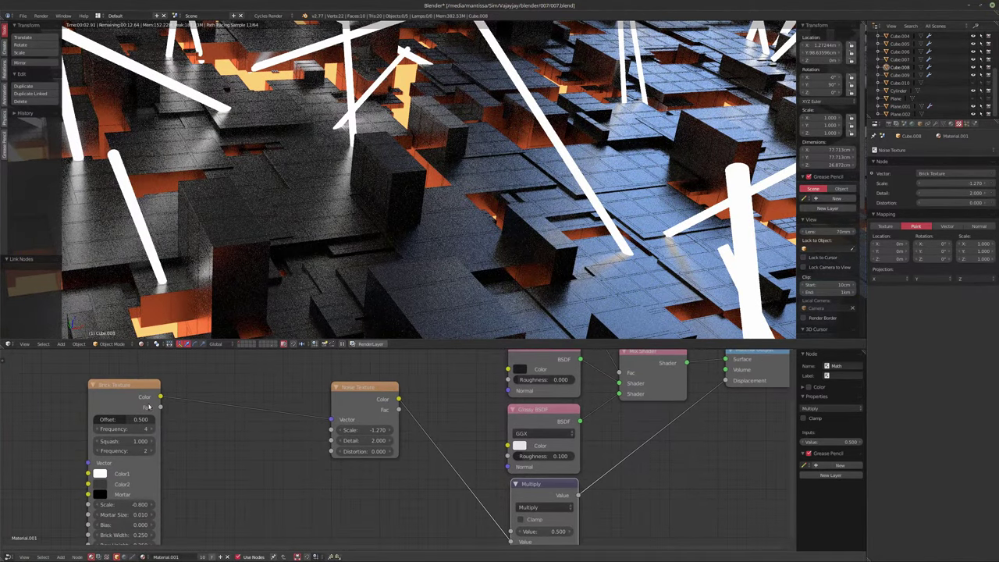
drag(123, 395, 189, 392)
middle_drag(277, 444, 213, 403)
scroll(205, 394, down, 1)
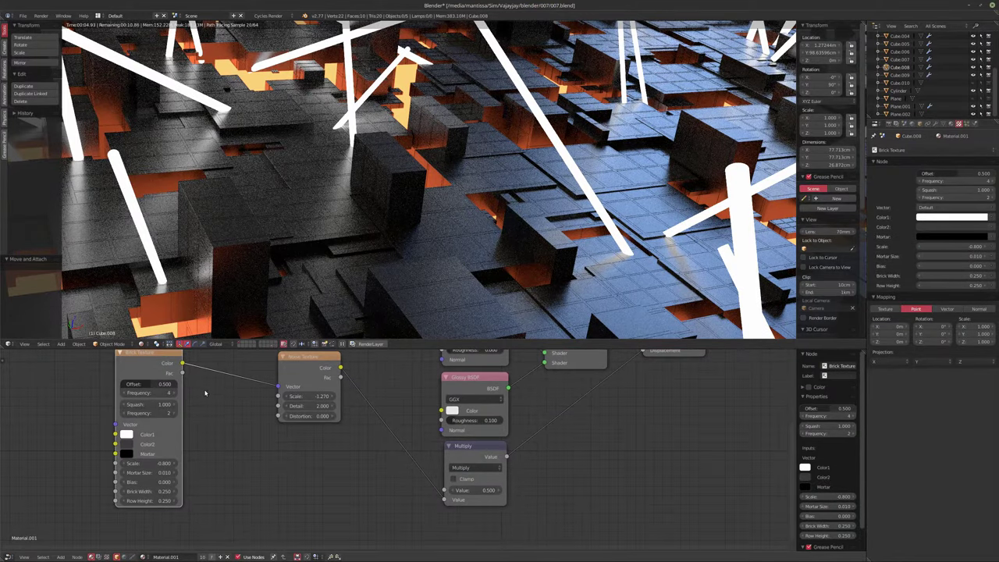
mouse_move(445, 499)
mouse_down()
mouse_move(432, 494)
mouse_move(444, 490)
mouse_up()
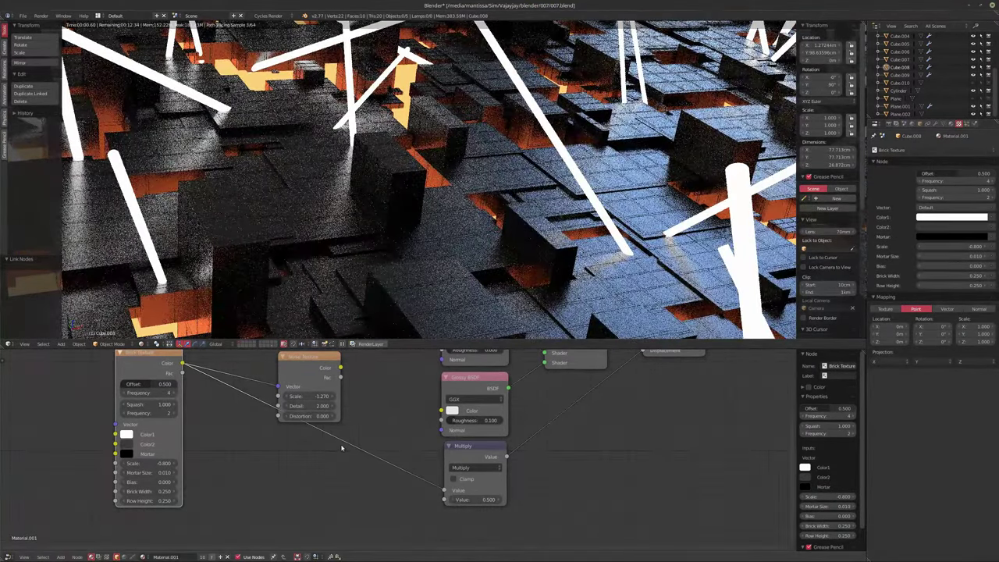
Move the Noise Texture node slightly farther from the Brick Texture
middle_drag(374, 405, 452, 451)
scroll(426, 444, up, 4)
drag(379, 407, 411, 390)
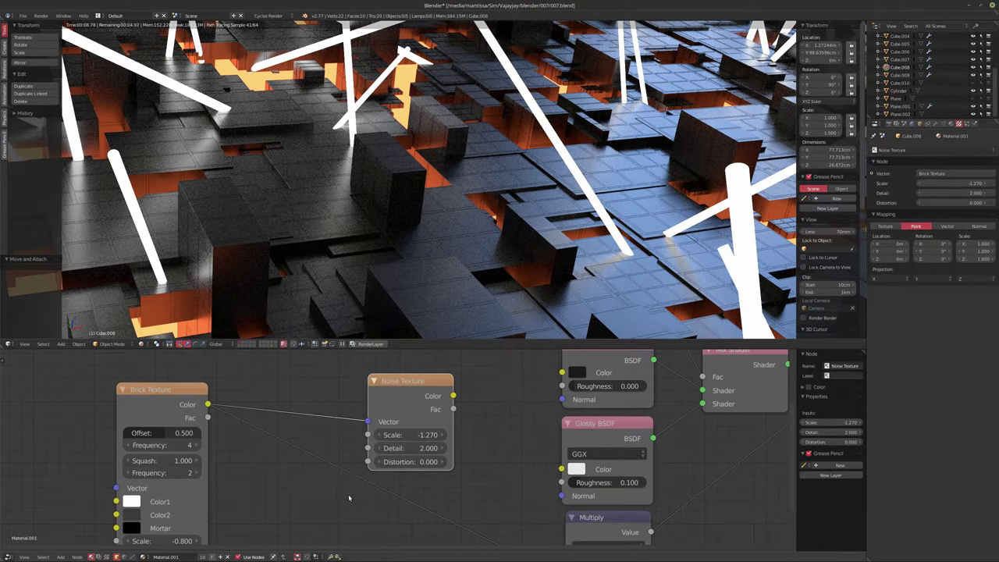
middle_drag(349, 497, 420, 494)
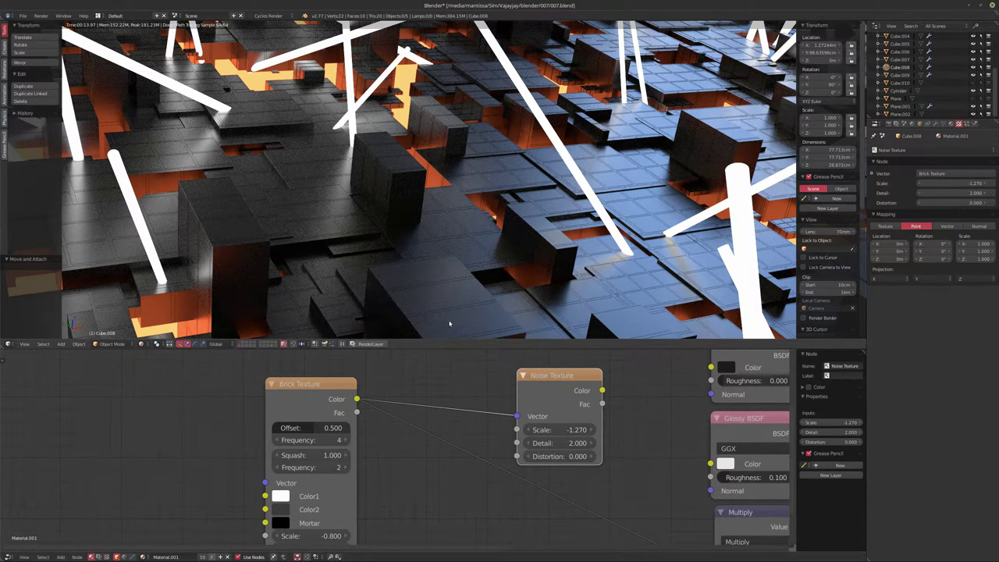
Check the rendered preview through the scene camera, return the viewport to solid shading and save the file
key(KP_0)
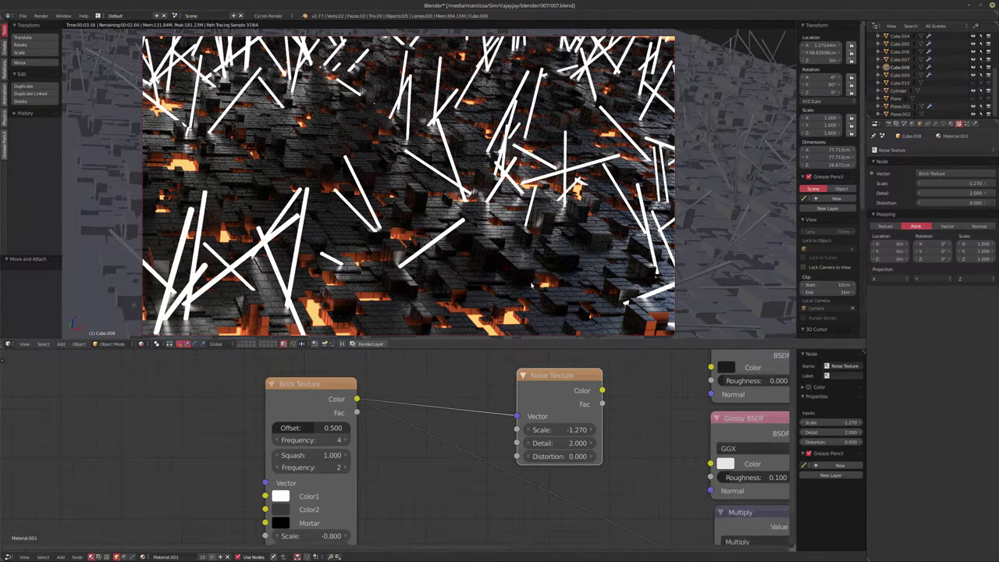
middle_drag(408, 386, 354, 384)
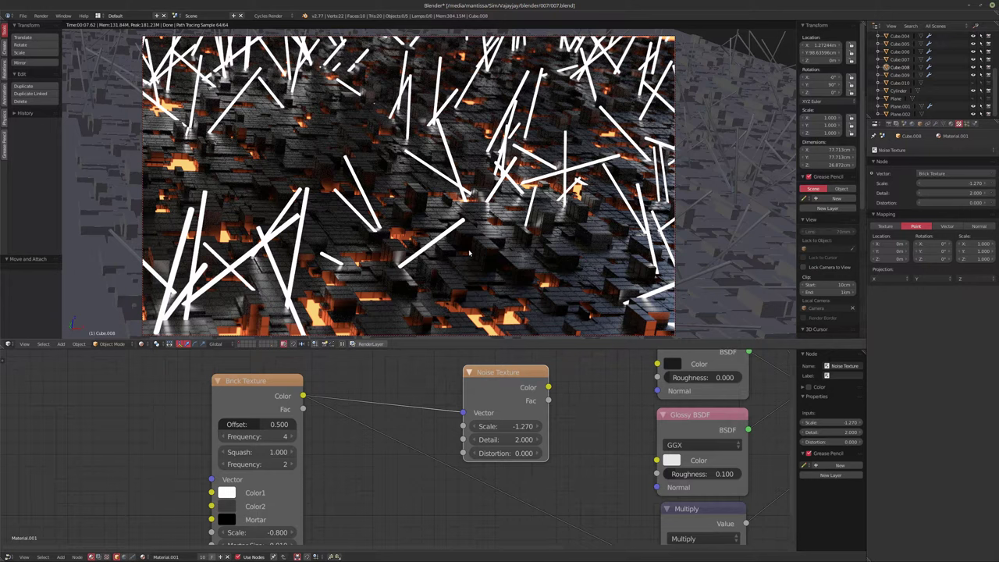
key(shift+z)
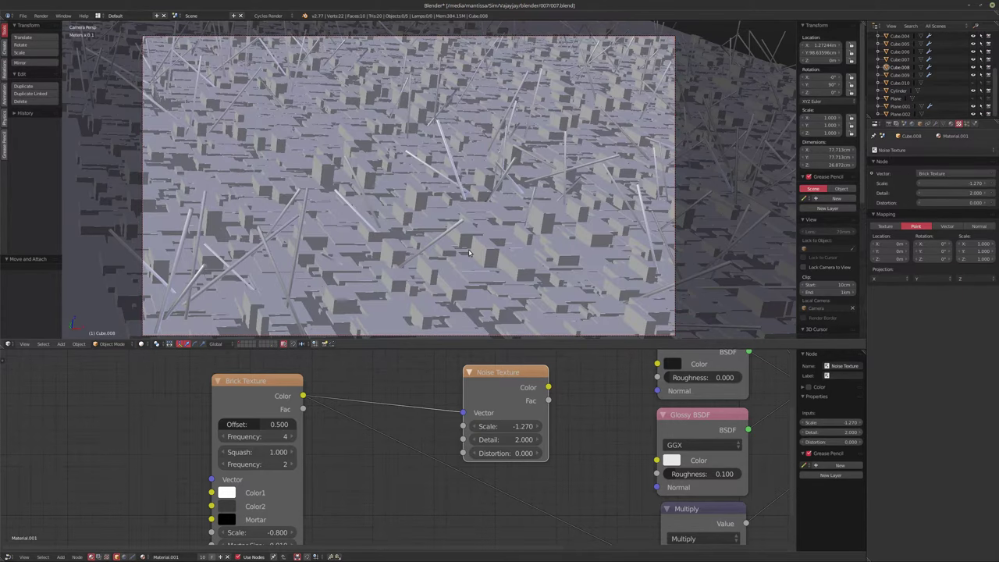
key(ctrl+s)
click(468, 251)
Run a test render of the current frame, cancel it partway and return to the main layout
key(F12)
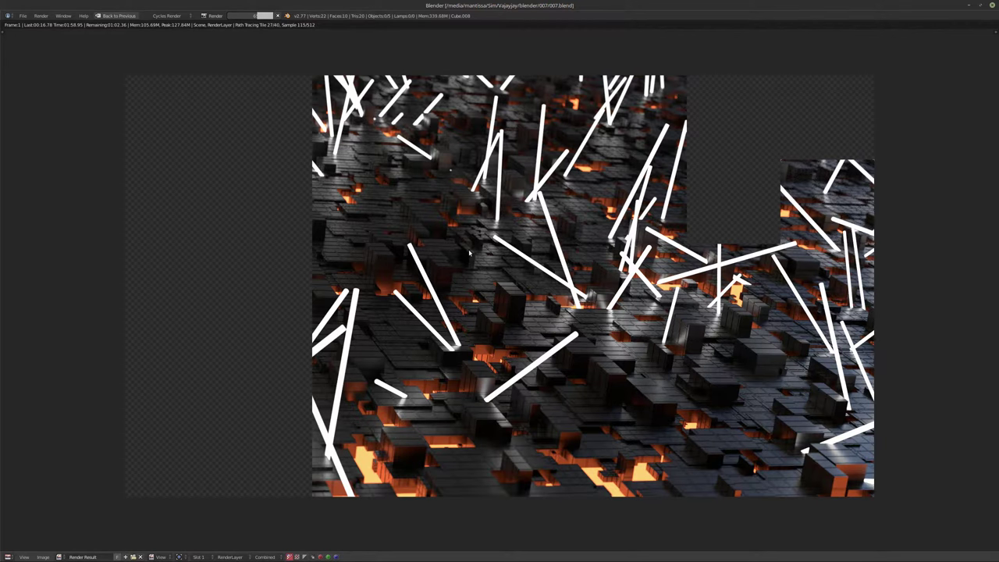
key(Escape)
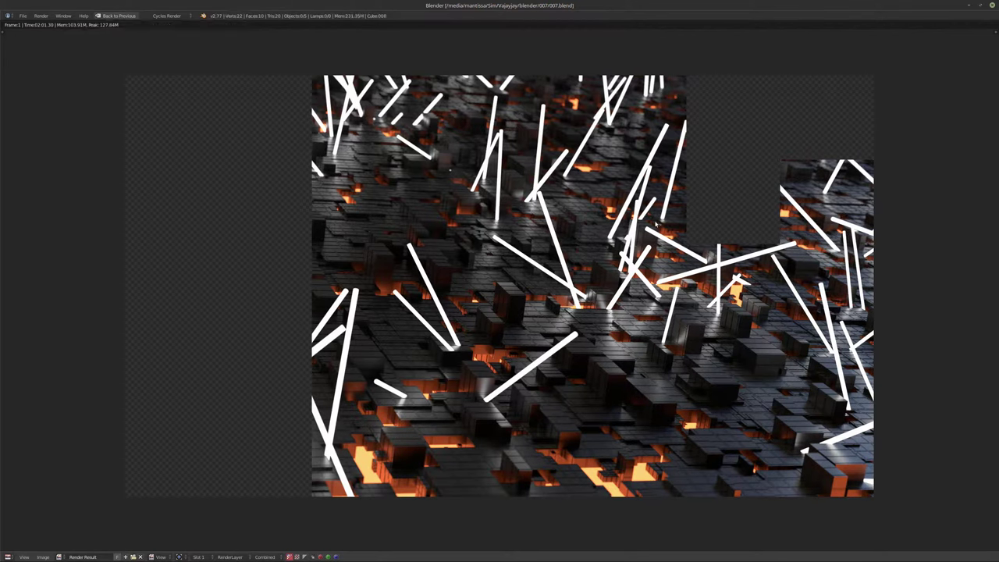
key(Escape)
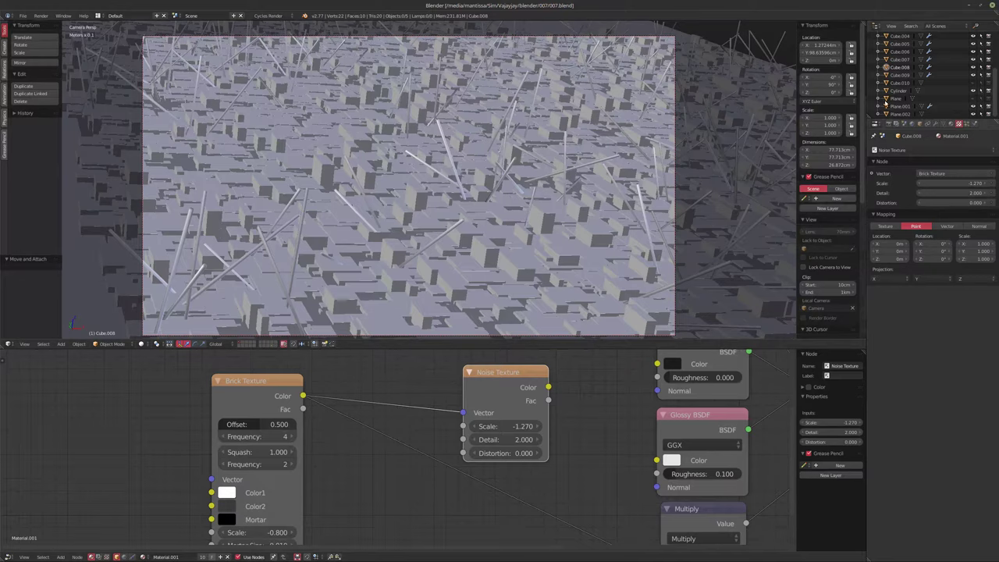
Select Plane.001 and open the settings of its Greeble particle system
click(968, 123)
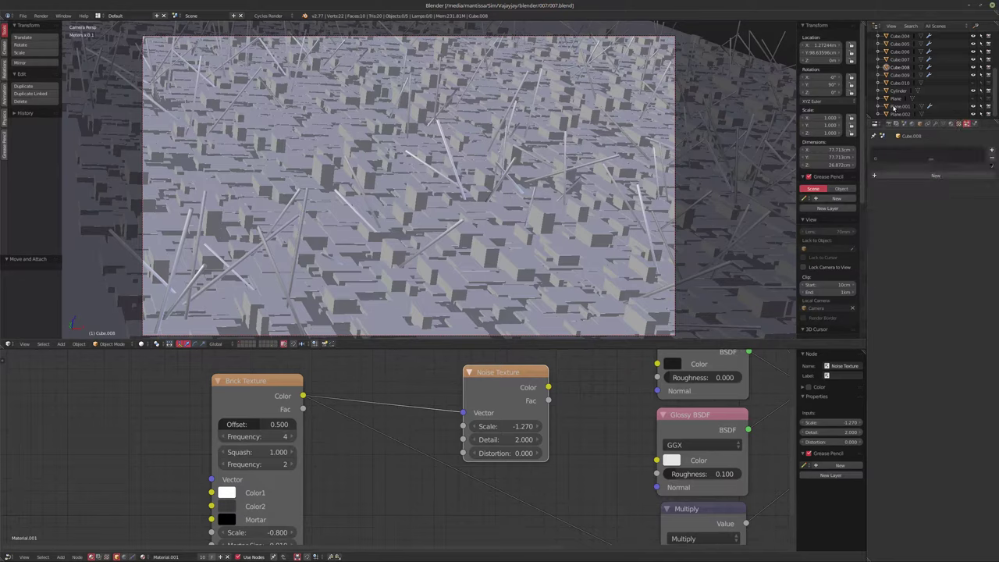
click(901, 106)
scroll(918, 366, down, 6)
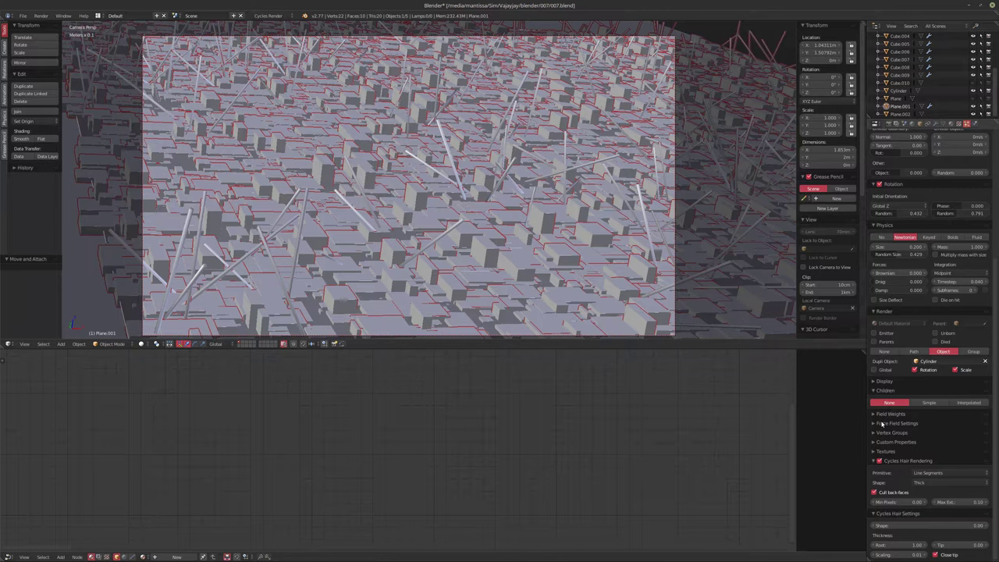
scroll(912, 195, up, 5)
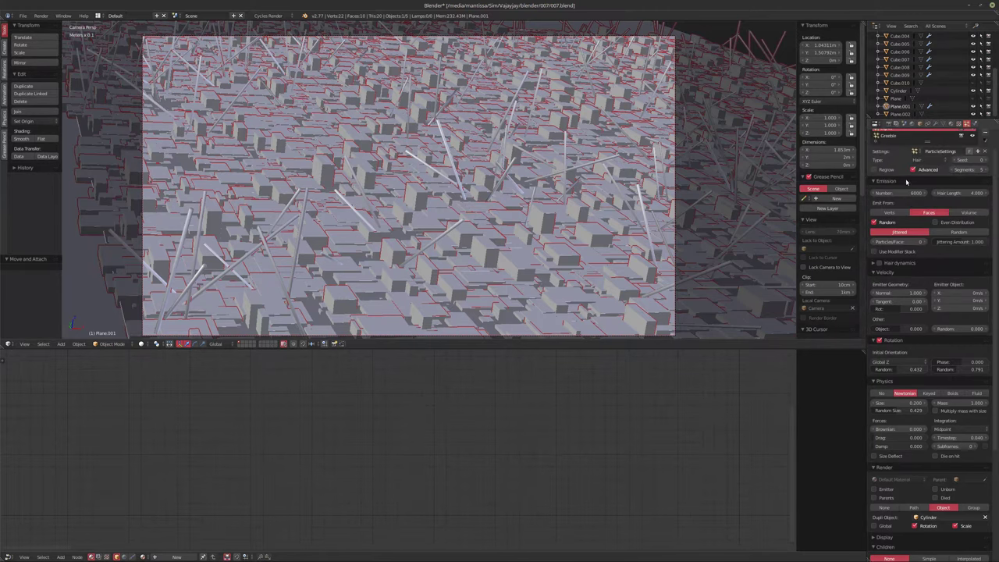
click(889, 137)
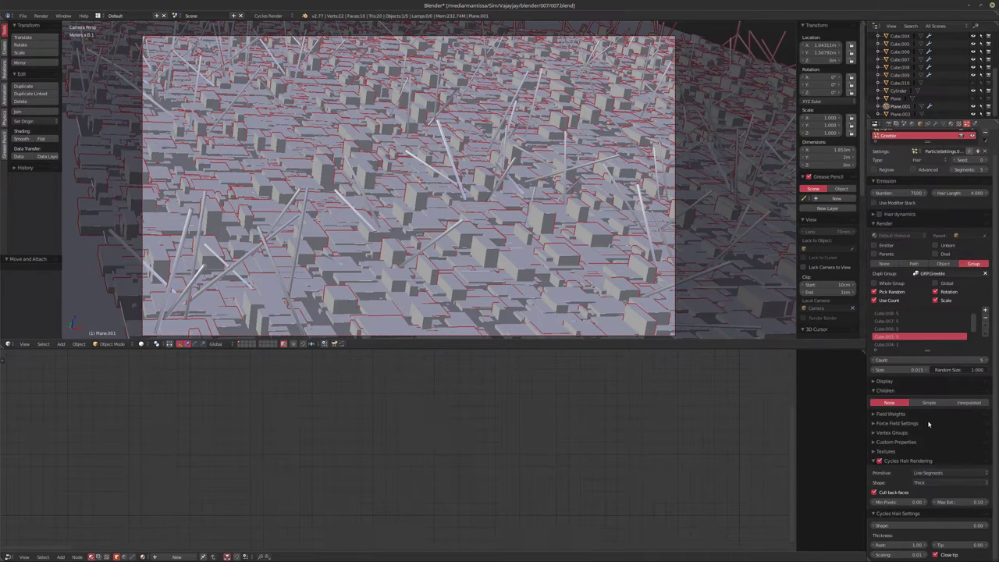
Set the Greeble particle system's dupli counts for Cube.004 and Cube.003 to 2 each
ctrl+scroll(906, 338, down, 1)
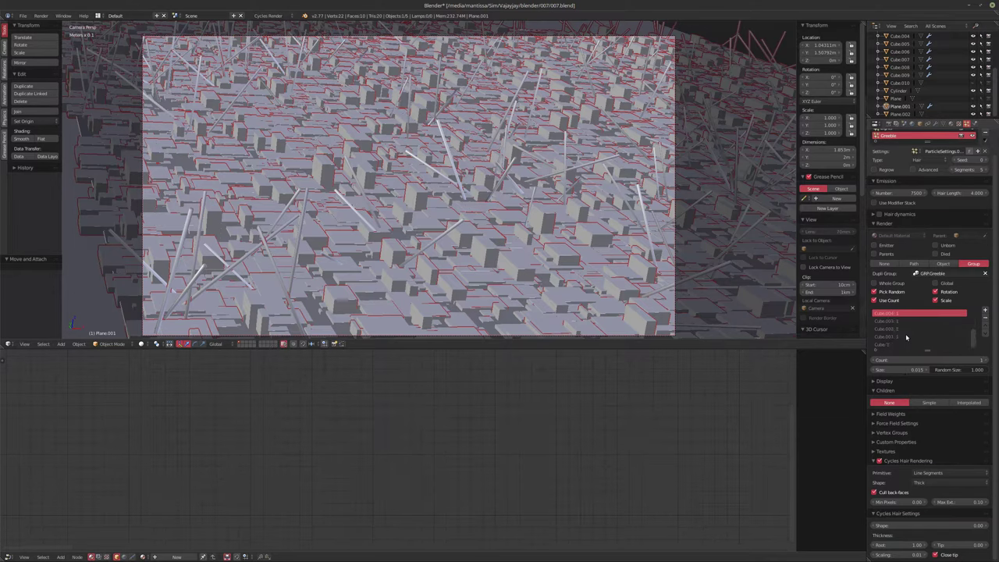
click(987, 360)
click(895, 323)
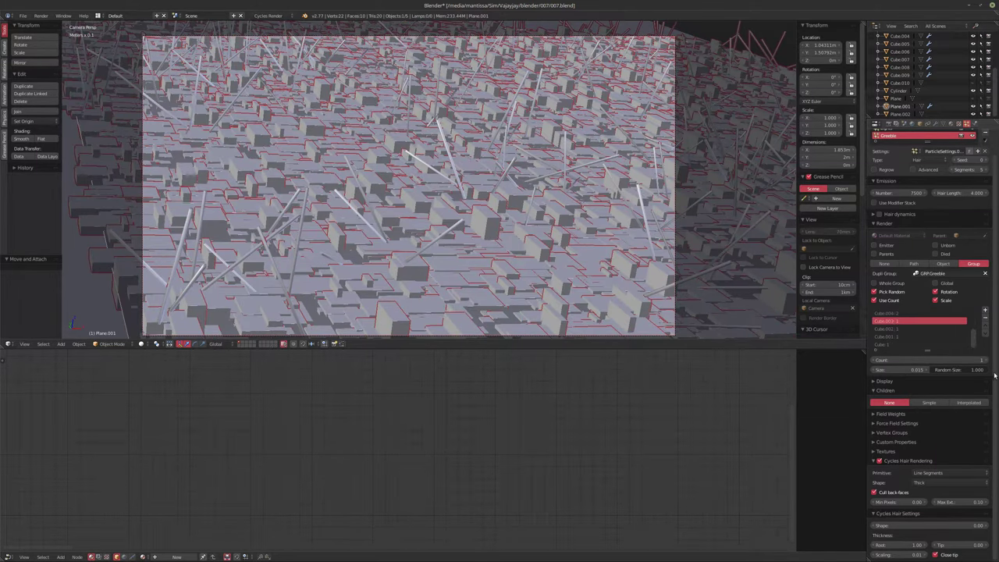
click(987, 361)
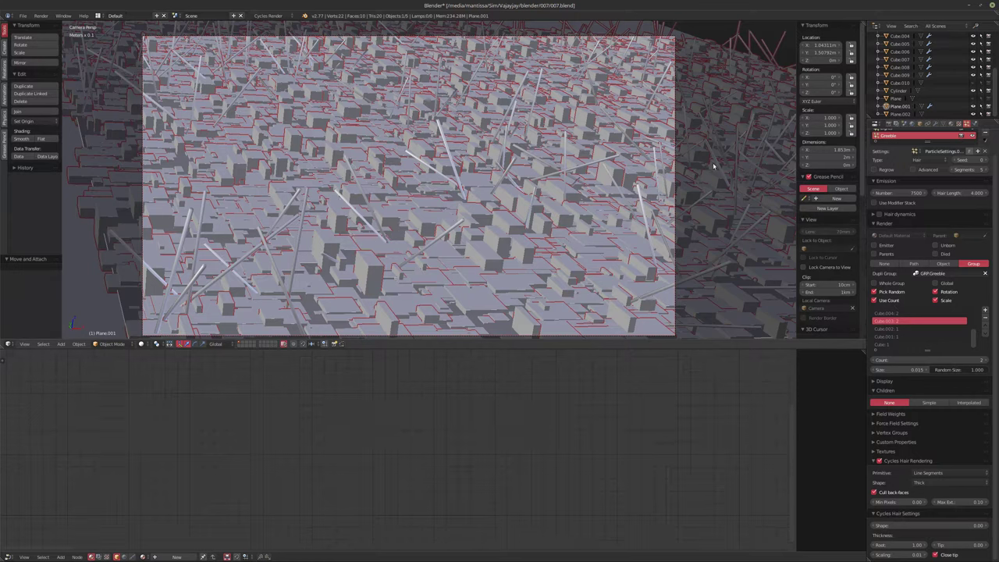
Move Plane.001 to the second layer and show that layer in an angled view outside the camera
key(m)
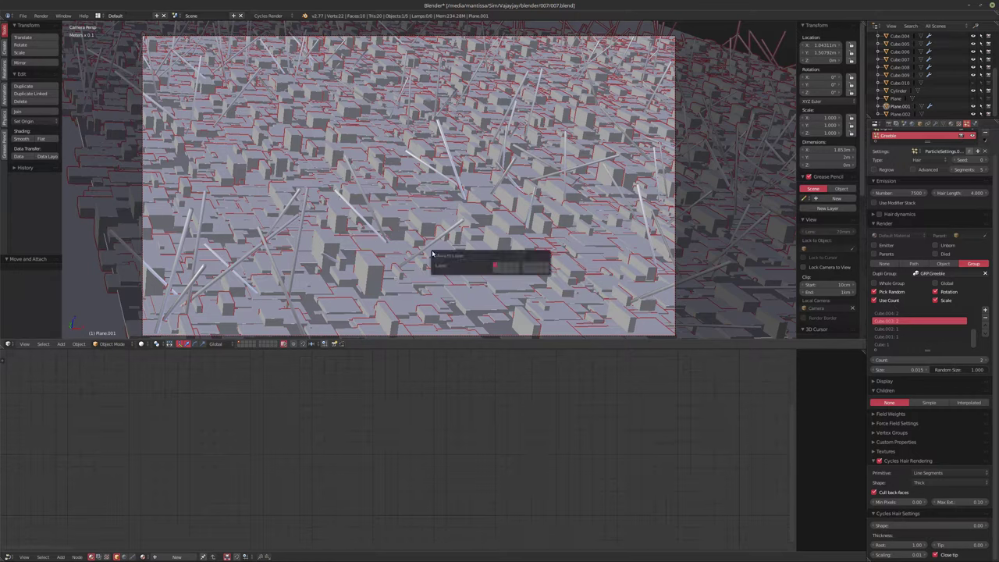
click(504, 267)
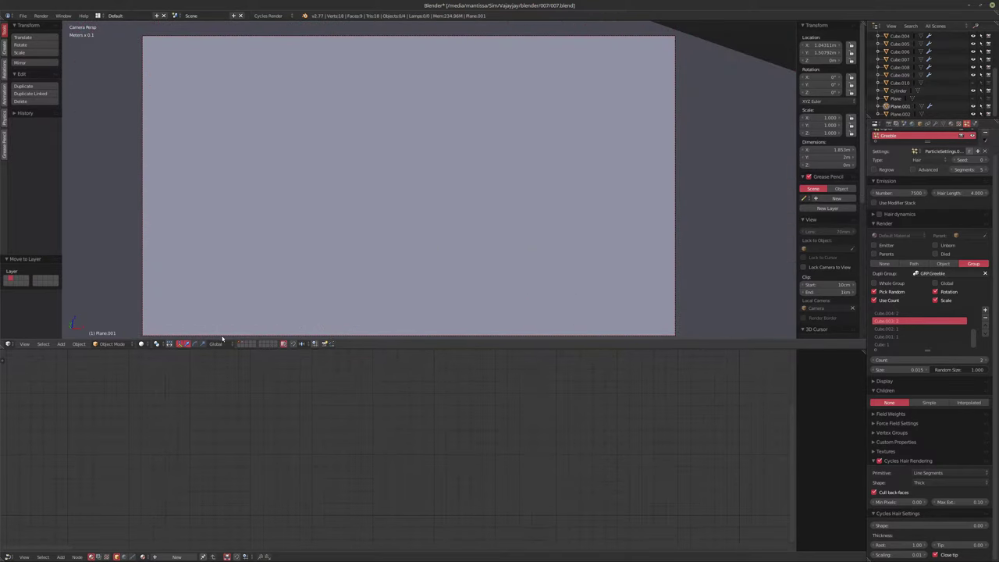
click(244, 344)
middle_drag(313, 234, 328, 239)
key(KP_1)
middle_drag(279, 146, 373, 195)
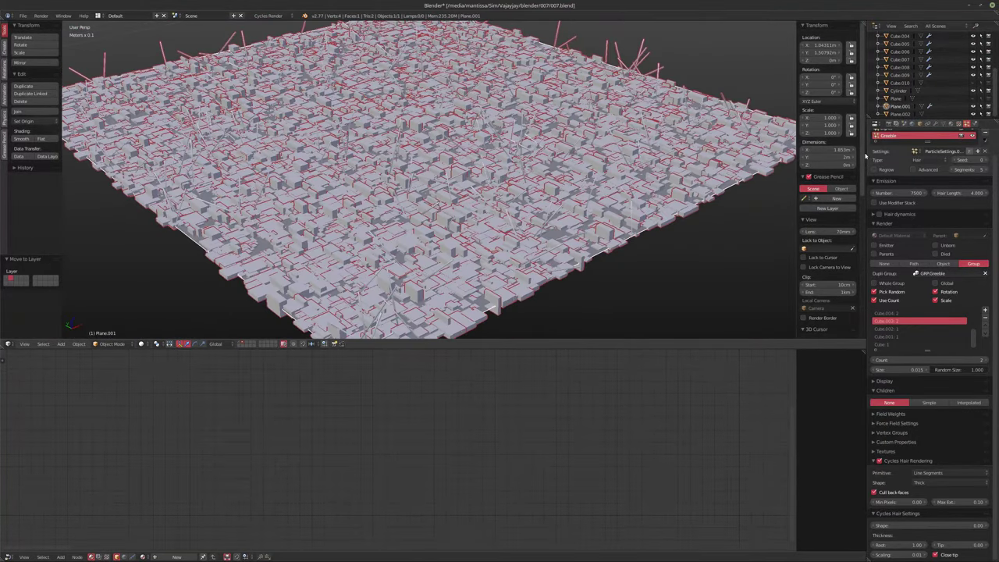
Check Plane.001's particle modifiers and make its particle duplicates real objects
click(938, 125)
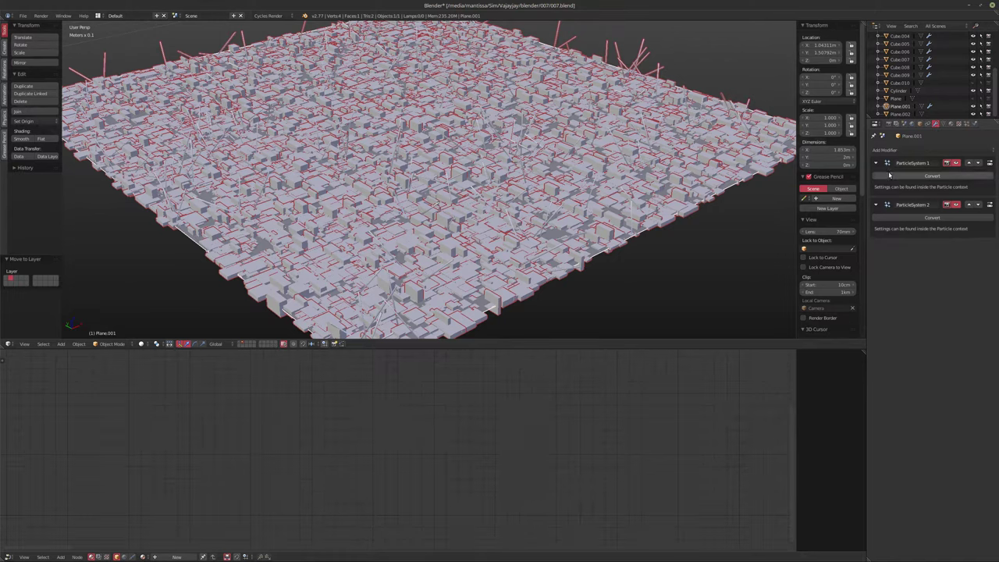
click(899, 219)
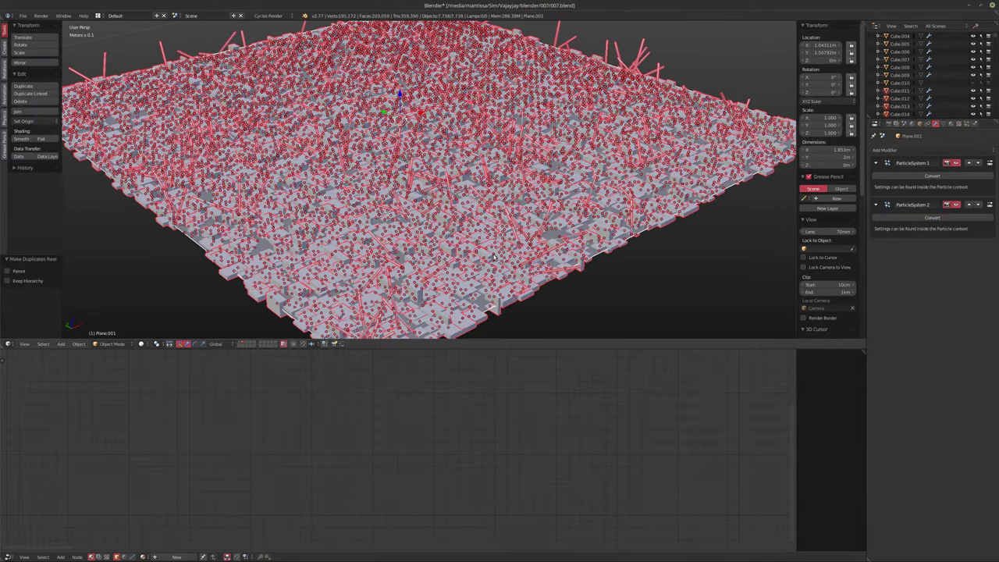
Exclude Plane.001 from the selection and move the real greeble and rod duplicates to the third layer
scroll(478, 301, up, 4)
scroll(484, 288, up, 4)
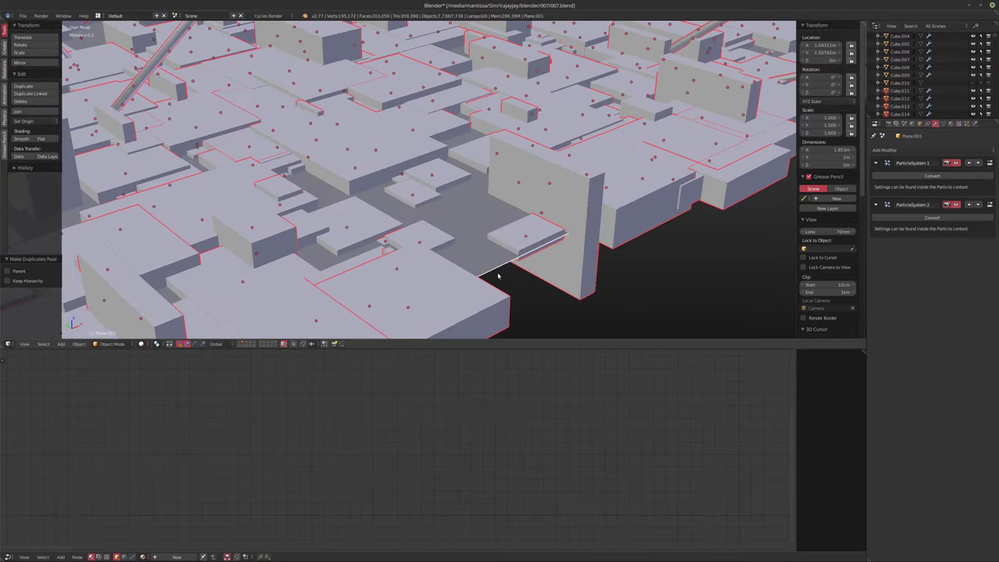
scroll(495, 262, down, 6)
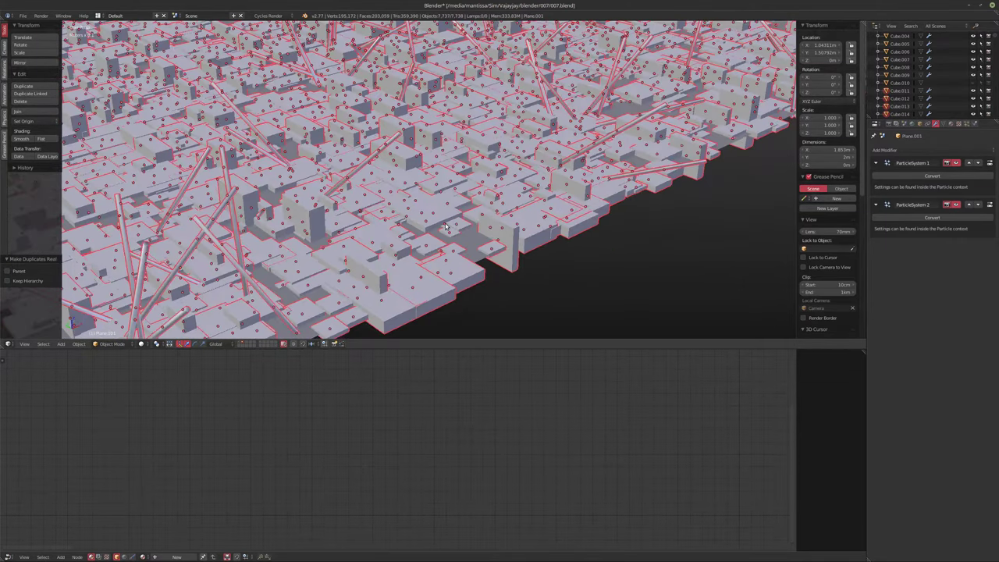
key(m)
click(520, 238)
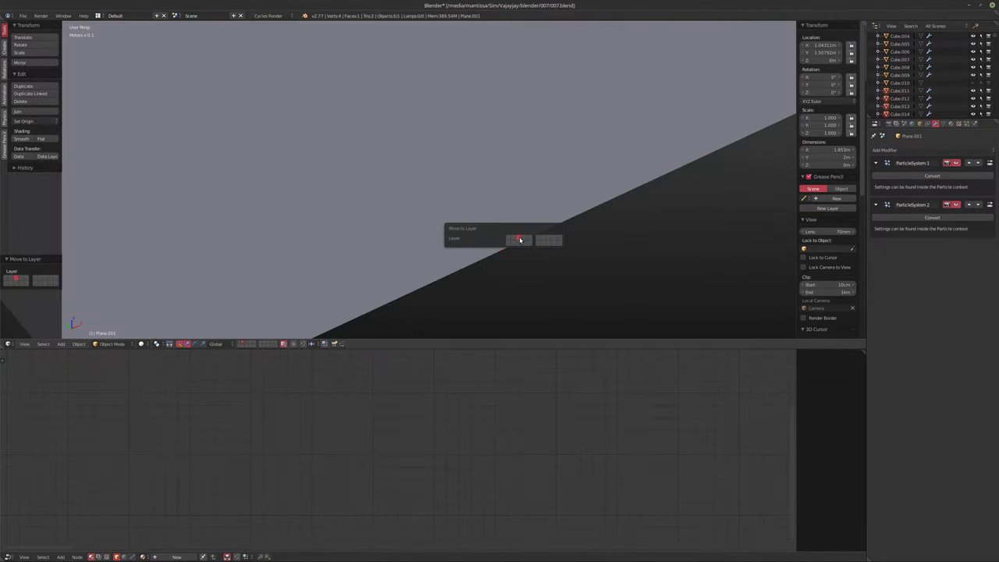
Show the third layer holding the real duplicates and view it from the front in orthographic projection
click(246, 344)
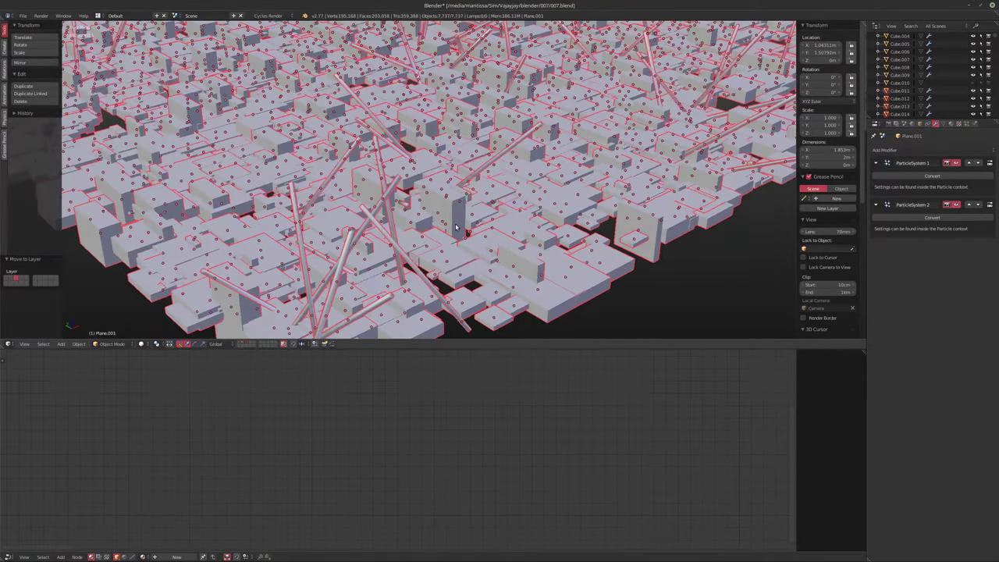
scroll(419, 231, down, 5)
scroll(411, 220, up, 3)
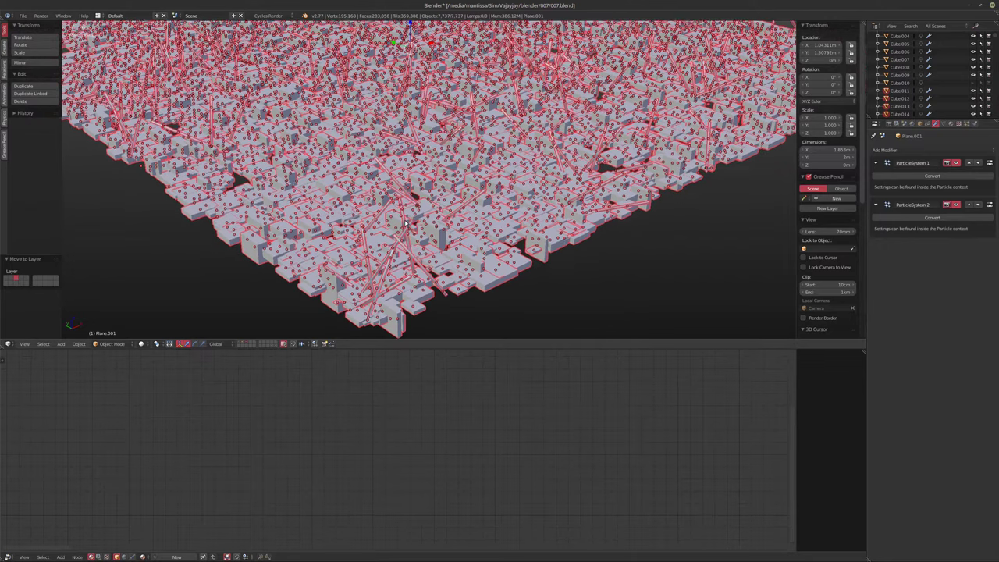
middle_drag(420, 231, 426, 213)
key(KP_1)
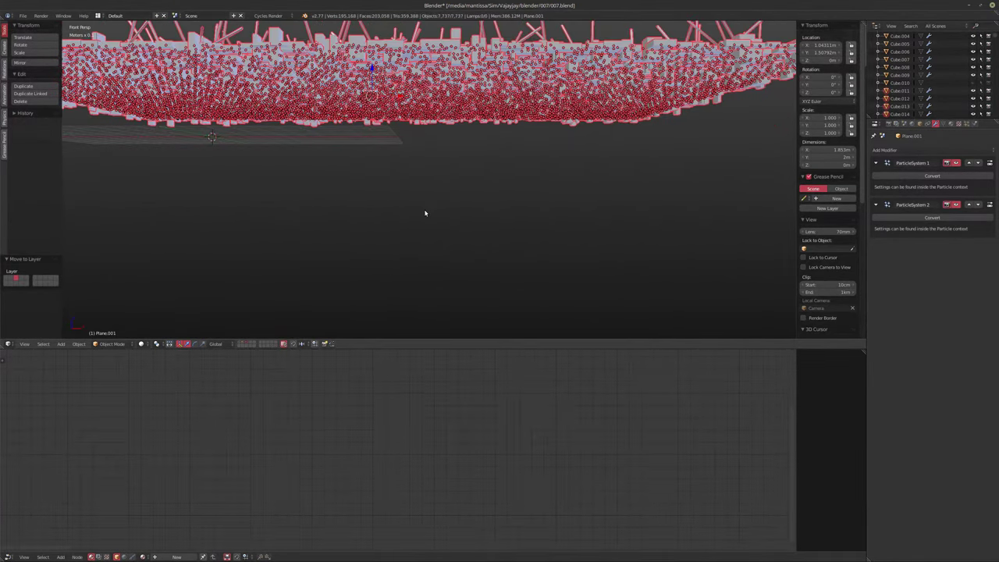
key(KP_5)
shift+middle_drag(441, 157, 563, 253)
shift+middle_drag(413, 203, 342, 205)
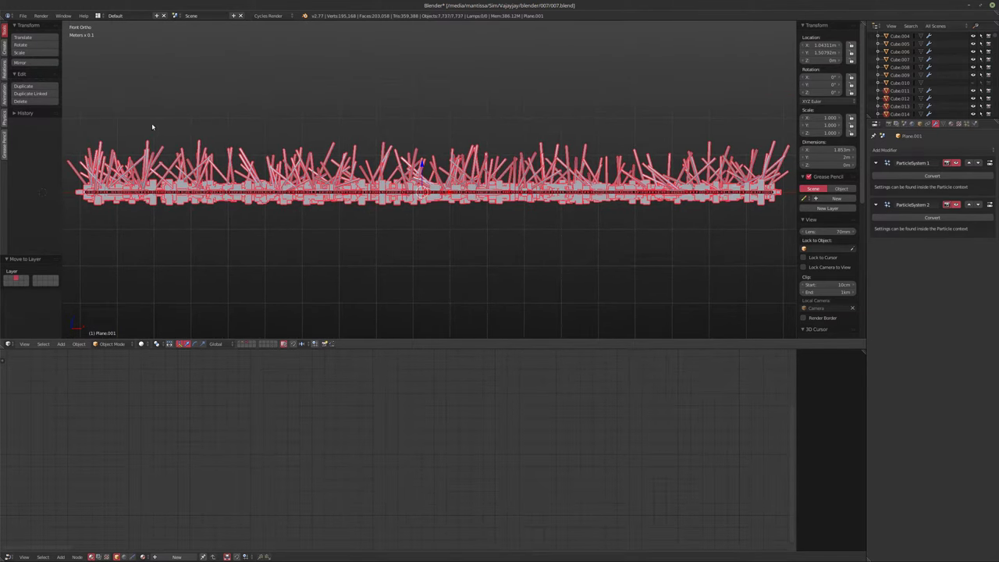
Clear the selection, box-select all rods sticking up above the greebles from the front, and delete them
key(b)
key(Escape)
key(a)
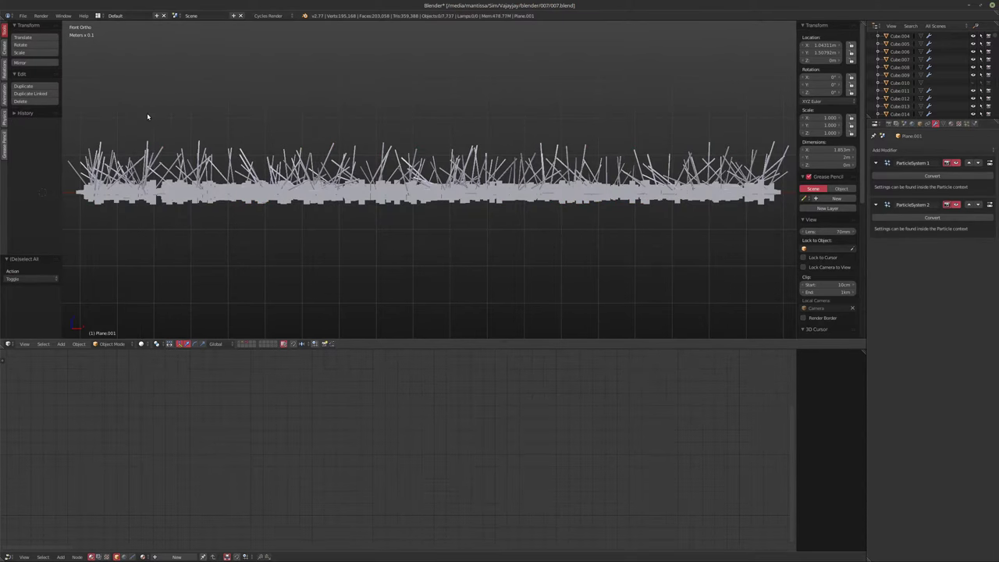
scroll(141, 125, down, 1)
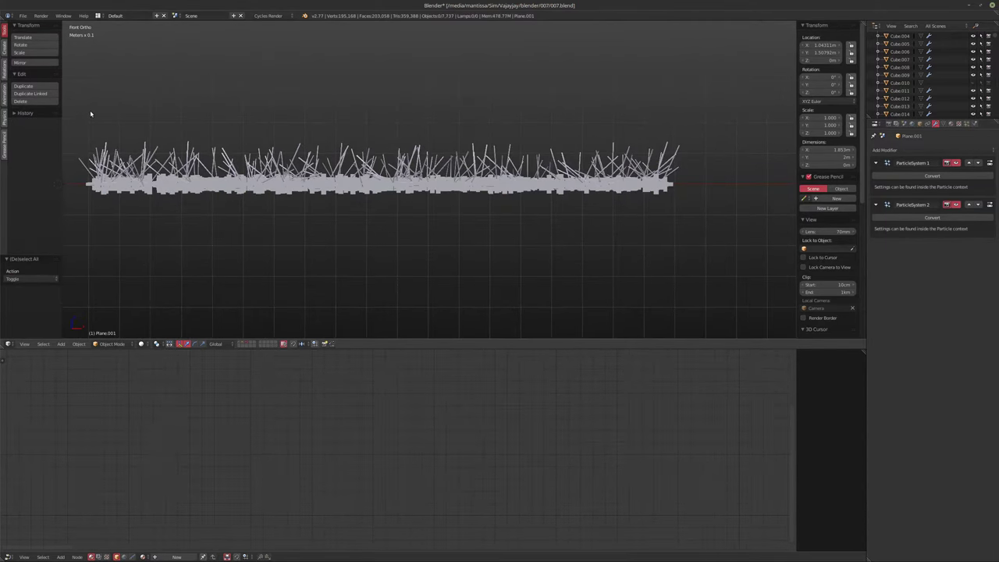
key(b)
drag(64, 115, 786, 173)
scroll(511, 179, up, 3)
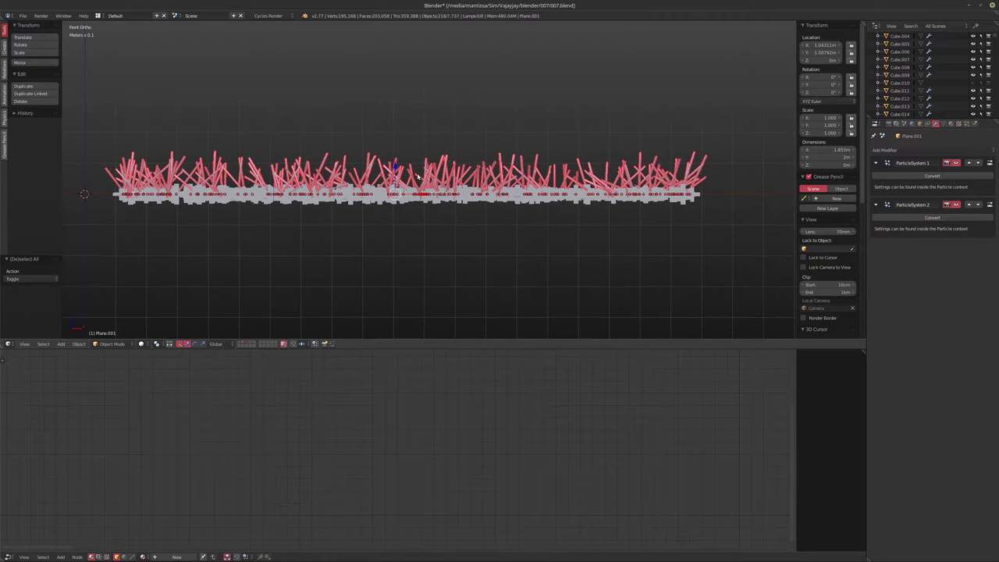
shift+middle_drag(654, 186, 424, 197)
scroll(68, 188, down, 2)
shift+middle_drag(69, 188, 280, 188)
scroll(279, 187, up, 2)
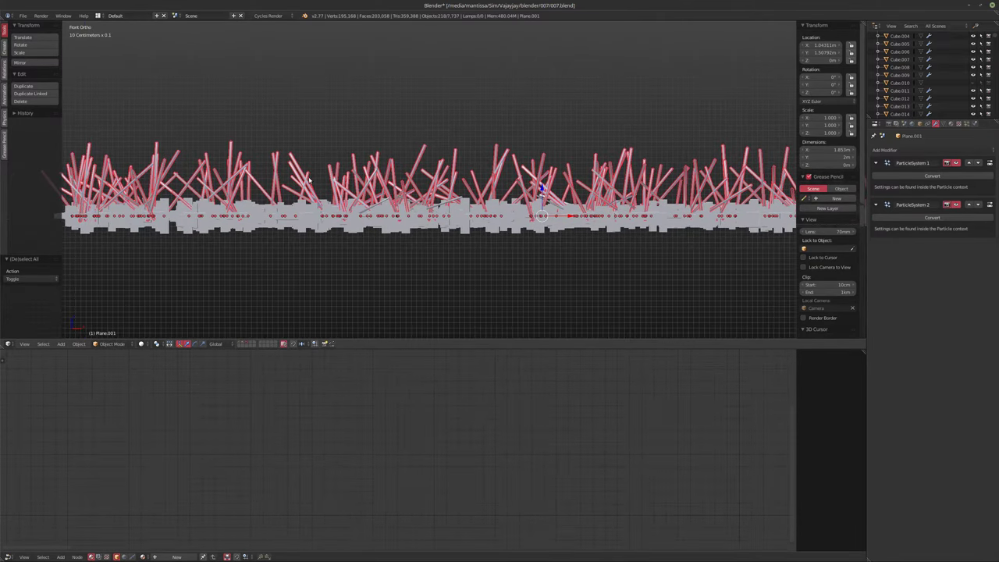
mouse_move(309, 180)
middle_down()
mouse_move(246, 161)
mouse_move(249, 180)
mouse_move(304, 193)
middle_up()
key(x)
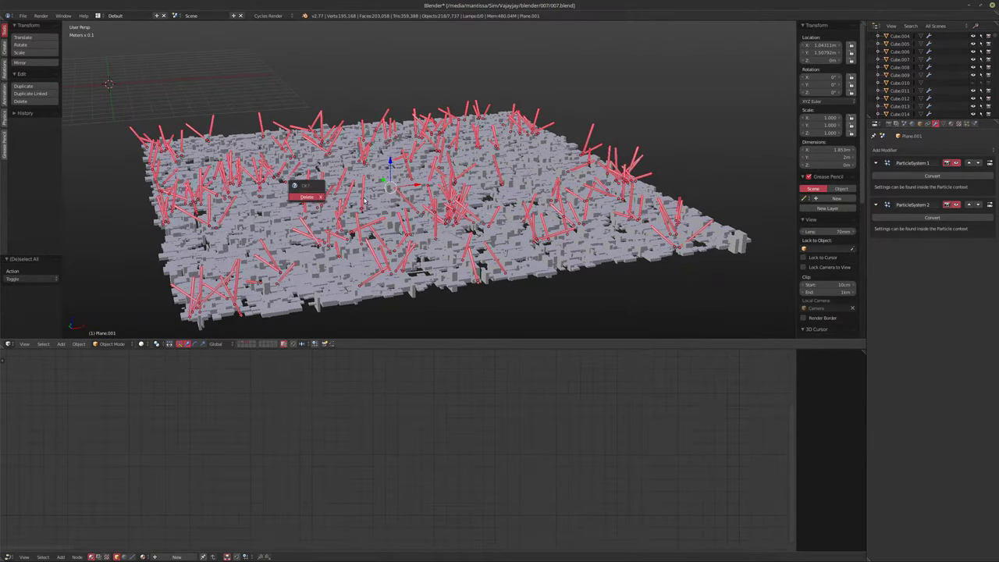
key(Return)
scroll(373, 202, up, 4)
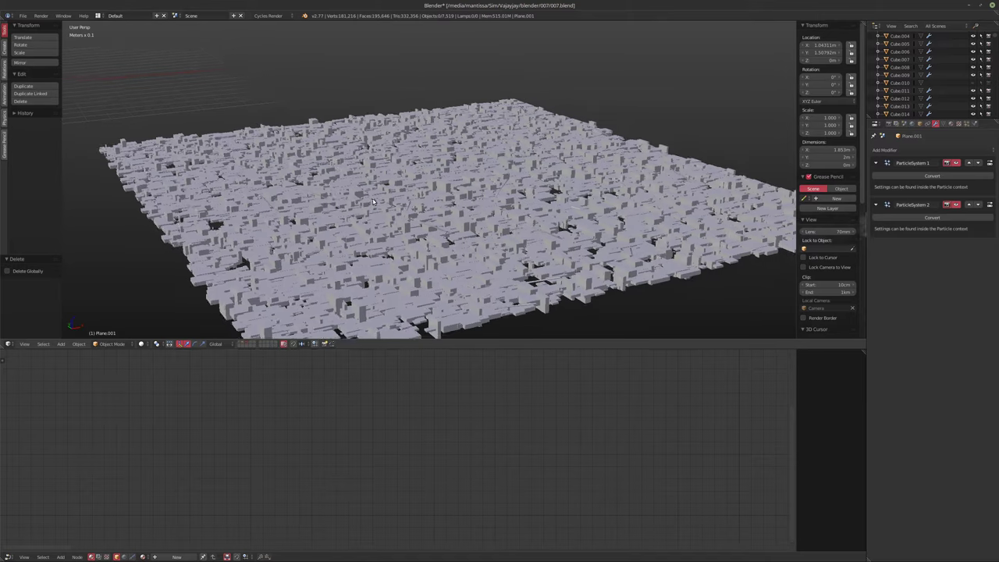
Search the whole greeble field for leftover rods lying low among the blocks, select them together and delete them
scroll(373, 202, up, 3)
middle_drag(511, 252, 493, 221)
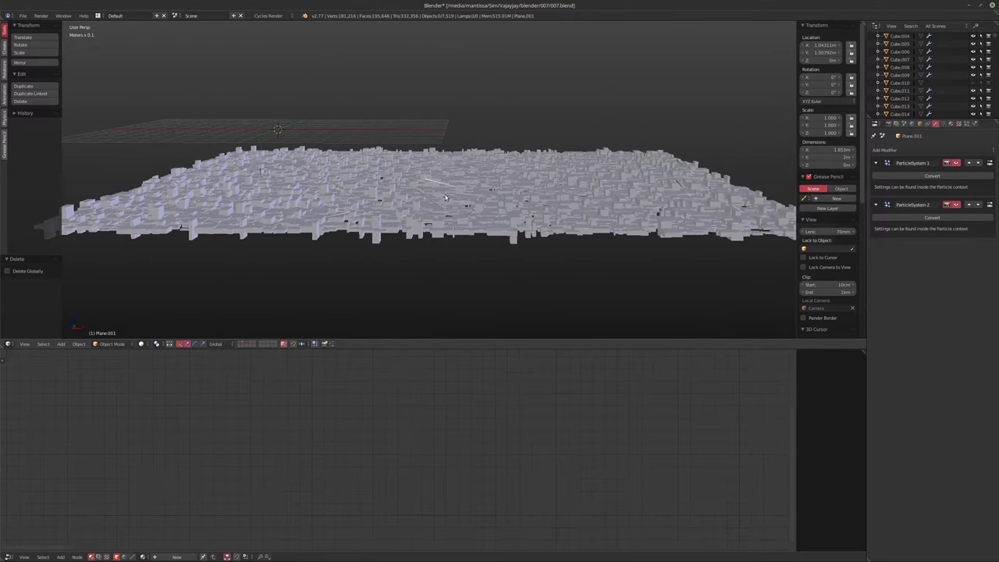
scroll(301, 221, up, 2)
middle_drag(286, 112, 218, 69)
right_click(551, 183)
middle_drag(552, 184, 521, 205)
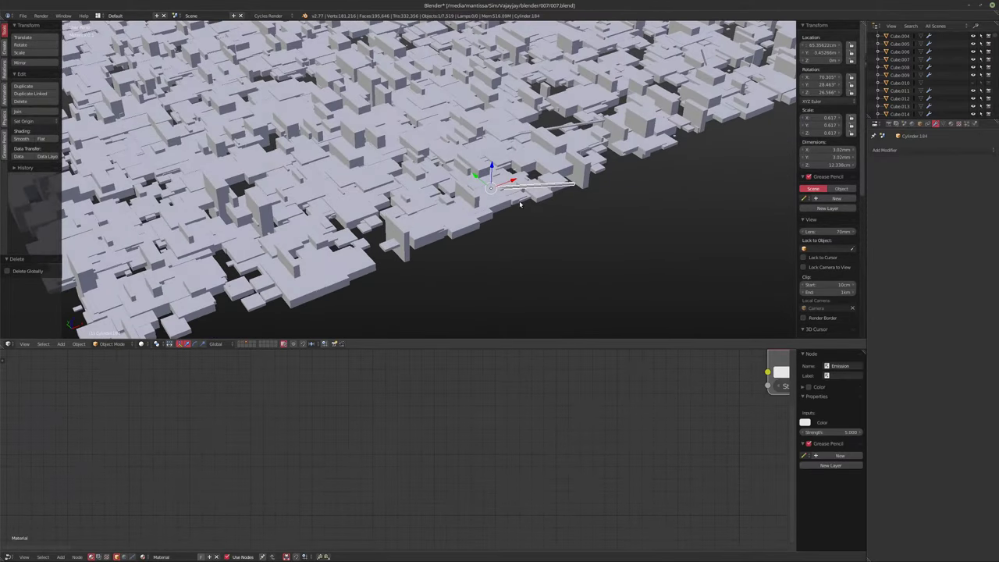
shift+right_click(590, 122)
shift+middle_drag(590, 122, 487, 227)
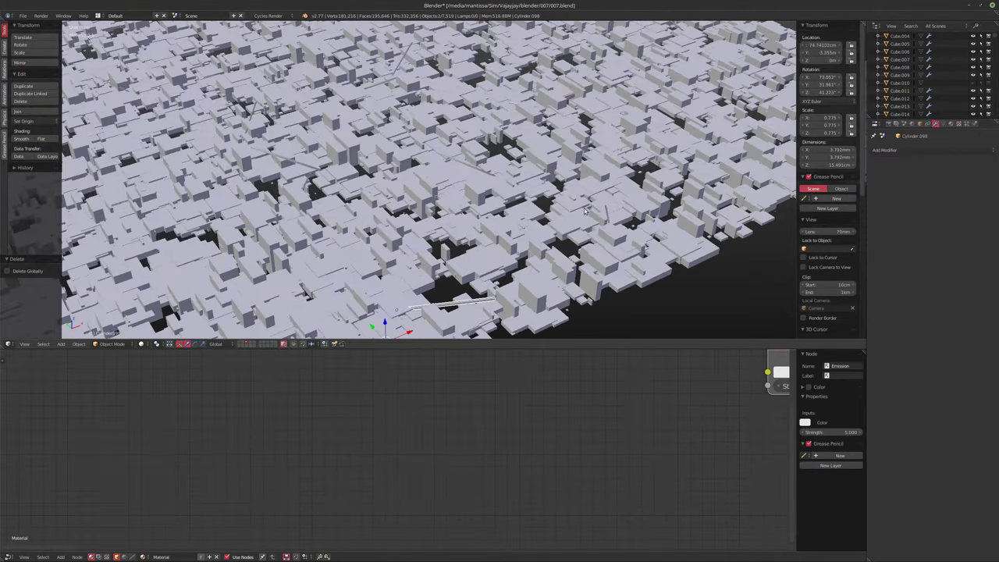
shift+right_click(608, 213)
shift+right_click(474, 170)
middle_drag(439, 174, 536, 86)
middle_drag(350, 163, 404, 206)
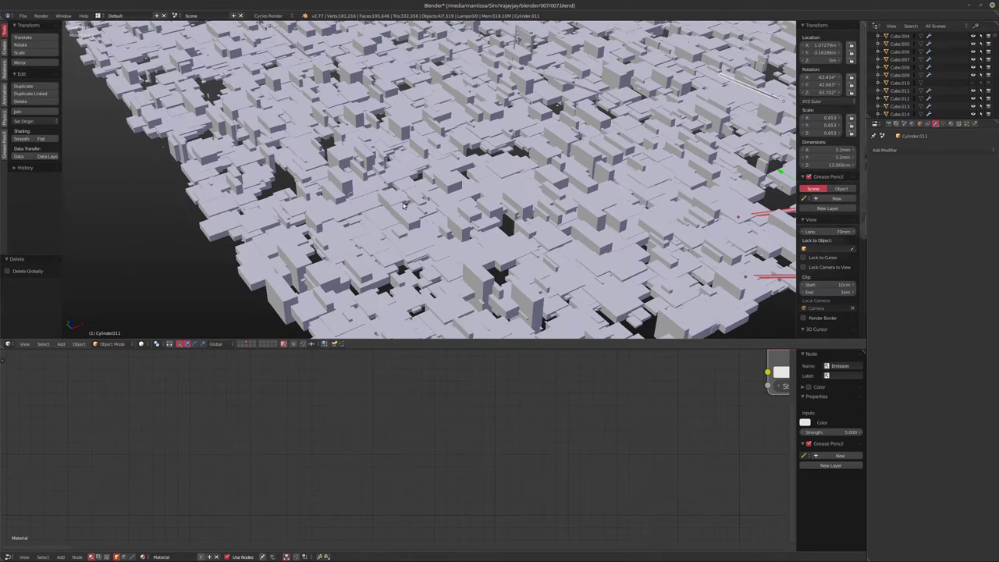
shift+right_click(270, 136)
shift+middle_drag(335, 127, 375, 180)
shift+right_click(261, 210)
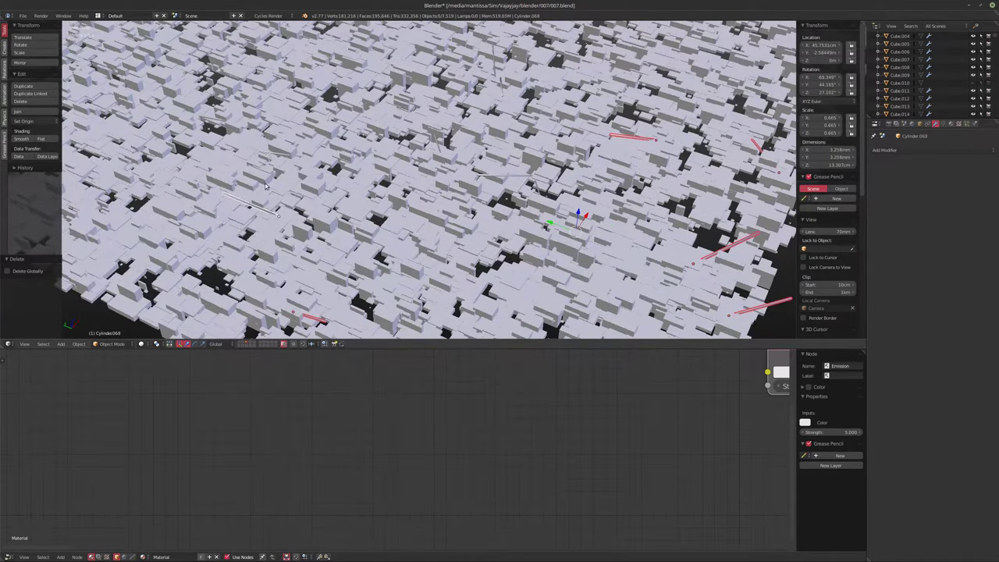
shift+right_click(279, 158)
shift+right_click(211, 126)
shift+middle_drag(204, 134, 478, 213)
scroll(452, 198, up, 3)
shift+middle_drag(330, 170, 473, 195)
shift+middle_drag(284, 199, 378, 149)
middle_drag(725, 178, 467, 164)
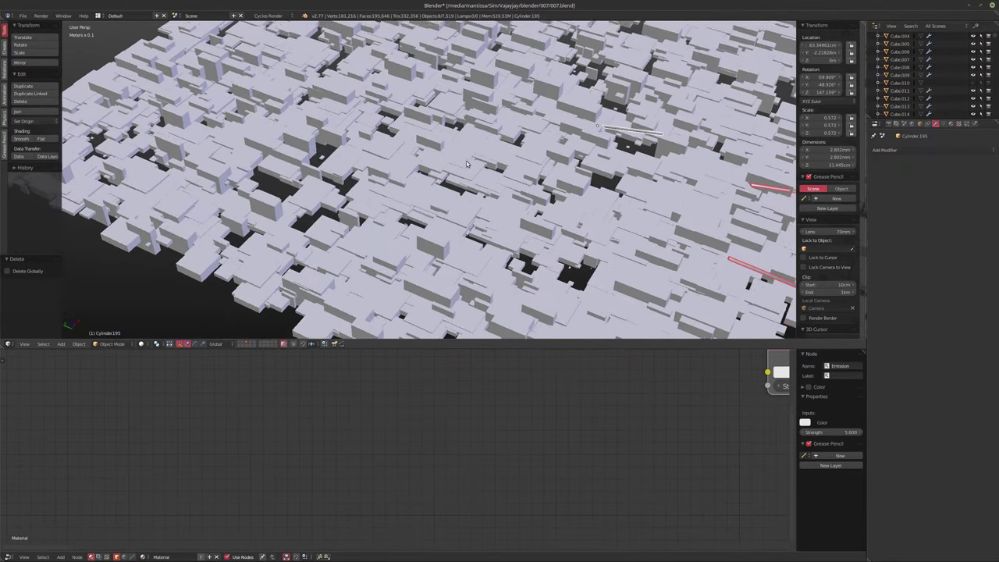
scroll(476, 169, down, 6)
middle_drag(559, 171, 468, 178)
shift+middle_drag(616, 220, 466, 185)
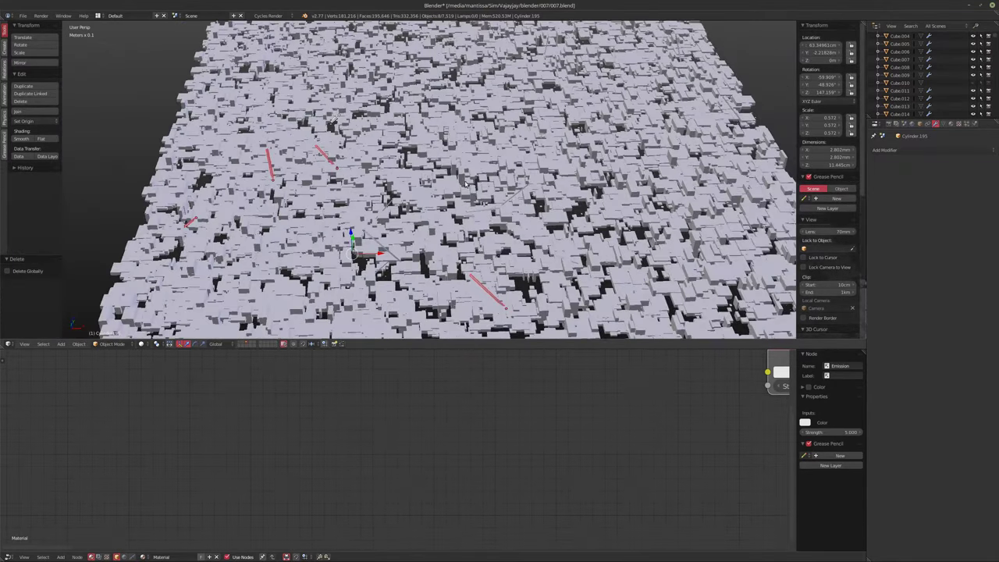
right_click(516, 196)
right_click(376, 243)
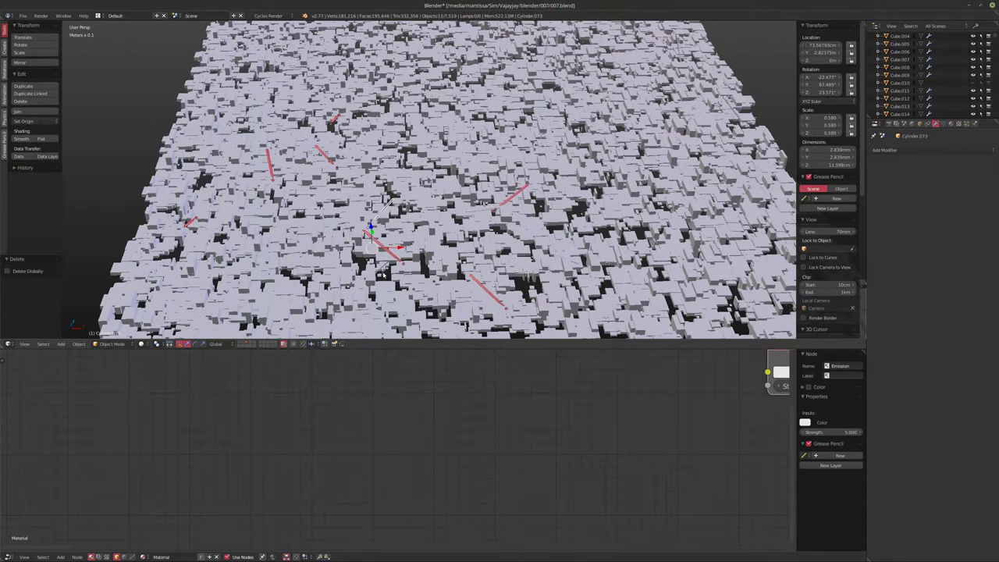
right_click(383, 270)
middle_drag(382, 272, 412, 223)
middle_drag(552, 221, 532, 260)
middle_drag(571, 205, 511, 334)
shift+right_click(529, 155)
middle_drag(524, 166, 426, 133)
shift+right_click(412, 134)
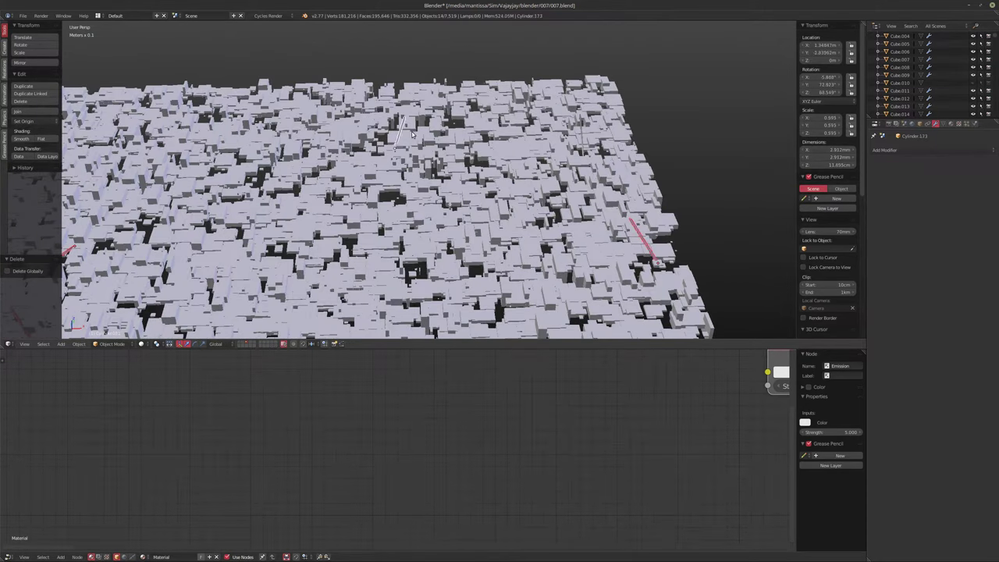
shift+right_click(584, 141)
middle_drag(439, 160, 466, 171)
scroll(417, 157, up, 2)
shift+middle_drag(416, 157, 598, 163)
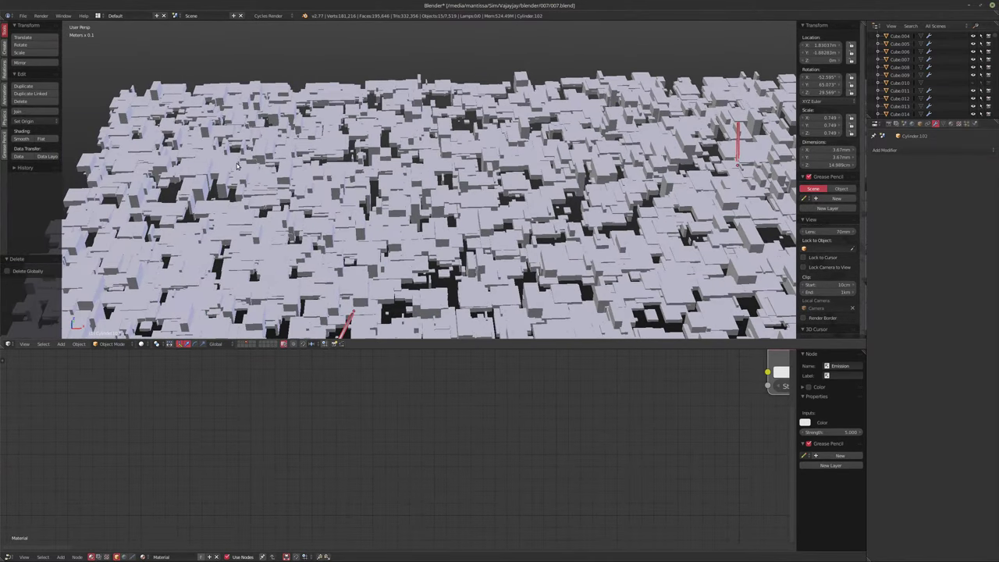
middle_drag(345, 197, 532, 235)
scroll(532, 236, up, 5)
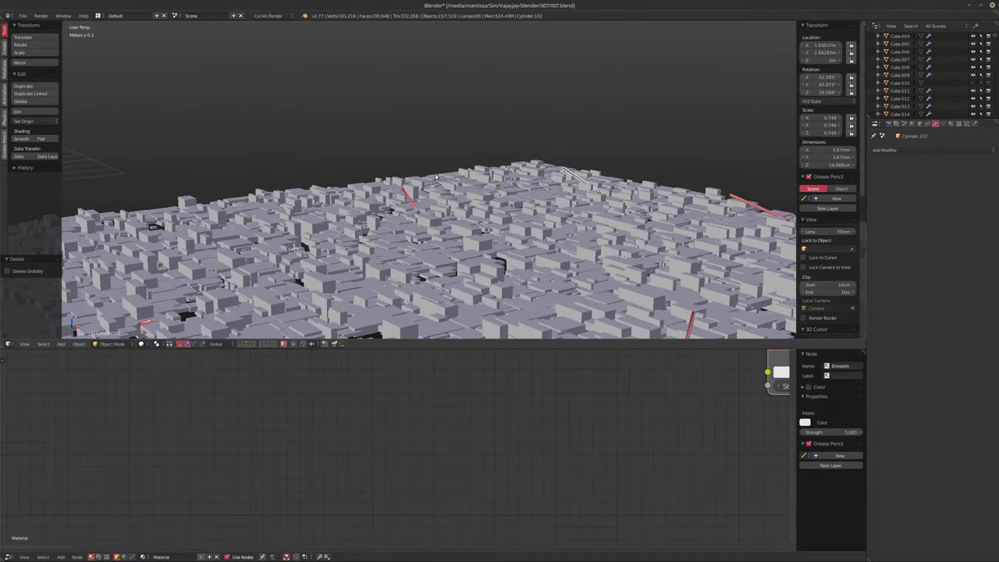
scroll(473, 248, up, 4)
shift+middle_drag(473, 248, 409, 226)
scroll(545, 235, down, 1)
scroll(409, 226, down, 2)
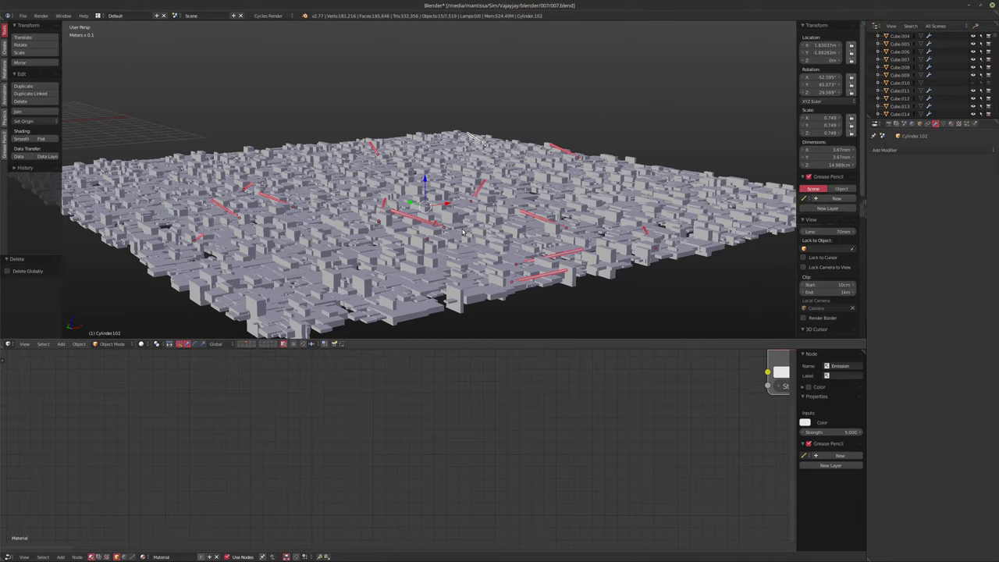
key(x)
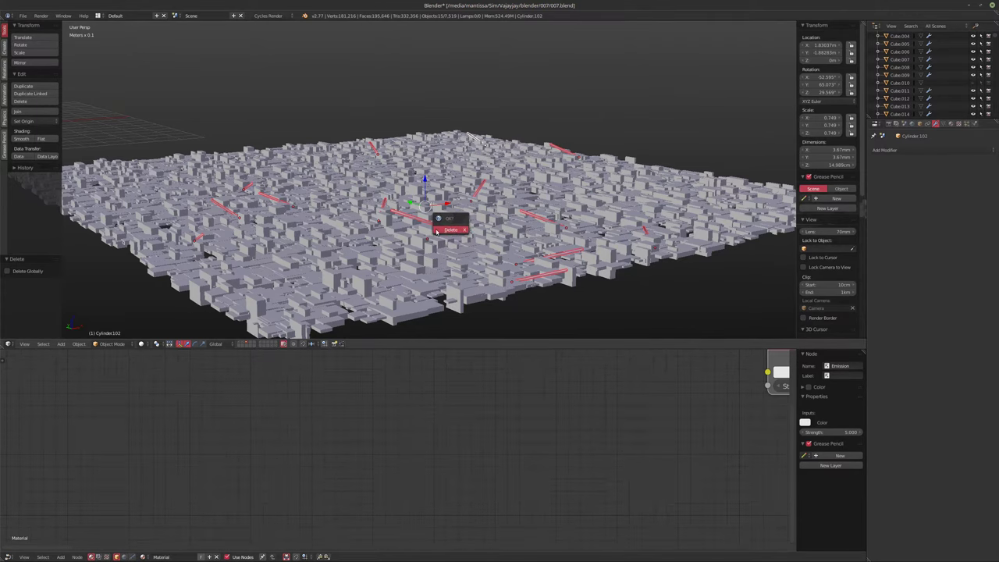
click(446, 233)
Delete the missed stray rod lying near the middle of the greeble field
middle_drag(558, 220, 499, 242)
right_click(455, 217)
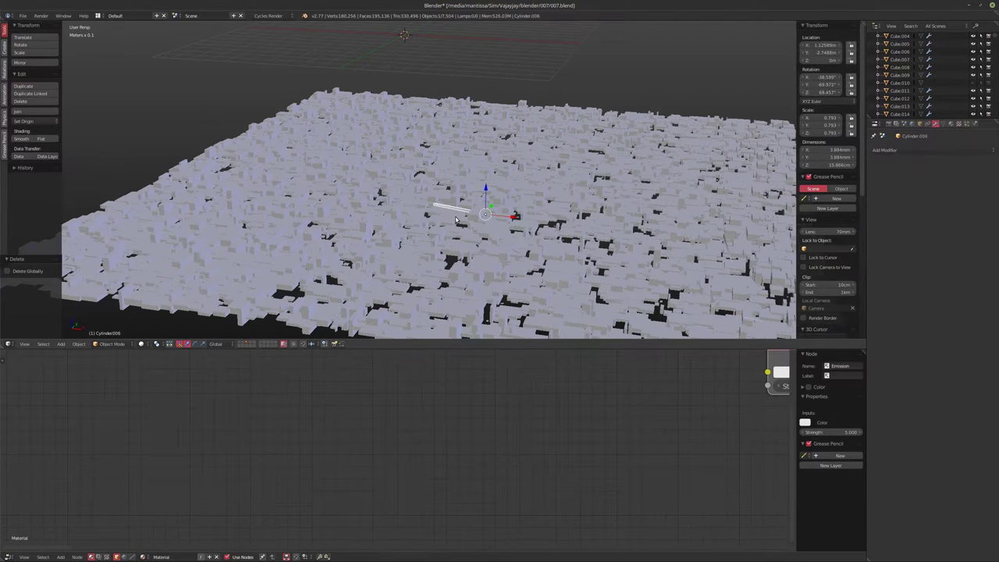
key(x)
click(458, 218)
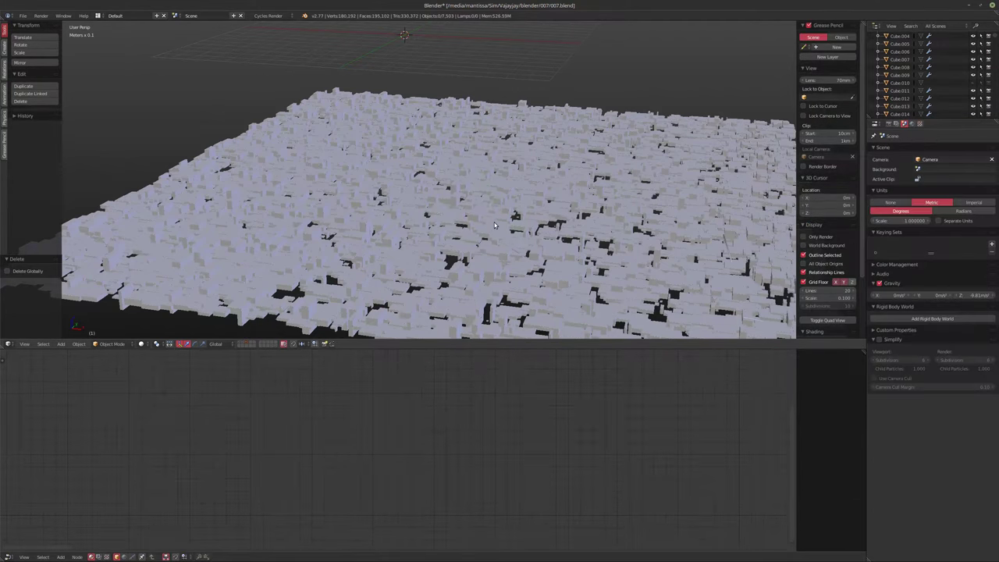
scroll(551, 242, down, 5)
scroll(551, 242, up, 5)
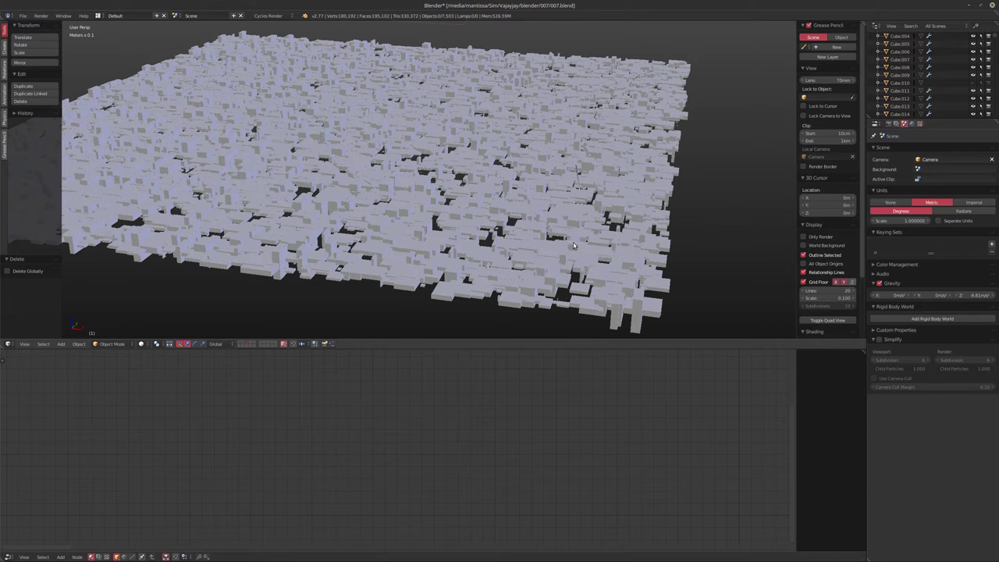
Delete the two stray rods near the corner of the greeble field, one at a time
right_click(575, 245)
key(x)
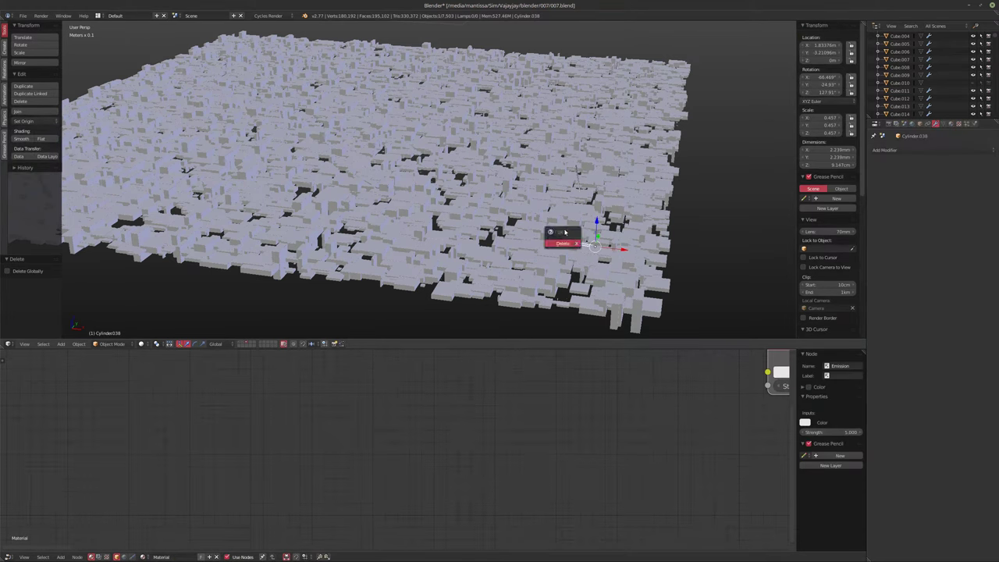
key(Return)
right_click(578, 184)
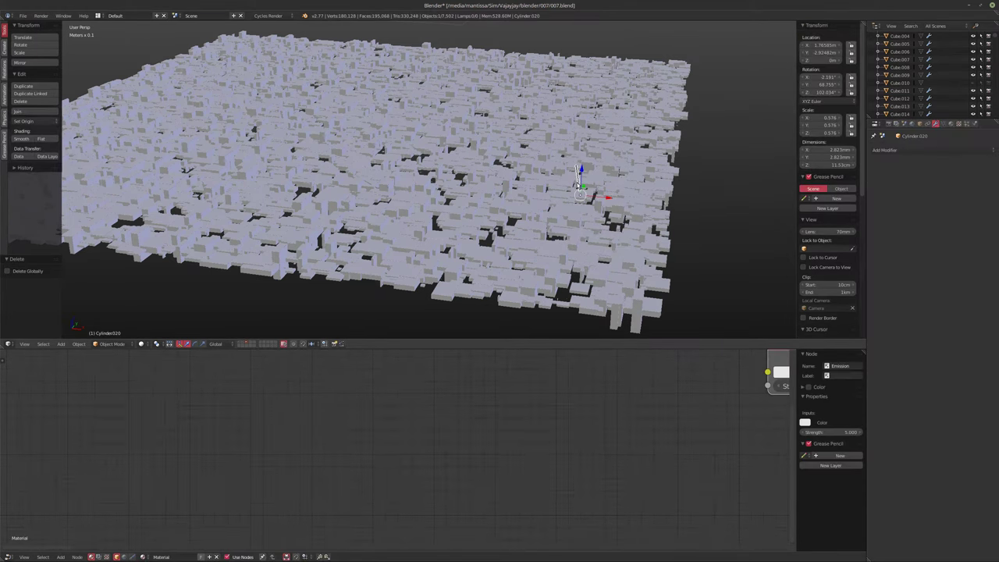
key(x)
click(578, 185)
Find the last stray rod among the greebles from another angle and delete it
middle_drag(578, 187, 666, 183)
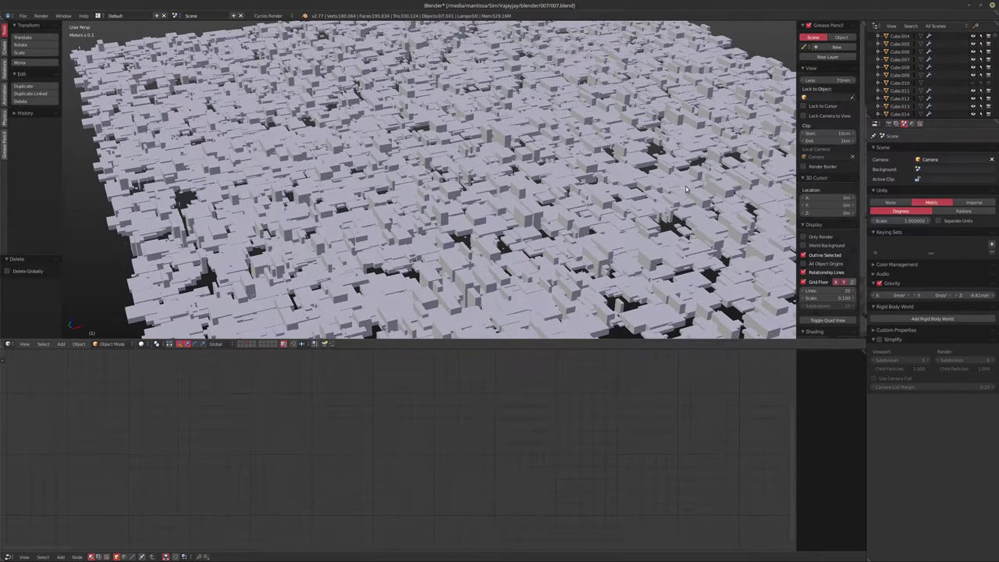
right_click(686, 189)
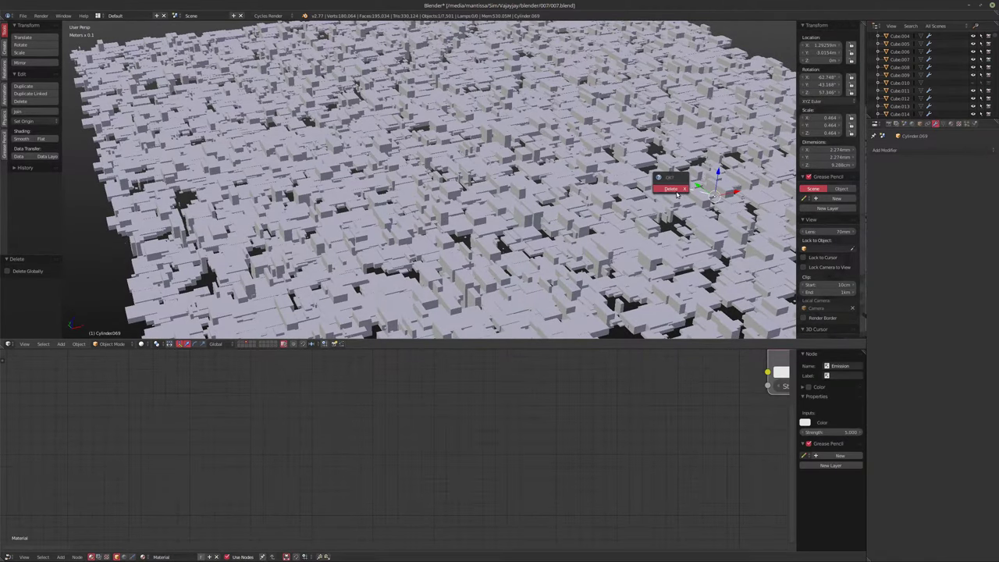
click(672, 189)
Select all greebles on the layer and make them single user for Object & Data
middle_drag(367, 133, 354, 189)
scroll(352, 209, up, 3)
middle_drag(429, 176, 356, 191)
key(a)
key(a)
key(a)
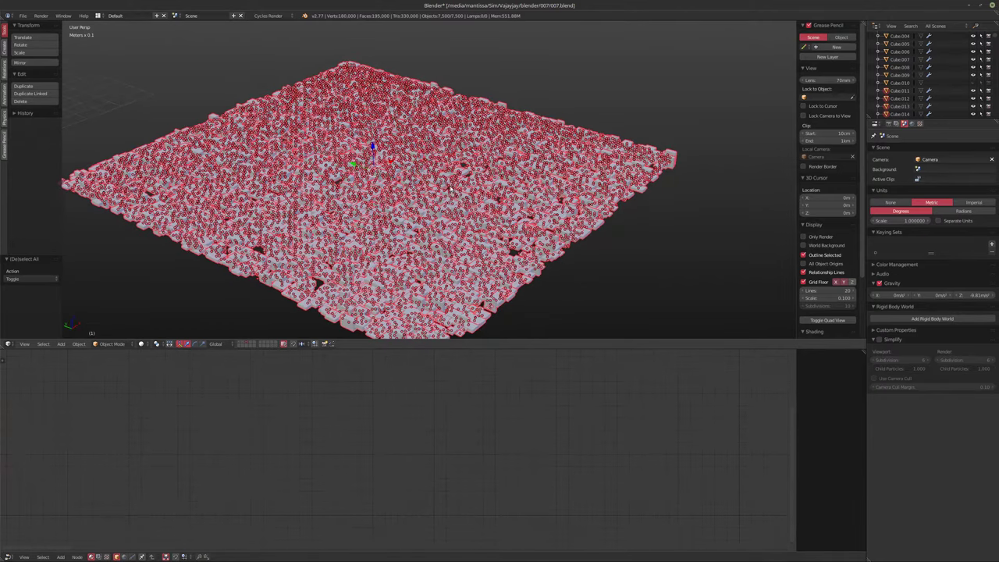
key(u)
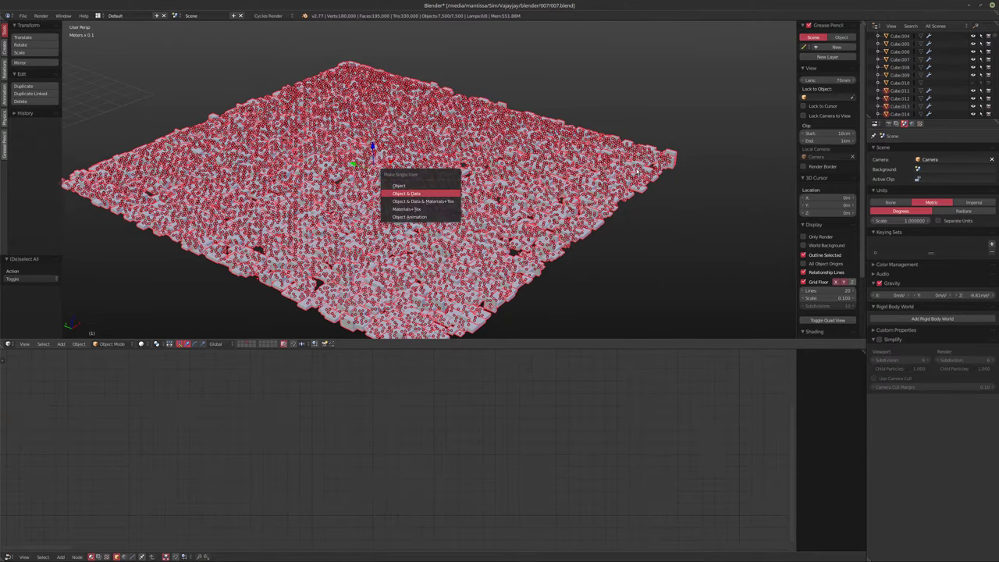
click(414, 193)
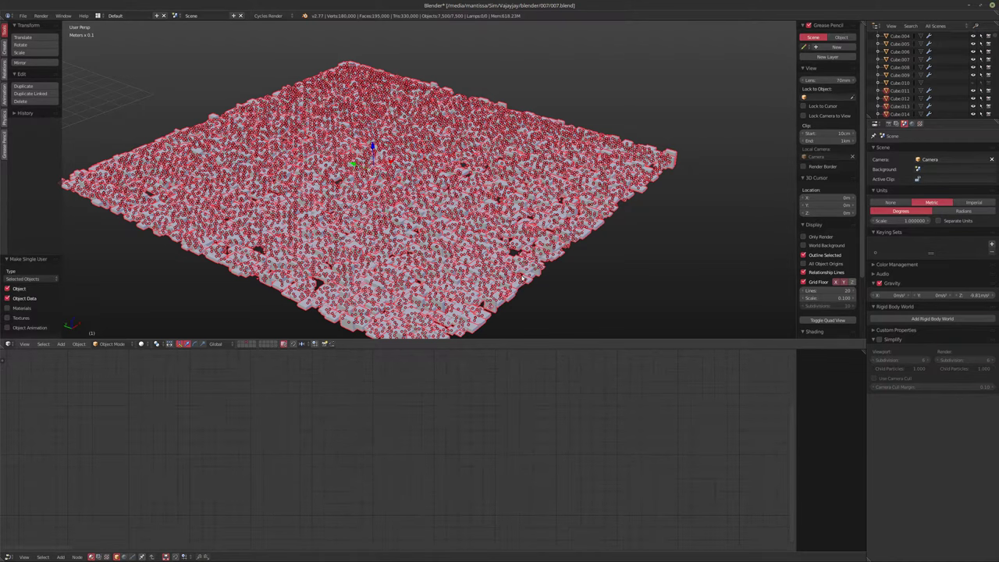
Make a beveled greeble at the field's edge the active object and join all selected greebles into it
middle_drag(551, 276, 468, 258)
scroll(387, 257, up, 5)
middle_drag(411, 243, 390, 244)
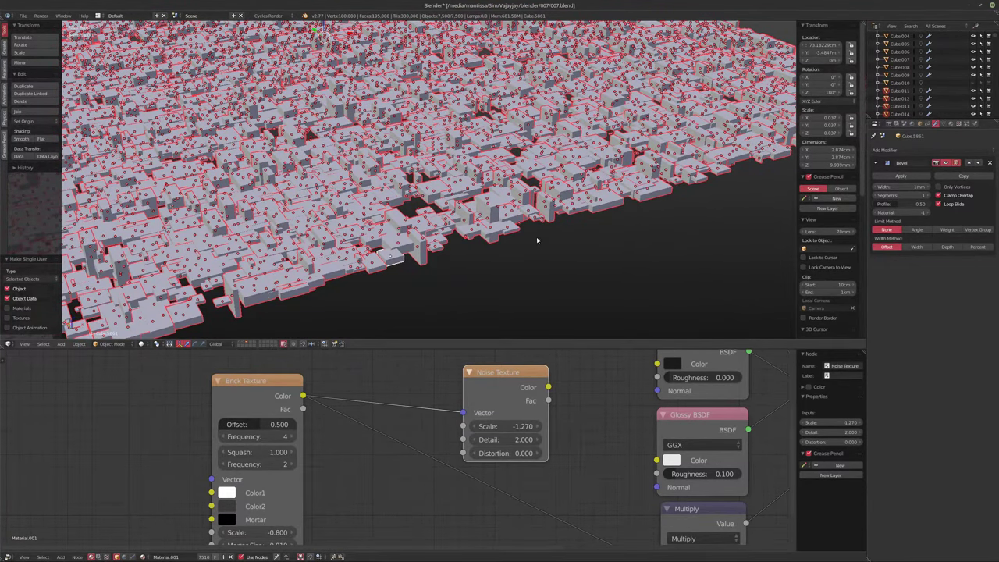
key(ctrl+j)
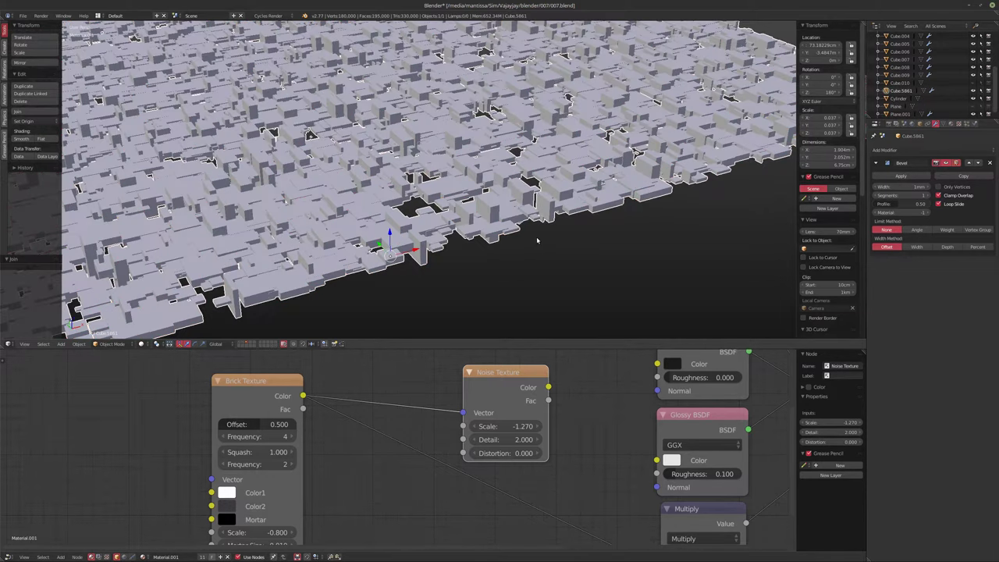
Duplicate the joined greeble mesh and move the copy 2 m along the global Y axis
middle_drag(506, 241, 484, 234)
scroll(522, 238, down, 3)
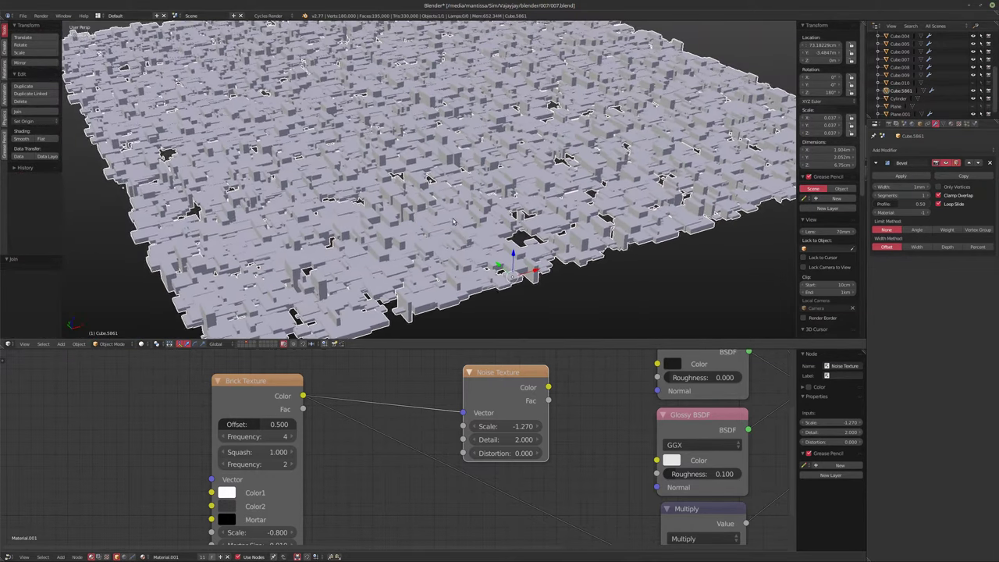
scroll(459, 211, up, 7)
scroll(459, 211, down, 8)
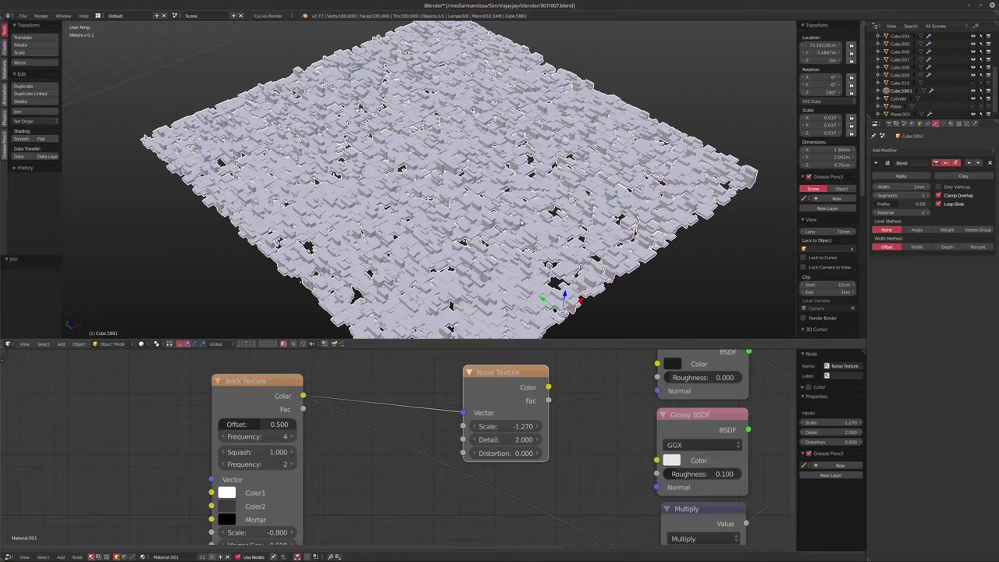
middle_drag(508, 221, 421, 234)
scroll(428, 226, down, 2)
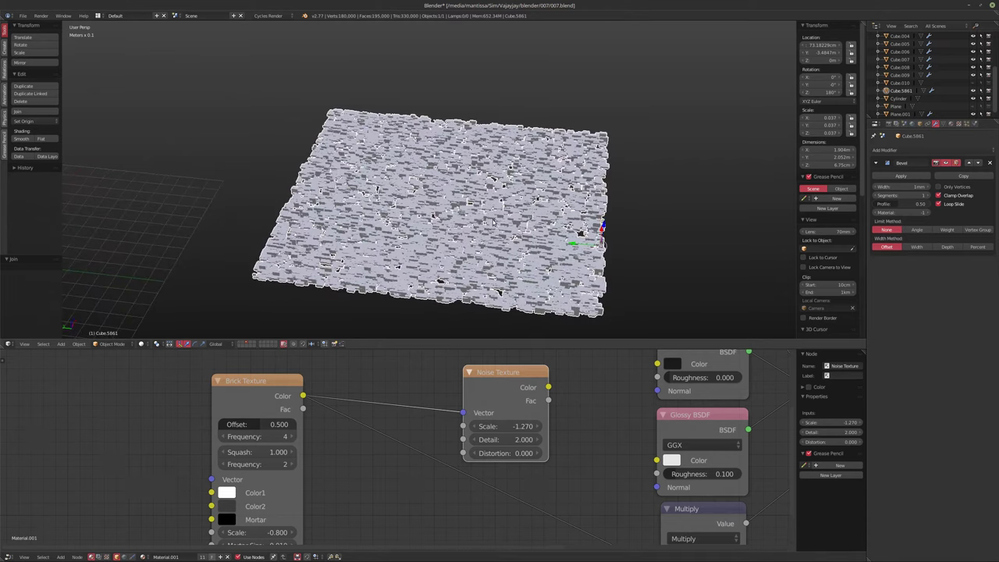
key(shift+d)
key(y)
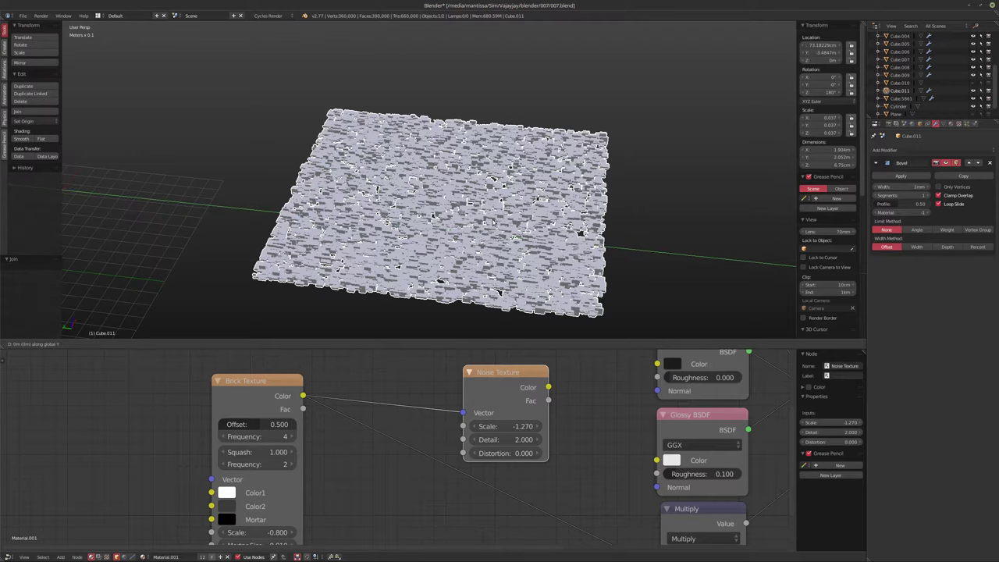
key(4)
key(BackSpace)
key(2)
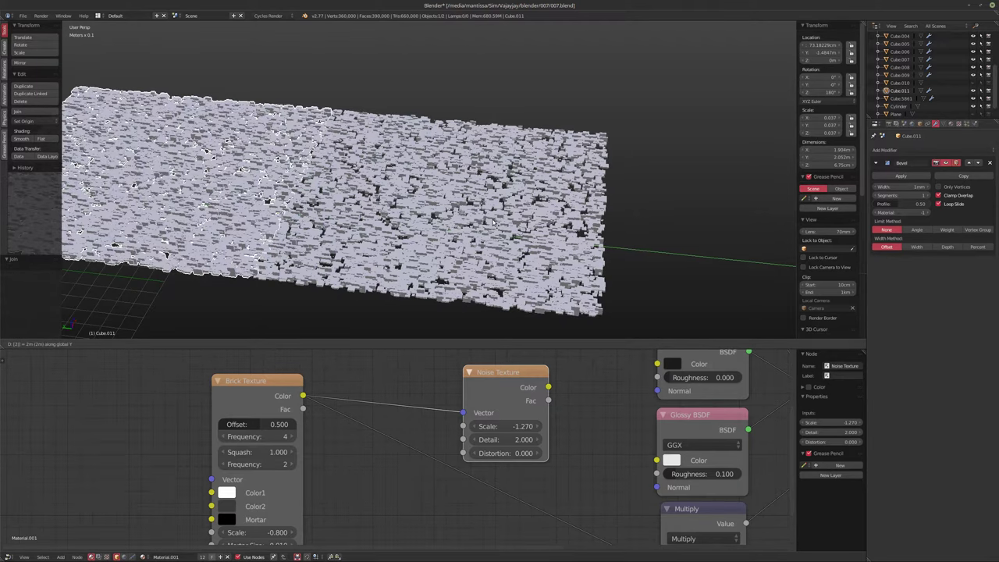
key(Return)
Play the animation through the camera over the extended greeble field, then return to the first frame
middle_drag(423, 117, 355, 165)
scroll(456, 148, up, 5)
scroll(352, 161, down, 5)
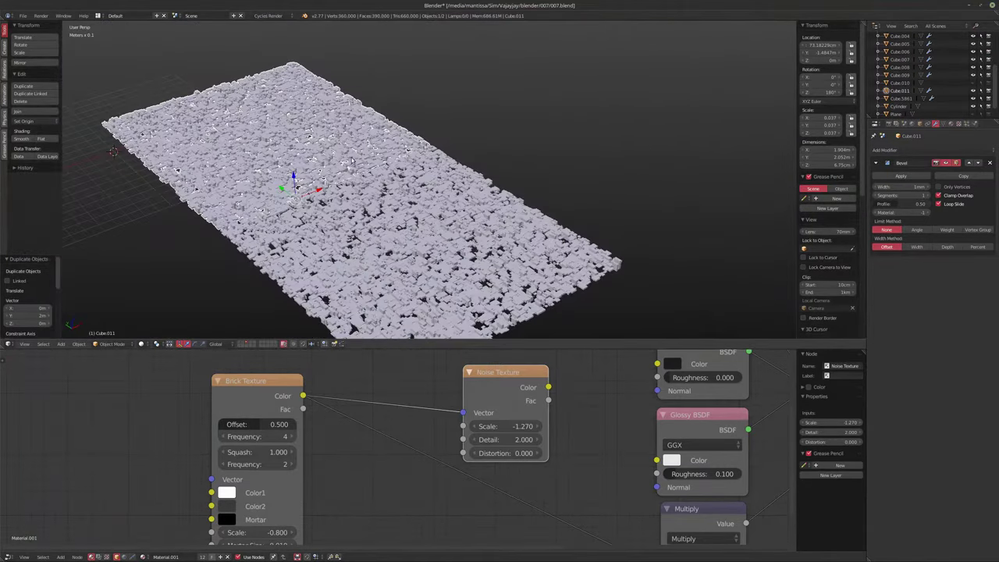
key(KP_0)
key(alt+a)
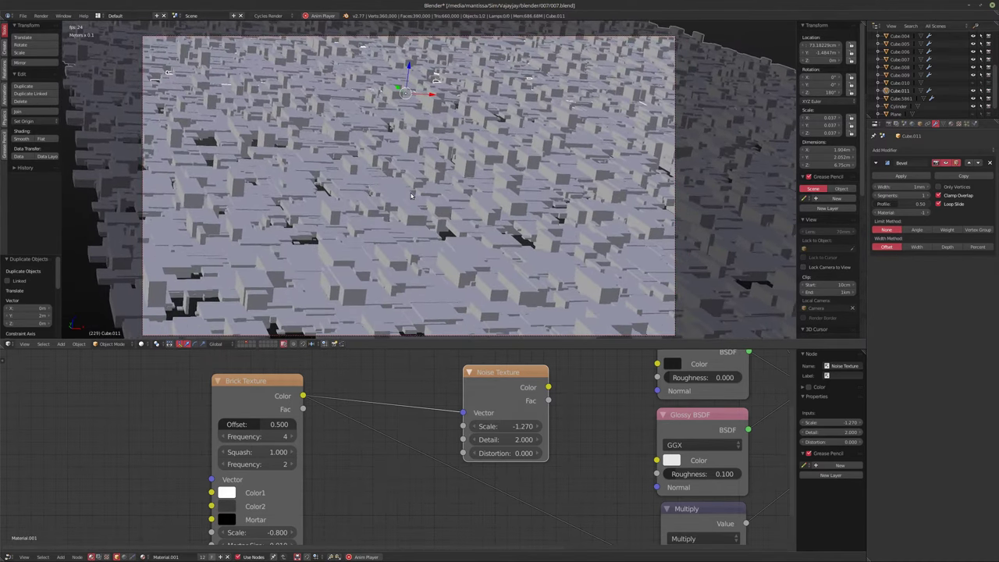
key(alt+a)
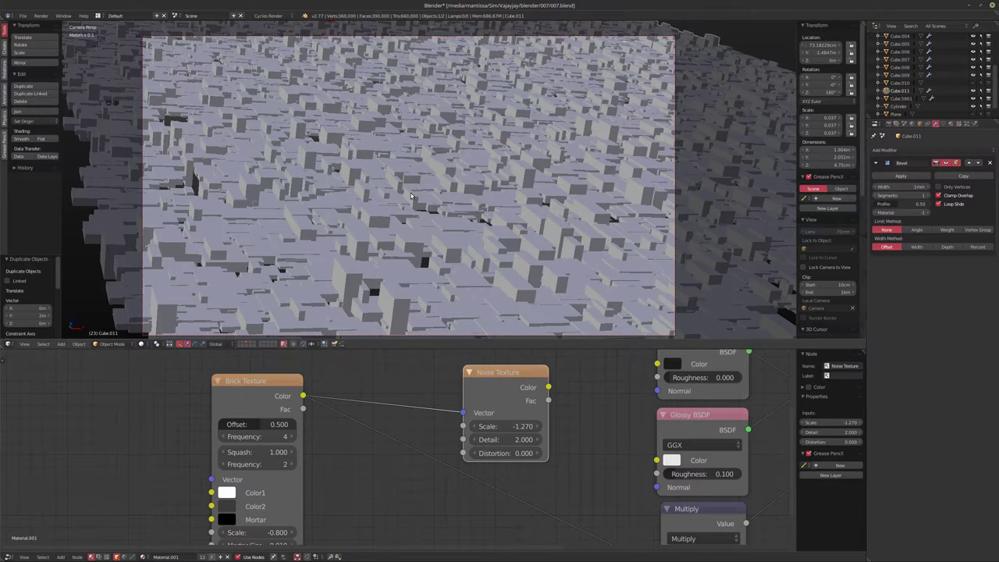
key(shift+Left)
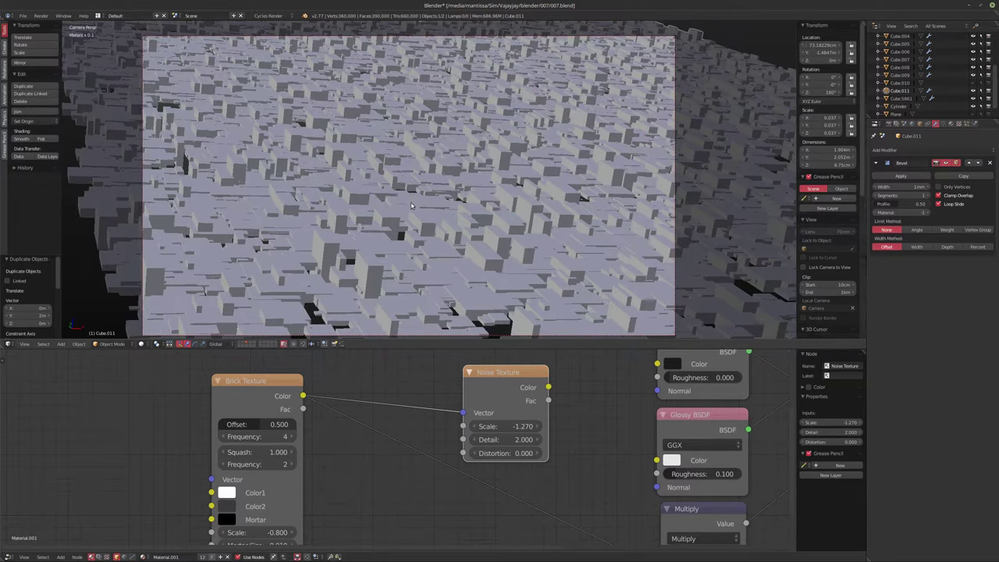
key(g)
key(y)
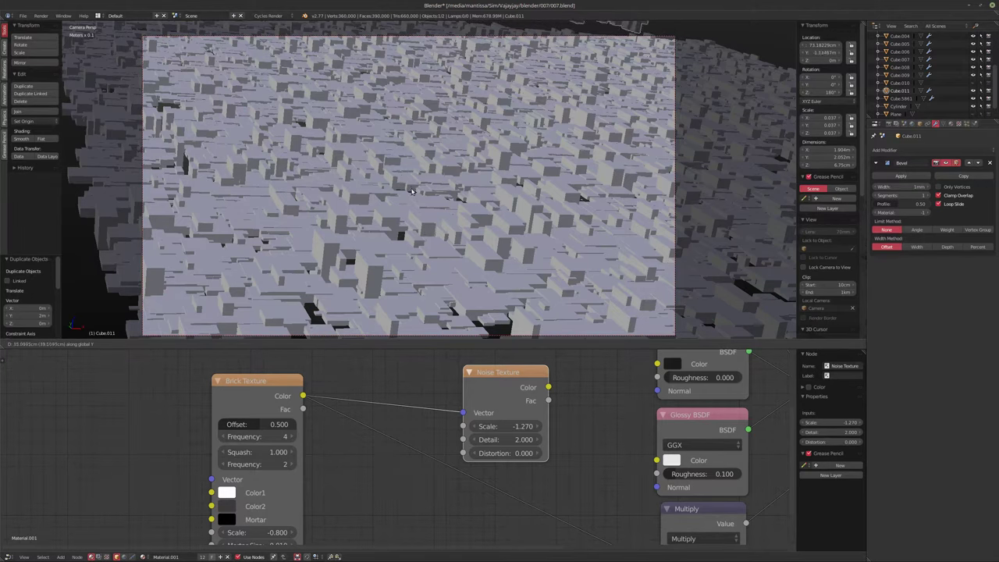
right_click(410, 182)
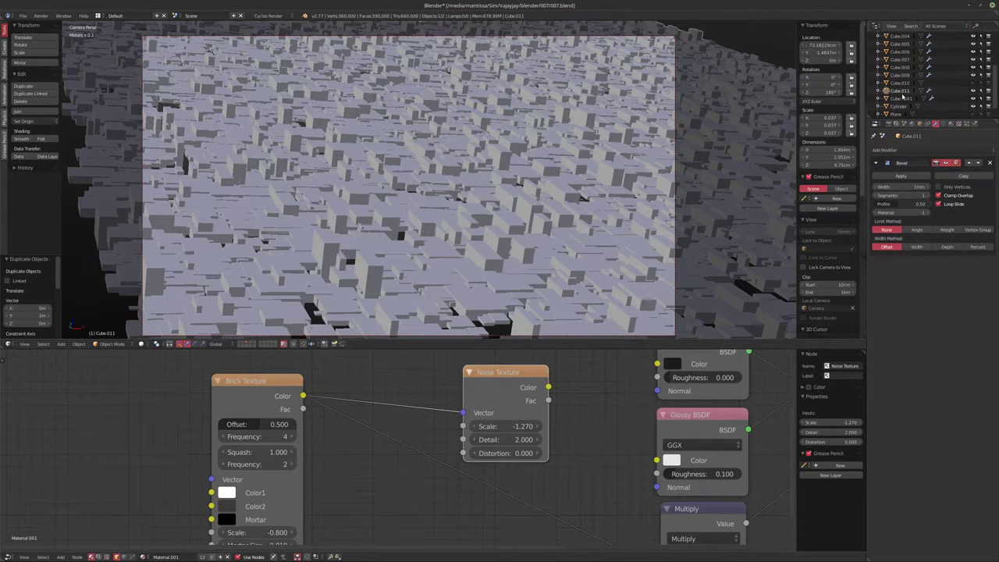
Show the camera's layer together with the greeble layer and select the camera while looking through it
scroll(903, 98, up, 3)
click(899, 60)
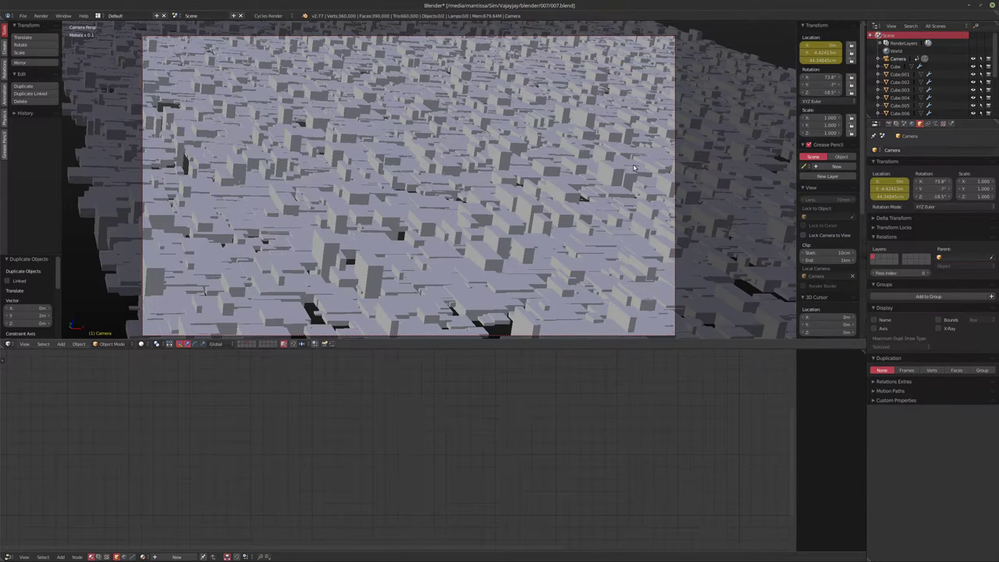
middle_drag(471, 207, 251, 329)
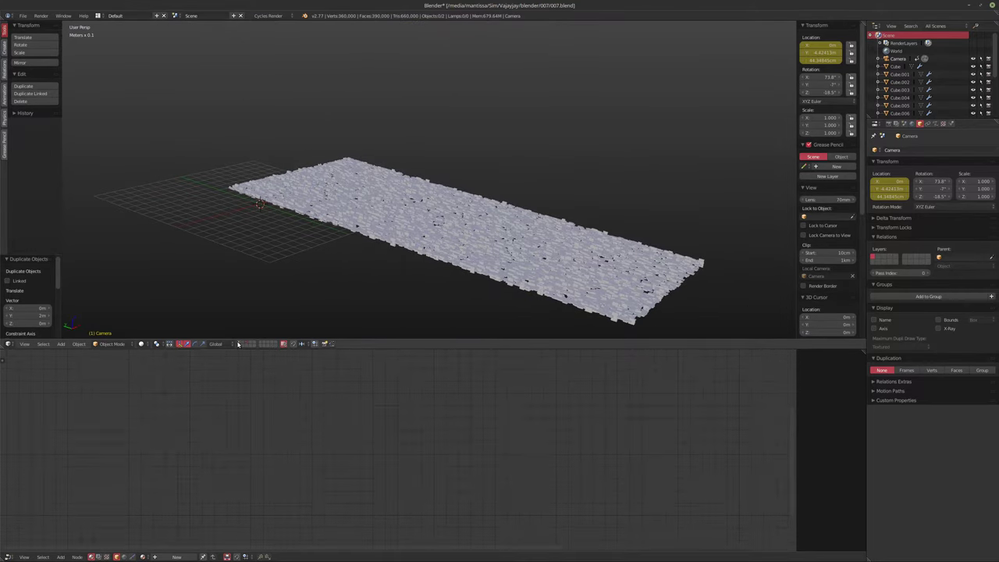
shift+click(239, 343)
shift+middle_drag(417, 249, 377, 233)
key(KP_0)
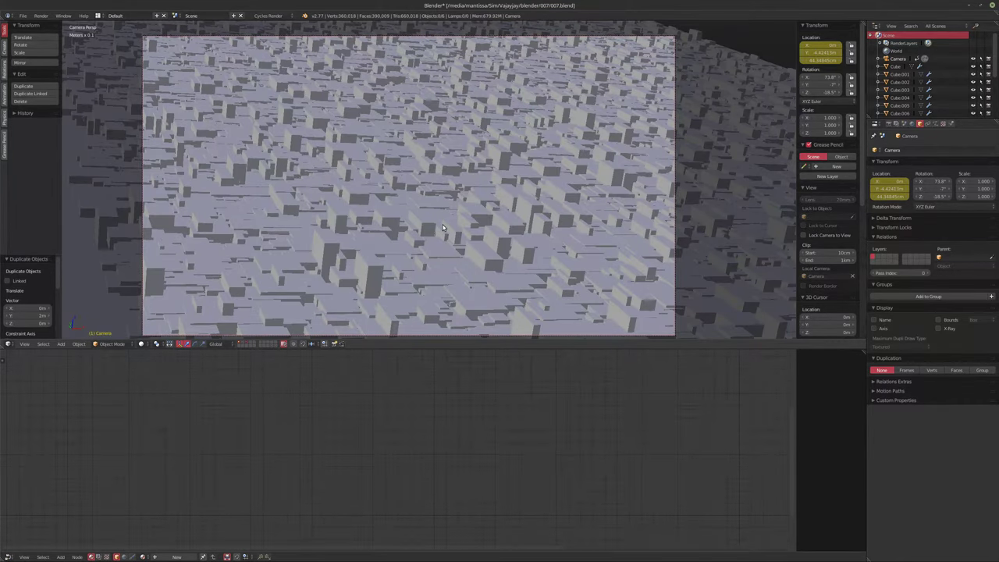
click(894, 67)
click(898, 60)
key(g)
key(y)
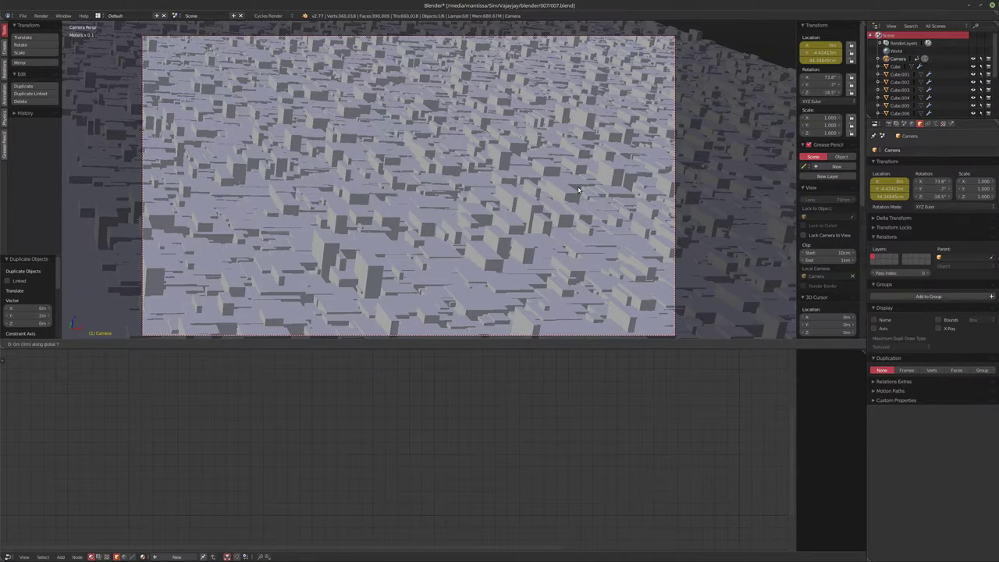
mouse_move(493, 105)
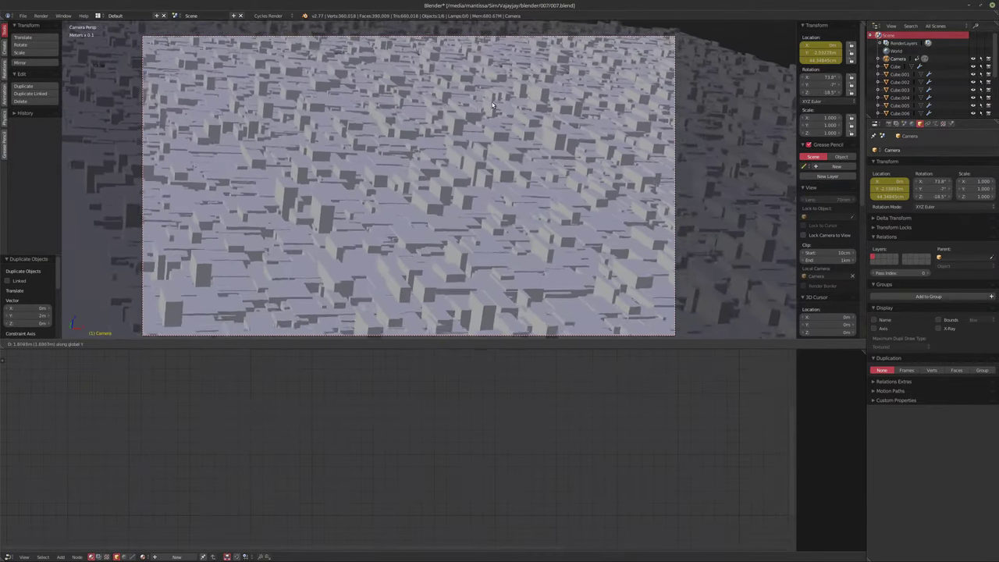
mouse_move(478, 85)
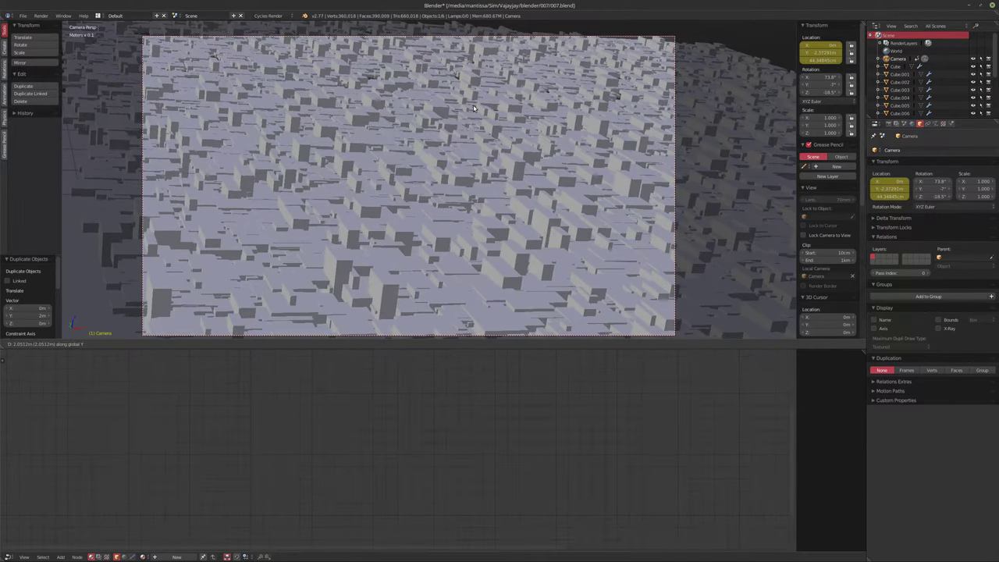
right_click(473, 108)
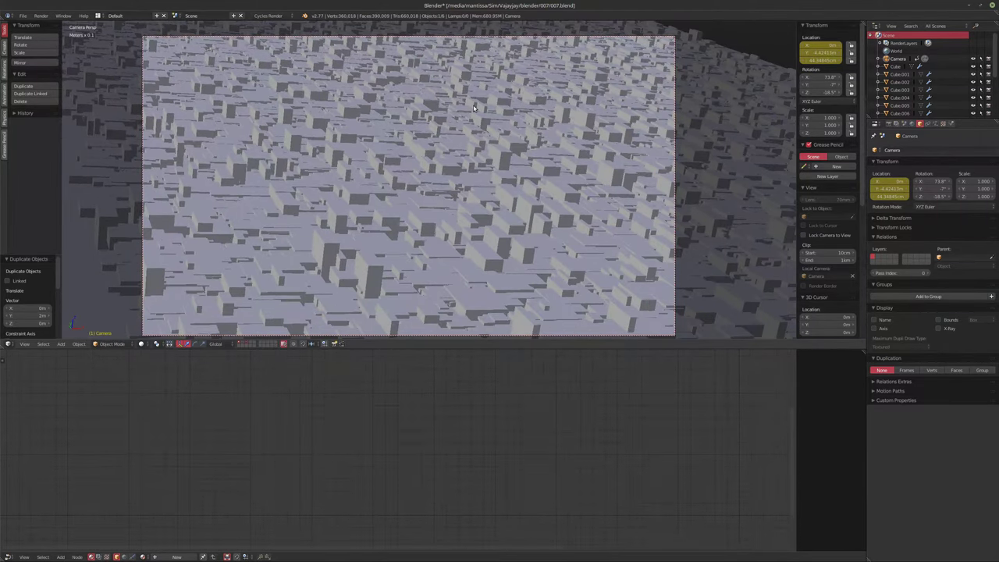
At frame 241, add 2 m to the camera's starting Y location, giving -2.42413 m, and insert a location keyframe
key(shift+Right)
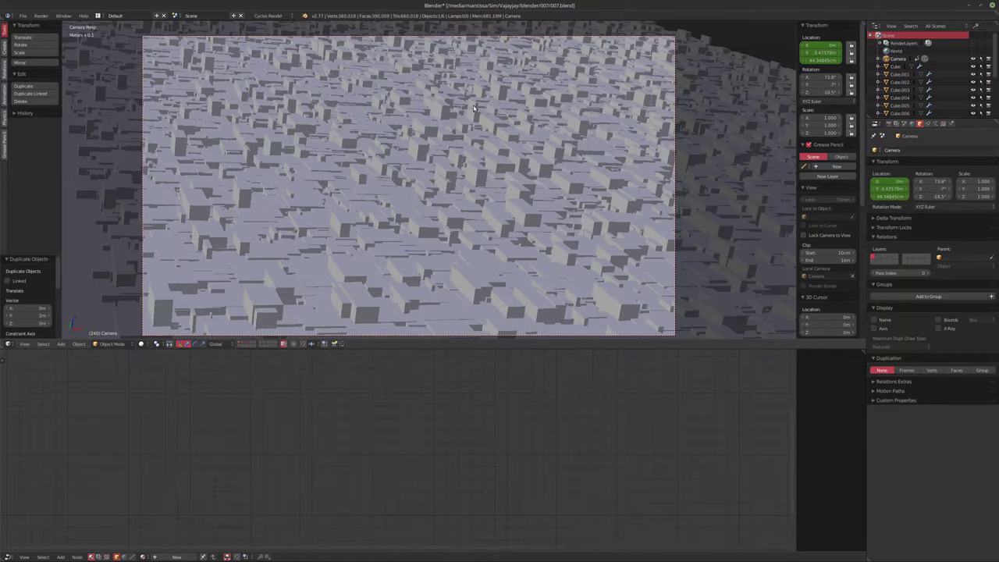
key(Right)
click(830, 54)
click(839, 54)
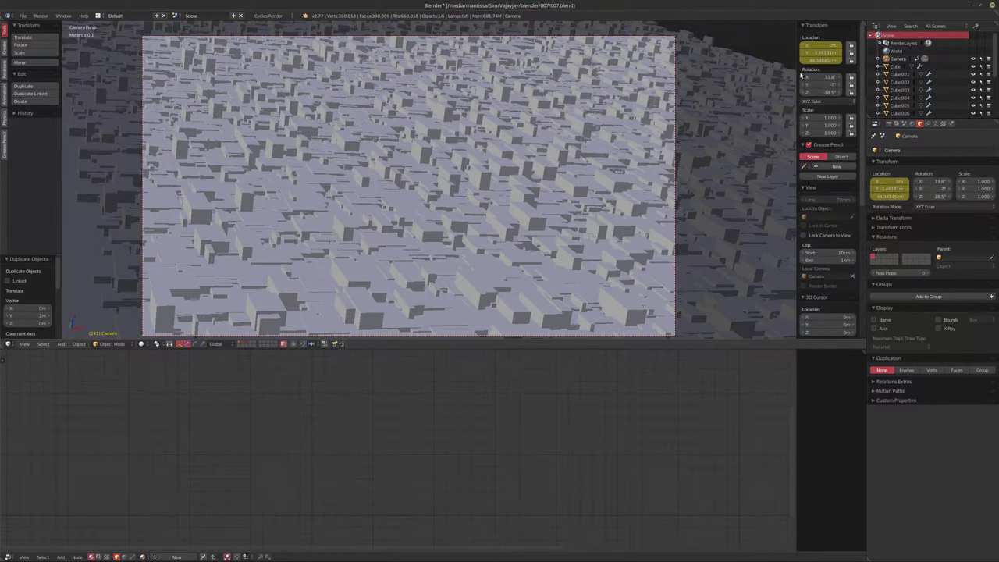
key(shift+Left)
key(shift+Right)
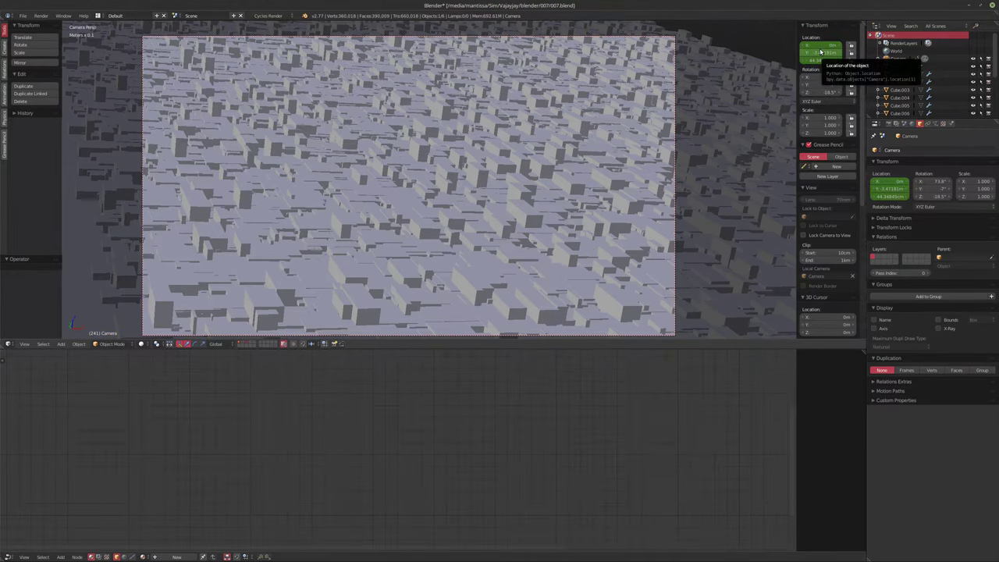
key(Left)
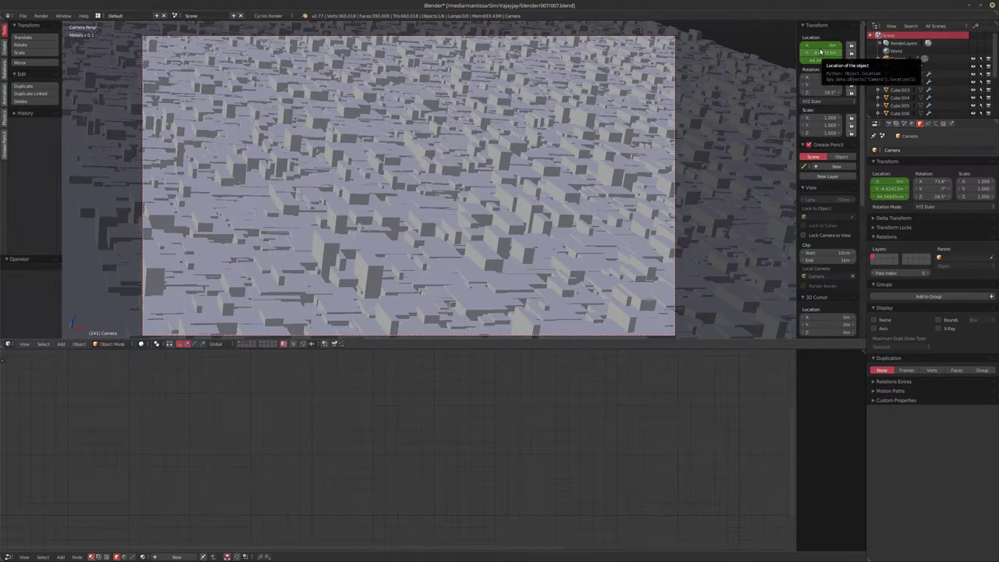
double_click(824, 53)
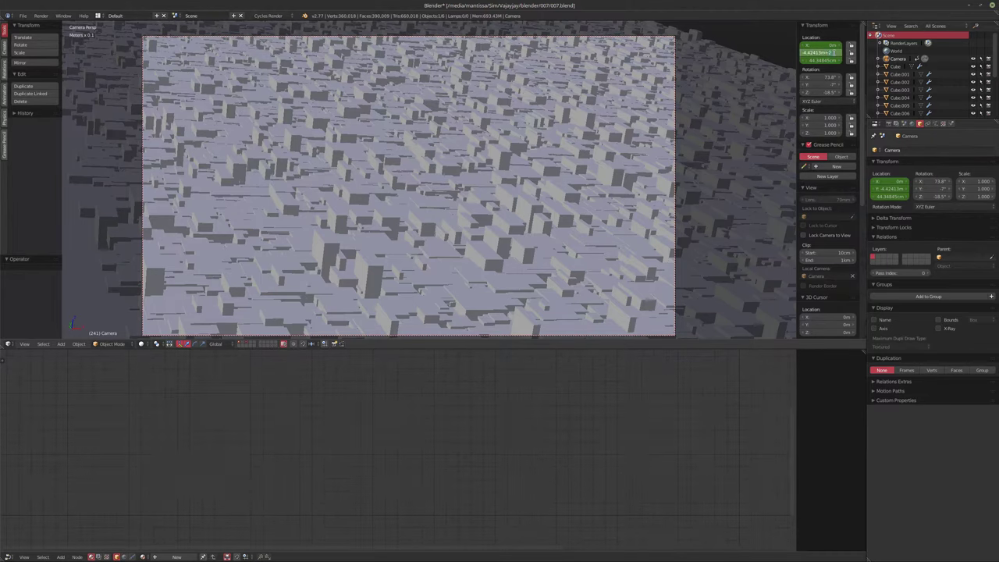
key(Return)
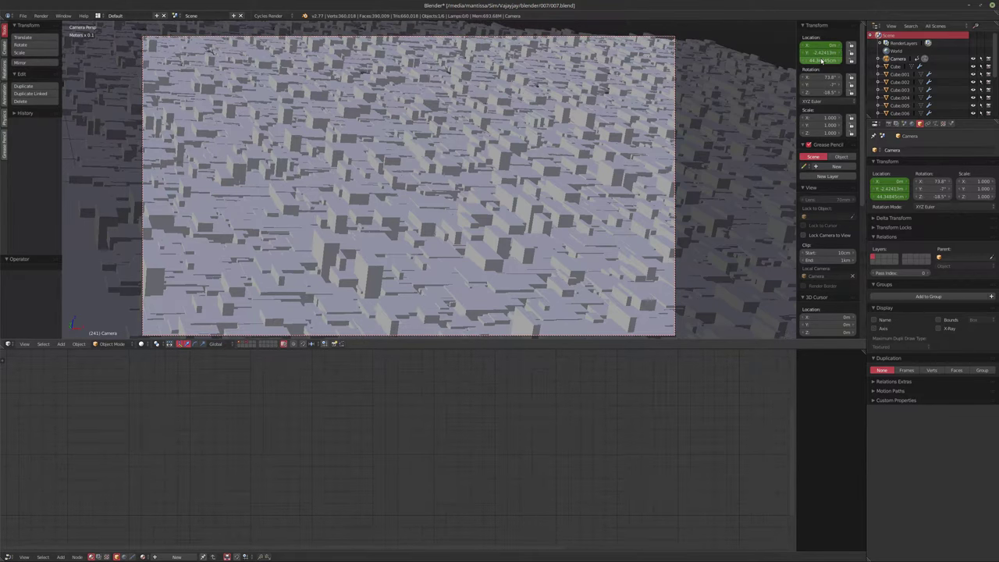
key(i)
Delete the duplicated greeble mesh
right_click(514, 155)
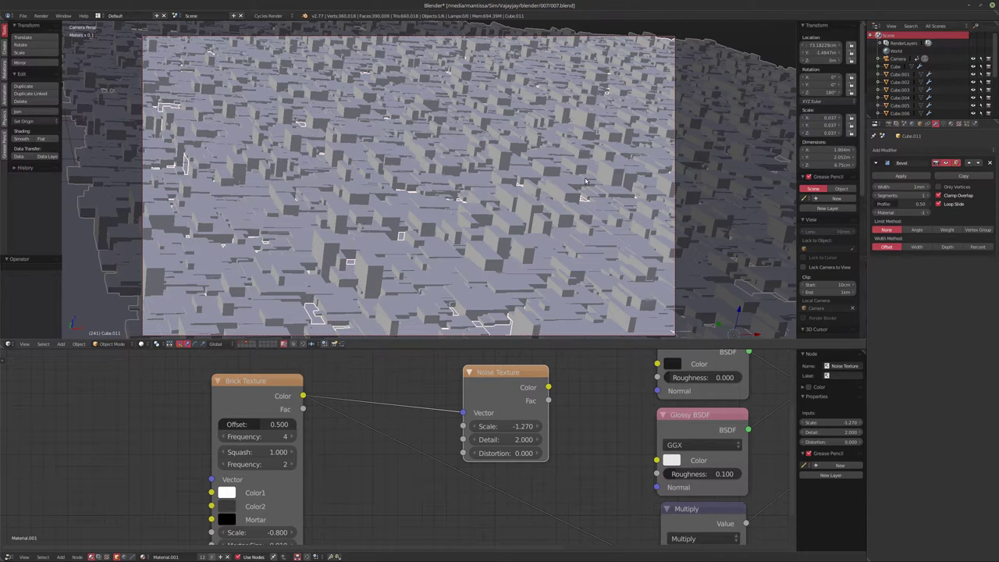
key(x)
click(586, 181)
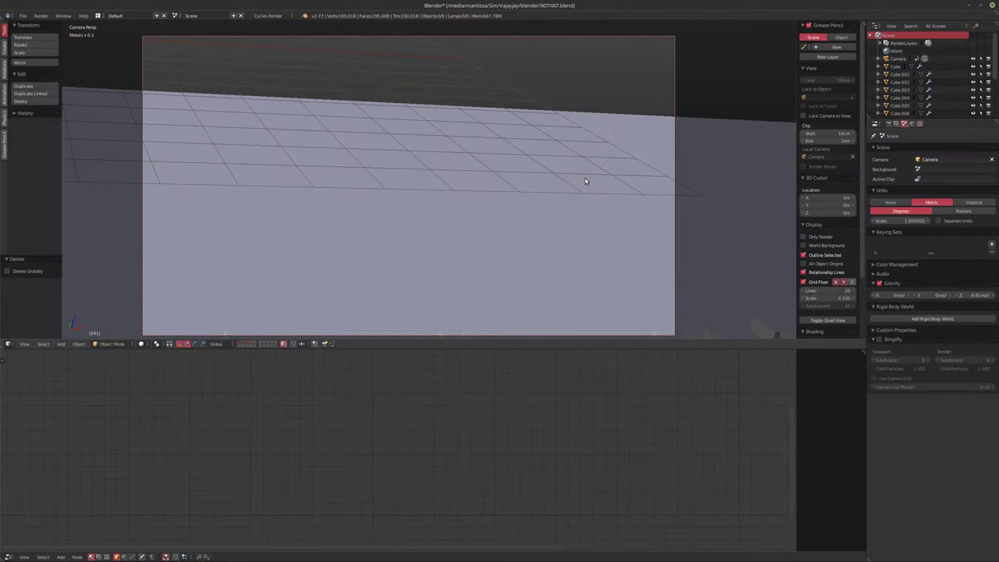
Add an Array modifier to the original greeble mesh and place it above the Bevel modifier
key(ctrl+z)
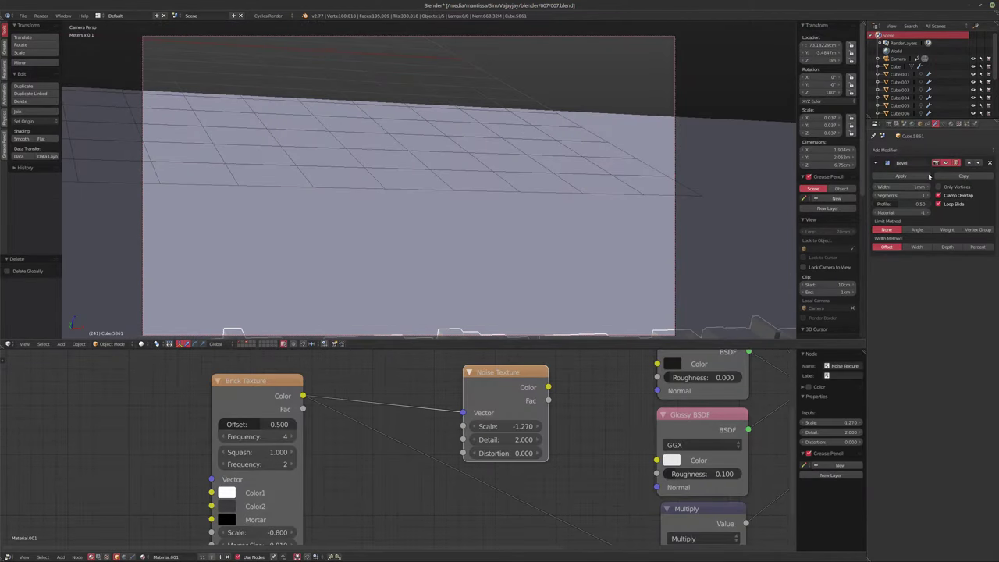
click(900, 153)
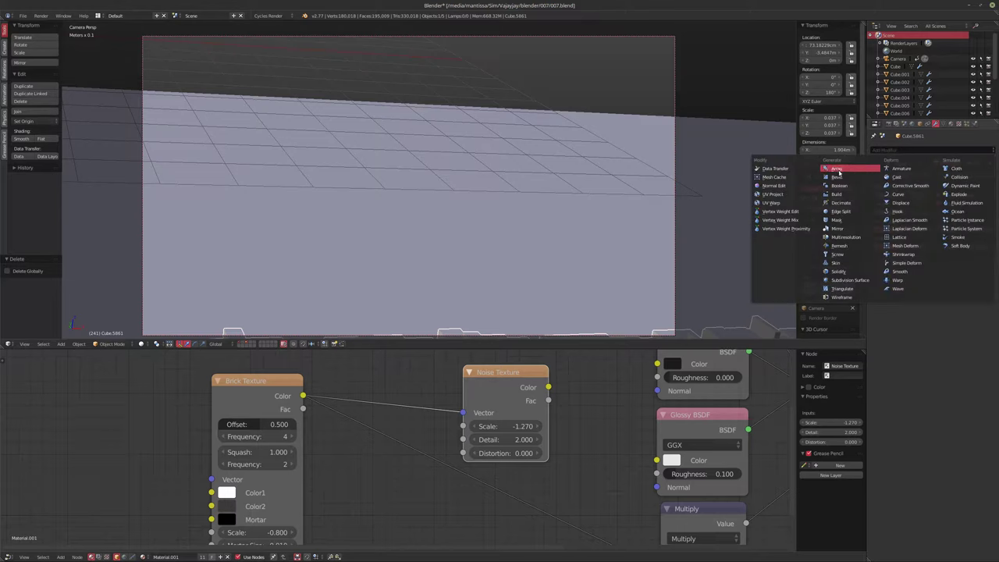
click(841, 172)
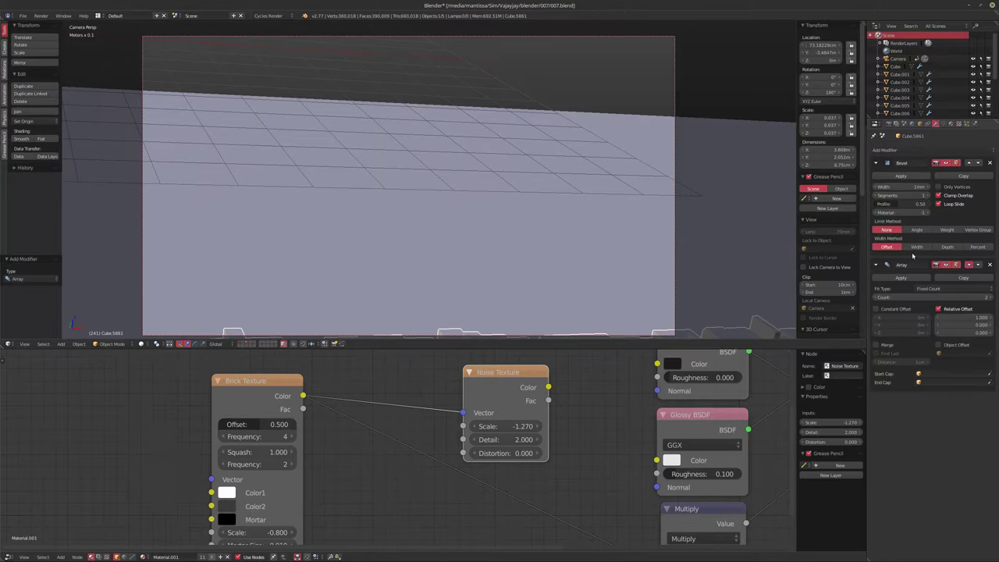
click(968, 265)
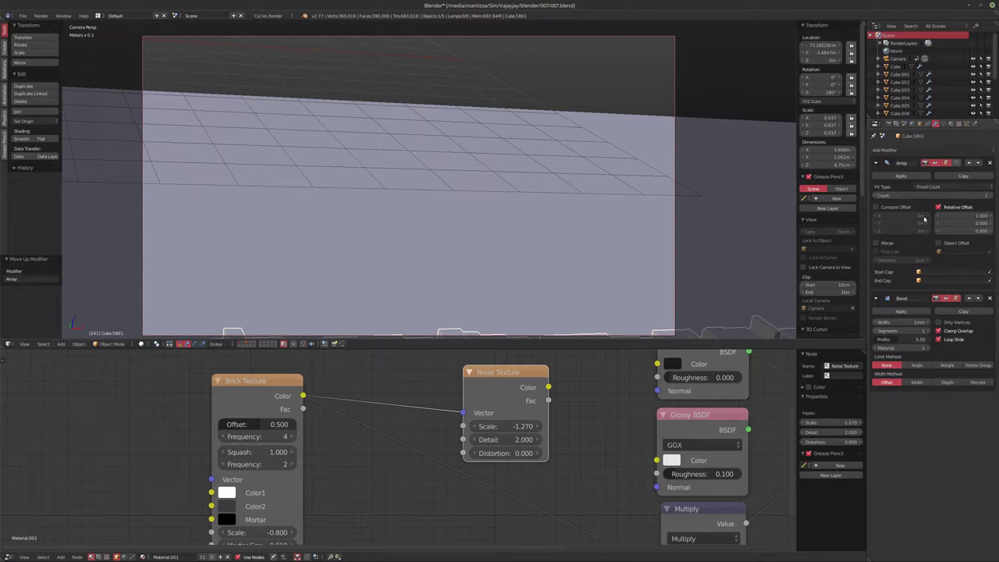
Switch the greeble array from relative to constant offset with Y set to 4 m, and check its spacing from outside the camera
click(876, 209)
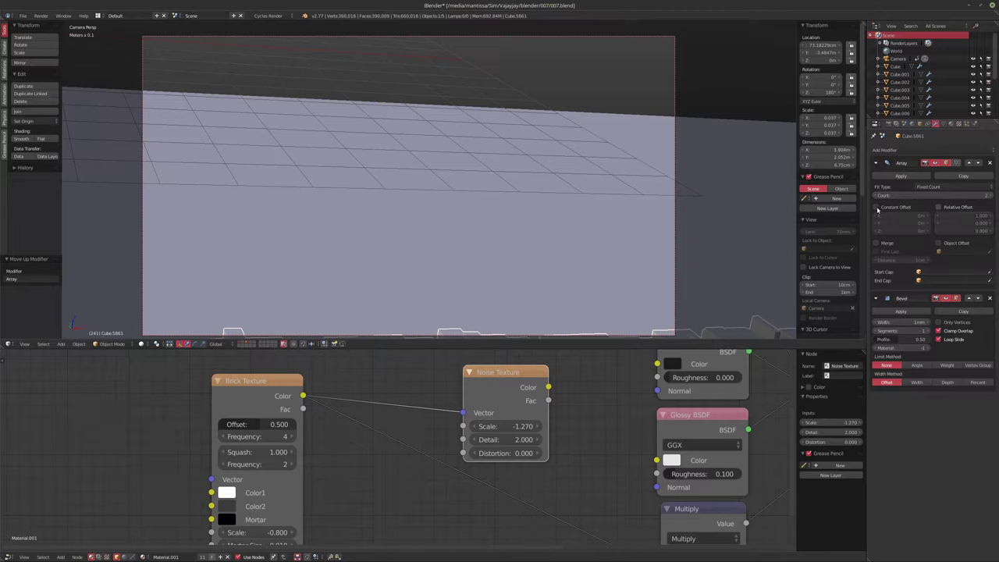
click(893, 208)
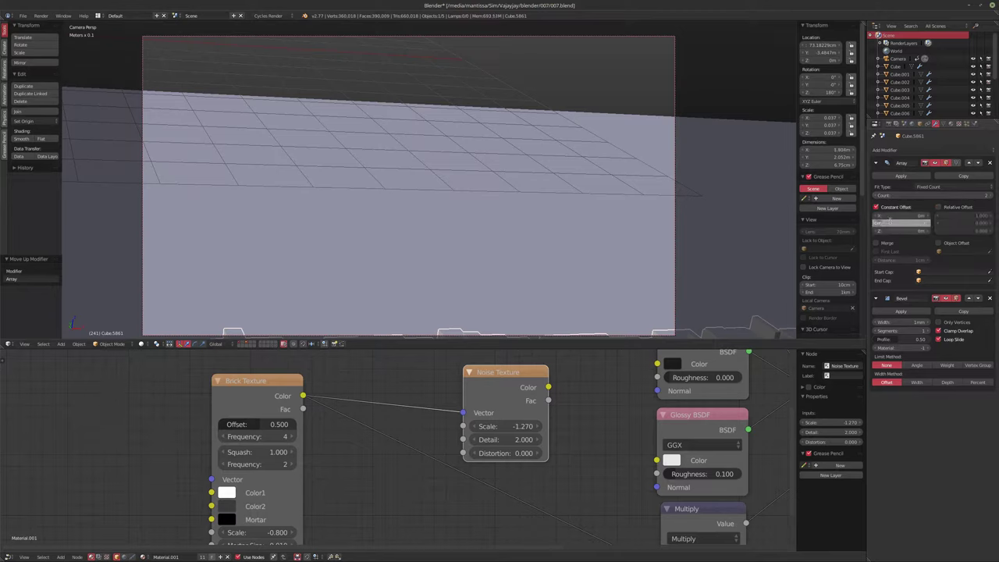
key(Return)
click(892, 224)
key(Return)
click(891, 224)
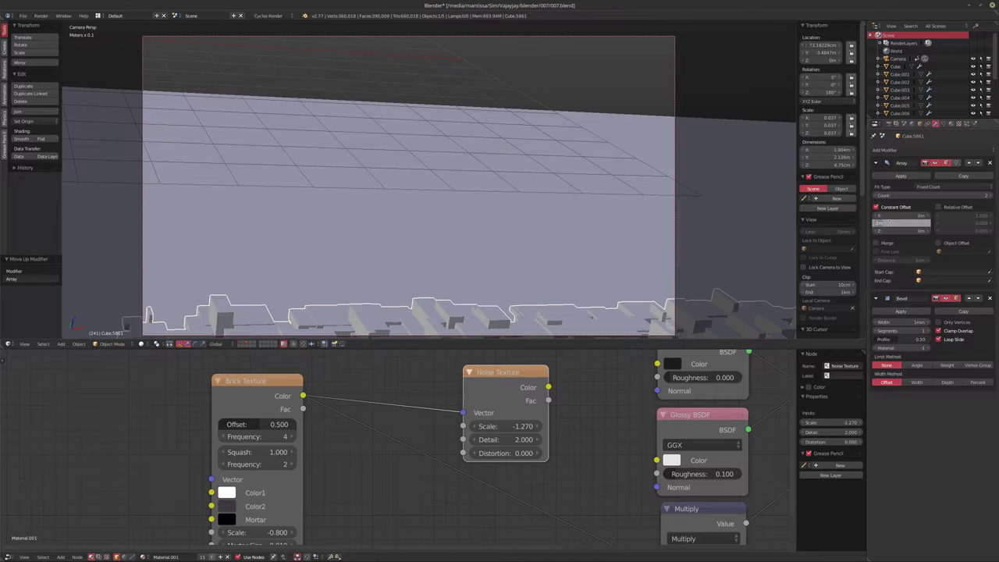
key(Return)
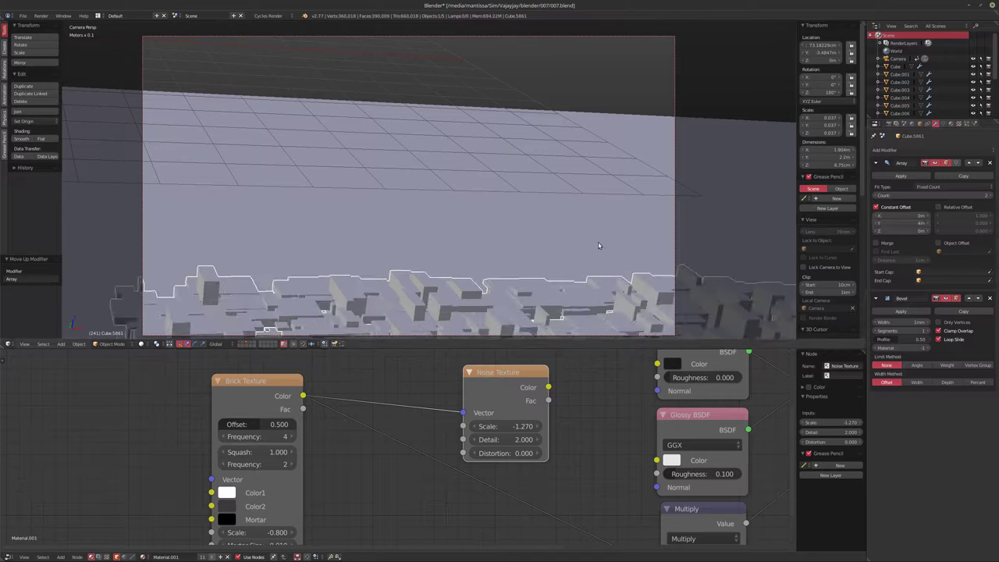
middle_drag(539, 256, 534, 185)
scroll(556, 251, down, 5)
scroll(556, 252, down, 4)
middle_drag(555, 235, 516, 165)
scroll(534, 199, up, 3)
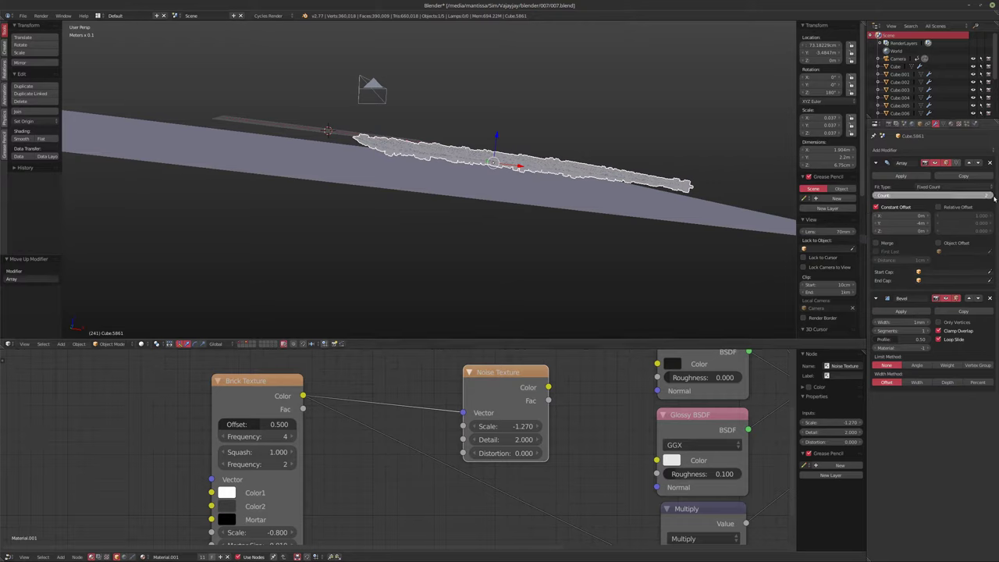
Set the greeble array's count to 3 and inspect the repeated mesh
click(993, 197)
middle_drag(633, 186, 648, 234)
scroll(598, 213, down, 8)
scroll(630, 219, up, 6)
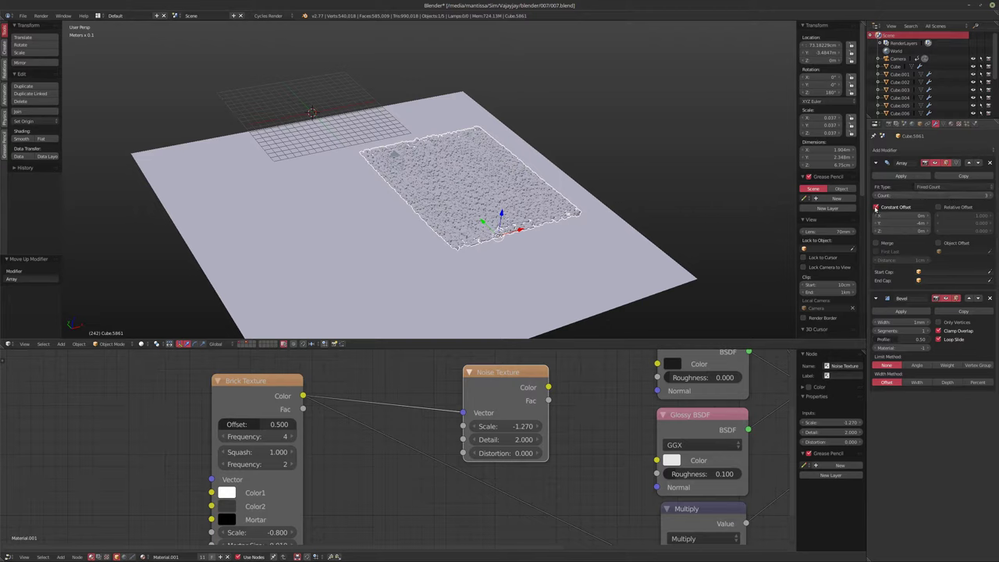
Try a constant array offset of 0 on Y and 1 m on Z to check the spacing
click(876, 208)
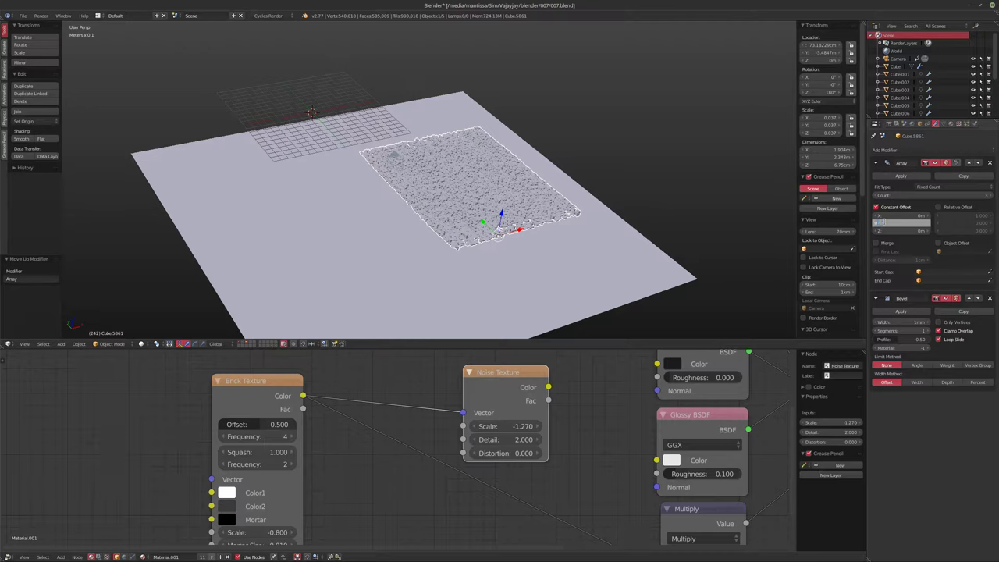
text(0)
key(Tab)
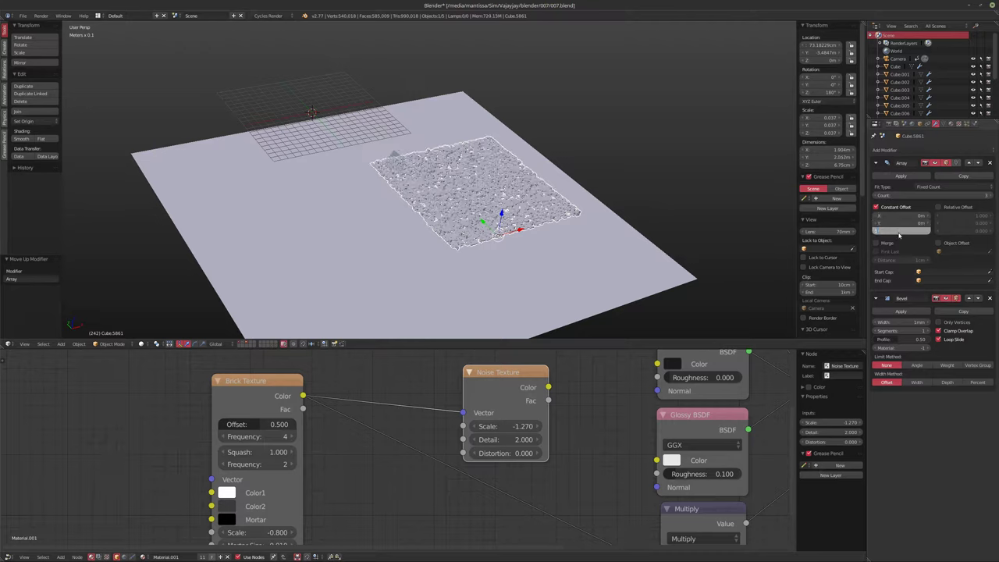
key(Return)
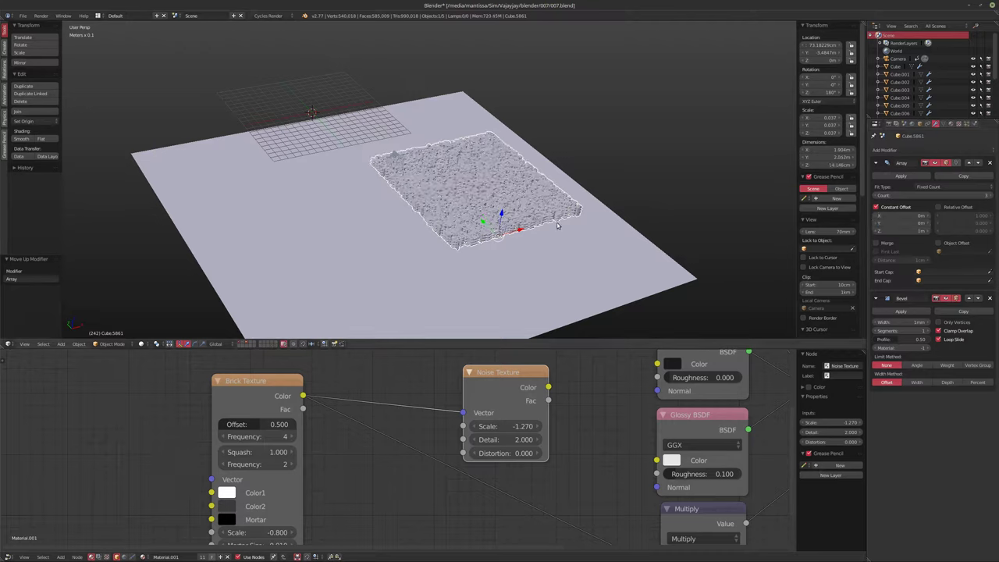
scroll(561, 225, up, 6)
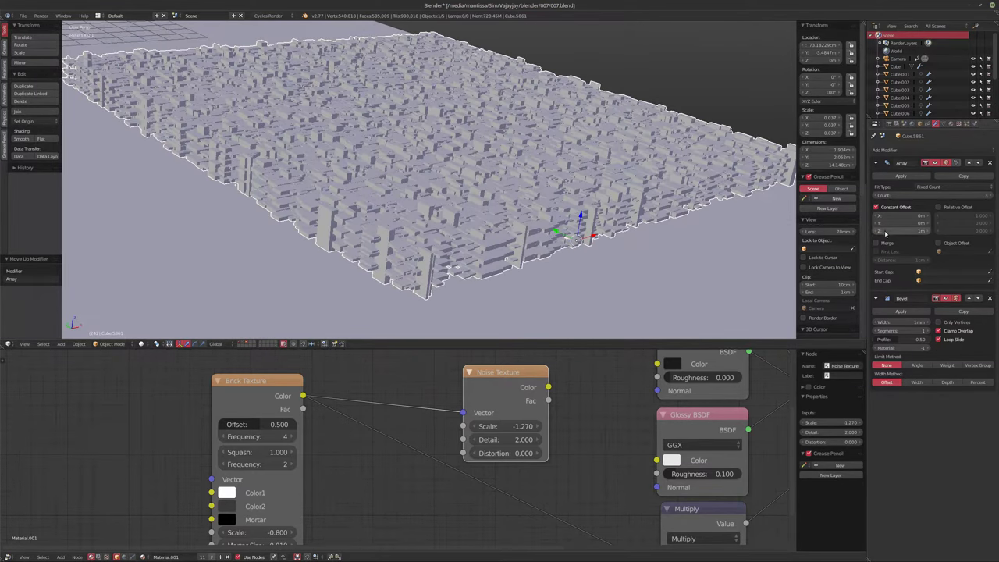
Apply the scale of the greeble mesh
key(ctrl+a)
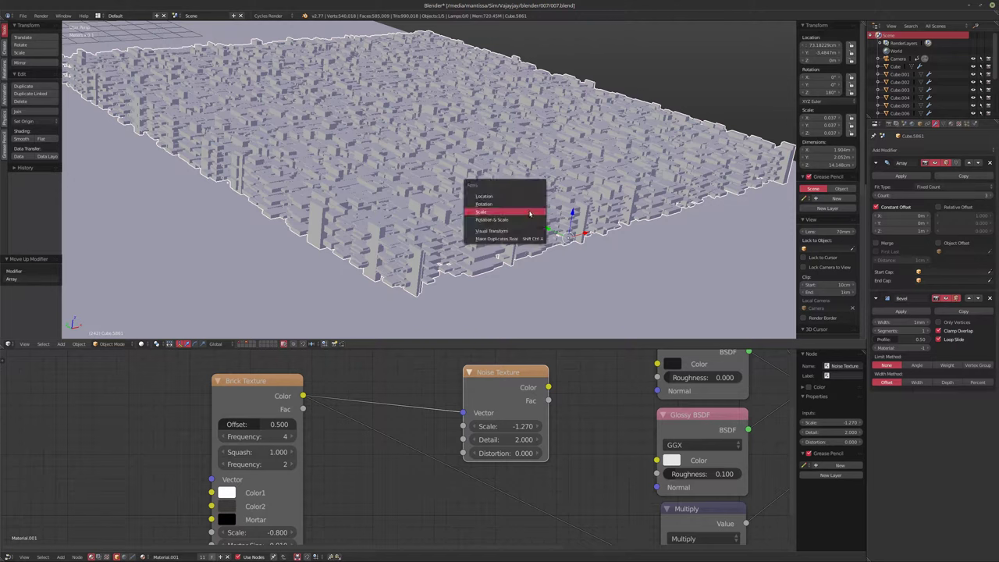
click(490, 212)
Try applying the greeble mesh's location and undo it
key(ctrl+a)
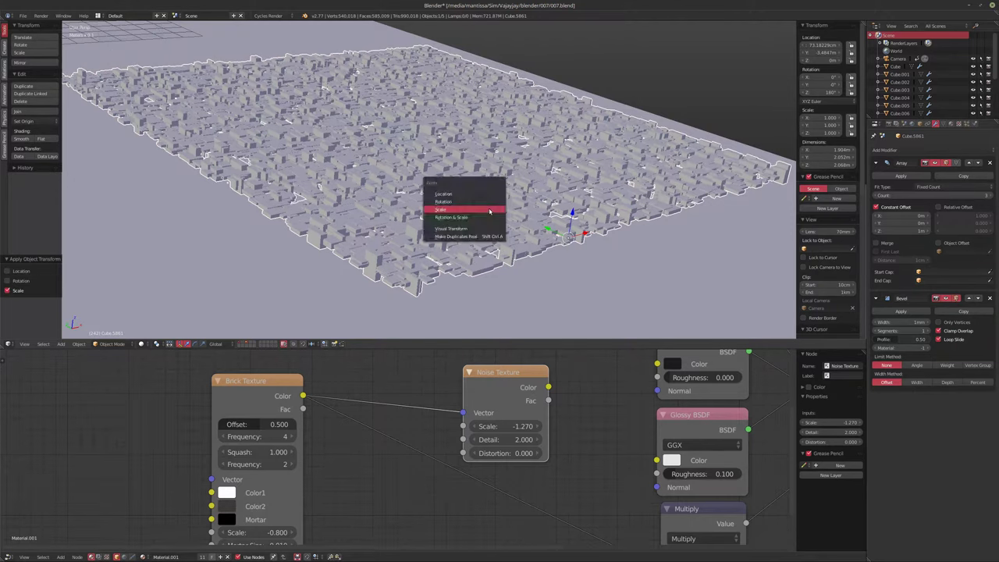
click(466, 195)
key(ctrl+a)
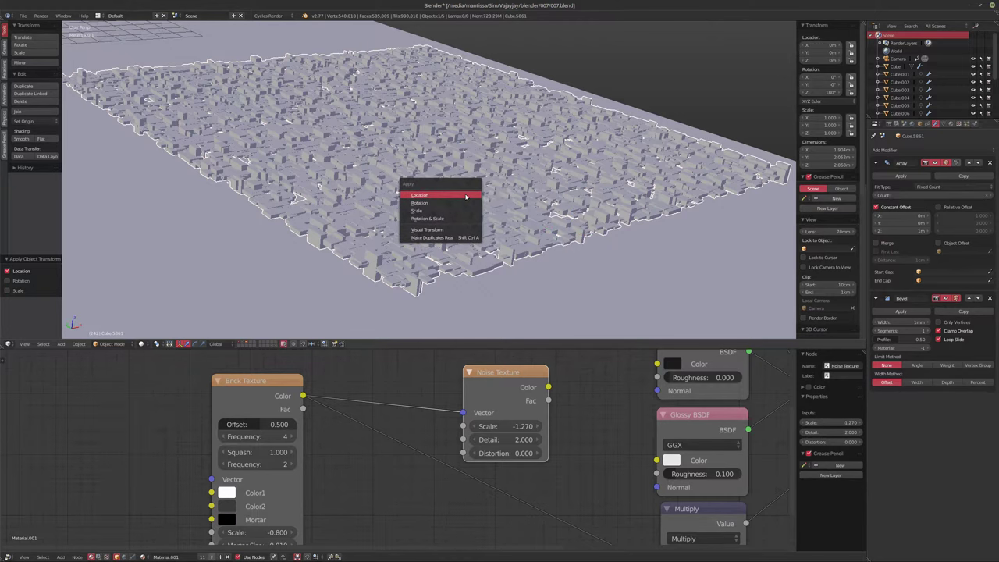
shift+middle_drag(343, 139, 457, 181)
scroll(457, 181, down, 2)
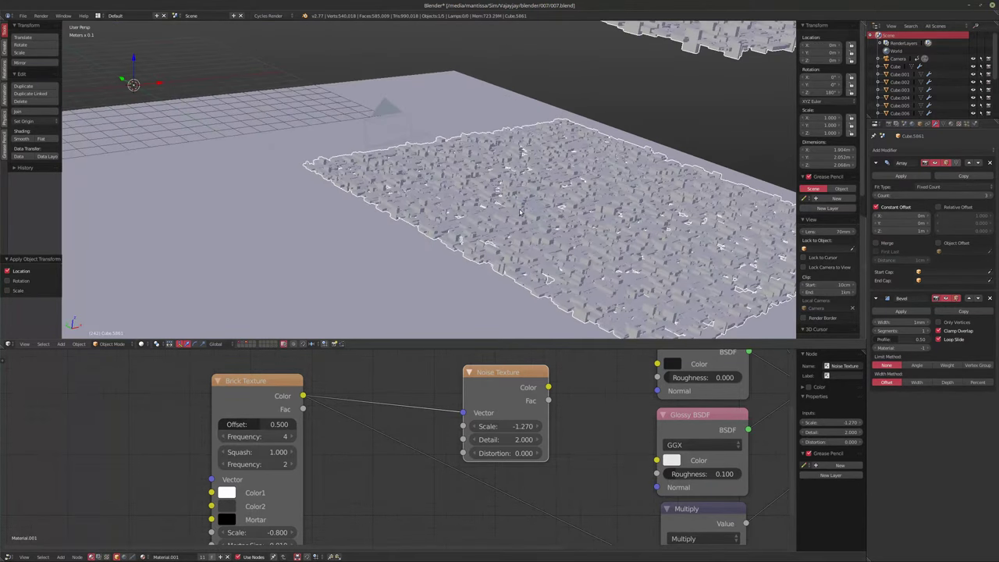
scroll(456, 180, up, 1)
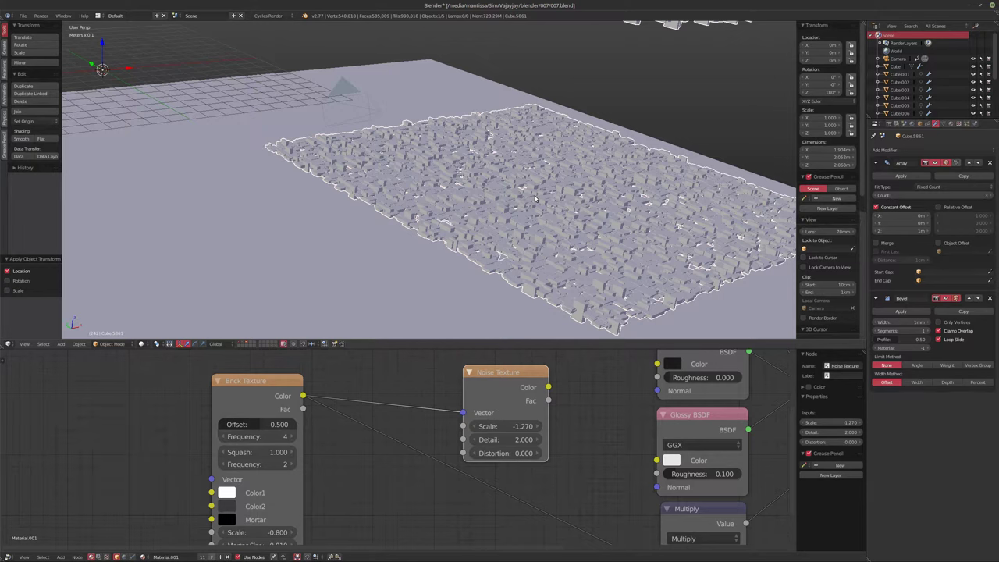
key(ctrl+z)
Apply the greeble mesh's rotation and set the array's constant offset to 2 m on Y and 0 m on Z
shift+middle_drag(572, 204, 541, 197)
key(ctrl+a)
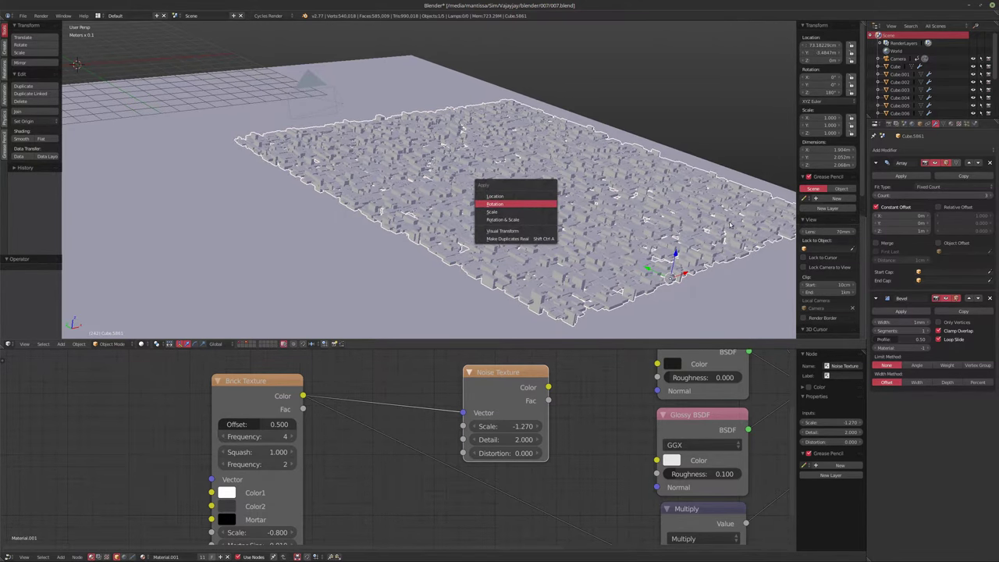
key(Return)
text(2)
key(Return)
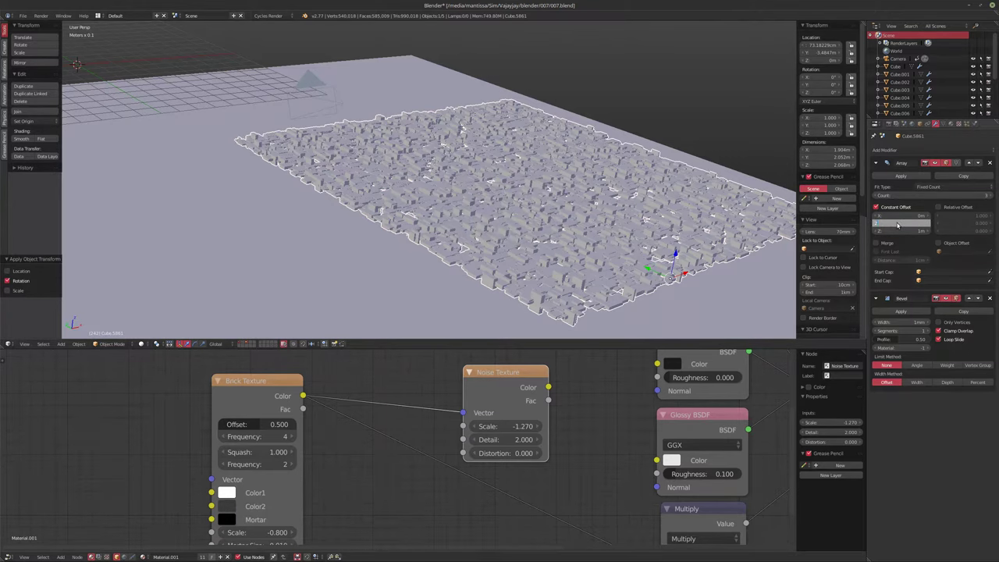
middle_drag(527, 198, 490, 189)
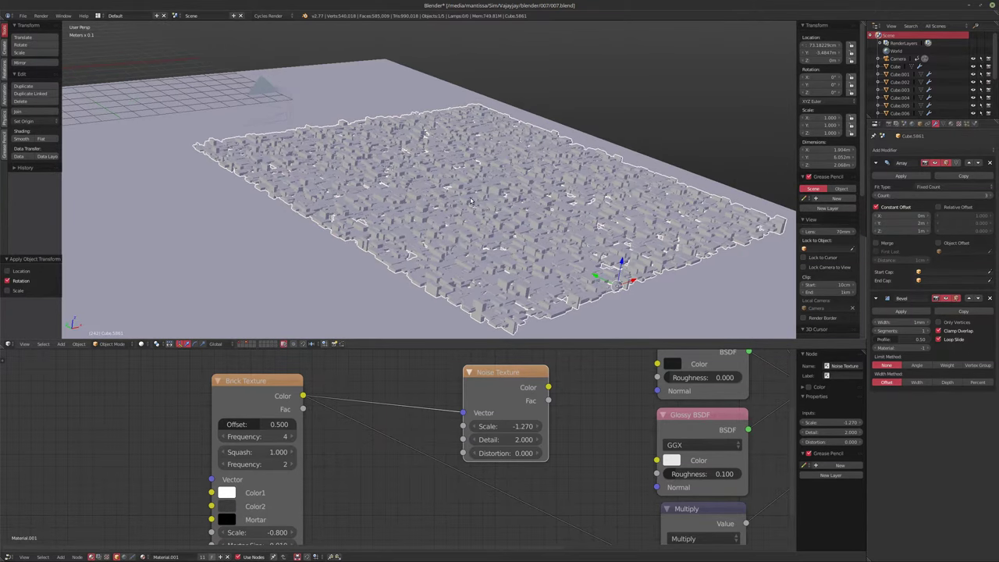
scroll(488, 195, down, 5)
mouse_move(476, 226)
middle_down()
mouse_move(461, 180)
mouse_move(458, 198)
mouse_move(494, 225)
middle_up()
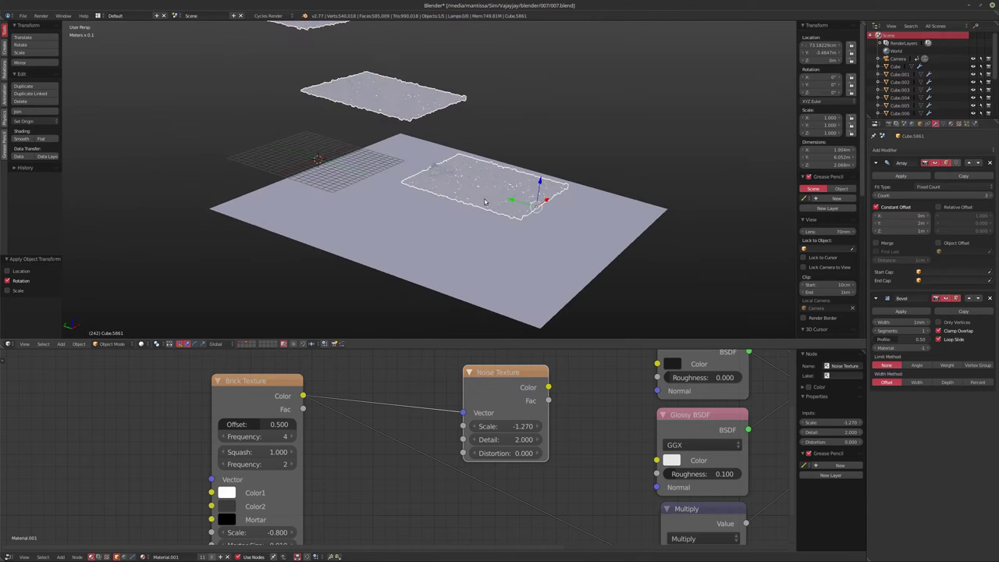
click(888, 230)
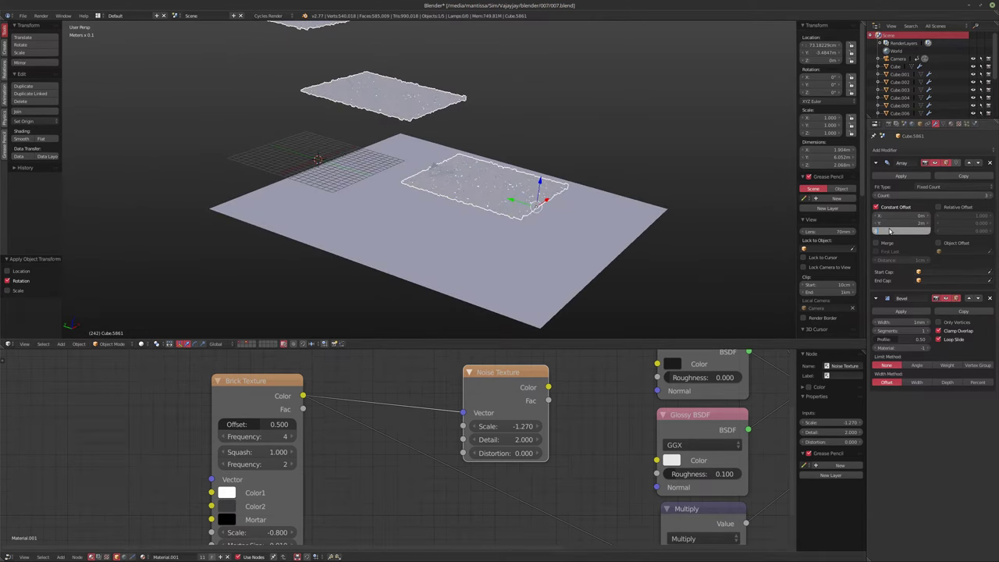
text(0)
key(Return)
Play the animation through the camera to check how the greeble array repeats, and stop playback
key(KP_0)
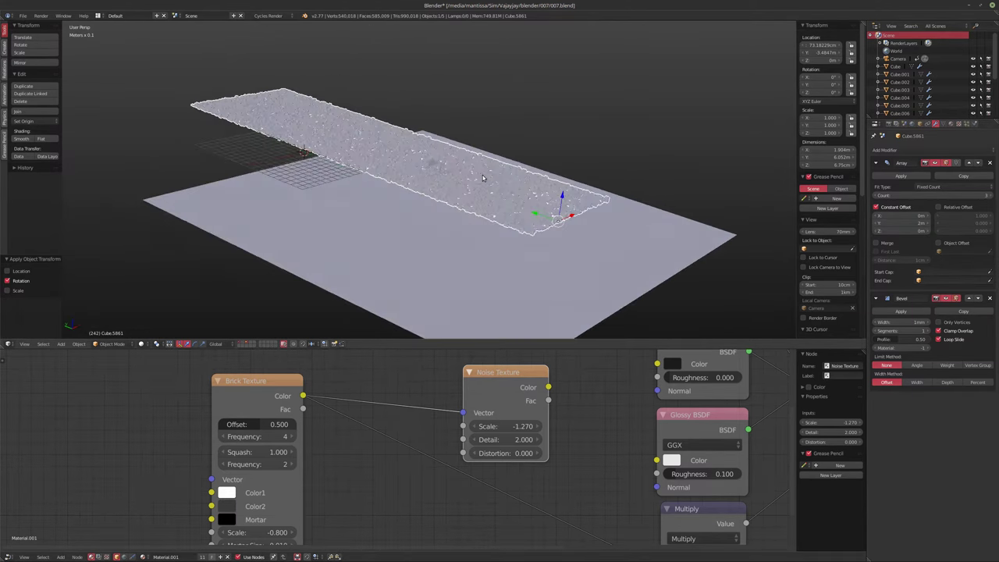
key(alt+a)
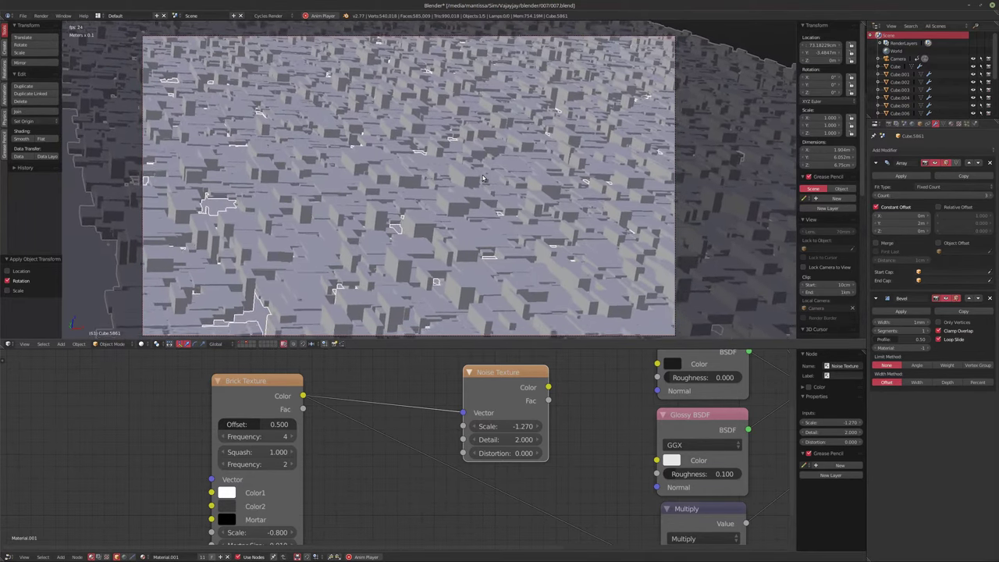
key(alt+a)
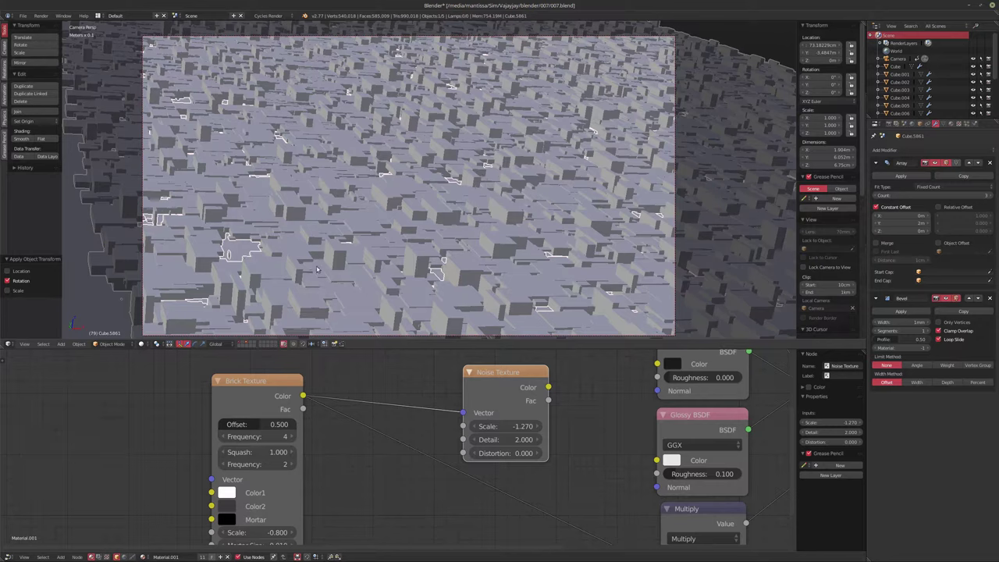
Switch to the layer with the particle rods and try to duplicate Plane.002
click(243, 343)
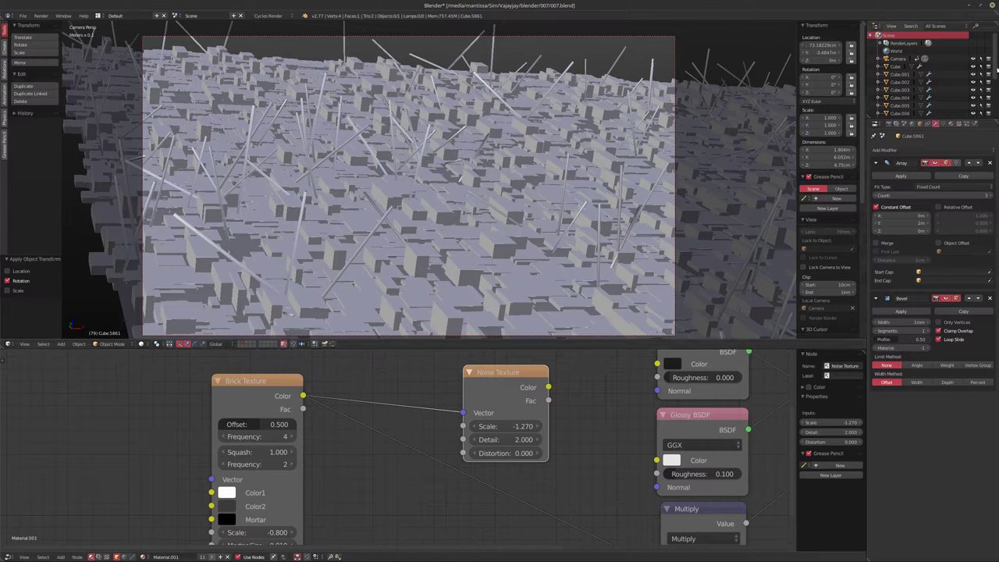
scroll(898, 78, down, 4)
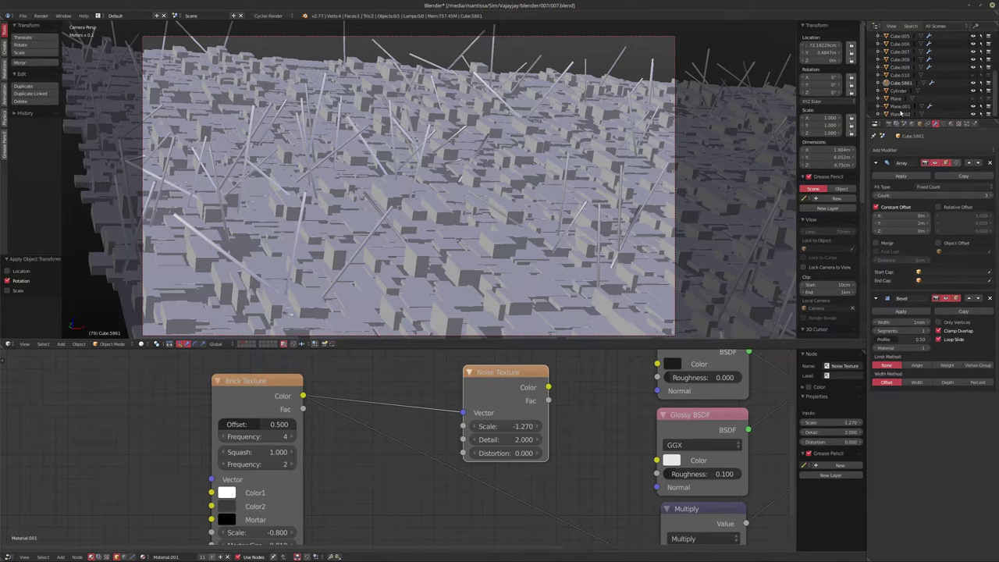
click(900, 114)
key(shift+d)
key(Escape)
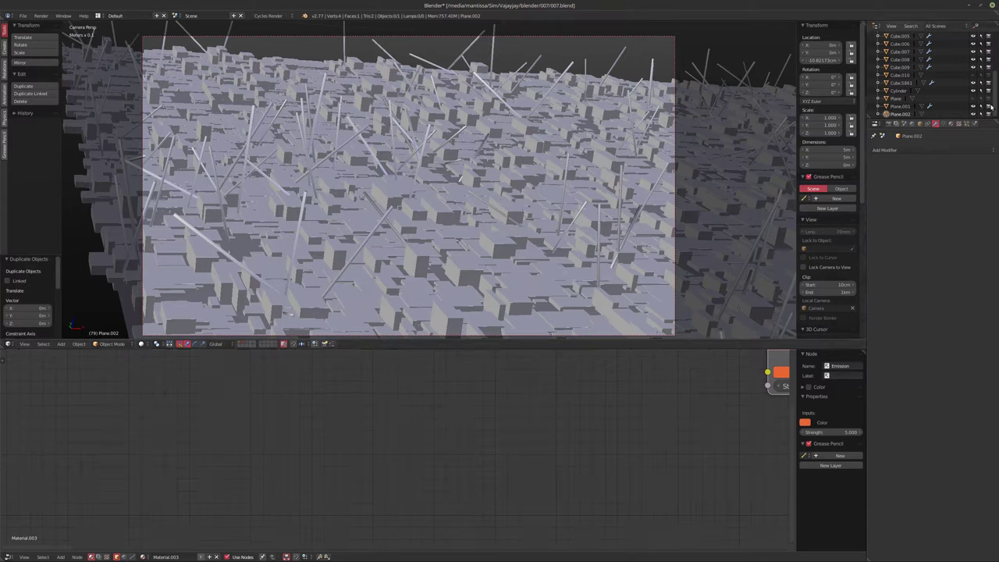
Duplicate the particle emitter Plane.001 in place
right_click(535, 224)
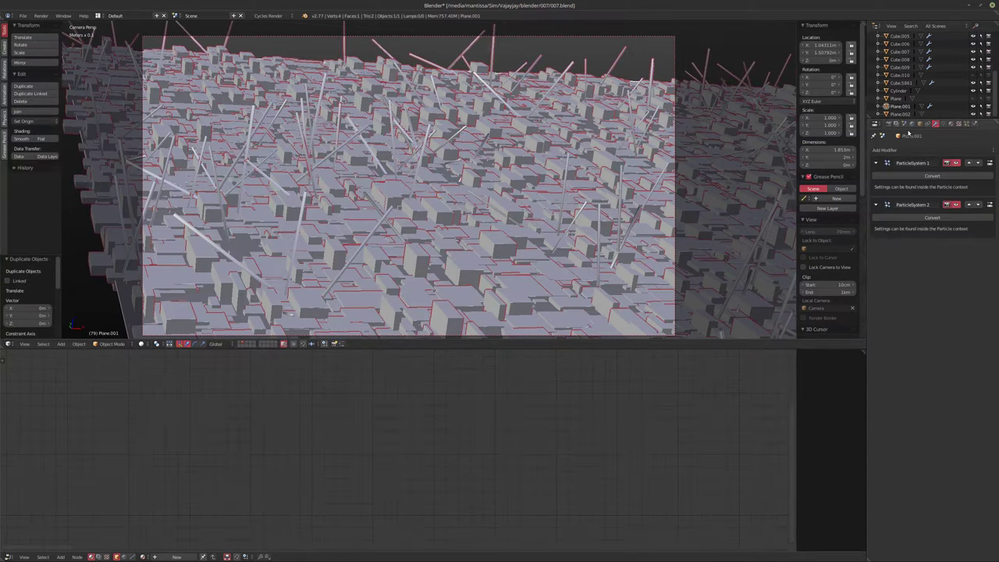
click(904, 114)
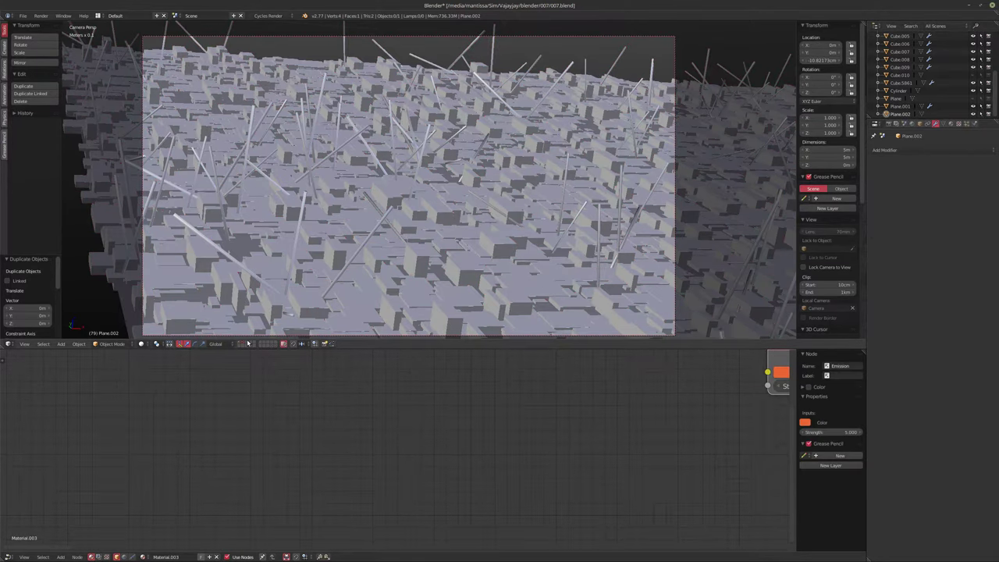
middle_drag(319, 298, 390, 258)
click(899, 106)
key(KP_0)
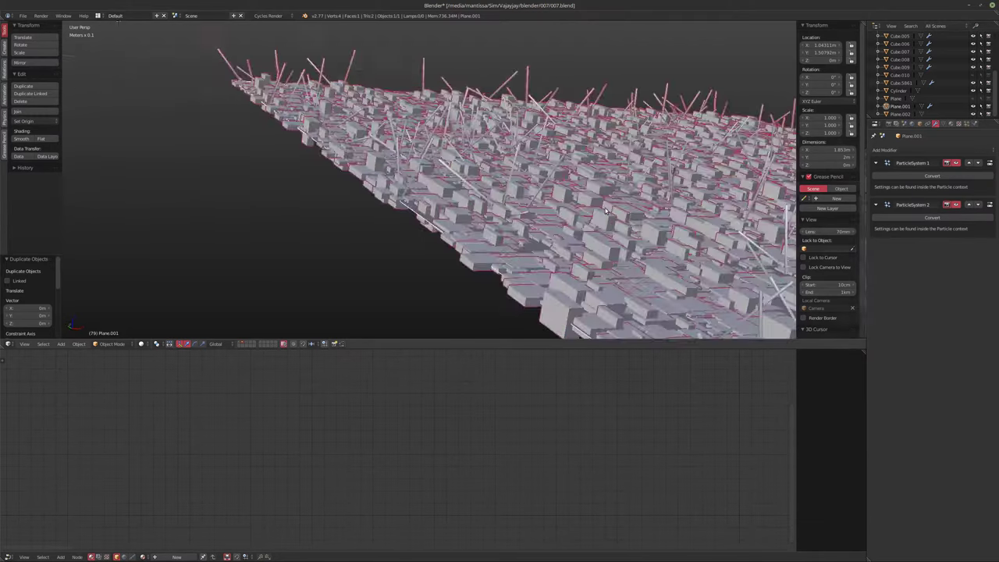
key(shift+d)
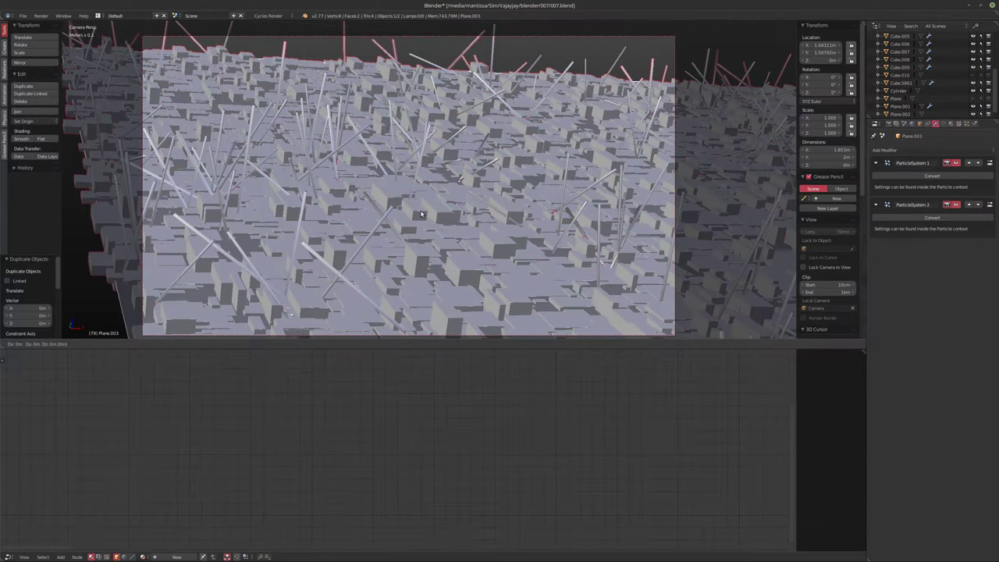
right_click(422, 214)
Remove the Greeble particle system from the duplicated plane, keeping only Lights
scroll(980, 110, down, 1)
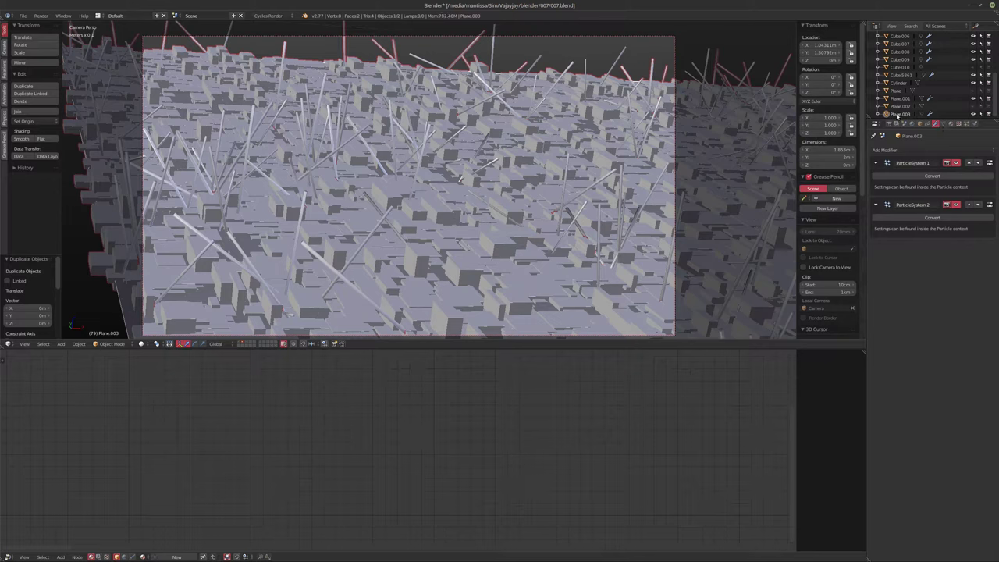
click(967, 124)
click(983, 141)
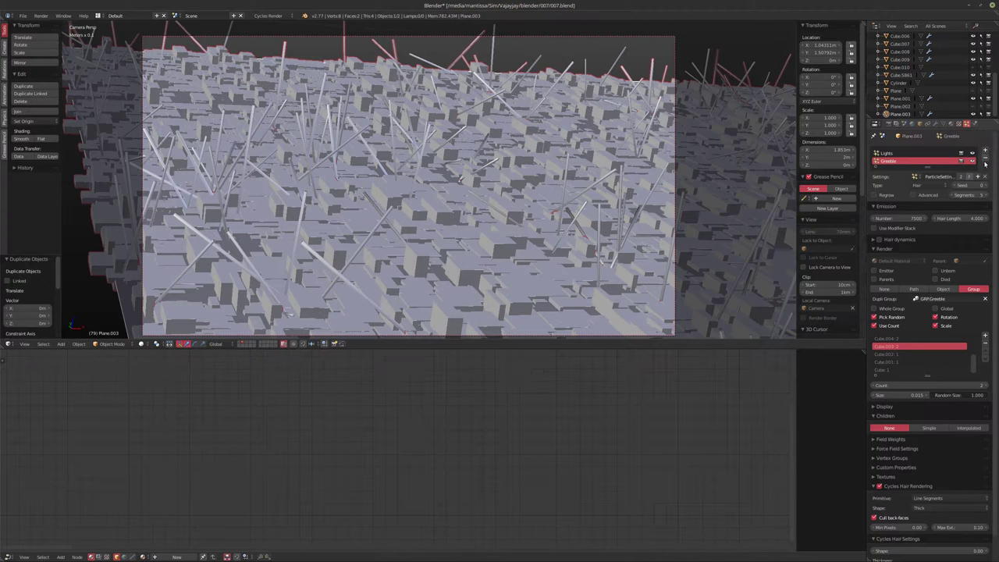
click(986, 158)
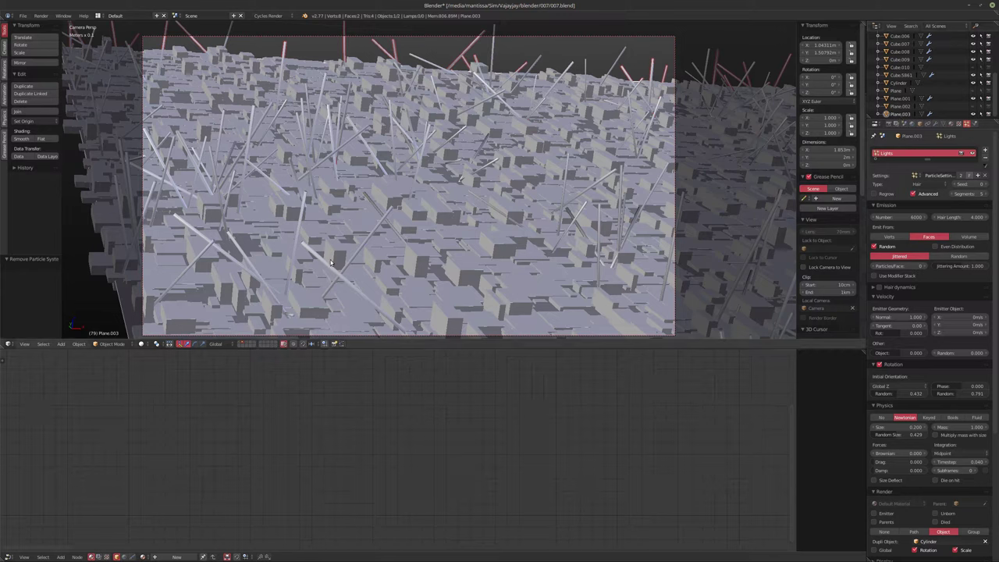
Hide the original emitter Plane.001 and leave only the duplicate Plane.003 visible and selected
click(973, 114)
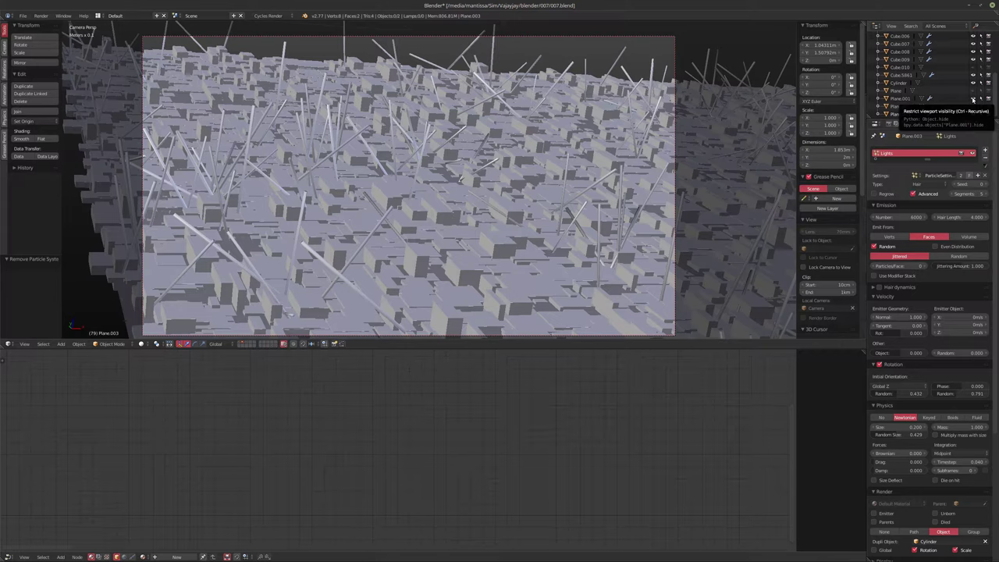
click(974, 115)
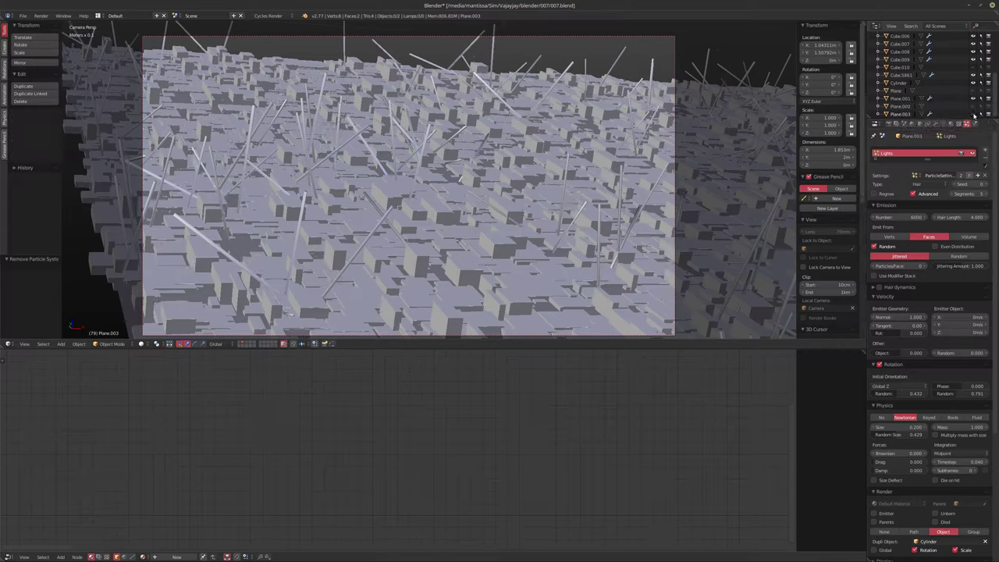
right_click(614, 69)
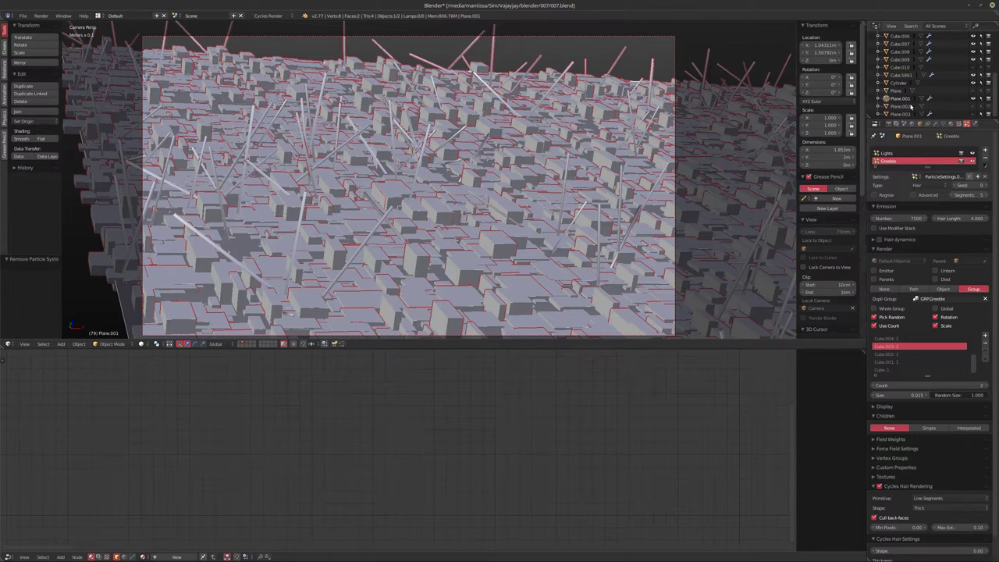
click(973, 99)
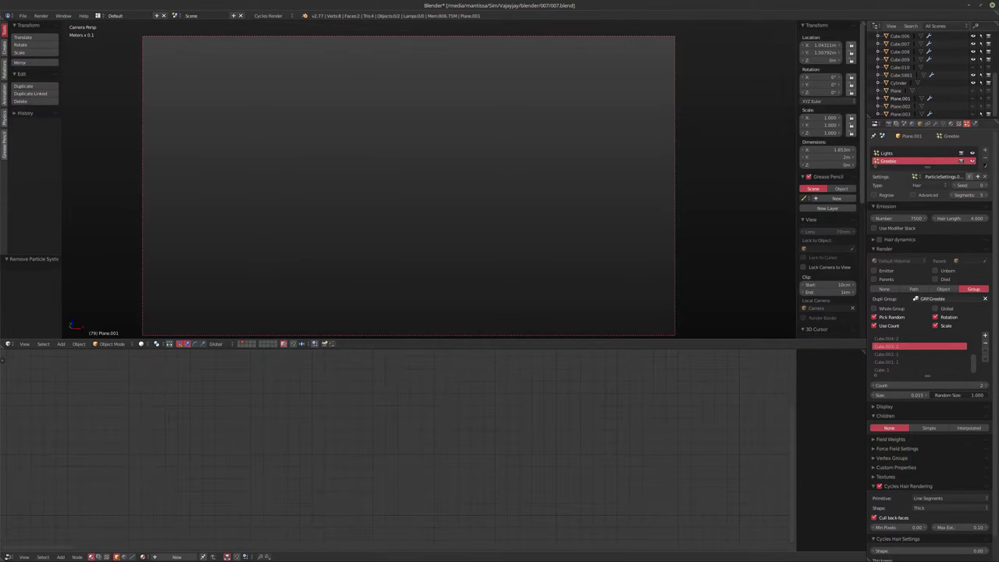
click(896, 107)
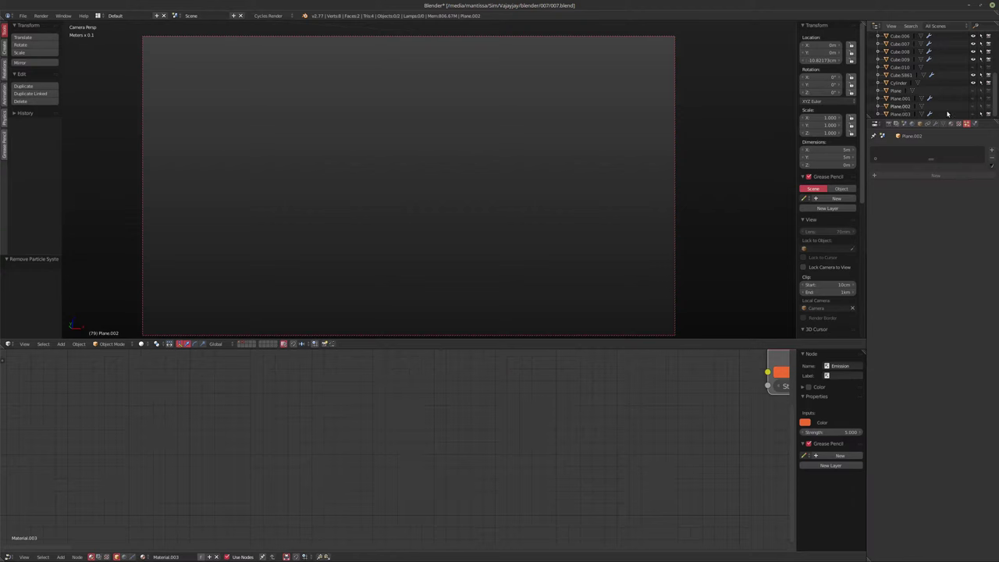
click(897, 115)
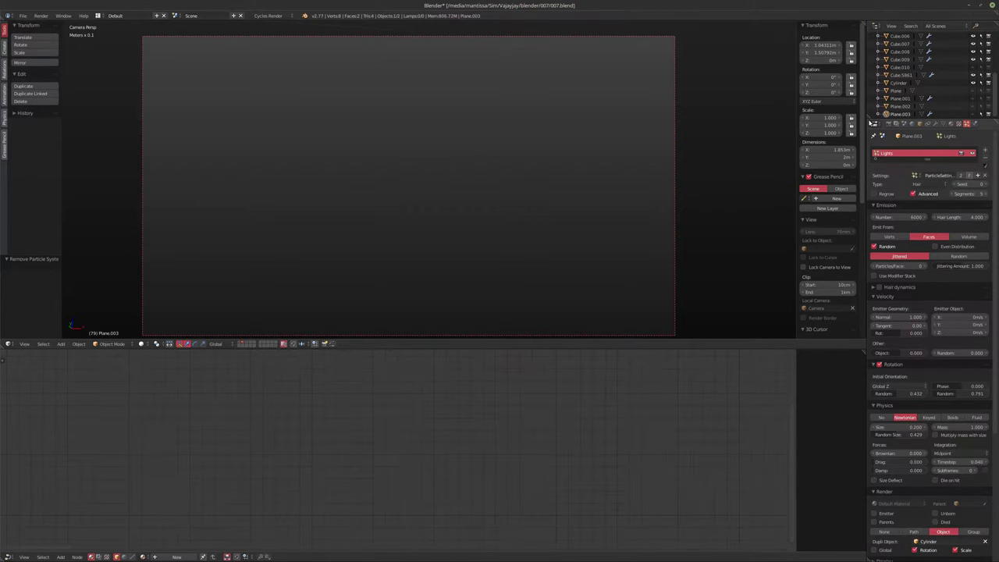
click(974, 114)
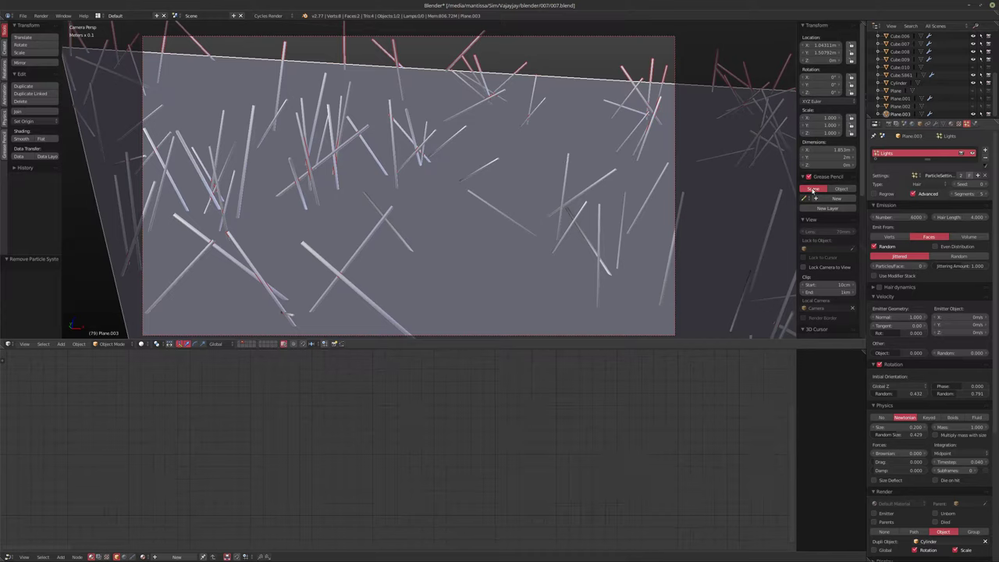
Set the Lights particle system's size to 0.168 and its emission number to 7500
click(906, 216)
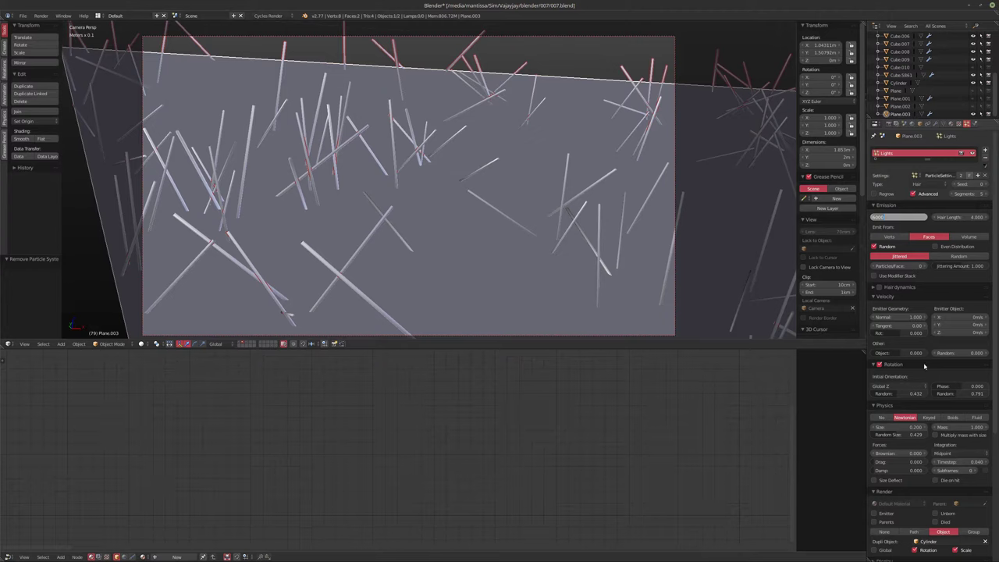
key(Return)
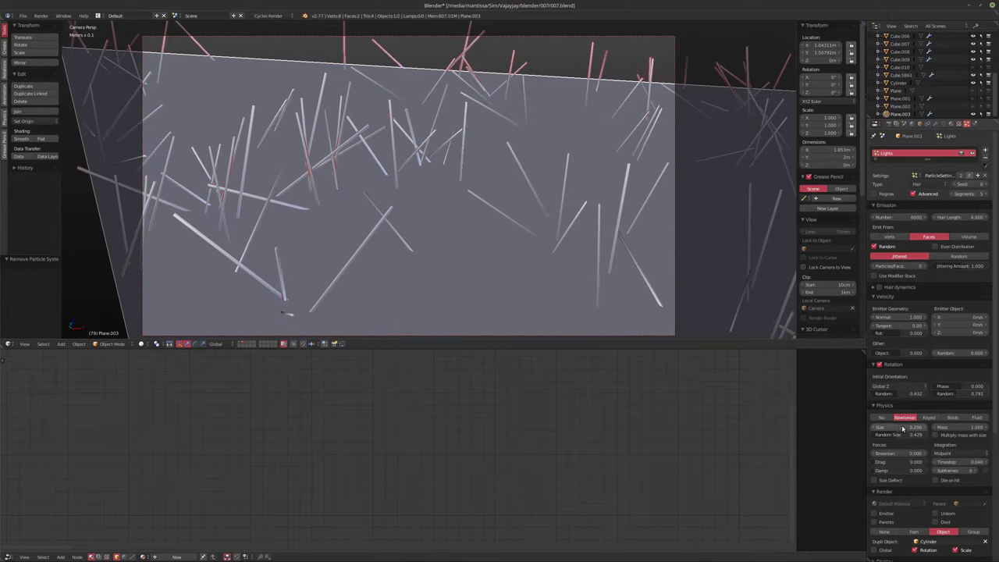
drag(906, 428, 876, 429)
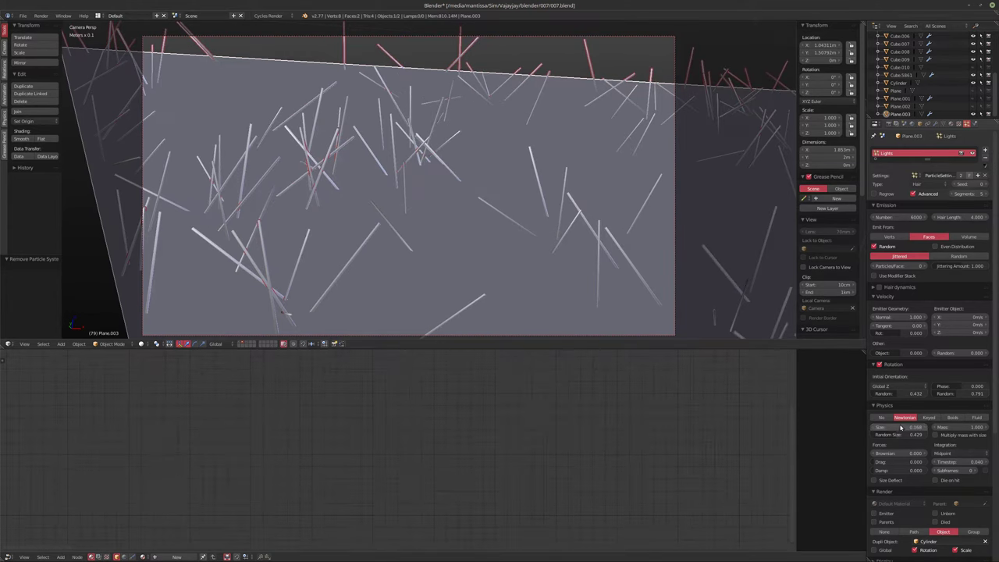
click(901, 218)
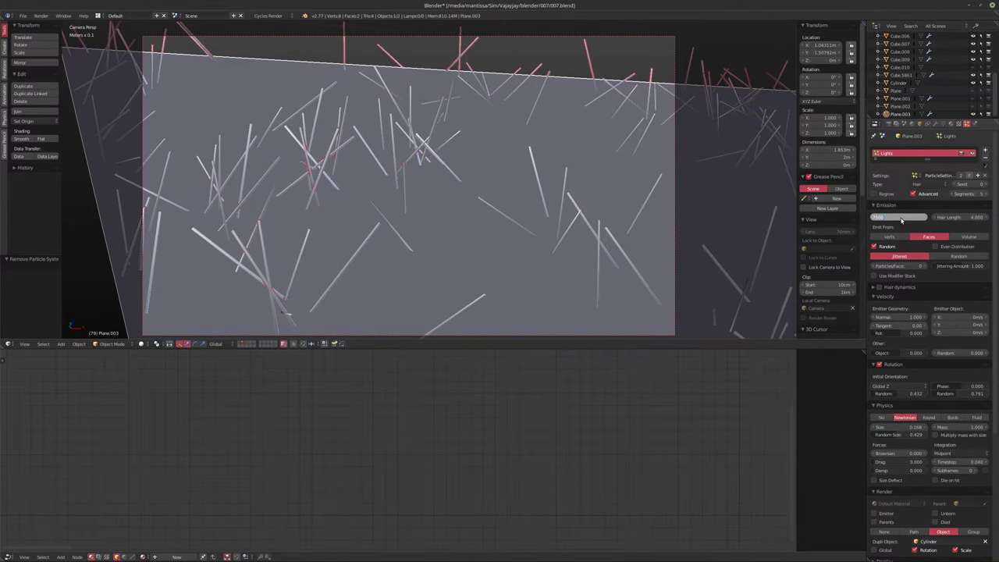
key(Return)
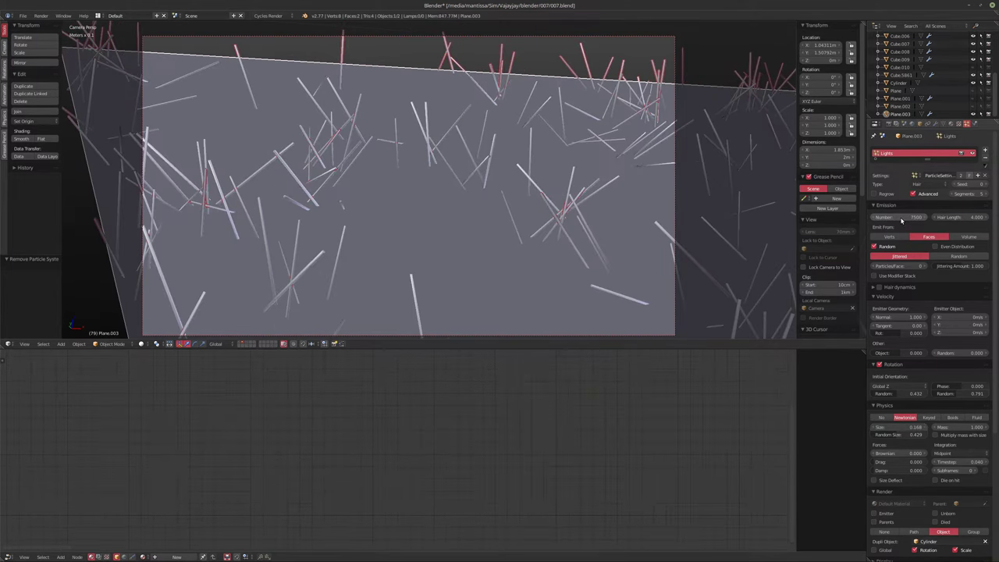
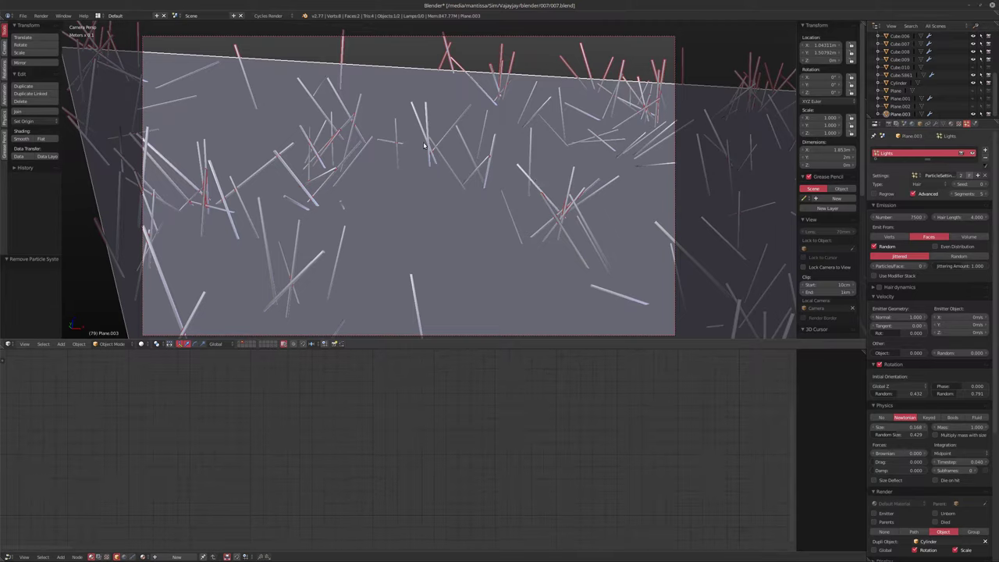
Play the animation from the first frame to review the rods along the camera move, and return to the first frame
key(shift+Left)
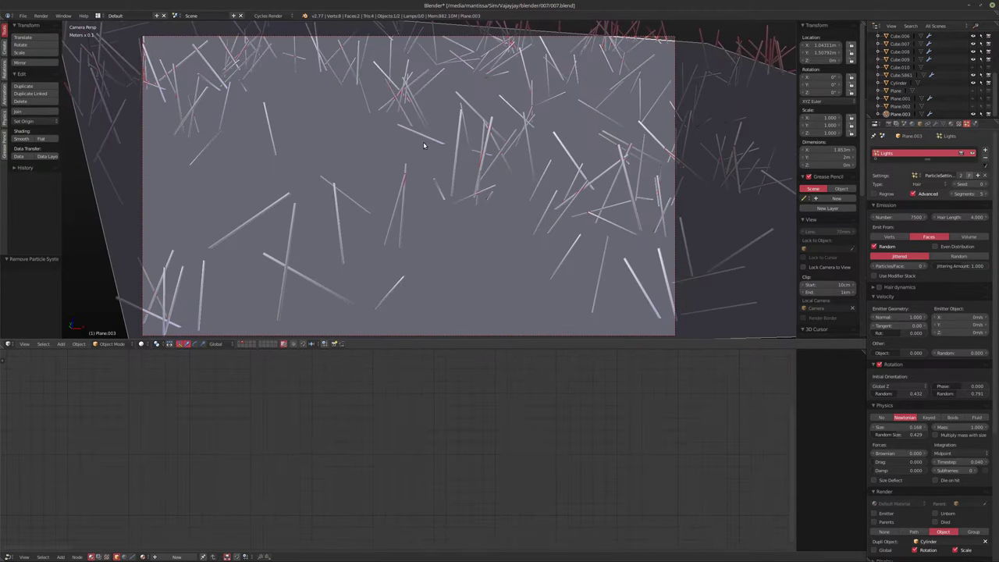
key(alt+a)
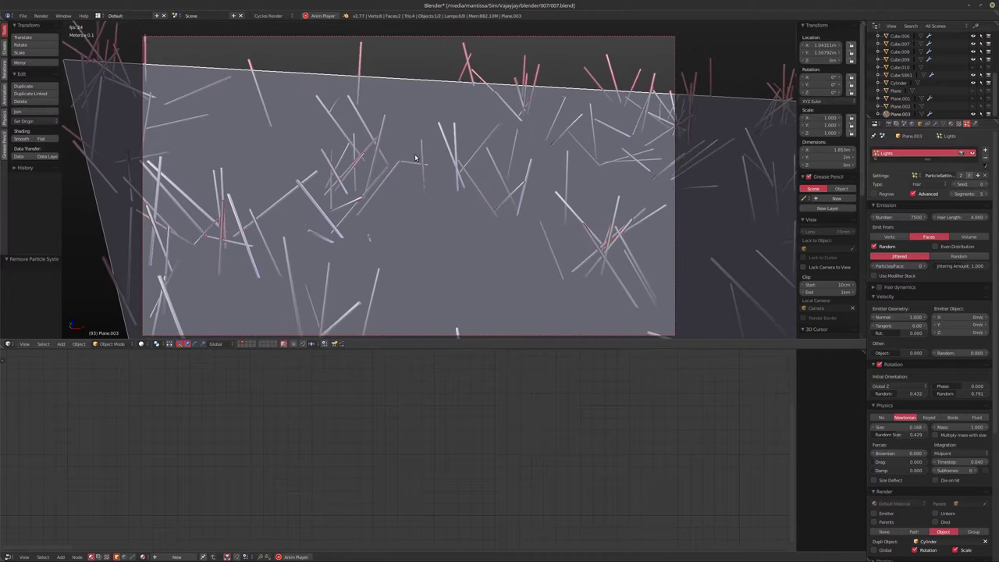
key(alt+a)
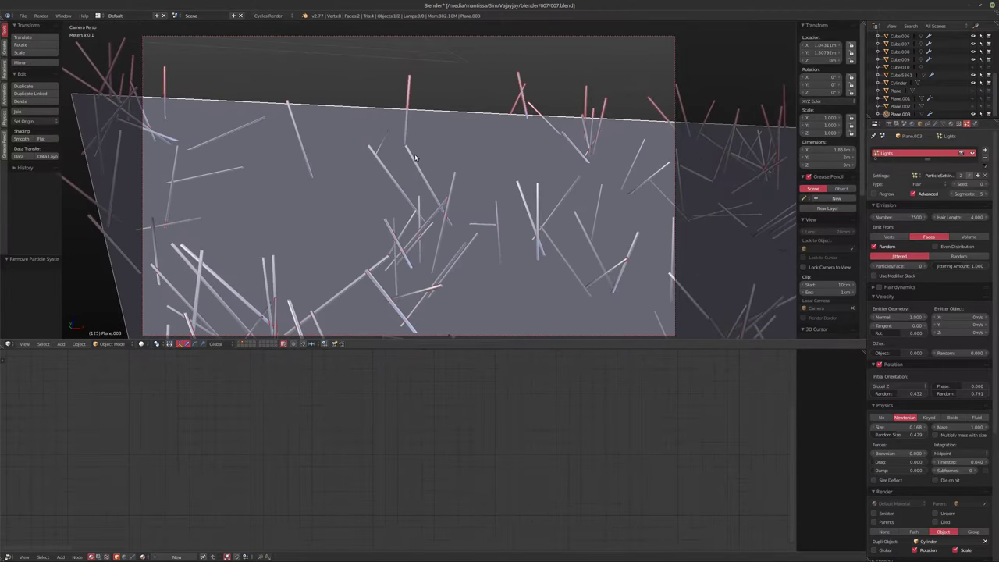
key(shift+Left)
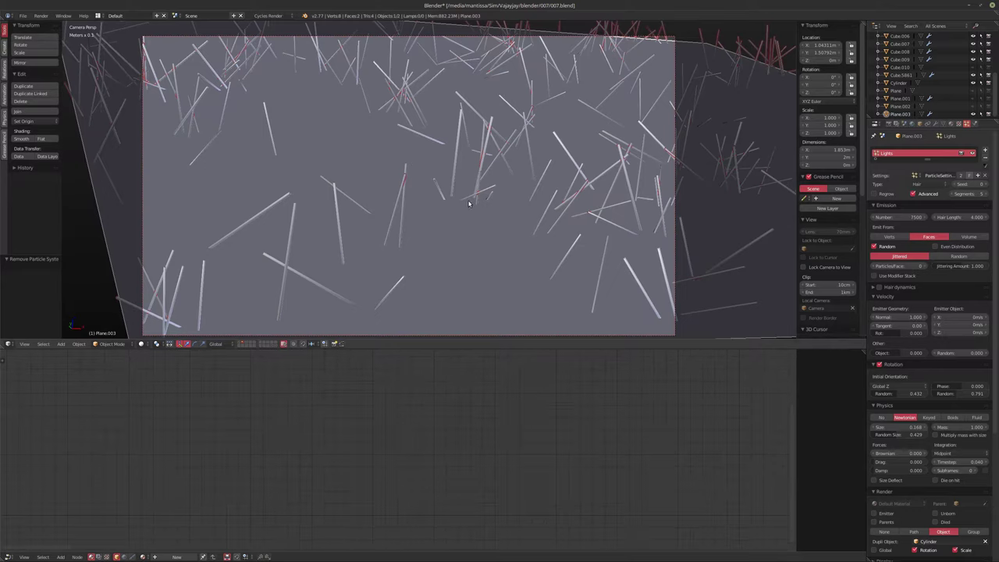
Select the source rod Cylinder, show only the scene layer that contains it, and enter Edit Mode on its mesh
click(937, 124)
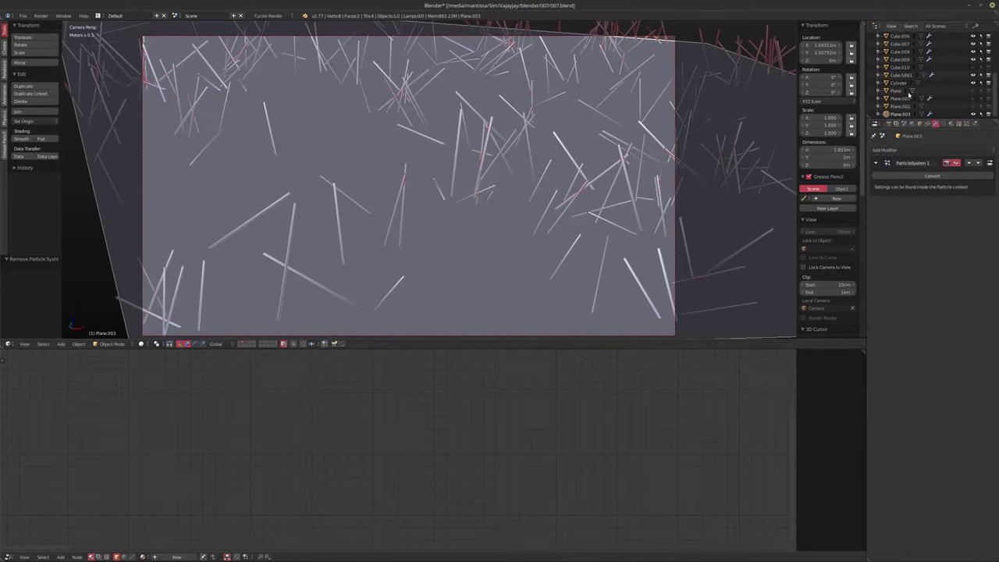
click(904, 83)
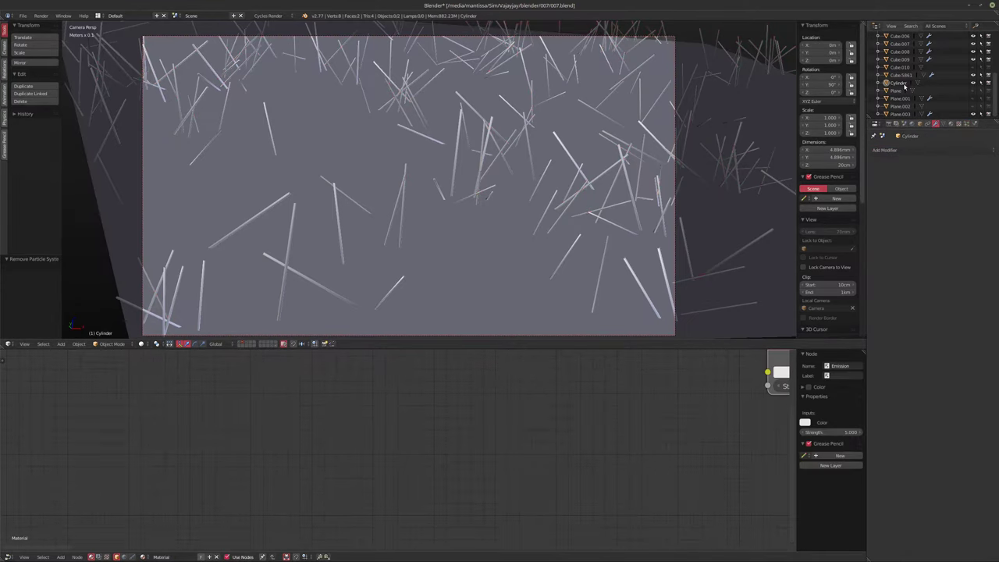
click(278, 345)
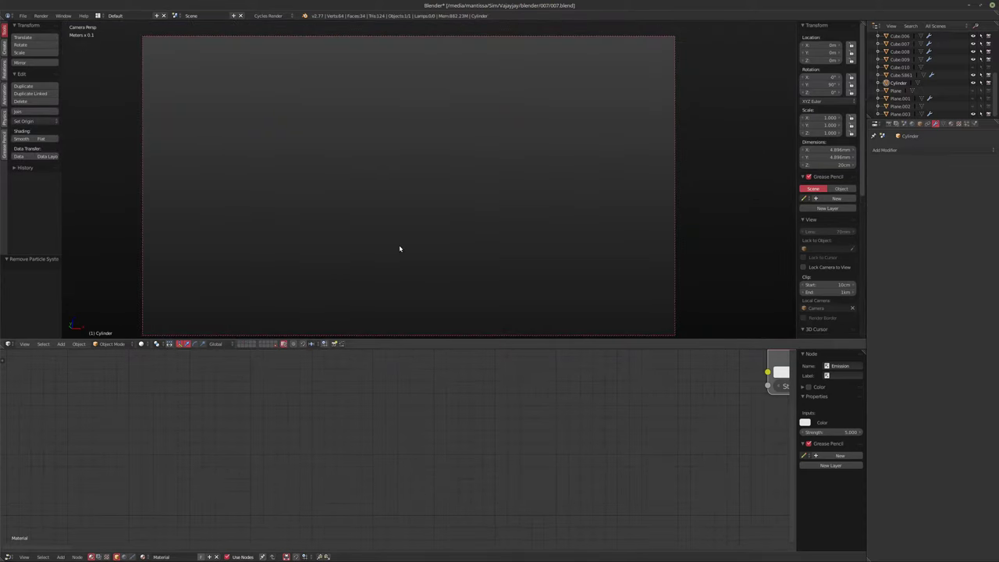
key(KP_0)
middle_drag(399, 247, 509, 255)
key(KP_1)
key(Tab)
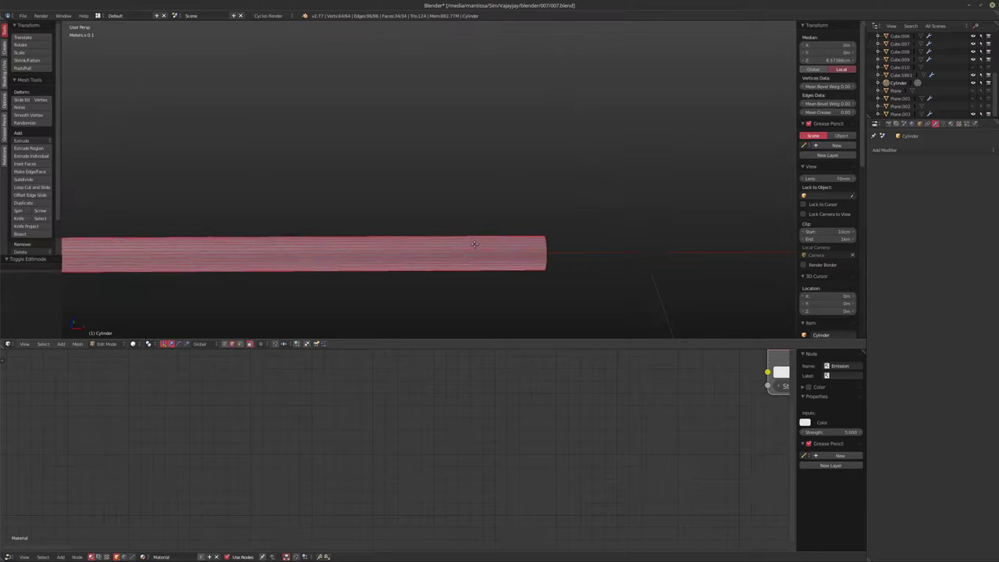
Add a single loop cut around the rod and slide it close to one end
key(ctrl+r)
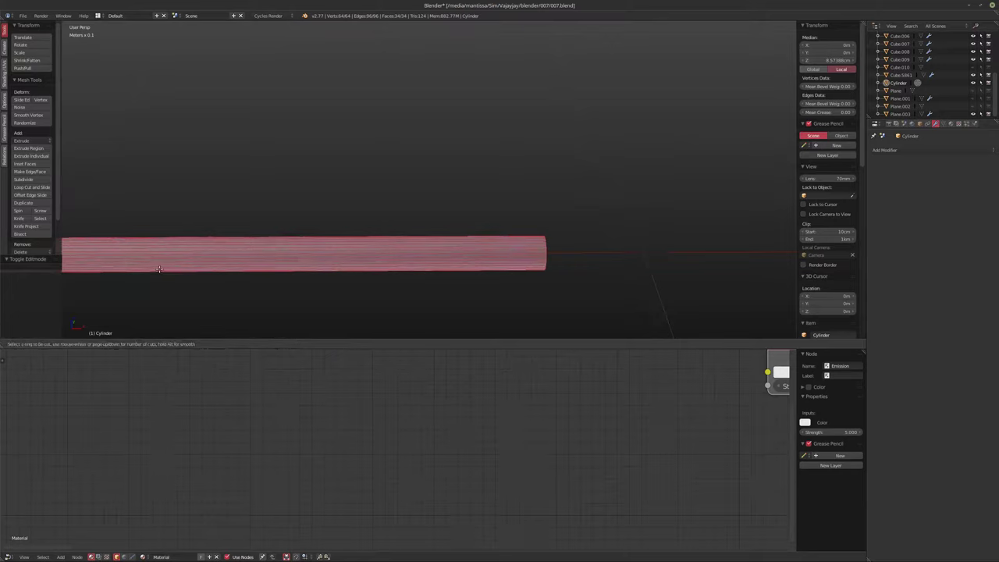
click(75, 250)
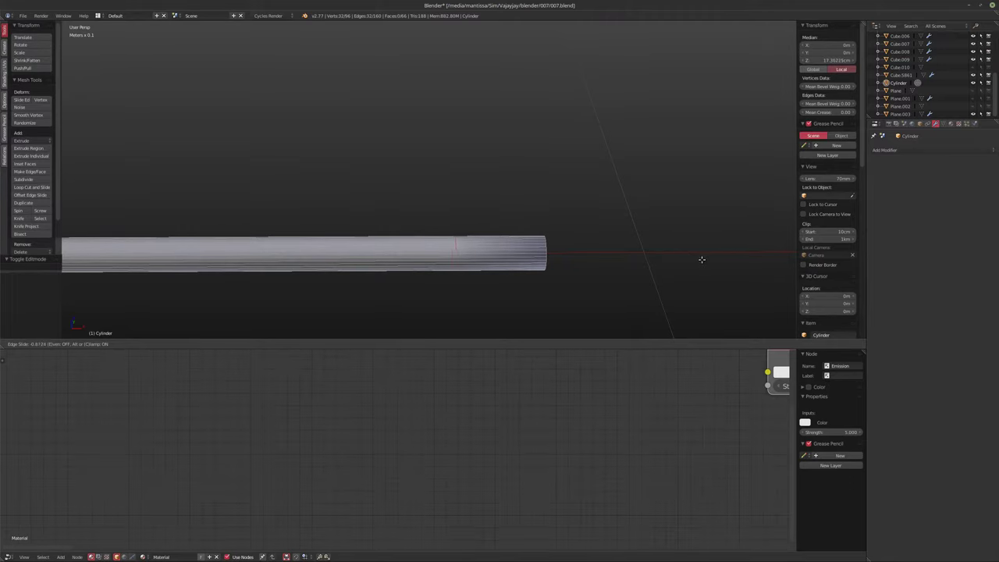
click(696, 261)
scroll(455, 243, up, 3)
shift+middle_drag(472, 255, 451, 249)
scroll(444, 250, down, 1)
key(ctrl+e)
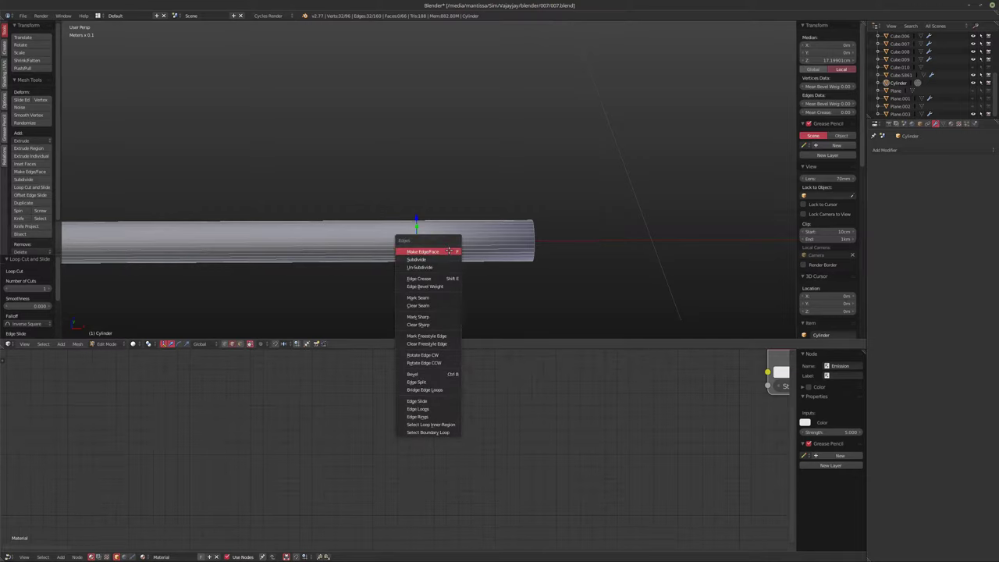
click(449, 251)
key(e)
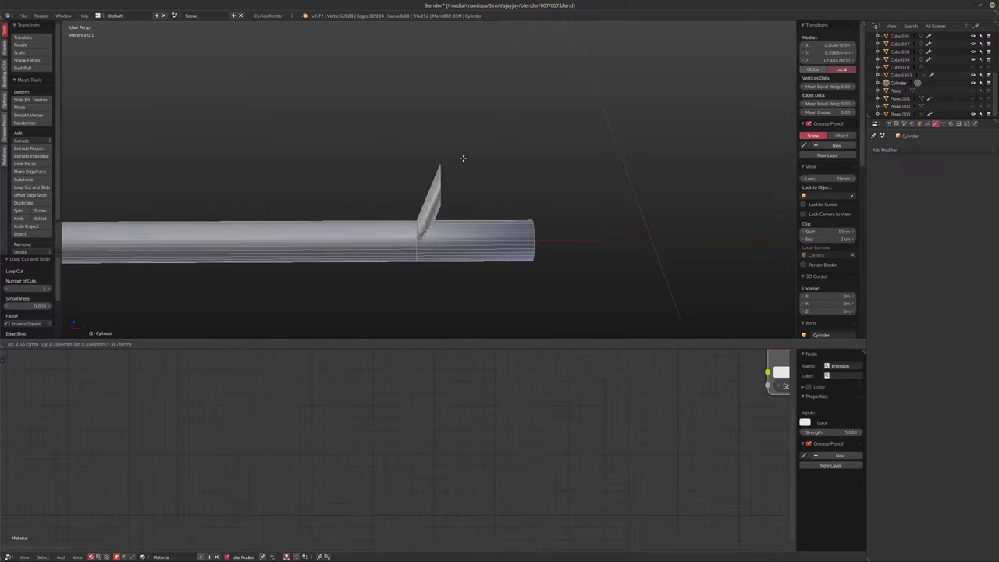
click(456, 116)
key(ctrl+z)
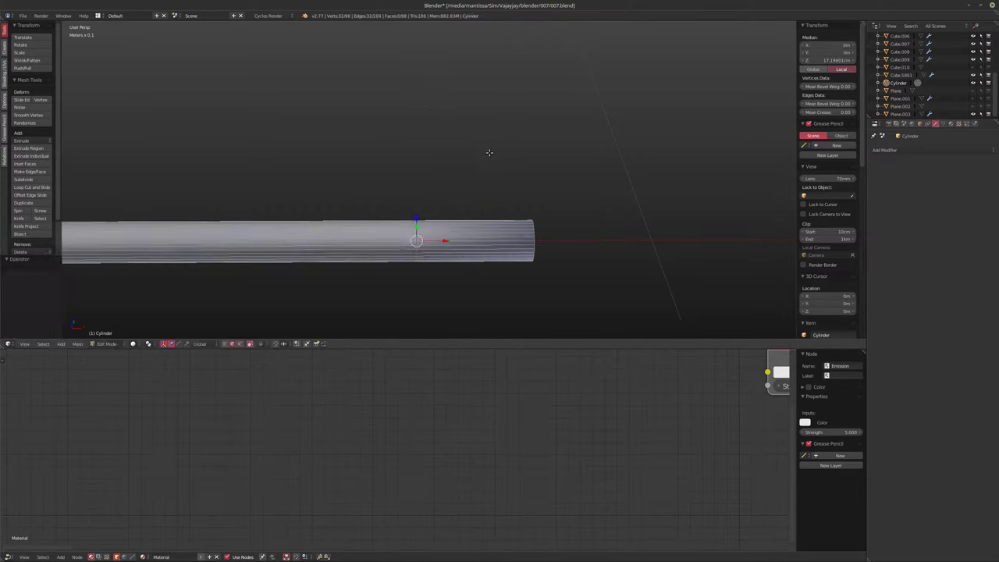
key(ctrl+z)
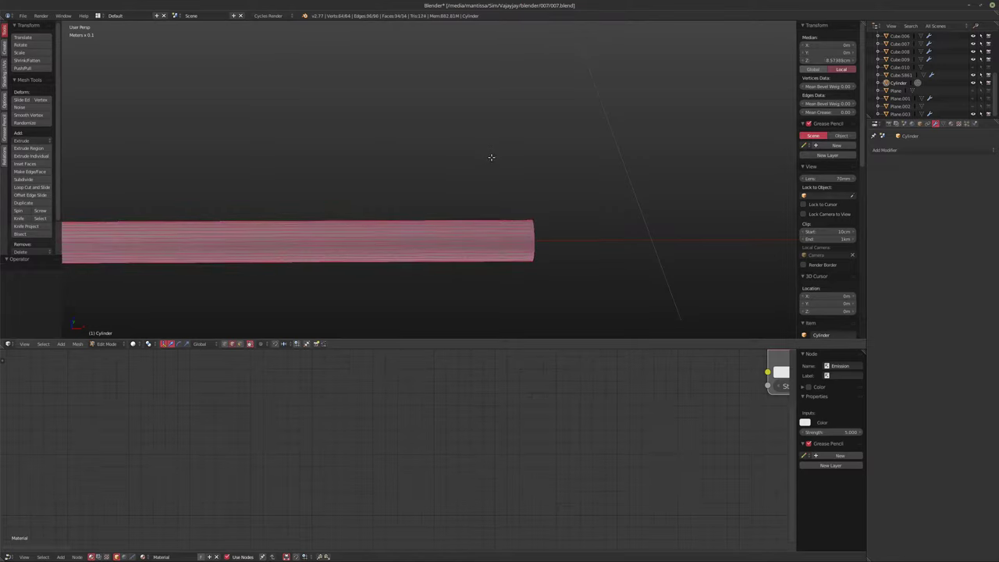
key(ctrl+shift+z)
Bevel the new edge loop into a very thin band around the rod
key(ctrl+b)
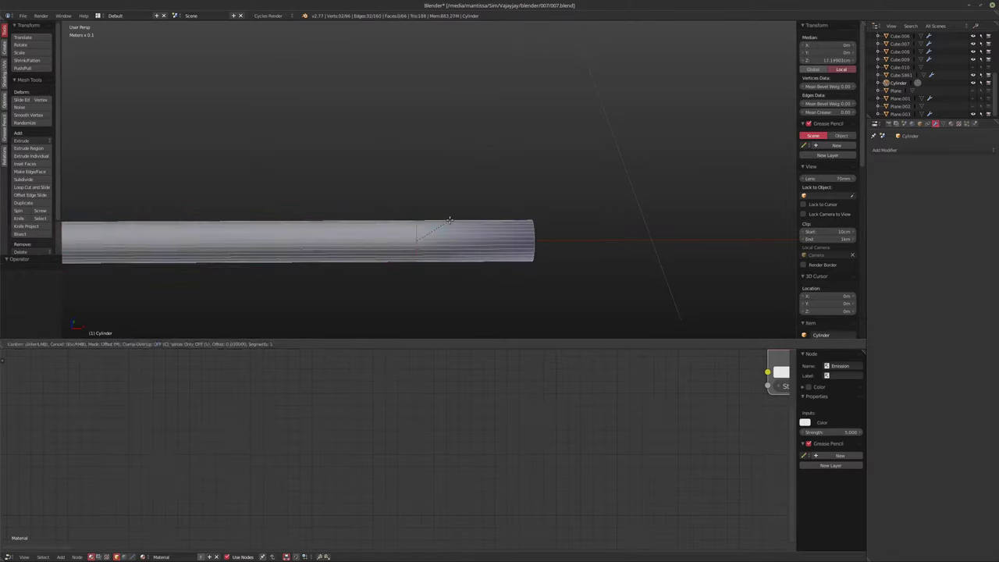
click(452, 220)
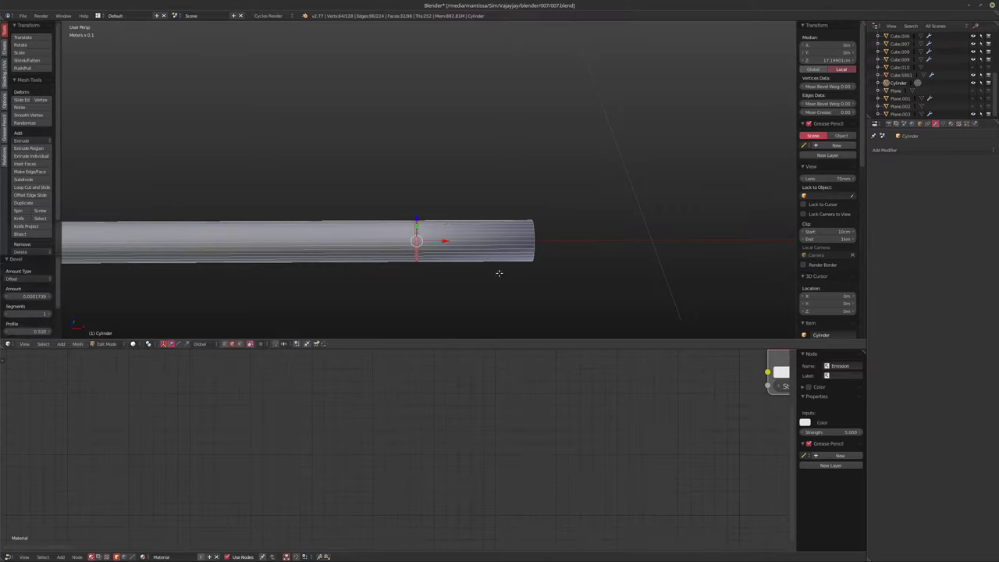
Select the side faces of the short end section in face mode and extrude them outward along vertex normals by about 0.0004 as a collar
key(ctrl+Tab)
click(466, 273)
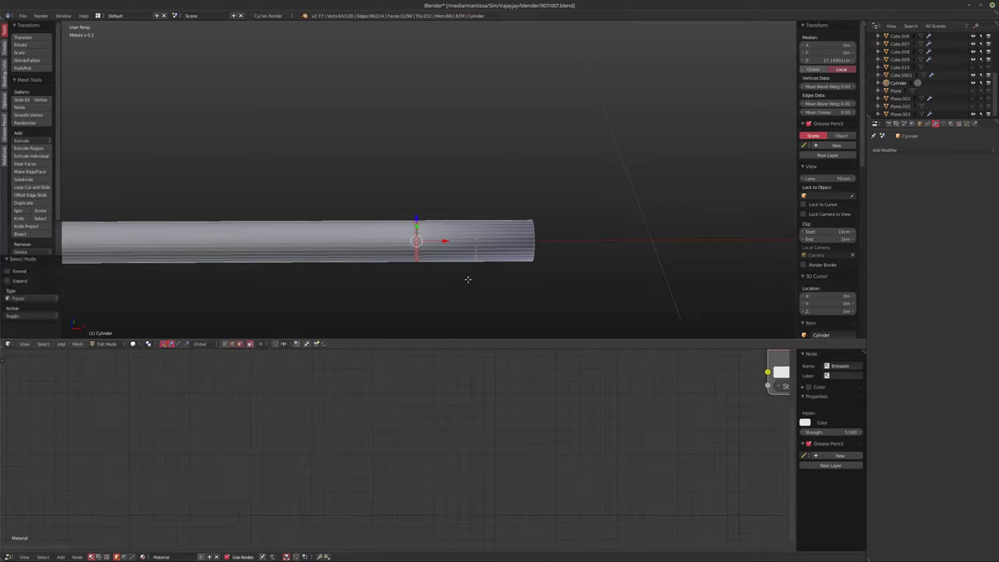
alt+shift+right_click(472, 237)
key(a)
alt+right_click(483, 260)
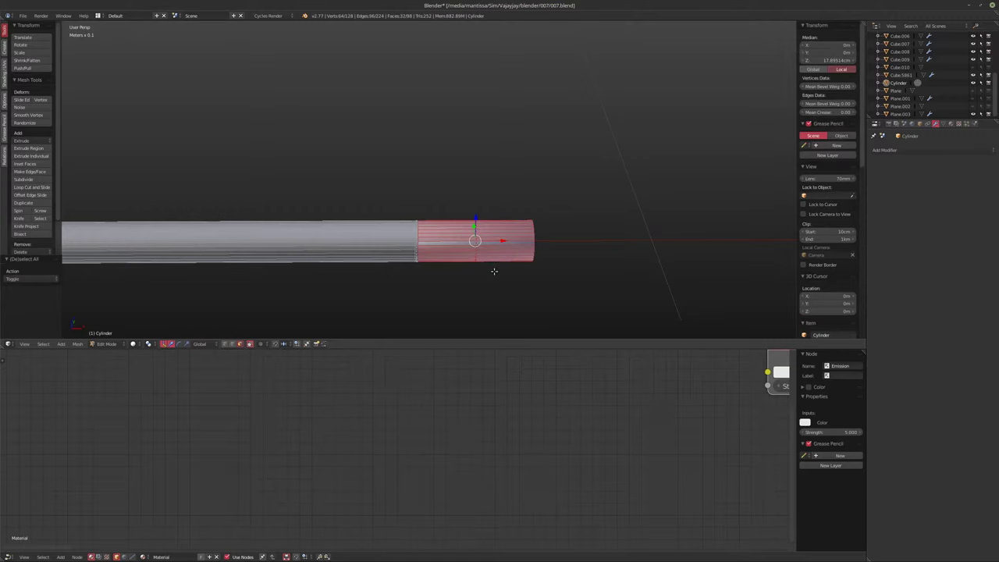
click(31, 140)
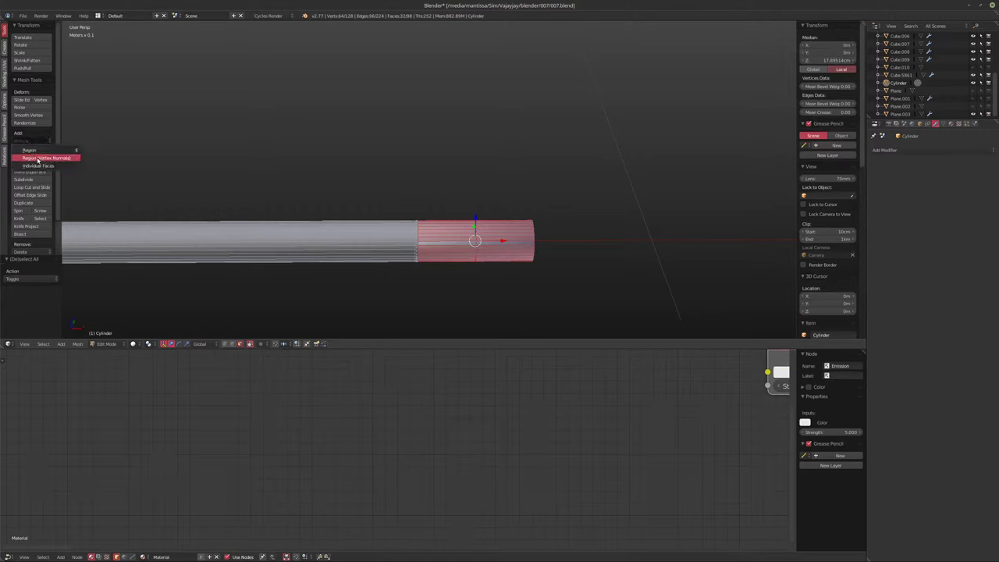
click(37, 158)
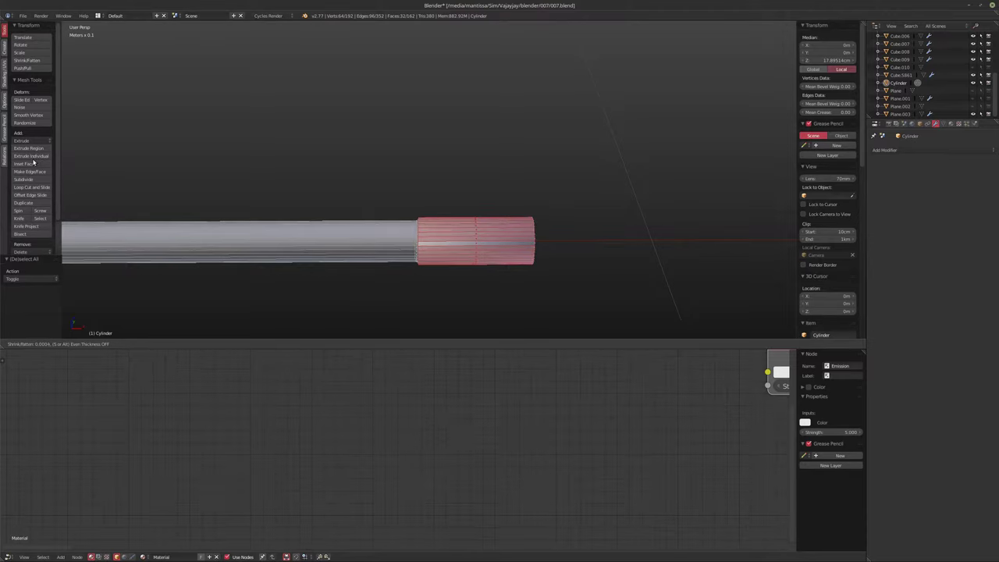
click(34, 162)
Set the viewport's clip start to 1 cm for a close view of the rod's end
shift+middle_drag(460, 231, 469, 222)
scroll(470, 222, up, 2)
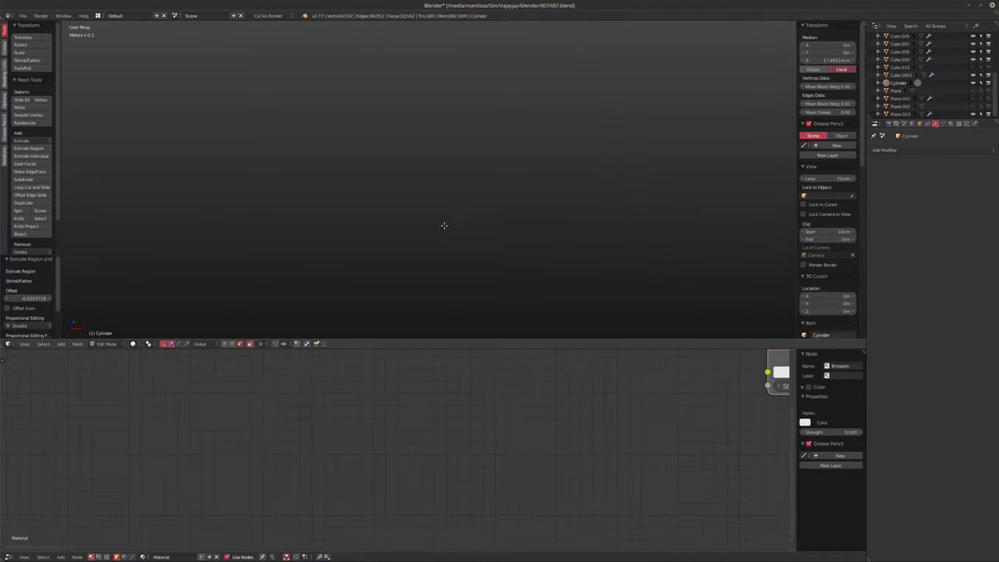
scroll(438, 226, down, 4)
scroll(433, 227, up, 4)
scroll(431, 227, down, 4)
middle_drag(431, 226, 459, 240)
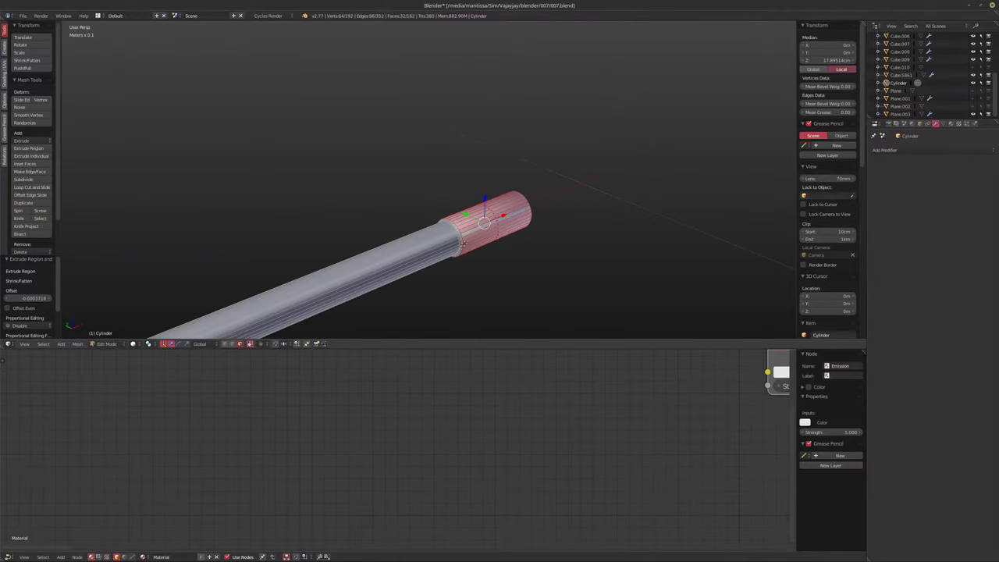
alt+shift+right_click(459, 240)
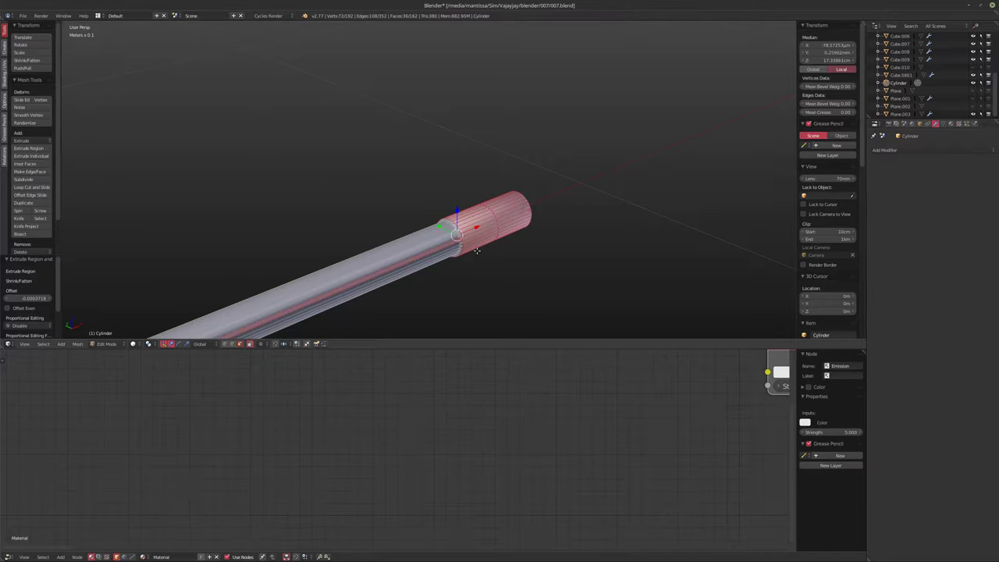
scroll(471, 251, up, 6)
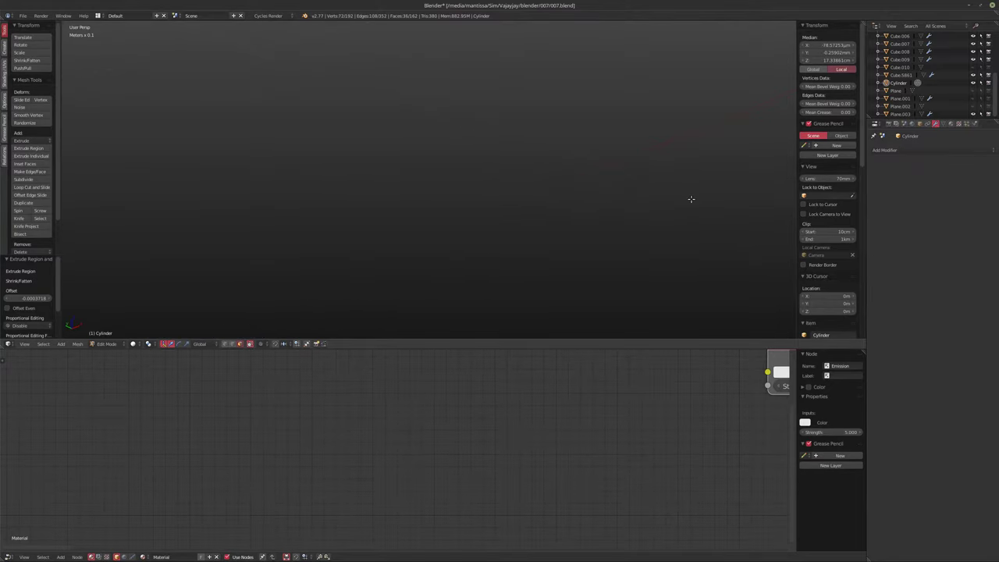
click(830, 232)
text(1)
key(Return)
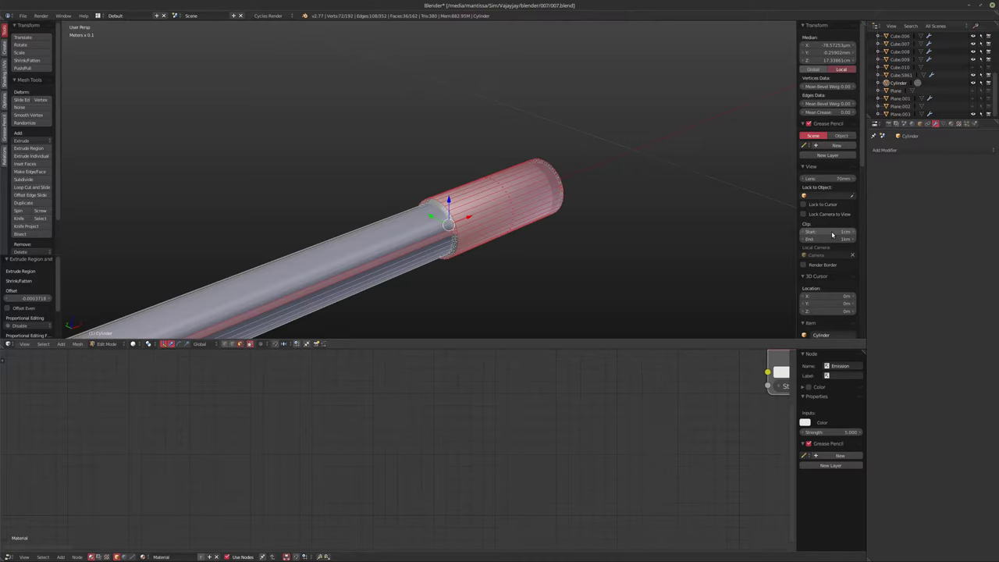
Select the thin ring of faces beside the collar, extrude it inward along its normals by about 0.0003, and clear the selection
scroll(394, 227, up, 5)
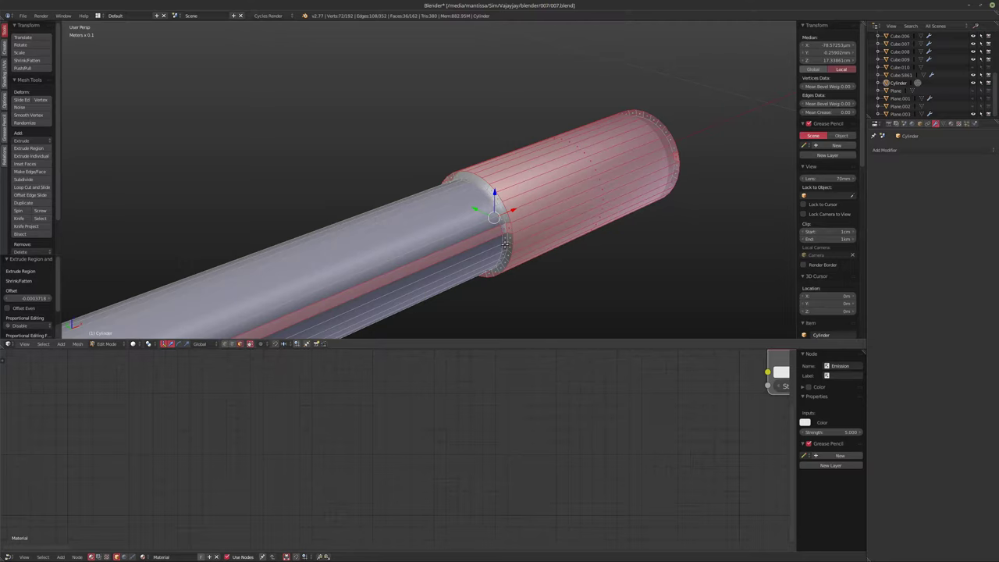
key(a)
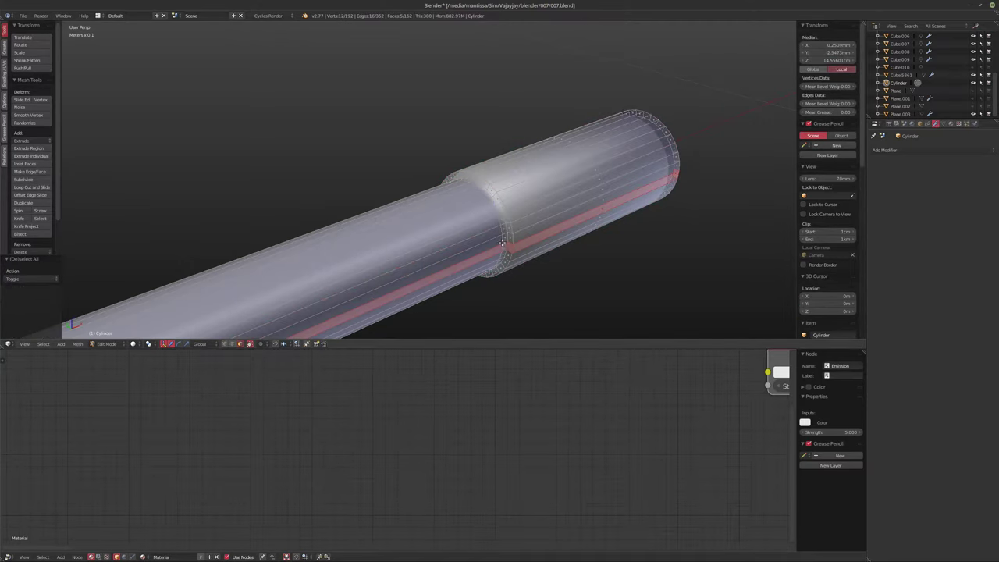
key(a)
alt+click(503, 237)
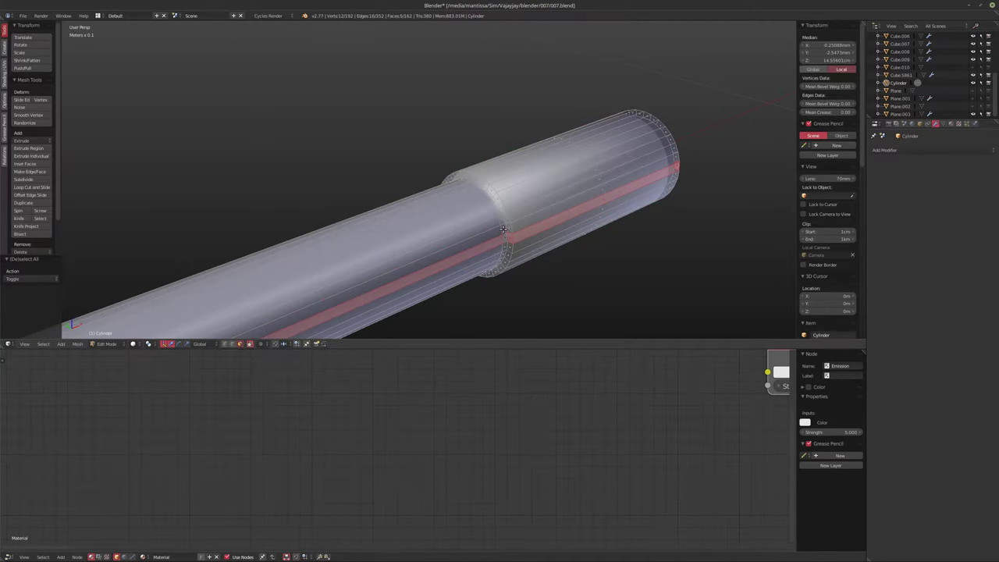
alt+click(500, 253)
middle_drag(500, 253, 494, 266)
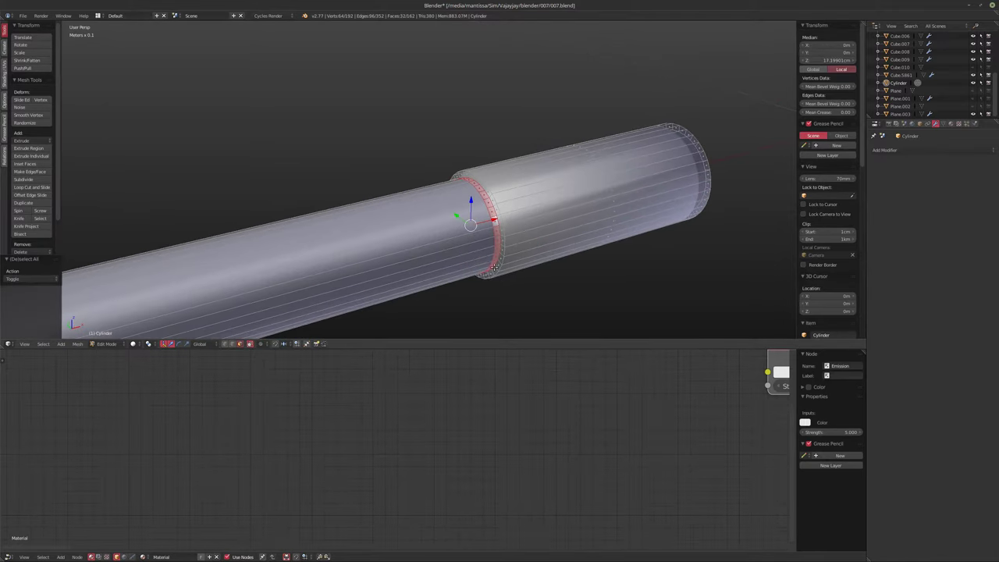
click(49, 156)
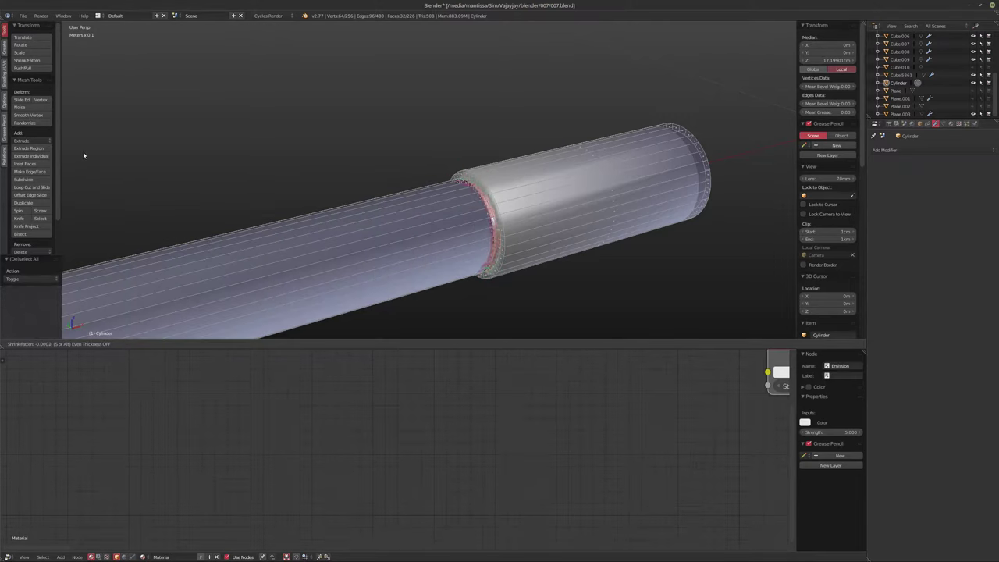
click(83, 157)
middle_drag(298, 170, 575, 169)
key(a)
Select all of the rod's faces and box-deselect the long shaft so that only the end cap stays selected
scroll(512, 197, down, 2)
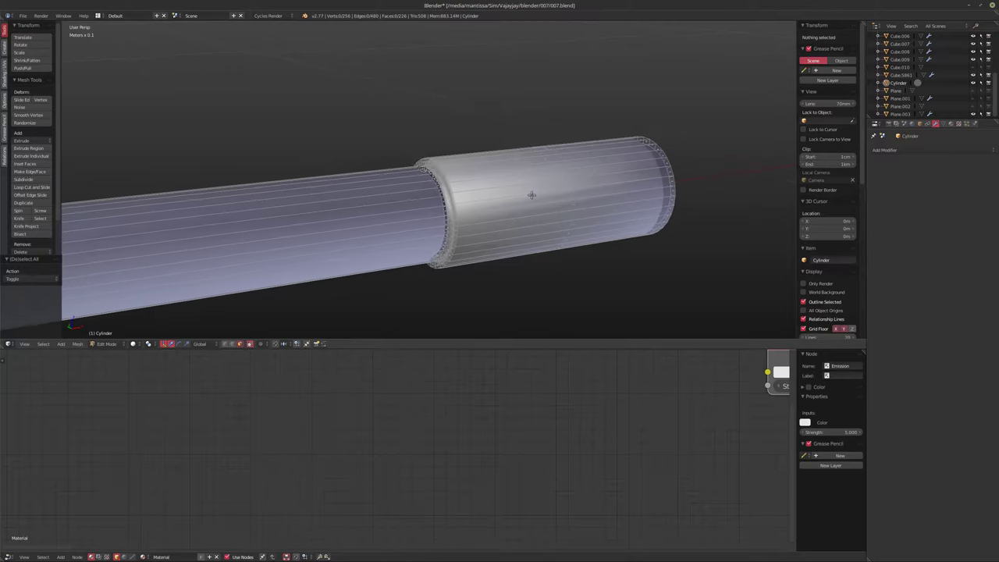
key(a)
scroll(515, 195, down, 5)
middle_drag(265, 175, 306, 156)
key(b)
middle_drag(181, 152, 467, 263)
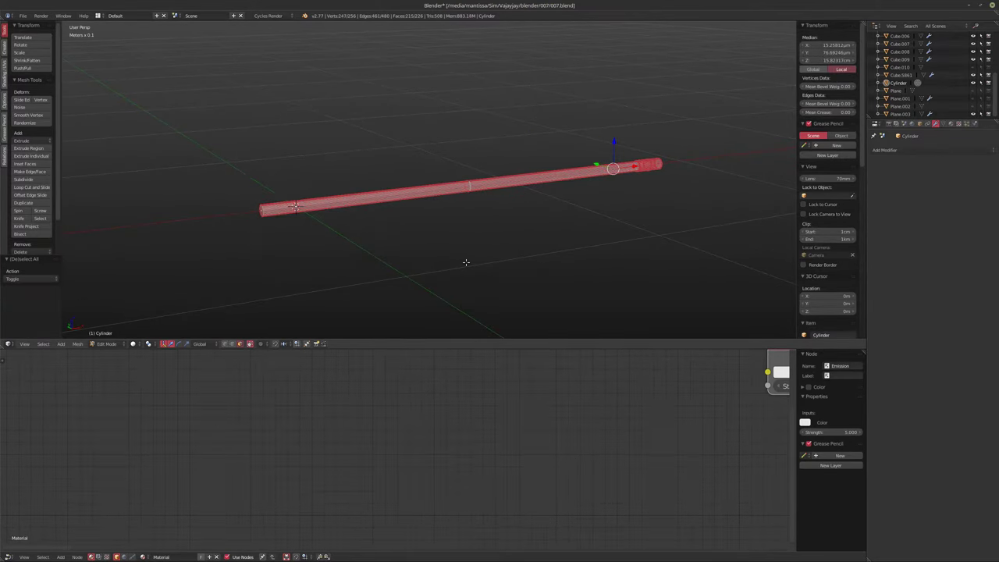
middle_drag(525, 221, 376, 295)
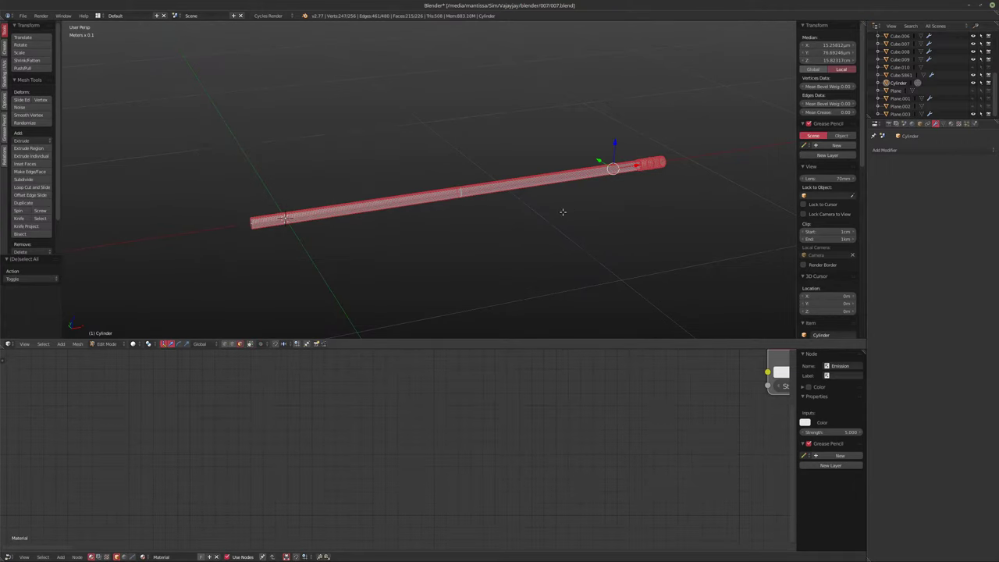
middle_drag(562, 214, 512, 214)
key(b)
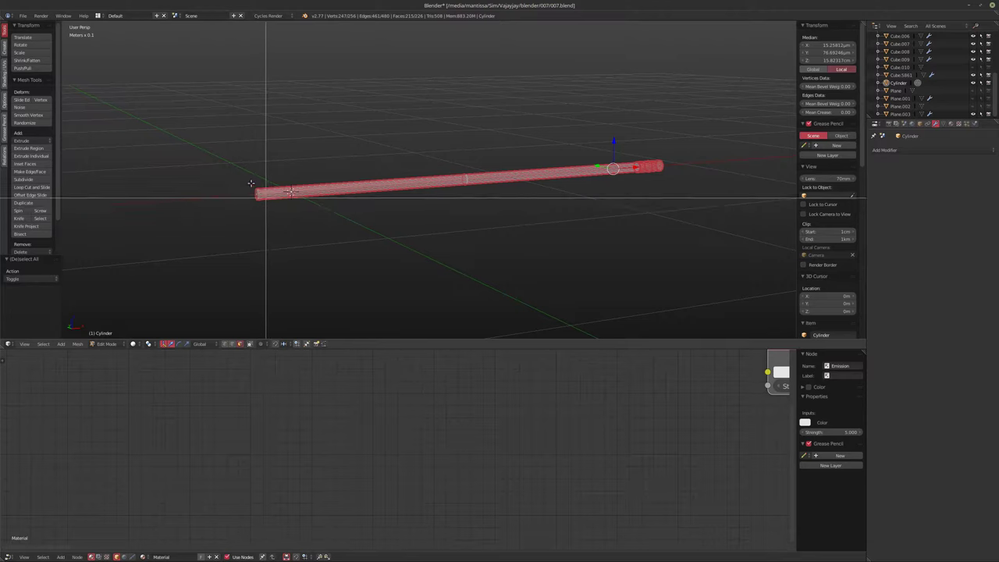
middle_drag(210, 140, 524, 271)
scroll(530, 213, up, 6)
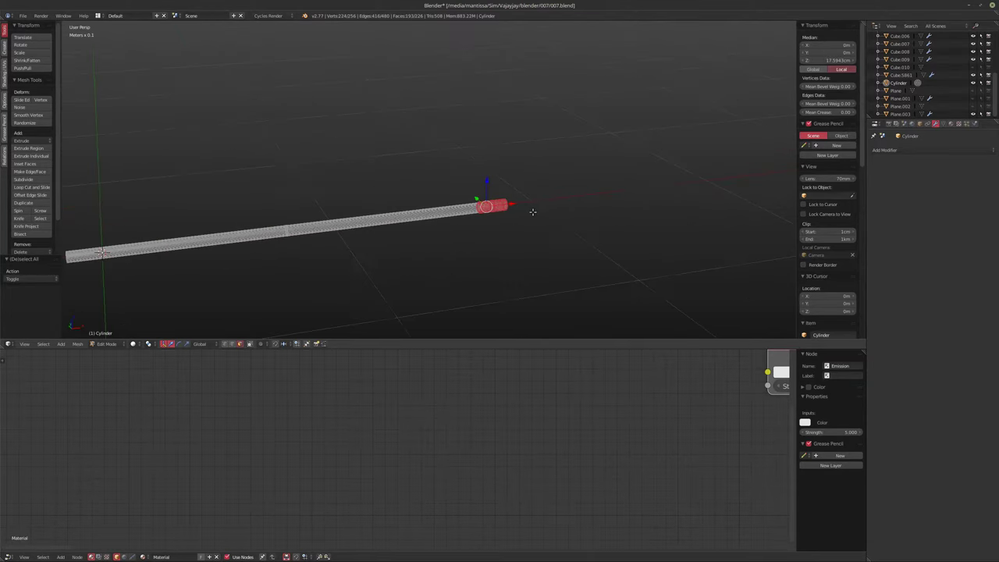
scroll(434, 228, up, 5)
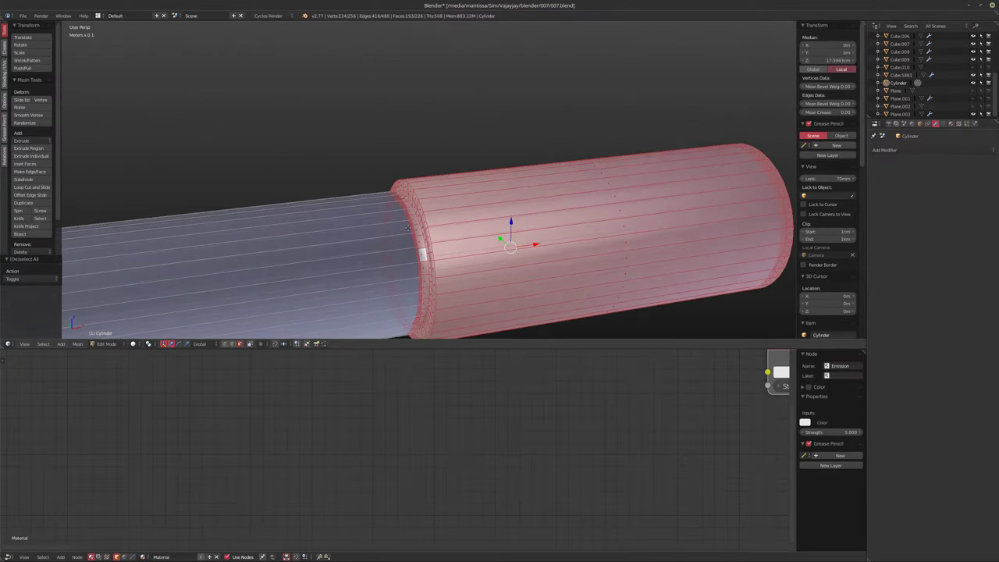
scroll(393, 237, down, 2)
Add a second material slot to the rod and link the existing glossy Material.002 to it
click(951, 124)
click(992, 152)
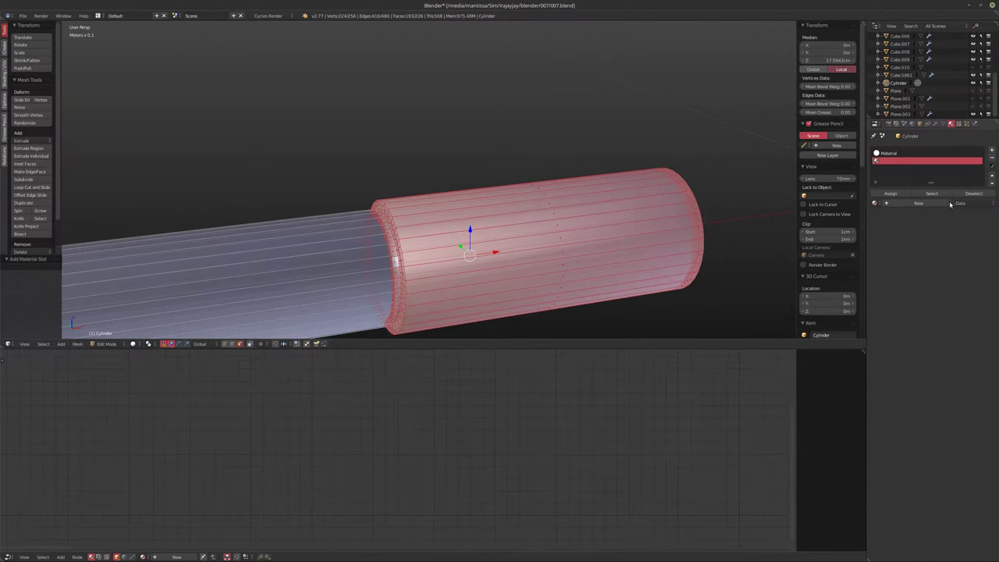
click(875, 203)
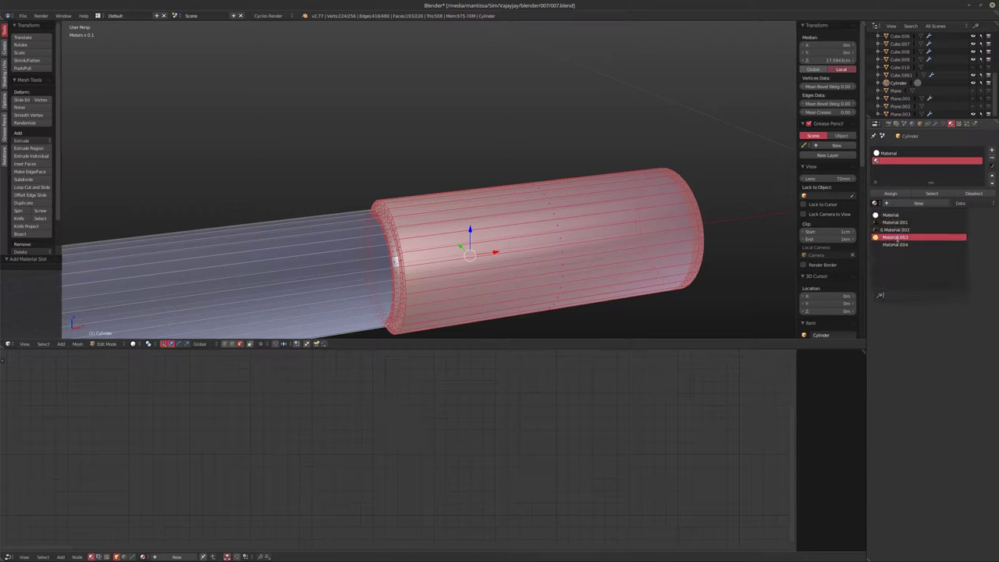
click(895, 223)
shift+middle_drag(510, 251, 552, 208)
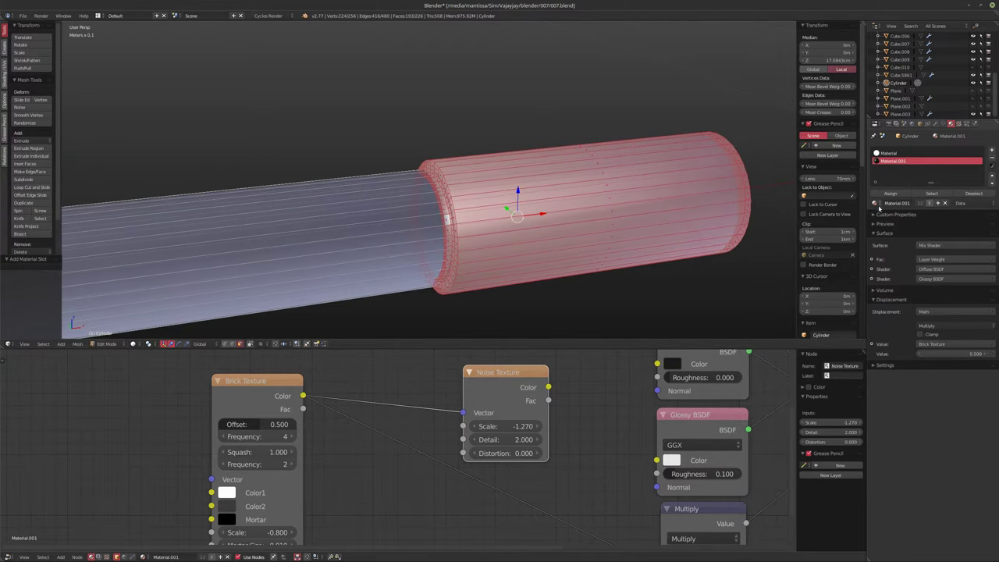
click(875, 204)
click(895, 227)
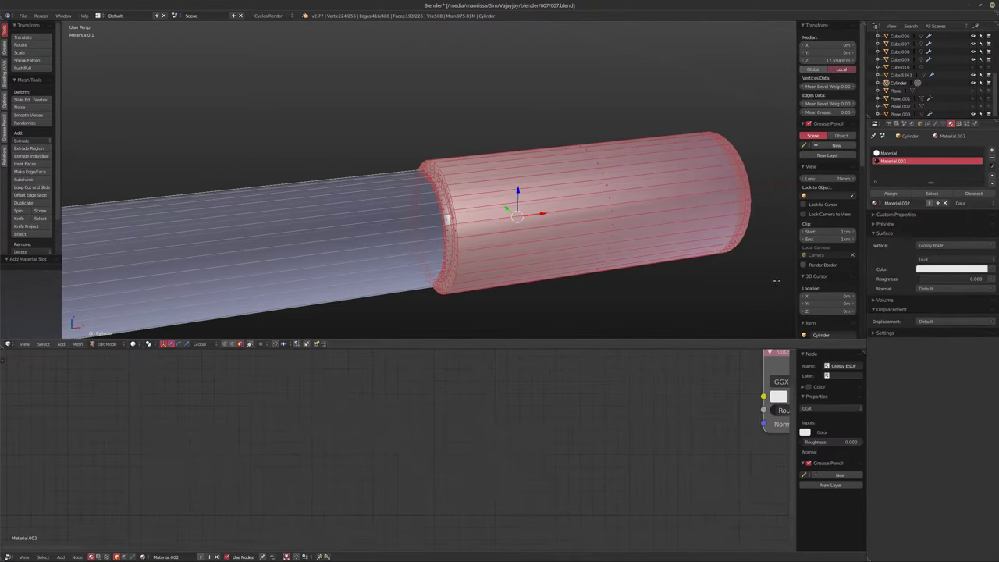
Darken the Glossy BSDF colour of Material.002 slightly and set its roughness to 0.050
key(Home)
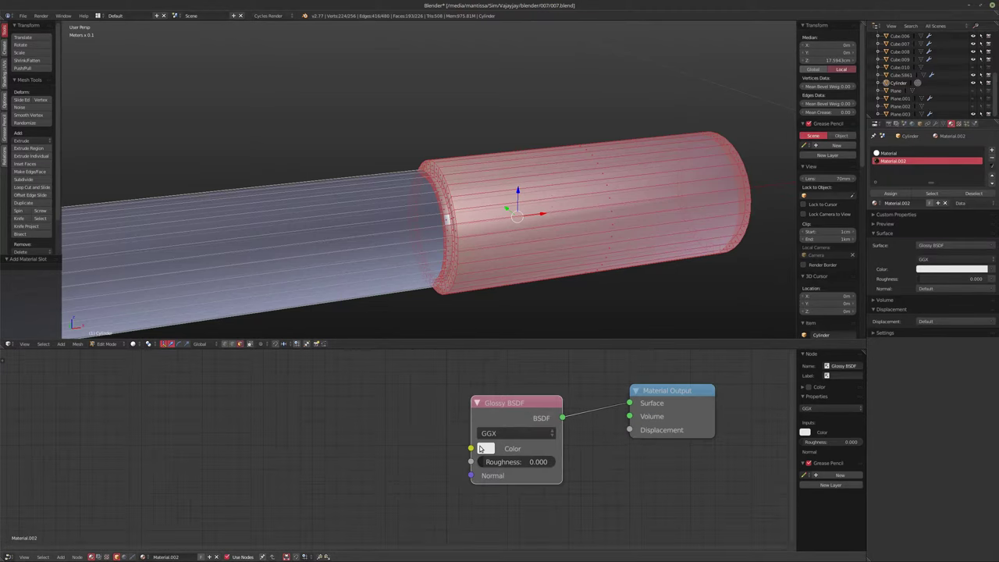
click(484, 449)
drag(583, 278, 583, 290)
click(497, 462)
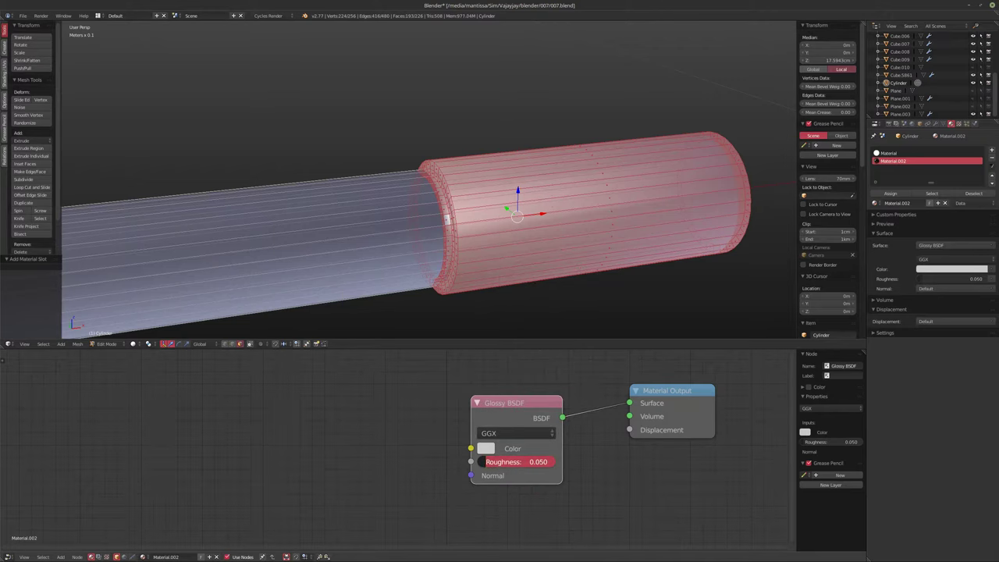
Leave mesh editing, add an Edge Split modifier to the rod, and inspect its shading along the length
scroll(435, 247, down, 3)
key(Tab)
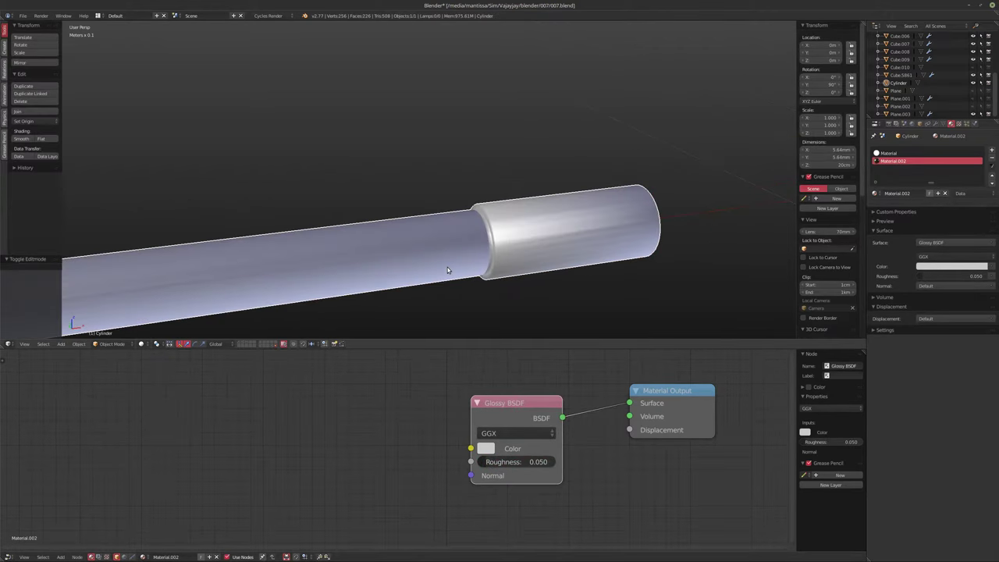
scroll(423, 247, down, 3)
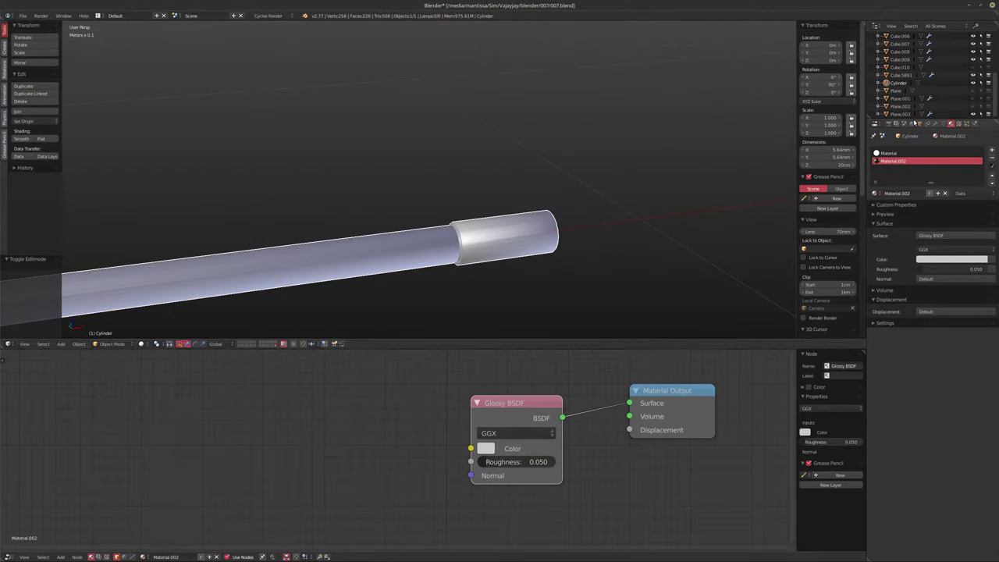
click(935, 123)
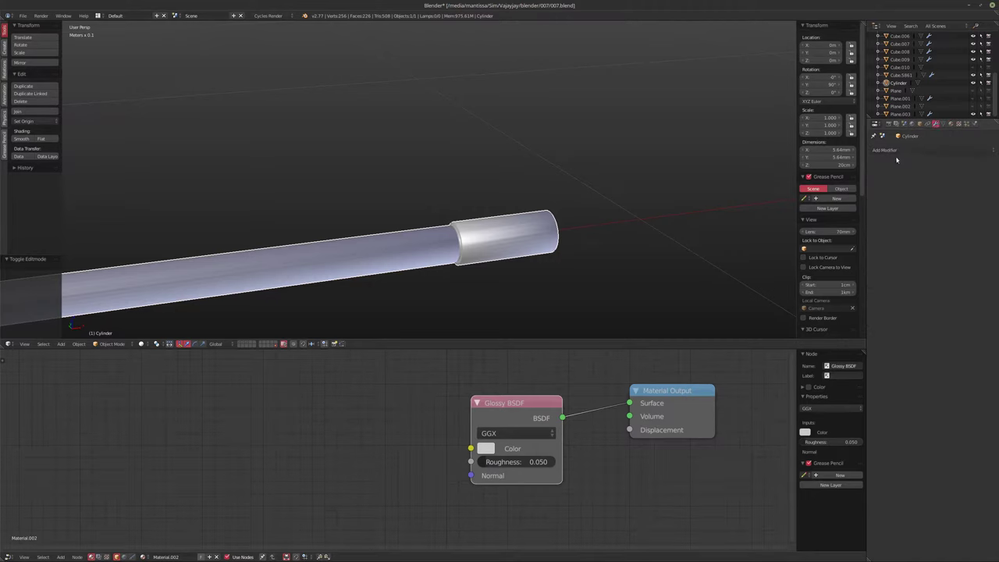
click(897, 150)
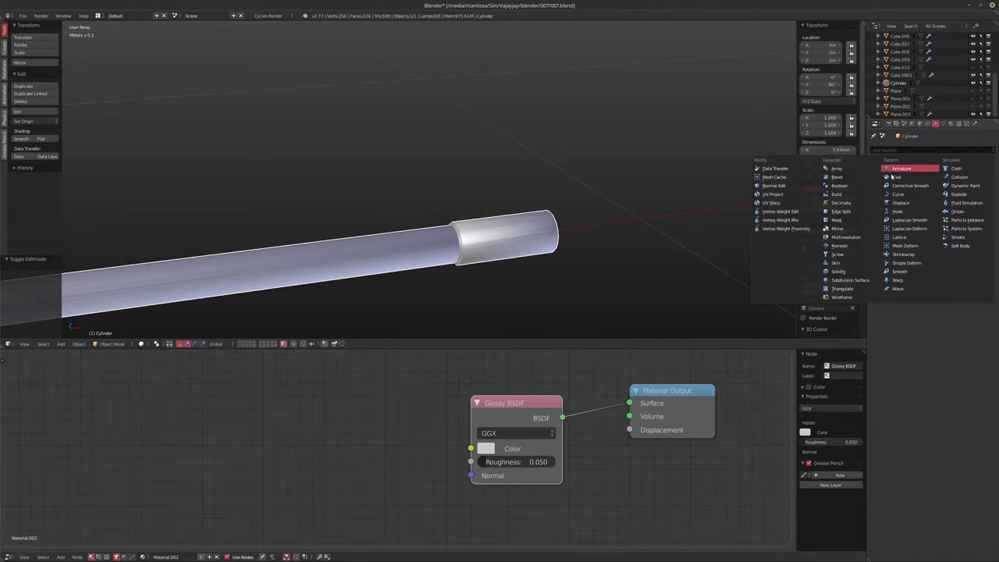
click(840, 211)
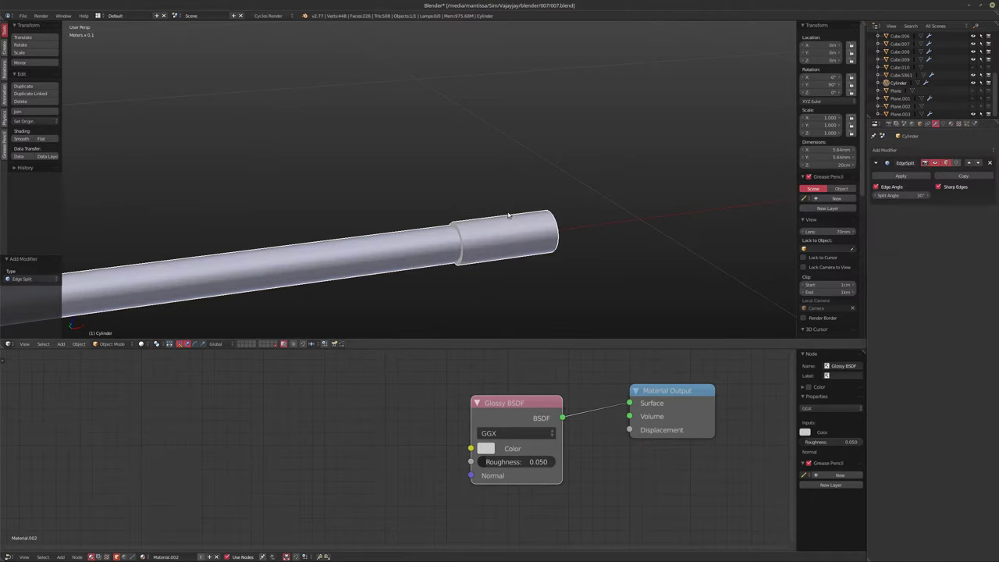
middle_drag(478, 197, 490, 194)
scroll(490, 193, down, 1)
shift+middle_drag(258, 205, 511, 198)
scroll(510, 198, down, 4)
scroll(334, 221, up, 4)
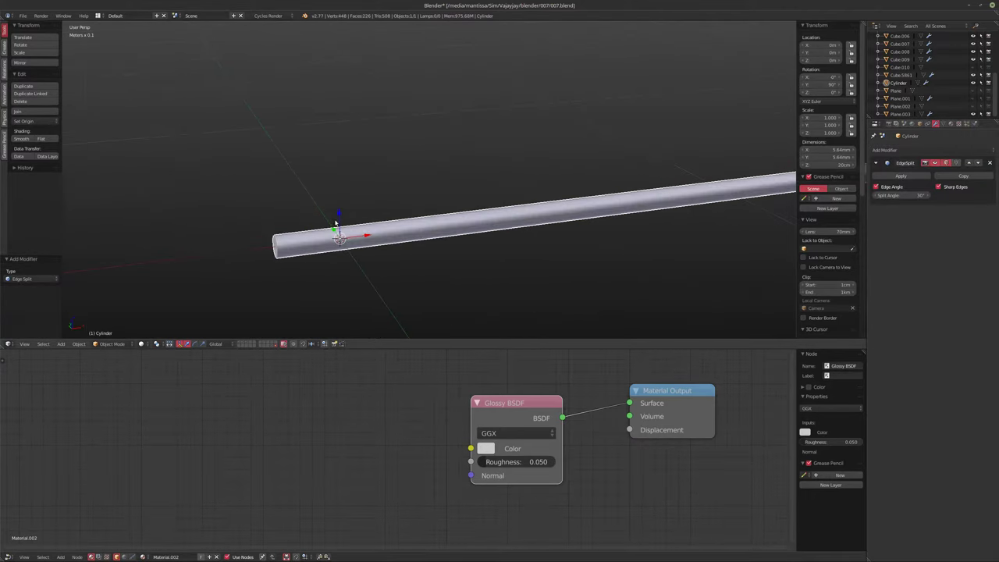
Display the layer with the arrayed greebles and the layer with the rod emitter to inspect the scattered rods
shift+middle_drag(334, 221, 387, 230)
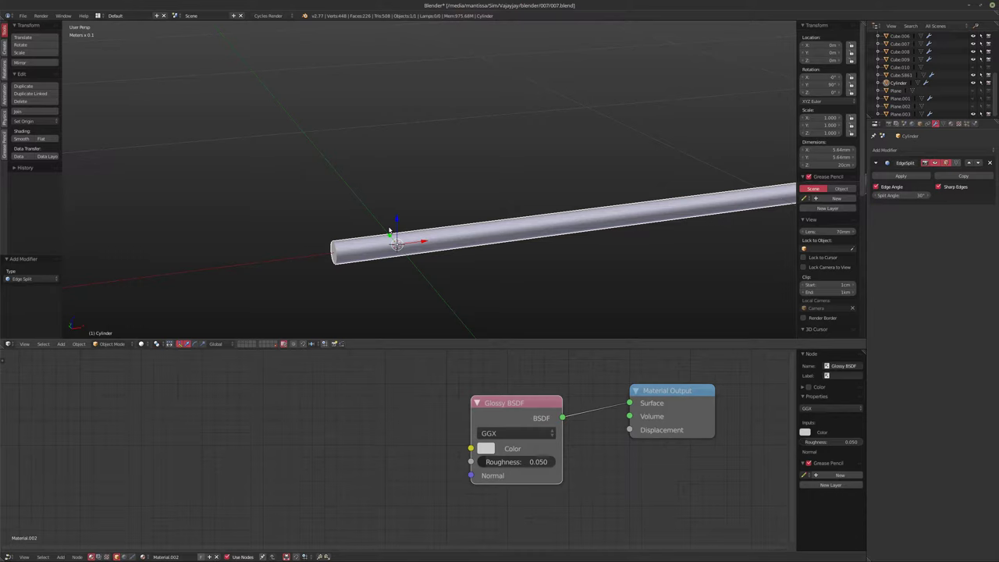
middle_drag(390, 232, 263, 311)
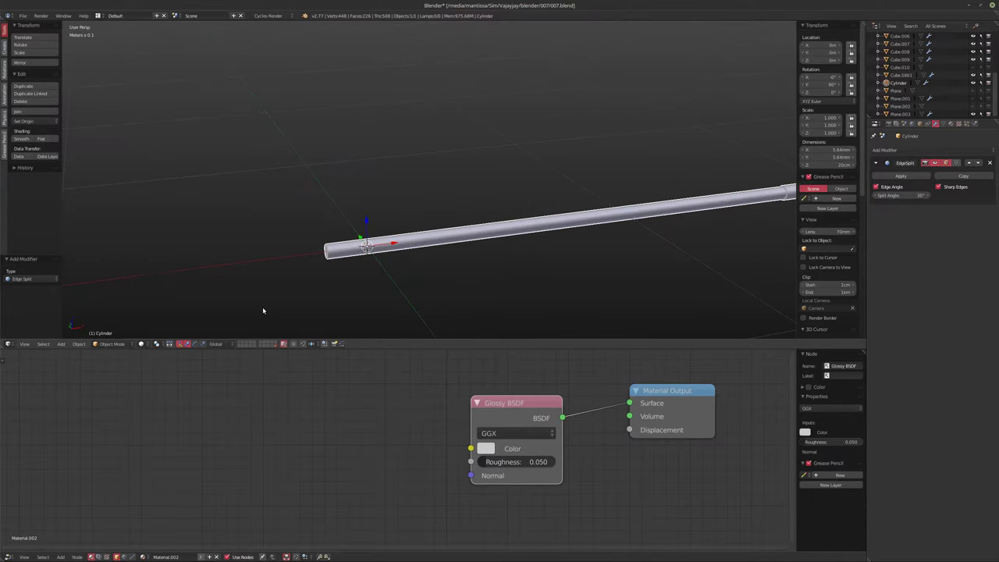
click(244, 344)
click(249, 345)
scroll(440, 227, down, 3)
shift+middle_drag(440, 227, 355, 230)
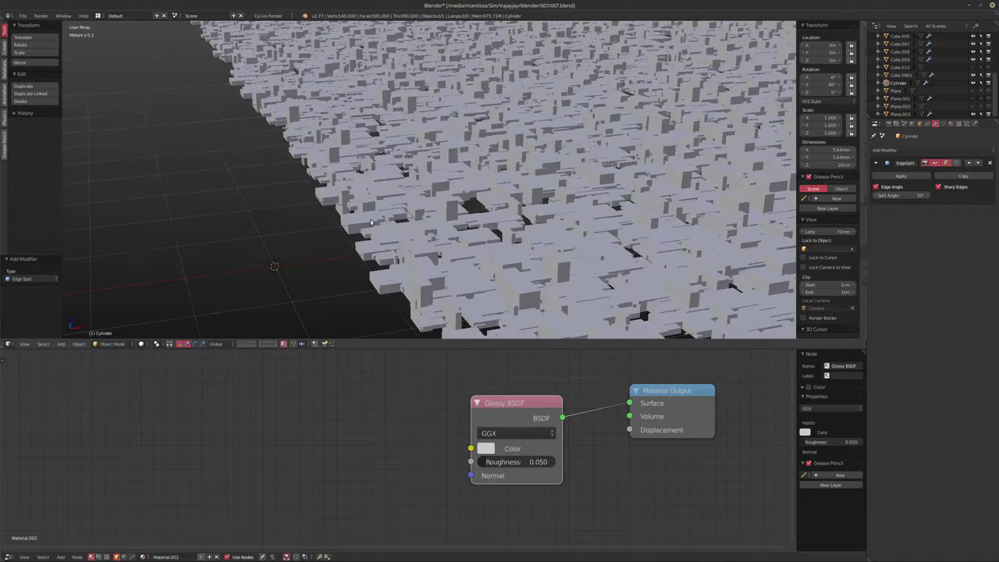
scroll(356, 230, down, 4)
click(245, 344)
shift+middle_drag(484, 289, 390, 182)
scroll(419, 193, down, 5)
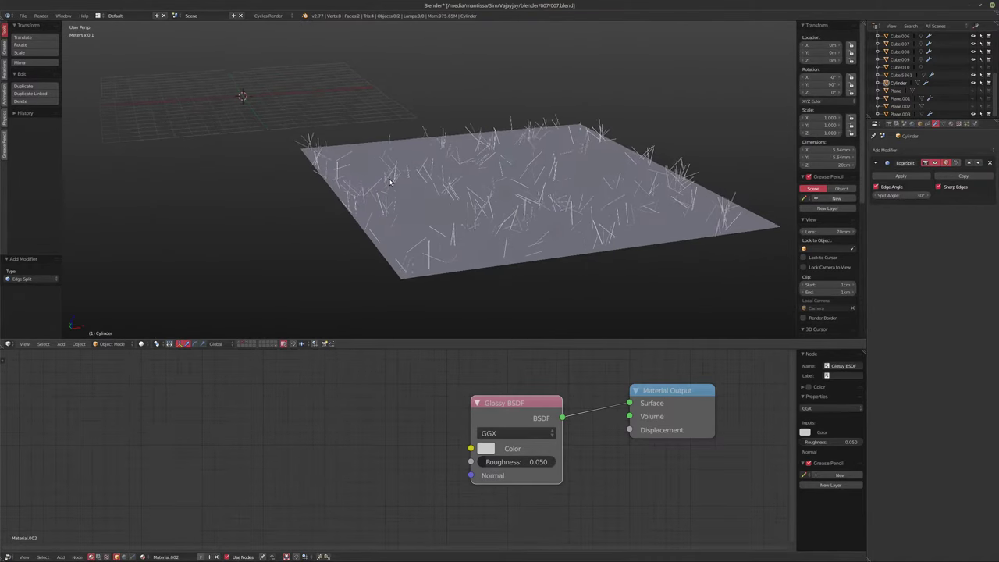
Preview the rods and greebles together in rendered shading through the camera, and make Plane.002 visible
key(KP_0)
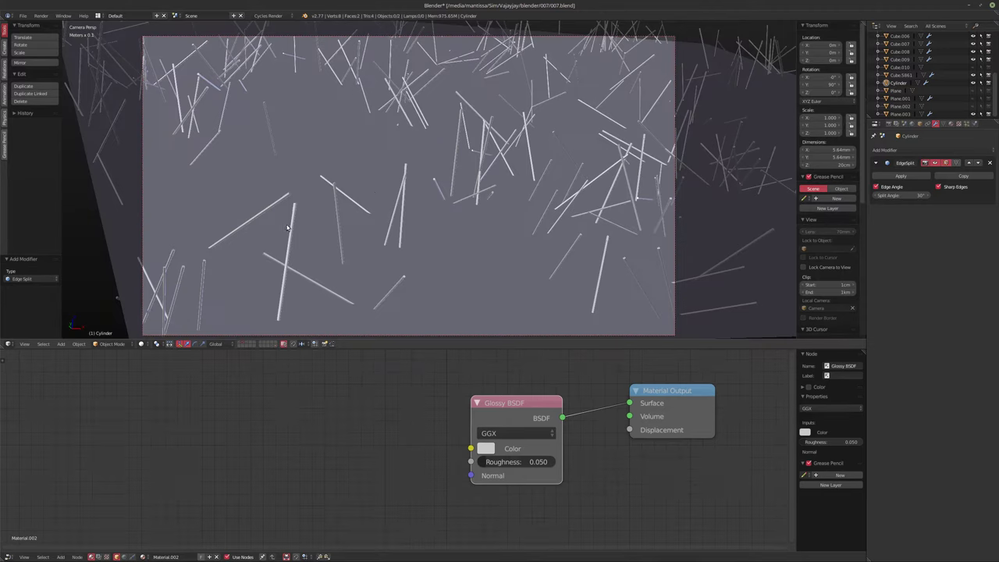
shift+click(245, 344)
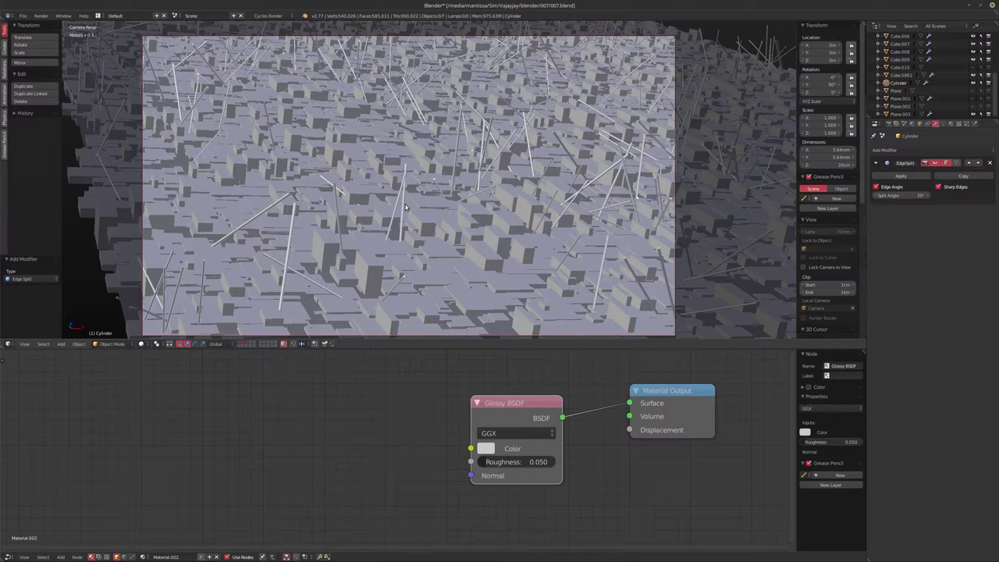
key(shift+z)
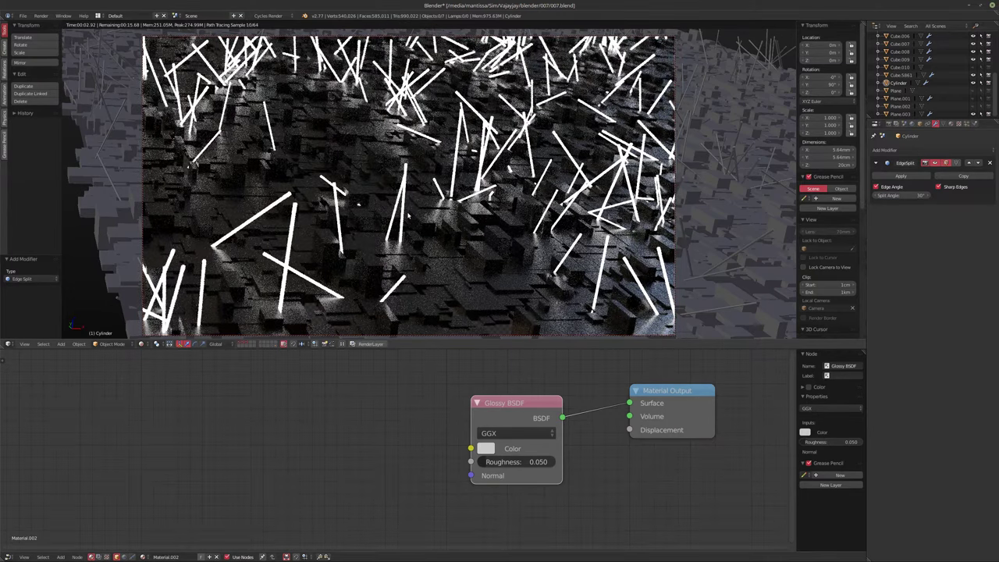
click(974, 107)
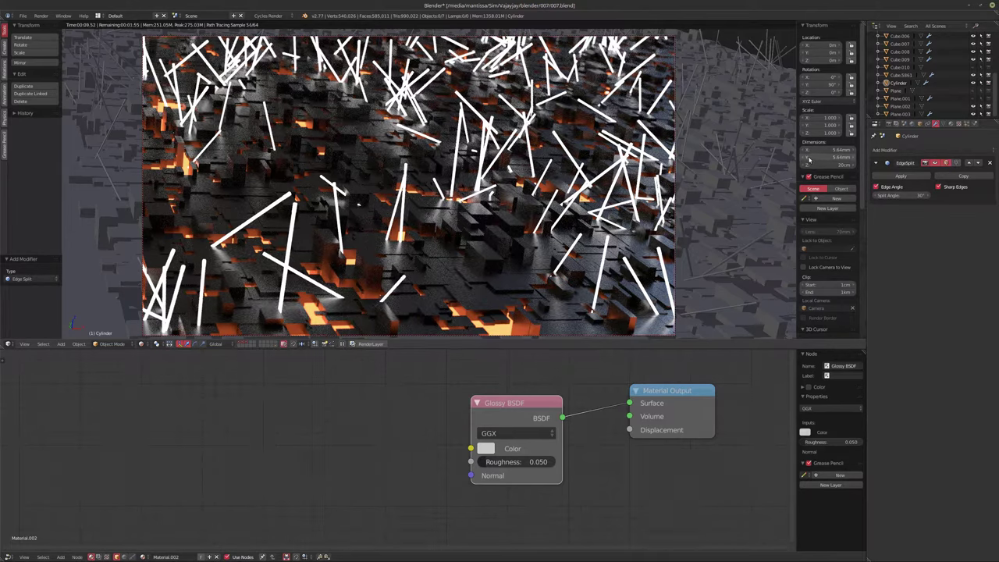
Return to the layer with the original rod and assign Material.002 to its selected end-cap faces in edit mode
click(273, 344)
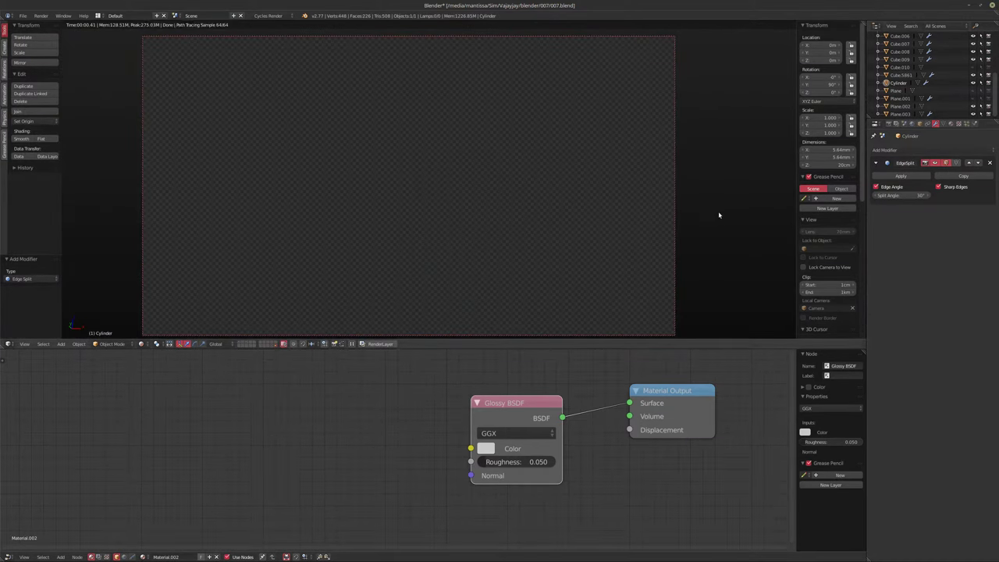
key(shift+z)
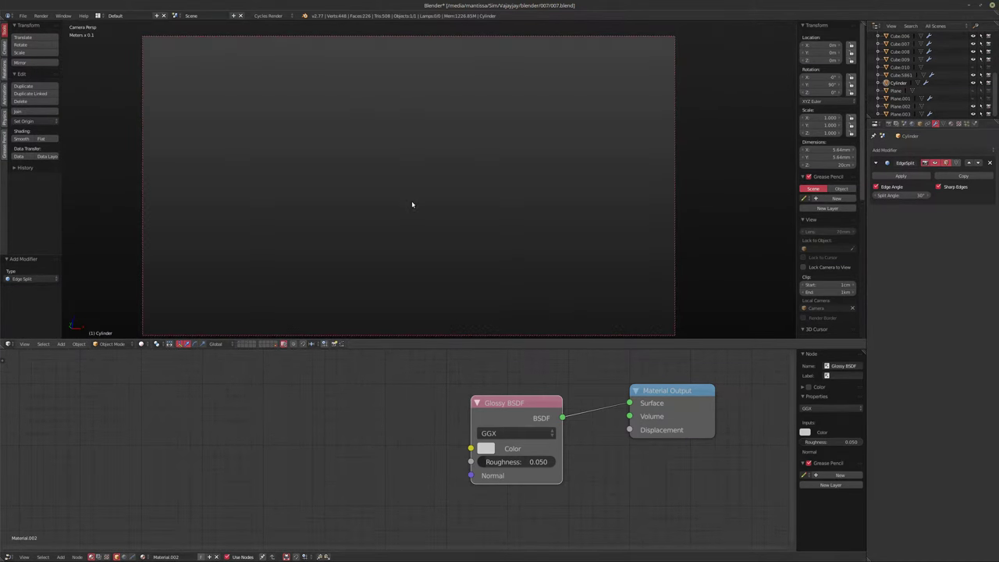
middle_drag(414, 201, 394, 191)
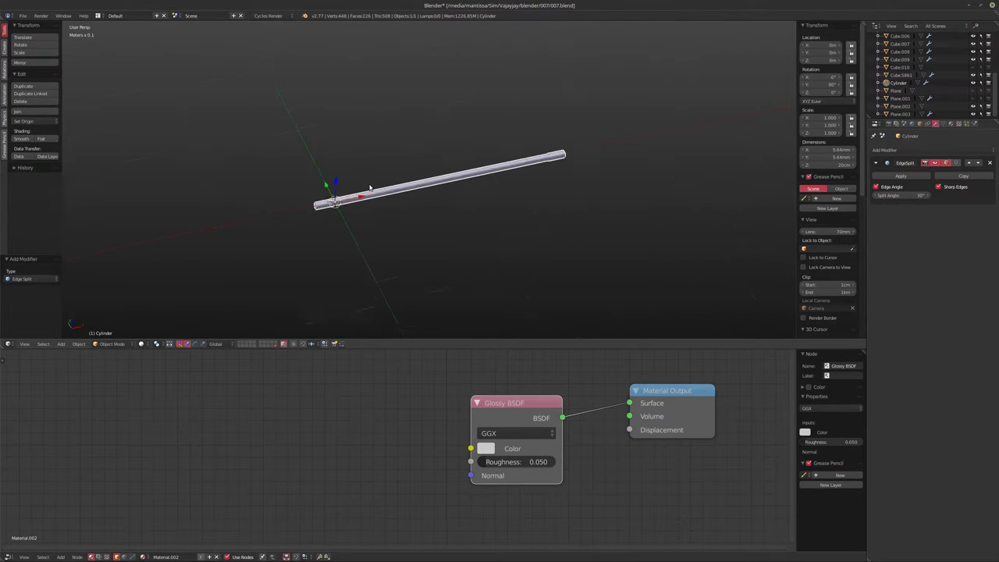
key(Tab)
scroll(439, 179, up, 4)
click(951, 124)
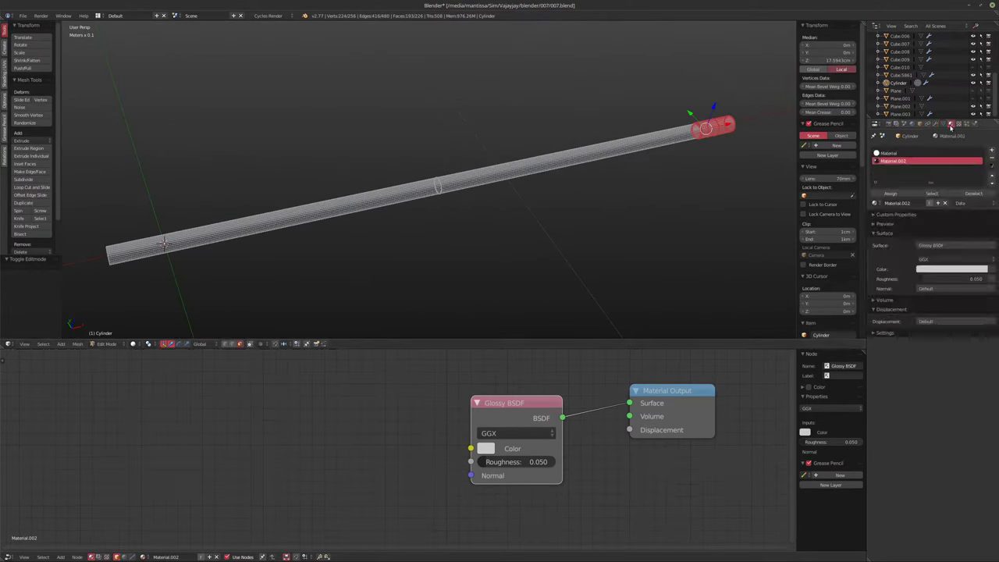
click(896, 195)
shift+middle_drag(662, 169, 621, 179)
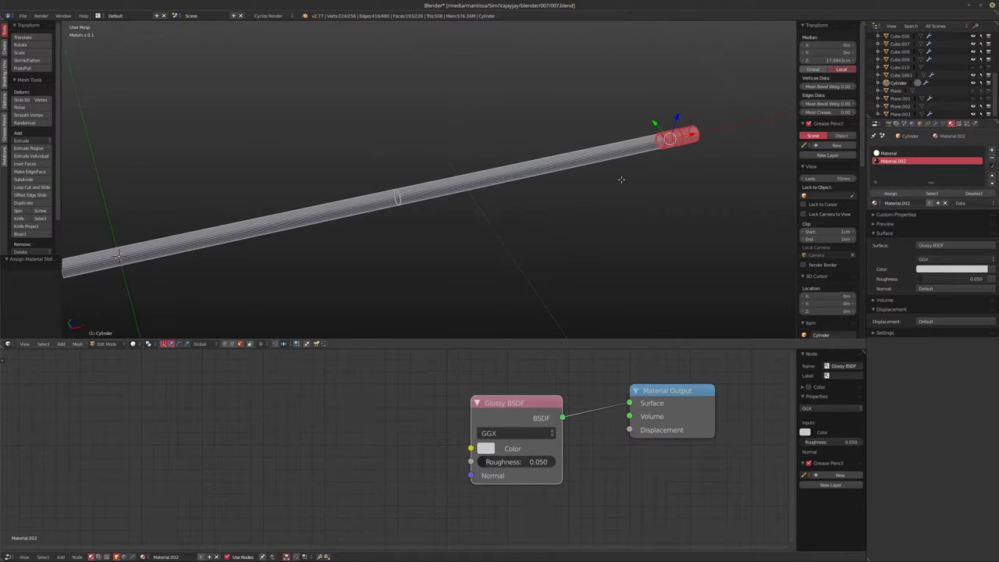
Preview the capped rod in rendered shading, on its own and with the emitter and greeble layers through the camera
key(Tab)
key(shift+z)
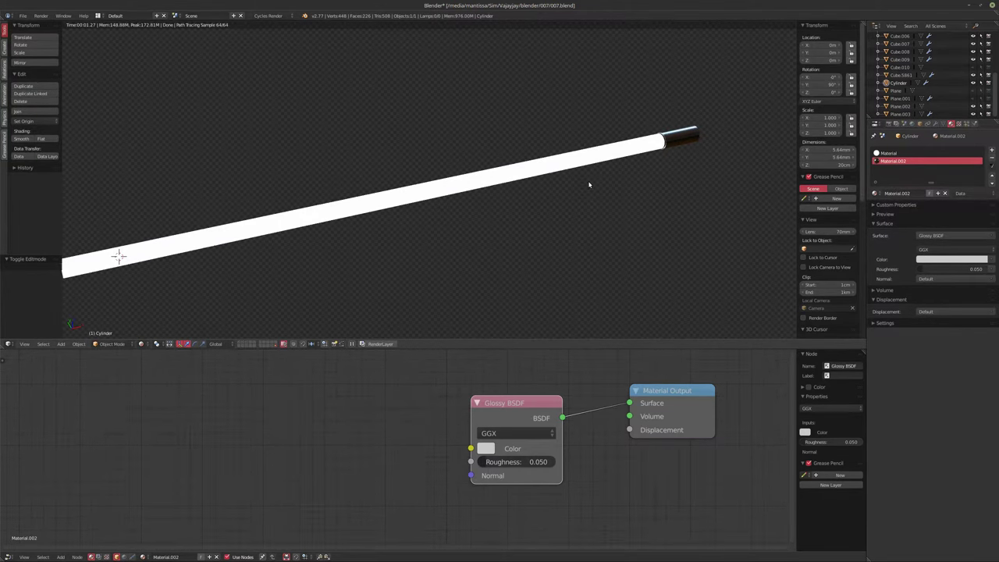
key(KP_0)
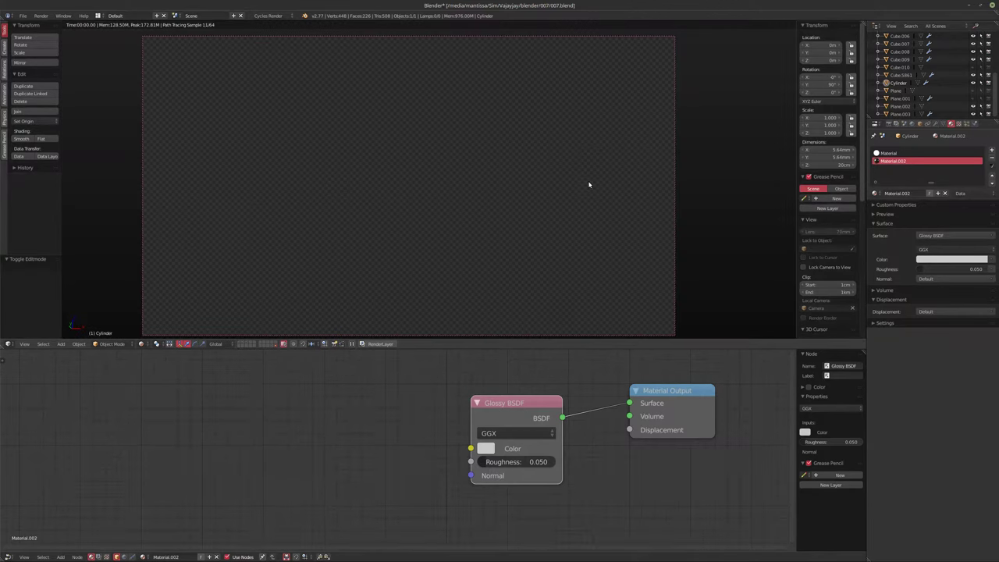
click(242, 344)
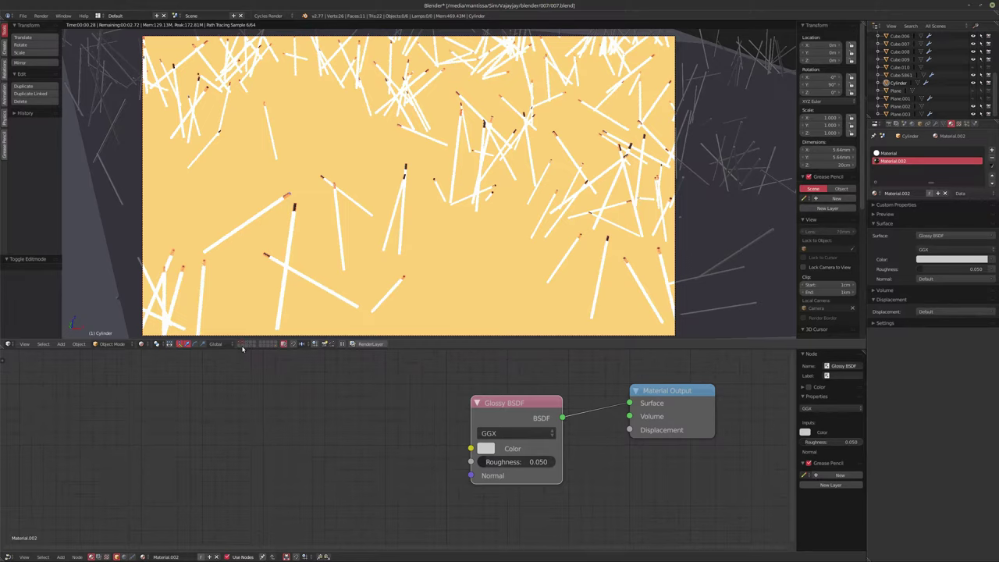
shift+click(252, 344)
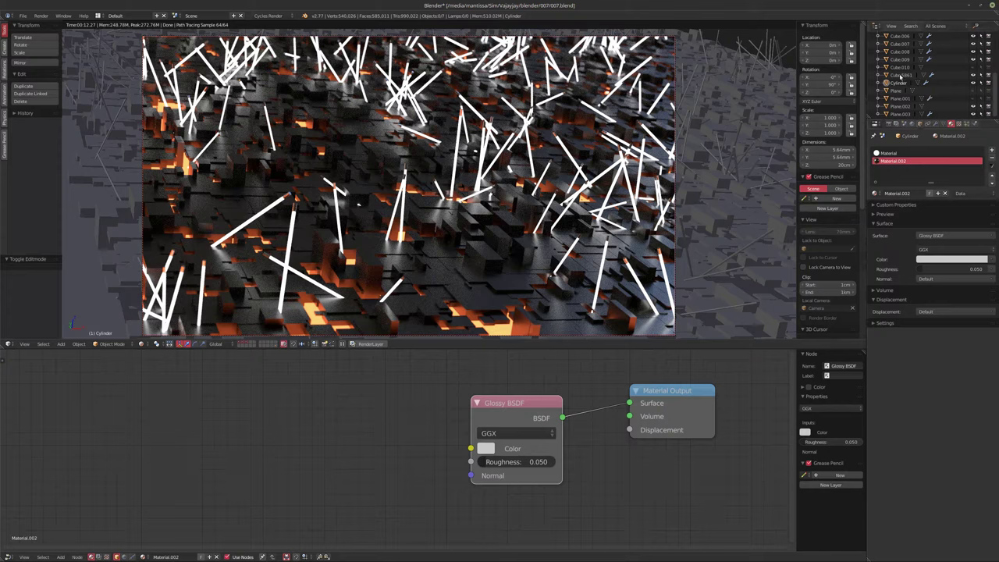
Select the greeble Cube.5861, delete the Noise Texture node from its material, and reposition the Brick Texture node
click(902, 75)
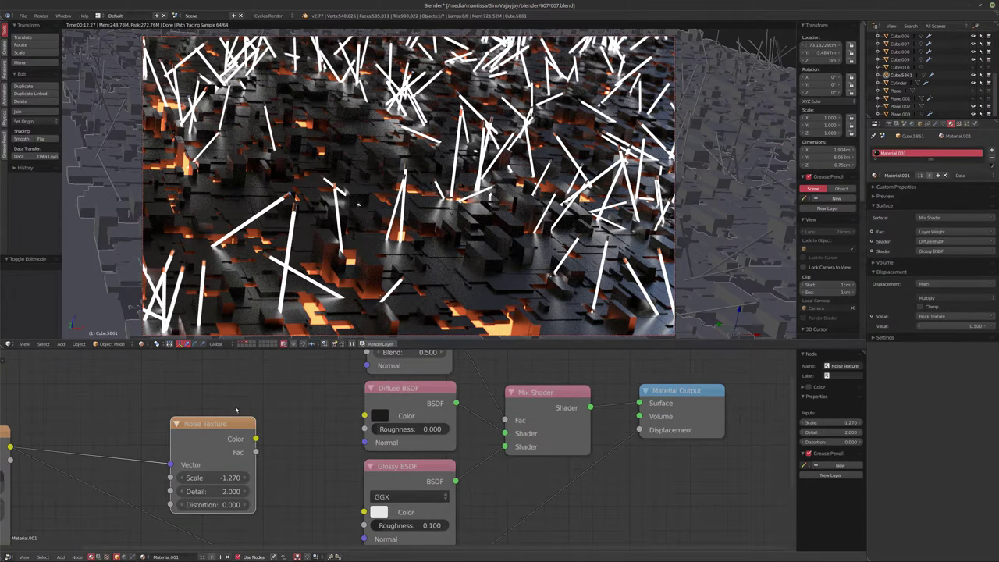
key(Home)
middle_drag(101, 496, 175, 412)
drag(175, 443, 120, 524)
key(x)
drag(151, 470, 393, 530)
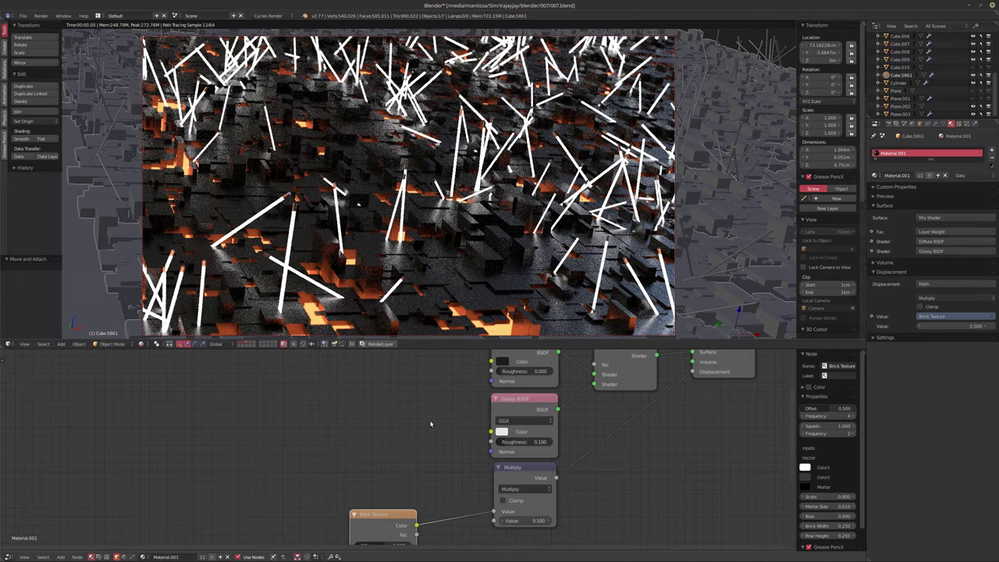
Add a Checker Texture node and connect its Color output to the Glossy BSDF's Color input
scroll(390, 424, up, 1)
key(shift+a)
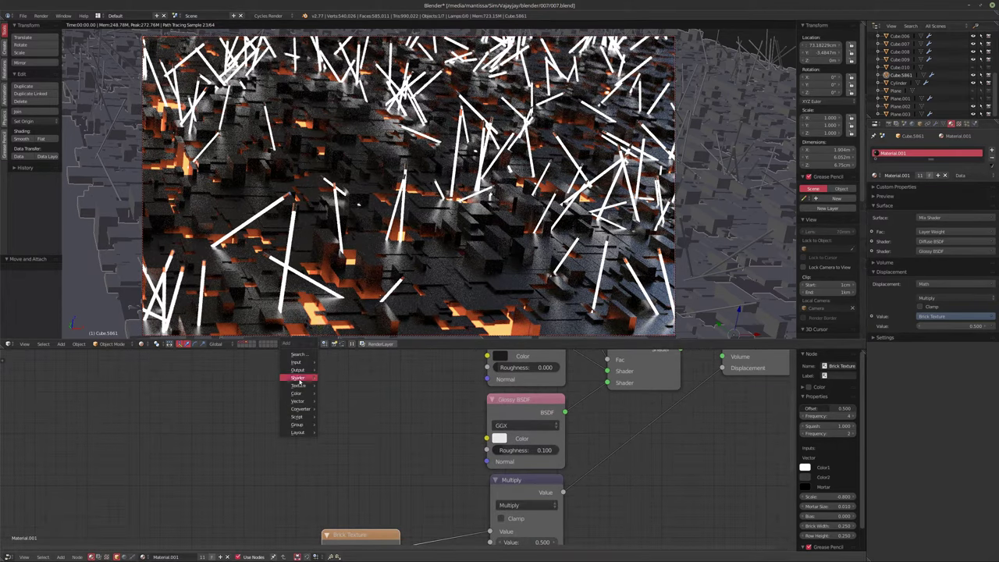
mouse_move(300, 377)
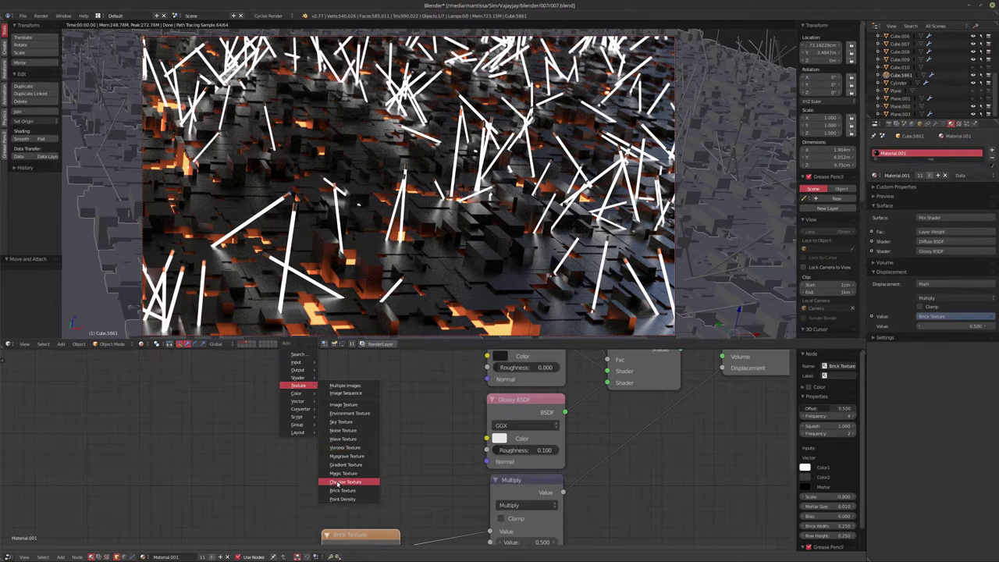
click(345, 481)
click(197, 396)
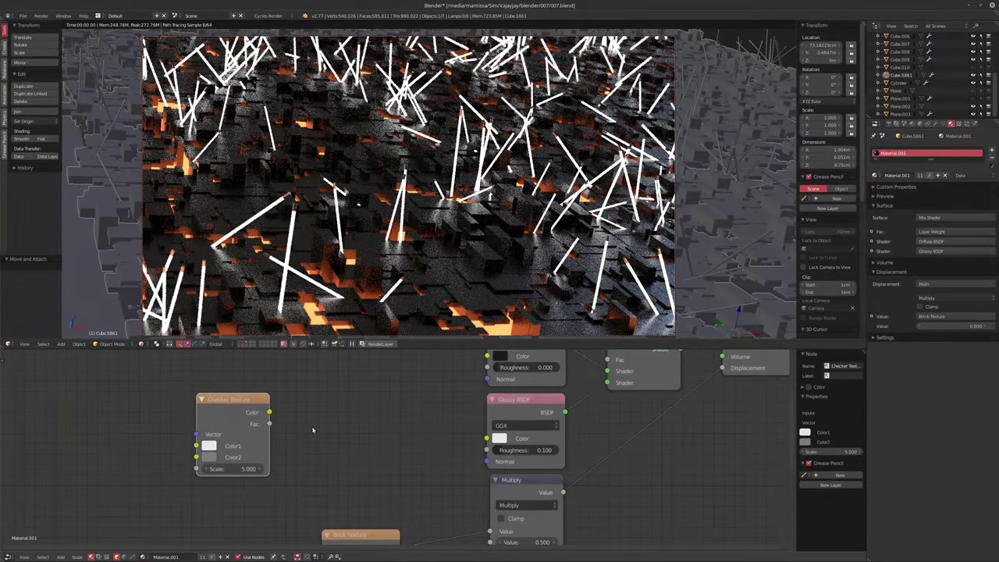
drag(269, 412, 487, 438)
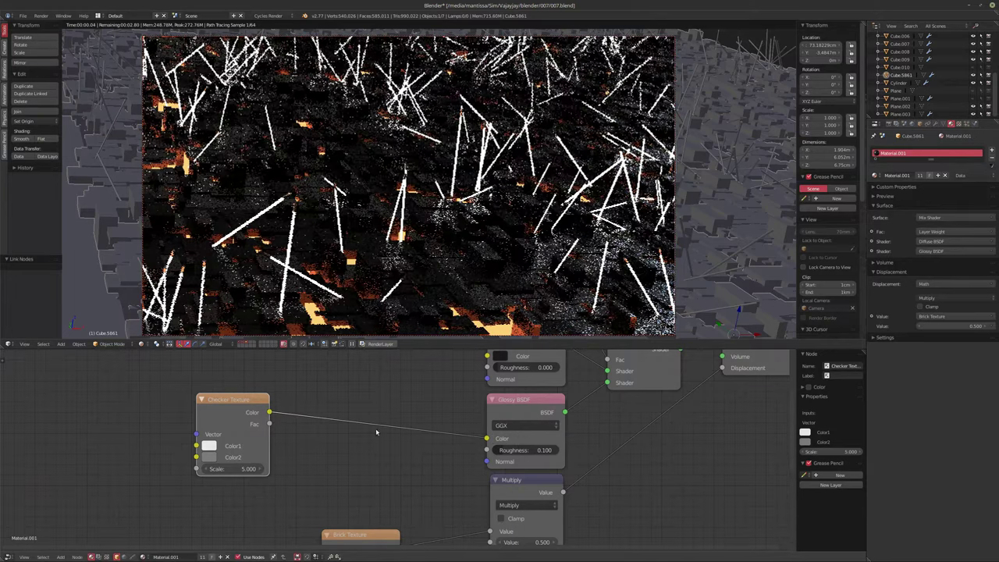
Set the Checker Texture's scale to 15 and inspect its Color1 value
drag(244, 406, 290, 408)
scroll(277, 422, up, 1)
double_click(272, 480)
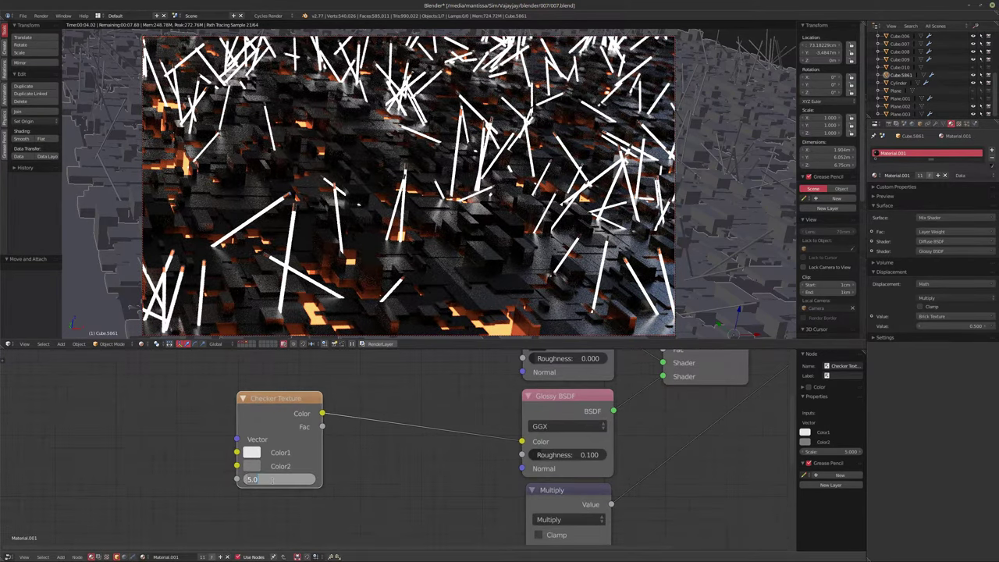
text(15)
key(Return)
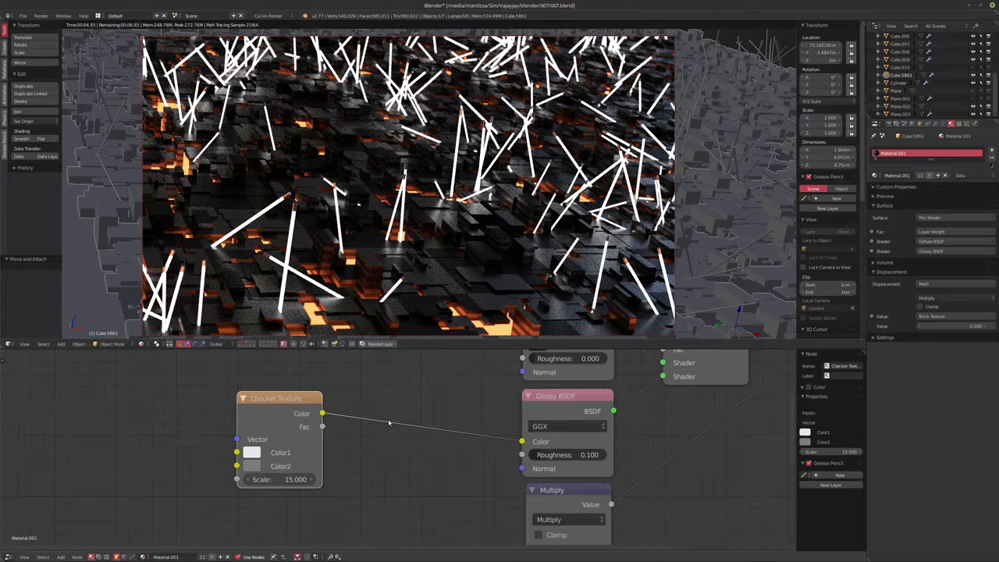
middle_drag(417, 390, 483, 376)
scroll(474, 382, up, 2)
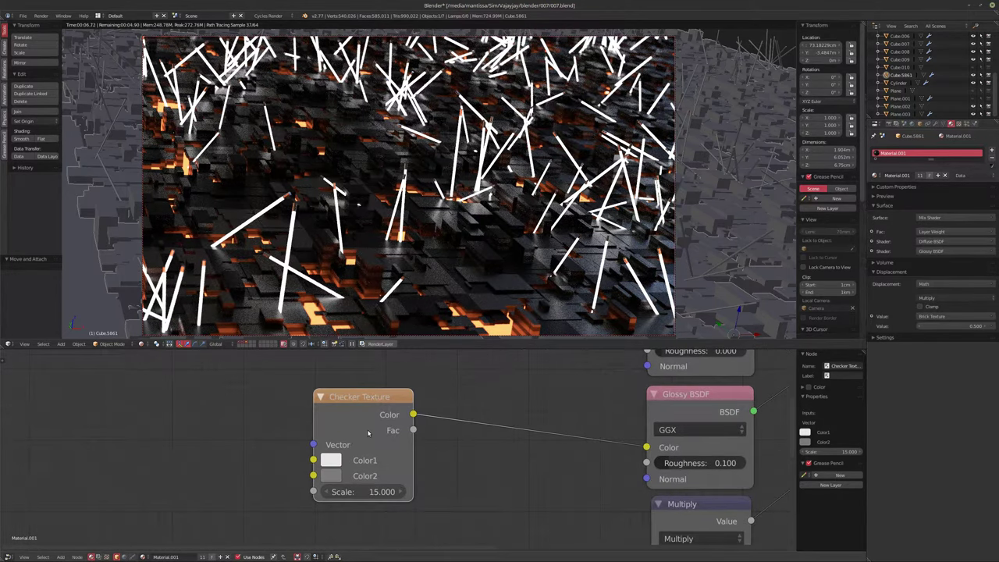
click(332, 460)
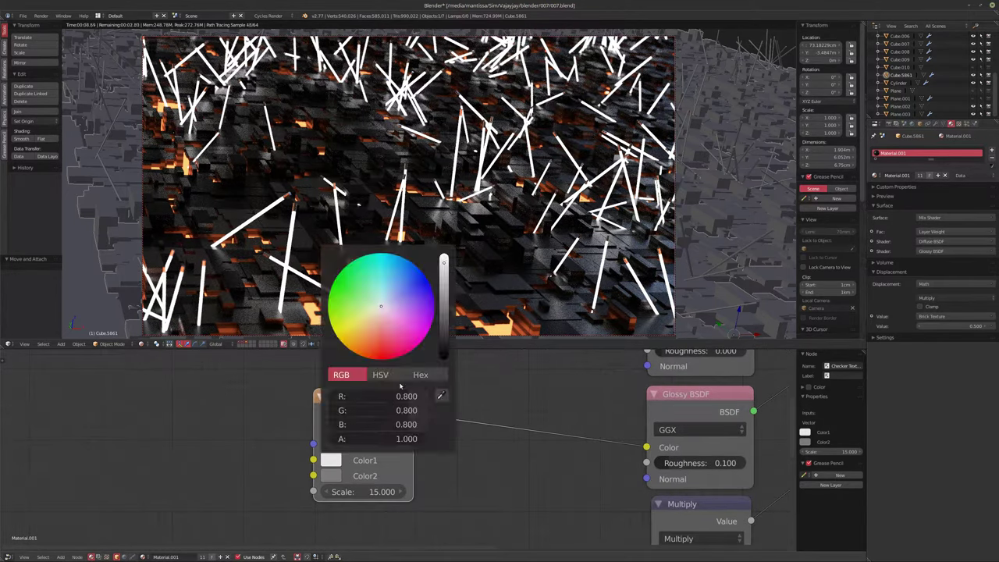
middle_drag(466, 464, 424, 462)
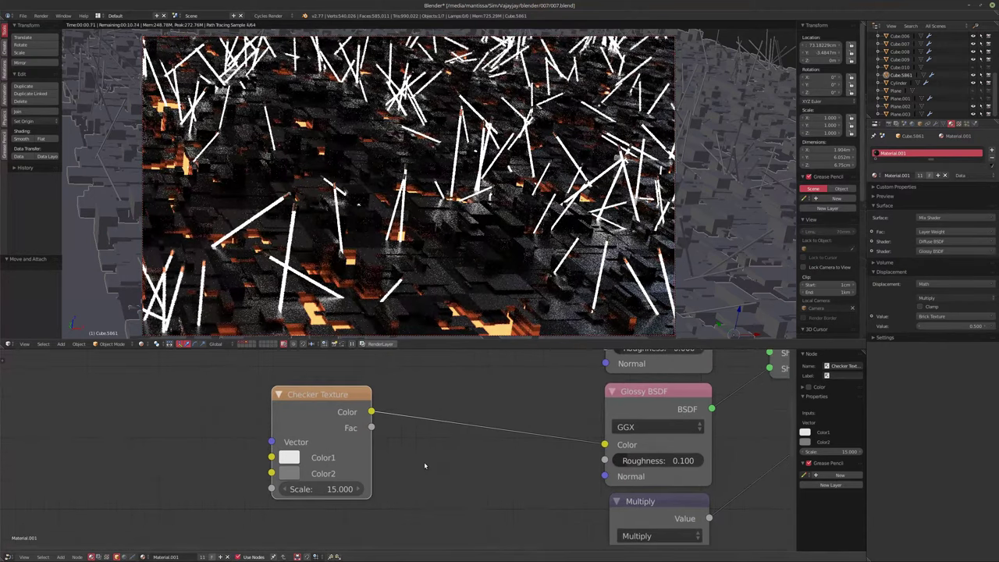
Add Mapping and Texture Coordinate nodes to the Checker Texture, using Object coordinates, and preview the last and first frames
click(303, 415)
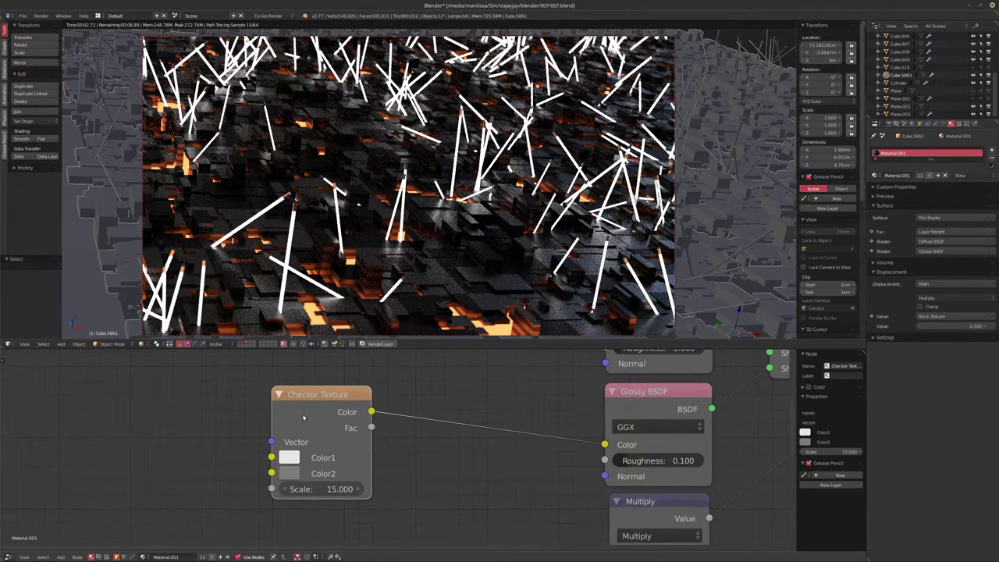
key(ctrl+t)
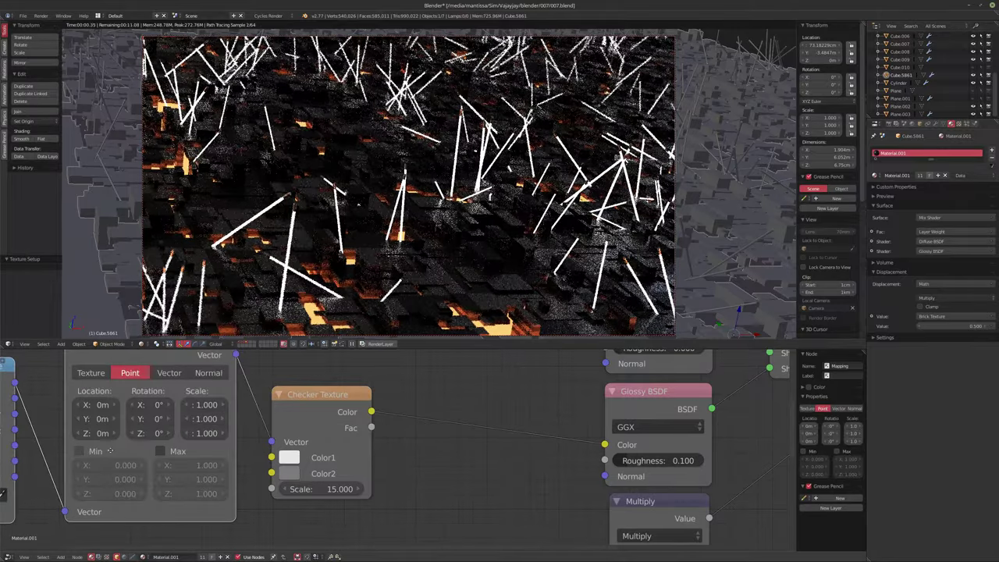
middle_drag(117, 443, 211, 444)
drag(109, 431, 159, 512)
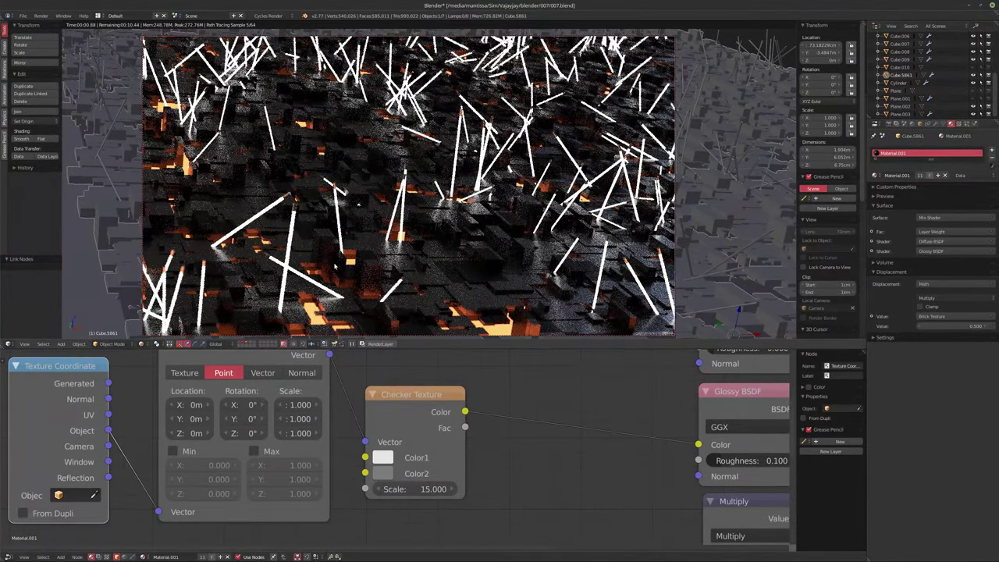
key(shift+Right)
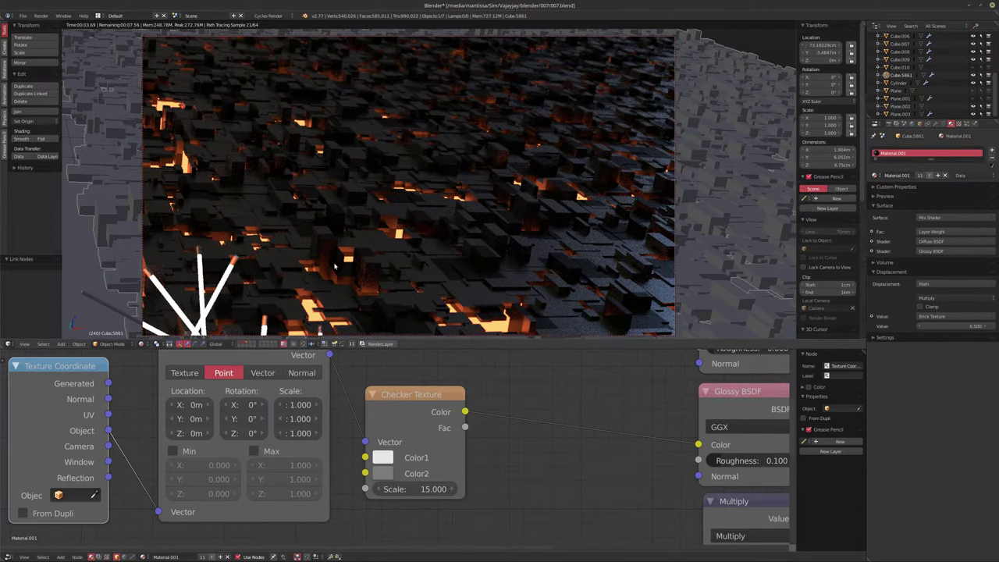
key(shift+Left)
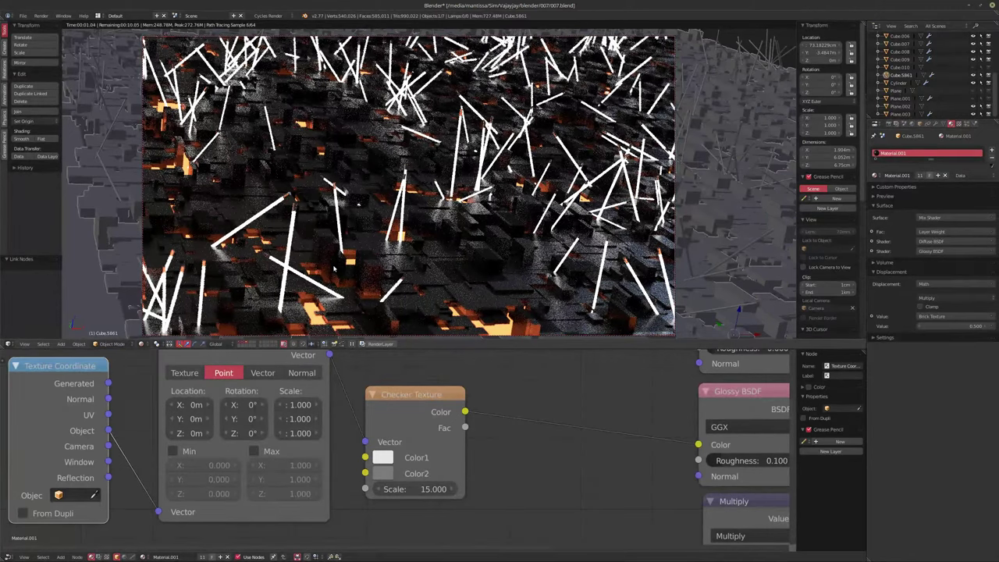
Feed the Mapping node from Generated coordinates and set its X rotation to 90°
drag(109, 441, 108, 383)
click(244, 404)
text(90)
key(Return)
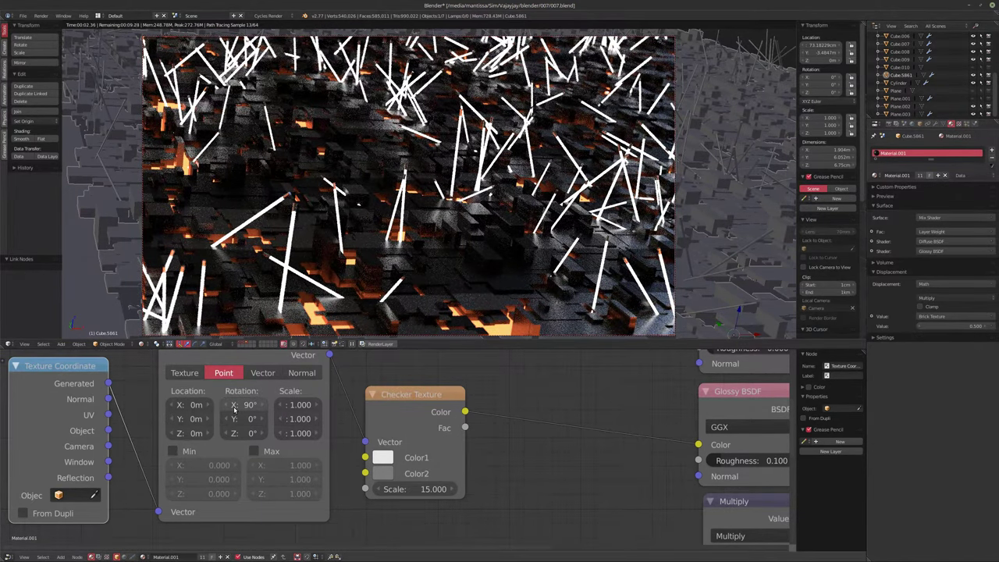
Try Checker Texture scales of 5 and 25, and settle on 50
click(422, 490)
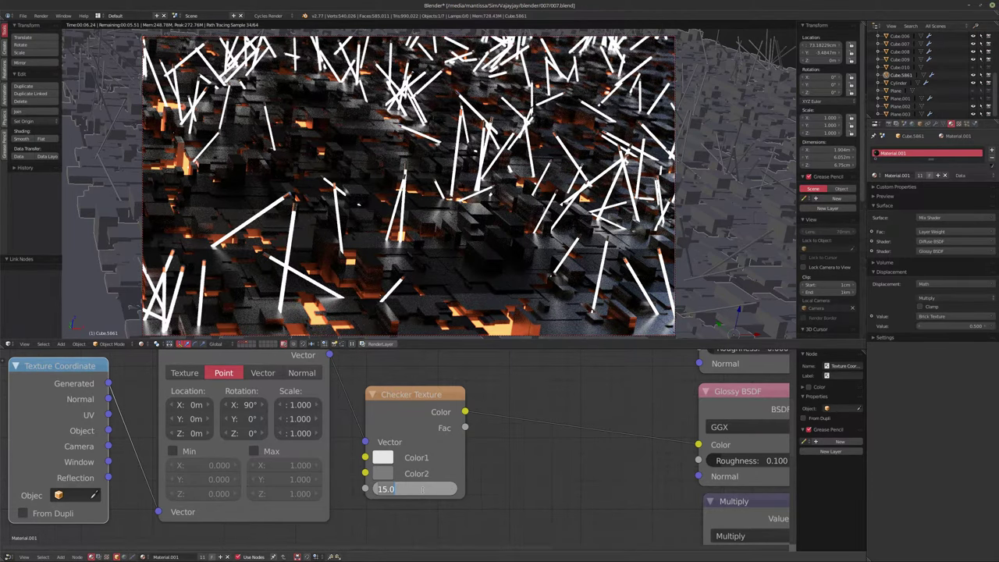
text(5)
key(Return)
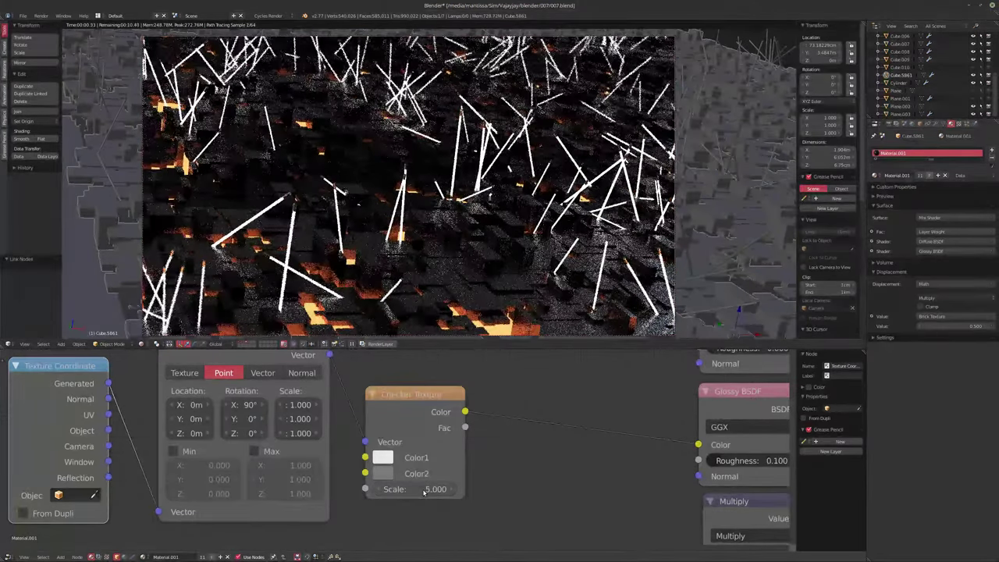
click(424, 490)
text(25)
key(Return)
click(423, 489)
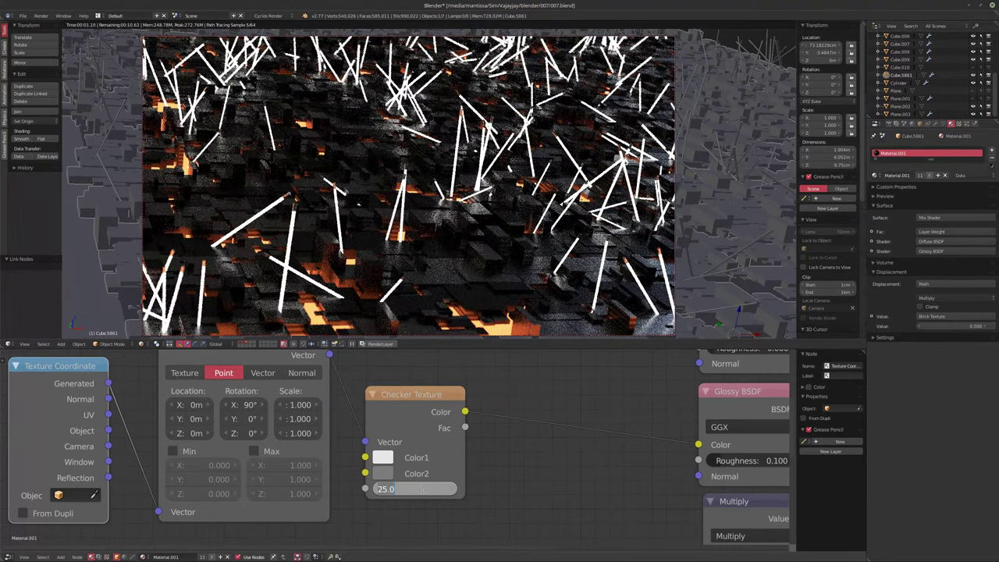
text(50)
key(Return)
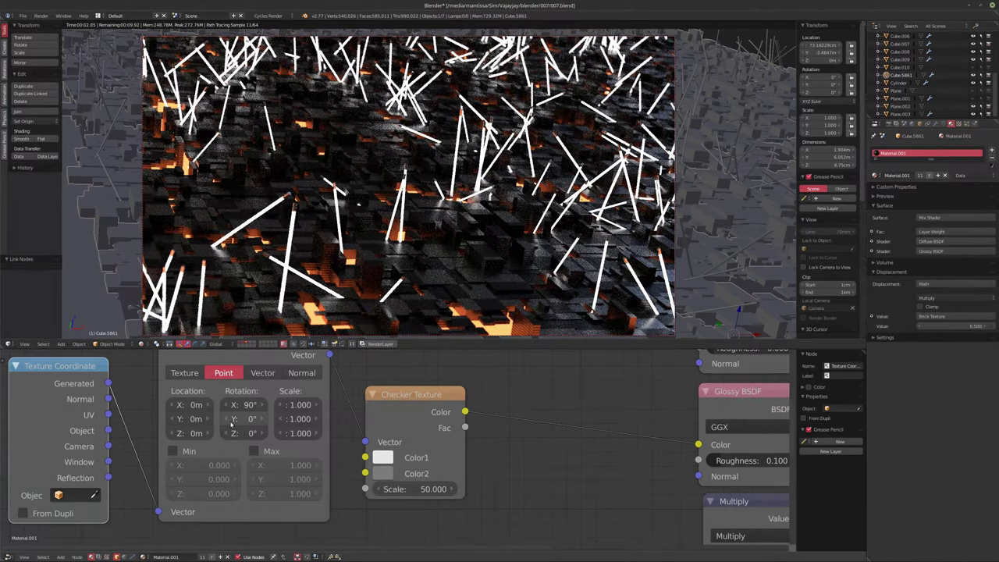
Raise the Multiply node's value to 7.3 to strengthen the Brick Texture displacement
scroll(392, 459, down, 3)
middle_drag(392, 459, 373, 502)
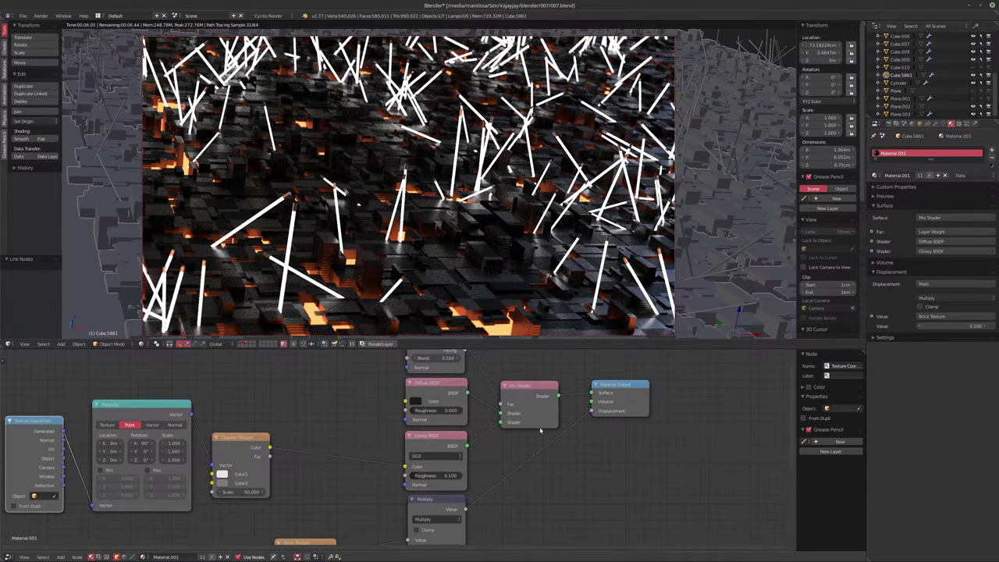
middle_drag(437, 538, 437, 461)
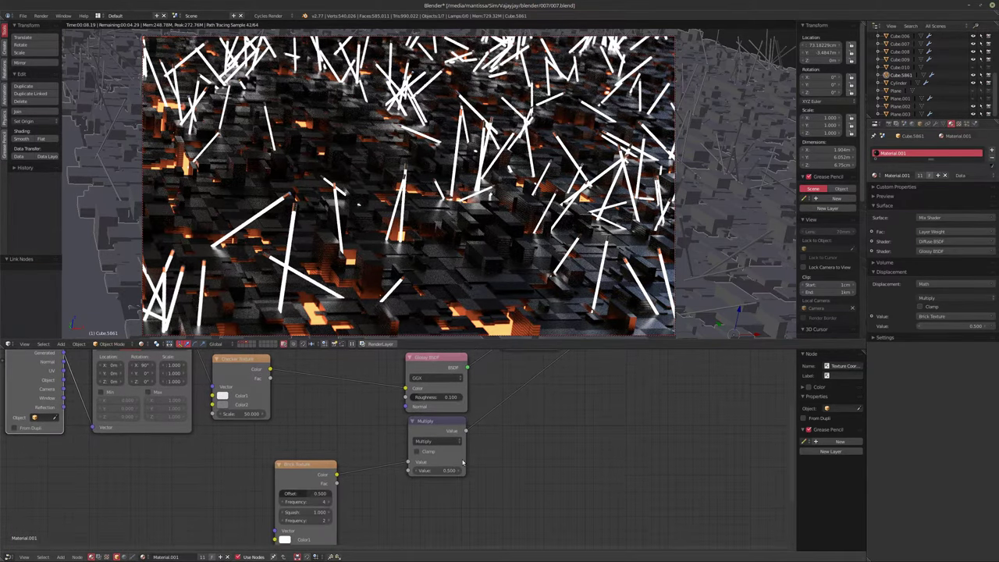
drag(422, 473, 507, 474)
middle_drag(510, 411, 487, 436)
Preview the Brick Texture through an emission viewer, try scales of 5 and 10, and set its scale to 25
ctrl+shift+click(278, 471)
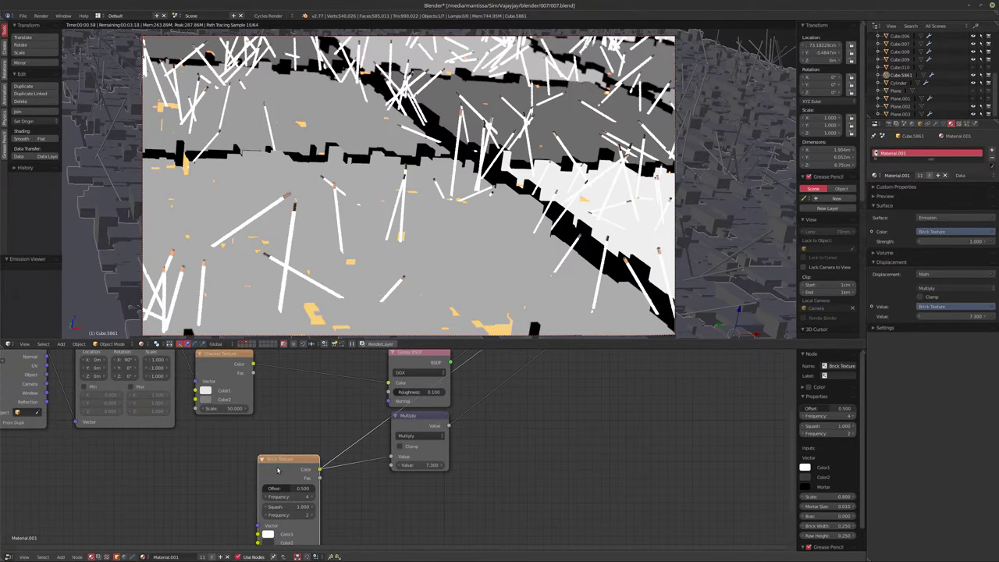
middle_drag(389, 498, 410, 437)
scroll(386, 461, up, 1)
click(298, 504)
text(5)
key(Return)
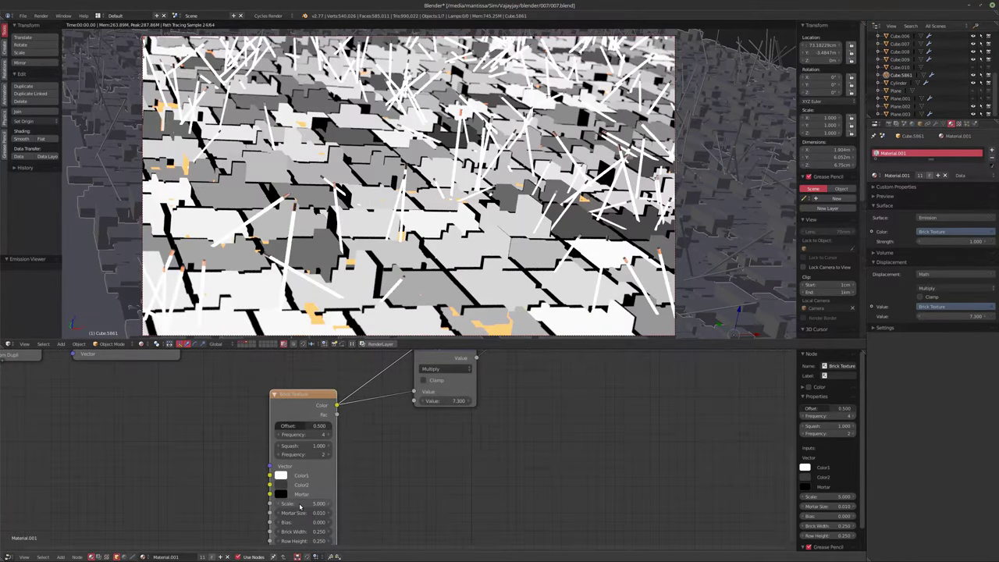
click(299, 503)
text(10)
key(Return)
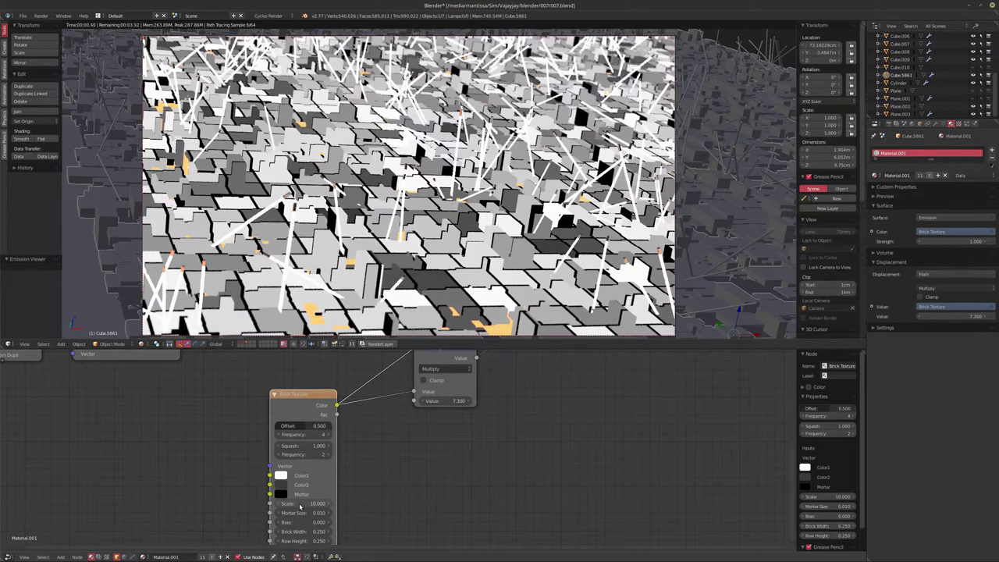
click(300, 505)
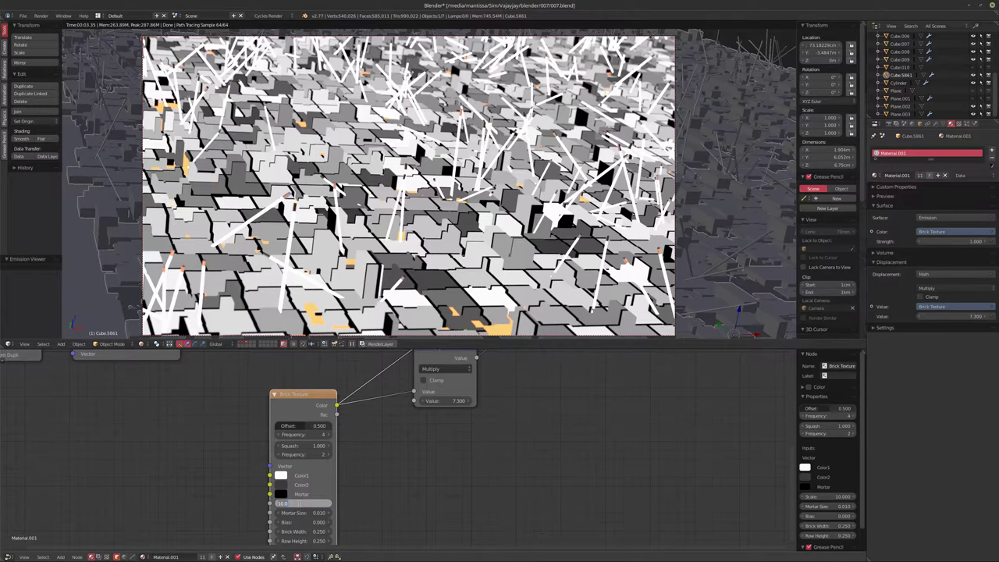
text(25)
key(Return)
Switch the material preview back to the Mix Shader in place of the Brick Texture emission viewer
middle_drag(598, 406, 570, 515)
scroll(570, 516, down, 3)
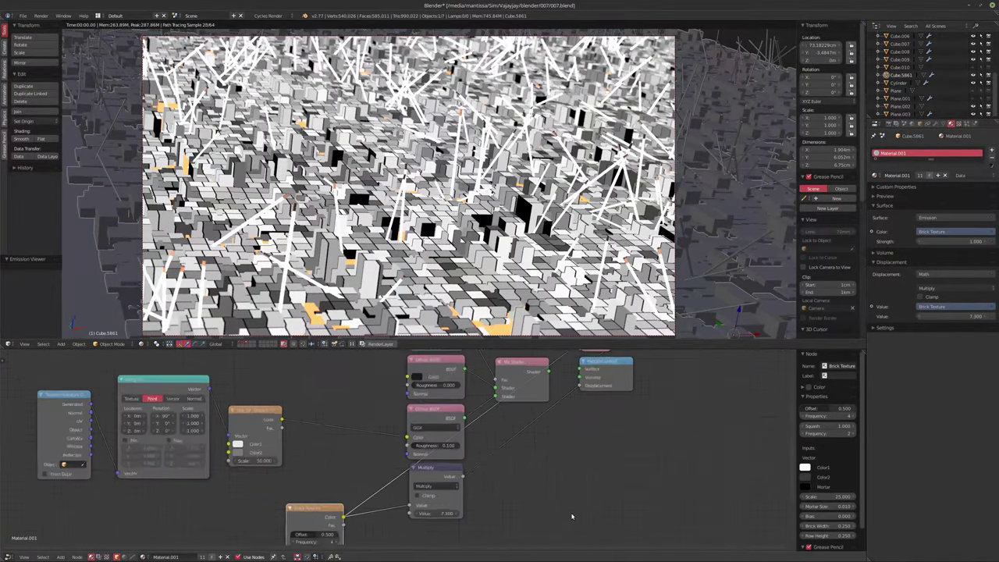
ctrl+shift+click(527, 383)
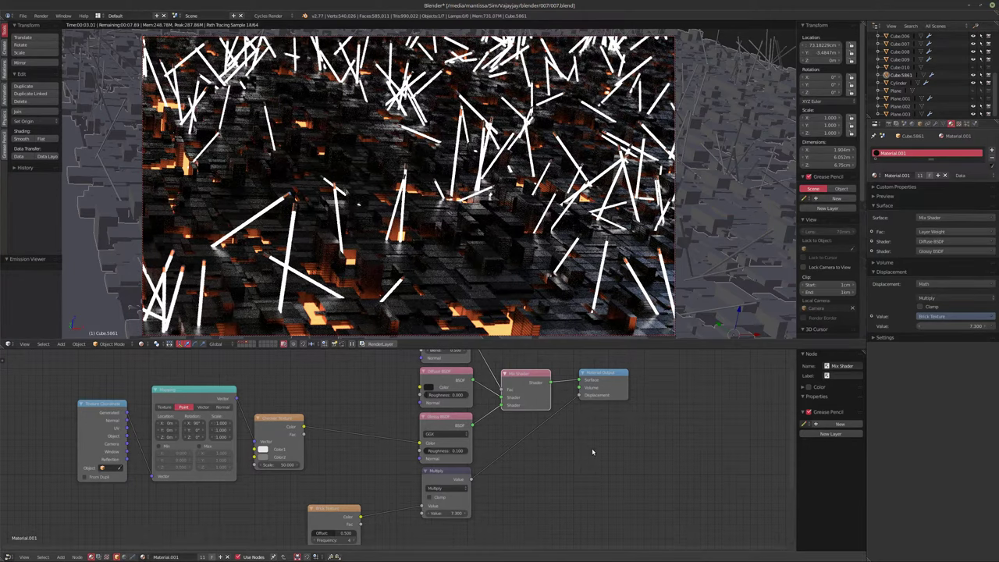
Review the brick and checker node settings and compare the first and last frames in the rendered camera view
middle_drag(539, 459, 557, 402)
middle_drag(426, 511, 442, 459)
scroll(441, 459, up, 3)
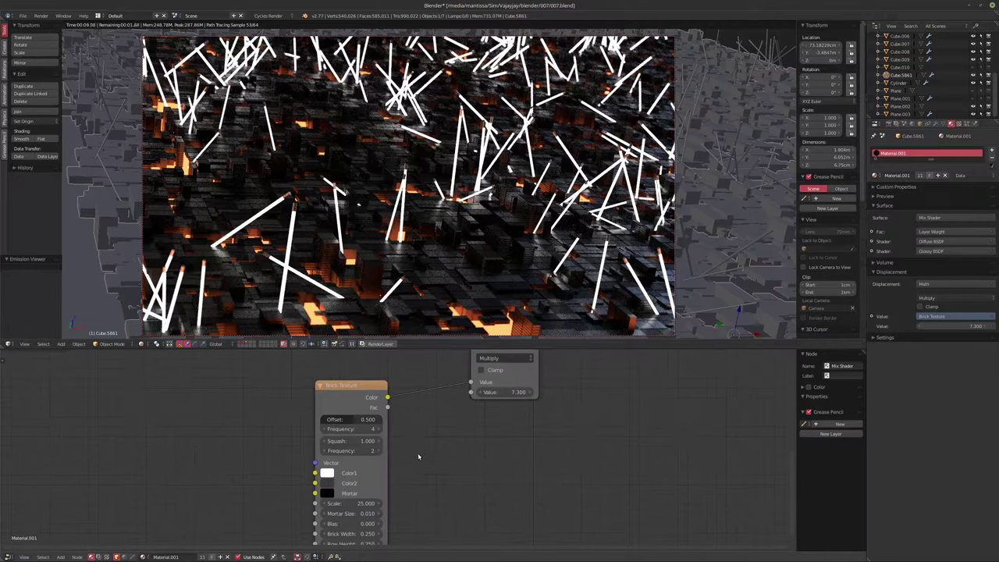
middle_drag(414, 416, 428, 496)
scroll(403, 450, up, 1)
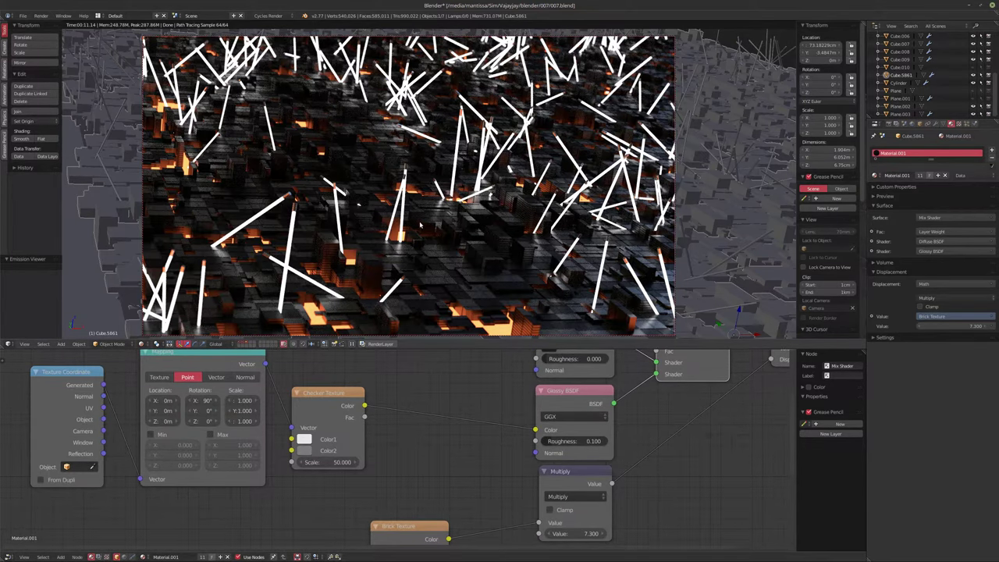
key(shift+Right)
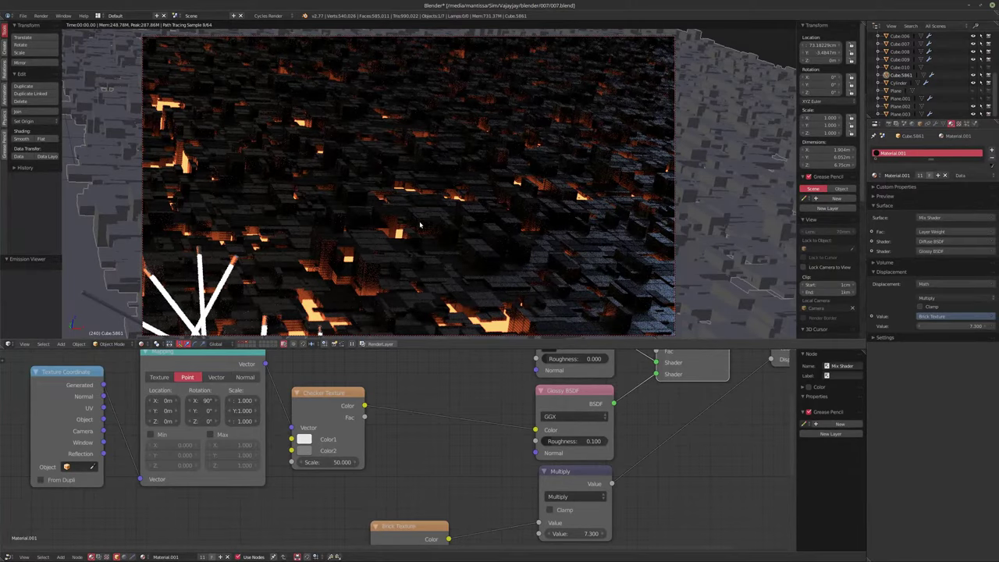
key(shift+Left)
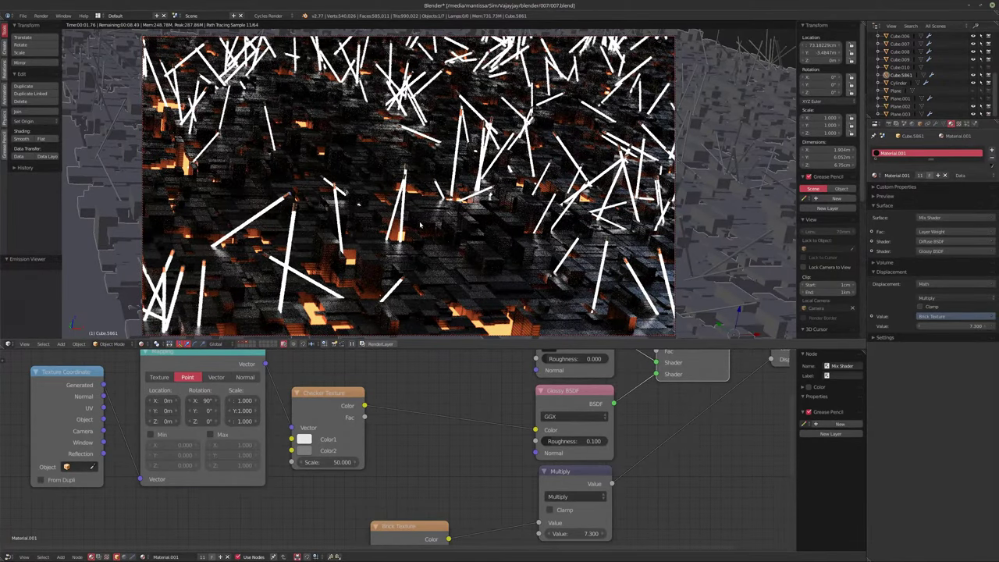
key(shift+Right)
key(shift+Left)
Disable the Array modifier on the greeble field and return the viewport to solid shading
click(937, 125)
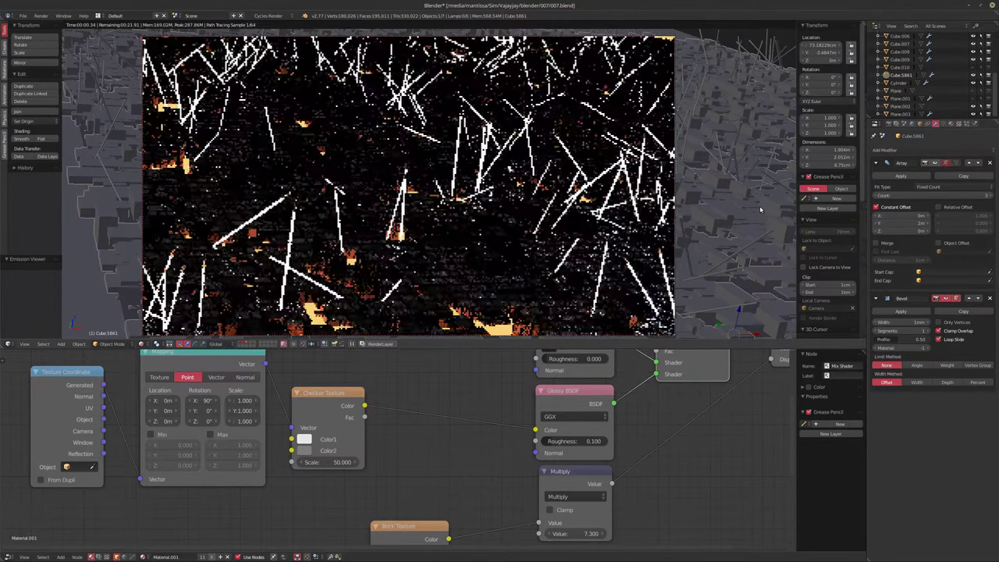
key(shift+z)
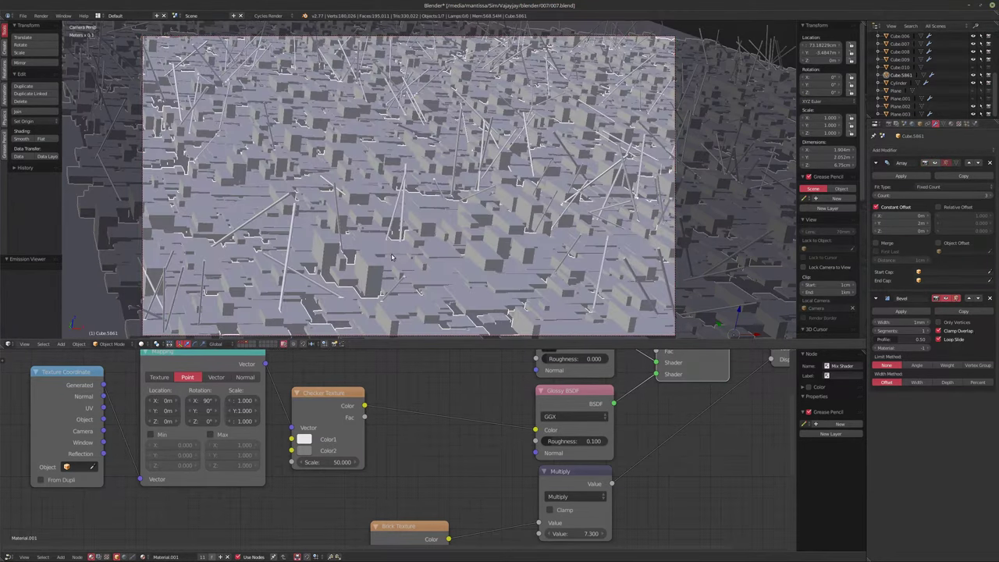
middle_drag(393, 256, 417, 273)
scroll(417, 272, down, 7)
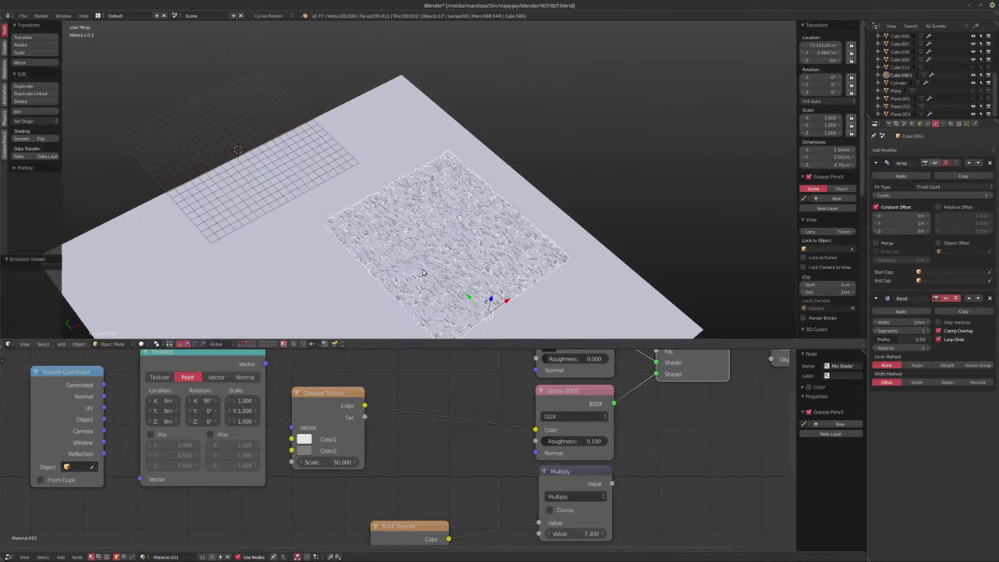
key(shift+d)
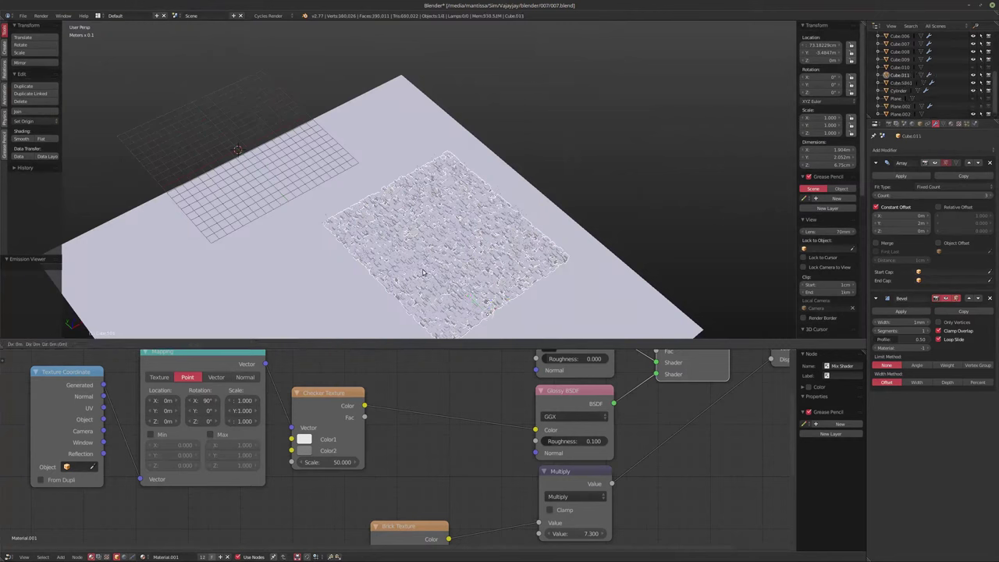
key(Escape)
key(g)
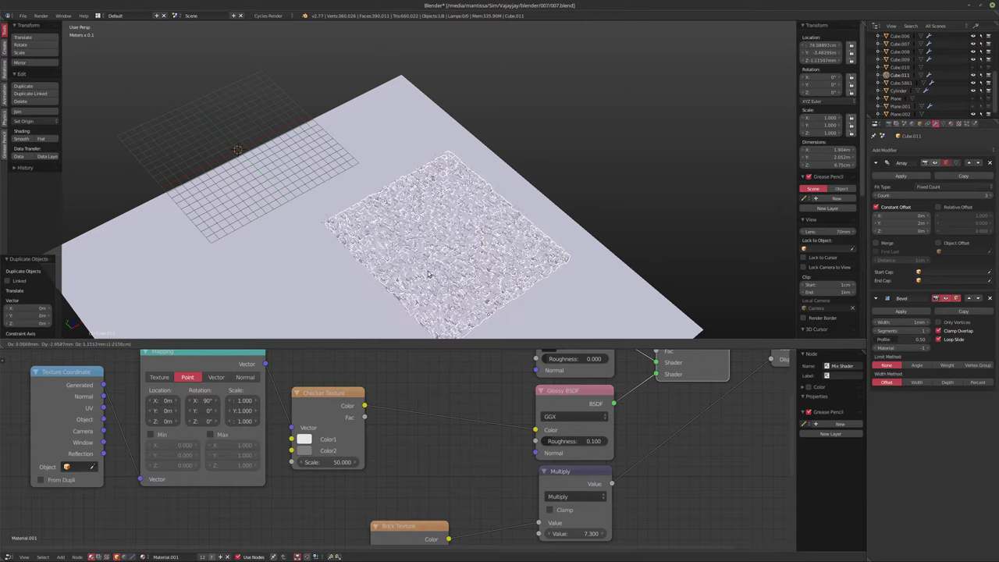
click(621, 209)
key(x)
click(612, 206)
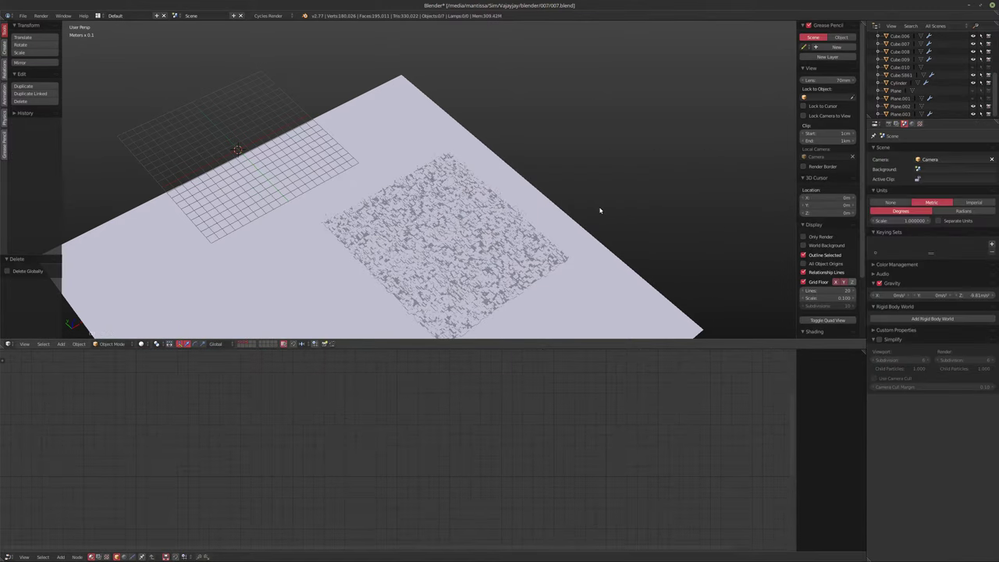
Make two linked duplicates of the greeble field, each offset 2 m further along the Y axis
right_click(445, 279)
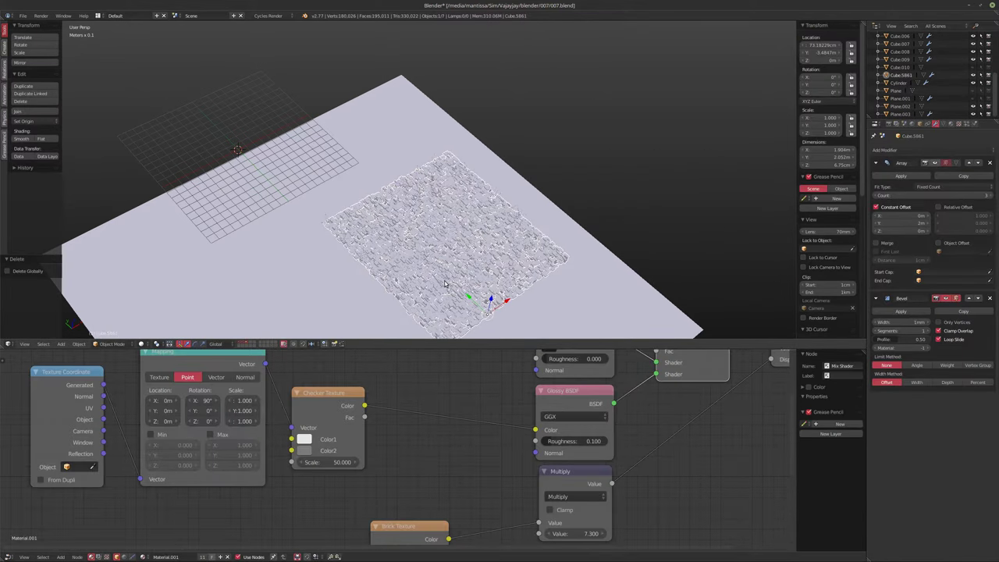
key(alt+d)
key(y)
key(2)
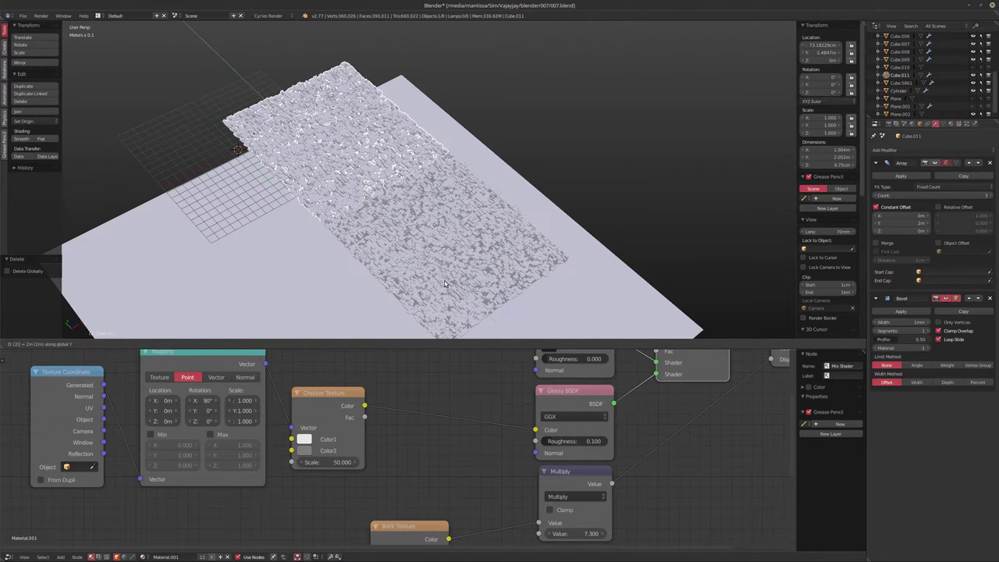
key(Return)
key(alt+d)
key(y)
key(2)
key(Return)
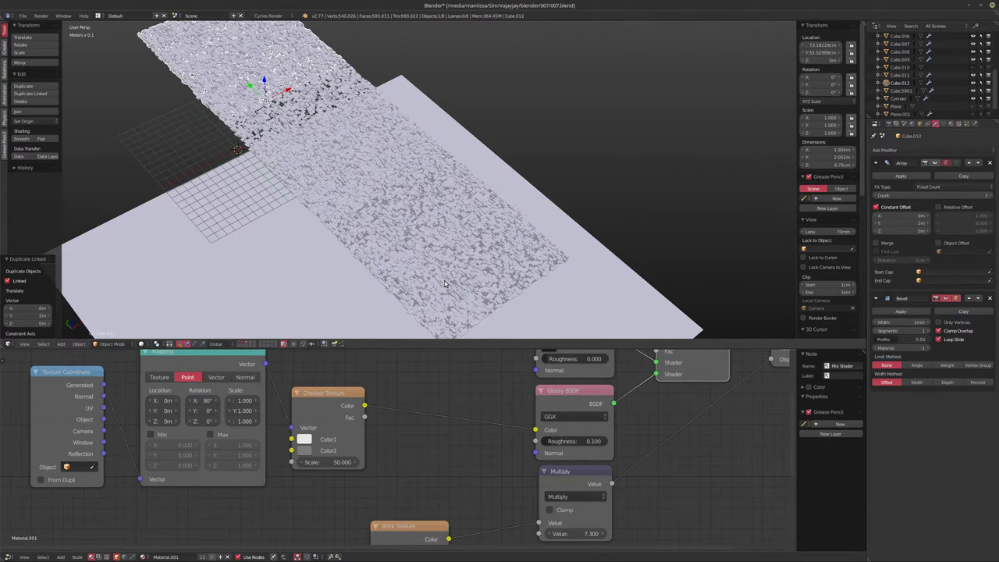
Compare the last and first frames of the loop in the rendered camera view
key(KP_0)
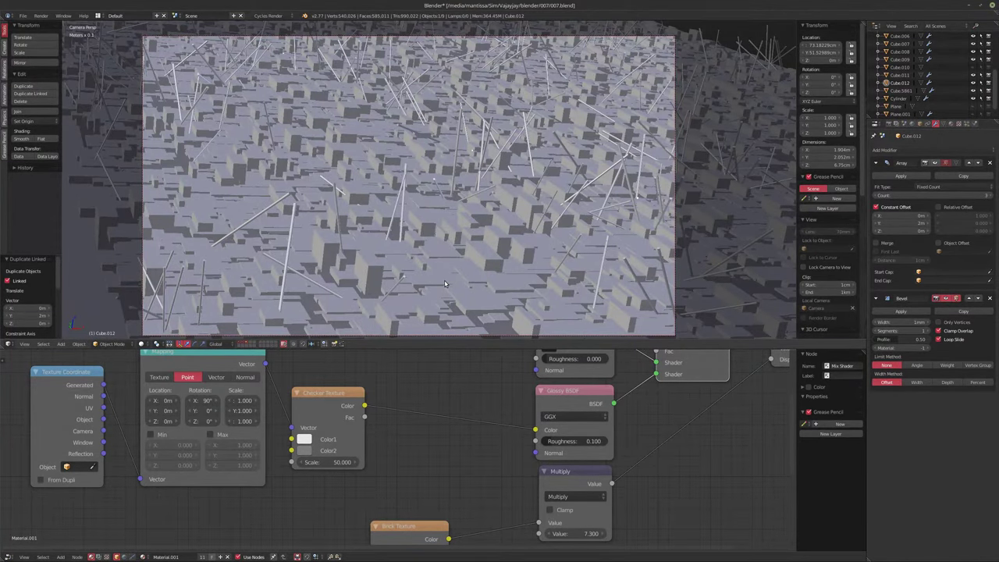
key(shift+z)
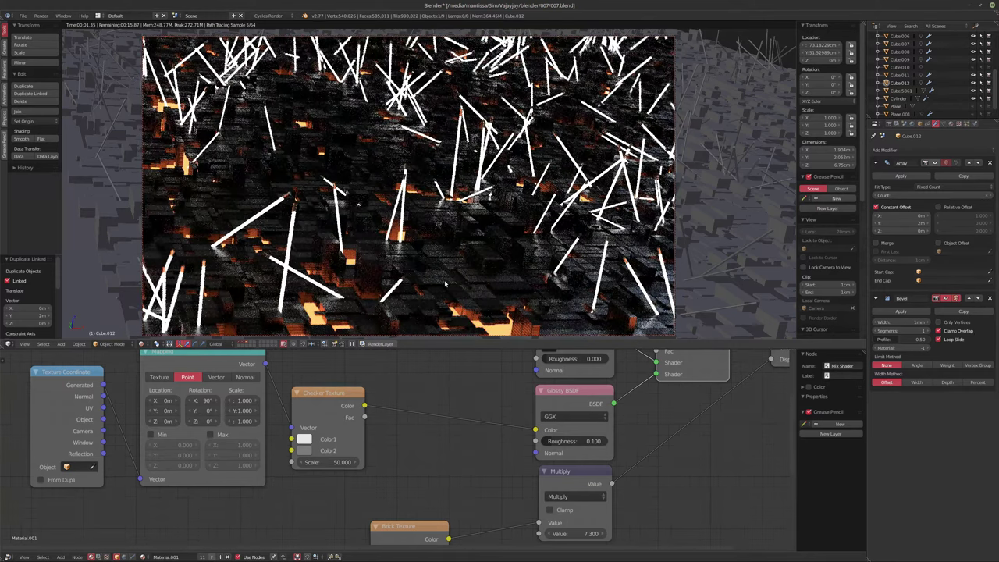
key(shift+Right)
key(shift+Left)
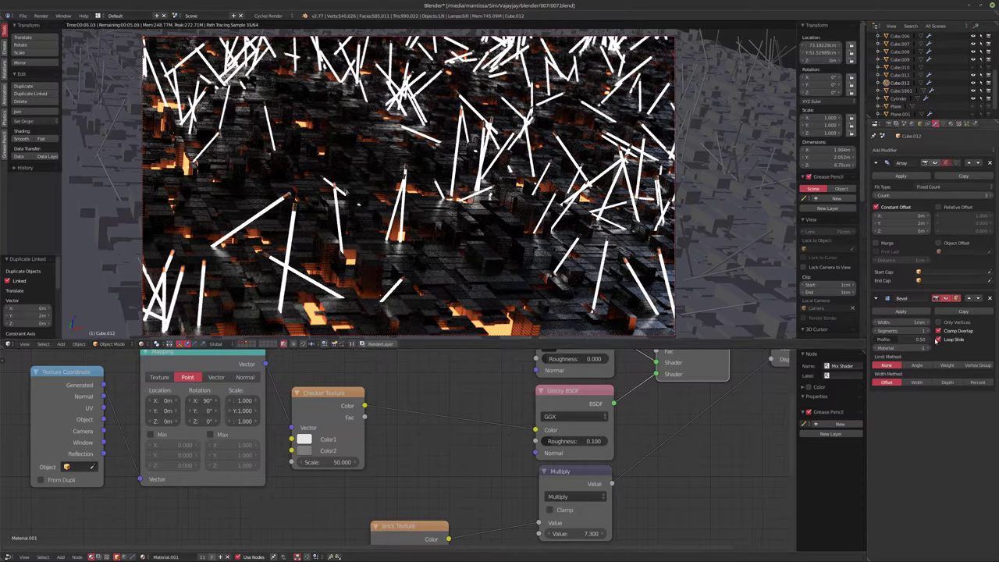
Set the width of the greeble copy's Bevel modifier to 5 mm
click(902, 321)
text(5mm)
key(Return)
Select the camera and set its depth of field aperture size to 5 mm
scroll(899, 78, up, 5)
click(900, 59)
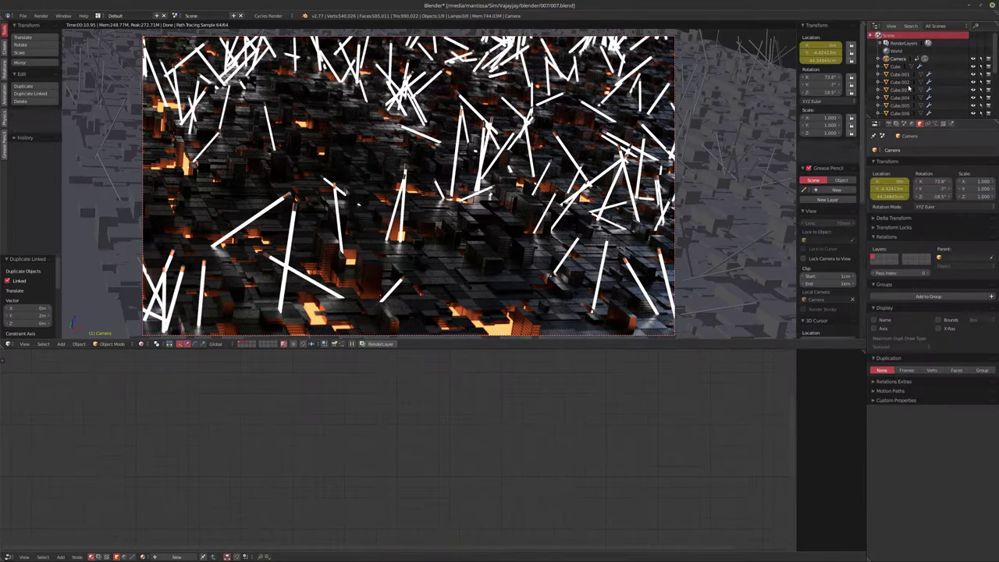
click(935, 124)
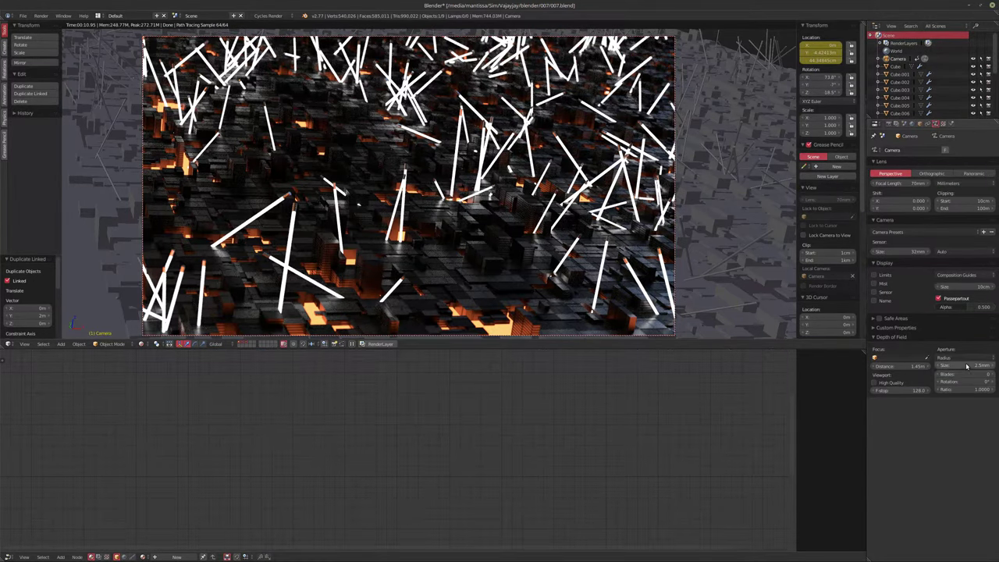
text(5)
key(Return)
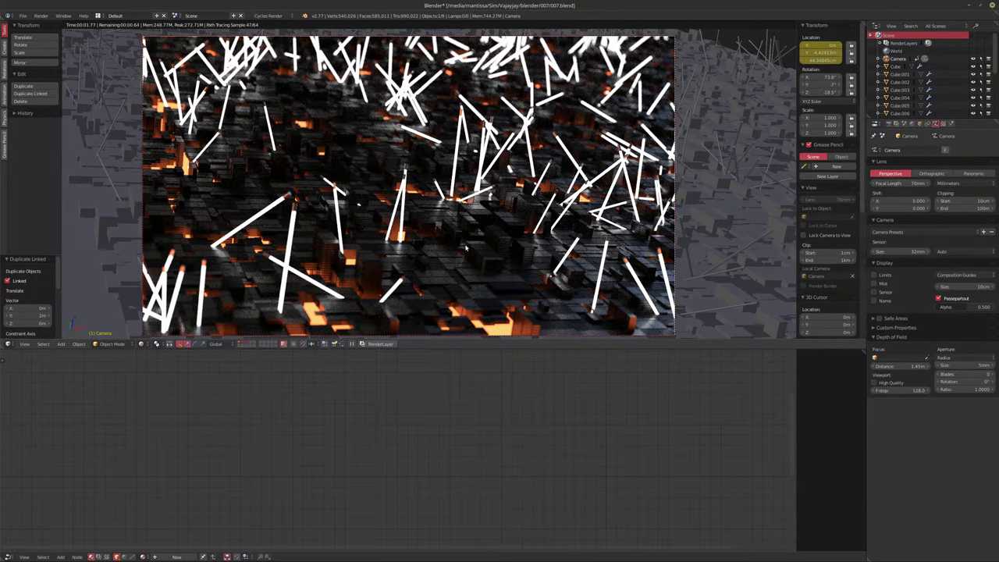
Show the emitter planes' layer in solid view and convert Plane.003's particle system into real rod objects
key(shift+z)
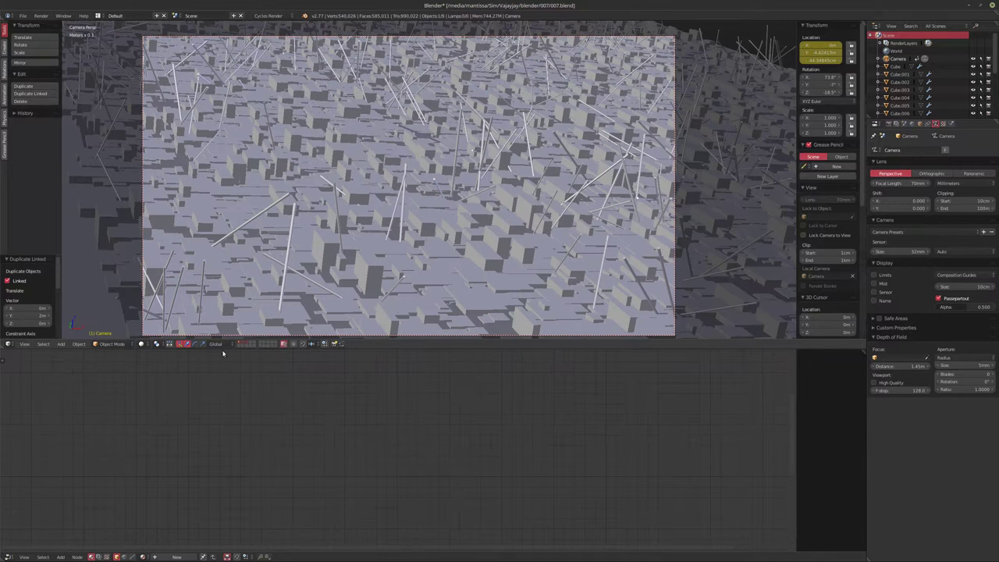
click(241, 345)
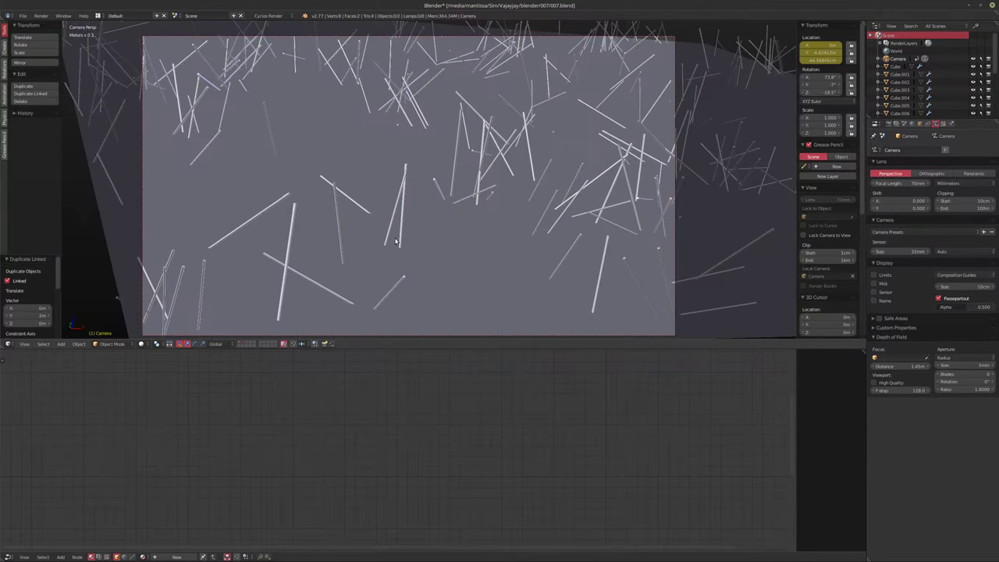
right_click(415, 195)
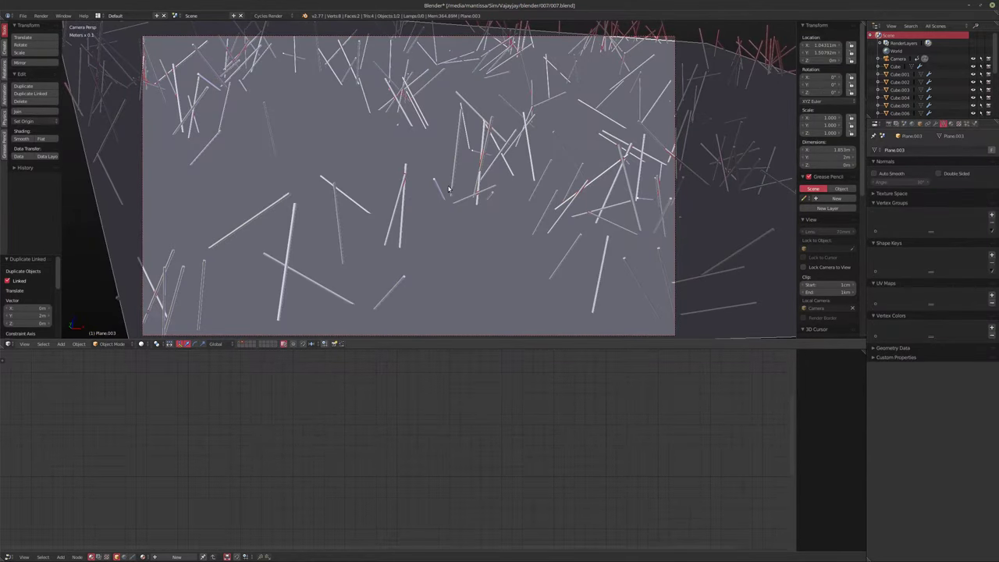
click(935, 124)
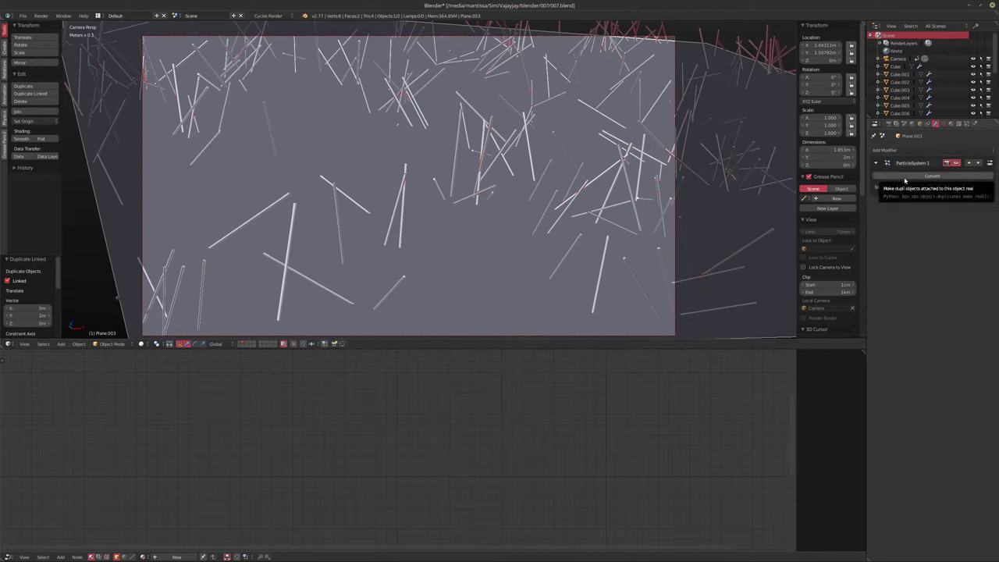
click(905, 179)
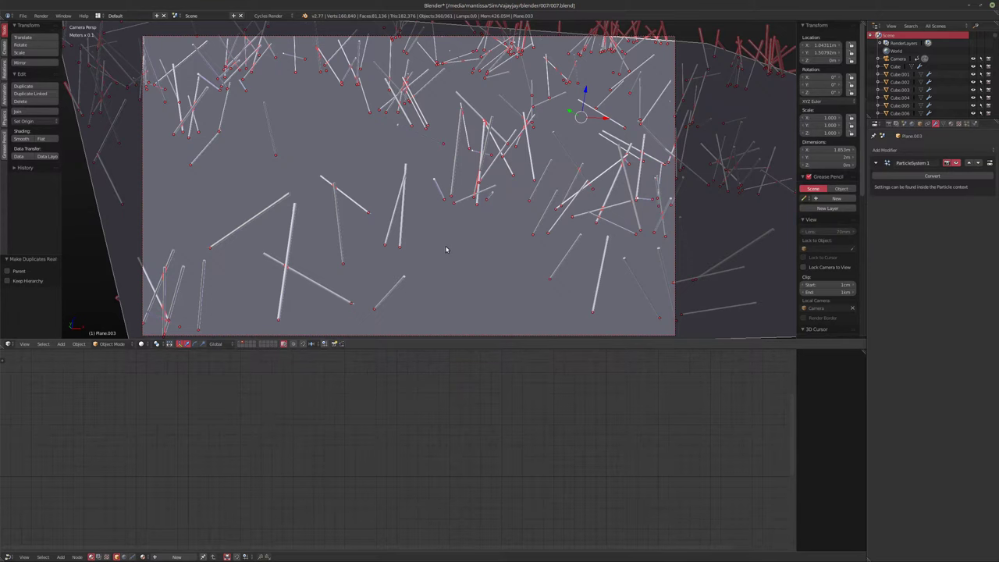
Exclude the emitter plane from the selection and move the converted rods to layer 4
middle_drag(428, 244, 399, 214)
shift+right_click(384, 200)
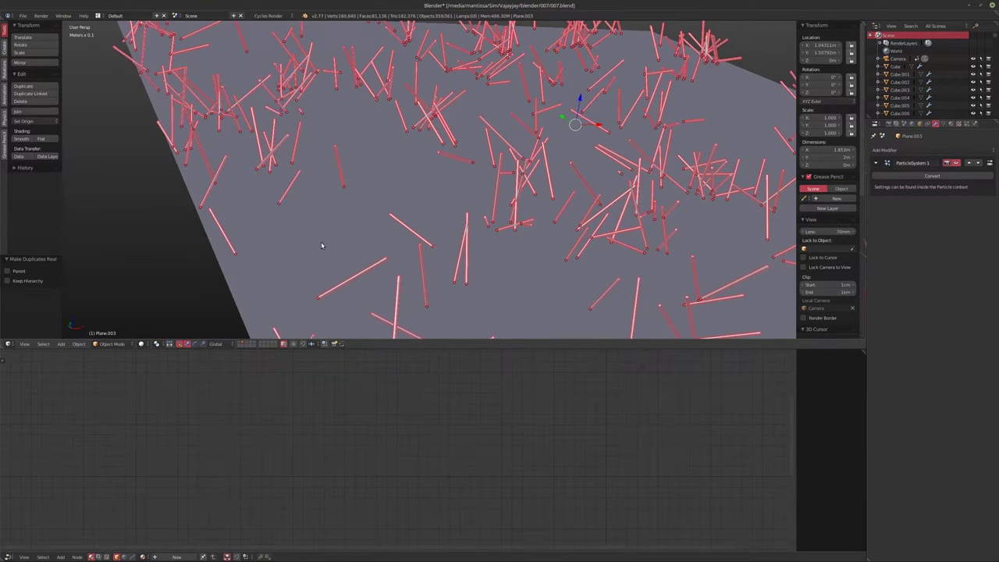
key(m)
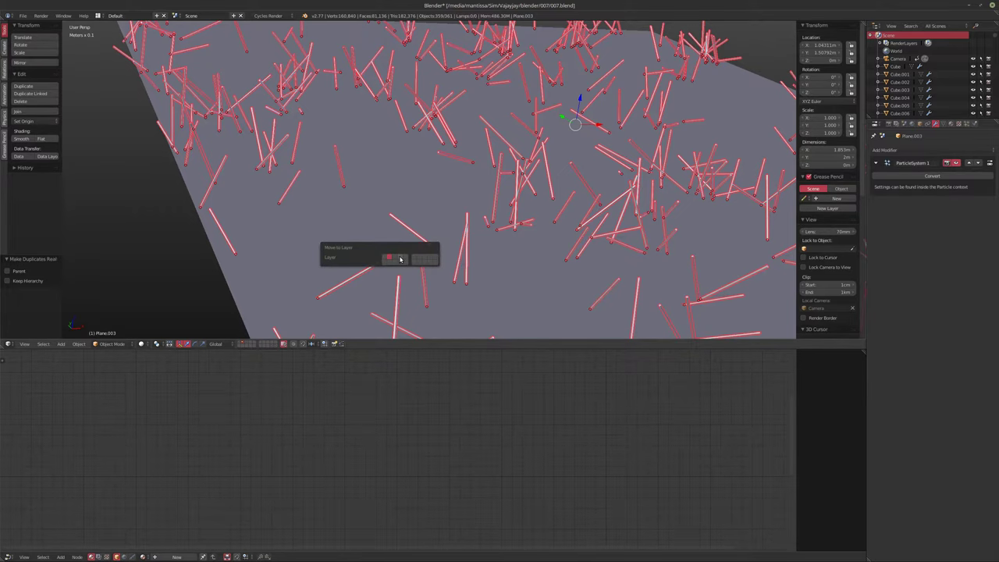
click(399, 259)
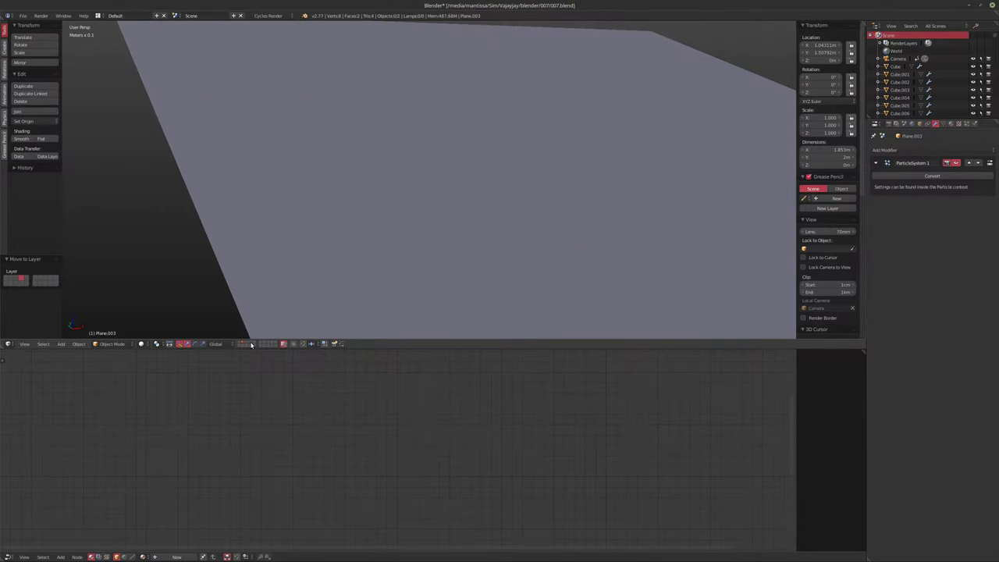
Isolate the rods' layer and make the selected rods single-user for object and object data
click(254, 346)
scroll(333, 235, down, 6)
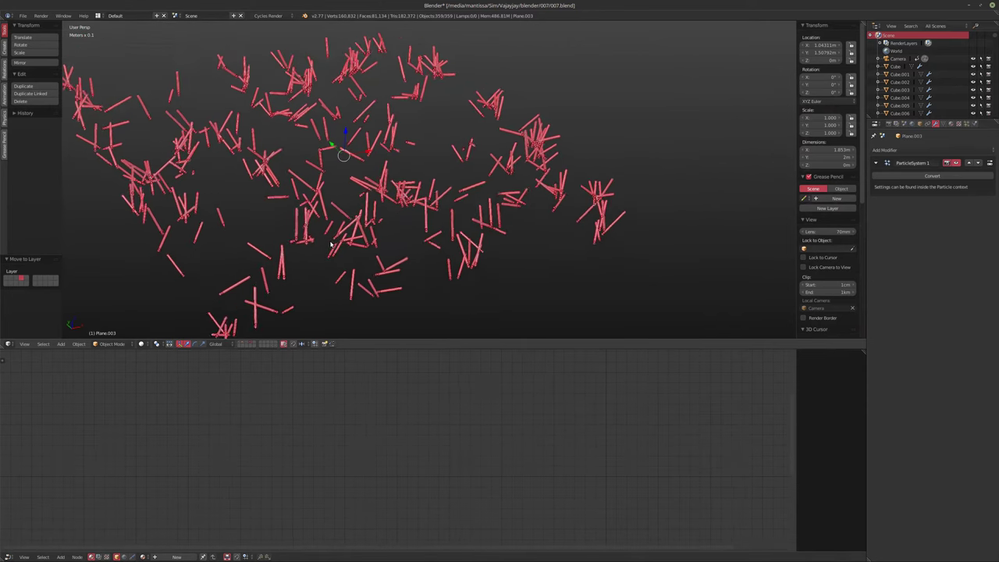
shift+middle_drag(291, 234, 374, 259)
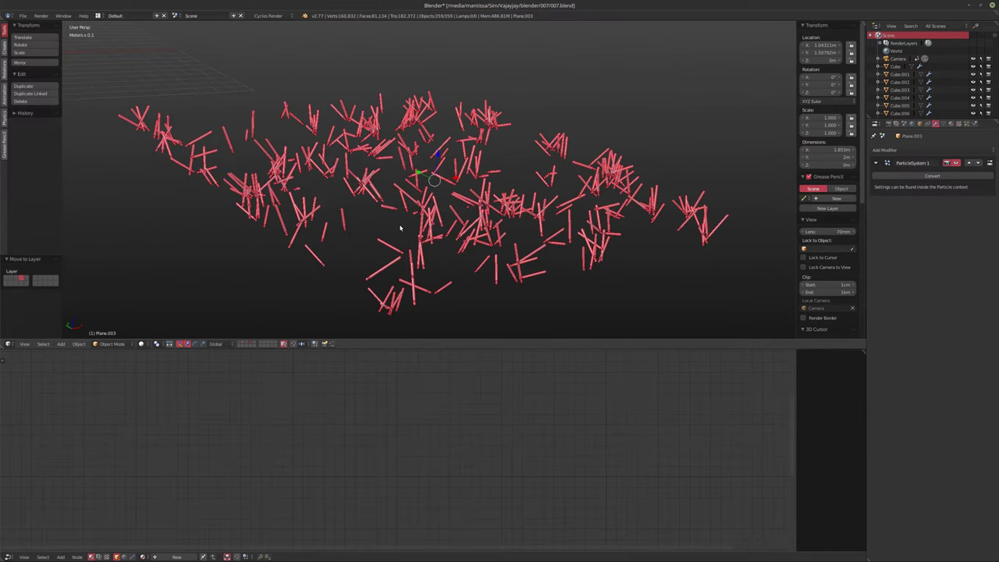
key(u)
click(434, 233)
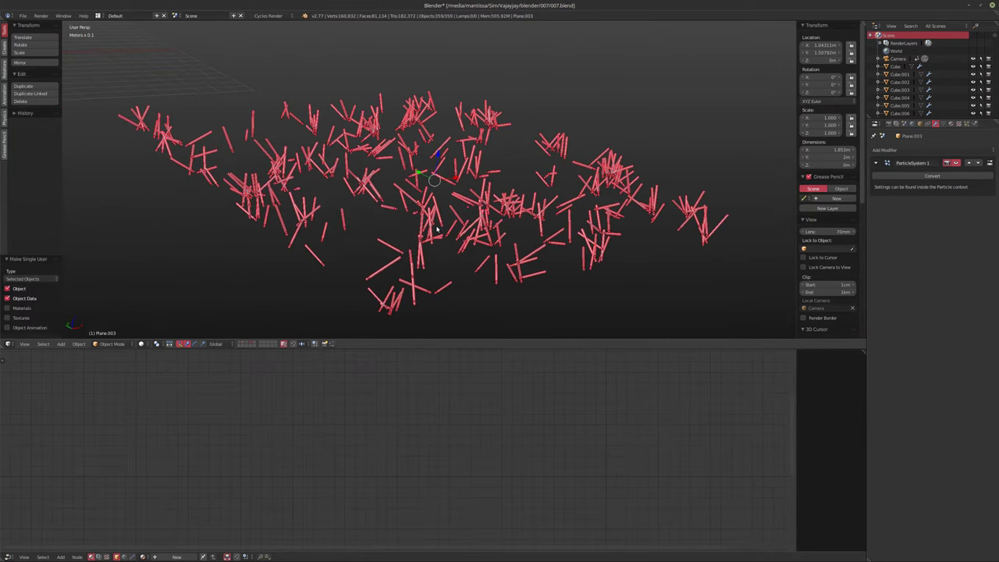
Make one rod the active object and join all the selected rods into a single mesh
scroll(437, 229, up, 5)
scroll(449, 247, down, 5)
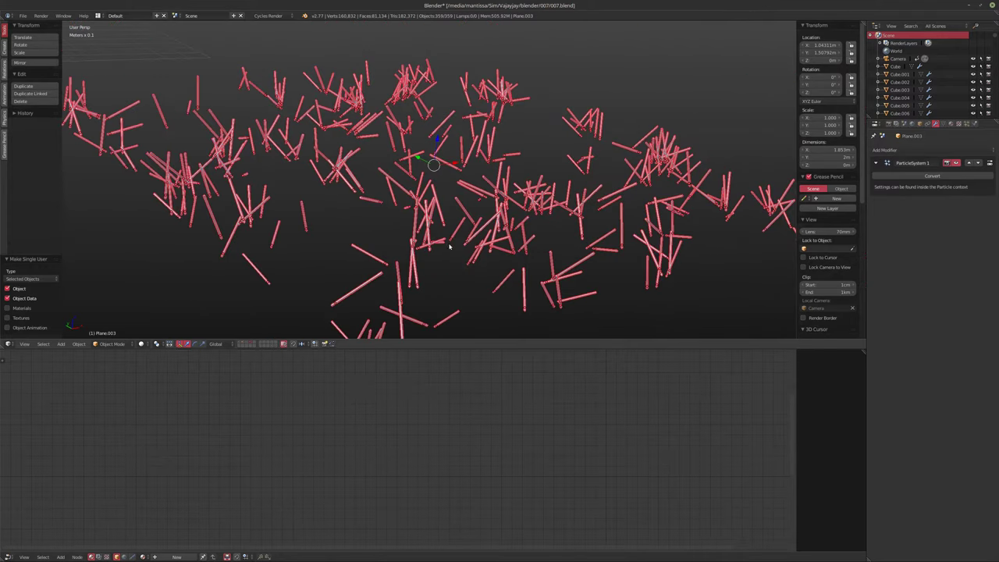
right_click(506, 281)
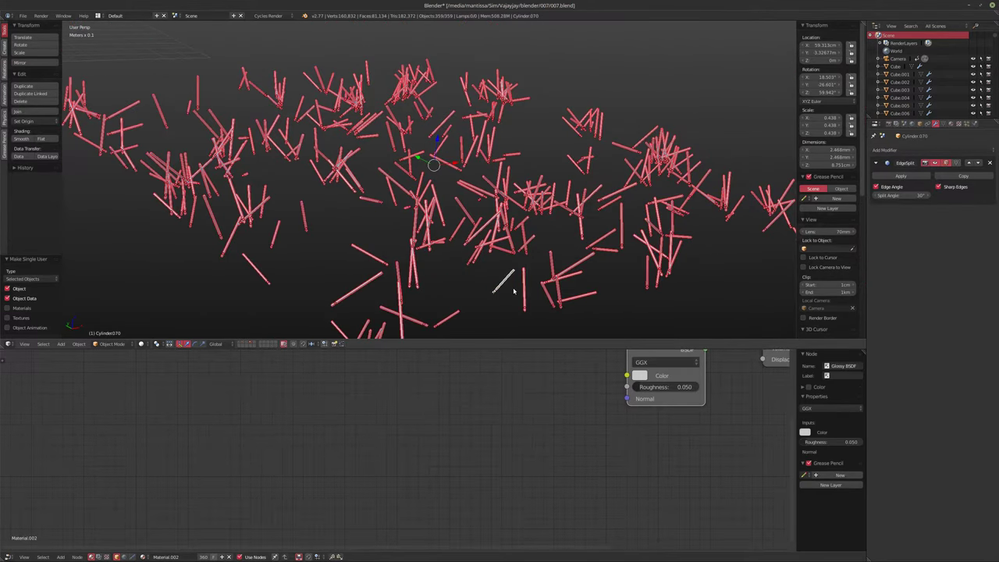
key(ctrl+j)
shift+middle_drag(443, 231, 424, 224)
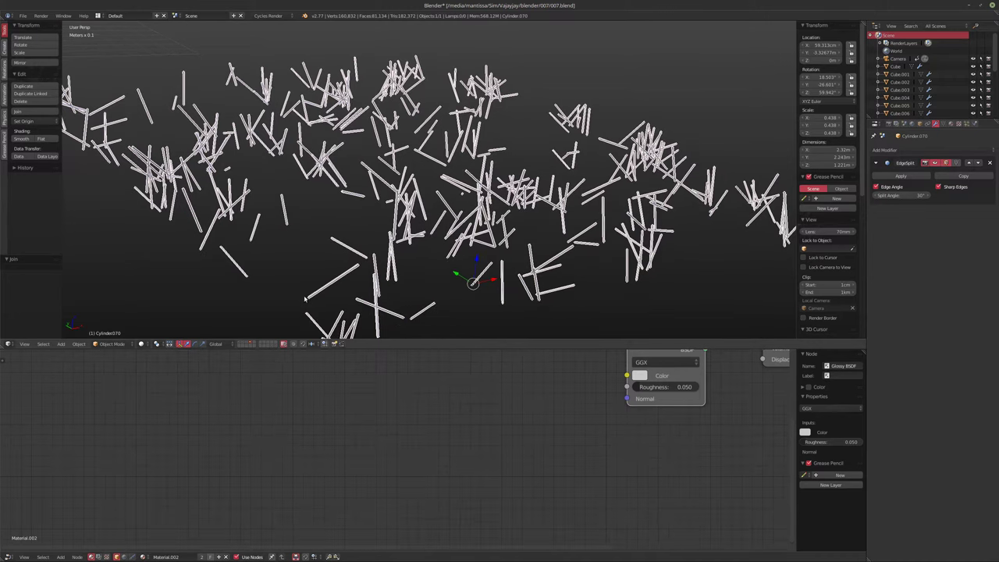
Check which layer holds the greebles and move the joined rods mesh to layer 3
click(245, 344)
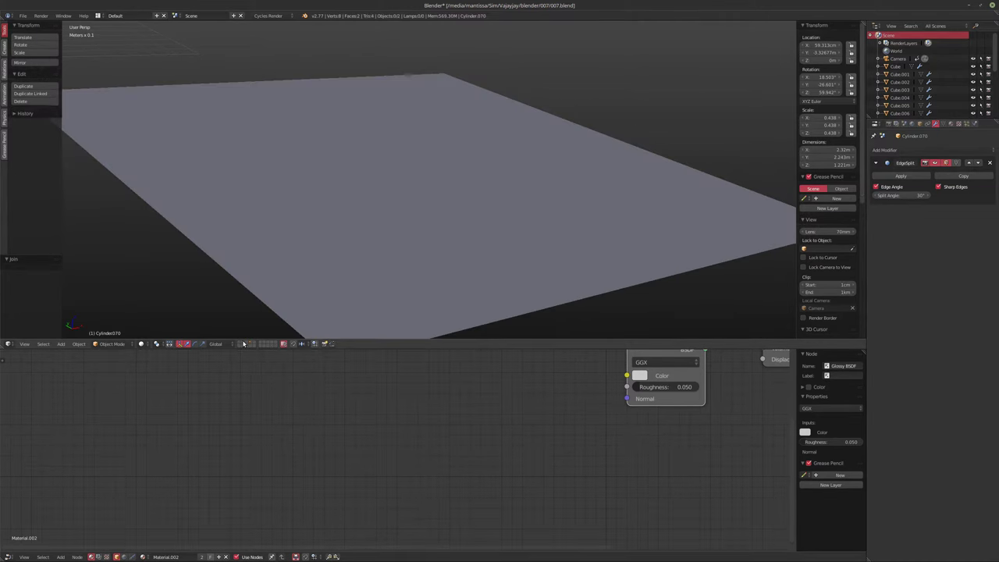
click(241, 344)
click(246, 344)
click(252, 344)
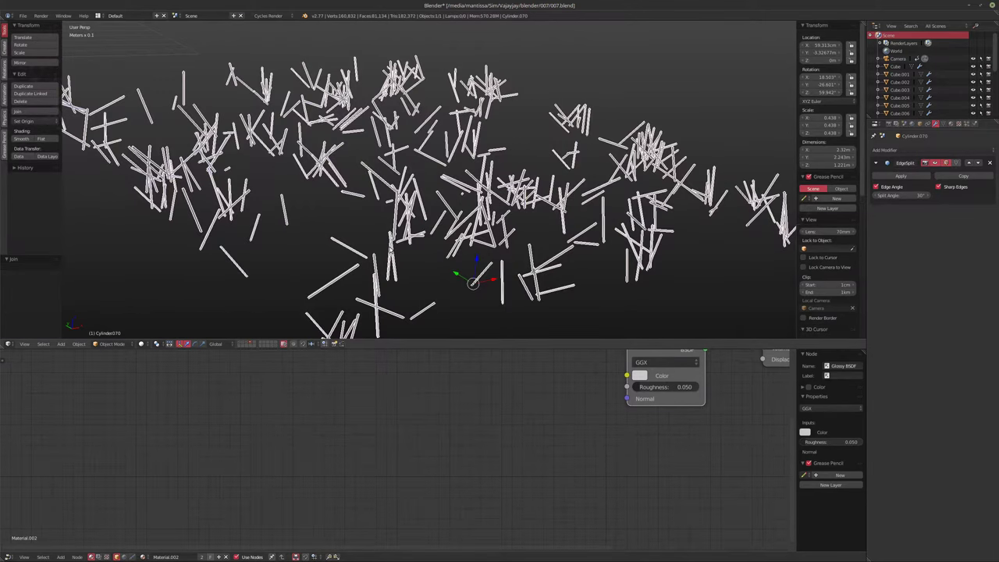
key(m)
click(464, 263)
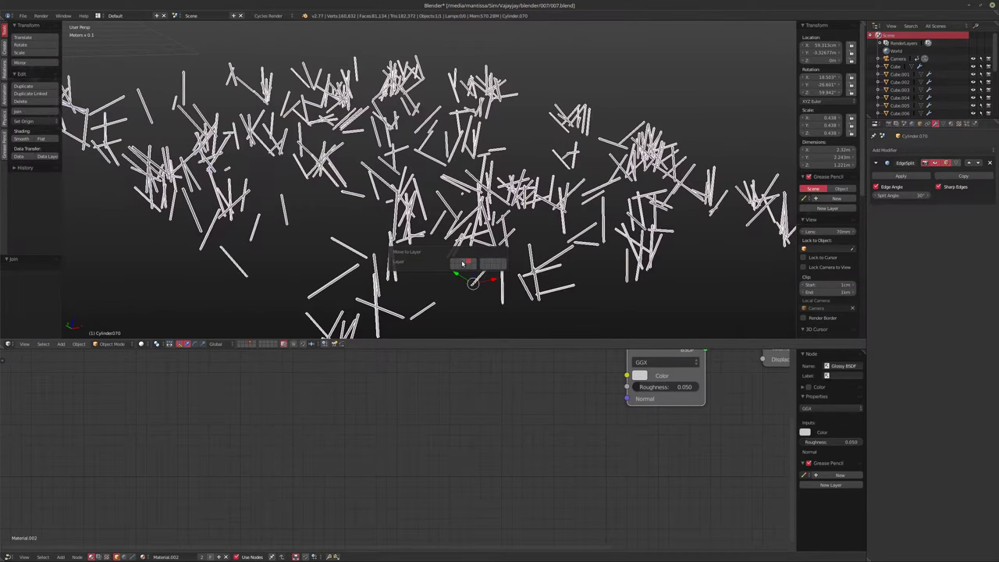
Show layer 3 with the greebles and duplicate the joined rods mesh twice, each copy 2 m further along Y
click(246, 343)
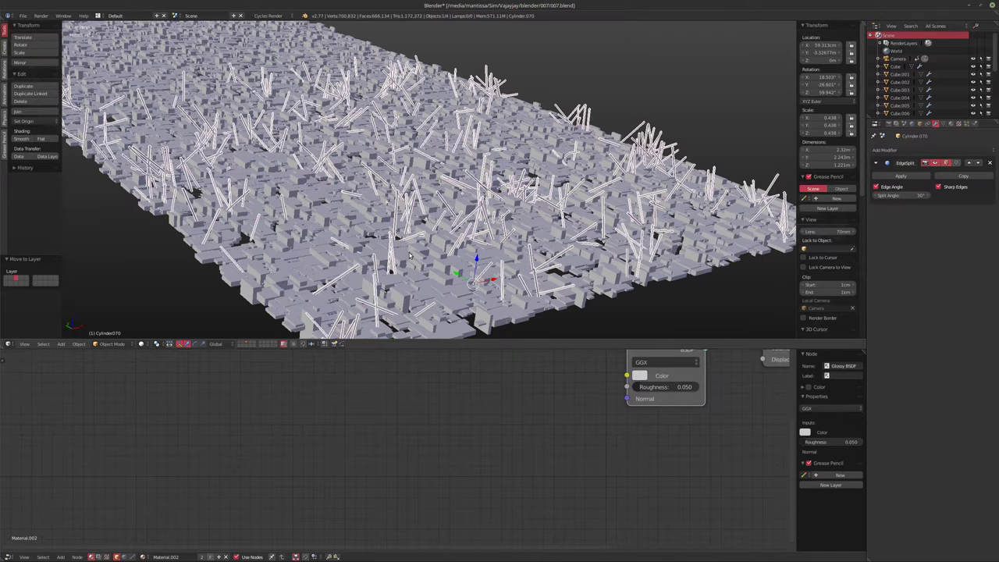
scroll(410, 256, down, 5)
scroll(406, 207, up, 3)
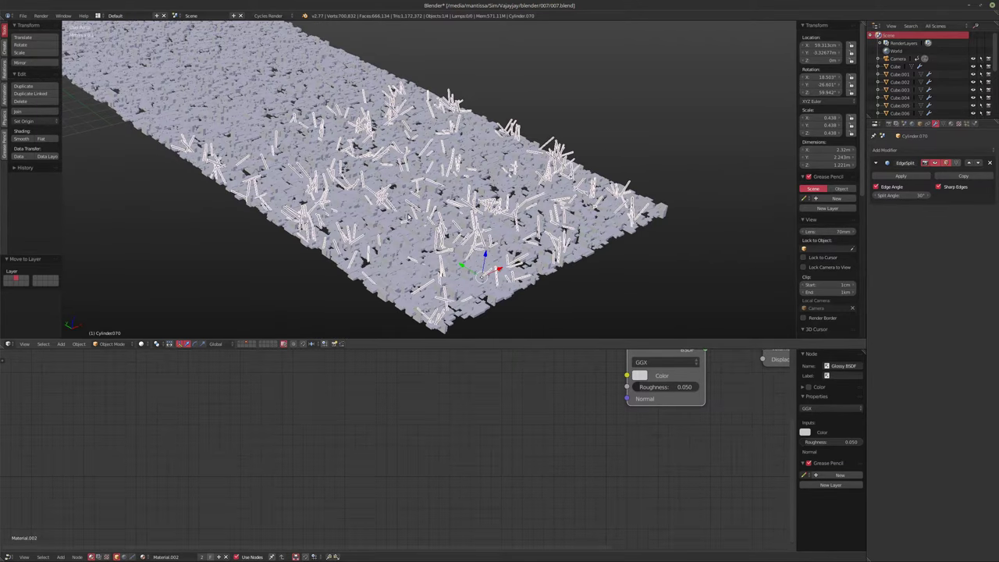
key(shift+d)
text(y2)
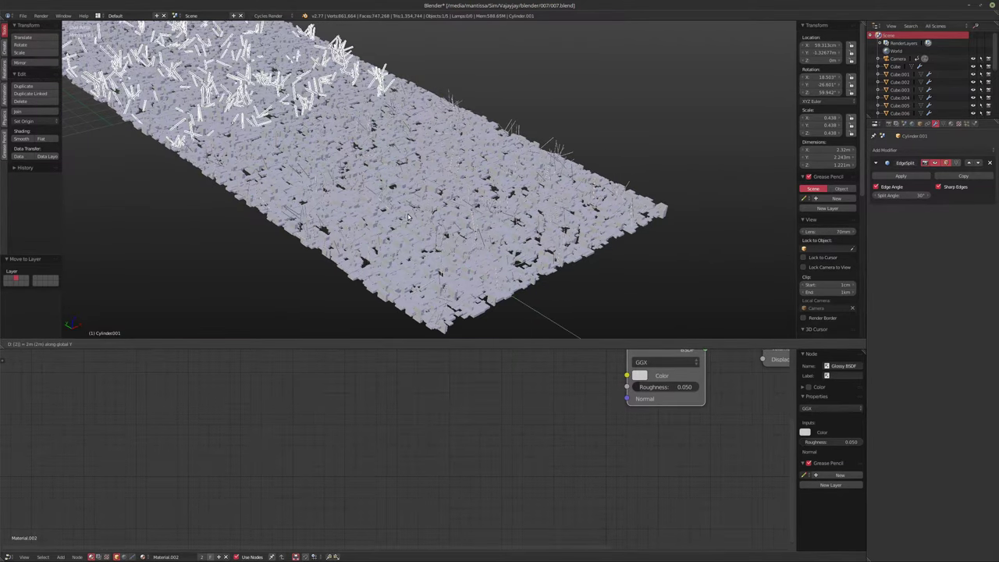
key(Return)
key(alt+d)
text(y2)
key(Return)
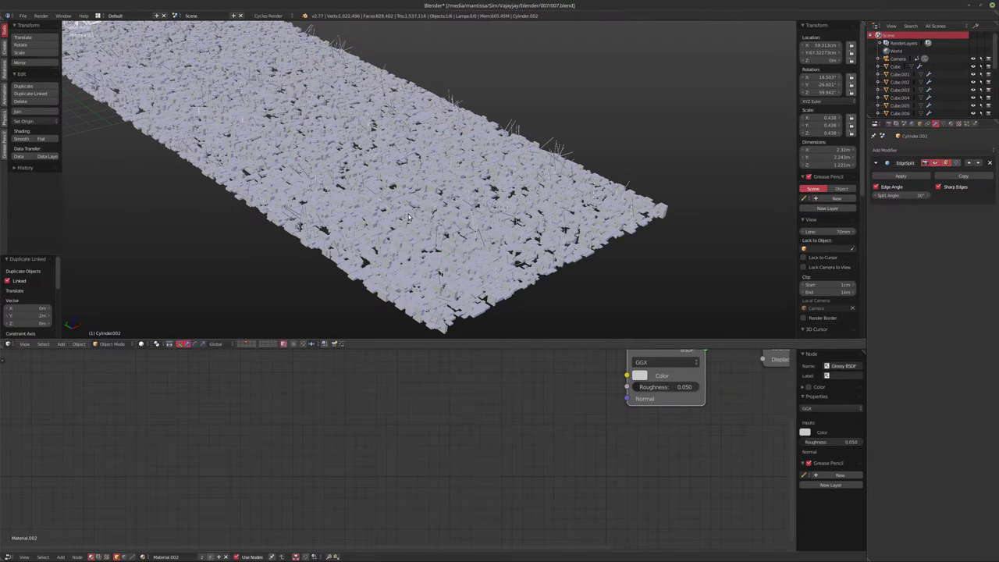
scroll(409, 218, down, 5)
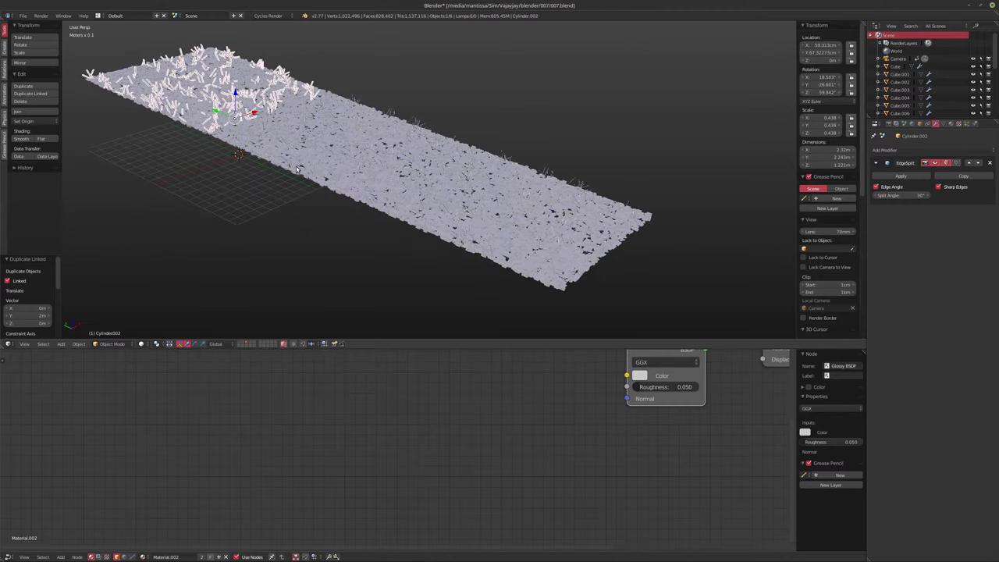
Look through the camera with layers 1 to 3 visible and identify the orange emission plane and the rods' particle emitter plane
key(KP_0)
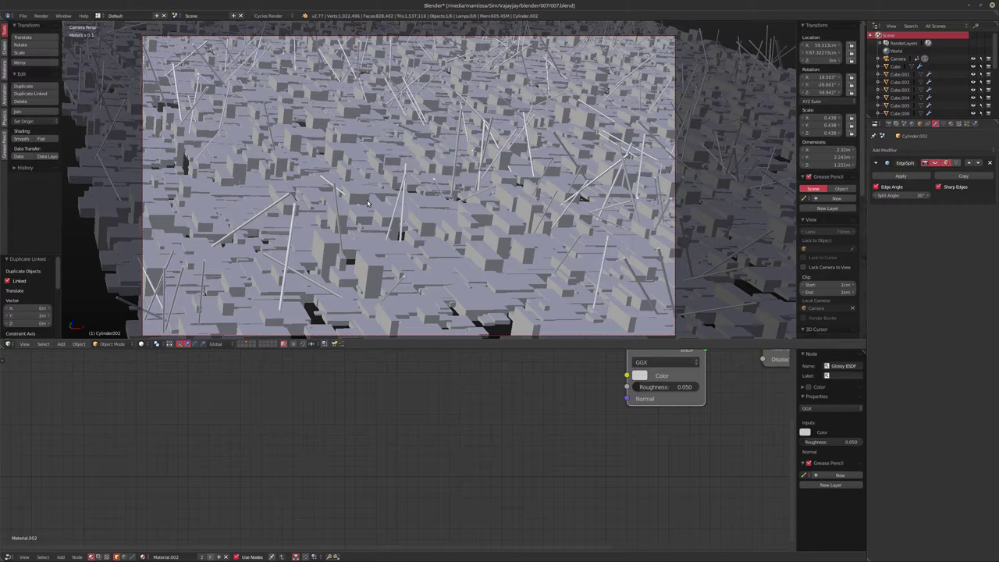
shift+click(240, 344)
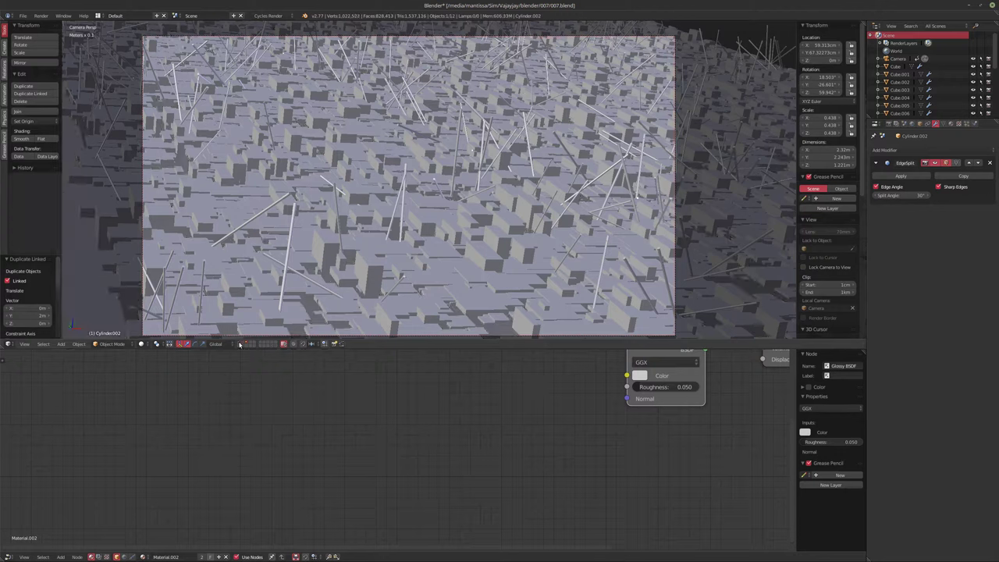
right_click(79, 305)
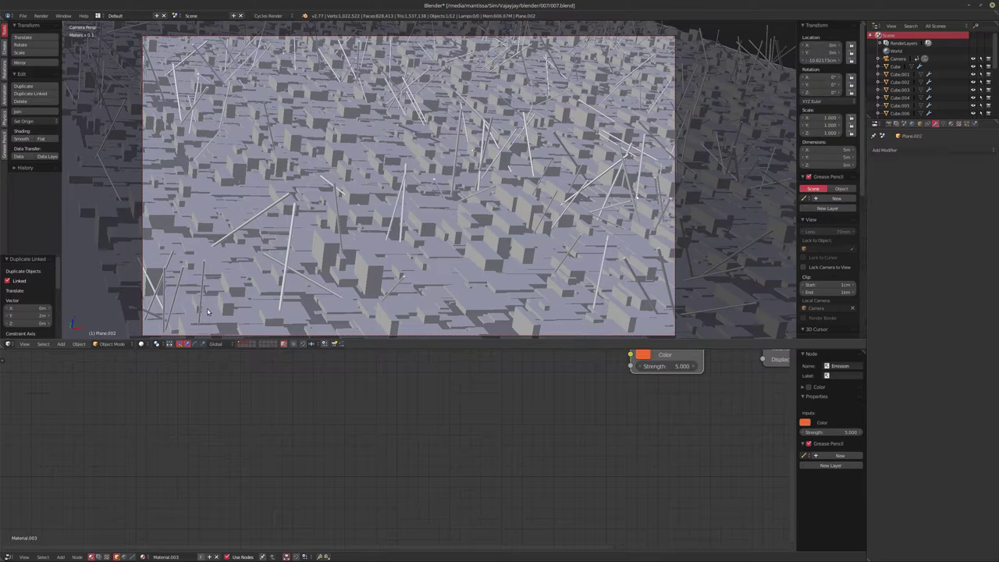
scroll(890, 86, down, 5)
scroll(890, 97, down, 1)
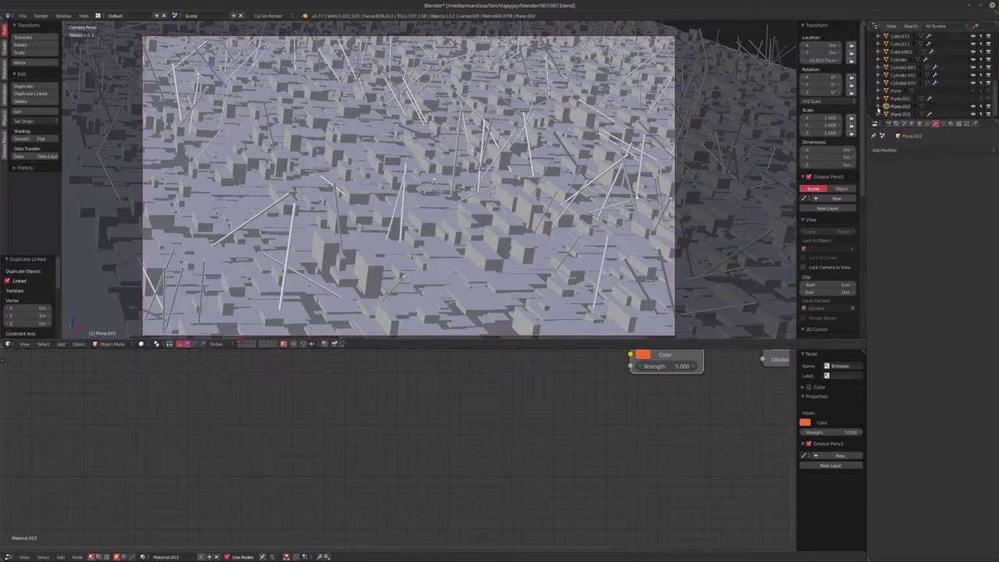
right_click(131, 318)
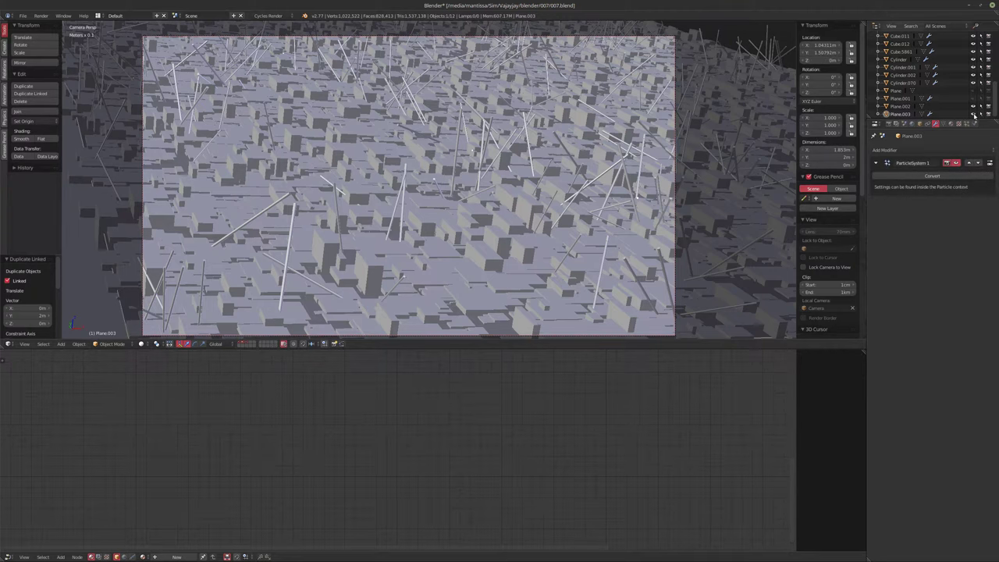
key(a)
Check what layer 2 holds, keep only layers 1 and 3 visible, and preview the camera view in rendered shading
click(243, 343)
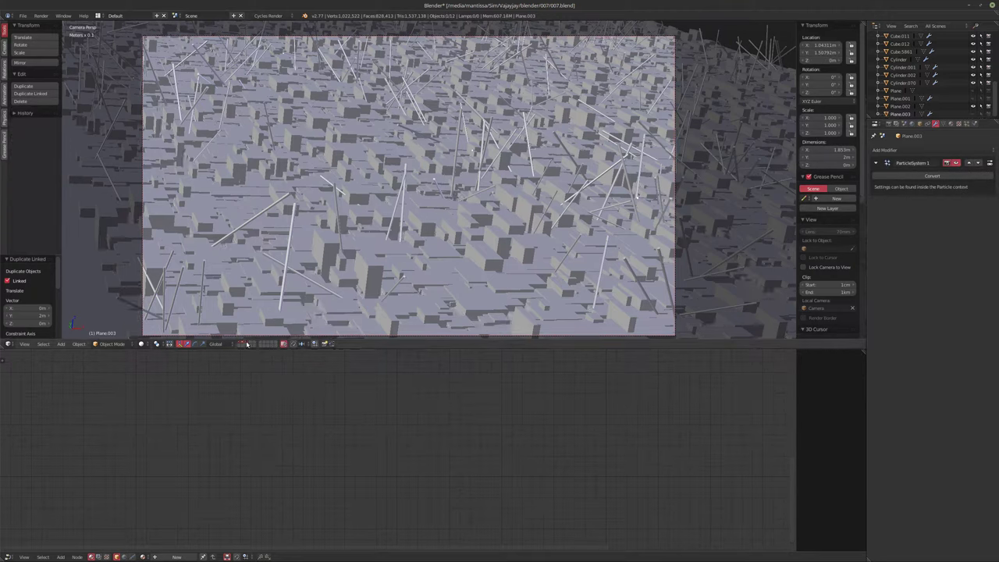
click(242, 343)
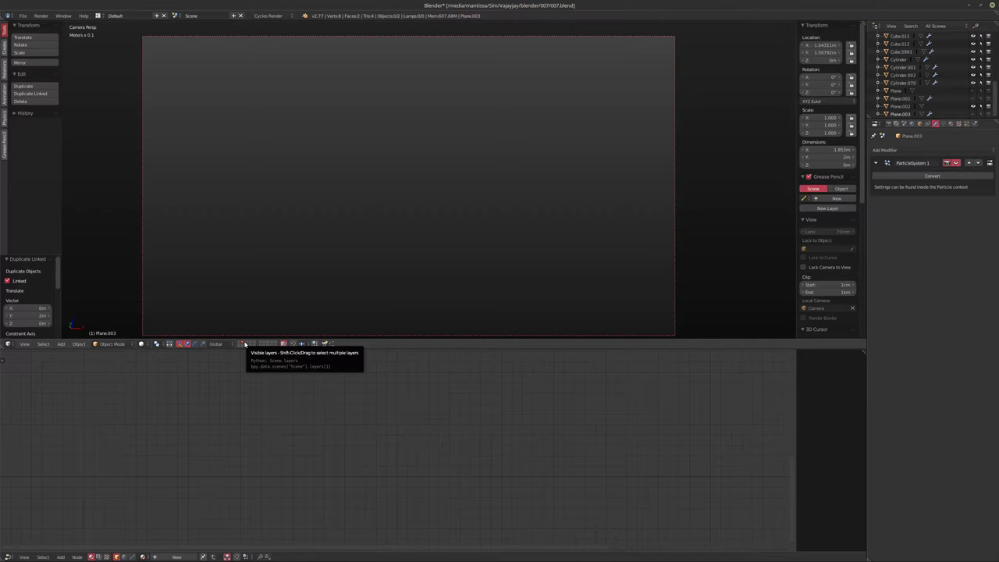
click(244, 343)
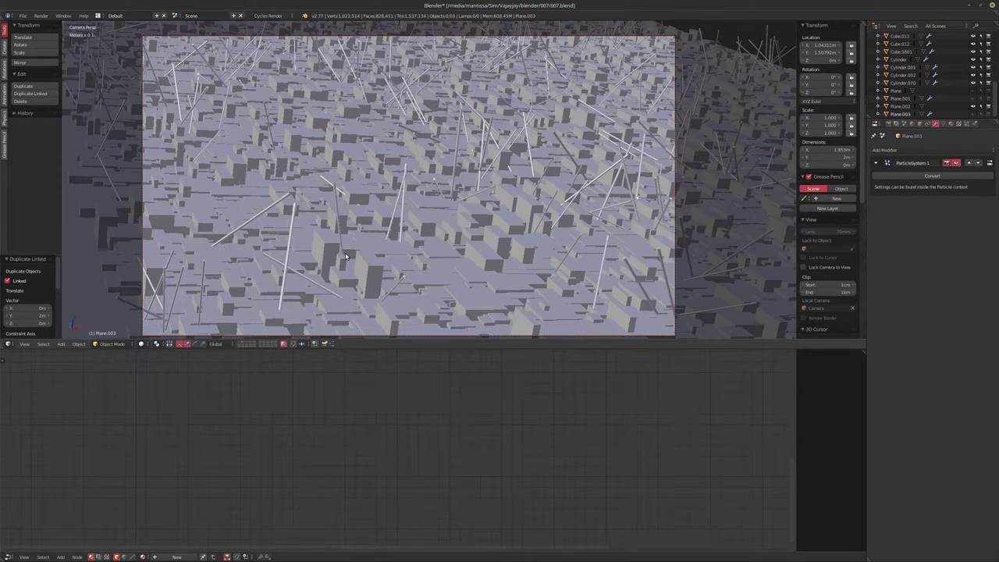
key(shift+z)
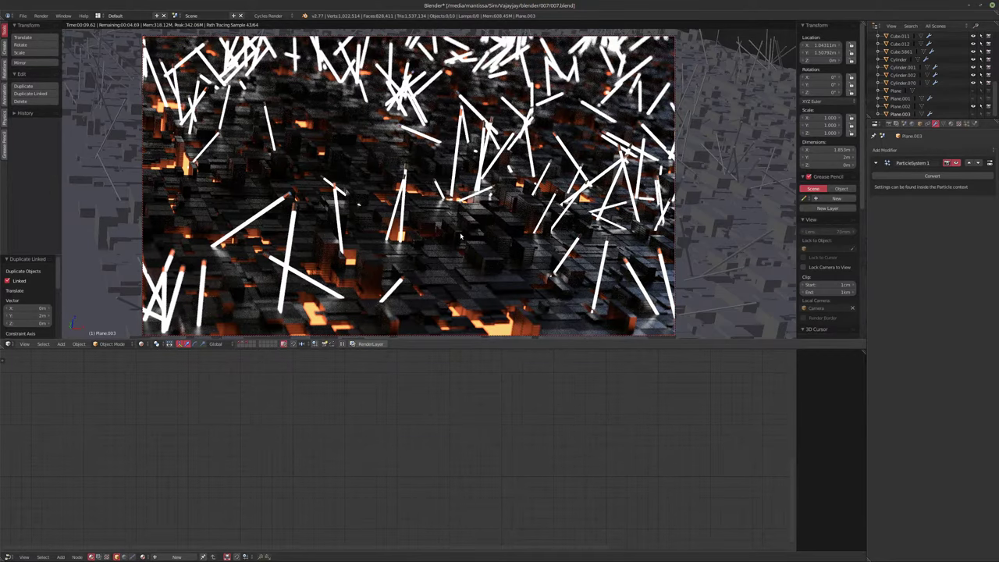
key(shift+z)
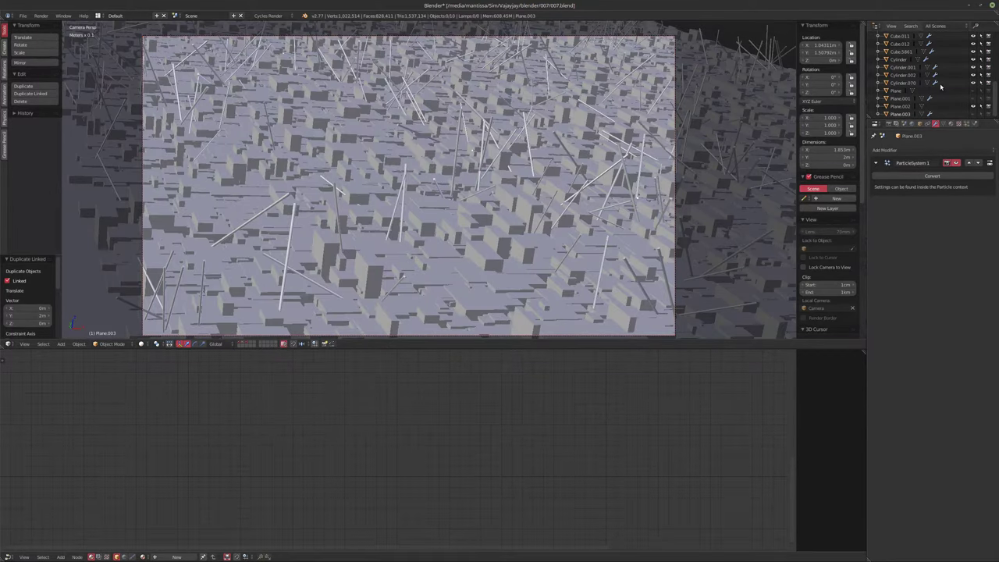
Select the original joined rods mesh, Cylinder.070, in the scene hierarchy and frame its material nodes
scroll(914, 91, up, 1)
scroll(913, 91, up, 5)
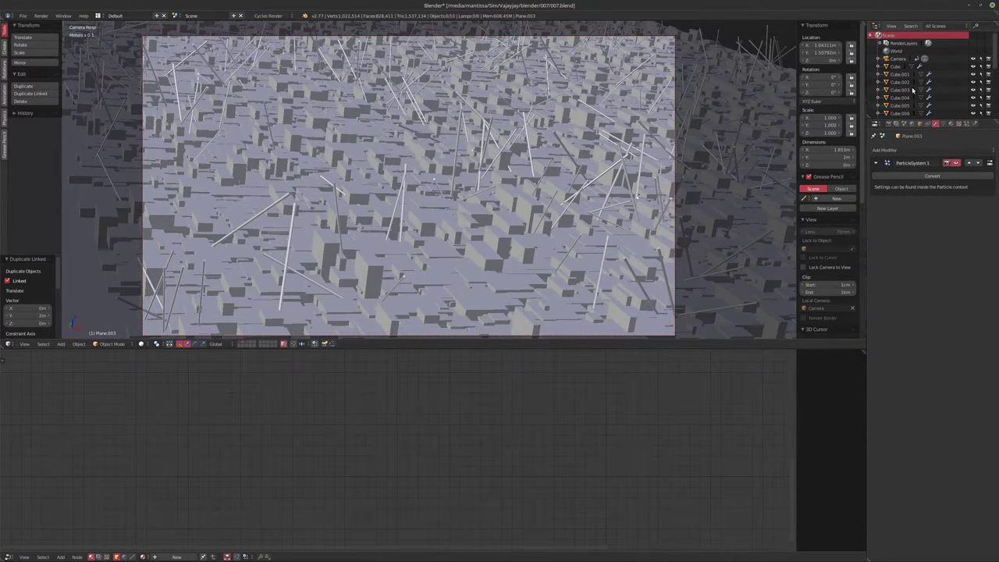
scroll(904, 72, down, 5)
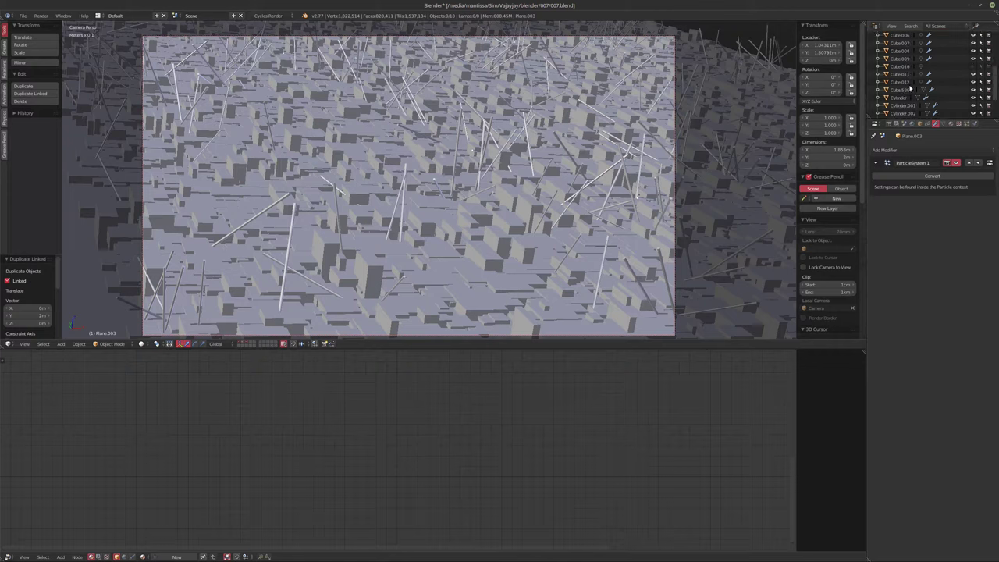
scroll(909, 89, down, 5)
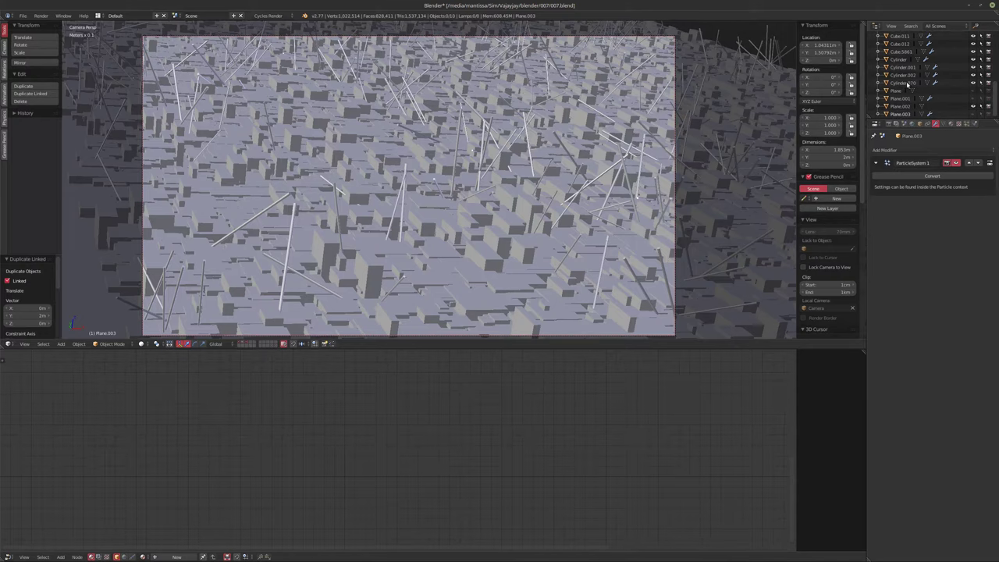
click(905, 83)
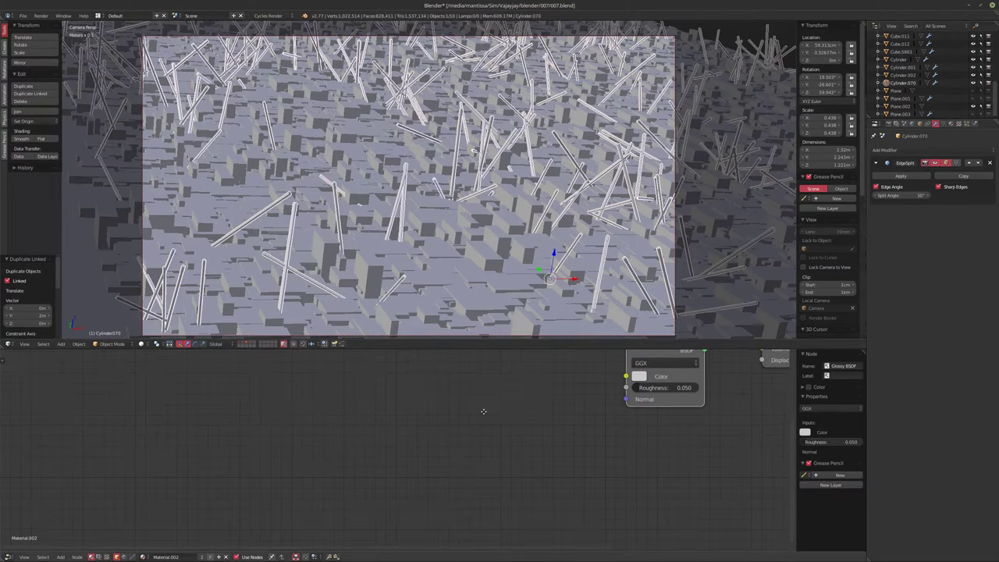
key(Home)
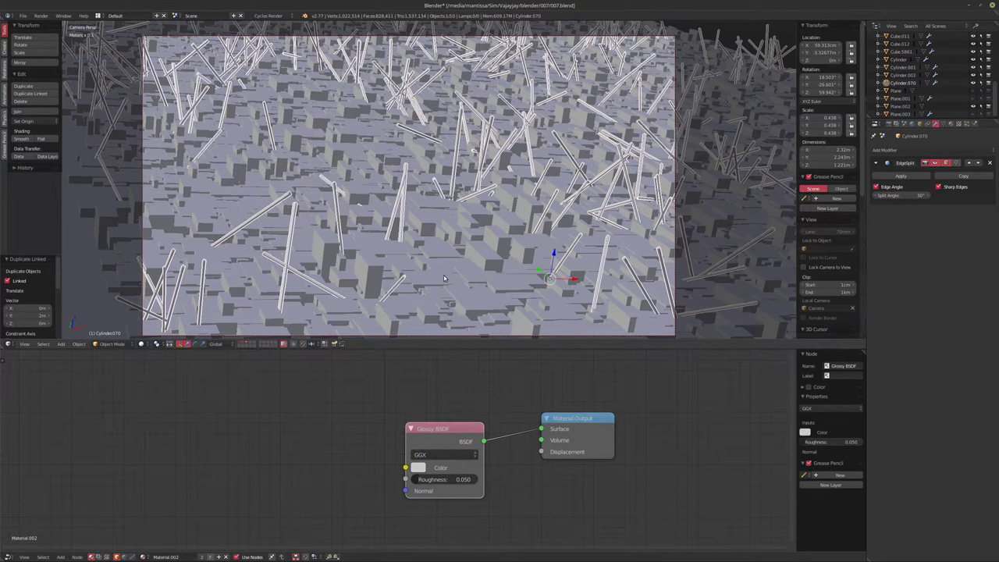
scroll(445, 277, down, 2)
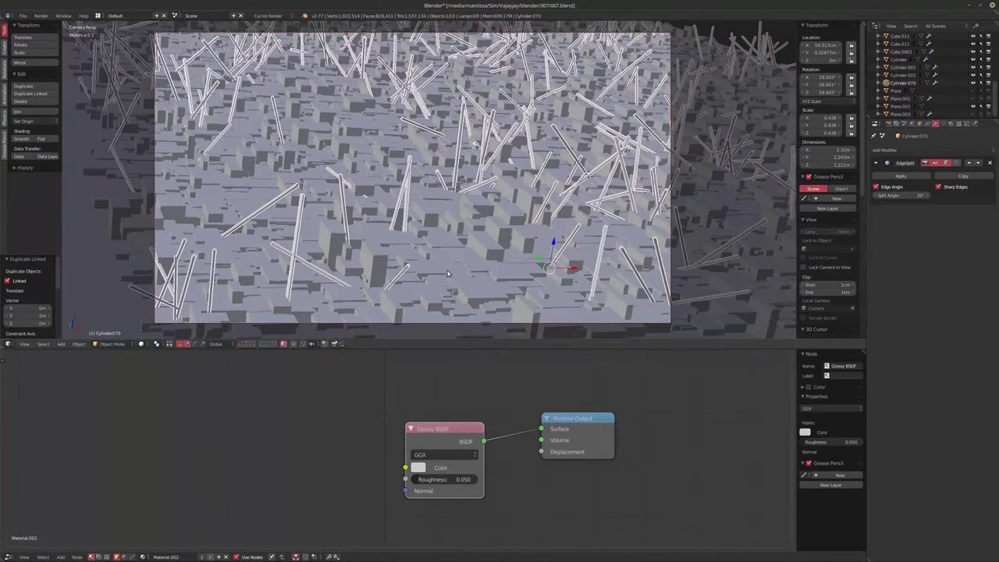
ctrl+middle_drag(448, 274, 449, 278)
shift+middle_drag(449, 267, 449, 273)
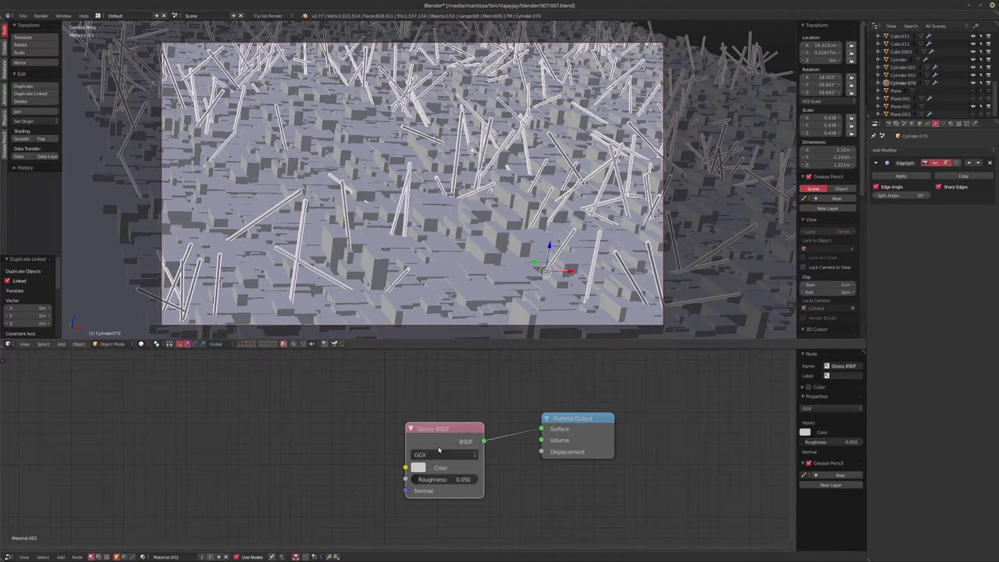
Preview the scene in rendered shading and brighten the emission color of the rods' first material to full white
key(shift+z)
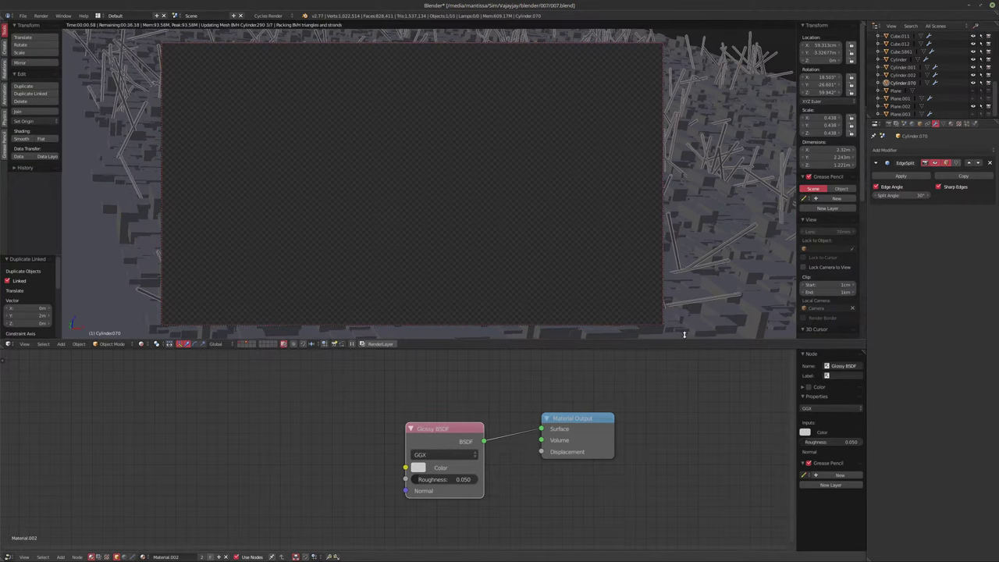
click(951, 124)
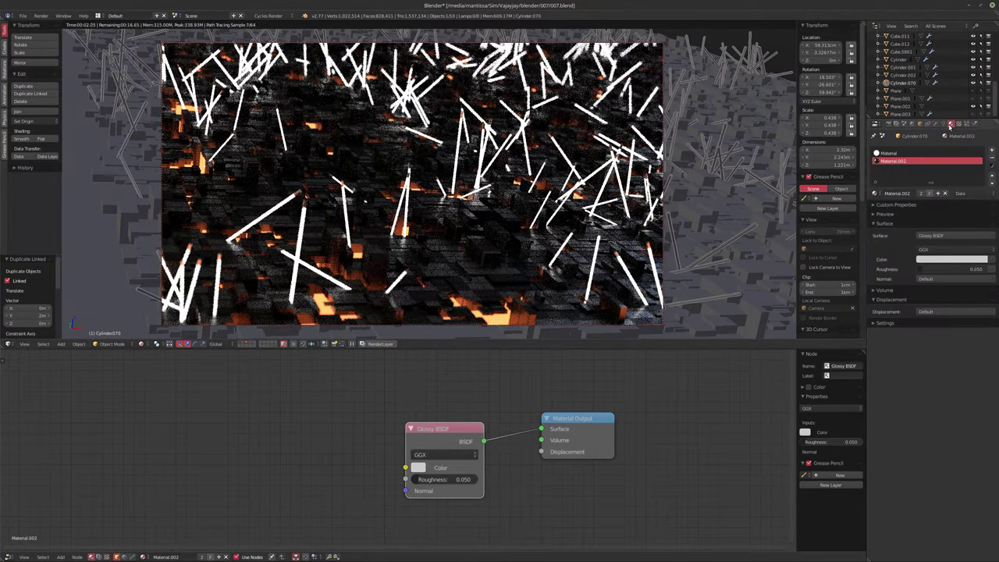
click(894, 153)
click(422, 447)
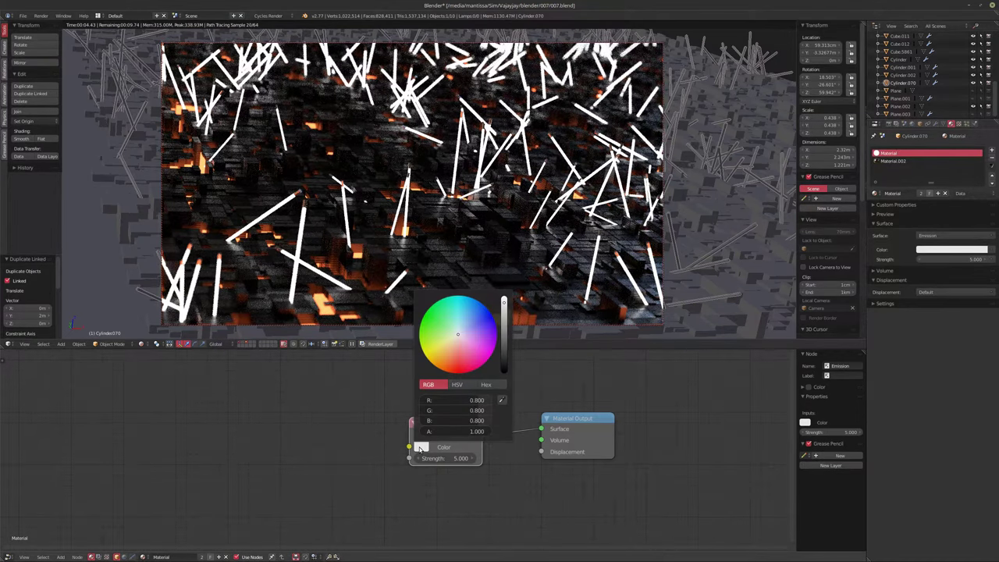
drag(504, 303, 504, 295)
click(266, 447)
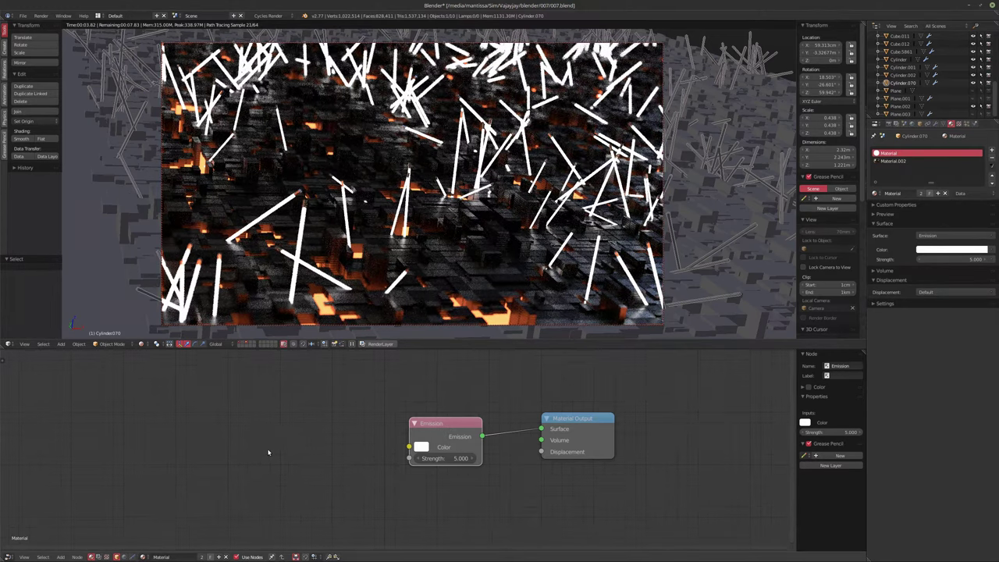
Add a Wave Texture node to the rods' emission material and connect its Color output to the Emission color
middle_drag(268, 450, 272, 458)
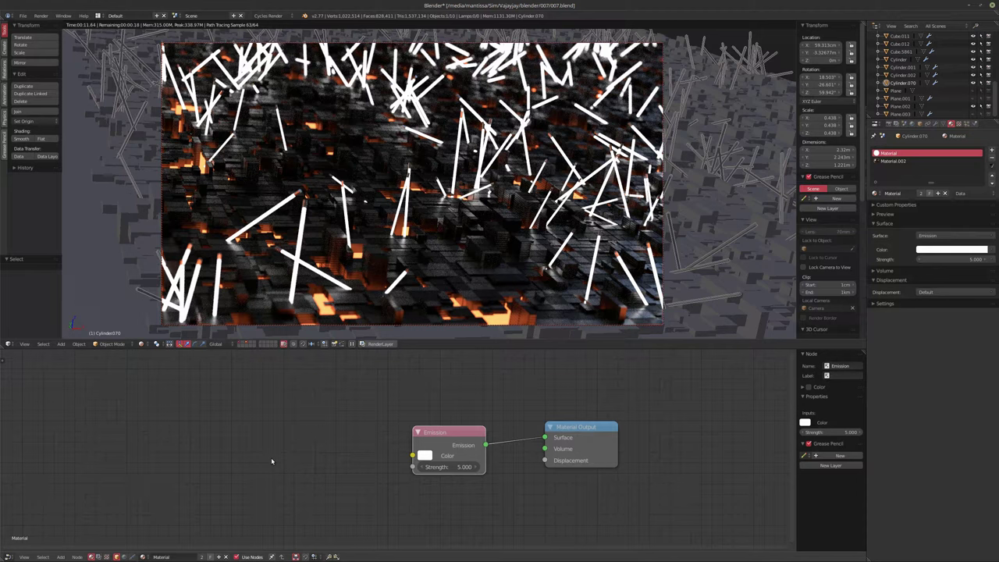
key(shift+a)
mouse_move(272, 460)
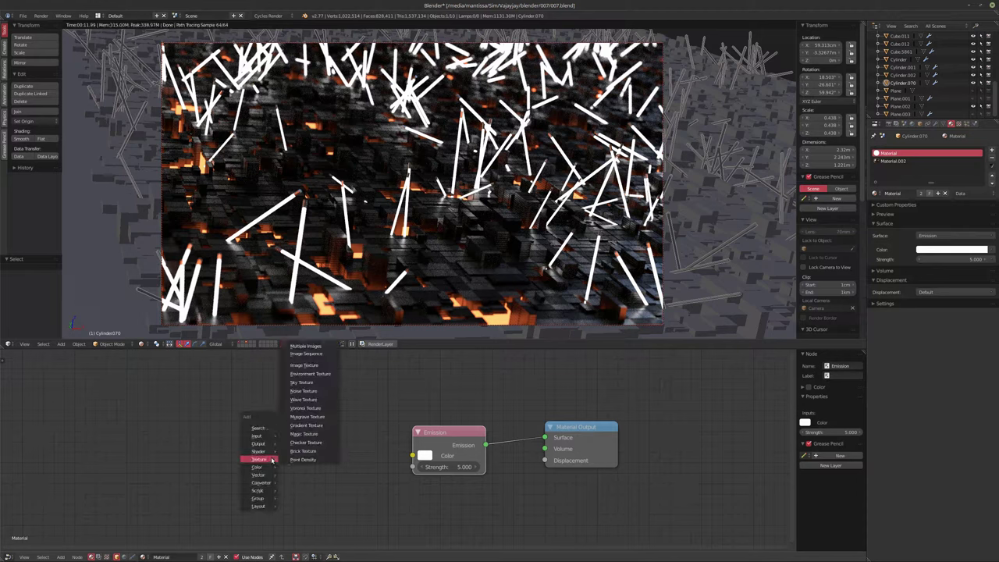
click(306, 399)
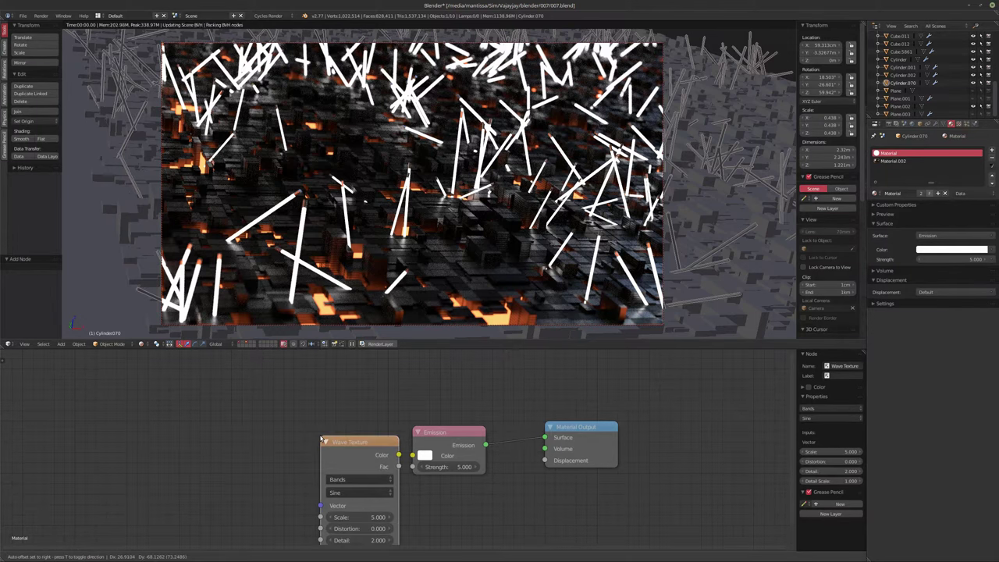
click(260, 397)
drag(347, 413, 414, 456)
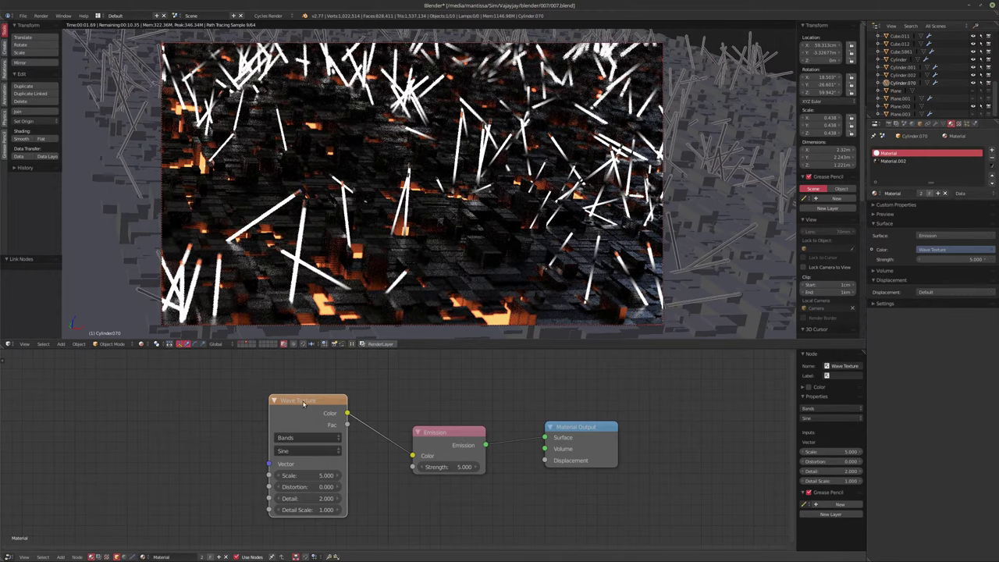
Preview the Wave Texture through an emission viewer and move the node further away from the Emission node
ctrl+shift+click(328, 413)
middle_drag(411, 406, 501, 404)
scroll(360, 416, up, 1)
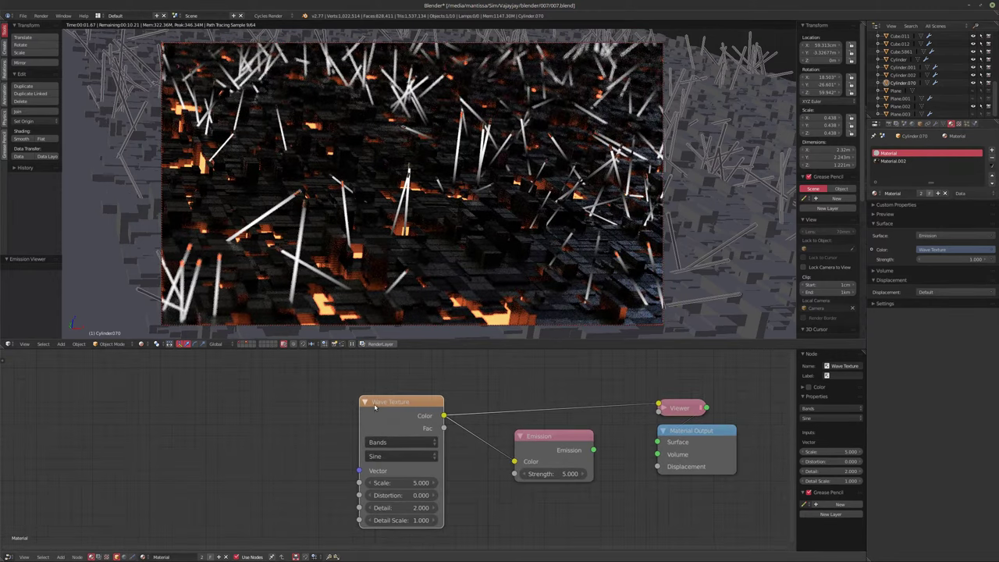
middle_drag(352, 410, 368, 404)
drag(398, 401, 292, 409)
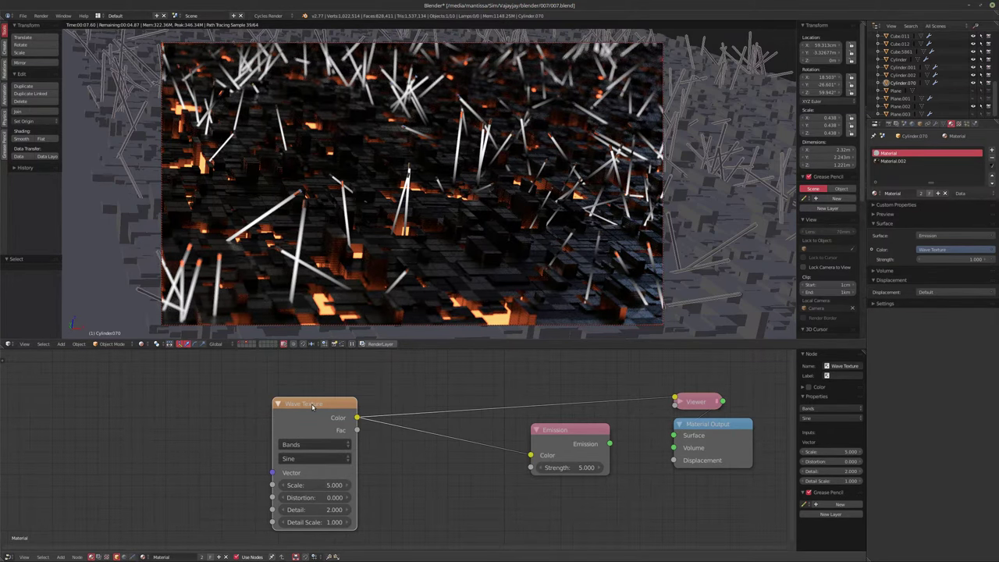
Add Texture Coordinate and Mapping nodes to the Wave Texture and feed the mapping with Object coordinates
key(ctrl+t)
middle_drag(300, 408, 349, 414)
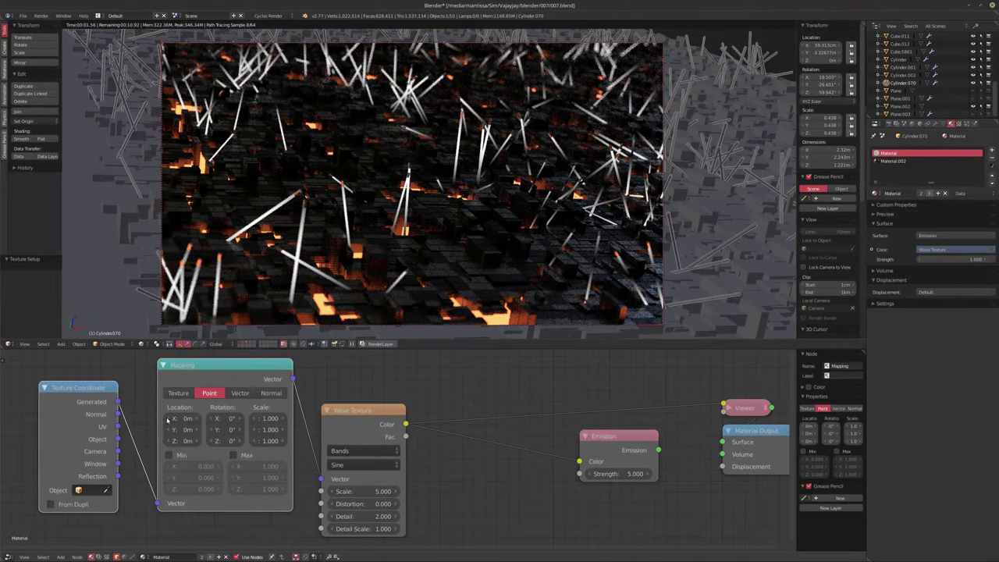
drag(118, 438, 158, 503)
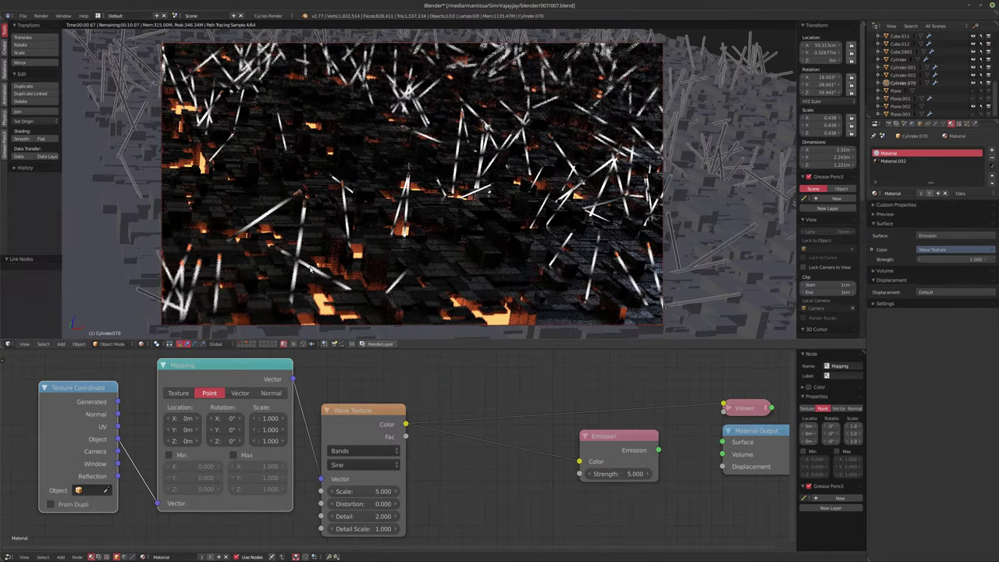
Jump between the first and last frames to compare the wave pattern on the rods for a seamless loop
key(shift+Right)
key(shift+Left)
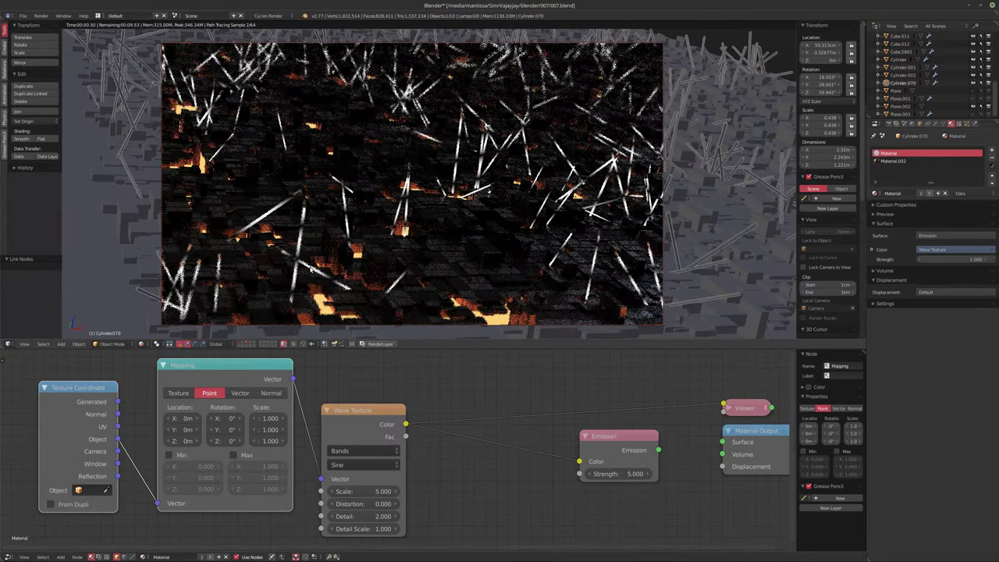
key(shift+Right)
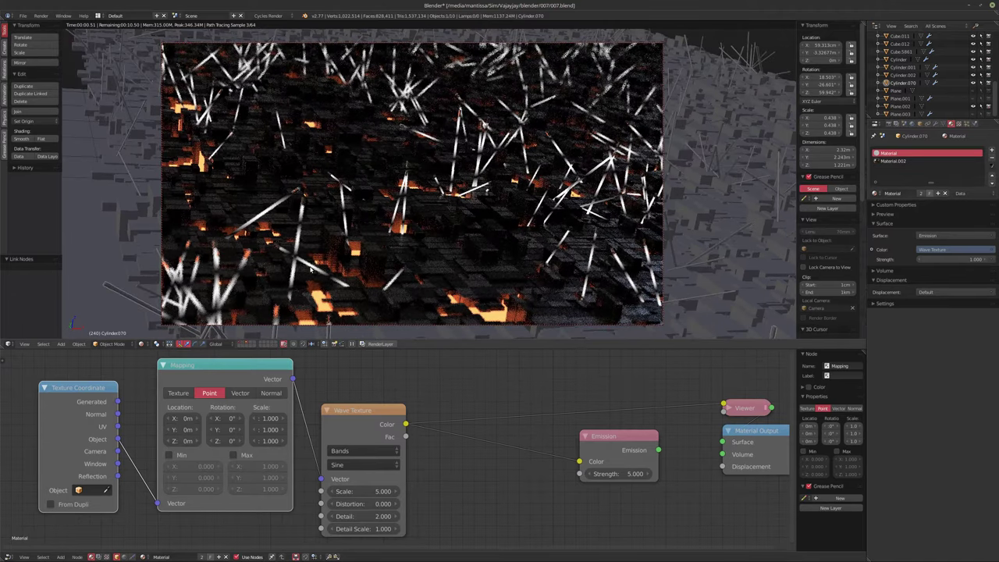
Jump back to the first frame, try a distortion of 26.7 on the Wave Texture, and delete that node
key(shift+Left)
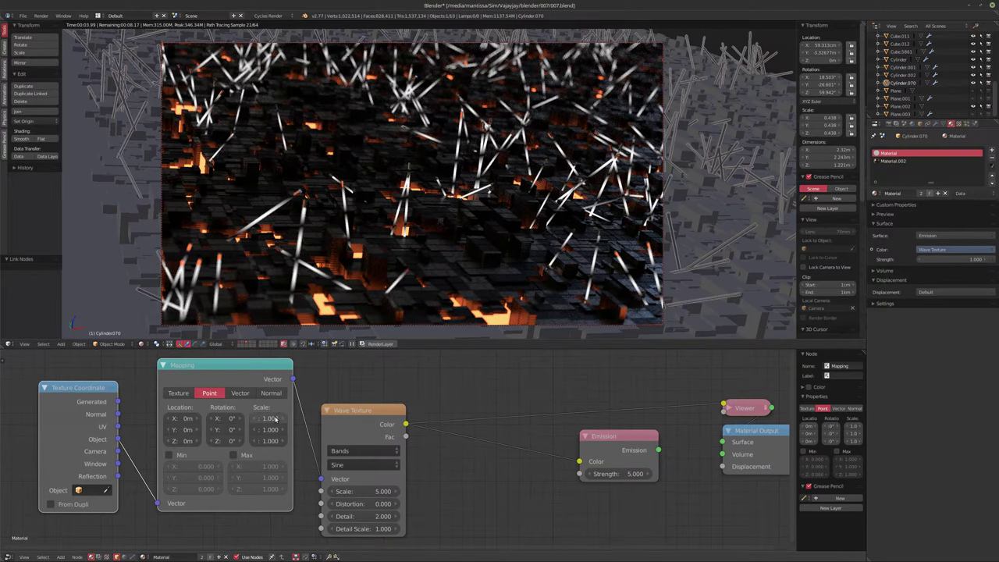
drag(363, 504, 464, 503)
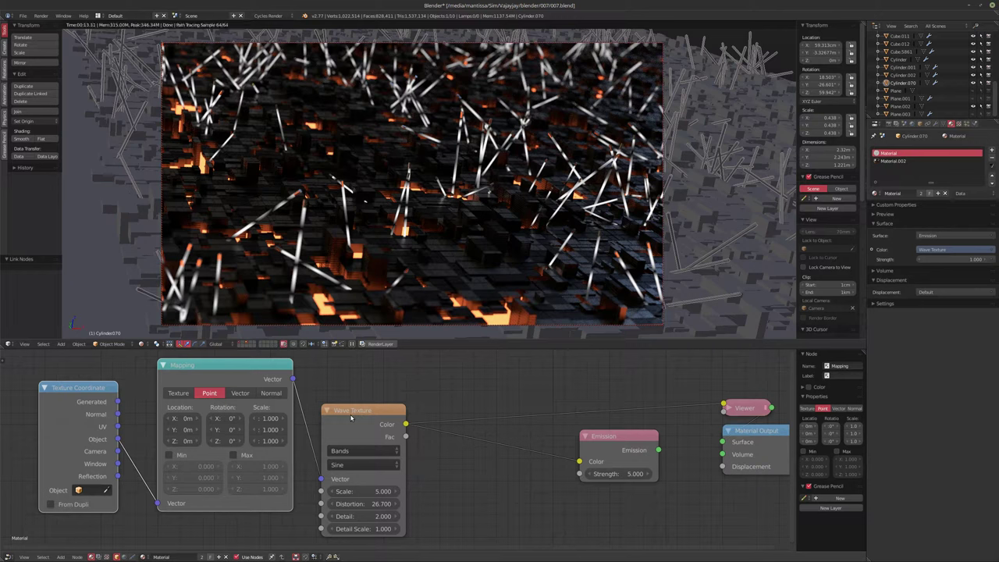
click(361, 419)
key(x)
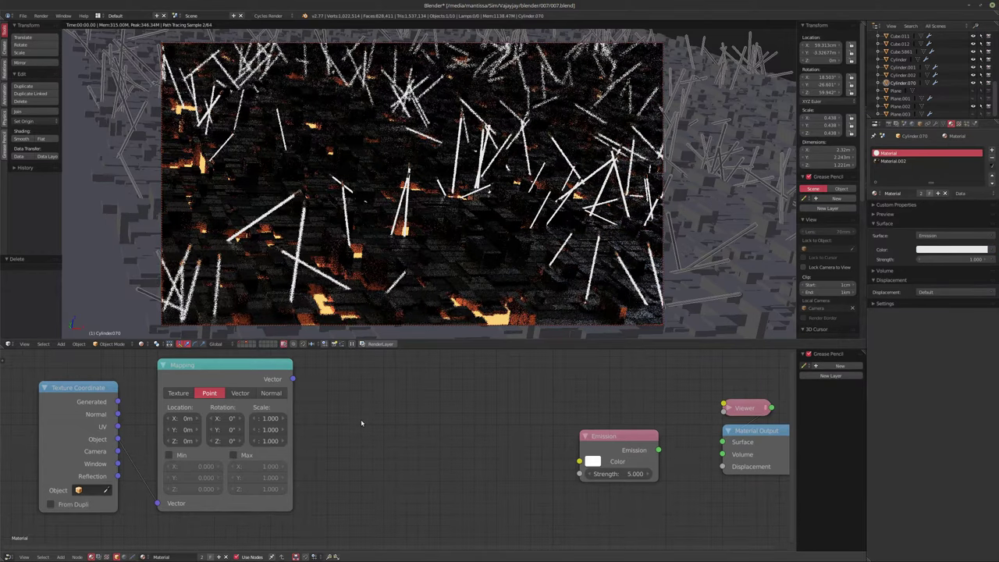
Add a Noise Texture fed by the Mapping vector, connect its Color to the Emission color, and link Emission to the Surface output
key(shift+a)
mouse_move(360, 422)
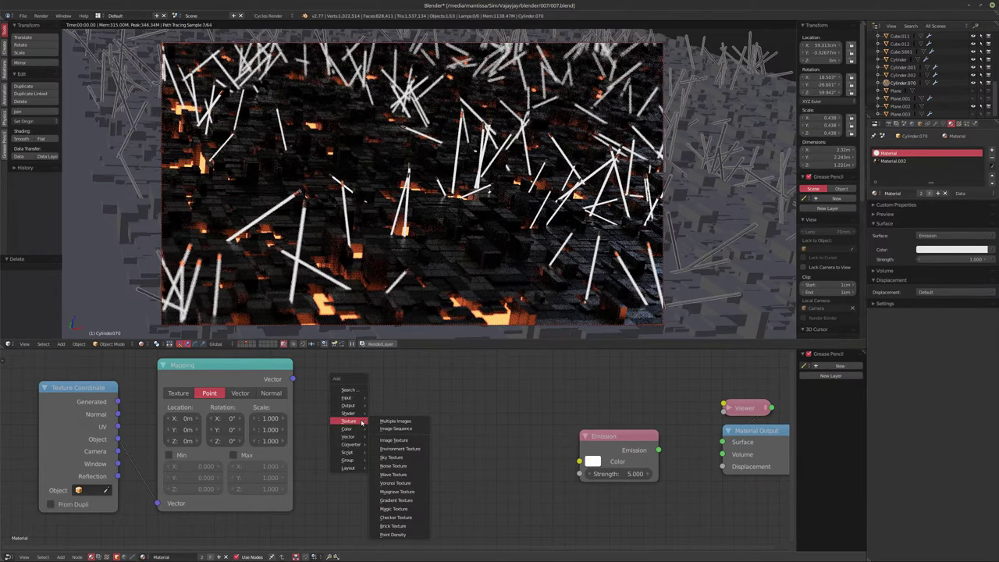
click(402, 467)
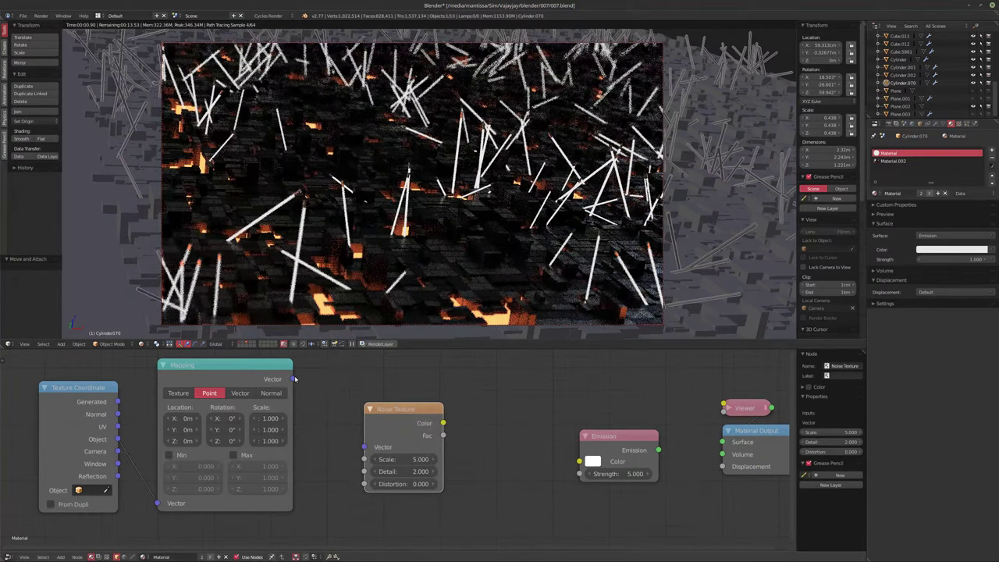
drag(442, 423, 579, 461)
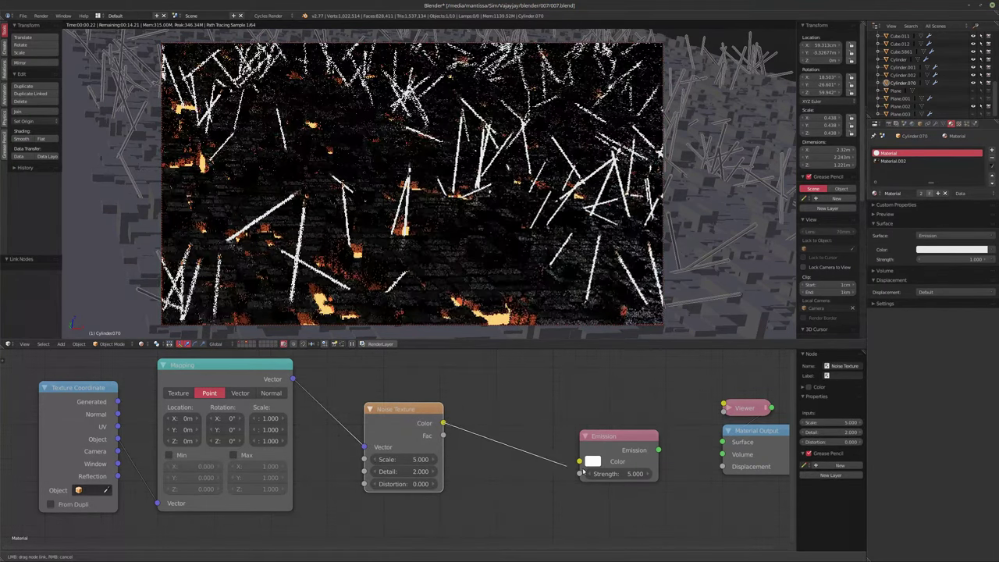
ctrl+shift+click(626, 443)
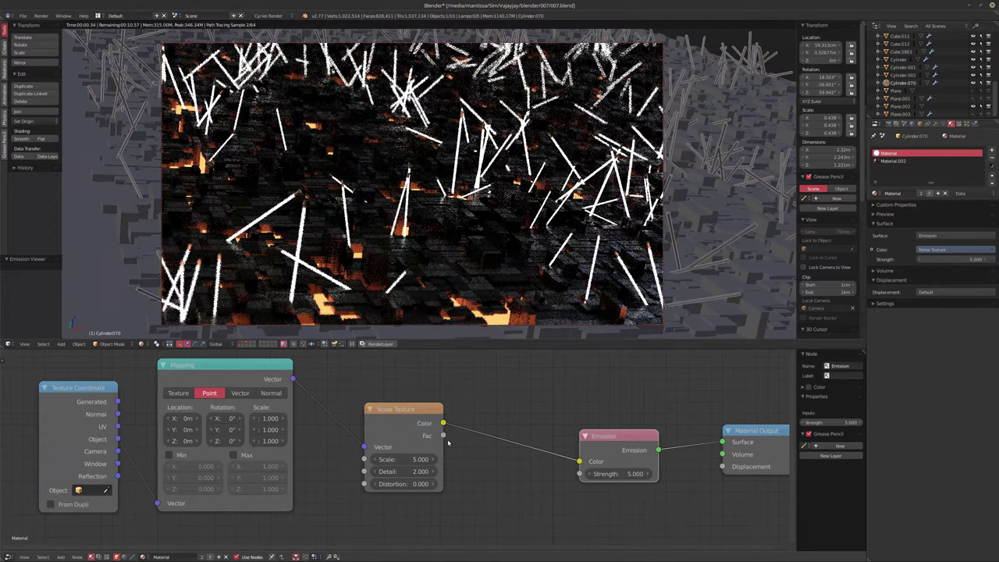
Set the Noise Texture's scale to 10
scroll(460, 457, up, 2)
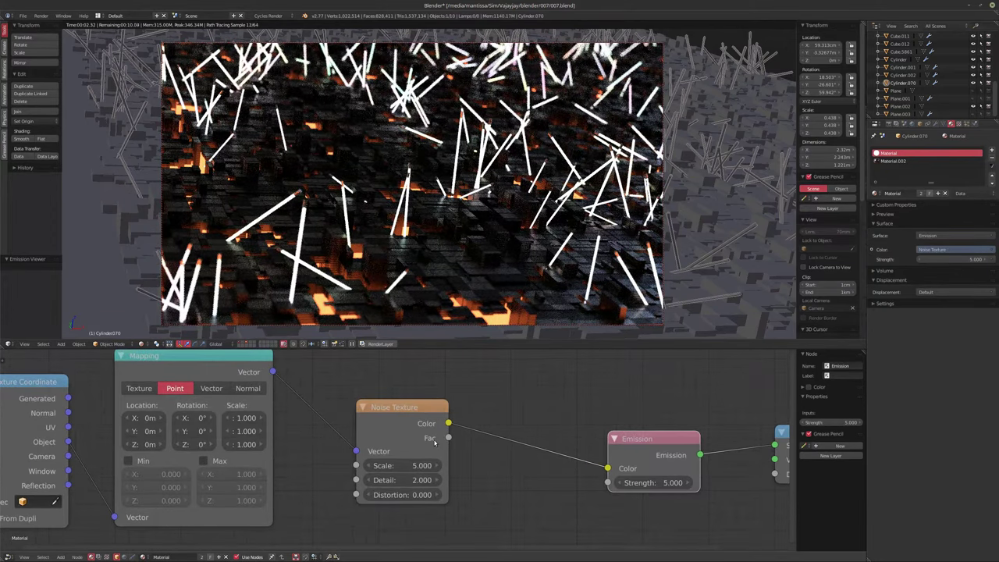
click(396, 467)
text(10)
key(Return)
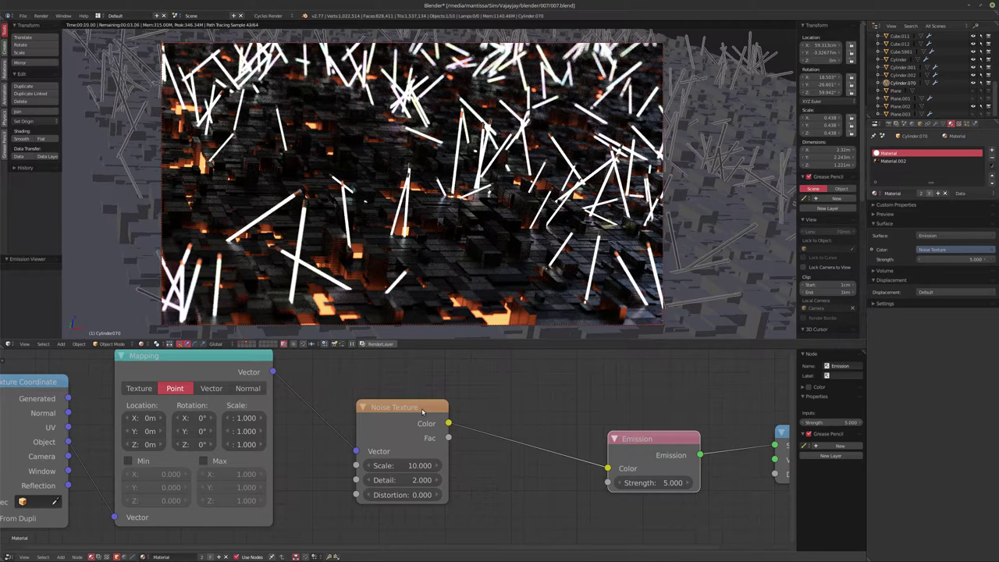
Try the Emission shader on the Material Output's Volume input with a strength of 1500
scroll(513, 437, down, 2)
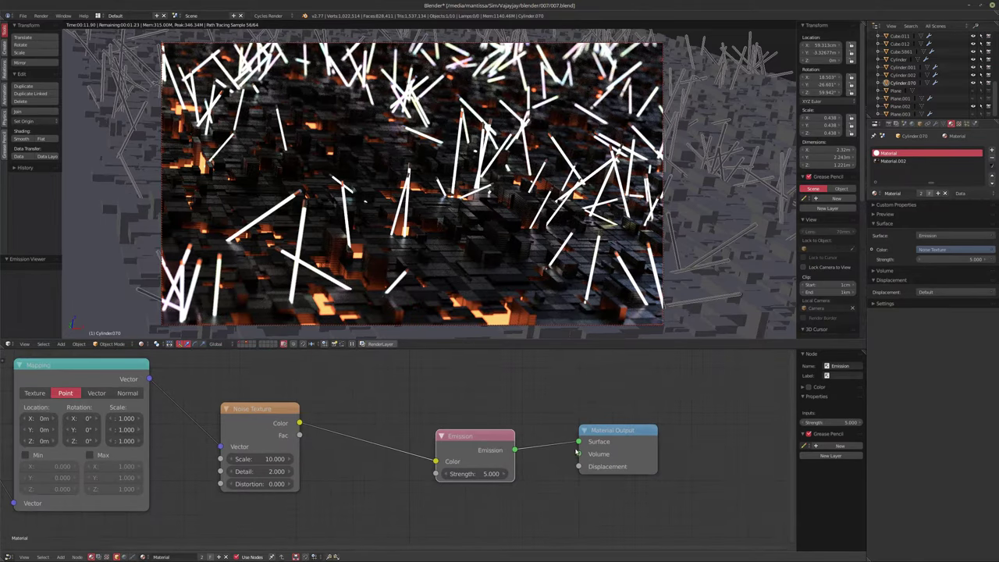
drag(579, 443, 580, 454)
drag(469, 442, 454, 451)
click(456, 479)
text(150)
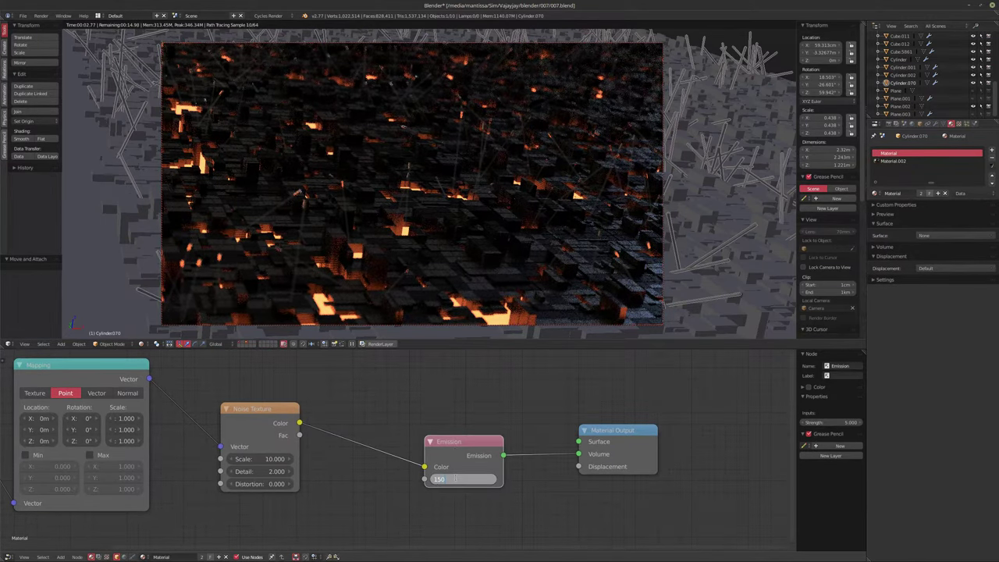
key(Return)
click(456, 479)
text(1500)
key(Return)
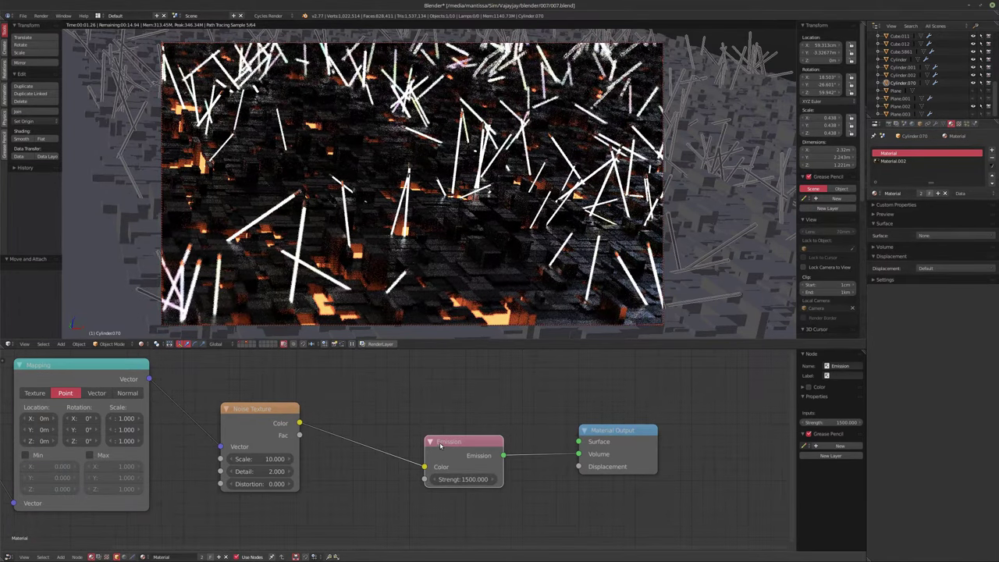
Add a Glass BSDF above the Emission node and try it on the Material Output's Surface input
drag(440, 446, 431, 459)
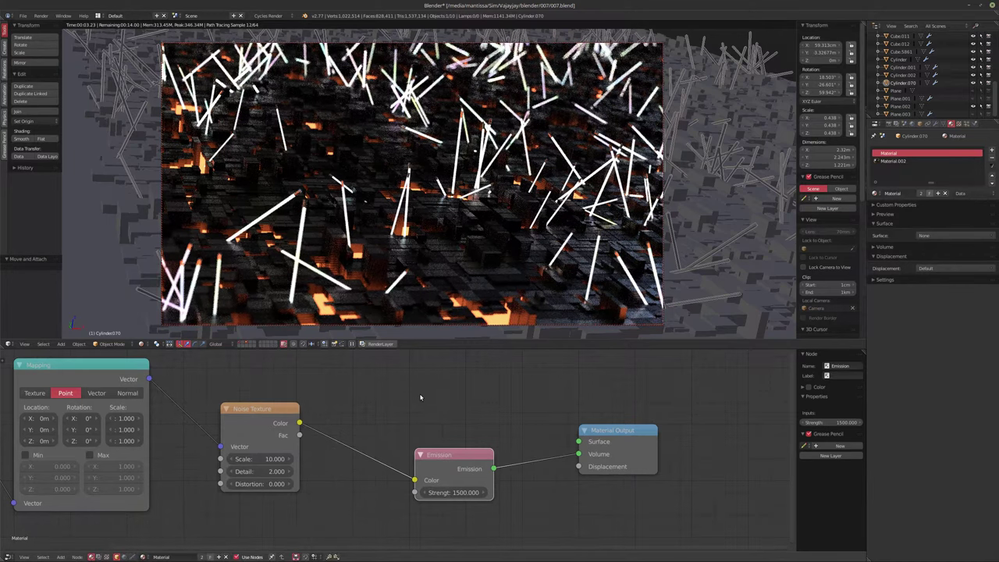
key(shift+a)
mouse_move(422, 397)
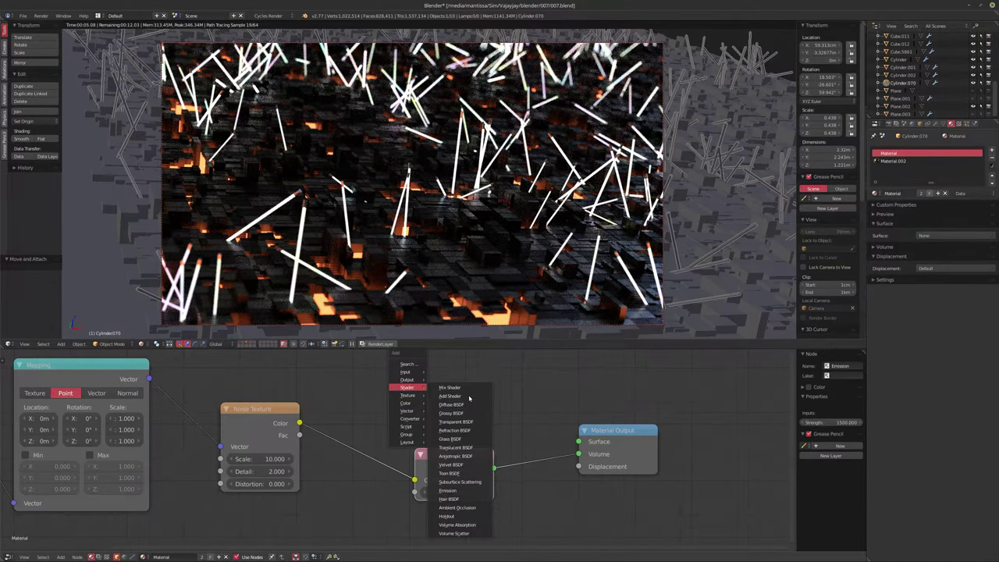
click(458, 440)
click(456, 422)
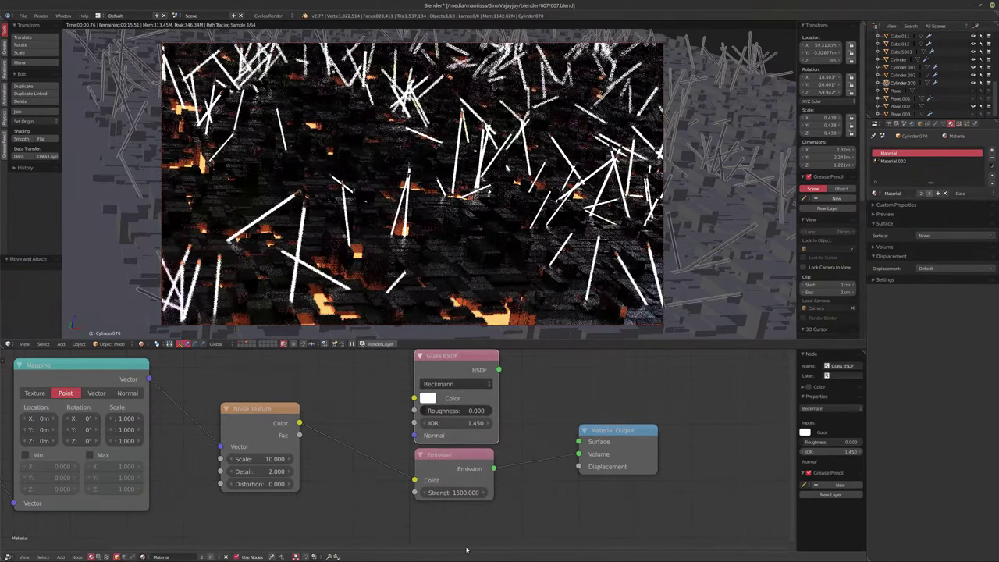
drag(498, 370, 578, 442)
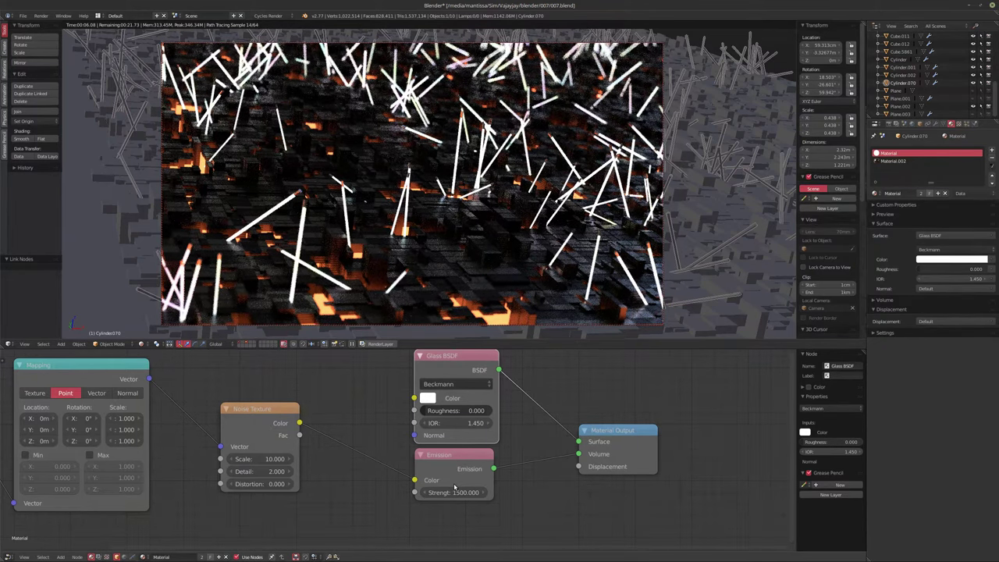
Move the Emission link from Volume back to the Surface input and set the emission strength to 10
drag(579, 454, 579, 442)
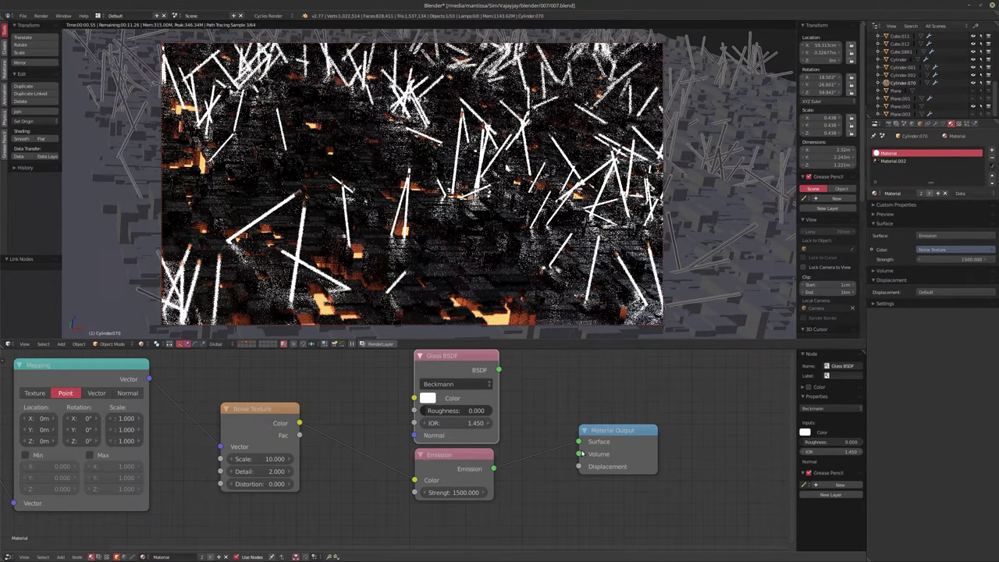
click(457, 492)
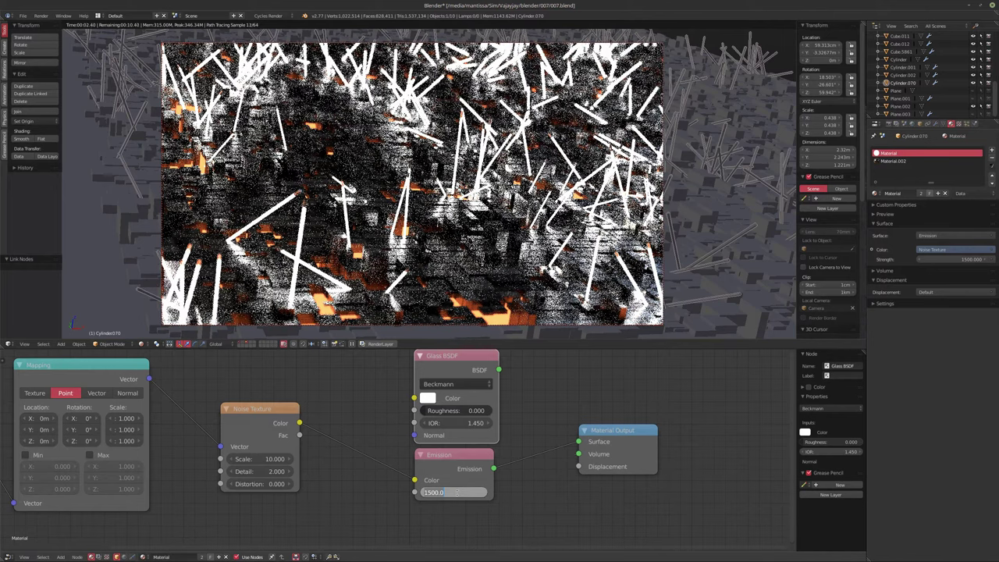
text(10)
key(Return)
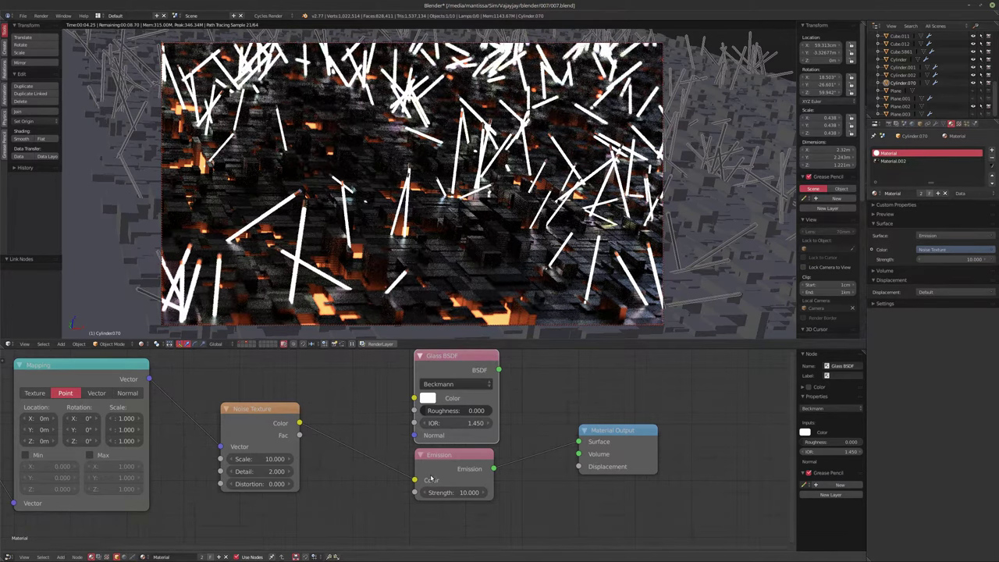
Spread the texture nodes away from the shaders and connect the Noise Texture's Fac output to the Emission strength
middle_drag(352, 444, 467, 444)
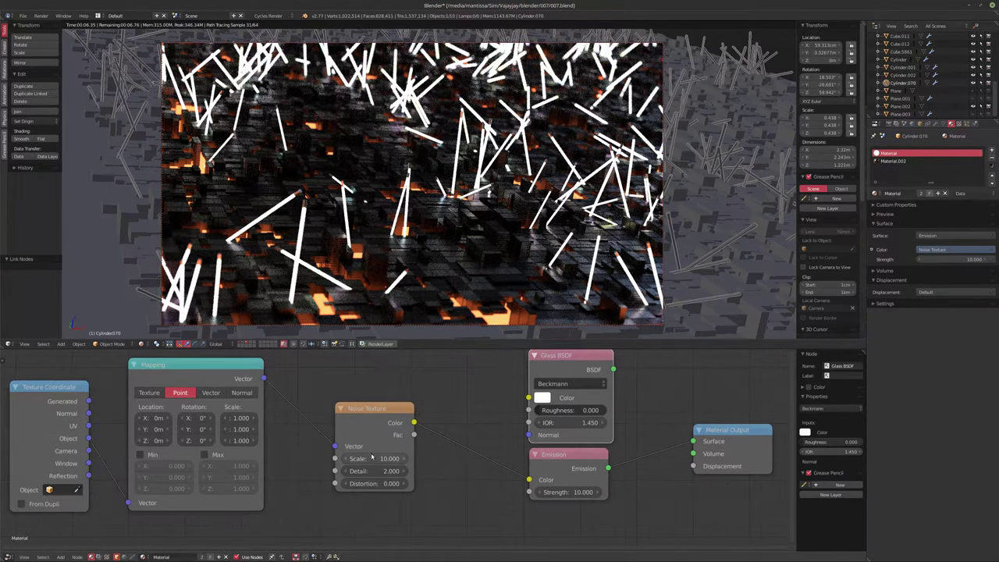
middle_drag(370, 424, 434, 427)
scroll(434, 427, down, 2)
drag(143, 425, 61, 428)
drag(265, 389, 190, 396)
drag(413, 434, 319, 435)
middle_drag(531, 473, 466, 455)
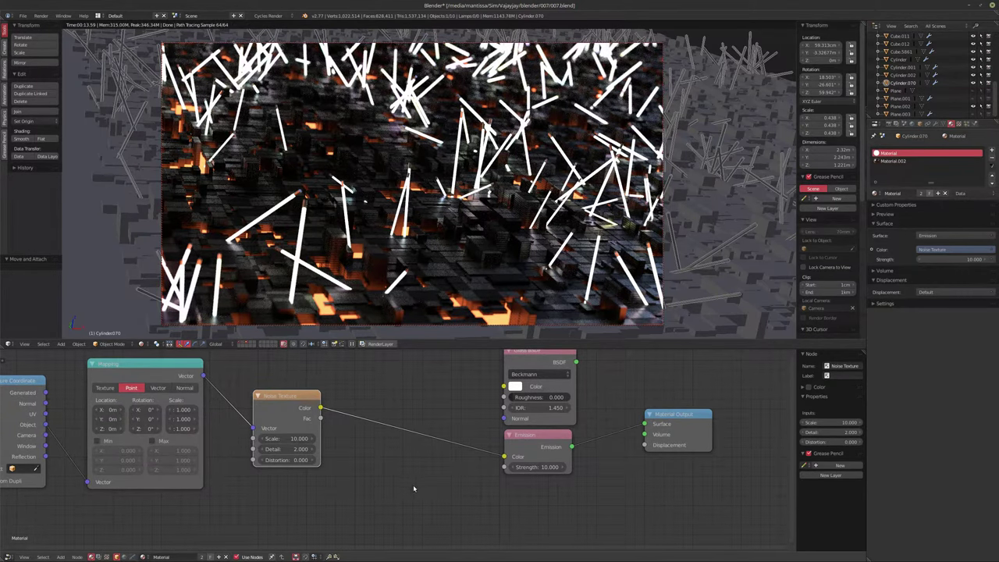
drag(320, 419, 503, 467)
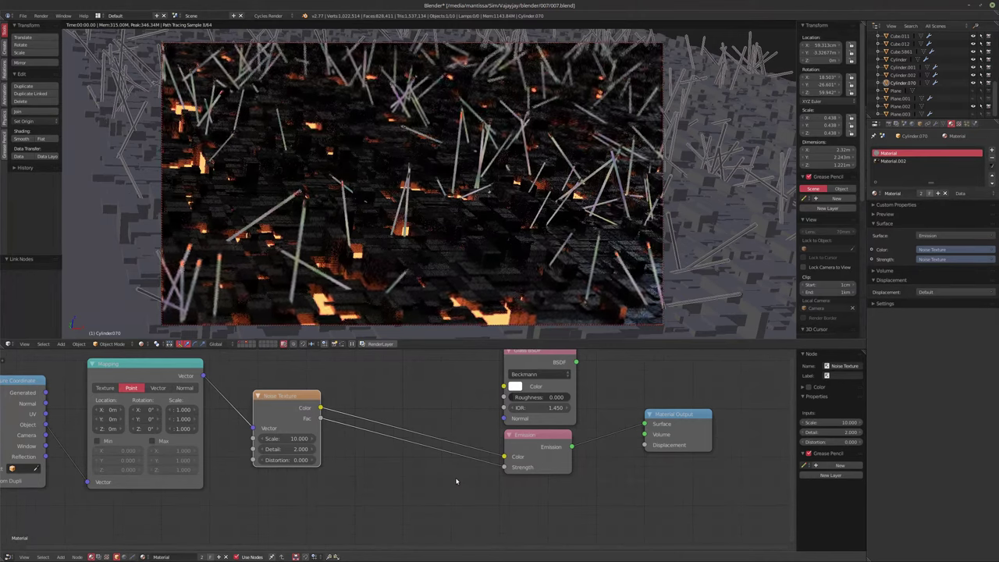
Insert a Math node between the noise Fac and the Emission strength, and set its second value to 10
key(shift+a)
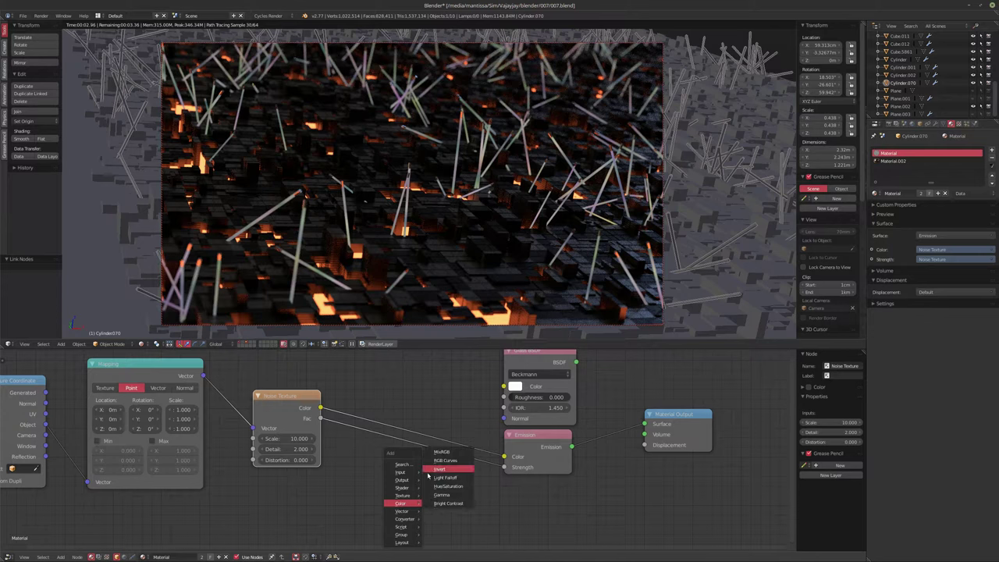
mouse_move(403, 519)
click(439, 424)
click(405, 506)
click(413, 506)
text(10)
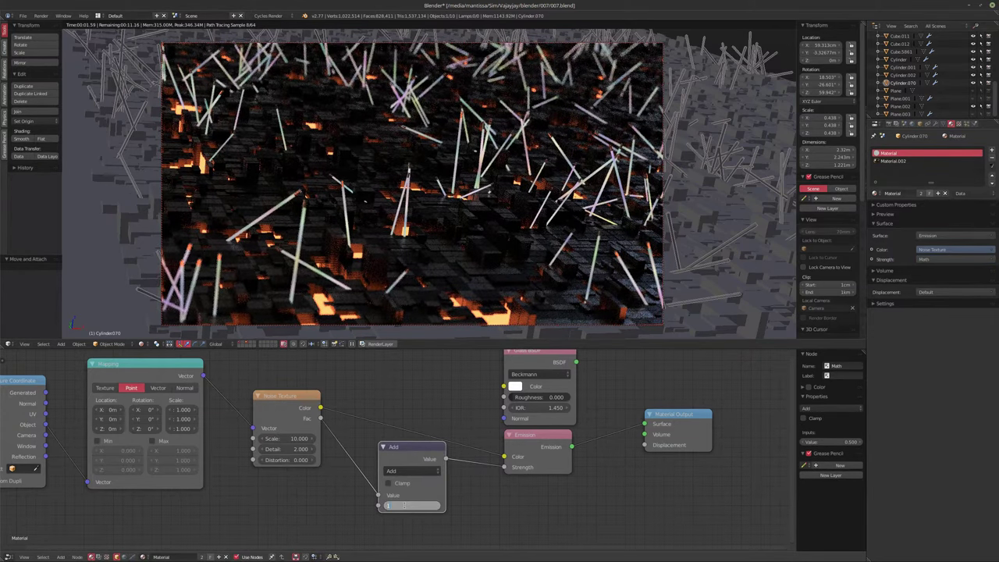
key(Return)
Move the Texture Coordinate, Mapping and Noise Texture nodes away from the Math node to make room
middle_drag(359, 464, 485, 468)
scroll(485, 468, down, 2)
drag(192, 417, 134, 423)
drag(266, 396, 218, 404)
drag(418, 425, 363, 422)
key(shift+a)
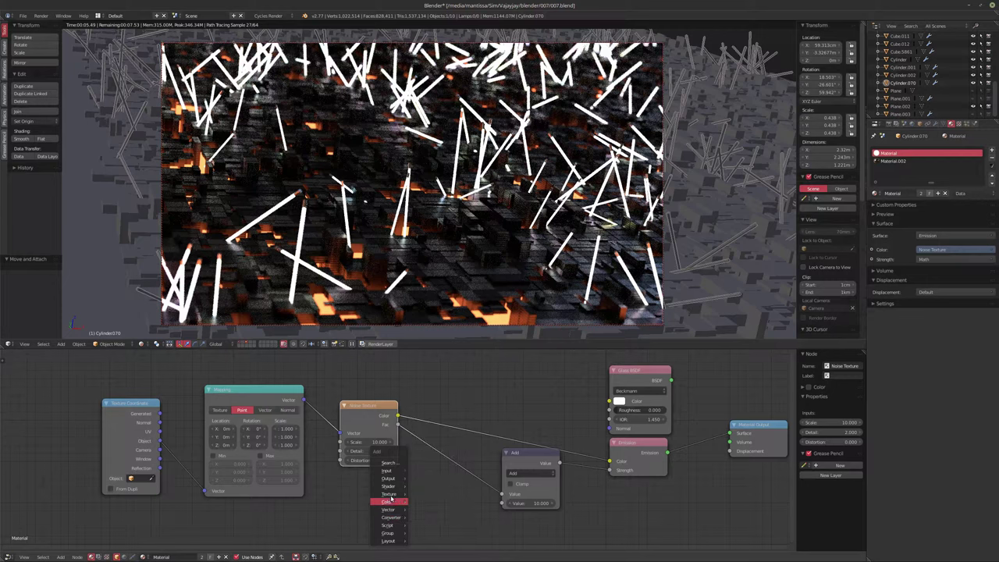
mouse_move(391, 501)
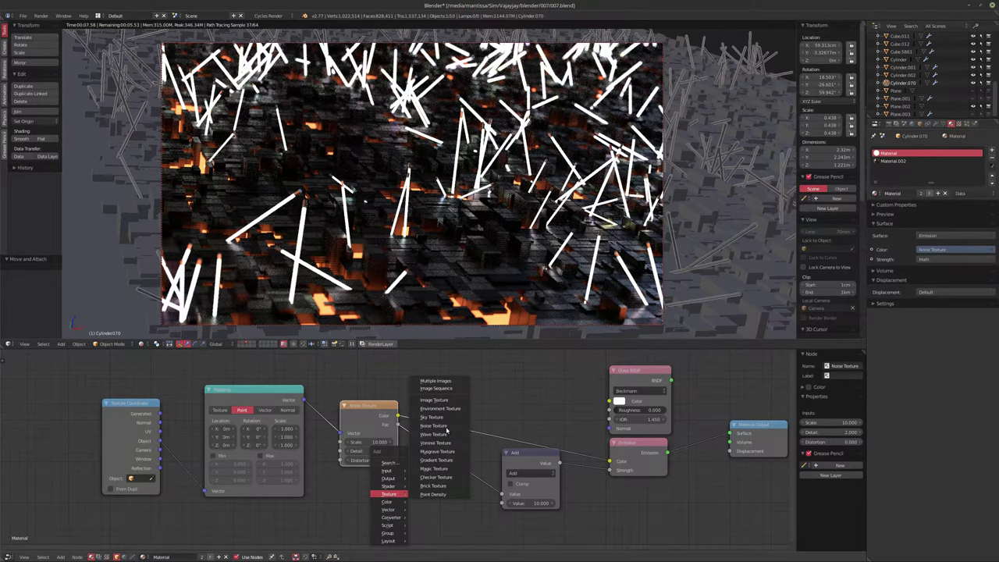
click(435, 430)
right_click(372, 485)
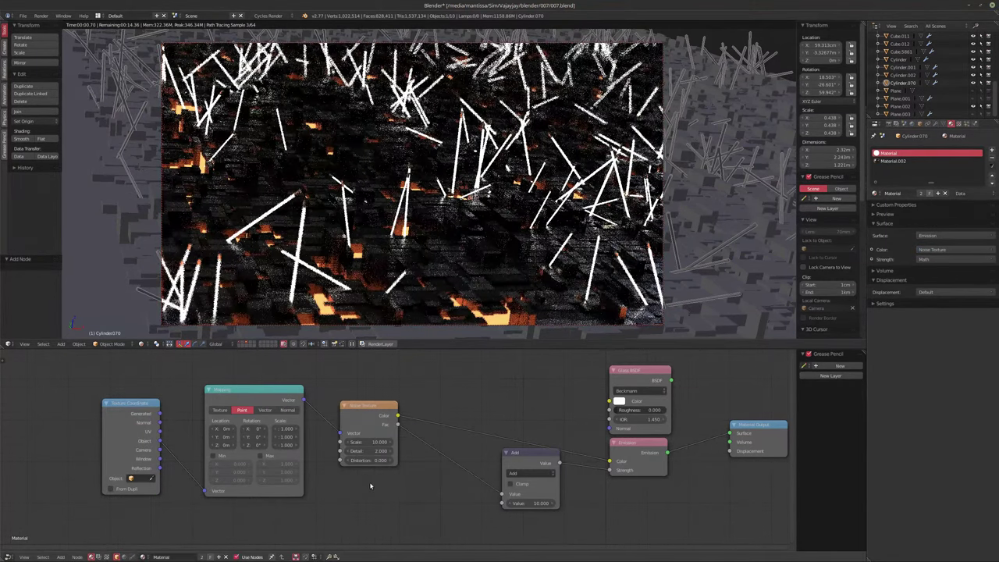
Insert a ColorRamp between the Noise Texture's Fac output and the Math node
key(shift+a)
mouse_move(375, 511)
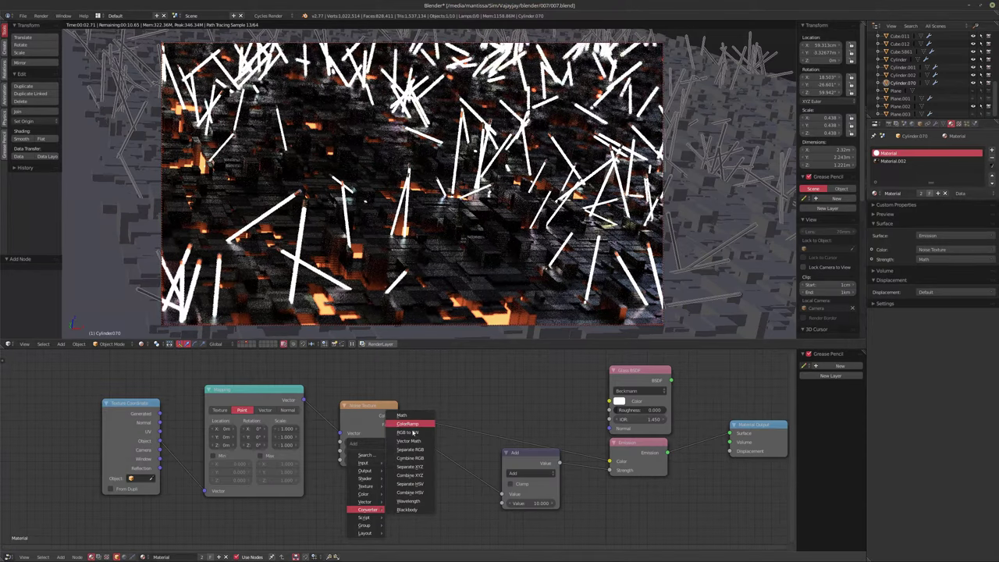
click(414, 426)
click(400, 445)
middle_drag(423, 447, 366, 430)
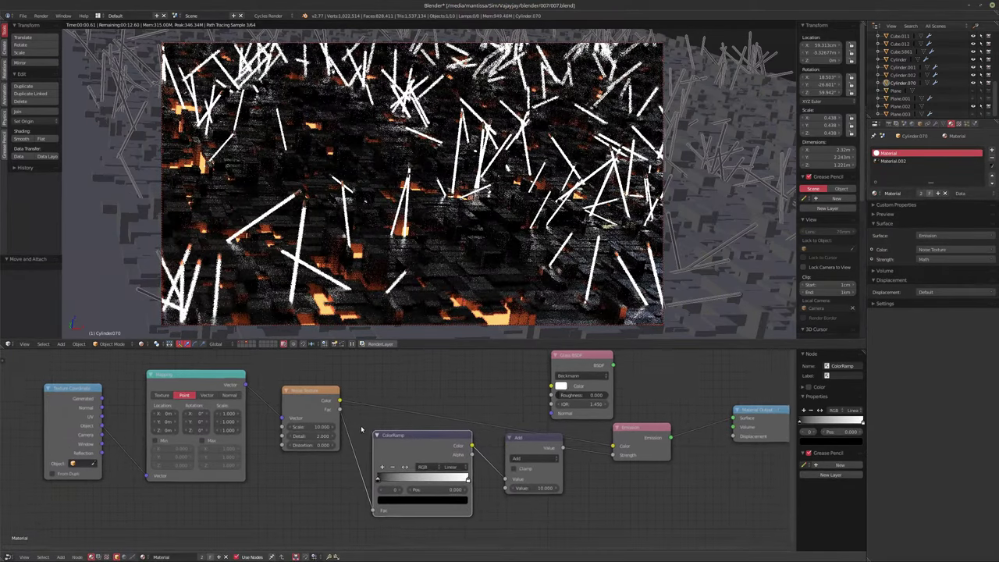
Set the ColorRamp's white stop to 0.736 and black stop to 0.641, previewing the ramp through an emission viewer
scroll(371, 453, up, 3)
drag(377, 482, 417, 484)
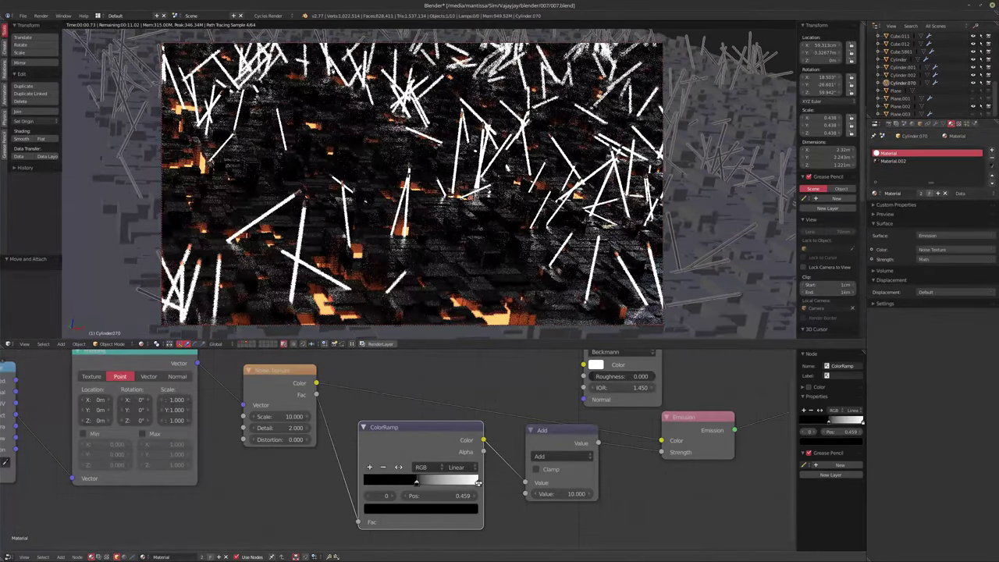
drag(418, 484, 447, 484)
middle_drag(448, 484, 478, 466)
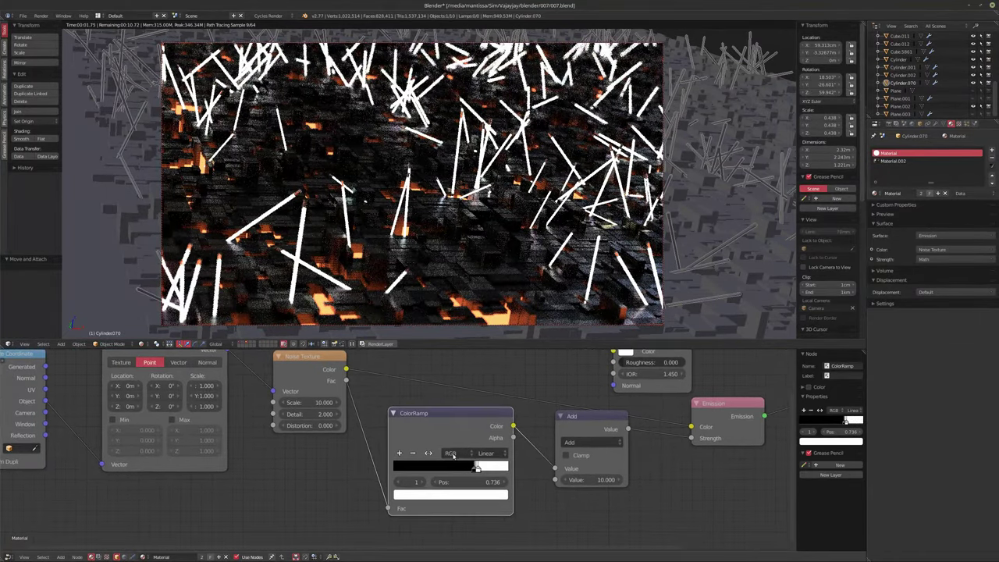
scroll(460, 459, up, 2)
middle_drag(428, 403, 419, 415)
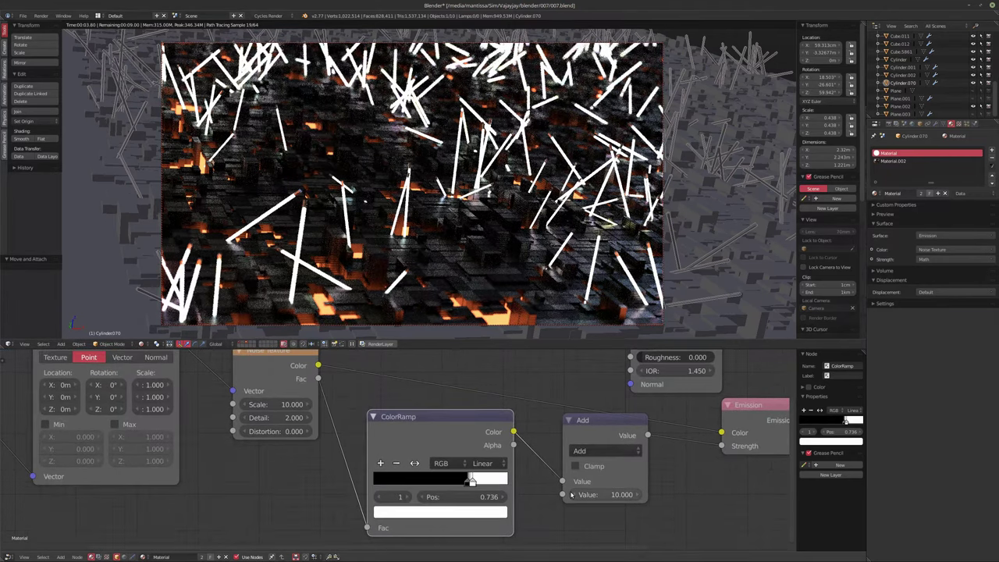
ctrl+shift+click(429, 429)
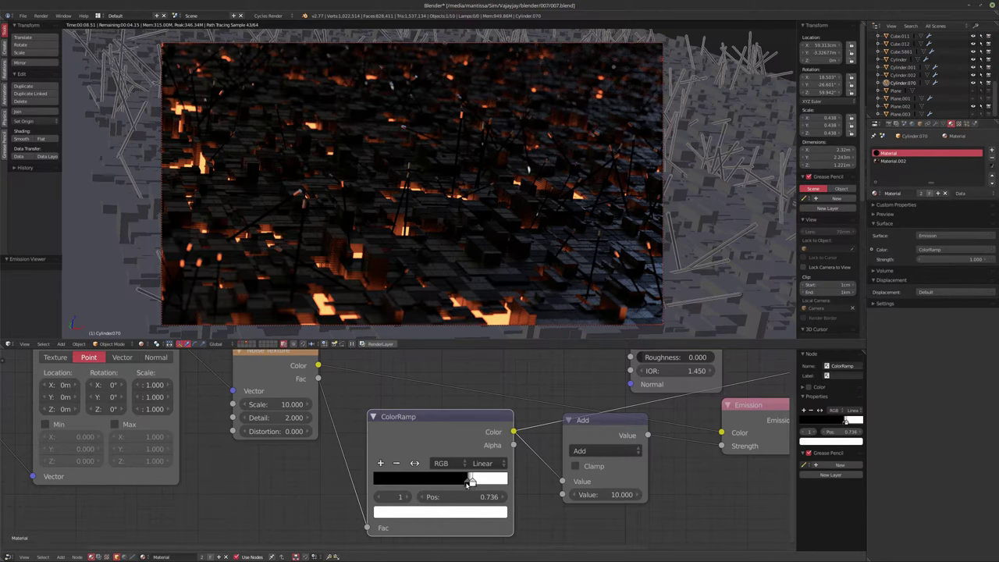
drag(466, 483, 459, 486)
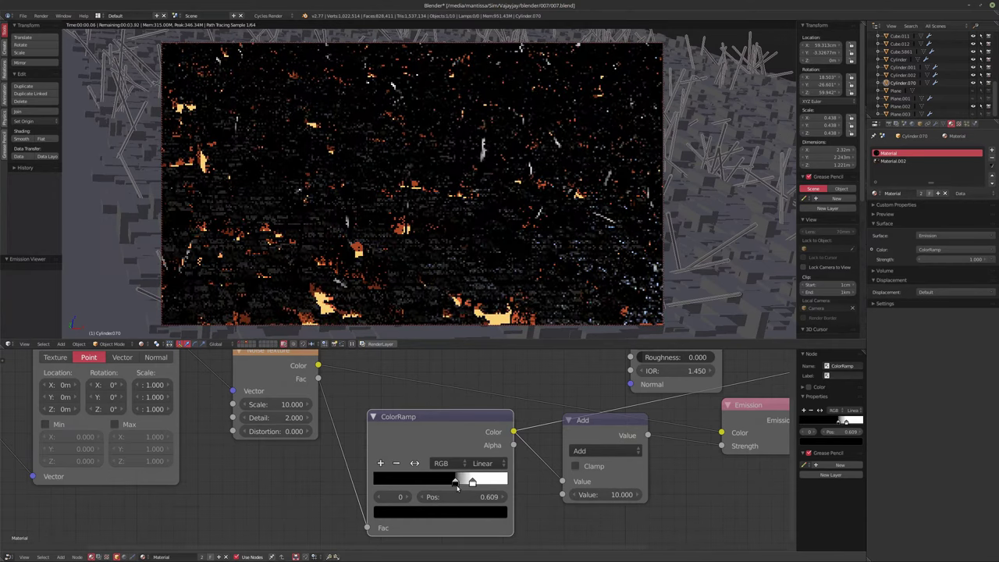
Change the Math node's operation to Multiply
click(616, 452)
click(586, 409)
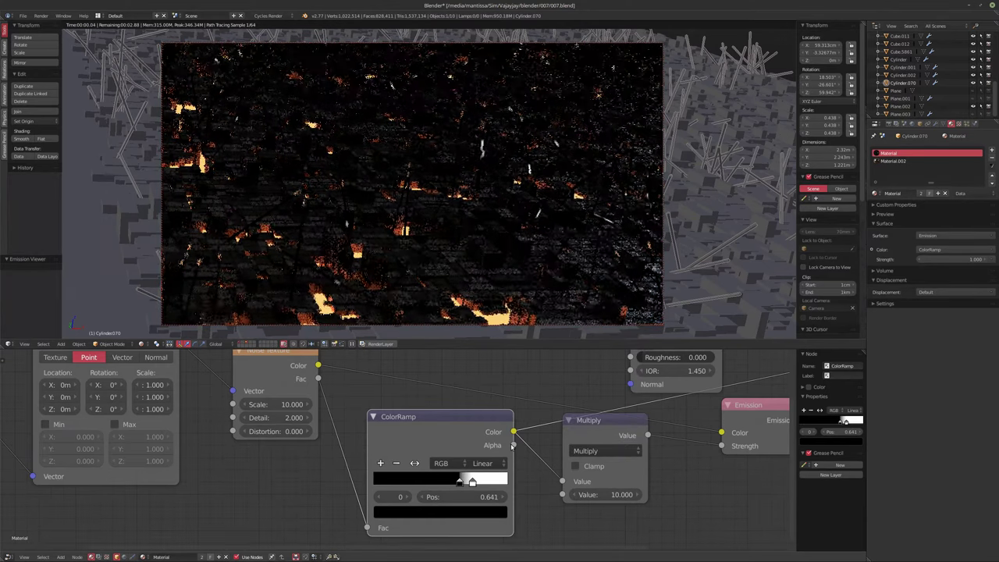
Move the ColorRamp's black stop lower and its white stop to 0.559, and reconnect the Emission shader to the Material Output
mouse_move(460, 483)
mouse_down()
mouse_move(430, 484)
mouse_move(448, 483)
mouse_up()
middle_drag(656, 474, 533, 490)
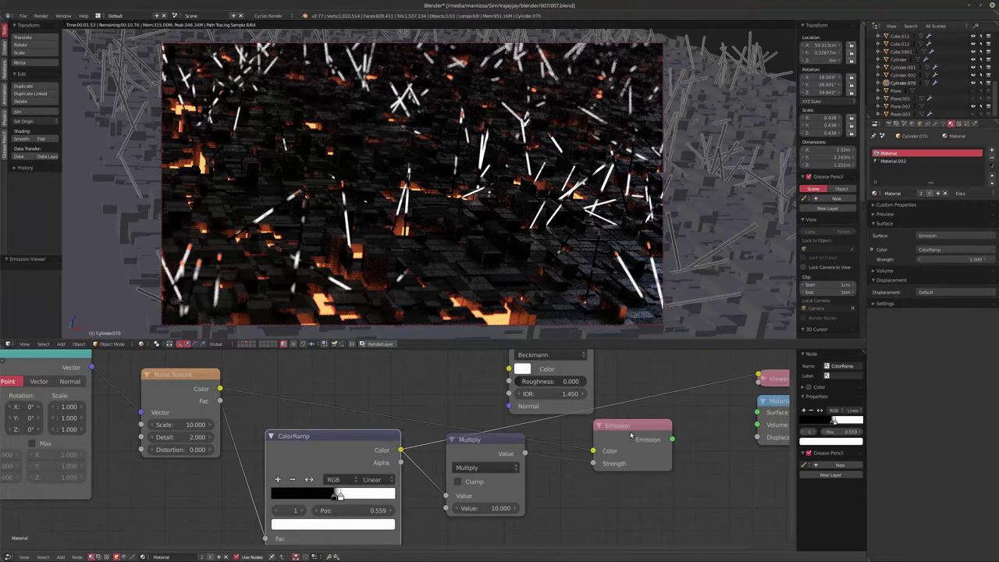
ctrl+shift+click(633, 435)
middle_drag(441, 487, 508, 454)
scroll(508, 453, up, 2)
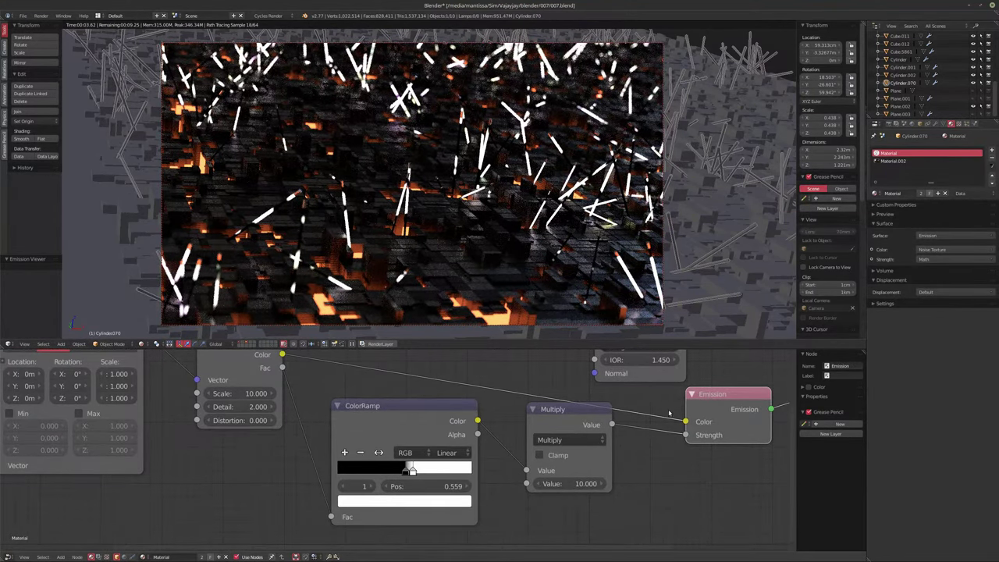
Set the Noise Texture's Detail to 0 and its Scale to 5
middle_drag(669, 413, 583, 436)
middle_drag(138, 434, 230, 453)
drag(230, 453, 193, 452)
click(249, 438)
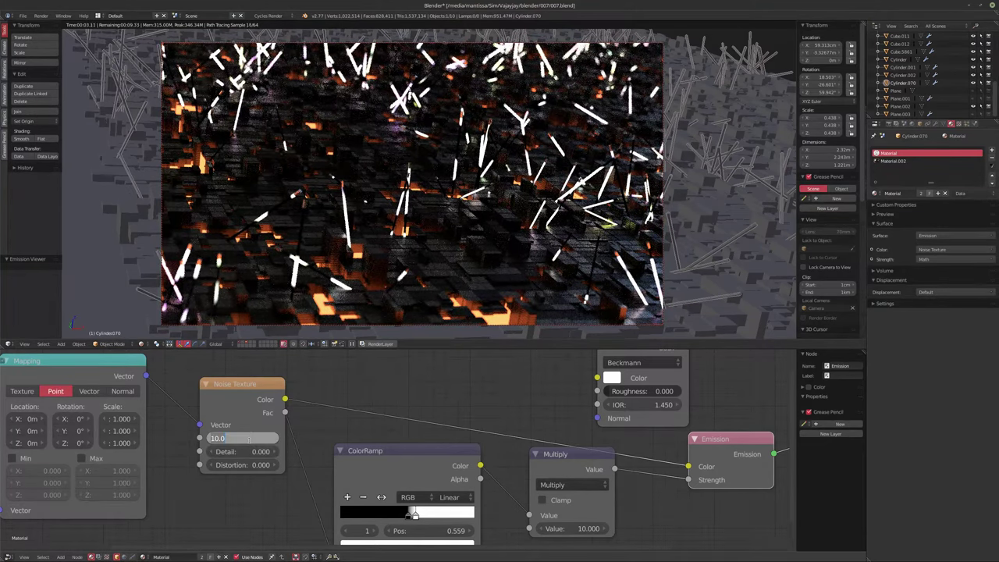
text(5)
key(Return)
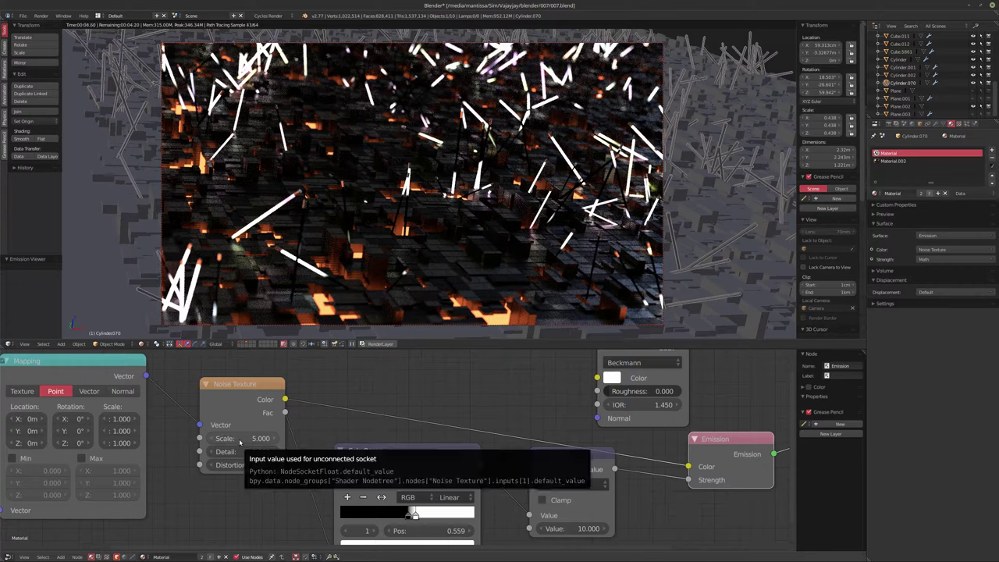
Try keyframing the Noise Texture's Scale value
key(i)
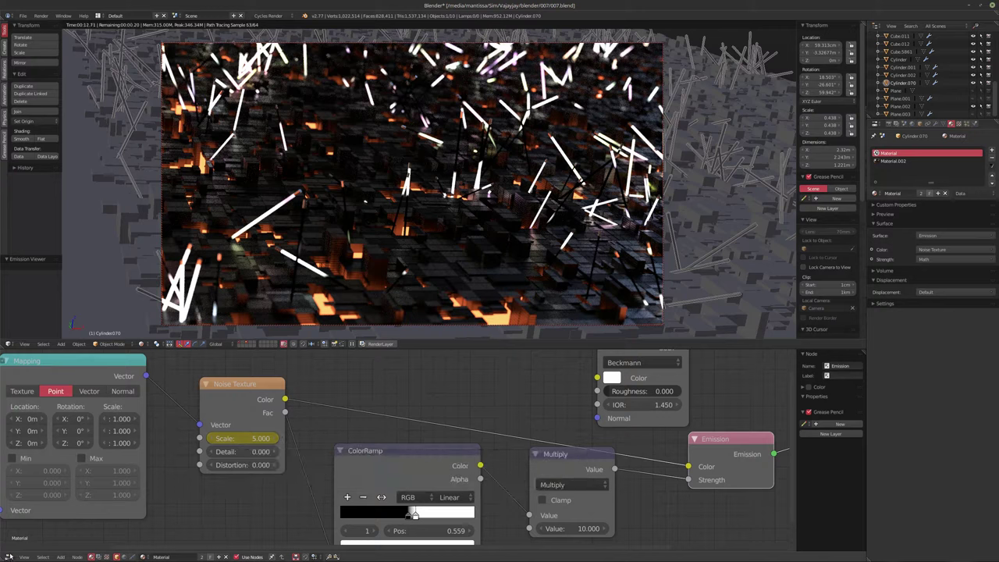
click(6, 557)
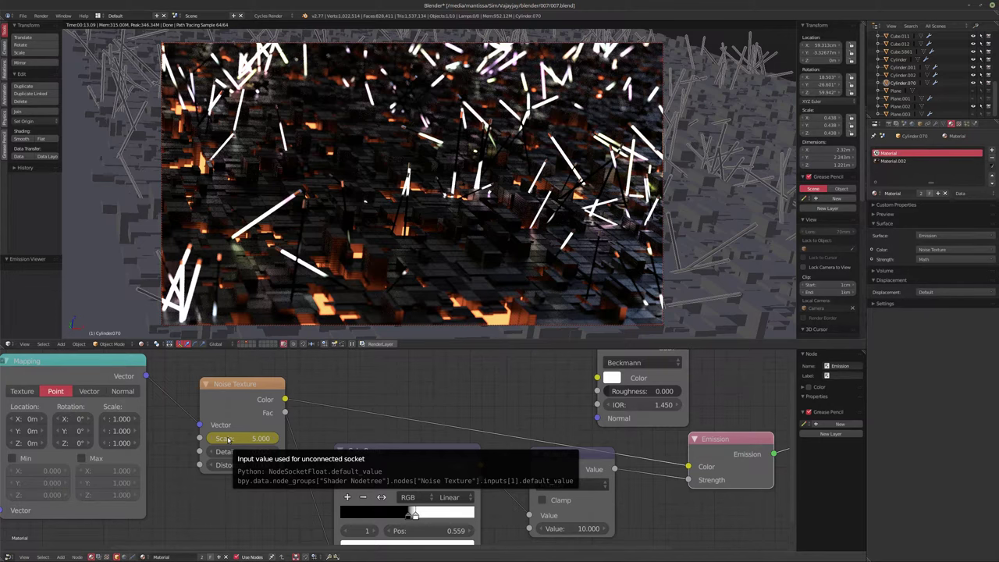
middle_drag(412, 413, 410, 449)
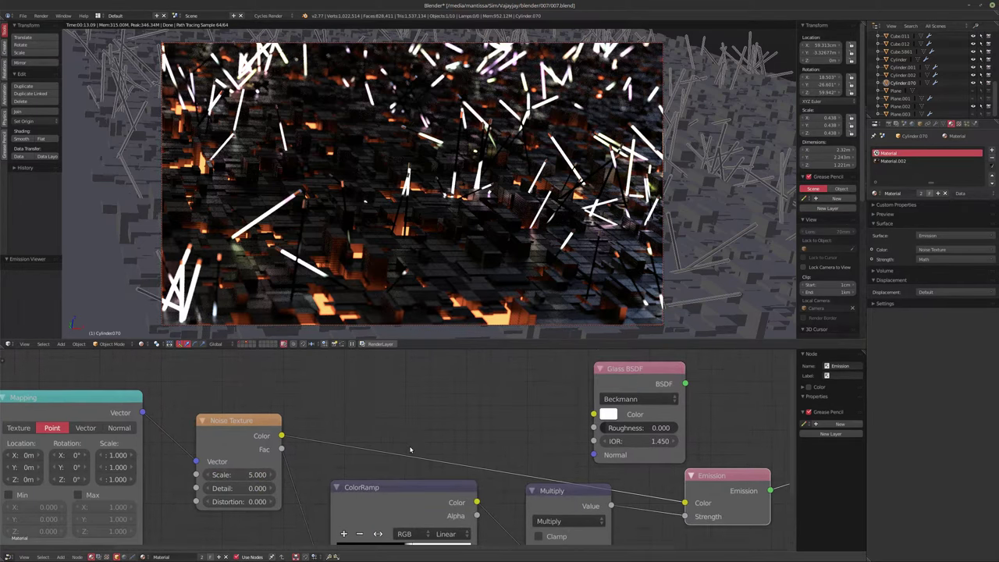
scroll(410, 449, down, 1)
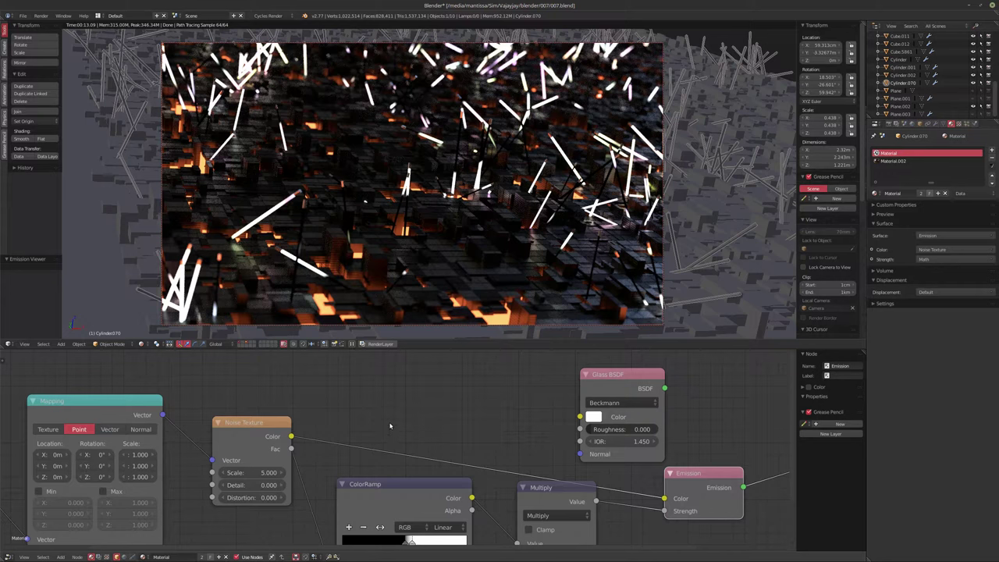
middle_drag(398, 430, 383, 402)
scroll(389, 434, down, 1)
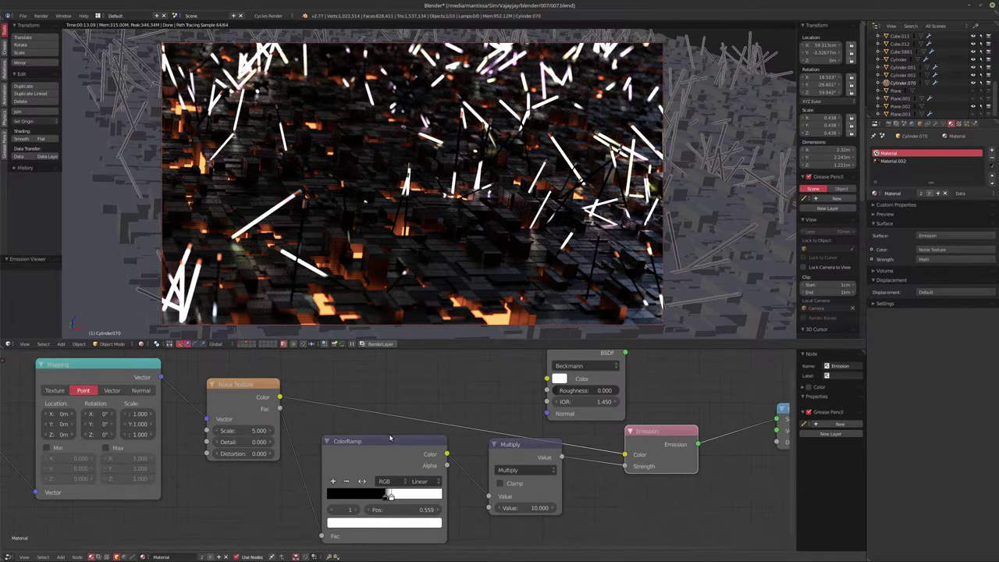
middle_drag(390, 437, 372, 415)
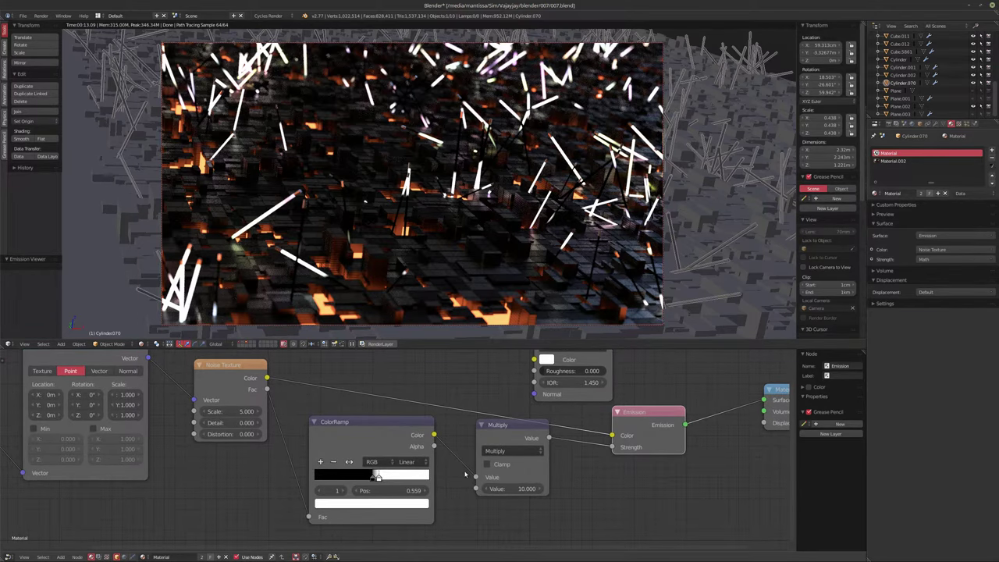
Disconnect the Multiply node from the Emission shader's Strength, and test strengths of 2.5 and 4 before setting it to 5
drag(612, 447, 546, 452)
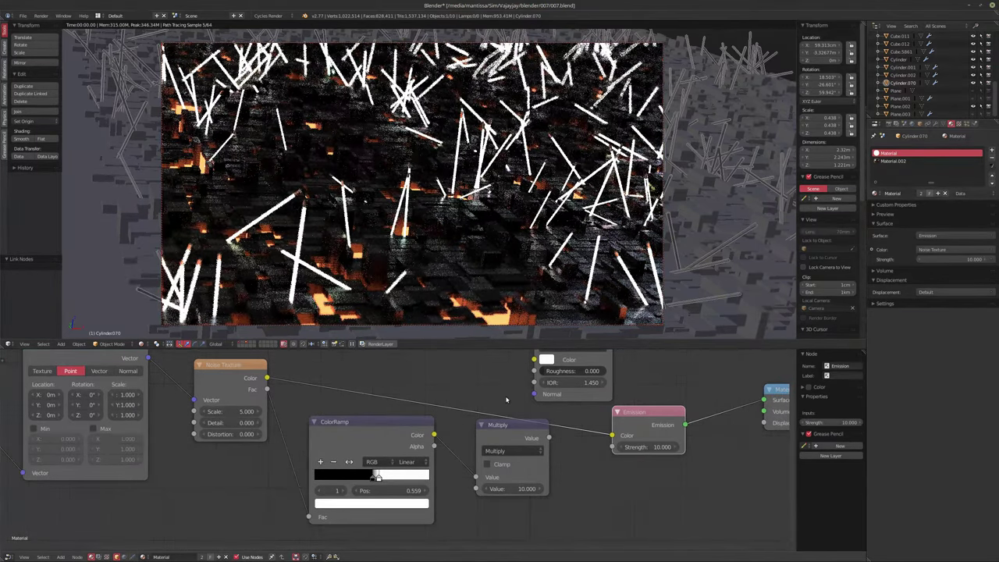
click(651, 447)
text(2.5)
key(Return)
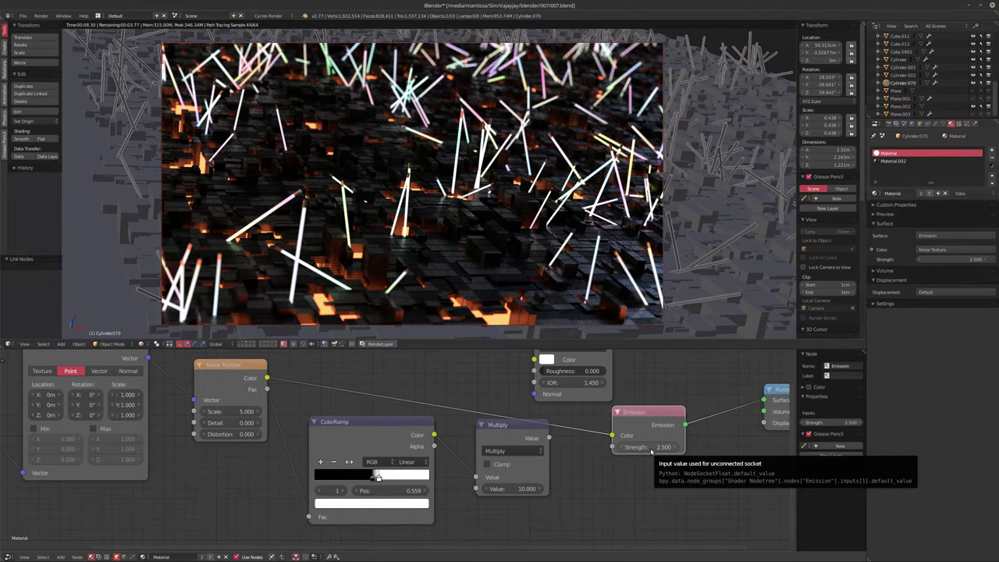
click(651, 448)
text(4)
key(Return)
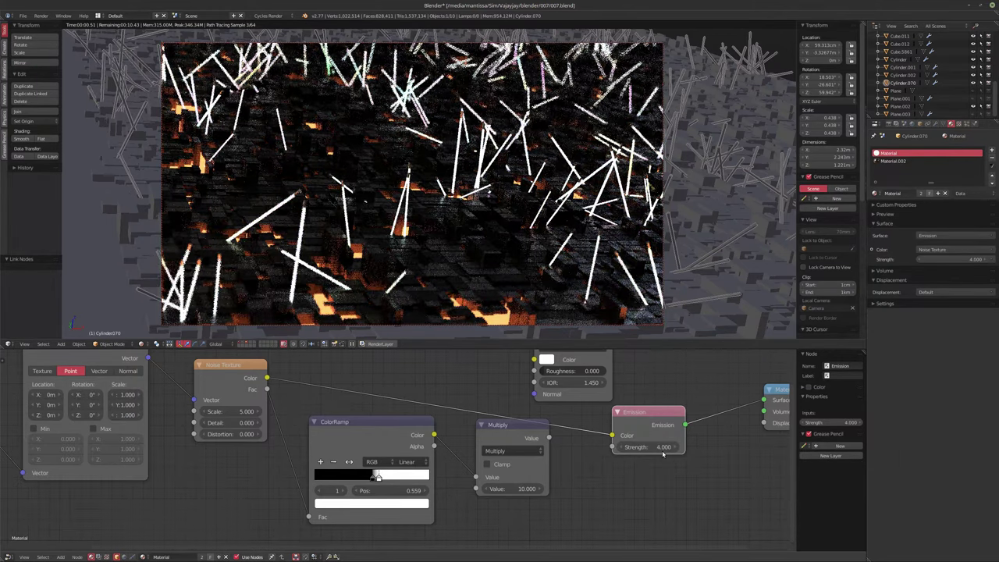
click(658, 450)
text(5)
key(Return)
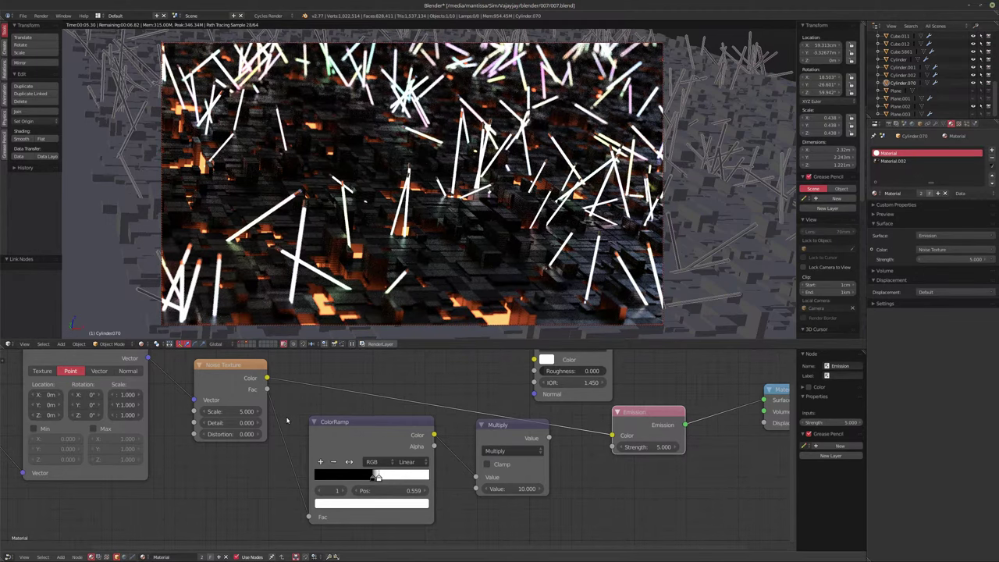
Delete the unneeded Multiply, ColorRamp and Glass BSDF nodes from the rod material
click(523, 437)
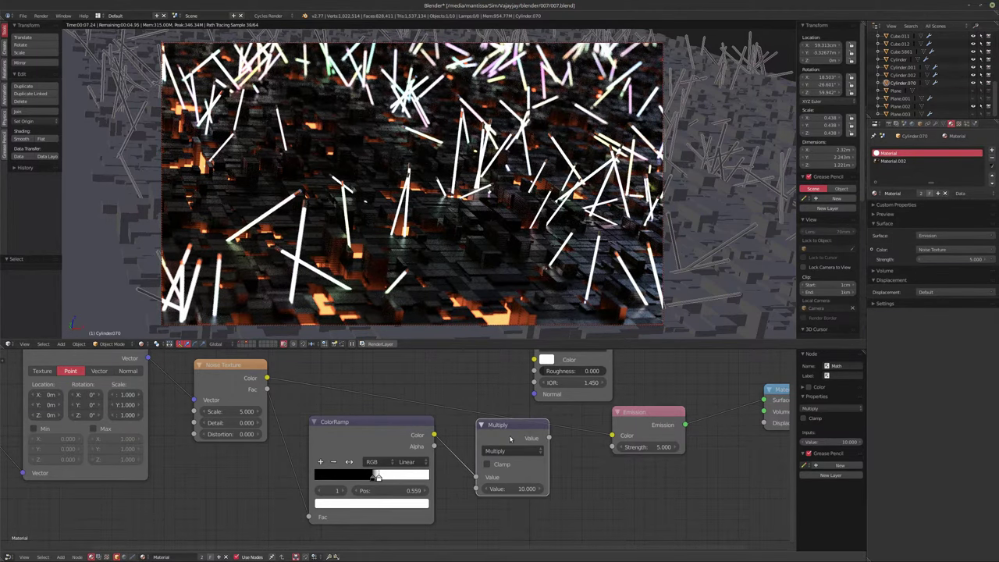
key(x)
click(356, 445)
key(x)
middle_drag(333, 424, 488, 470)
scroll(490, 468, down, 2)
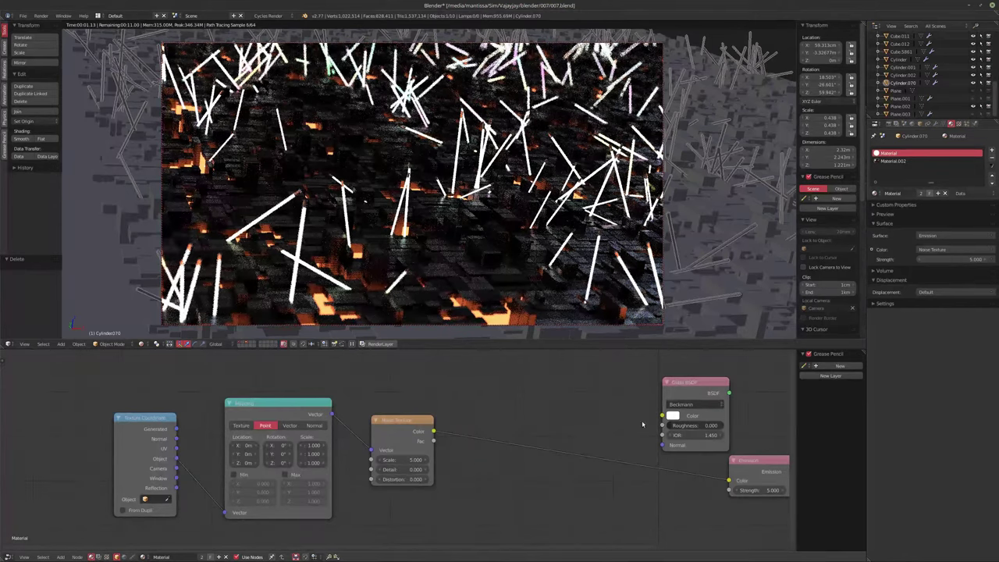
click(696, 393)
middle_drag(697, 393, 552, 410)
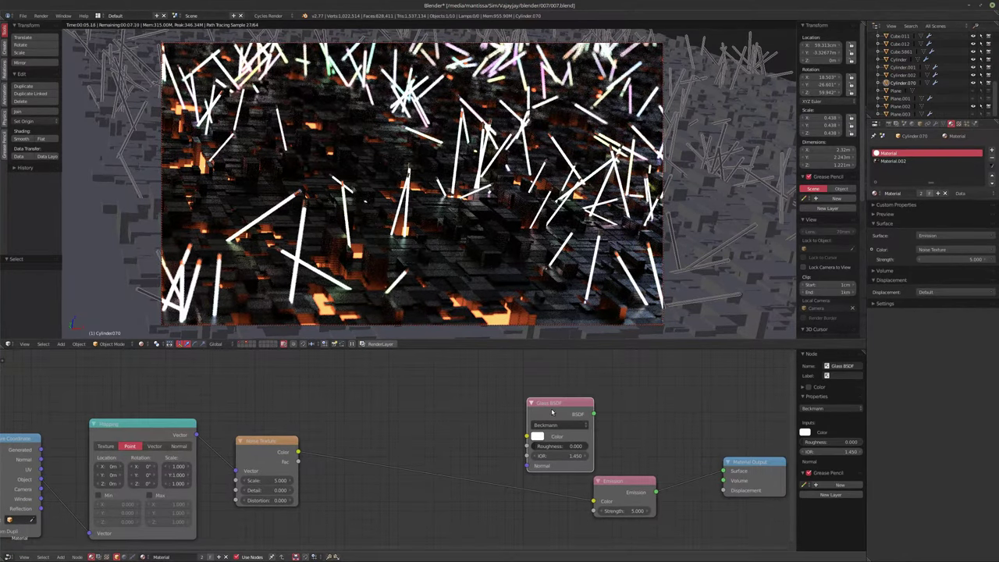
key(x)
Move the Noise Texture, Mapping and Texture Coordinate nodes closer to the Emission shader
middle_drag(552, 412, 637, 395)
drag(347, 425, 522, 443)
drag(210, 416, 348, 428)
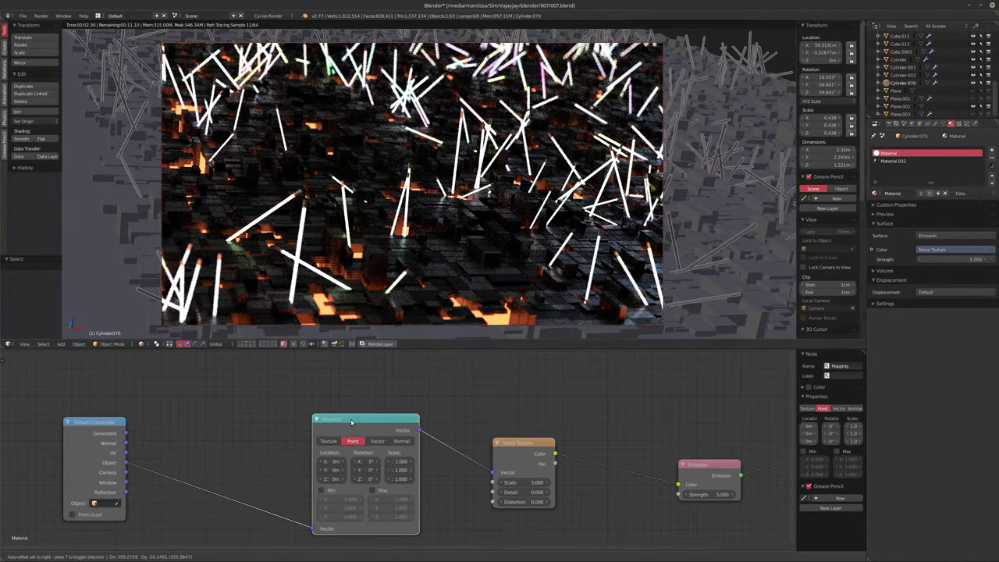
drag(81, 427, 189, 428)
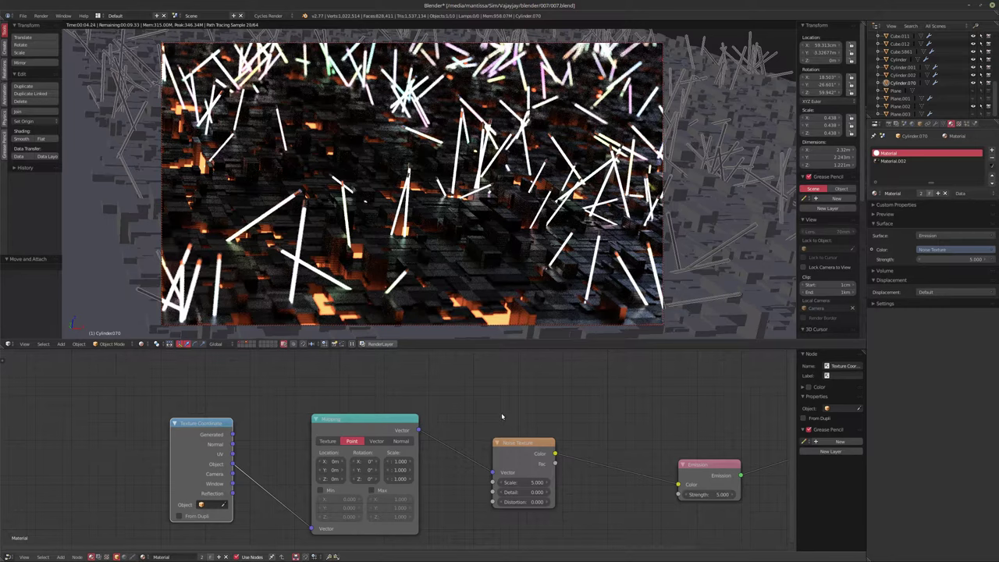
Preview the Noise Texture through an emission viewer, and set its Distortion to 1.5 and Scale to 4.26
middle_drag(502, 416, 471, 405)
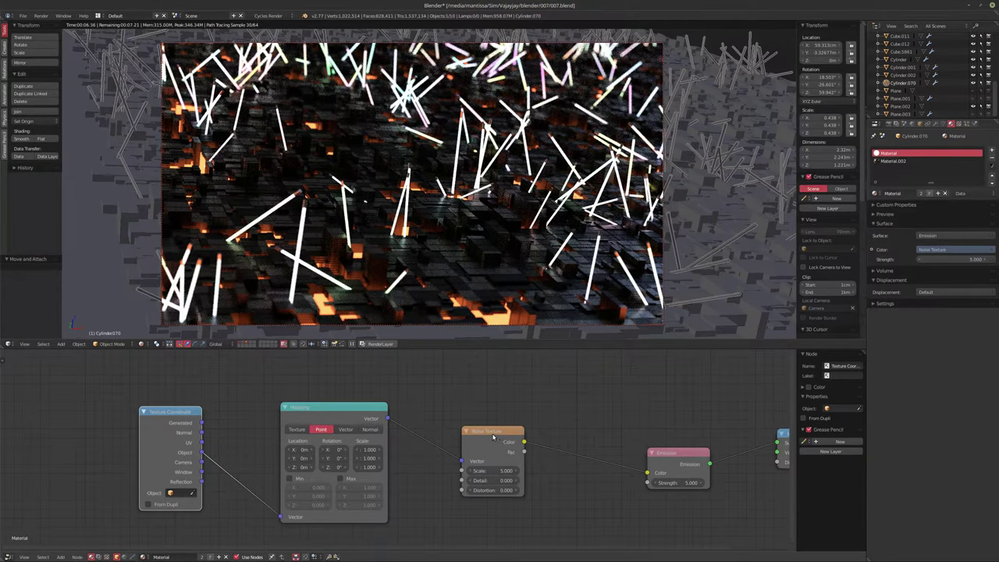
ctrl+shift+click(492, 439)
middle_drag(558, 464, 521, 436)
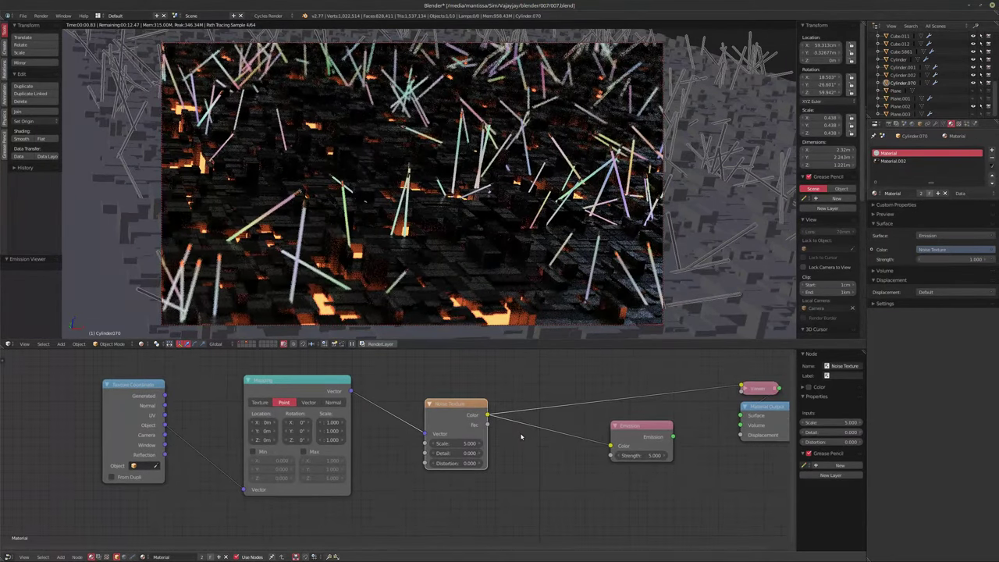
scroll(521, 436, up, 1)
drag(440, 464, 472, 463)
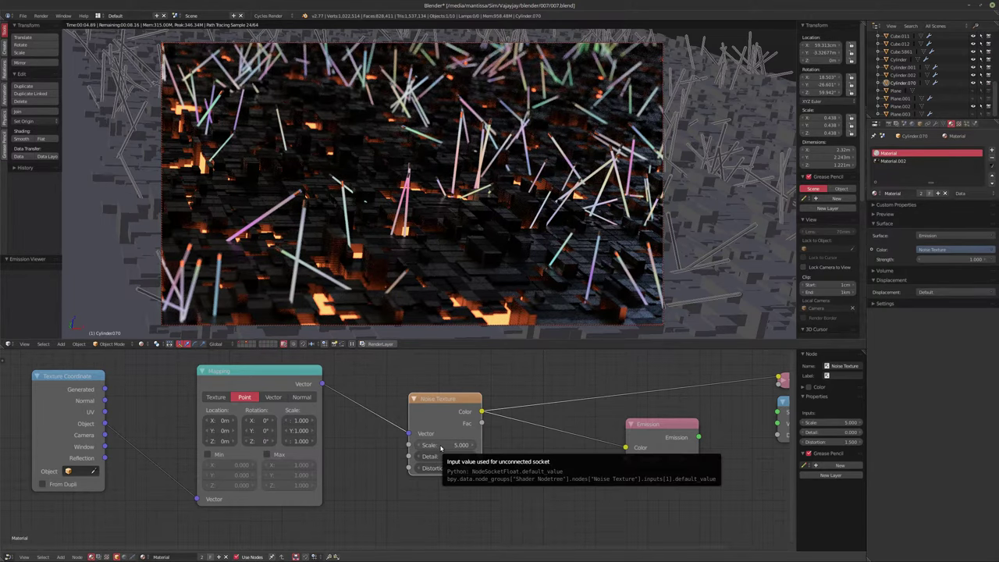
mouse_move(449, 444)
mouse_down()
mouse_move(476, 445)
mouse_move(443, 444)
mouse_up()
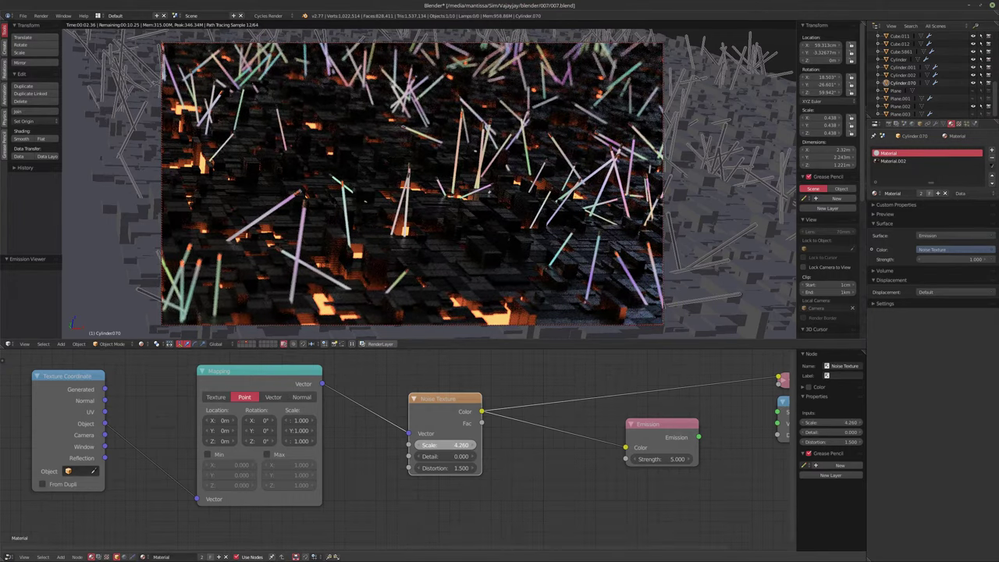
Reconnect the Emission shader to the Material Output and raise its Strength to 10
middle_drag(603, 458, 560, 461)
click(627, 463)
text(5)
key(Return)
ctrl+shift+click(622, 441)
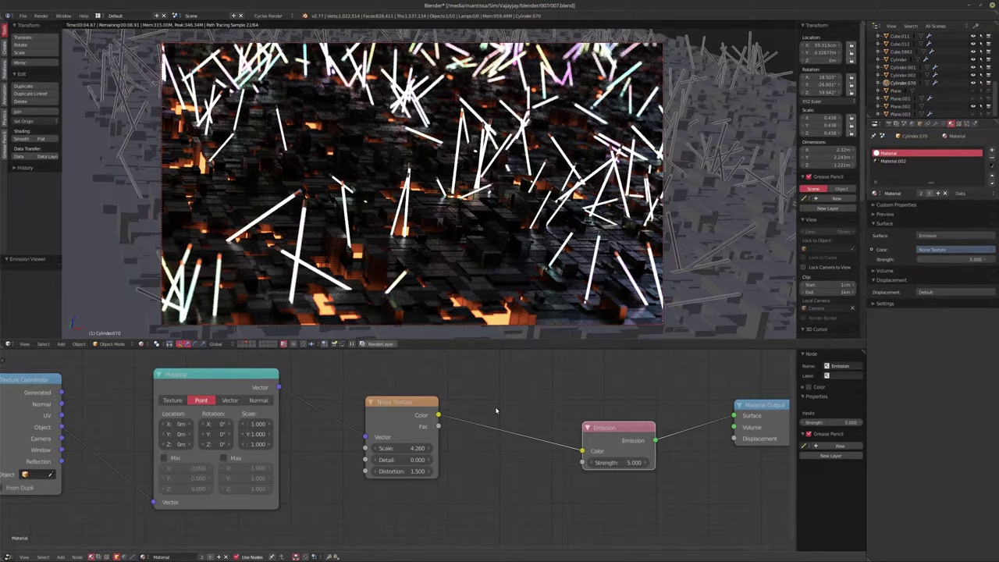
click(622, 463)
text(10)
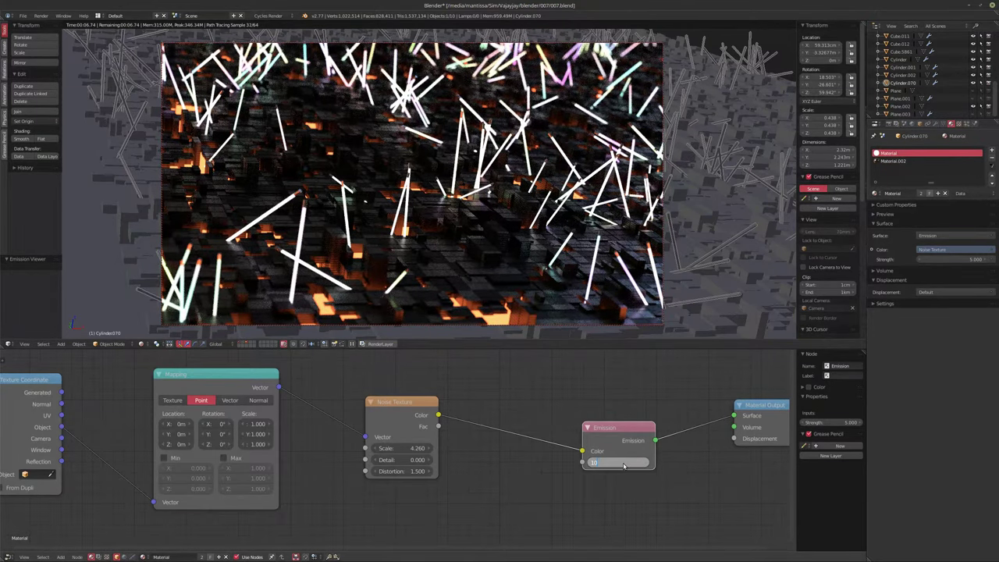
key(Return)
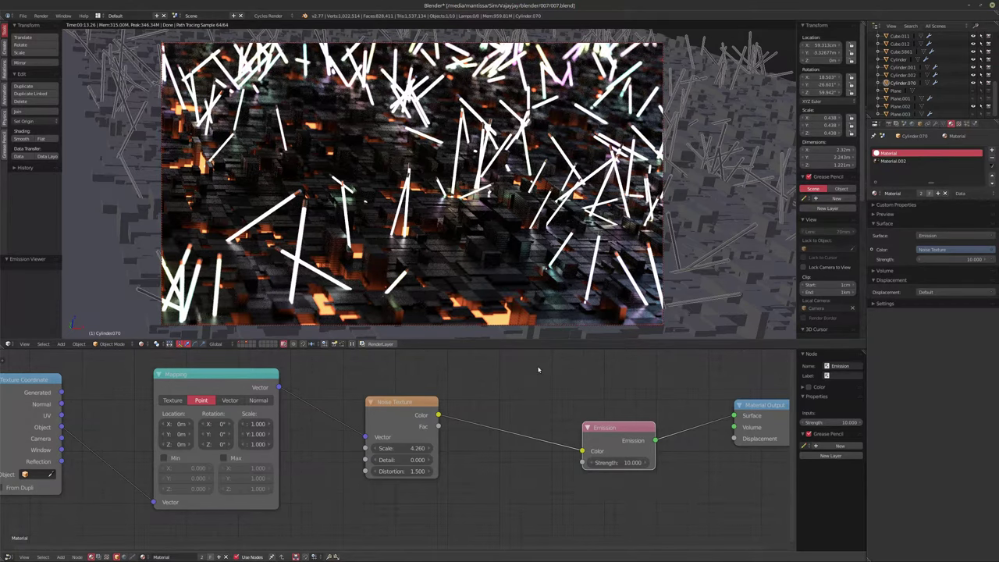
Switch the viewport from rendered preview to solid shading and render the current frame
key(shift+z)
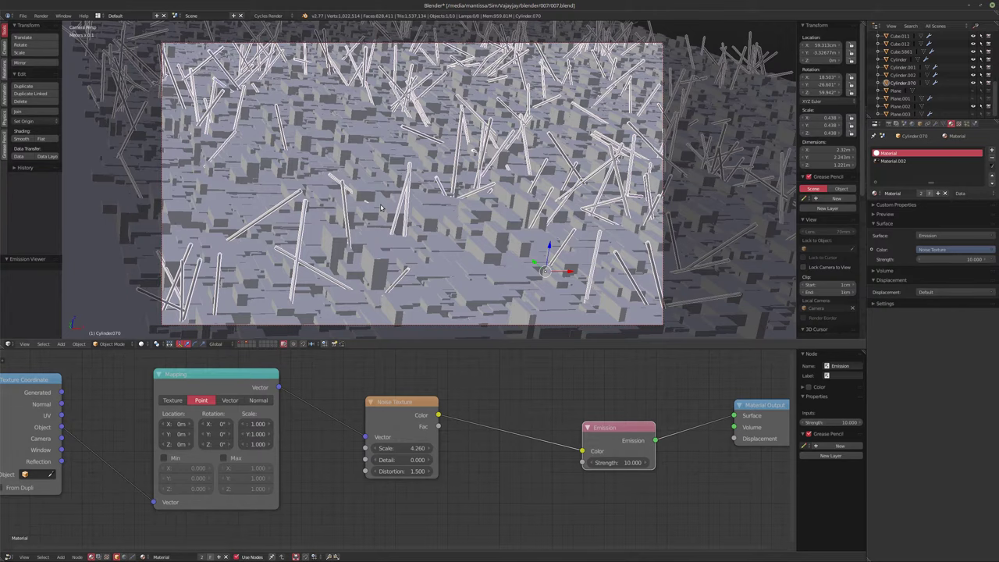
key(F12)
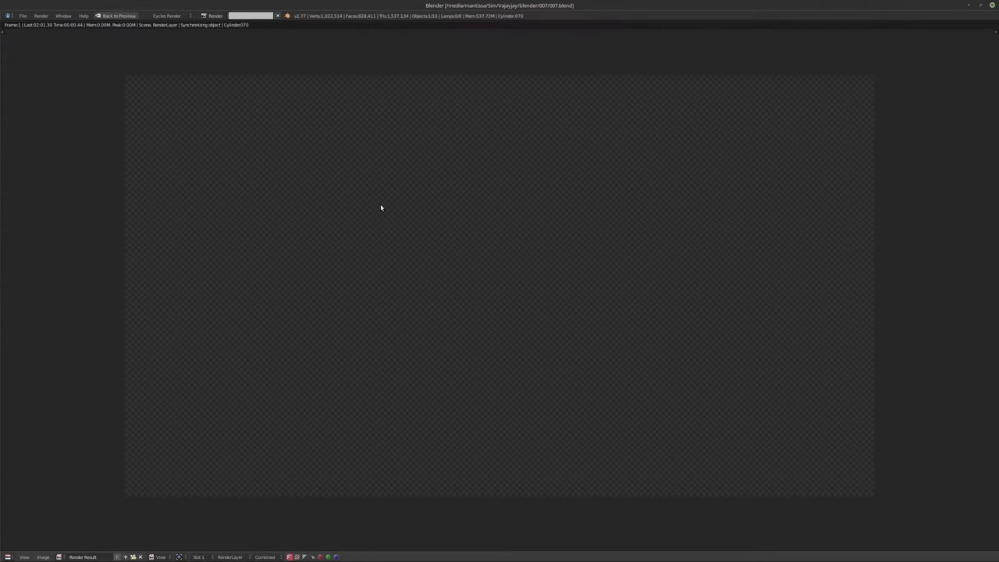
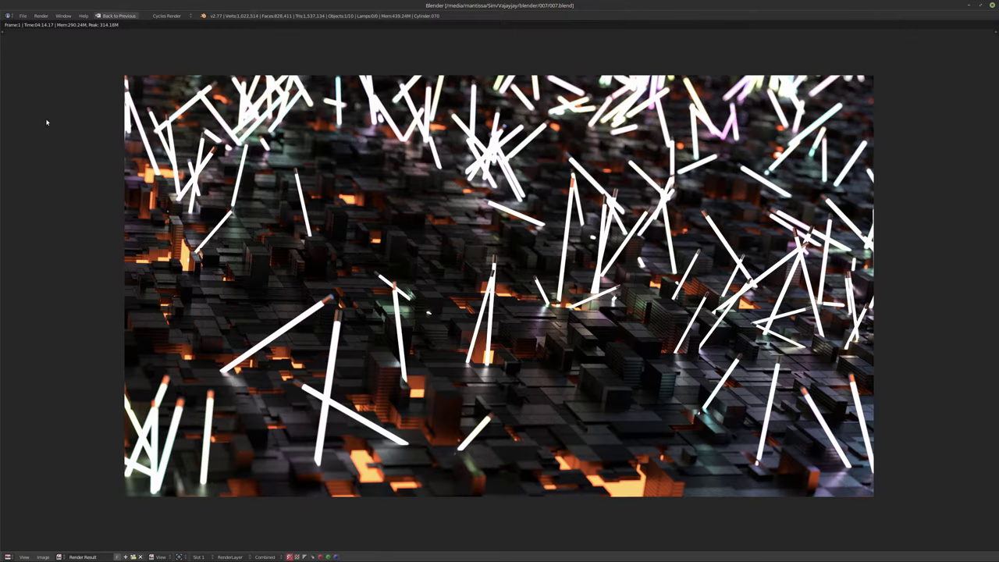
Close the render view, select the scene camera, and set its depth-of-field focus distance to 1.45 m
click(118, 15)
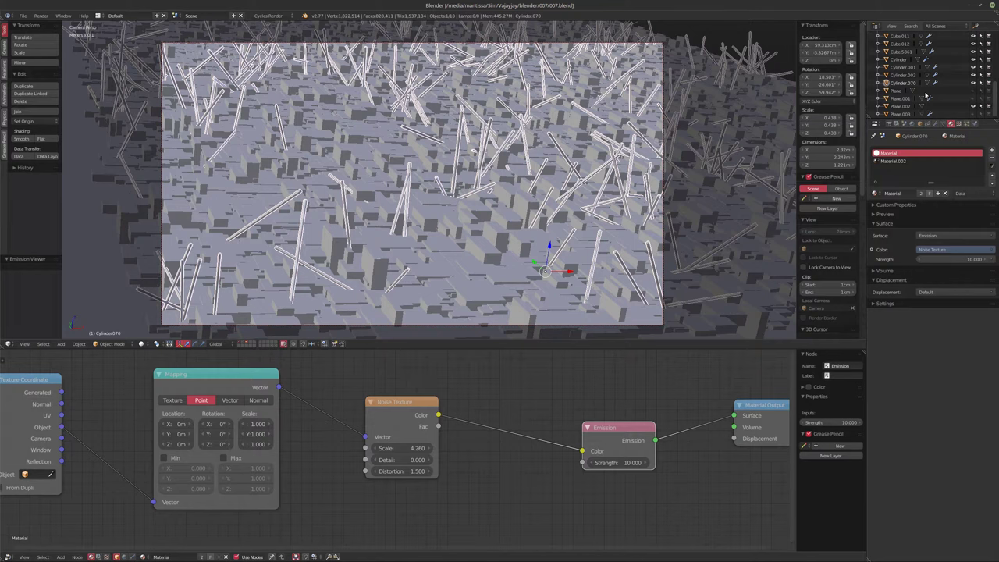
scroll(902, 99, up, 3)
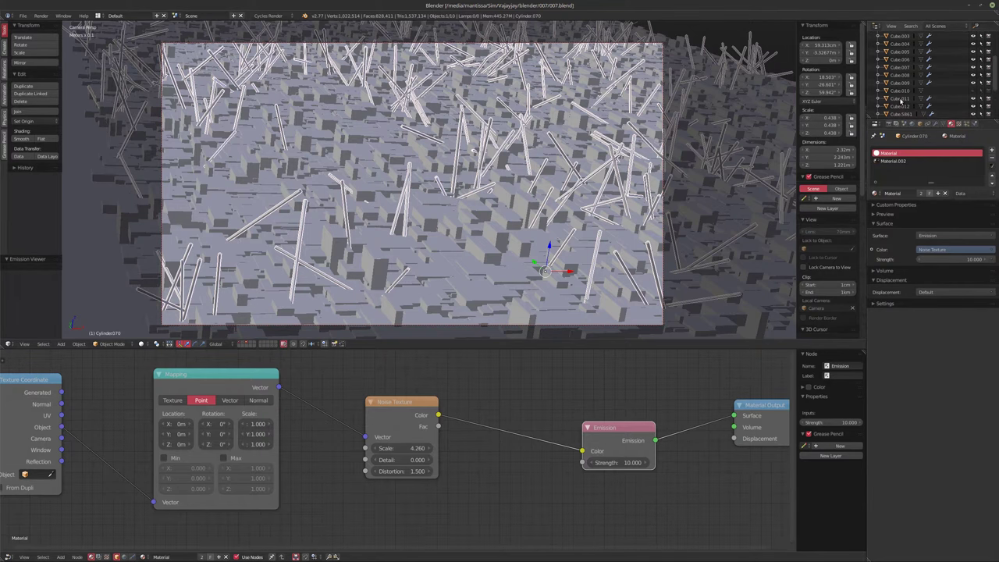
scroll(901, 102, up, 3)
click(896, 61)
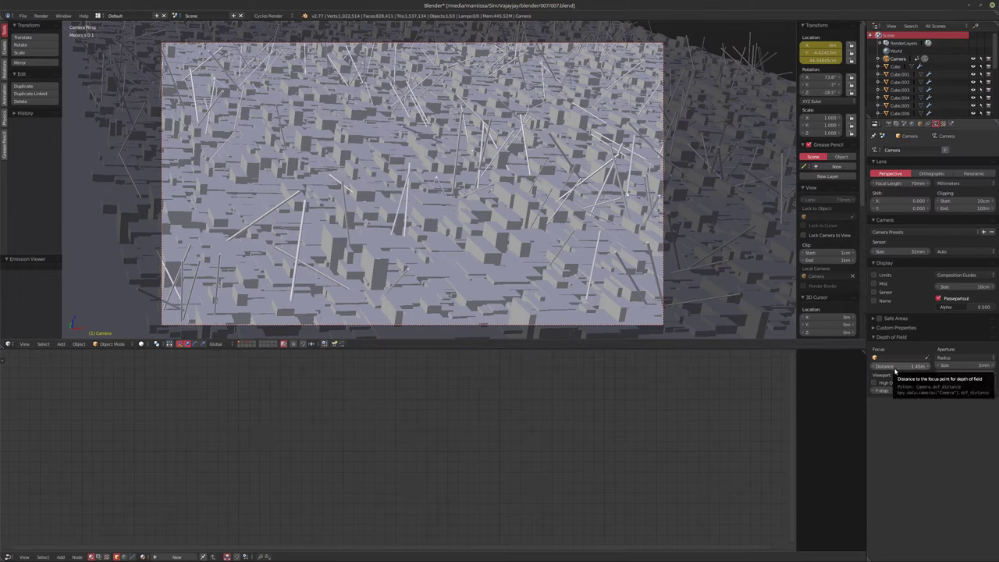
click(422, 317)
key(e)
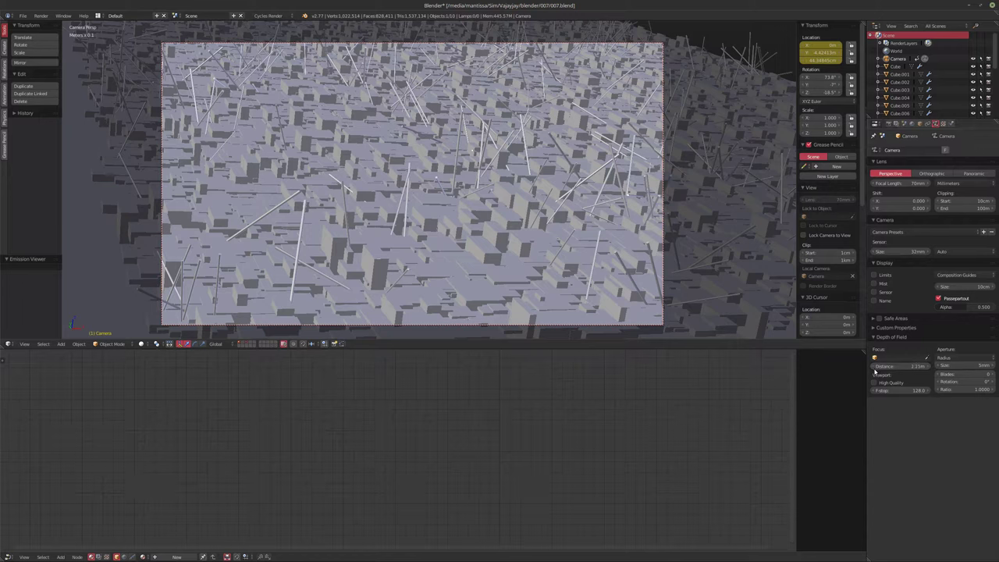
text(1.45)
key(Return)
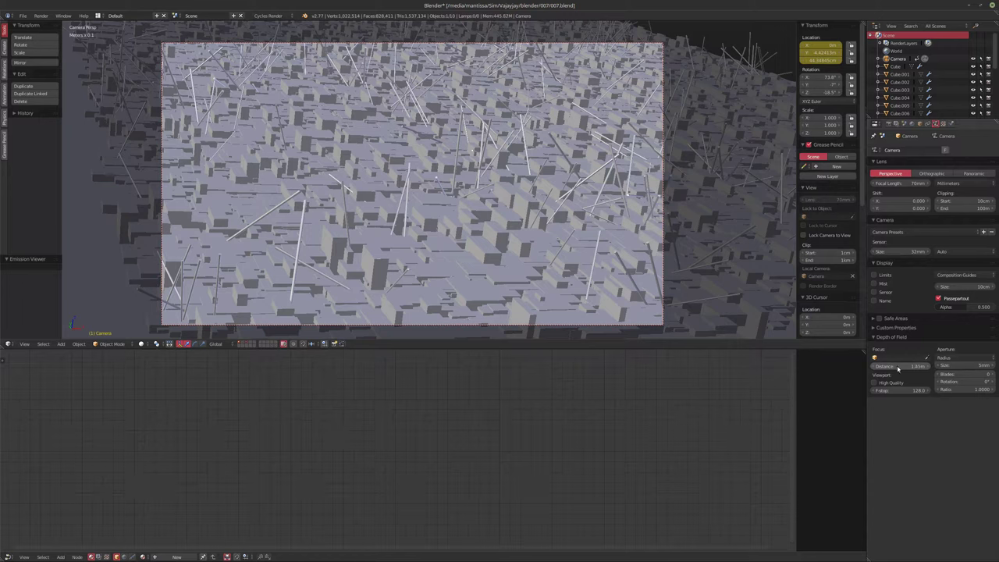
Enable the Mist pass for the render layer
click(910, 125)
click(904, 125)
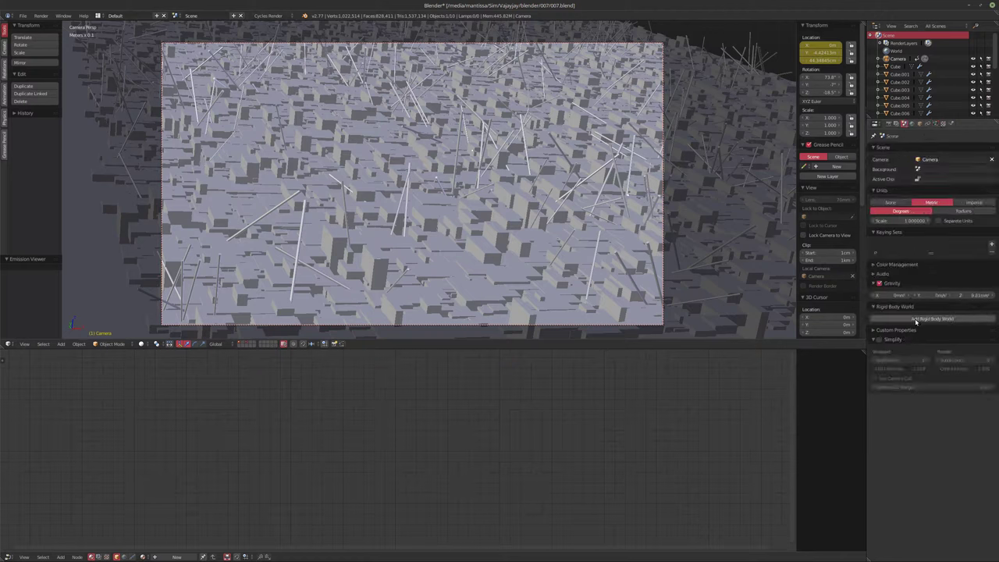
click(912, 125)
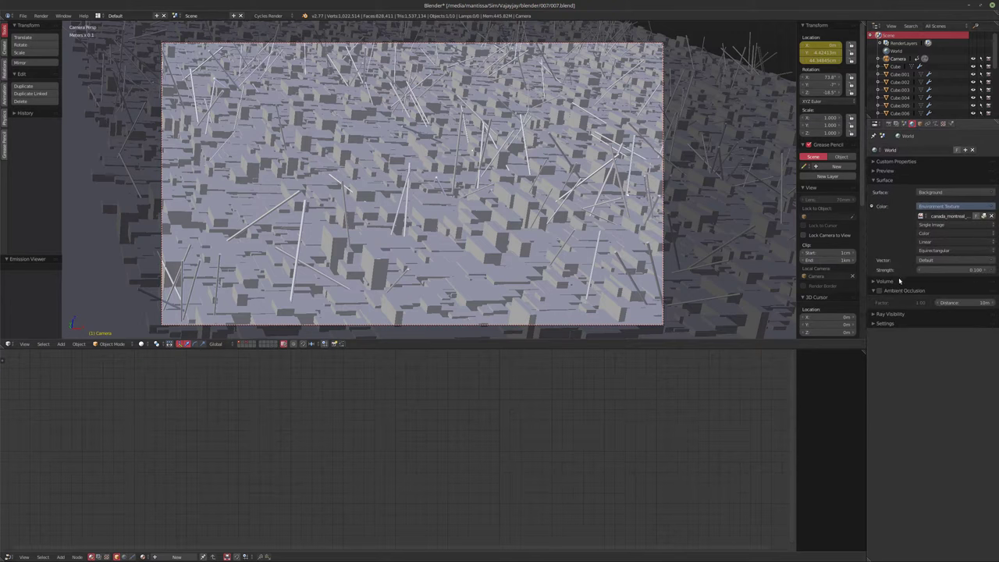
click(897, 124)
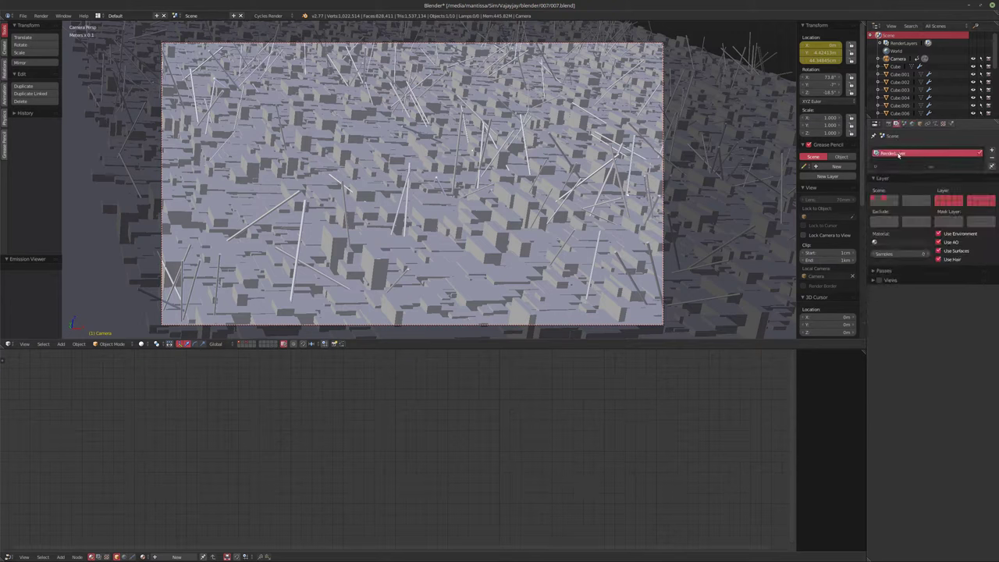
click(878, 273)
click(874, 291)
click(874, 299)
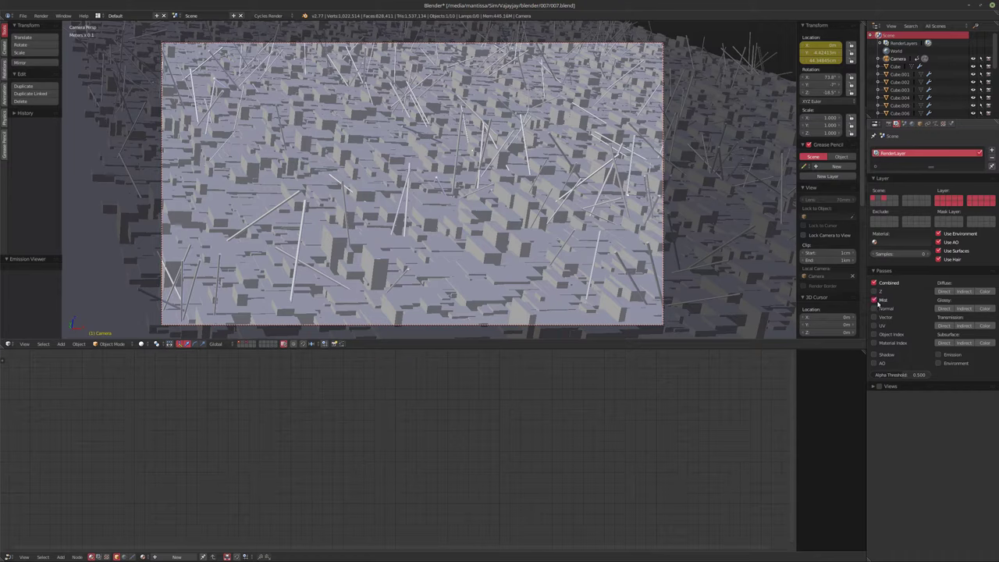
Set the world's Mist Pass start to 0 m and its depth to 4 m
click(912, 123)
click(885, 313)
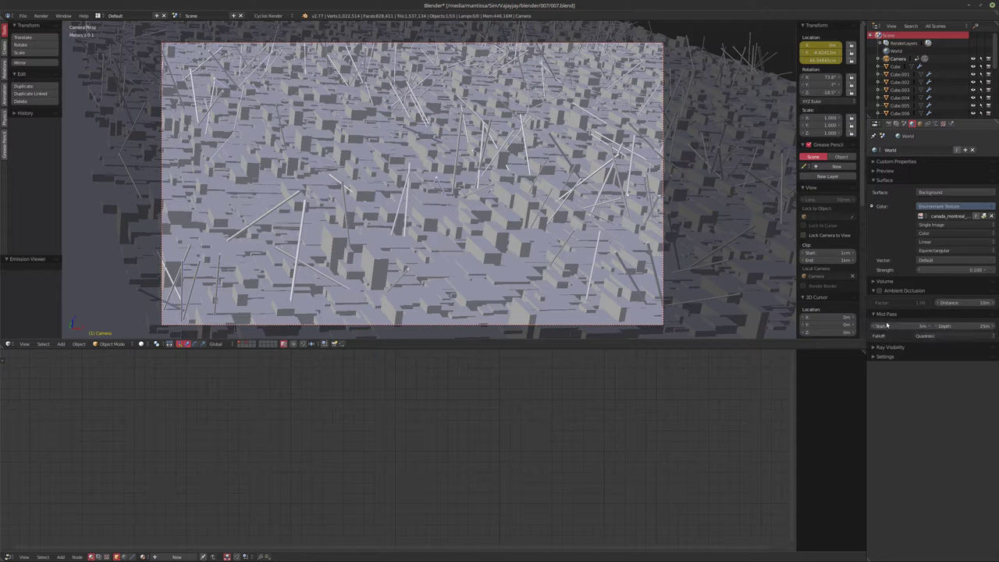
text(0)
key(Tab)
text(4)
key(Return)
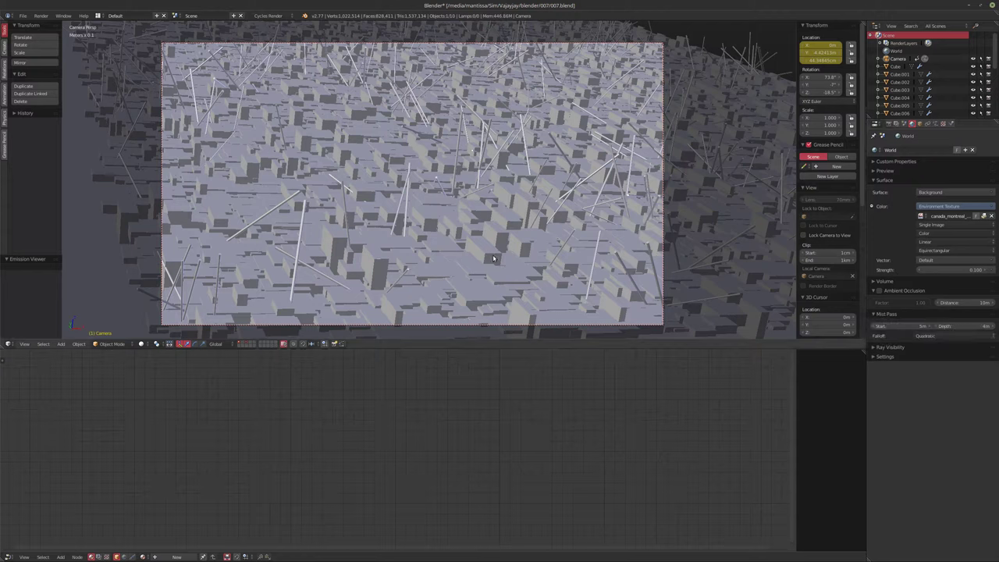
Set the Cycles render sample count to 64 in the sampling settings
click(889, 123)
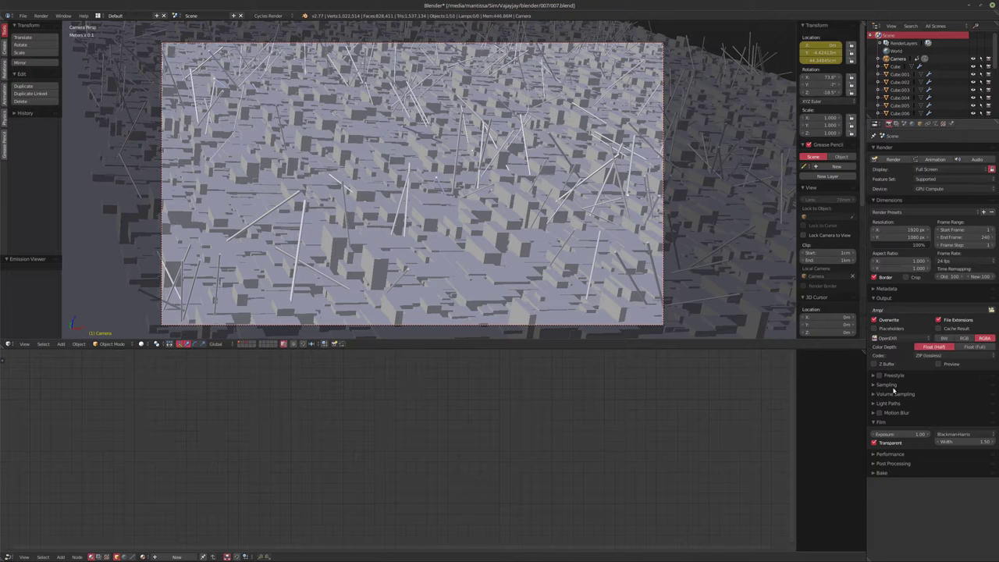
click(965, 385)
click(967, 422)
text(128)
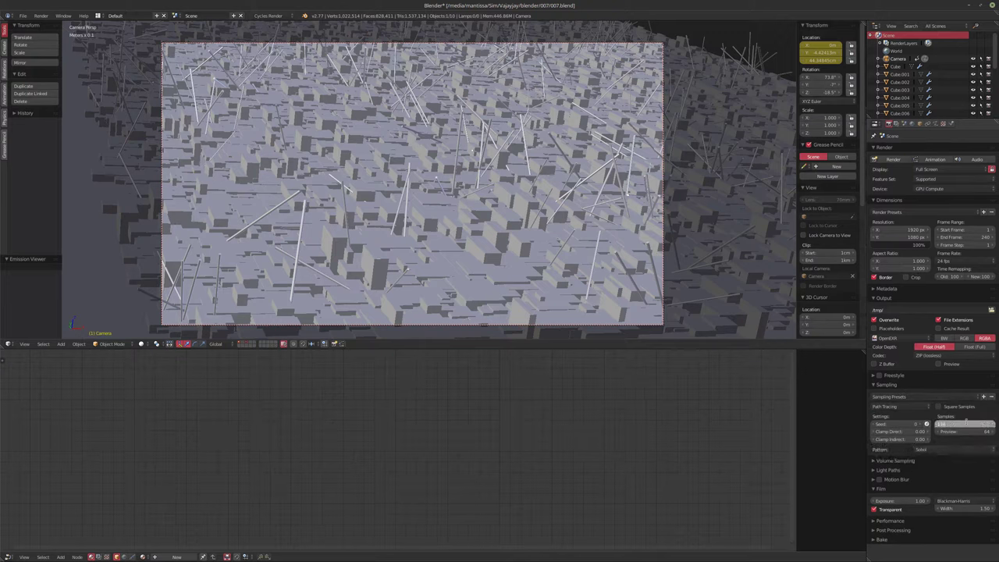
key(Return)
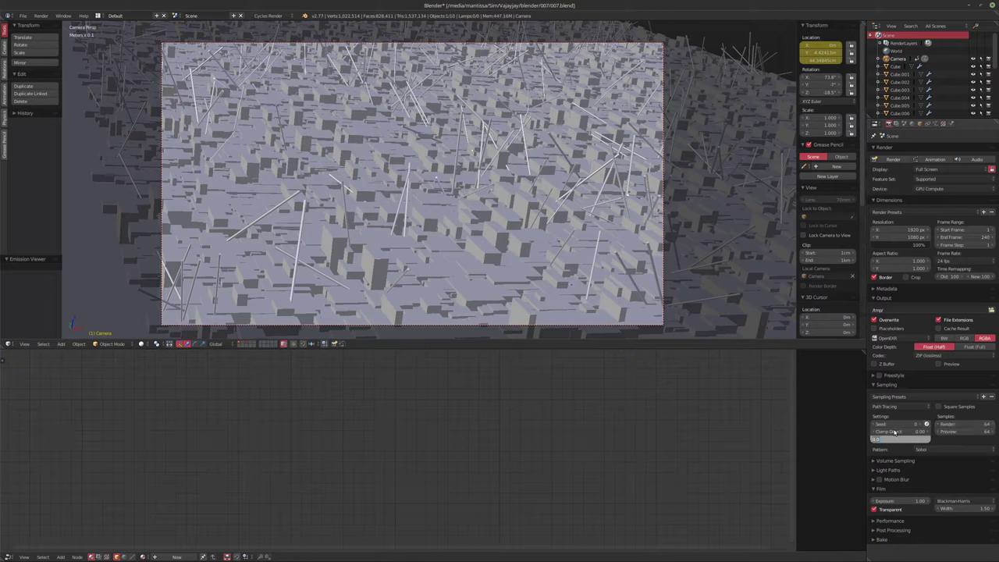
Set the sampling clamp to 20 for direct light and 10 for indirect light
text(10)
key(Tab)
text(10)
key(Return)
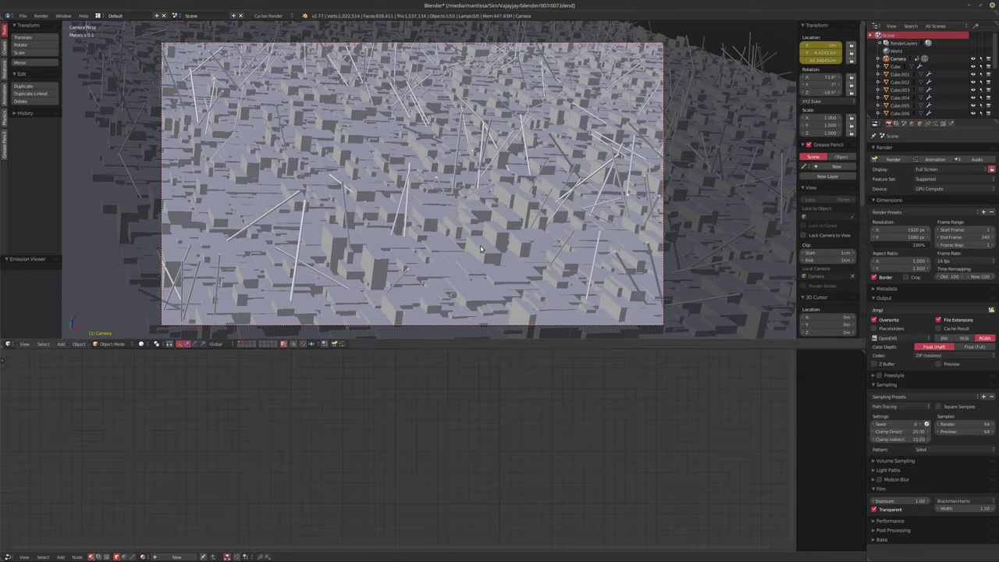
Render the frame, inspect its Mist pass with different channel displays, and return to the Combined pass
key(F12)
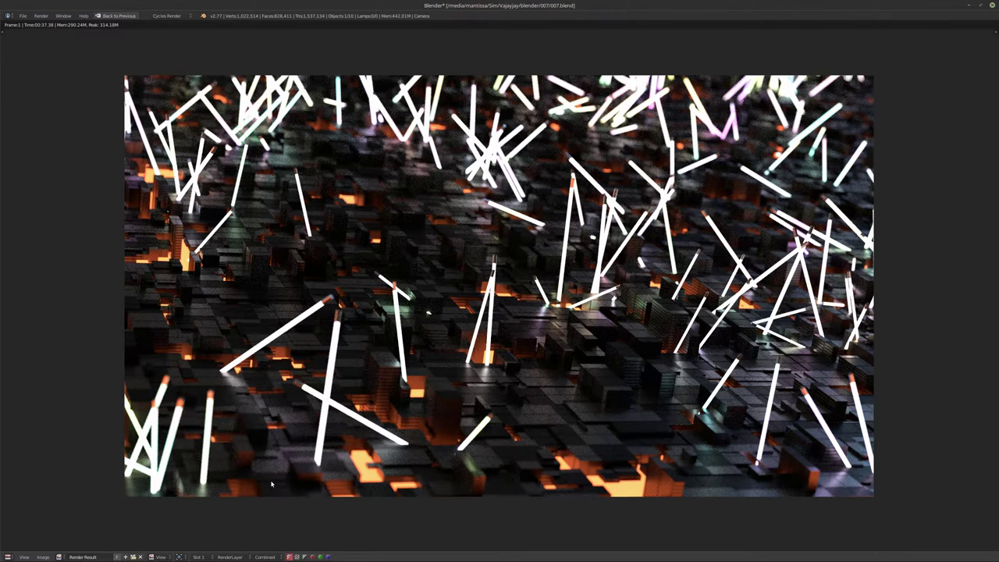
ctrl+scroll(262, 559, down, 2)
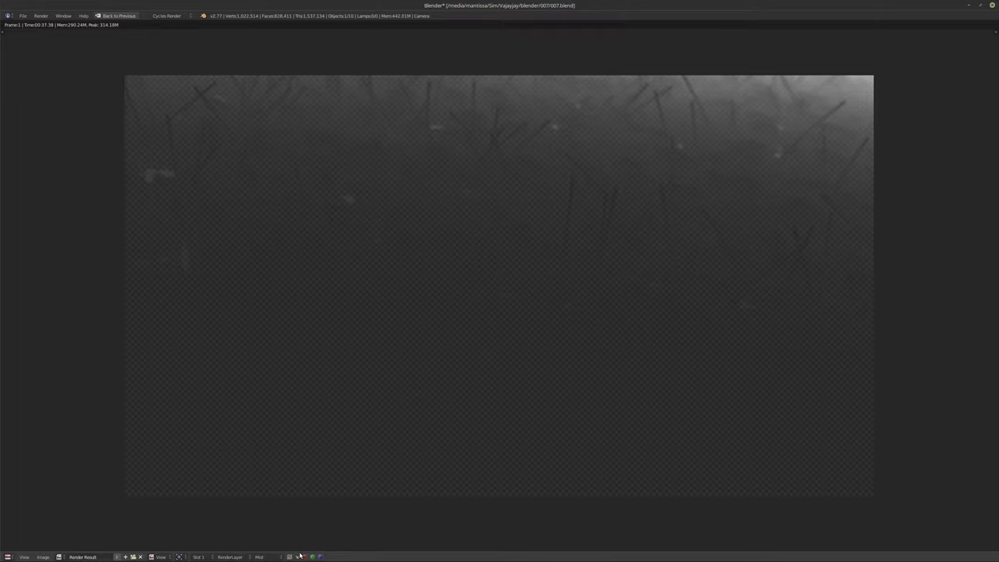
click(297, 557)
click(290, 557)
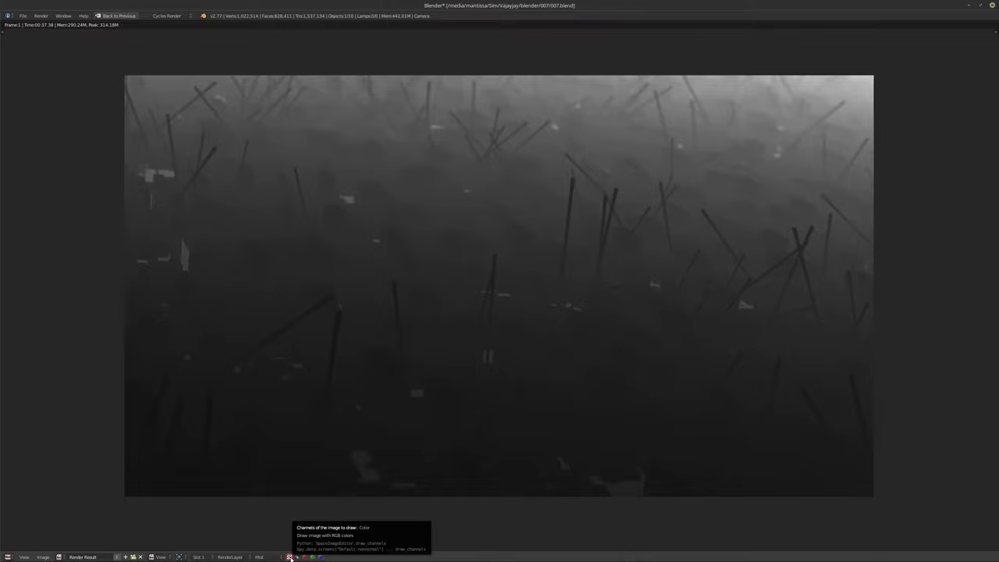
click(205, 556)
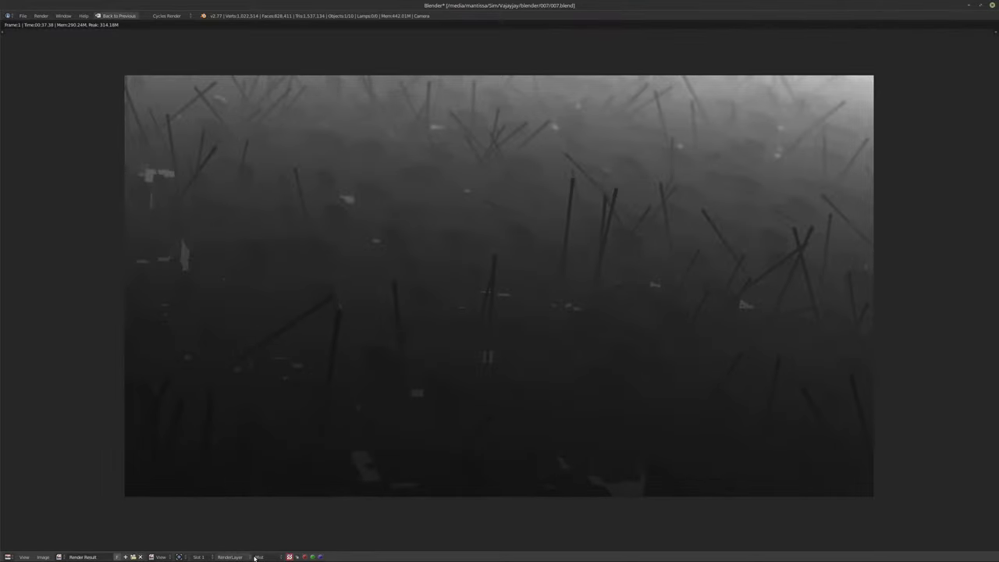
ctrl+scroll(266, 558, up, 2)
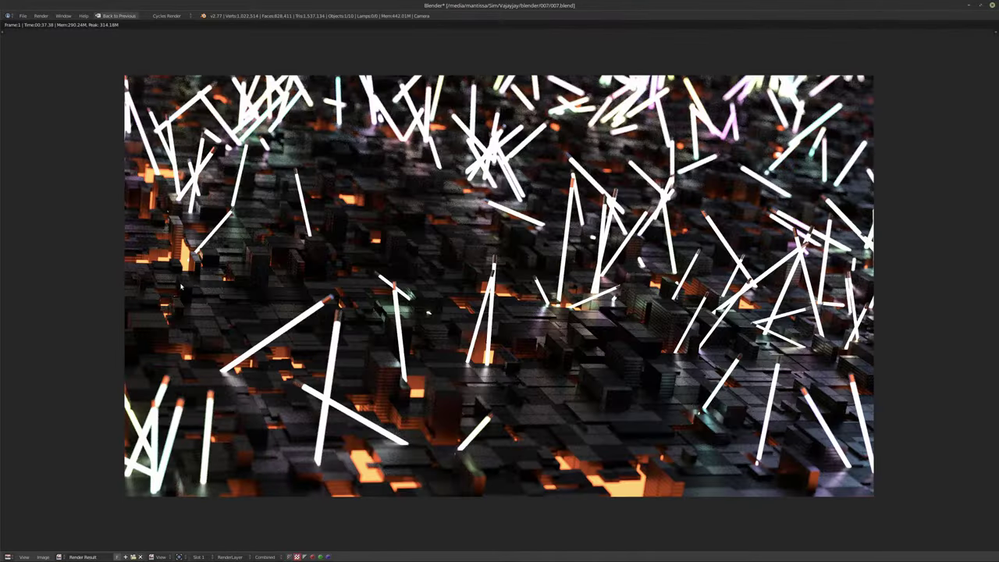
Close the render view and enable the Object Index pass for the render layer
click(118, 15)
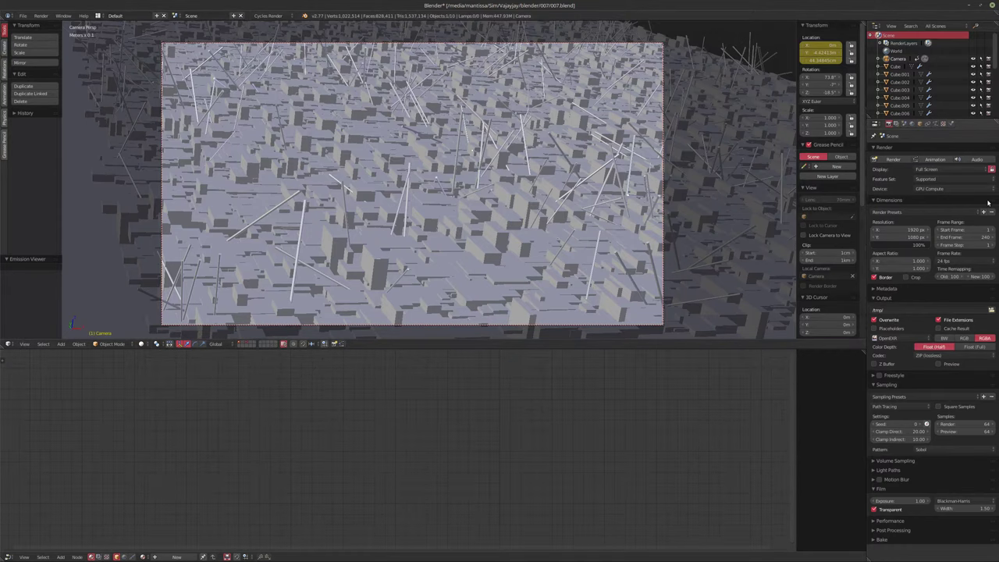
click(936, 125)
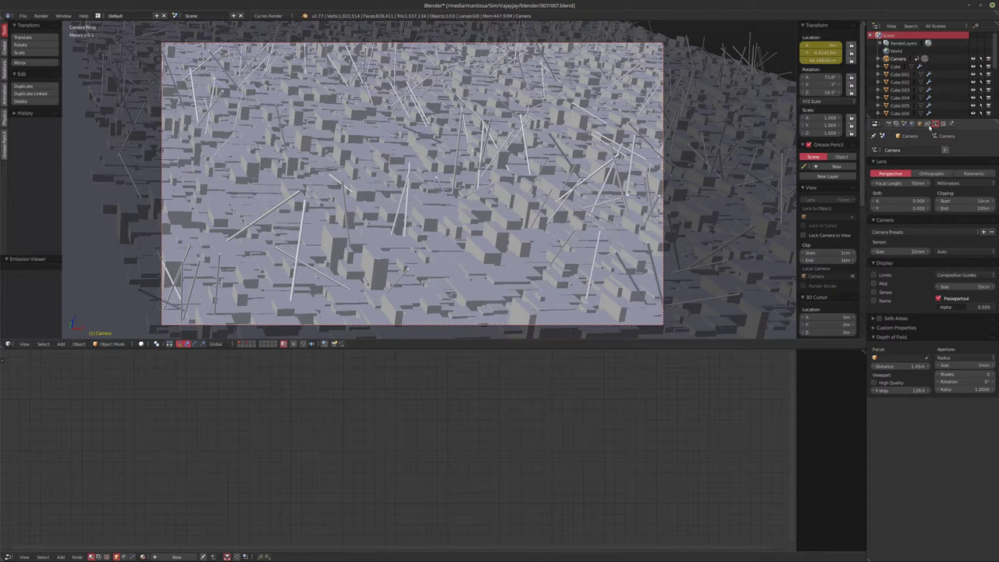
click(904, 123)
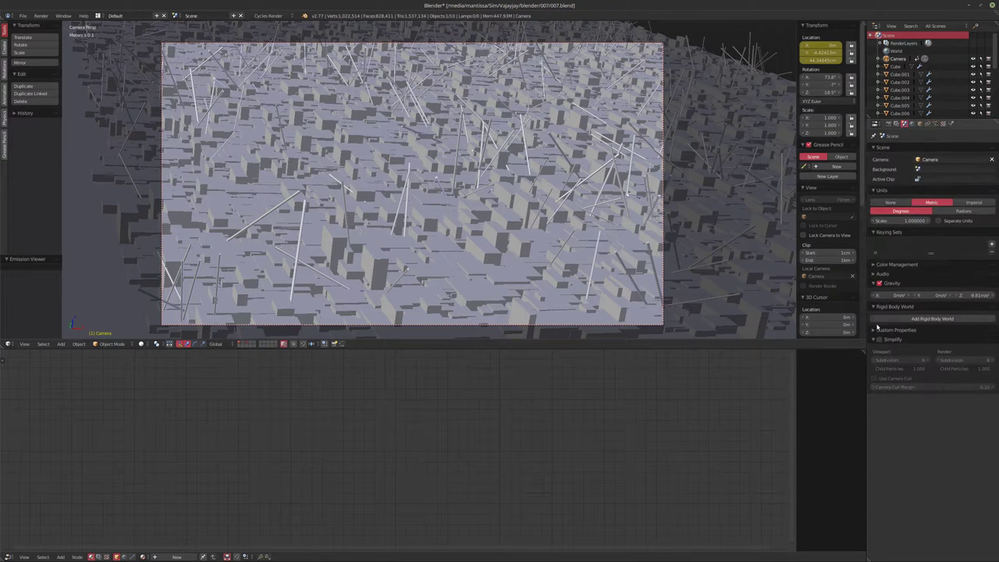
click(896, 124)
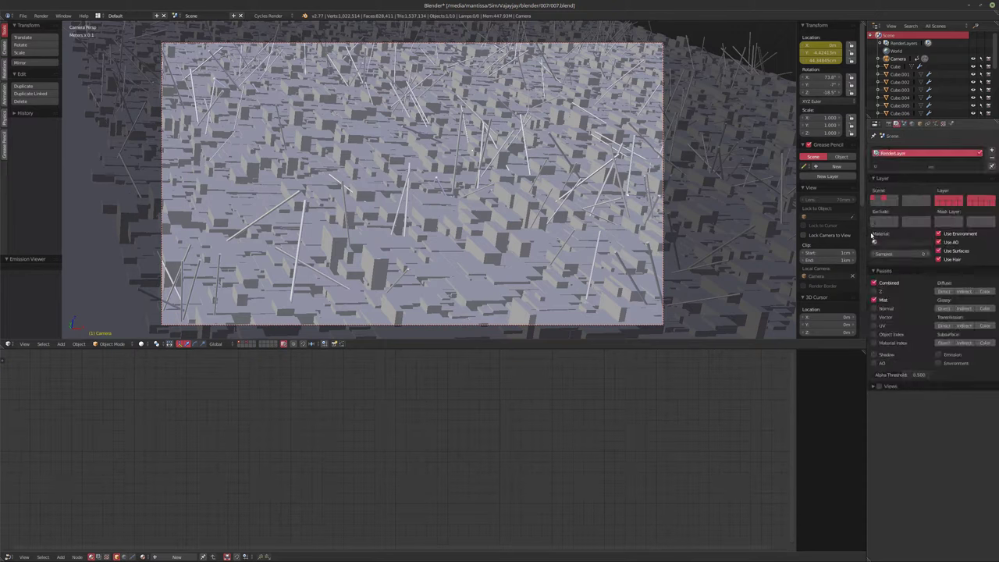
click(875, 334)
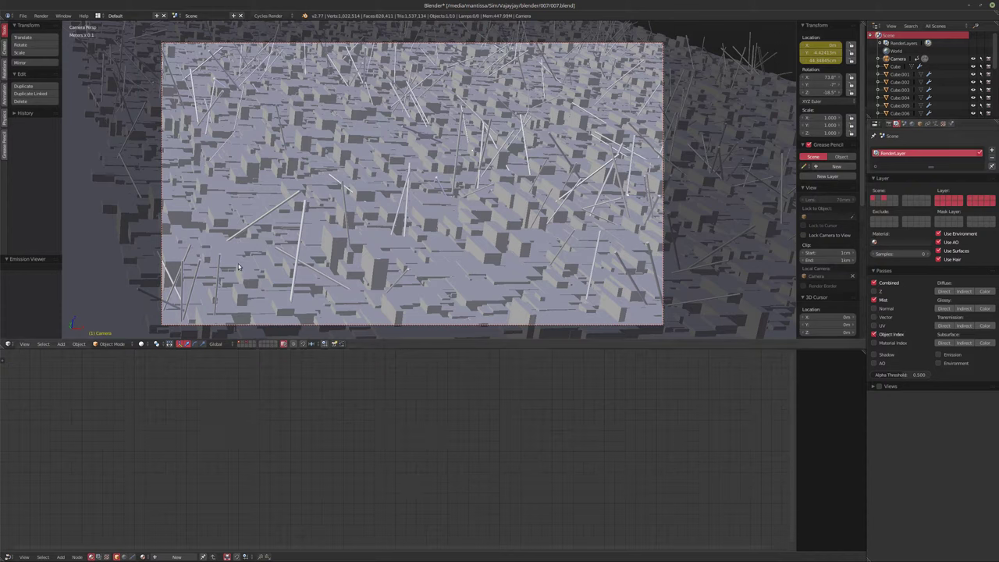
Rename the orange emissive plane Plane.002 as MESH.FloorLight
scroll(911, 76, down, 5)
scroll(911, 75, down, 2)
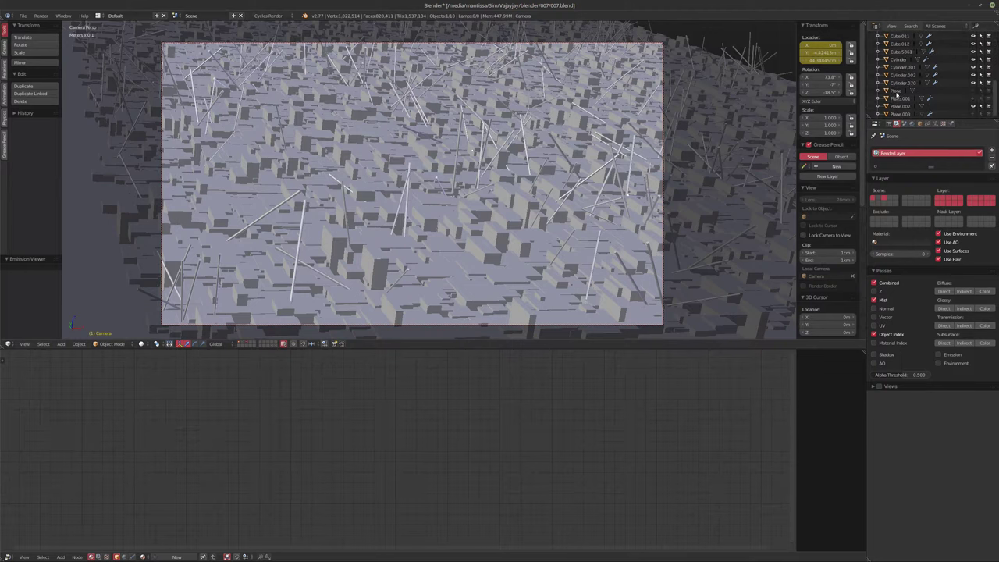
click(898, 106)
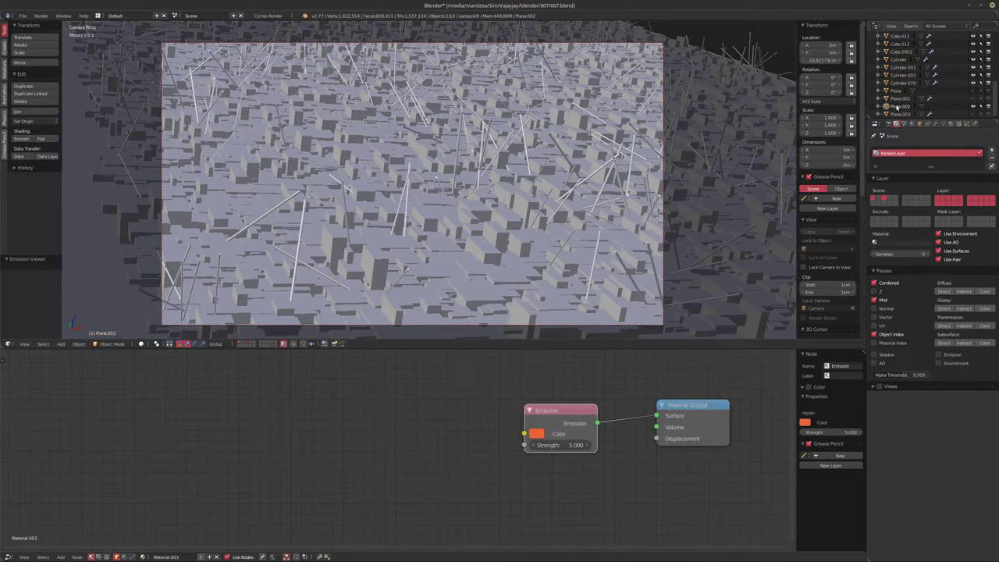
text(MESH.FloorLight)
key(Return)
double_click(925, 92)
click(930, 93)
key(BackSpace)
key(Return)
Find the emissive light-tube object Cylinder.070 and rename it as MESH.Lights.001
scroll(932, 95, up, 2)
scroll(890, 100, down, 1)
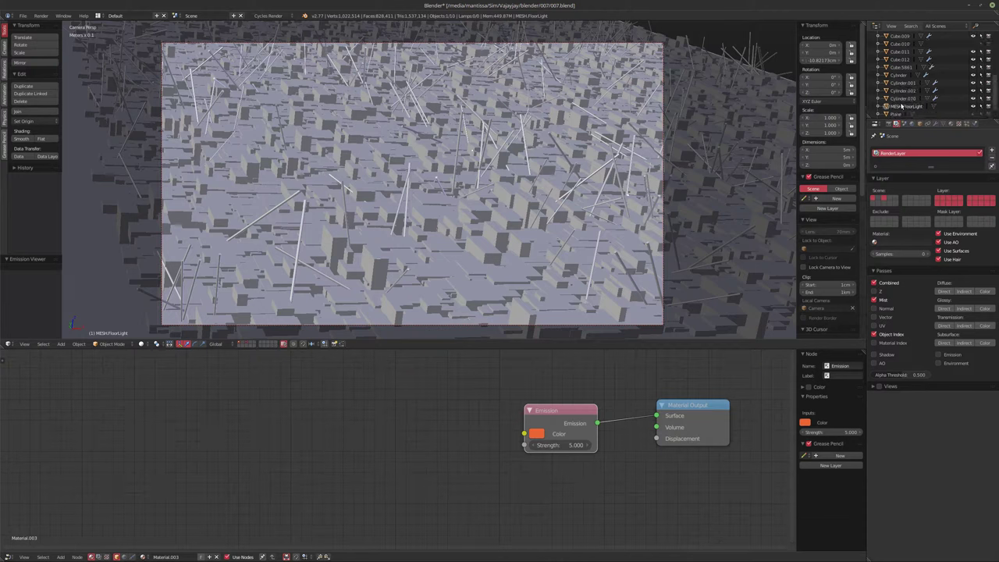
click(902, 83)
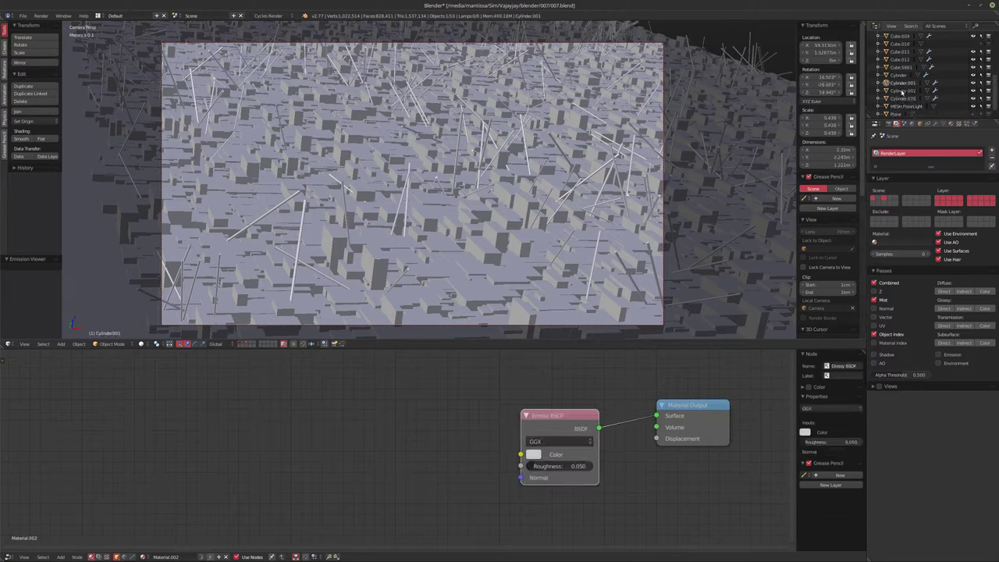
click(902, 91)
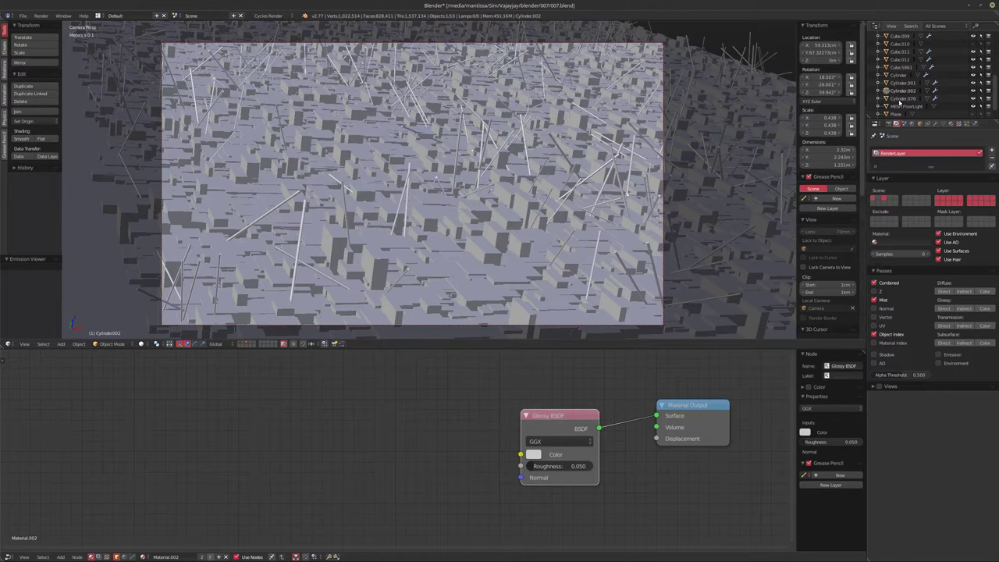
click(902, 99)
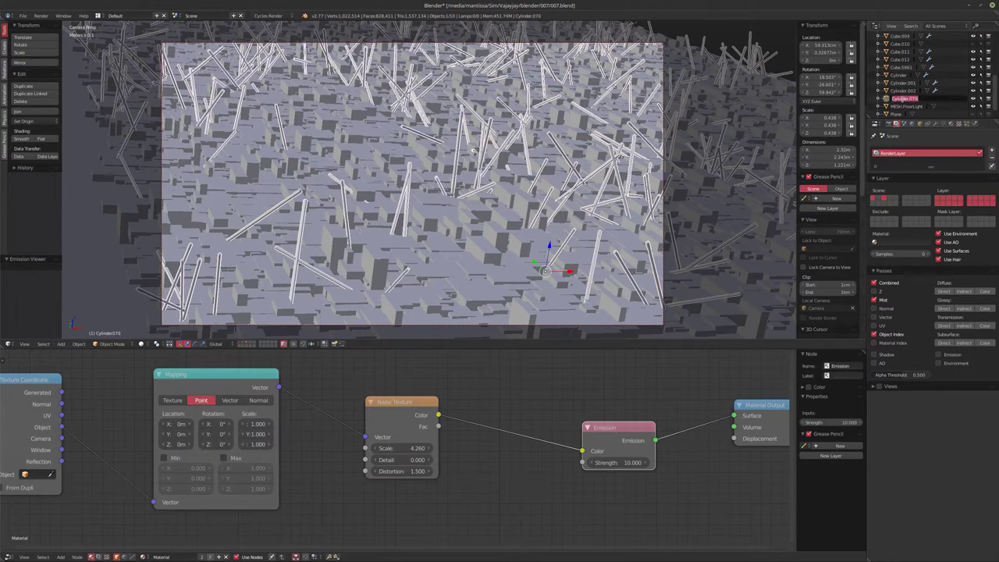
text(MES)
text(H_Lights.001)
key(Return)
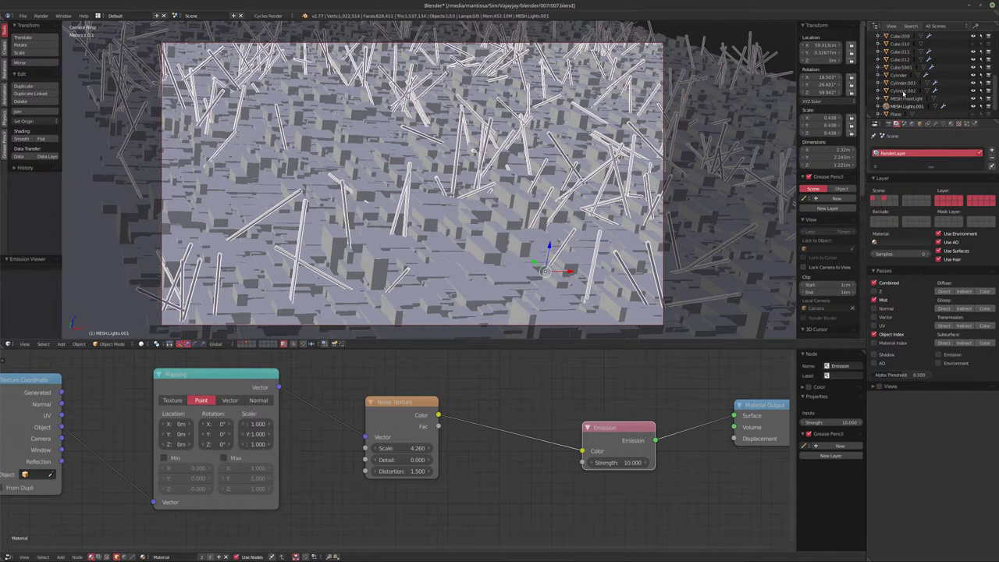
Rename the glossy cylinder object Cylinder.001 as MESH.Lights.002
click(903, 91)
double_click(902, 83)
text(MESH.Lights.)
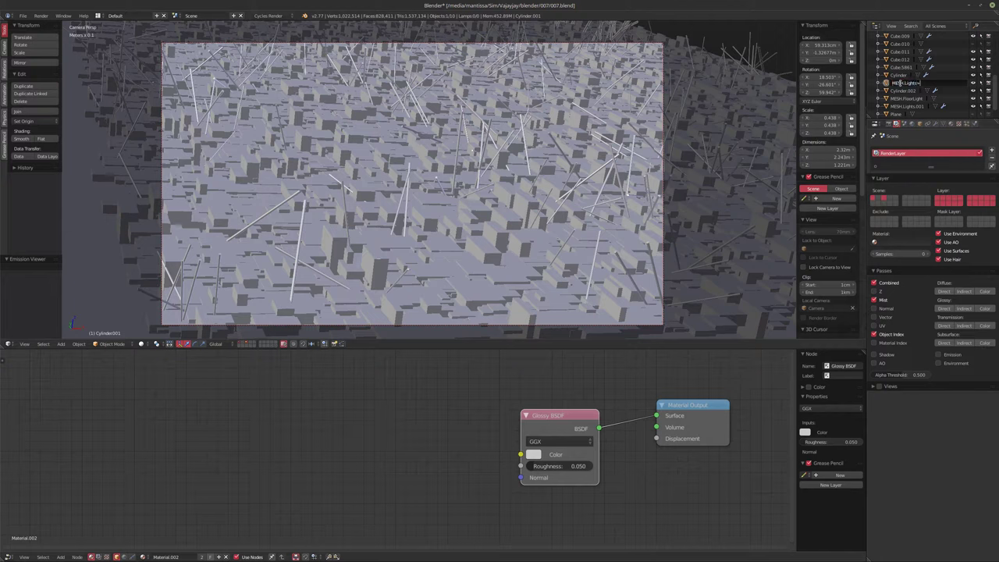
text(002)
key(Return)
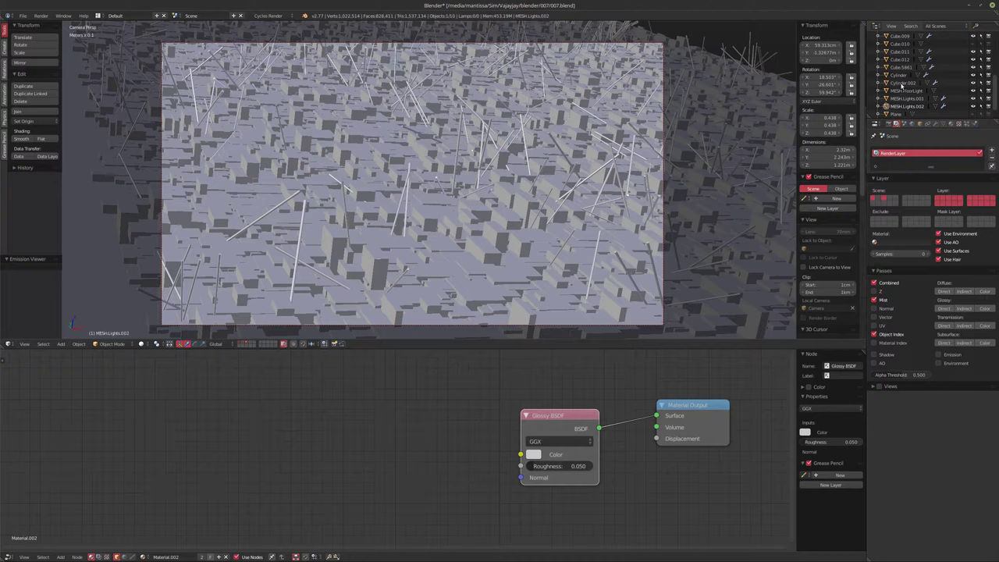
Rename the remaining glossy cylinder object Cylinder.002 as MESH.Lights.003
double_click(902, 83)
text(MESH.Lights.003)
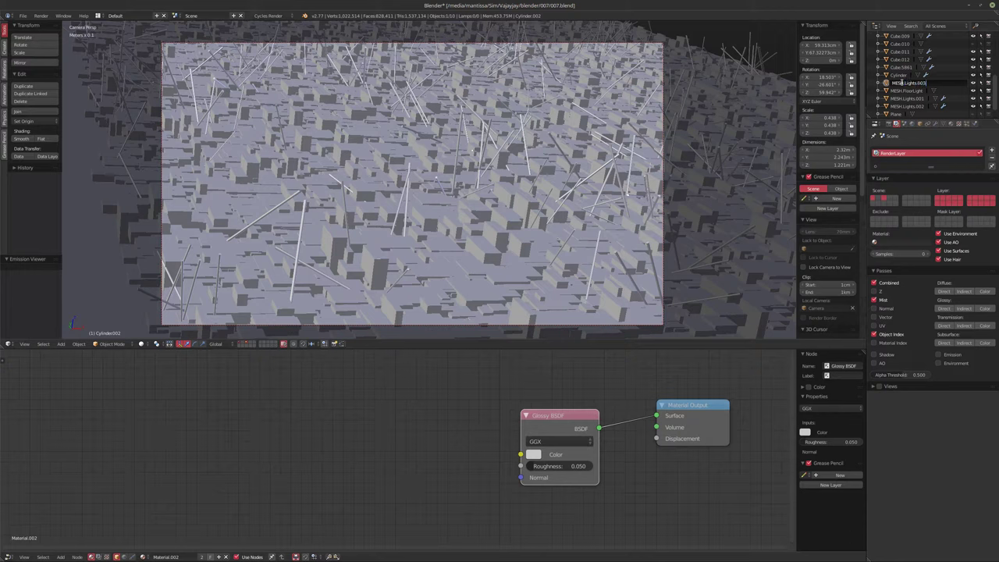
key(Return)
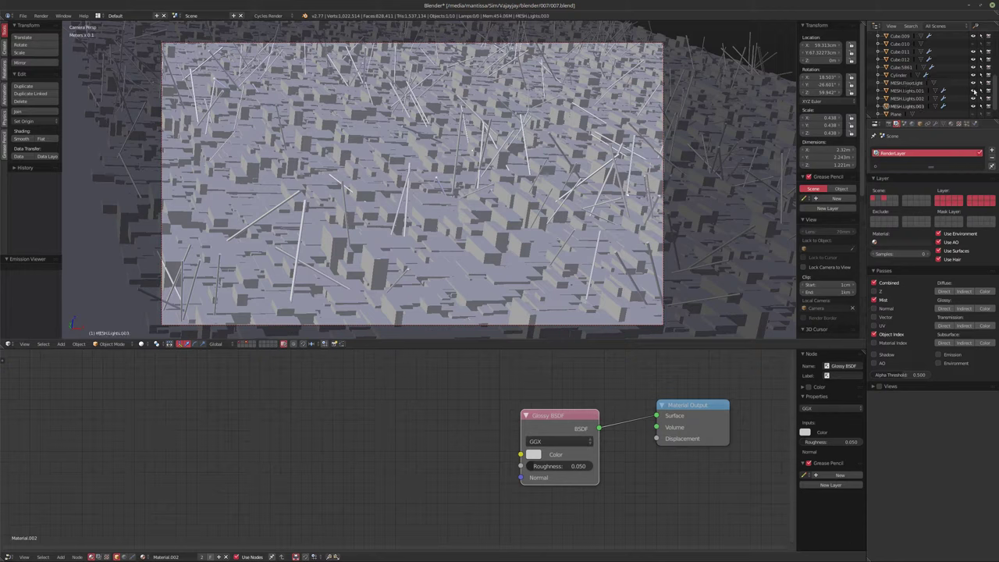
scroll(928, 85, up, 1)
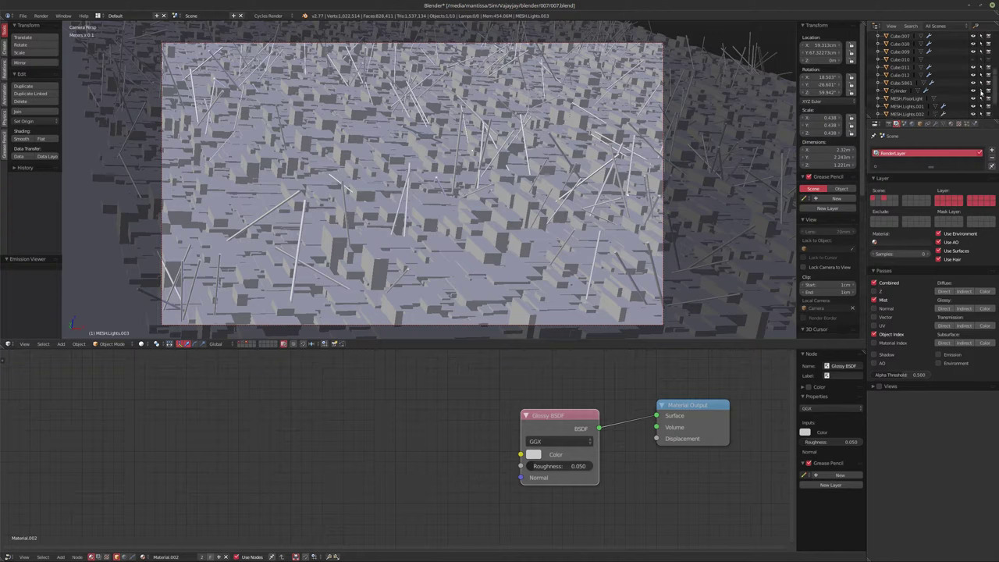
Rename the checker-textured floor object listed just below Cube.012 as MESH.Floor
scroll(914, 83, up, 3)
scroll(915, 82, down, 1)
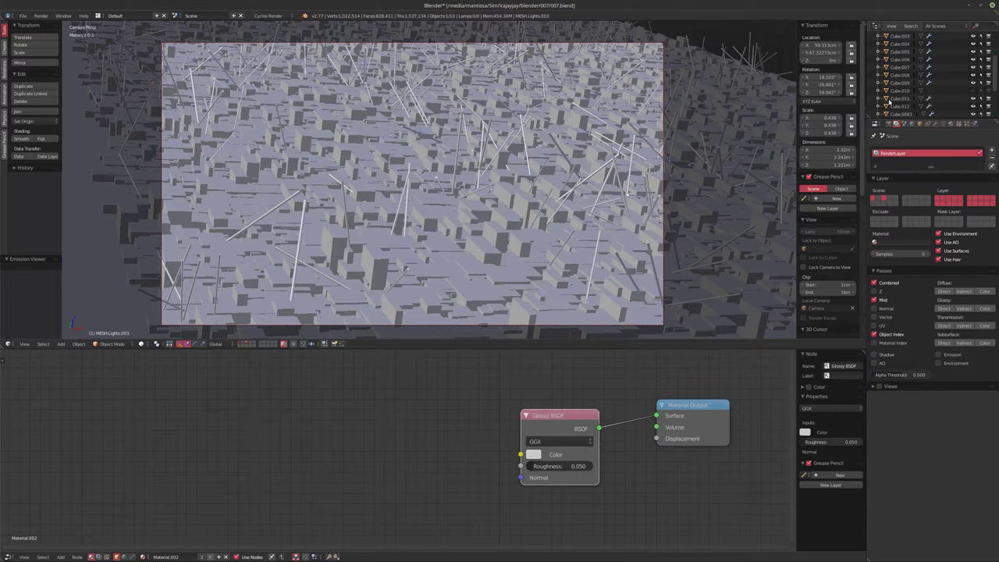
click(894, 106)
click(899, 113)
scroll(899, 114, down, 1)
text(MESH.Floor)
key(Return)
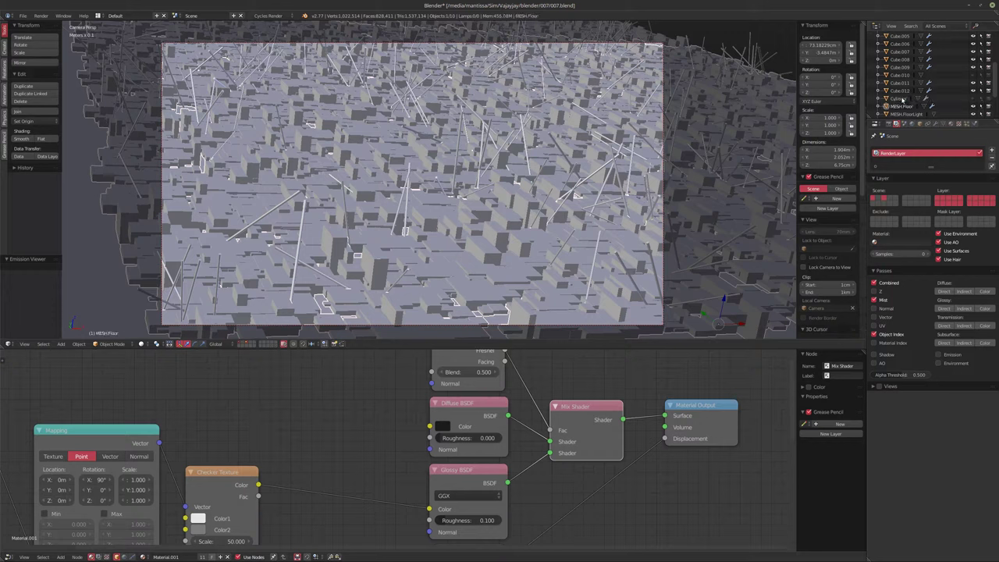
Add a number suffix to the MESH.Floor object so it is named MESH.Floor.001
double_click(906, 106)
text(.00)
key(Return)
double_click(924, 107)
click(925, 108)
text(1)
key(Return)
Rename the object Cube.011 as MESH.Floor.002
click(902, 84)
double_click(903, 83)
text(MES)
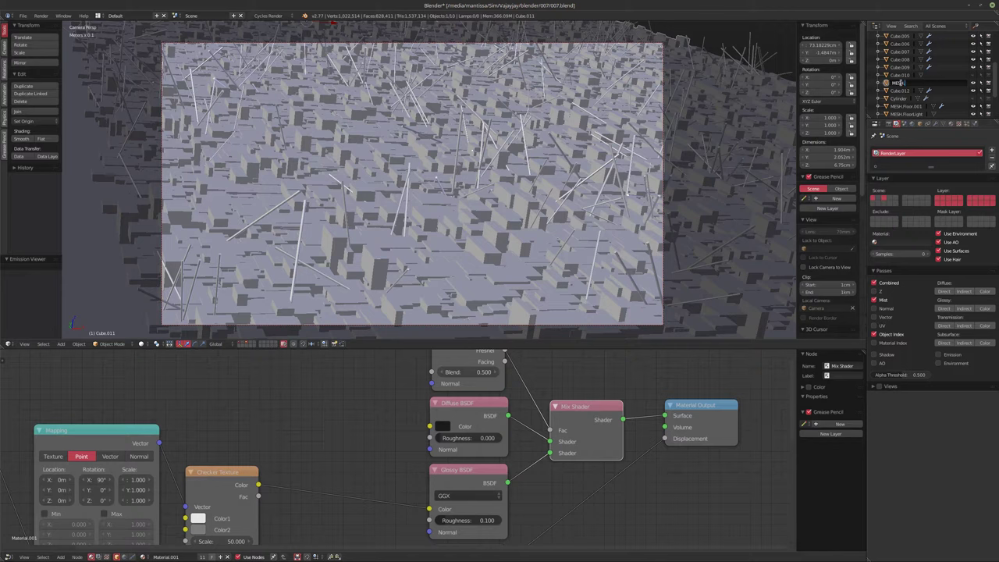
text(H.Floor.002)
key(Return)
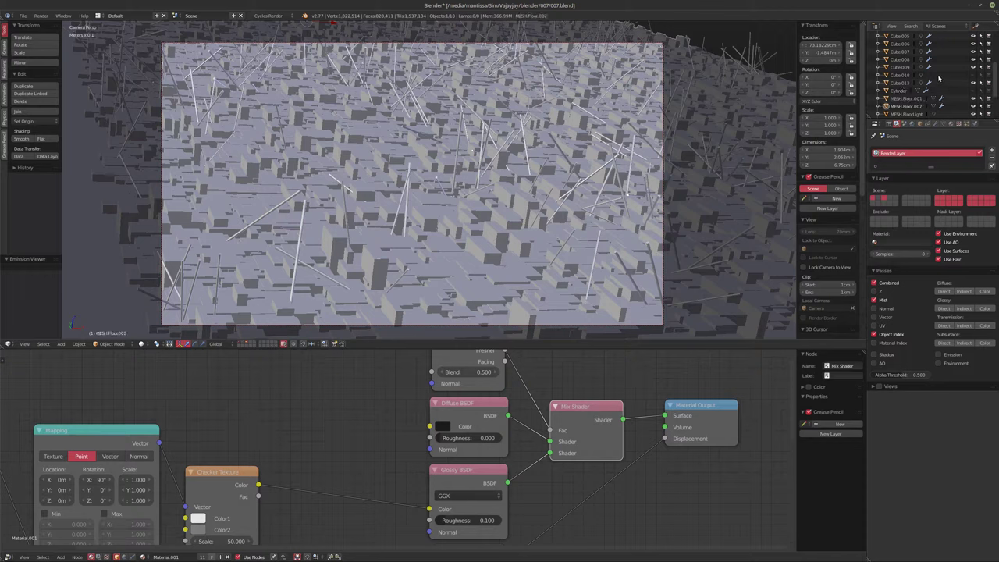
Rename the object Cube.012 as MESH.Floor.003
double_click(902, 82)
text(MESH.Floor.003)
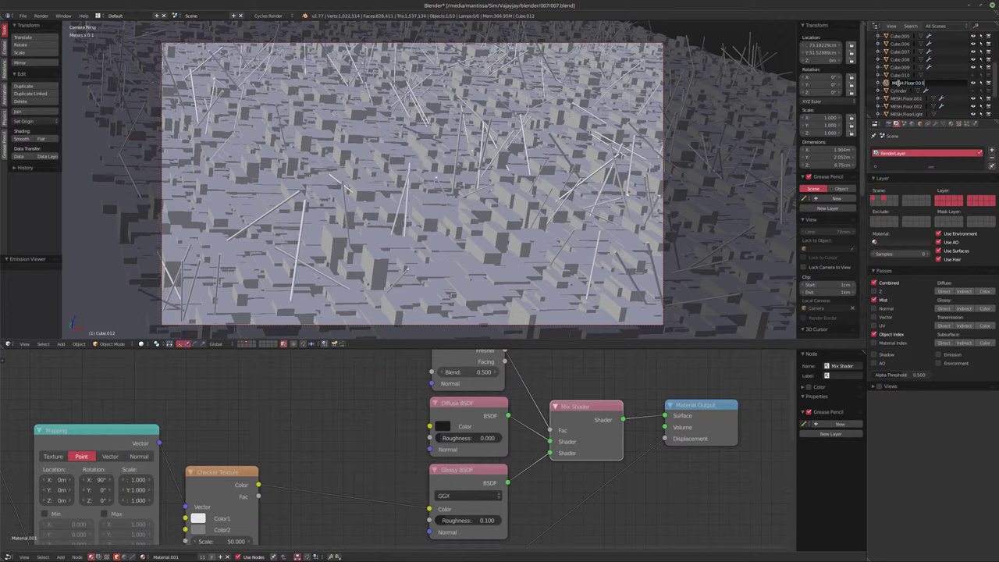
key(Return)
Hide the unused Cube objects in the viewport and exclude them from rendering
scroll(890, 74, up, 3)
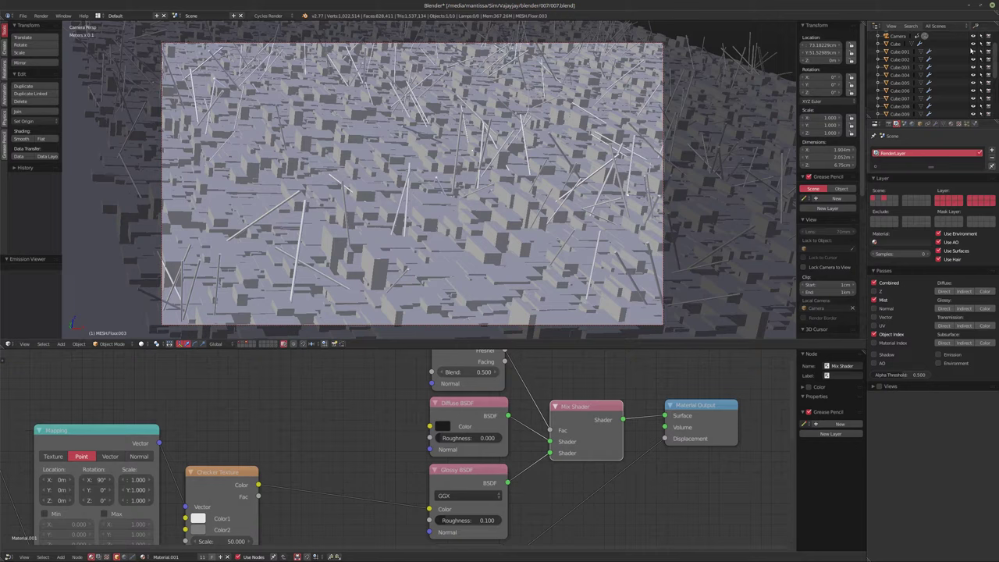
drag(973, 44, 981, 110)
drag(988, 52, 989, 117)
scroll(958, 94, down, 3)
scroll(957, 94, up, 5)
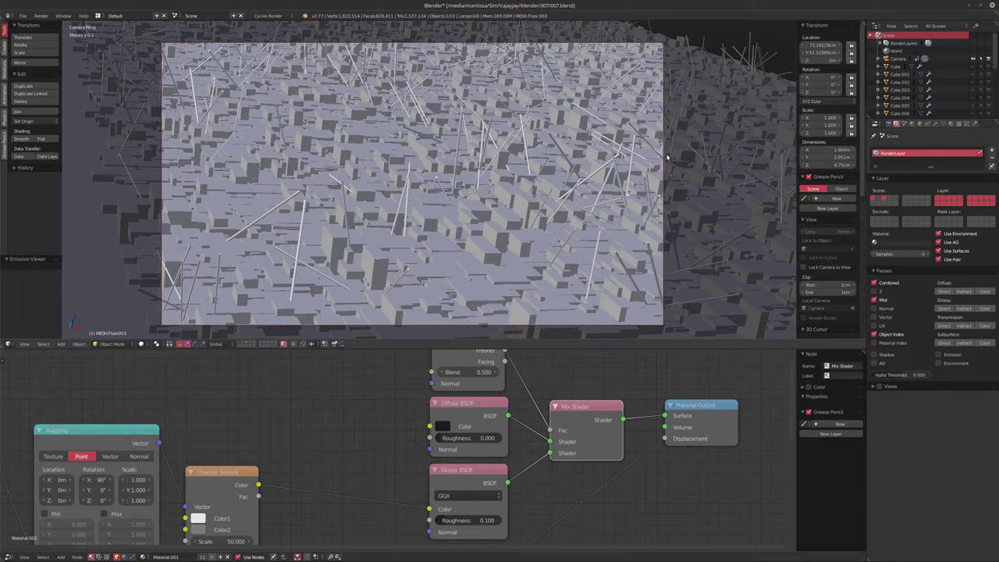
Raise the object pass index by one for MESH.Floor.001, MESH.Floor.002, MESH.Floor.003 and MESH.FloorLight
scroll(909, 62, down, 5)
click(908, 51)
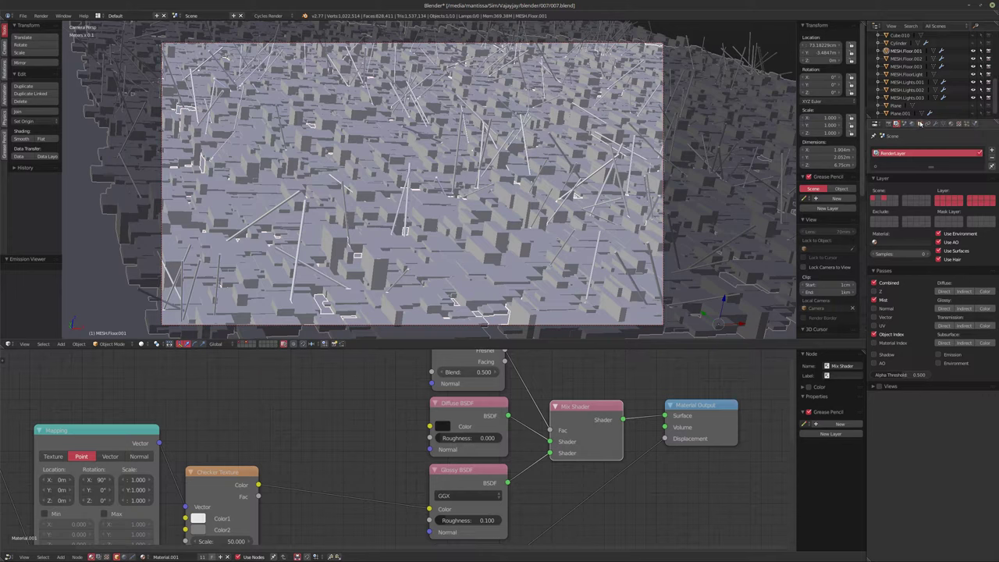
click(919, 123)
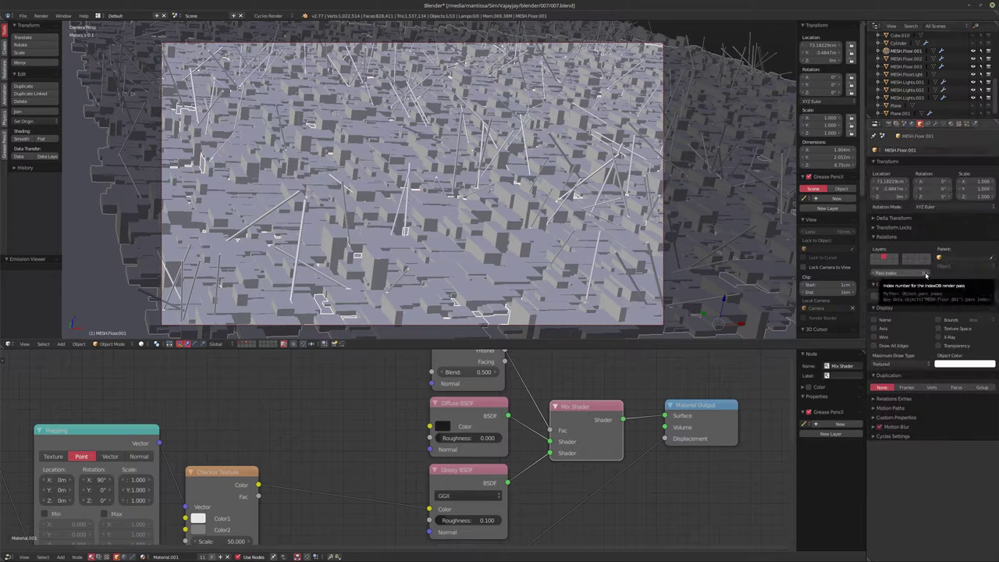
click(926, 275)
click(905, 58)
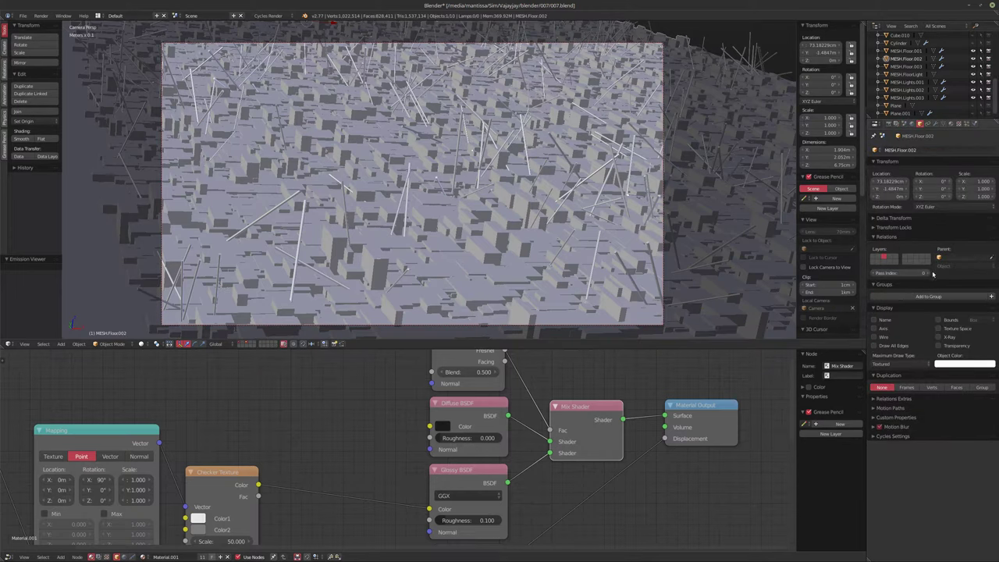
click(913, 67)
click(926, 274)
click(905, 75)
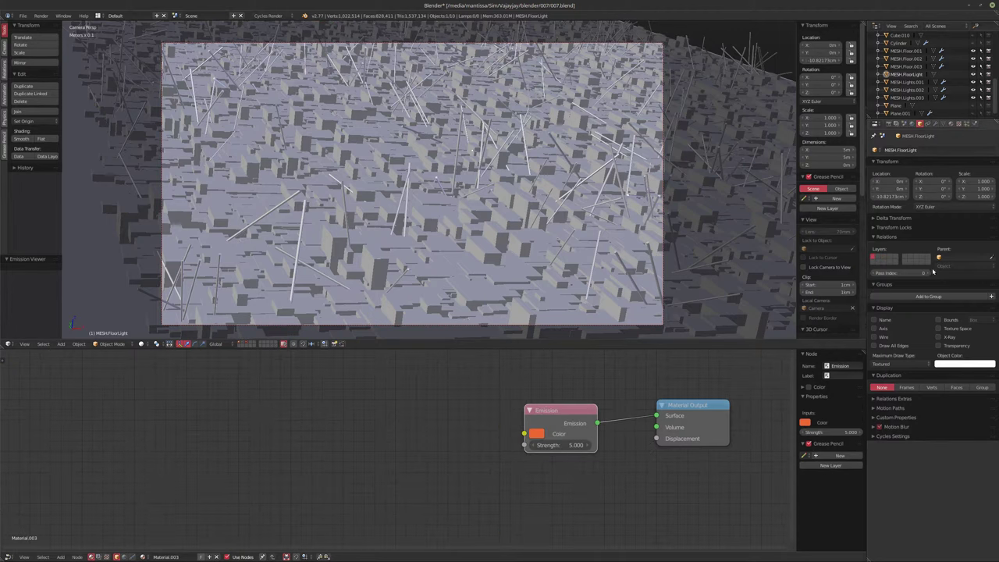
click(925, 273)
Set the object pass index of MESH.Lights.001, MESH.Lights.002 and MESH.Lights.003 to 2
click(906, 82)
click(926, 273)
click(926, 273)
click(917, 91)
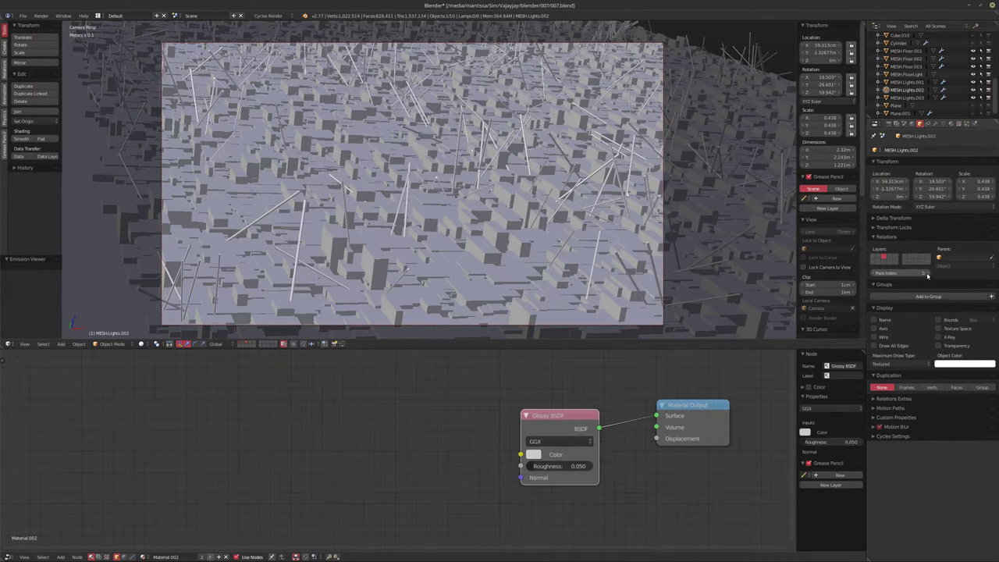
click(914, 97)
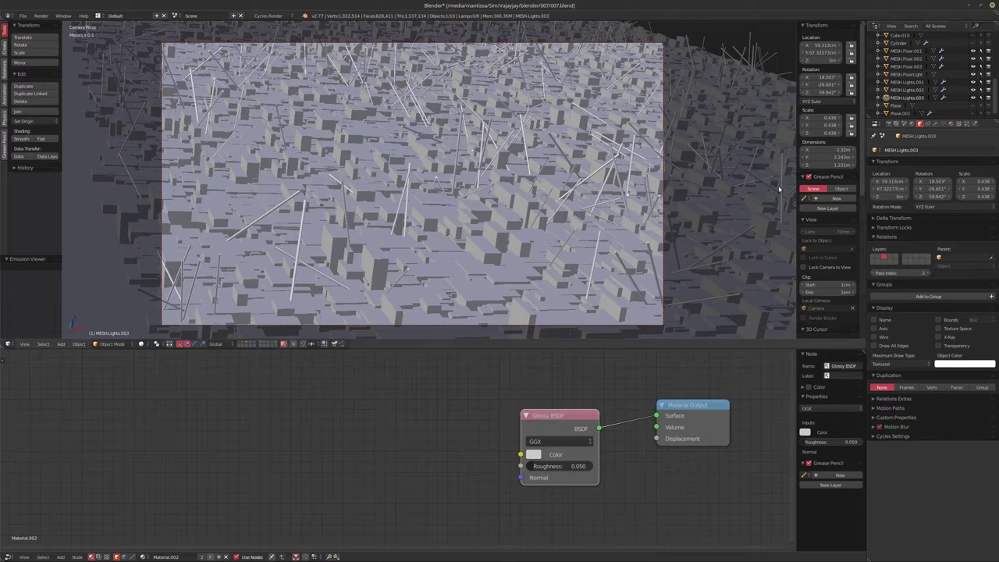
Set the number of render samples to 512
click(886, 125)
click(957, 424)
text(512)
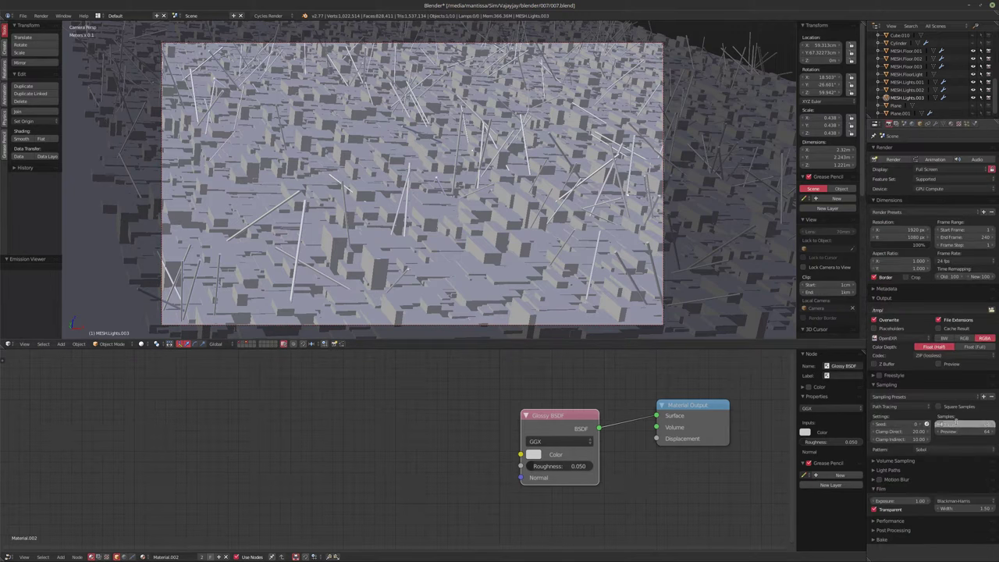
key(Return)
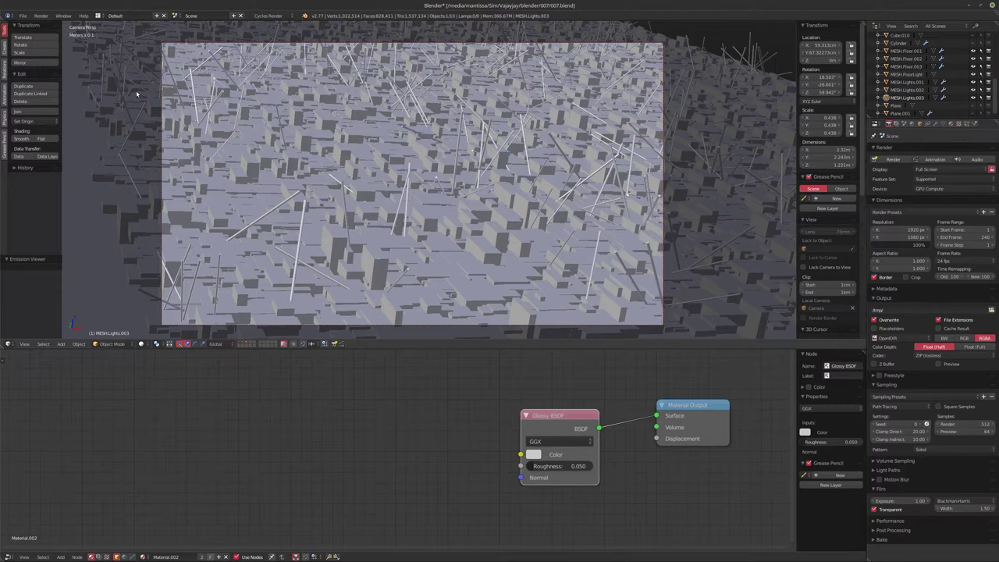
Choose the compute device in the System user preferences and close the preferences window
click(23, 16)
click(45, 102)
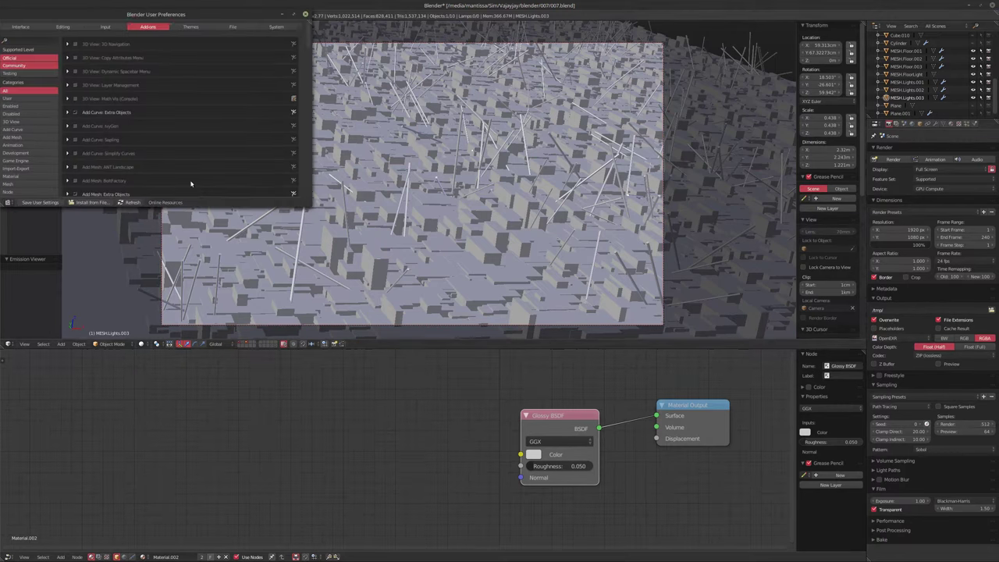
click(280, 27)
scroll(70, 156, down, 2)
click(70, 168)
click(55, 147)
click(305, 14)
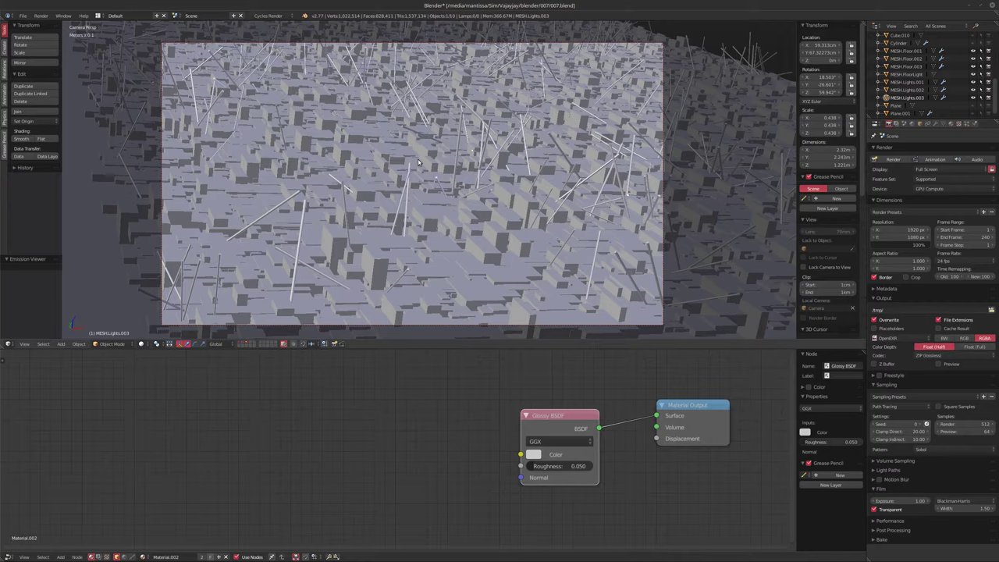
Save the project file and render the current frame
key(ctrl+s)
click(422, 162)
key(F12)
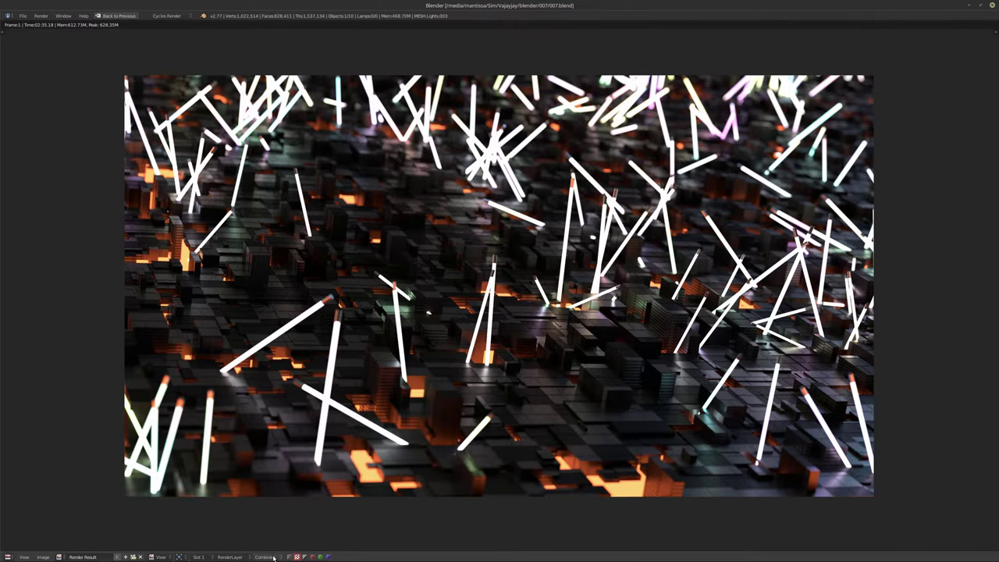
ctrl+scroll(273, 557, down, 2)
ctrl+scroll(273, 557, up, 2)
Start saving the render as an image and create a folder named 007 in the project's render/blender directory
click(43, 557)
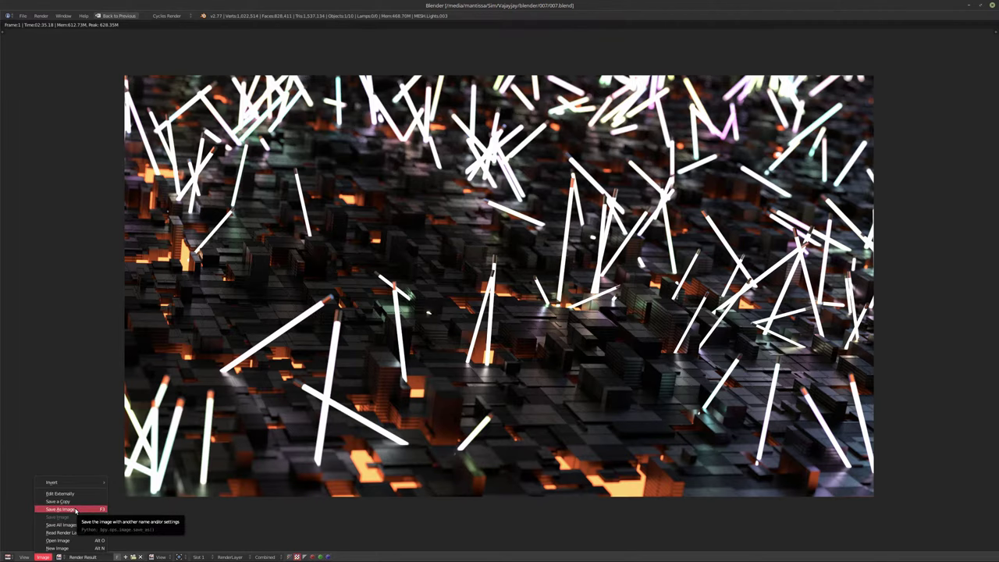
click(76, 511)
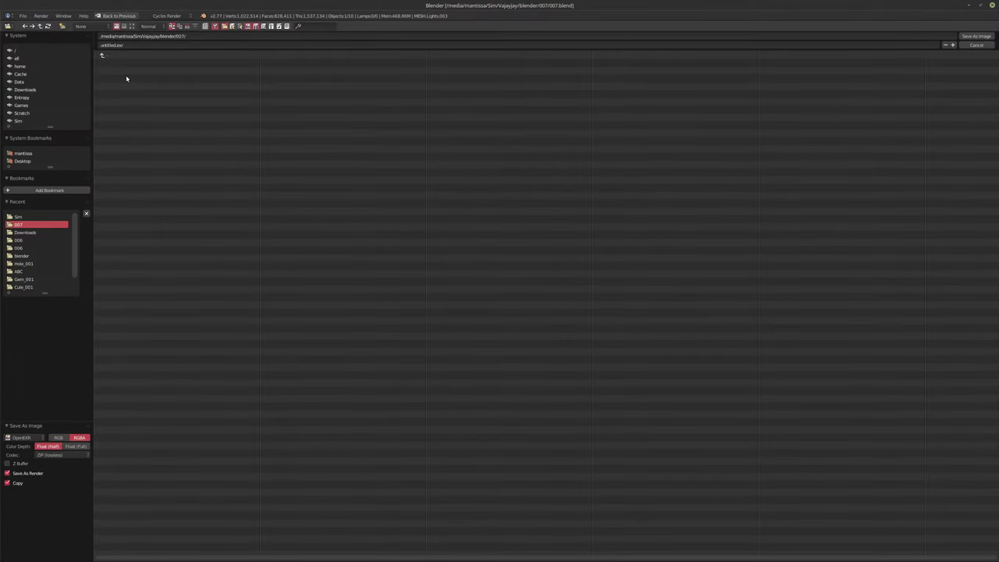
click(111, 56)
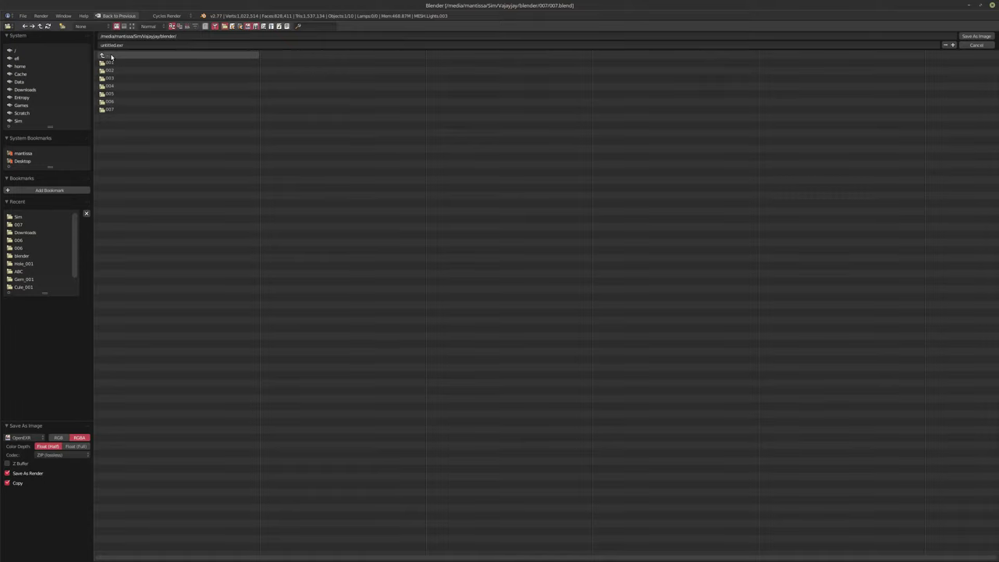
click(112, 56)
click(127, 79)
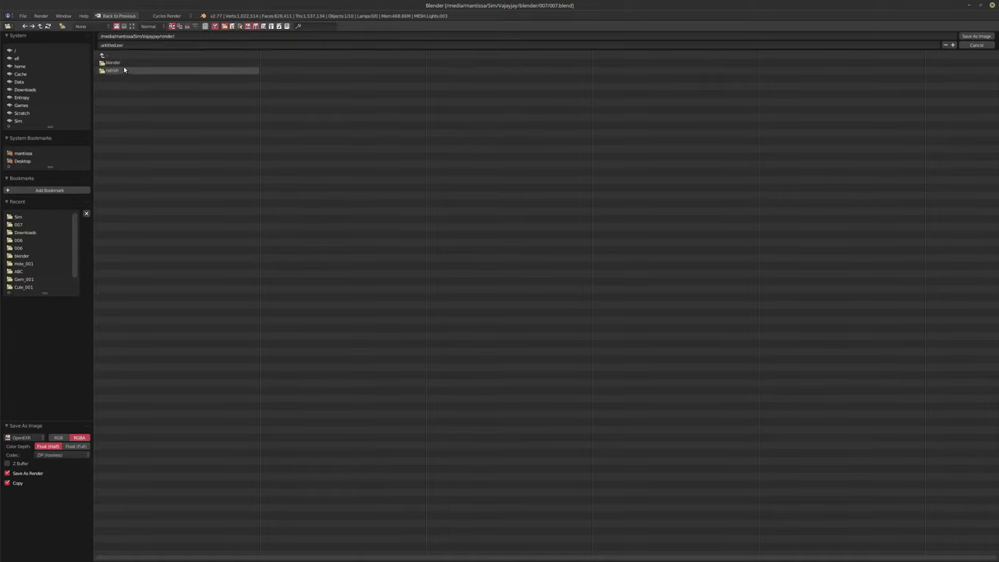
click(121, 65)
click(62, 26)
text(007)
key(Return)
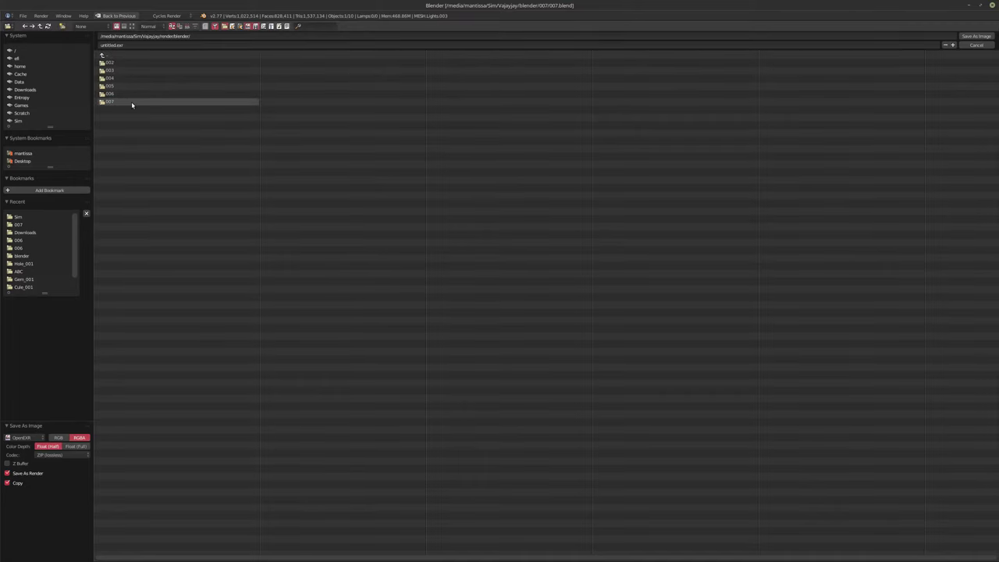
Save the render as the OpenEXR file 007_.exr in the new 007 folder
click(131, 101)
click(114, 45)
click(113, 45)
drag(115, 45, 84, 49)
key(BackSpace)
text(007)
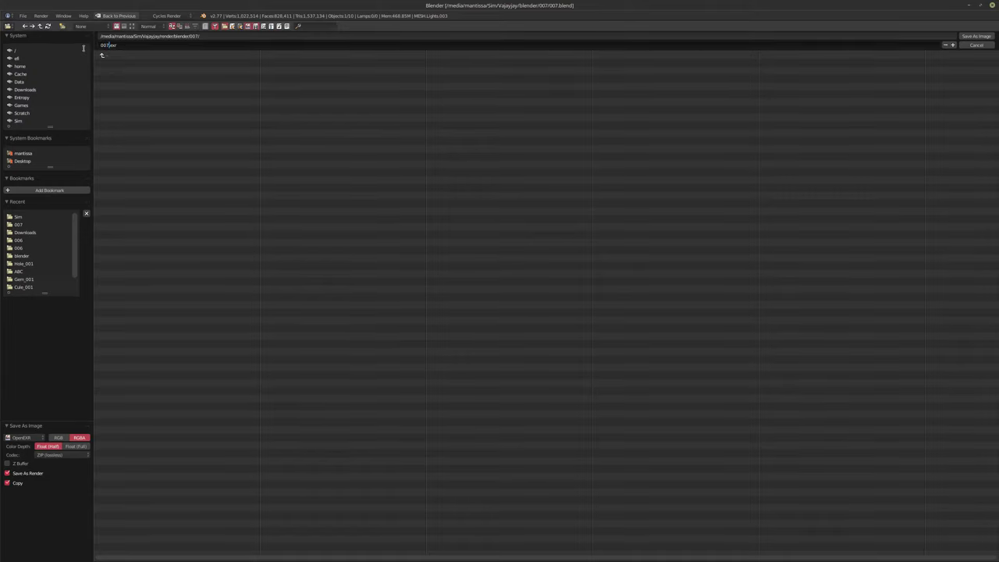
key(Return)
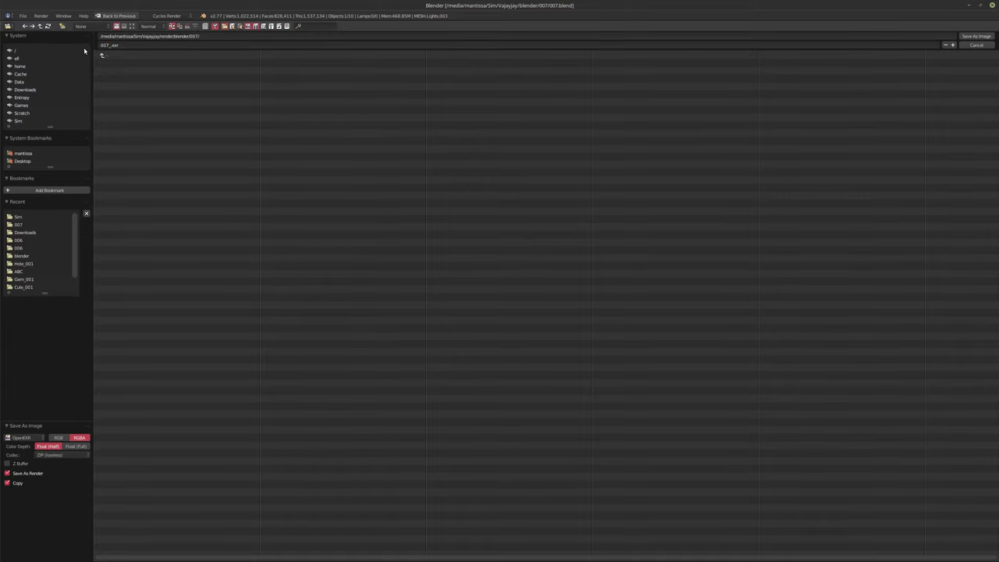
click(976, 36)
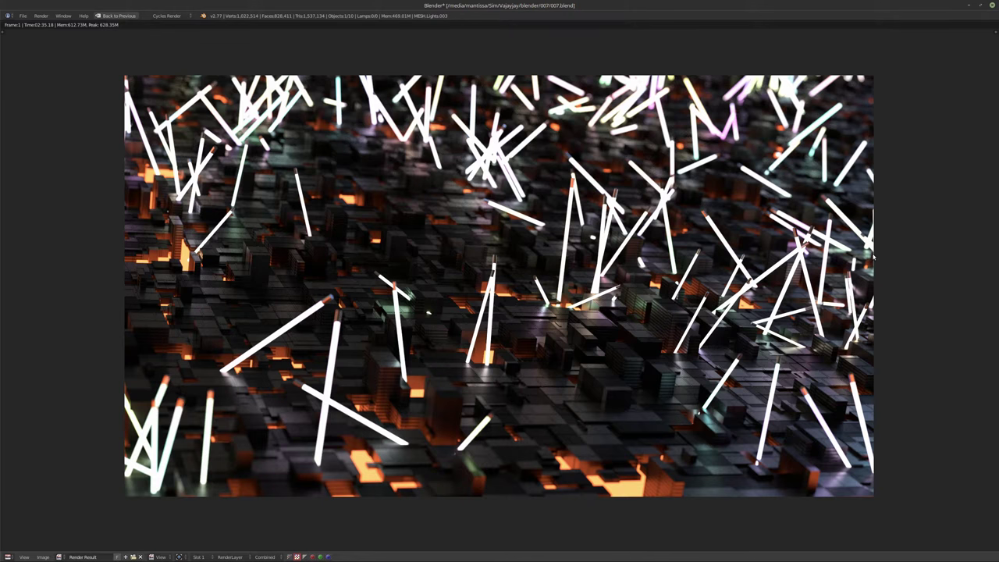
Save the render again in OpenEXR MultiLayer format, overwriting 007_.exr
click(42, 556)
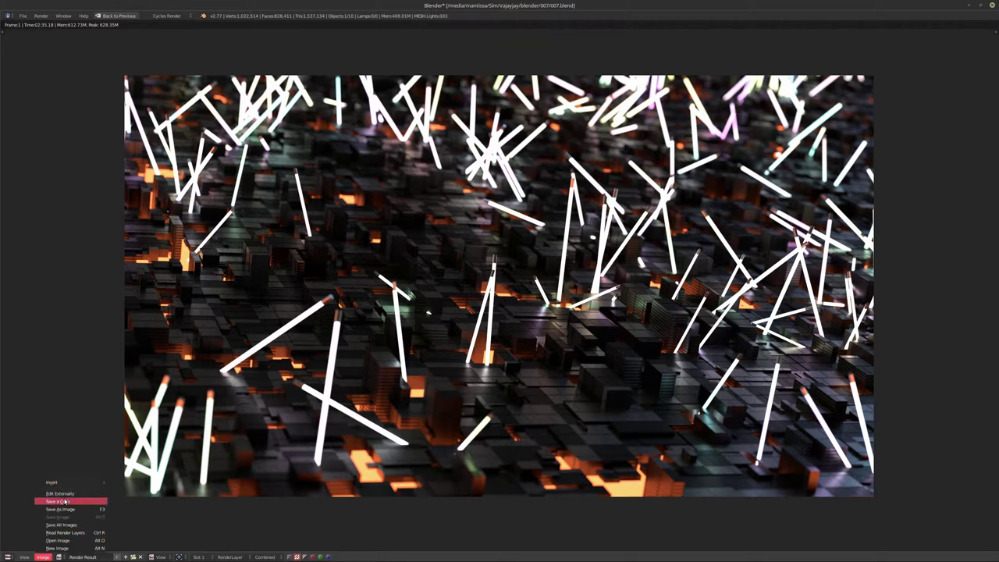
click(67, 508)
click(23, 438)
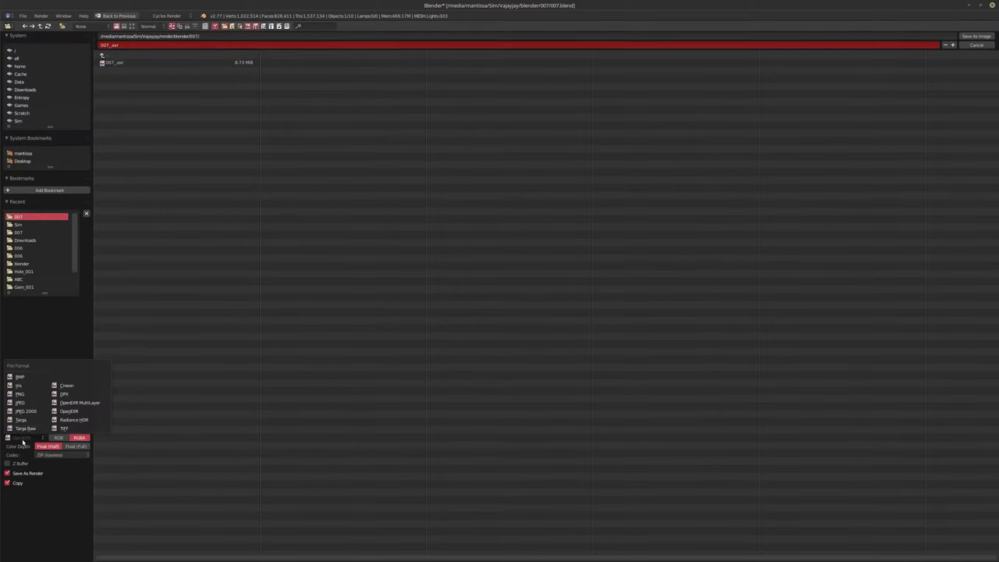
click(79, 404)
double_click(131, 63)
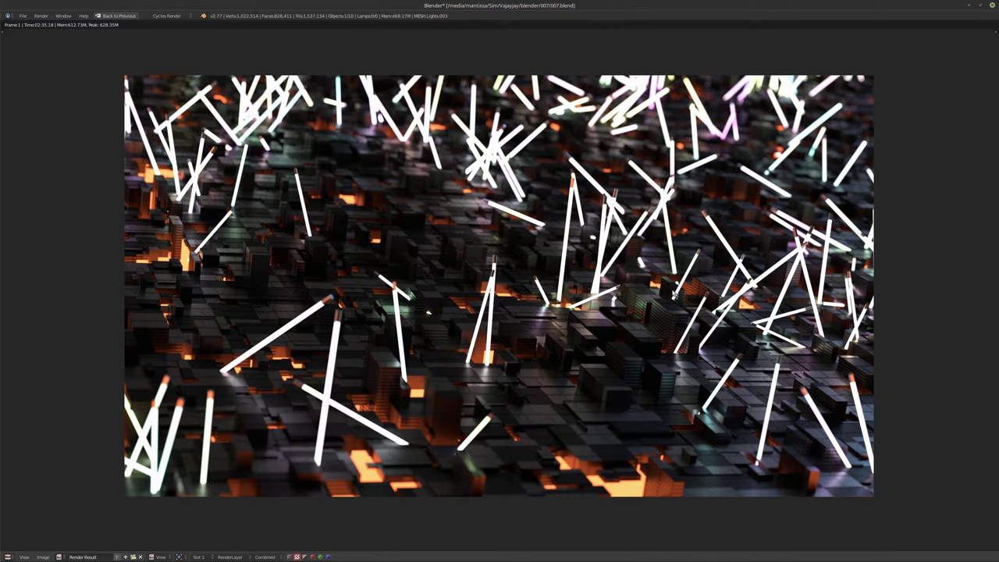
Switch to Natron and move the Viewer1 node lower in the node graph
mouse_move(523, 559)
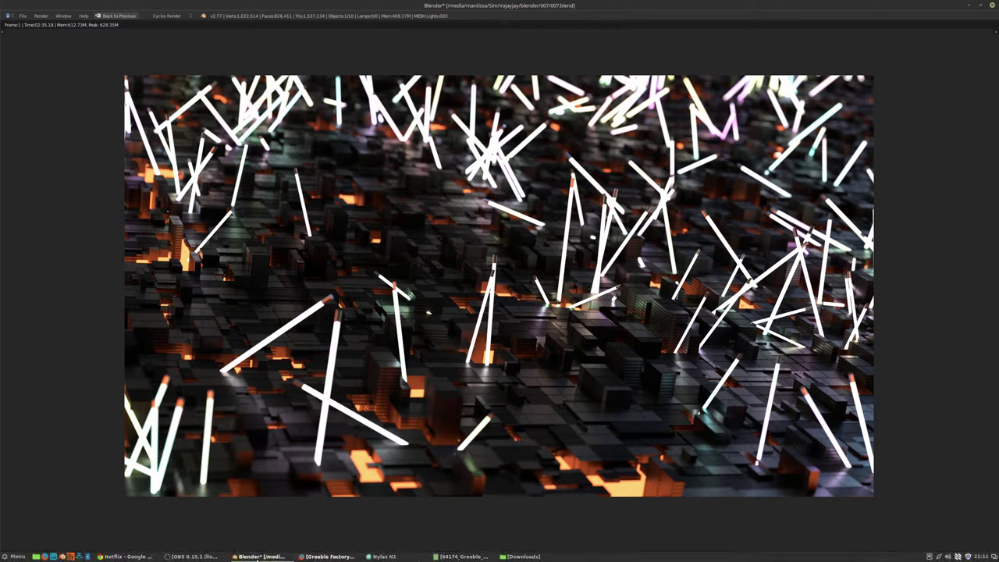
mouse_move(166, 558)
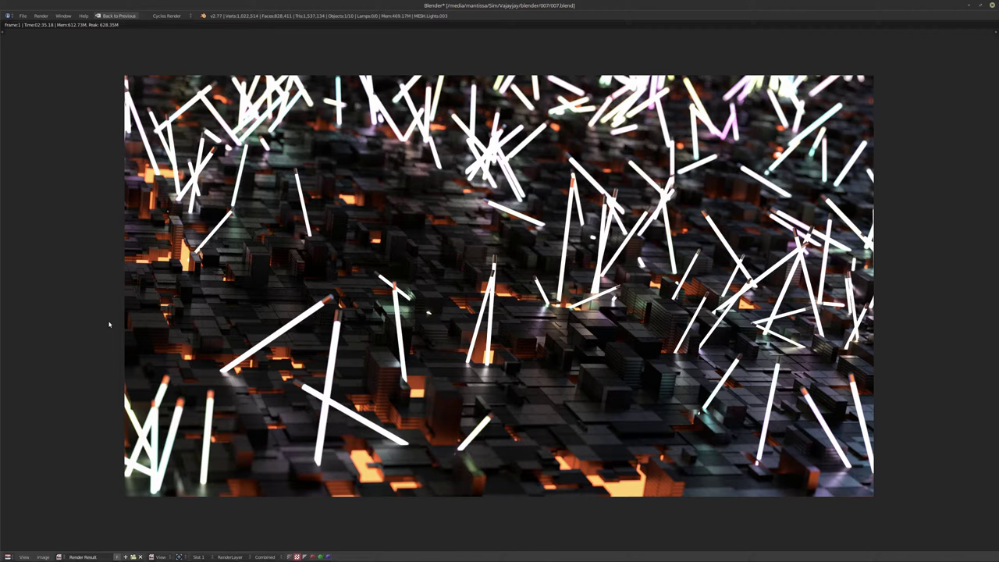
mouse_move(134, 559)
key(alt+Tab)
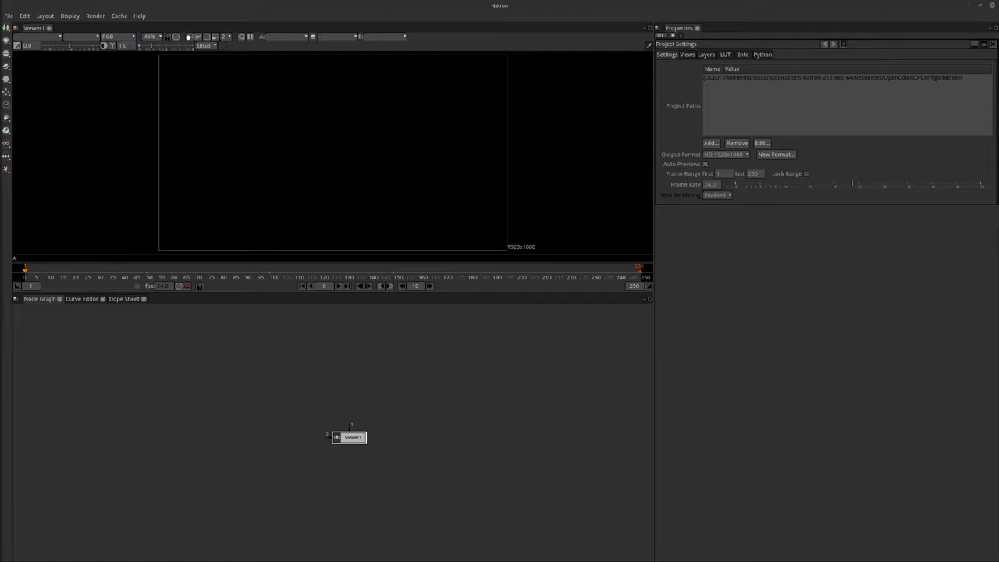
drag(356, 439, 356, 473)
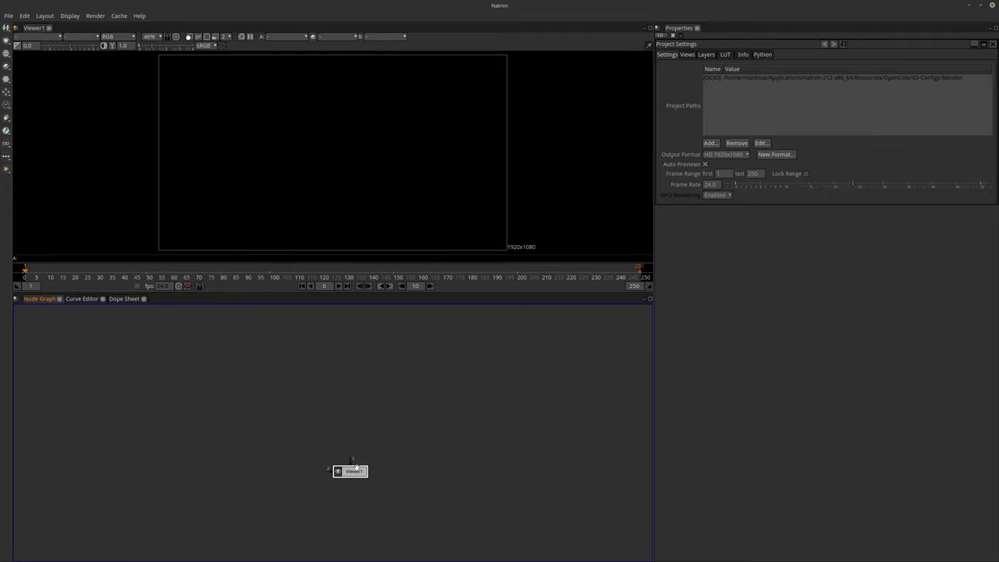
Read 007_.exr from the render/blender/007 folder, place the Read node above Viewer1 and connect it to the viewer
key(r)
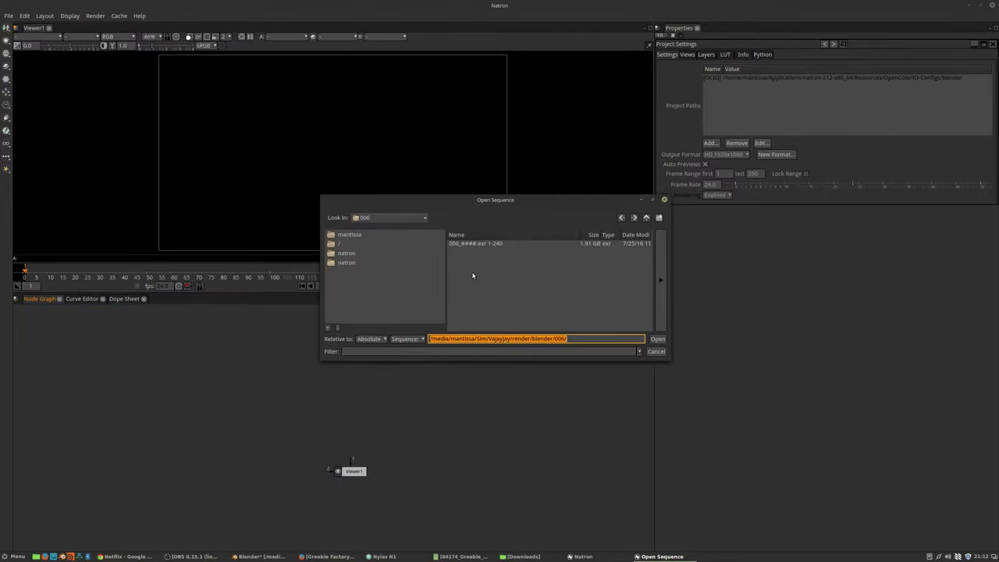
click(646, 218)
double_click(455, 278)
double_click(470, 246)
drag(362, 398, 352, 406)
key(1)
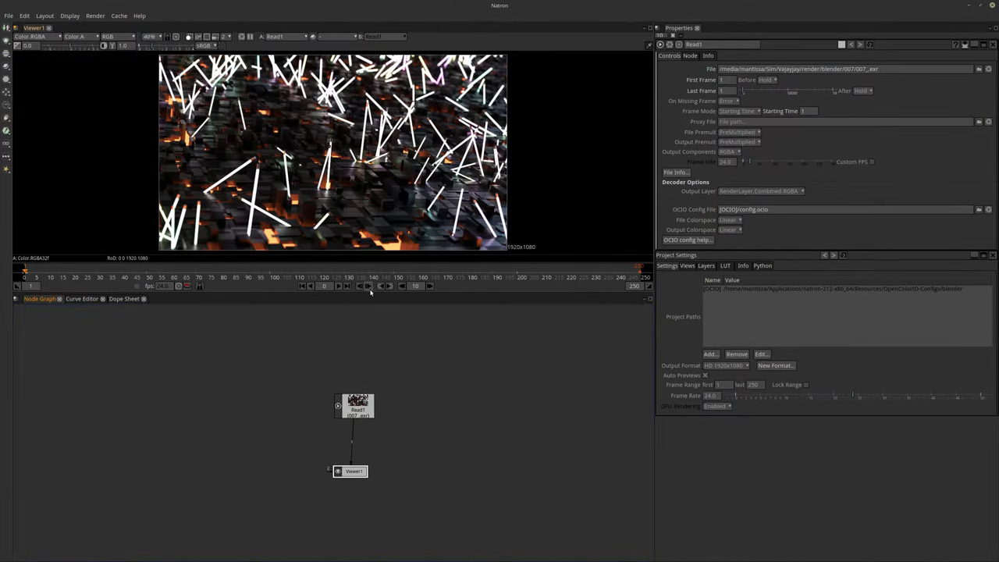
Enlarge the viewer pane over the node graph and move the Read1 node up and to the side, away from Viewer1
drag(370, 289, 368, 341)
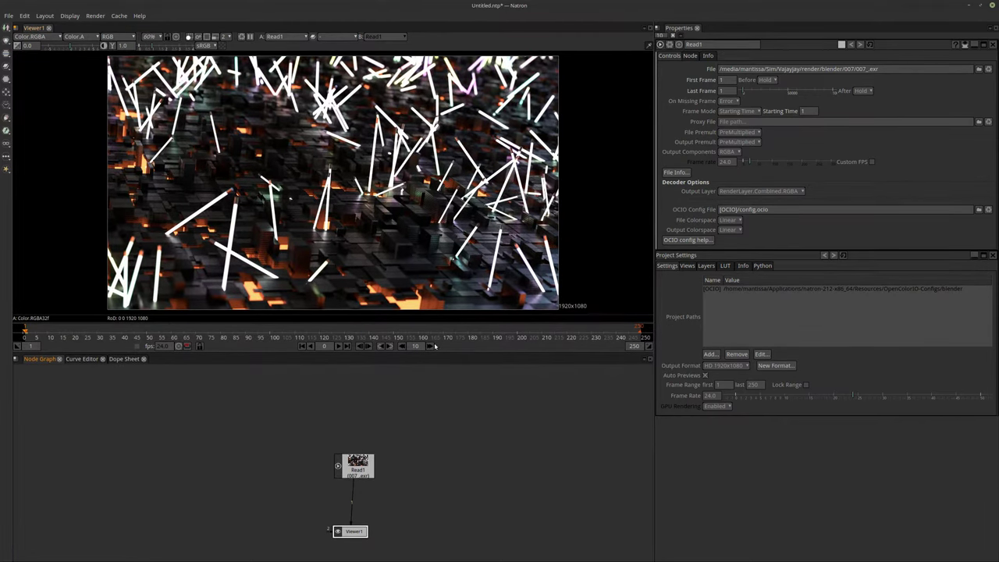
drag(357, 464, 275, 429)
click(446, 417)
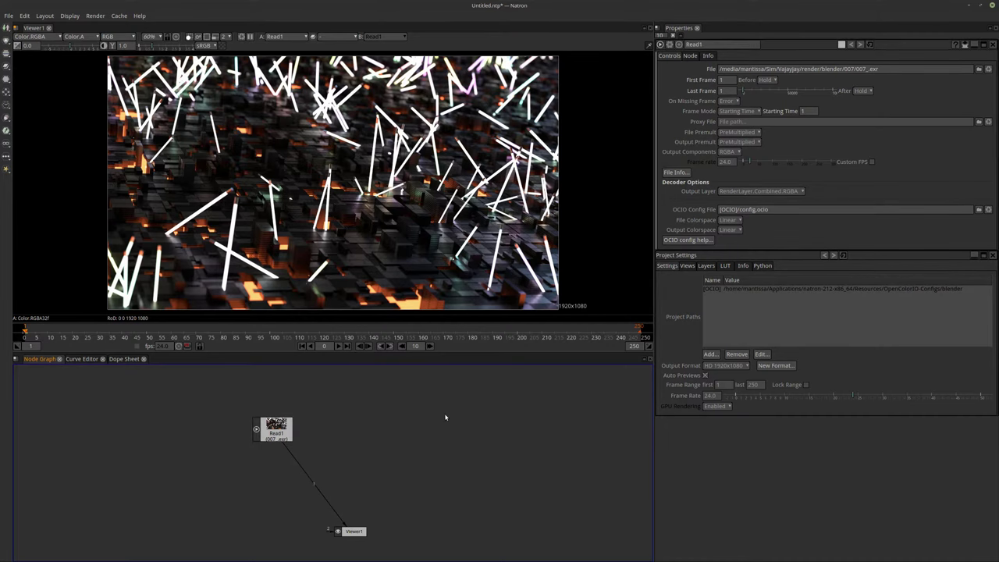
drag(286, 427, 274, 428)
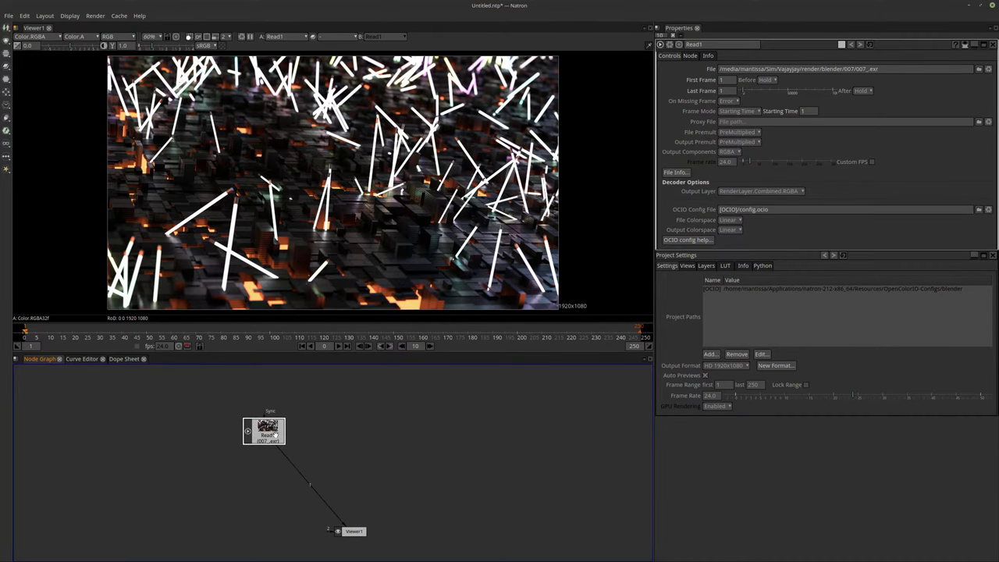
Insert a Shuffle node between Read1 and Viewer1 and set its output layer to RenderLayer.IndexOB
key(Tab)
click(370, 503)
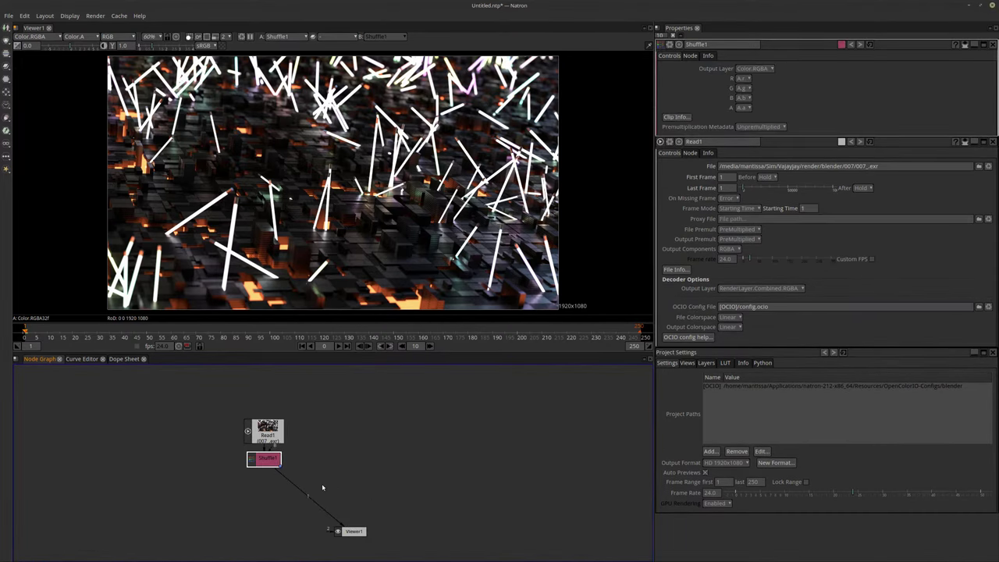
drag(270, 464, 357, 473)
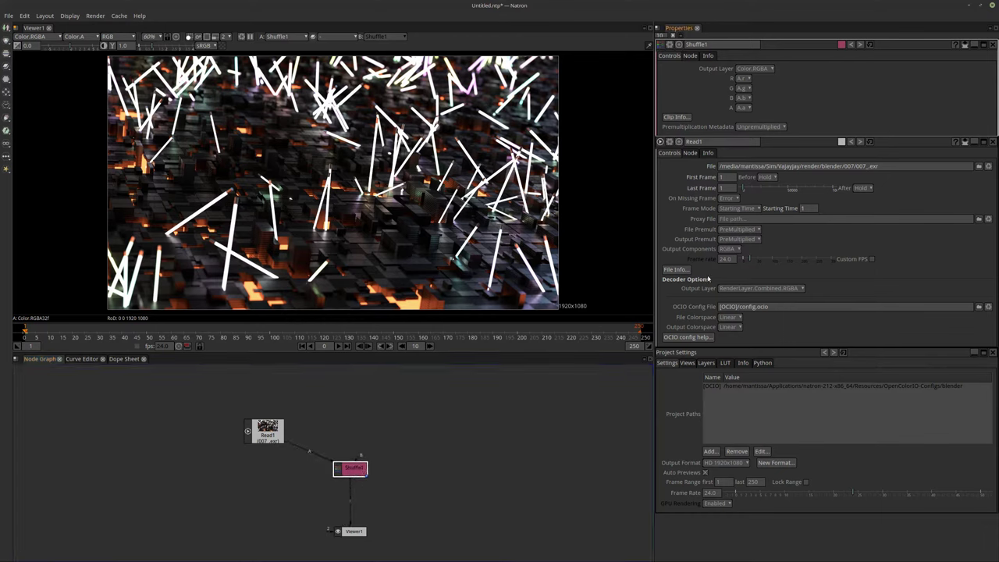
click(761, 69)
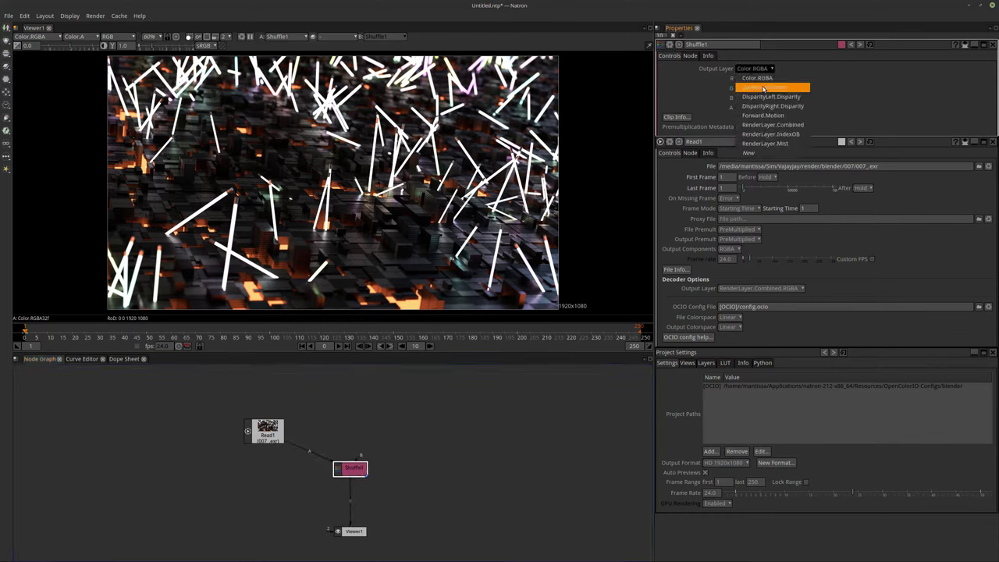
click(761, 135)
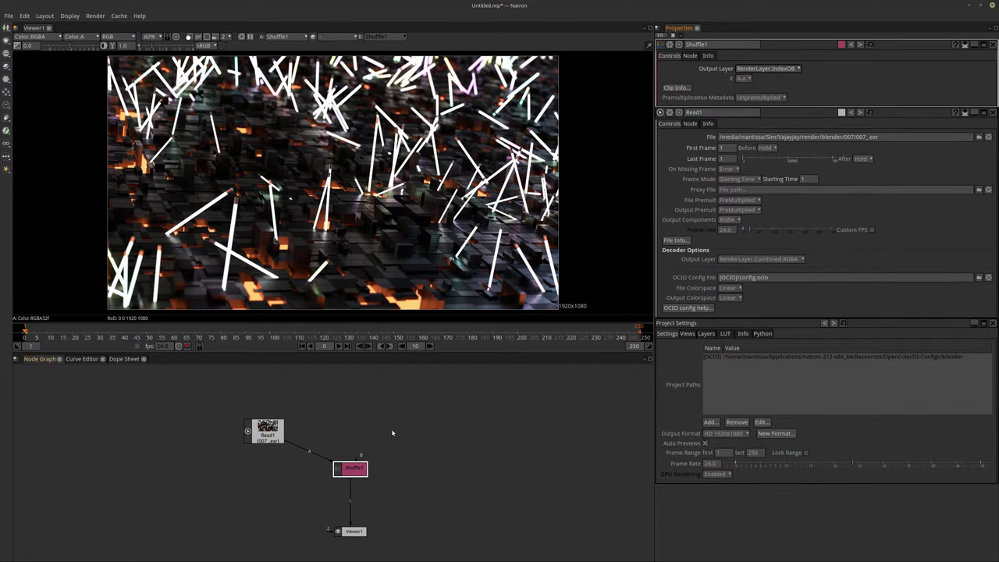
Insert a ZMask node between the Shuffle node and Viewer1
middle_drag(393, 432, 437, 372)
scroll(422, 408, up, 2)
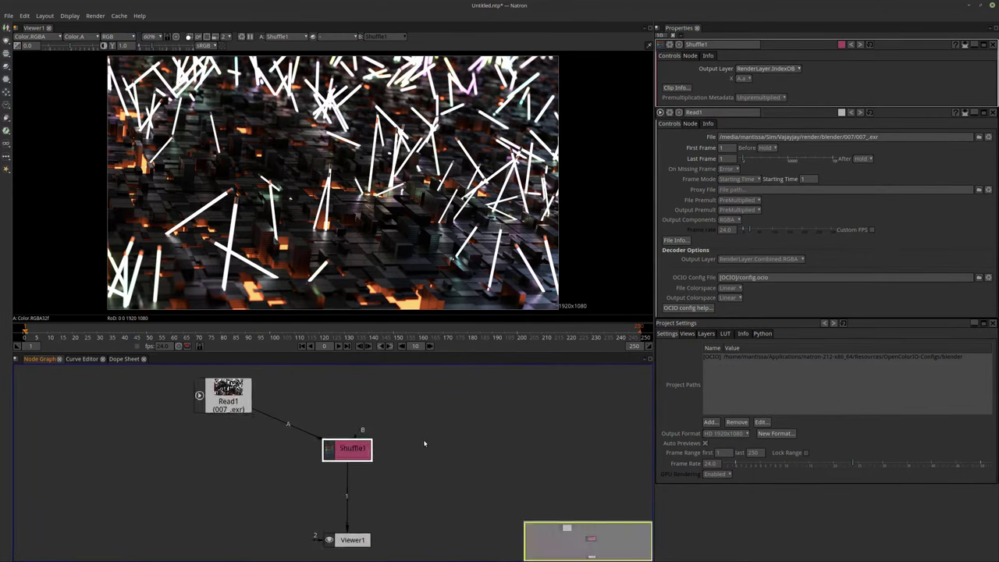
key(Tab)
text(z)
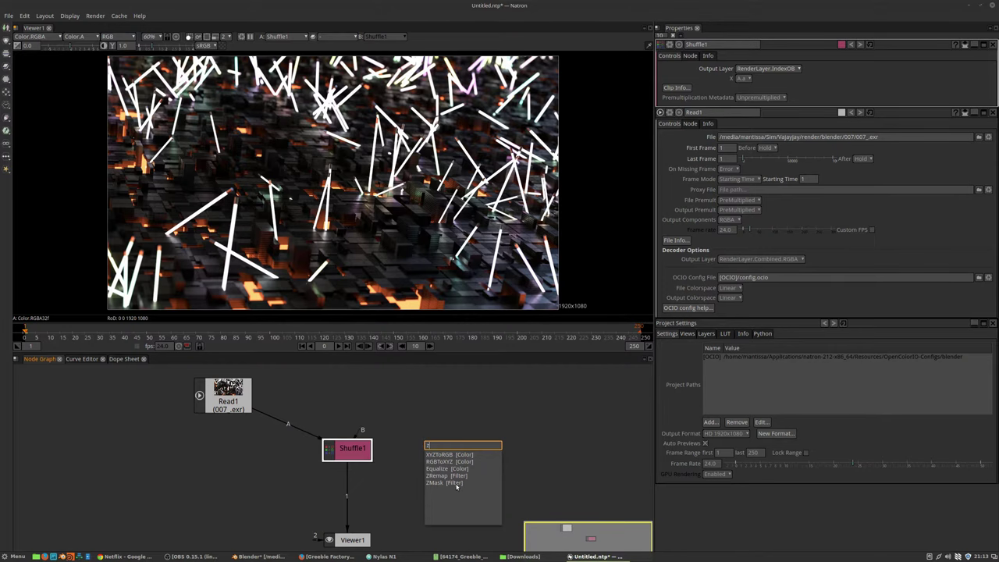
click(456, 483)
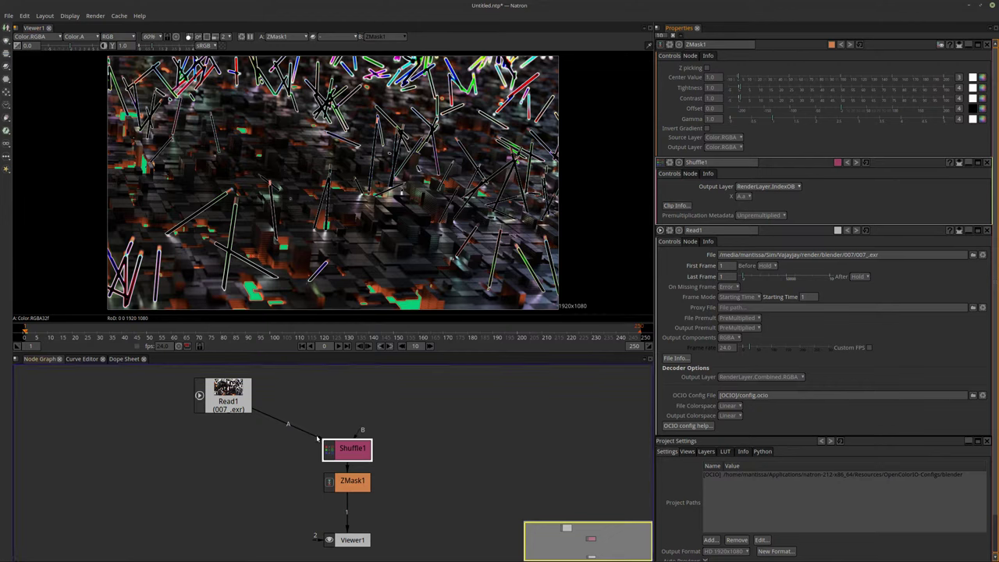
scroll(429, 415, up, 1)
middle_drag(392, 442, 495, 422)
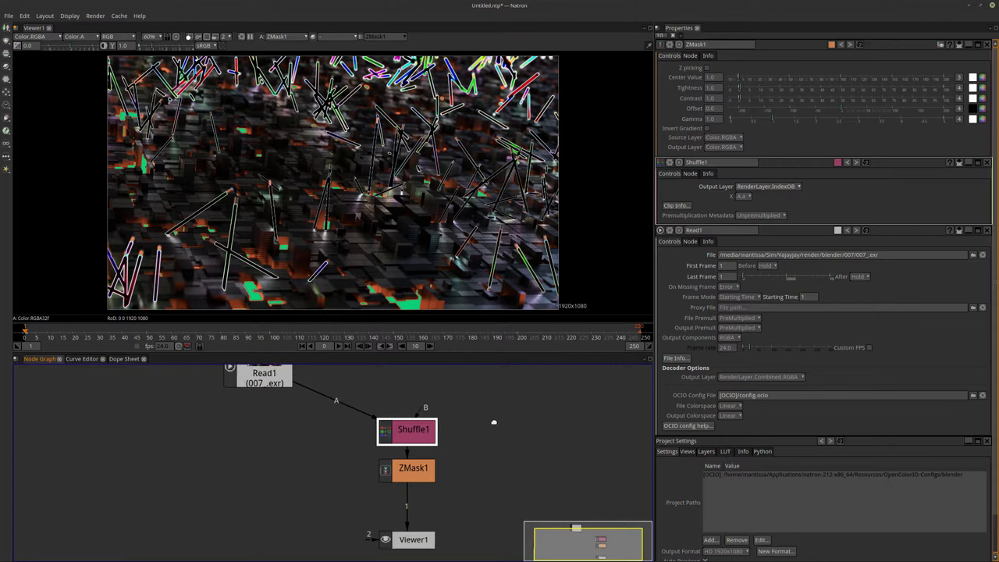
Try center values of 2 and 3 on the ZMask node fed by the Shuffle node
click(399, 435)
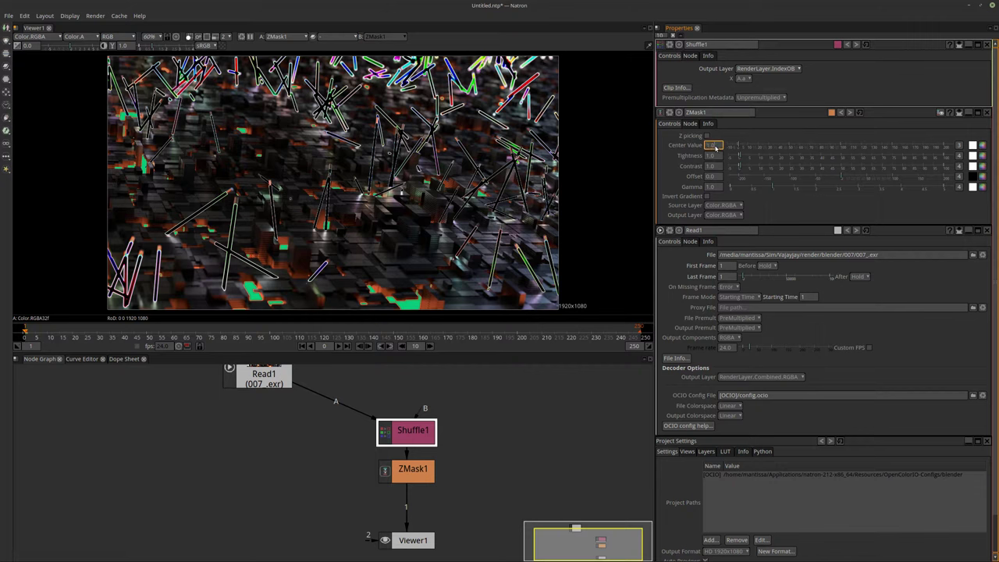
double_click(715, 146)
text(2)
key(Return)
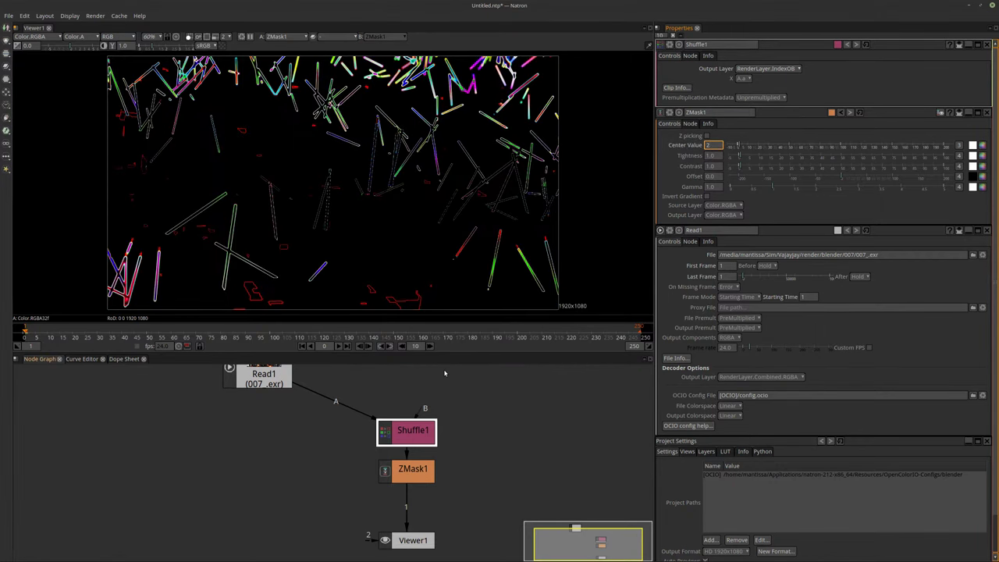
double_click(710, 146)
text(3)
key(Return)
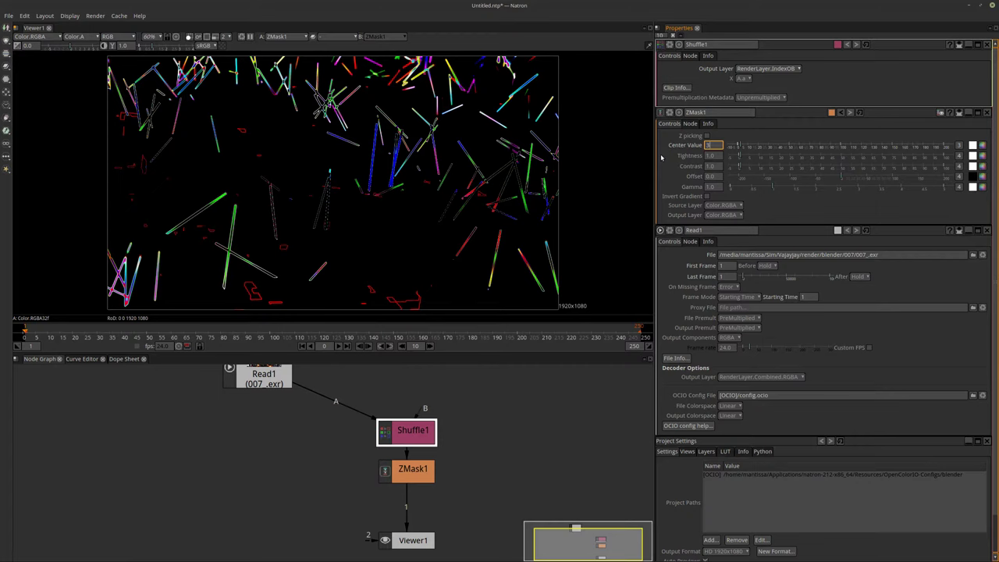
Delete the Shuffle and ZMask nodes between Read1 and Viewer1
click(401, 422)
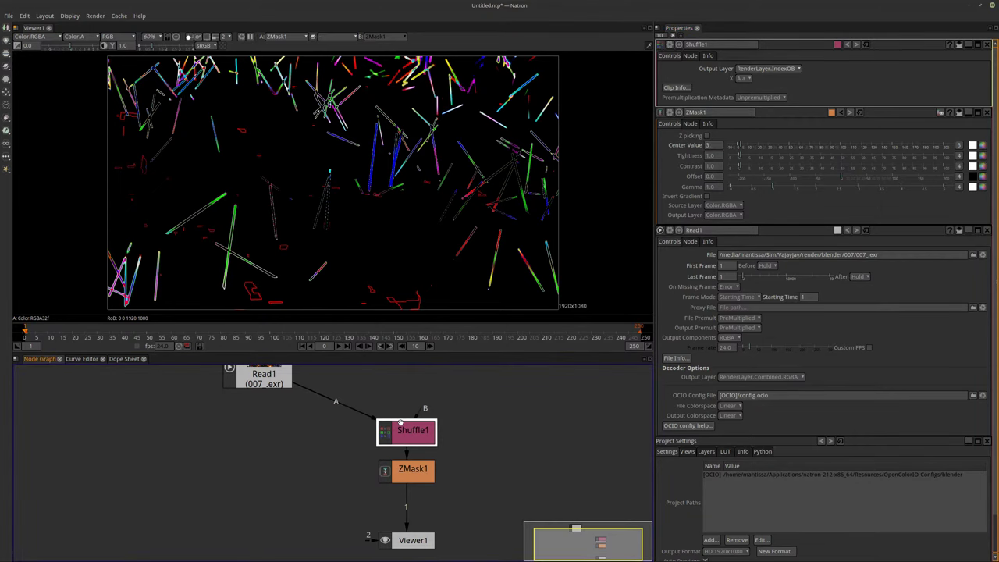
key(Delete)
middle_drag(367, 388, 350, 422)
click(395, 505)
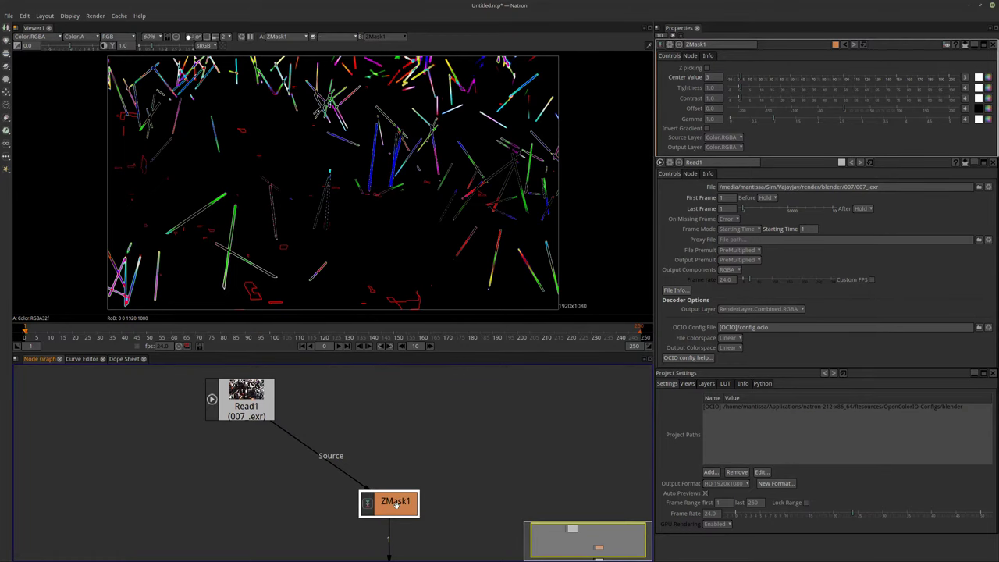
key(Delete)
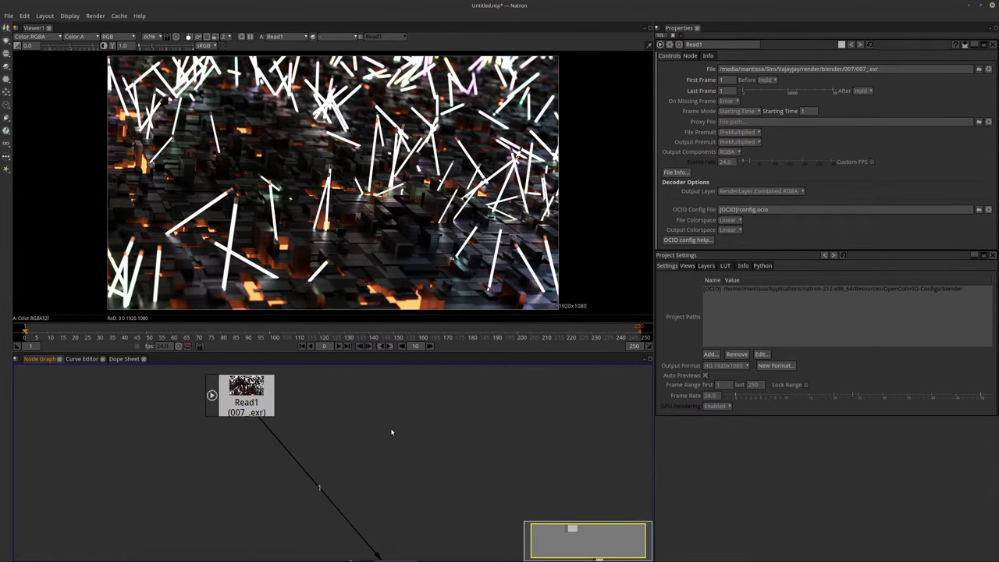
Read 007_.exr again in a second Read node beside Read1 and set its output layer to RenderLayer.IndexOB.X
key(r)
double_click(462, 245)
drag(436, 450, 395, 411)
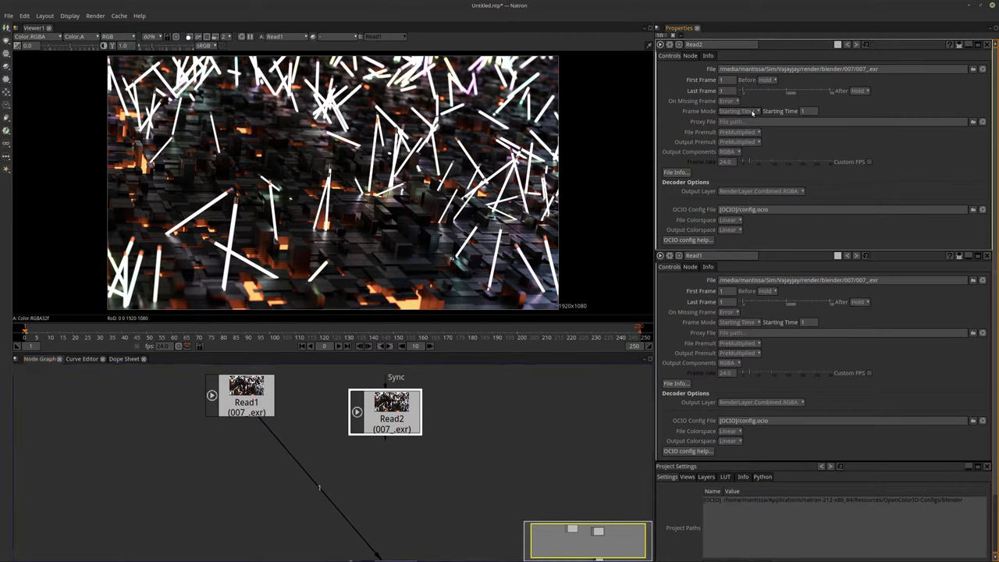
click(777, 191)
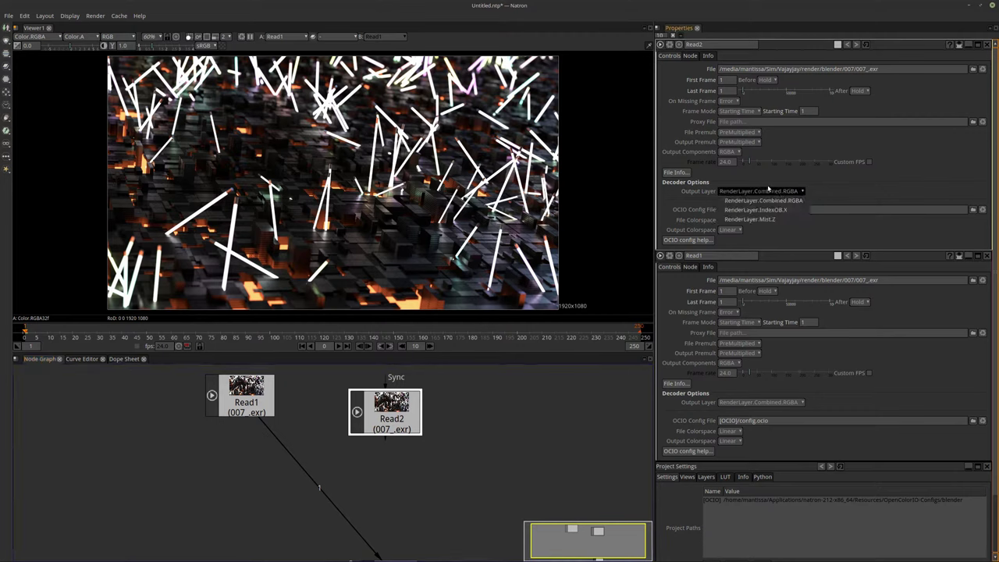
click(763, 201)
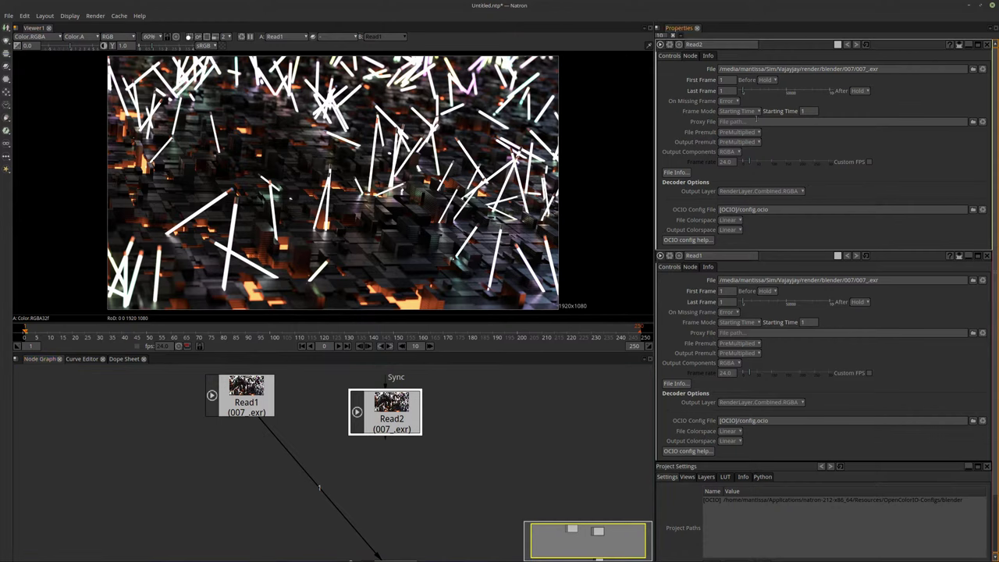
click(786, 191)
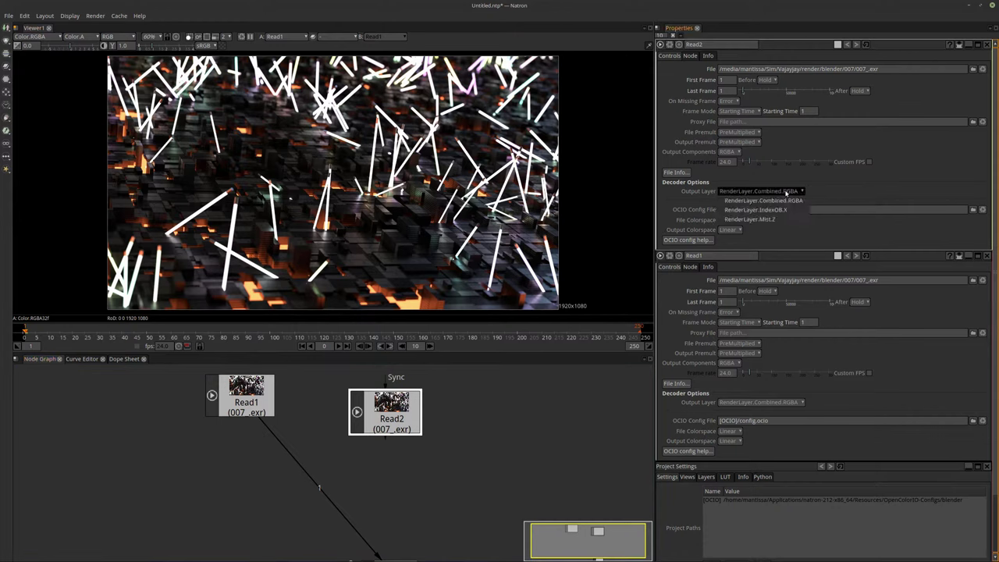
click(778, 209)
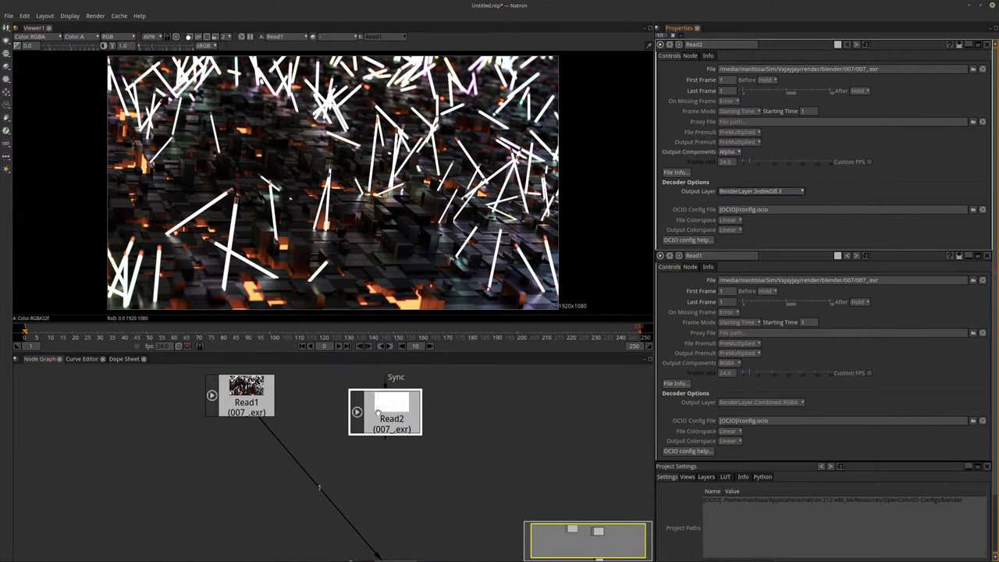
Add a ZRemap node below Read2
drag(378, 415, 381, 404)
key(Tab)
text(z)
key(Down)
key(Down)
key(Down)
key(Down)
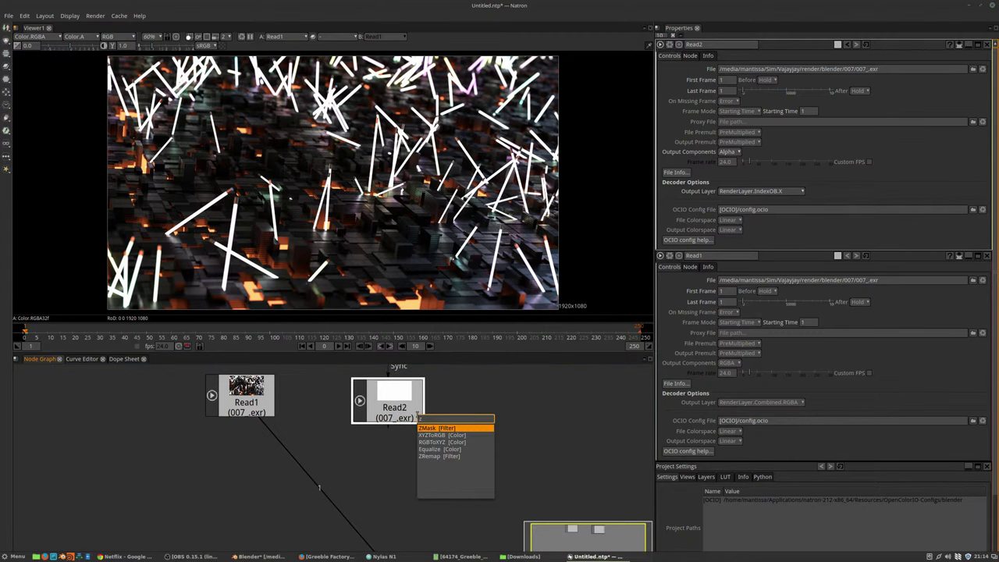
key(Down)
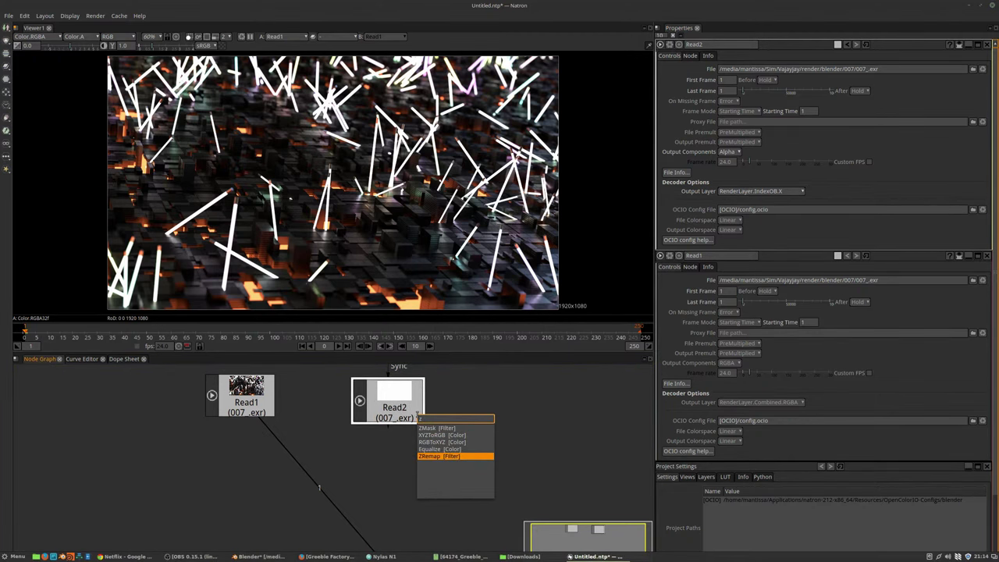
key(Return)
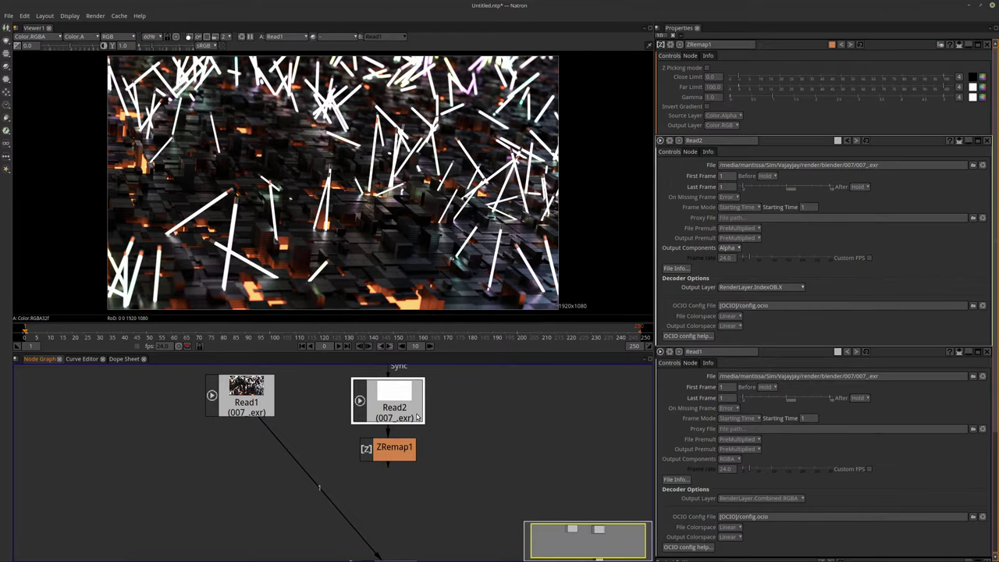
Show the Read2 node in the viewer and delete the ZRemap node below it
key(1)
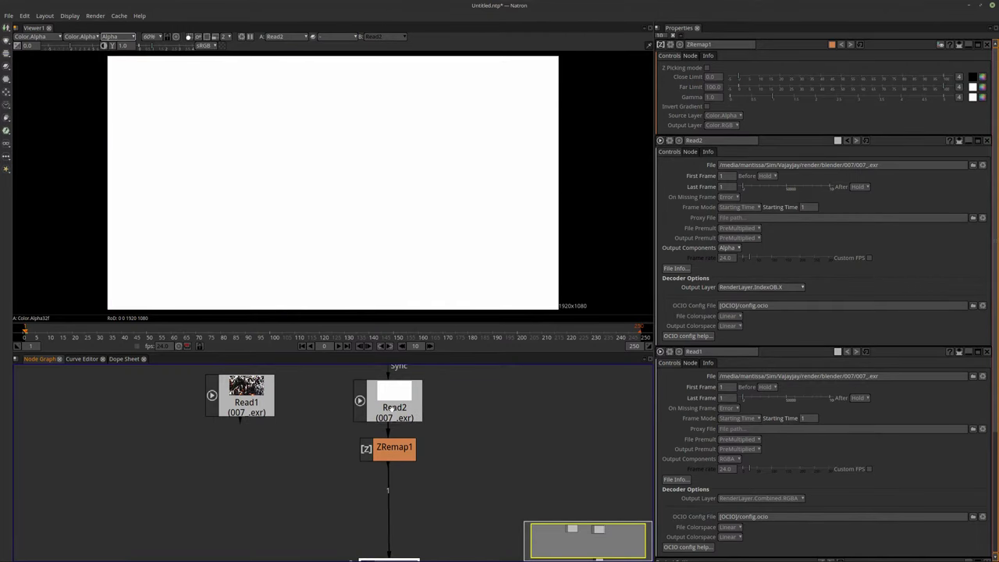
click(393, 451)
key(Delete)
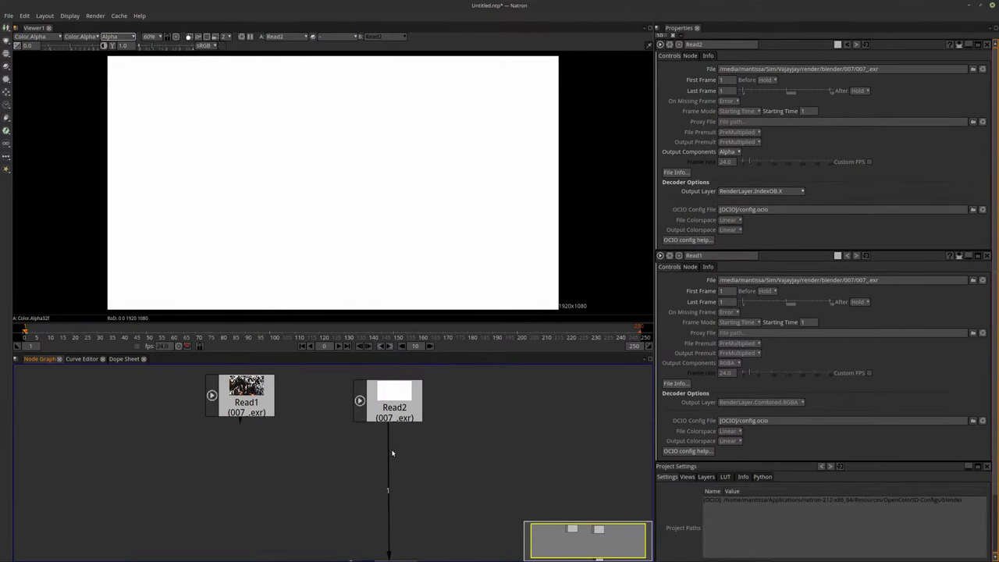
Insert a ZMask node between Read2 and Viewer1
key(Tab)
text(zm)
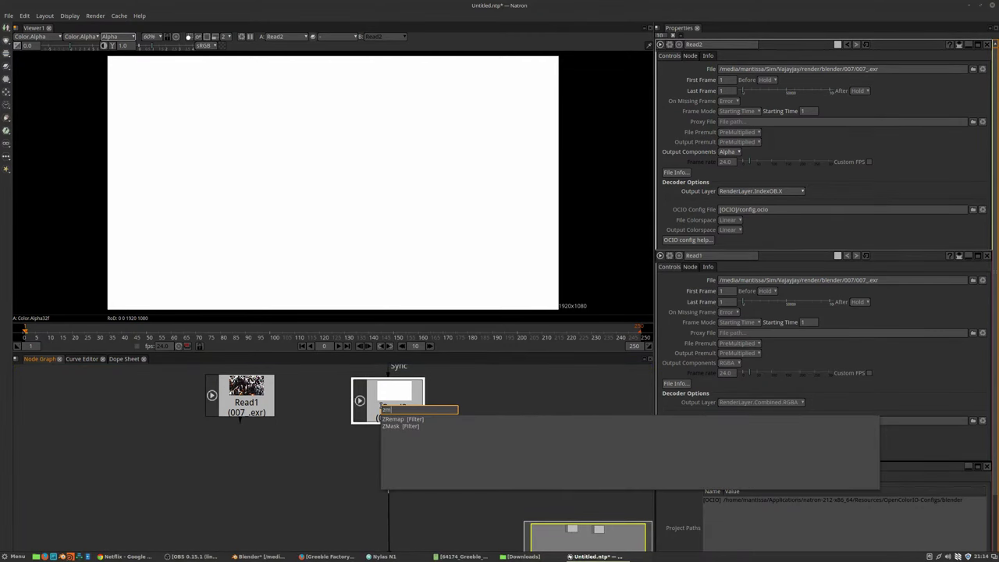
key(Return)
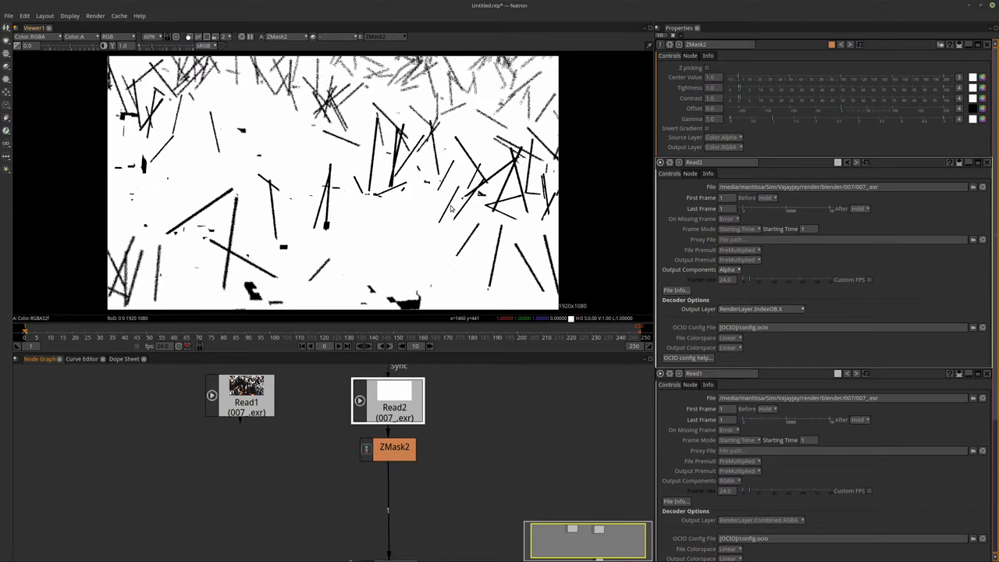
Try center values of 5 and 0 on ZMask2 and set the center value back to 1
drag(718, 78, 700, 82)
text(5)
key(Return)
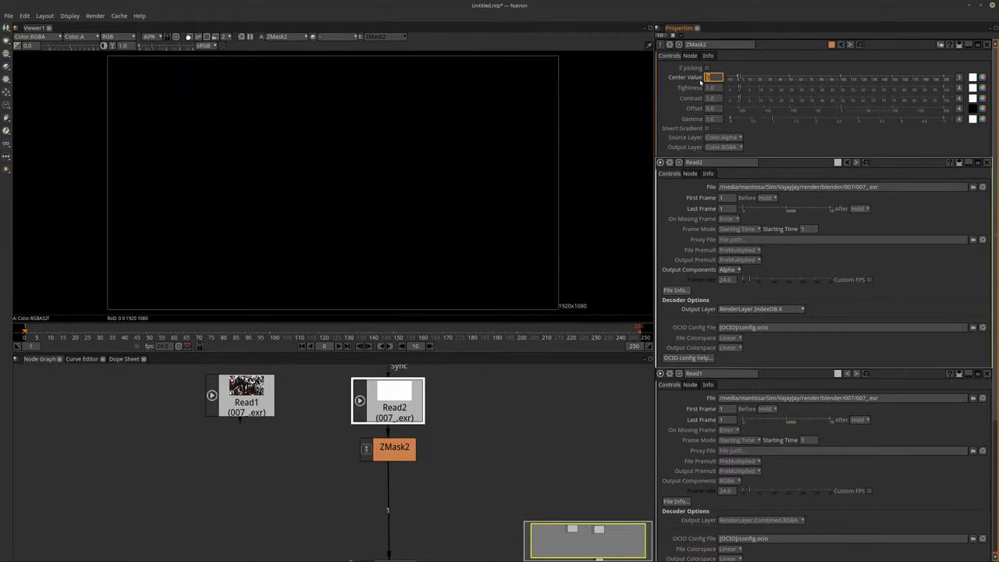
drag(712, 79, 676, 85)
text(0)
key(Return)
double_click(710, 78)
text(1)
key(Return)
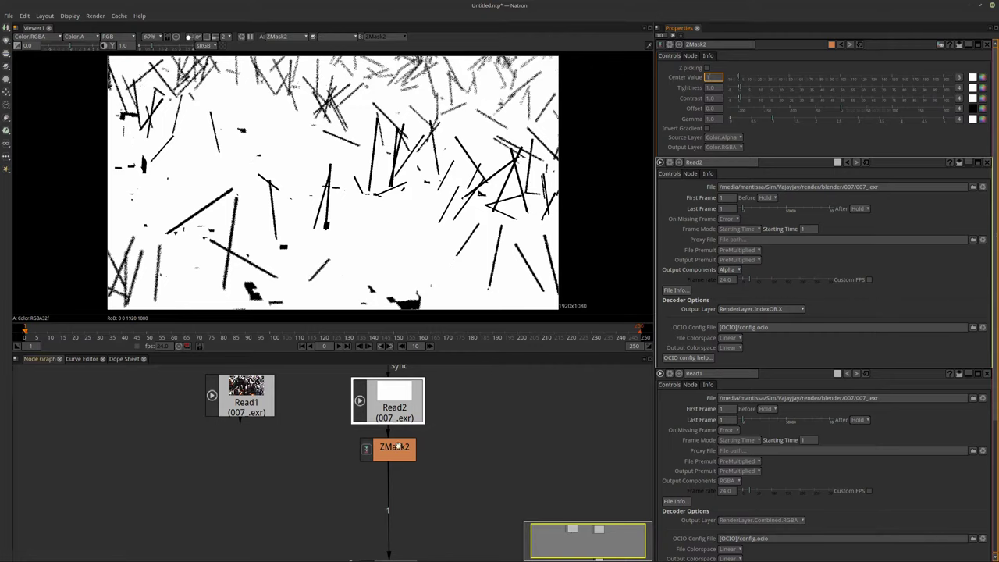
Compare the Read2 output with the ZMask2 output in the viewer
key(1)
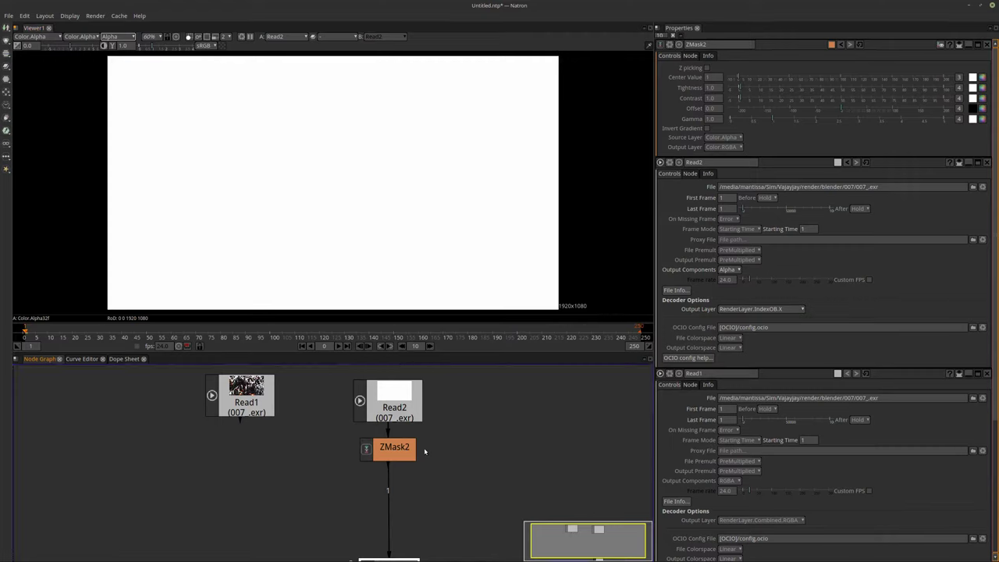
click(399, 455)
key(1)
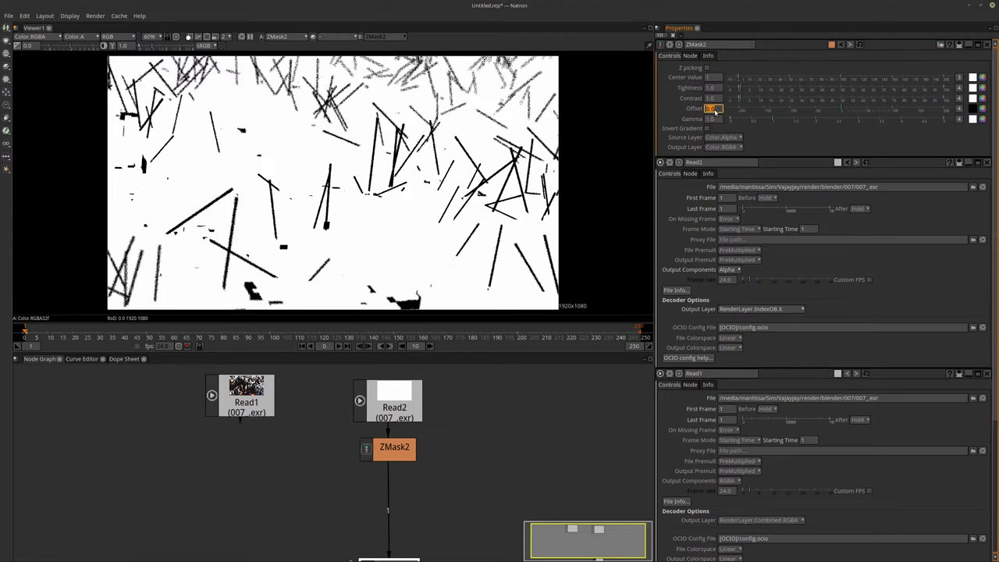
Try an offset of 1 on ZMask2 and change it to -1
text(0)
text(1)
key(Return)
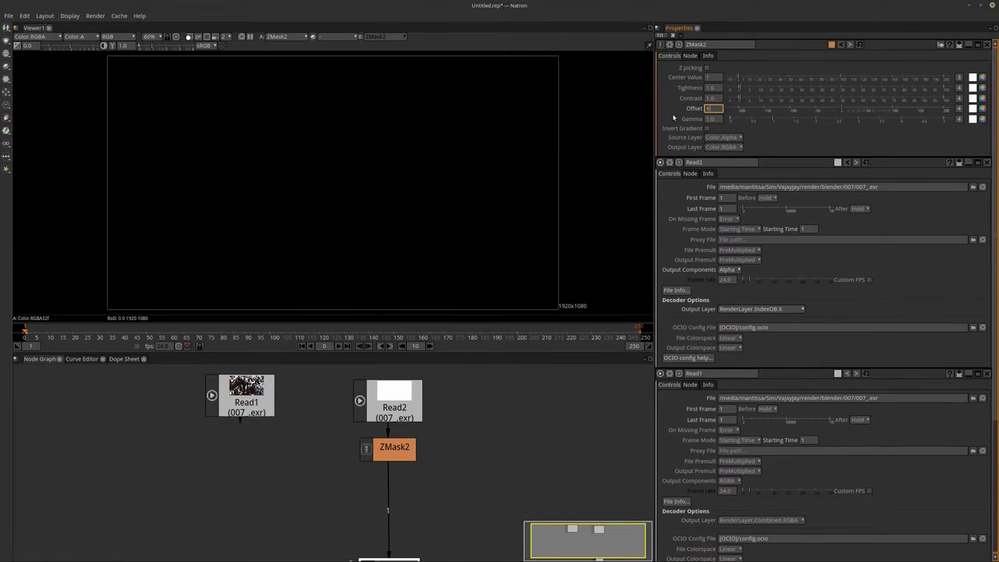
key(Return)
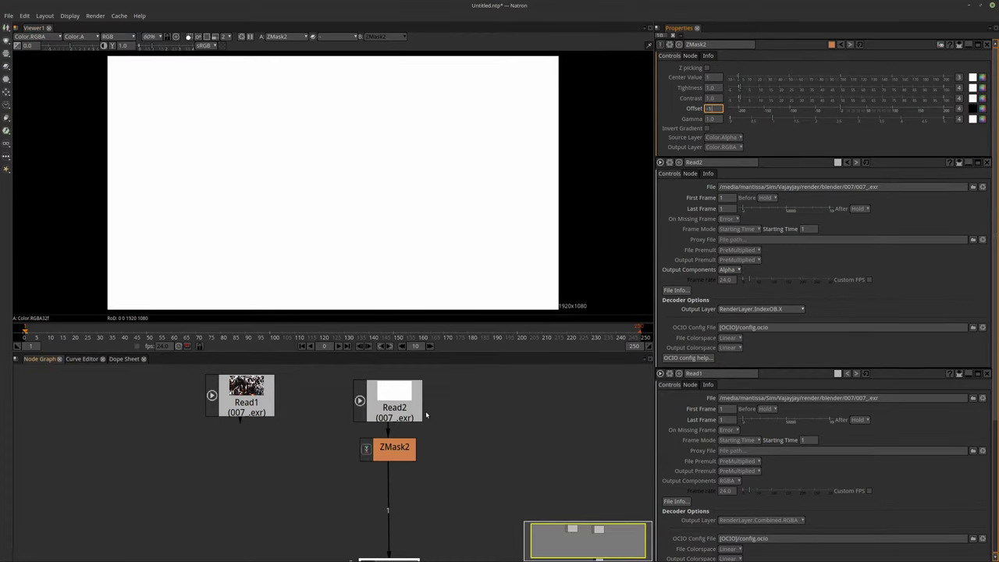
Delete the ZMask2 node between Read2 and Viewer1
click(385, 456)
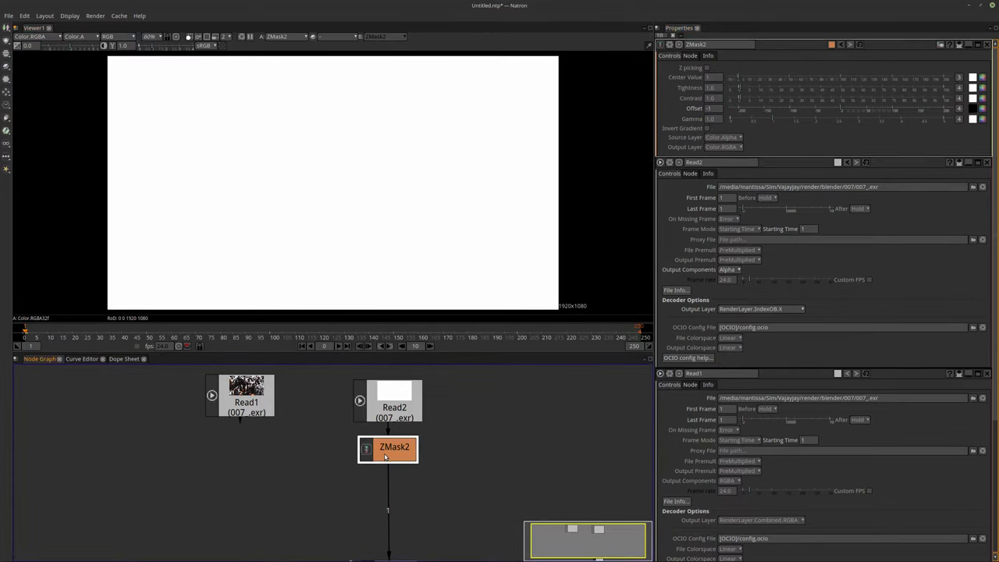
key(Delete)
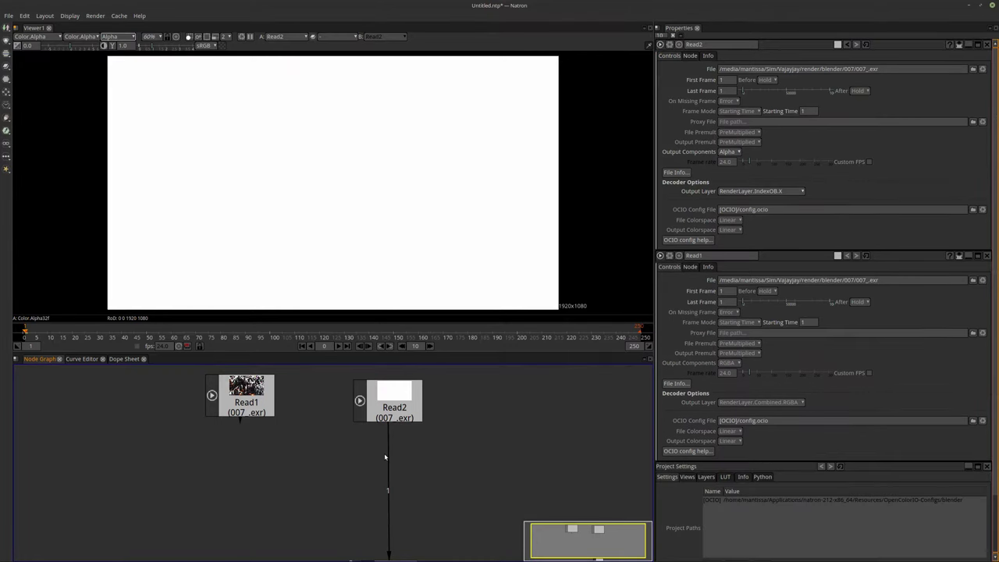
Insert a Clamp node between Read2 and Viewer1
click(381, 403)
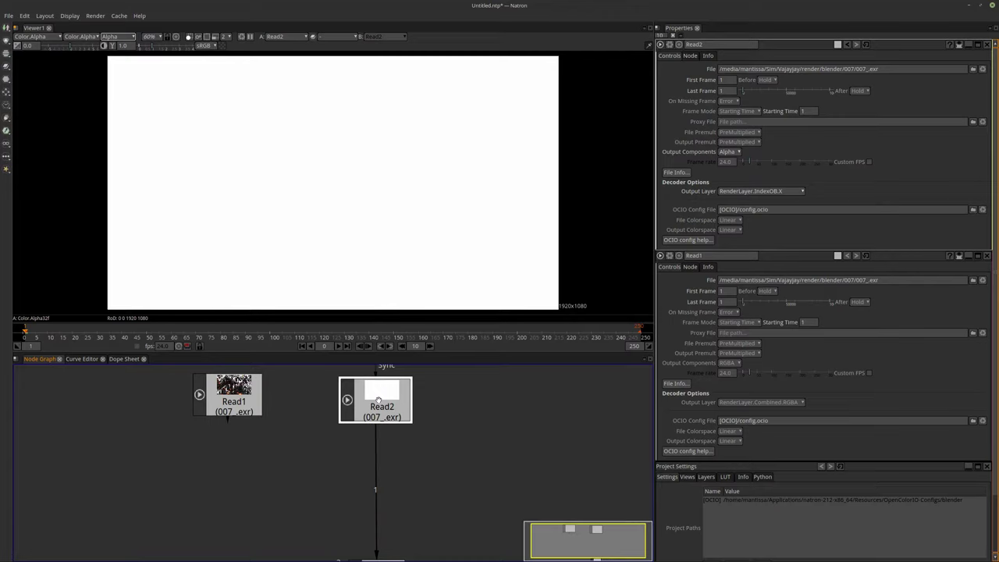
key(Tab)
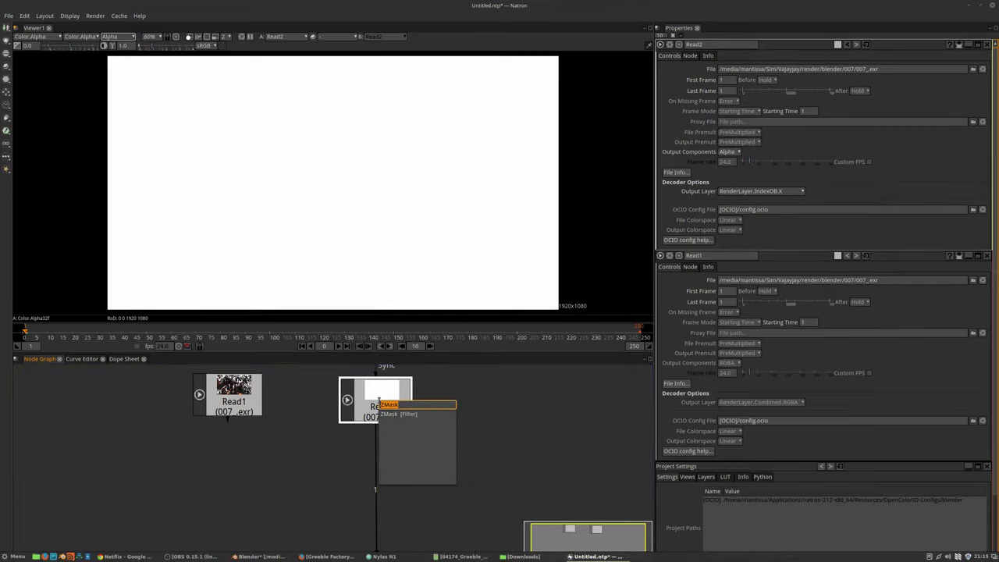
text(cla)
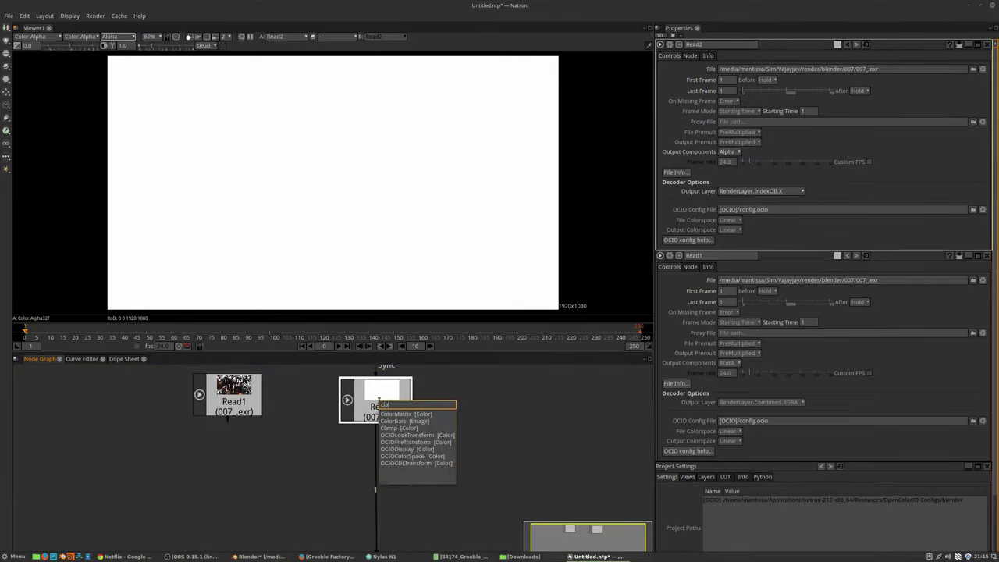
key(Down)
key(Down)
key(Down)
key(Return)
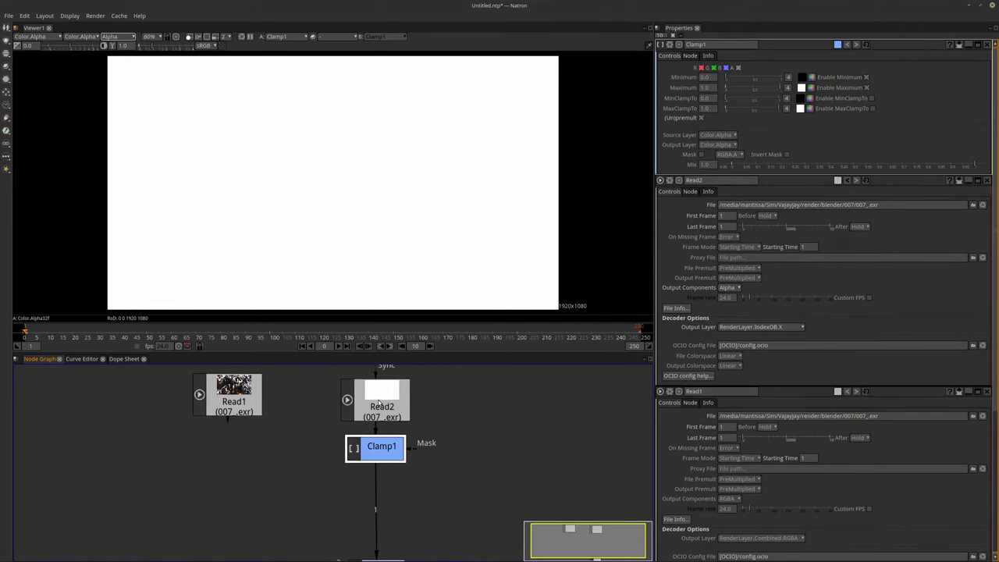
Set Clamp1's minimum to 1.1 and its maximum to 2
click(707, 77)
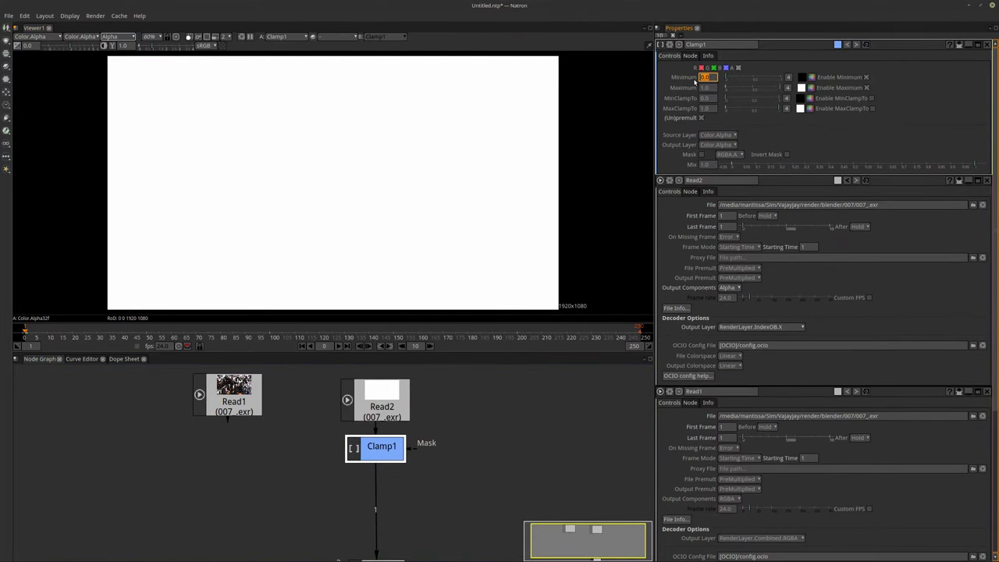
text(1)
key(Tab)
text(2)
key(shift+Tab)
Move Read2 higher in the node graph and set the viewer's display channels to RGB
click(376, 403)
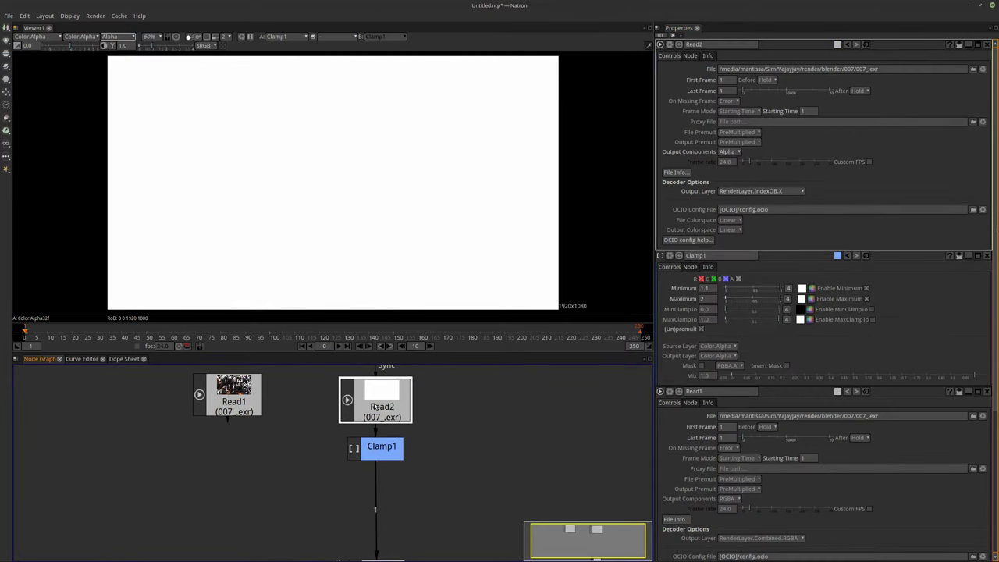
drag(381, 402, 382, 388)
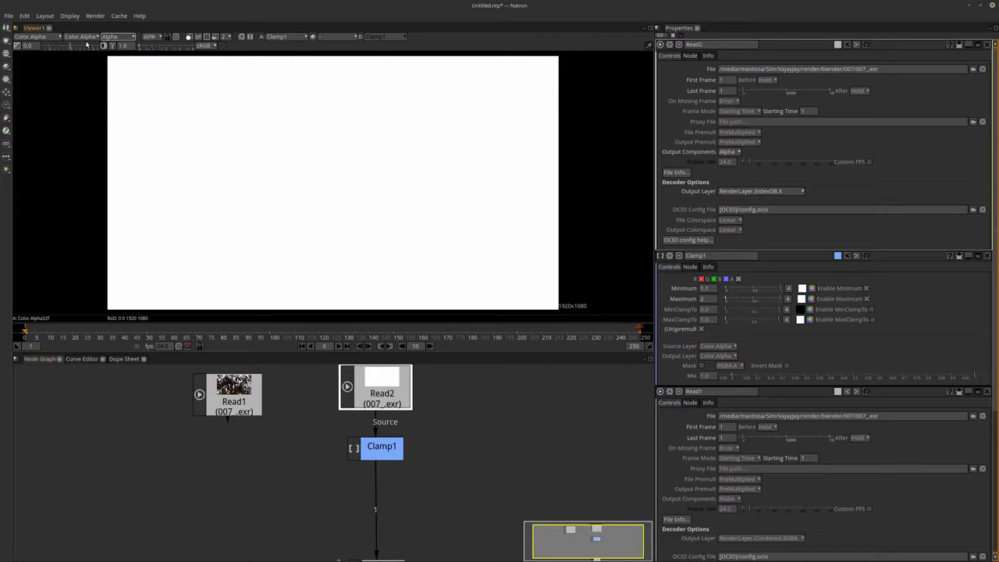
click(115, 37)
click(125, 56)
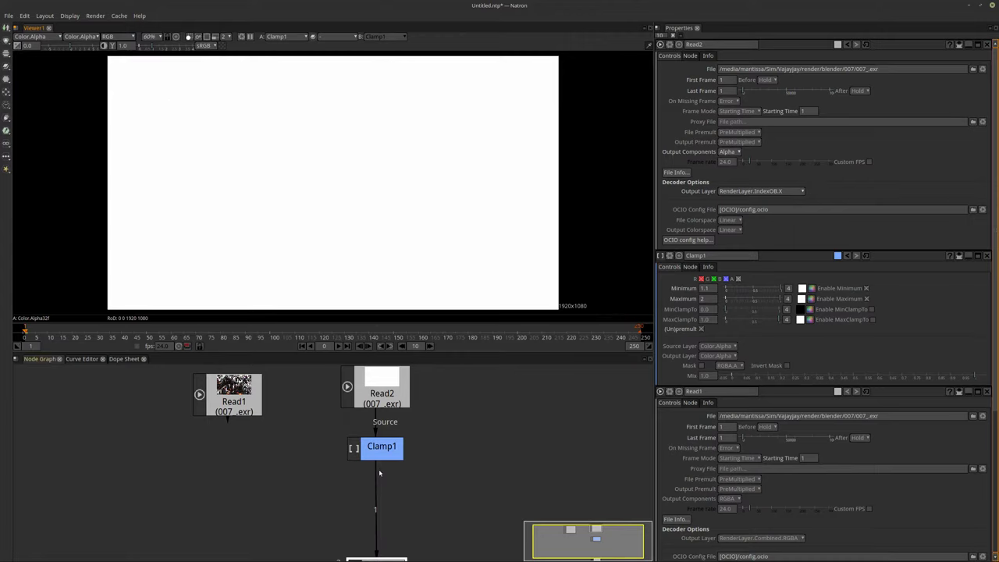
Move Clamp1 lower in the node graph and insert a Shuffle node between Read2 and Clamp1
drag(381, 451, 381, 498)
click(384, 398)
key(Tab)
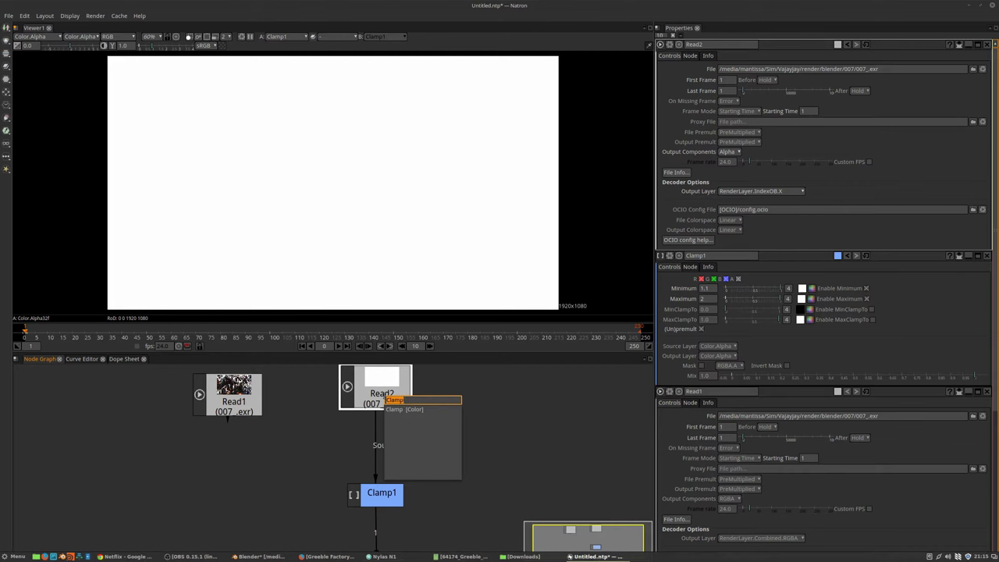
text(sh)
key(Return)
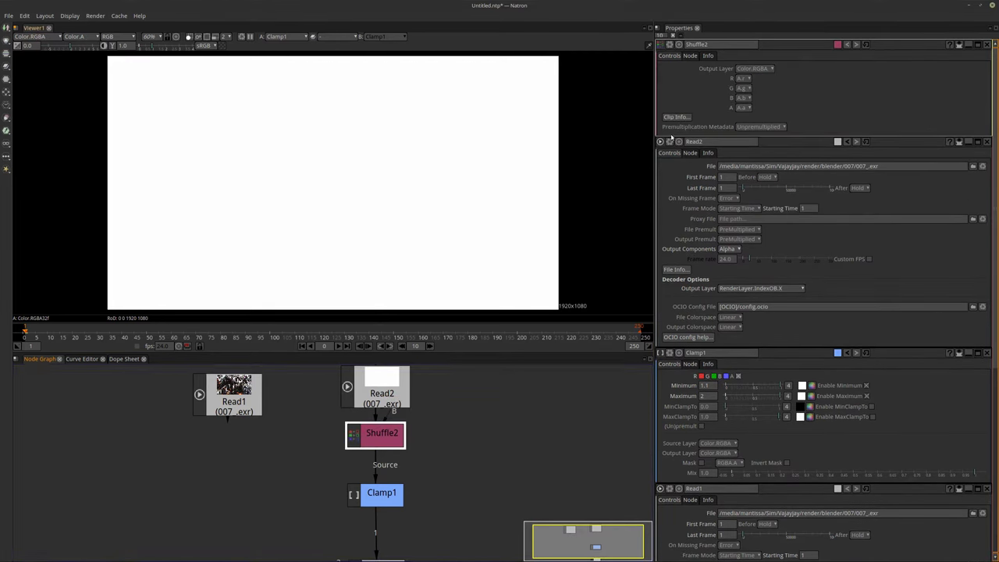
Set the red and green outputs of Shuffle2 to A.a
click(746, 79)
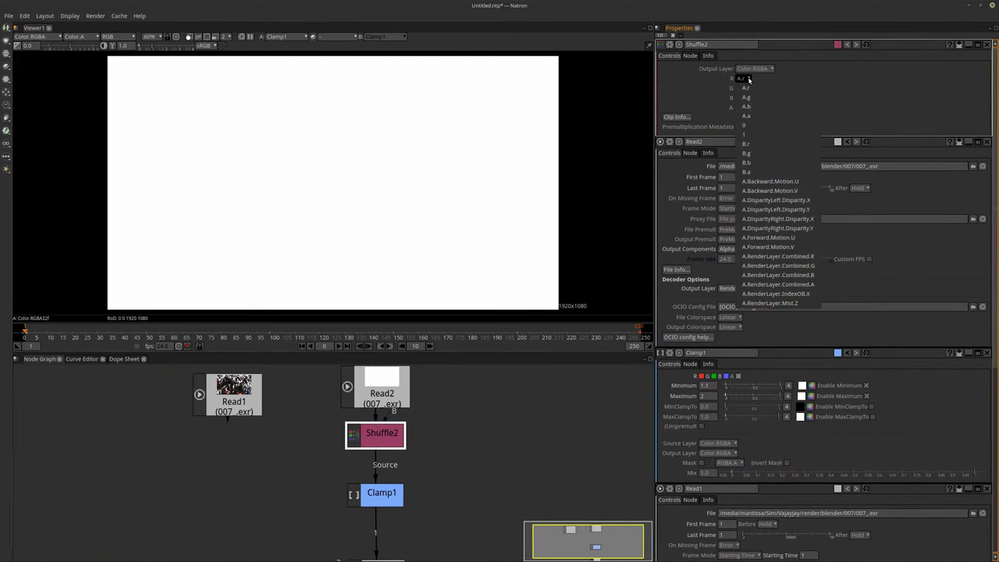
click(748, 79)
click(747, 78)
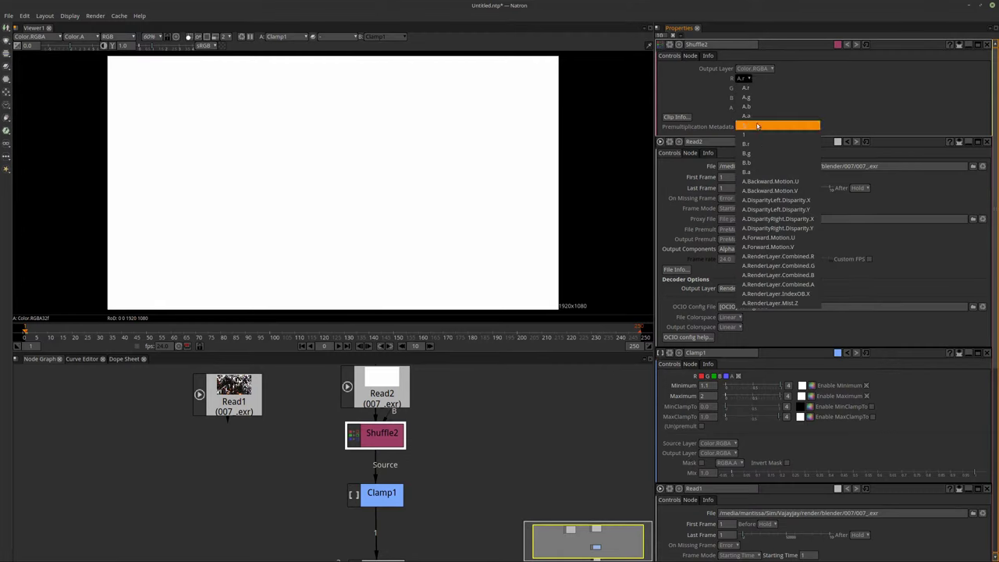
click(756, 121)
click(745, 89)
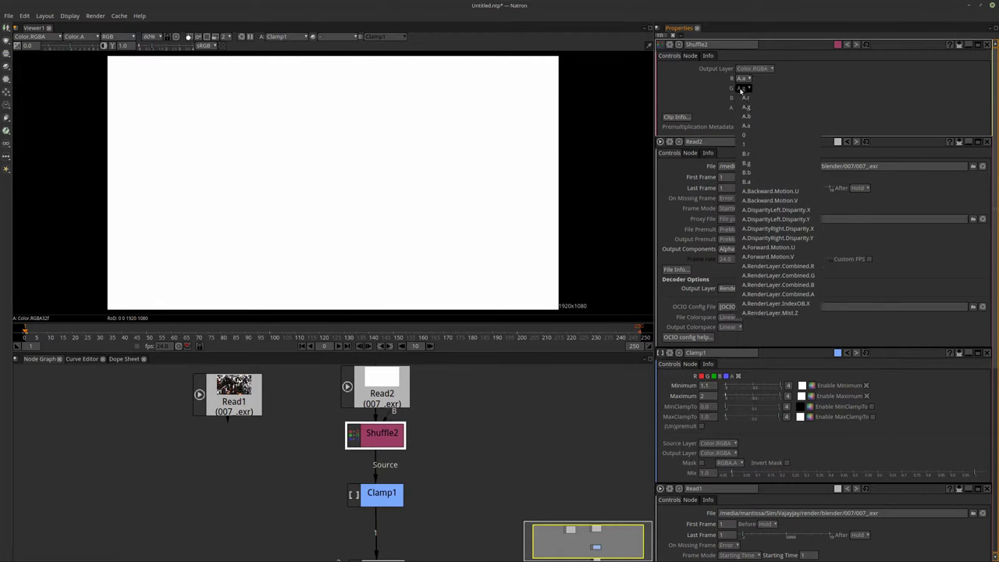
click(756, 127)
Set the red, green and blue outputs of Shuffle2 to A.RenderLayer.IndexOB.X and its alpha output to 1
click(744, 98)
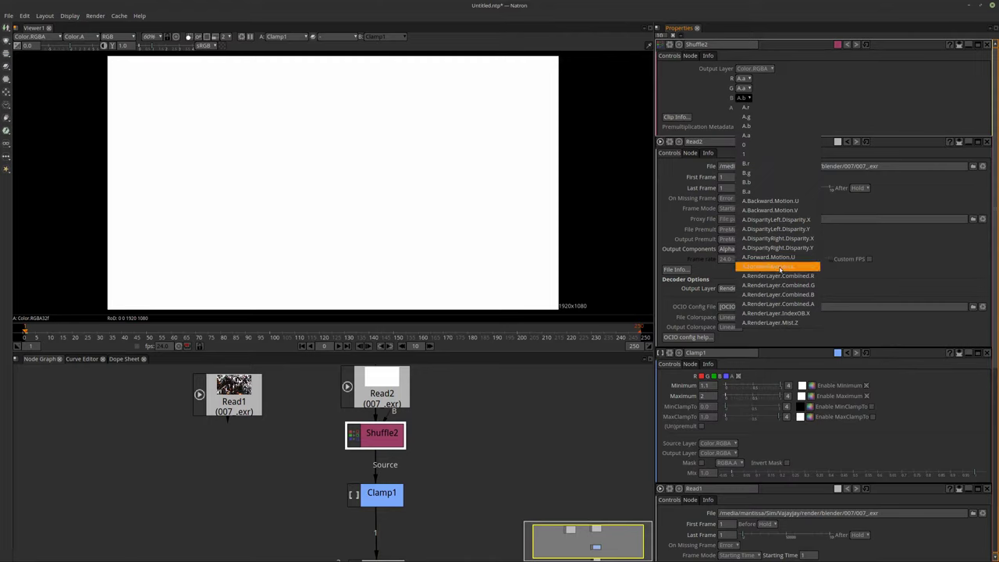
click(790, 313)
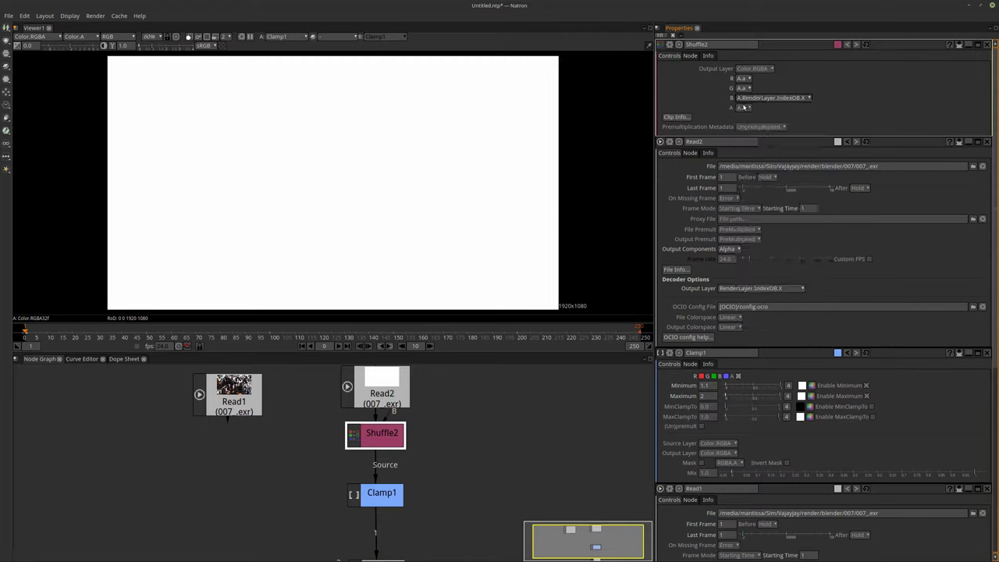
click(743, 88)
click(781, 305)
click(744, 78)
click(781, 294)
click(743, 107)
click(749, 172)
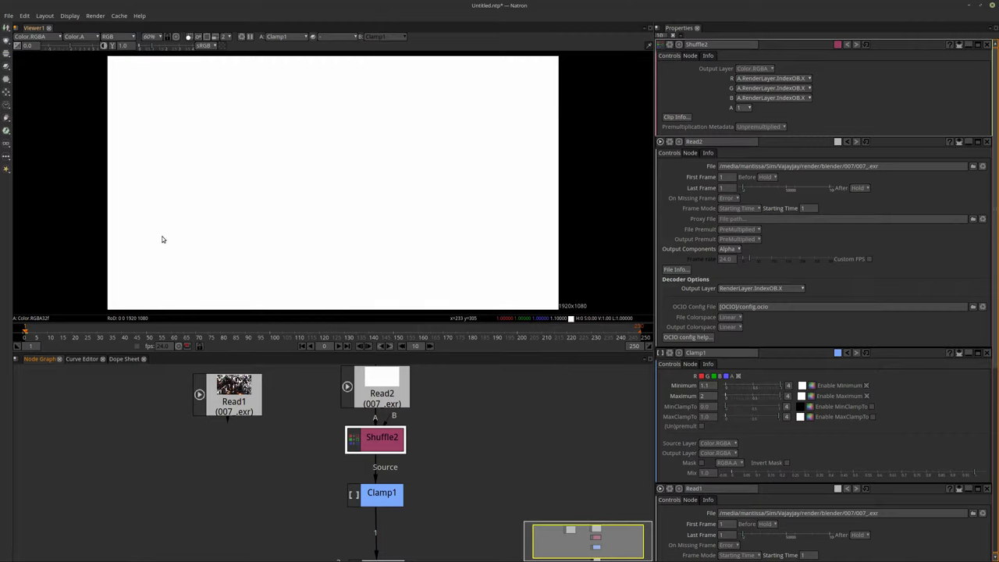
Connect Read1 to Viewer1's second input and compare the render with the Clamp1 output
click(244, 401)
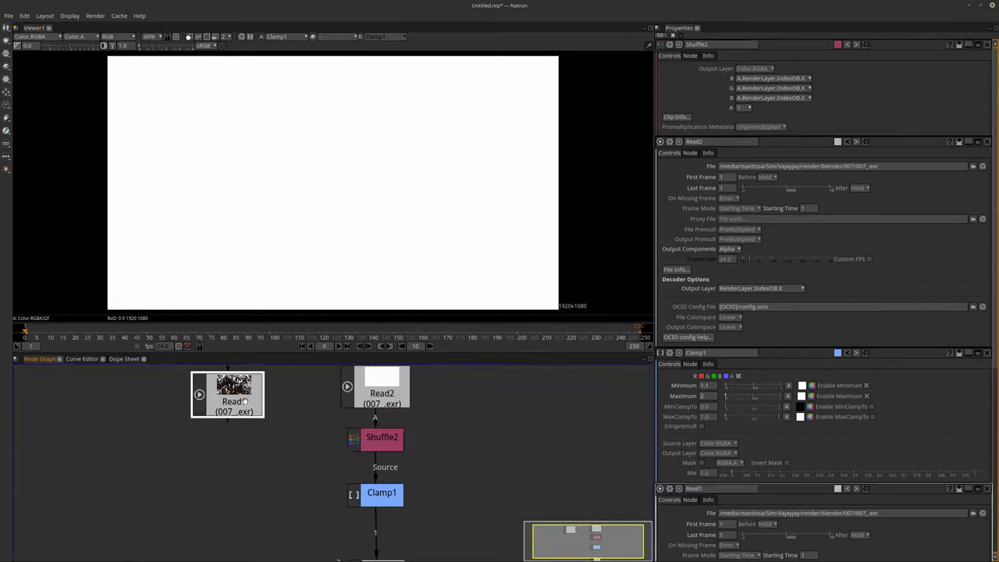
key(2)
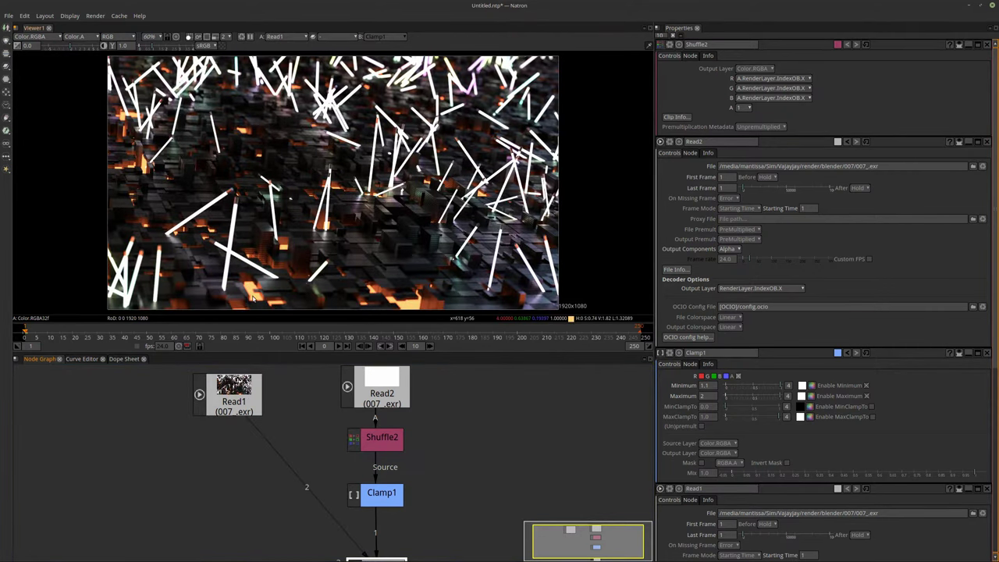
key(1)
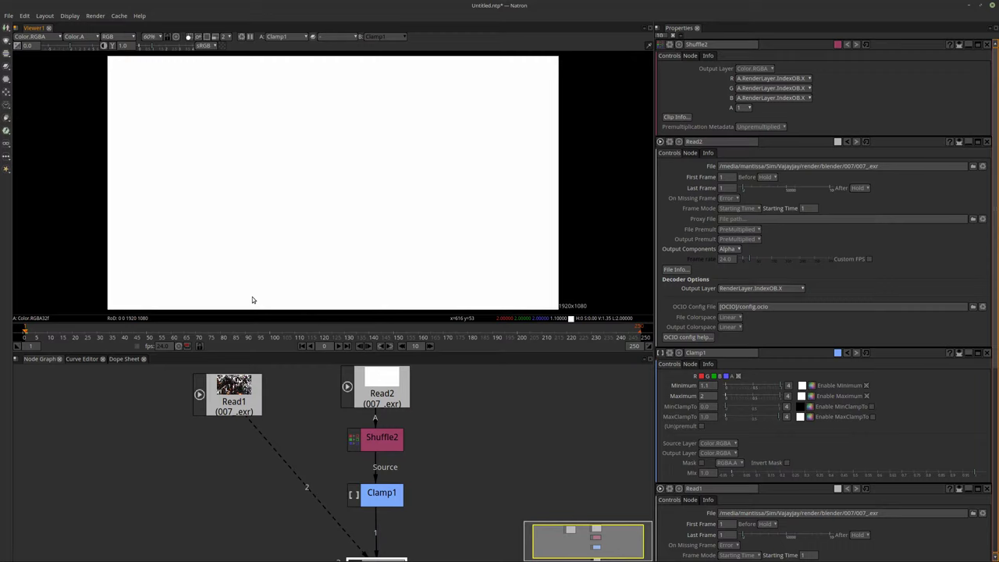
Lower Clamp1's minimum to 0
click(380, 444)
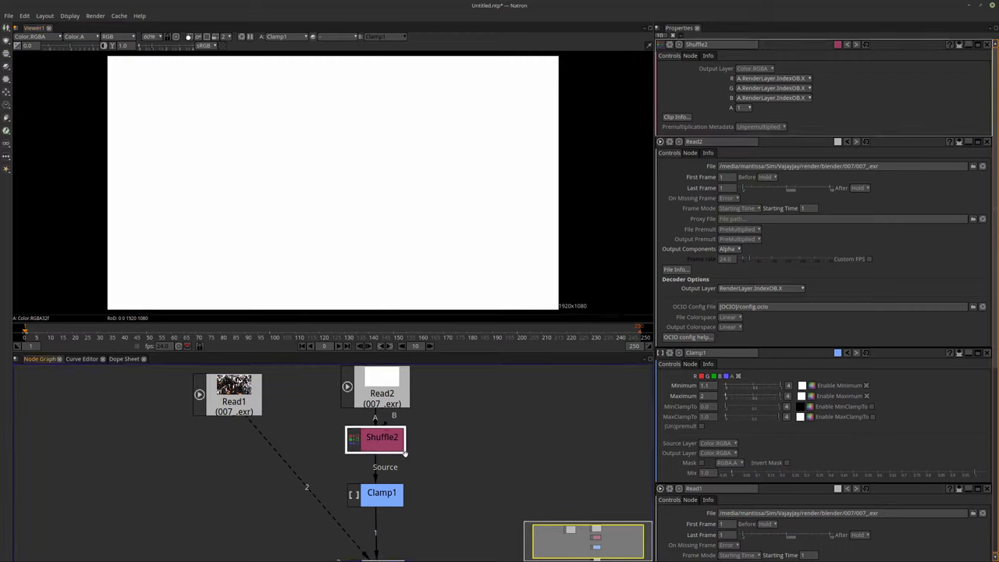
click(380, 489)
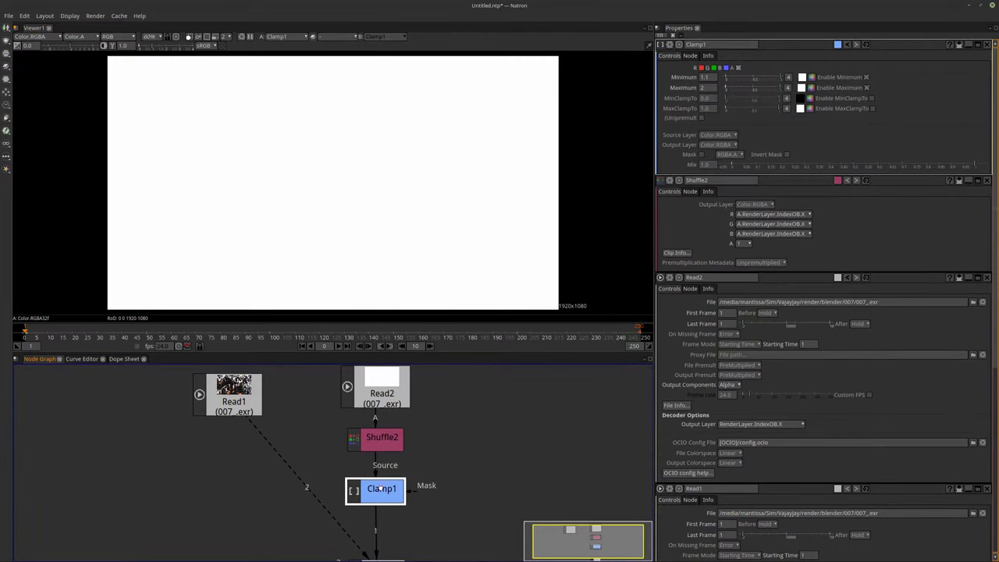
double_click(711, 109)
key(Return)
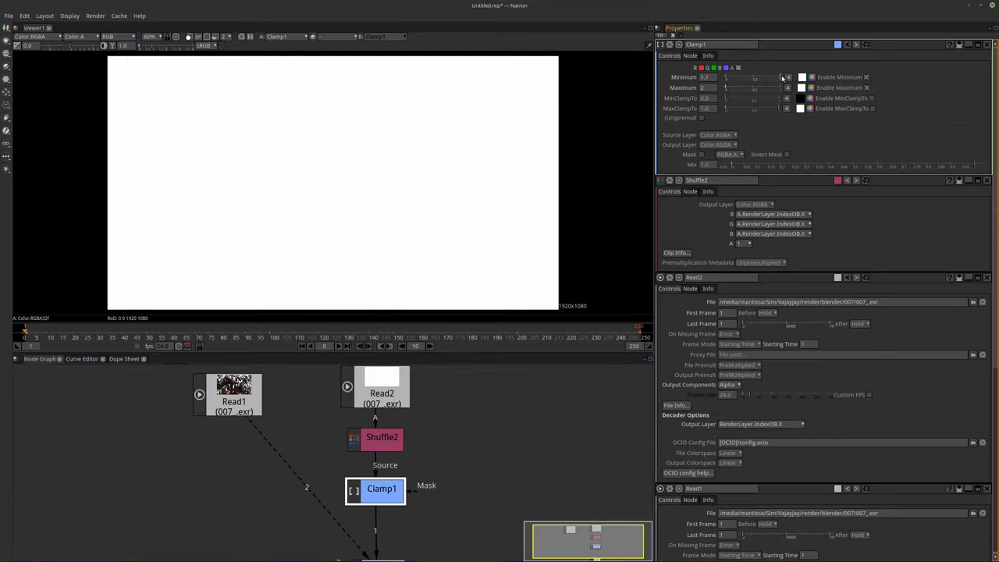
drag(782, 77, 641, 88)
Enable MinClampTo and MaxClampTo on Clamp1, trying 1 and about 0.419 for MinClampTo and setting MaxClampTo to 2
click(872, 99)
click(707, 98)
text(1)
click(707, 108)
text(2)
click(872, 109)
click(779, 100)
drag(782, 108, 748, 109)
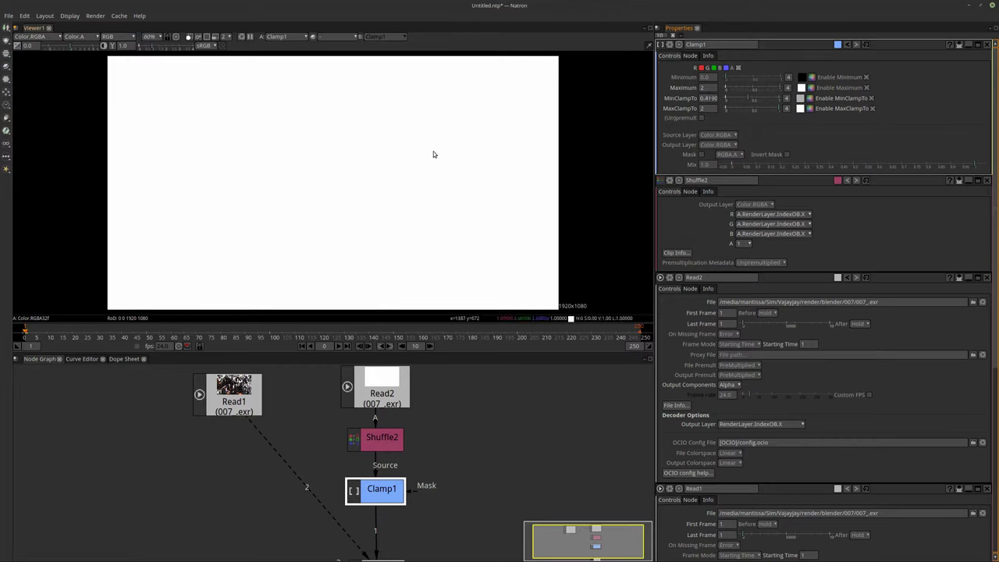
Toggle the channels Clamp1 processes, leaving red, green and blue on and alpha off
click(382, 439)
click(383, 498)
click(371, 443)
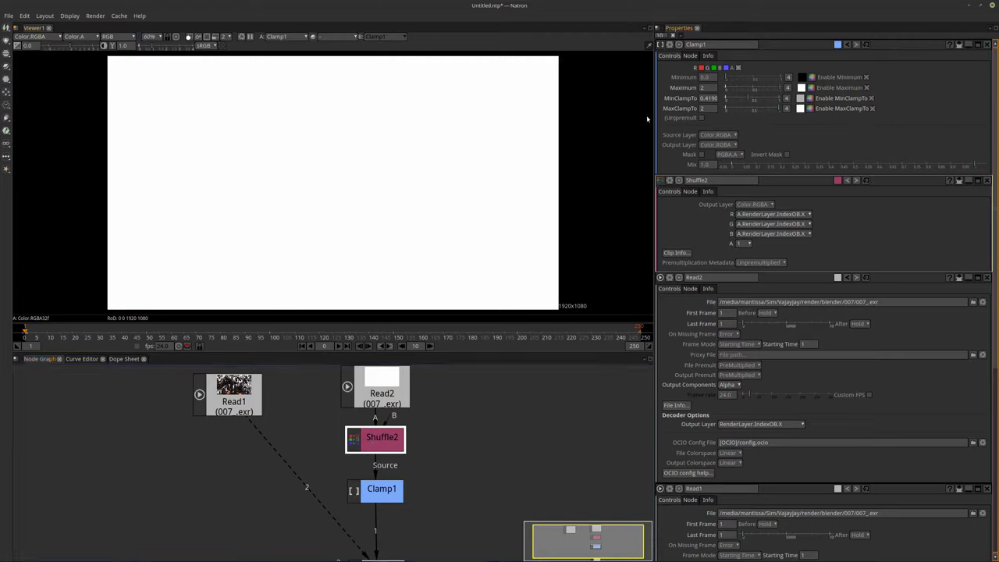
click(702, 69)
click(714, 69)
click(726, 68)
click(738, 69)
click(381, 439)
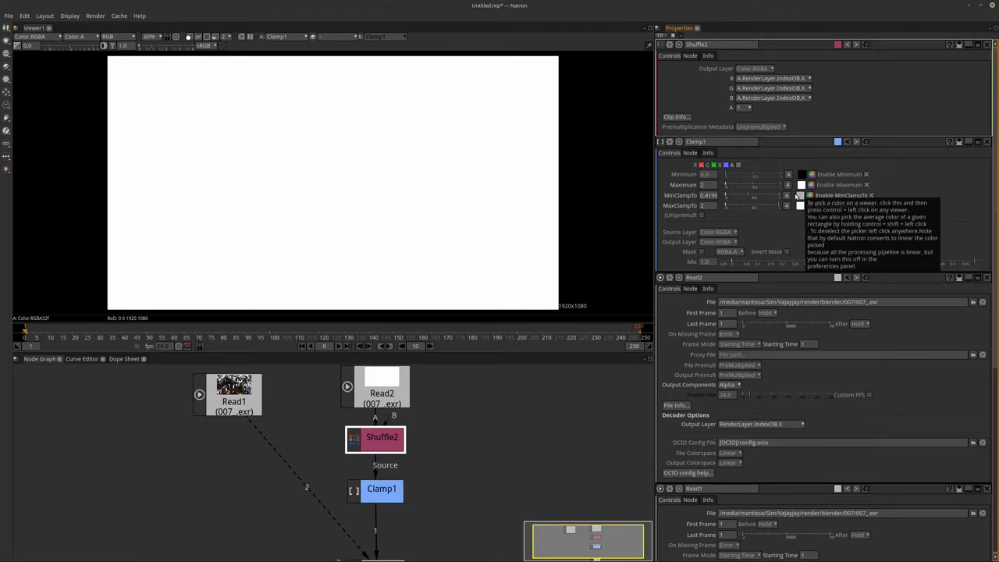
Disable Clamp1's minimum and maximum limits and set MinClampTo to 2
click(866, 174)
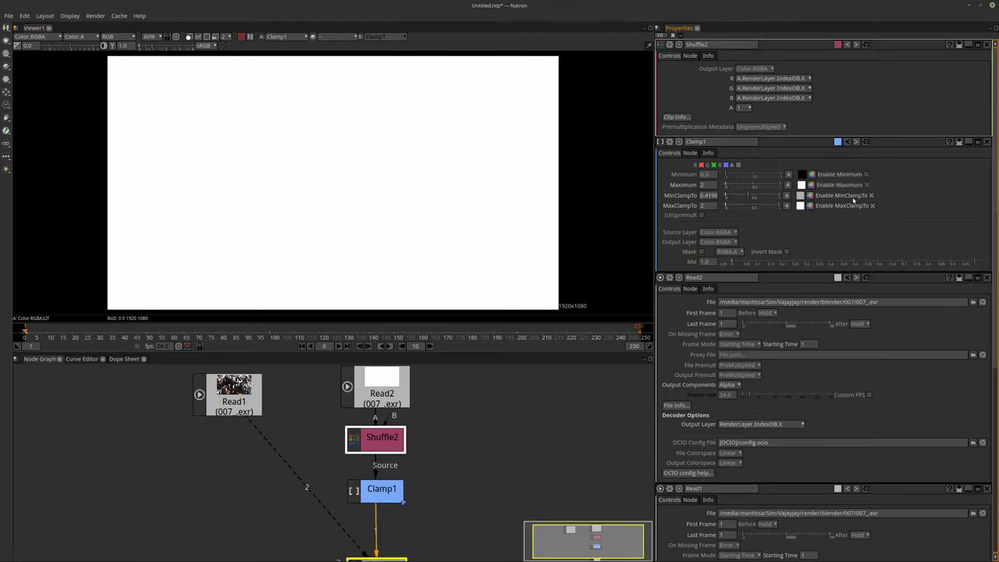
drag(751, 198, 797, 199)
double_click(711, 197)
text(2)
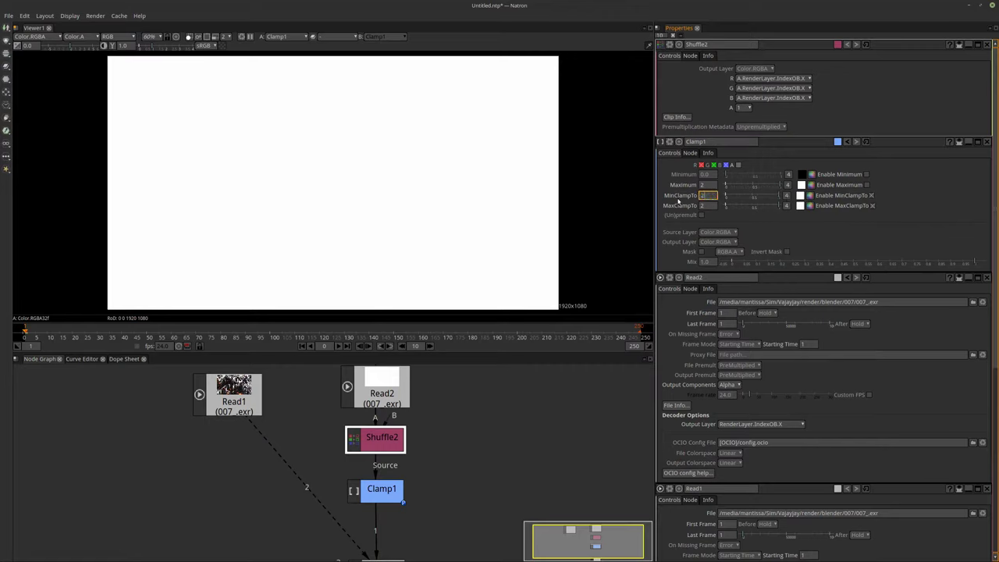
key(Return)
Delete the Shuffle2 and Clamp1 nodes between Read2 and Viewer1
middle_drag(491, 437, 498, 429)
drag(386, 477, 384, 486)
drag(388, 423, 387, 434)
click(380, 500)
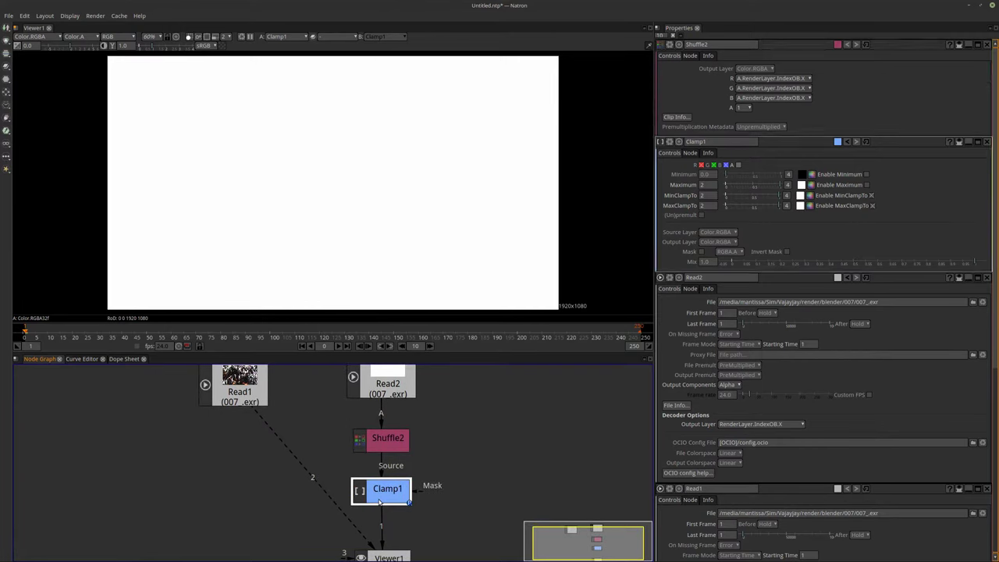
click(385, 450)
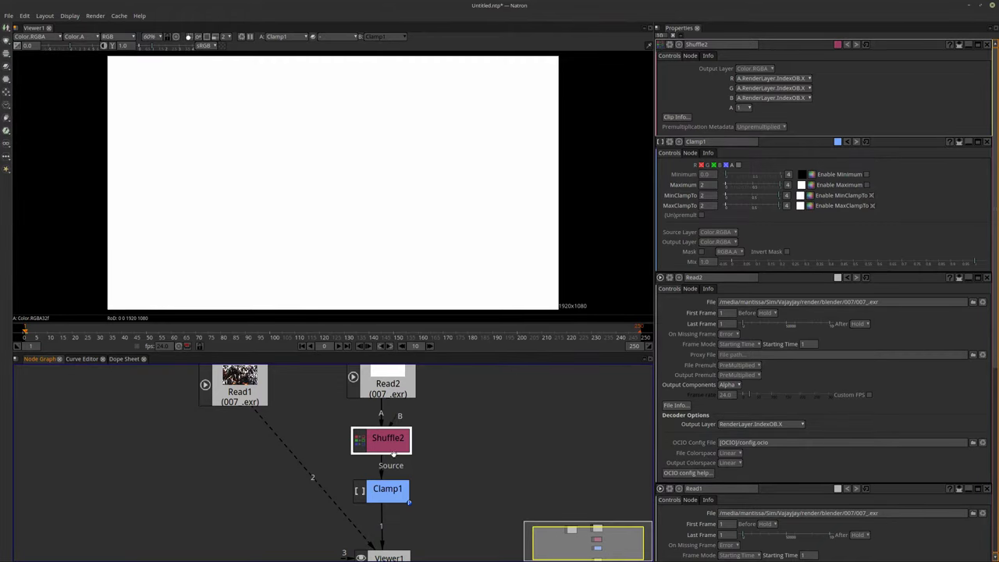
key(Delete)
key(Delete)
Insert a ColorCorrect node between Read2 and Viewer1 and lower its master gain to about 0.045
click(388, 396)
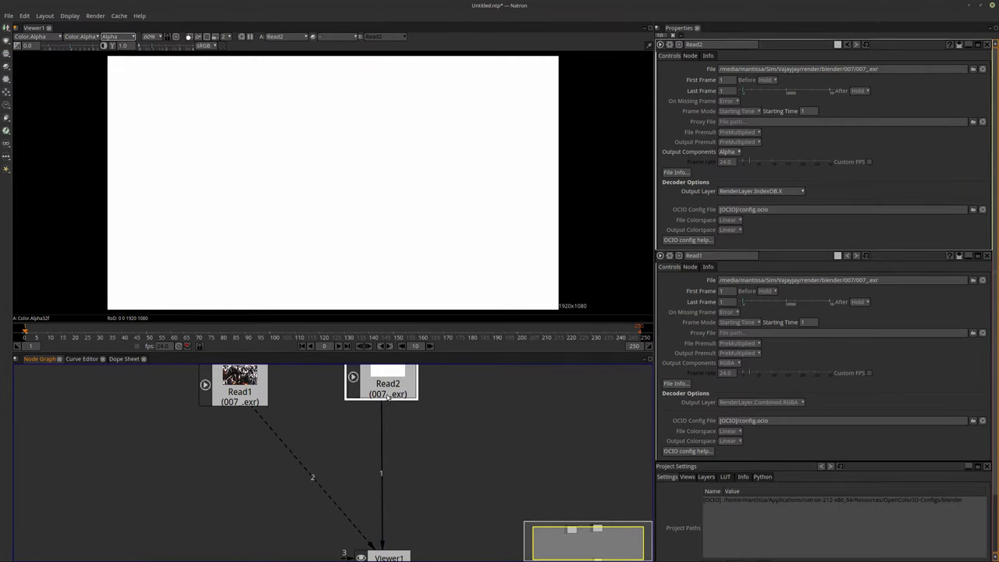
key(c)
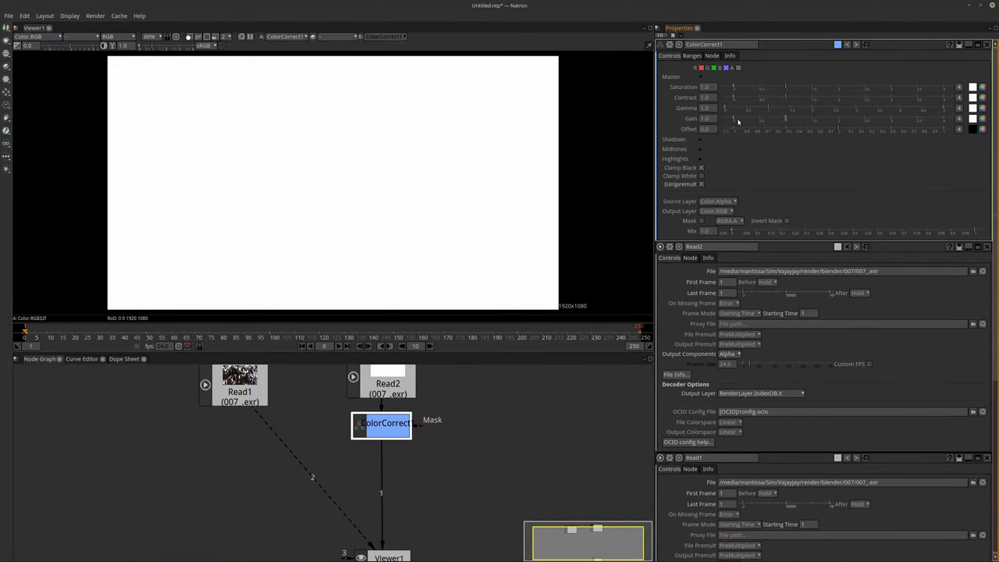
drag(787, 121, 733, 120)
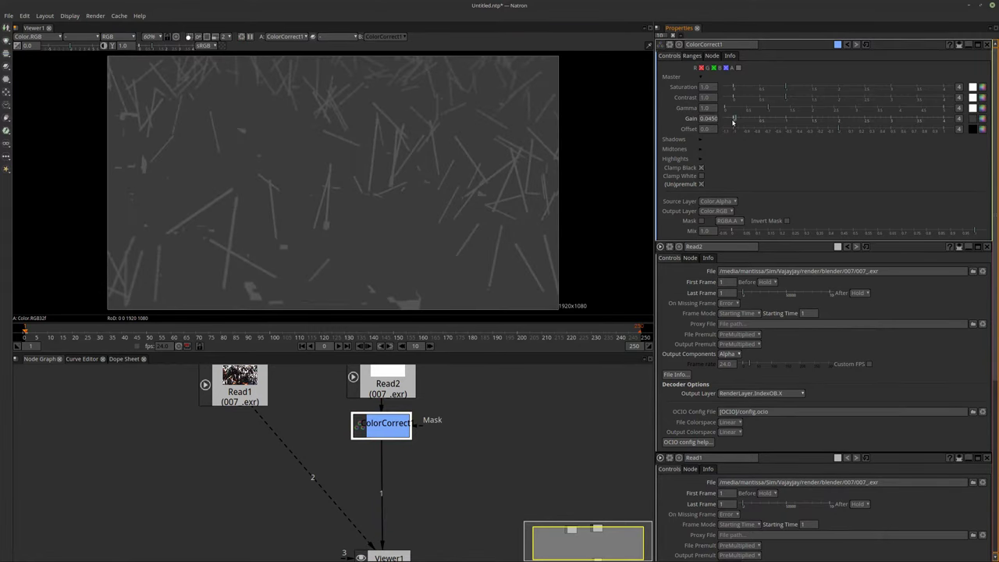
Raise the master gain of ColorCorrect1 and set it to 1.1
drag(736, 121, 786, 121)
click(715, 120)
double_click(716, 119)
text(1.1)
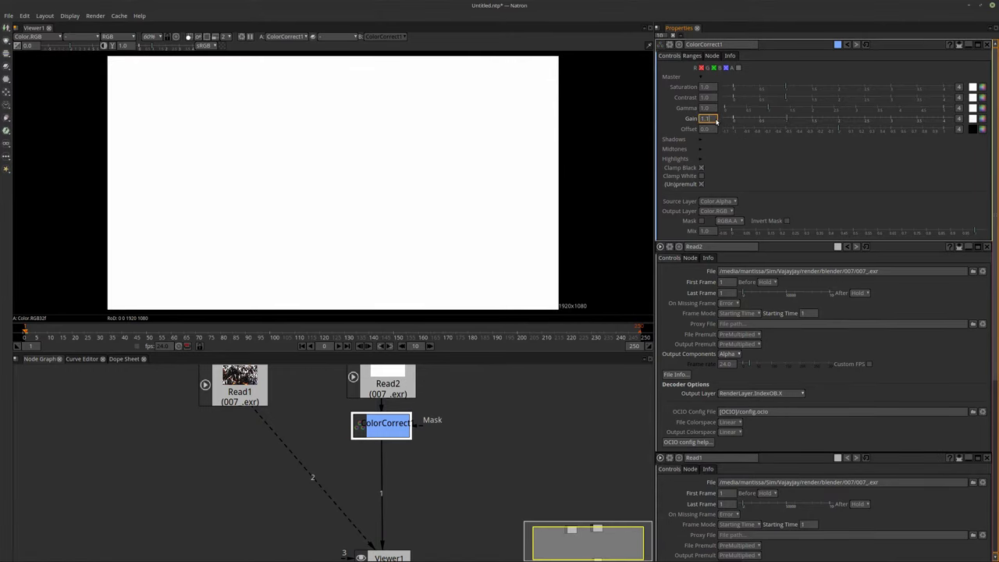
Set ColorCorrect1's master gain to 1 and try a master offset of -1 before setting it to -2
key(Return)
click(713, 129)
text(-1)
key(Return)
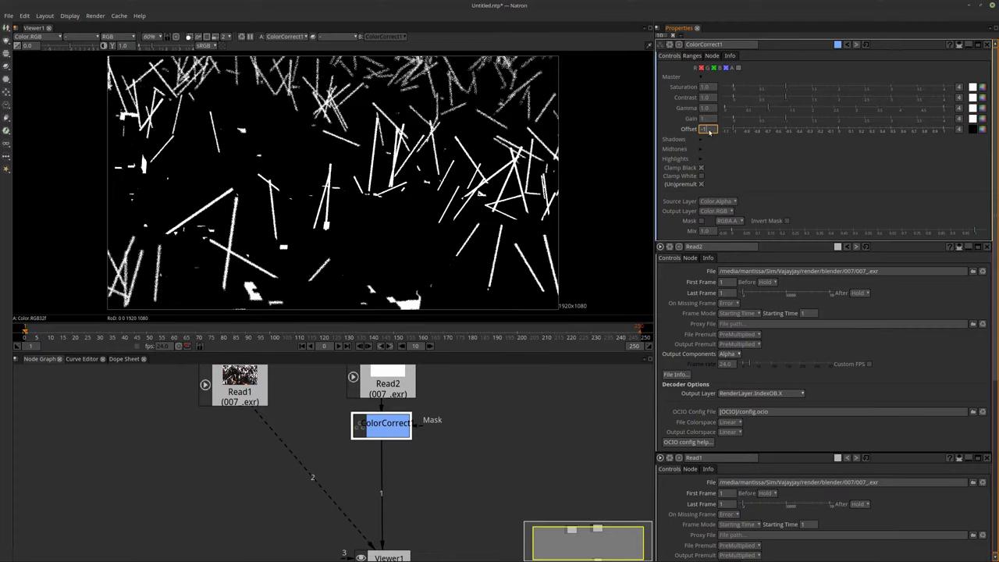
text(2)
key(Return)
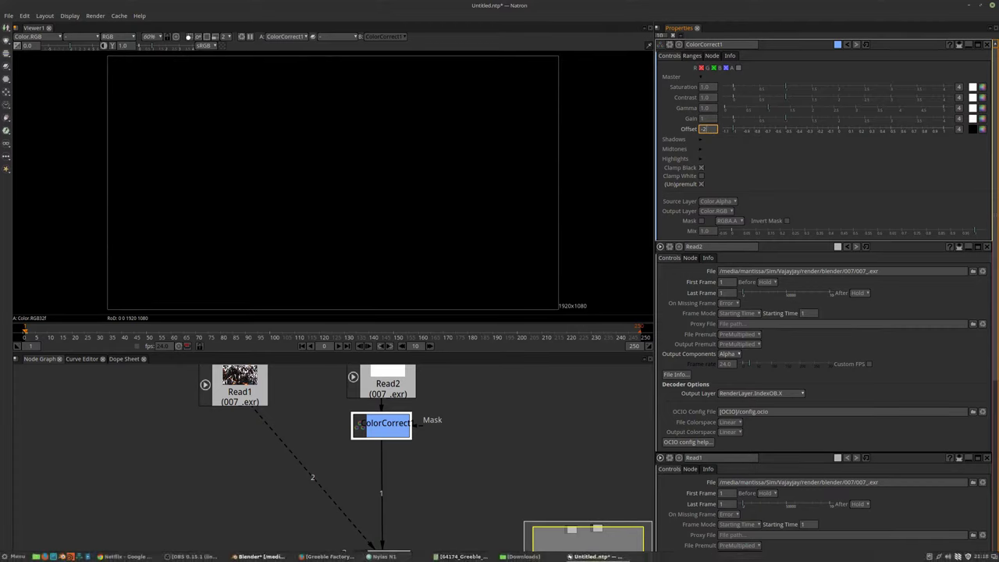
Switch to Blender, leave the render view and check the object pass indices of MESH.Lights.001, MESH.Floor.002 and MESH.Floor.001
click(261, 556)
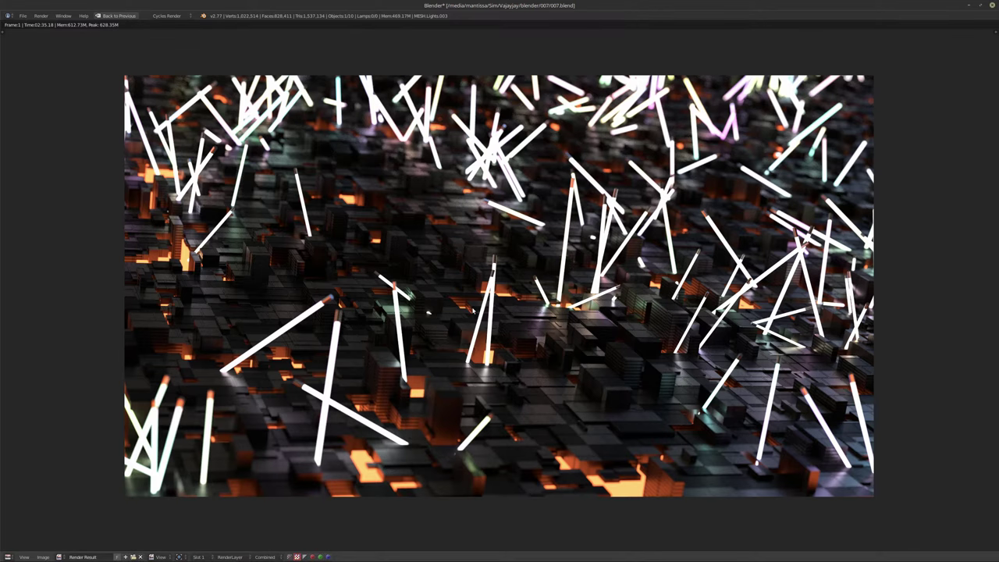
key(Escape)
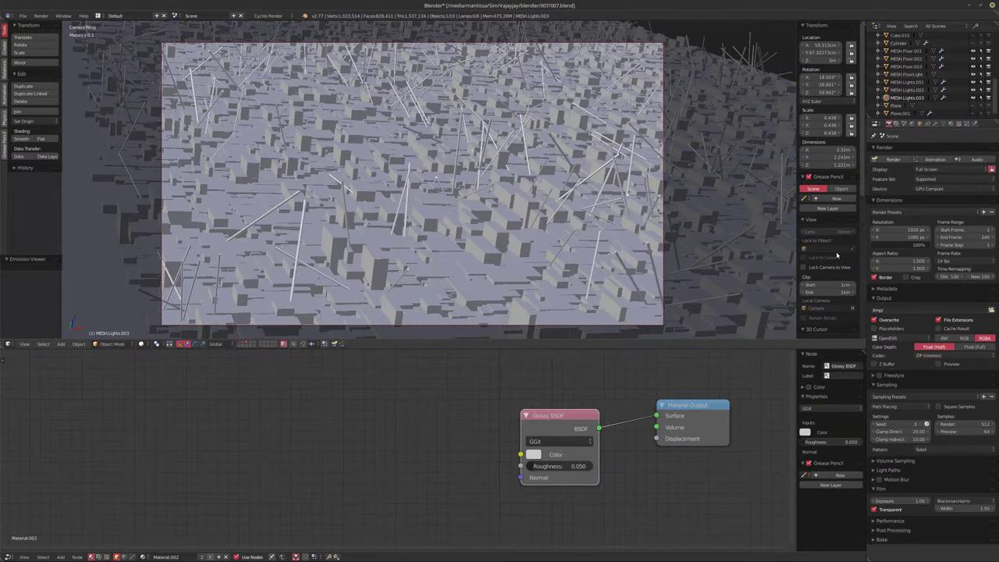
click(907, 81)
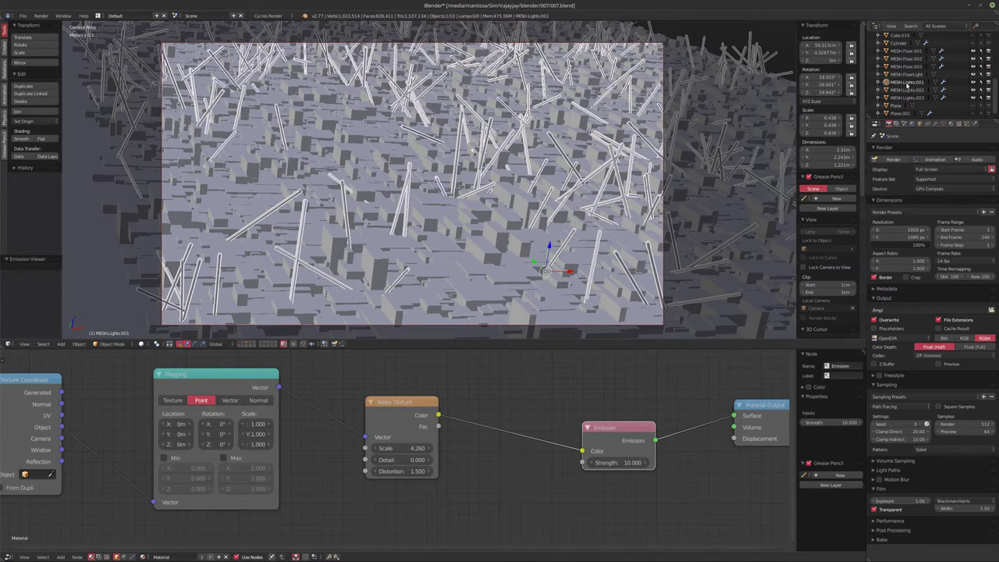
click(921, 125)
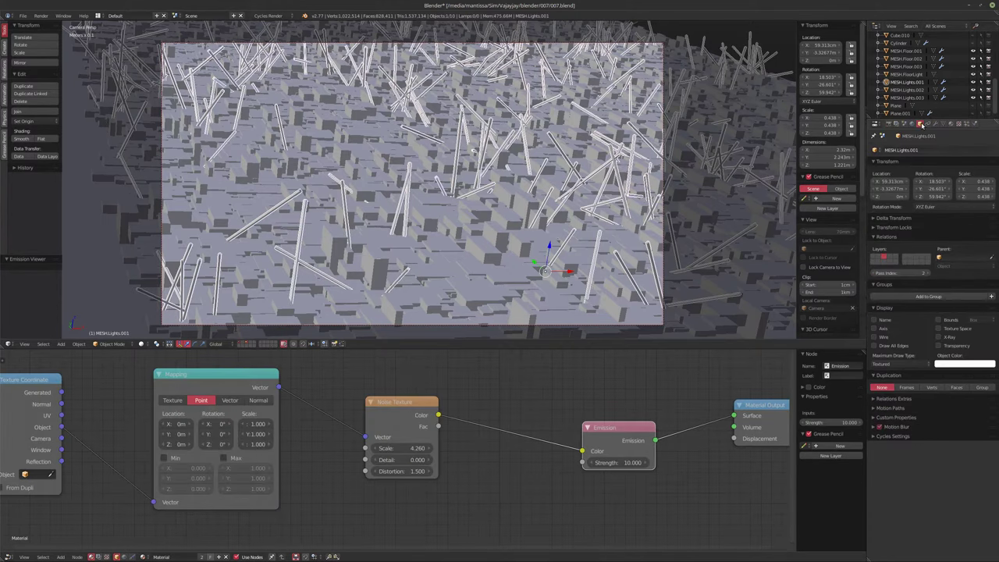
click(908, 61)
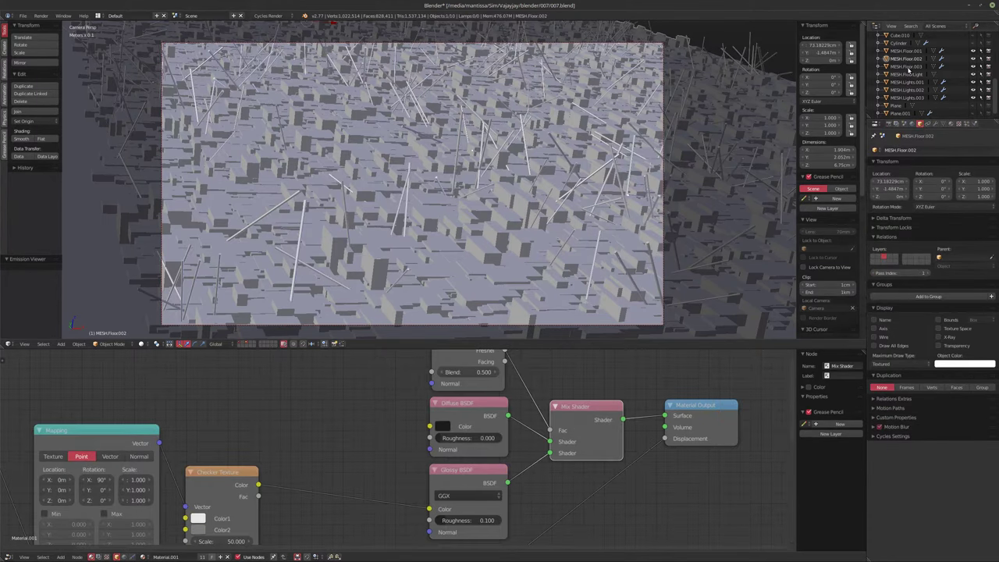
click(907, 81)
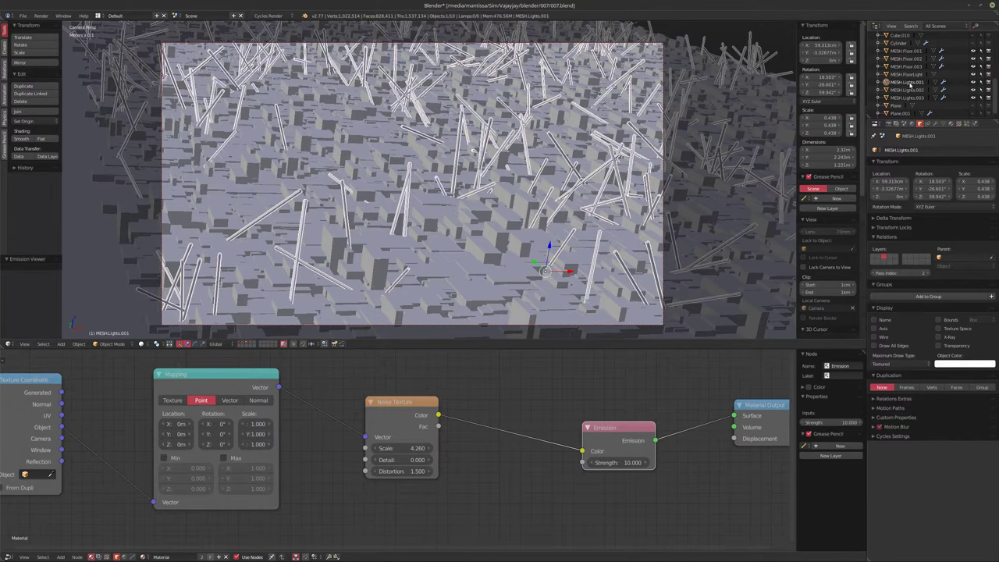
click(907, 51)
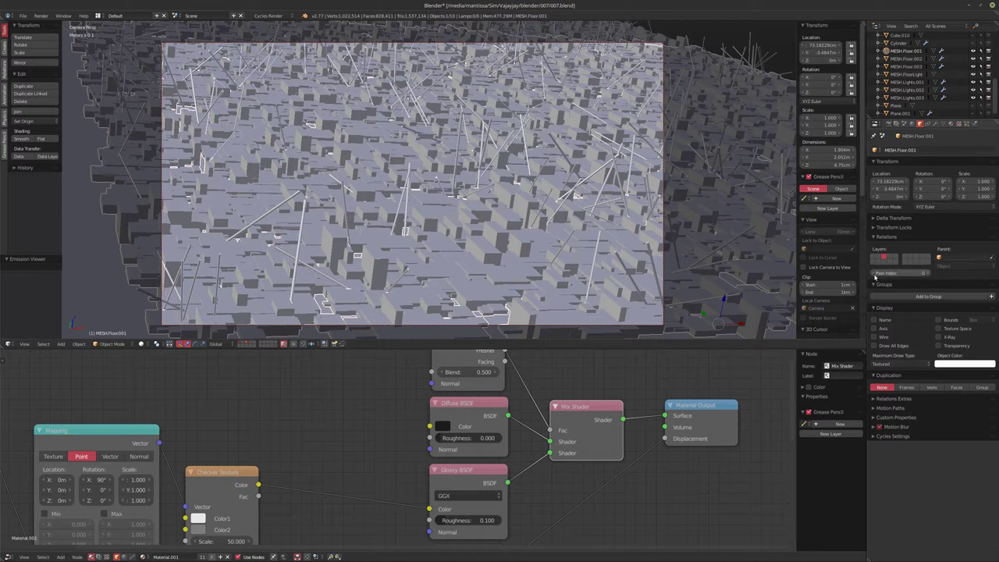
Lower the pass index of MESH.FloorLight and go through the pass indices of MESH.Floor.003 and the three MESH.Lights objects
click(906, 66)
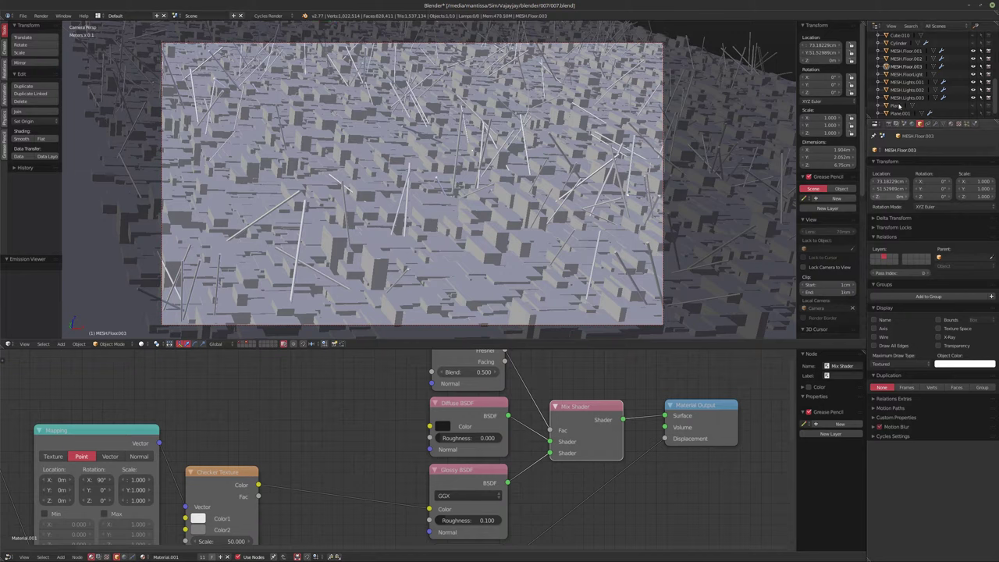
click(907, 74)
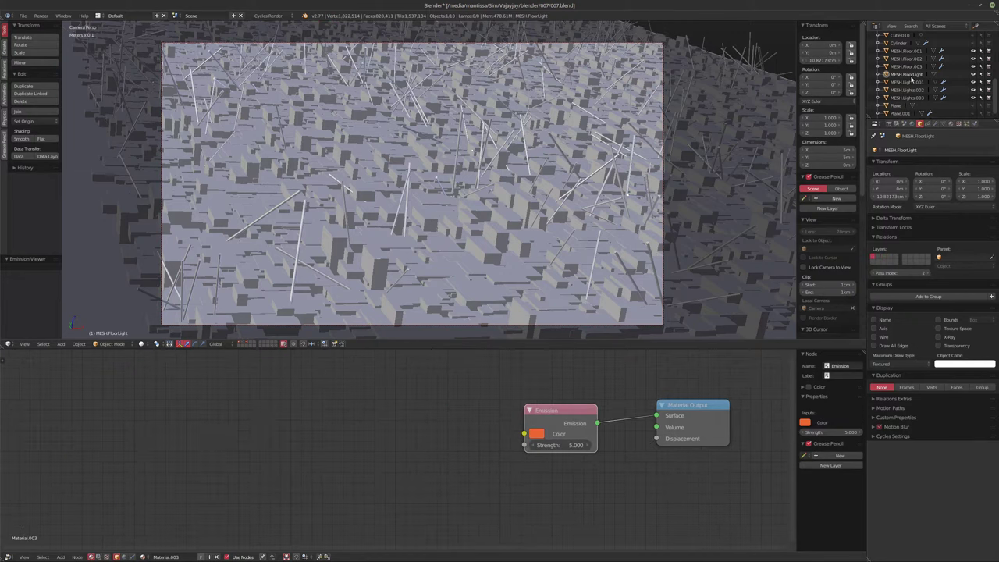
click(875, 273)
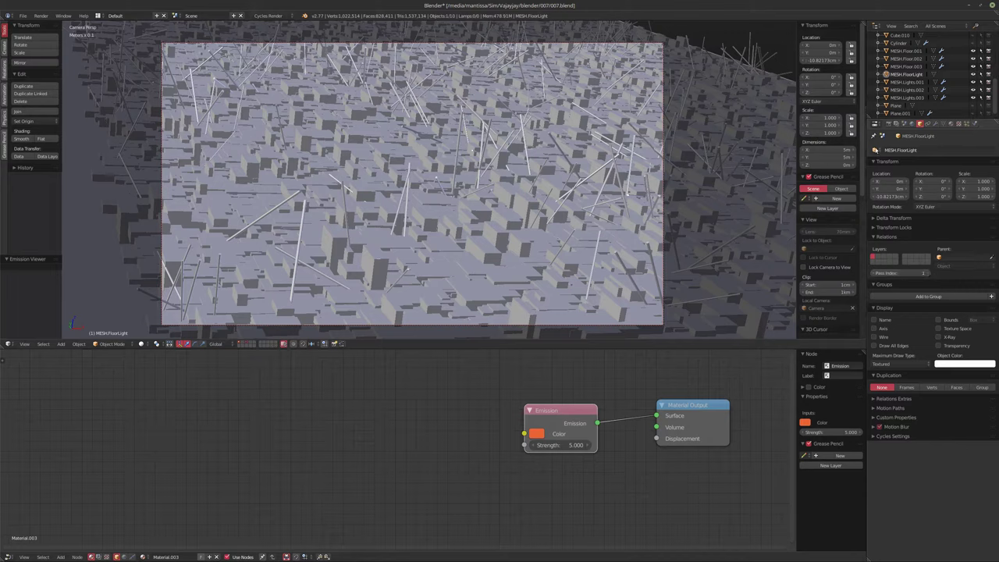
click(897, 82)
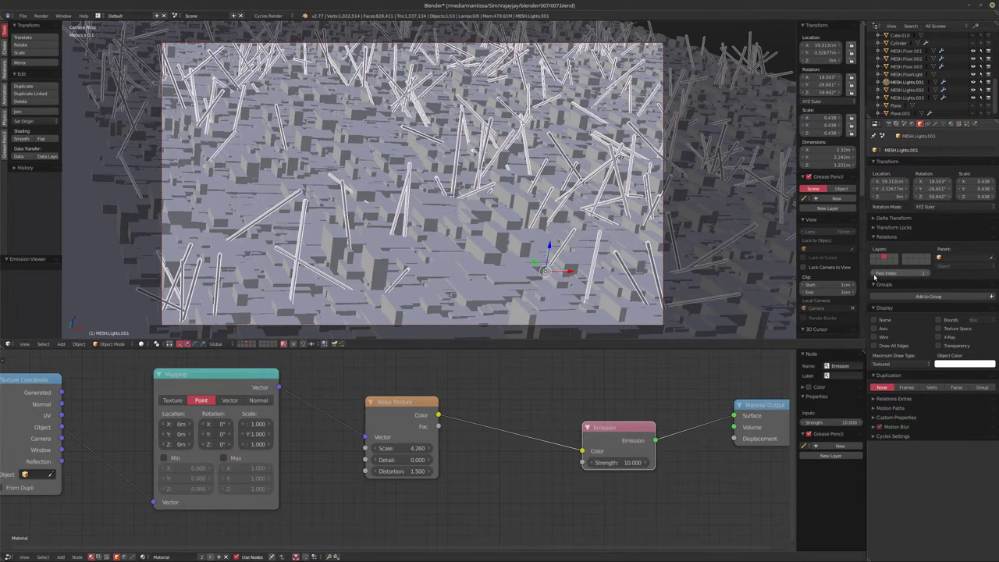
click(906, 90)
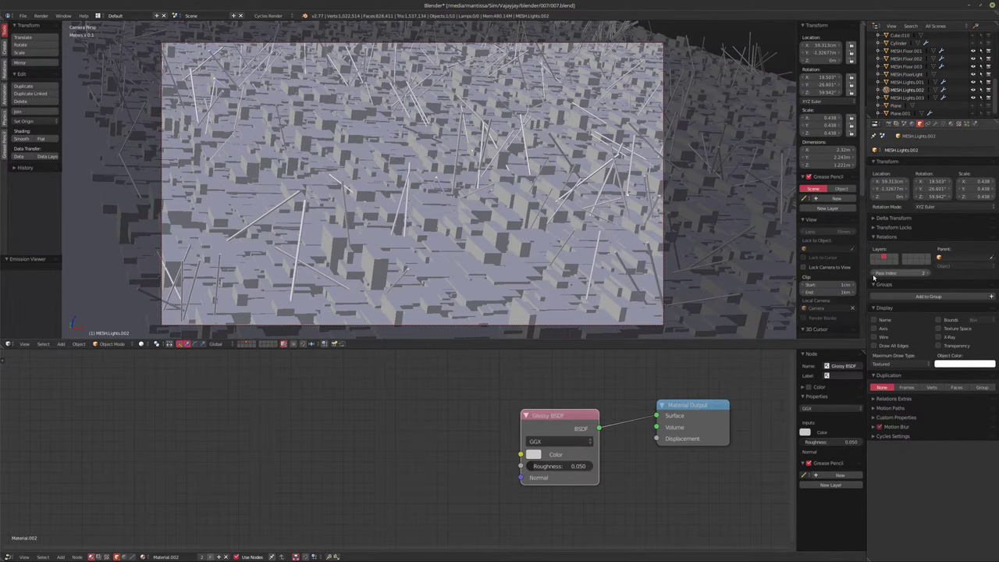
click(905, 97)
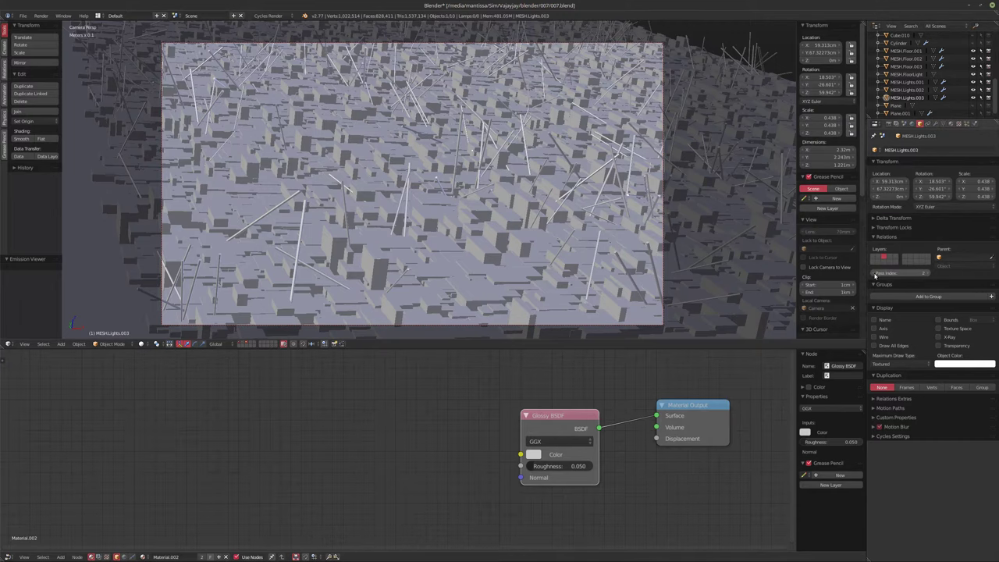
Save the blend file and render the current frame
key(ctrl+s)
click(559, 234)
key(F12)
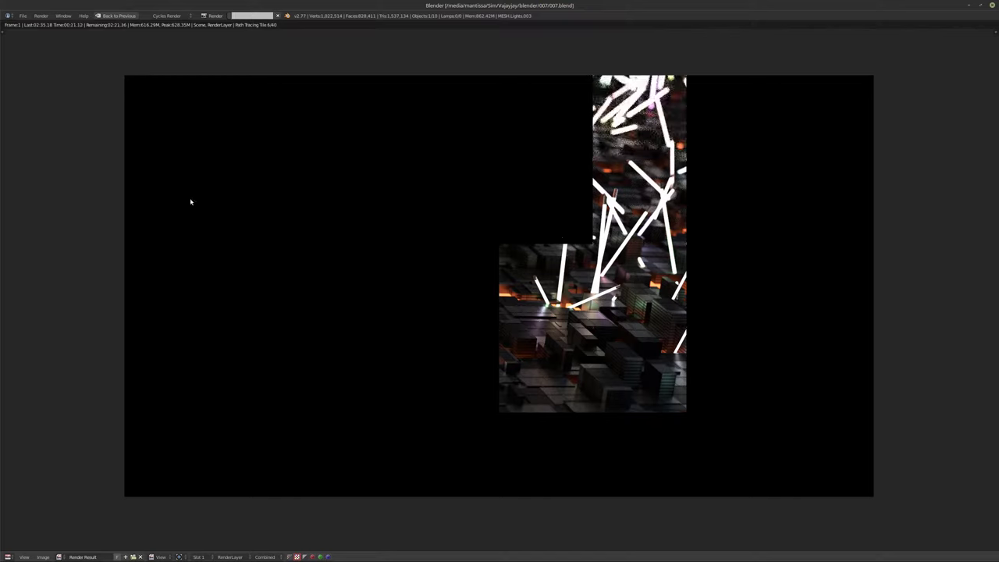
Look at the open Downloads folder window and close the 64174_Greeble_Factory.zip archive window
mouse_move(185, 557)
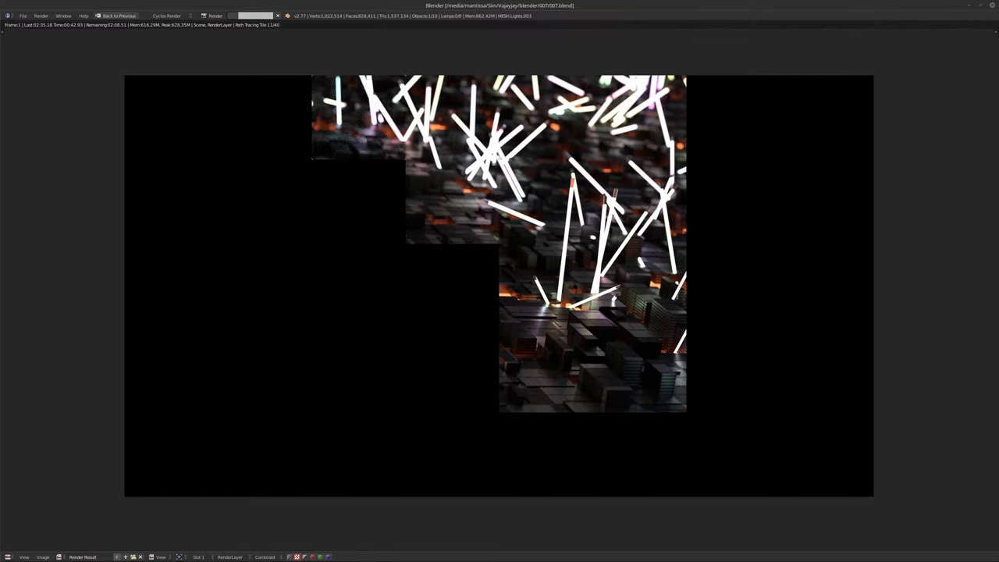
mouse_move(269, 557)
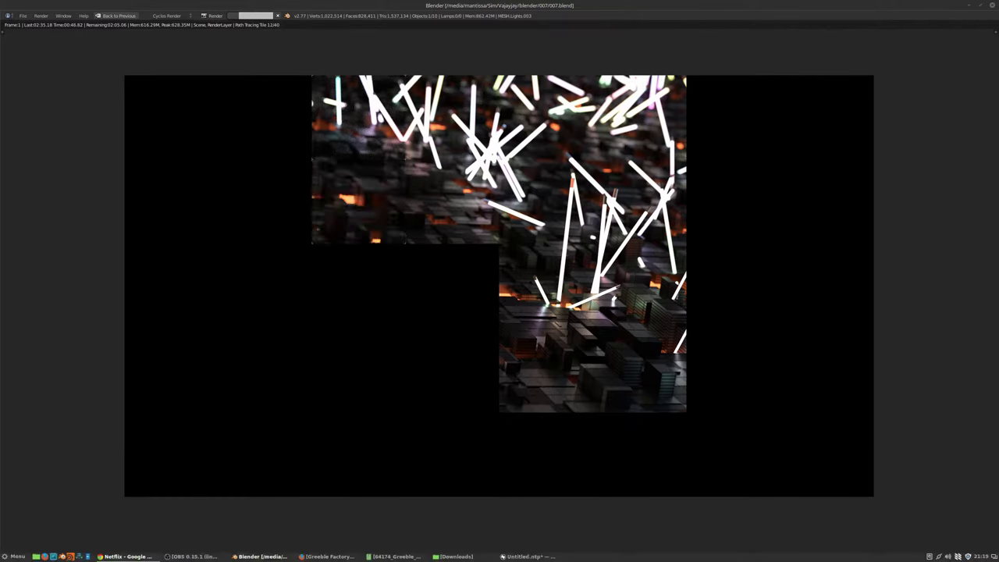
click(444, 557)
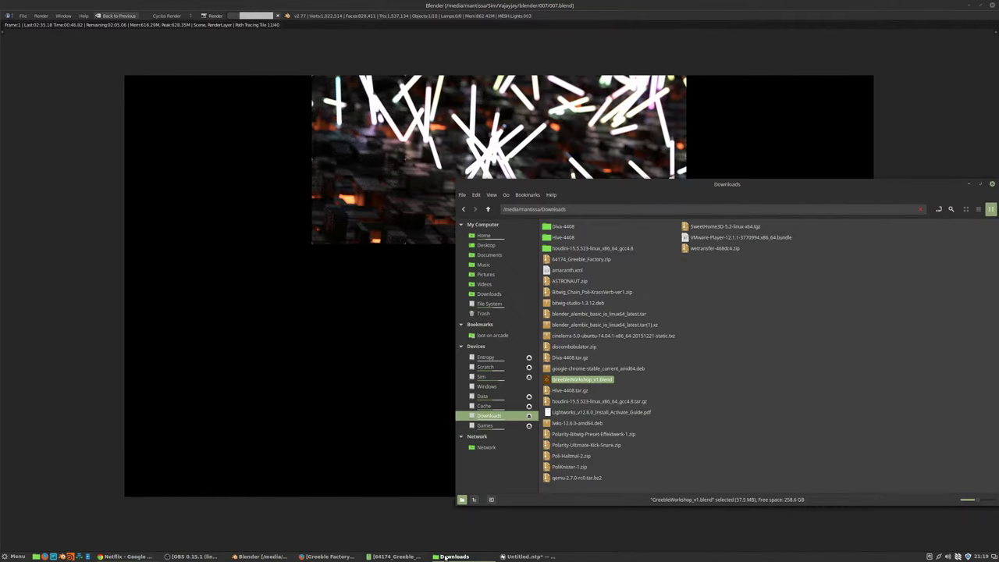
click(393, 556)
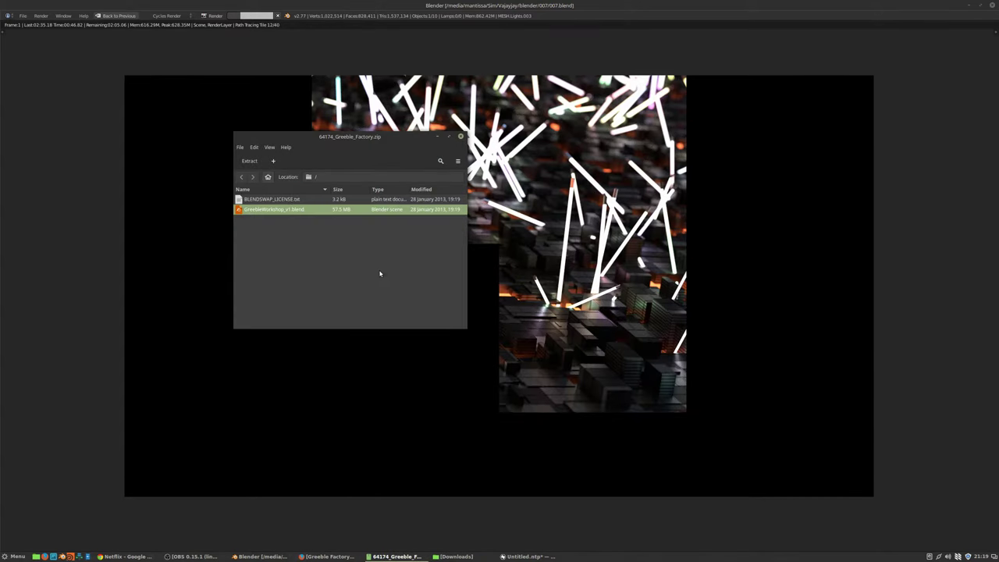
click(460, 137)
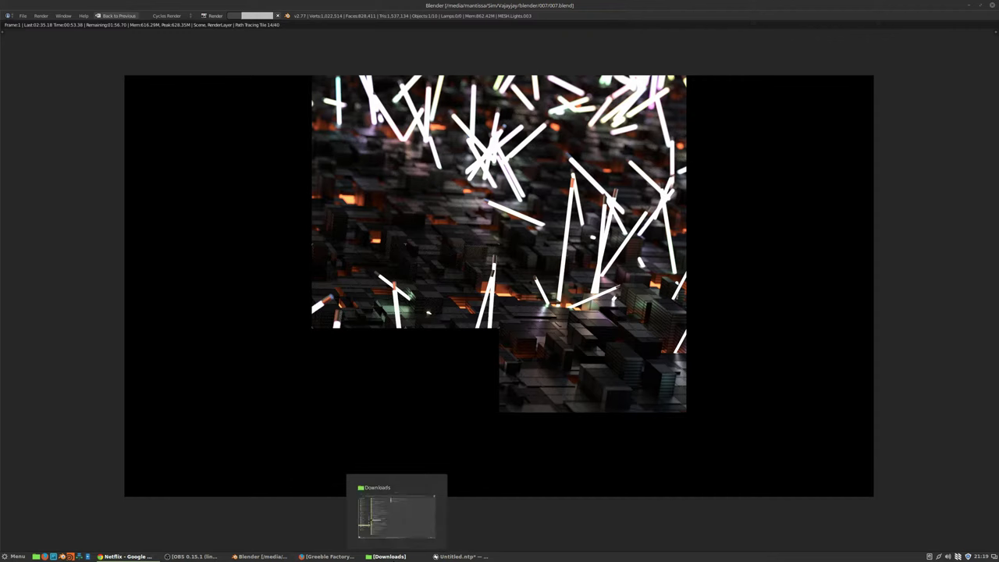
Bring up the Downloads folder window with its path selected, shift it slightly and return to the Blender render
click(388, 556)
key(ctrl+l)
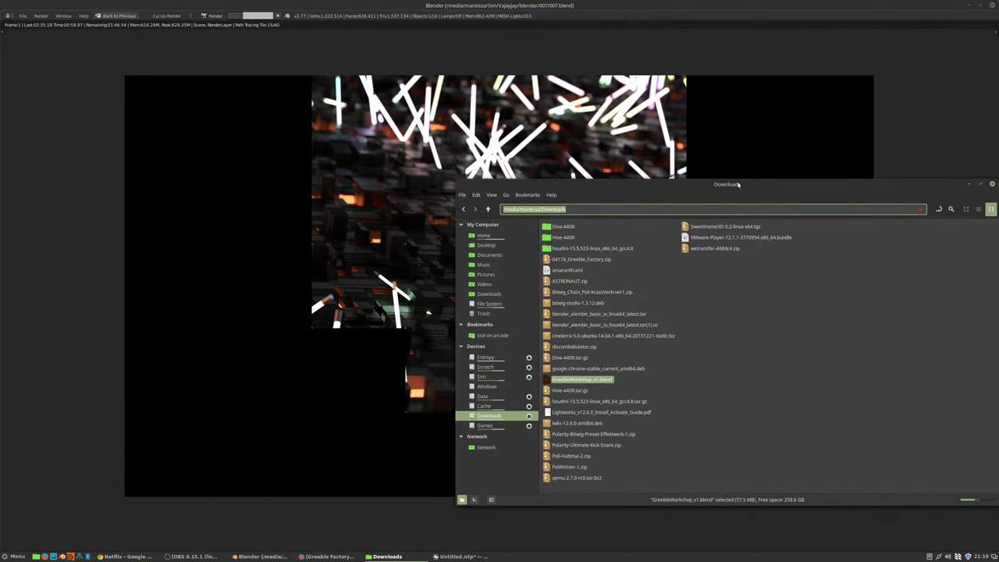
drag(718, 185, 704, 190)
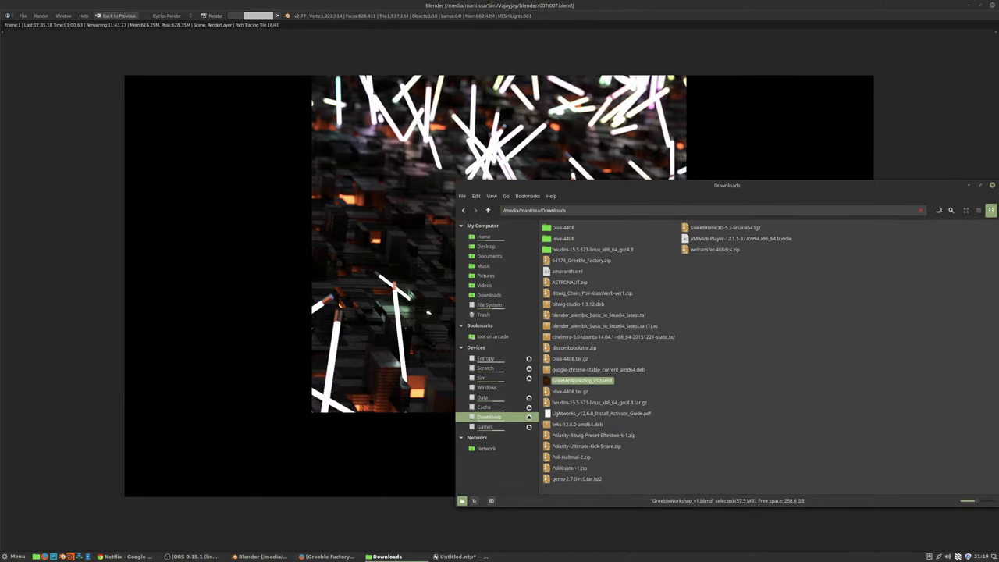
key(alt+Tab)
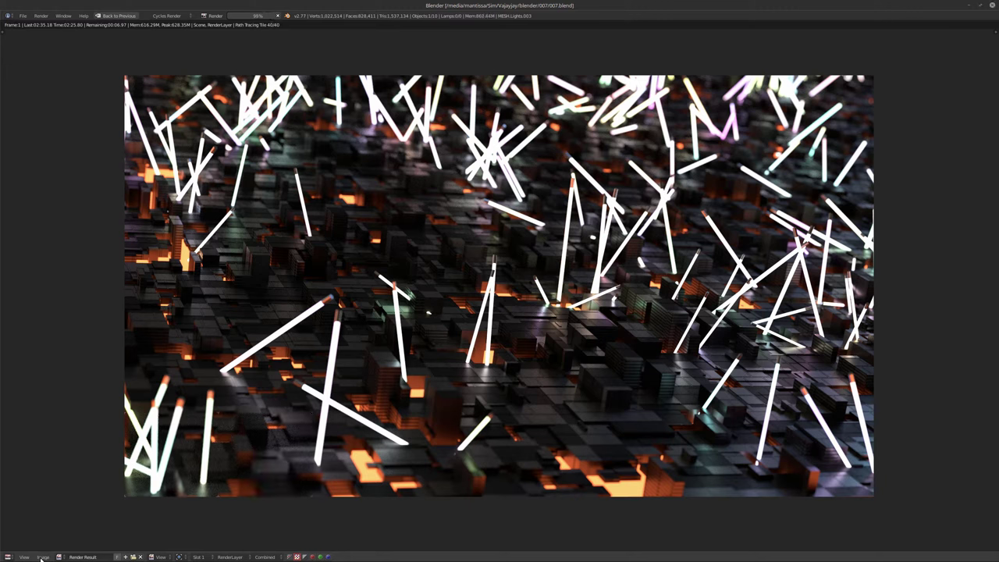
Save the finished render as an OpenEXR image over the existing 007_.exr in the 007 render folder
click(43, 557)
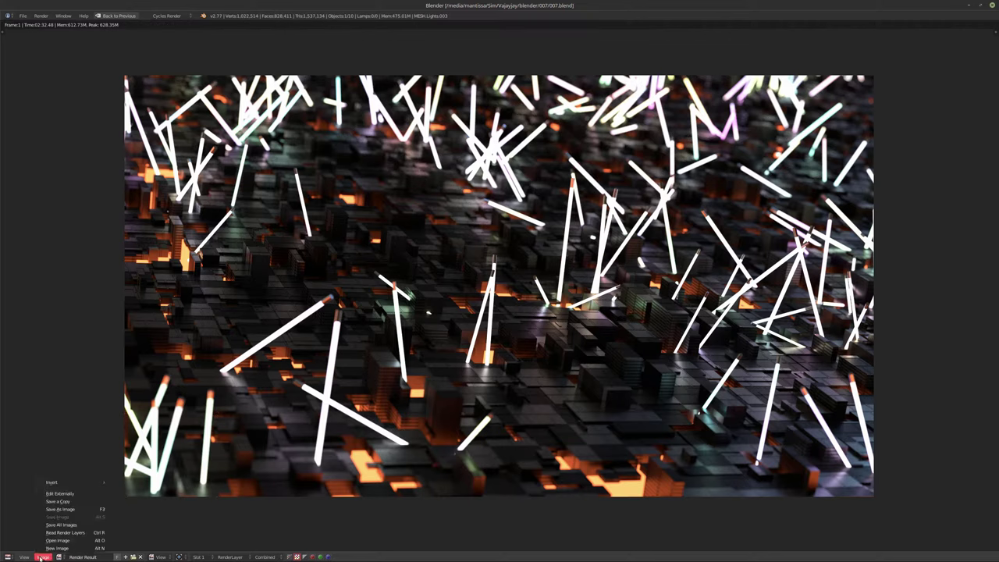
click(75, 509)
double_click(134, 65)
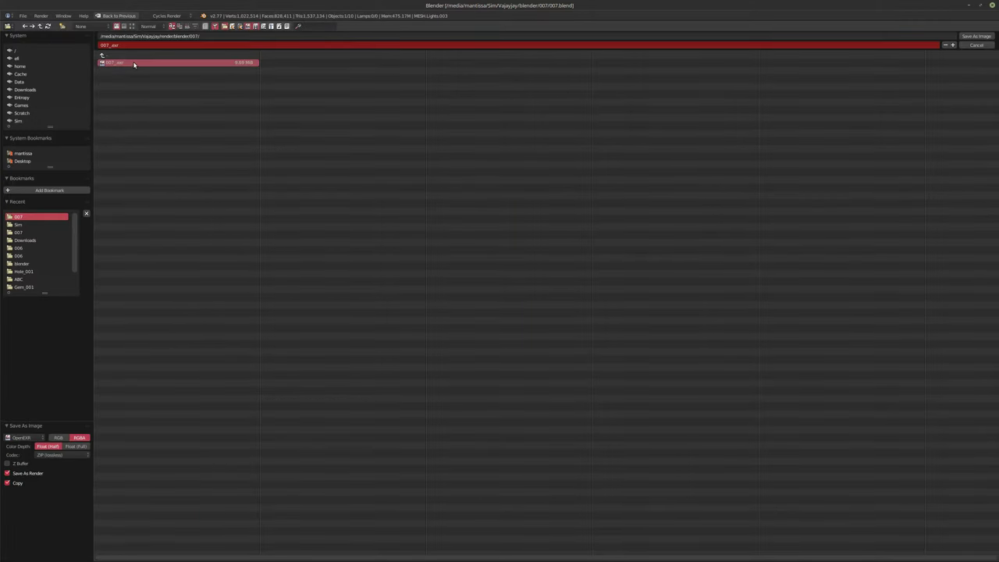
Switch to Natron, reload the 007_.exr file in Read1 and open the settings of Read2
mouse_move(515, 559)
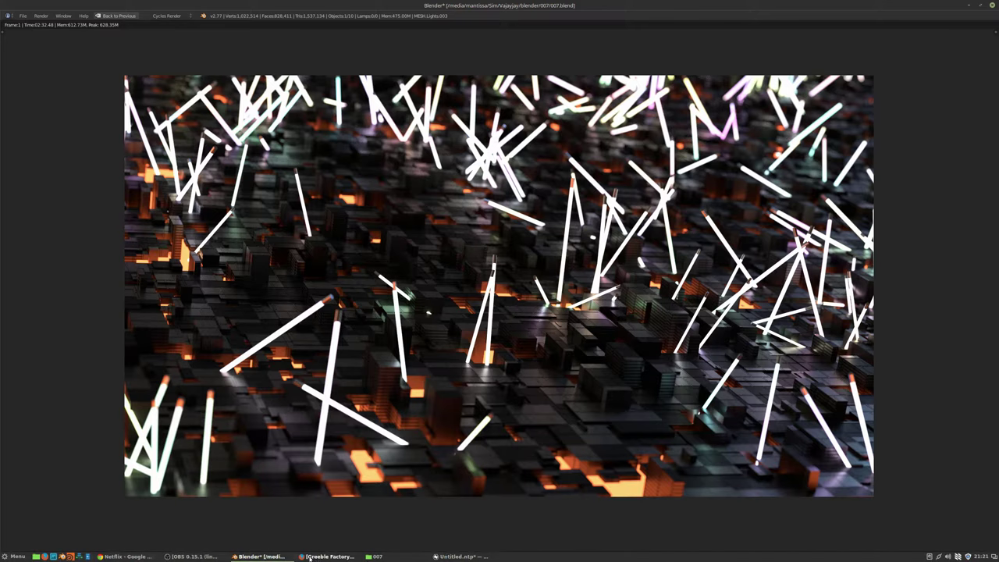
click(460, 557)
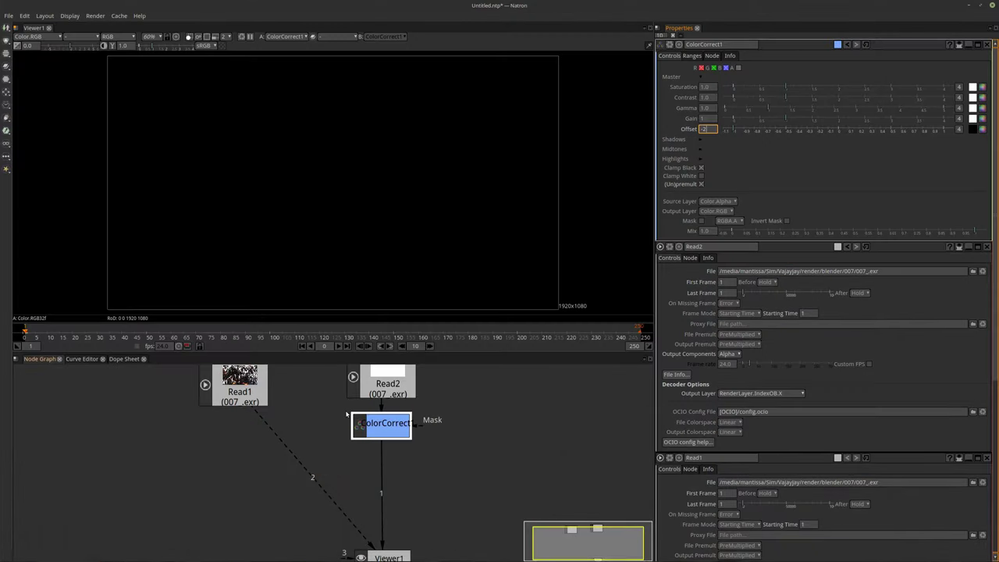
click(239, 384)
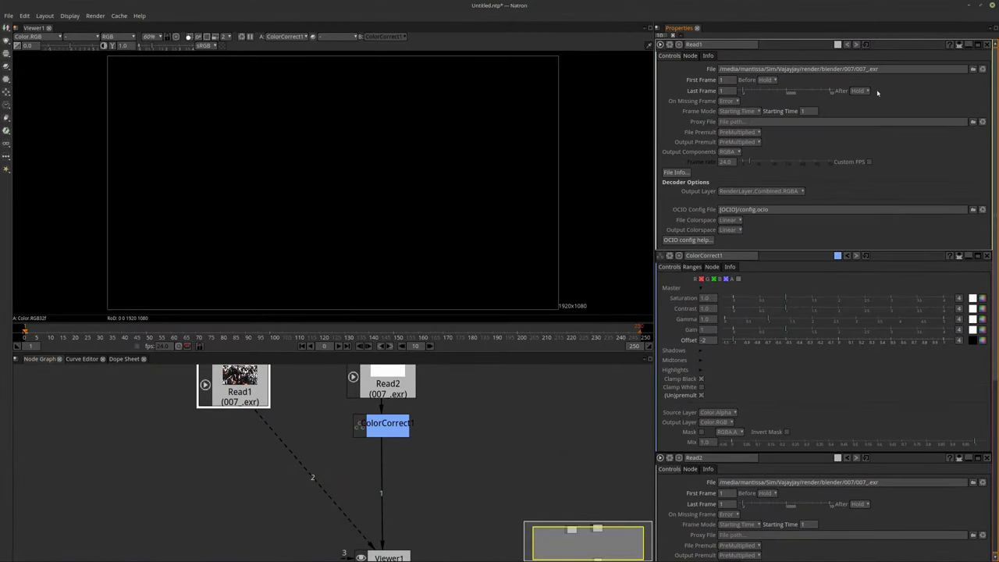
click(983, 70)
double_click(389, 388)
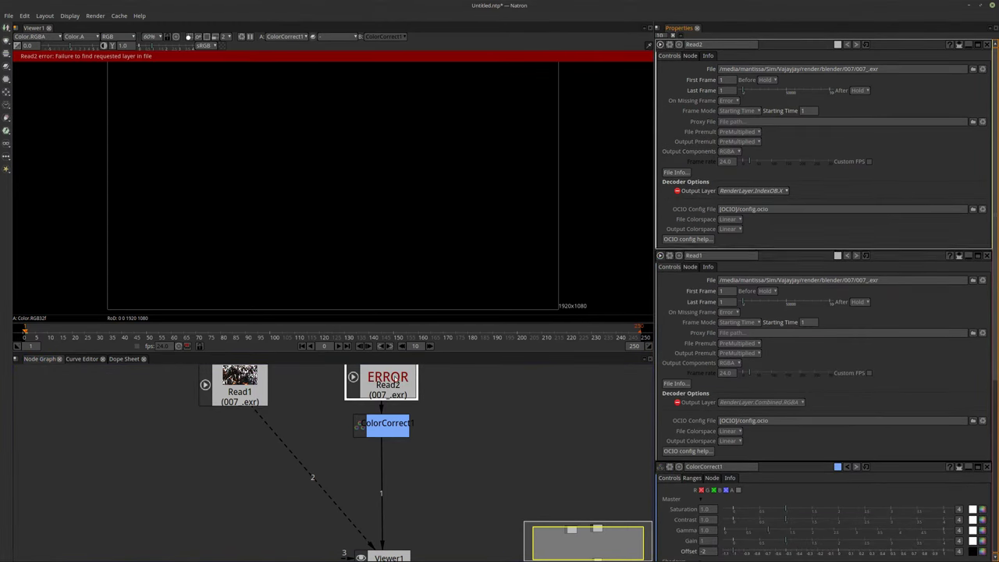
Move the Read1 node slightly and detach it from Viewer1, leaving Read2 selected
drag(260, 424, 228, 442)
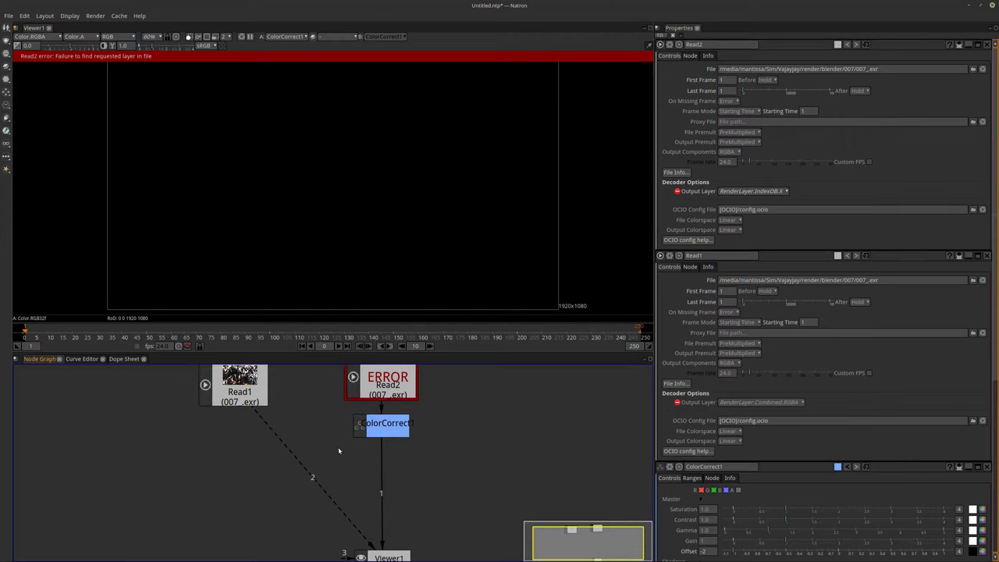
drag(260, 393, 247, 413)
drag(266, 451, 284, 466)
click(380, 384)
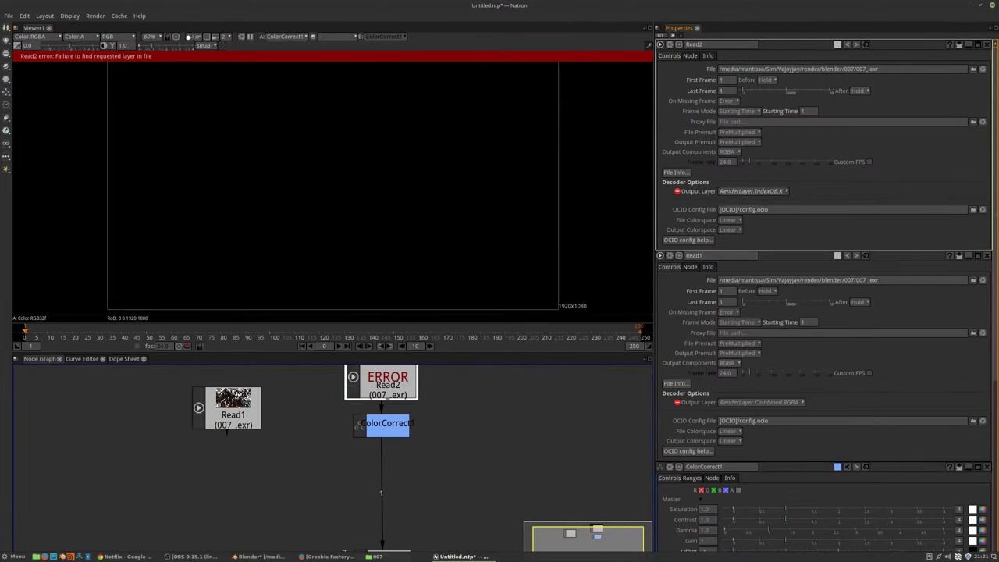
Switch to Blender and save the render as OpenEXR MultiLayer over the existing 007_.exr in the 007 render folder
click(244, 558)
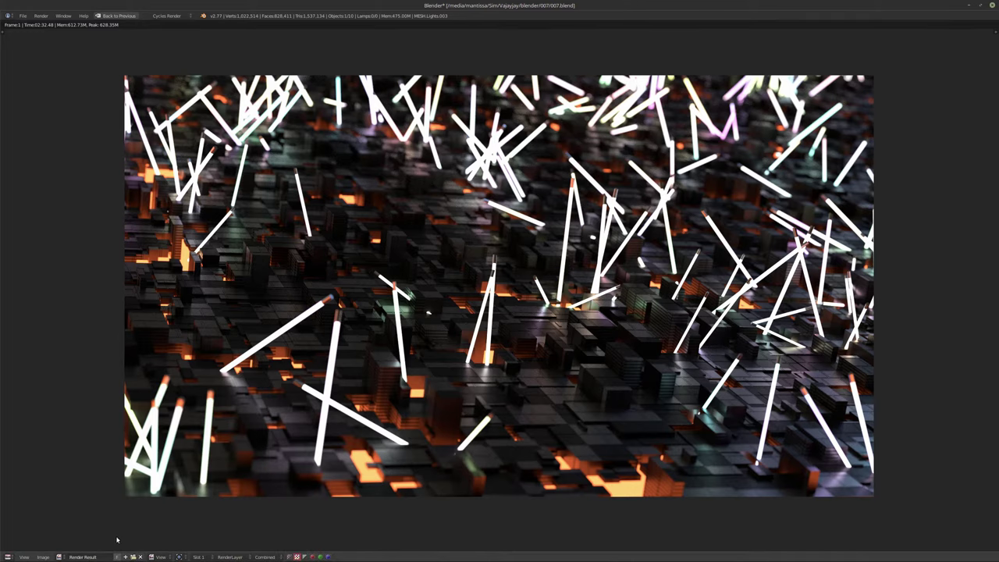
click(43, 557)
click(71, 510)
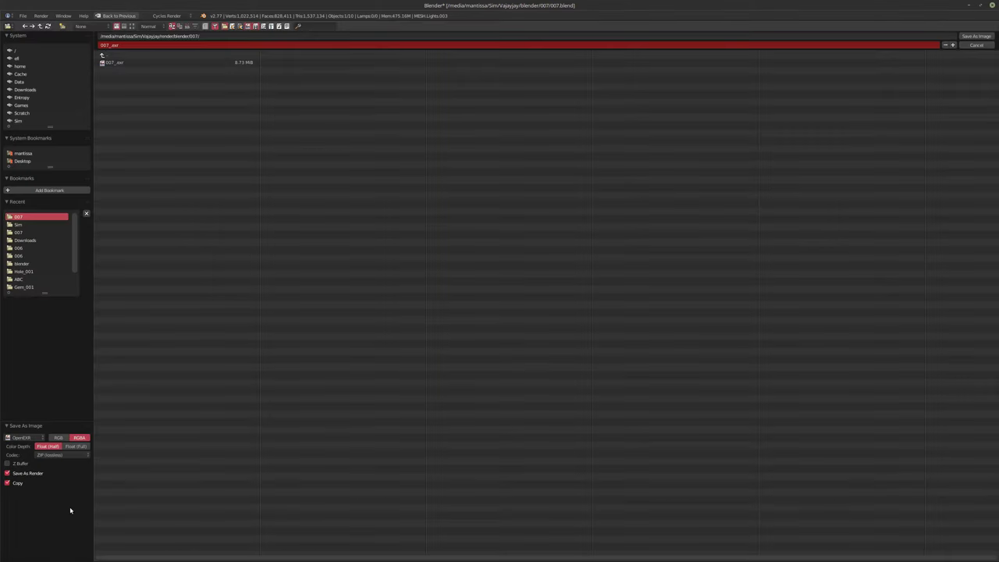
click(41, 437)
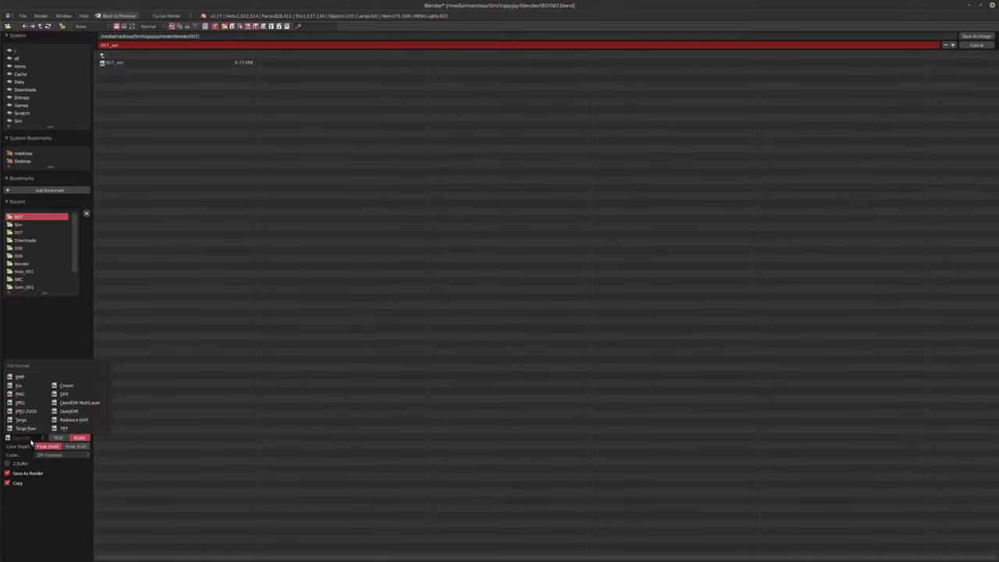
click(82, 401)
double_click(119, 63)
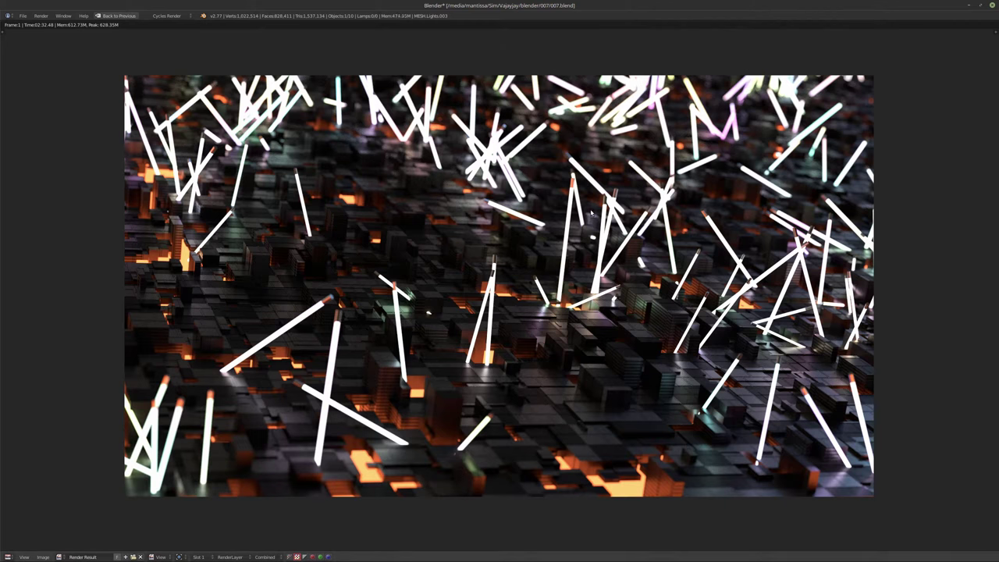
Save the Blender project over its existing file
mouse_move(469, 560)
key(ctrl+s)
click(404, 375)
Switch to Natron, reload 007_.exr in Read2 and move ColorCorrect1 slightly farther below it
mouse_move(328, 558)
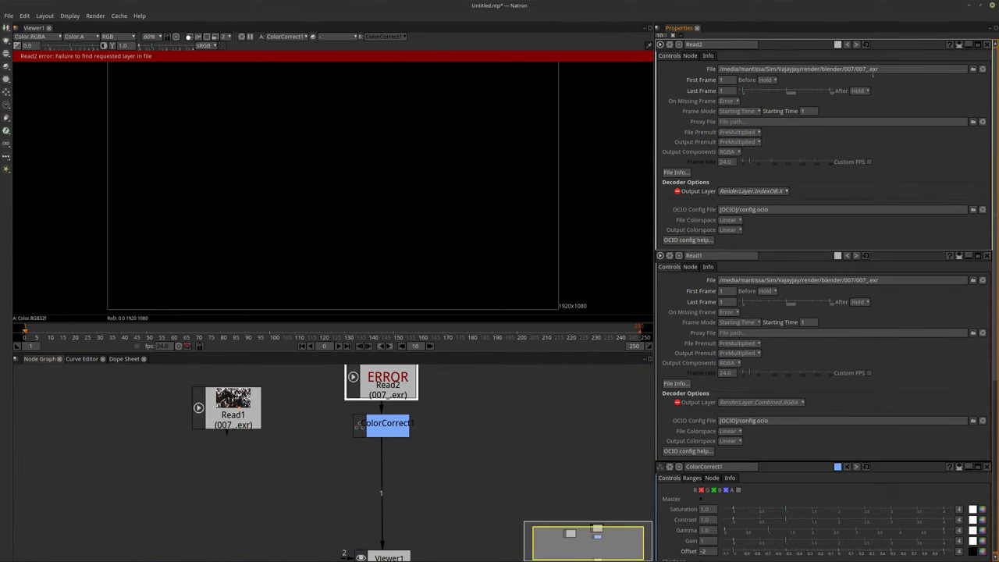
click(983, 68)
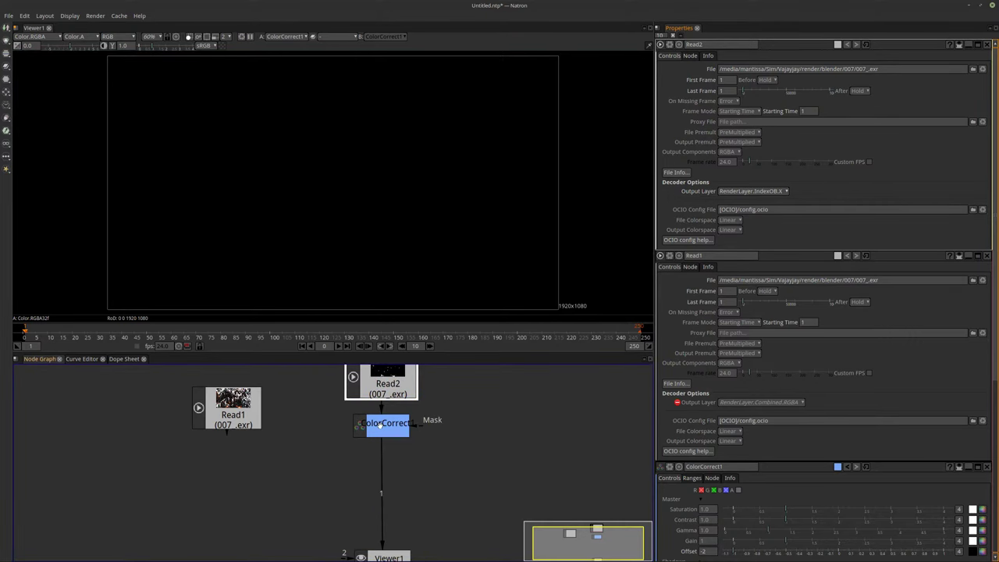
drag(375, 437, 375, 454)
middle_drag(425, 398, 428, 439)
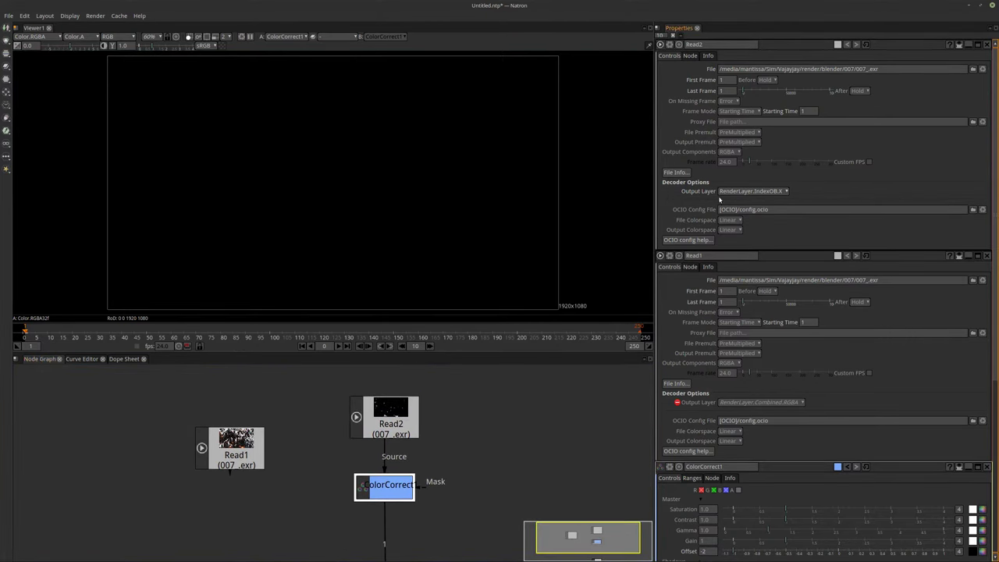
Set the master Offset of ColorCorrect1 to 0
double_click(396, 488)
drag(713, 129, 663, 141)
text(-)
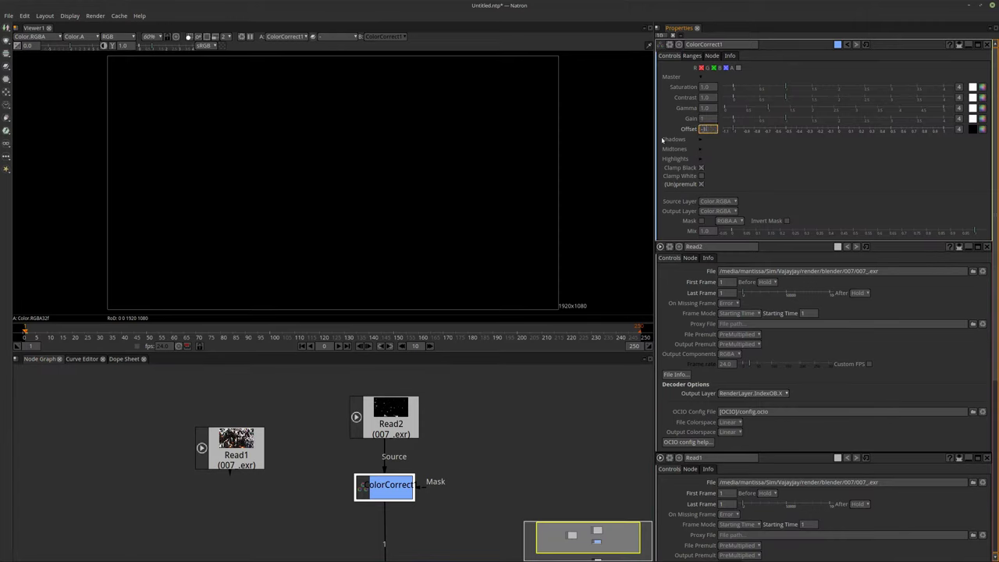
drag(714, 131, 672, 139)
text(0)
key(Return)
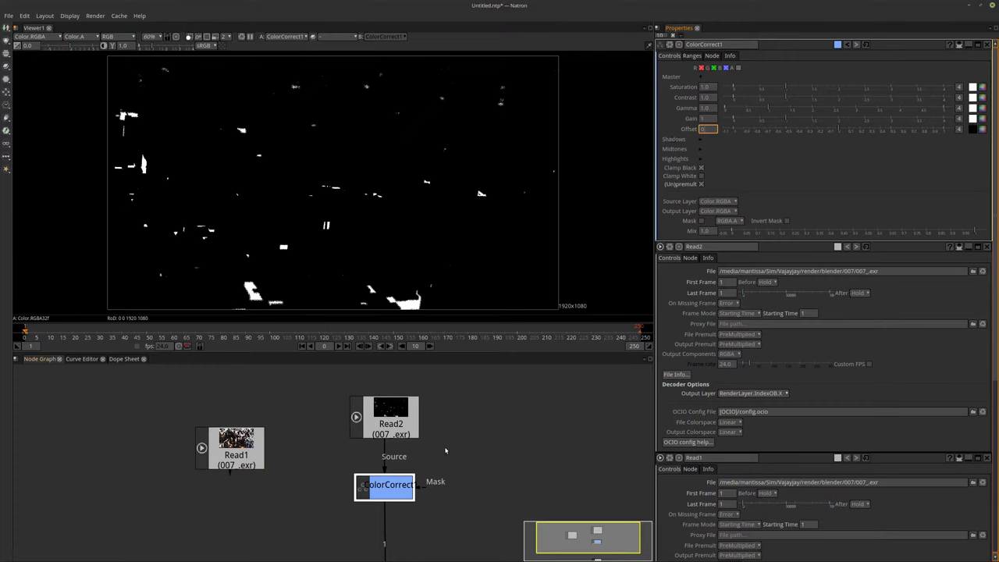
Move ColorCorrect1 aside and add a Merge node in the free space beside Read2
middle_drag(445, 450, 471, 437)
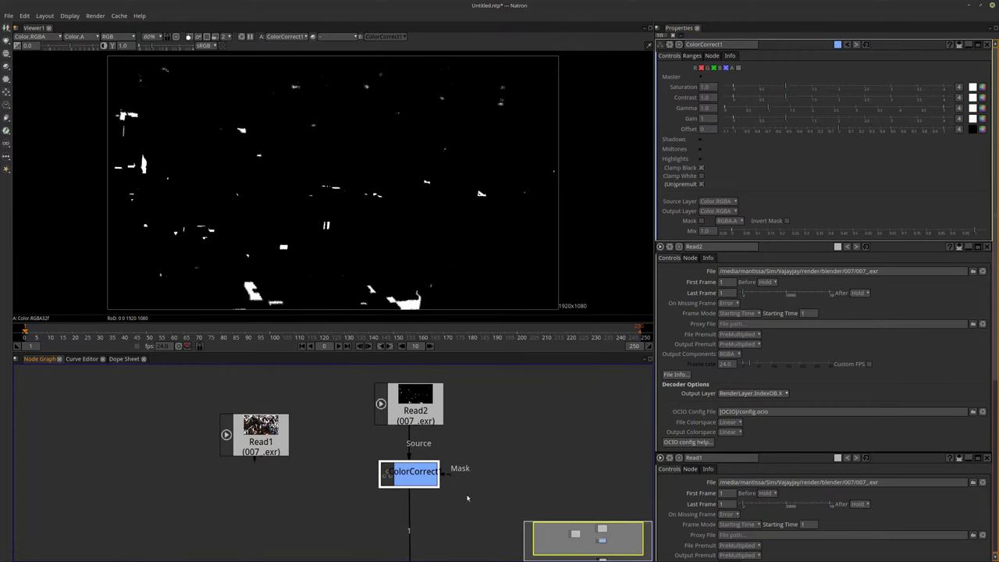
middle_drag(450, 503, 443, 466)
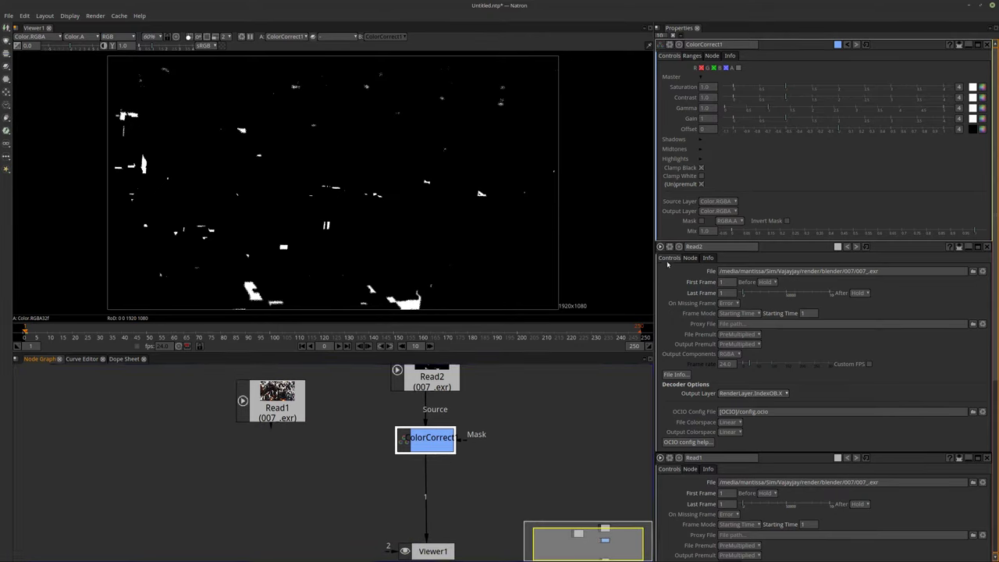
drag(426, 441, 538, 448)
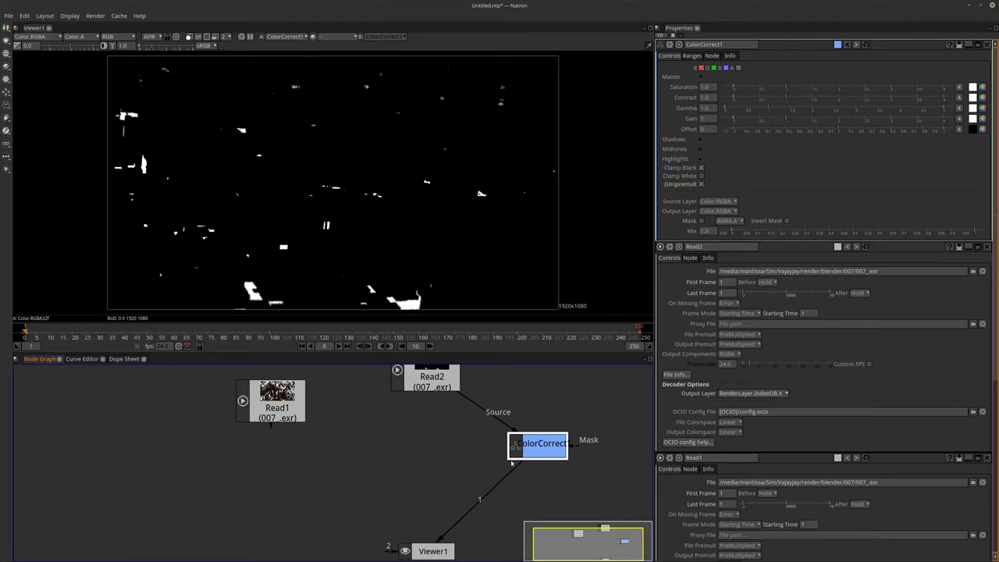
middle_drag(515, 418, 470, 459)
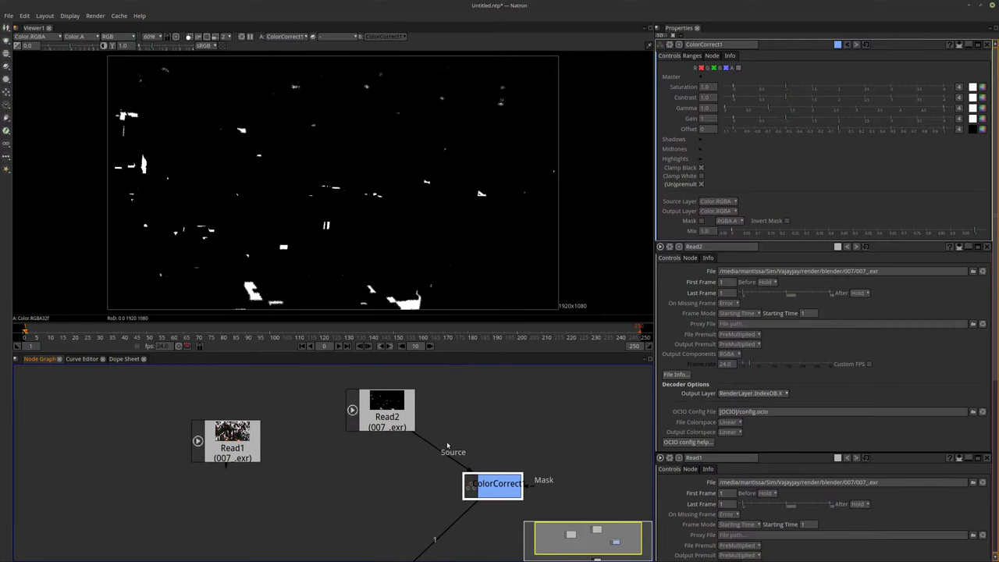
click(393, 416)
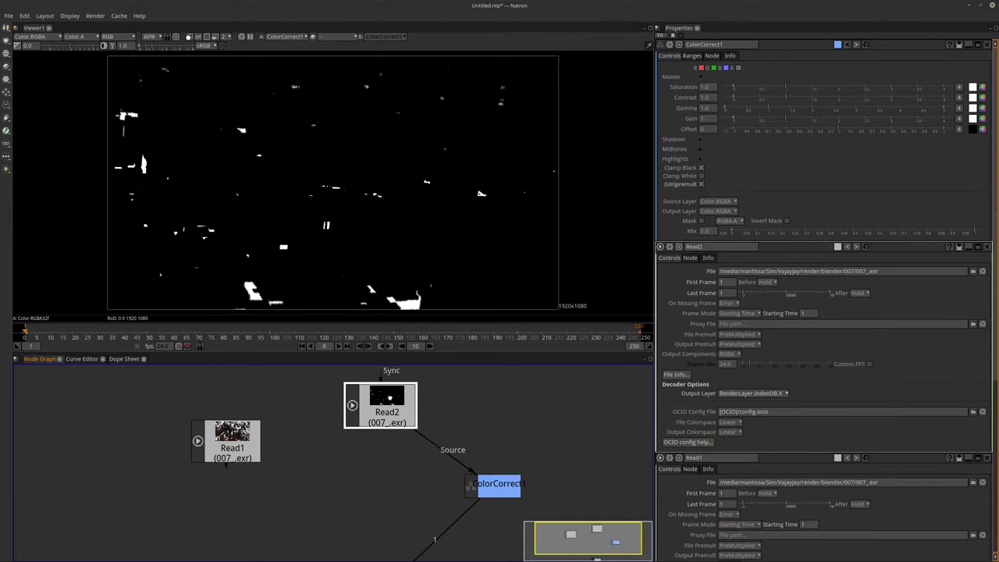
click(494, 429)
key(m)
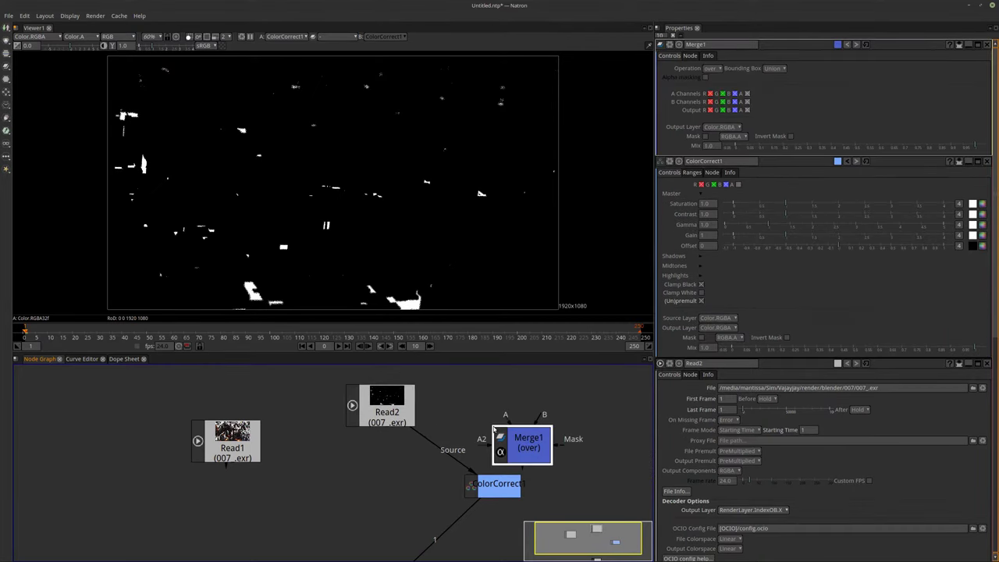
drag(534, 447, 494, 420)
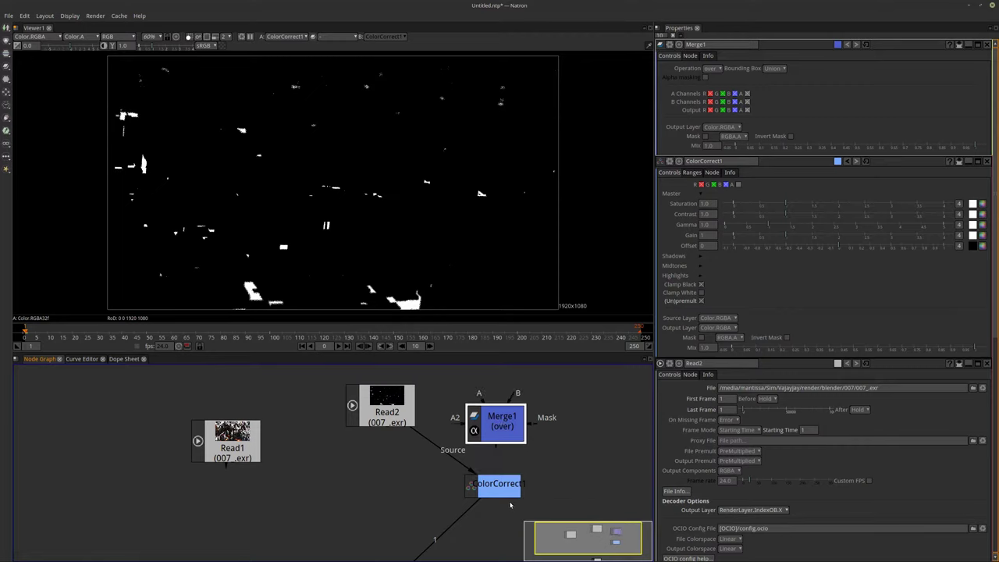
Insert Merge1 between ColorCorrect1 and Viewer1 through its B input, and connect its A input to Read1
drag(497, 488, 386, 471)
drag(489, 435, 383, 457)
middle_drag(426, 444, 446, 536)
scroll(428, 475, up, 1)
drag(373, 509, 222, 437)
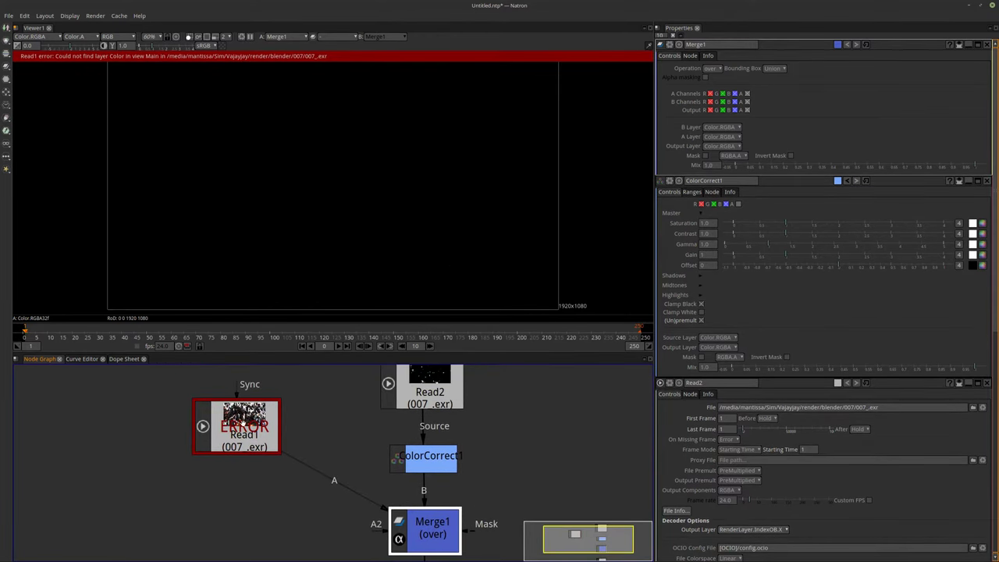
Open the settings of Read1
double_click(244, 424)
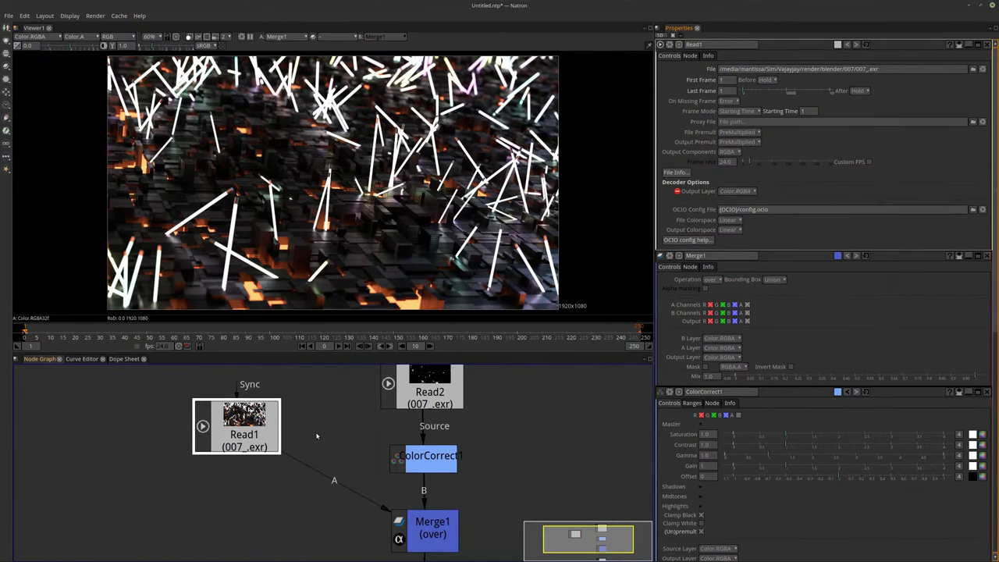
scroll(284, 398, down, 3)
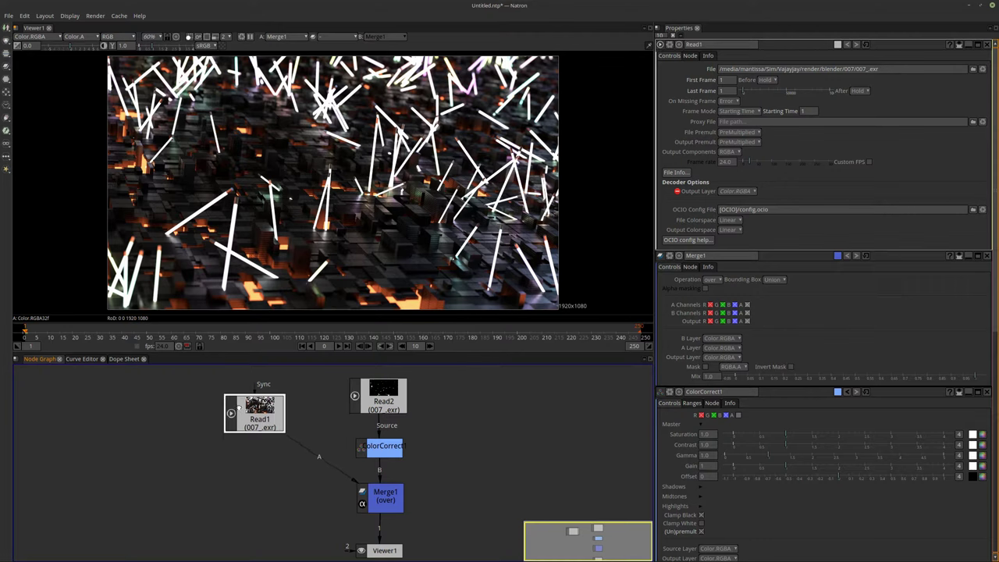
scroll(301, 445, up, 2)
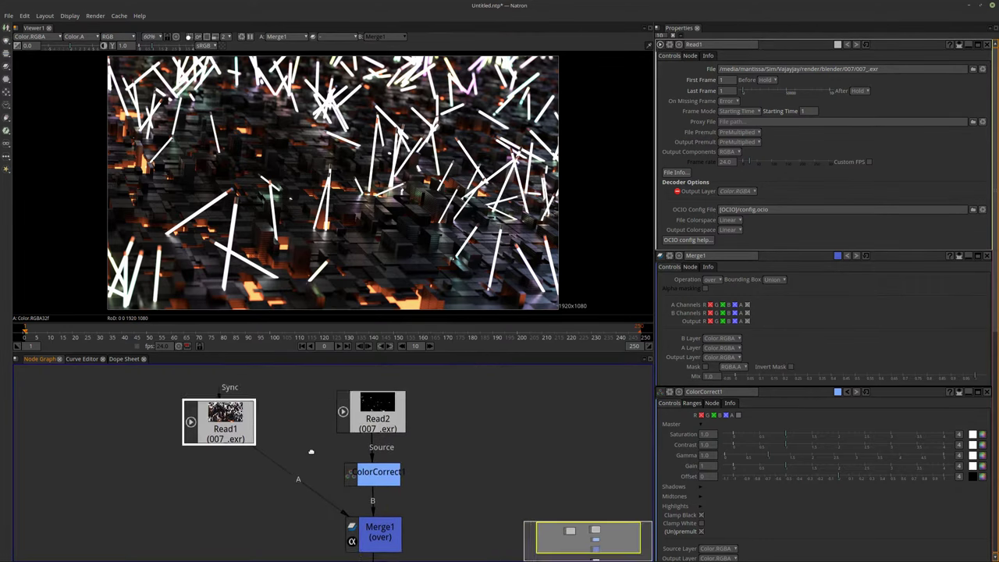
Move Read2 and ColorCorrect1 away from Merge1 and disconnect both the A and B inputs of Merge1
click(349, 456)
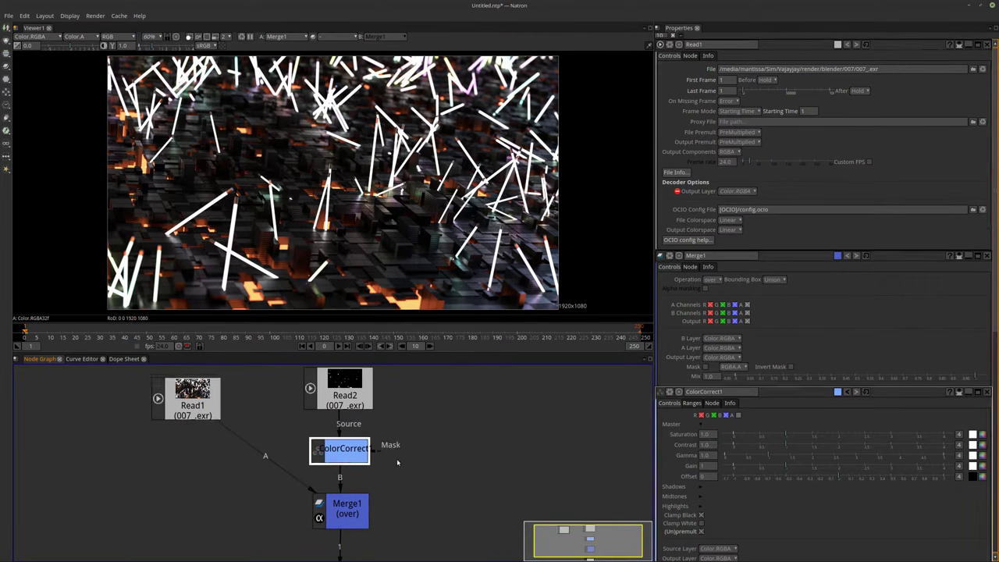
drag(344, 390, 468, 402)
drag(339, 446, 452, 507)
click(304, 471)
drag(403, 515, 379, 500)
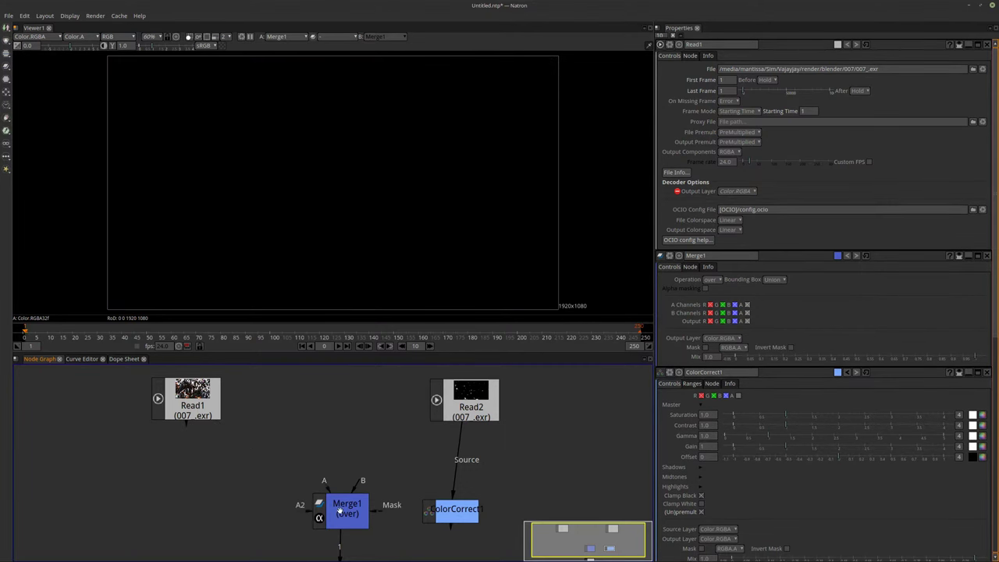
Connect the B input of Merge1 to Read1 and its A input to ColorCorrect1
drag(352, 489, 175, 406)
mouse_move(361, 507)
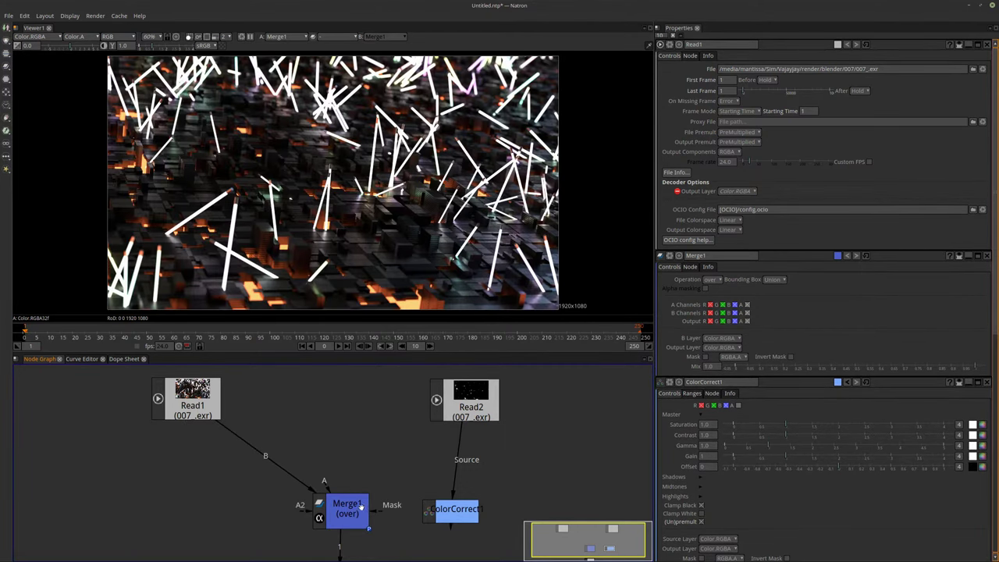
drag(325, 483, 442, 512)
click(340, 512)
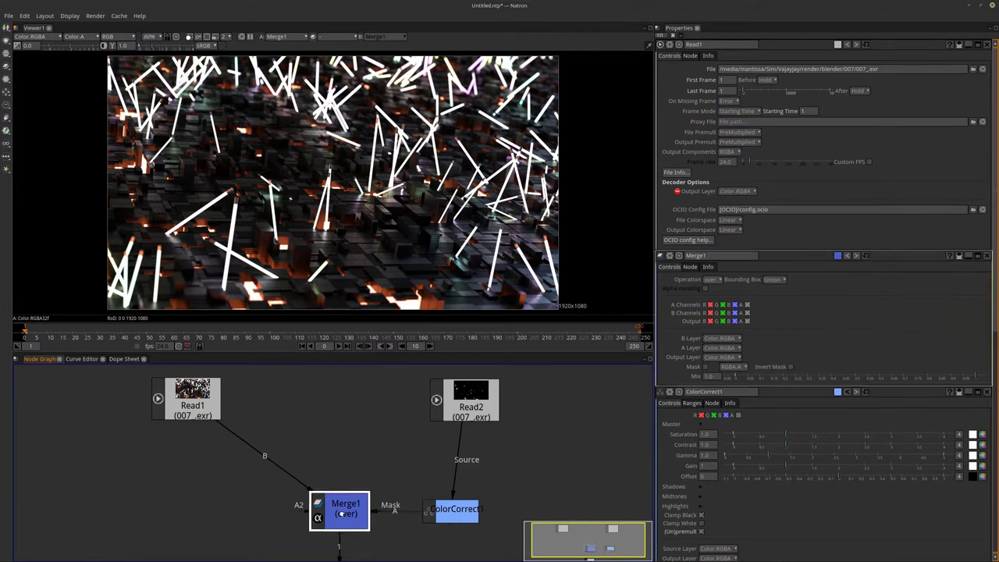
Tidy the node graph by lining up Read1 above Merge1 and Read2 above ColorCorrect1
drag(191, 398, 346, 404)
middle_drag(426, 438, 392, 446)
drag(446, 412, 432, 414)
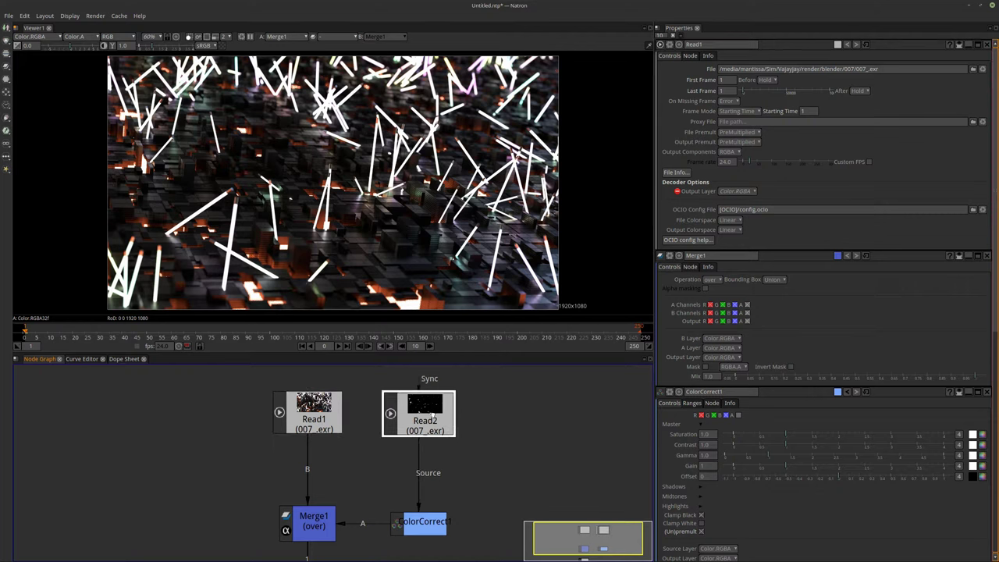
mouse_move(452, 477)
middle_down()
mouse_move(432, 484)
mouse_move(434, 464)
mouse_move(435, 473)
middle_up()
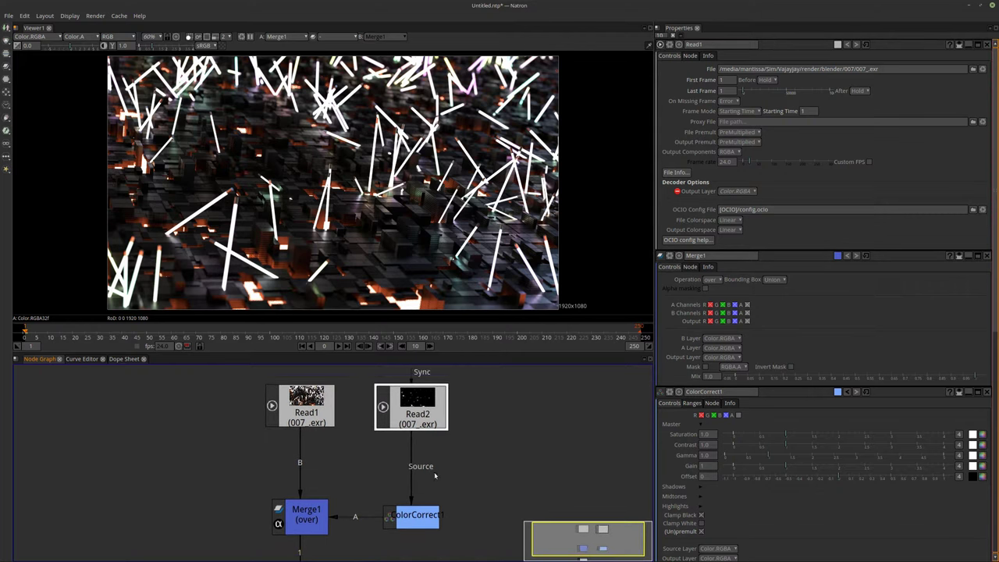
Open the settings of Merge1 and set its operation to plus
click(304, 522)
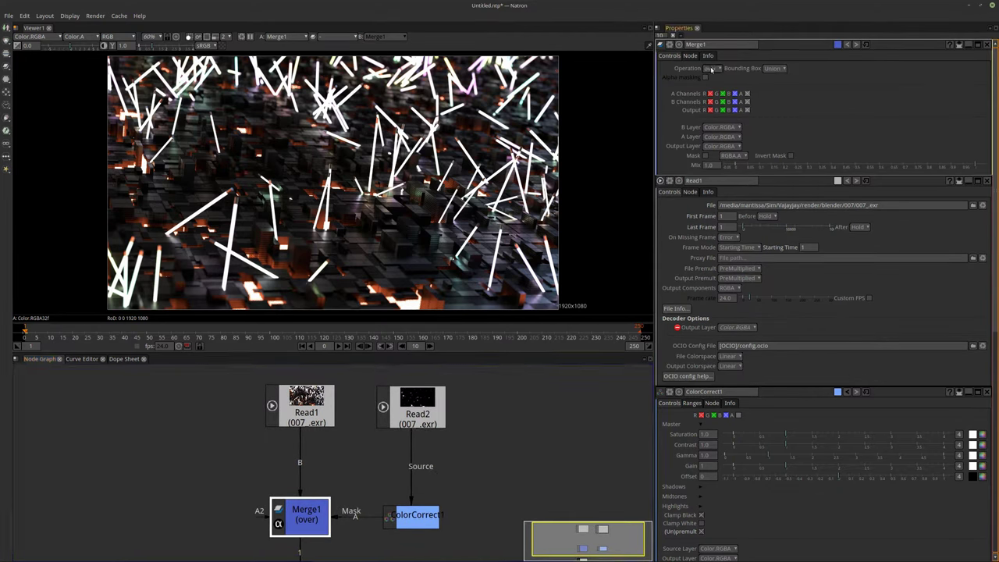
click(711, 68)
click(715, 368)
middle_drag(496, 479, 503, 473)
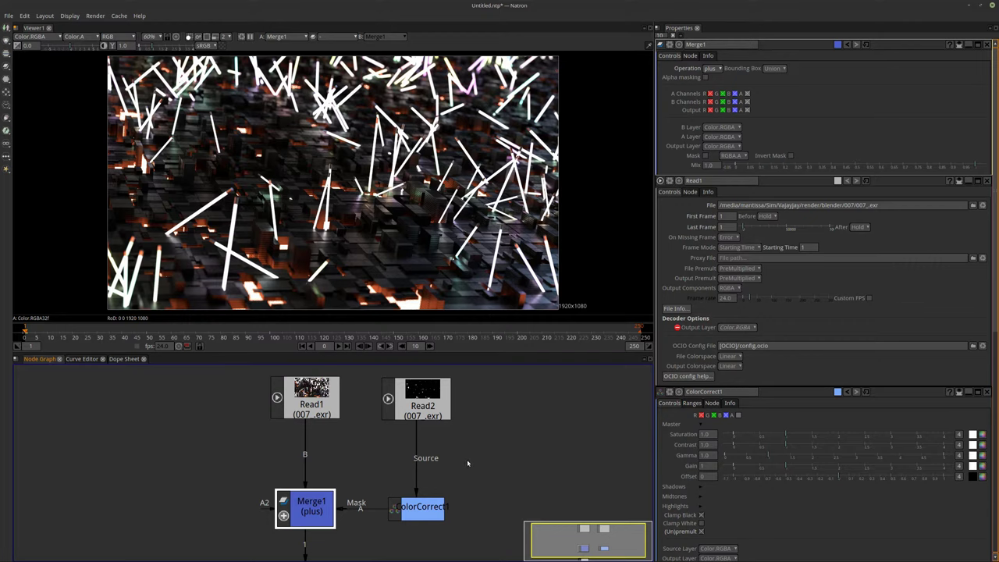
Move ColorCorrect1 up, insert a second Merge node between it and Merge1, and connect the new node's A input to Read1
mouse_move(467, 468)
middle_down()
mouse_move(475, 457)
mouse_move(477, 484)
middle_up()
drag(443, 423, 443, 419)
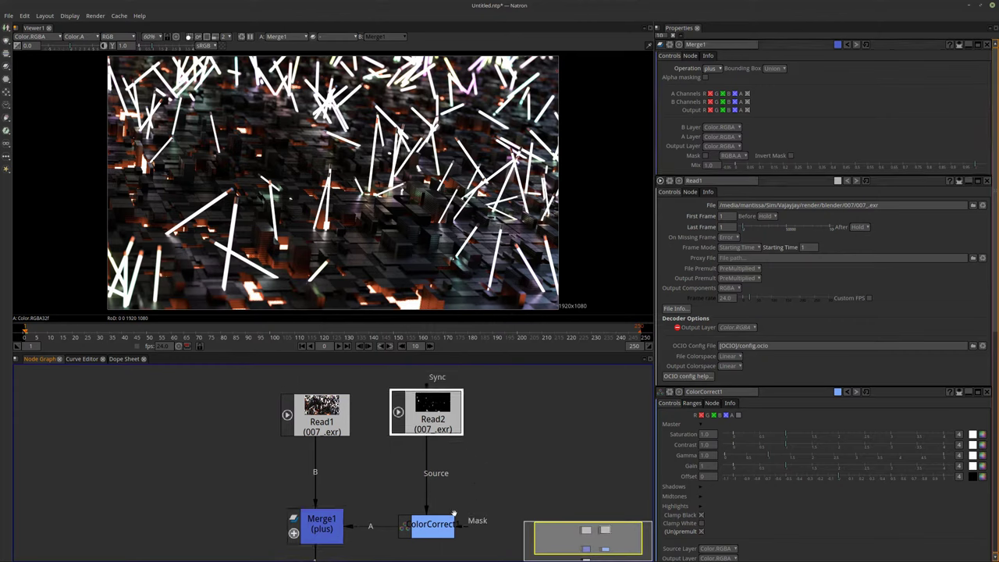
drag(440, 519, 438, 454)
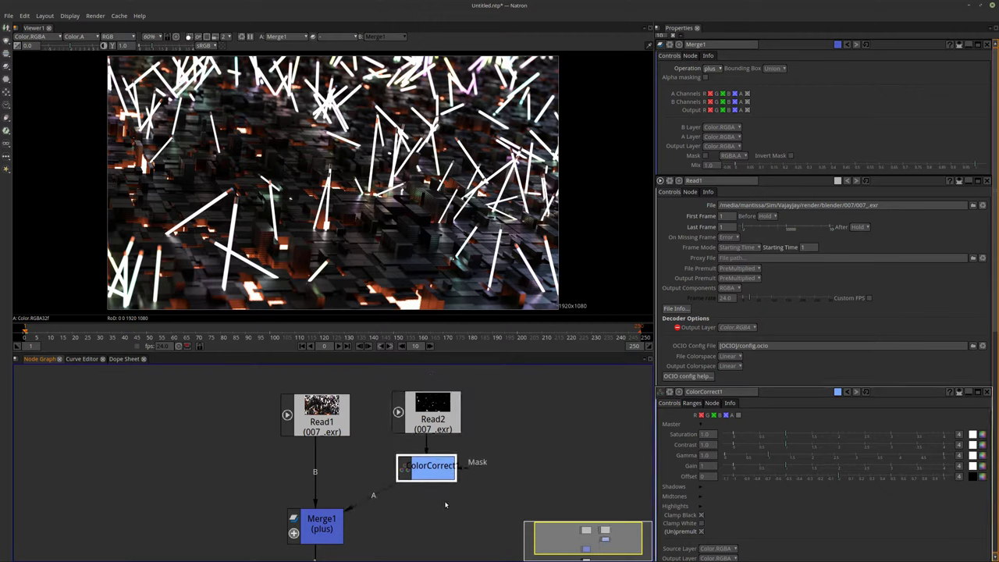
key(m)
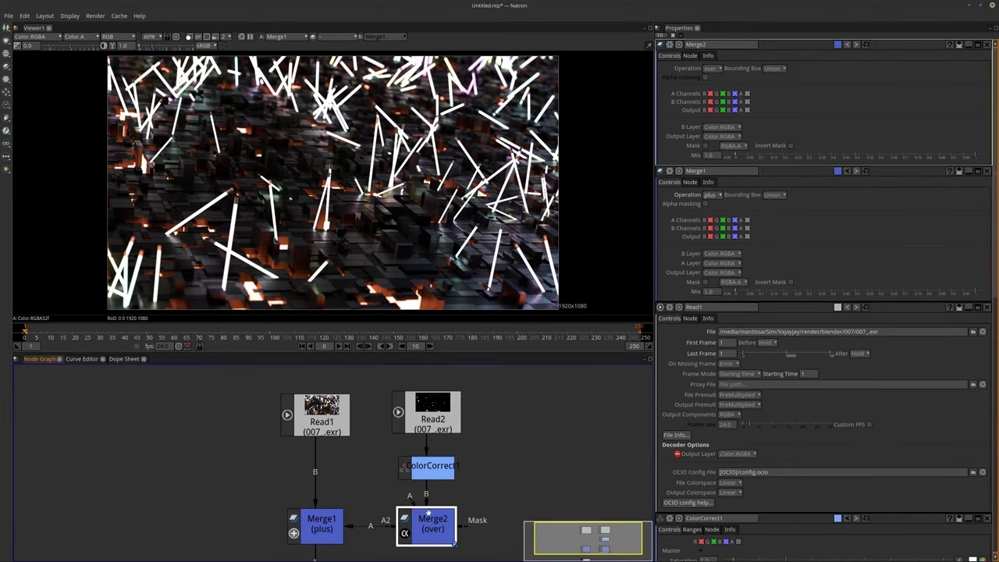
drag(408, 495, 320, 422)
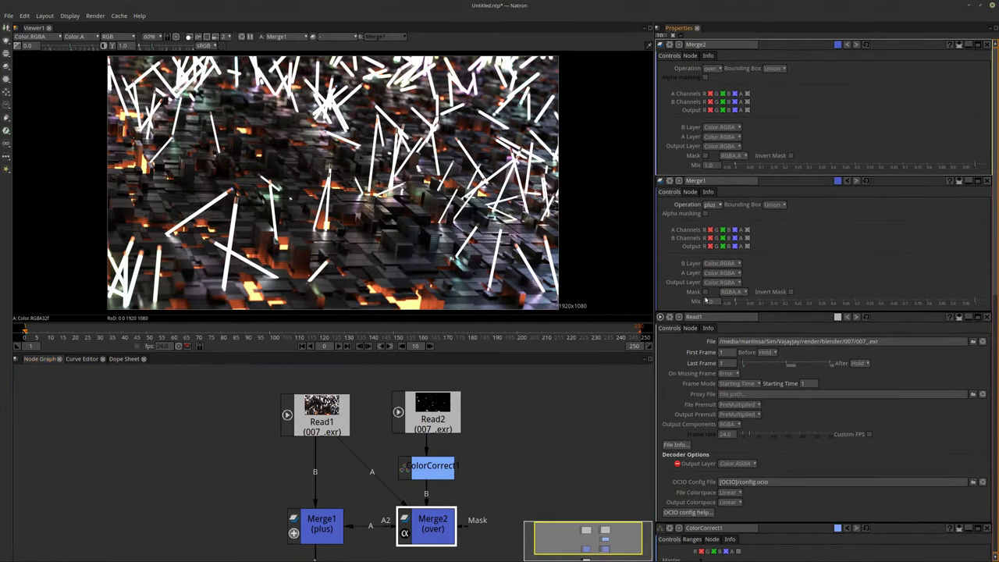
Set the operation of Merge2 to color
click(708, 69)
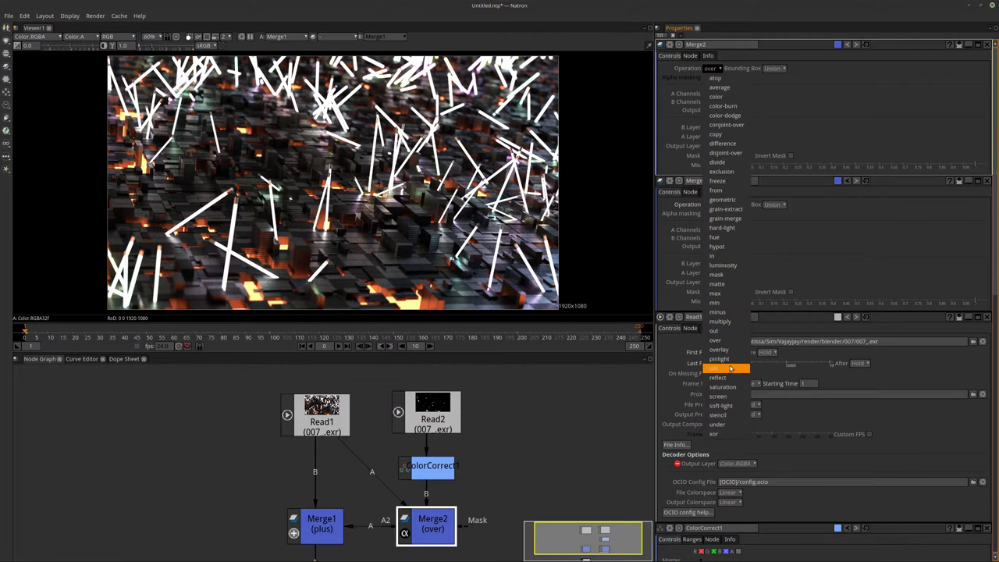
click(716, 96)
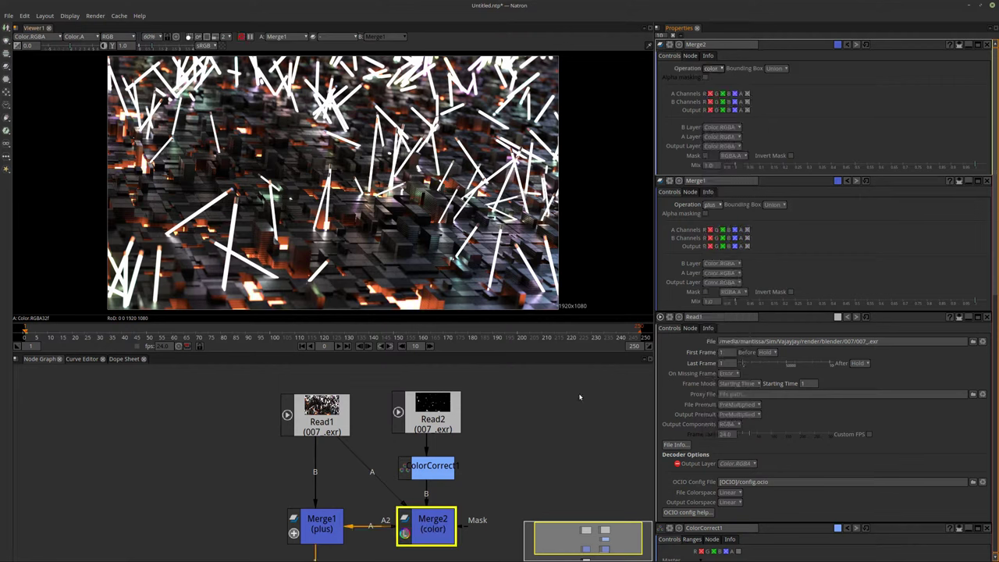
middle_drag(514, 487, 521, 460)
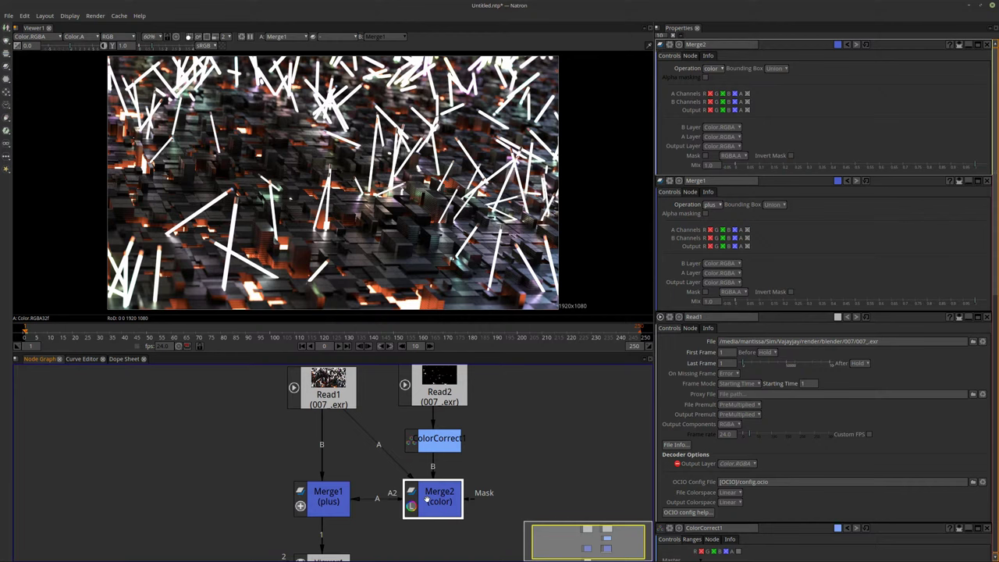
Delete Merge2, then move ColorCorrect1 beside Merge1 and connect it to Merge1's A input
key(1)
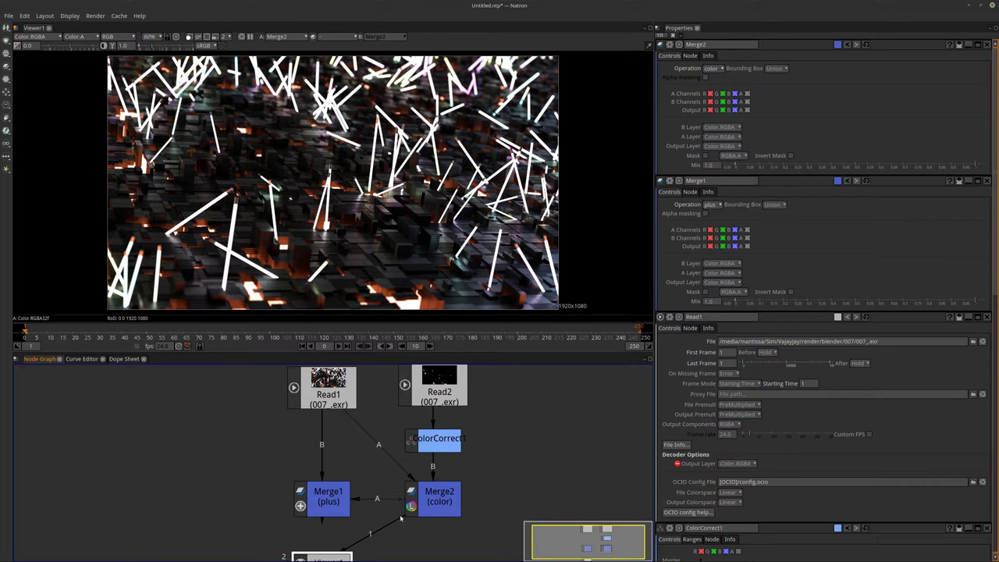
drag(401, 517, 324, 514)
click(438, 500)
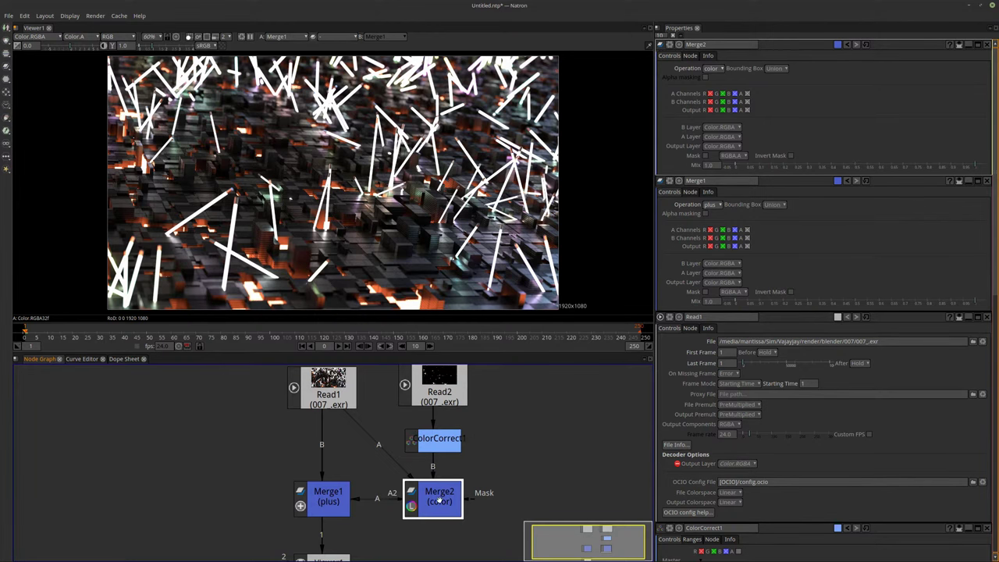
key(Delete)
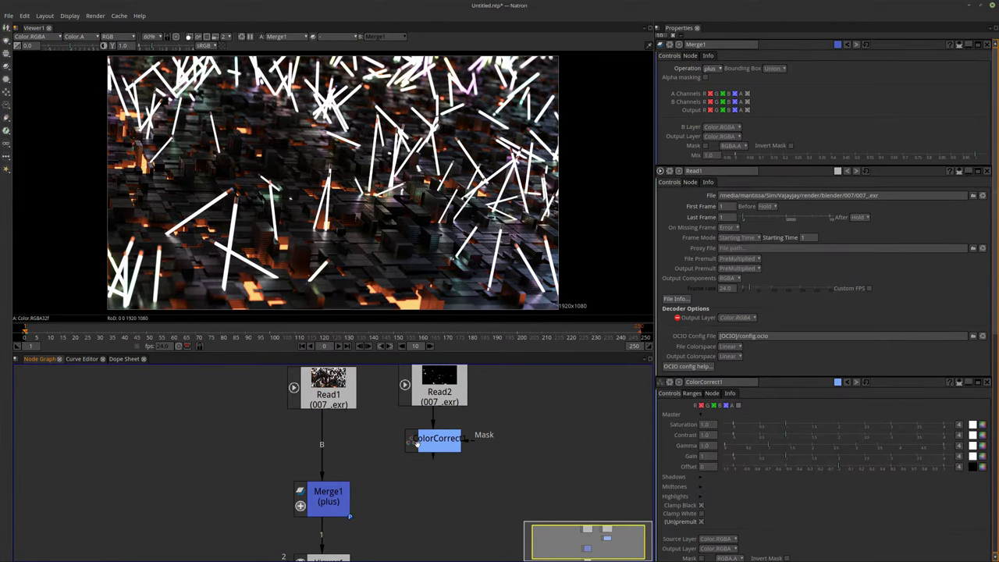
drag(305, 487, 443, 505)
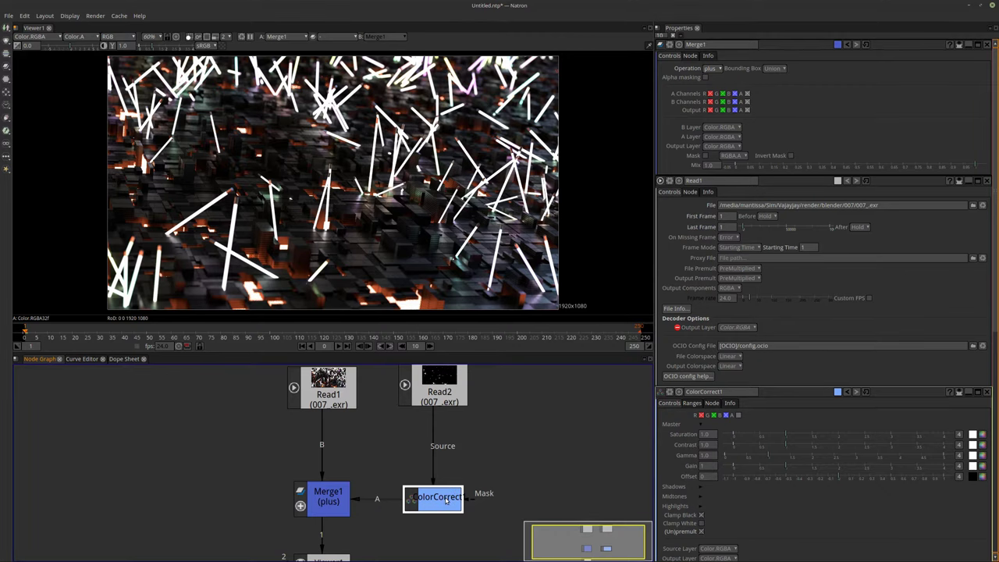
Lower ColorCorrect1's master saturation to about 0.142 and show that node's output in the viewer
double_click(448, 500)
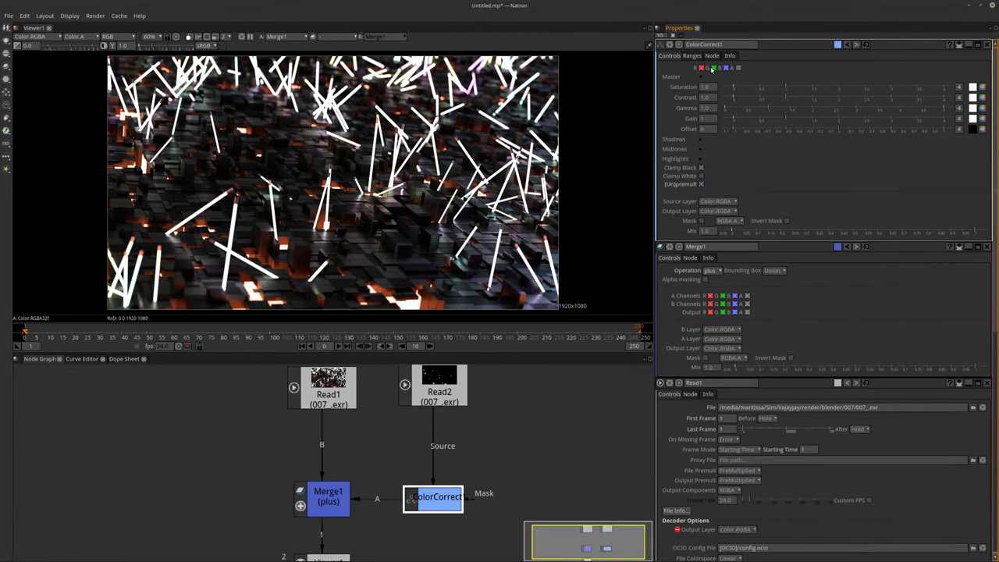
drag(782, 87, 738, 87)
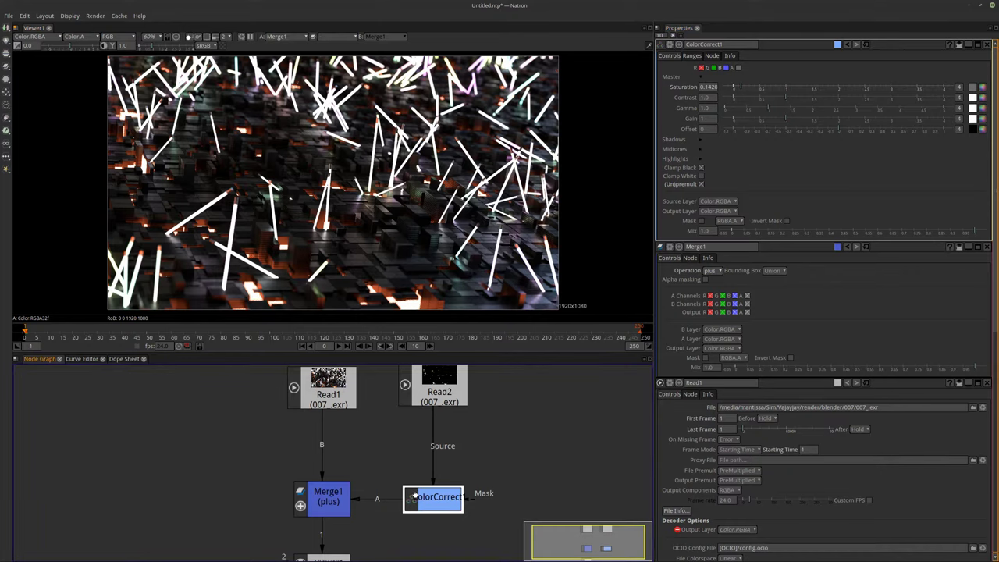
key(1)
click(740, 68)
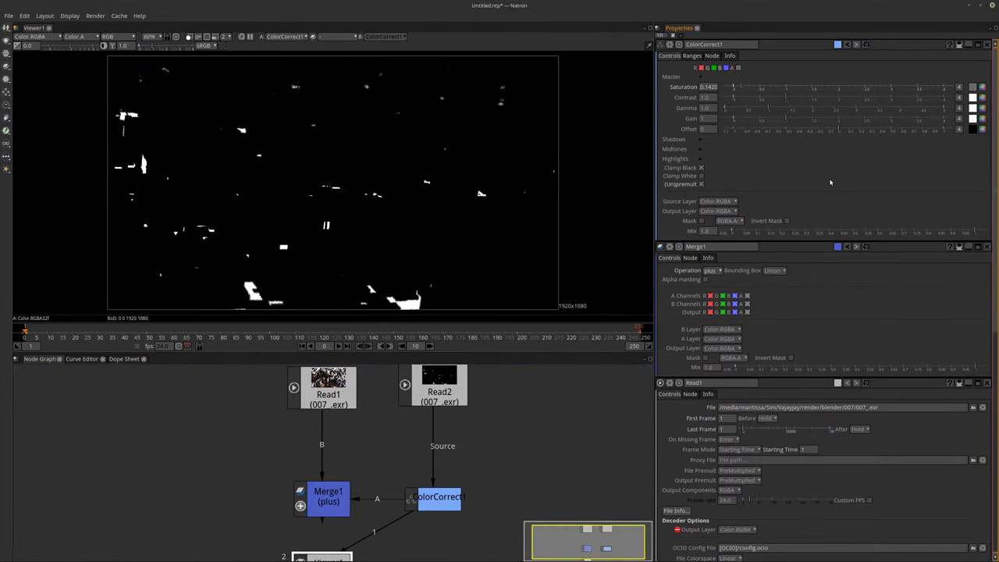
Insert a Shuffle node between Read2 and ColorCorrect1
click(435, 399)
key(Tab)
key(Down)
key(Return)
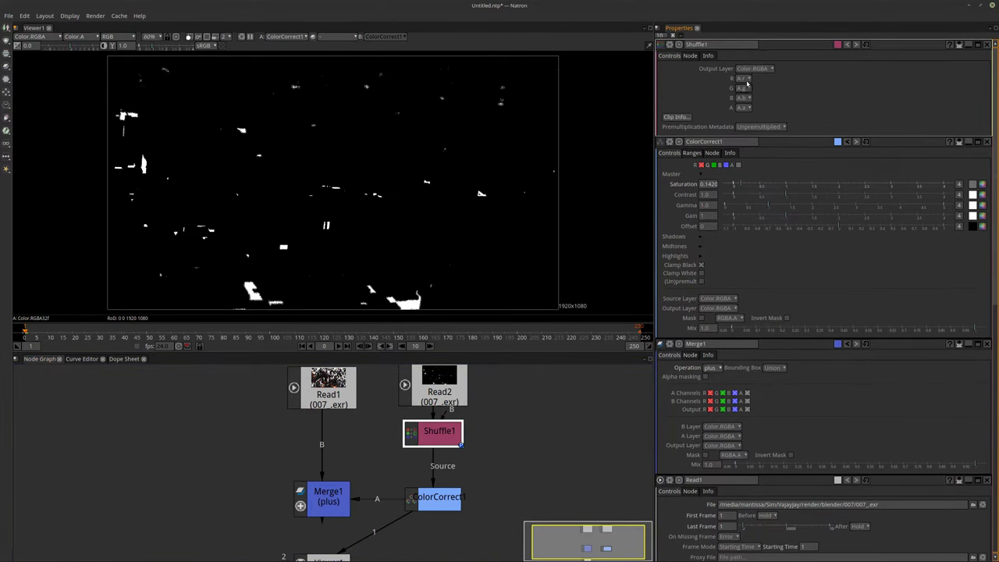
Try Shuffle1 with RenderLayer.IndexOB as the output layer and A.RenderLayer.IndexOB.X as its X source
click(754, 69)
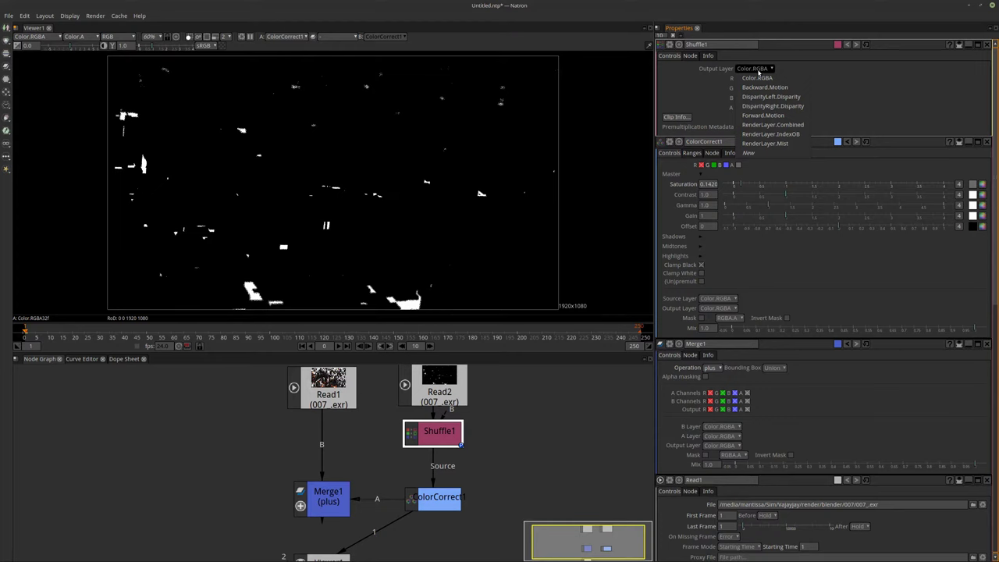
click(798, 134)
click(744, 78)
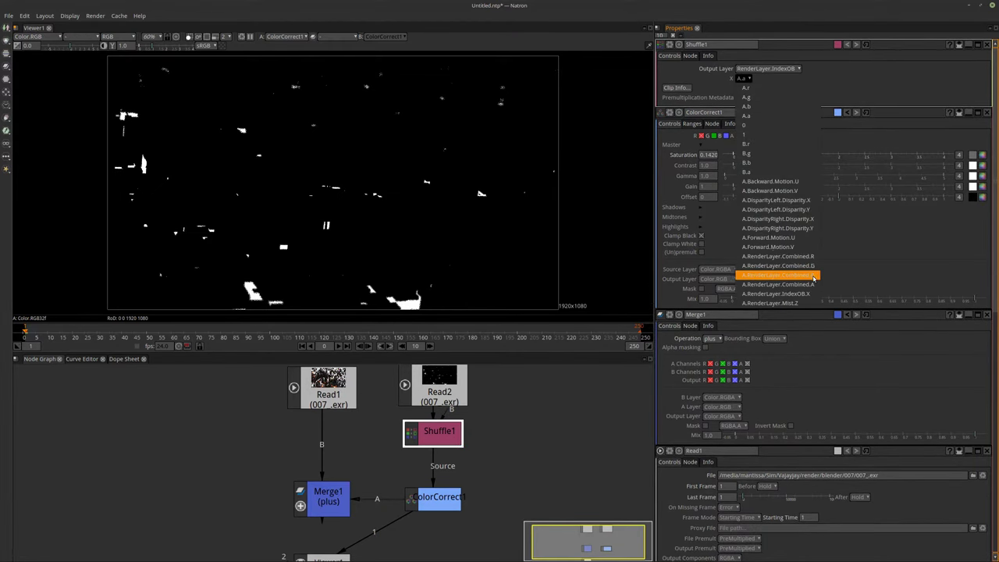
click(775, 293)
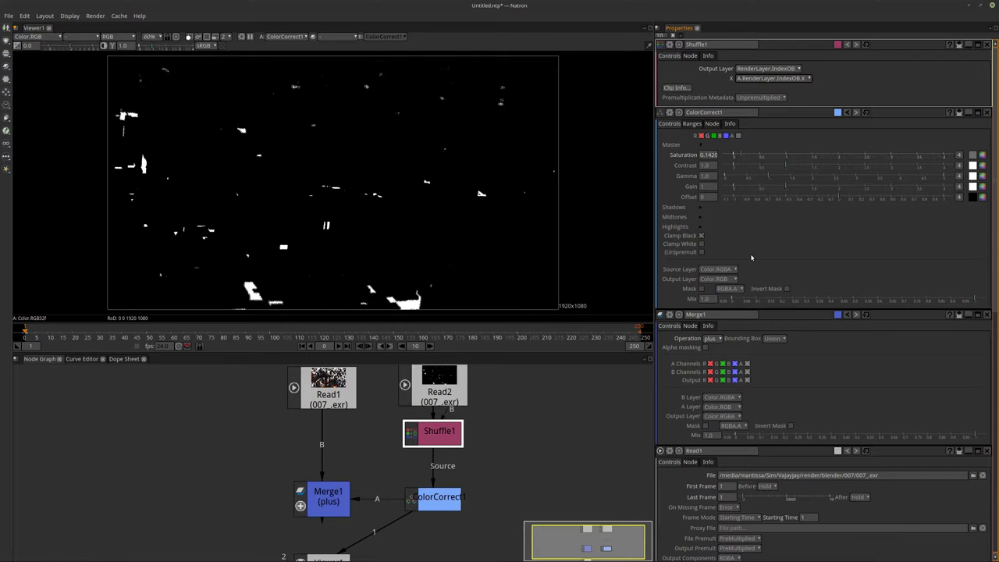
Set Shuffle1's output layer to Color.RGBA and its output components to RGB
click(758, 69)
click(764, 81)
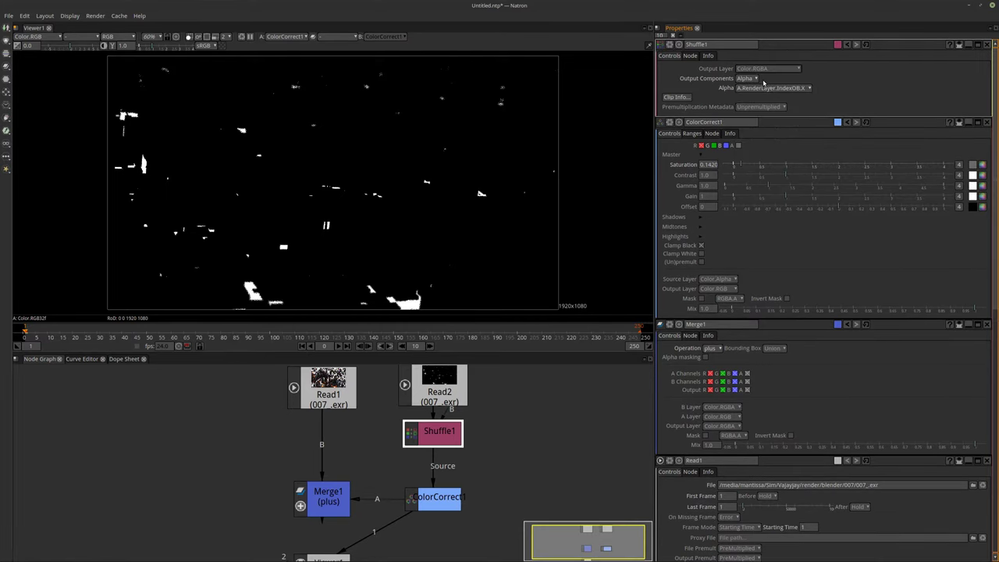
click(770, 89)
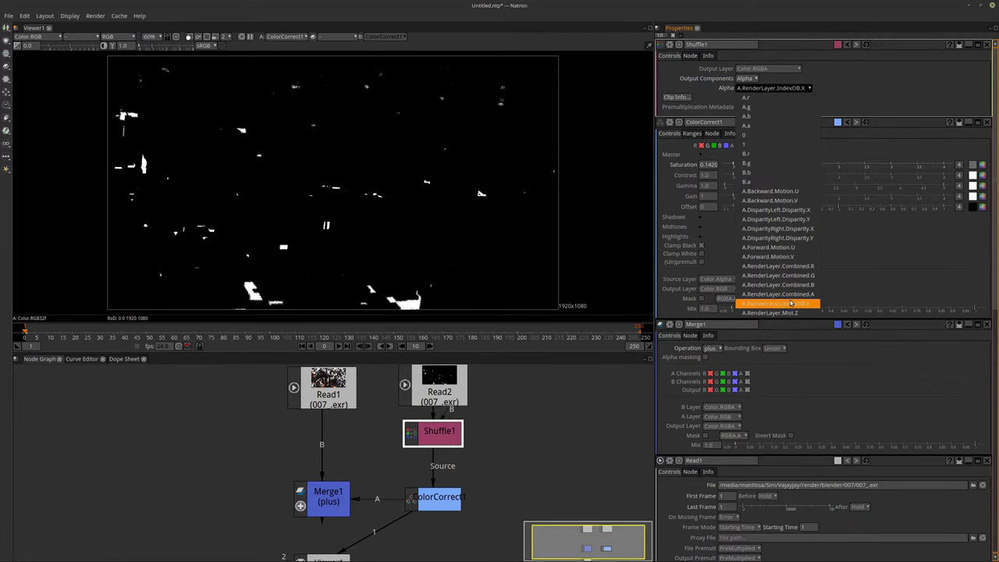
click(787, 303)
click(746, 79)
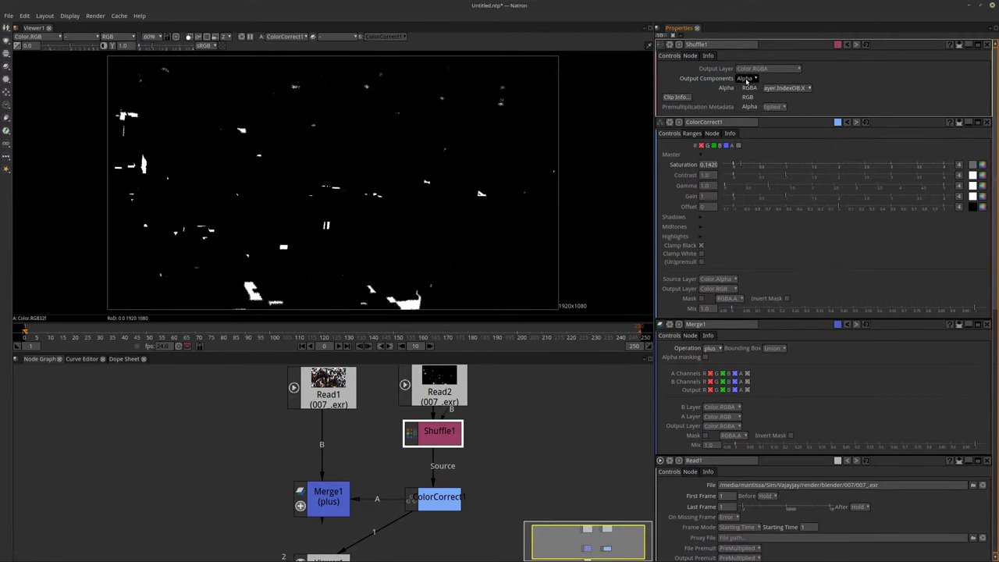
click(750, 98)
Assign A.RenderLayer.IndexOB.X as the source of Shuffle1's R, G and B channels
click(748, 97)
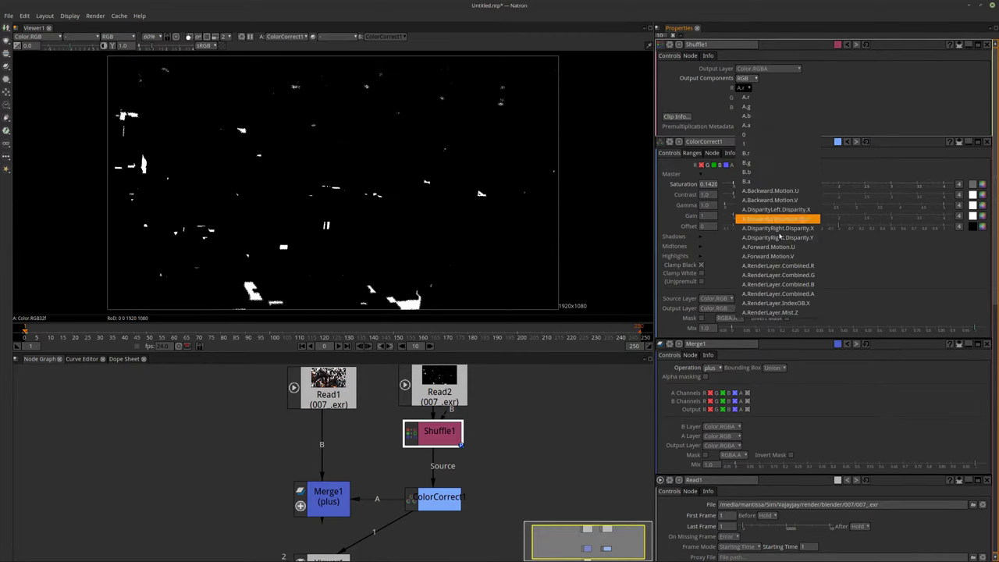
click(788, 302)
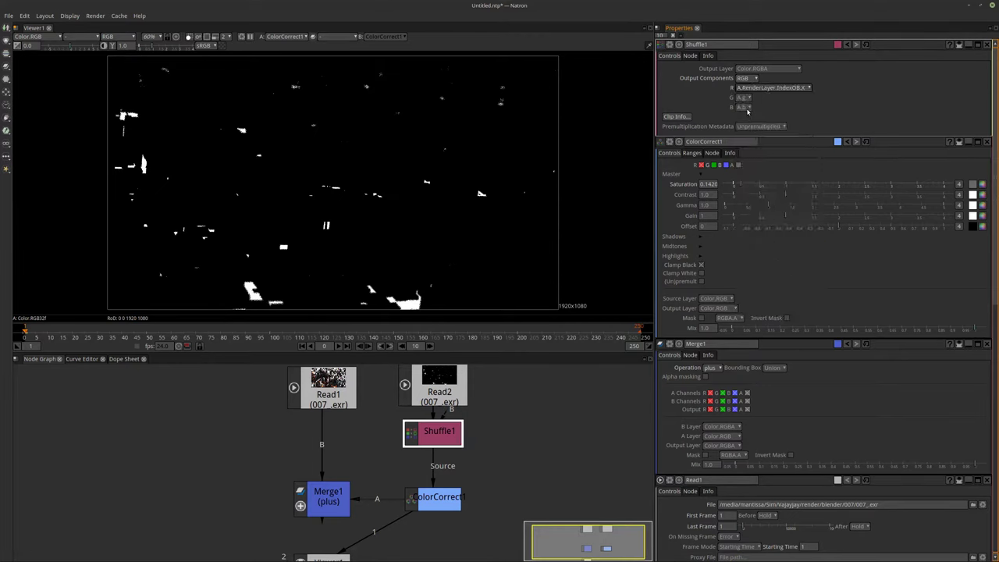
click(747, 98)
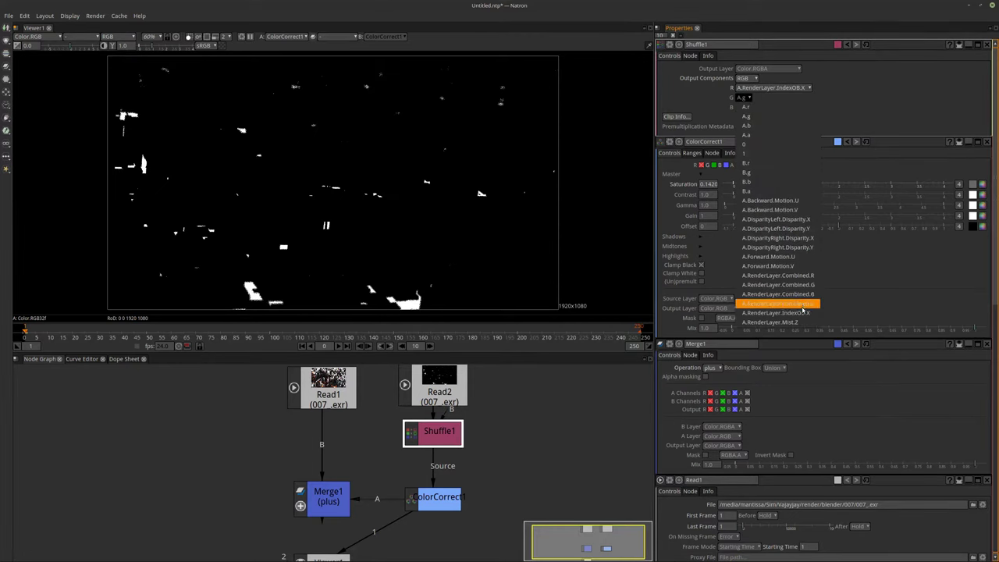
click(781, 312)
click(744, 107)
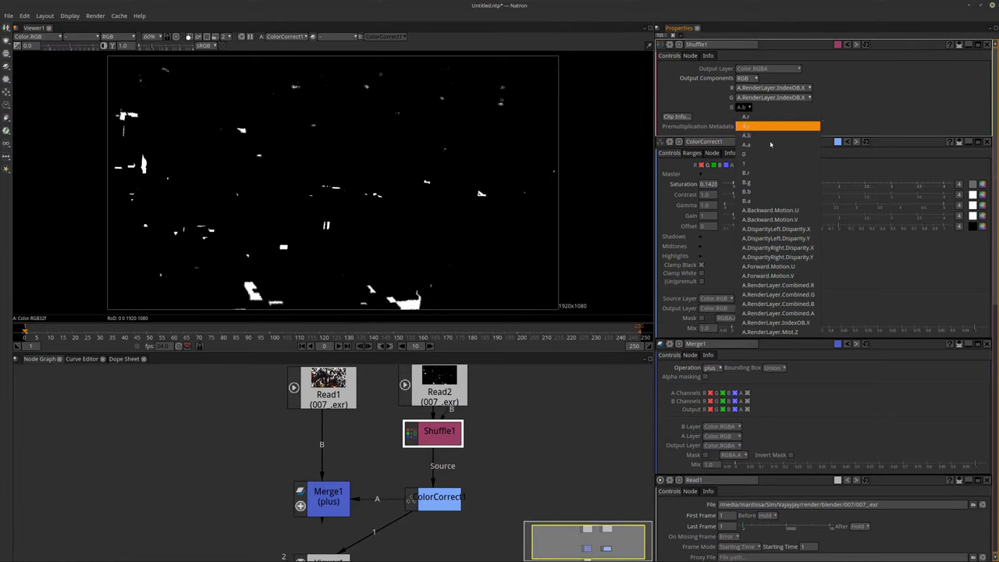
click(781, 322)
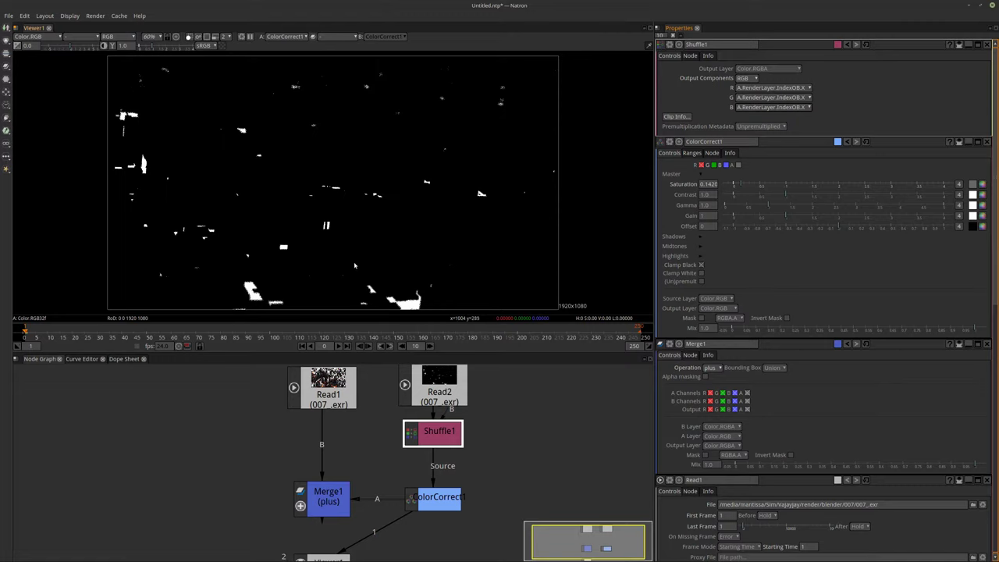
Set ColorCorrect1's master saturation to about 3.598 and its master gamma to about 0.718
middle_drag(525, 427, 523, 420)
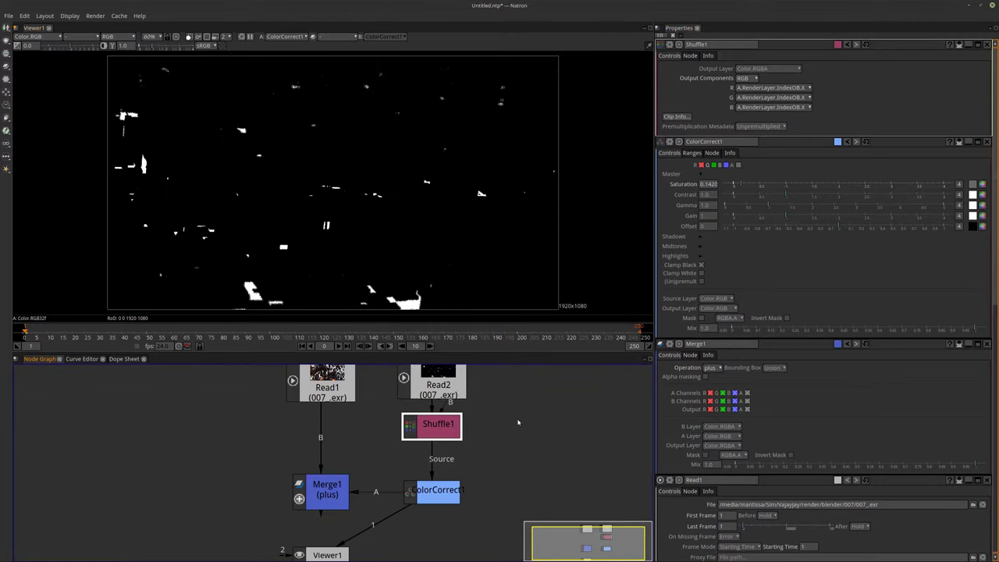
double_click(448, 498)
drag(747, 88, 919, 94)
mouse_move(769, 111)
mouse_down()
mouse_move(713, 119)
mouse_move(756, 111)
mouse_up()
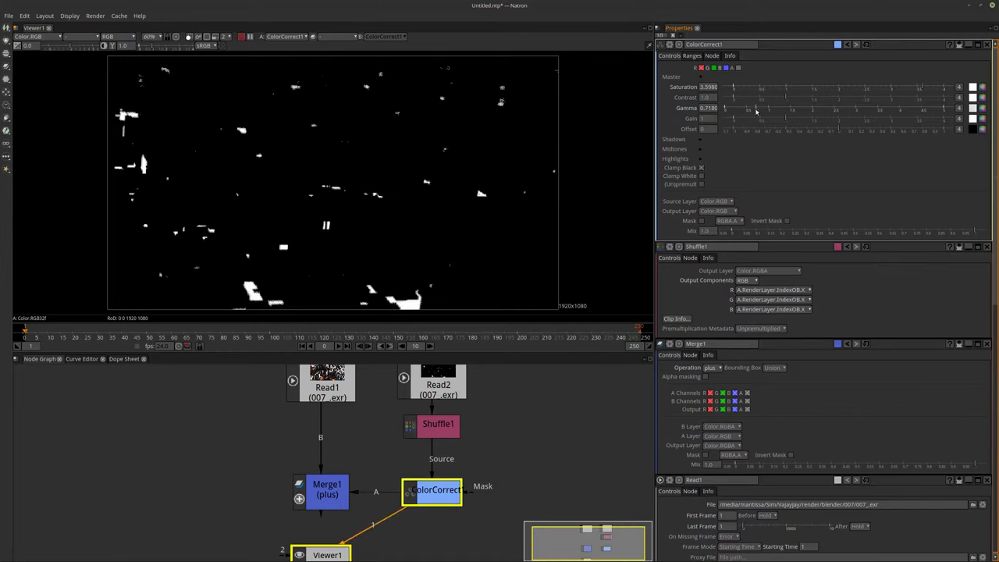
middle_drag(433, 481, 433, 469)
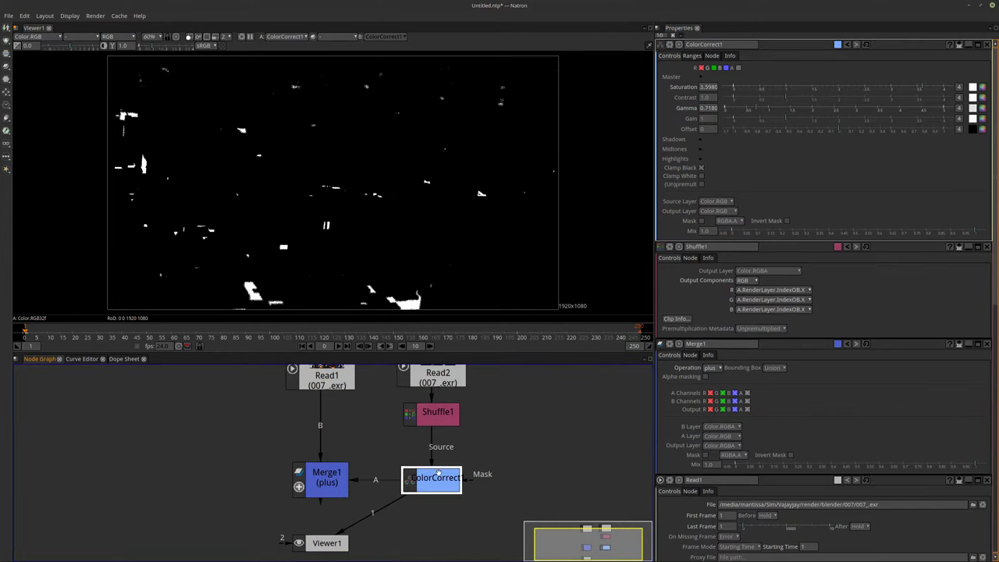
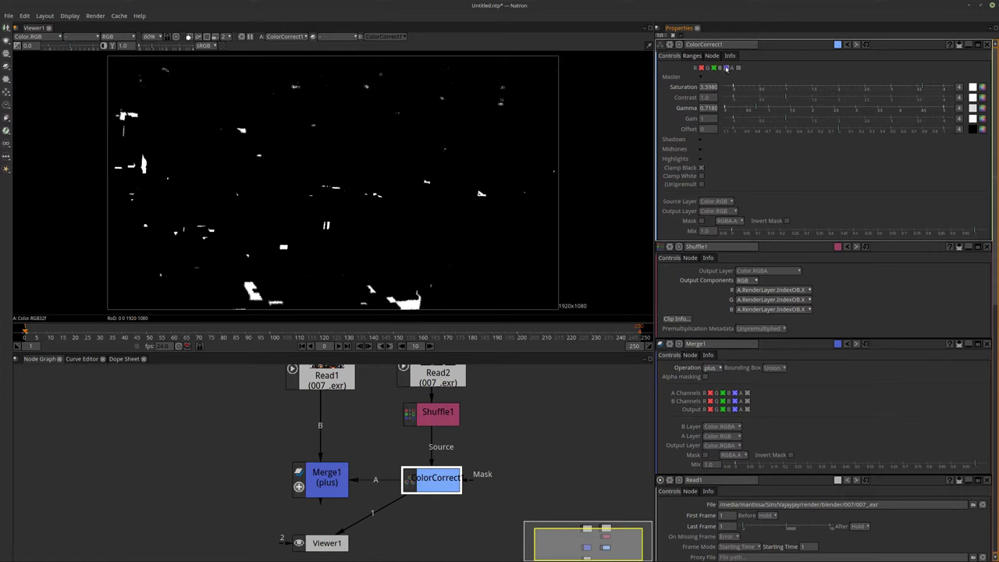
Reopen Shuffle1's properties and delete the ColorCorrect1 node from the mask branch
click(444, 416)
double_click(438, 418)
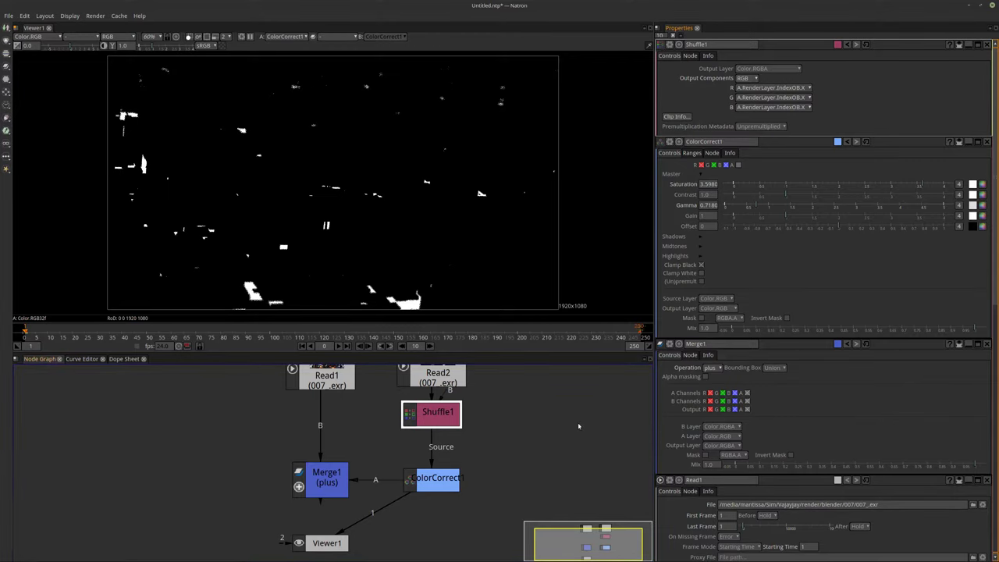
click(439, 484)
key(Delete)
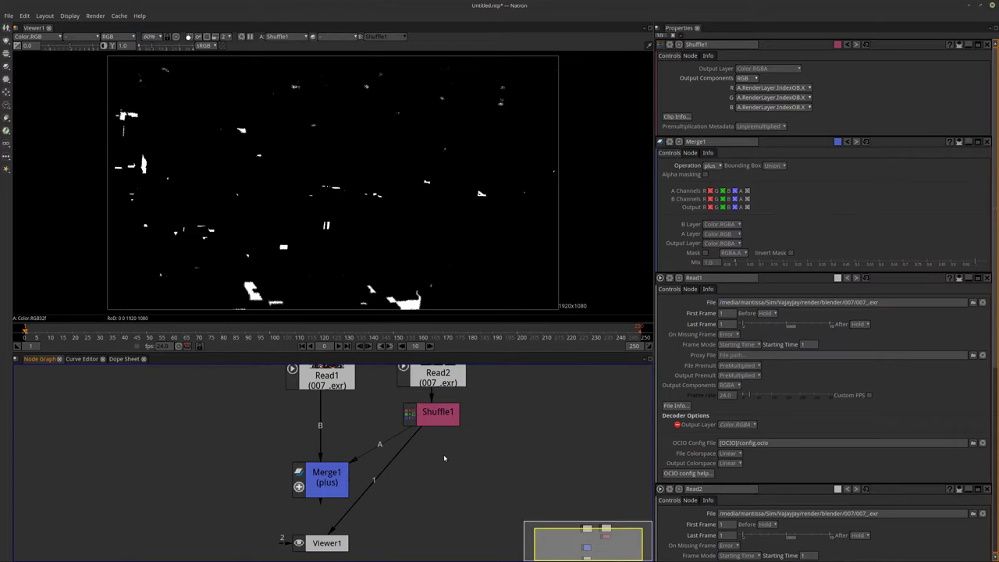
Insert a ColorLookup node after Shuffle1 in the mask branch
click(446, 423)
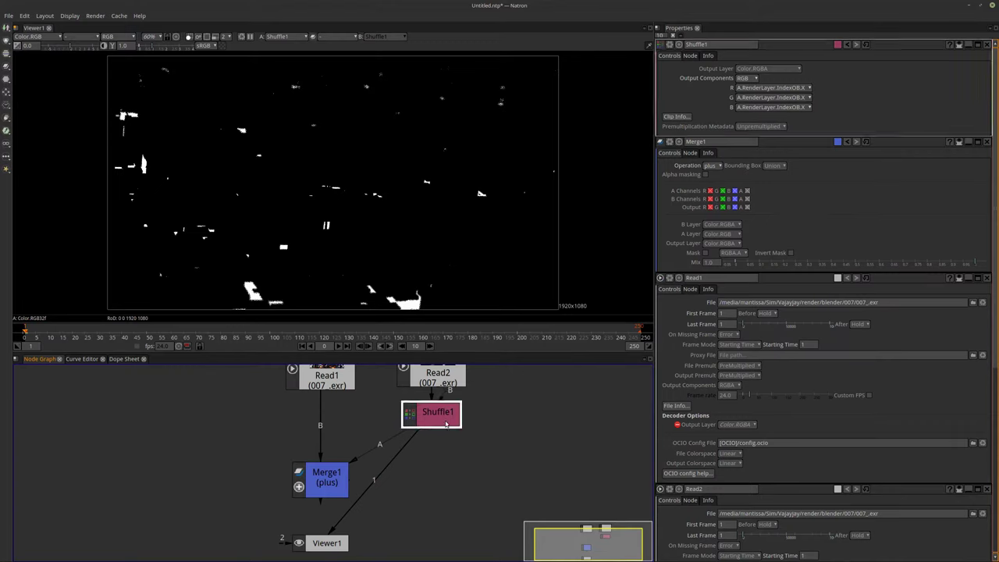
click(6, 43)
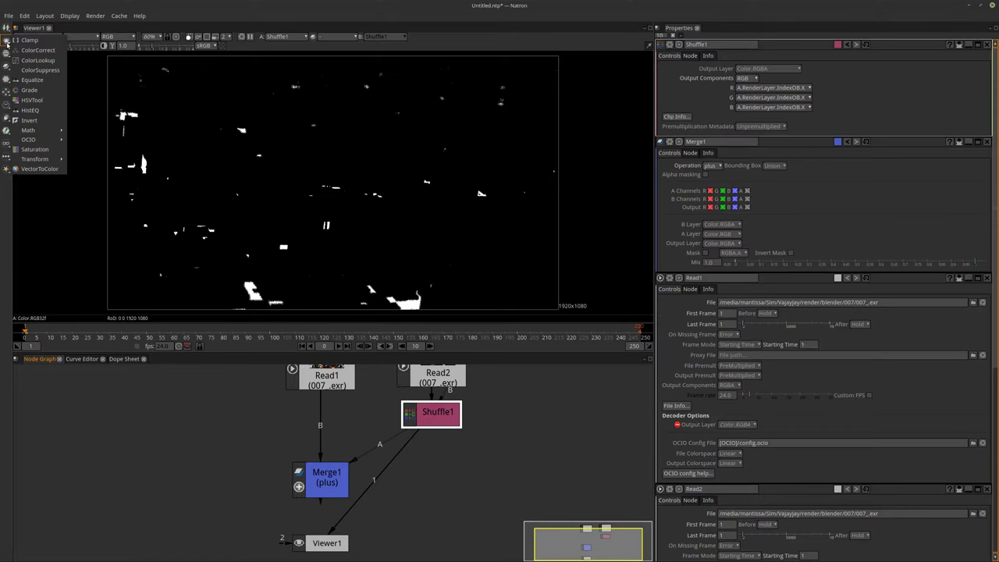
click(7, 45)
click(7, 45)
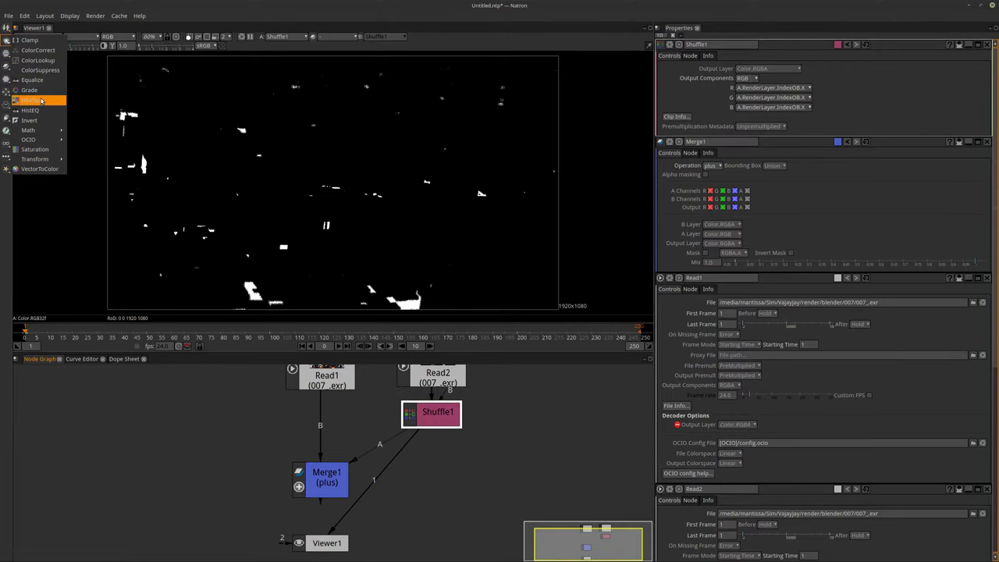
click(43, 60)
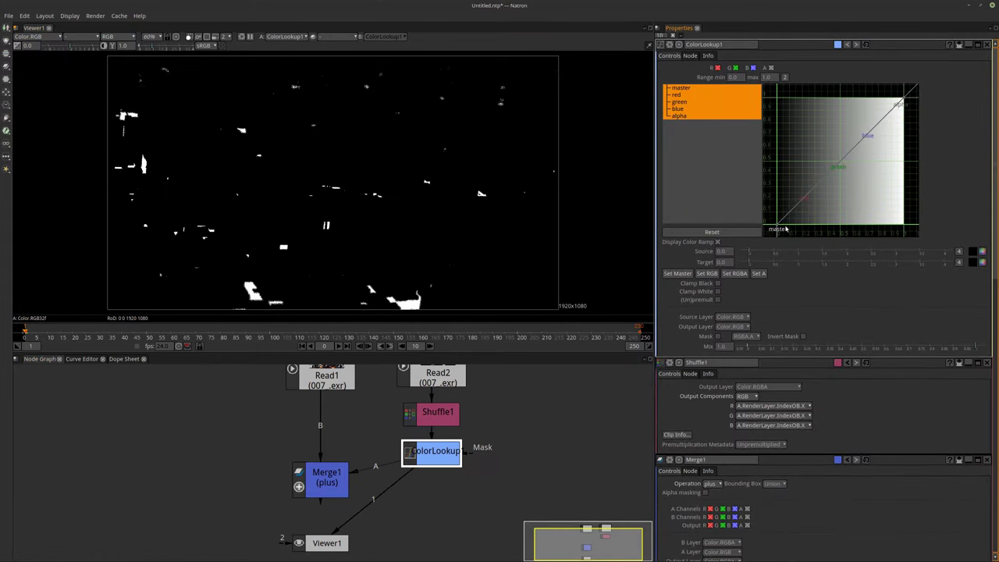
Add a point to ColorLookup1's red curve and raise it to about x 0.293, y 0.594
click(687, 109)
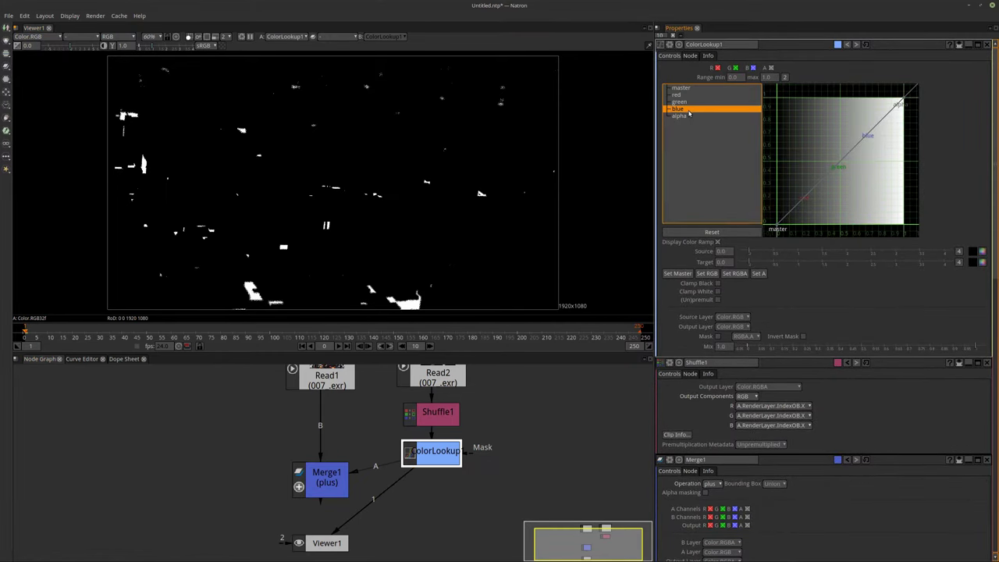
click(676, 95)
double_click(841, 162)
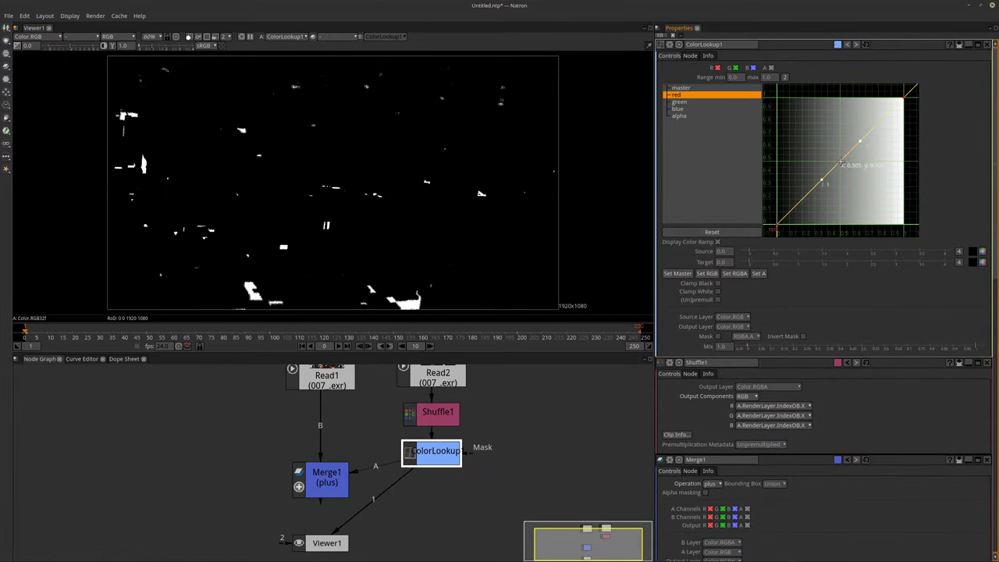
drag(841, 162, 814, 151)
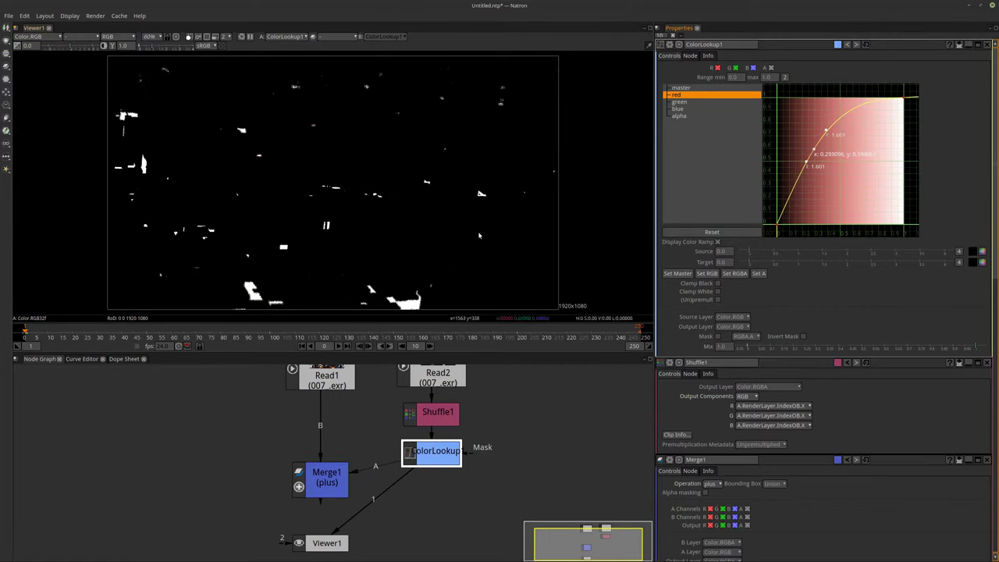
scroll(375, 257, down, 1)
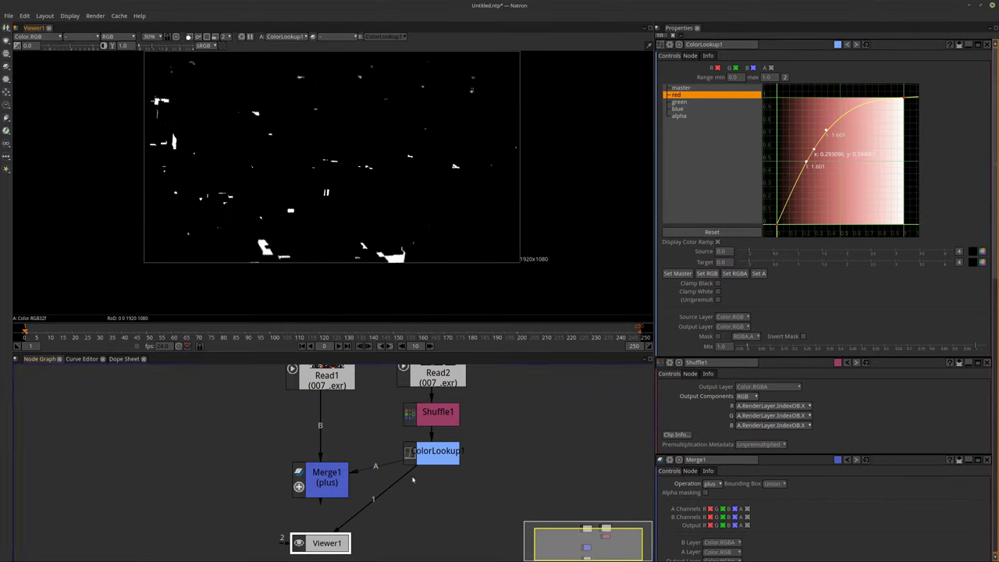
Insert a GodRays node after ColorLookup1
click(430, 461)
key(Tab)
text(col)
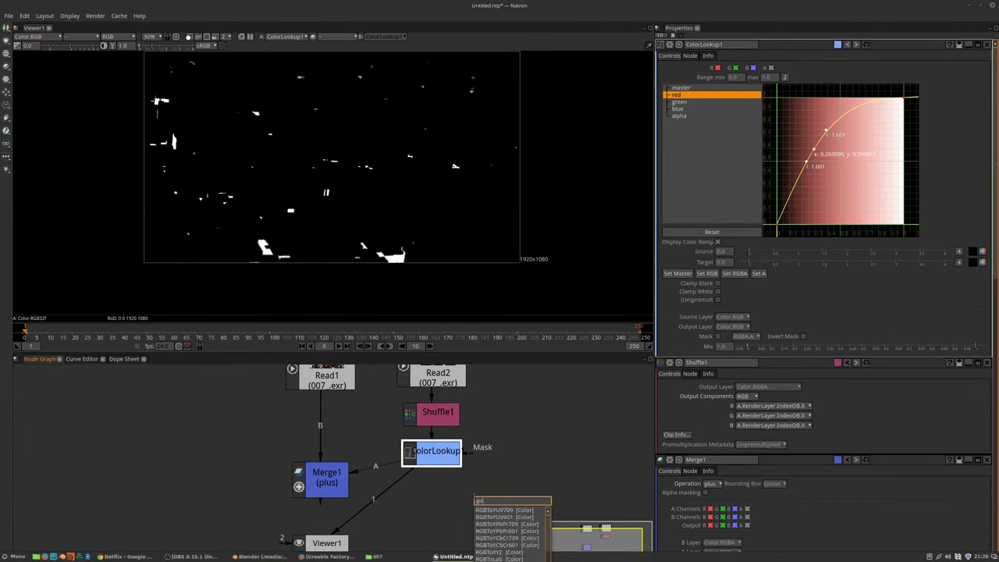
text(d)
key(Down)
key(Return)
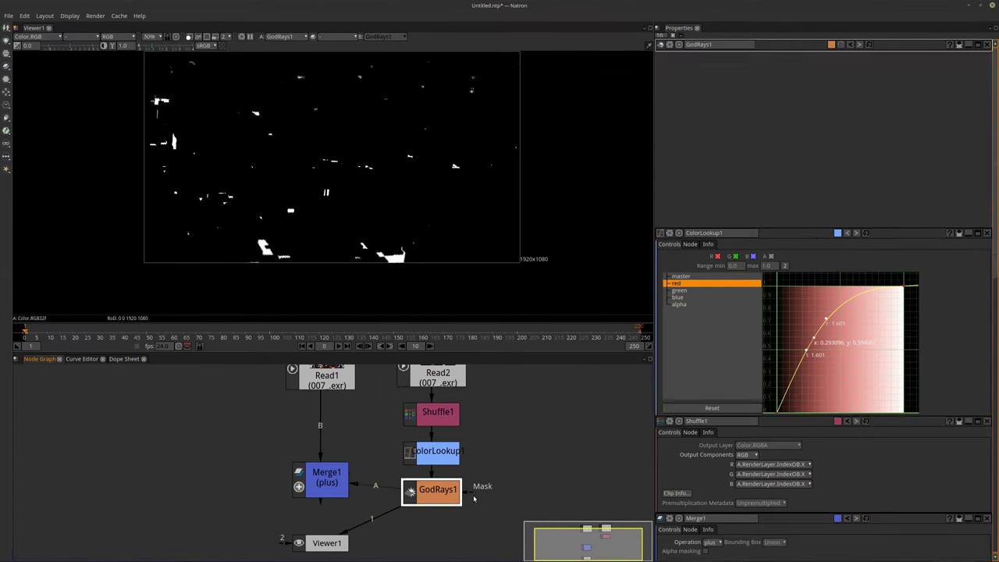
Move GodRays1's center to about x 860, y 692 and check its output layer options, keeping All
drag(332, 160, 339, 138)
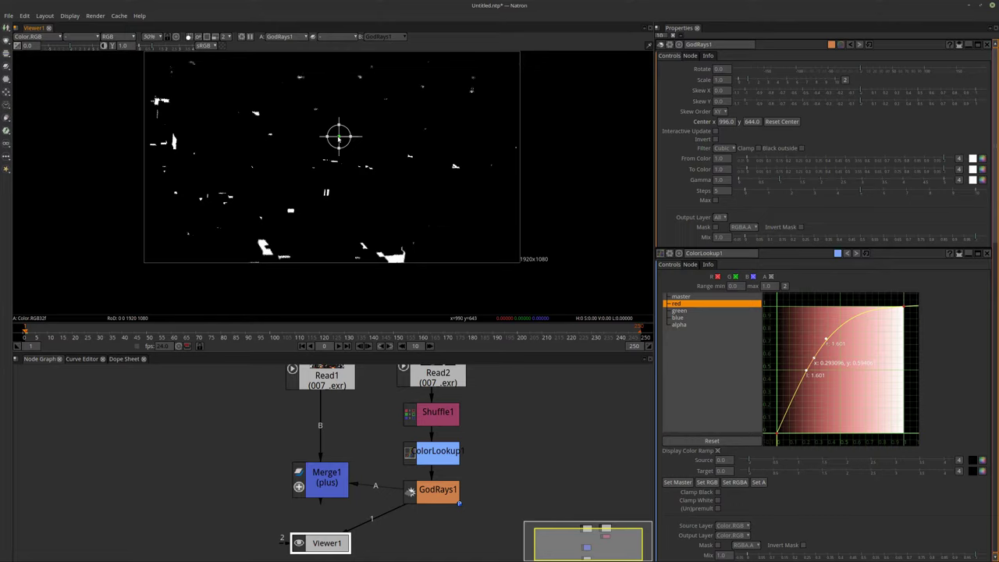
drag(339, 138, 313, 126)
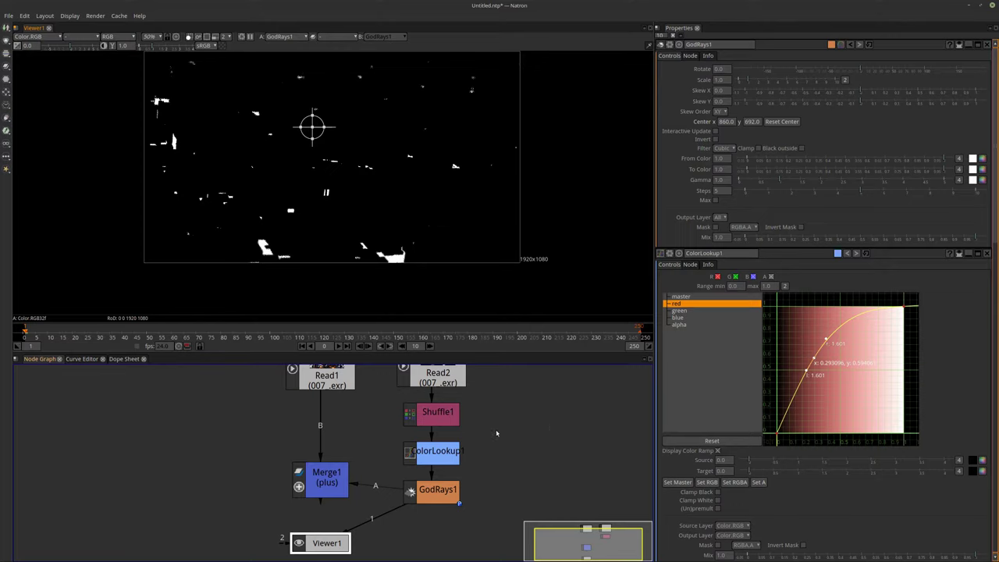
click(437, 492)
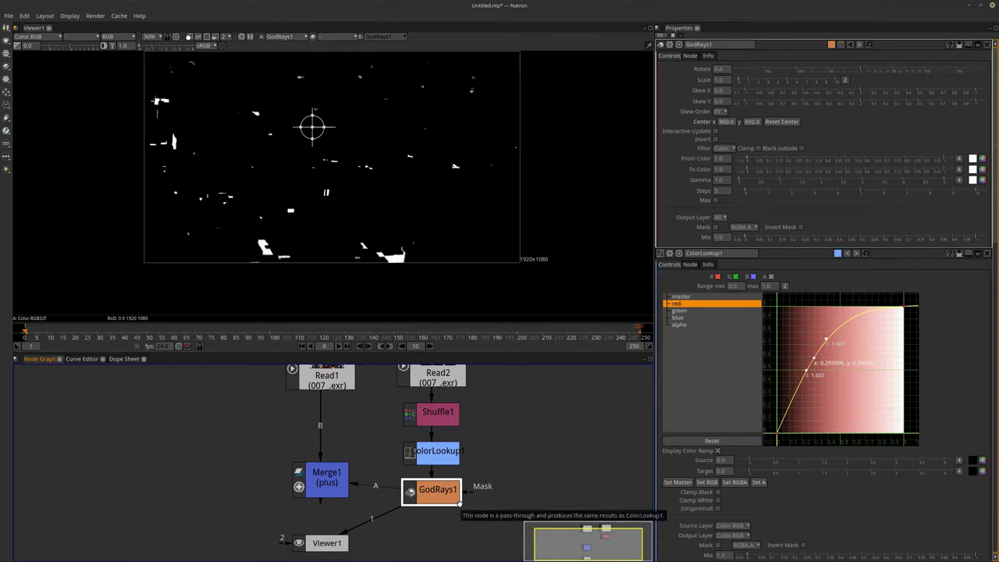
click(721, 217)
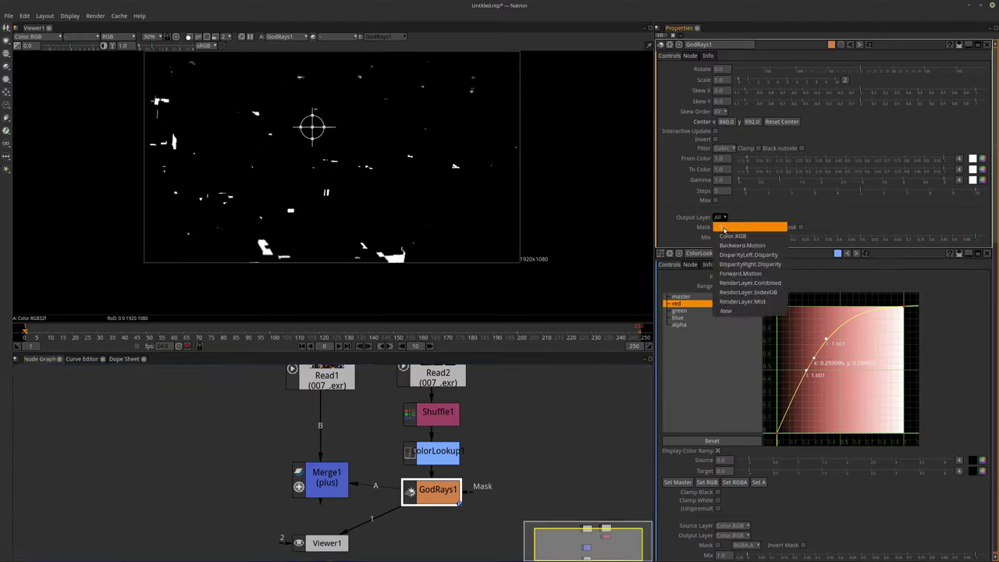
click(765, 200)
click(410, 426)
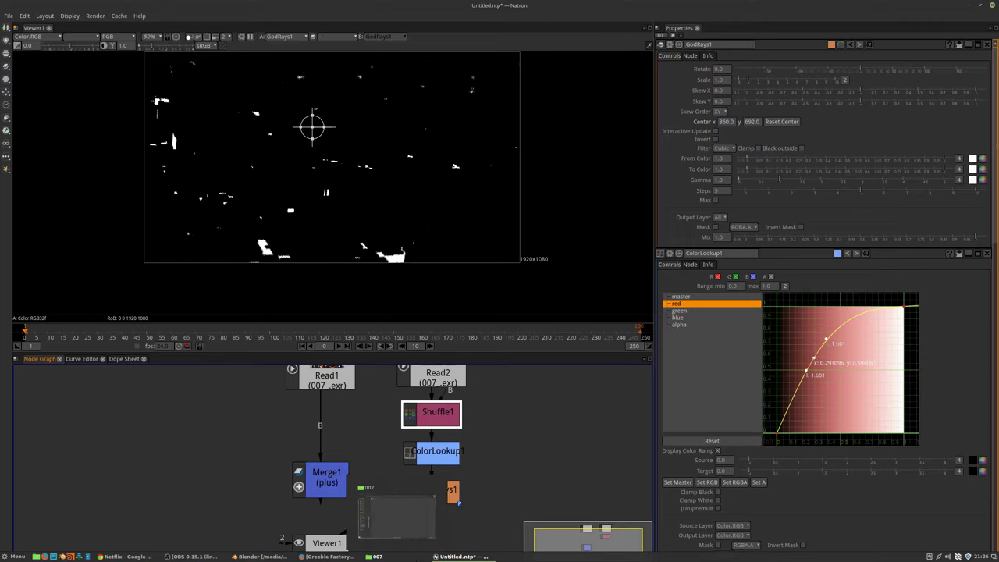
Detach Merge1 from the main branch, connect Viewer1 directly to Read1, and place Merge1 with the mask nodes well apart from them
mouse_move(331, 472)
scroll(448, 448, down, 2)
drag(369, 399, 233, 399)
drag(331, 456, 310, 454)
middle_drag(288, 444, 383, 438)
drag(333, 396, 284, 398)
drag(452, 518, 316, 550)
drag(497, 485, 267, 395)
drag(311, 551, 267, 535)
middle_drag(315, 425, 392, 428)
middle_drag(436, 465, 421, 465)
click(532, 472)
drag(537, 472, 538, 481)
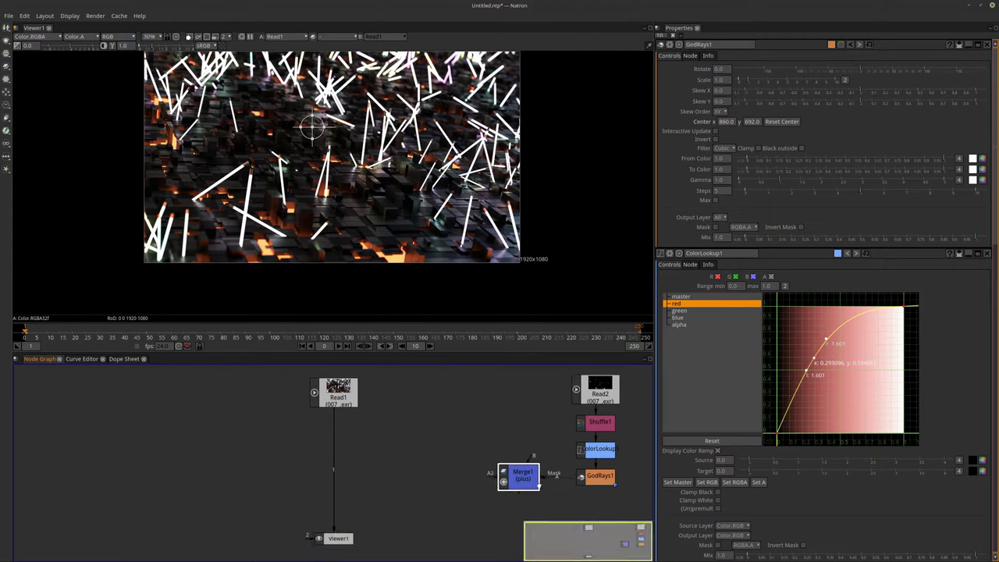
middle_drag(404, 442, 316, 446)
scroll(379, 444, down, 1)
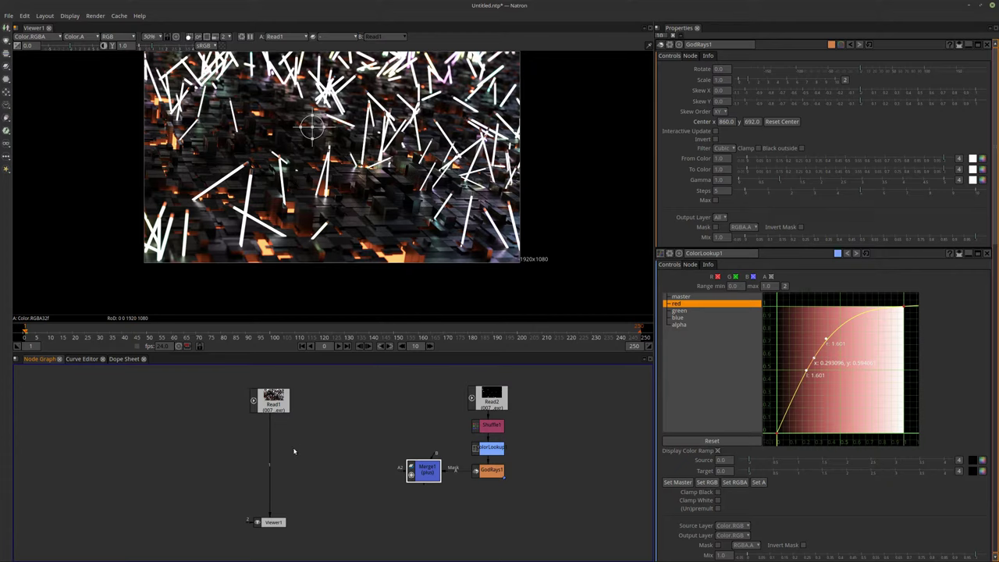
Insert a Bloom node between Read1 and Viewer1
scroll(293, 451, up, 2)
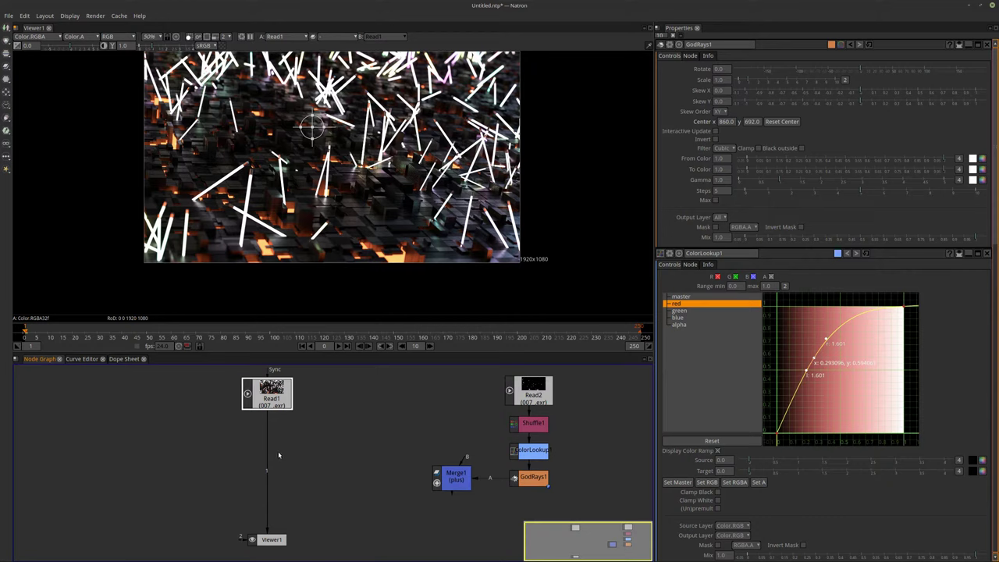
key(Tab)
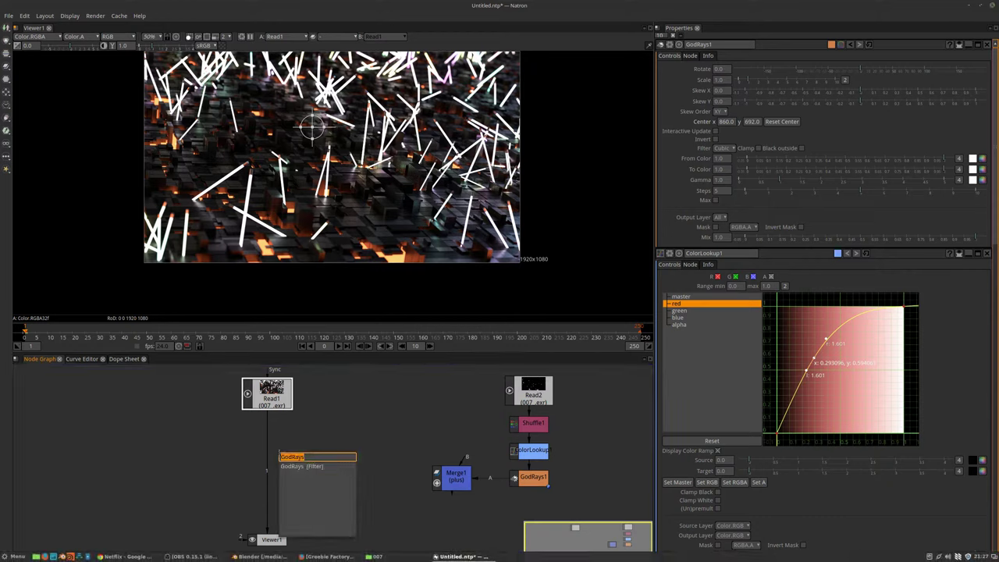
text(bloom)
key(Return)
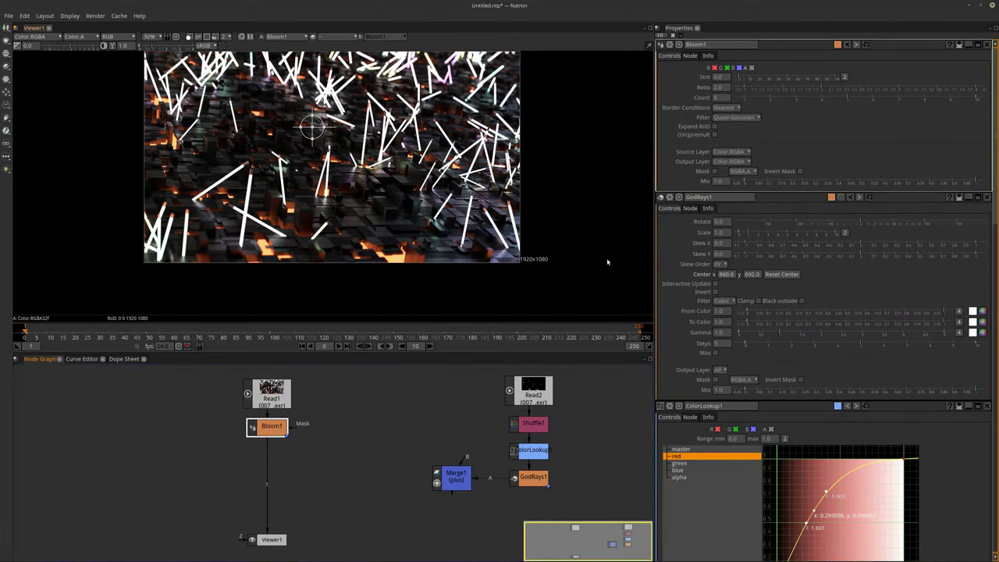
Try sizes of 150 and 100 on Bloom1, and settle on a size of about 11.6
double_click(727, 77)
drag(727, 79, 693, 84)
text(150)
key(Return)
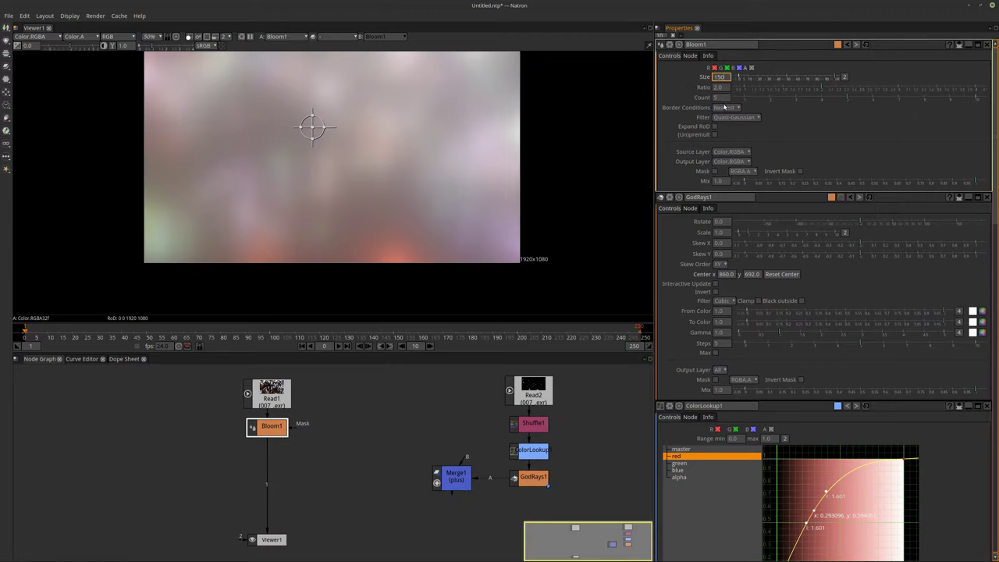
double_click(723, 78)
text(1)
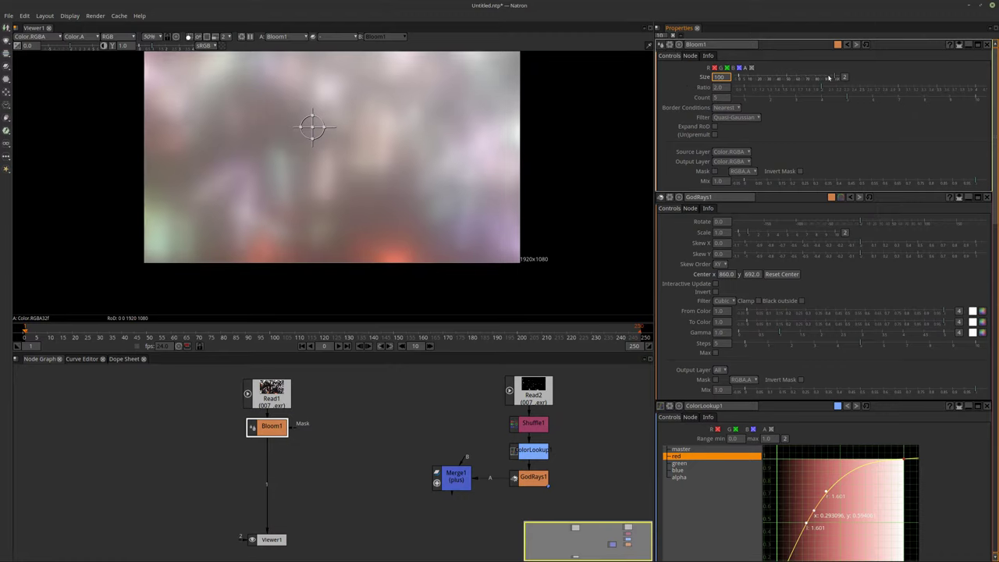
drag(829, 78, 749, 83)
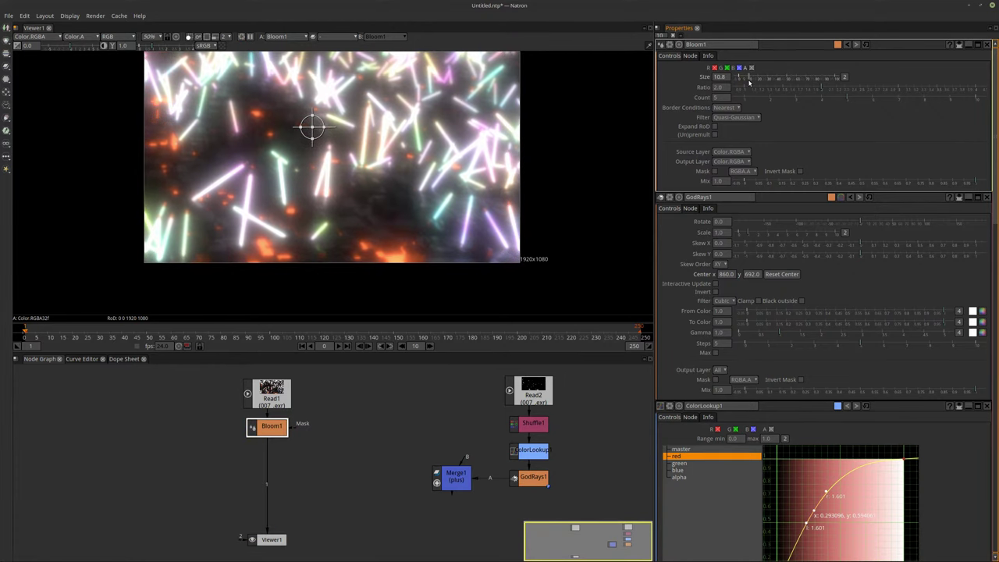
Place Bloom1 beside Read1 and add a Merge node below Read1, with Read1 as input B and Bloom1 as input A
drag(270, 430, 352, 436)
click(267, 404)
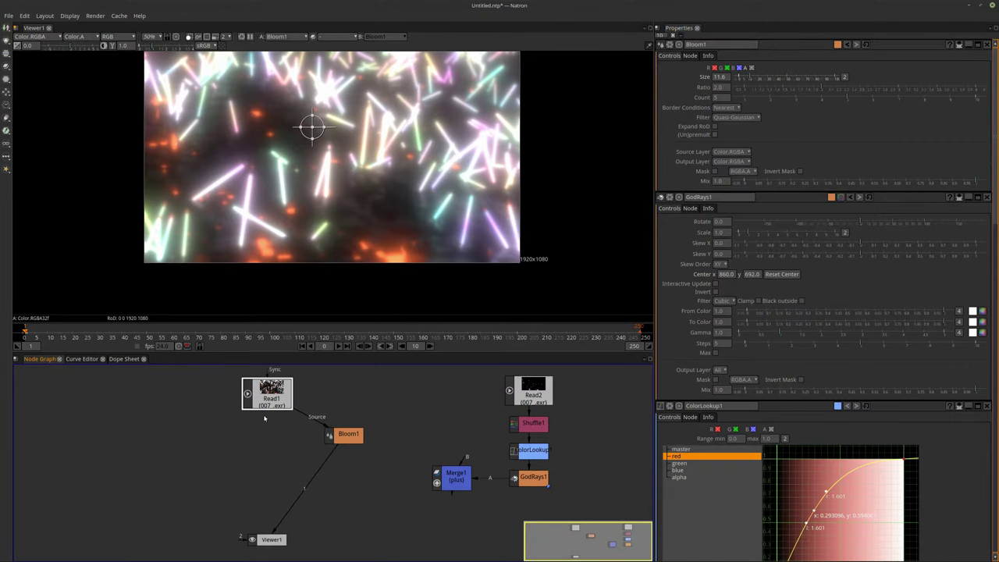
key(m)
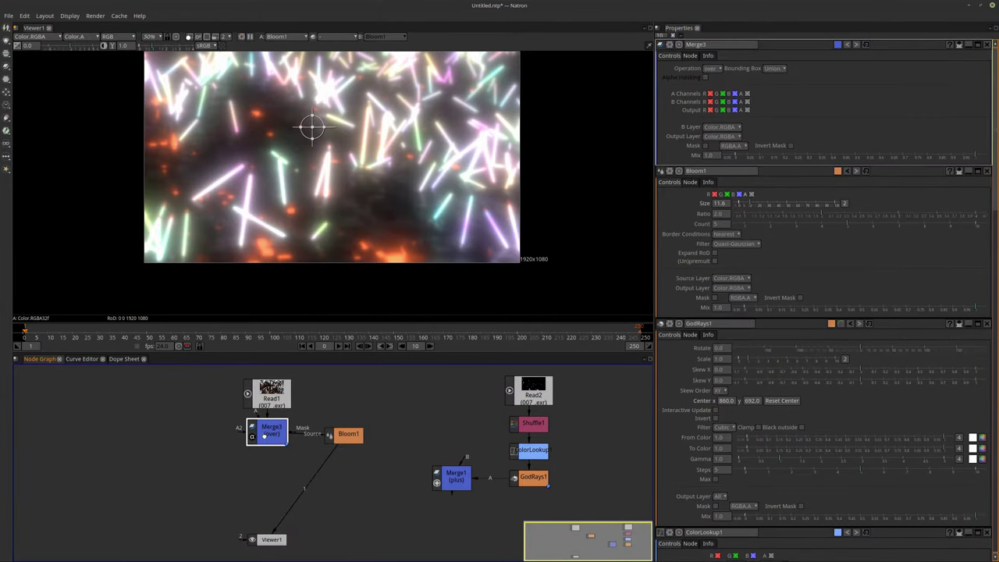
drag(310, 438, 279, 398)
drag(348, 420, 282, 378)
drag(256, 419, 353, 397)
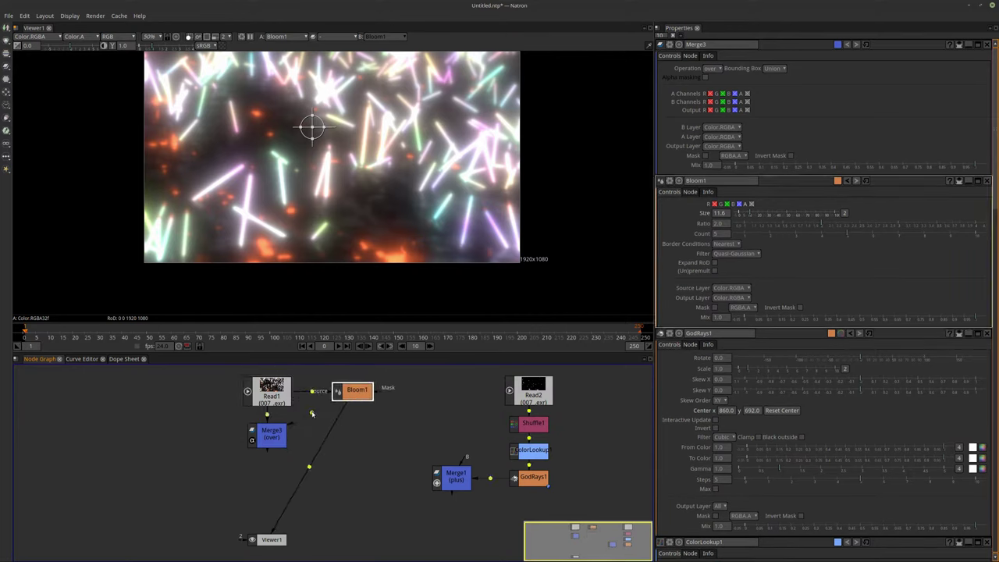
View Merge3 in Viewer1 and add a dot on the Bloom1 link so it reaches Merge3 at a right angle
click(269, 434)
key(1)
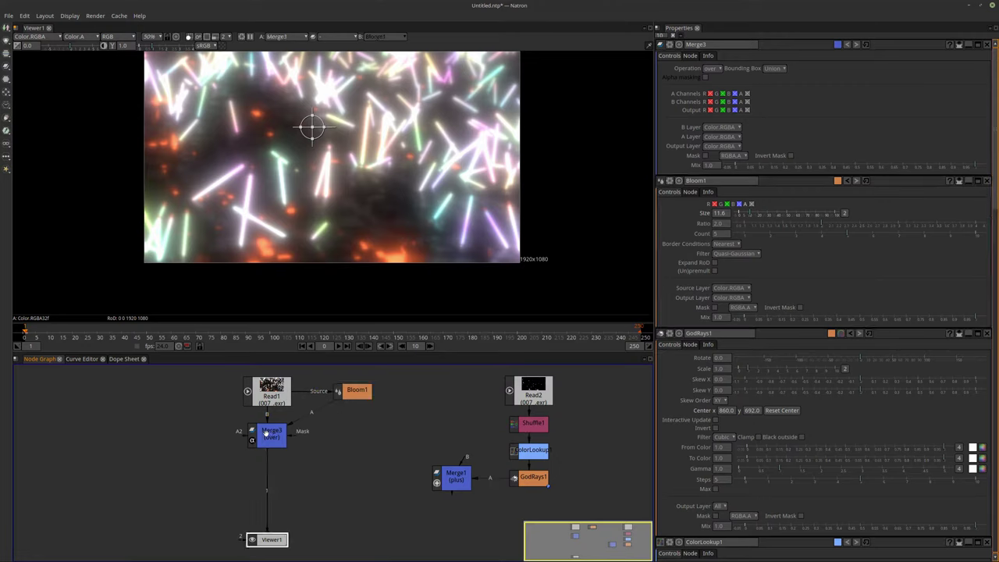
ctrl+drag(313, 414, 353, 435)
Set Merge3's operation to plus and its mix to about 0.108
click(279, 439)
click(713, 68)
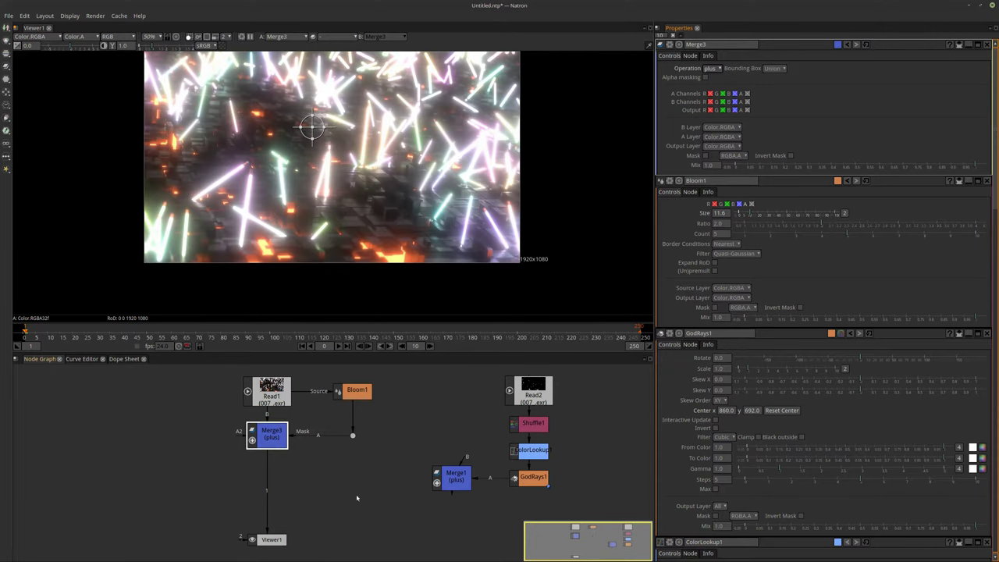
middle_drag(337, 469, 379, 478)
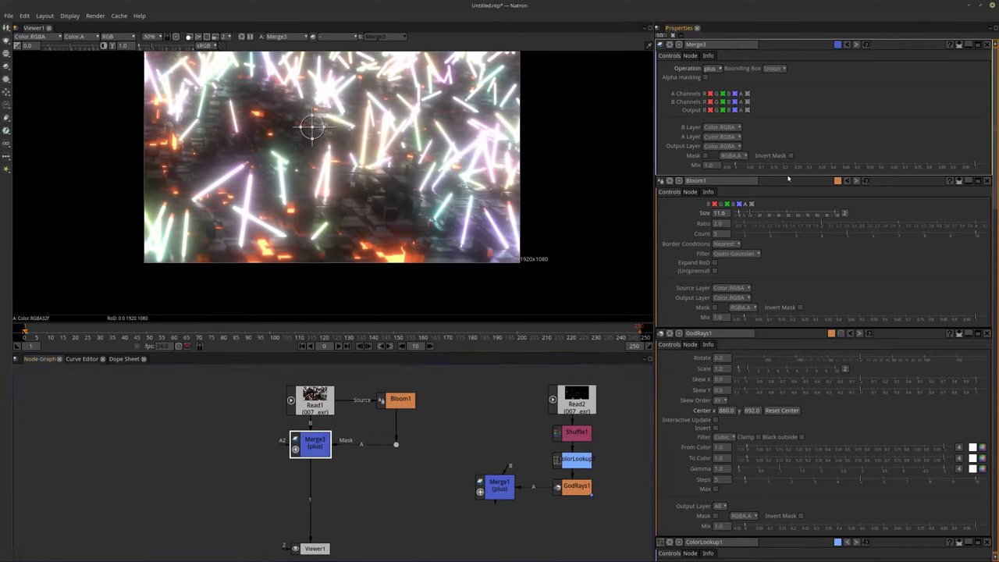
drag(853, 166, 761, 167)
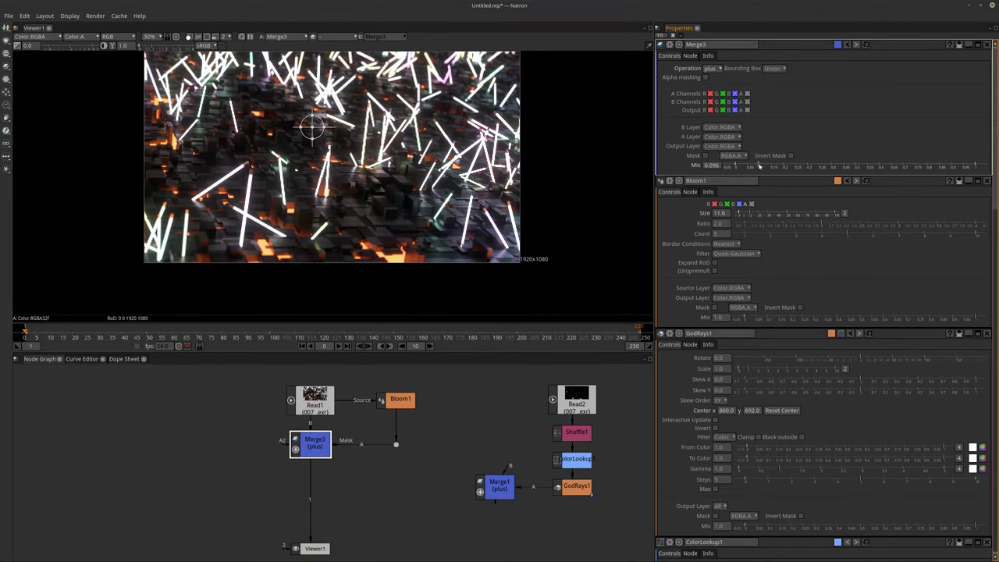
middle_drag(416, 155, 415, 176)
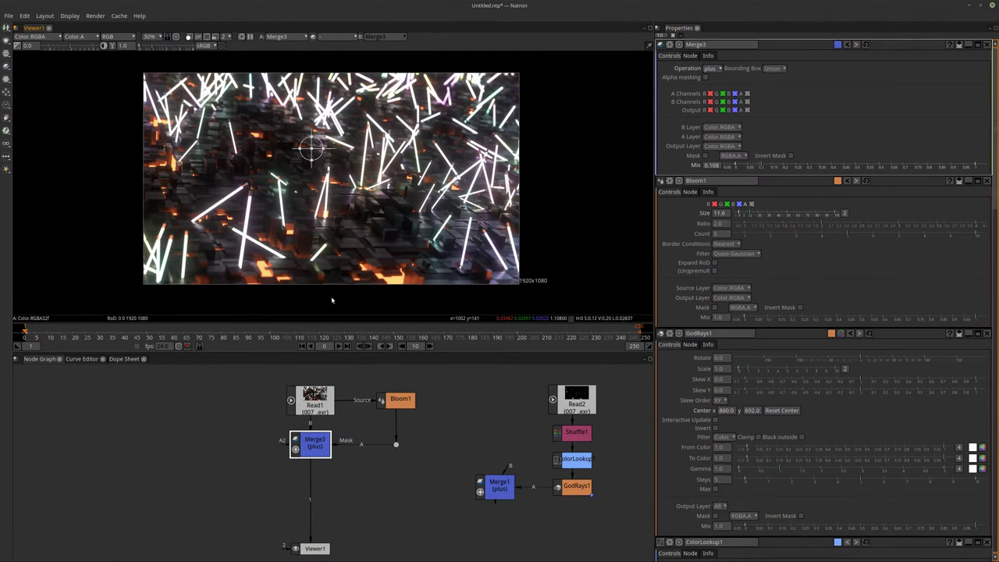
Move Merge3 and the bloom link's dot down the graph, closer to Viewer1
drag(247, 426, 457, 480)
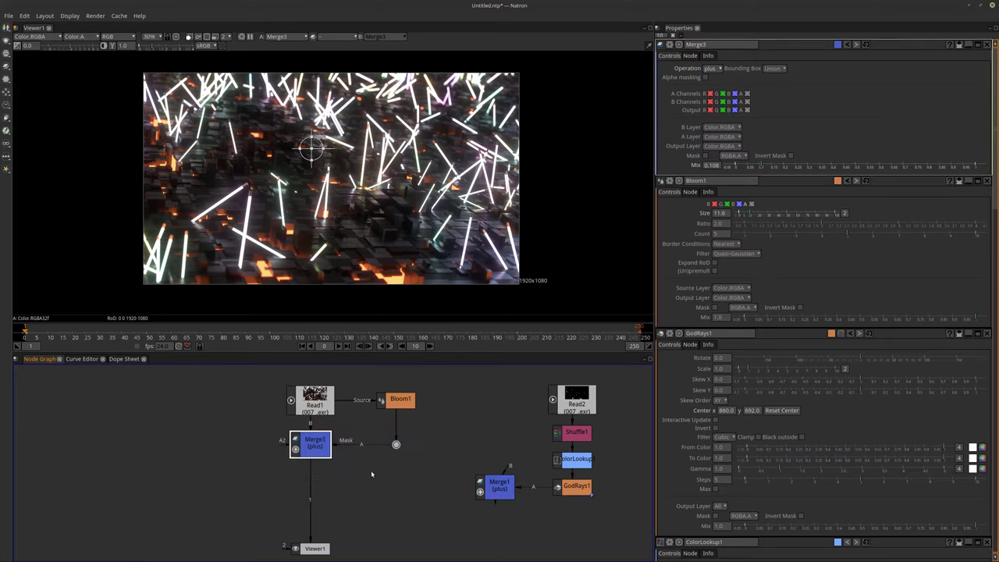
drag(317, 447, 316, 492)
click(316, 493)
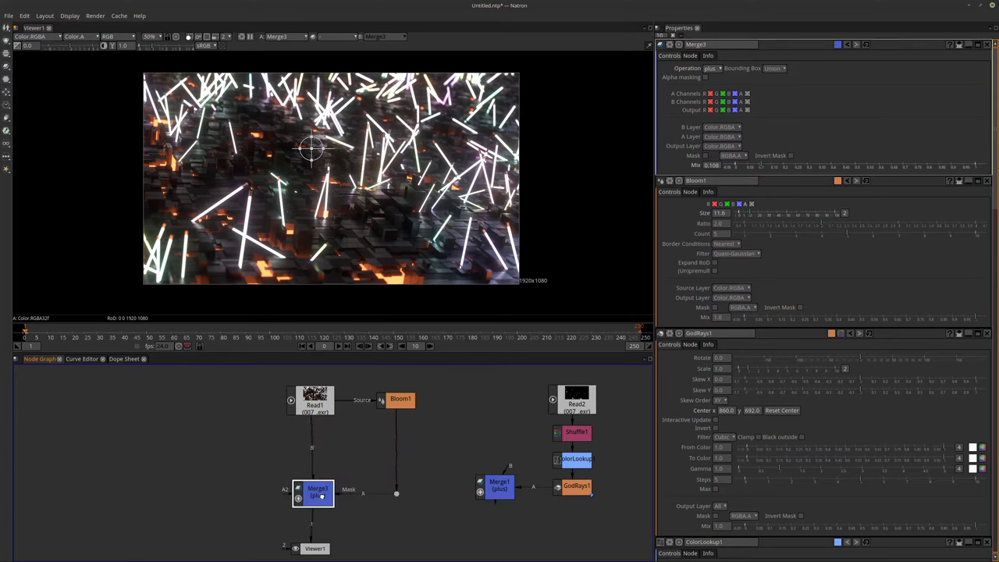
Realign Merge3 beneath Read1 and level the bloom link's dot with it
drag(318, 496, 315, 496)
middle_drag(314, 497, 324, 455)
drag(325, 512, 325, 540)
click(325, 451)
middle_drag(400, 438, 396, 491)
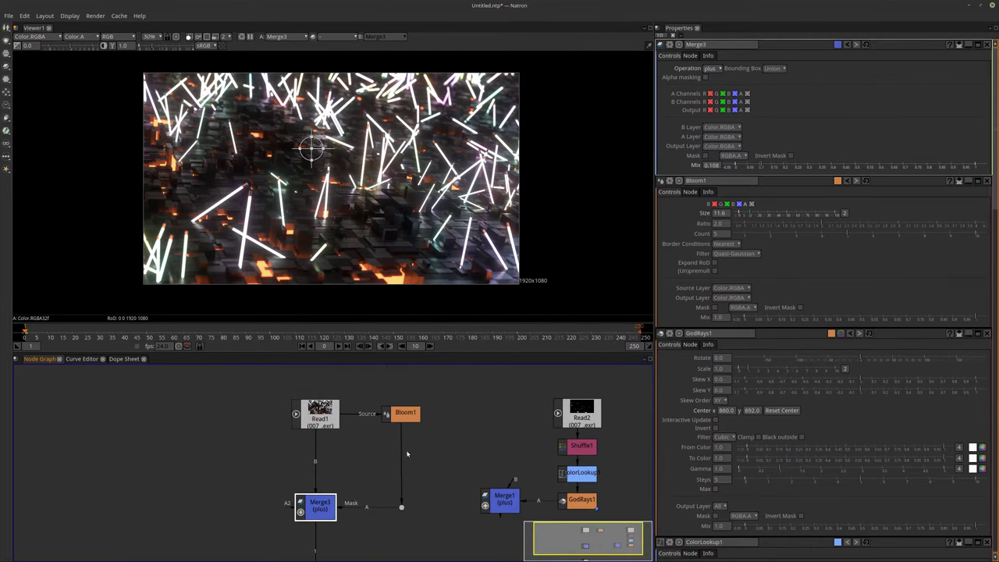
Increase Bloom1's size to about 29.9
middle_drag(355, 449, 379, 453)
scroll(362, 440, up, 1)
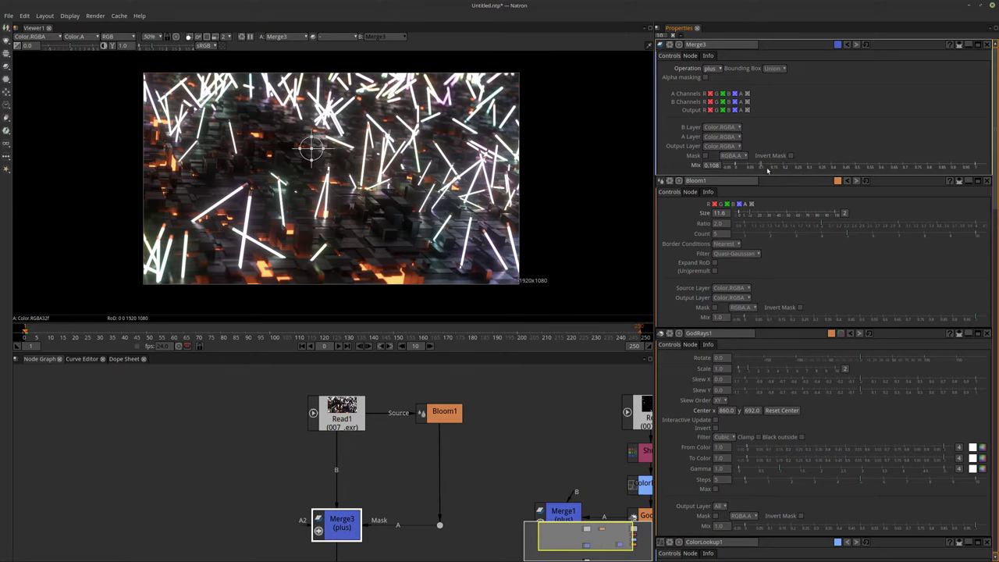
click(441, 411)
drag(751, 80, 767, 81)
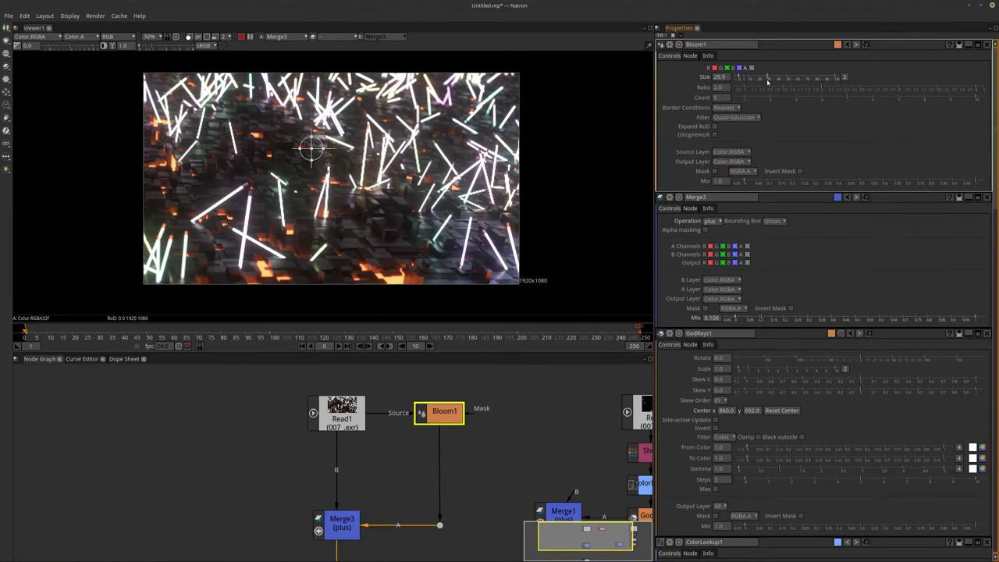
Insert a Merge node between Read1 and Merge3's B input, keeping Bloom1's source connected directly to Read1
middle_drag(384, 454, 432, 444)
click(383, 415)
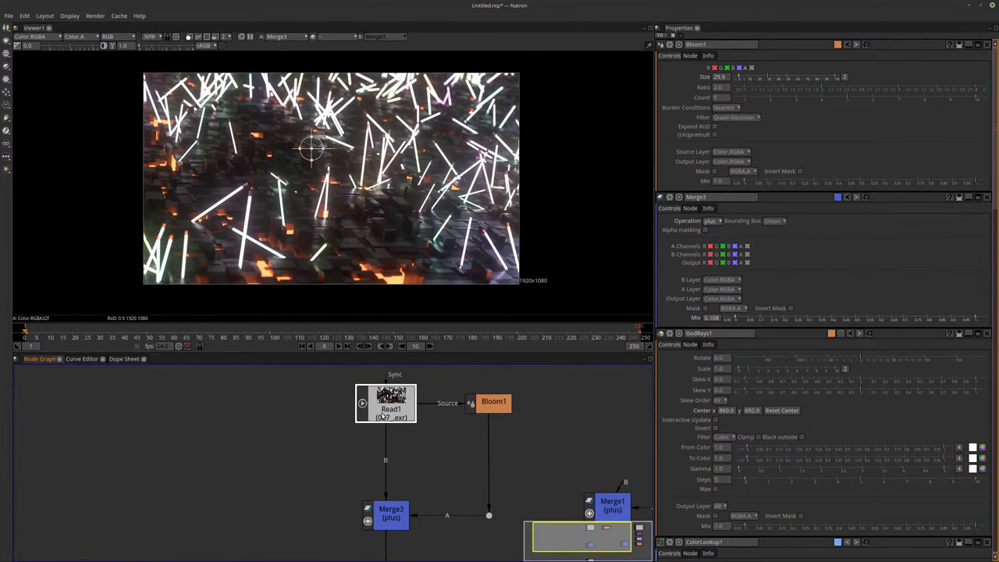
key(m)
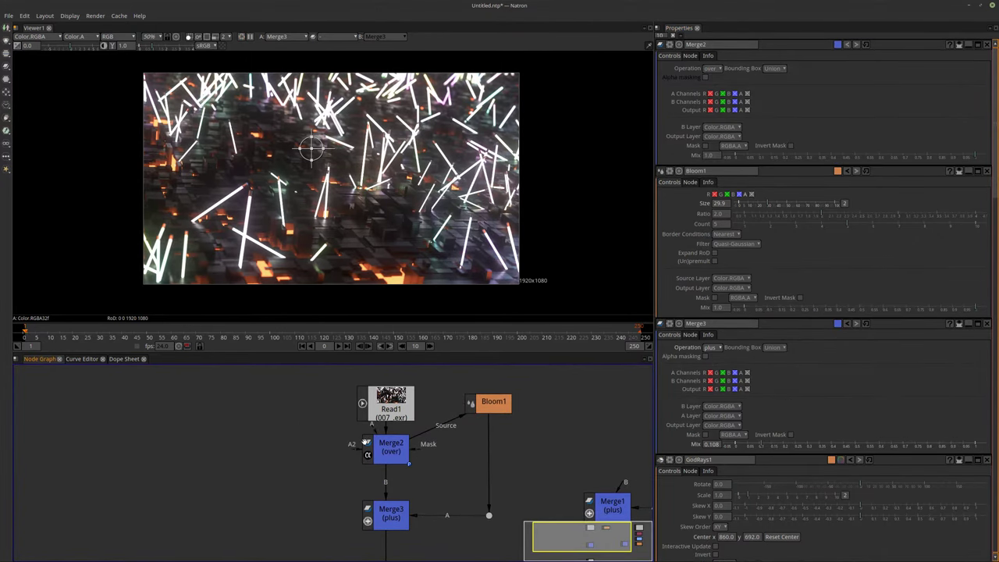
drag(425, 443, 390, 406)
Read in 007_.exr again with a new Read node and set its output layer to RenderLayer.Mist.Z
key(r)
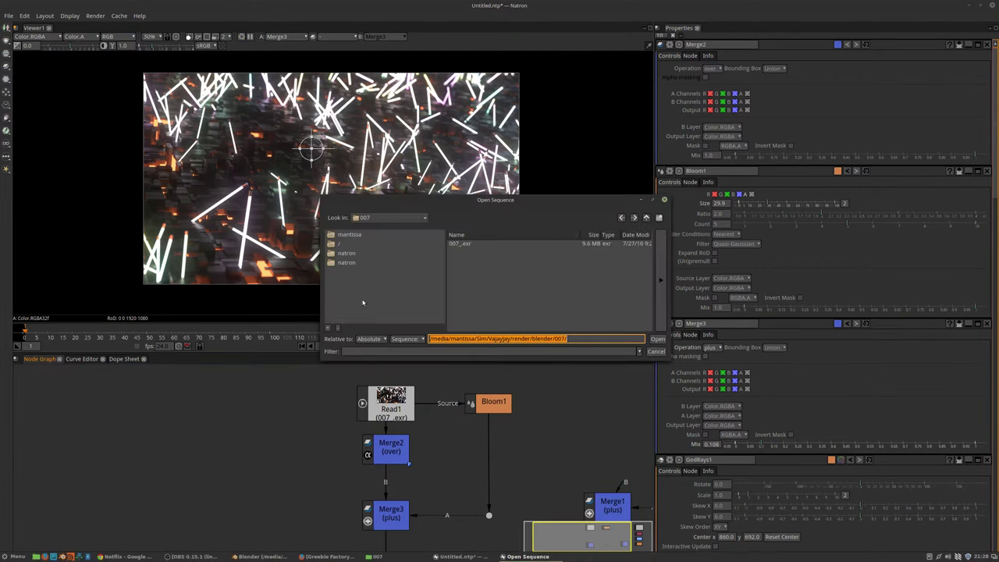
click(458, 244)
double_click(458, 245)
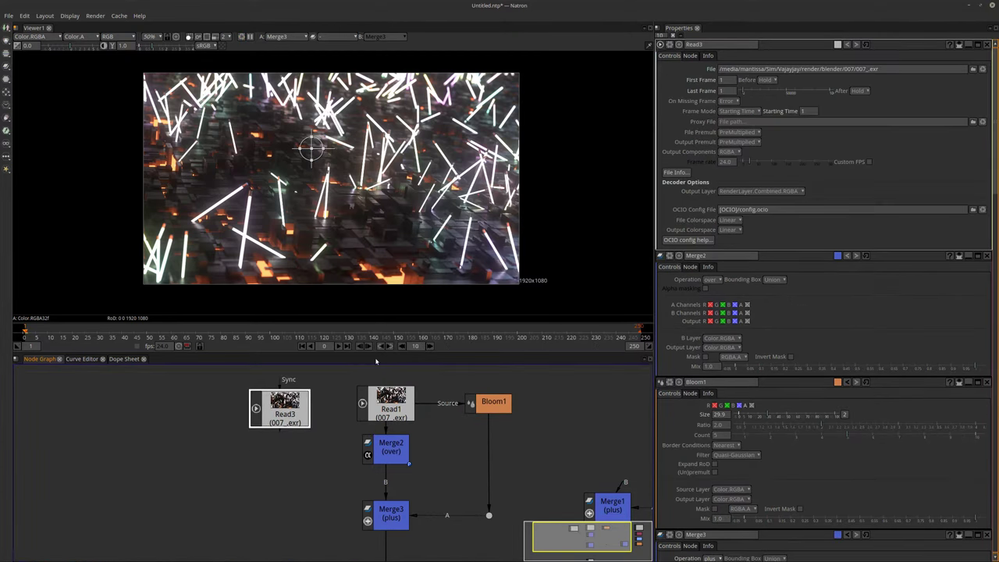
click(774, 192)
click(751, 219)
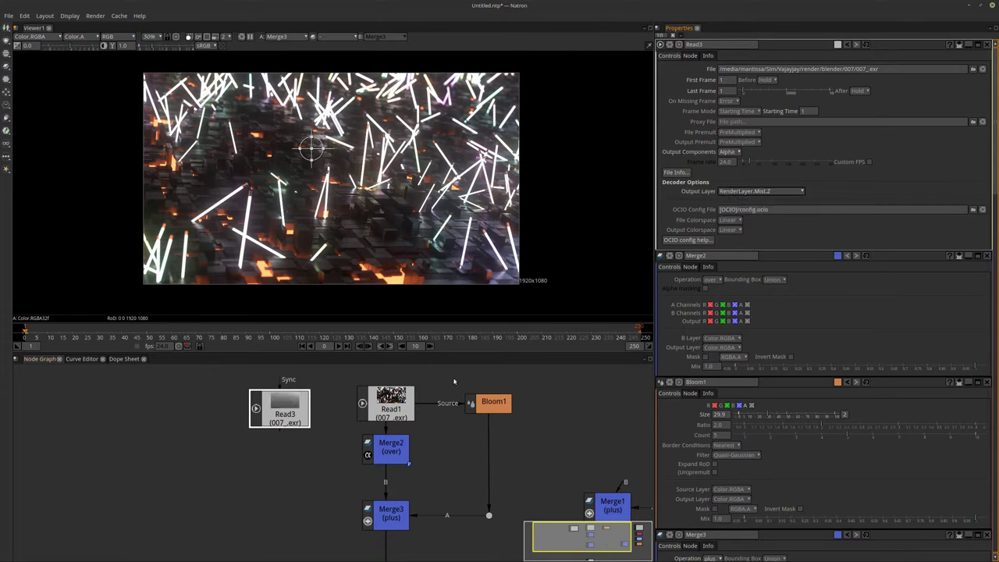
Place Read3 beside Read1 and view its mist pass in Viewer1
drag(294, 422, 280, 424)
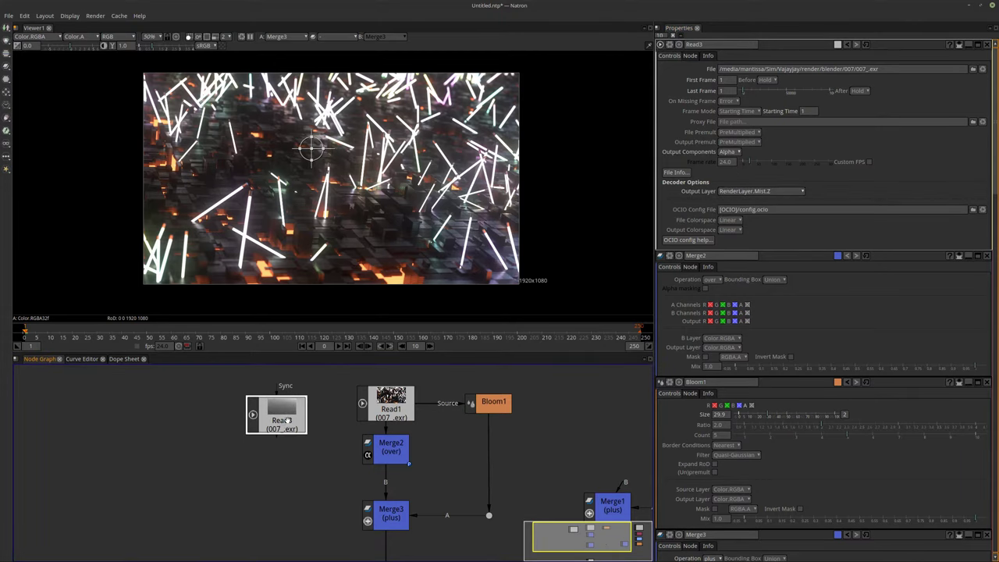
key(1)
drag(288, 420, 279, 414)
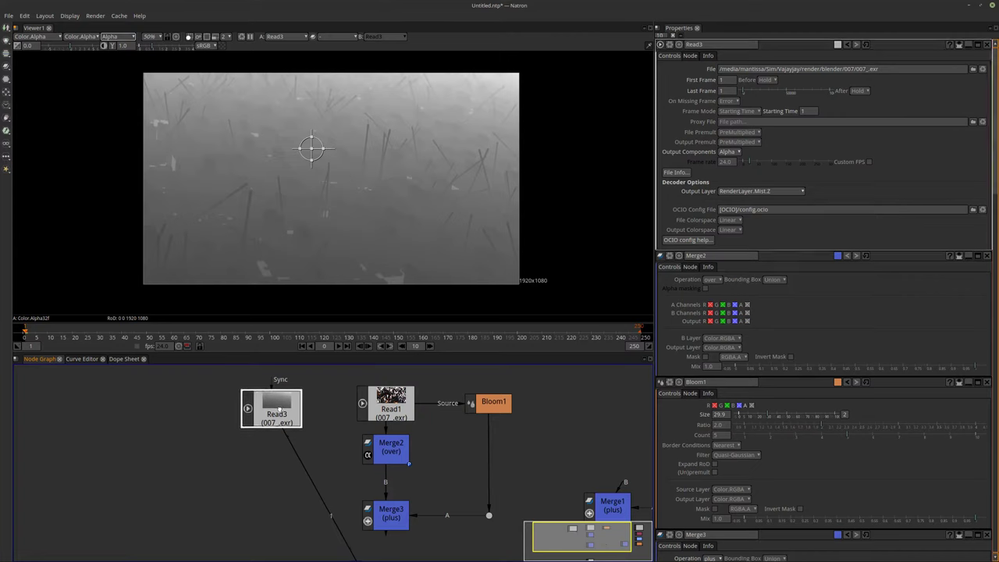
Connect Read1 to Merge2's B input and Read3 to its A input, and view Merge3 in Viewer1
click(396, 451)
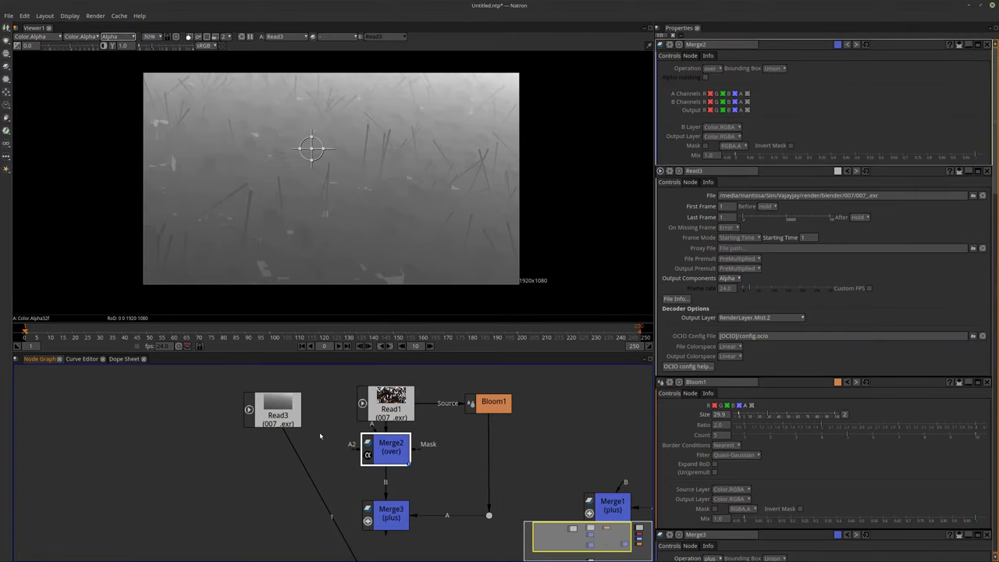
drag(381, 405, 269, 419)
click(382, 446)
click(387, 512)
key(1)
click(360, 494)
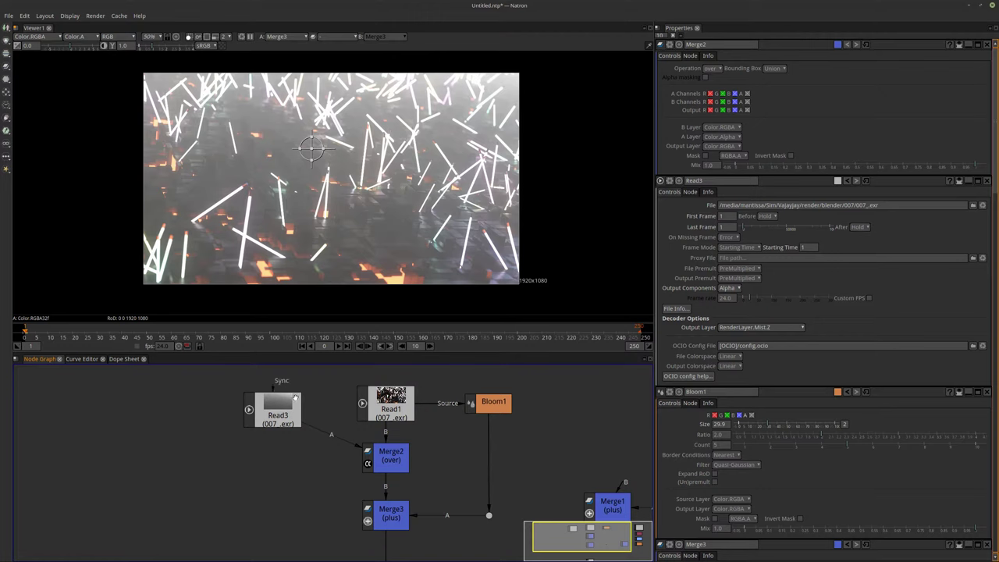
Insert a ColorCorrect node below Read3, between it and Merge2's A input, level with Merge2
drag(293, 406, 297, 454)
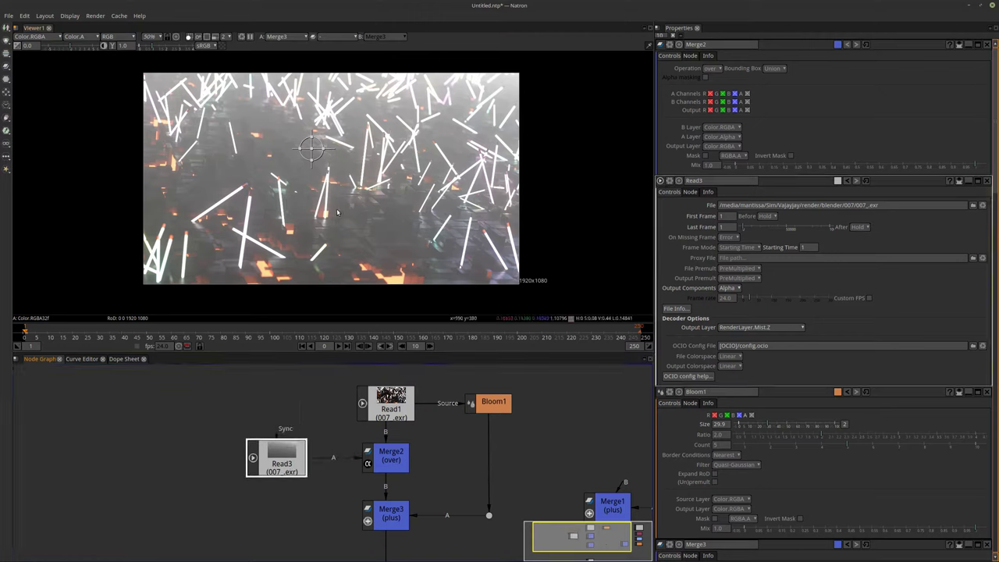
scroll(337, 228, up, 1)
middle_drag(336, 228, 345, 241)
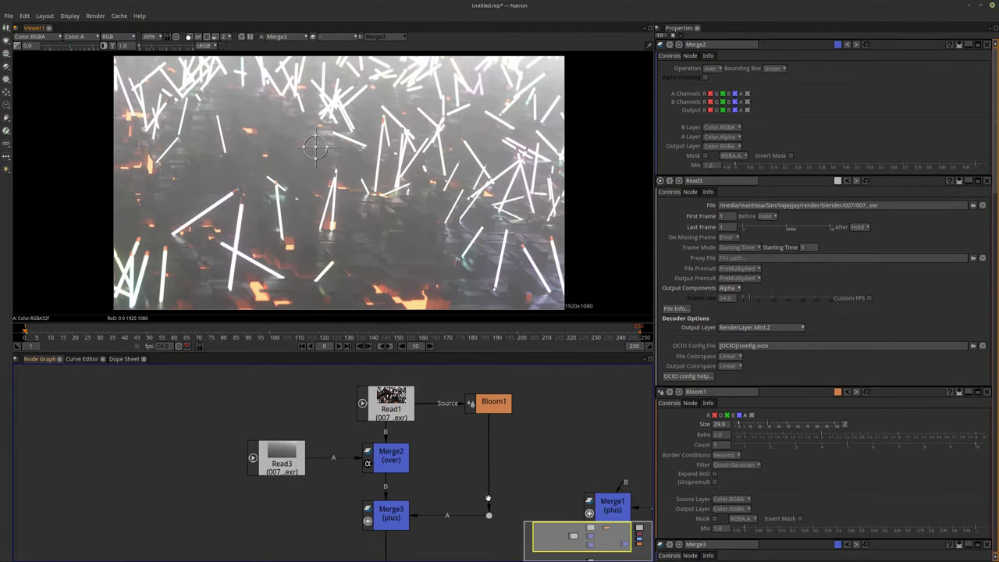
click(296, 467)
drag(287, 442, 293, 391)
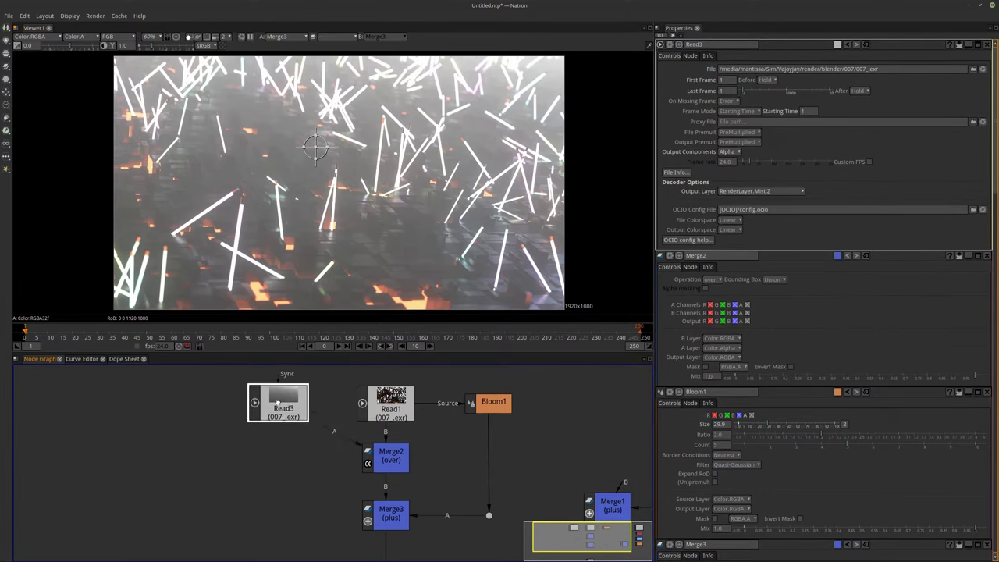
key(c)
click(283, 409)
click(282, 461)
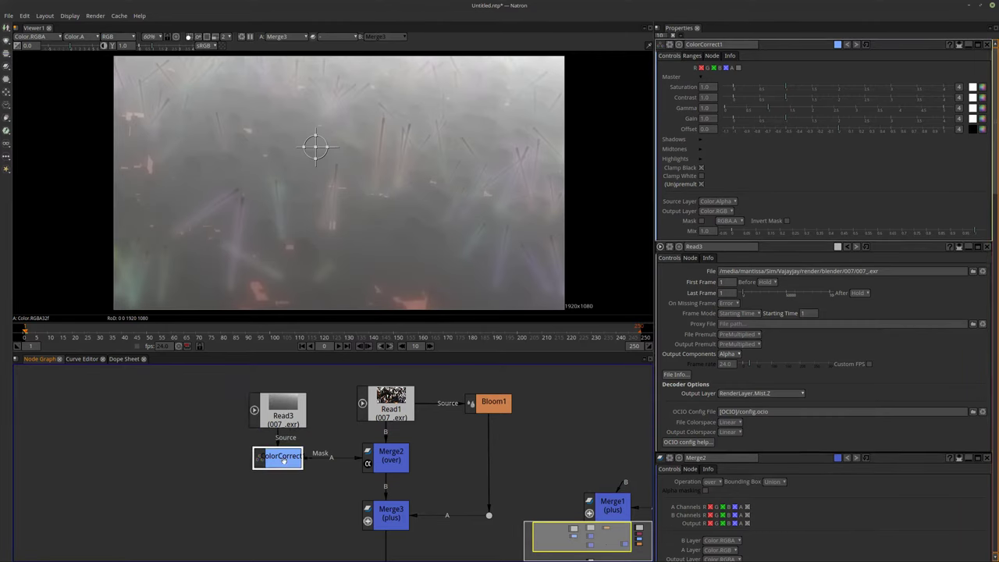
Set Merge2's operation to plus
double_click(396, 465)
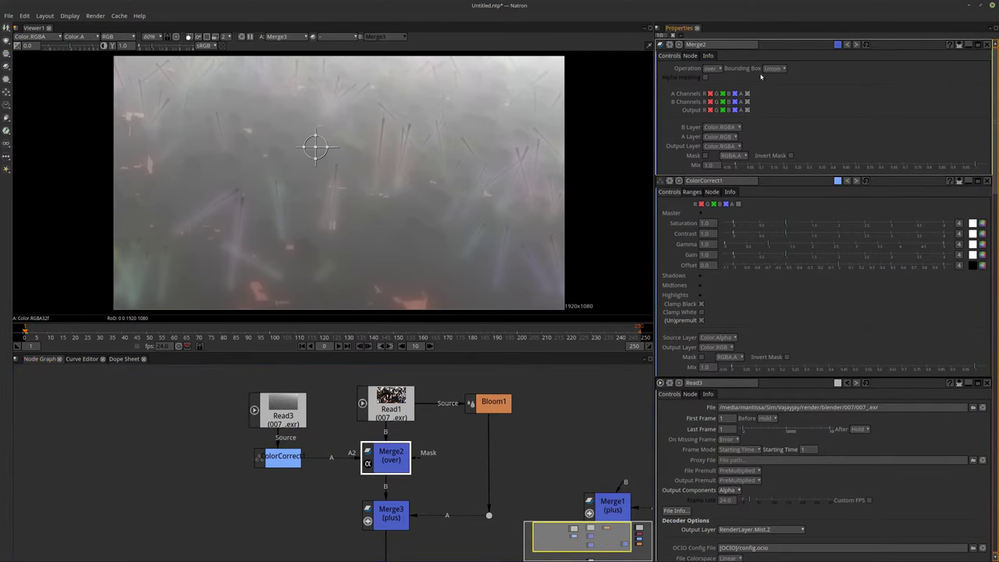
click(706, 70)
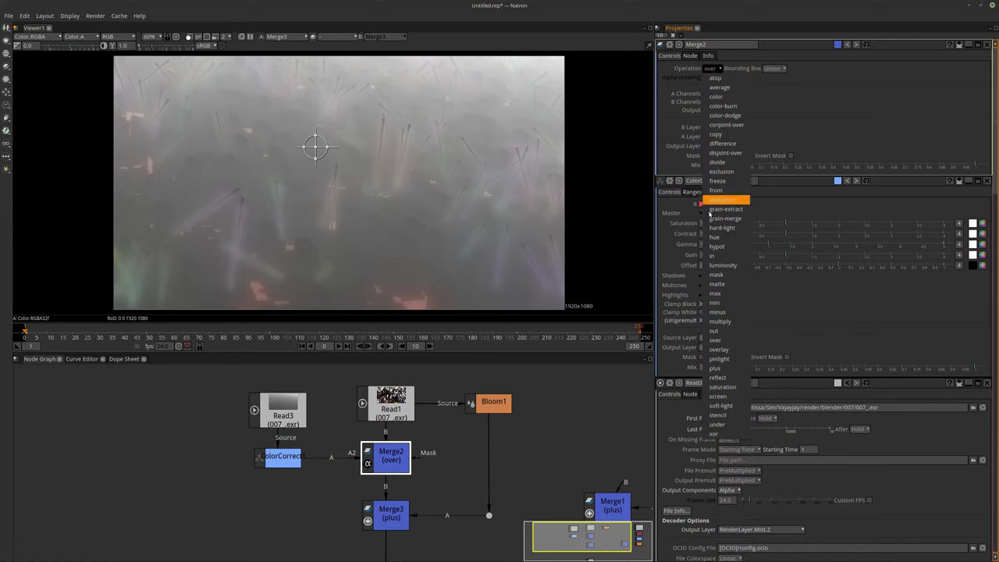
click(706, 378)
scroll(363, 419, up, 3)
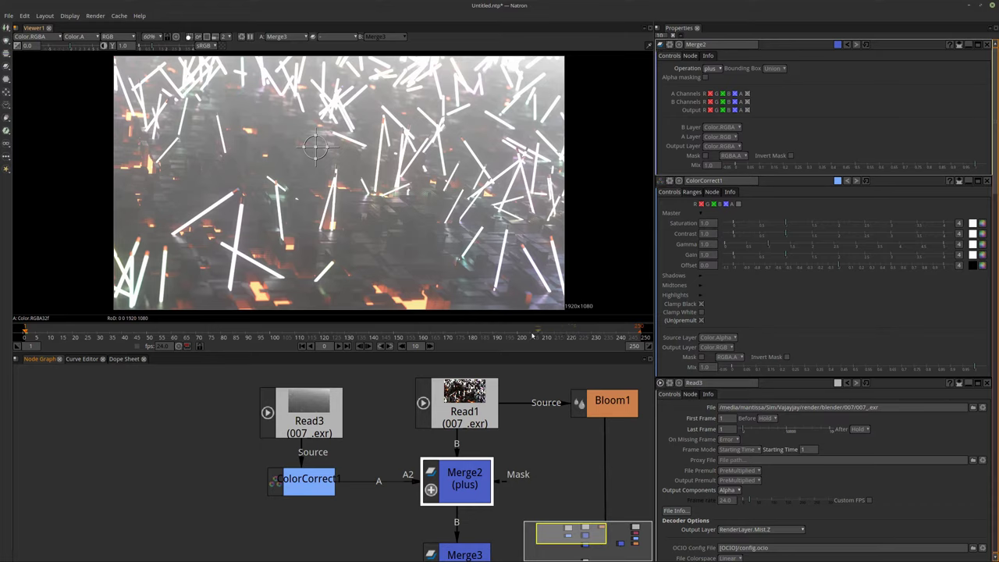
Nudge Read3 up slightly and lower ColorCorrect1's gain to 0.952 and gamma to 0.852
drag(304, 421, 302, 413)
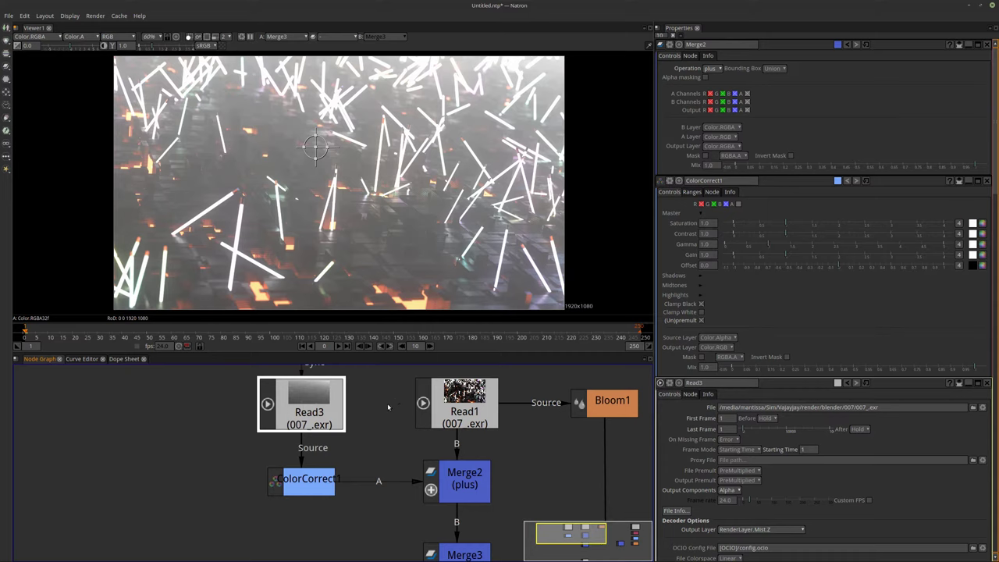
click(309, 480)
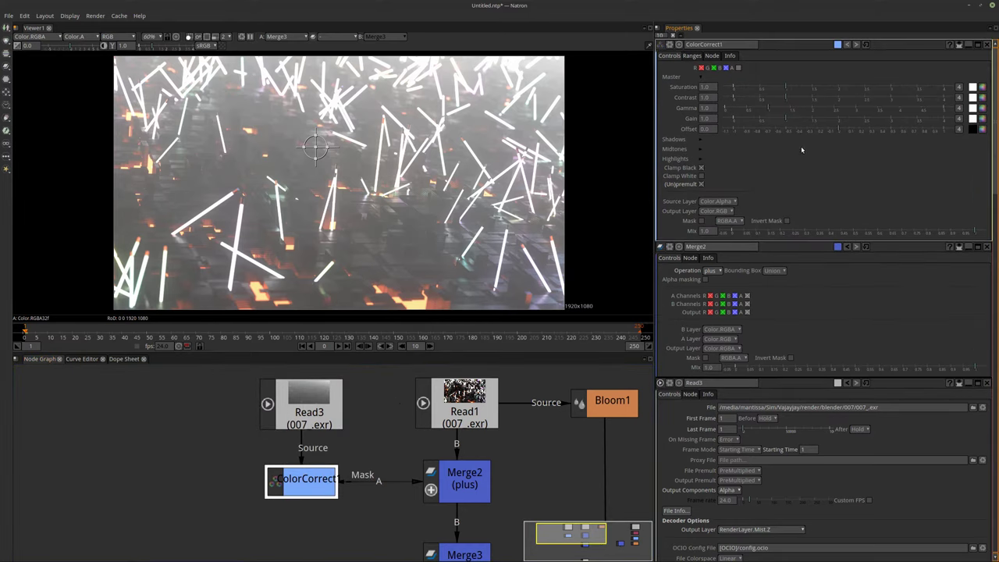
drag(788, 119, 759, 110)
Reduce Merge2's mix to about 0.179 for a subtle mist
click(461, 480)
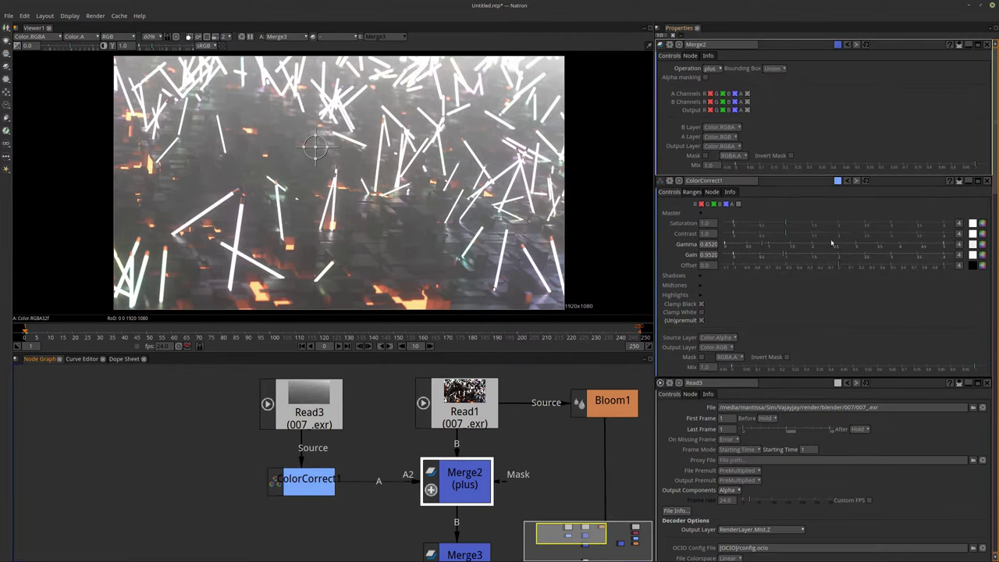
drag(957, 165, 820, 173)
drag(735, 178, 778, 178)
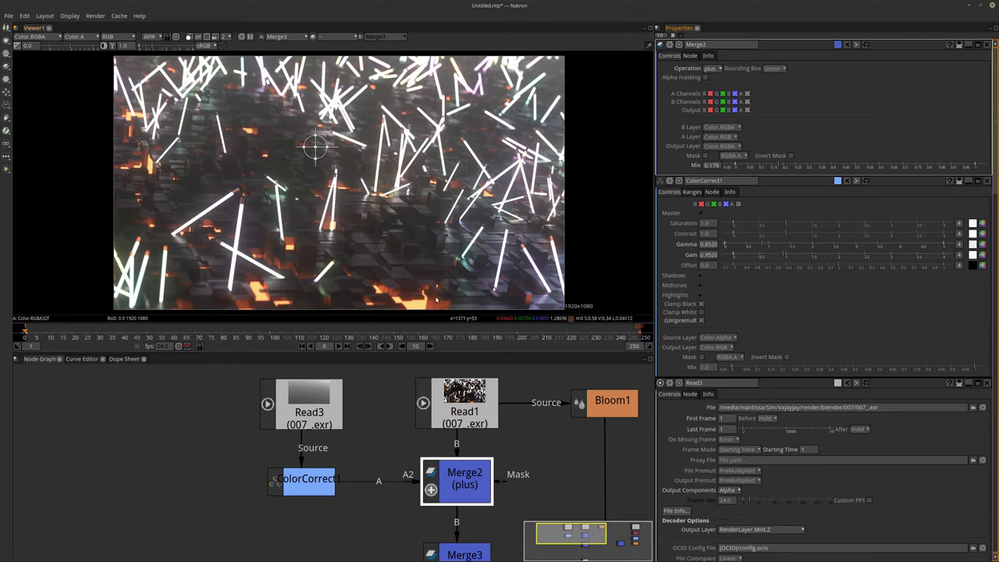
Delete the Shuffle1, ColorLookup1 and GodRays1 nodes below Read2
middle_drag(456, 472, 379, 422)
scroll(390, 483, down, 1)
middle_drag(393, 492, 222, 459)
scroll(336, 504, down, 2)
drag(399, 380, 550, 504)
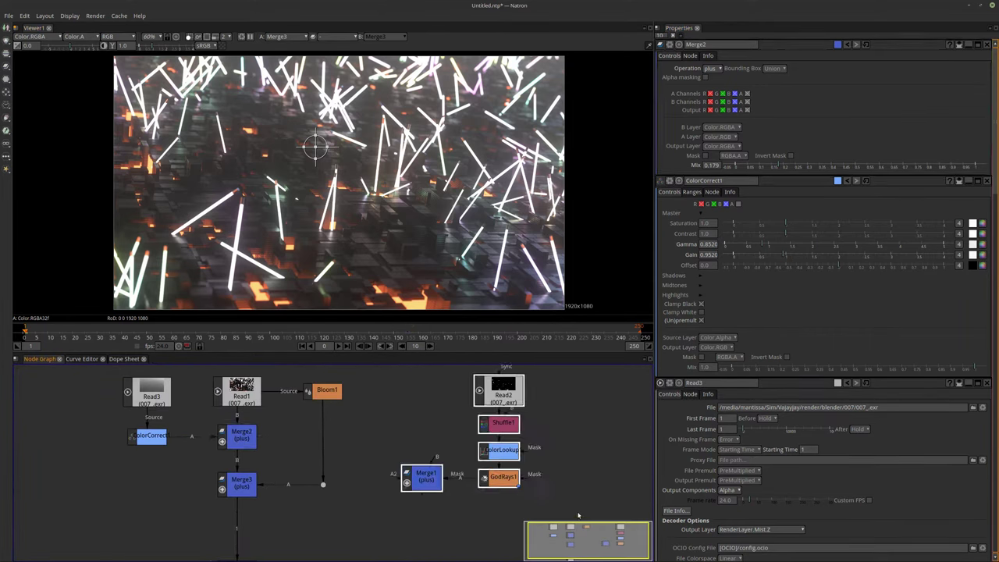
click(451, 514)
drag(467, 411, 531, 492)
key(Delete)
Open Read2's properties and delete the unused Merge1 node
click(497, 399)
click(431, 501)
click(426, 480)
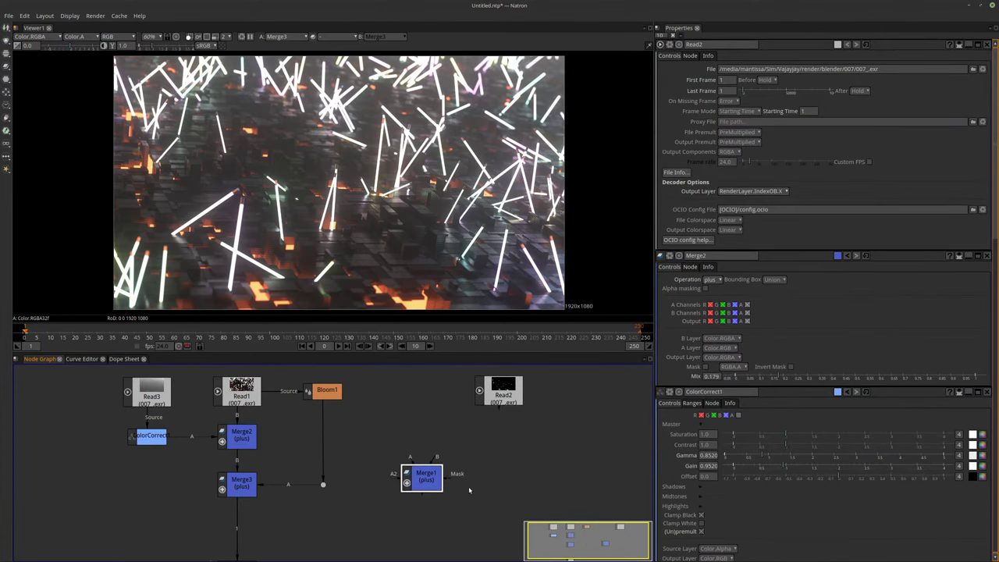
key(Delete)
Set Read2's output layer to RenderLayer.Combined.RGBA, move the node closer to the main branch and view it in Viewer1
click(751, 191)
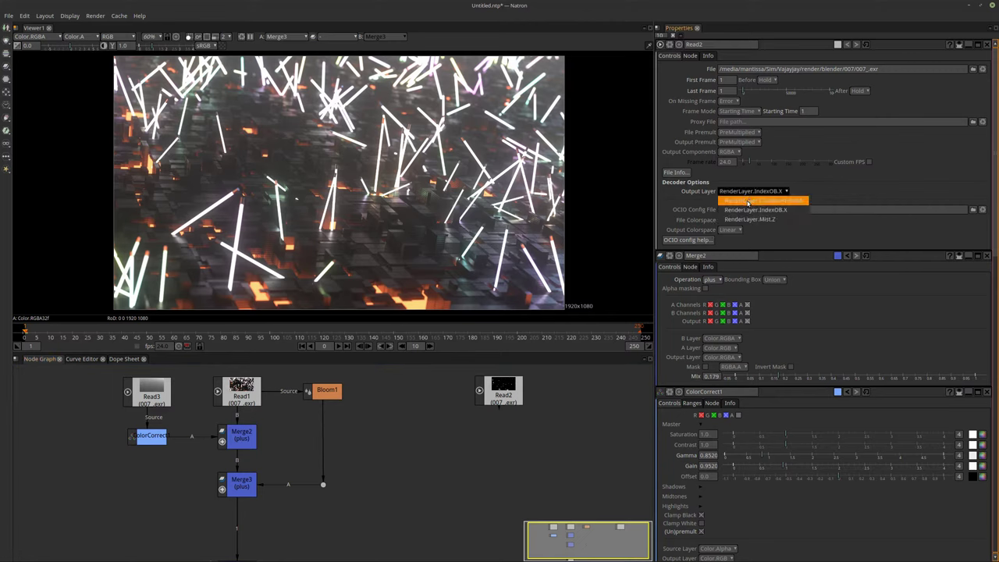
click(748, 203)
drag(494, 398, 460, 413)
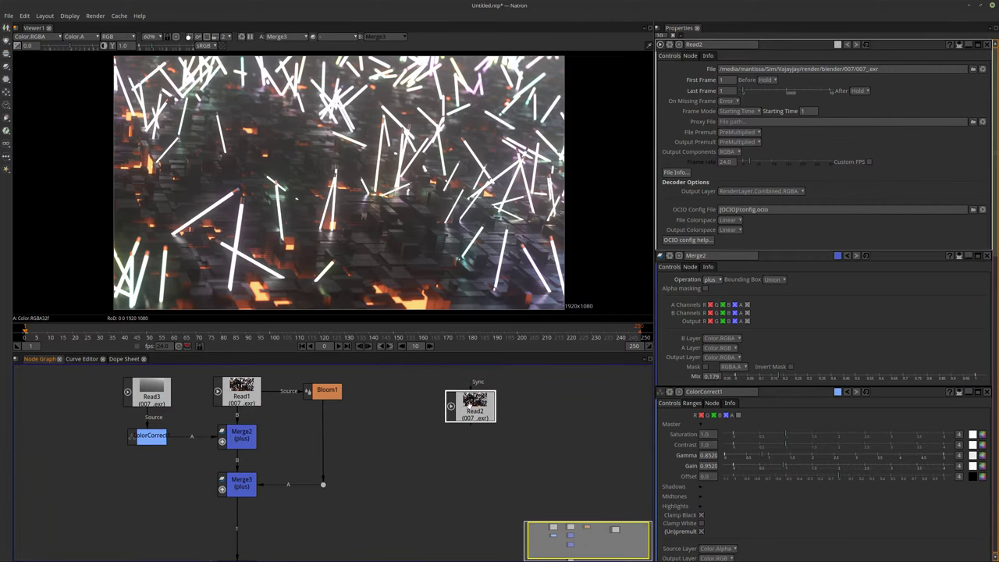
key(1)
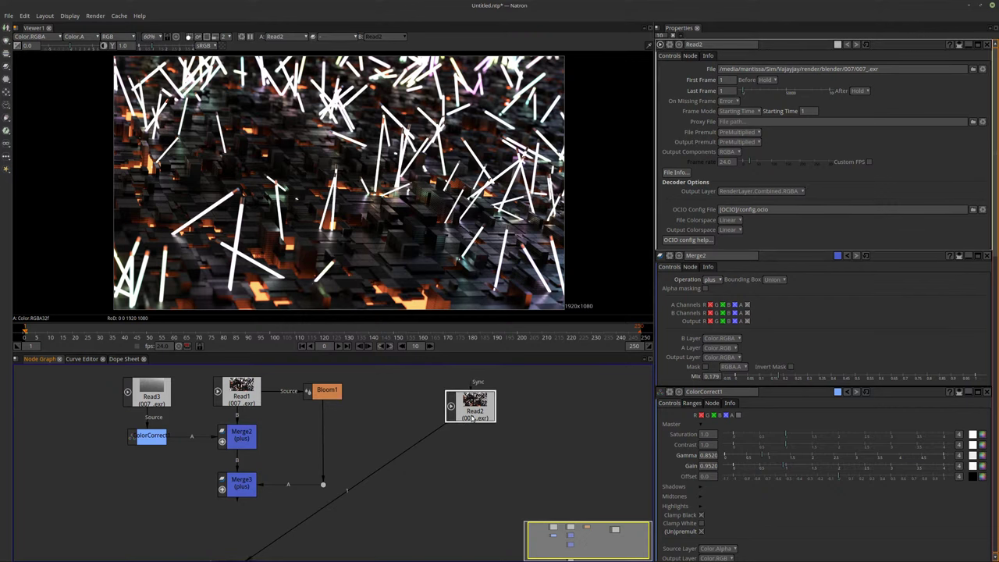
Add a Shuffle node after Read2
key(Tab)
text(dhu)
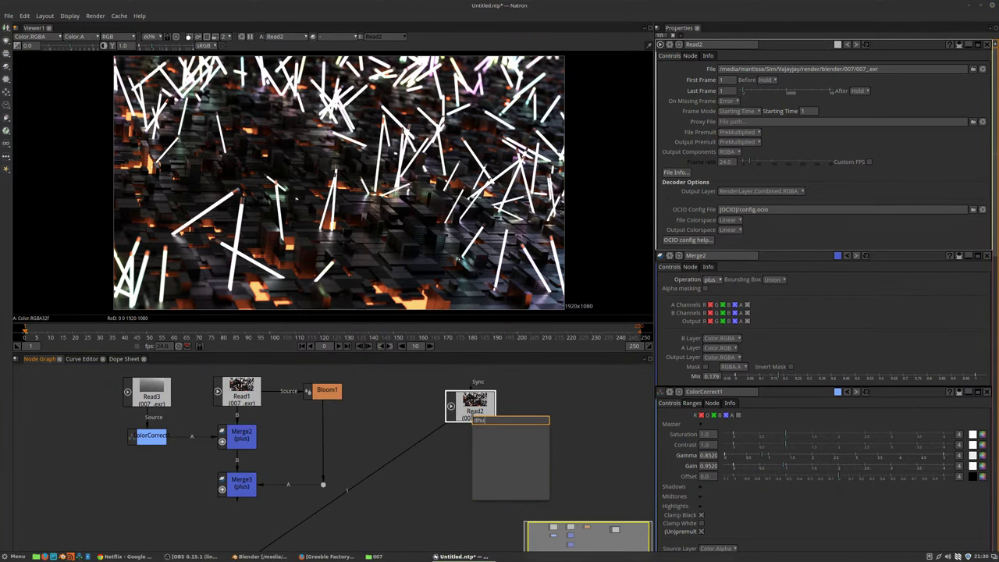
key(BackSpace)
key(BackSpace)
key(BackSpace)
text(shu)
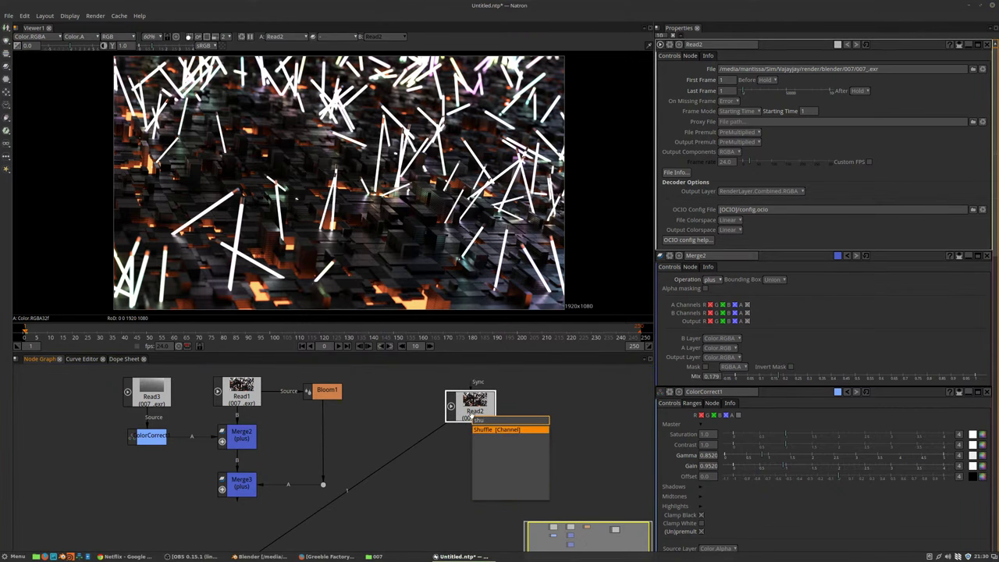
key(Return)
Set Shuffle2's R, G and B outputs to A.RenderLayer.IndexOB.X
click(744, 78)
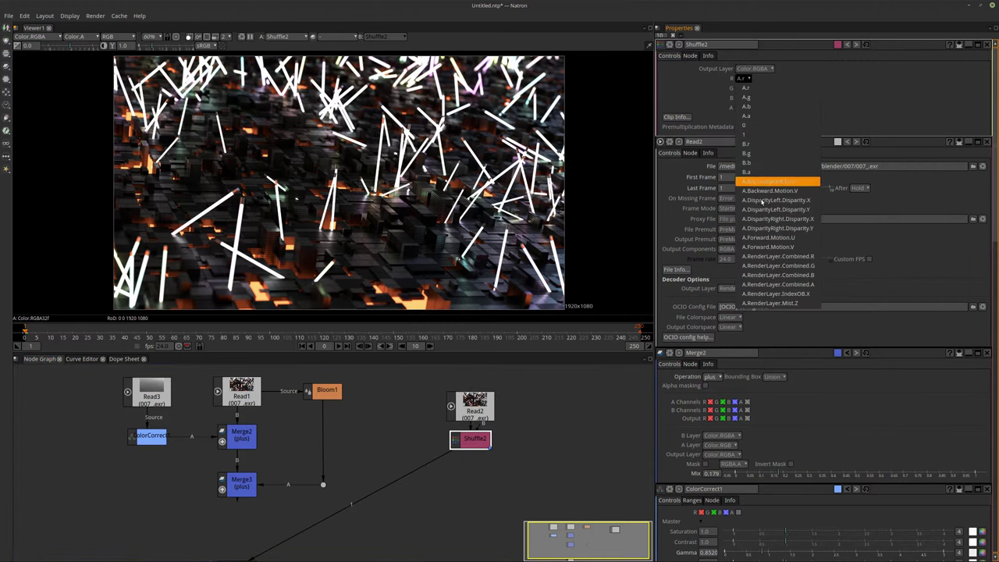
click(788, 294)
click(744, 88)
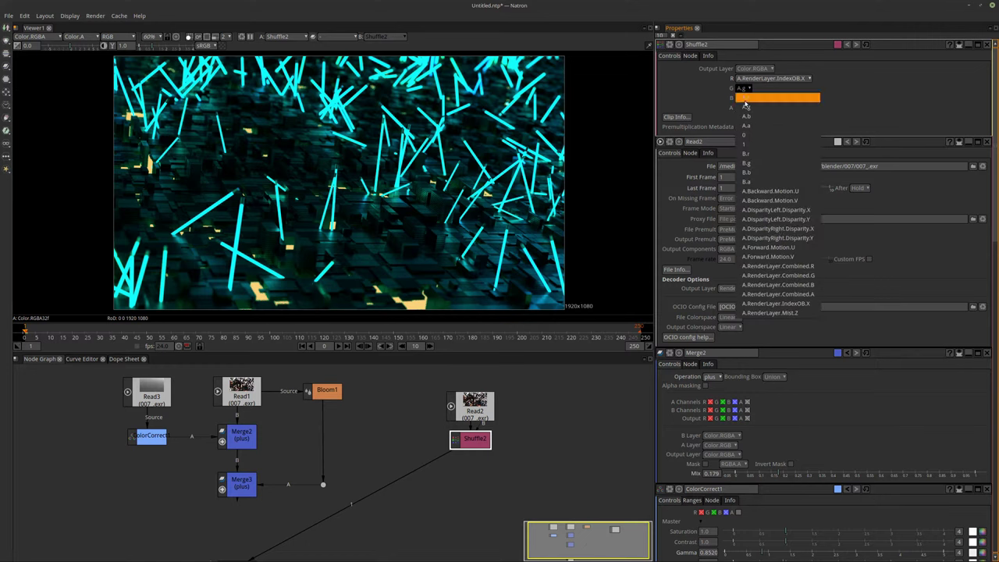
click(780, 304)
click(748, 98)
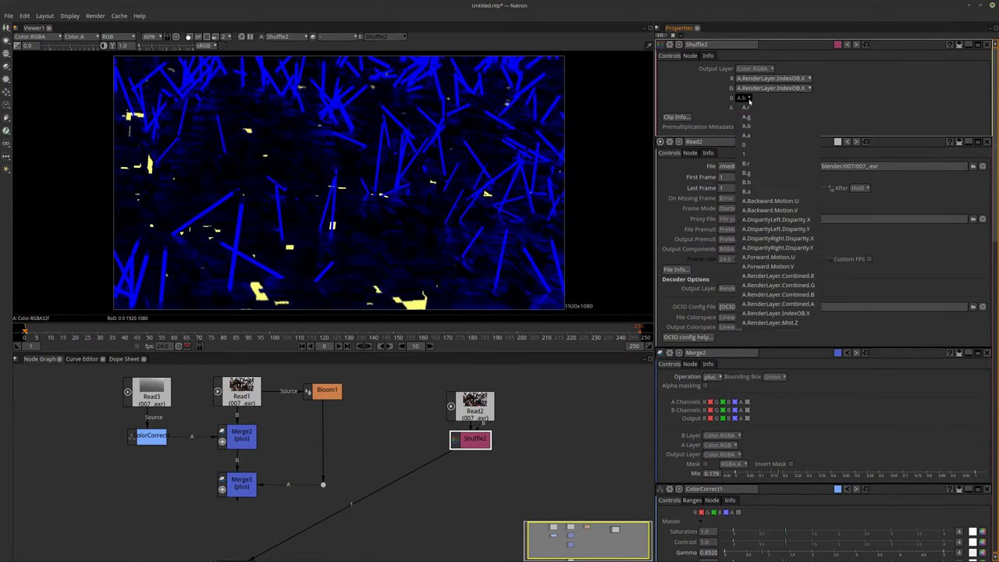
click(781, 313)
Add a GodRays node after Shuffle2
middle_drag(371, 453, 381, 440)
scroll(381, 440, up, 2)
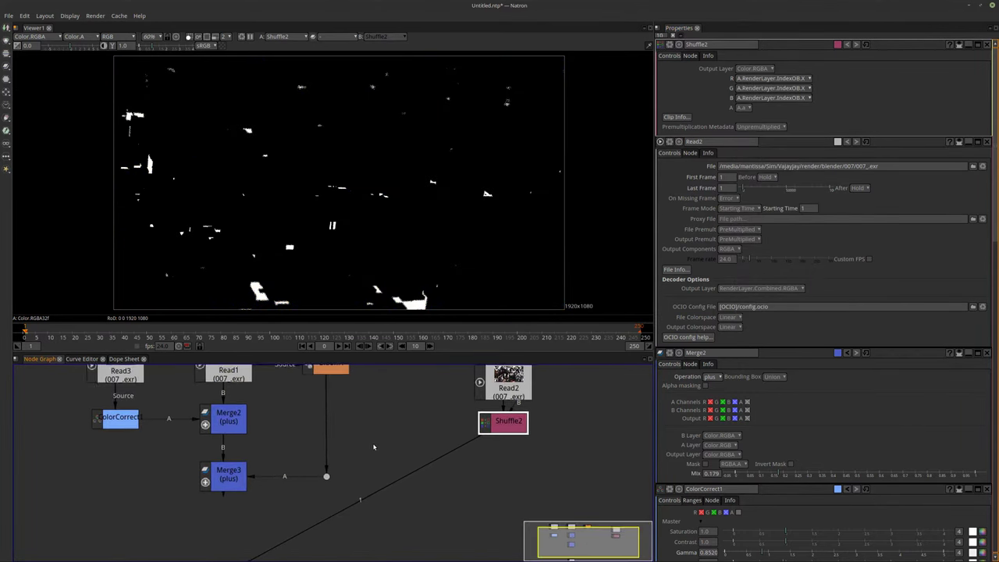
key(Tab)
text(god)
key(Down)
key(Return)
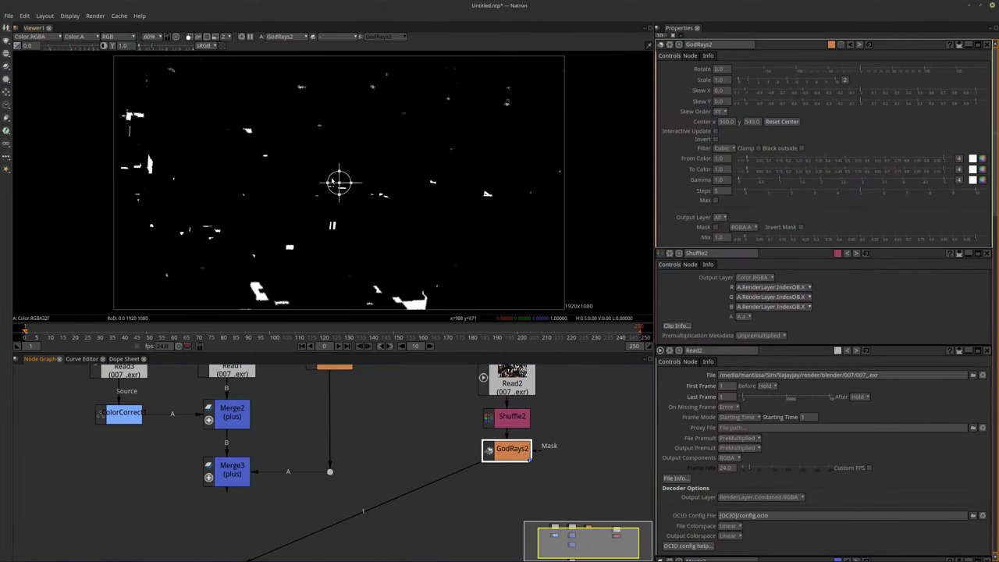
Try shifting the center of GodRays2, then delete the GodRays2 node
drag(338, 184, 267, 188)
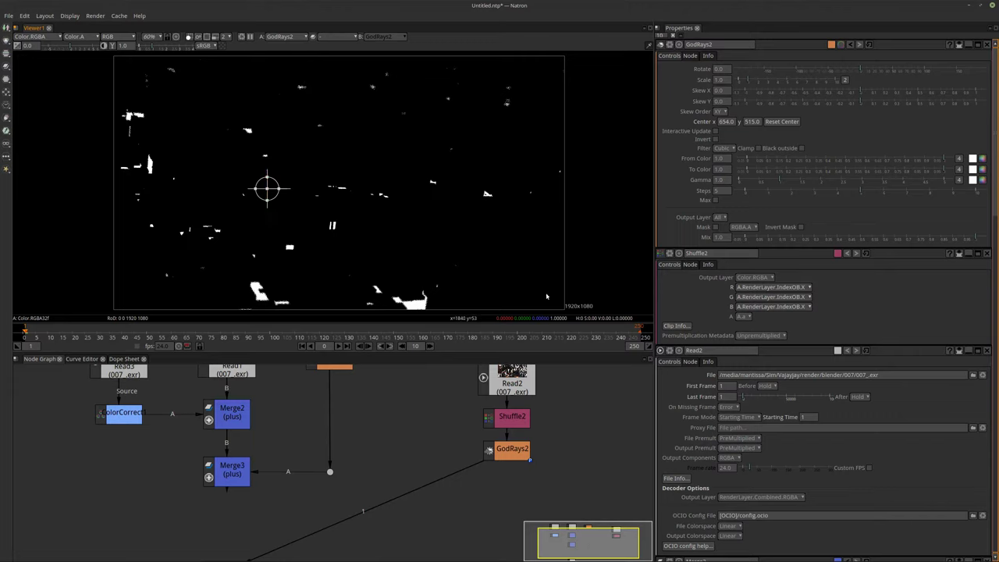
drag(269, 192, 293, 189)
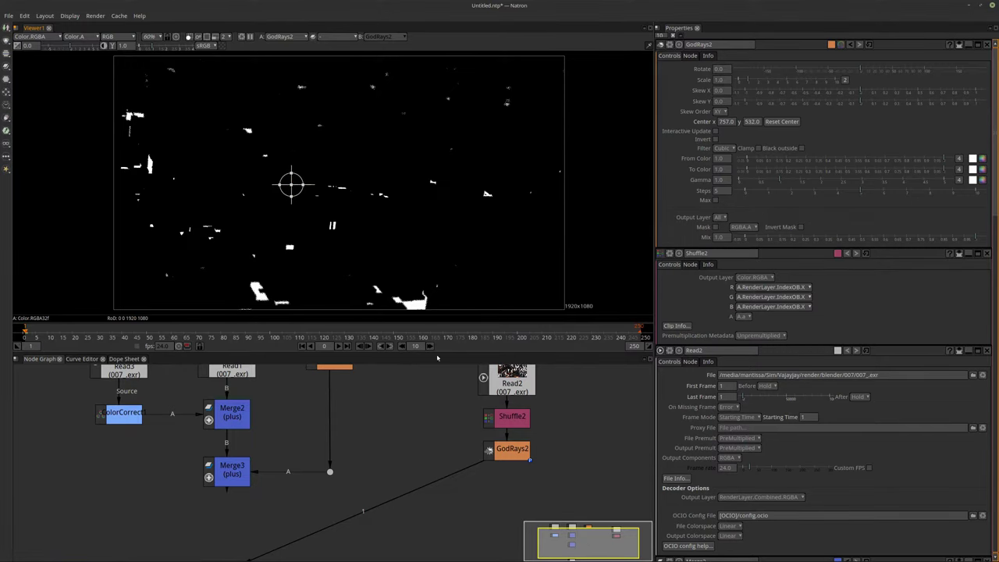
key(Delete)
Add a DirBlur node after Shuffle2
click(512, 416)
key(Tab)
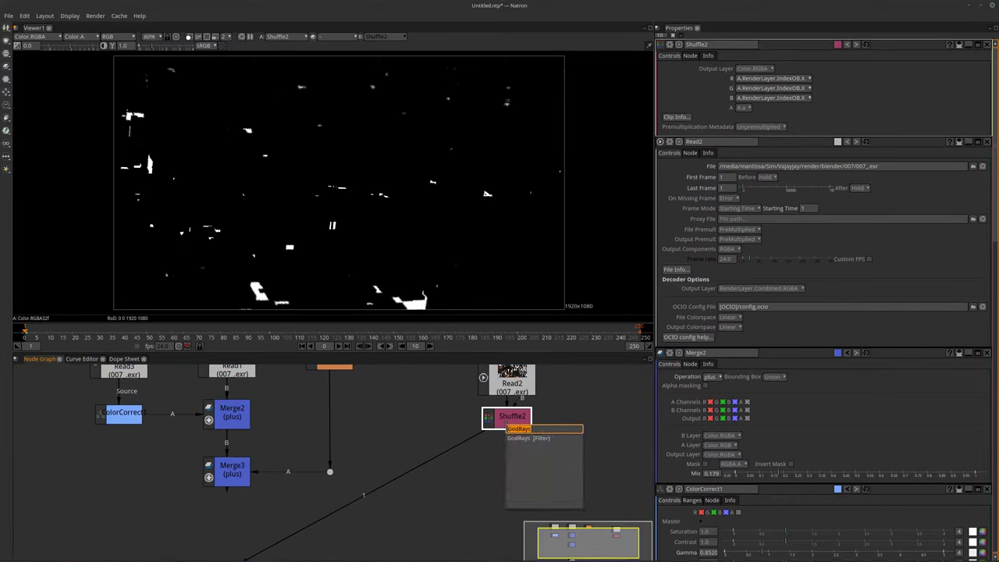
text(ray)
key(BackSpace)
key(BackSpace)
key(BackSpace)
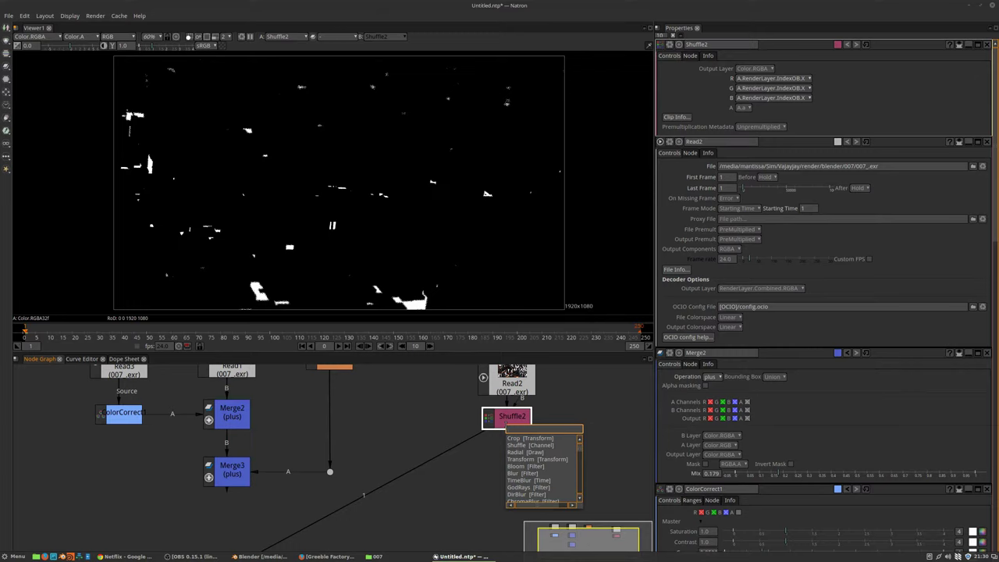
text(dir)
key(Return)
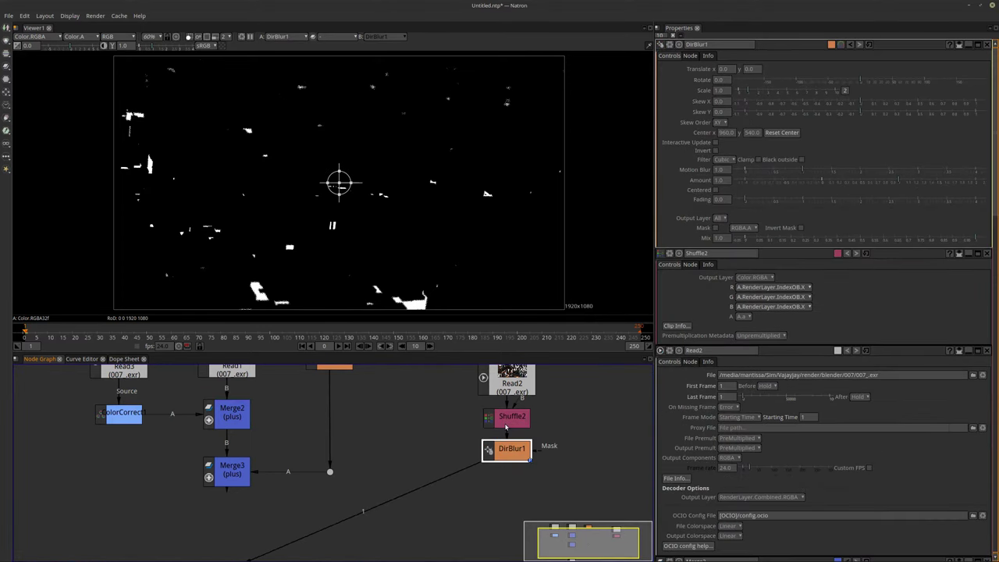
Set DirBlur1's translate to about x 54, y 71 and its fading to 4.0
drag(339, 184, 342, 176)
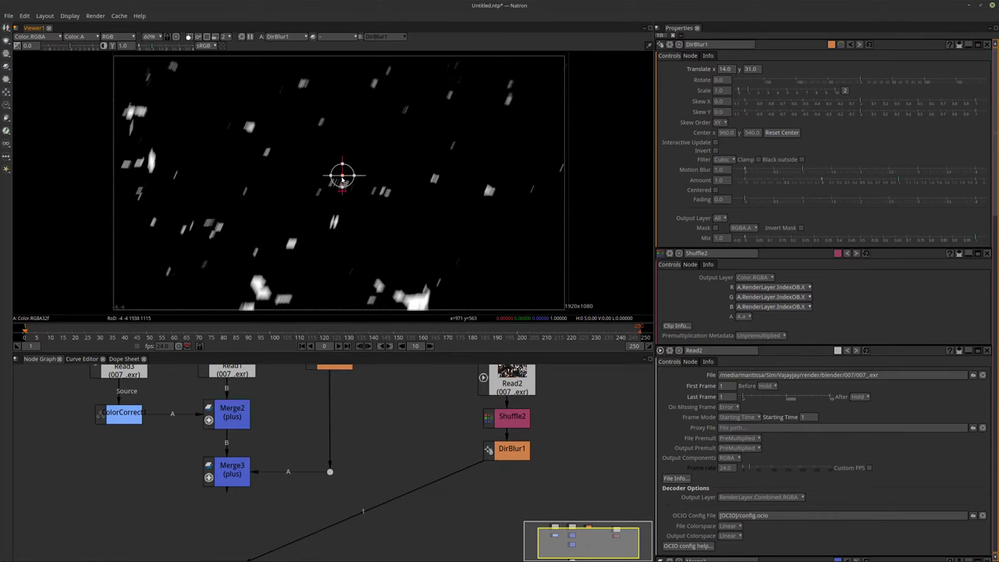
mouse_move(342, 181)
mouse_down()
mouse_move(371, 178)
mouse_move(338, 178)
mouse_up()
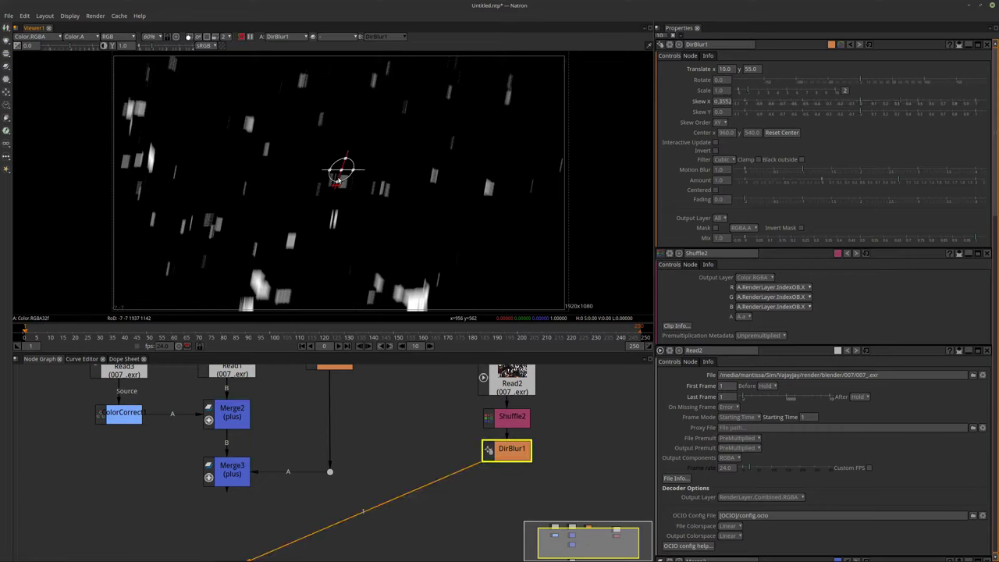
key(ctrl+z)
drag(342, 171, 351, 166)
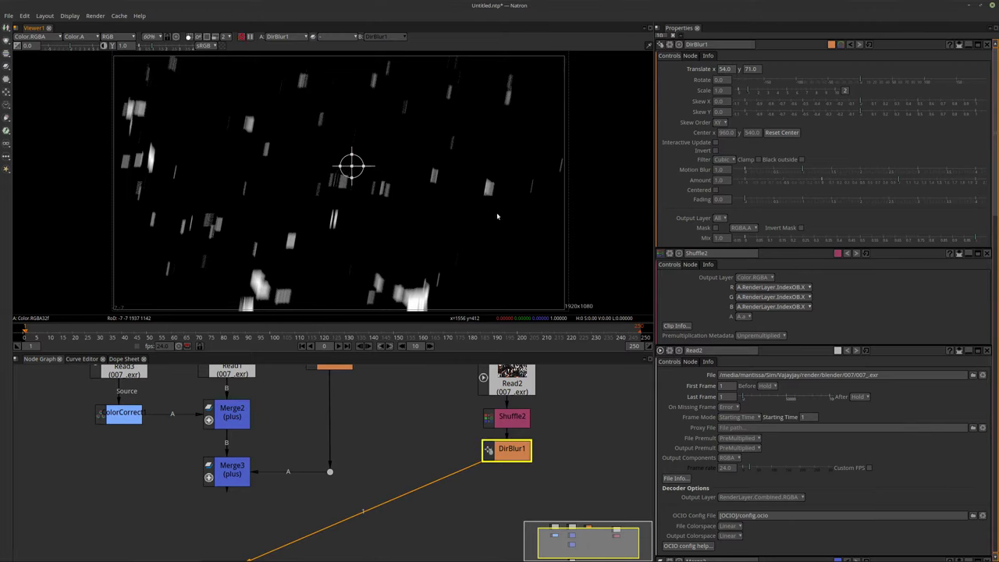
drag(751, 202, 853, 201)
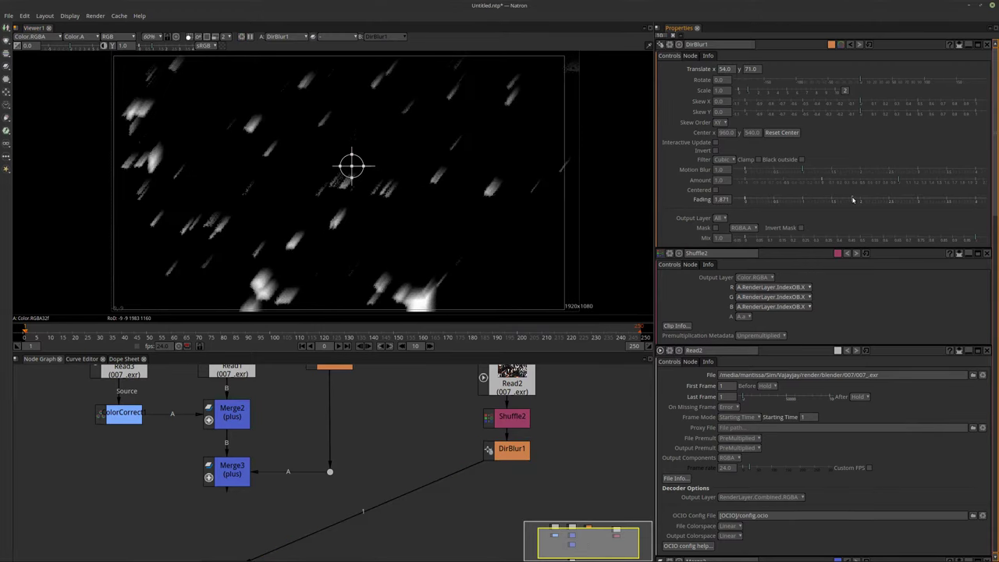
drag(853, 201, 976, 202)
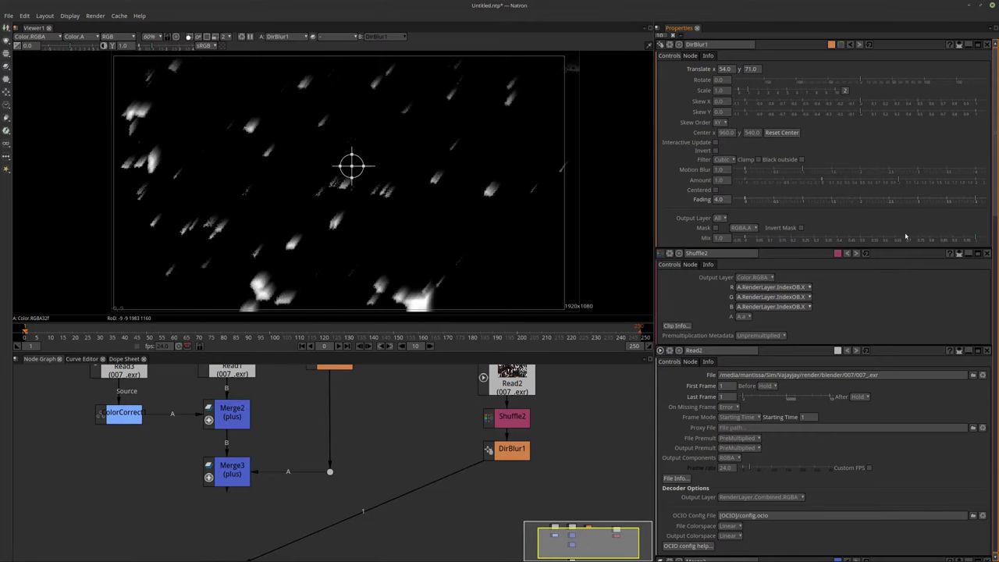
Add a Merge node after Merge3 and set its operation to plus
scroll(373, 434, down, 2)
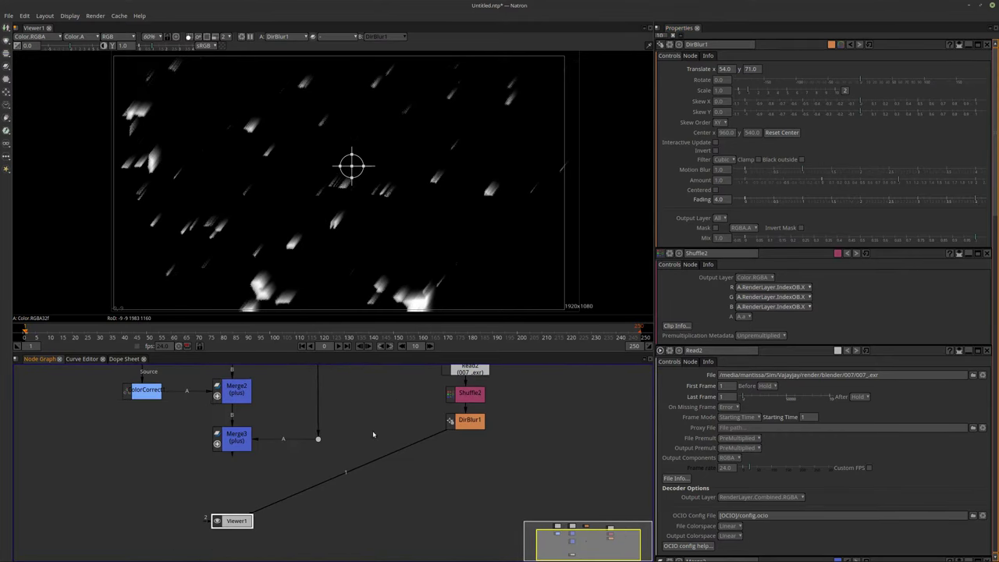
click(234, 440)
key(m)
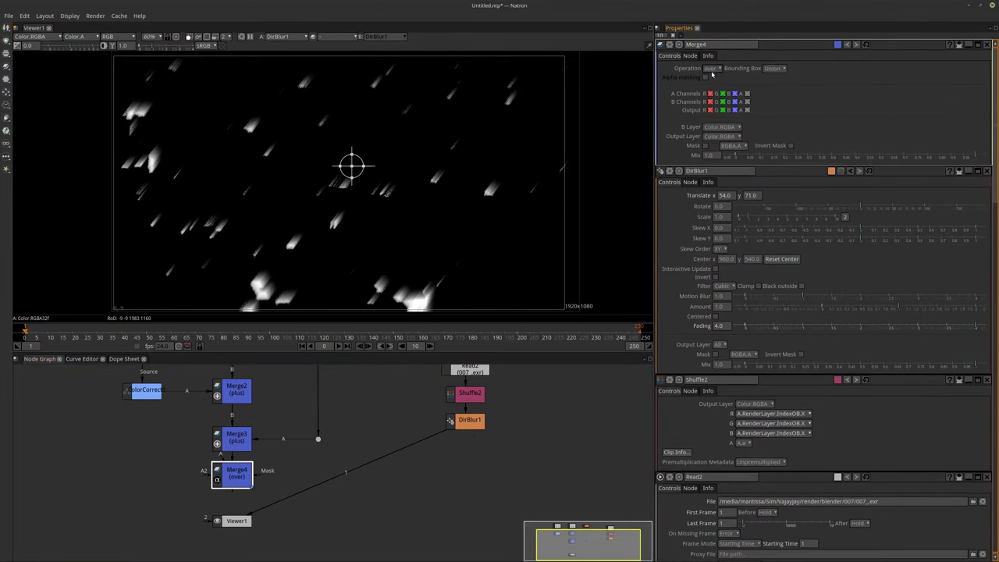
click(712, 69)
click(720, 368)
Connect DirBlur1 to the A input of Merge4 and view Merge4 in Viewer1
click(460, 425)
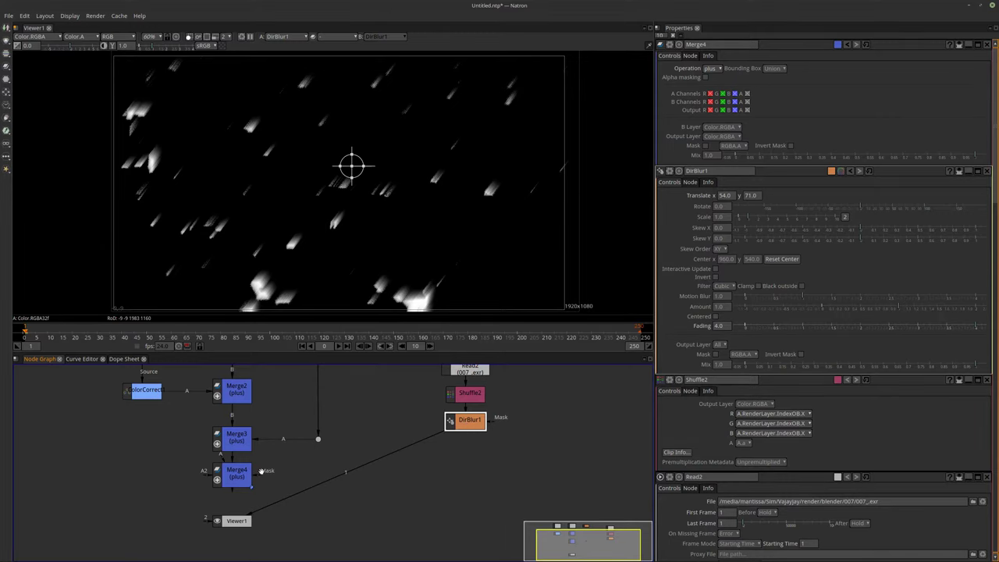
drag(221, 460, 473, 420)
middle_drag(491, 453, 450, 468)
click(197, 495)
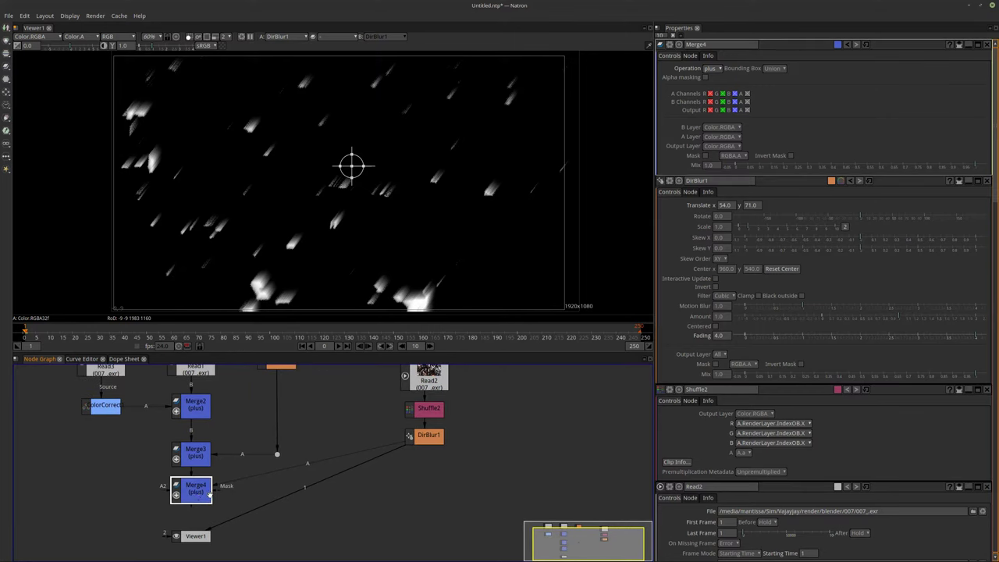
key(1)
Move the Read2, Shuffle2 and DirBlur1 nodes closer to the merge column, lining DirBlur1 up with Merge4
middle_drag(314, 462, 237, 440)
scroll(238, 440, down, 3)
drag(264, 375, 325, 437)
drag(304, 390, 244, 426)
scroll(305, 442, up, 3)
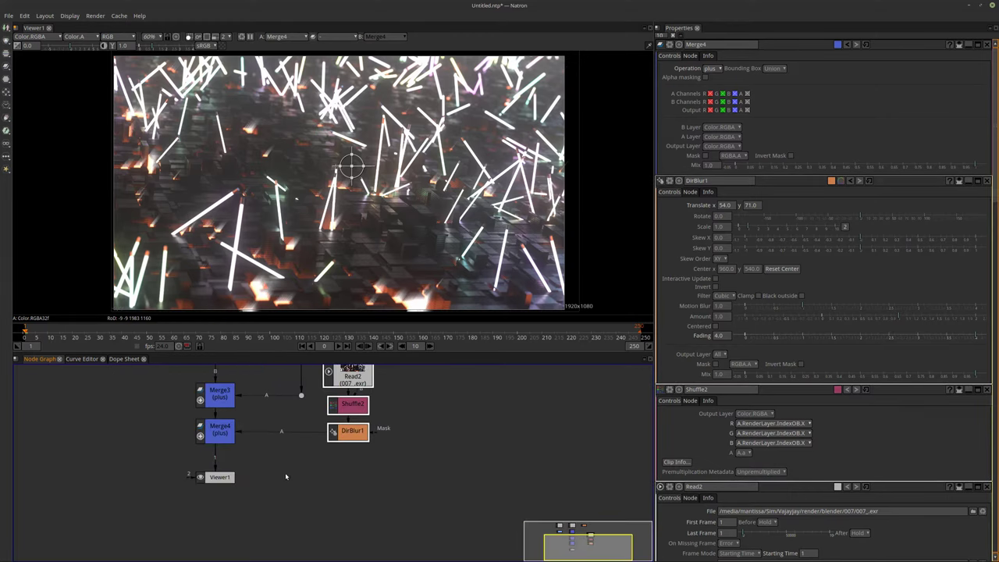
middle_drag(302, 448, 287, 518)
drag(333, 449, 334, 436)
click(301, 445)
click(341, 477)
drag(340, 478, 341, 468)
click(339, 500)
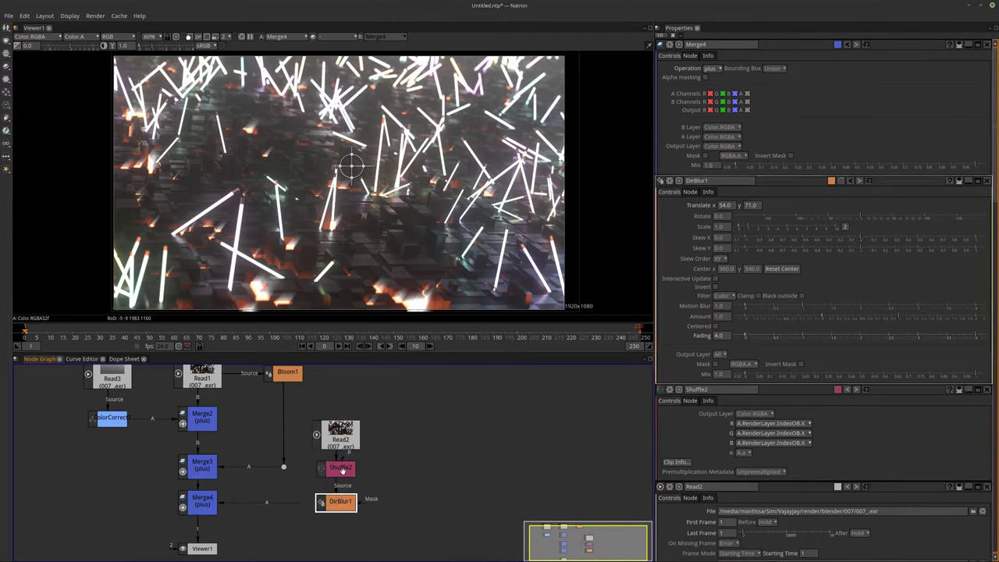
Move the Viewer1 node farther below Merge4 in the node graph
middle_drag(213, 548, 222, 523)
drag(221, 524, 216, 552)
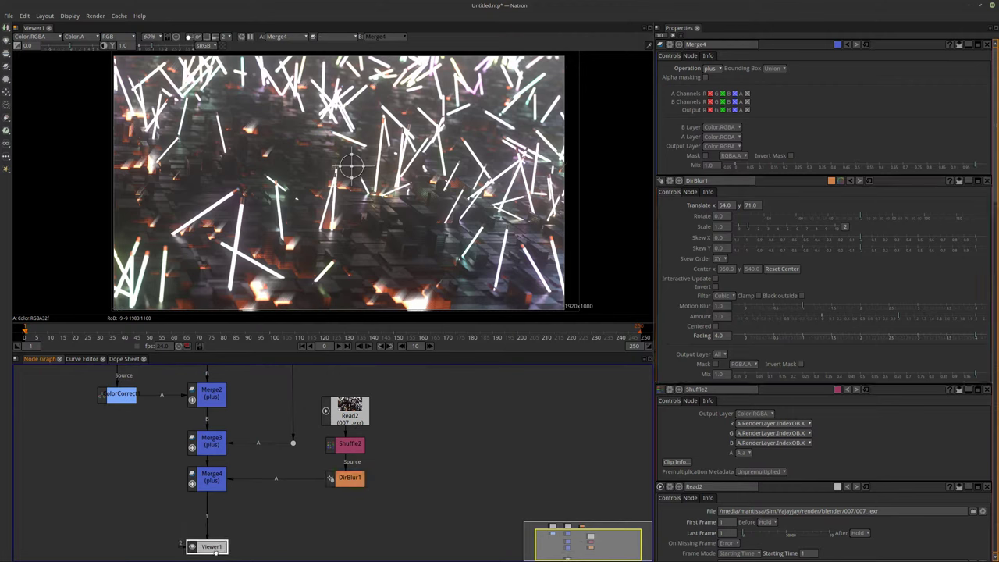
middle_drag(260, 474, 284, 467)
middle_drag(502, 434, 497, 467)
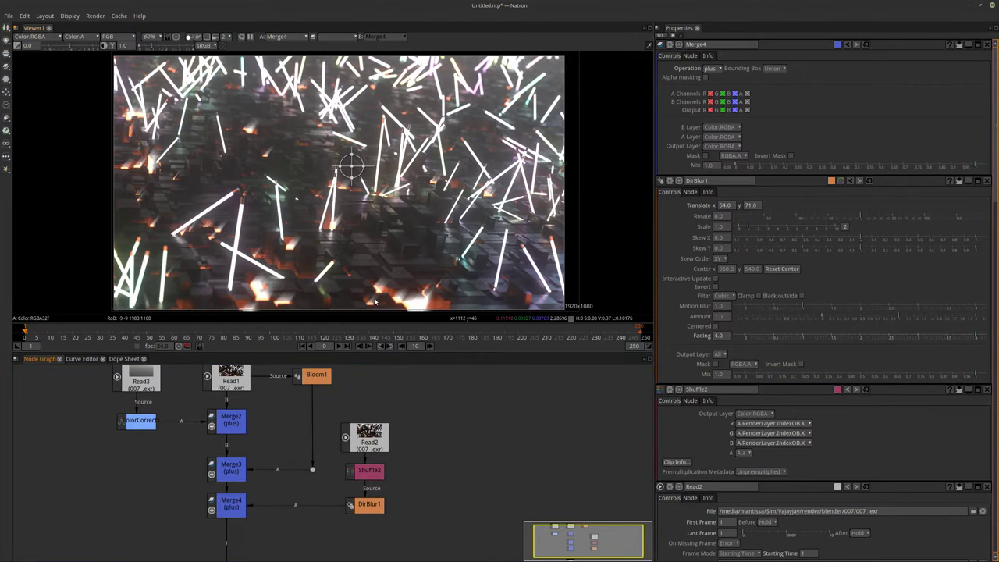
Set DirBlur1's translate to about x 57, y 218 and its motion blur to 4.0
click(365, 504)
drag(351, 167, 351, 146)
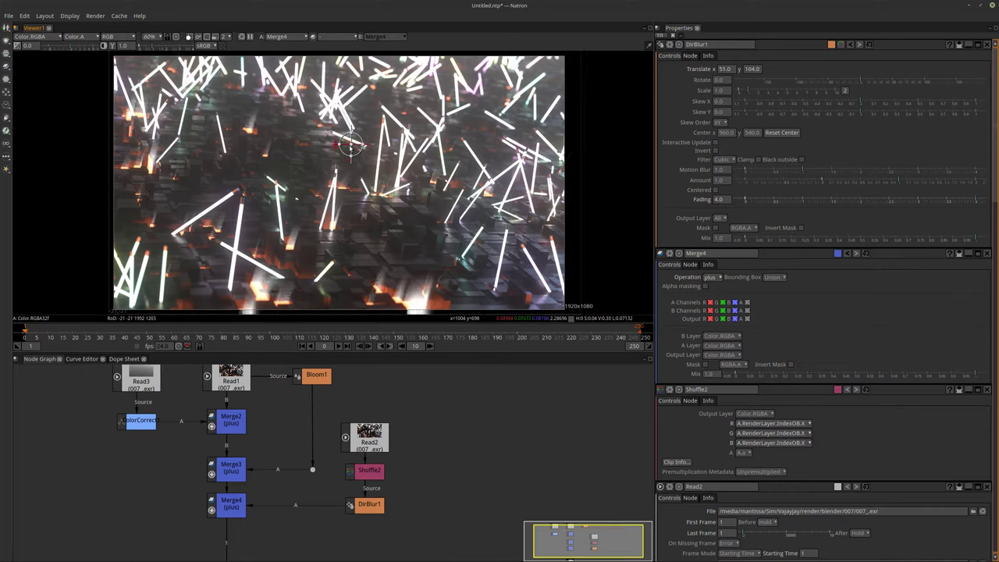
drag(351, 146, 351, 140)
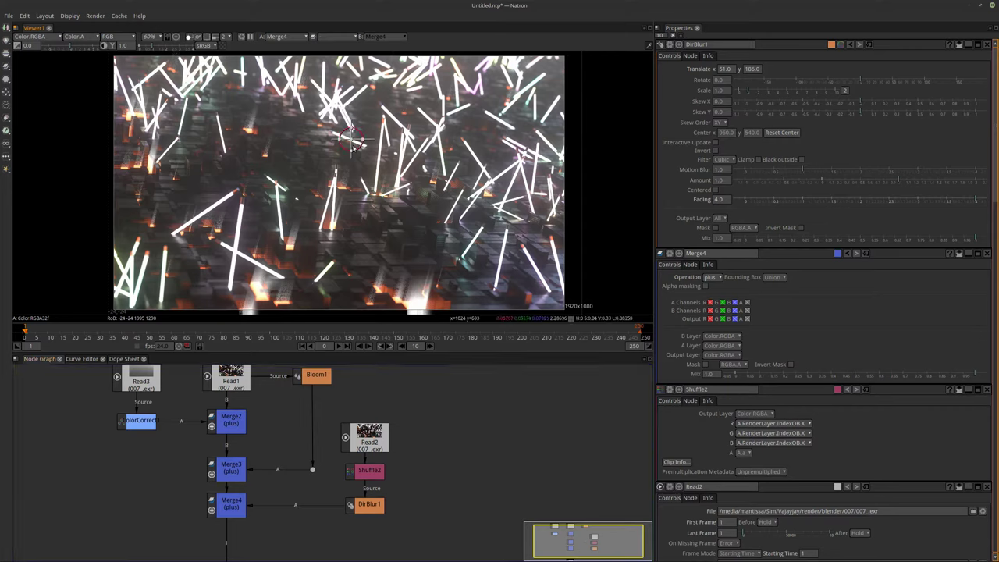
drag(350, 140, 353, 133)
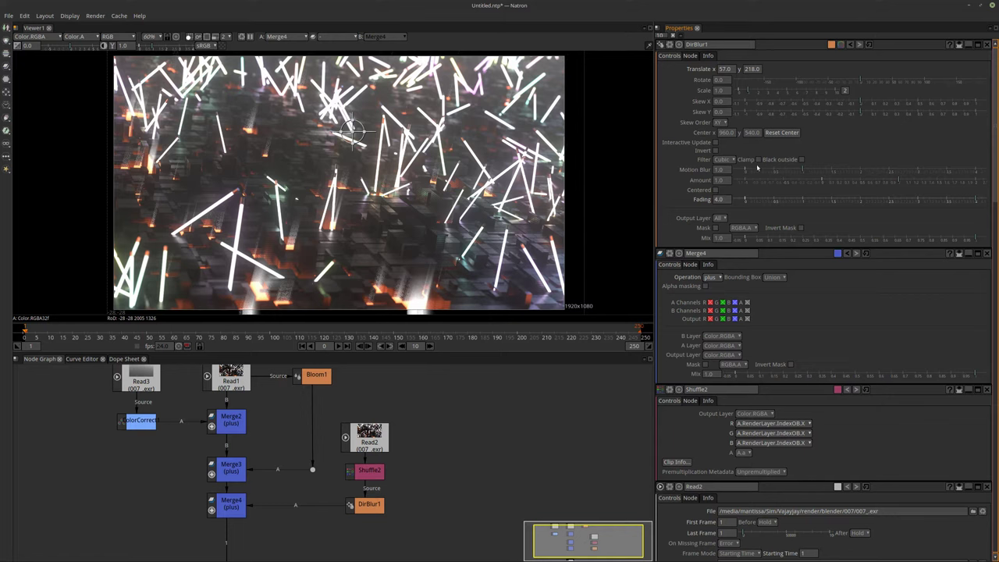
drag(802, 170, 861, 172)
drag(940, 180, 990, 179)
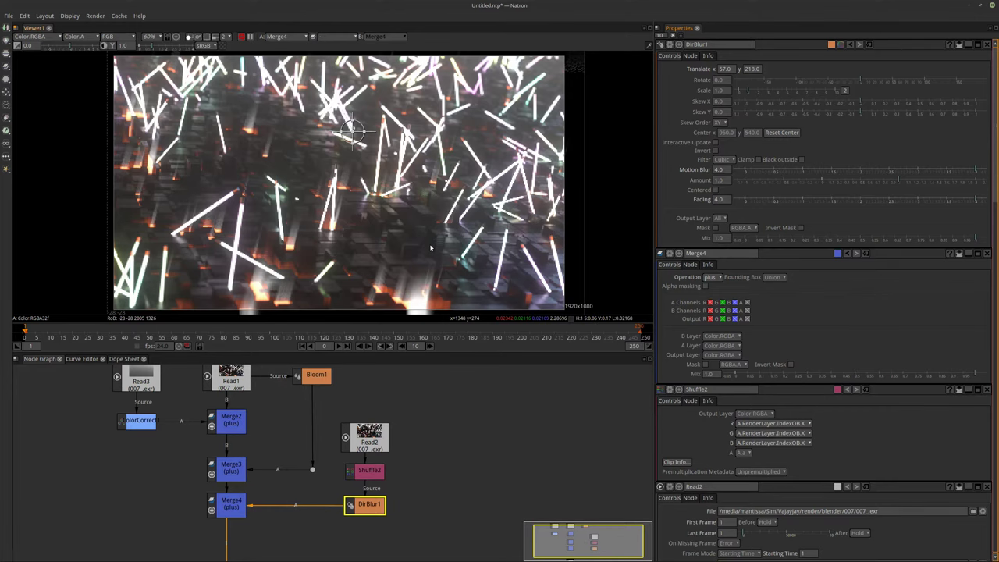
Examine the blurred light streaks in the composite at 100% zoom in the maximized viewer
middle_drag(431, 249, 434, 253)
click(429, 248)
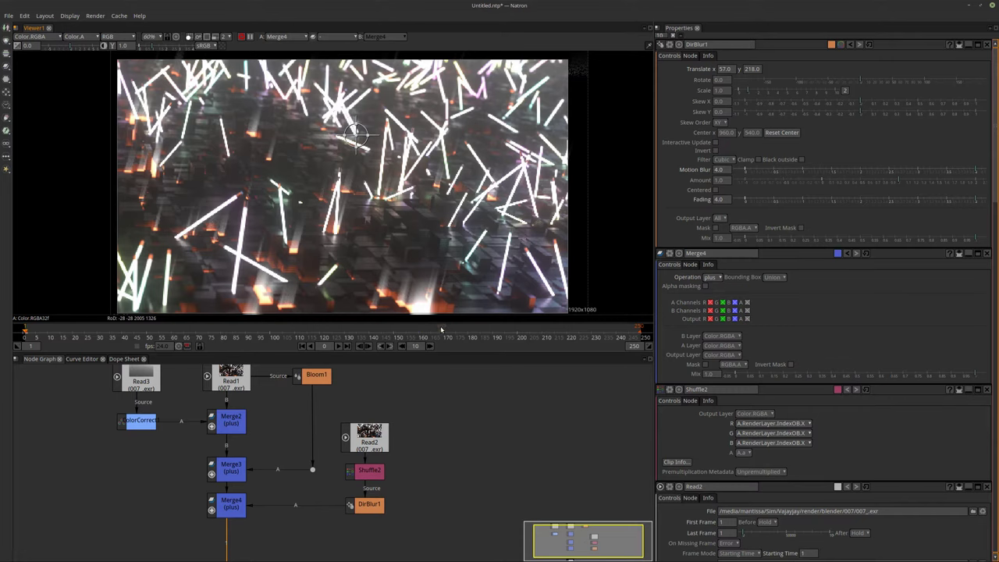
key(ctrl+1)
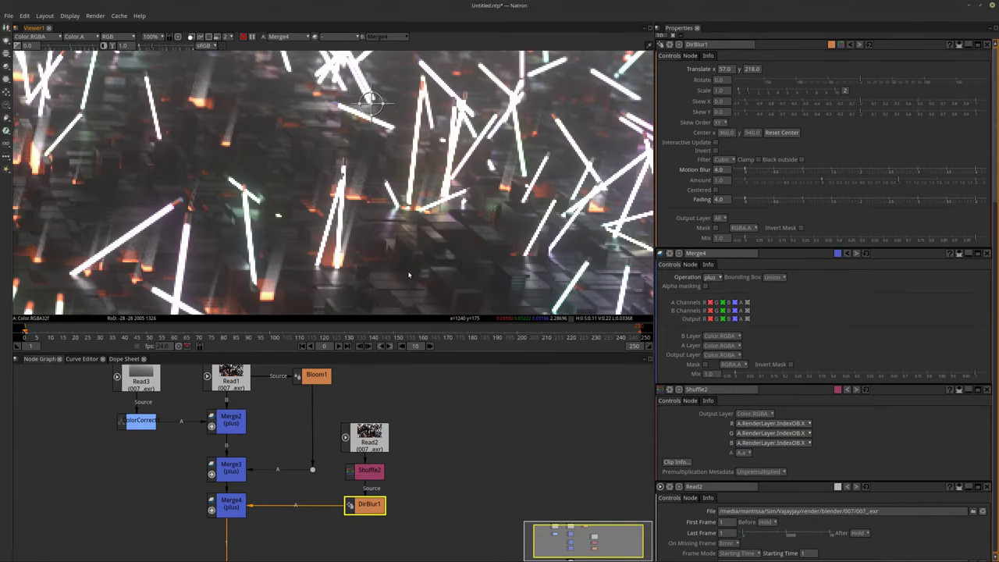
key(space)
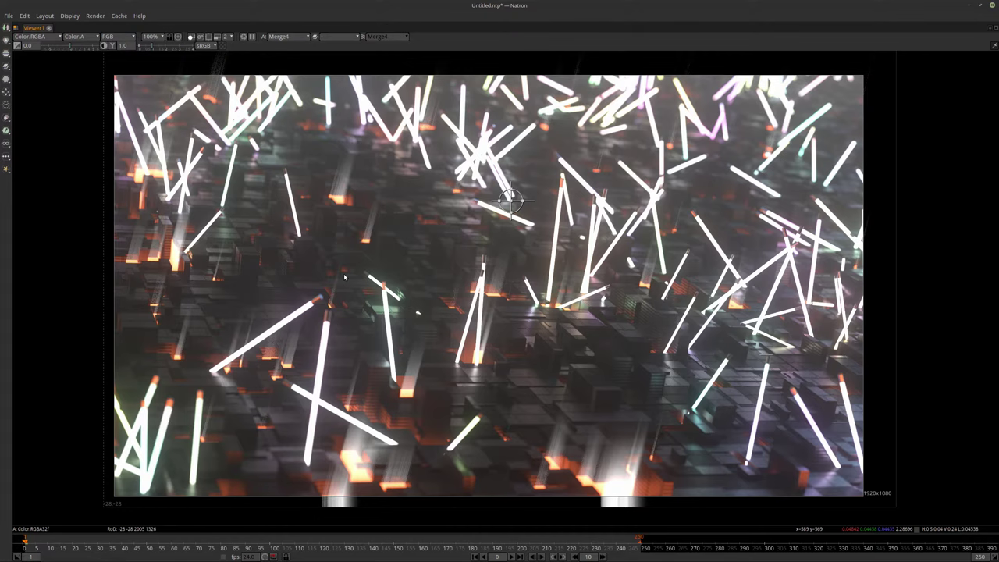
key(space)
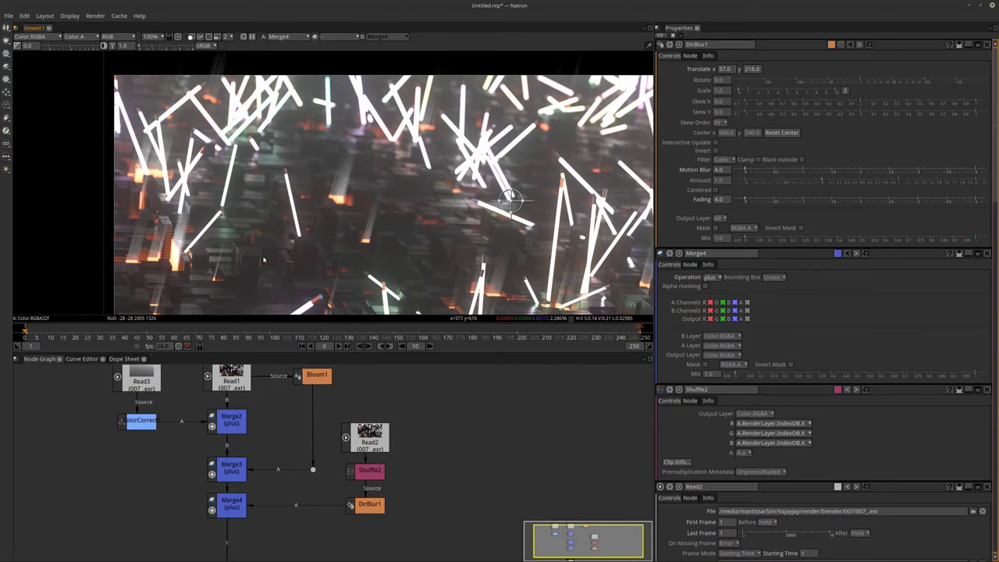
scroll(264, 260, down, 5)
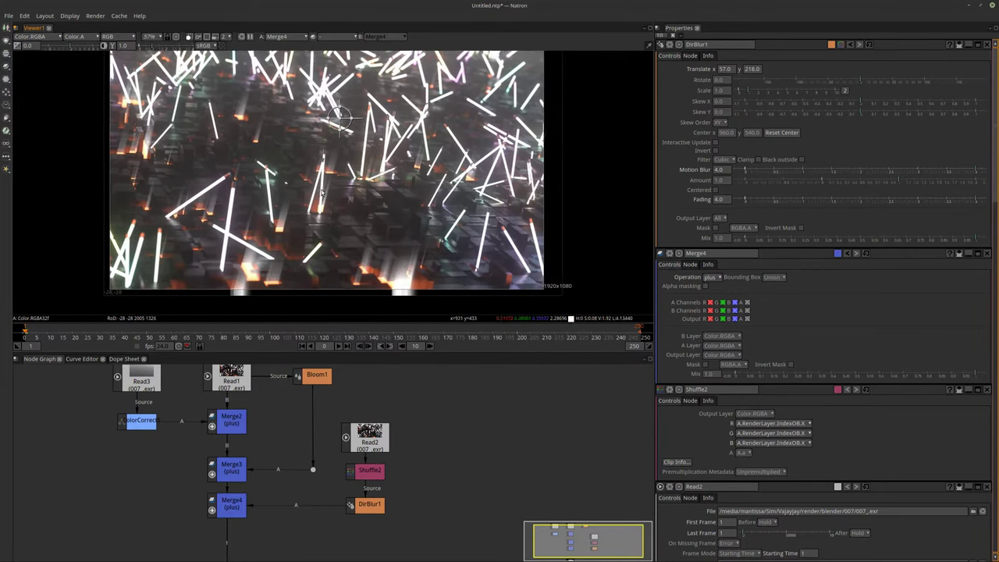
Shift the Read2 branch up and away from the merges, and add a Crop node after DirBlur1 level with Merge4
drag(339, 417, 436, 538)
drag(370, 509, 416, 473)
click(416, 473)
key(Tab)
text(crop)
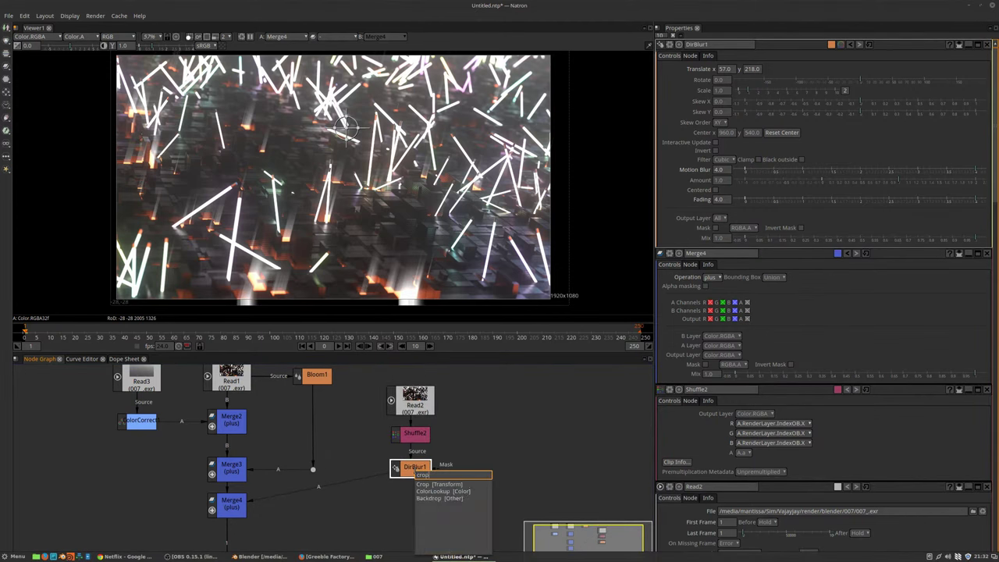
key(Return)
drag(416, 518, 416, 506)
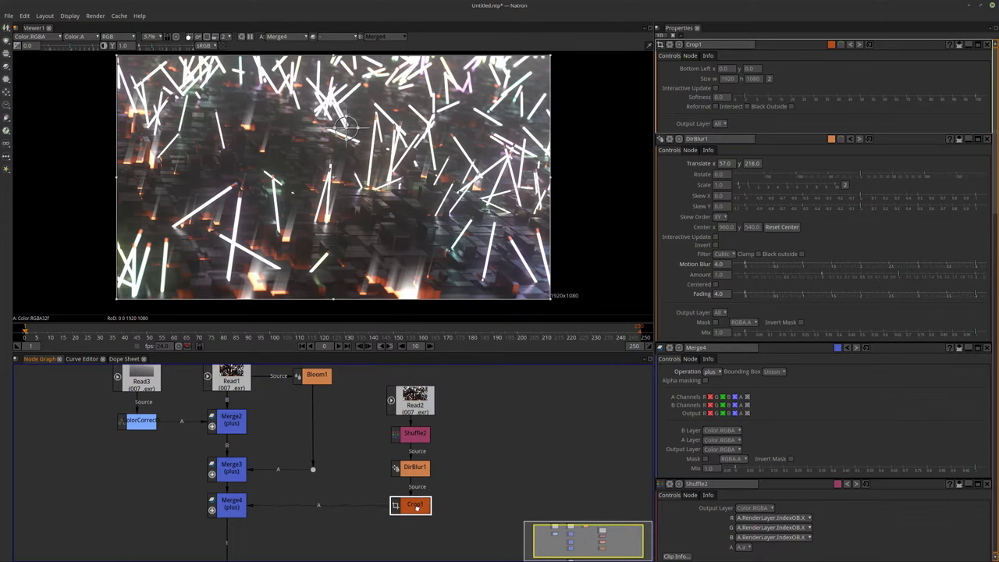
Space out Read2 and Shuffle2 upward to leave room for another node before DirBlur1
scroll(372, 422, up, 3)
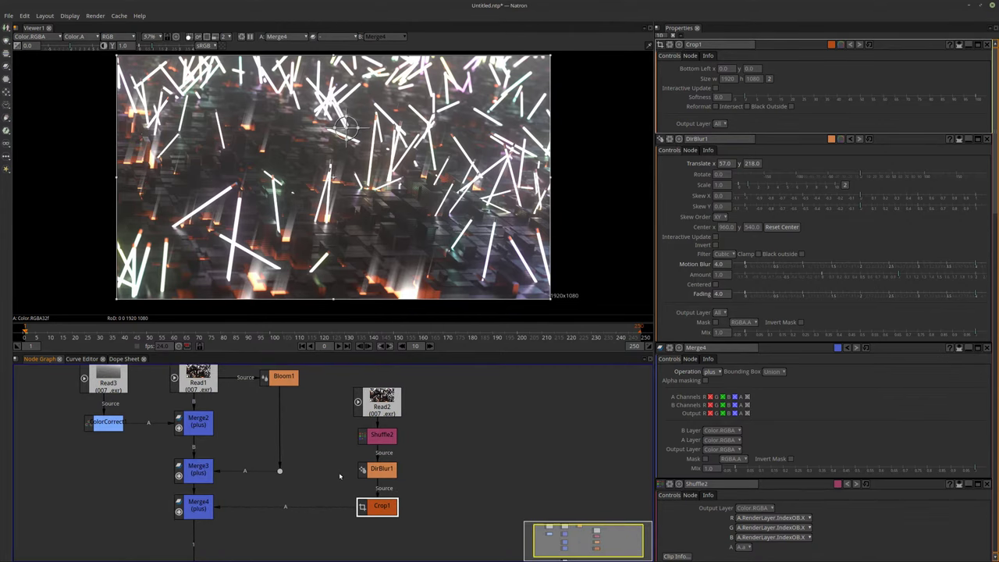
middle_drag(373, 451, 362, 501)
drag(393, 420, 394, 364)
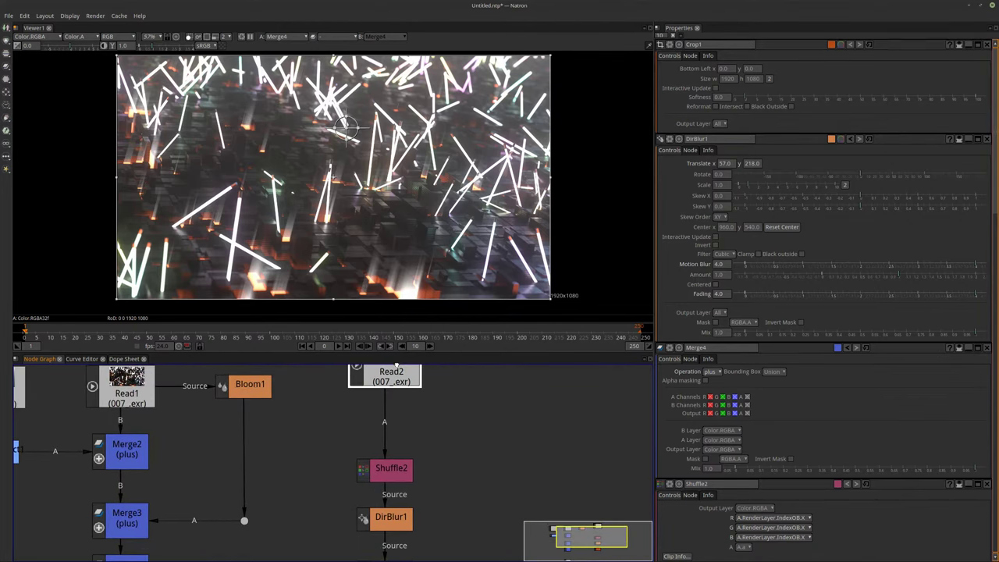
drag(394, 482, 395, 437)
drag(392, 521, 392, 477)
middle_drag(414, 503, 416, 528)
drag(394, 495, 394, 558)
Add a ColorCorrect node after Shuffle2 and set its master gain to about 3.08
click(400, 464)
key(c)
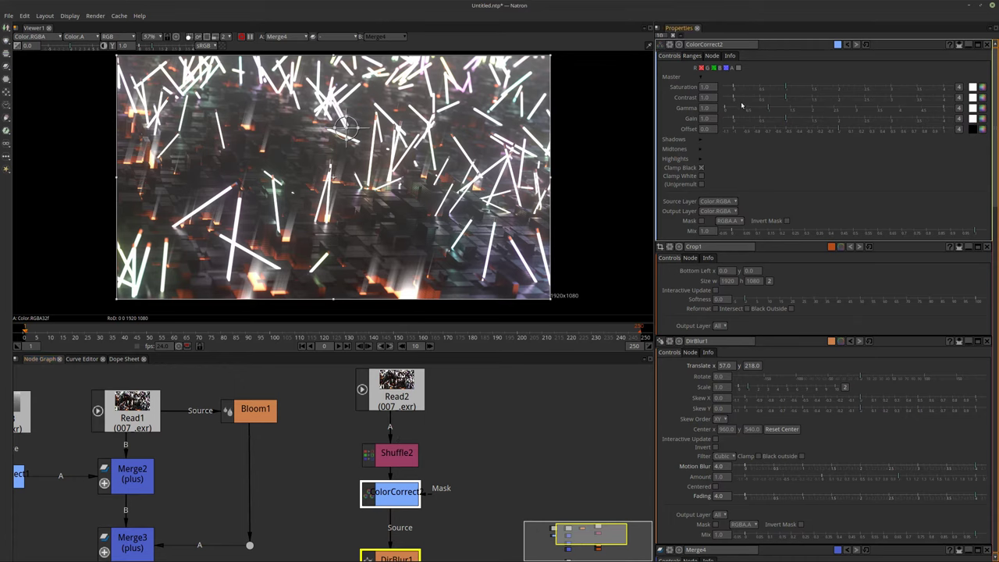
drag(777, 119, 814, 124)
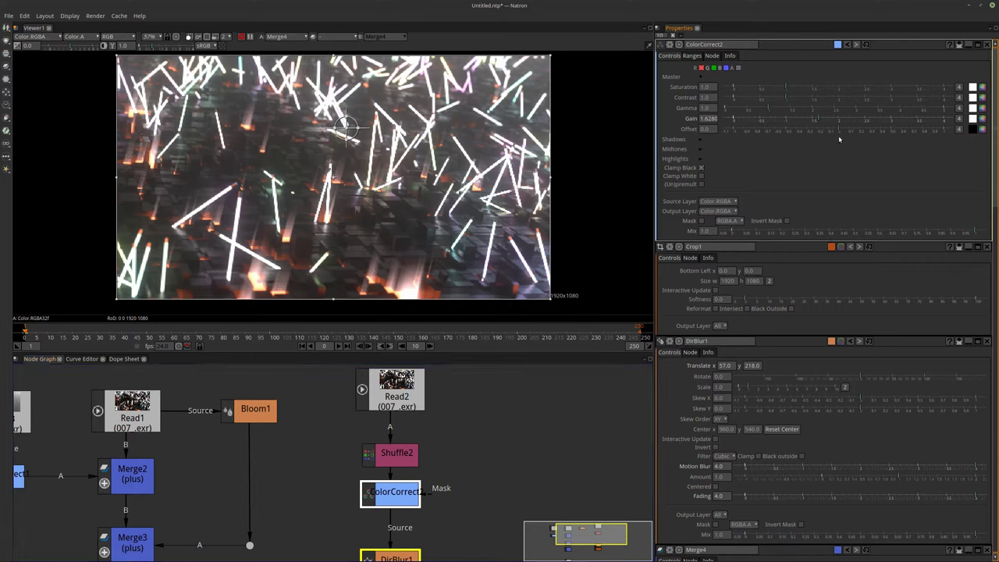
drag(829, 121, 895, 127)
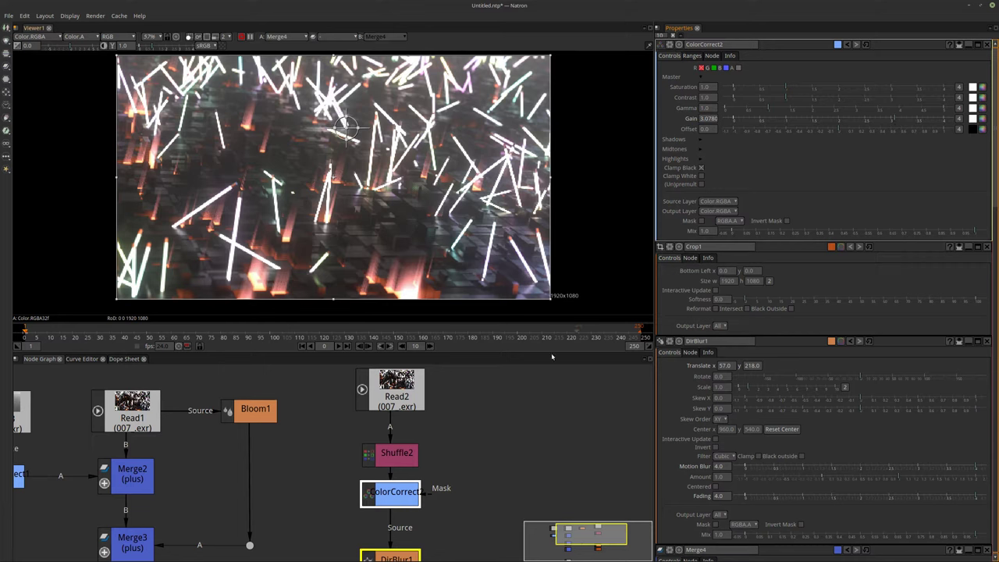
middle_drag(497, 438, 497, 379)
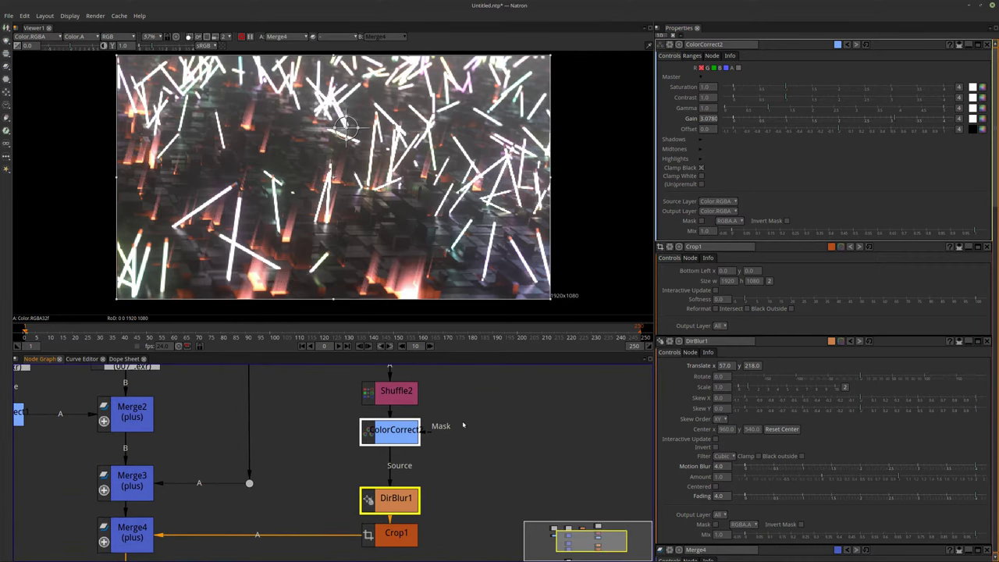
Shift Shuffle2 and ColorCorrect2 upward to leave room for another node above DirBlur1
middle_drag(467, 431, 471, 477)
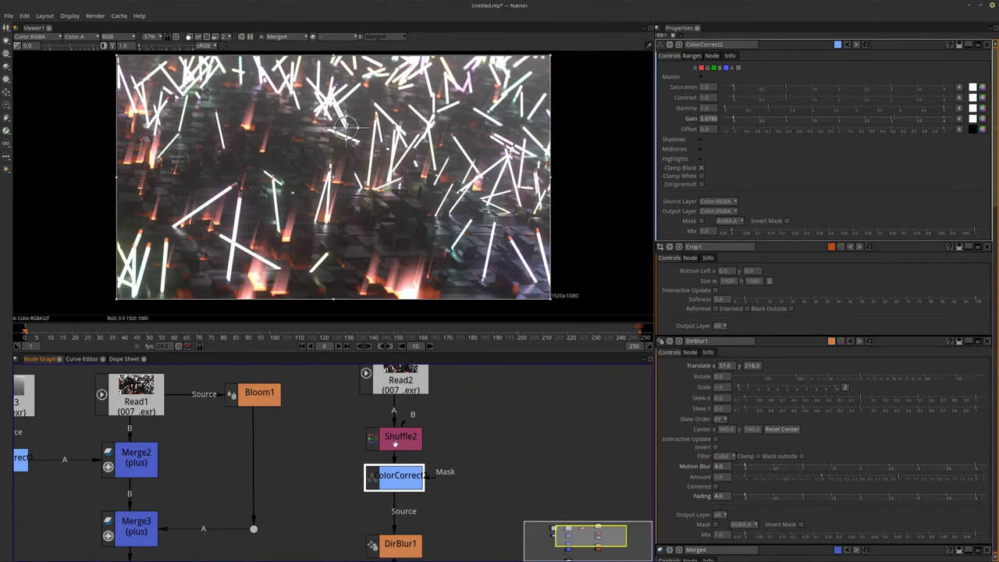
drag(395, 443, 395, 427)
drag(396, 482, 396, 465)
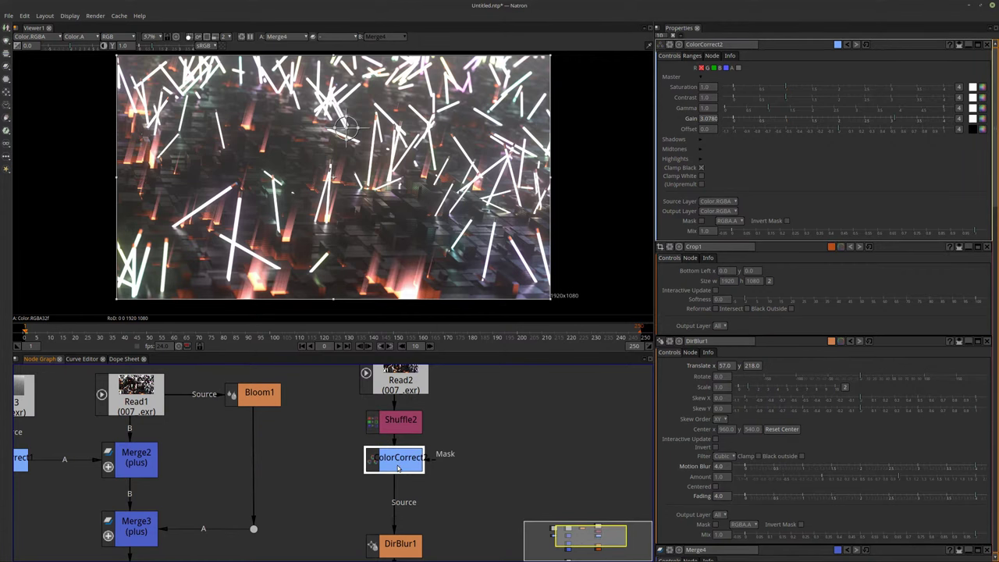
Try an HSVTool node after ColorCorrect2 with hue rotations of about 163 and -45.8, and delete it
key(Tab)
text(hs)
key(Return)
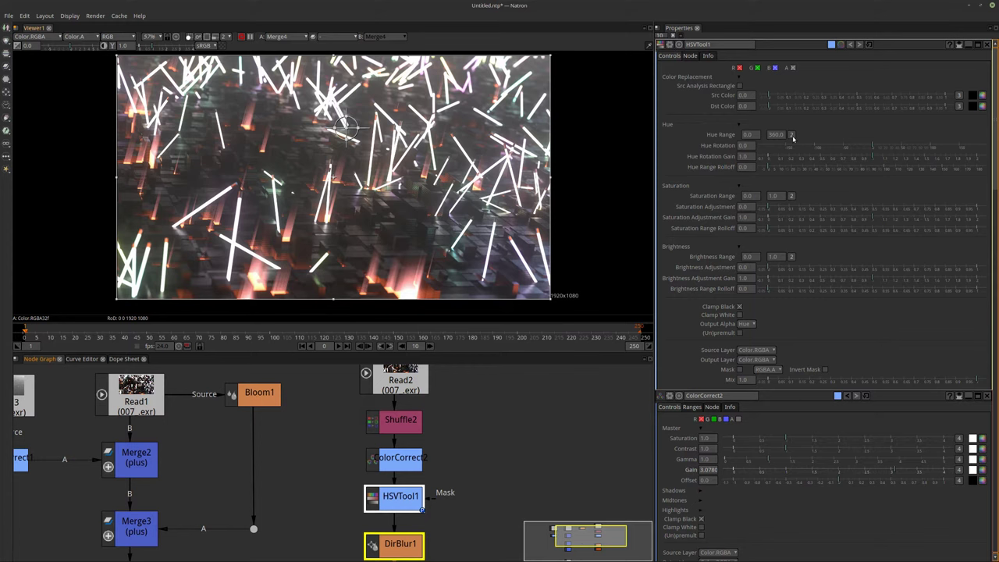
drag(876, 146, 967, 148)
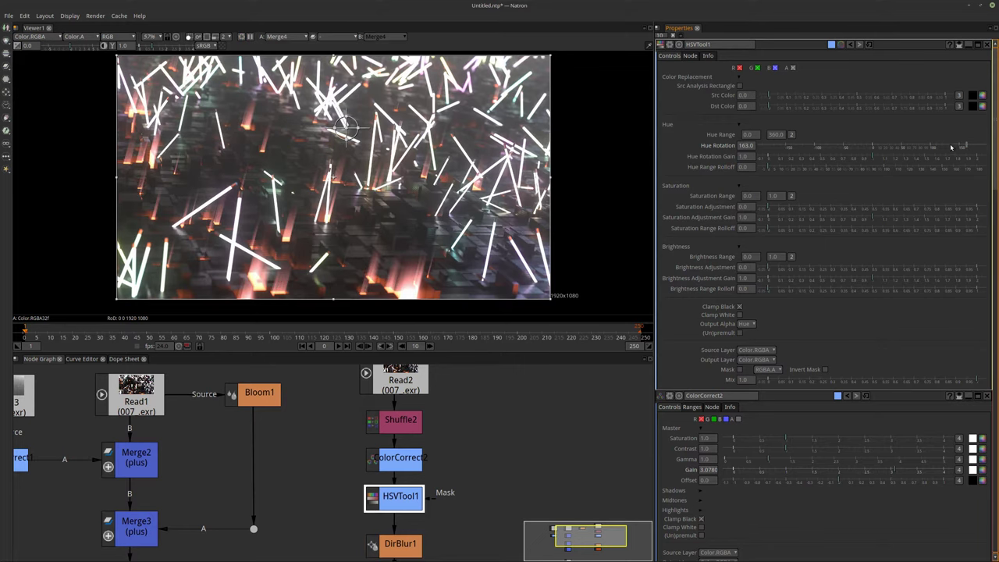
drag(946, 147, 848, 146)
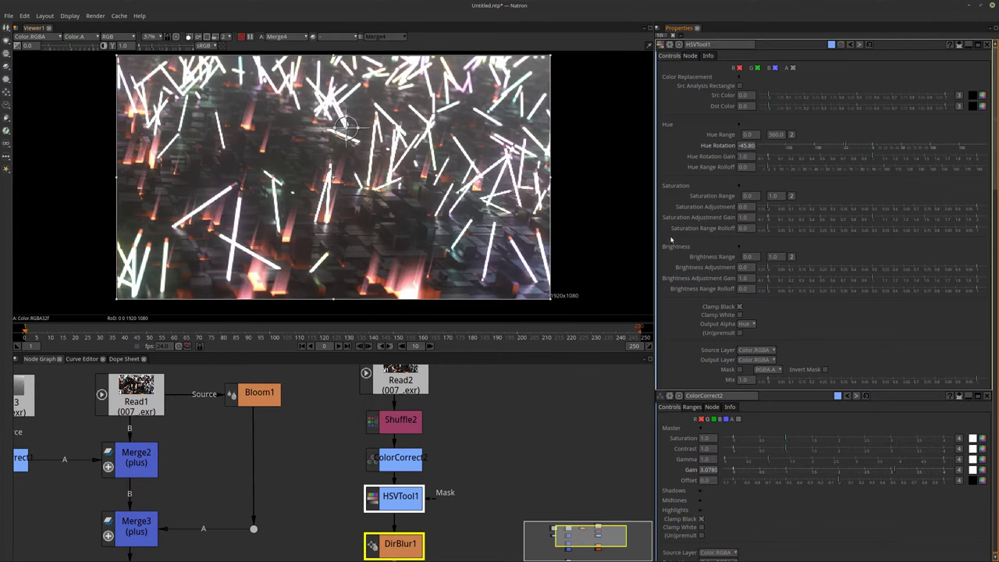
key(Delete)
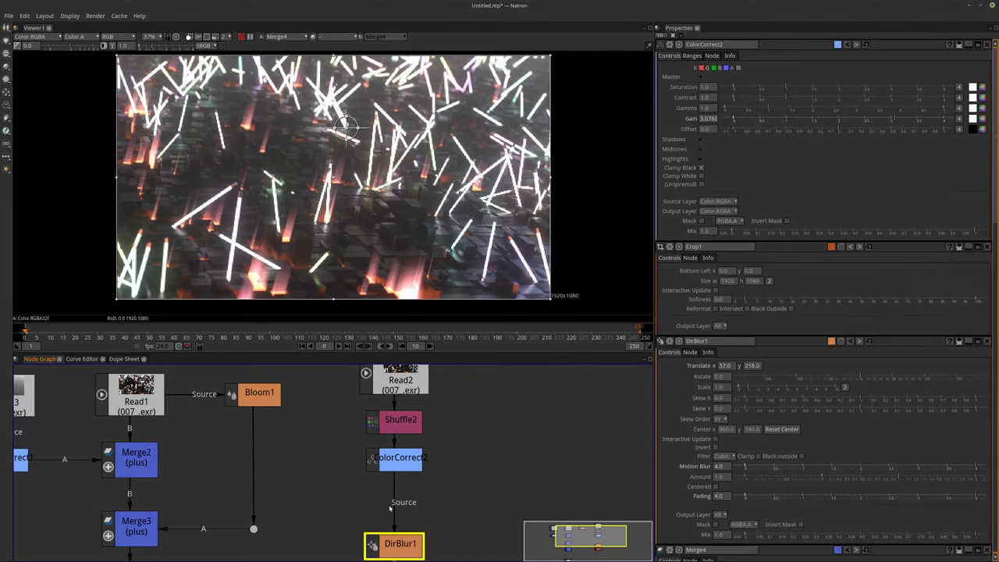
Try toggling the green channel in ColorCorrect2's processing
click(405, 465)
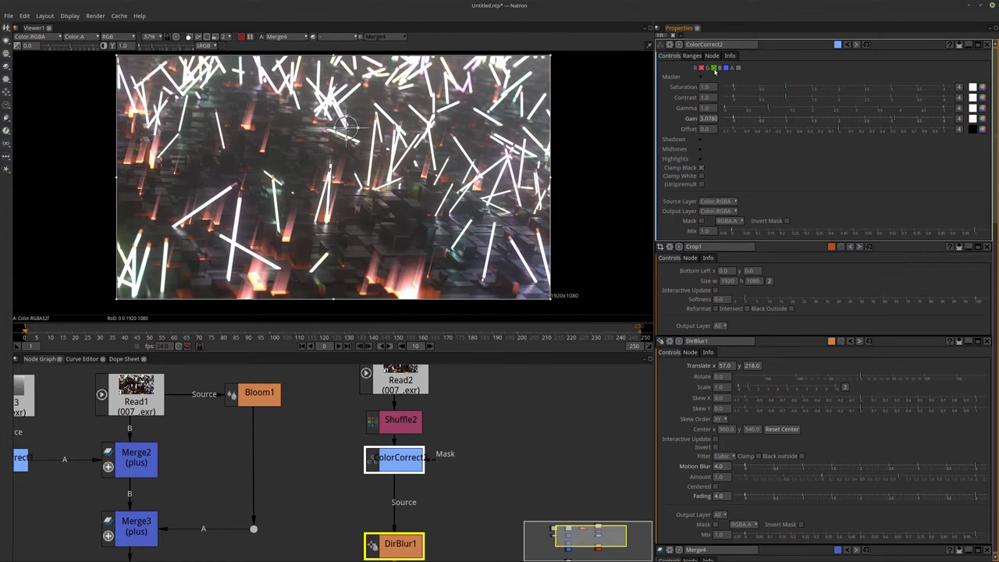
click(714, 69)
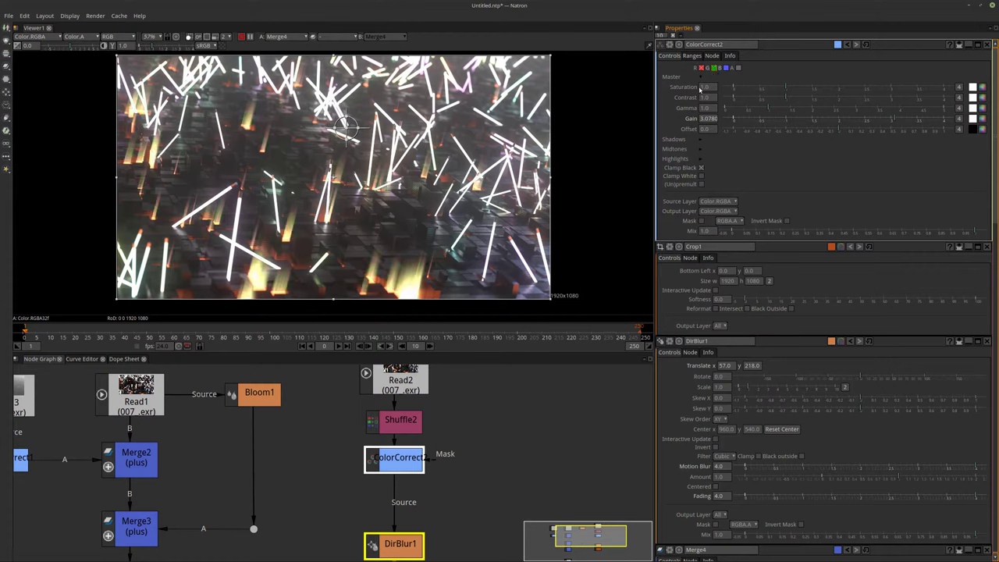
Add a second ColorCorrect node after ColorCorrect2, disable its red and blue channels, and set its master gain to about 1.44
drag(389, 421, 388, 414)
drag(405, 466, 406, 460)
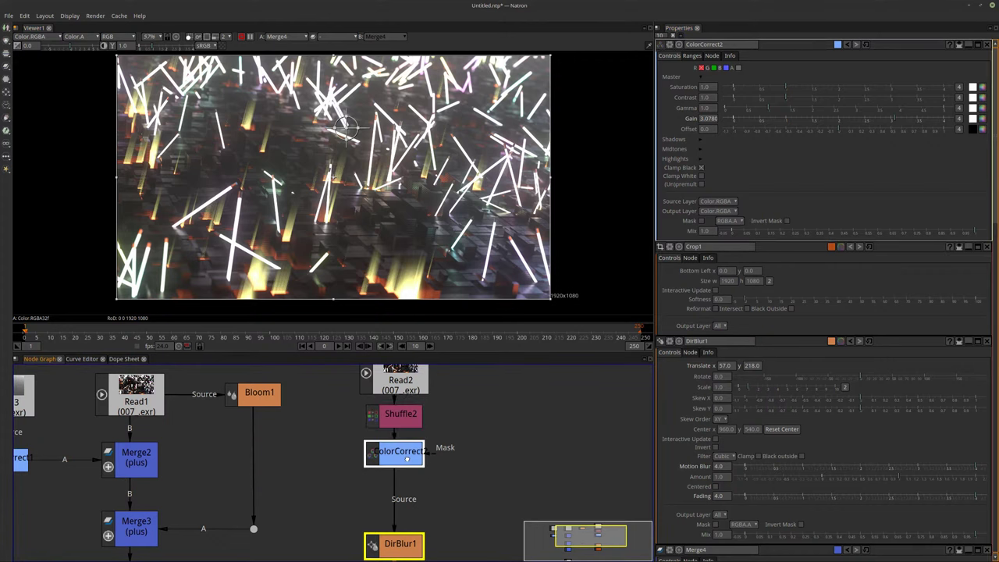
key(c)
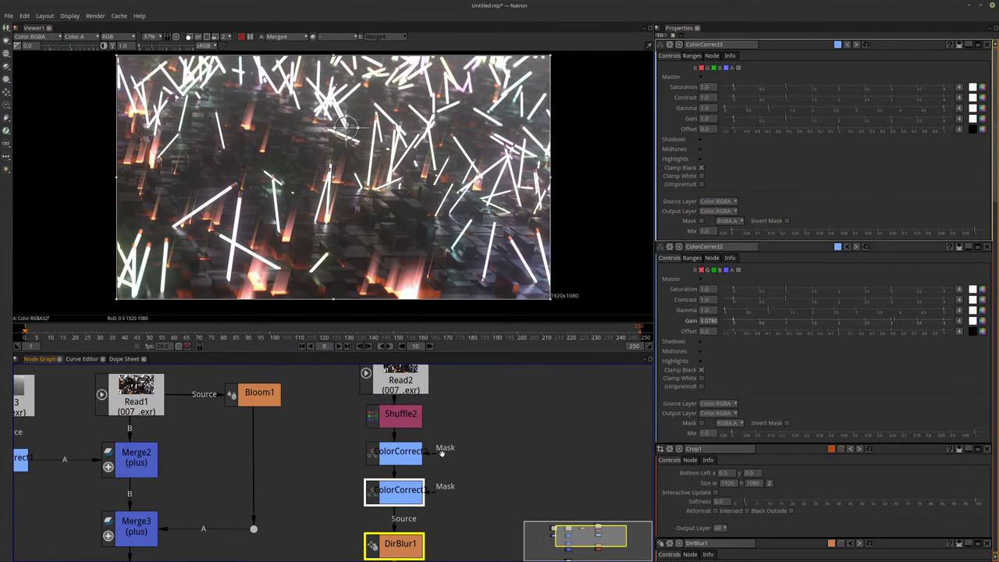
click(701, 68)
click(726, 68)
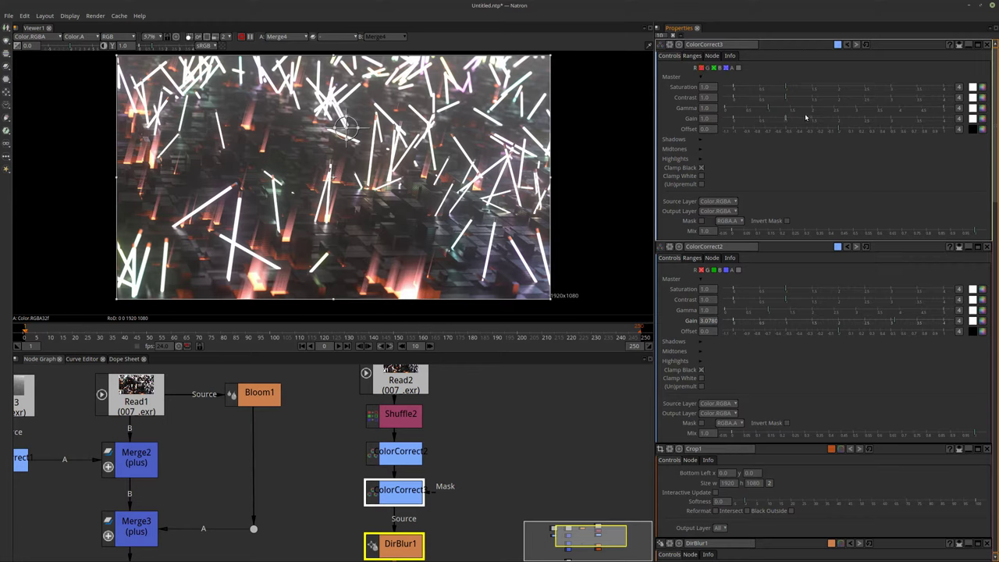
mouse_move(790, 120)
mouse_down()
mouse_move(820, 120)
mouse_move(808, 121)
mouse_up()
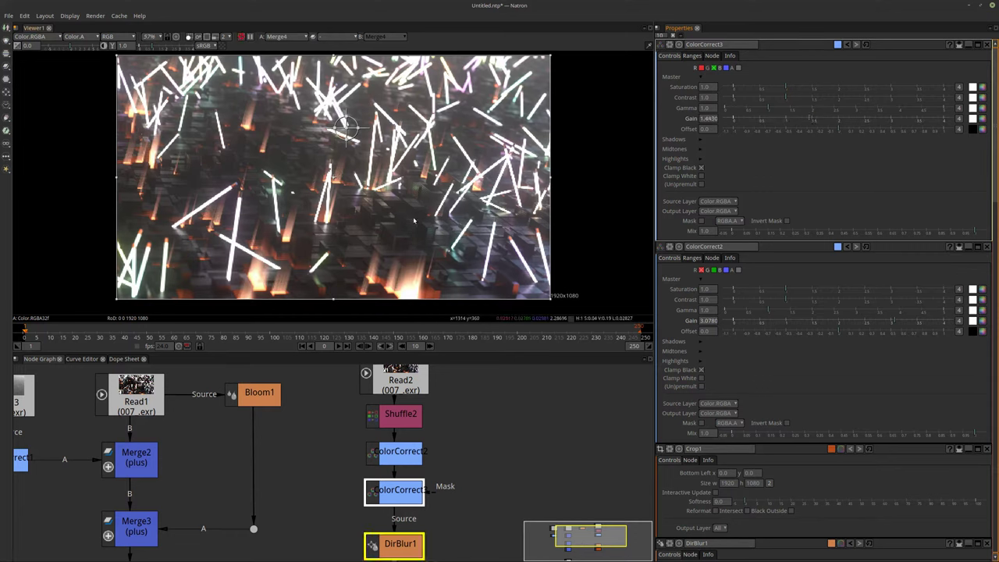
Set DirBlur1's motion blur quality to 2.0
middle_drag(402, 232, 404, 236)
middle_drag(248, 466, 348, 422)
scroll(328, 460, down, 2)
scroll(351, 426, up, 1)
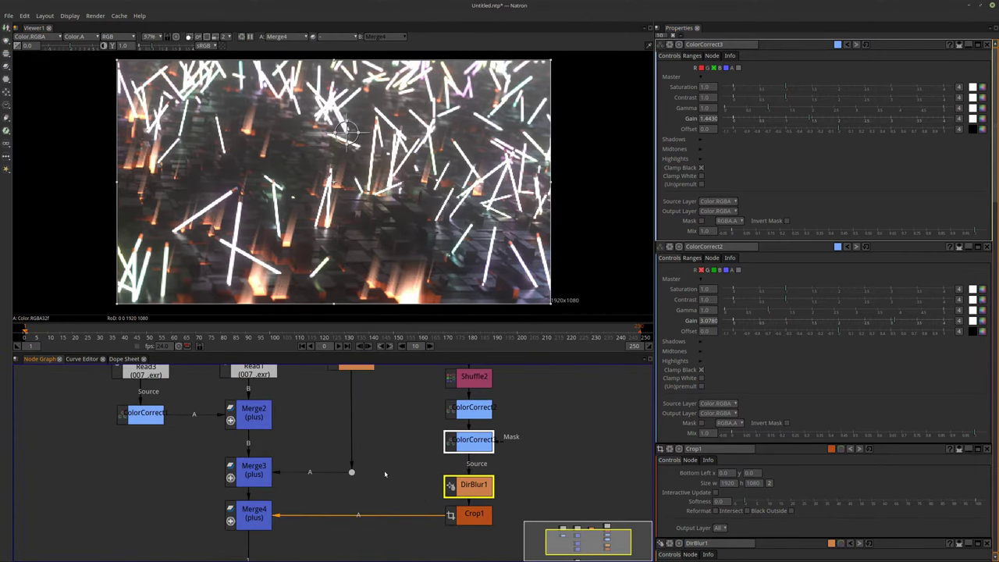
double_click(472, 492)
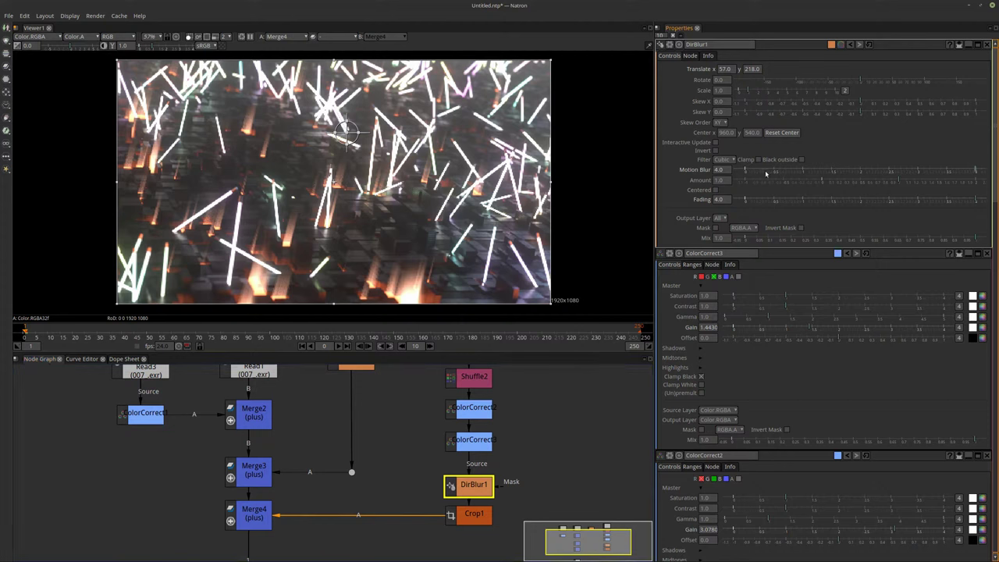
drag(919, 173, 861, 174)
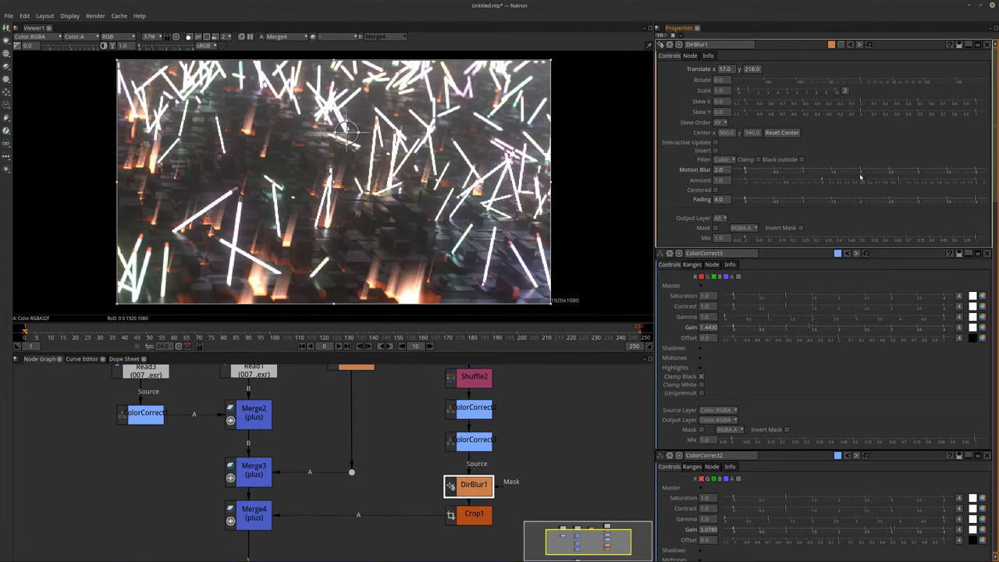
click(440, 216)
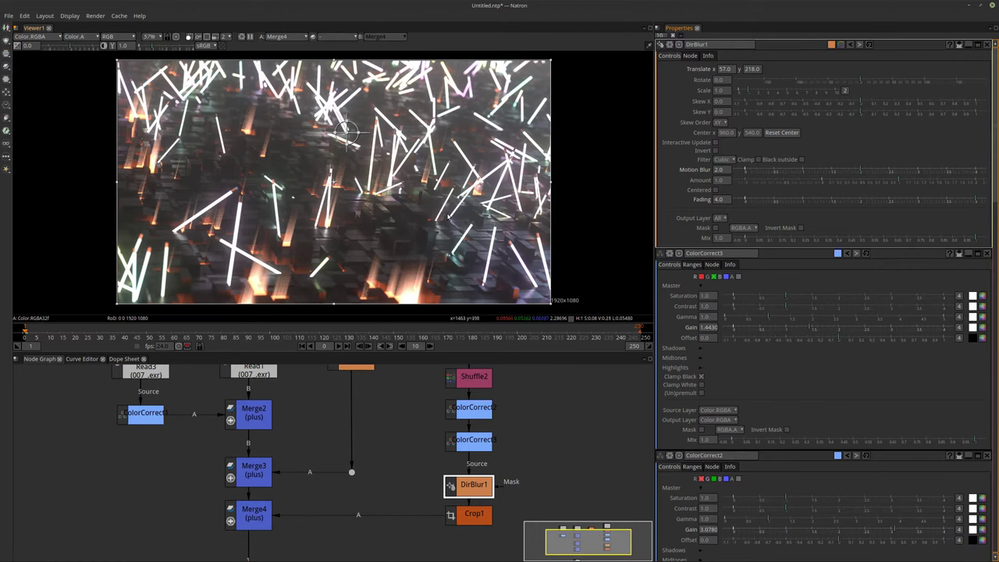
Rearrange Shuffle2 and the two ColorCorrect nodes below it to open a gap directly after Shuffle2
middle_drag(512, 434, 497, 471)
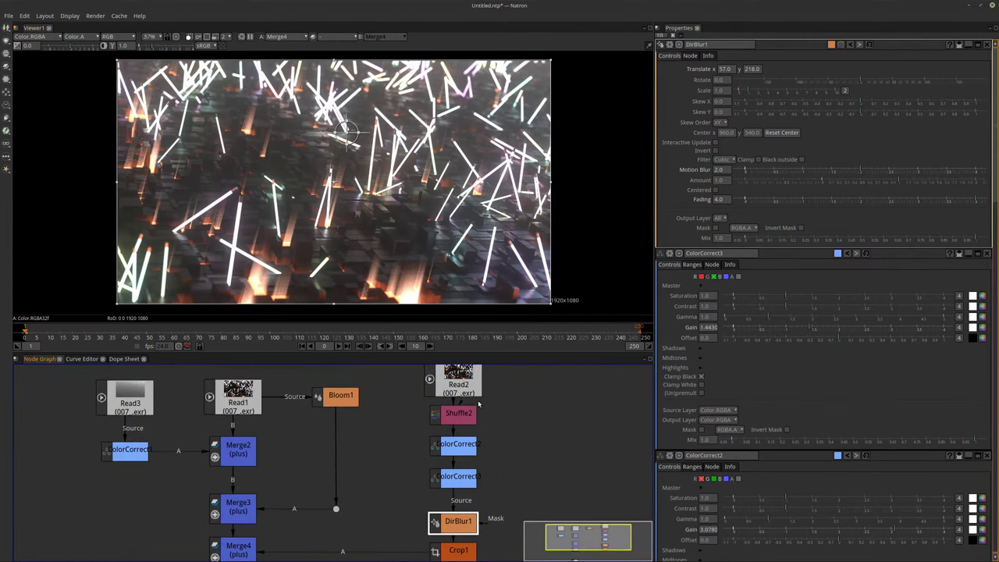
middle_drag(479, 403, 474, 449)
click(453, 536)
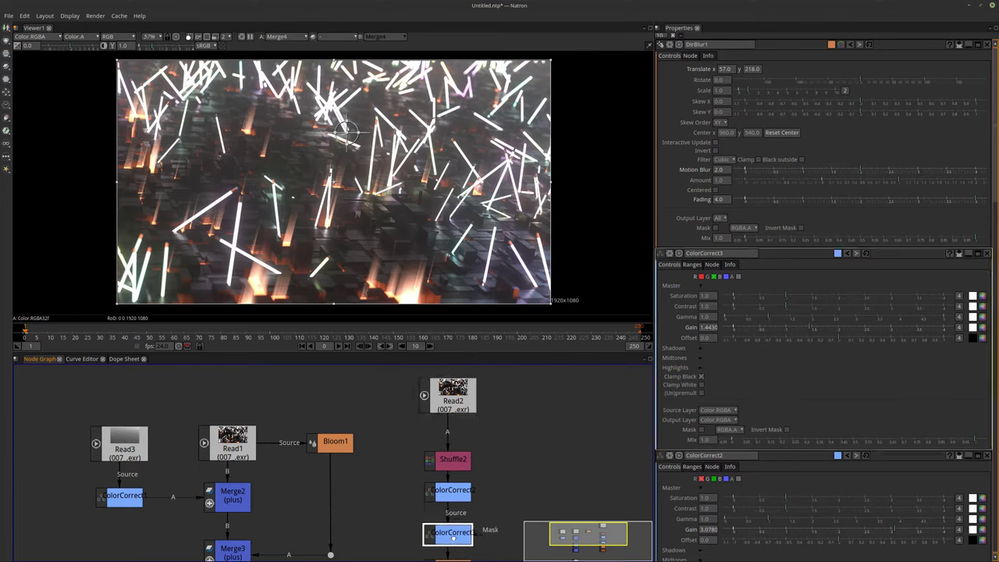
drag(453, 460, 453, 442)
drag(454, 533, 454, 537)
drag(452, 496, 453, 510)
click(454, 444)
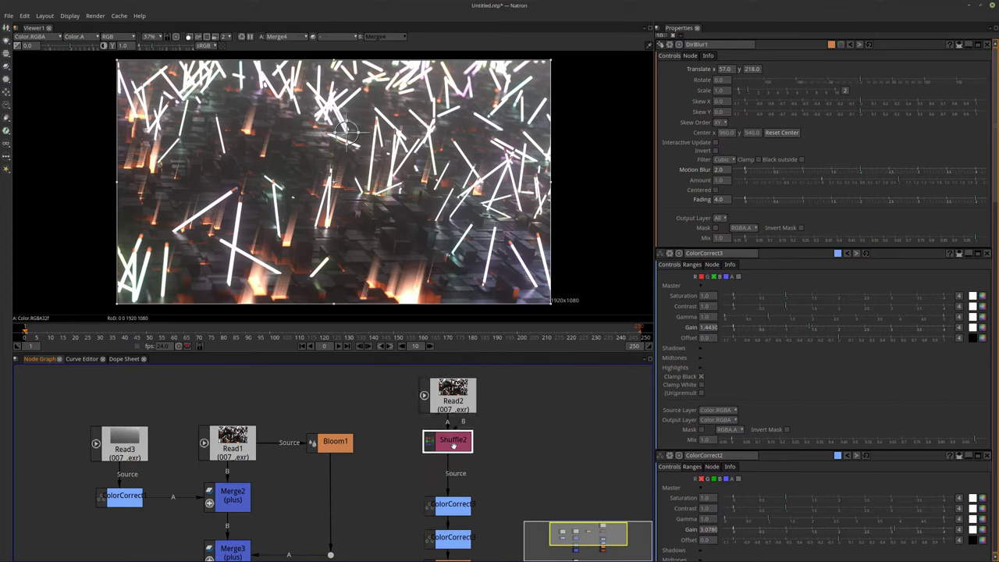
Add a Blur node between Shuffle2 and ColorCorrect2 and set its size to about 8.8
key(Tab)
text(blu)
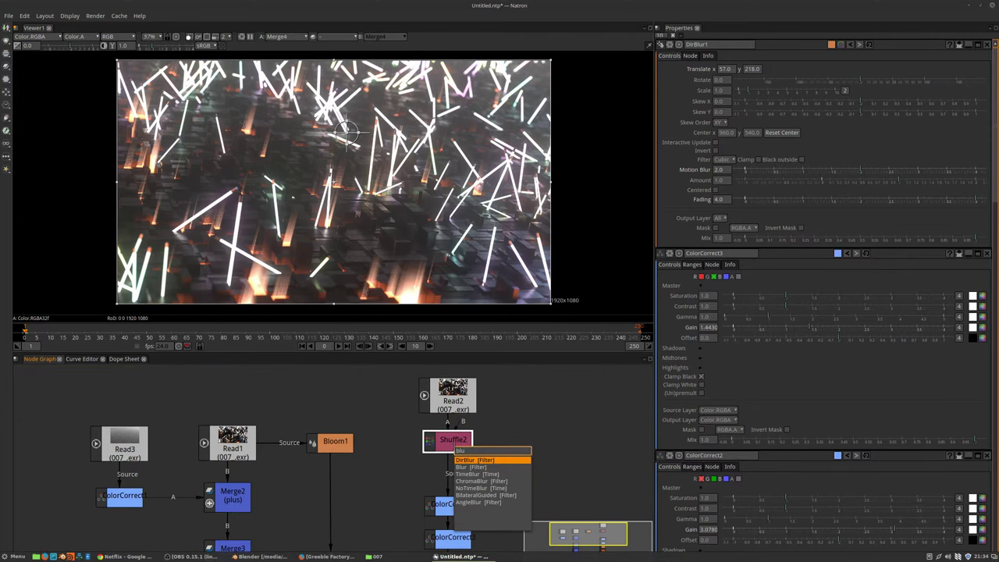
key(Down)
key(Return)
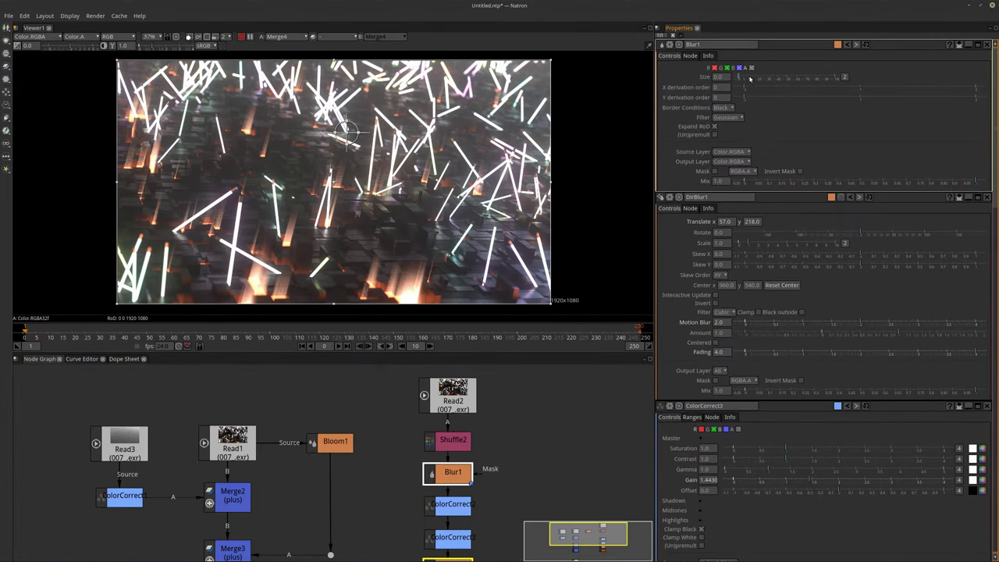
drag(740, 79, 748, 79)
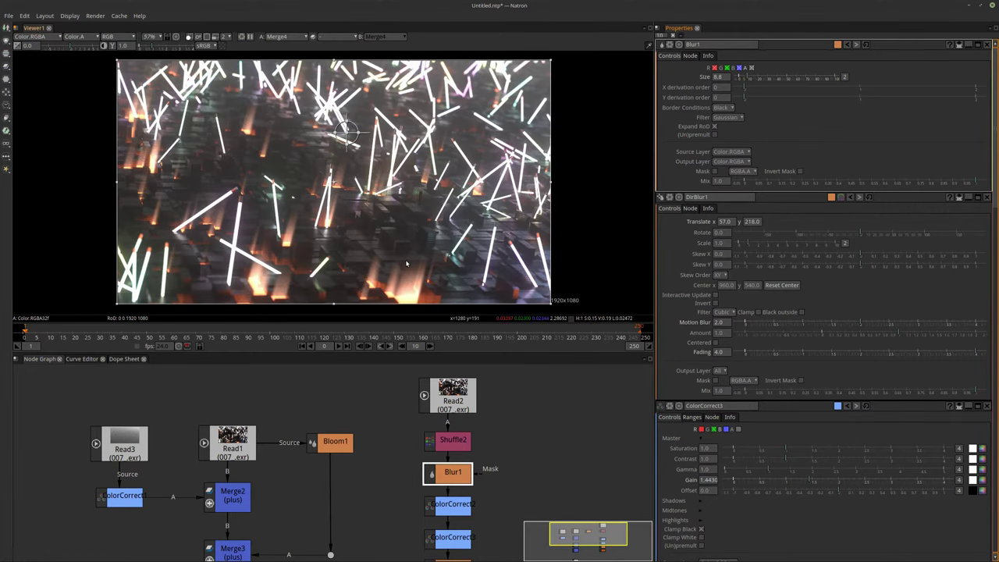
Check the softened streaks at 100% zoom in the maximized viewer and set Blur1's size to 2.5
key(ctrl+1)
key(space)
middle_drag(396, 245, 500, 297)
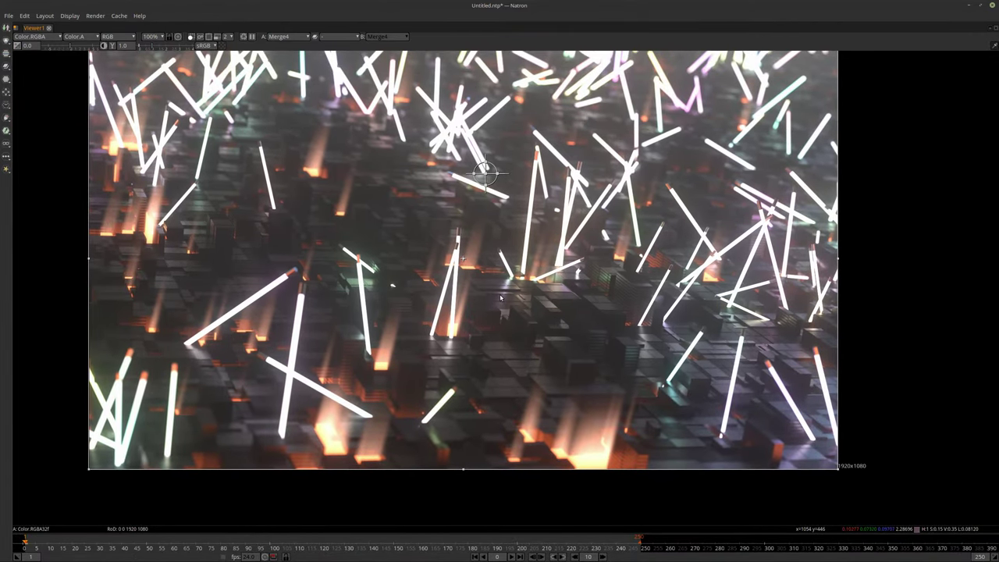
middle_drag(394, 242, 421, 277)
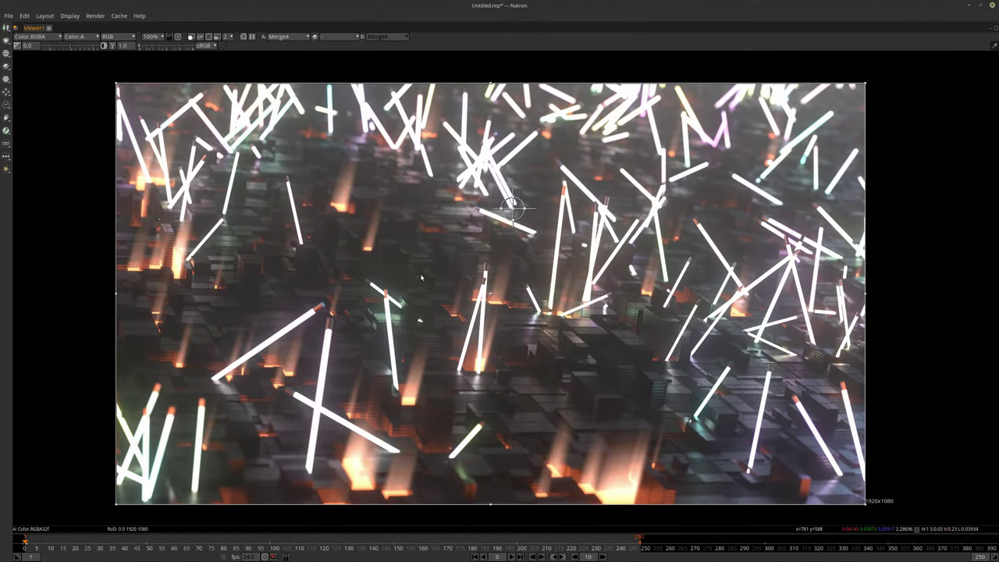
key(space)
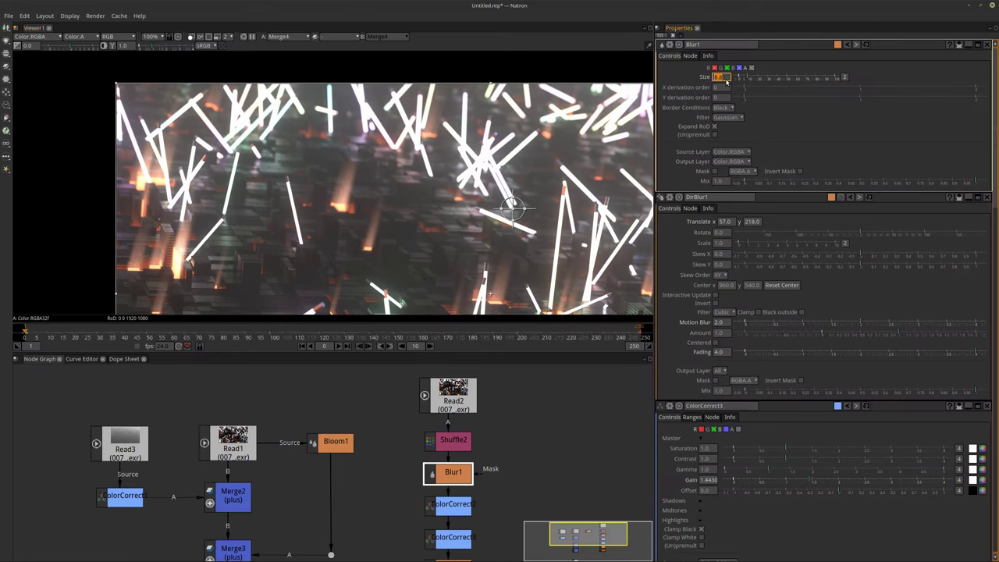
text(2.5)
key(Return)
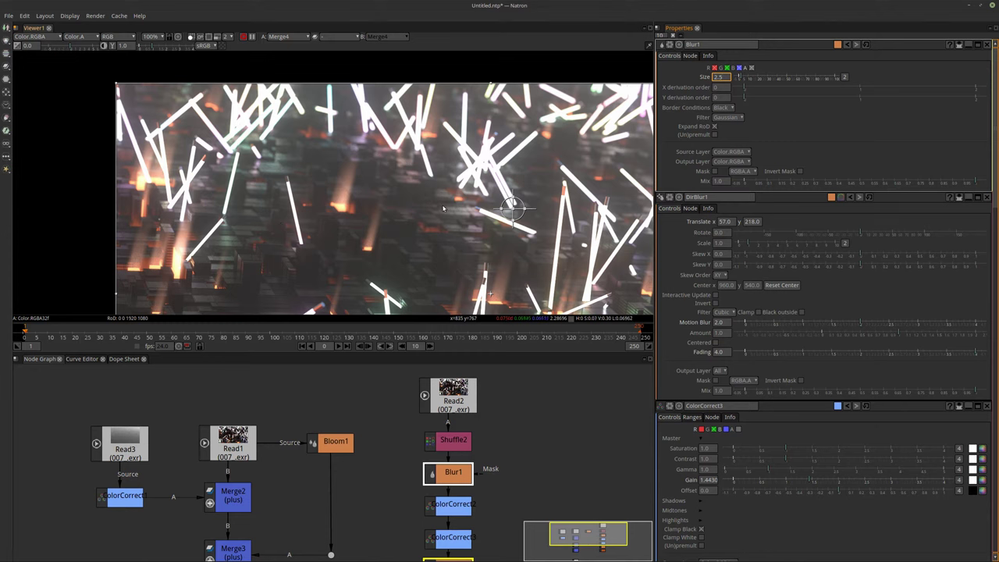
middle_drag(466, 227, 398, 190)
Set DirBlur1's motion blur to 3, keeping the Cubic filter
double_click(728, 333)
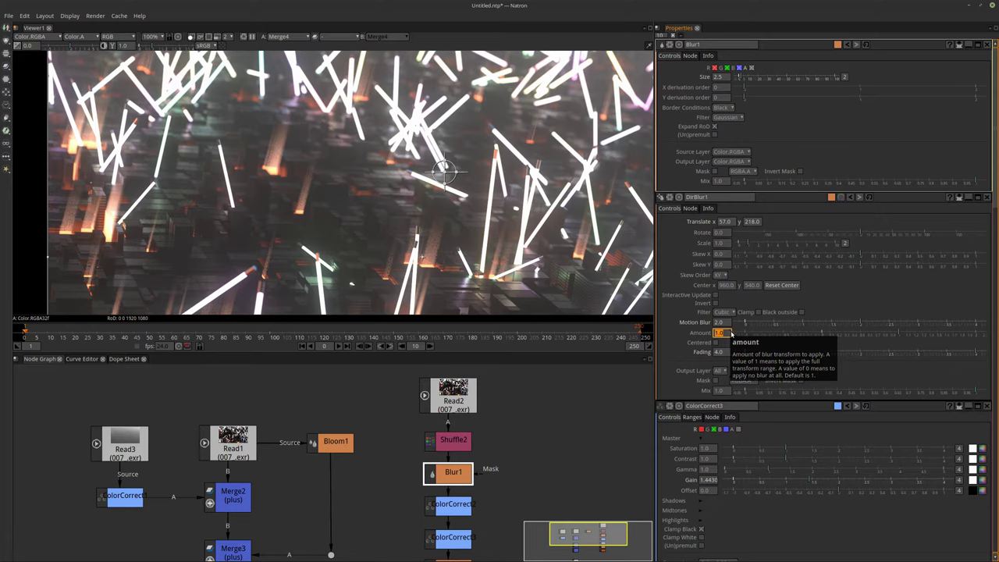
click(843, 379)
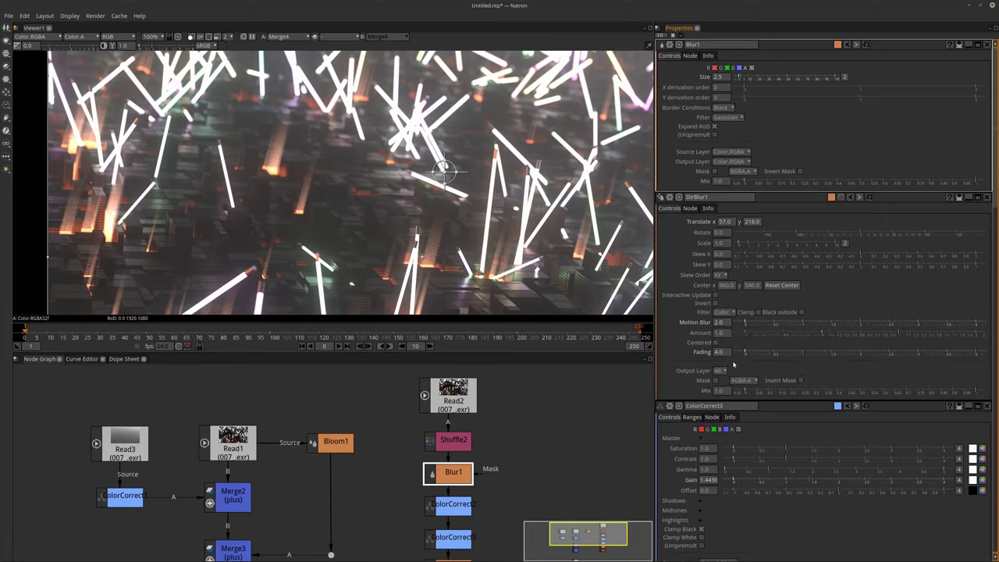
click(728, 334)
click(725, 322)
drag(714, 325, 736, 327)
text(3)
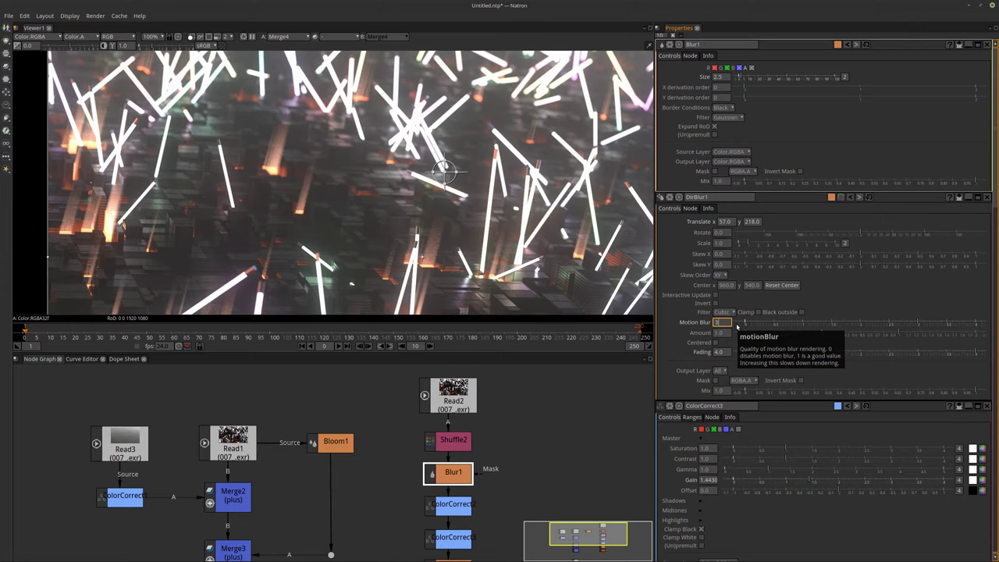
click(726, 312)
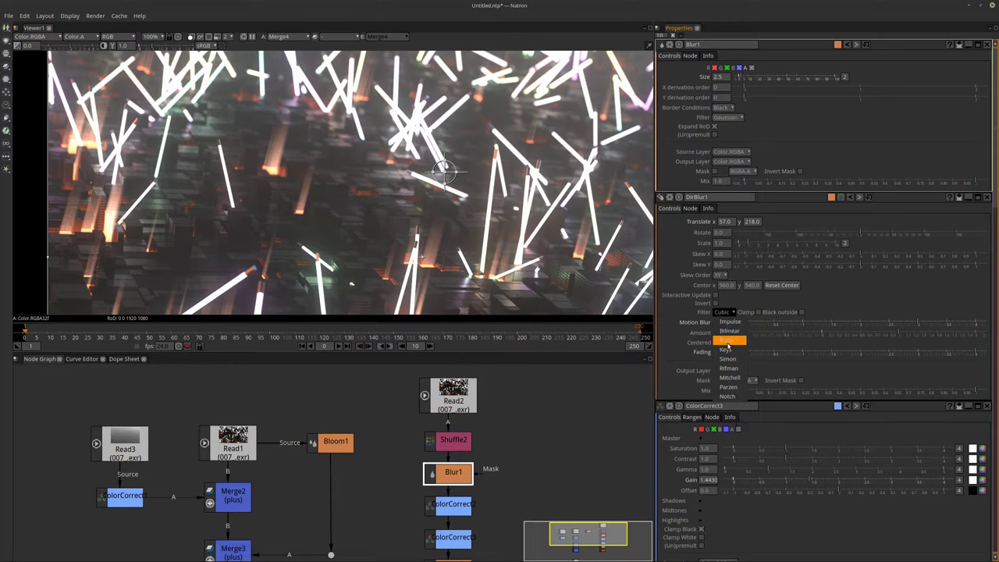
click(681, 304)
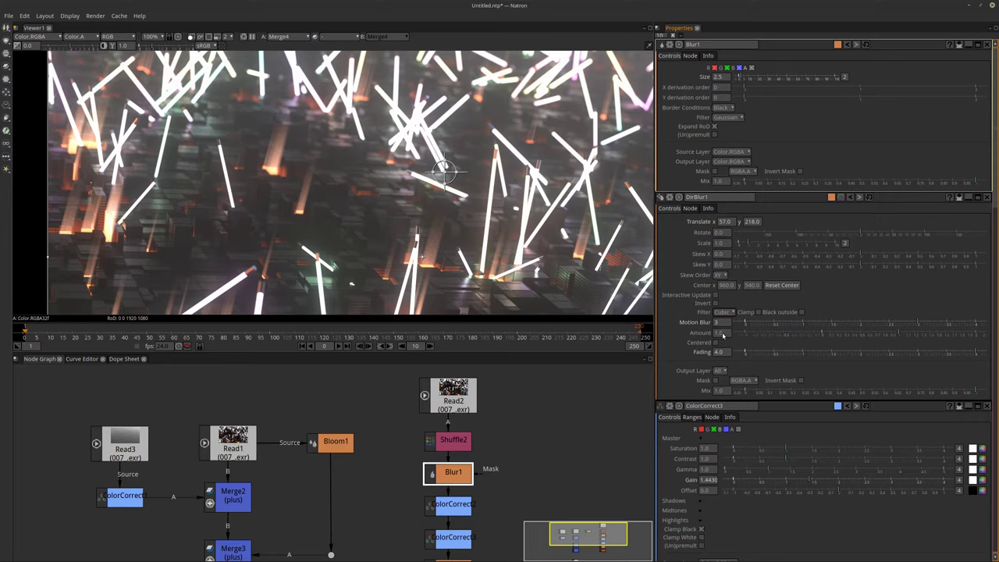
Try DirBlur1 with motion blur 1 and amount 2.0
double_click(722, 321)
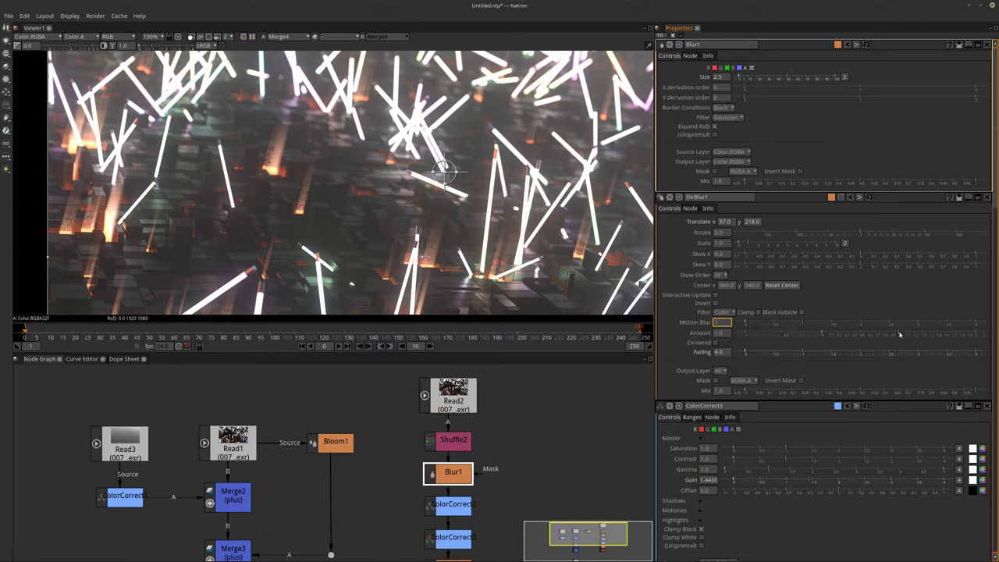
drag(899, 334, 985, 341)
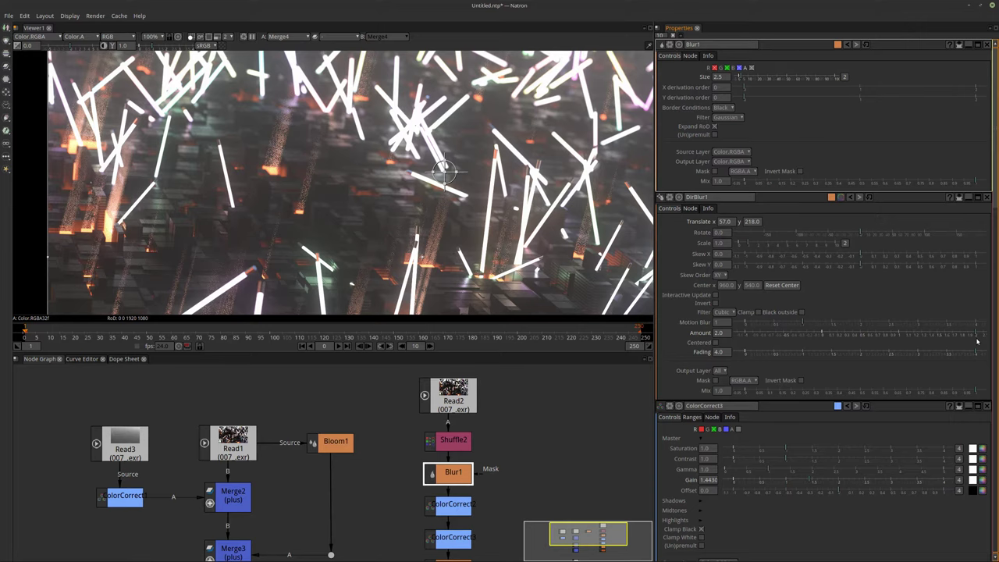
Set DirBlur1's amount back to 1 and its motion blur to 3
click(724, 334)
text(1)
key(Return)
click(724, 325)
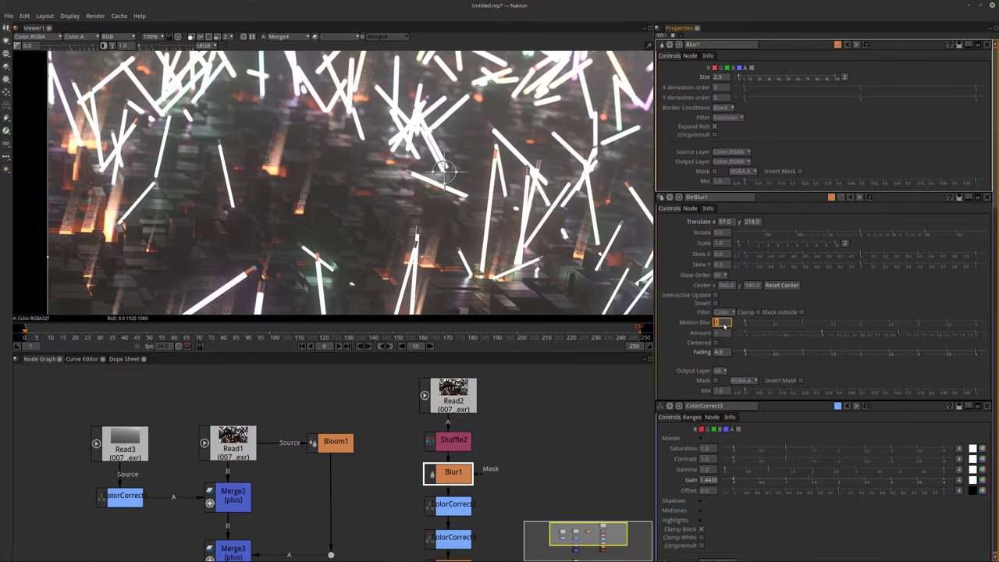
text(3)
key(Return)
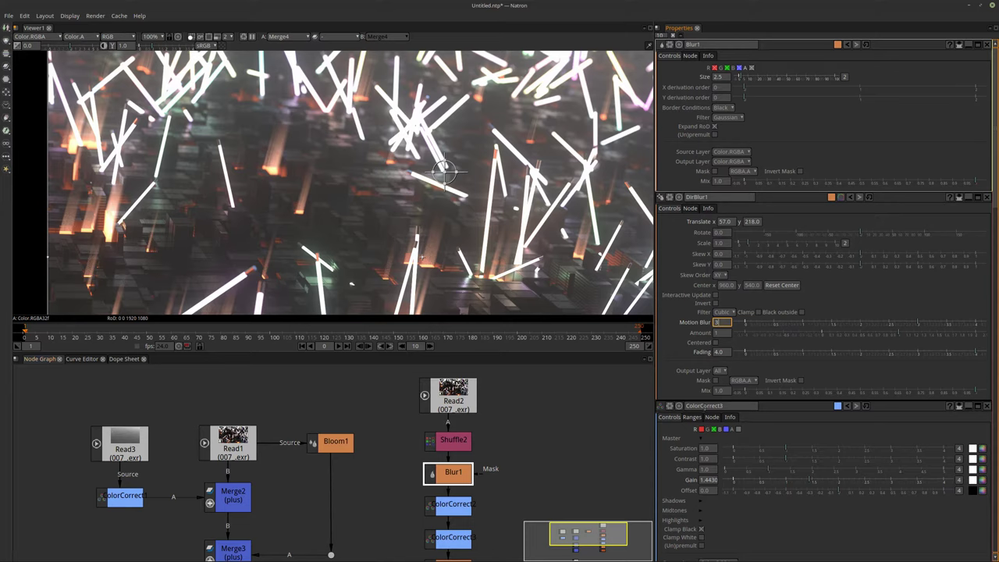
Set DirBlur1's motion blur to 3.5 and check the streaks in the viewer
text(3.5)
key(Return)
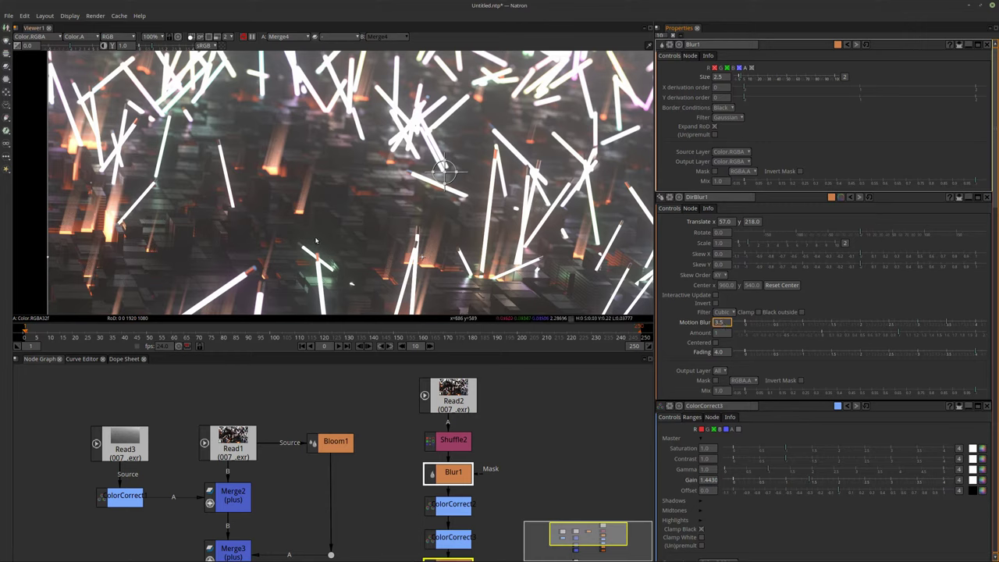
middle_drag(362, 236, 339, 234)
middle_drag(523, 246, 495, 232)
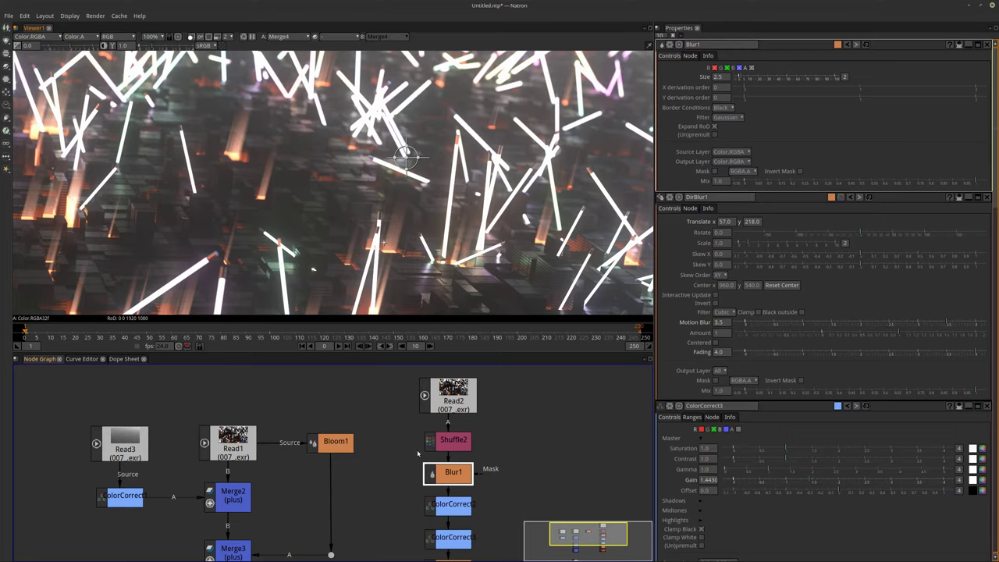
middle_drag(529, 479, 515, 414)
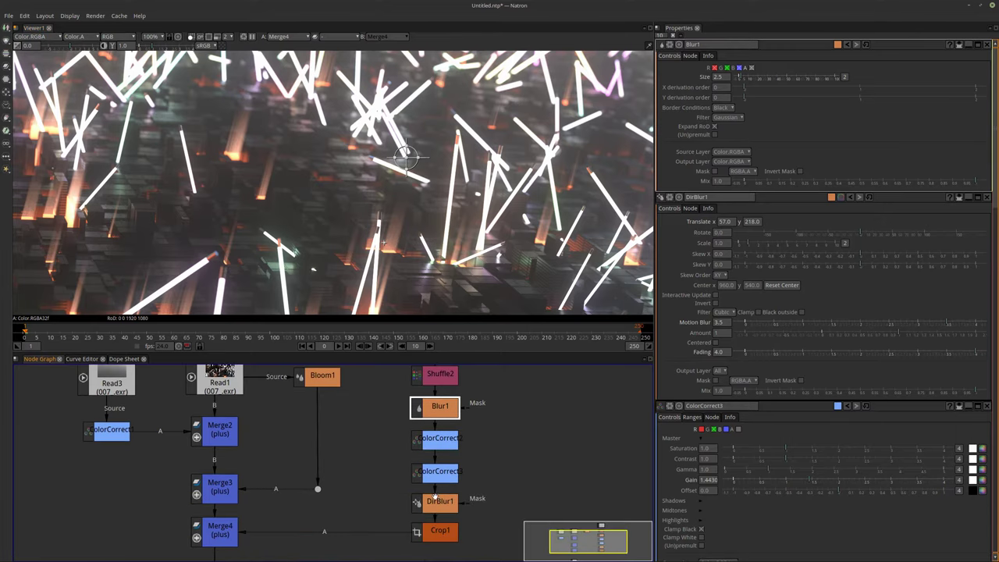
Try a mix of 2 on Merge4 and set the mix back to 1
click(217, 531)
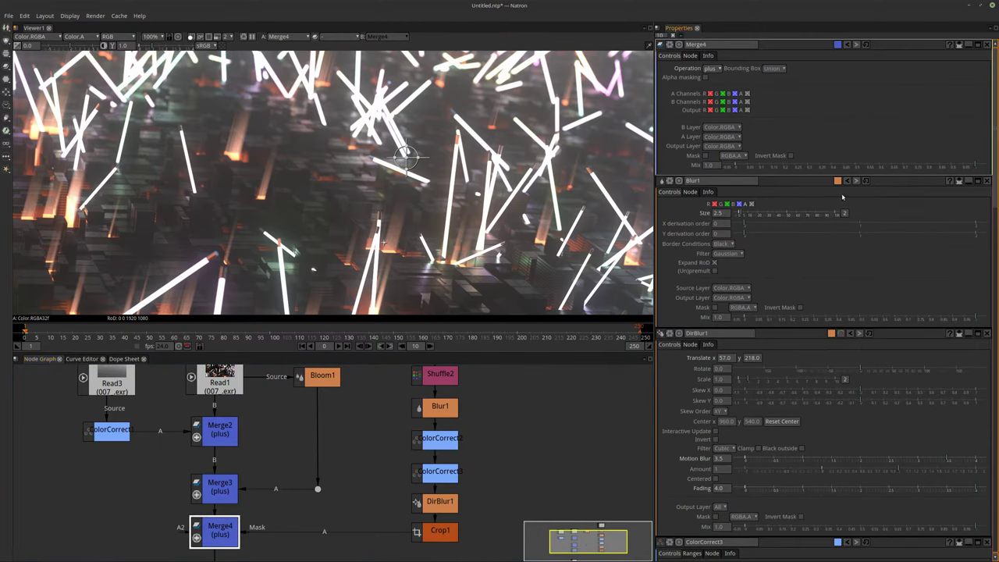
click(712, 166)
text(2)
key(Return)
click(717, 166)
text(1)
key(Return)
Move the nodes from Read2 down to ColorCorrect3 upward one by one, leaving a gap above DirBlur1
middle_drag(478, 458, 472, 422)
middle_drag(443, 462, 422, 541)
middle_drag(462, 445, 461, 525)
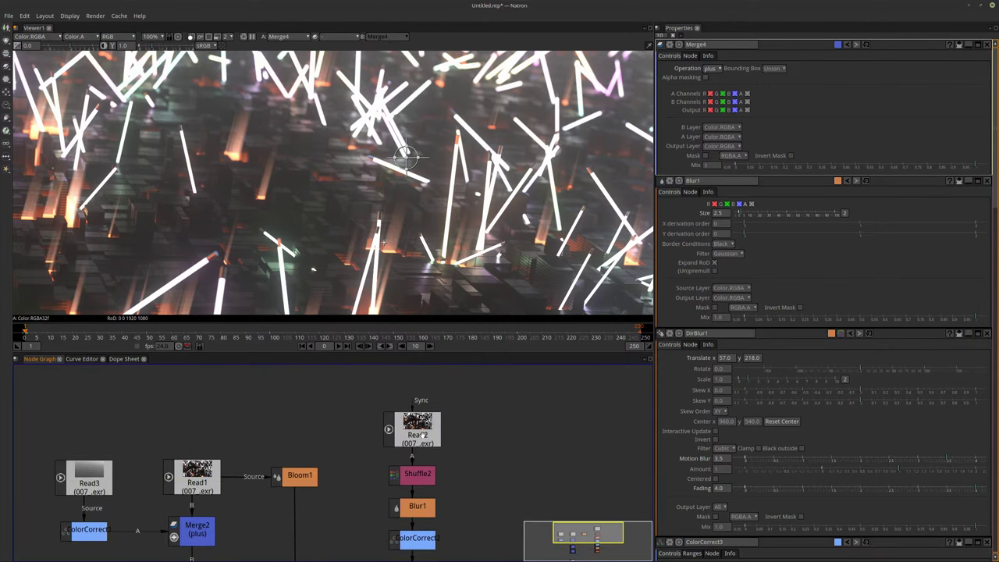
drag(422, 436, 423, 399)
drag(410, 482, 410, 446)
drag(415, 508, 416, 481)
click(416, 544)
drag(418, 522, 417, 515)
middle_drag(416, 514, 412, 432)
drag(411, 493, 412, 462)
Insert a Grade node between ColorCorrect3 and DirBlur1 and raise its Multiply to about 2.19
key(g)
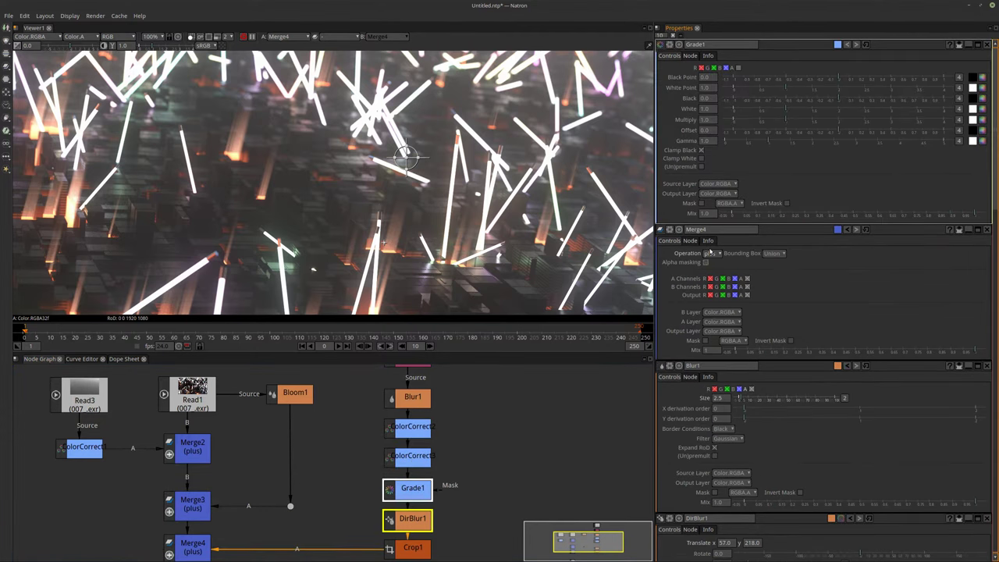
click(740, 121)
drag(762, 123, 849, 123)
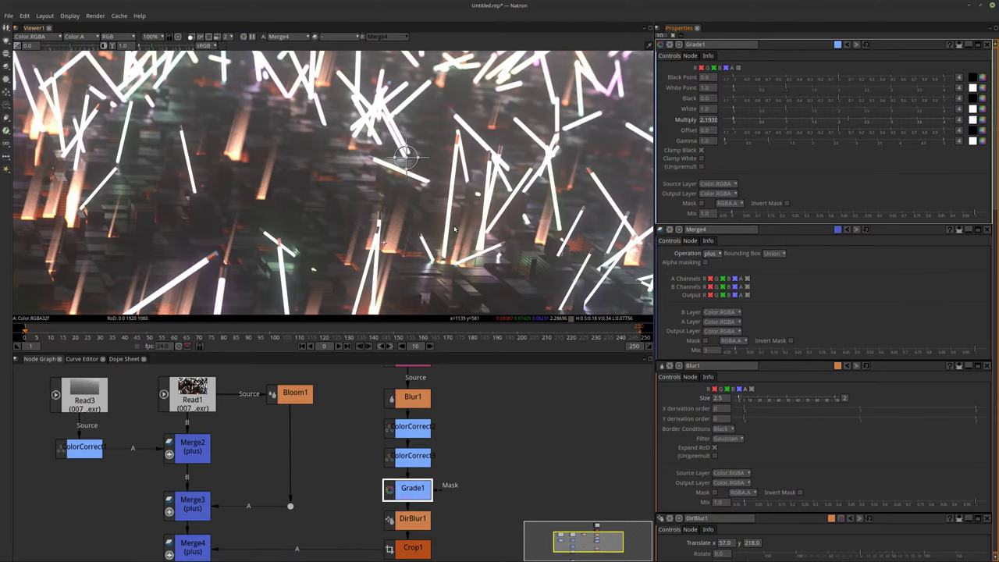
Move Merge4 and Crop1 down together, leaving room below DirBlur1 and Merge3
middle_drag(518, 475, 512, 392)
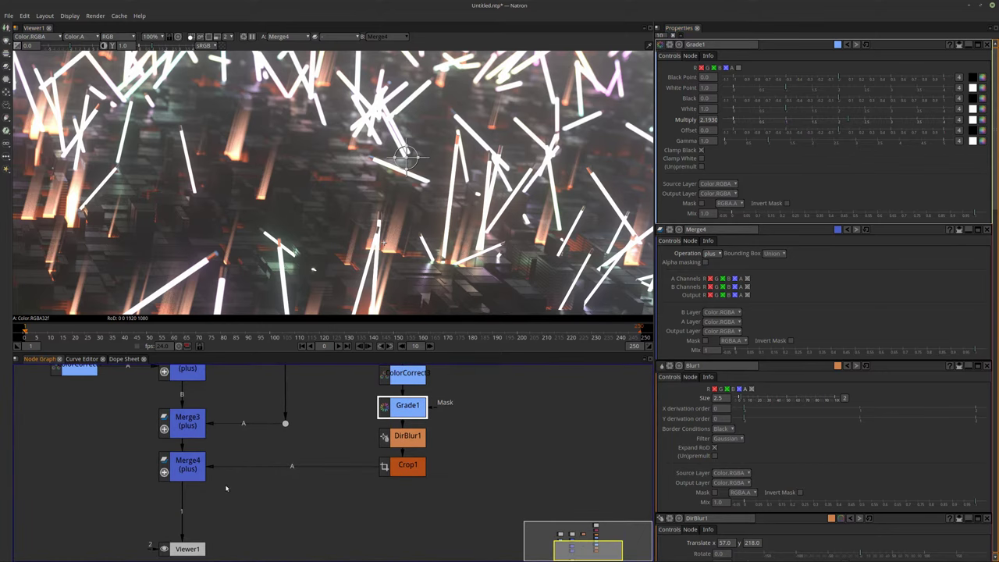
drag(132, 452, 467, 487)
drag(178, 472, 178, 503)
mouse_move(396, 448)
mouse_down()
mouse_move(397, 474)
mouse_move(397, 445)
mouse_up()
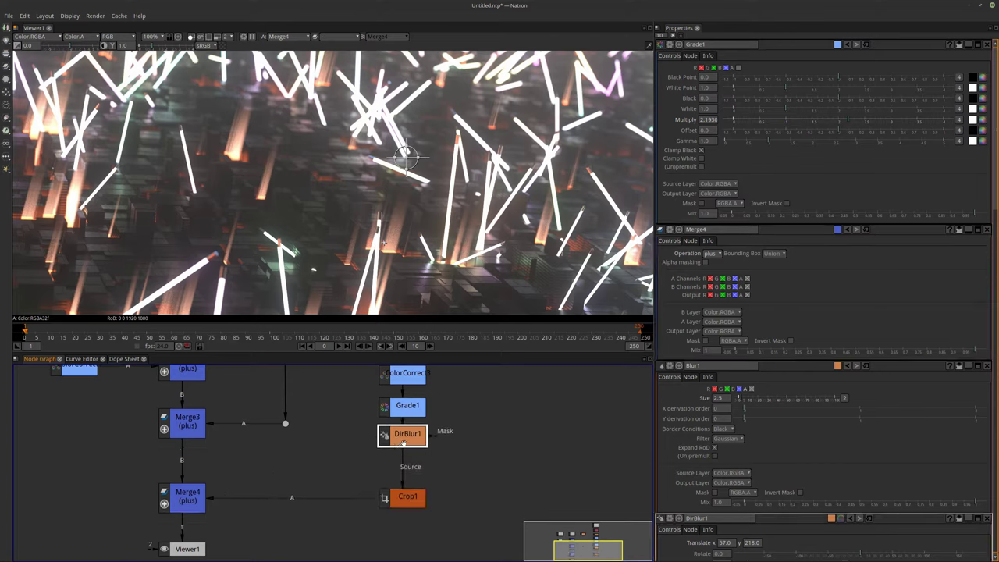
key(Tab)
text(pl)
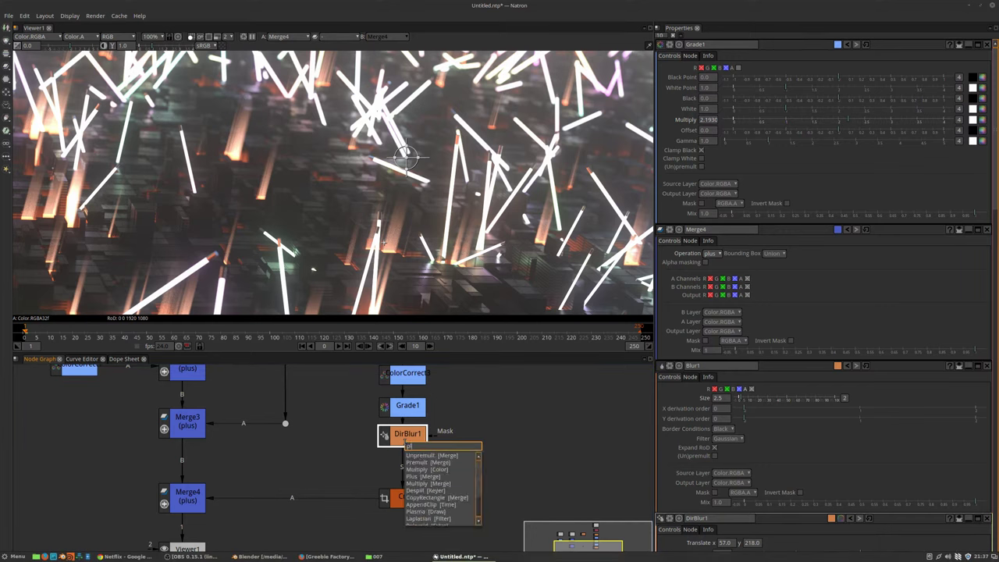
text(a)
key(Down)
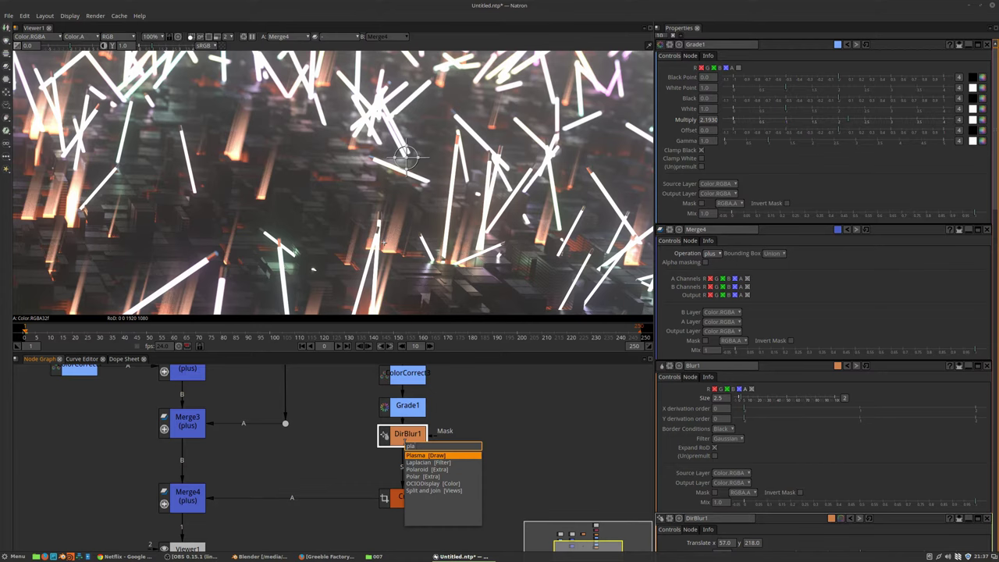
key(BackSpace)
key(BackSpace)
key(BackSpace)
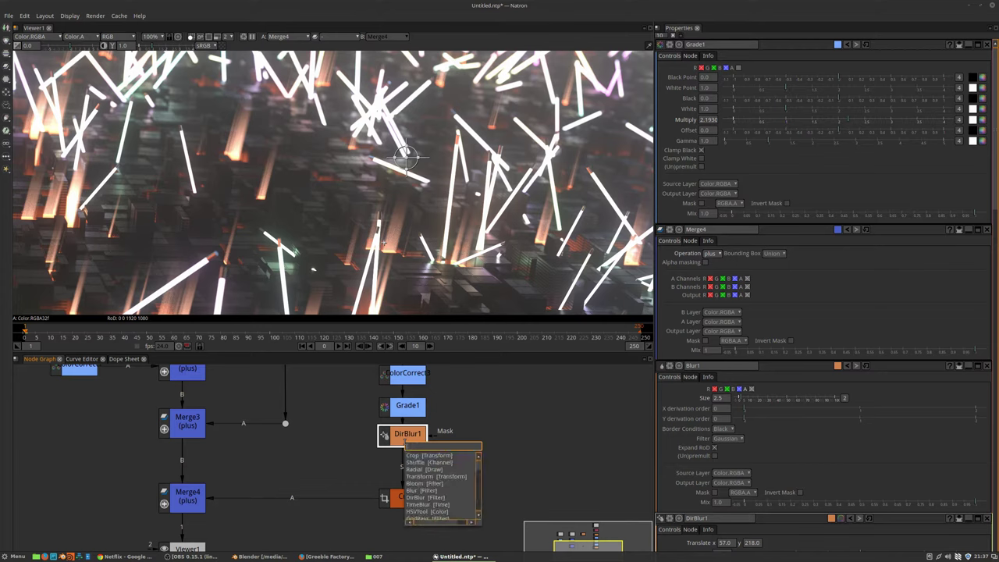
Add a Texture node beside DirBlur1, display it in Viewer1 and disconnect it from DirBlur1's mask input
click(7, 168)
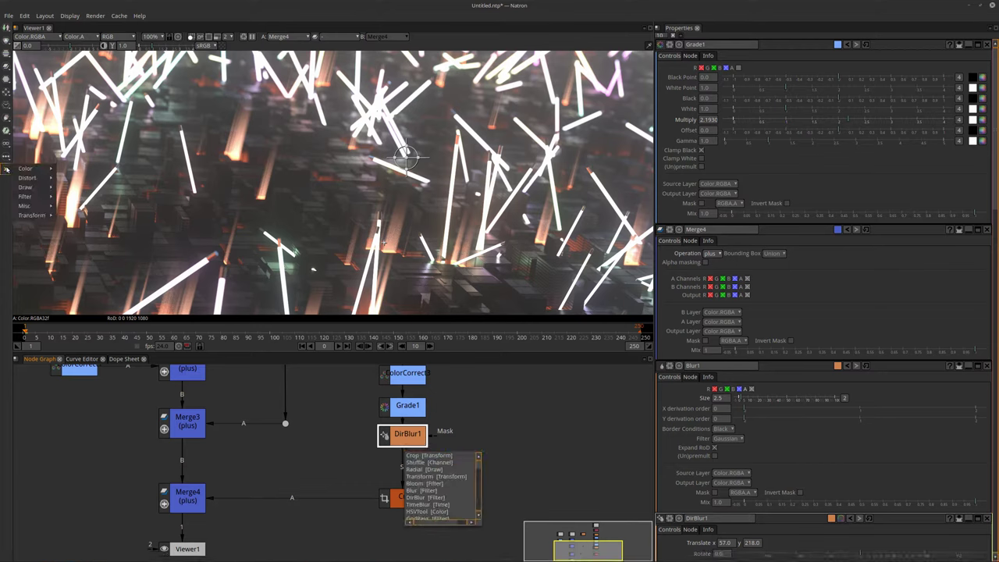
mouse_move(32, 202)
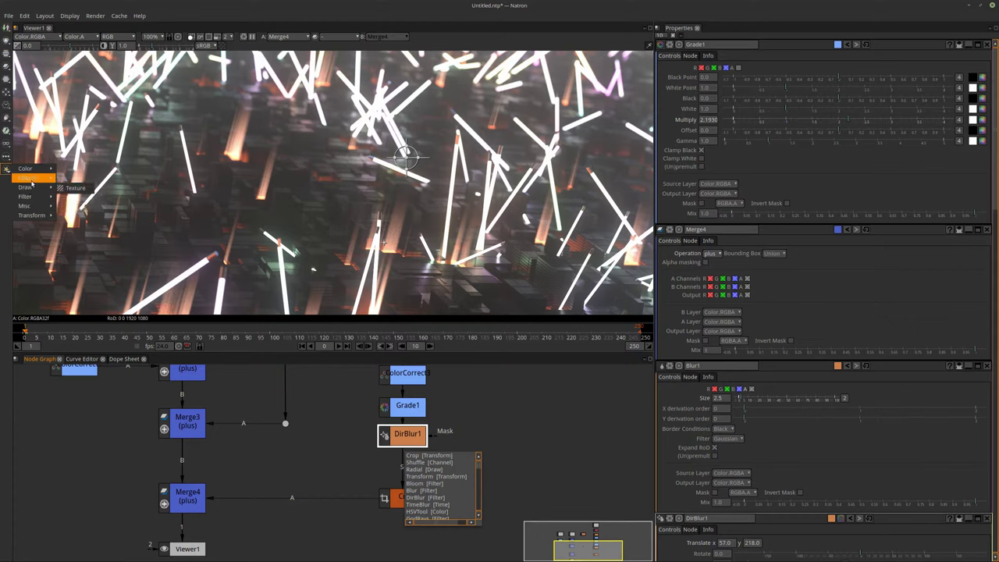
mouse_move(32, 181)
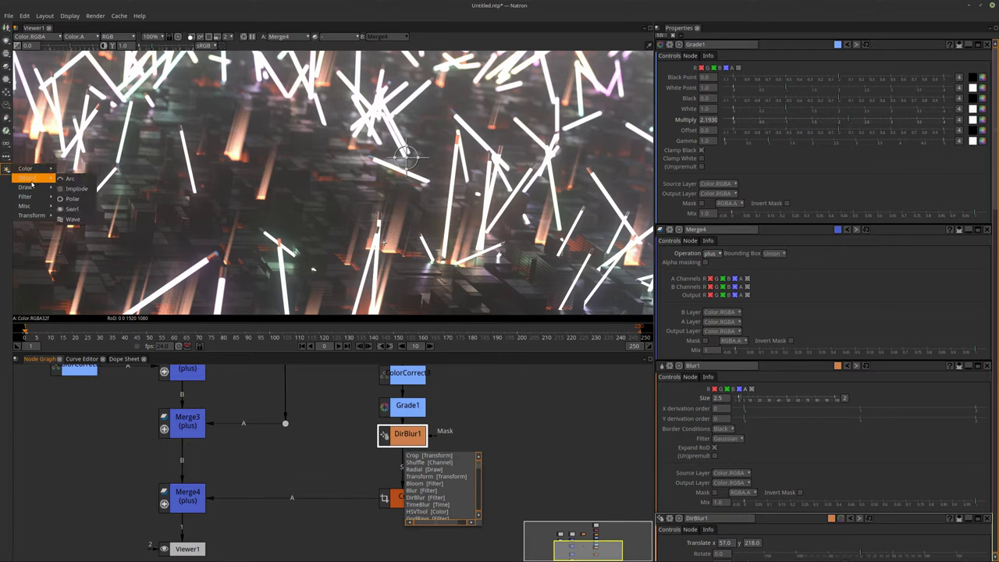
click(70, 190)
text(texture)
key(Return)
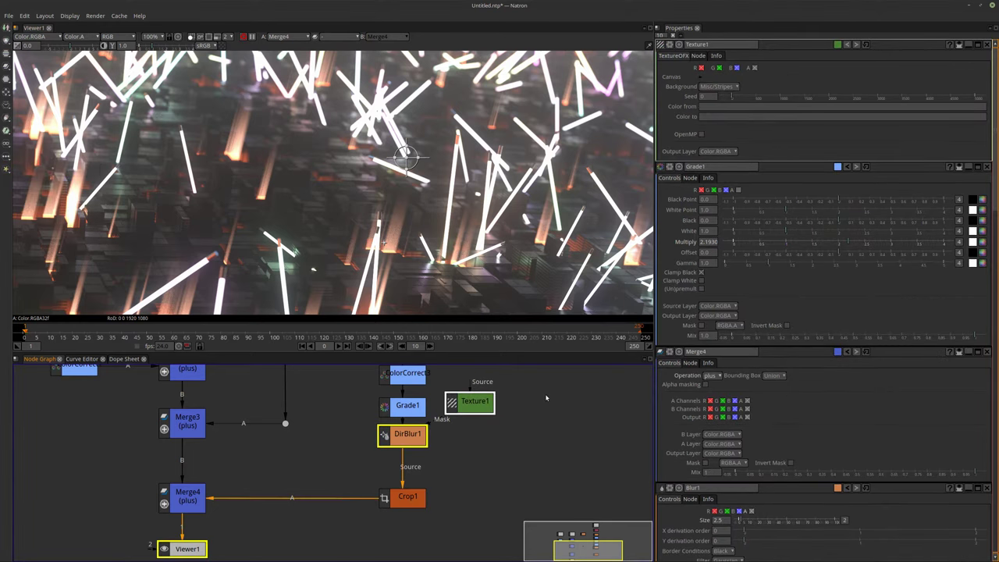
drag(484, 410, 556, 443)
key(1)
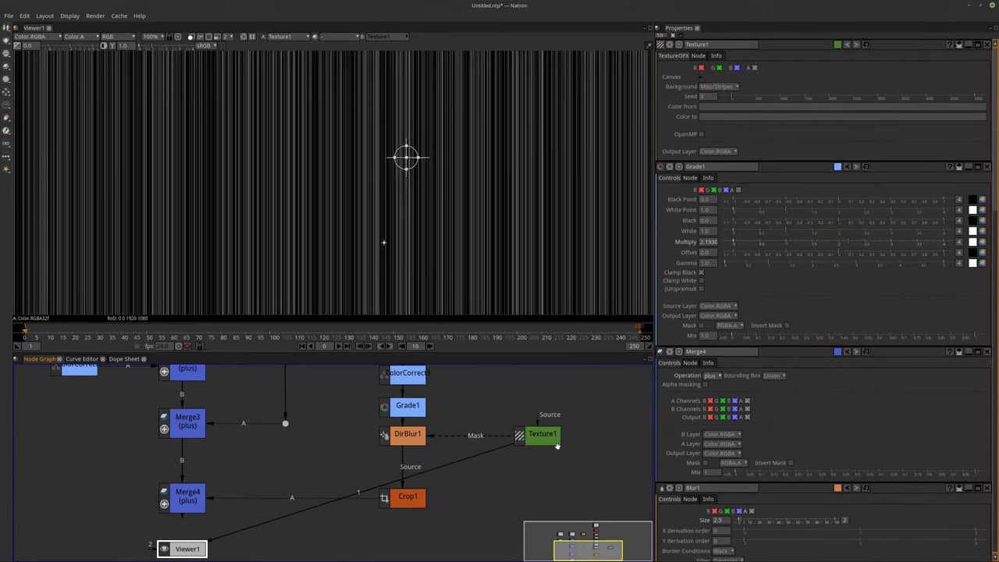
drag(447, 438, 455, 445)
Try the Noise/Gaussian background on Texture1
click(733, 87)
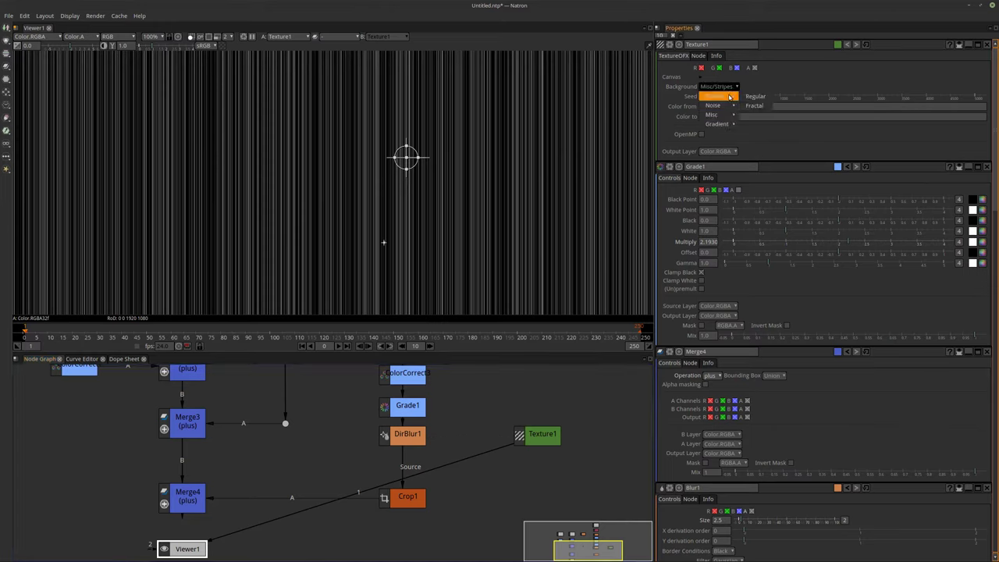
mouse_move(728, 104)
click(752, 106)
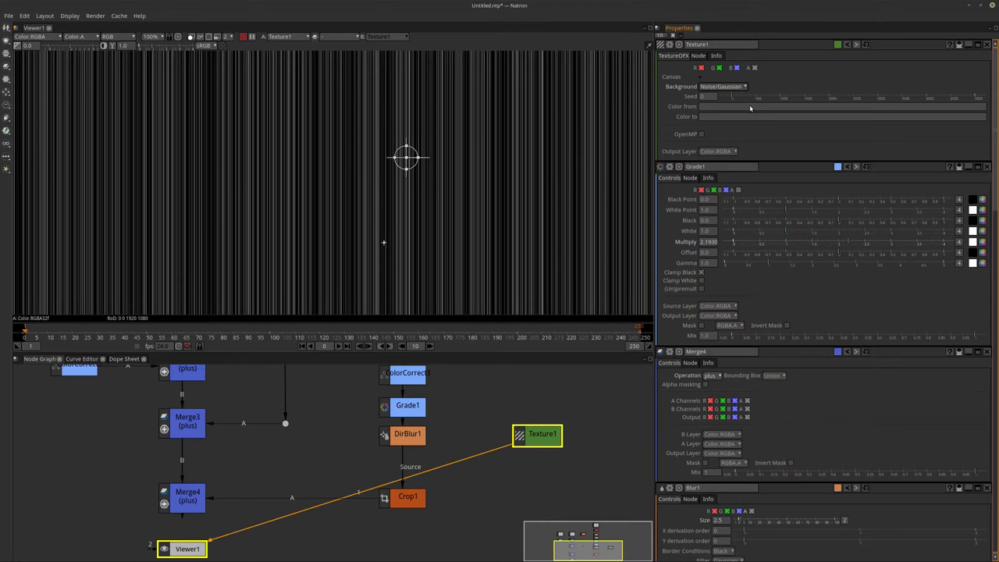
scroll(781, 92, down, 10)
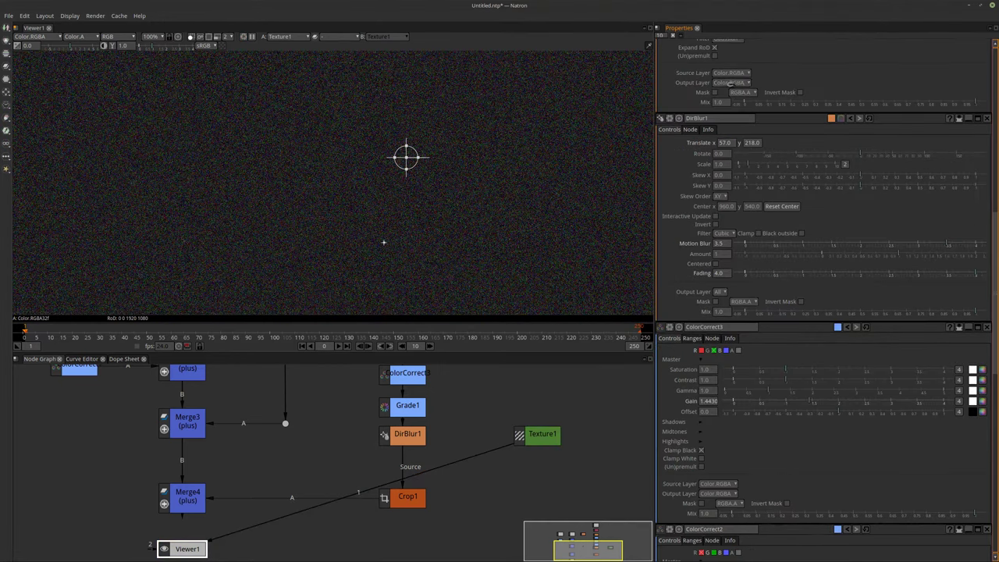
scroll(782, 92, up, 6)
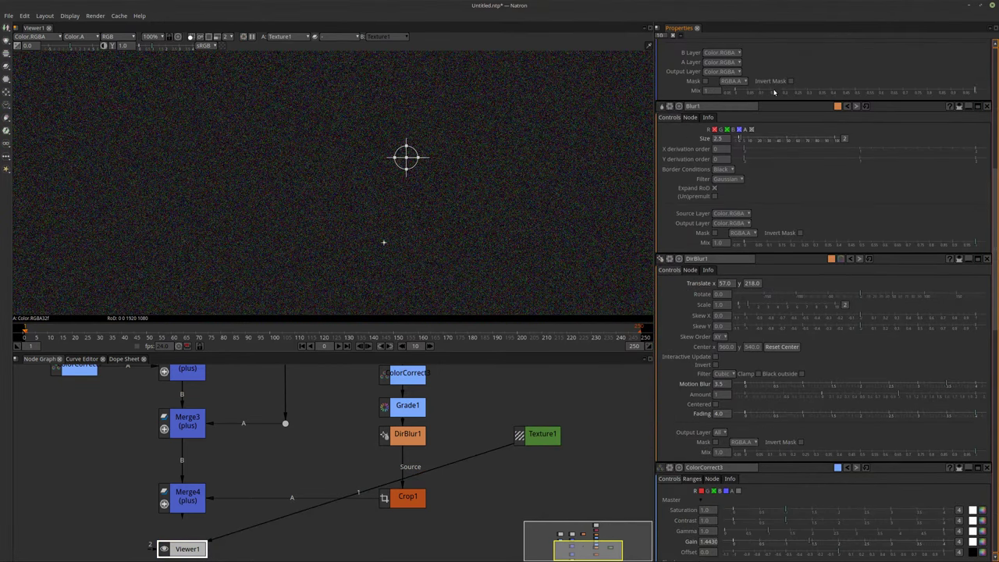
scroll(734, 97, up, 3)
Try Plasma/Regular and Plasma/Fractal as Texture1's background
click(732, 86)
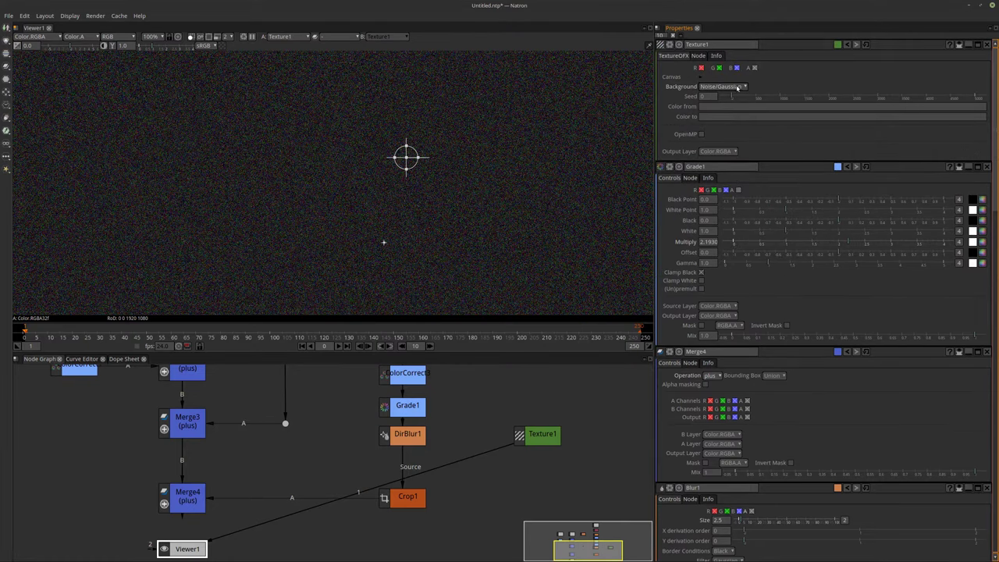
click(751, 96)
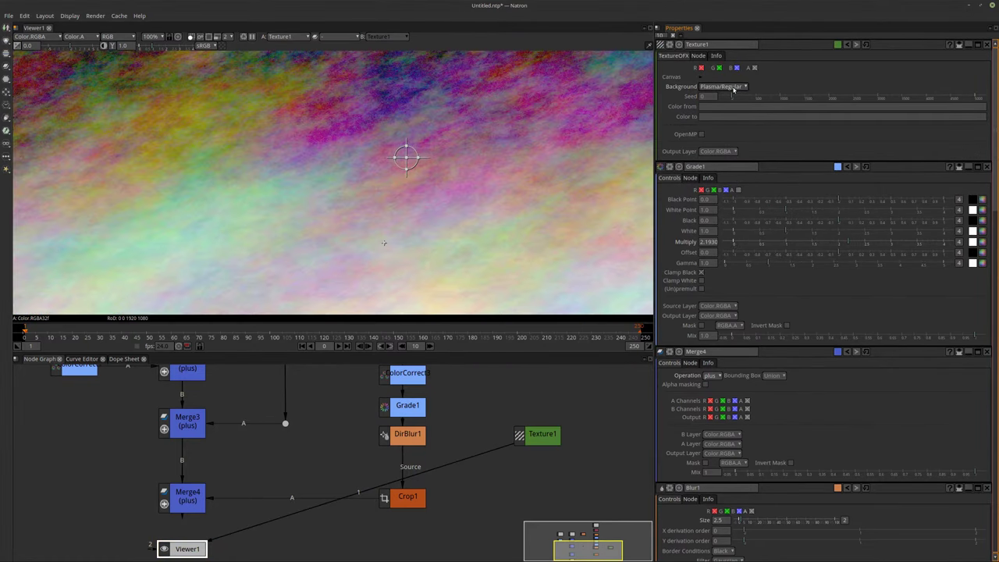
click(732, 86)
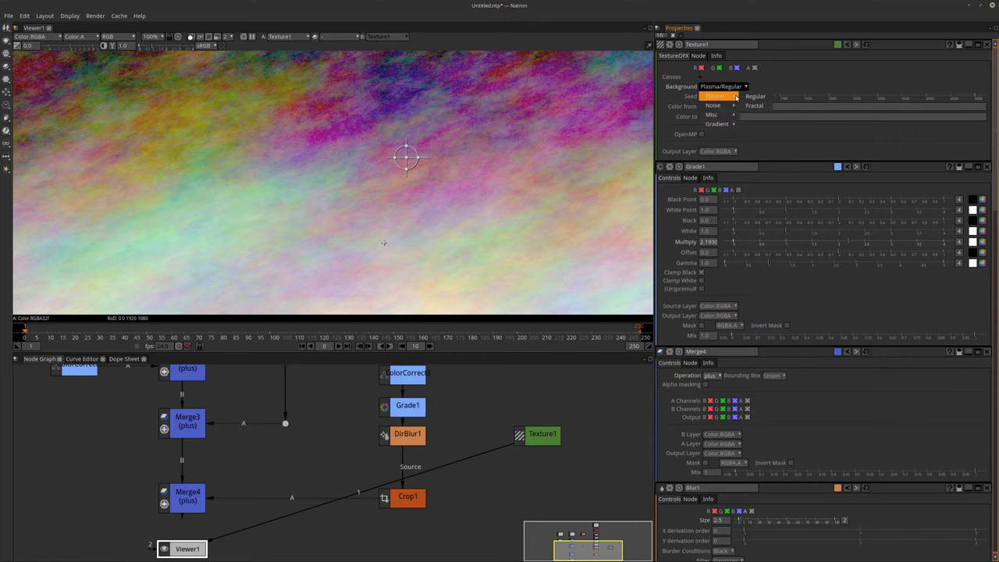
click(753, 104)
click(714, 95)
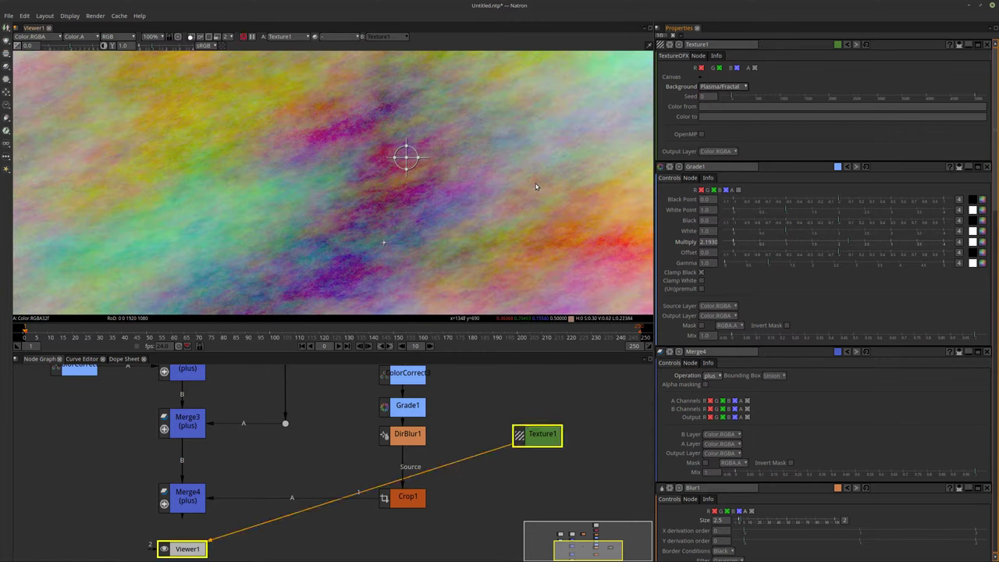
Try the Noise/Impulse and Noise/Laplacian backgrounds on Texture1 and delete the node
click(719, 87)
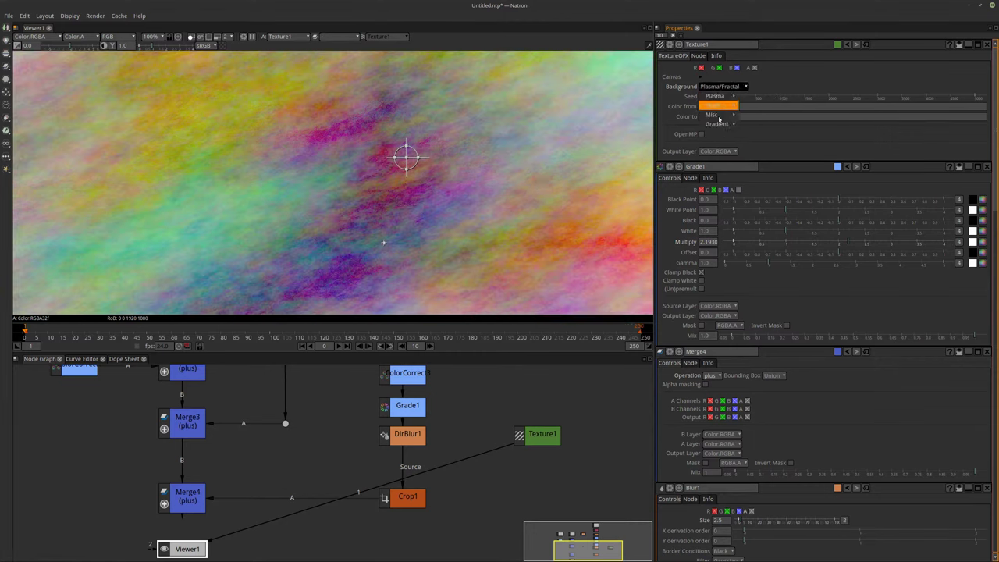
mouse_move(718, 107)
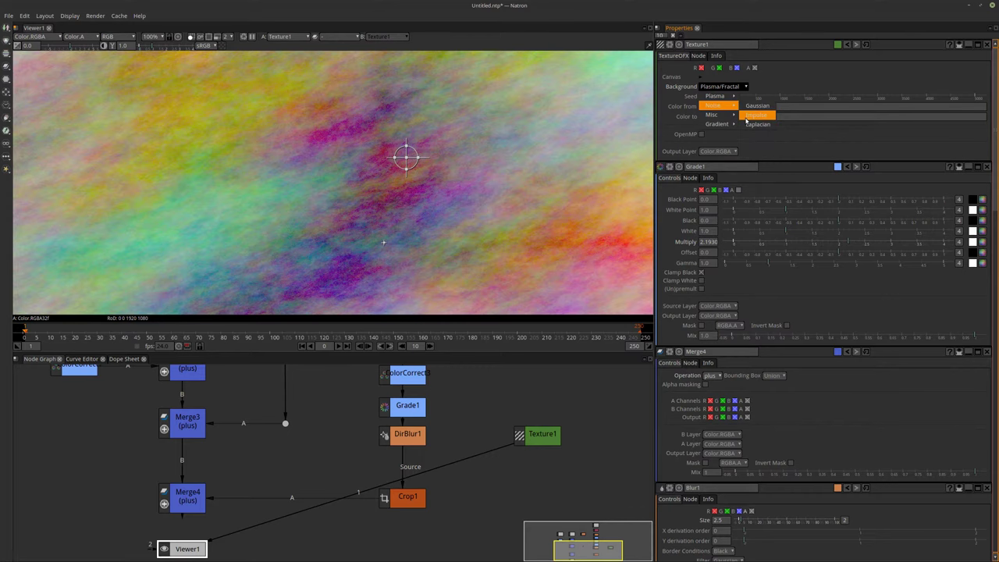
click(749, 116)
click(720, 86)
mouse_move(717, 106)
click(754, 125)
click(720, 87)
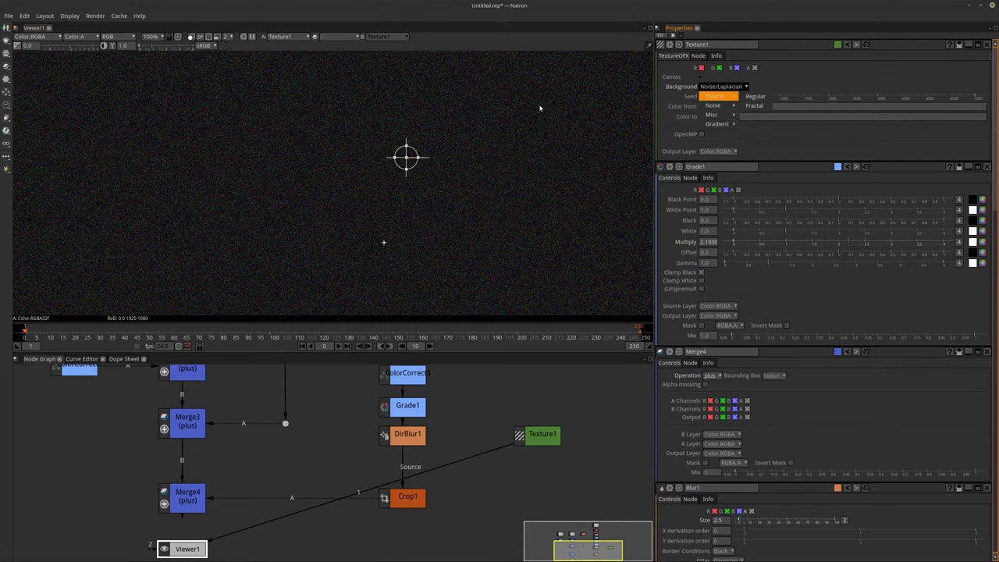
click(535, 436)
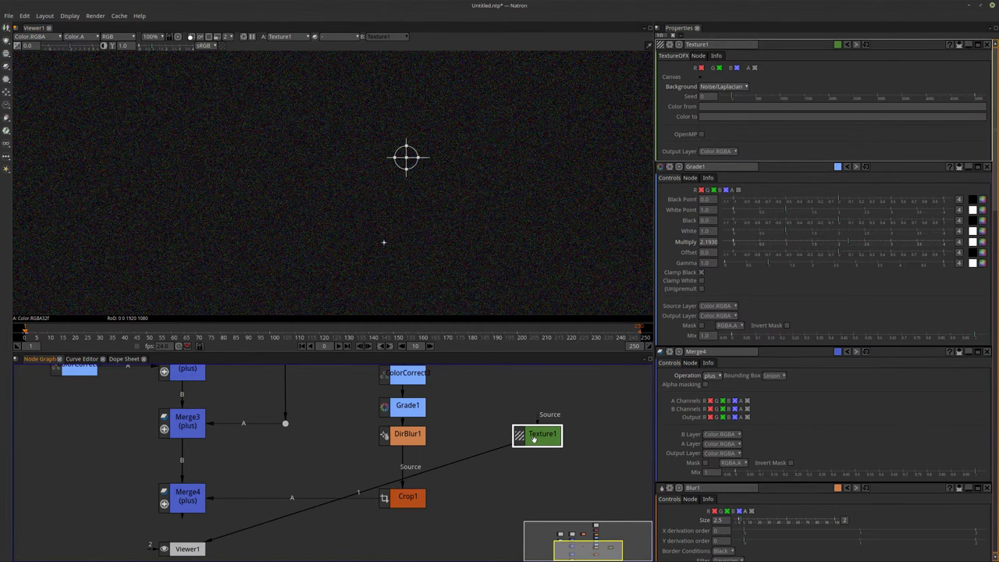
key(Delete)
Search the available draw, filter, transform, color and merge nodes for one that can texture the streaks
click(6, 169)
mouse_move(27, 216)
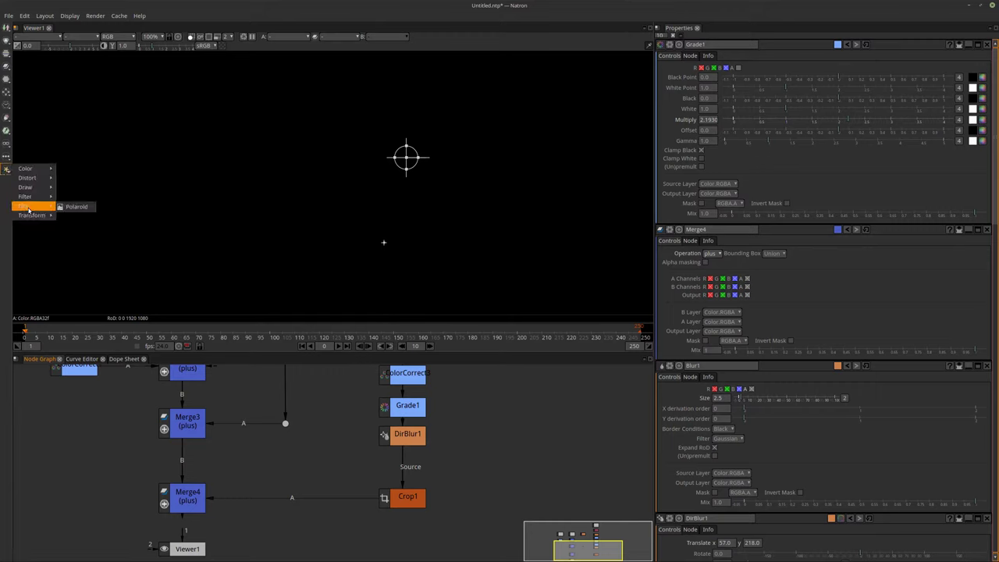
mouse_move(31, 178)
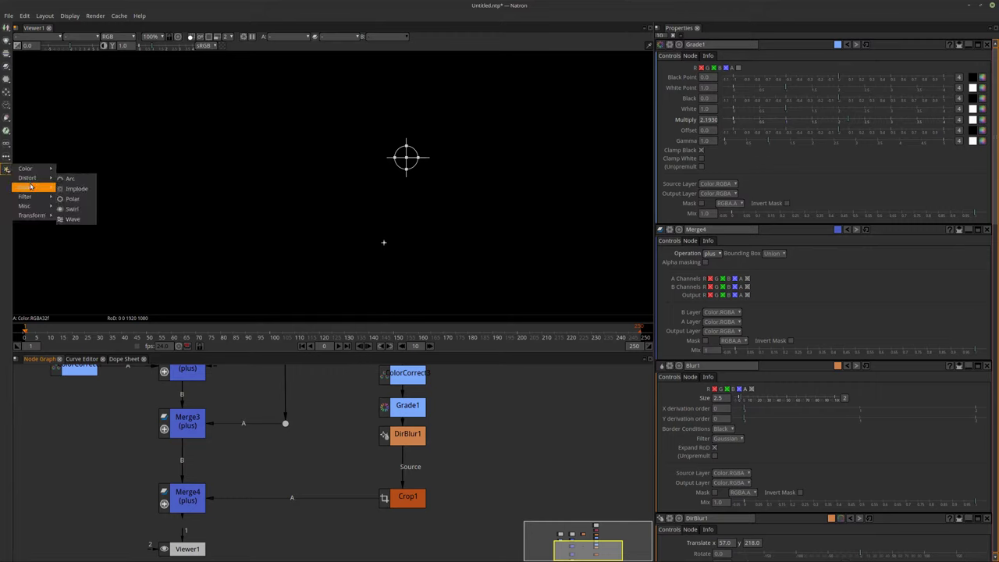
mouse_move(28, 197)
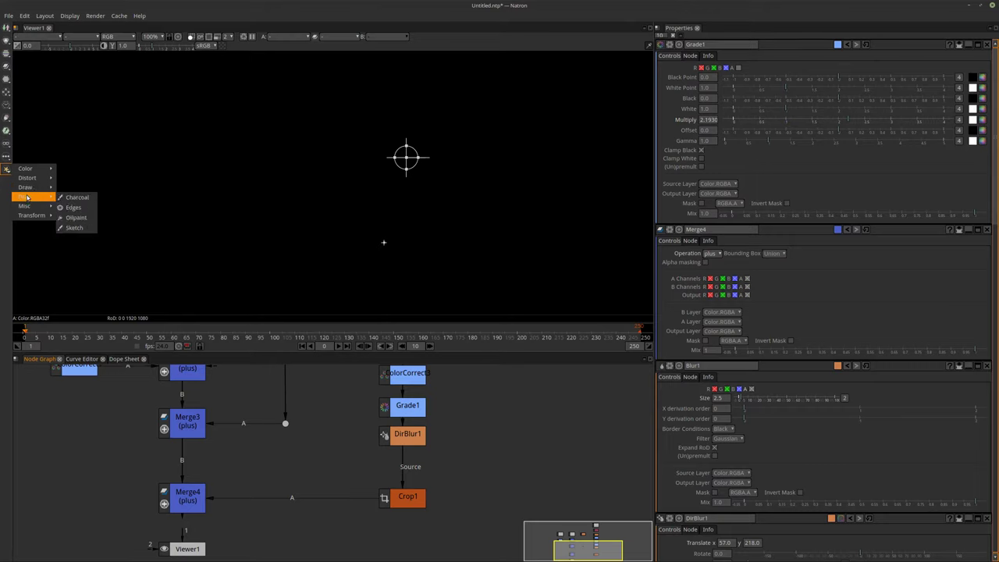
mouse_move(26, 217)
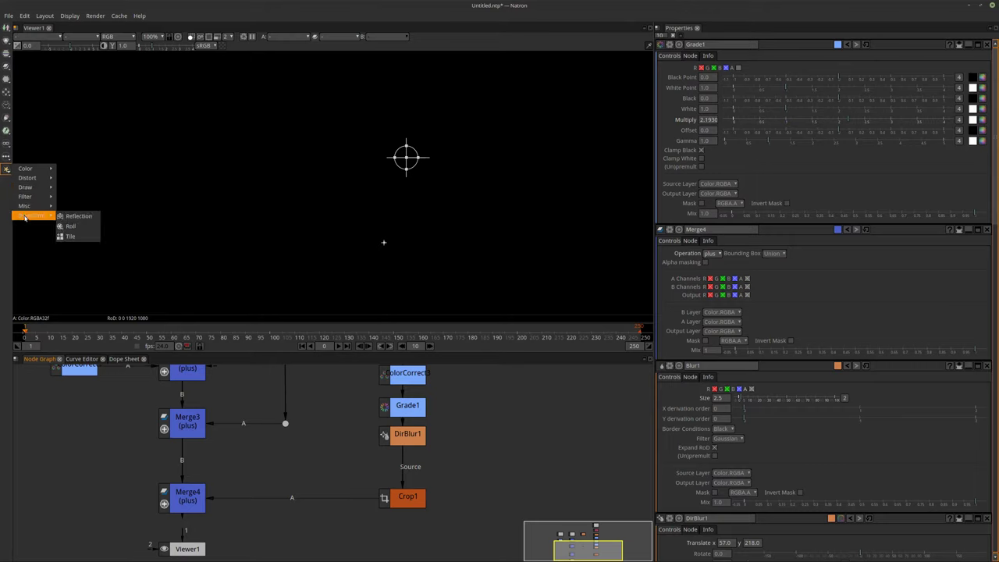
mouse_move(29, 170)
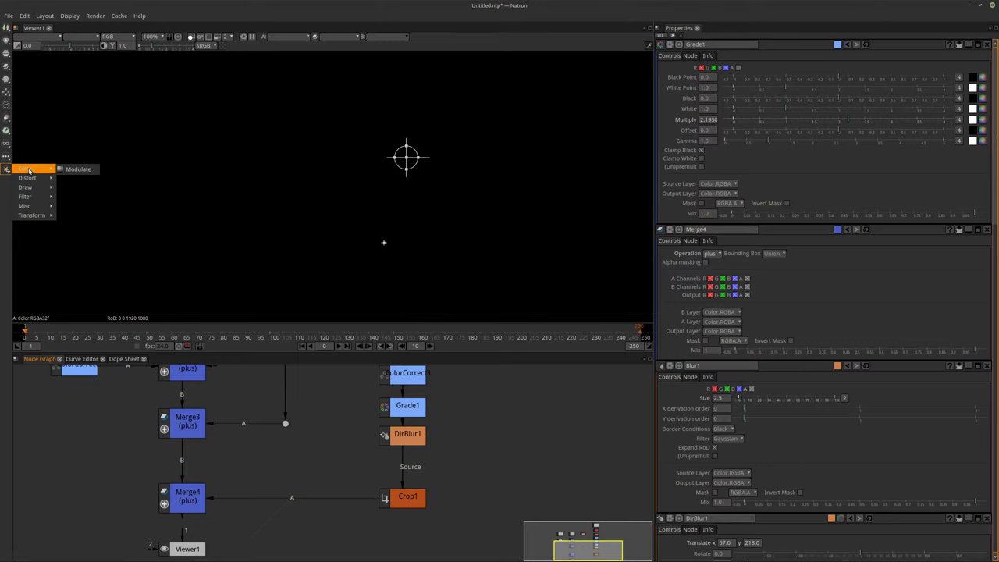
click(6, 80)
click(6, 79)
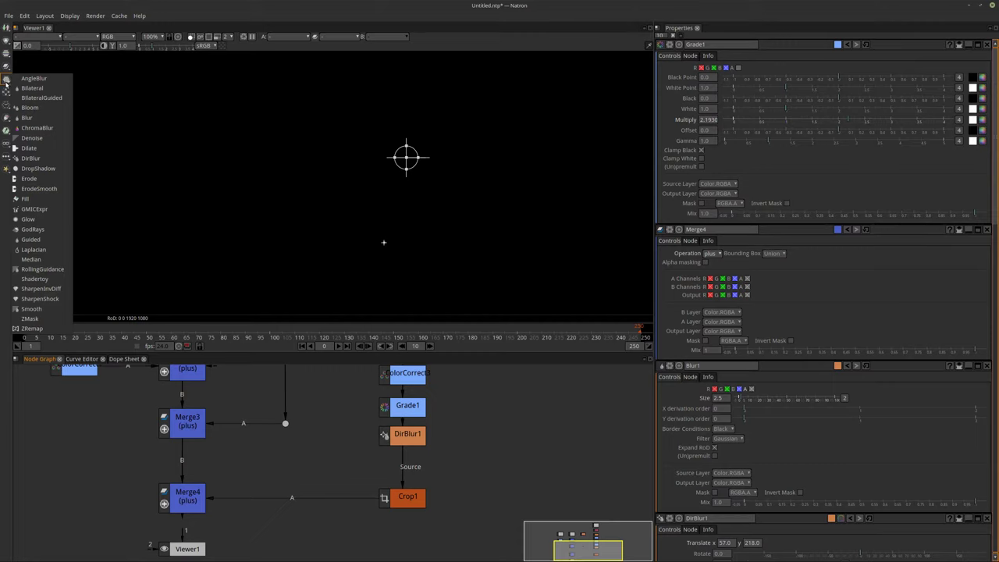
click(6, 68)
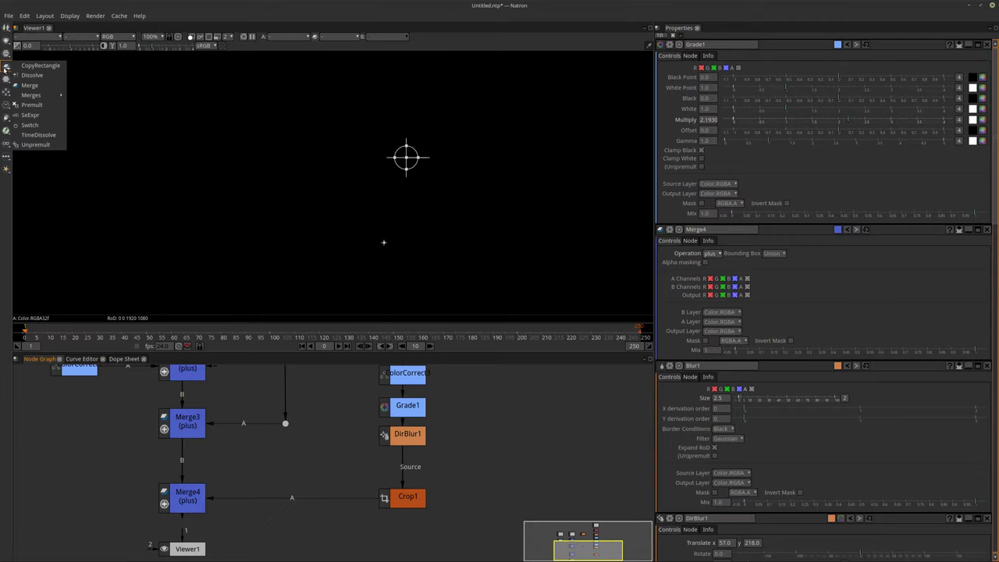
click(5, 69)
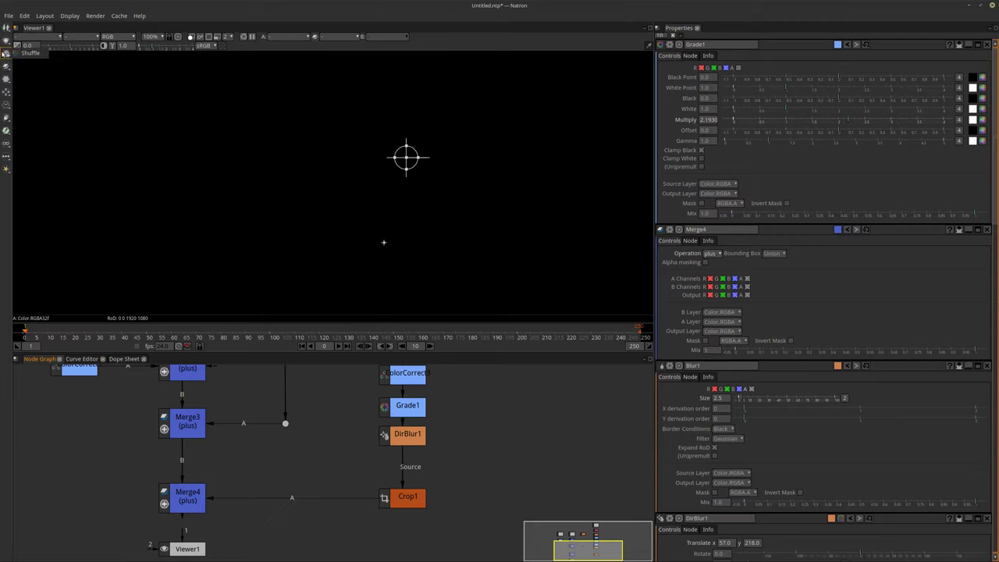
Add a Plasma node, place it beside DirBlur1 and display it in Viewer1
click(6, 117)
click(31, 137)
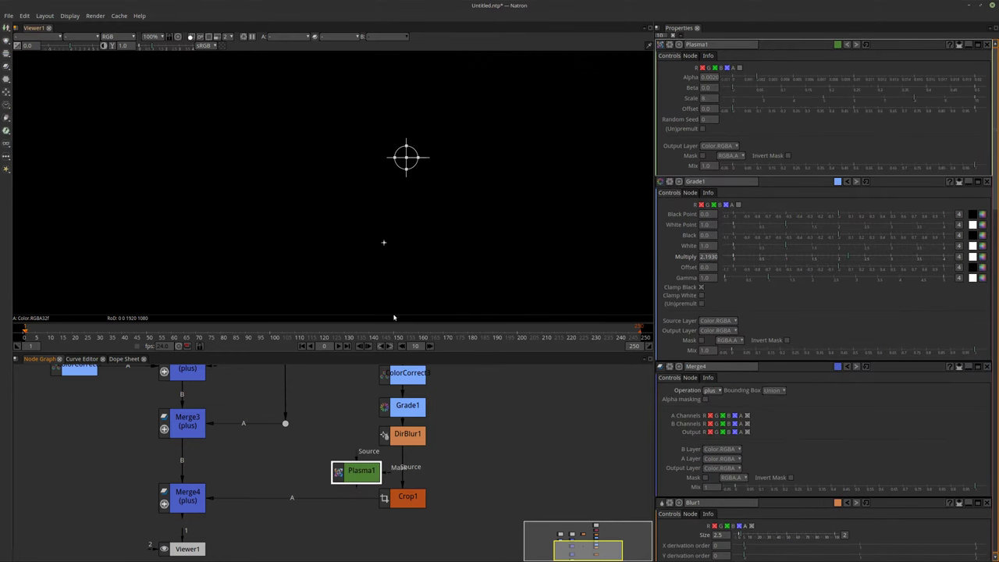
drag(391, 477, 509, 447)
drag(351, 471, 488, 419)
key(1)
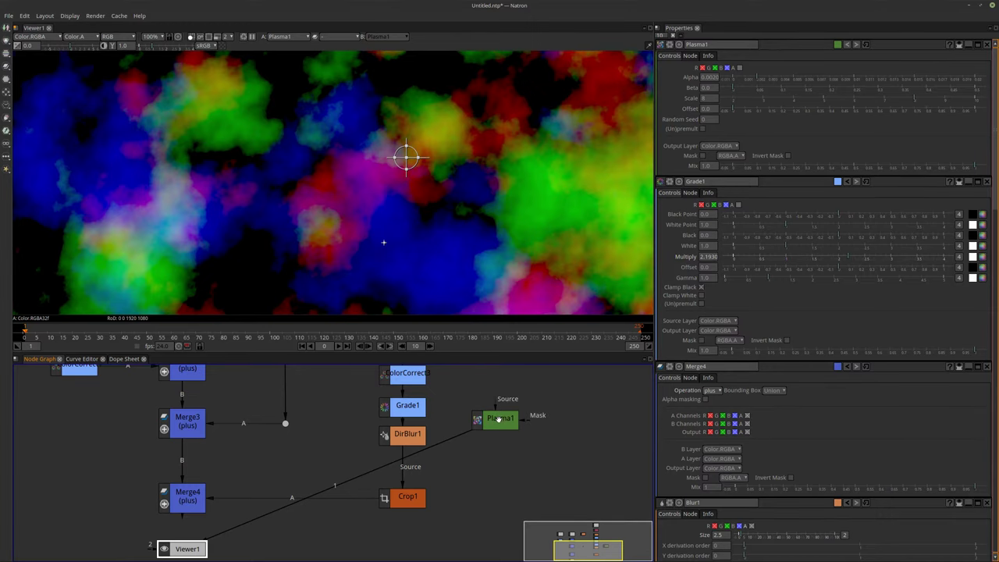
Try a Saturation node after Plasma1 and fit the whole frame in the viewer
click(499, 419)
key(Tab)
text(sa)
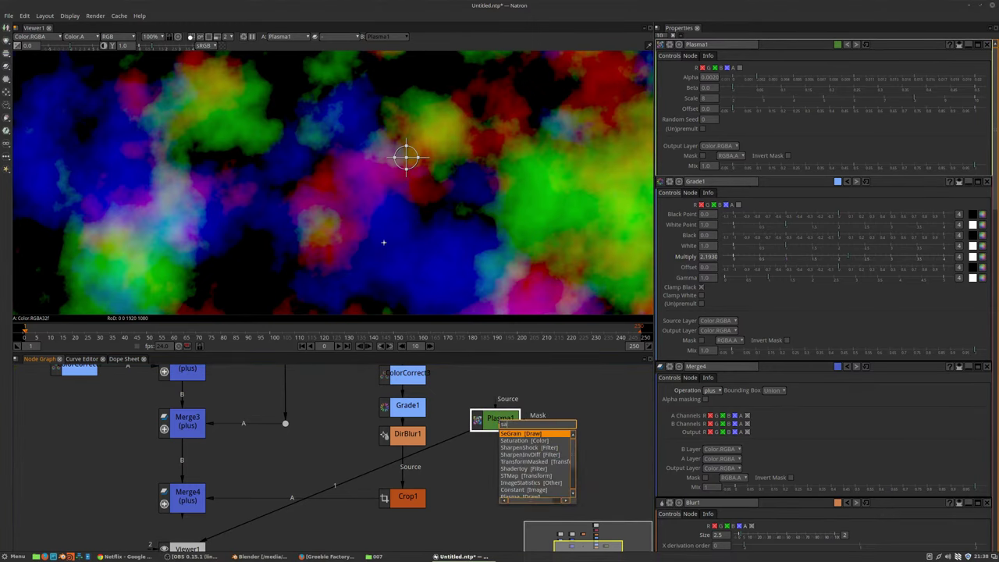
key(Return)
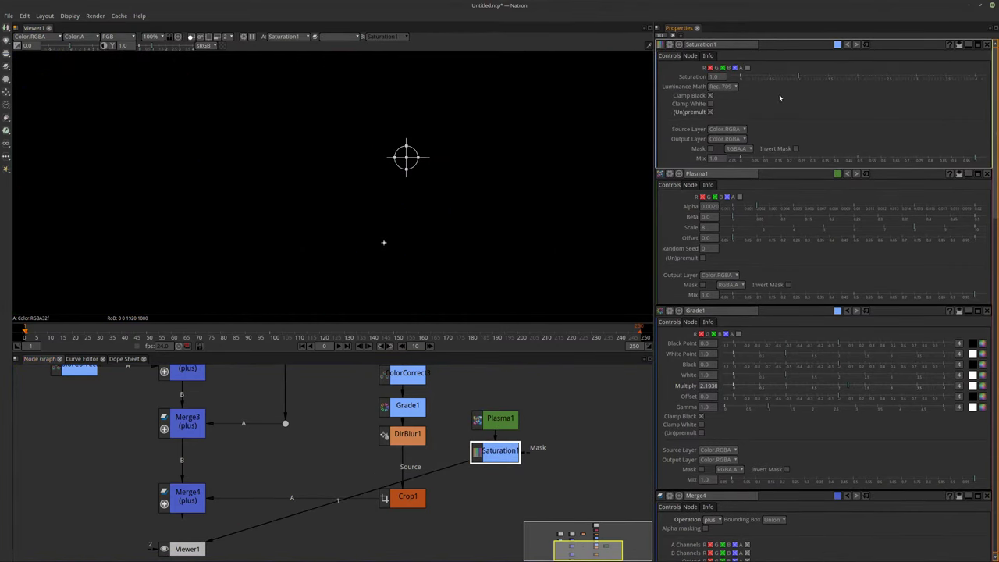
click(500, 419)
scroll(416, 239, down, 6)
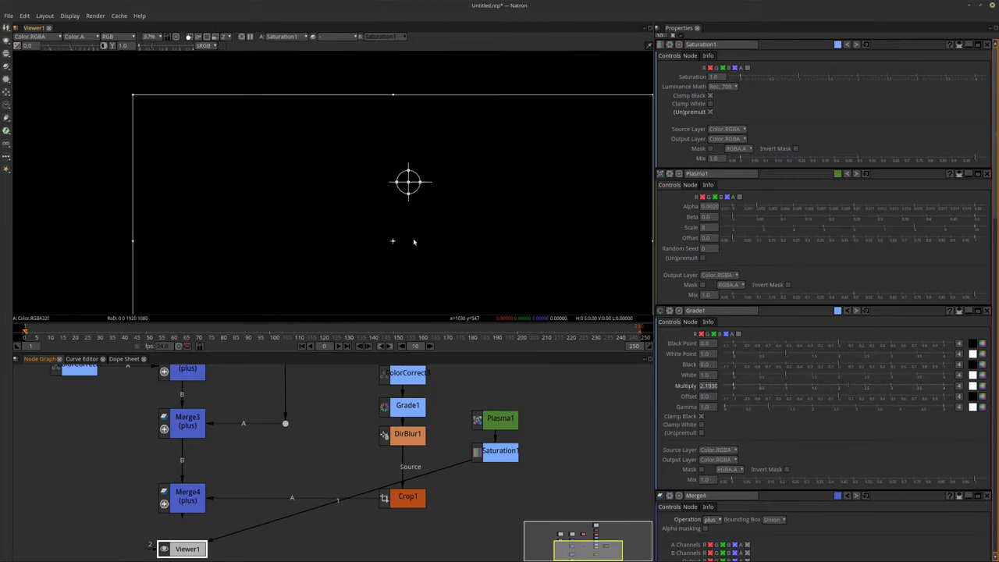
Clear the open node settings, reopen those of Plasma1 and Saturation1, and delete Saturation1
click(673, 36)
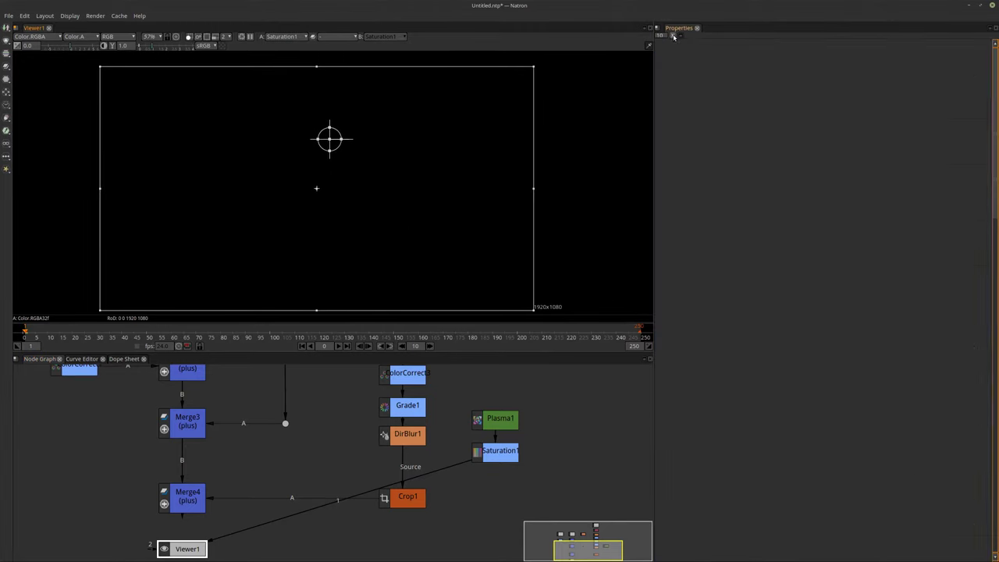
click(498, 454)
double_click(508, 418)
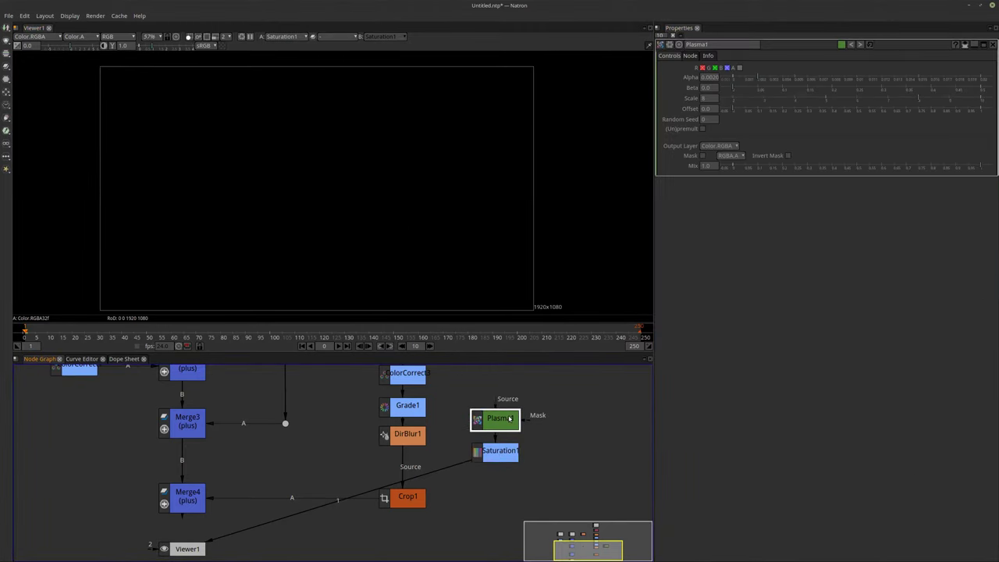
double_click(486, 459)
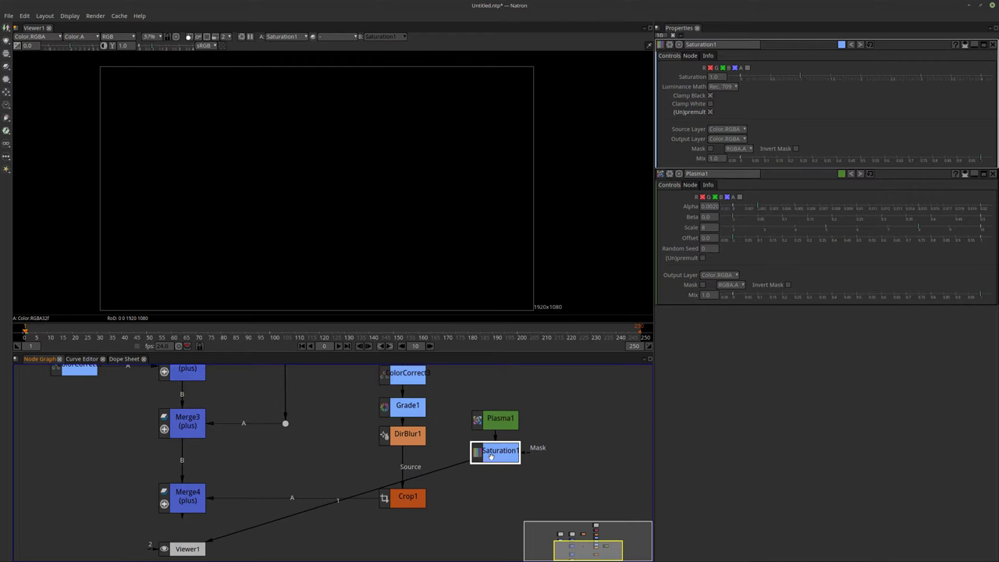
key(Delete)
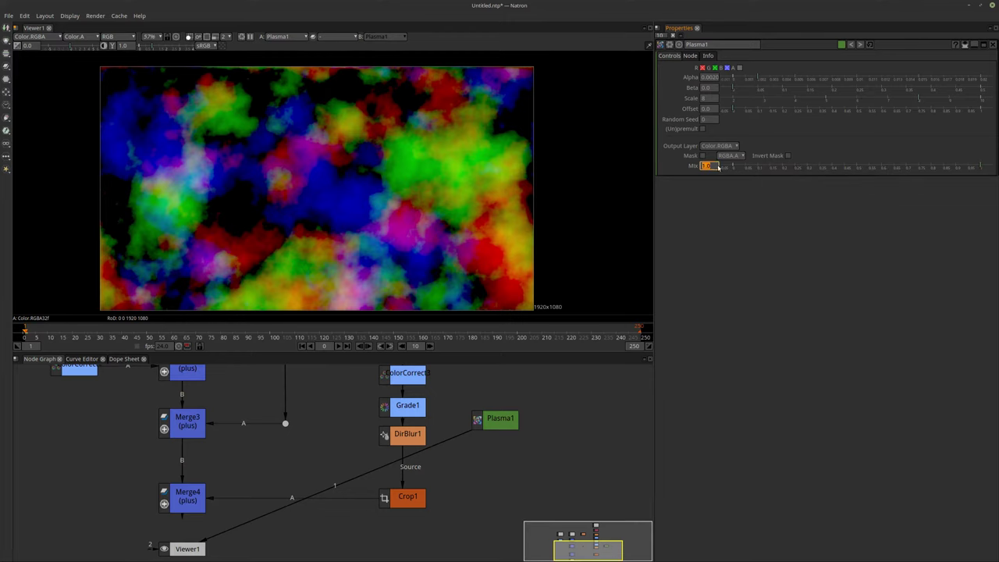
Set Plasma1's Alpha to about 0.0039 and try other Scale and Offset values, returning Offset to 0
drag(757, 77, 781, 78)
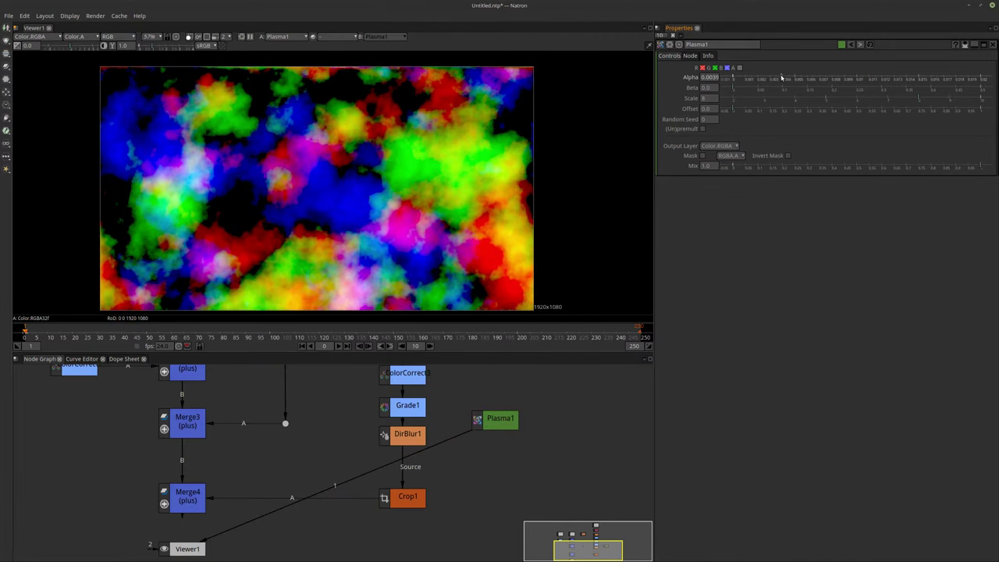
mouse_move(903, 102)
mouse_down()
mouse_move(825, 101)
mouse_move(986, 103)
mouse_move(922, 105)
mouse_up()
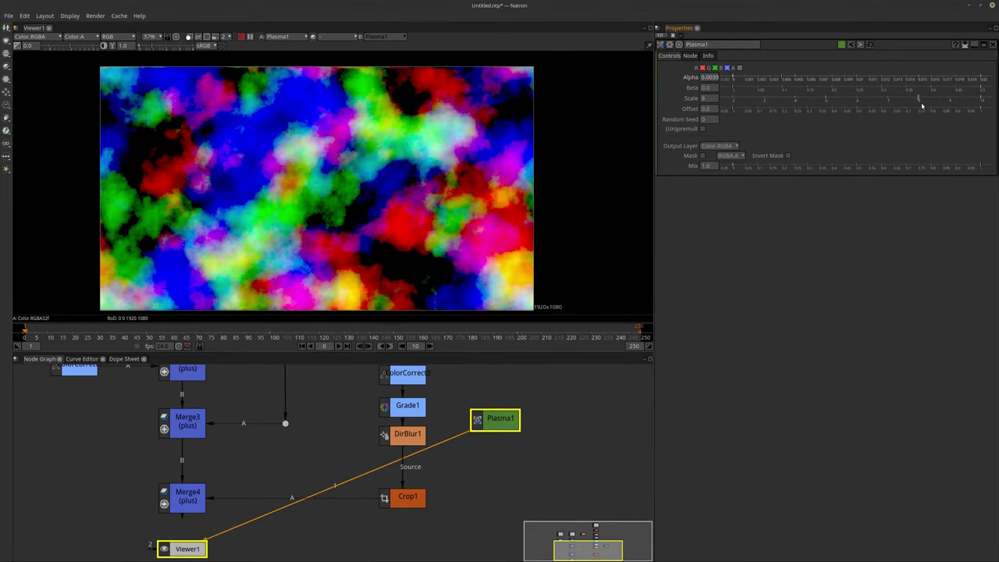
drag(734, 111, 828, 118)
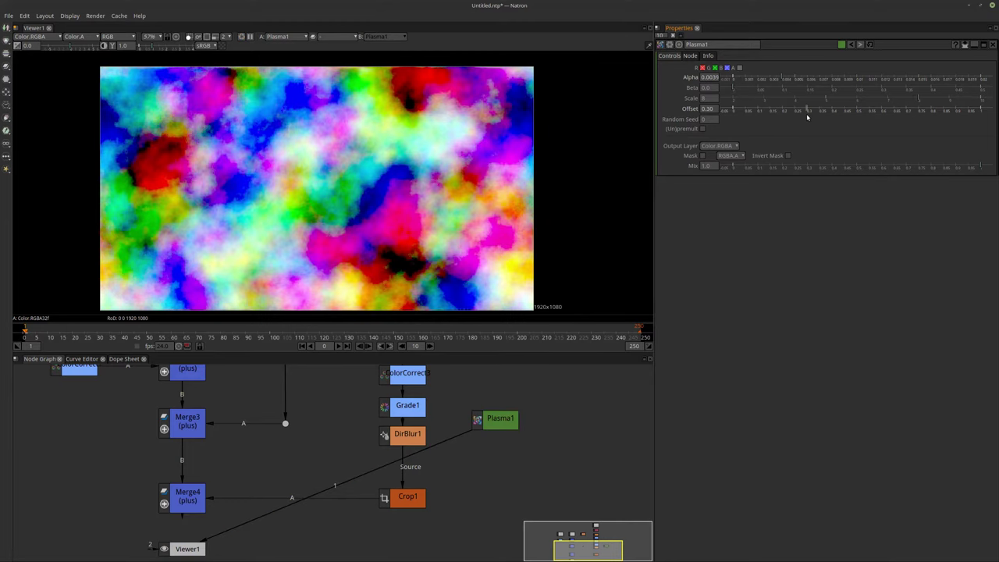
drag(949, 127, 669, 125)
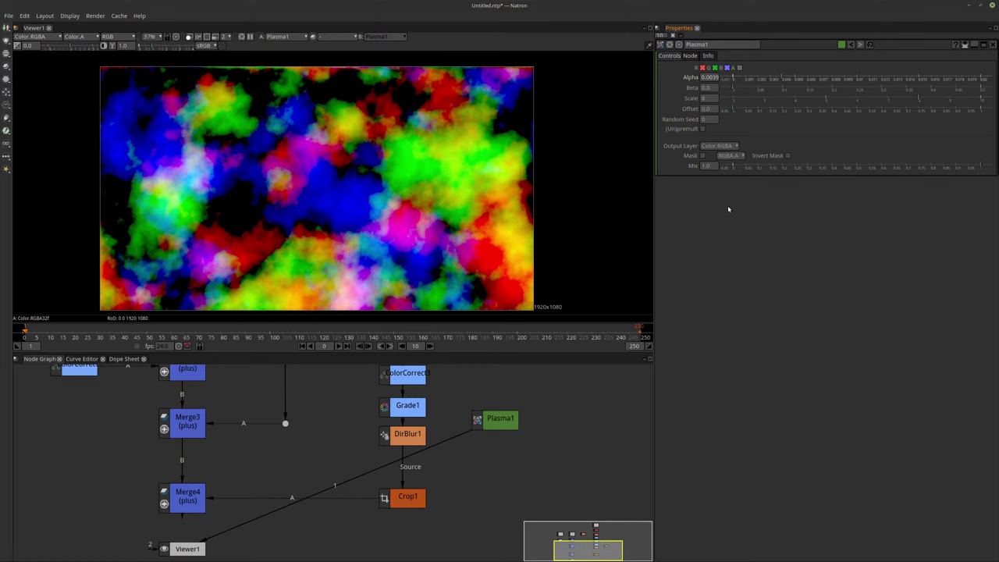
Try increasing Plasma1's Beta up to about 0.40 and settle on 0.3587
drag(737, 92, 754, 92)
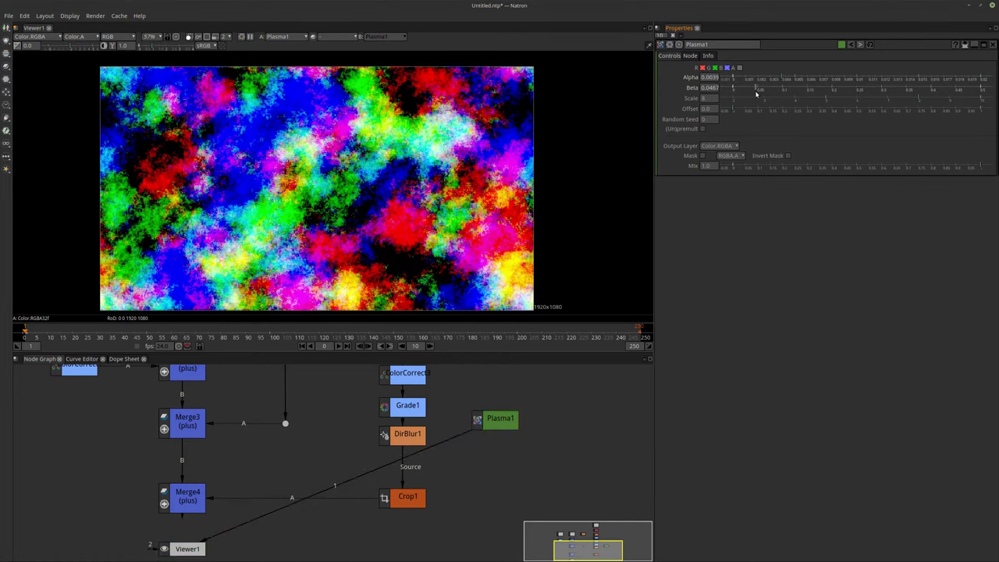
drag(757, 94, 932, 94)
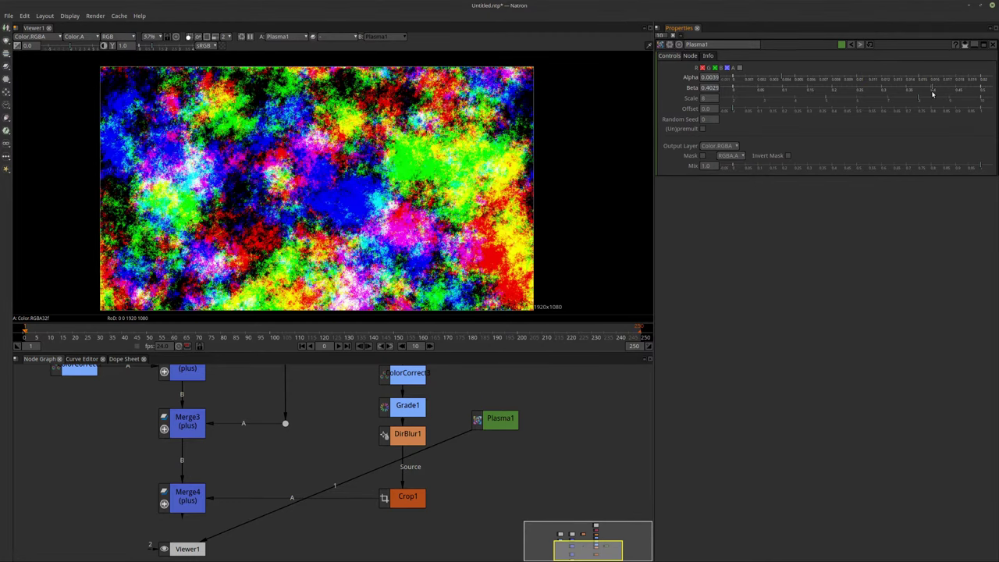
drag(932, 92, 910, 92)
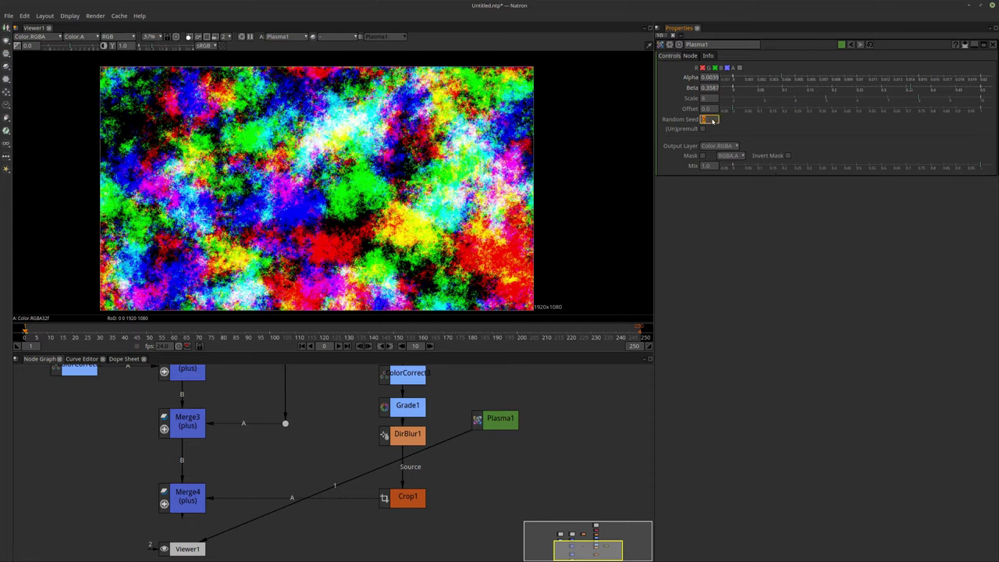
Delete Plasma1, display Merge4 in Viewer1 again and move the Viewer1 node further below Merge4
click(500, 428)
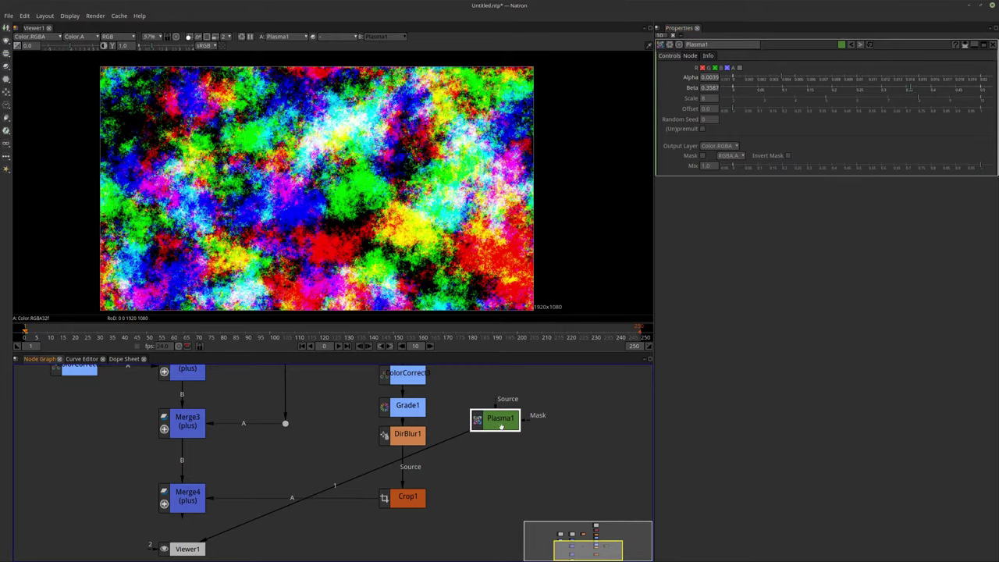
key(Delete)
click(194, 492)
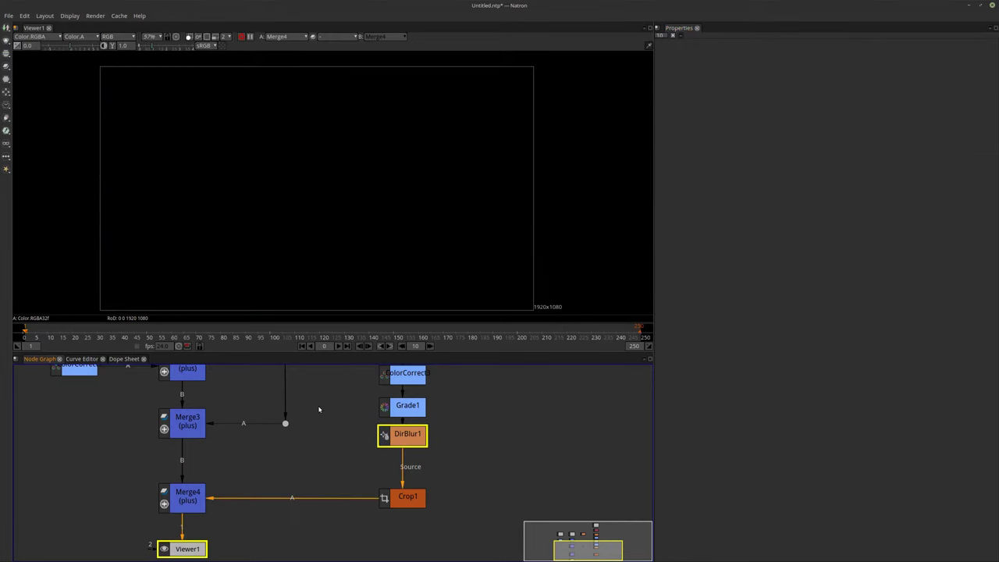
middle_drag(367, 531, 402, 446)
drag(230, 468, 228, 549)
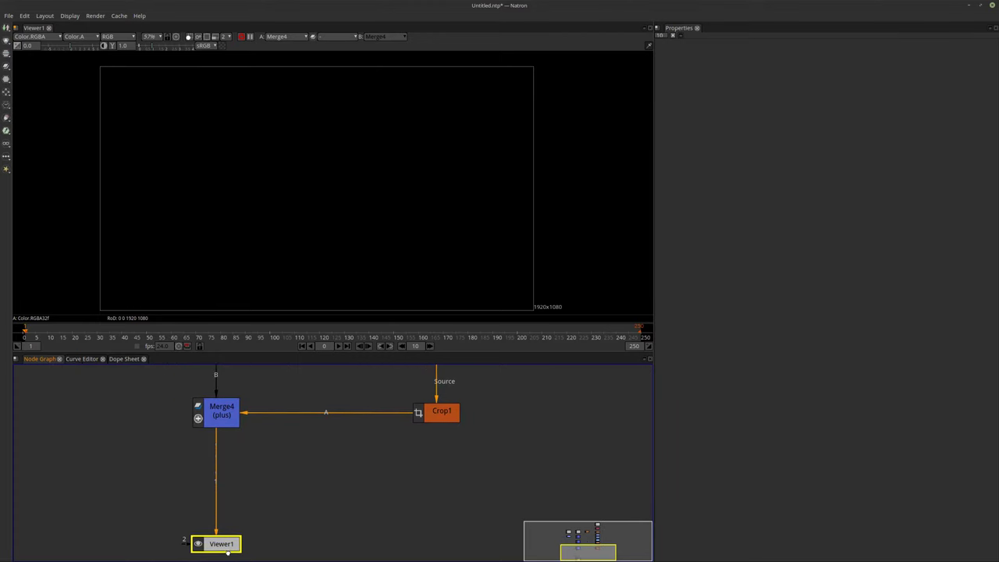
Insert a ColorCorrect node between Merge4 and Viewer1
click(222, 416)
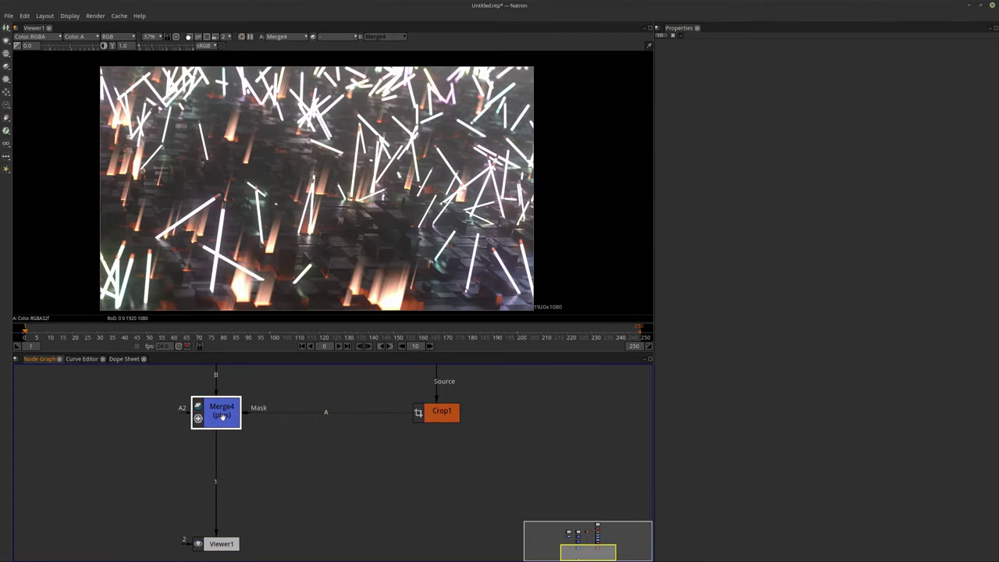
key(c)
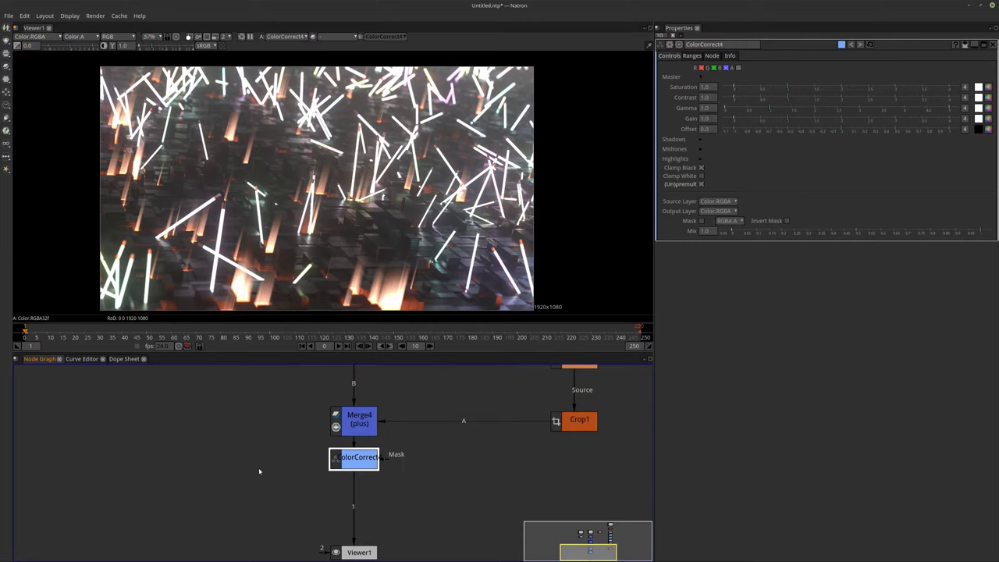
middle_drag(239, 454, 263, 450)
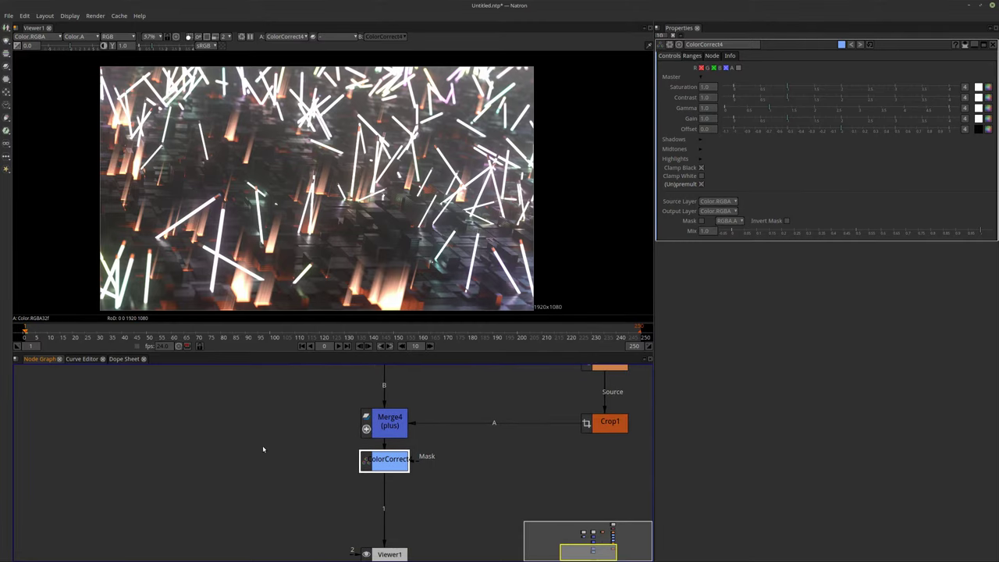
Add a Radial node beside ColorCorrect4, connect it to that node's mask input and display it in Viewer1
key(Tab)
text(rad)
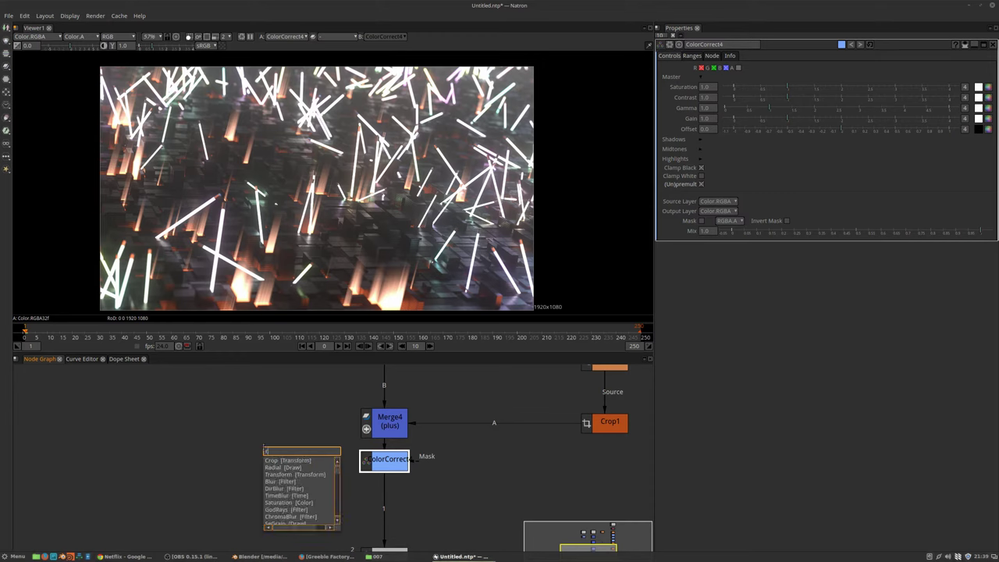
key(Up)
key(Up)
key(Return)
drag(472, 425, 297, 456)
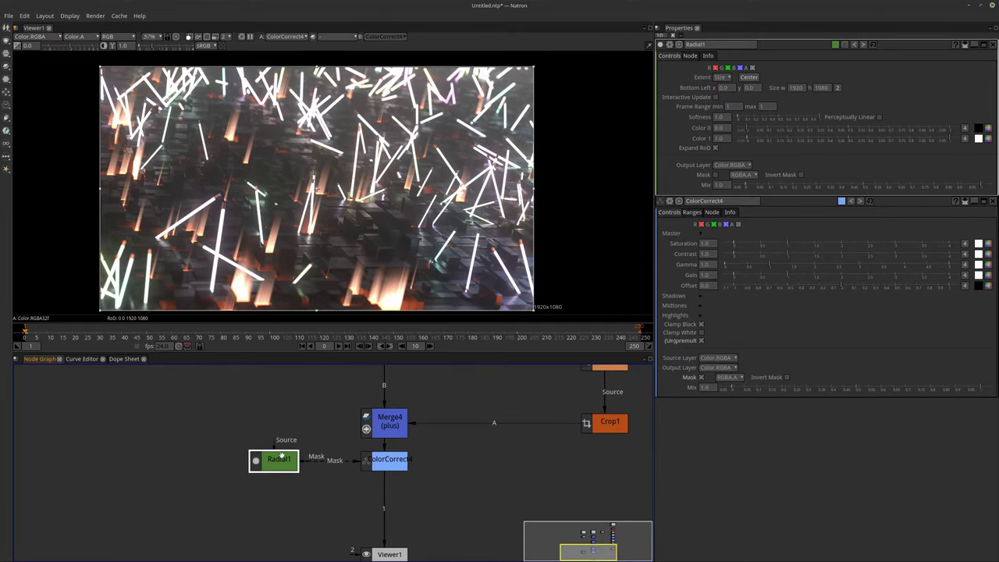
key(1)
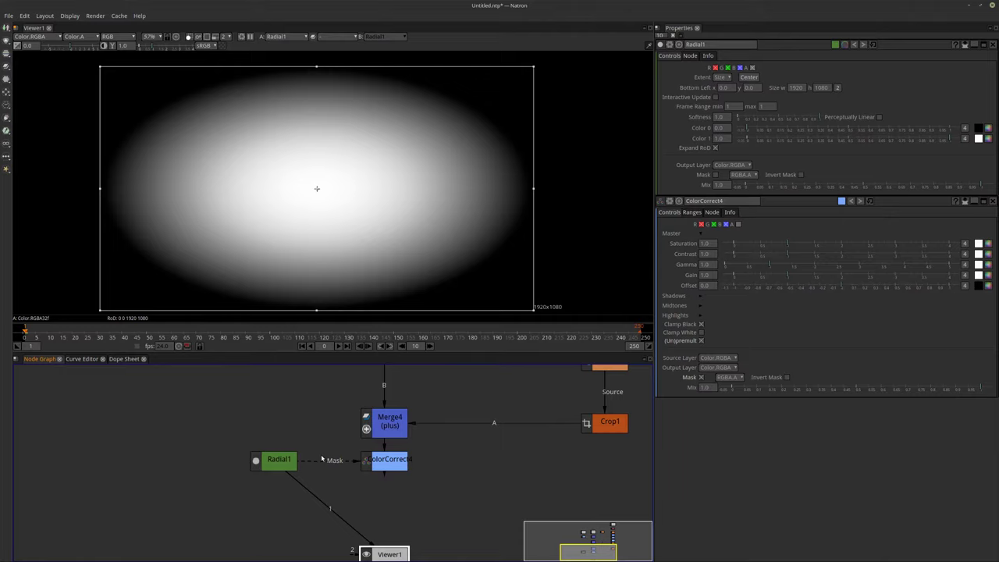
Disconnect Radial1 from ColorCorrect4's mask and replace ColorCorrect4 with a Merge node after Merge4
drag(358, 467, 367, 468)
click(391, 462)
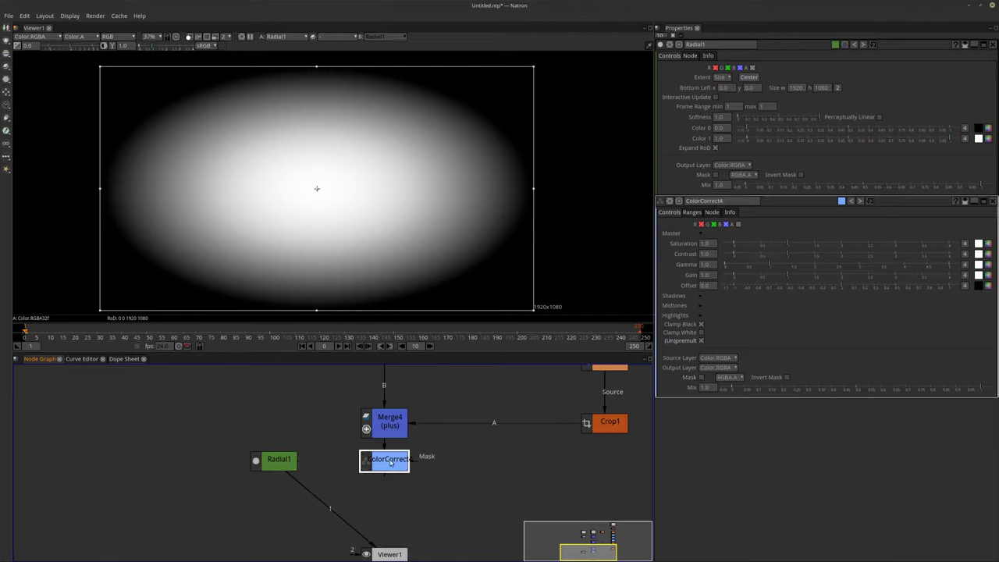
key(Delete)
click(386, 425)
key(m)
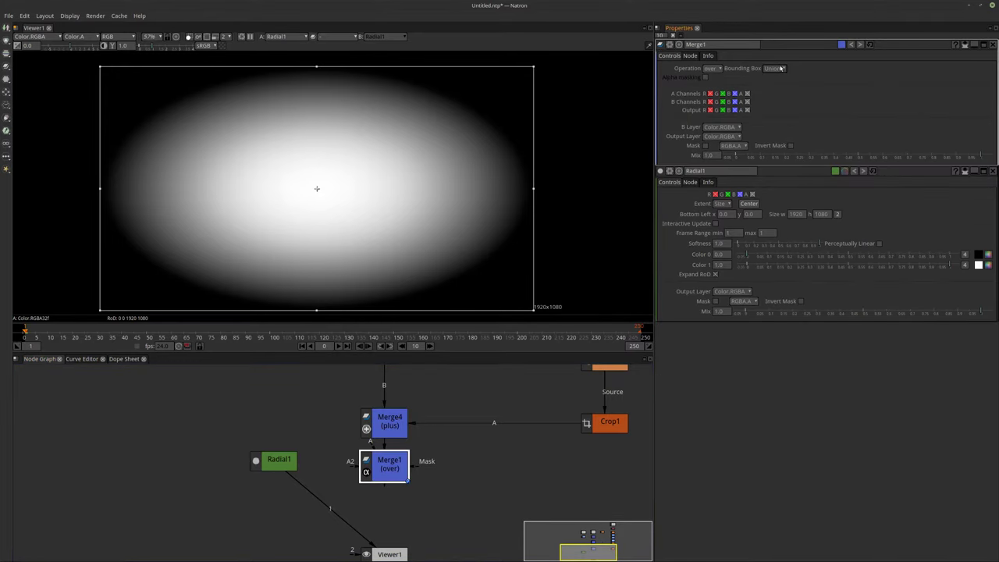
Set Merge1's operation to multiply and connect Radial1 to its A input
click(714, 69)
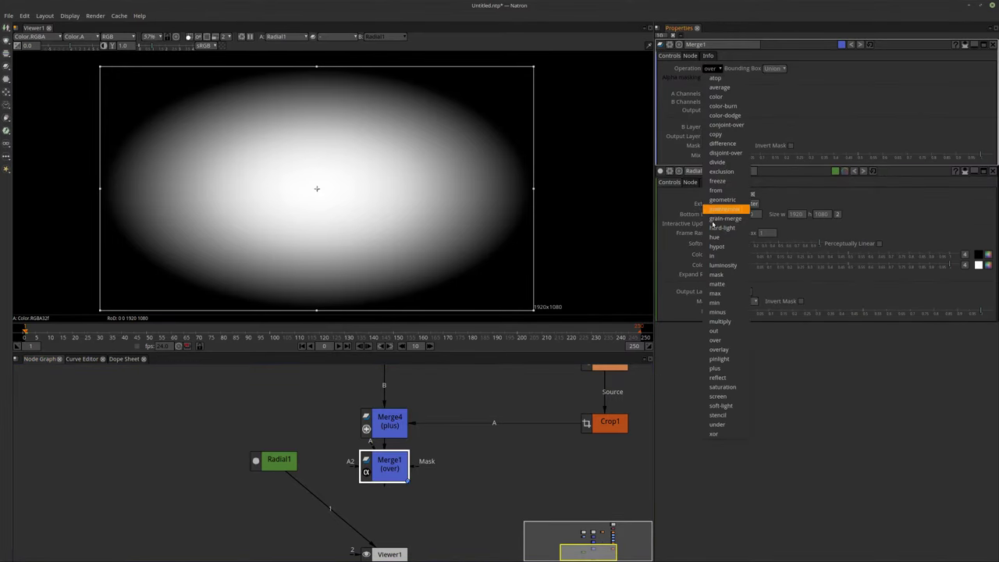
click(719, 321)
drag(366, 448, 288, 466)
middle_drag(430, 516, 457, 478)
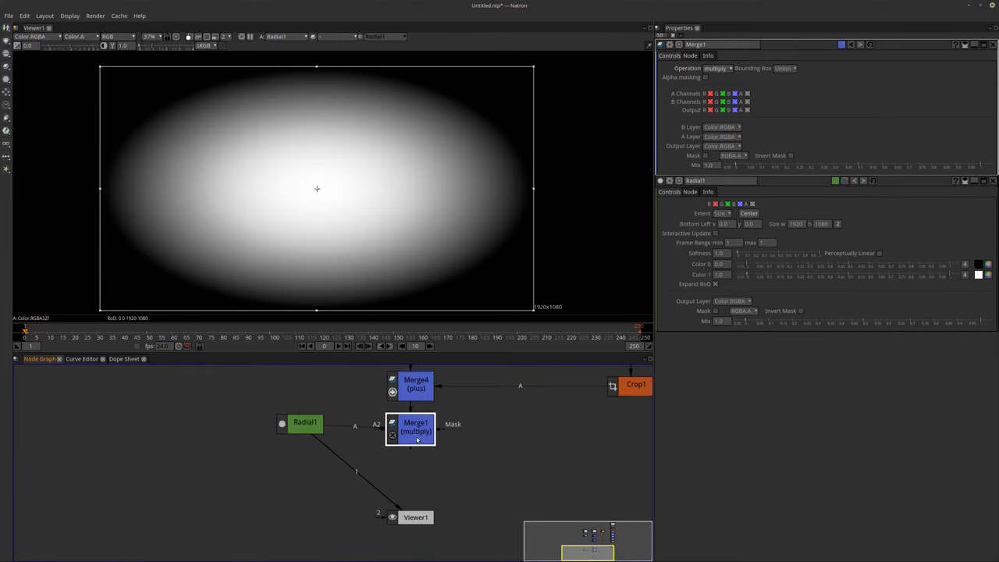
Display Merge1 in Viewer1 and align Radial1 beside the merge, with the viewer node slightly lower
key(1)
click(391, 517)
drag(426, 518, 427, 525)
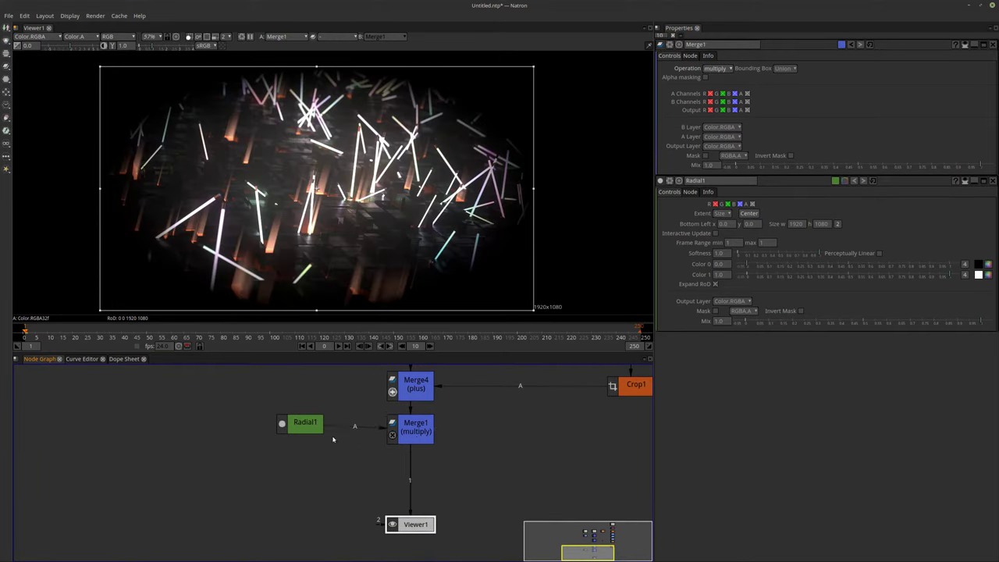
drag(301, 425, 309, 430)
click(344, 305)
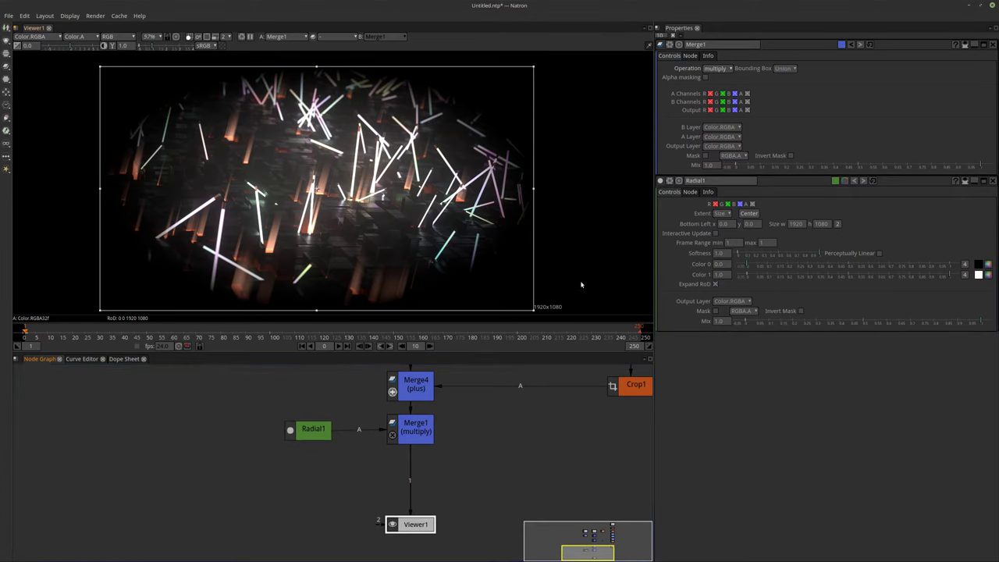
Try reducing Merge1's mix to about 0.351 to soften the vignette
click(412, 435)
click(796, 167)
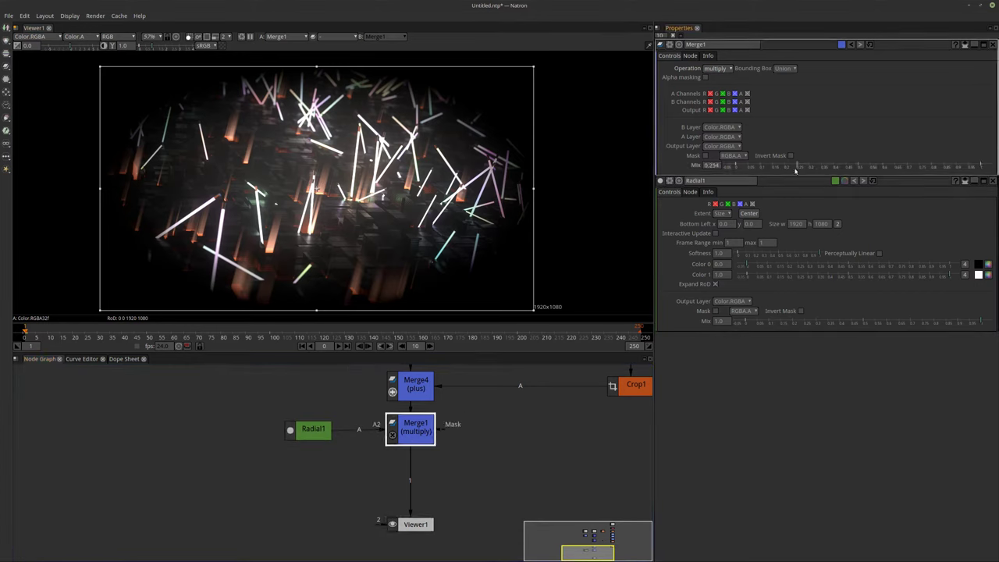
click(874, 166)
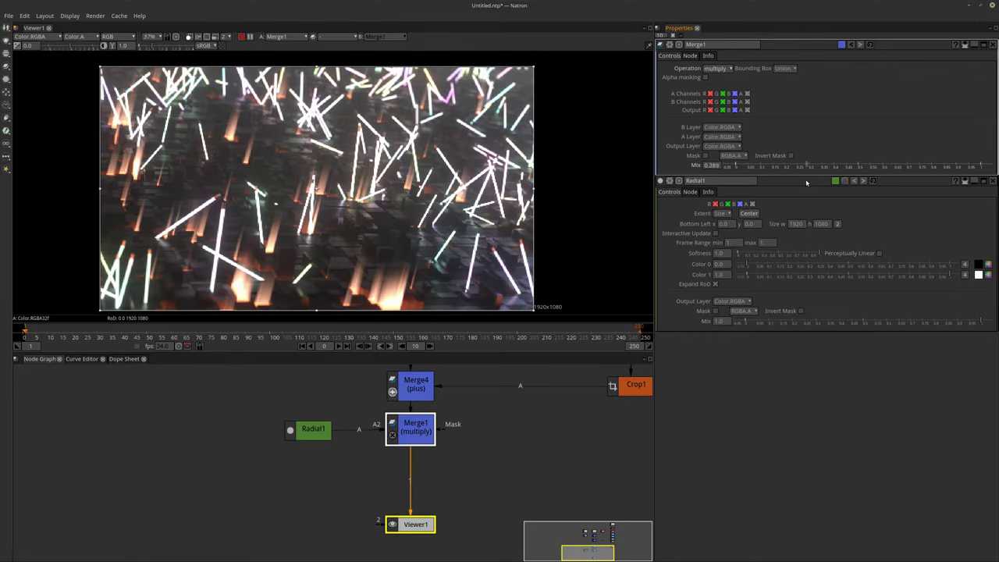
click(821, 166)
scroll(393, 224, down, 2)
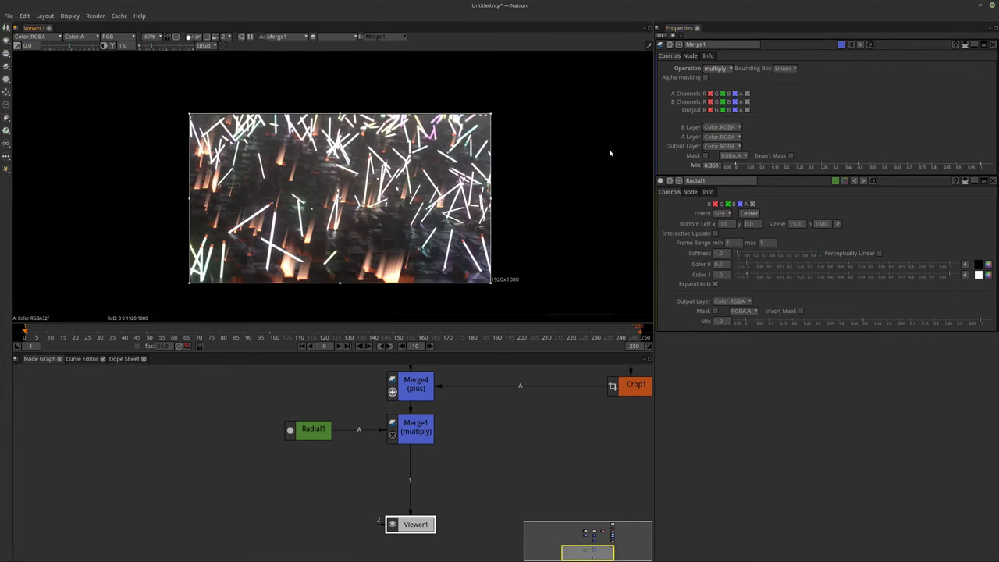
Try a softness of 0 on Radial1 with Merge1's mix at 0.512, and return the softness to 1.0
drag(807, 252, 706, 219)
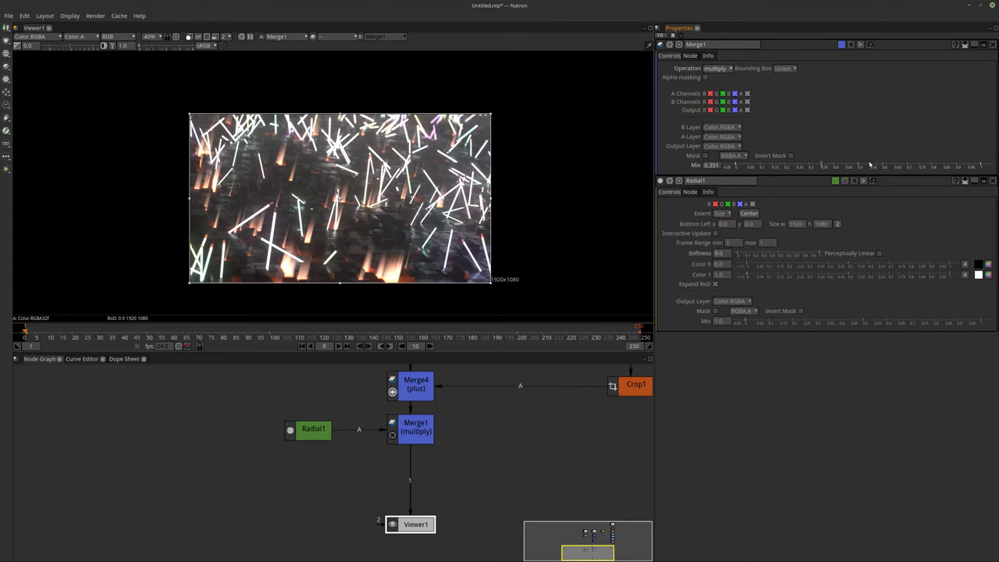
drag(828, 166, 861, 166)
double_click(730, 253)
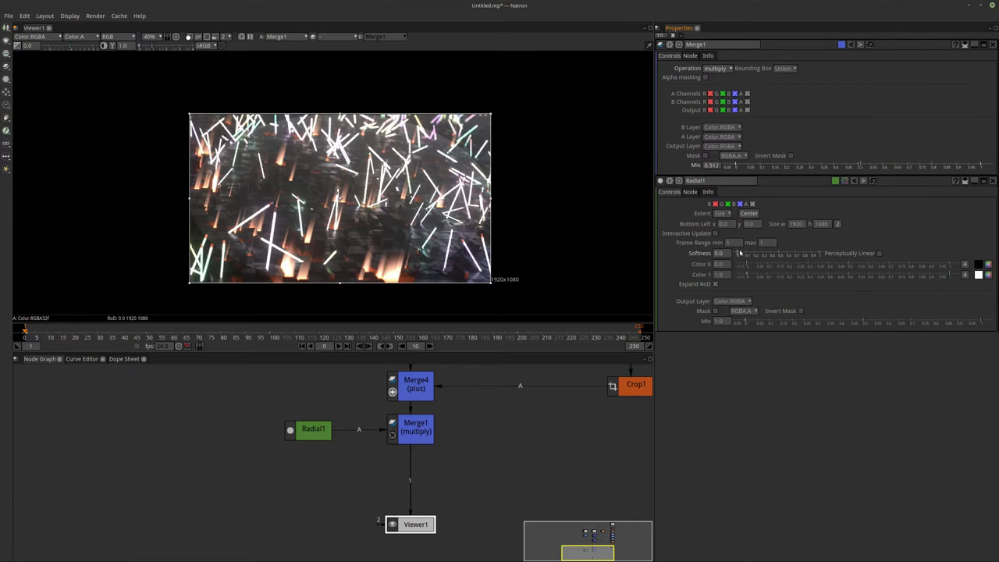
drag(741, 253, 828, 254)
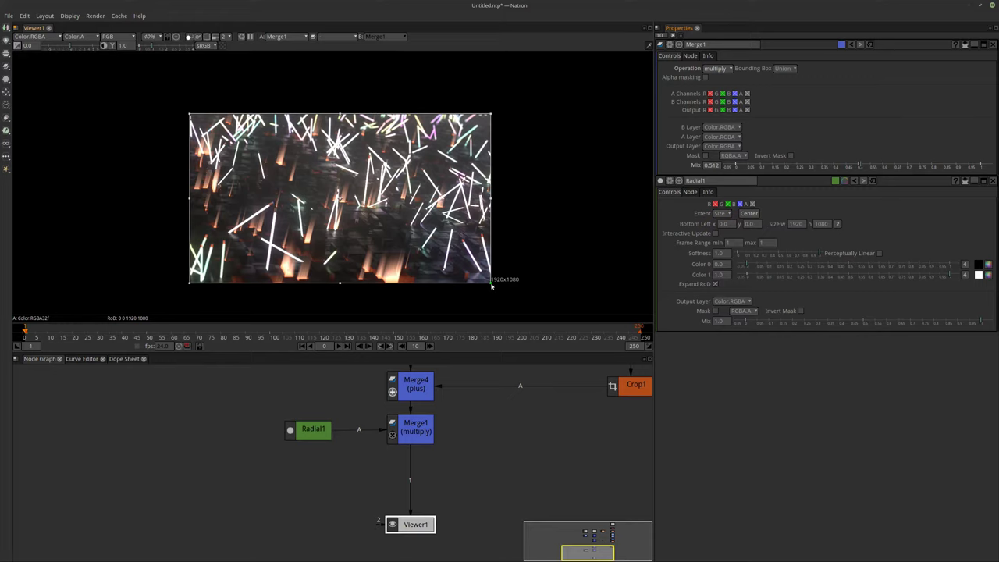
Enlarge the Radial1 ellipse well beyond the frame to about 4069 by 2413 and set Merge1's mix to about 0.808
drag(492, 286, 563, 297)
drag(861, 166, 926, 173)
Inspect the vignette on the composite at 100% zoom in the maximized viewer
scroll(398, 196, up, 1)
key(space)
middle_drag(396, 195, 562, 323)
key(ctrl+1)
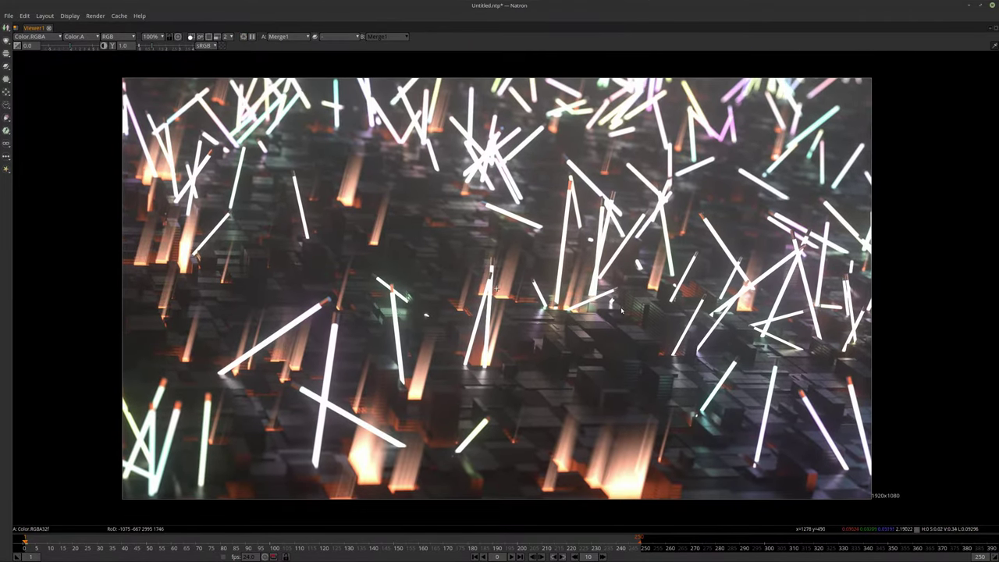
middle_drag(632, 316, 630, 311)
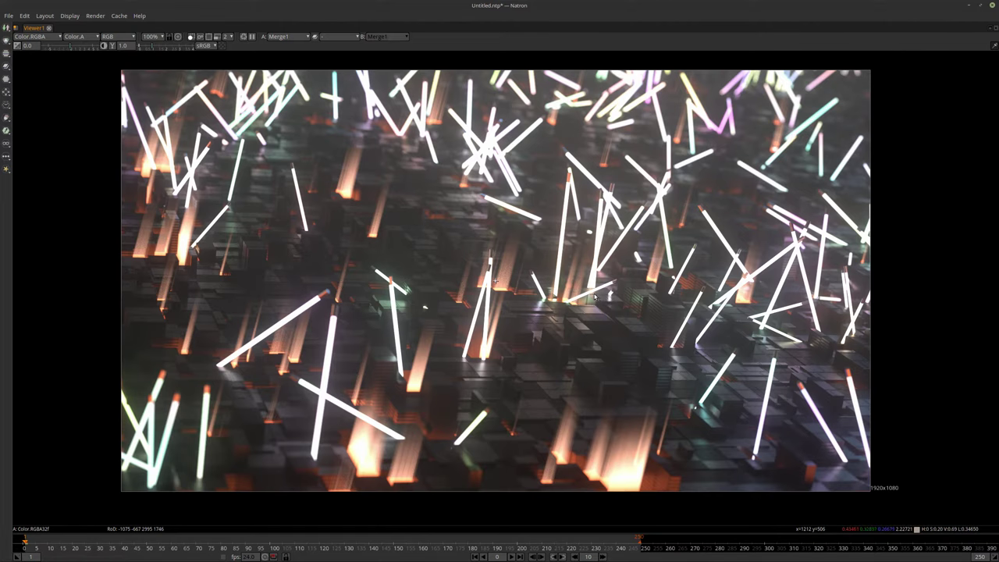
key(space)
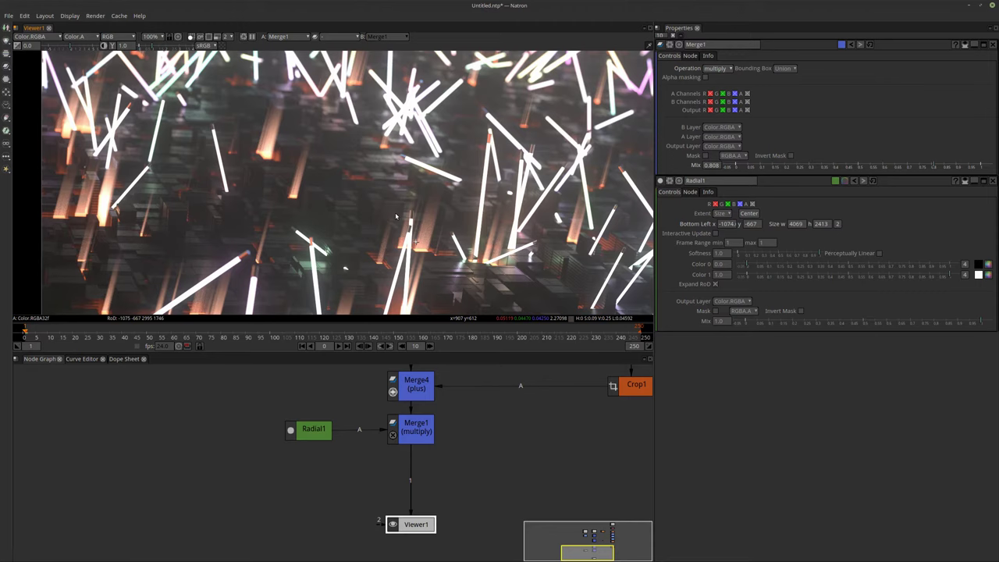
scroll(146, 256, down, 7)
middle_drag(293, 251, 389, 195)
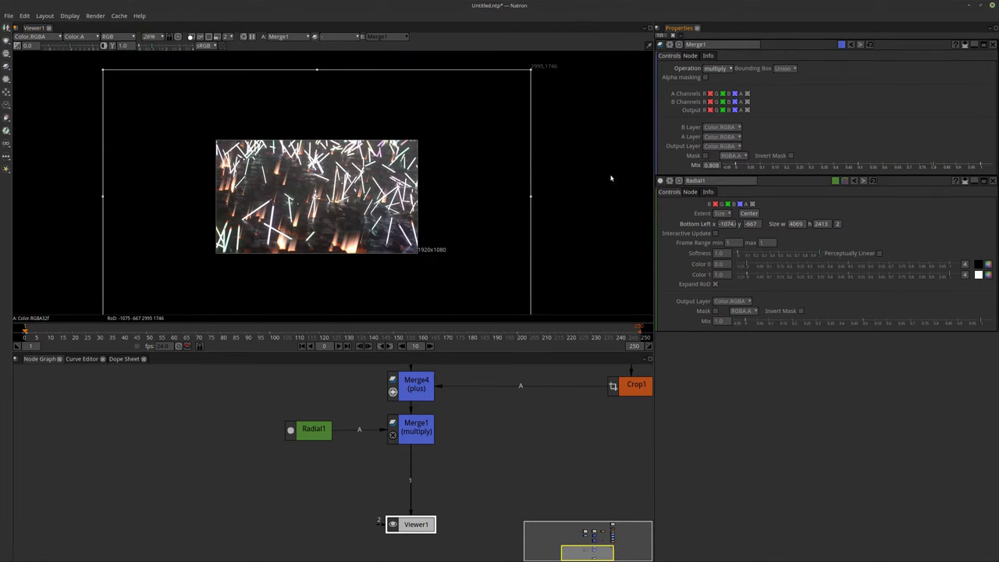
Insert a Crop node between Radial1 and Merge1, and close all open node properties
drag(320, 429, 317, 394)
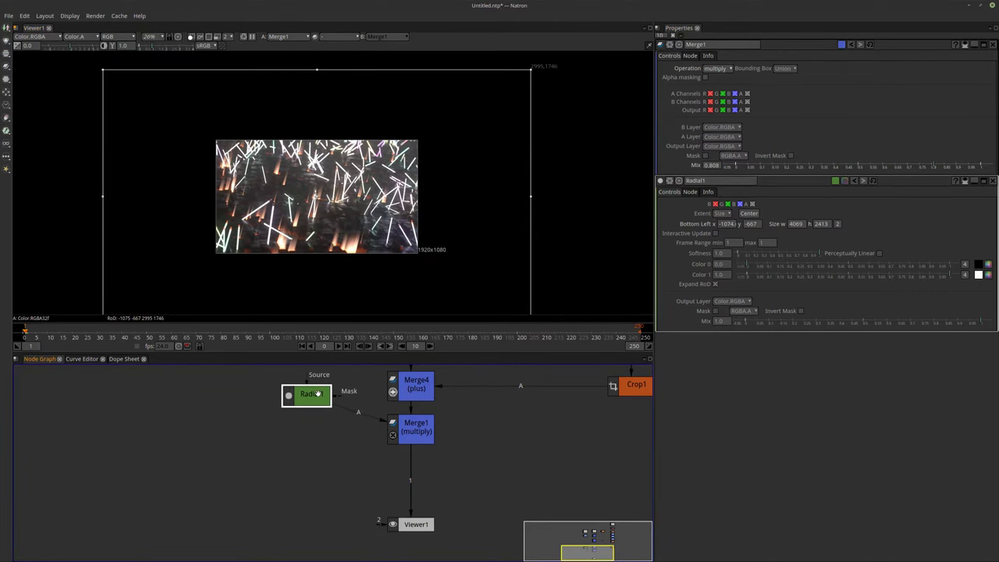
key(Tab)
text(gr)
key(Down)
key(Return)
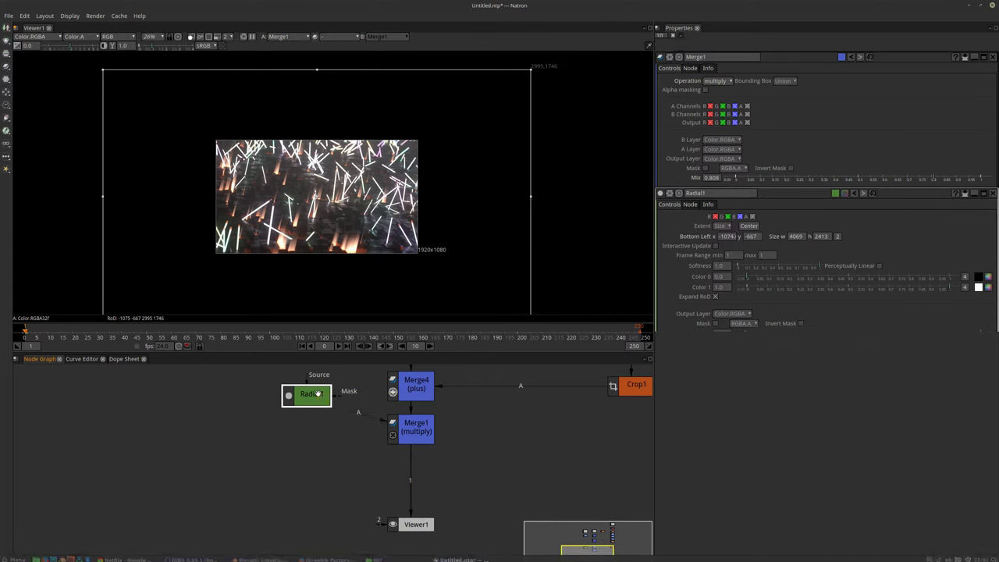
drag(302, 428, 302, 431)
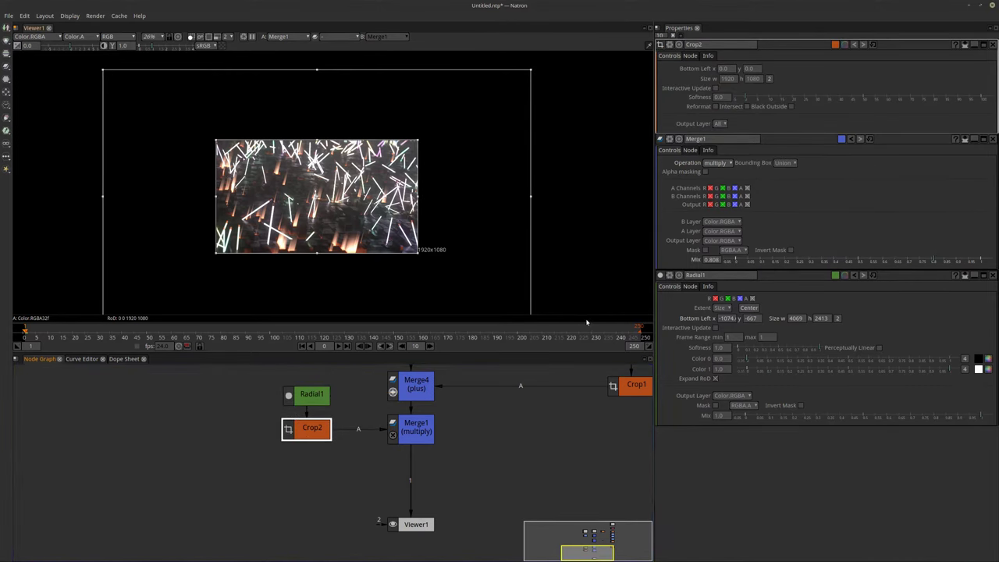
click(672, 35)
key(f)
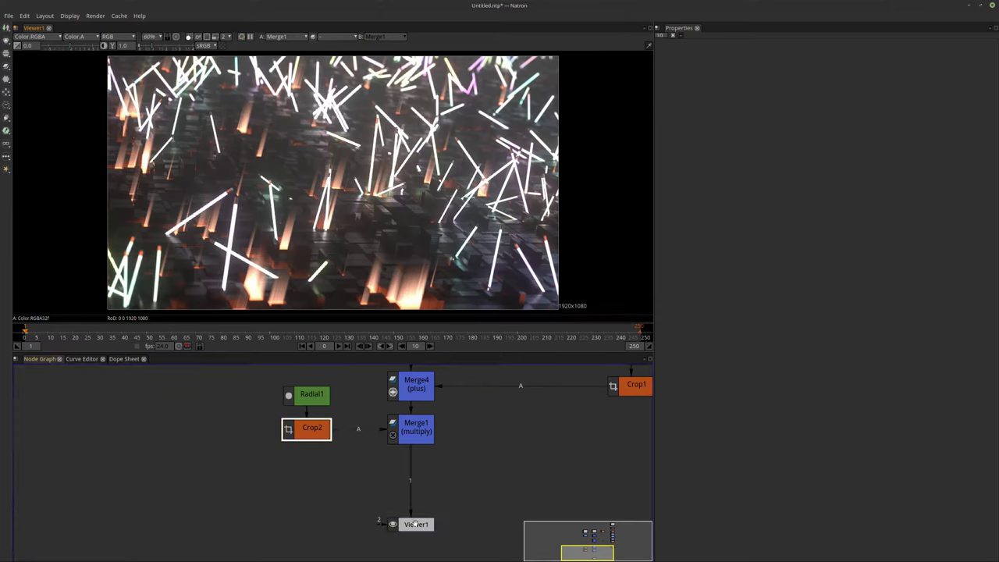
Insert a Saturation node between Merge1 and Viewer1 and set its saturation to about 1.176
drag(416, 524, 416, 529)
click(418, 439)
key(Tab)
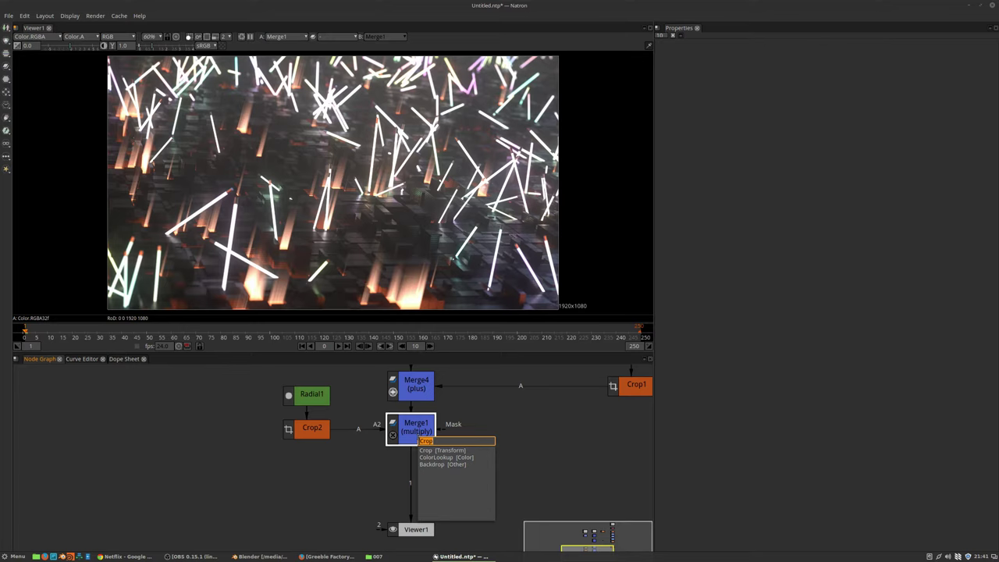
text(sat)
key(Return)
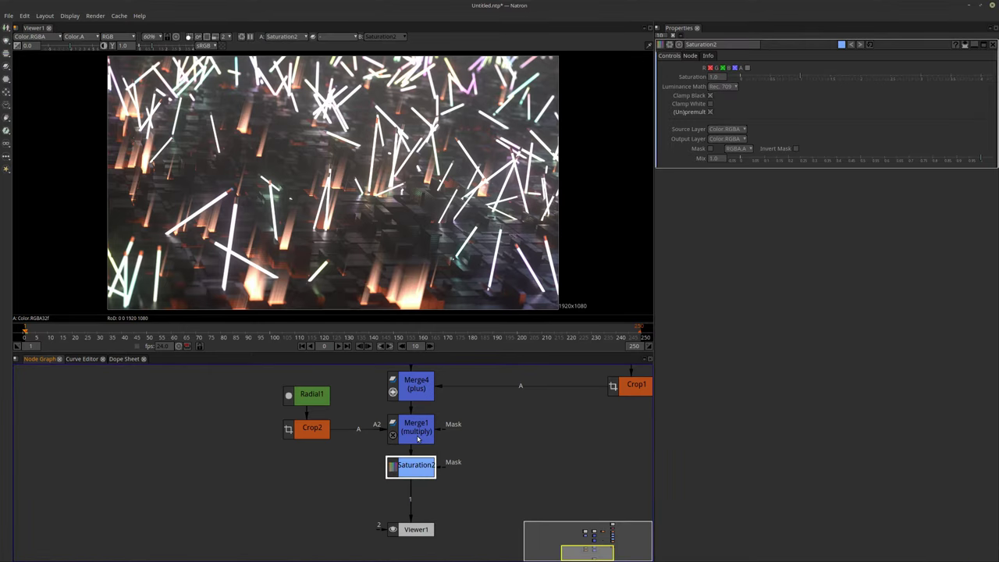
drag(800, 77, 816, 92)
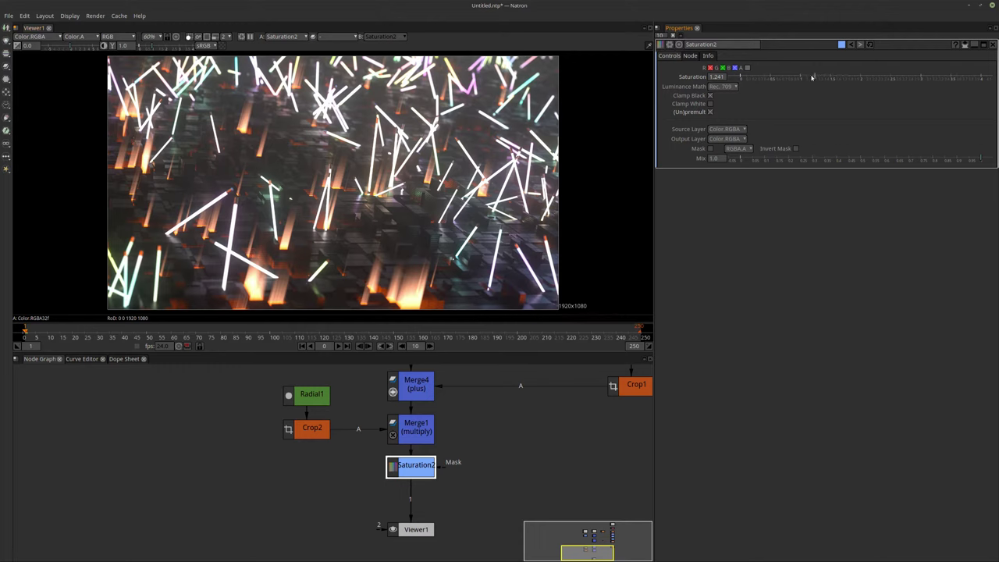
mouse_move(808, 76)
mouse_down()
mouse_move(818, 79)
mouse_move(809, 80)
mouse_up()
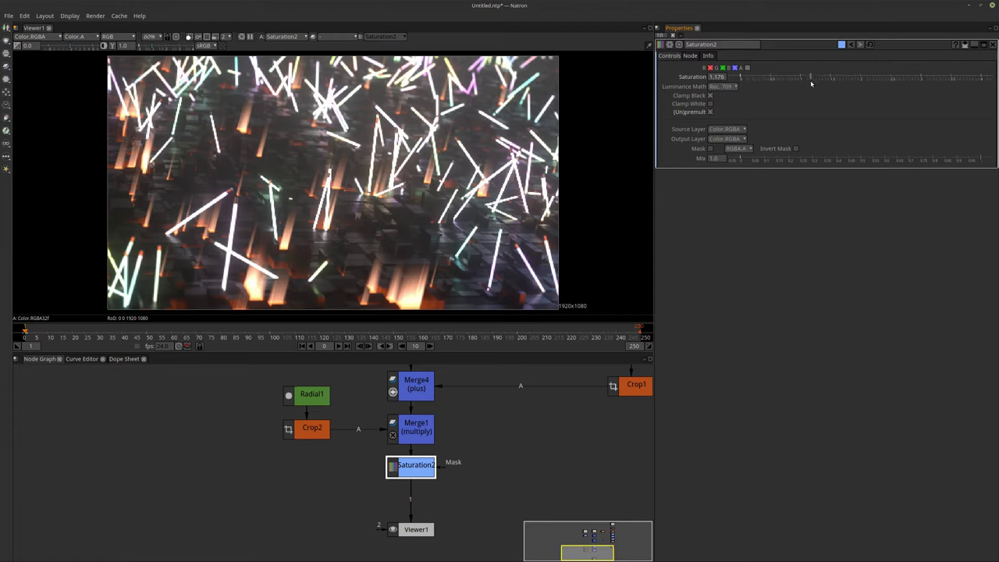
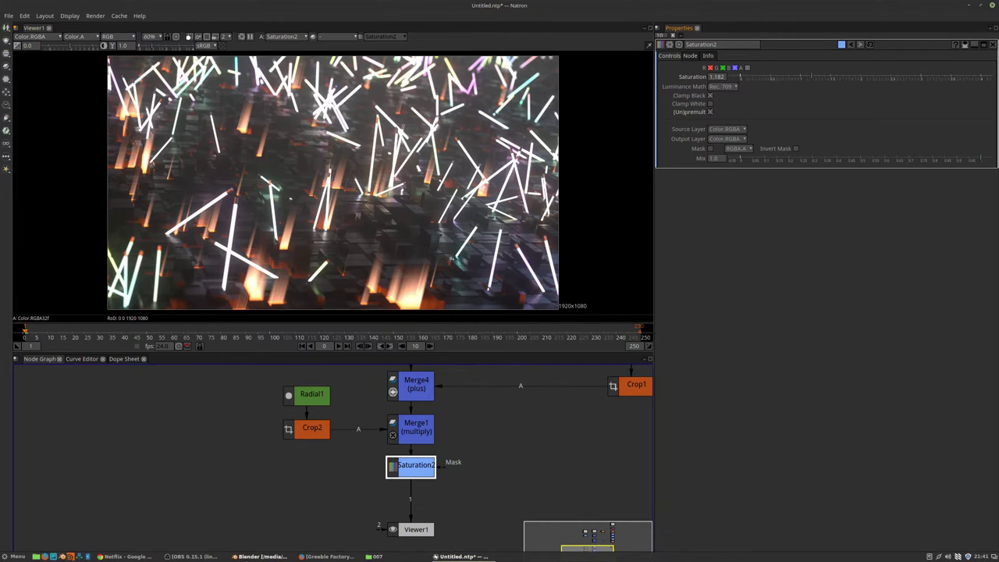
Switch to Blender, leave the render view and check the Cycles compute device in the system user preferences
click(251, 556)
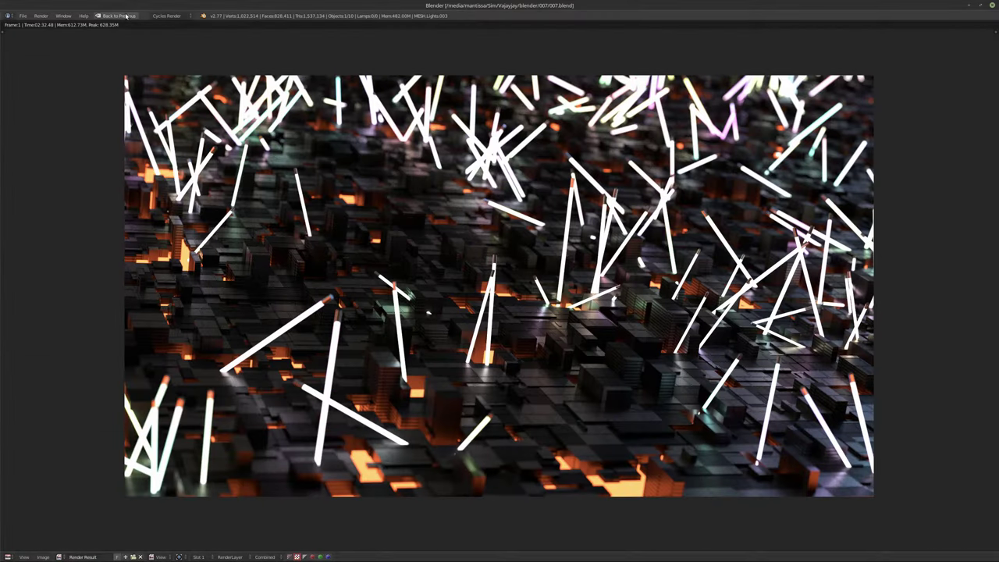
click(117, 16)
click(23, 15)
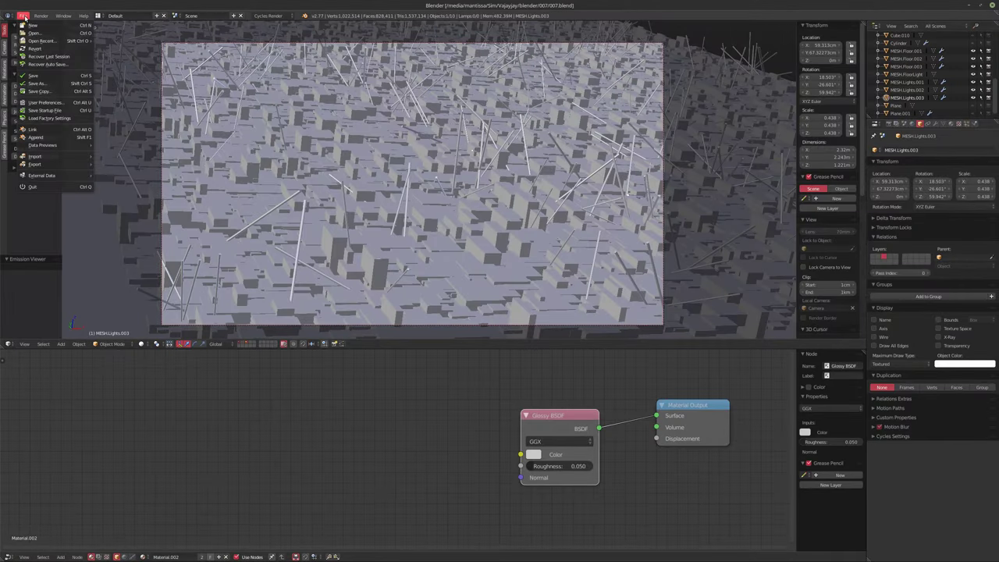
click(48, 102)
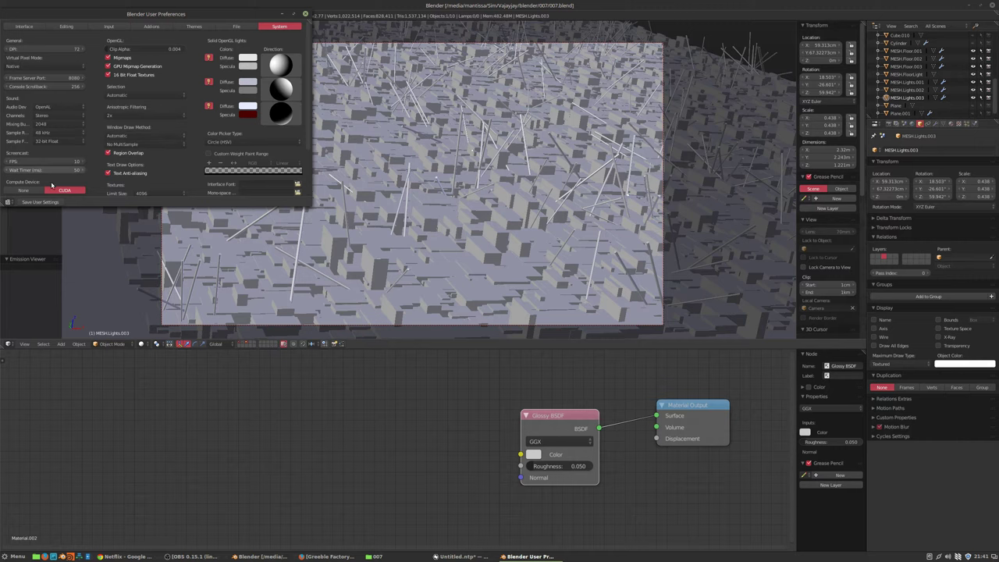
scroll(99, 174, down, 1)
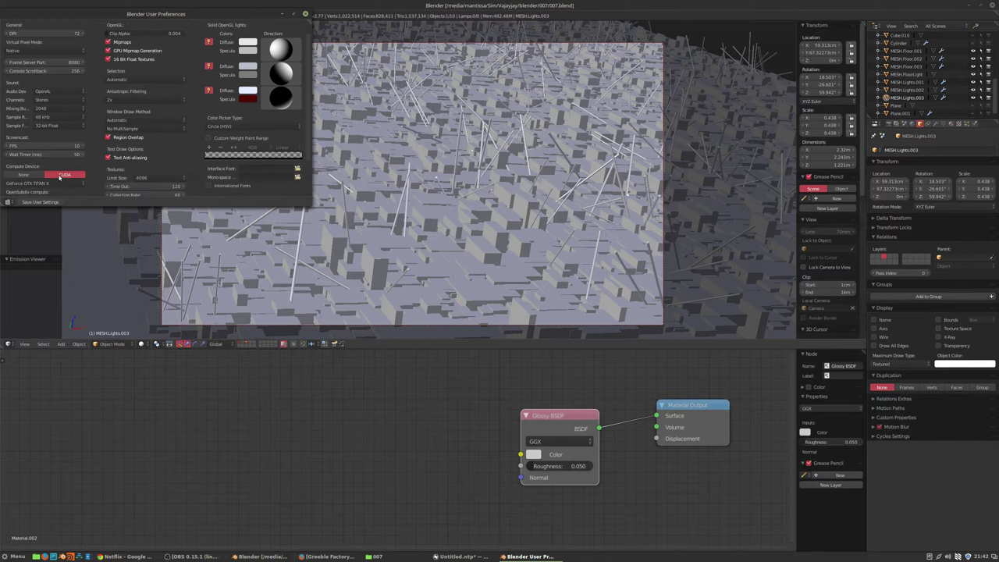
click(305, 13)
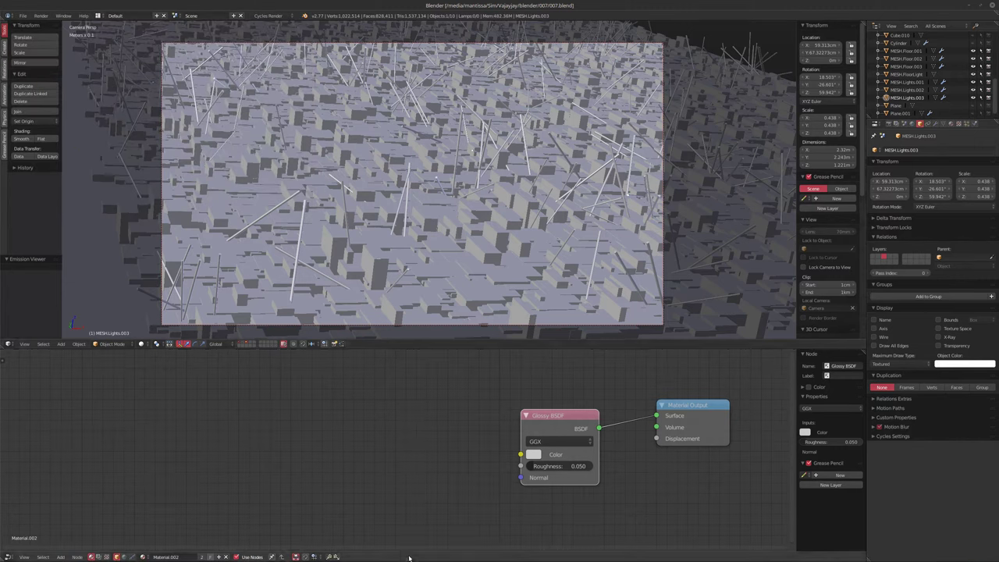
Set the render output format to OpenEXR MultiLayer
click(883, 123)
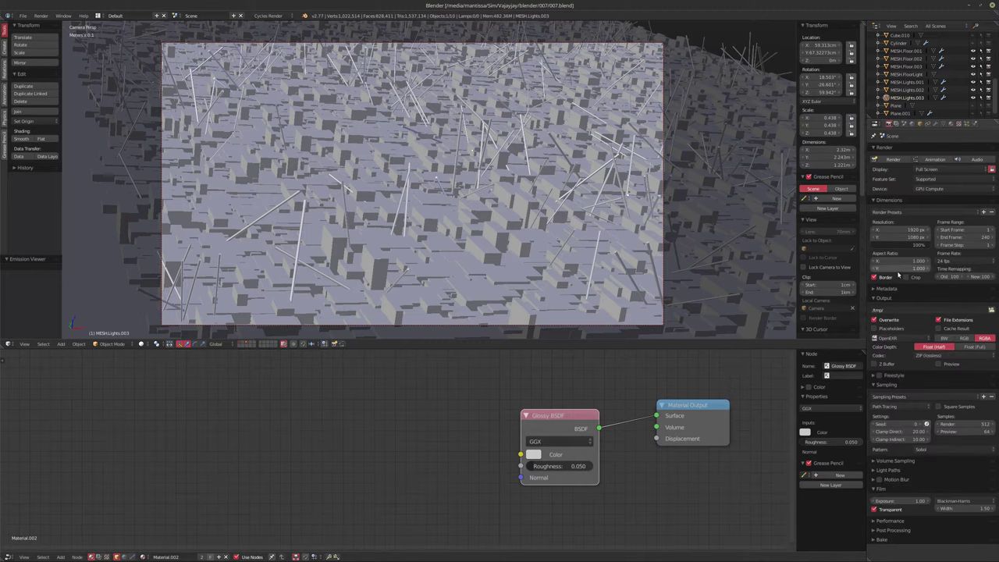
click(912, 335)
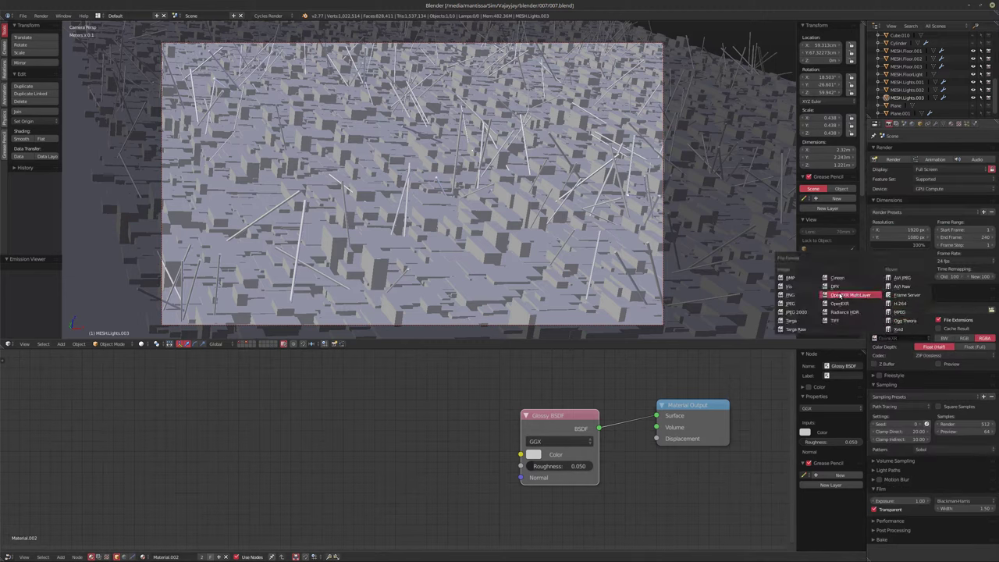
click(921, 293)
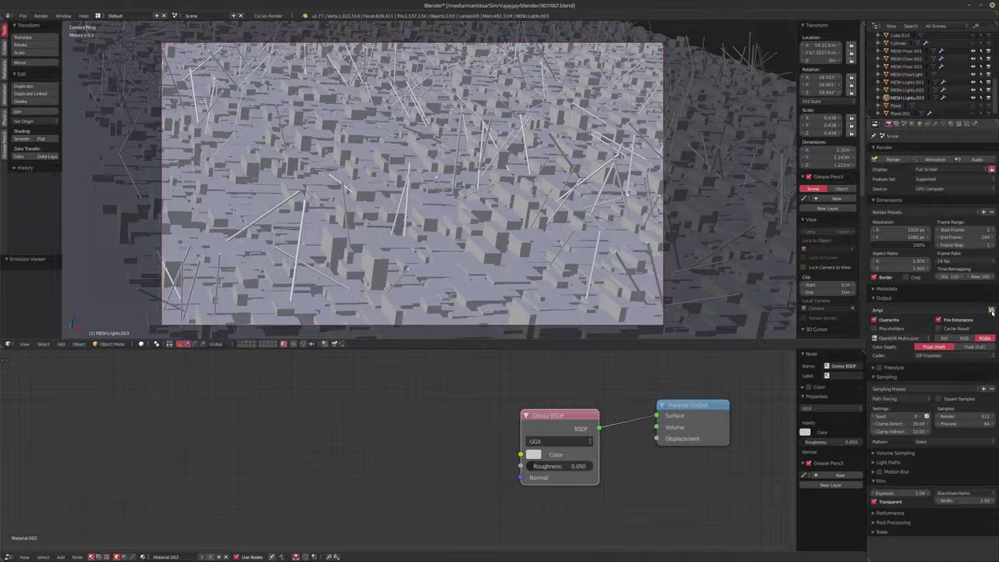
Set the render output path to the Sim/Vajayjay/render/blender/007 folder with the file name prefix 007_
click(991, 310)
click(19, 121)
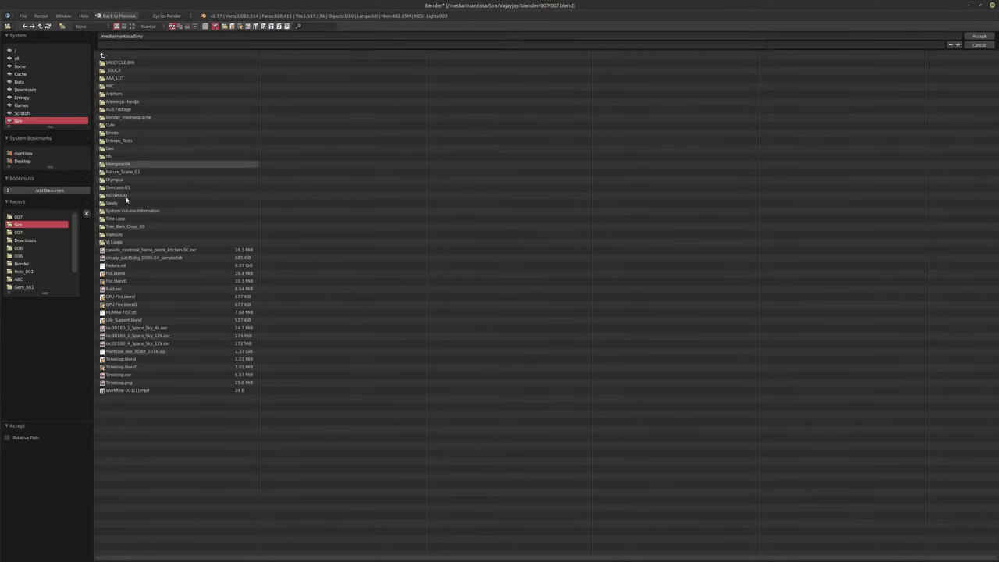
click(123, 233)
click(122, 79)
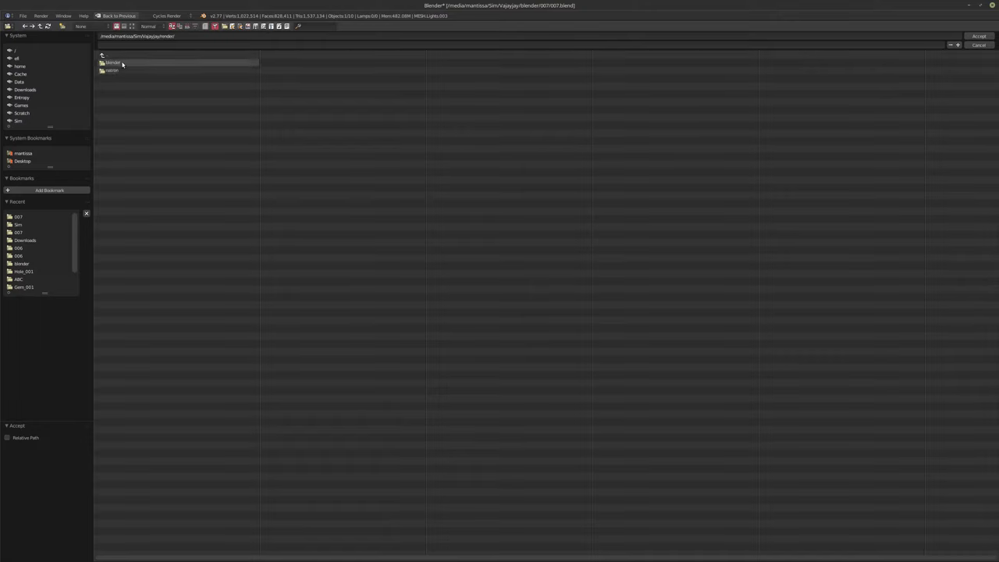
click(122, 64)
click(117, 101)
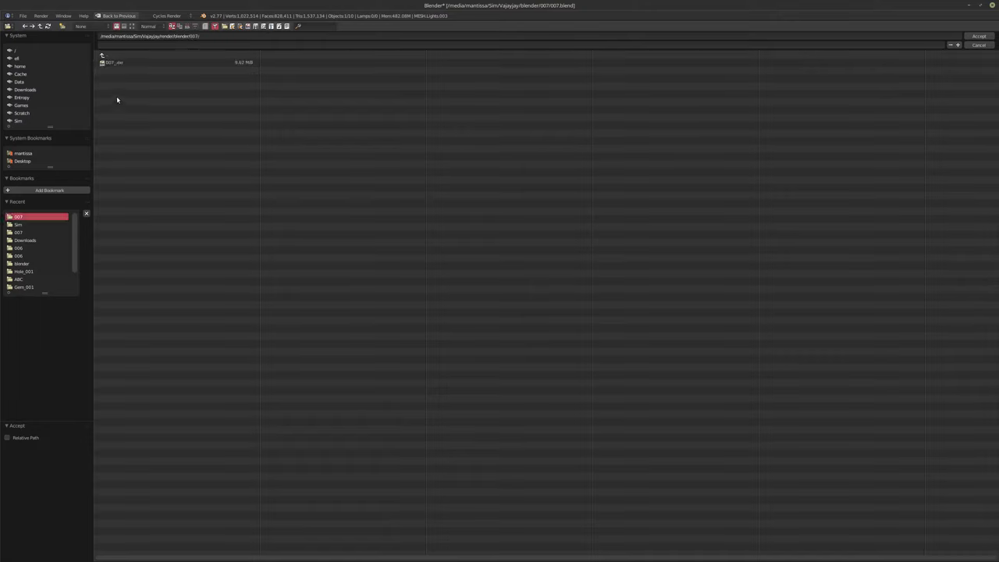
click(113, 64)
click(117, 46)
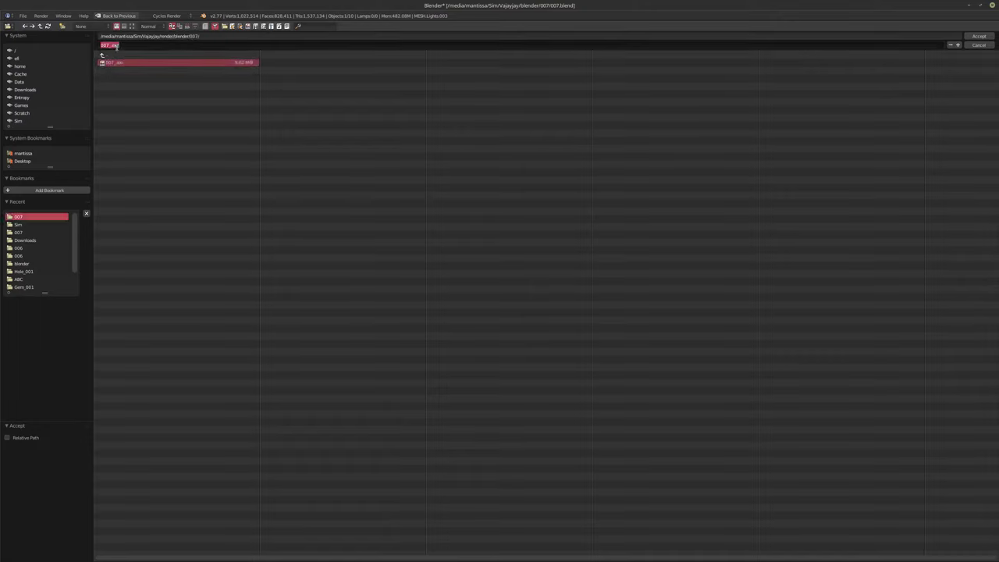
drag(113, 45, 154, 51)
key(BackSpace)
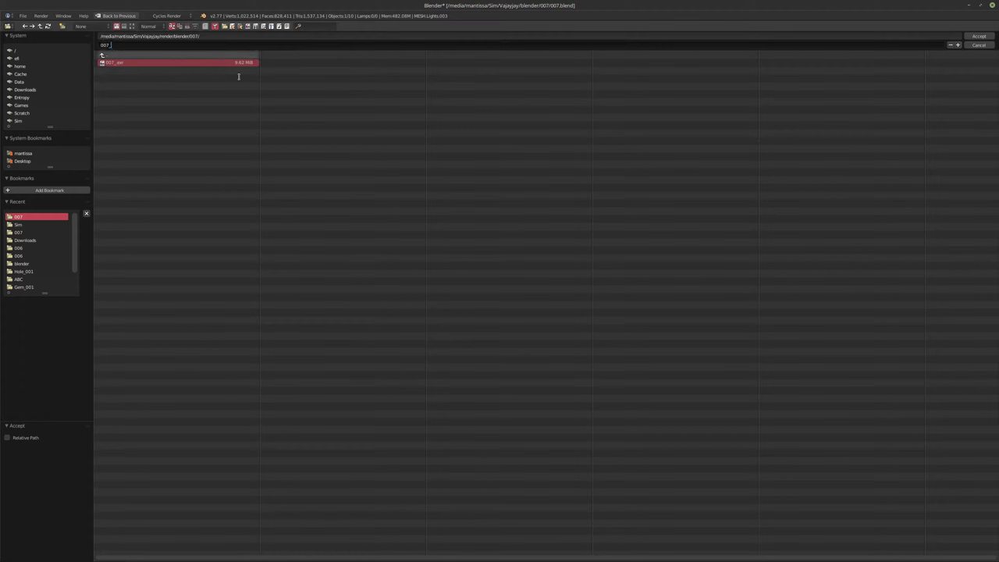
click(981, 37)
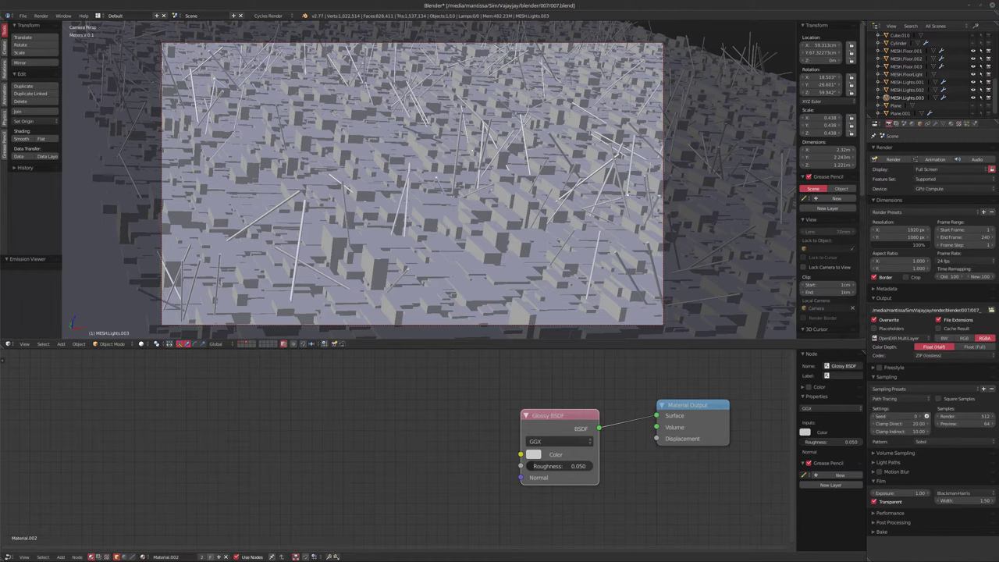
Rename the existing EXR render in the 007 folder to 007_0001.exr in the file manager, and minimize its window
drag(110, 172, 341, 175)
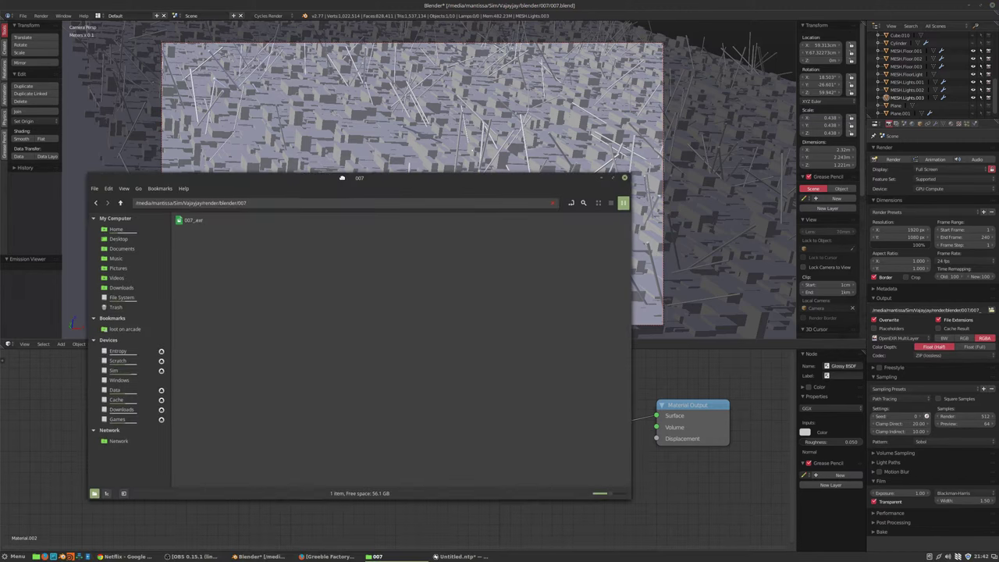
click(196, 220)
key(F2)
key(Right)
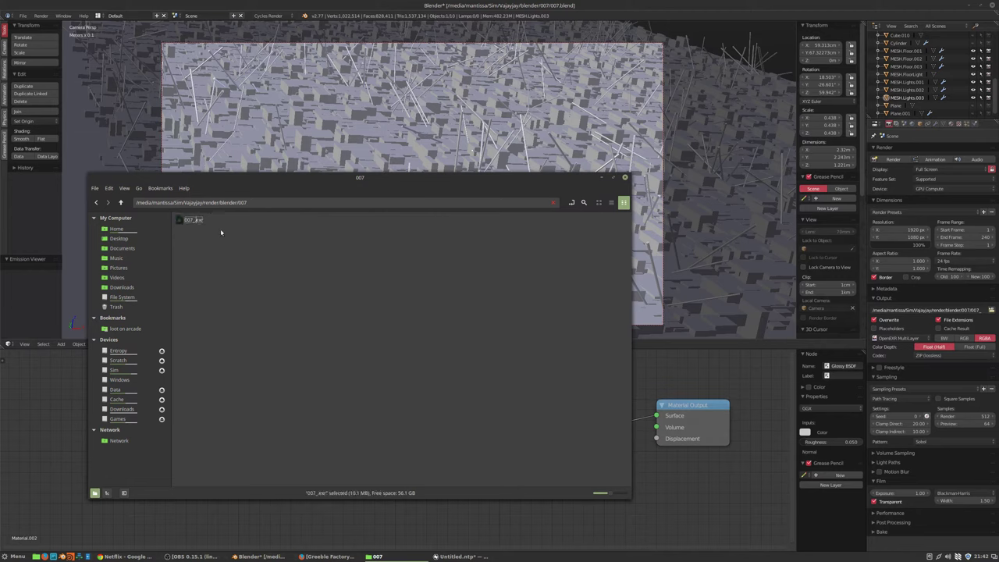
text(0001.)
key(Return)
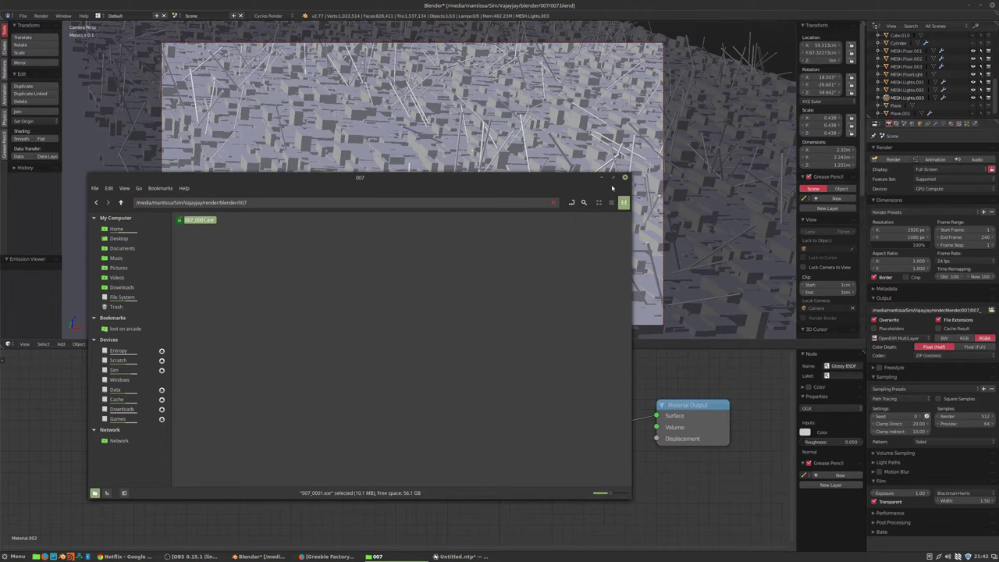
click(602, 178)
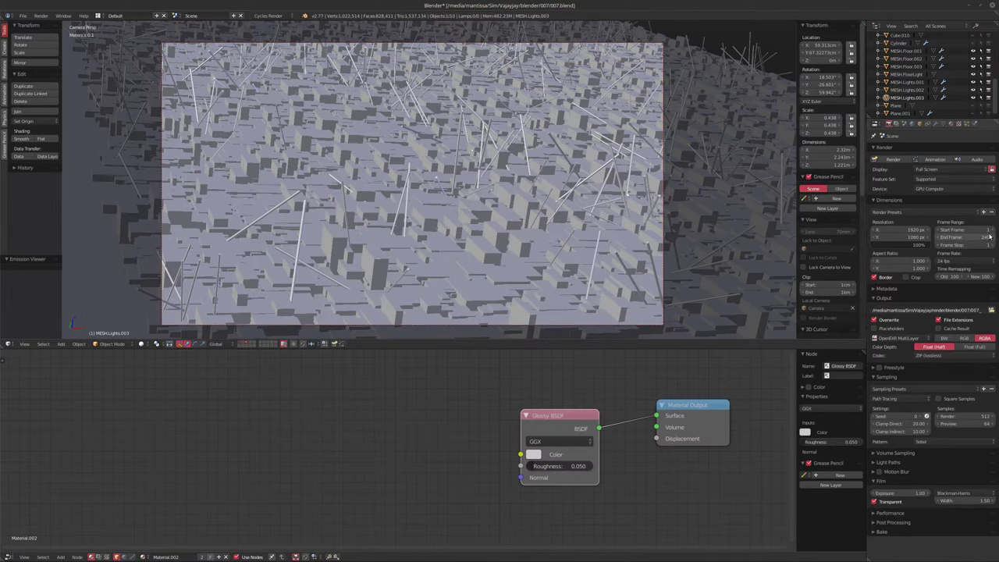
Save the blend file and render the animation with the start frame set to 2
key(ctrl+s)
click(565, 225)
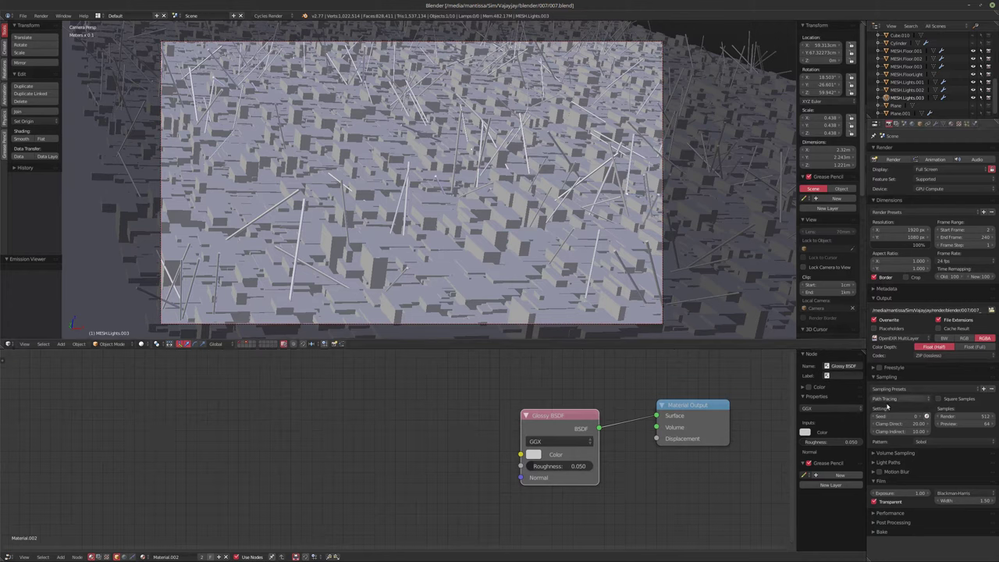
mouse_move(393, 558)
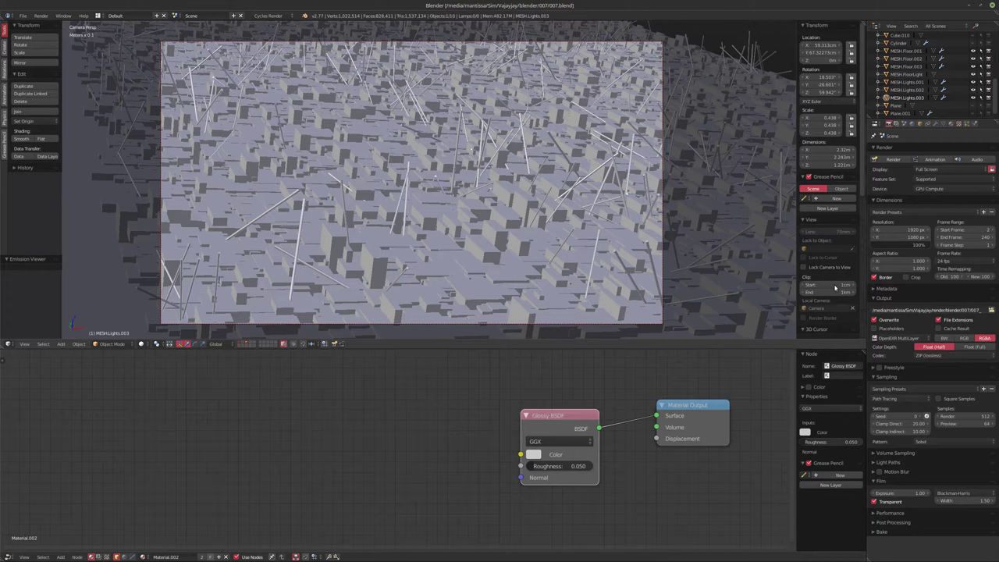
click(934, 160)
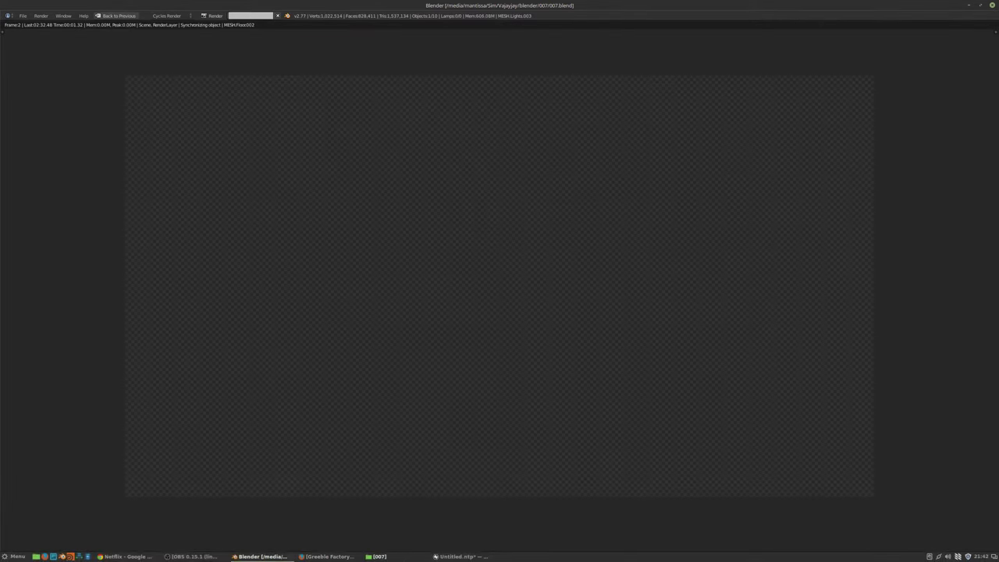
Switch back to Natron, move Viewer1 down to make room and insert a ColorCorrect node after Saturation2
click(460, 557)
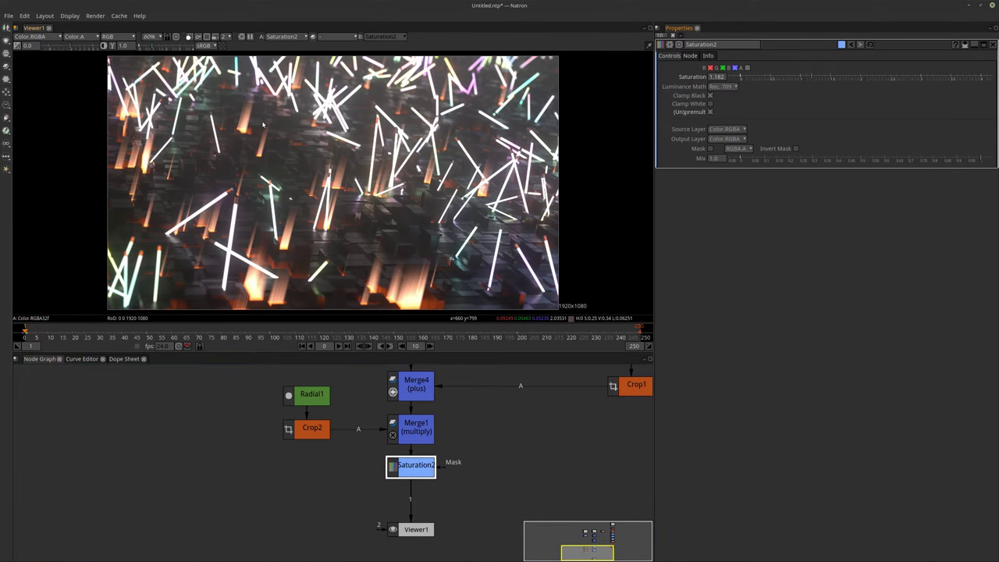
middle_drag(411, 469, 417, 441)
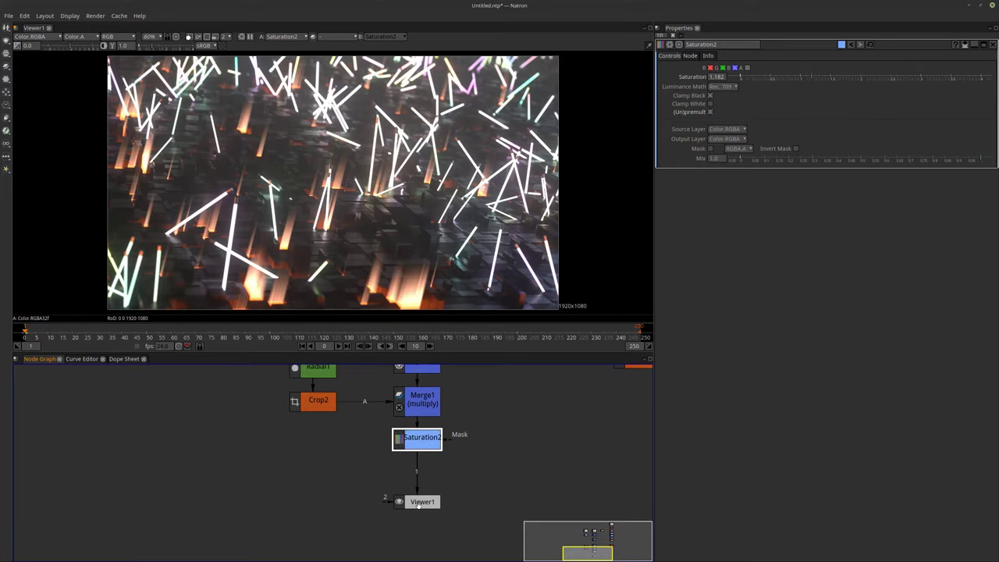
drag(415, 502, 414, 530)
click(428, 441)
key(Tab)
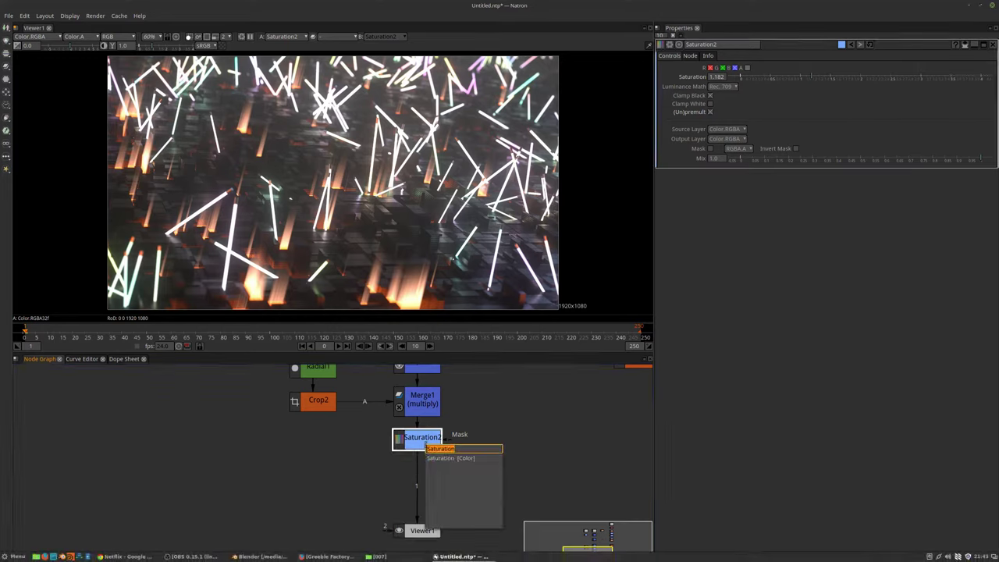
key(Escape)
key(c)
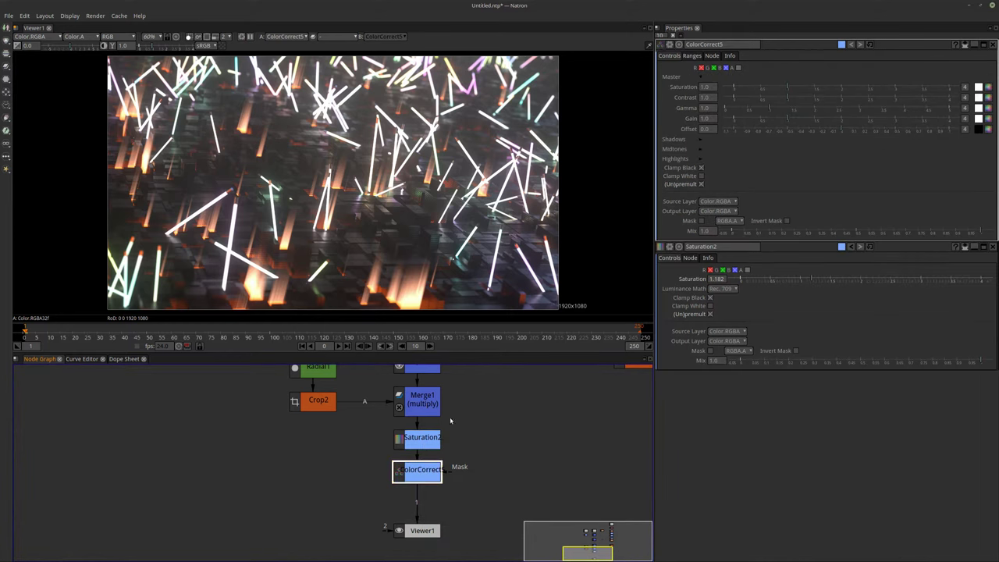
Adjust ColorCorrect5 to a master gamma of about 0.891 and gain of about 1.387, comparing the image with the node disabled and enabled
drag(769, 111, 767, 111)
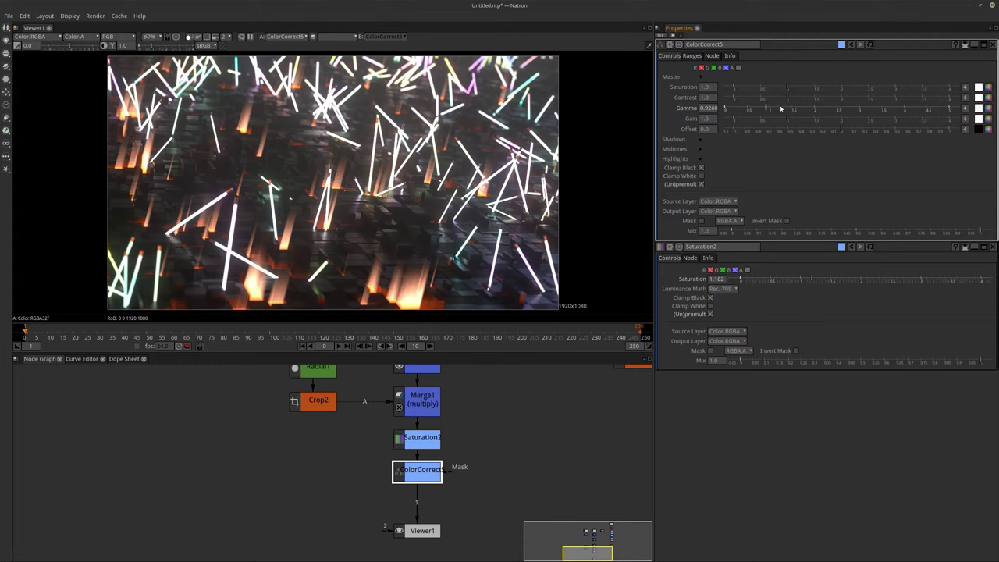
drag(789, 121, 764, 110)
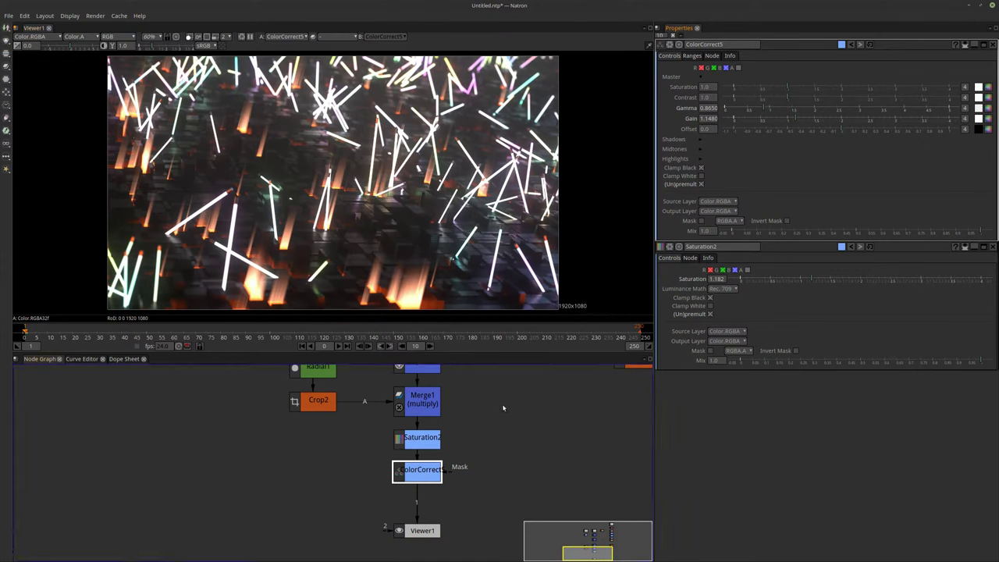
key(d)
key(d)
key(d)
key(d)
key(d)
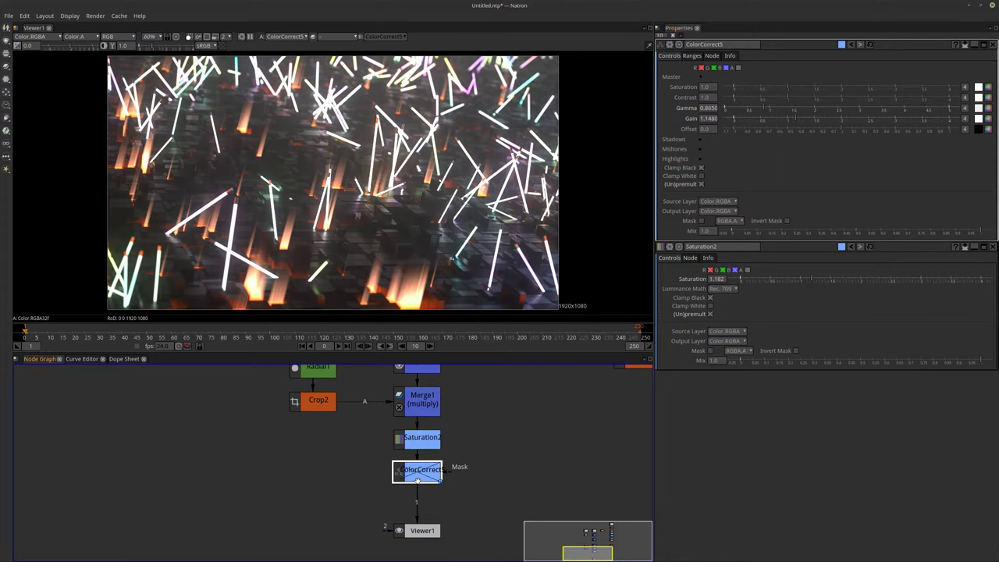
key(d)
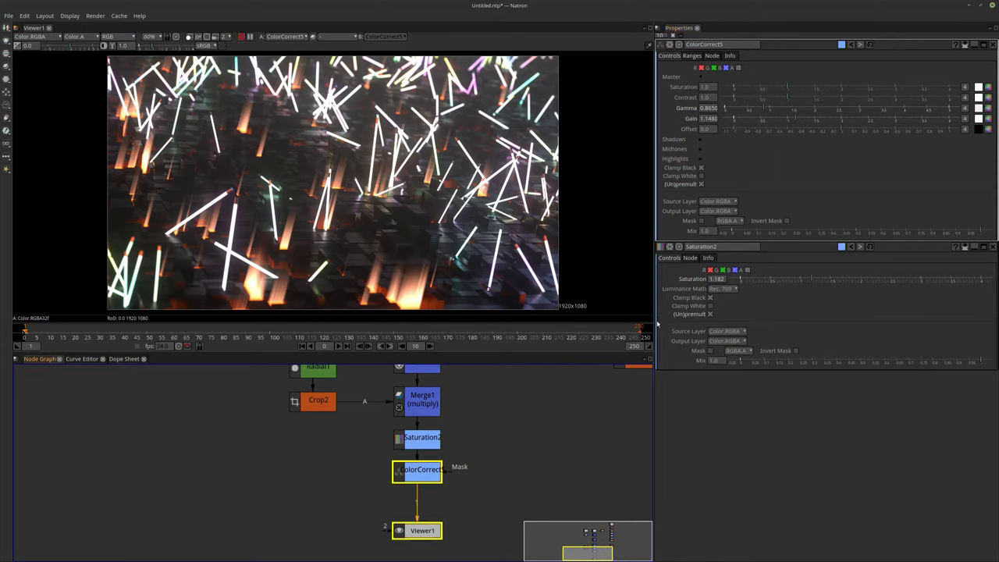
drag(790, 122, 810, 122)
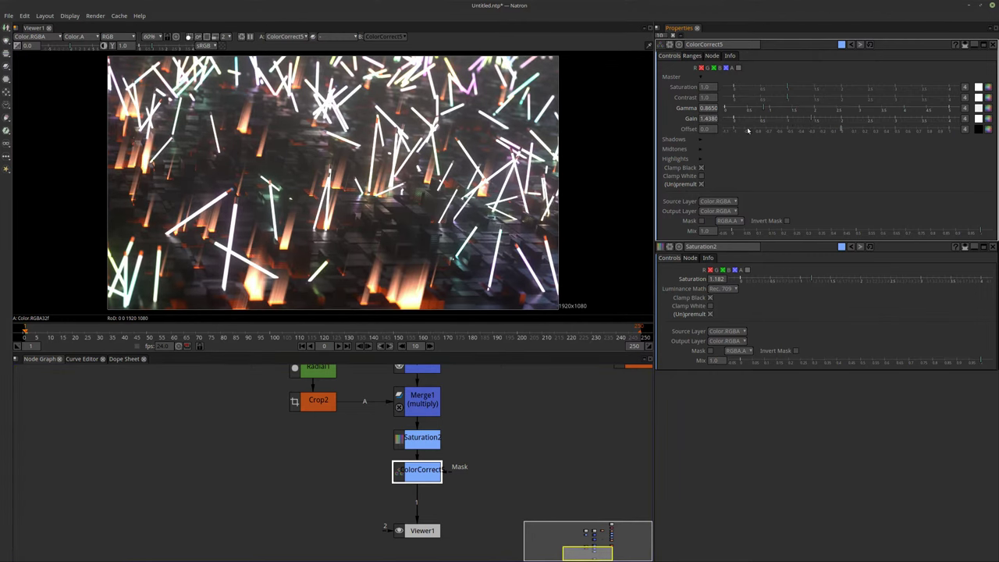
drag(763, 111, 808, 122)
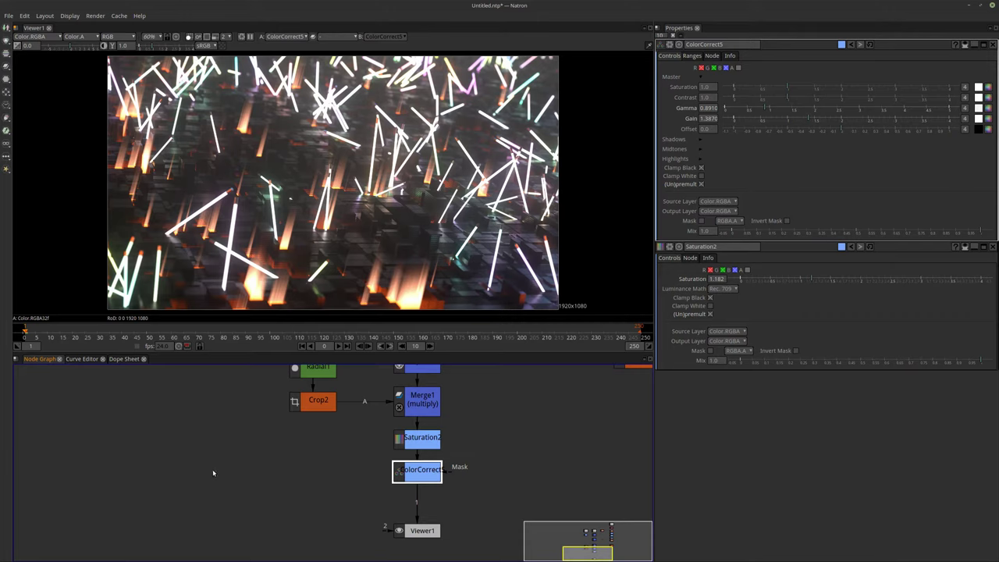
Insert a ChromaBlur node between ColorCorrect5 and Viewer1 and raise its size to 10
key(Tab)
text(chr)
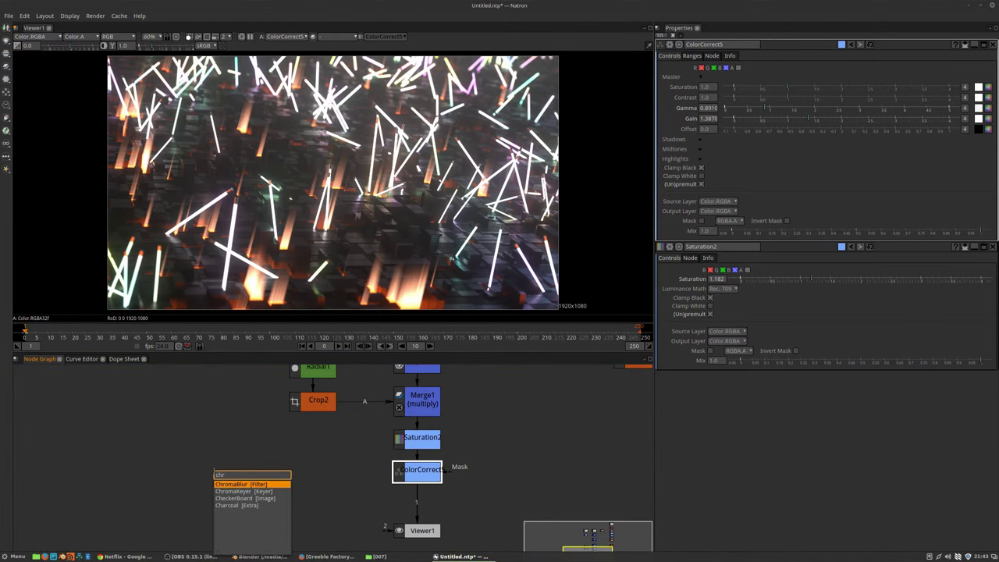
key(Return)
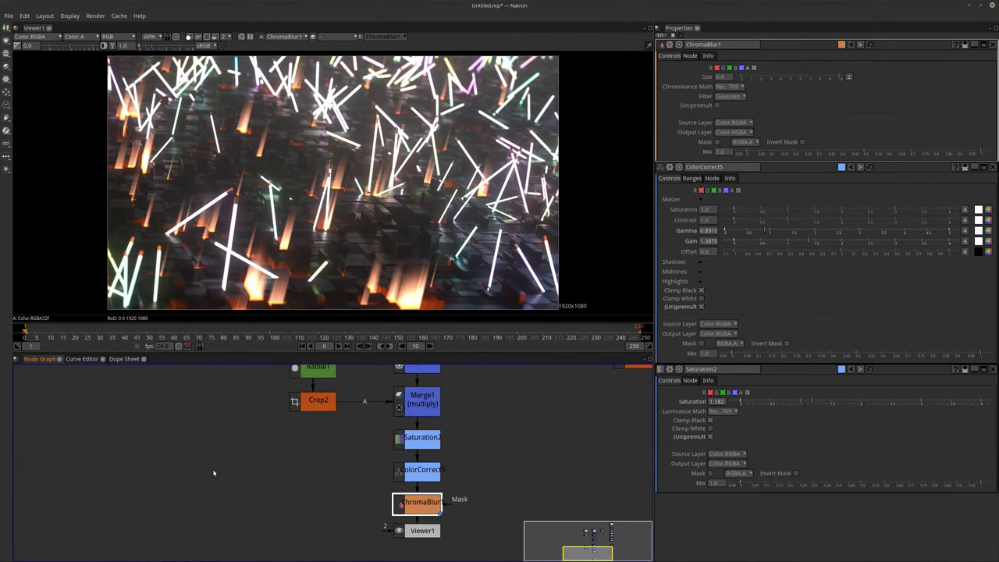
drag(744, 78, 877, 81)
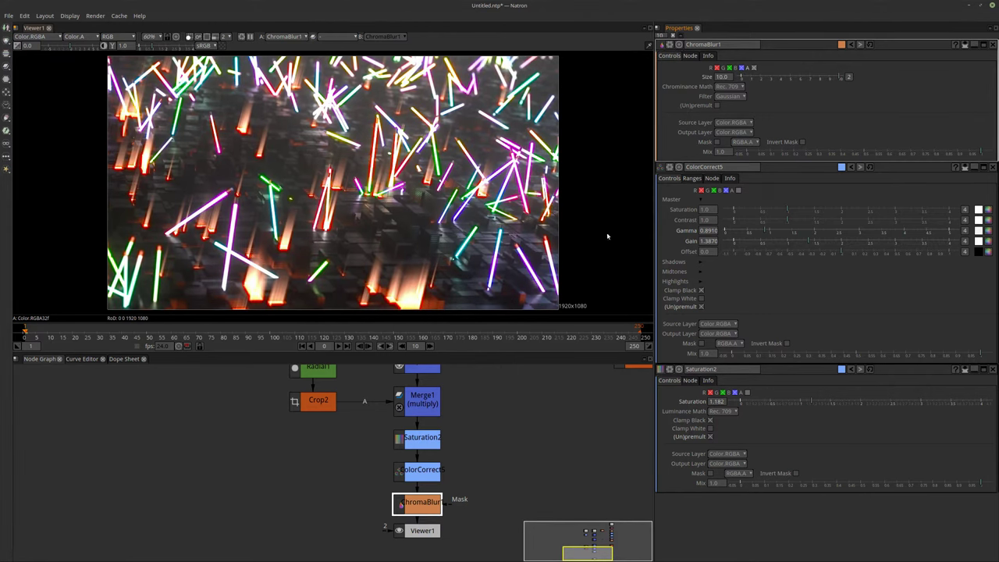
Set ChromaBlur1's mix to about 0.196 and its size to 50
click(732, 153)
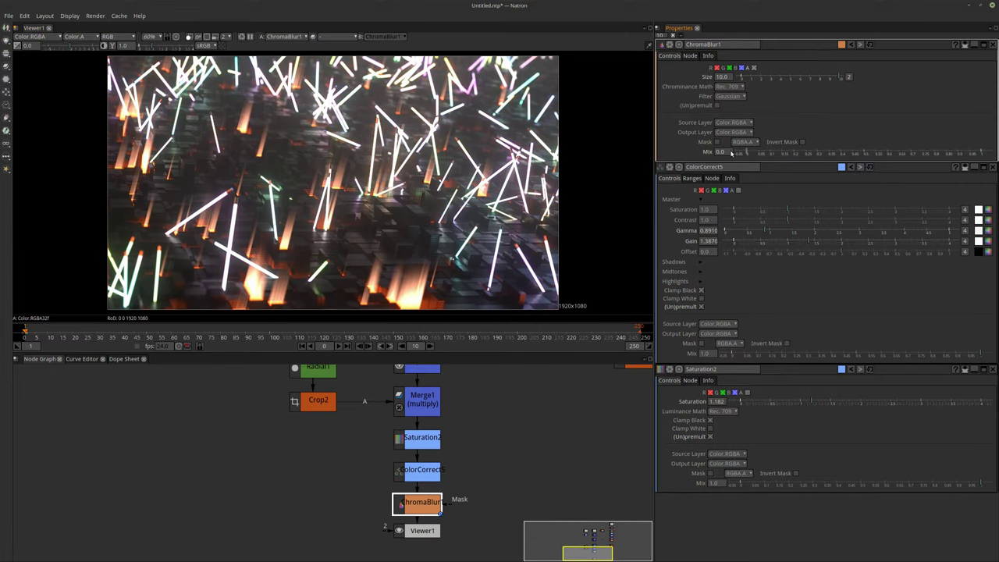
click(770, 153)
drag(770, 153, 793, 157)
double_click(724, 76)
text(50)
key(Return)
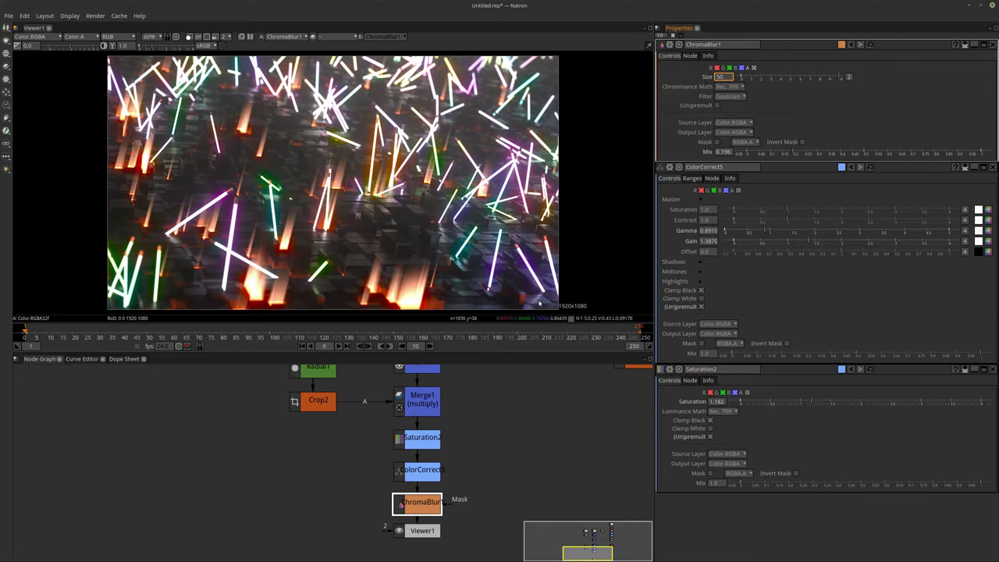
Reduce ChromaBlur1's mix to about 0.053 and move Viewer1 slightly lower in the node graph
drag(793, 154, 761, 158)
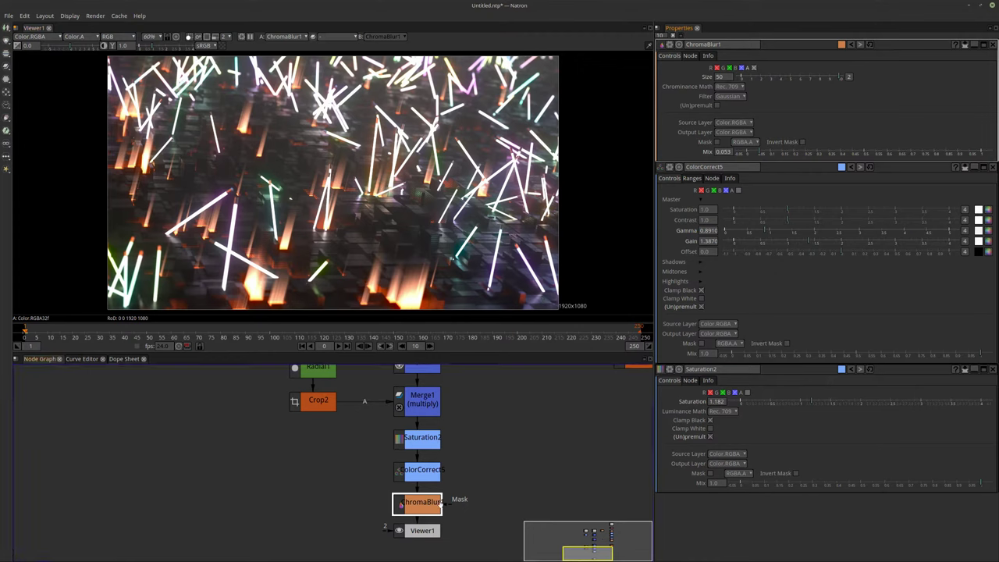
drag(411, 533, 412, 551)
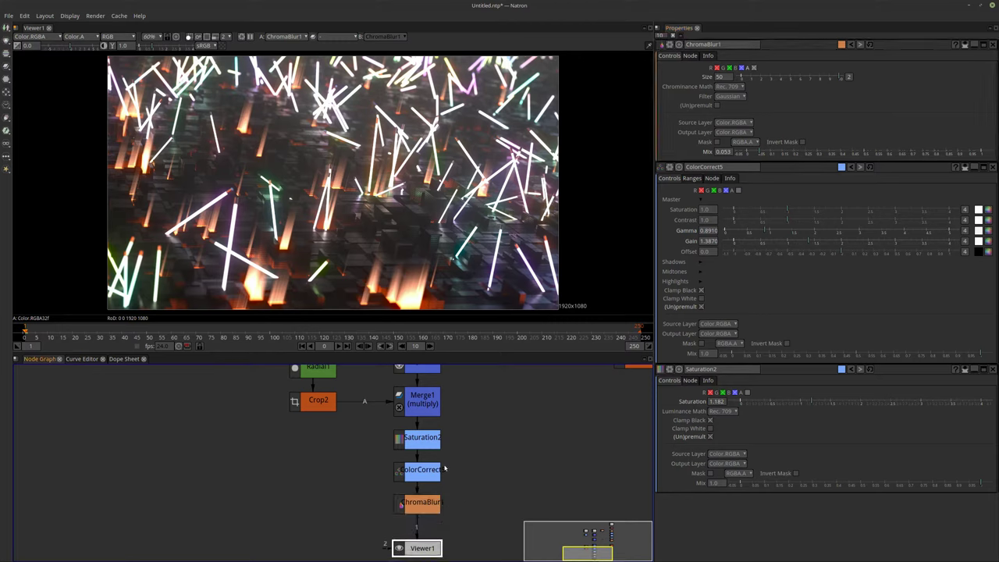
Compare the image with ChromaBlur1 disabled and enabled
click(427, 506)
key(d)
key(d)
key(d)
key(d)
Try a size of 150 on ChromaBlur1 and compare the image with the node off and on
click(724, 77)
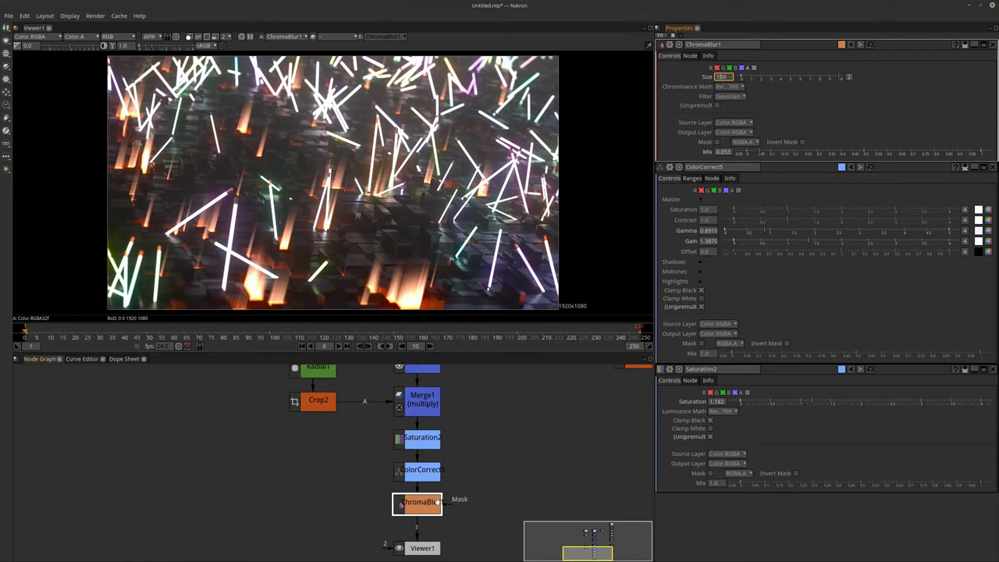
click(416, 507)
key(d)
key(d)
Set ChromaBlur1's size to 200 and repeatedly toggle the node to compare the result
double_click(728, 77)
text(200)
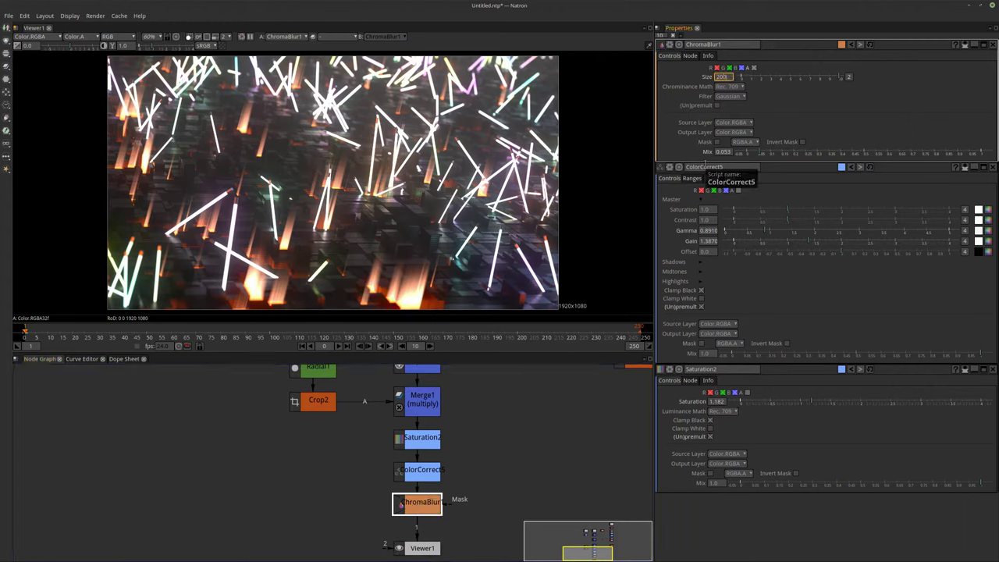
click(419, 505)
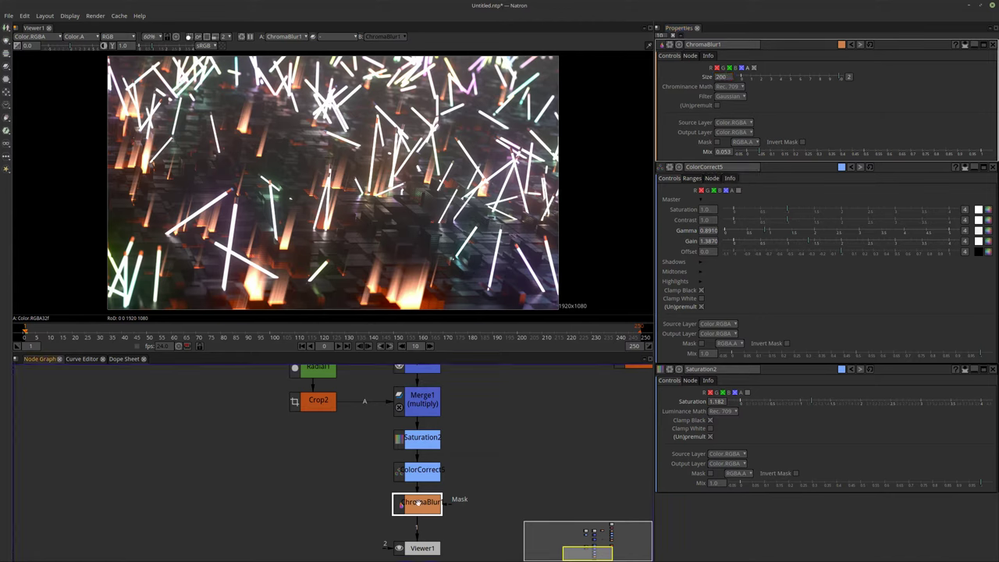
key(shift+d)
key(d)
key(d)
key(d)
key(d)
key(shift+d)
key(shift+d)
key(shift+d)
key(shift+d)
Adjust the mix of Merge2, which adds the color-corrected Read3 mist to Read1, to about 0.218
middle_drag(481, 421, 497, 511)
middle_drag(506, 411, 469, 495)
middle_drag(441, 390, 430, 443)
click(390, 443)
mouse_move(776, 167)
mouse_down()
mouse_move(804, 166)
mouse_move(791, 167)
mouse_up()
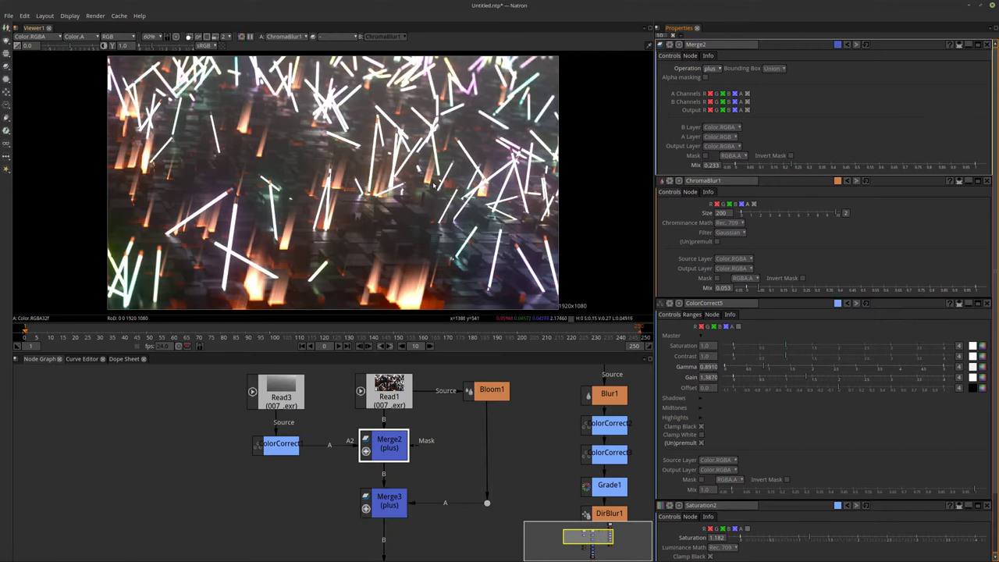
drag(793, 166, 789, 166)
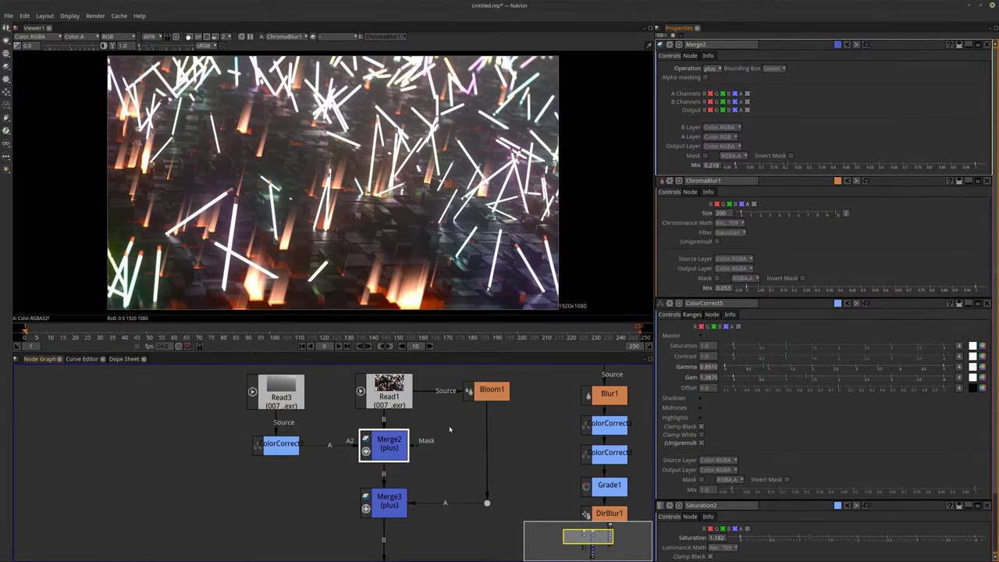
Check the 007 render folder and relink the Read3 node to 007_0001.exr
click(379, 557)
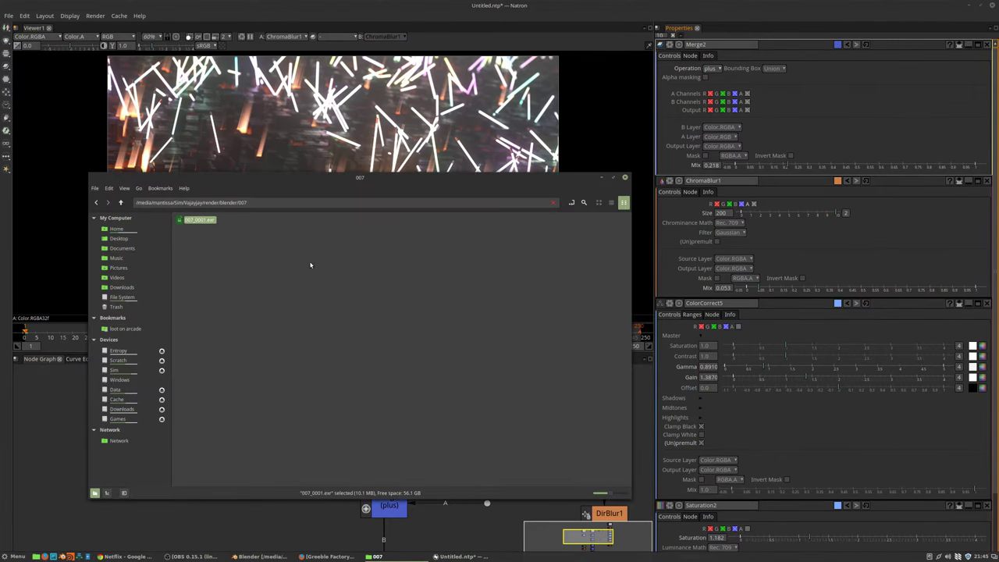
click(602, 178)
middle_drag(279, 400, 280, 429)
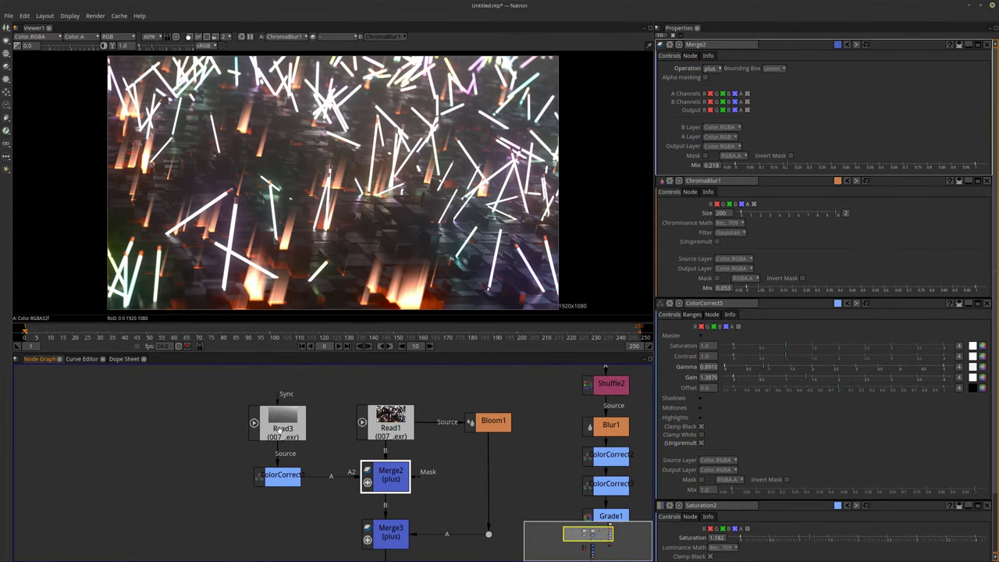
double_click(281, 430)
click(973, 69)
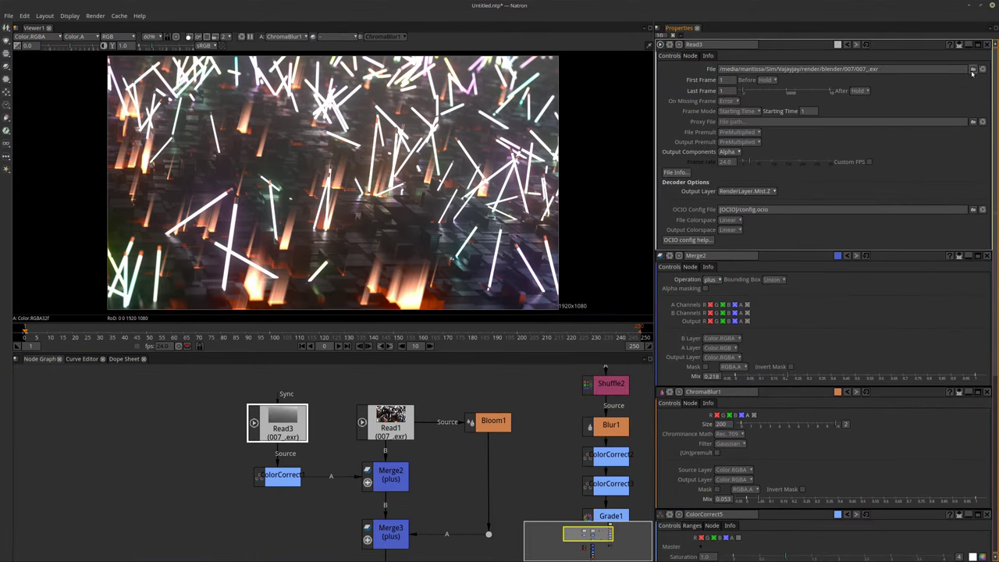
double_click(486, 247)
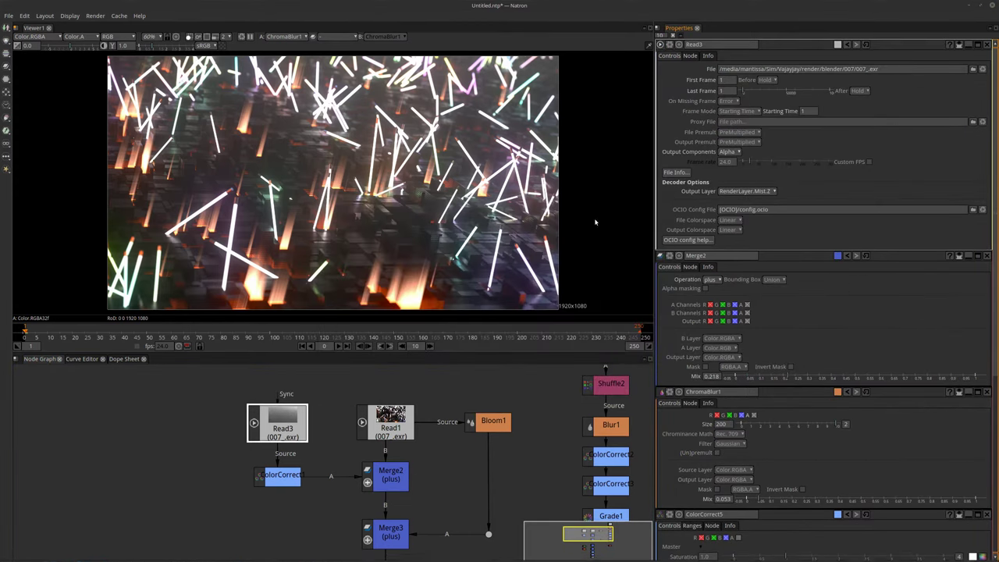
Relink the Read1 and Read2 nodes to the rendered file 007_0001.exr
double_click(395, 426)
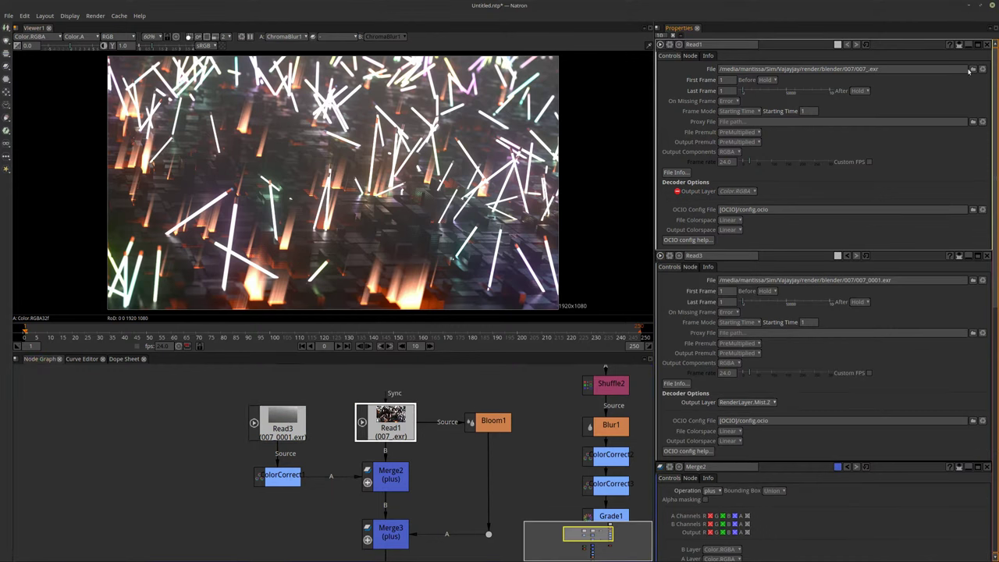
click(972, 70)
double_click(476, 249)
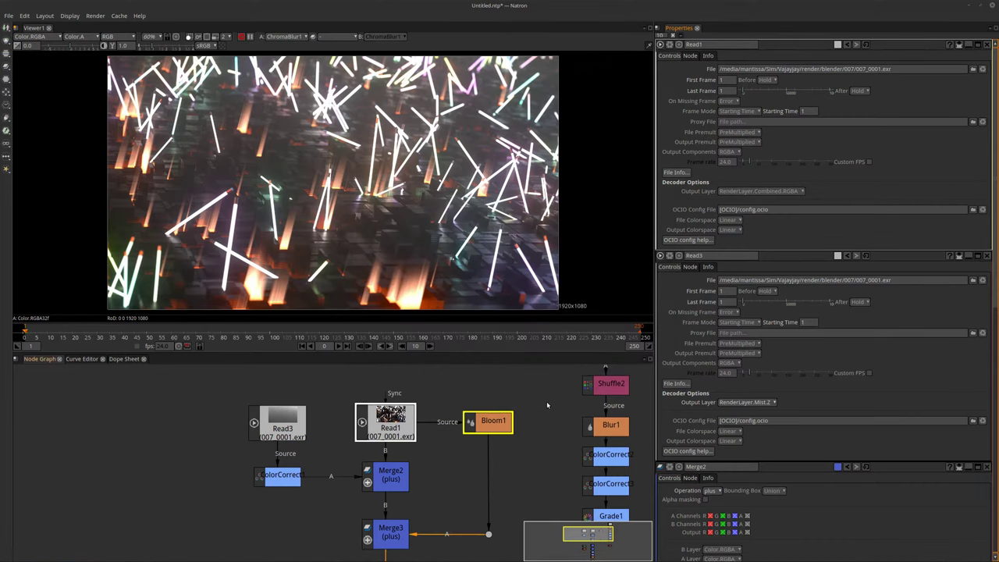
middle_drag(547, 405, 418, 461)
double_click(477, 394)
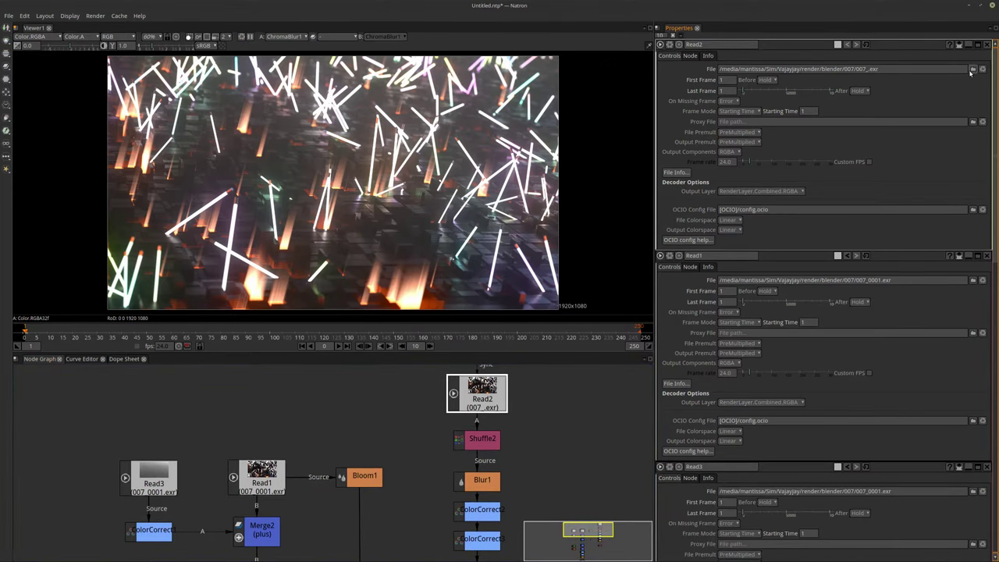
click(972, 69)
double_click(468, 247)
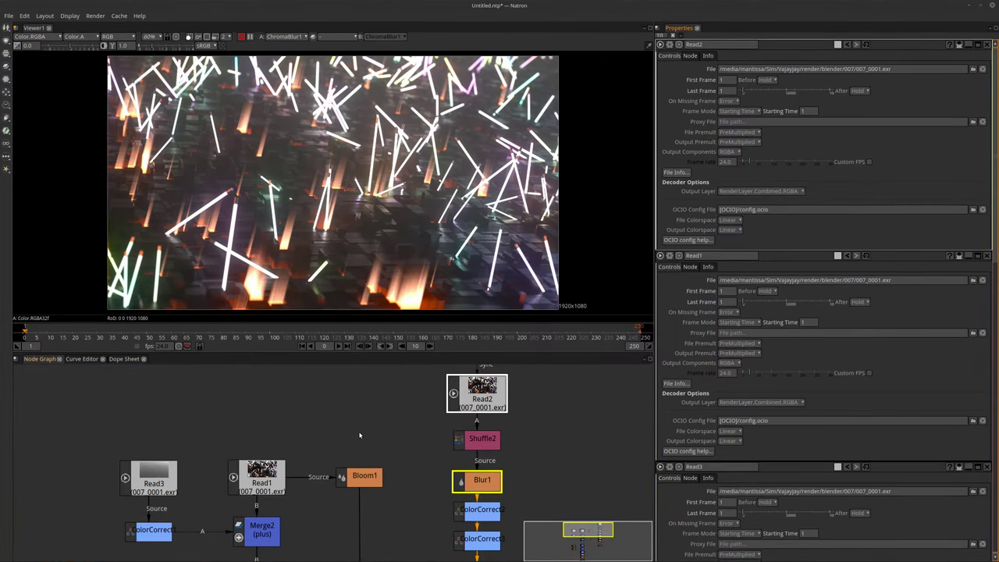
Move Viewer1 further below ChromaBlur1 at the end of the node chain to make room
middle_drag(341, 437, 354, 383)
scroll(354, 383, down, 1)
middle_drag(347, 497, 377, 443)
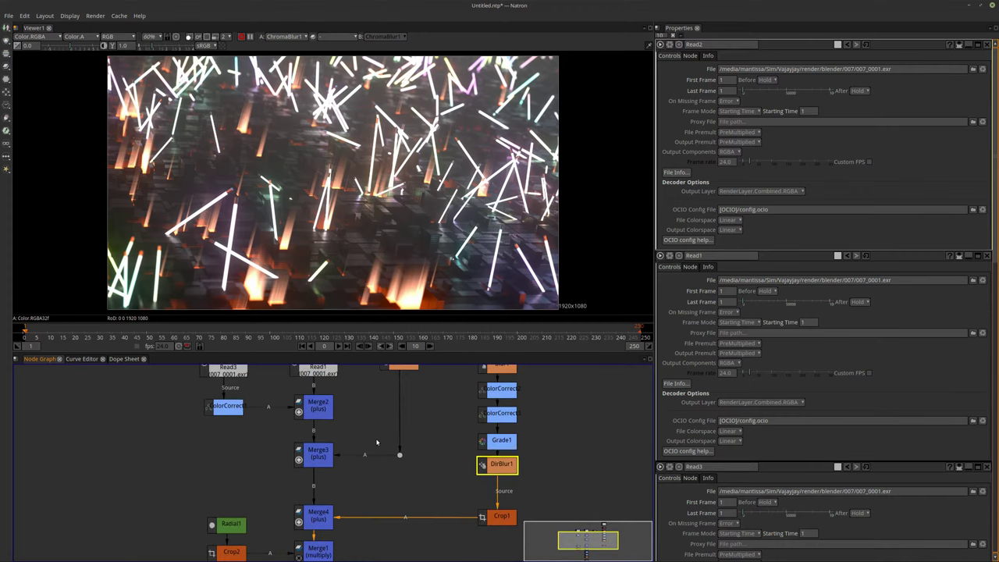
middle_drag(415, 476, 439, 374)
middle_drag(429, 474, 436, 393)
drag(344, 487, 345, 524)
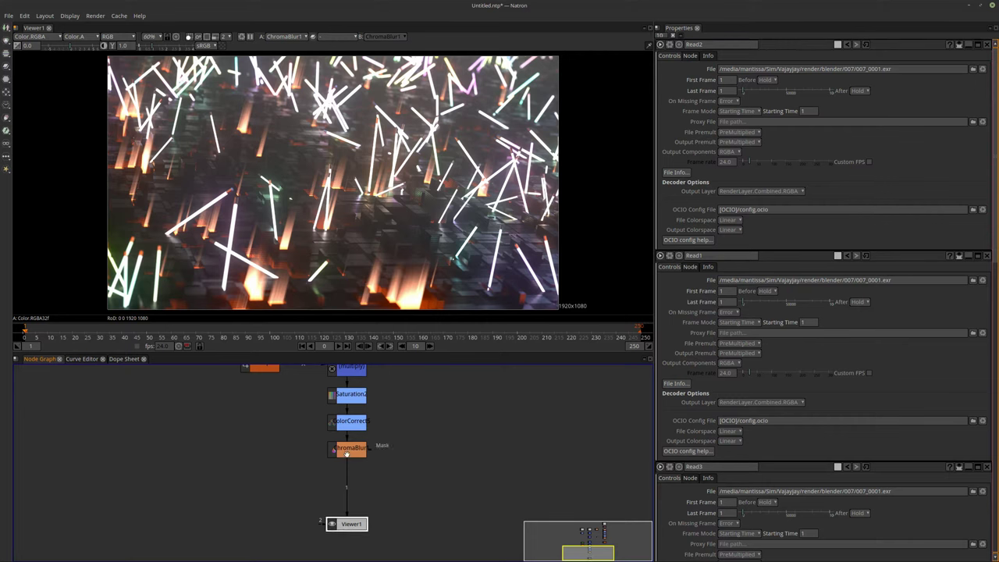
Insert a ColorLookup node between ChromaBlur1 and Viewer1
click(348, 452)
key(Tab)
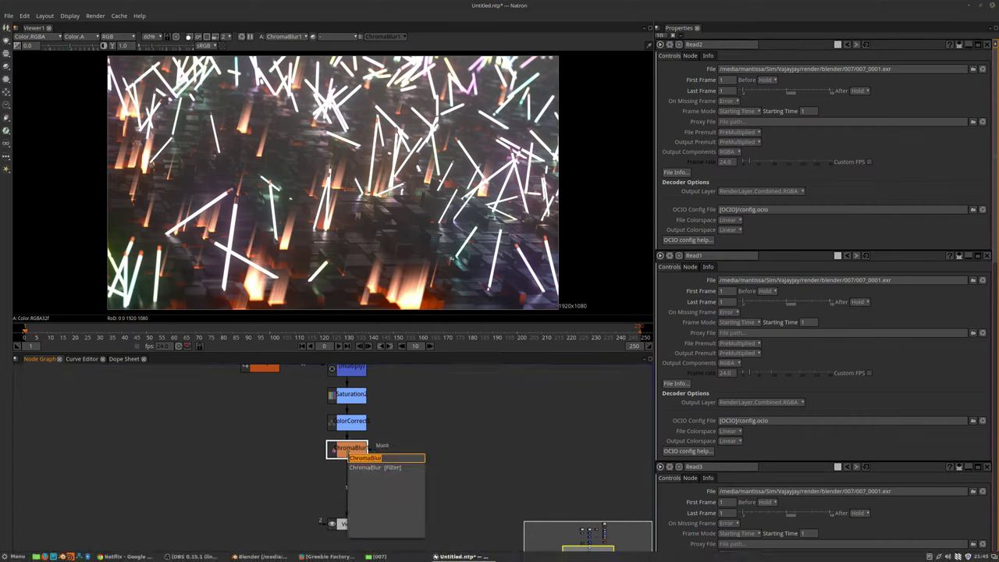
text(colo)
key(Down)
key(Down)
key(Down)
key(Down)
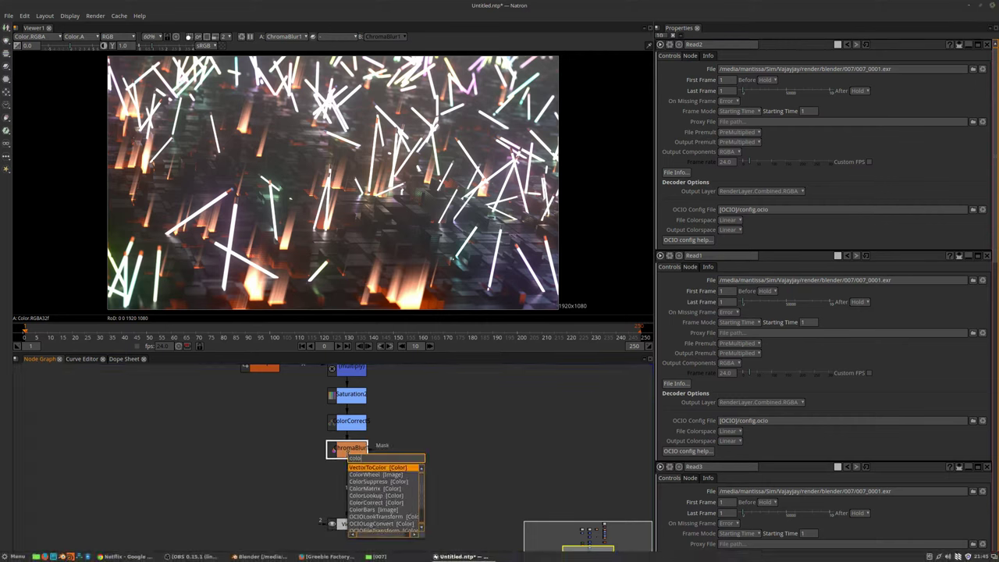
key(Return)
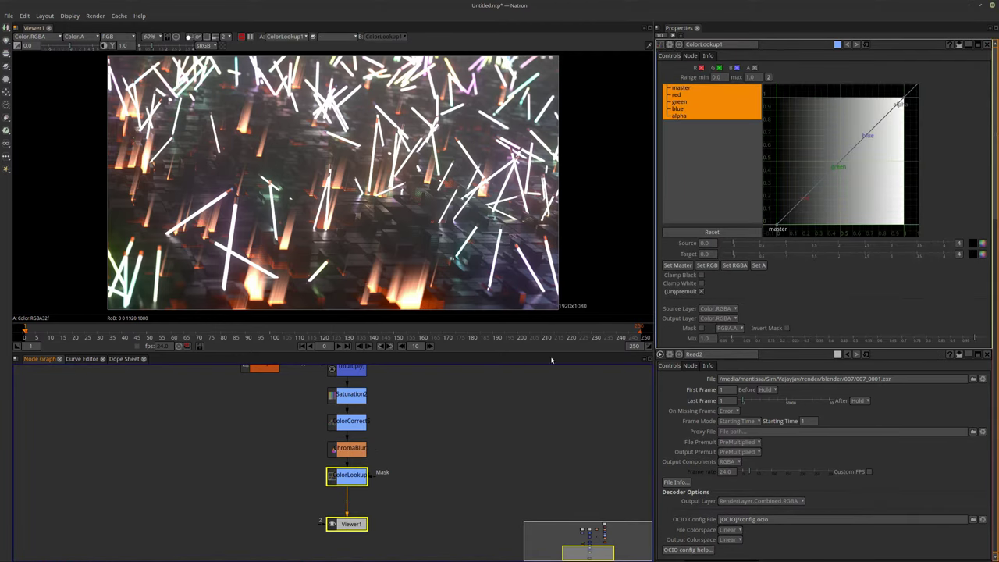
Isolate ColorLookup1's blue curve, compare the image with the node disabled and enabled, and delete the node
click(679, 110)
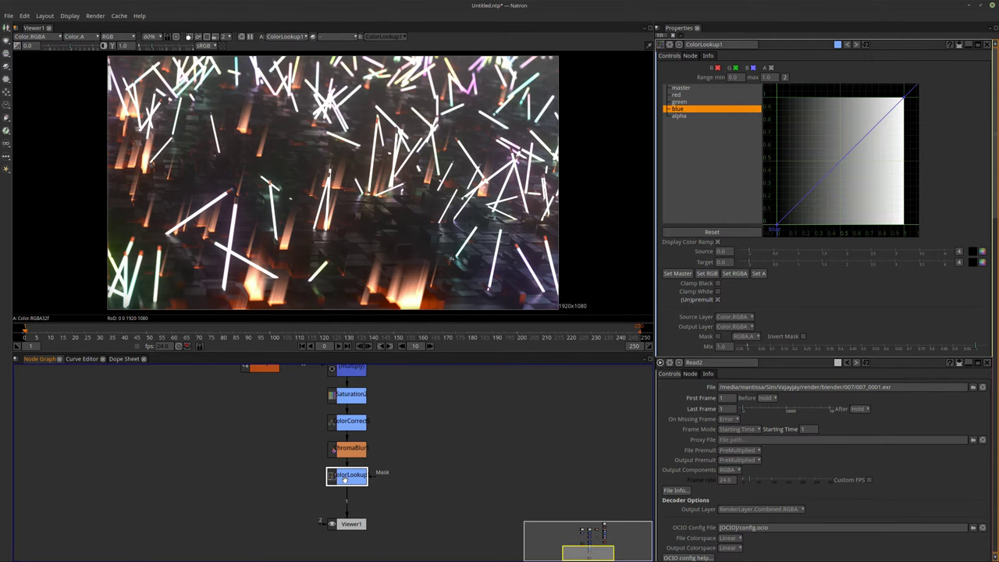
key(d)
key(d)
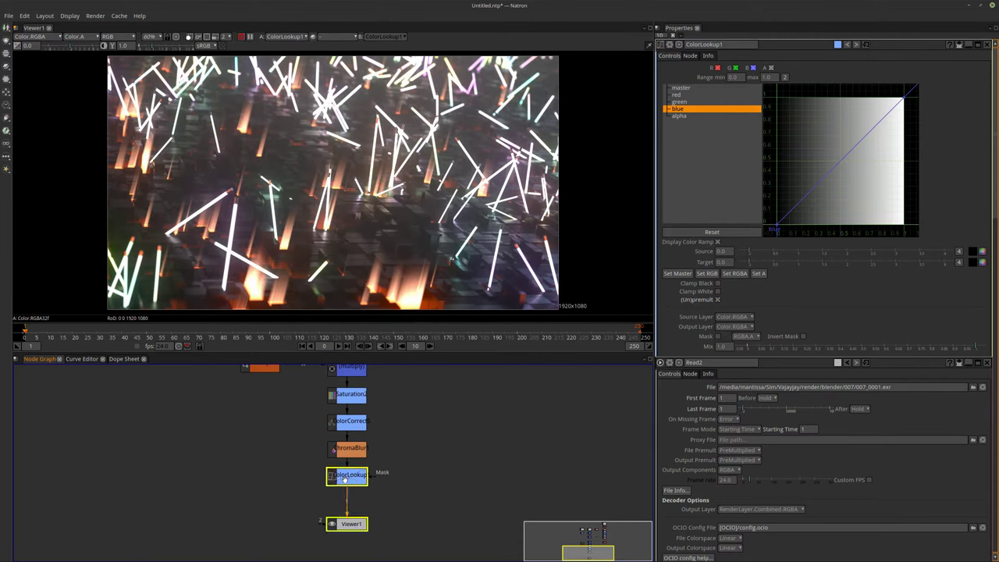
key(d)
key(d)
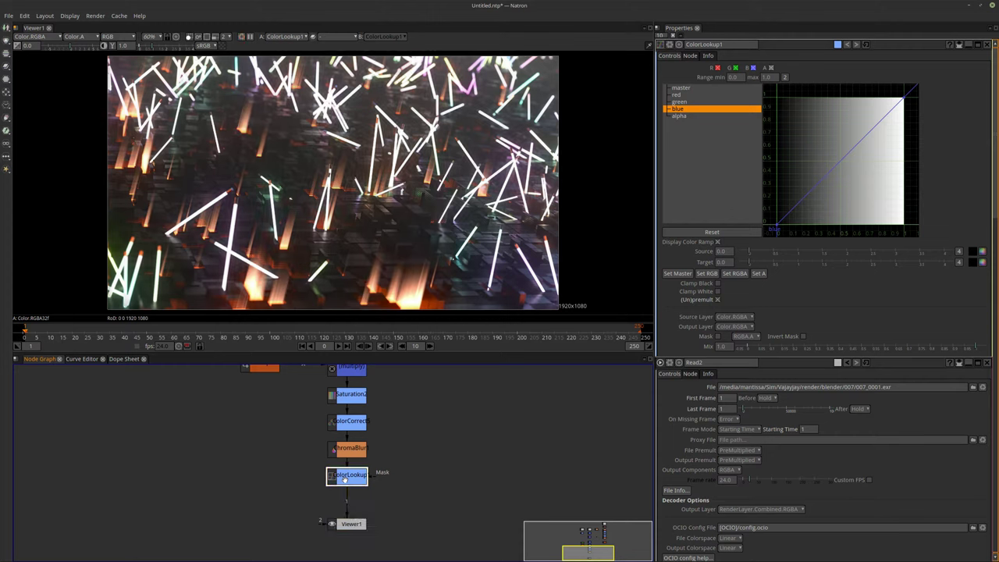
key(d)
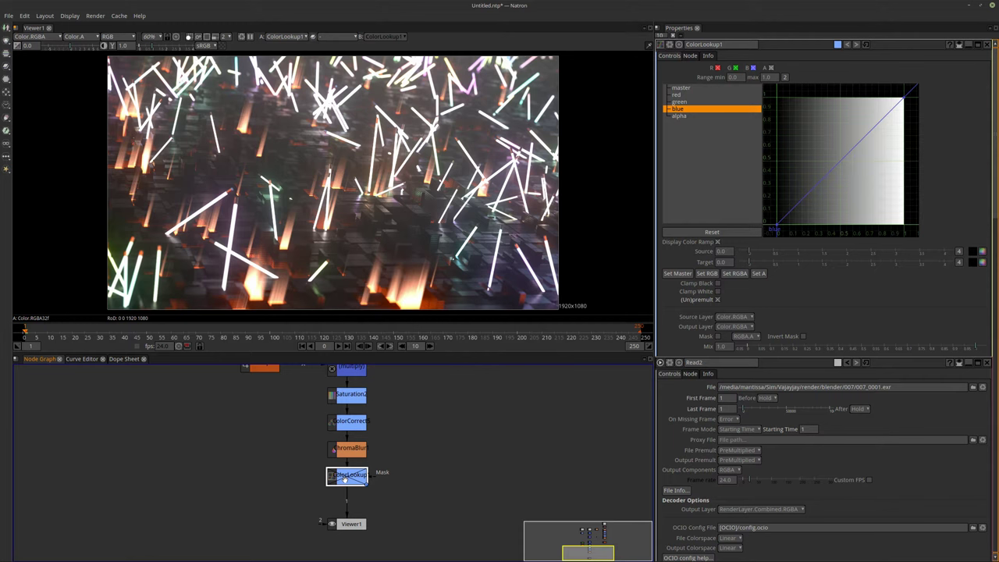
key(Delete)
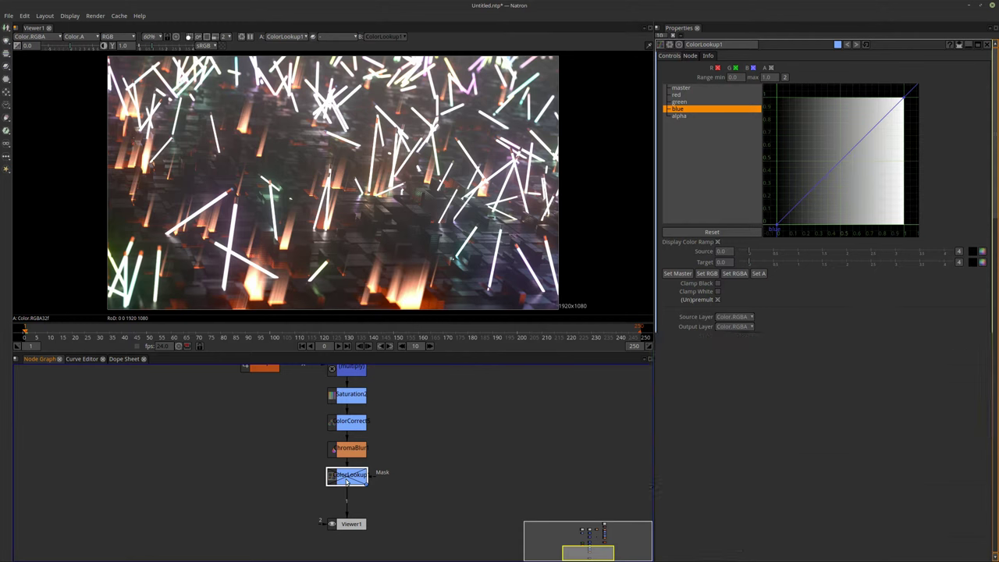
Insert a ColorCorrect node between ChromaBlur1 and Viewer1 and expand its highlights settings
click(352, 448)
key(Tab)
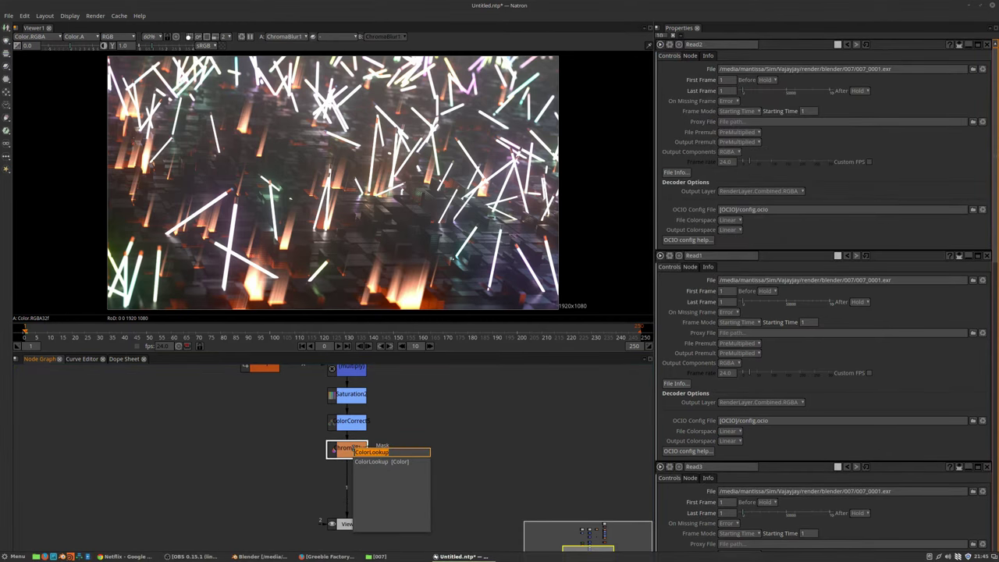
key(Escape)
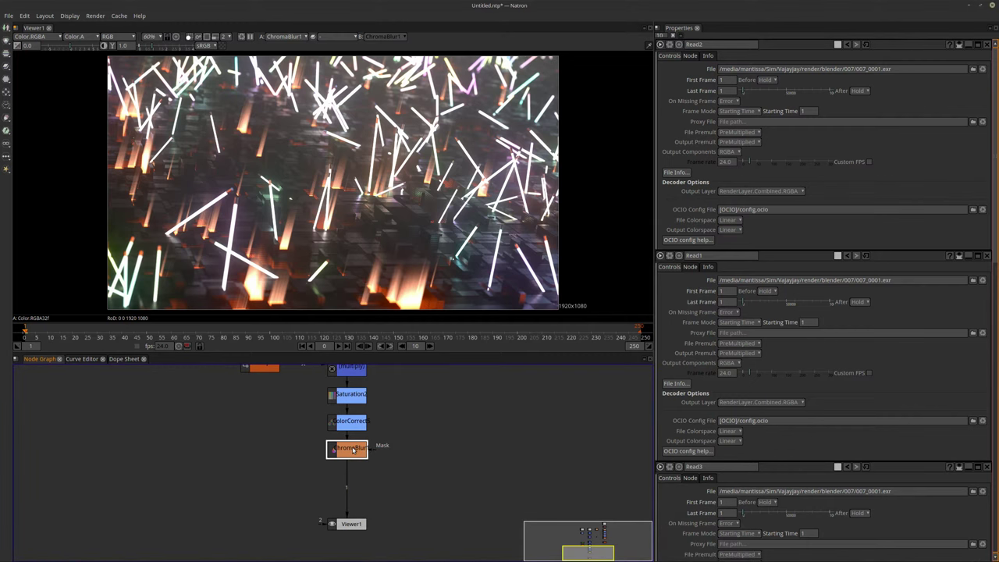
key(c)
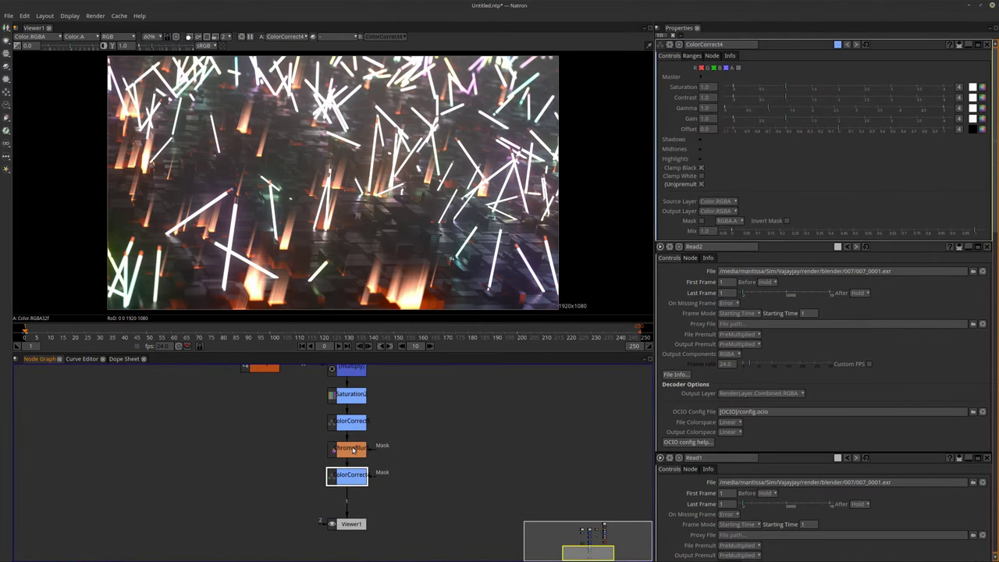
click(700, 158)
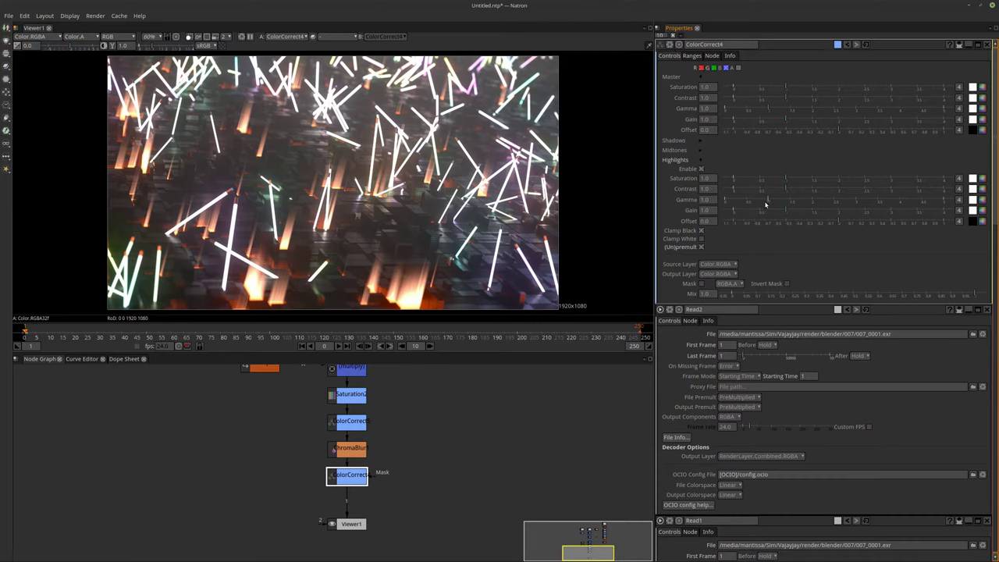
Try a highlights gamma of 1 and saturation of about 3.271 on ColorCorrect4, and delete the node
mouse_move(771, 201)
mouse_down()
mouse_move(898, 202)
mouse_move(774, 204)
mouse_up()
double_click(711, 200)
text(1)
key(Return)
drag(788, 178, 882, 192)
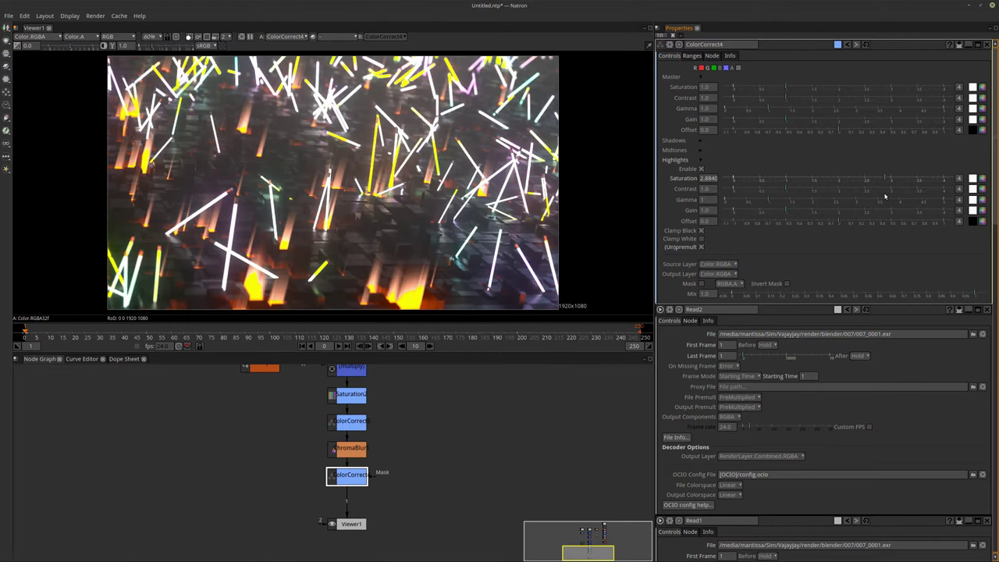
drag(888, 180, 906, 188)
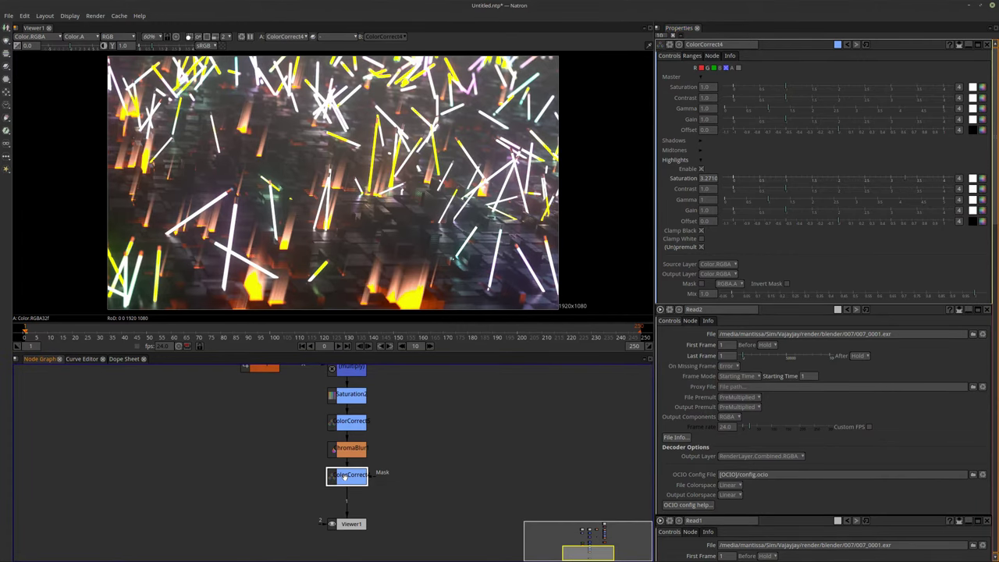
key(Delete)
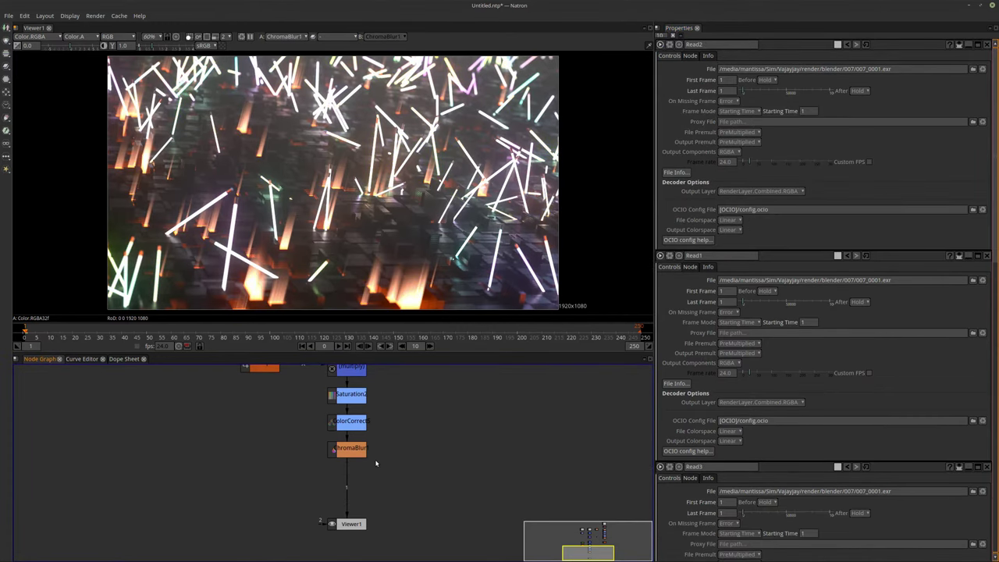
click(353, 450)
click(6, 169)
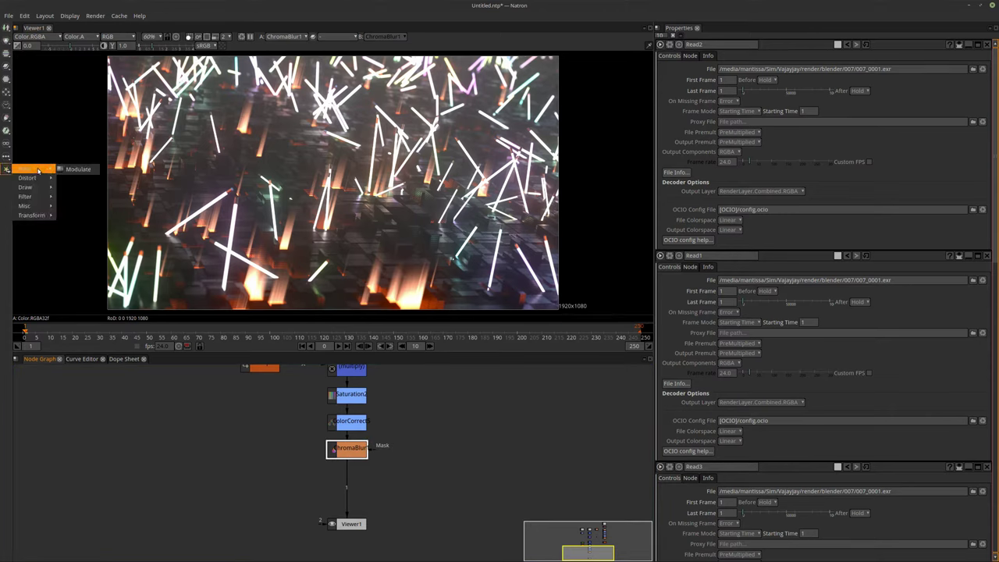
click(6, 157)
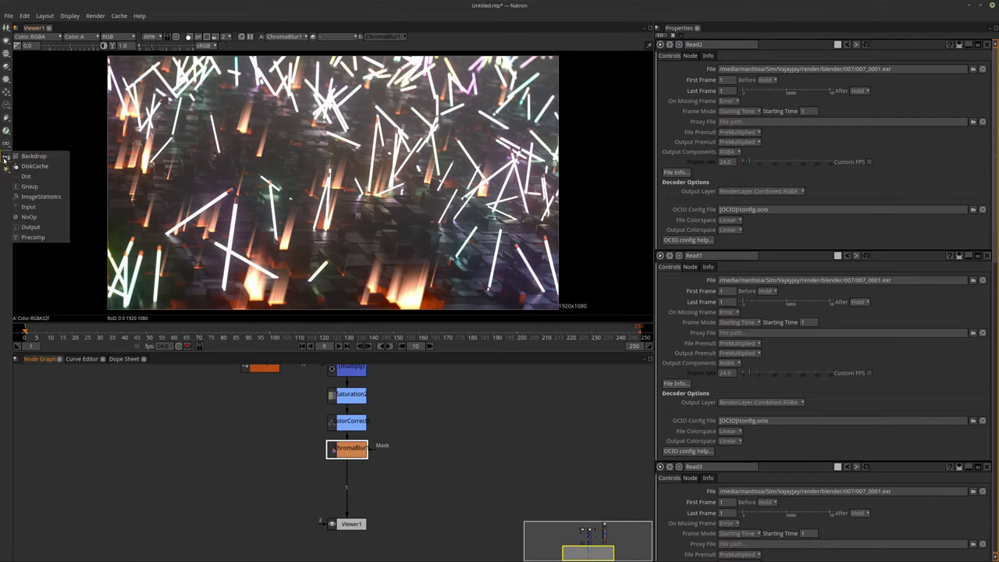
click(6, 145)
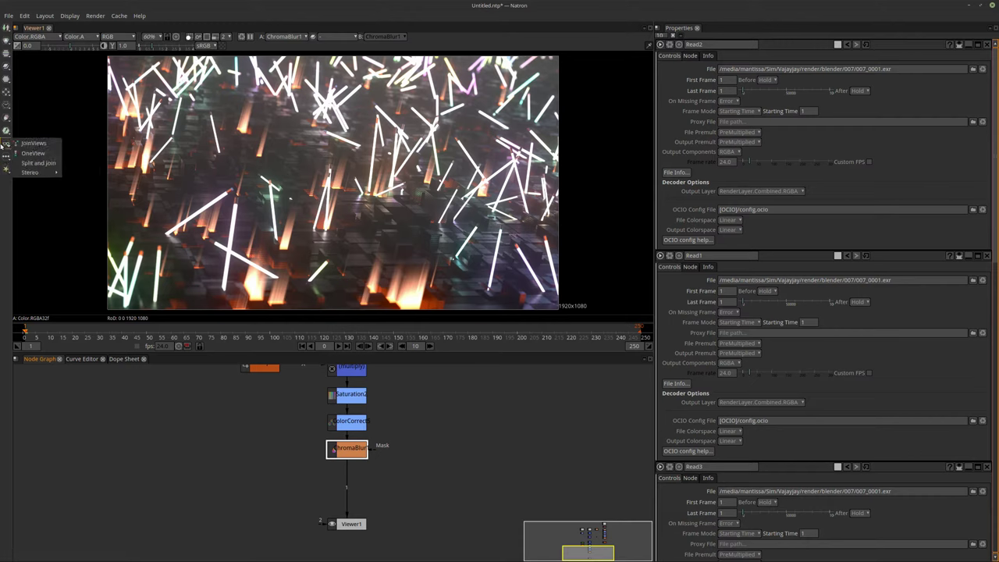
click(6, 133)
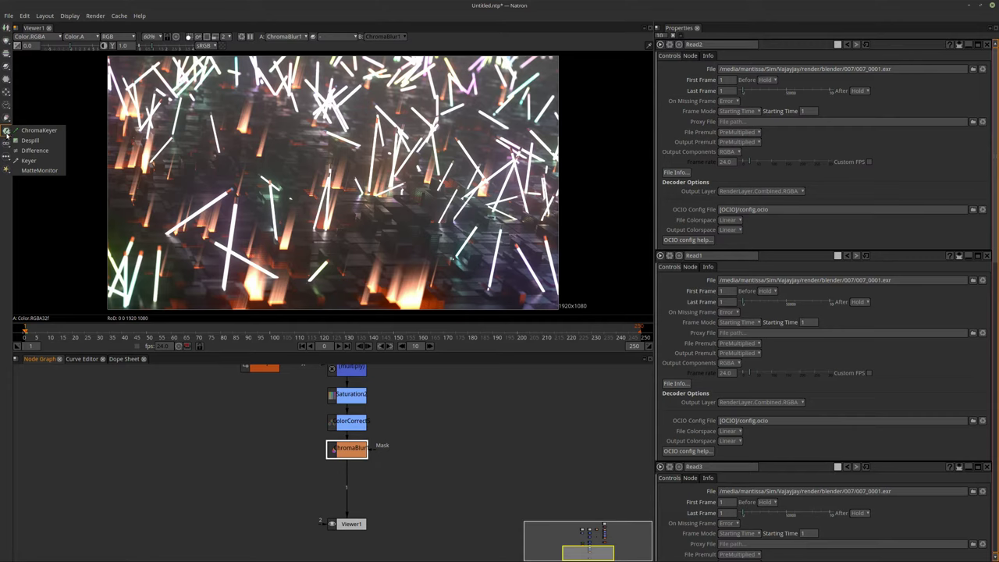
click(4, 120)
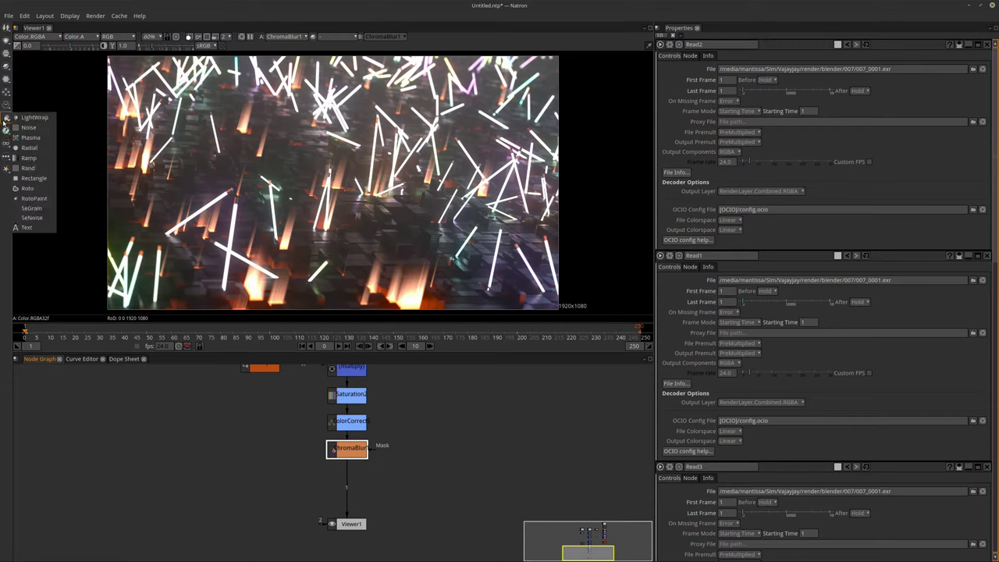
click(5, 103)
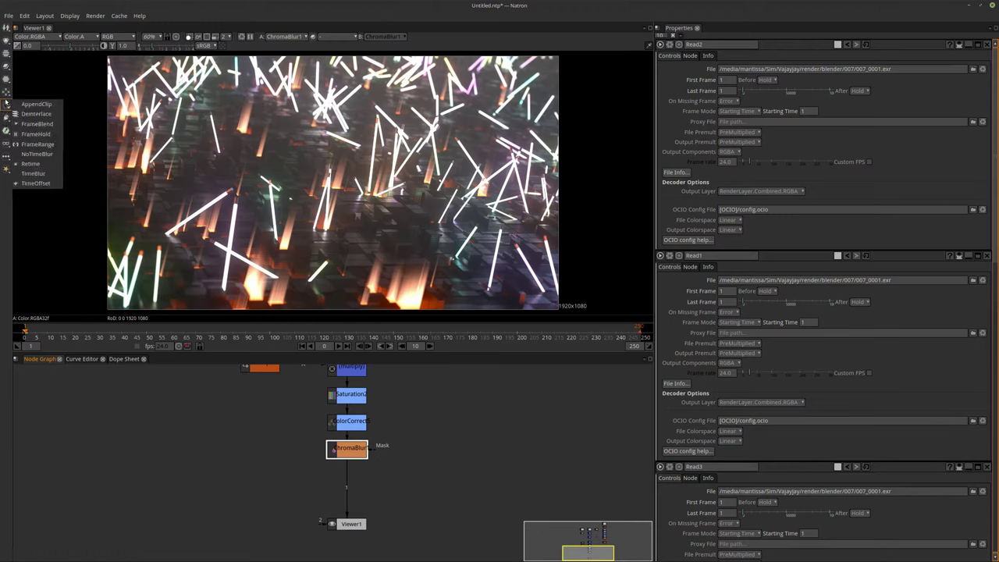
click(5, 91)
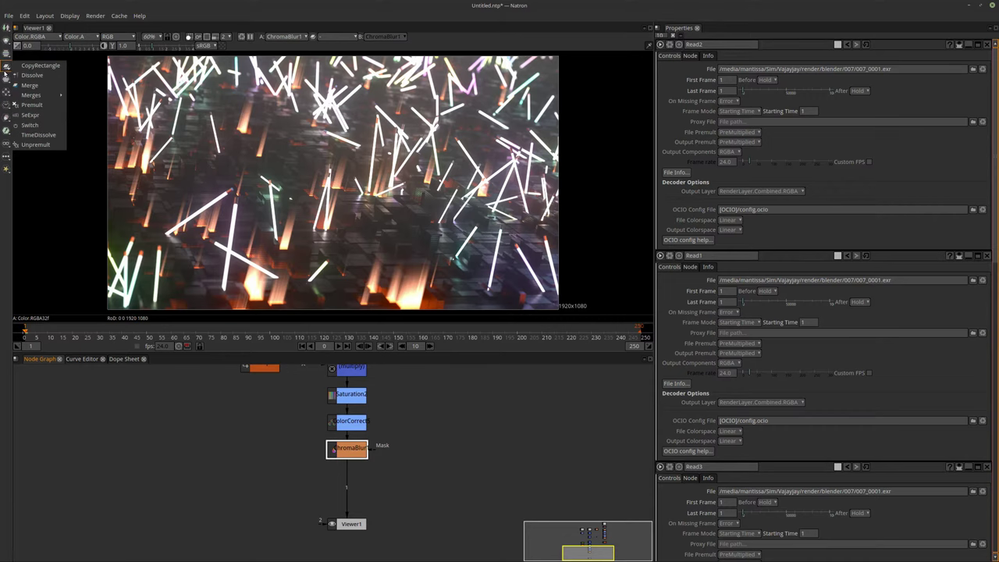
click(6, 79)
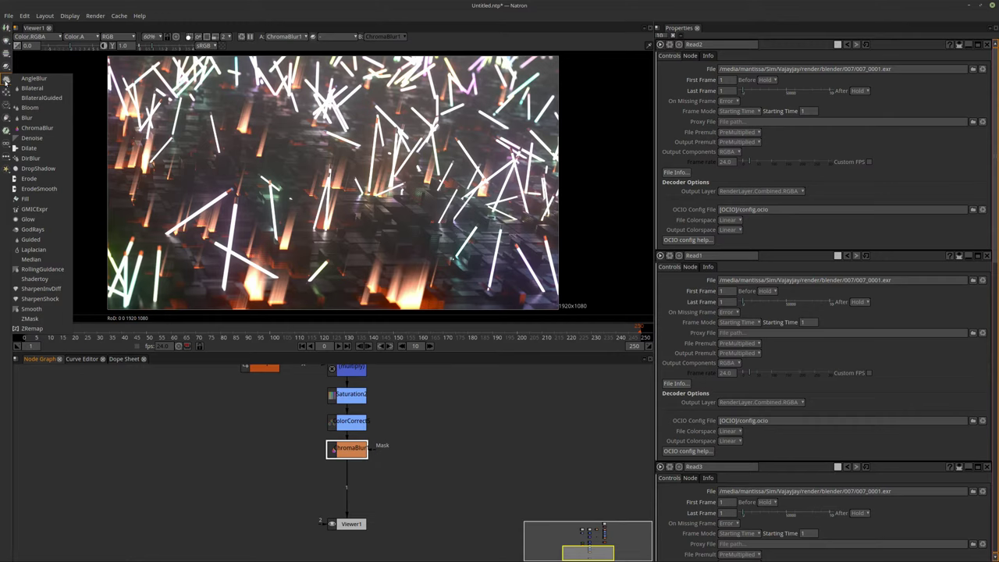
click(6, 67)
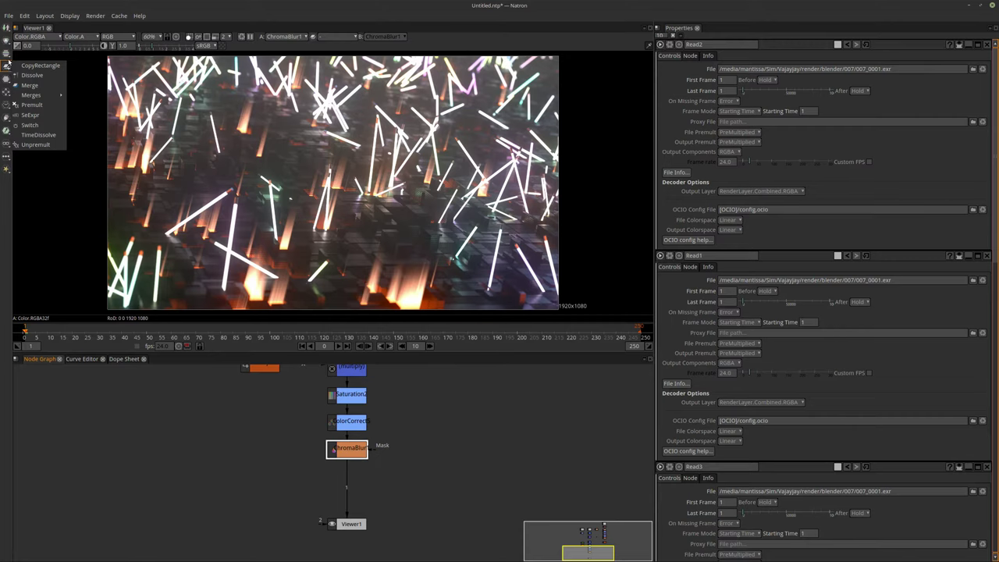
click(6, 40)
click(6, 39)
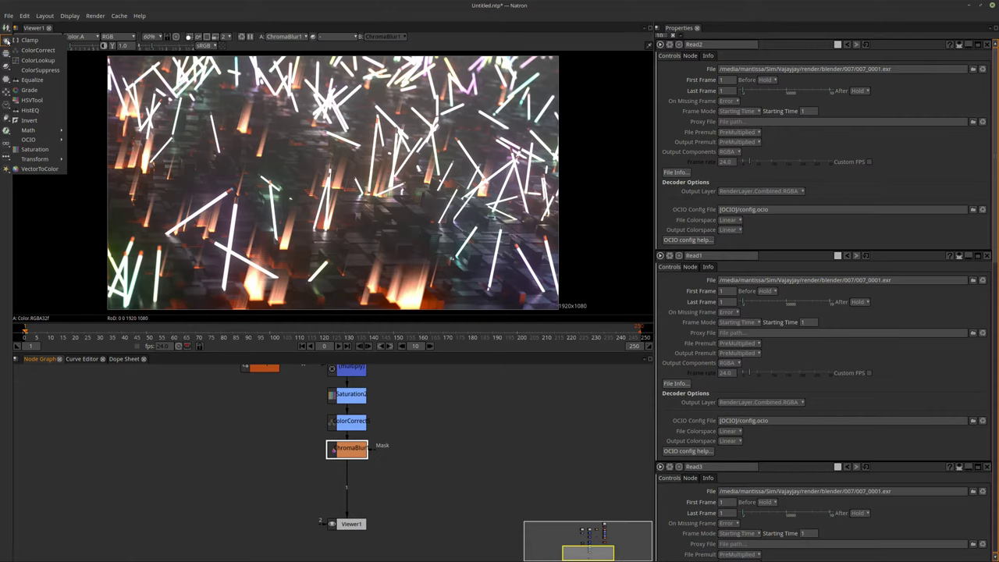
click(525, 423)
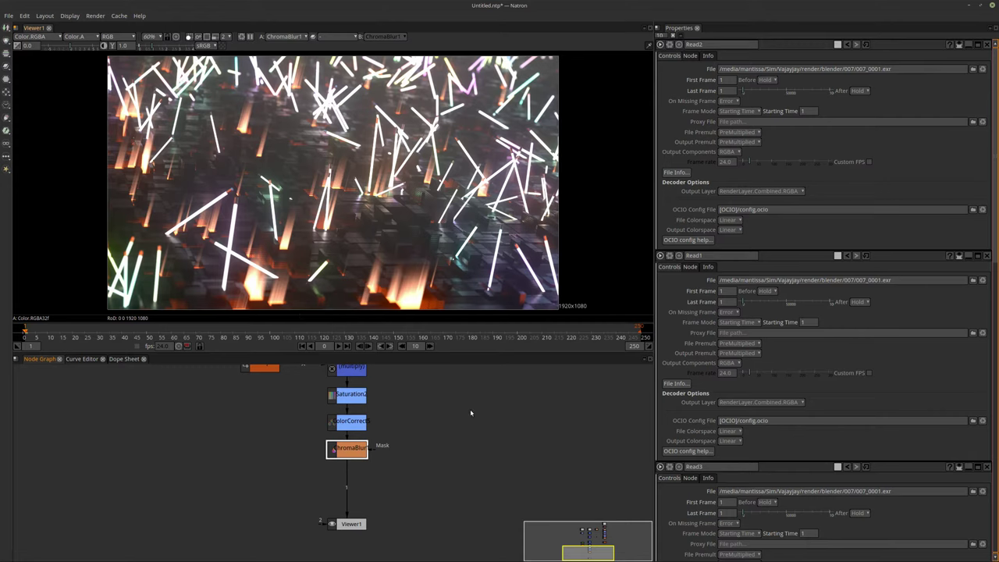
Save the Natron project as 007 in the Vajayjay/natron folder
key(ctrl+s)
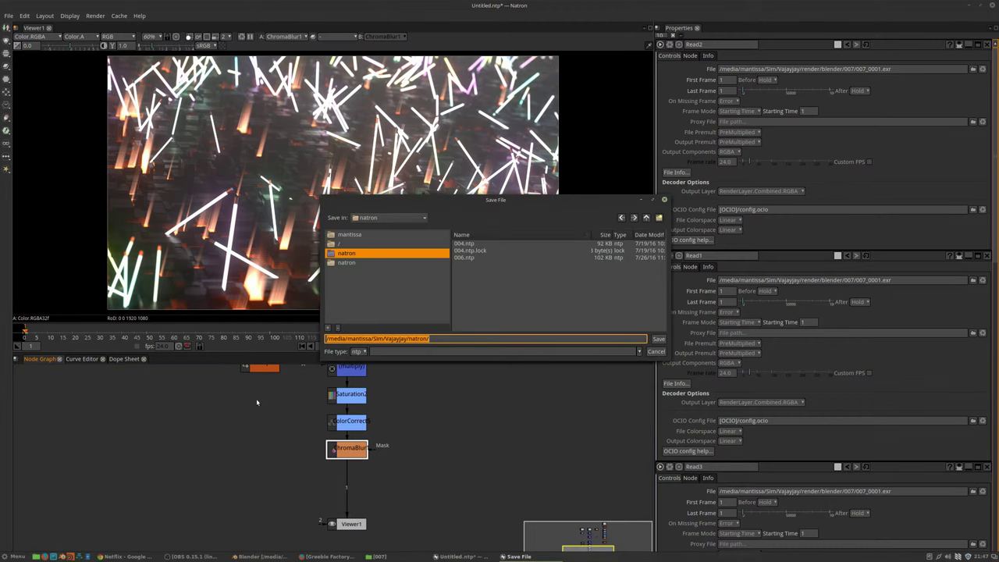
click(457, 338)
text(007)
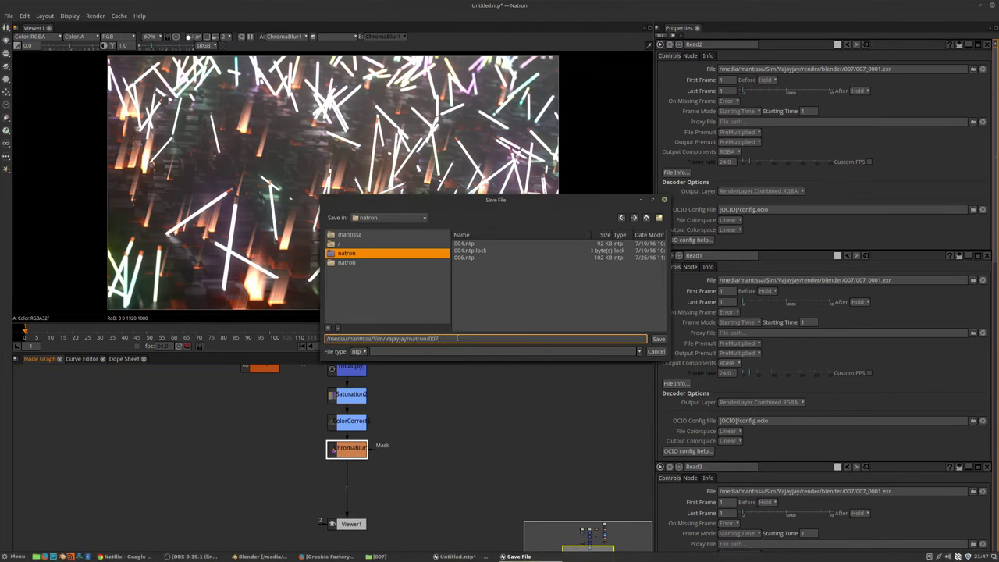
key(Return)
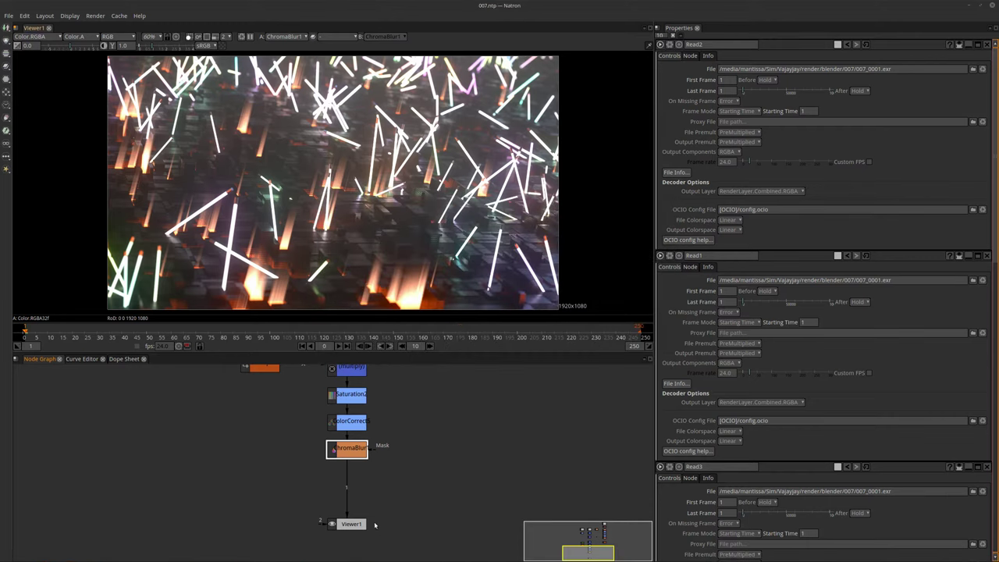
Switch to Blender and cancel the running animation render
mouse_move(250, 560)
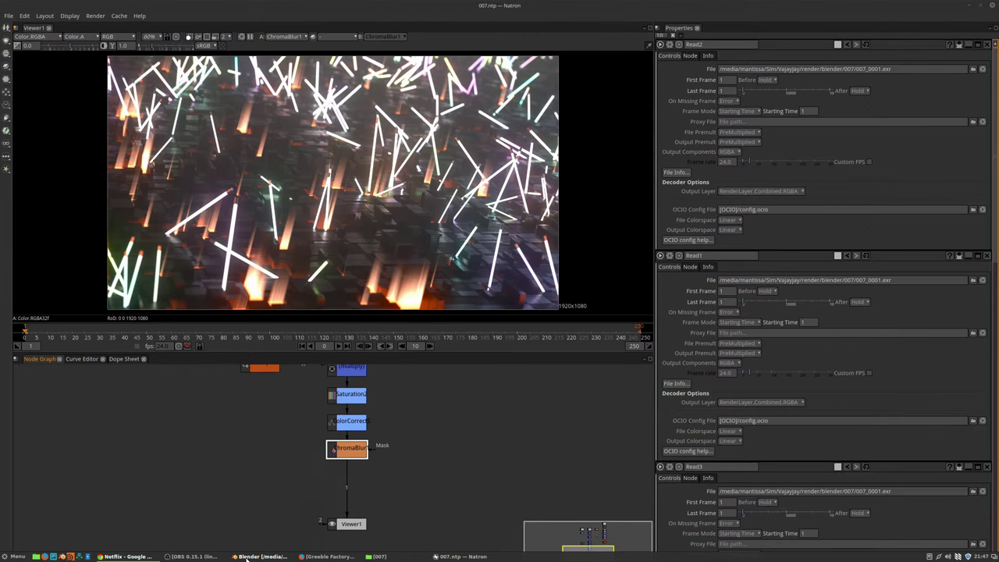
click(257, 556)
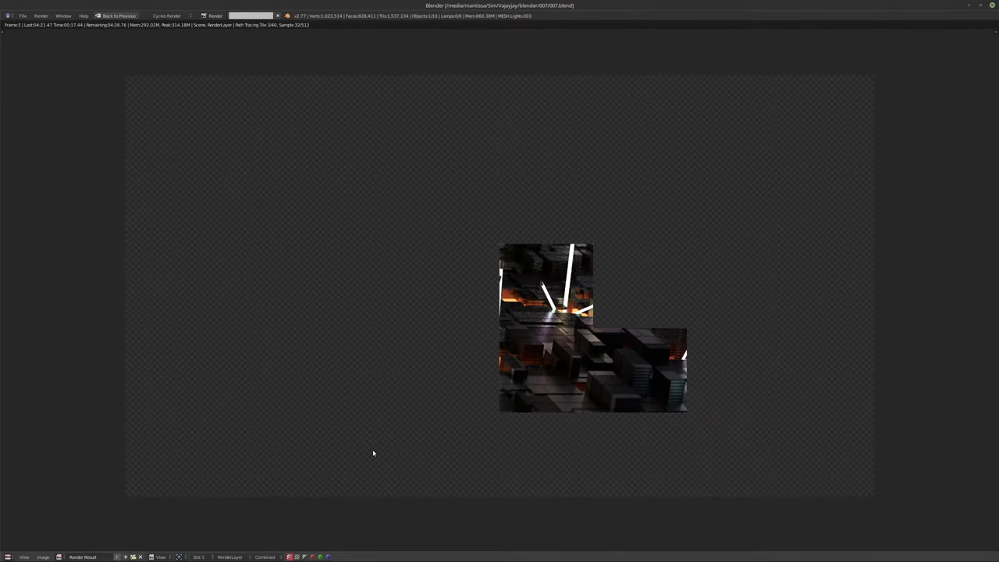
key(Escape)
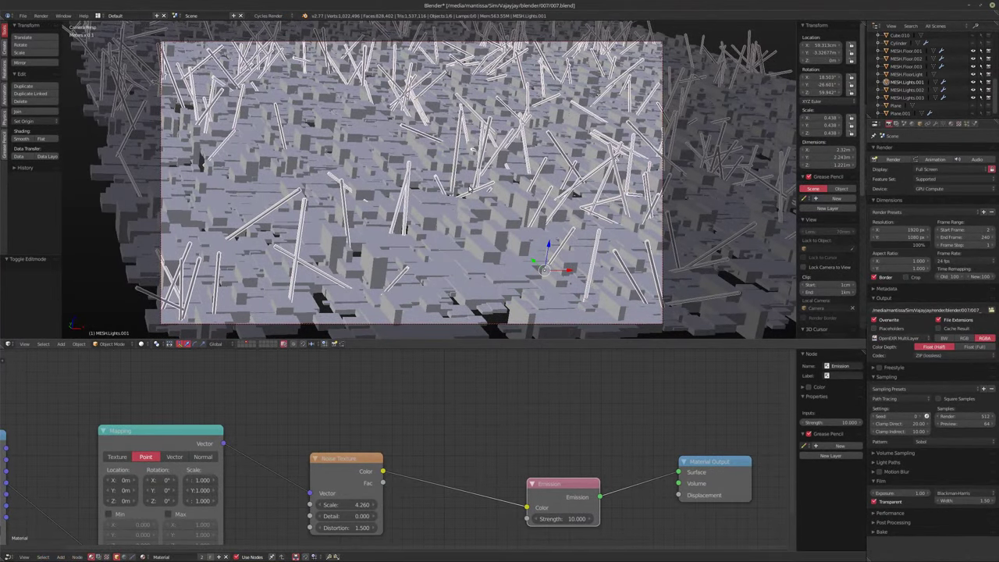
Move the MESH.Lights.001 light tubes to the fourth layer and show only that layer
key(m)
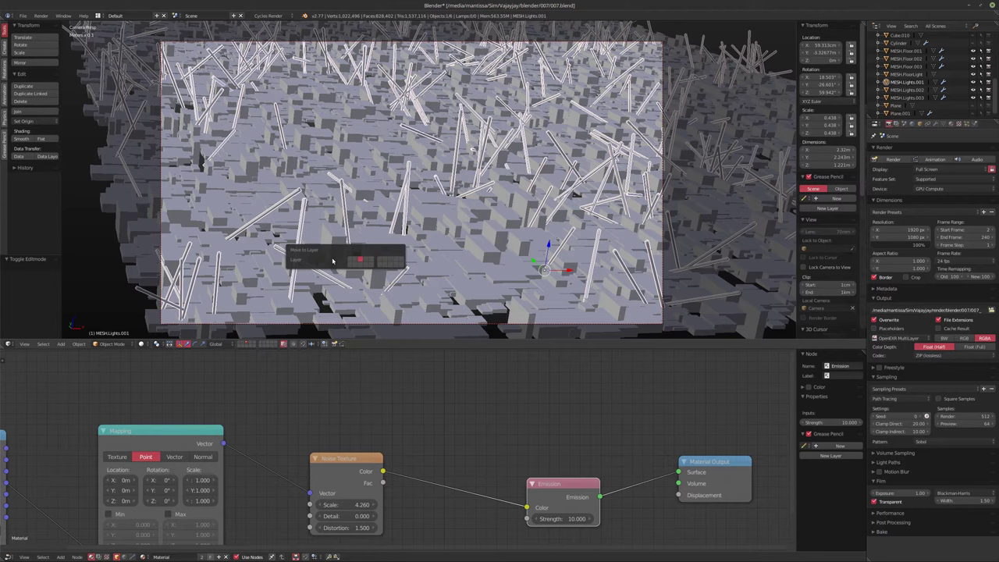
click(368, 260)
click(250, 342)
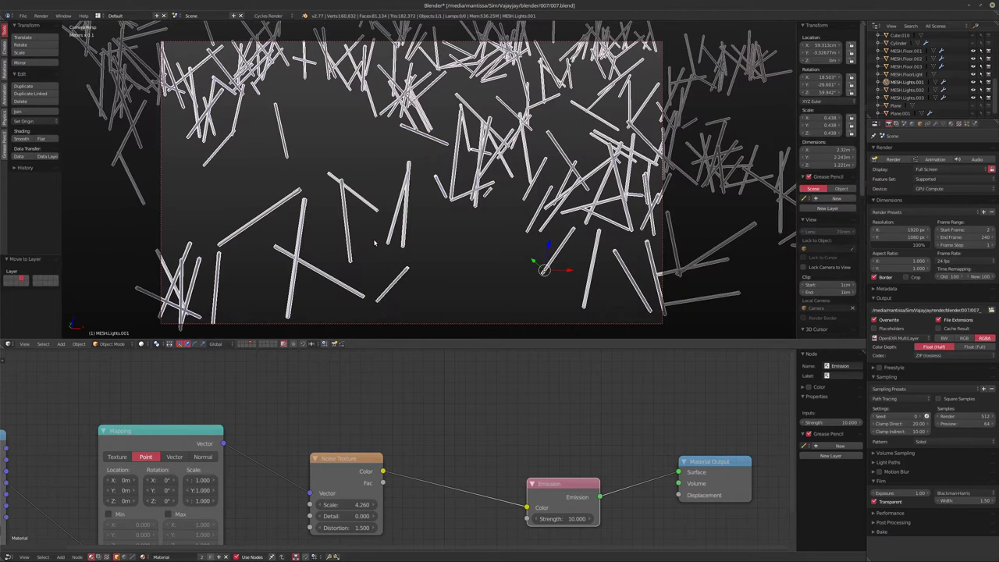
Select the entire MESH.Lights.001 mesh and separate it by loose parts into individual tube objects
key(Tab)
key(a)
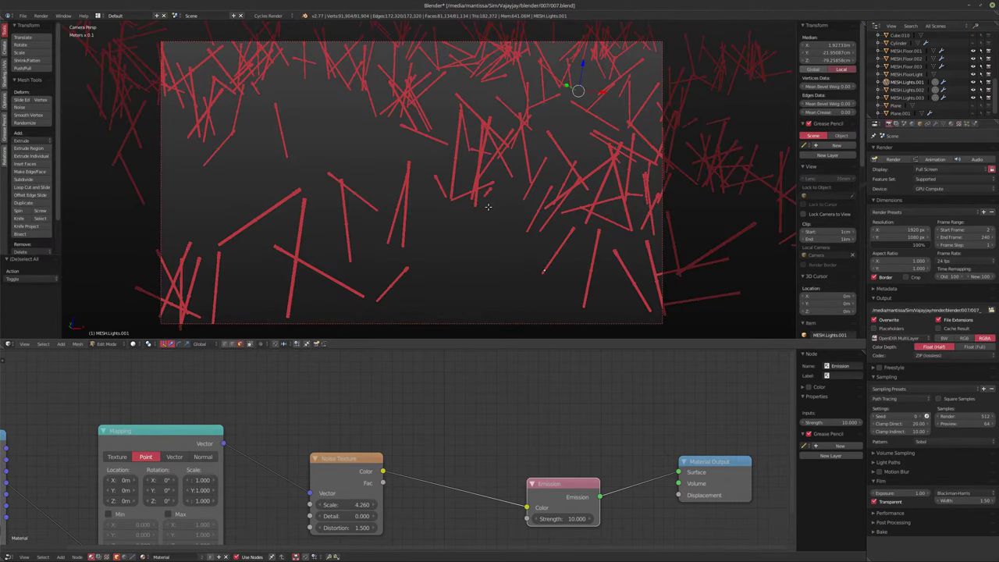
key(p)
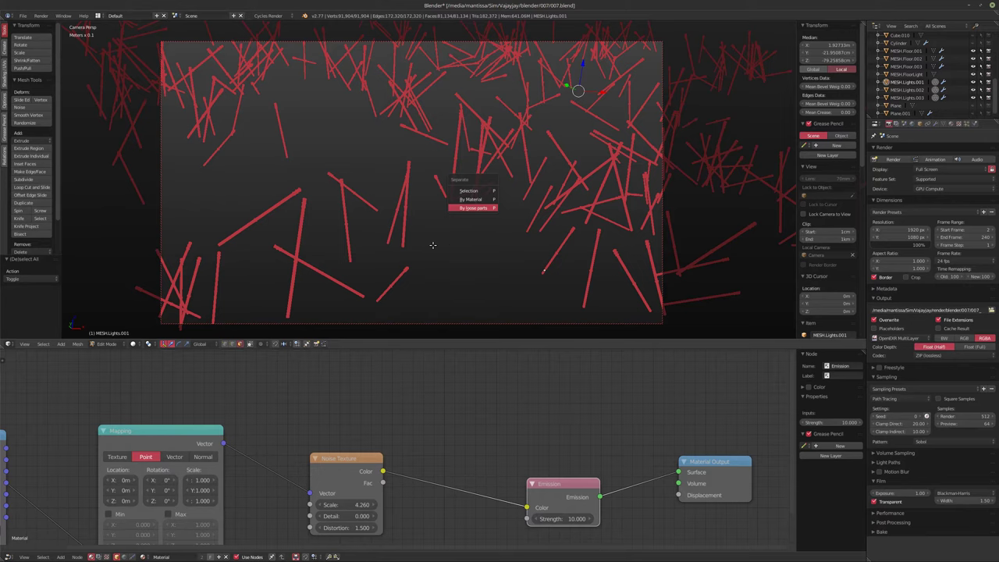
key(Return)
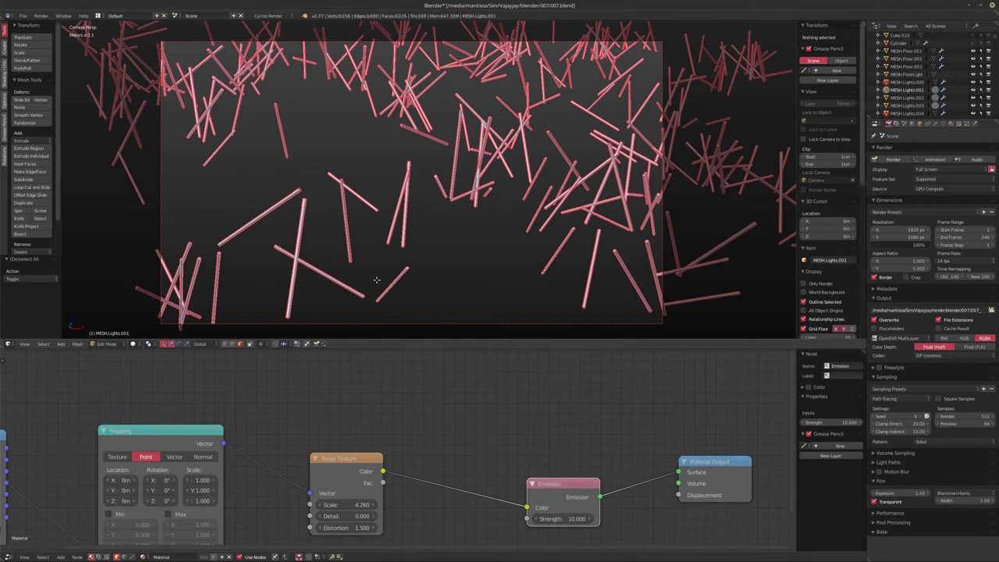
Show the light tubes in rendered shading and add an Object Info node above the Noise Texture node in their material
key(shift+z)
middle_drag(424, 418, 426, 383)
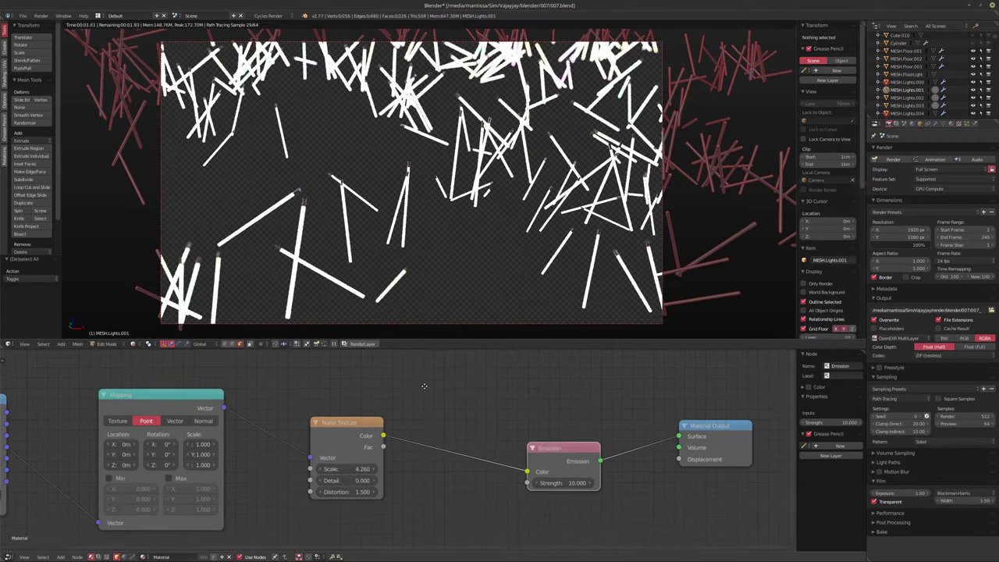
middle_drag(435, 425, 422, 454)
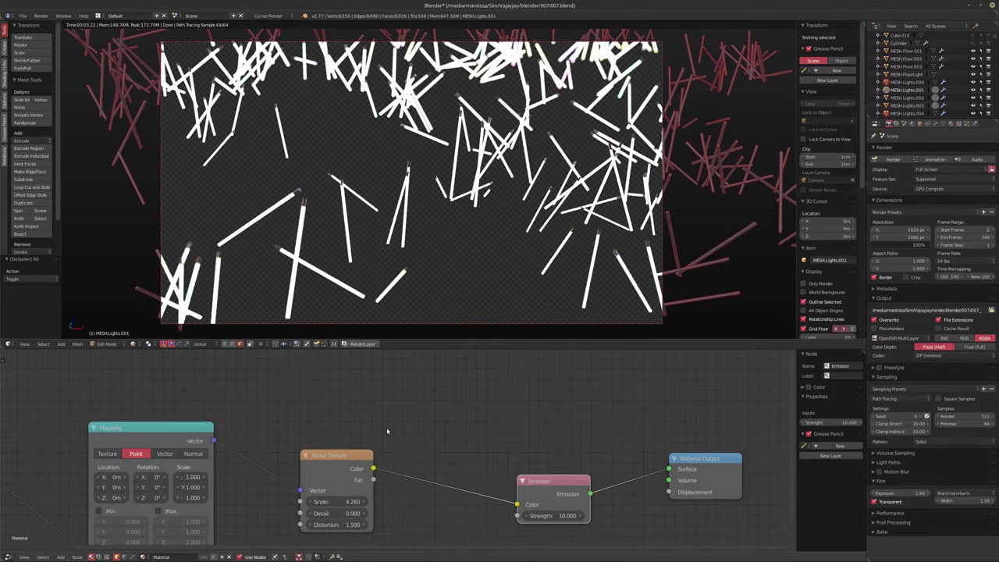
key(shift+a)
mouse_move(341, 376)
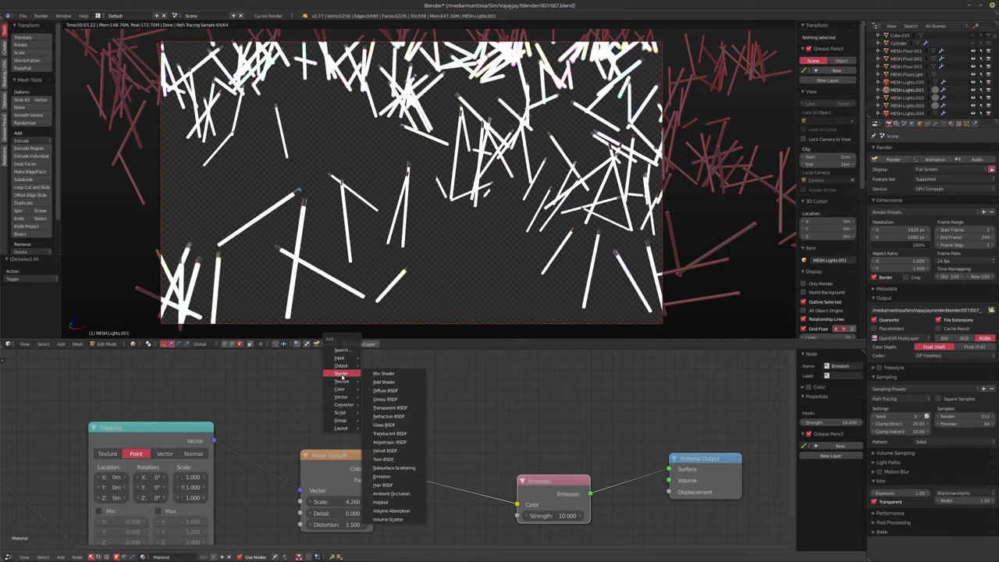
mouse_move(340, 358)
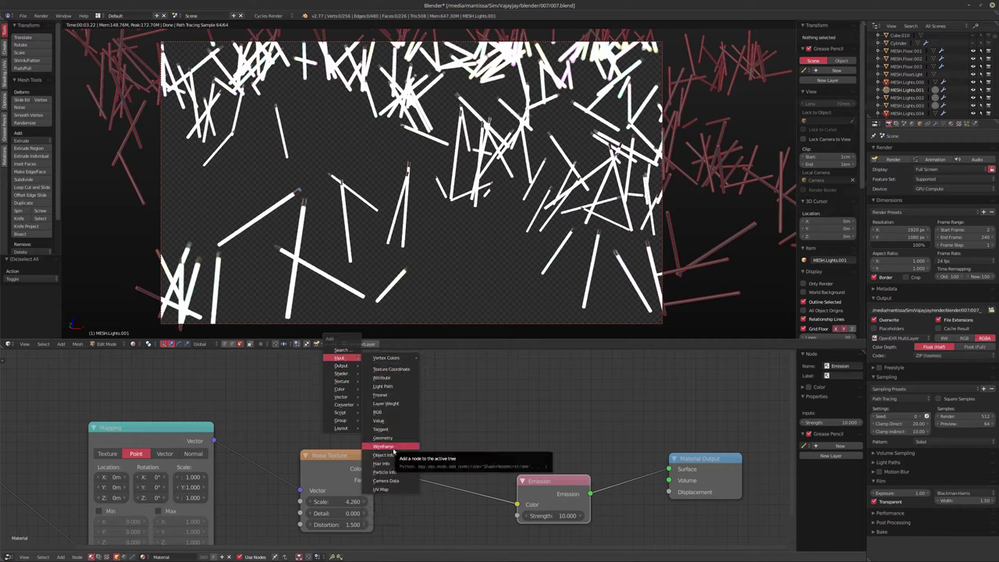
click(394, 453)
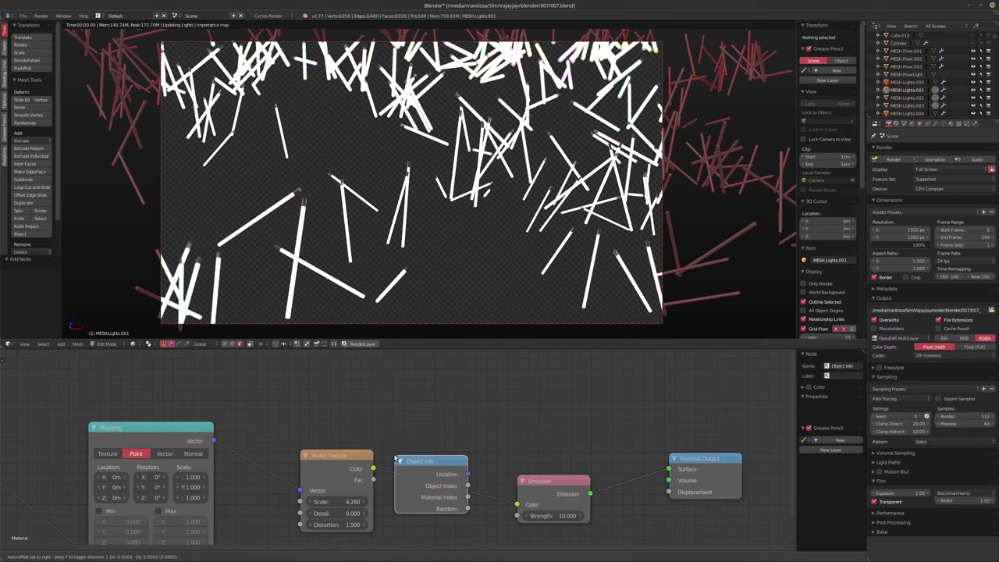
click(285, 353)
drag(321, 369, 335, 375)
Preview the Object Info node's Random output through an emission Viewer and shift the node away from the Viewer
ctrl+shift+click(335, 375)
ctrl+shift+click(335, 374)
ctrl+shift+click(335, 375)
ctrl+shift+click(335, 374)
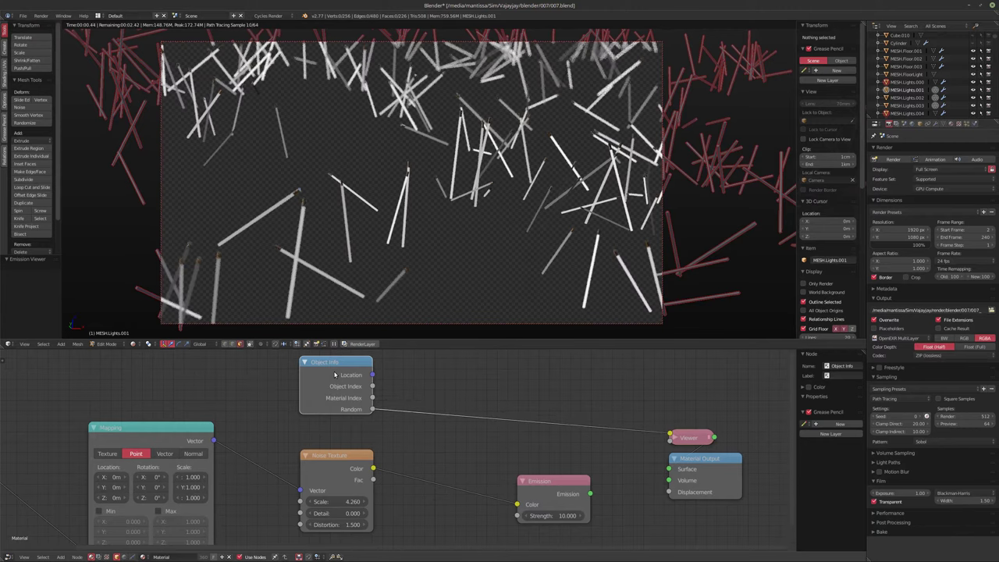
drag(334, 374, 299, 376)
Insert a ColorRamp node between the Object Info node's Random output and the Viewer
key(shift+a)
mouse_move(426, 451)
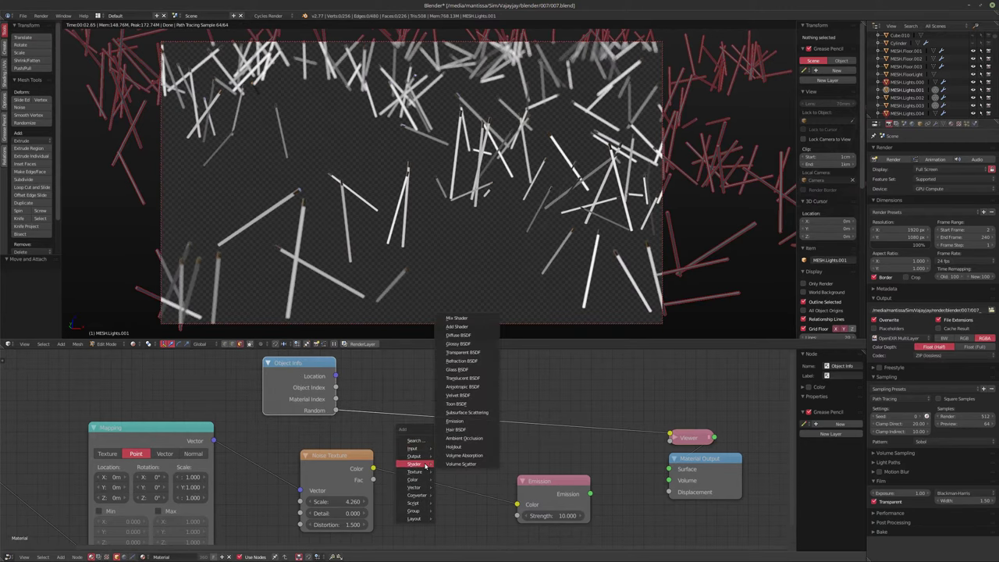
mouse_move(422, 496)
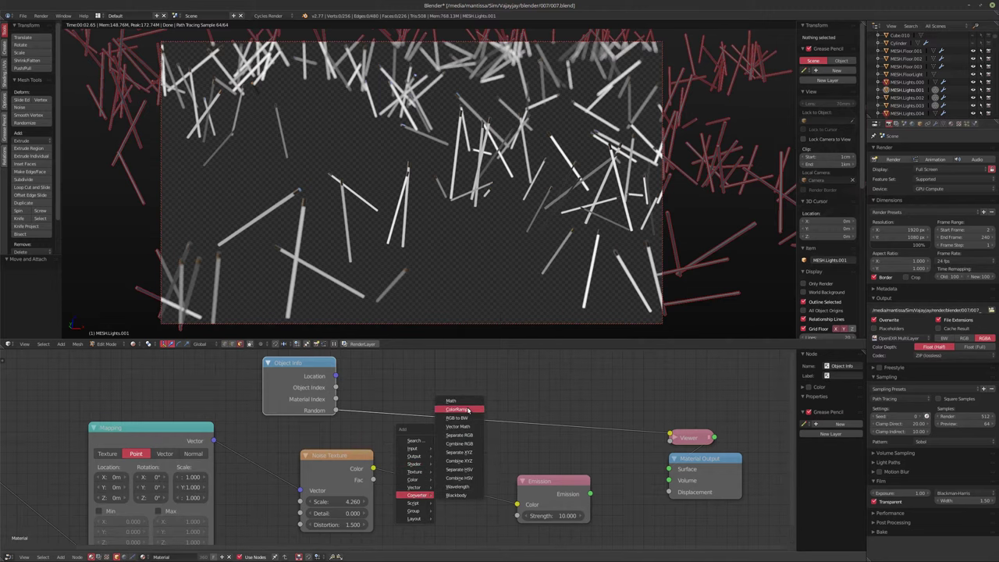
click(456, 408)
click(377, 542)
middle_drag(526, 420, 493, 445)
drag(416, 392, 433, 389)
Add three stops to the ColorRamp, spread them evenly with one at 0.757, and set the interpolation to Constant
click(376, 413)
click(376, 413)
click(376, 413)
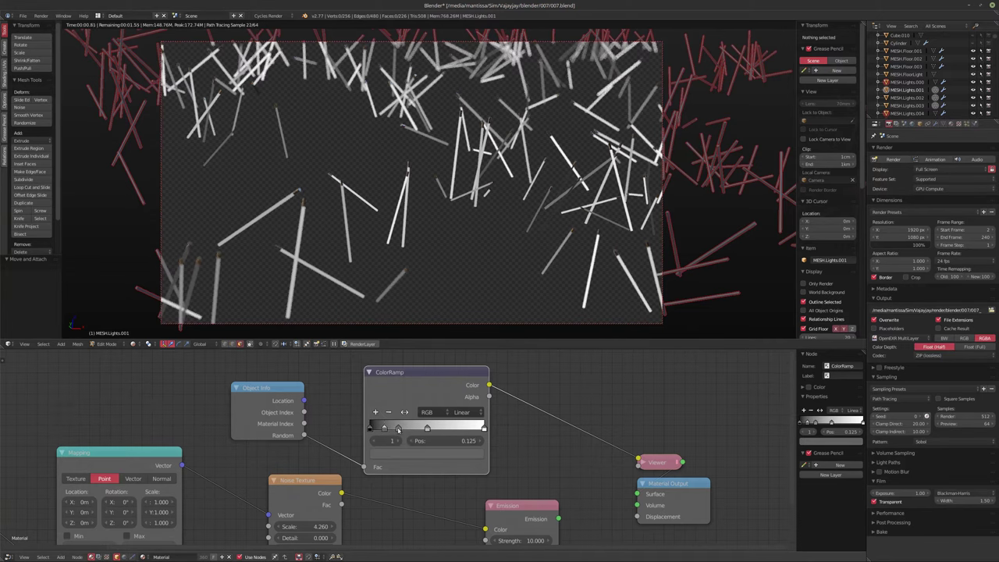
middle_drag(500, 458, 471, 468)
scroll(471, 469, up, 1)
drag(316, 435, 401, 440)
scroll(313, 390, up, 2)
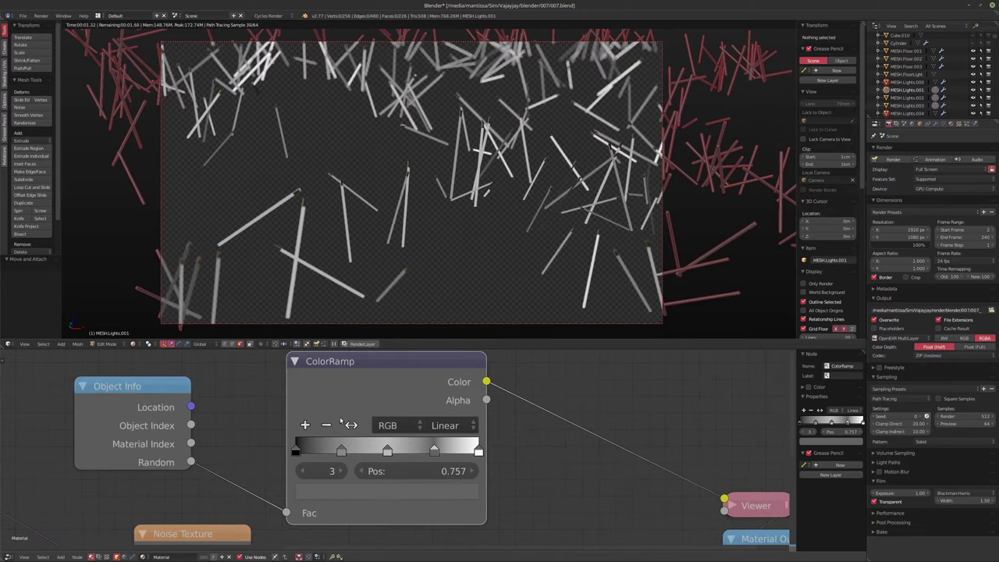
click(447, 426)
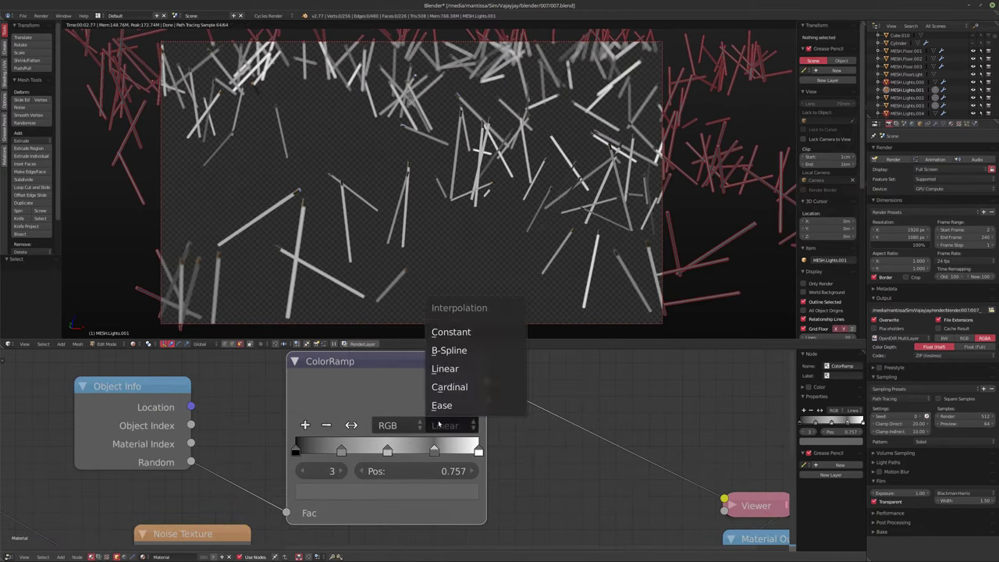
click(446, 339)
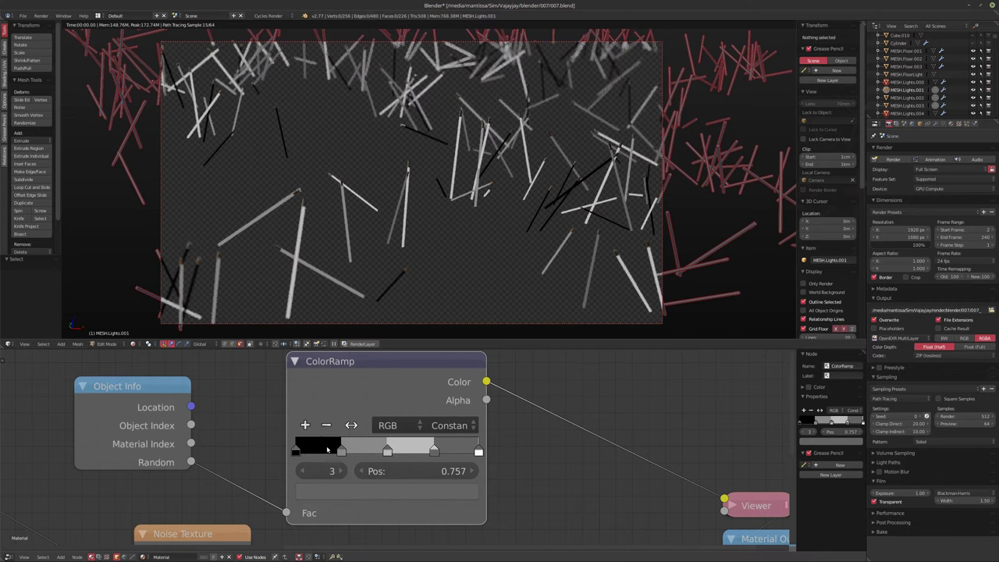
Color the ColorRamp's first stop white, and move its second stop to 0.155 and make that one black
click(296, 451)
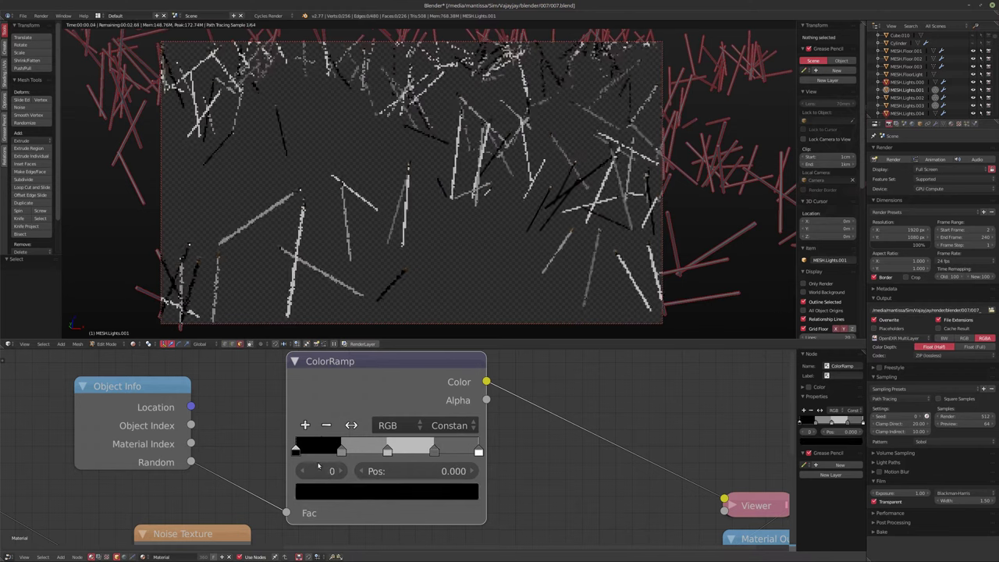
click(387, 490)
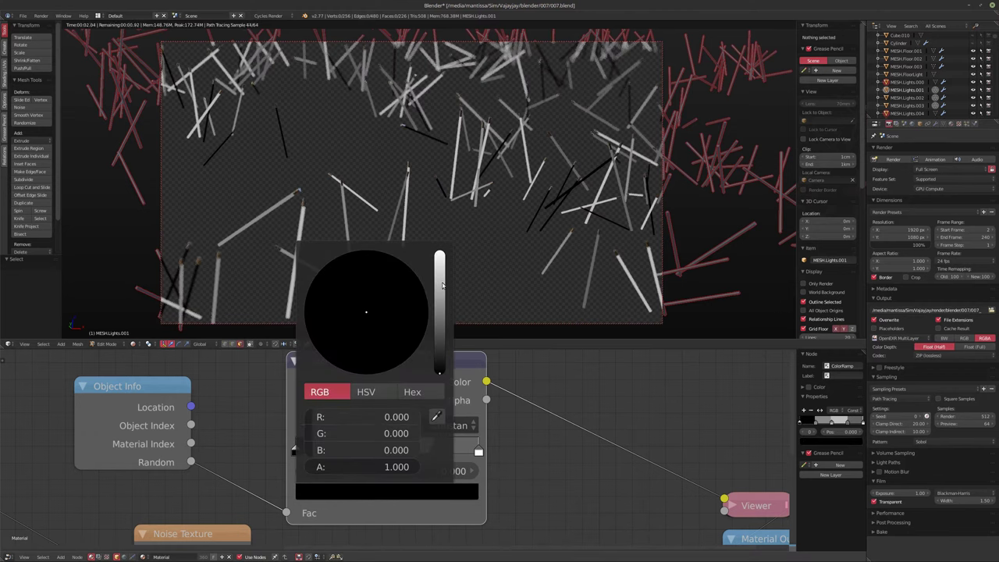
drag(442, 283, 442, 239)
click(342, 452)
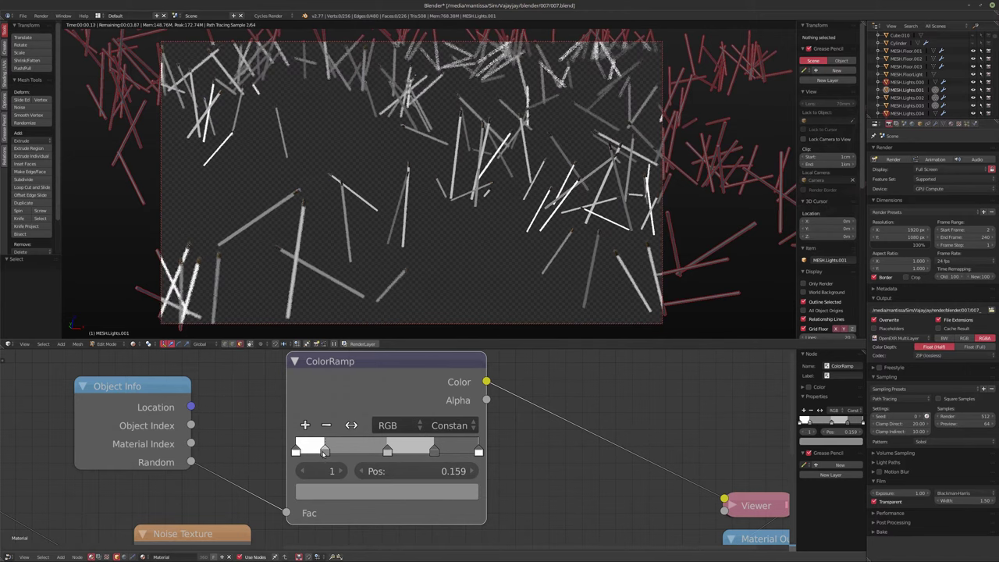
click(348, 495)
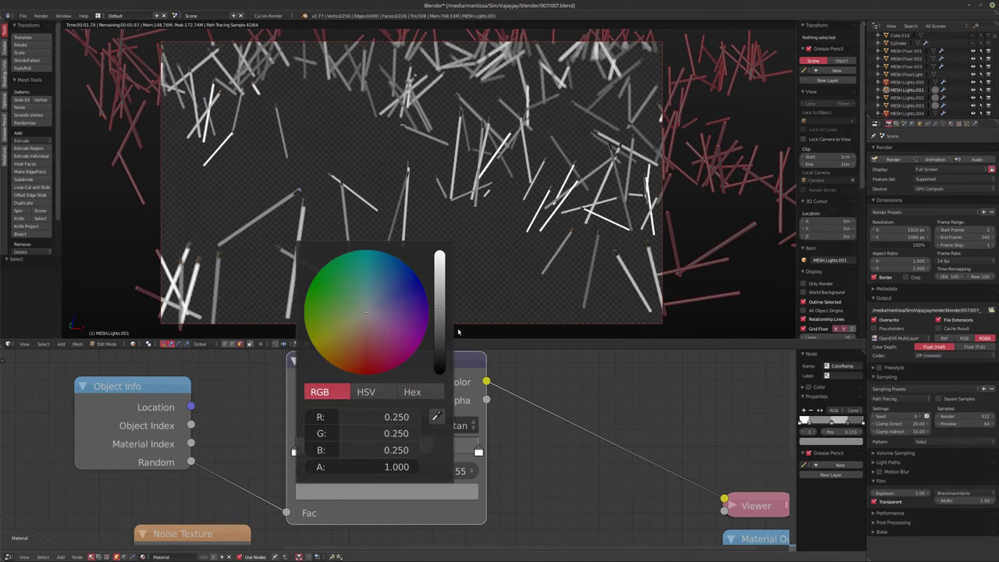
drag(444, 321, 439, 377)
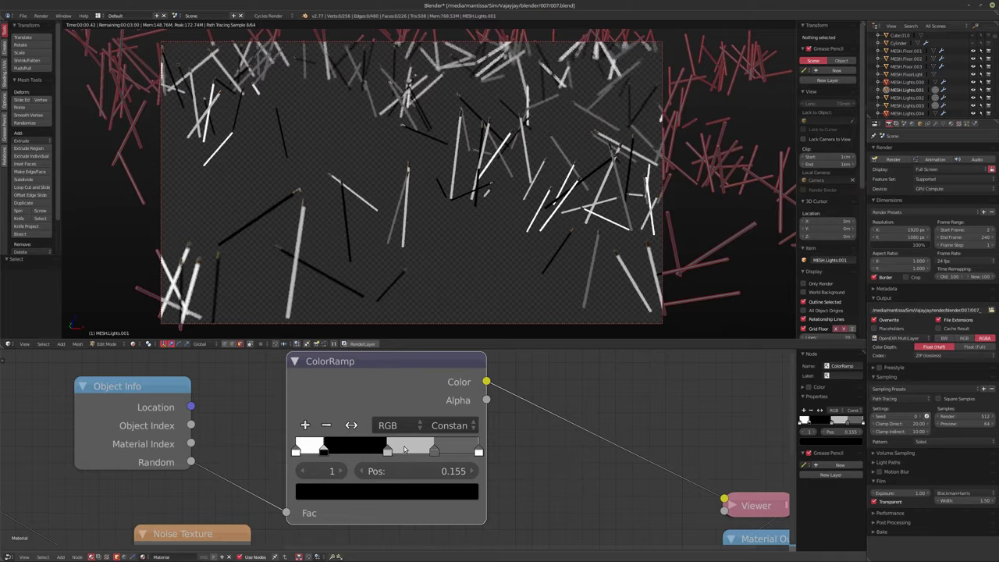
Move the ColorRamp's third stop to 0.255 and the fourth to 0.657, and color the third stop white
click(332, 451)
drag(329, 454, 338, 456)
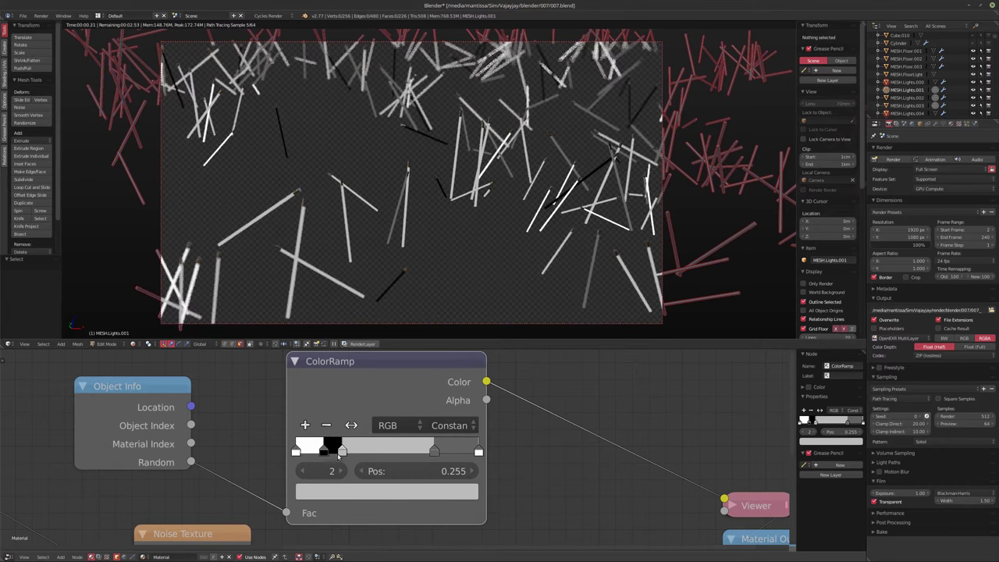
drag(436, 453, 418, 454)
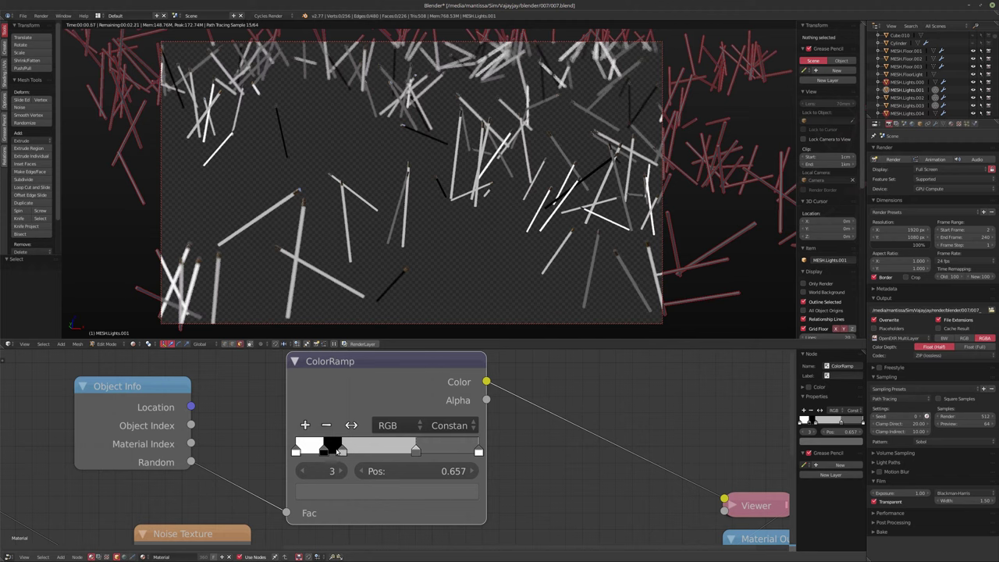
click(343, 452)
click(386, 491)
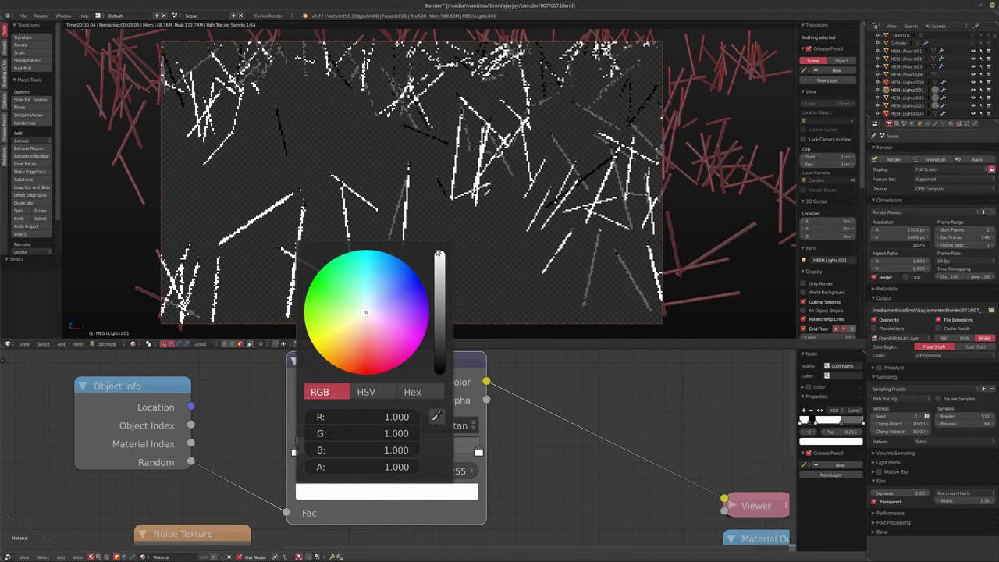
scroll(466, 426, down, 3)
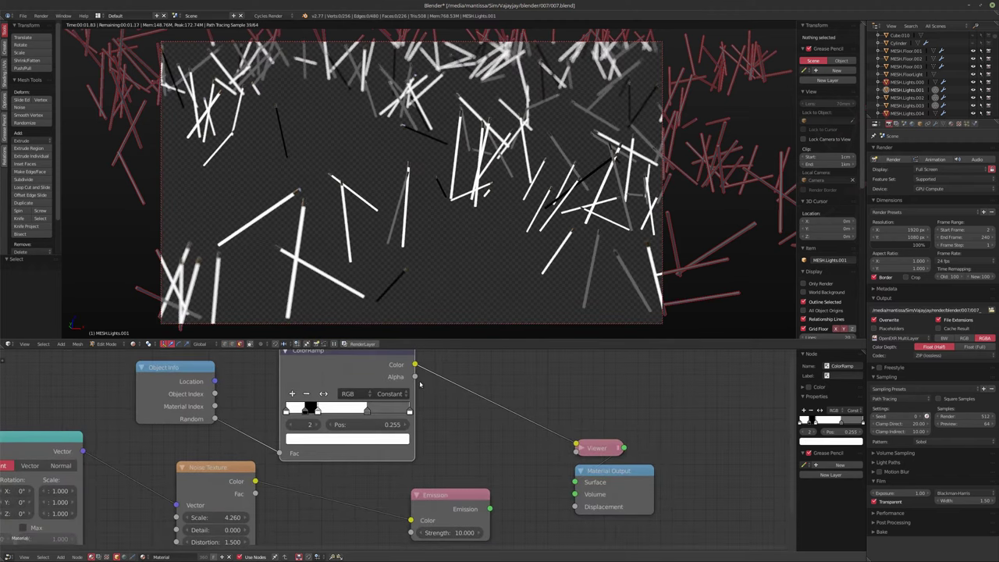
Link the ColorRamp's Color output to the Emission node's Color and connect the Emission node to the Material Output's Surface
drag(415, 366, 412, 519)
middle_drag(422, 391, 423, 416)
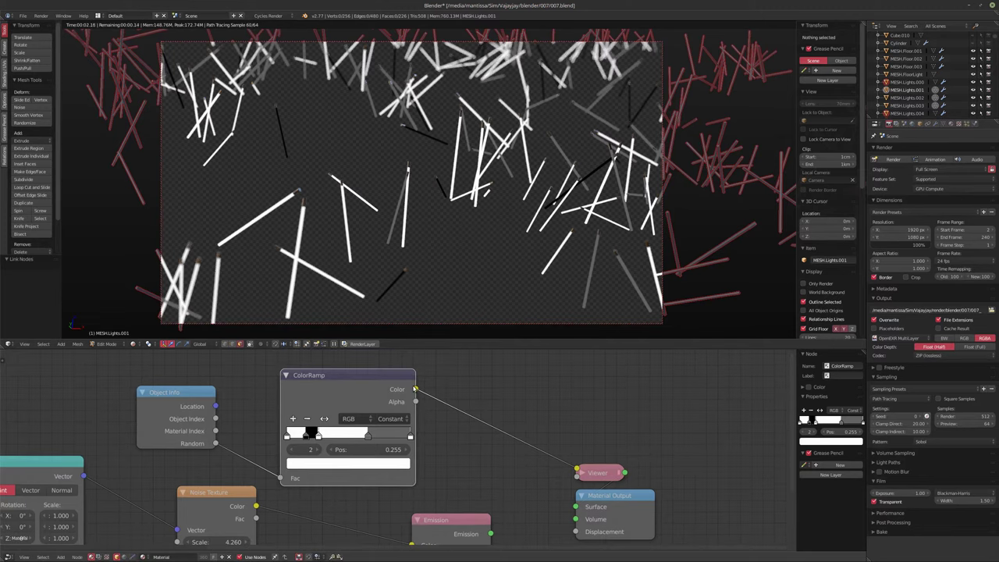
drag(416, 389, 413, 543)
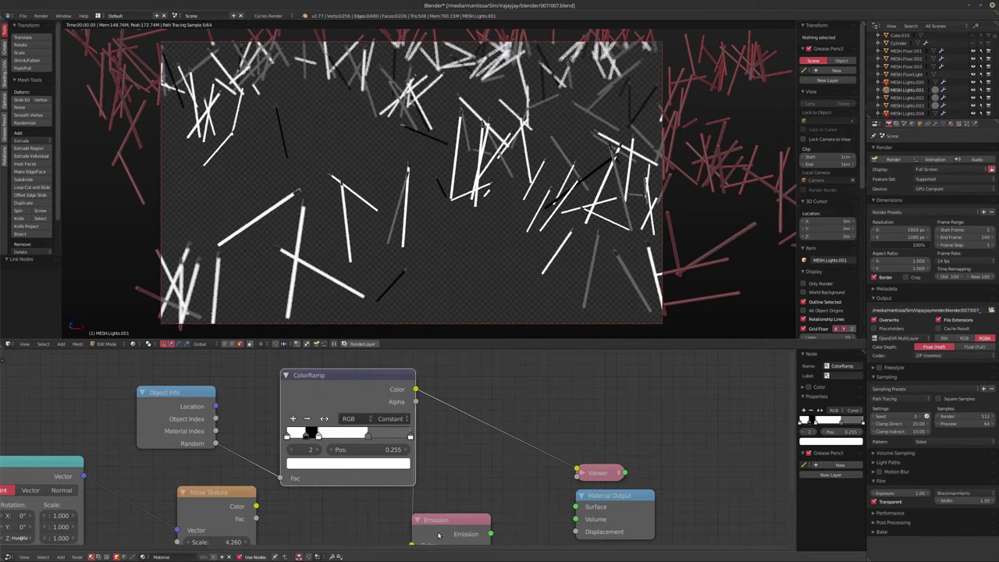
ctrl+shift+click(439, 531)
middle_drag(447, 456, 460, 457)
scroll(459, 457, up, 1)
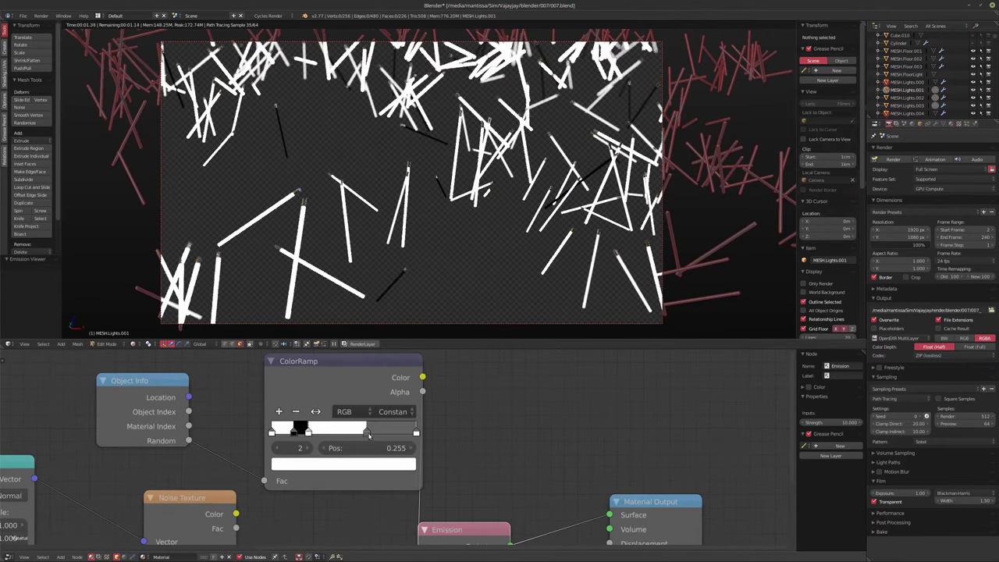
Color the ColorRamp's fourth stop black, widen the two black bands, and place the last stop at 0.827
click(366, 431)
click(344, 464)
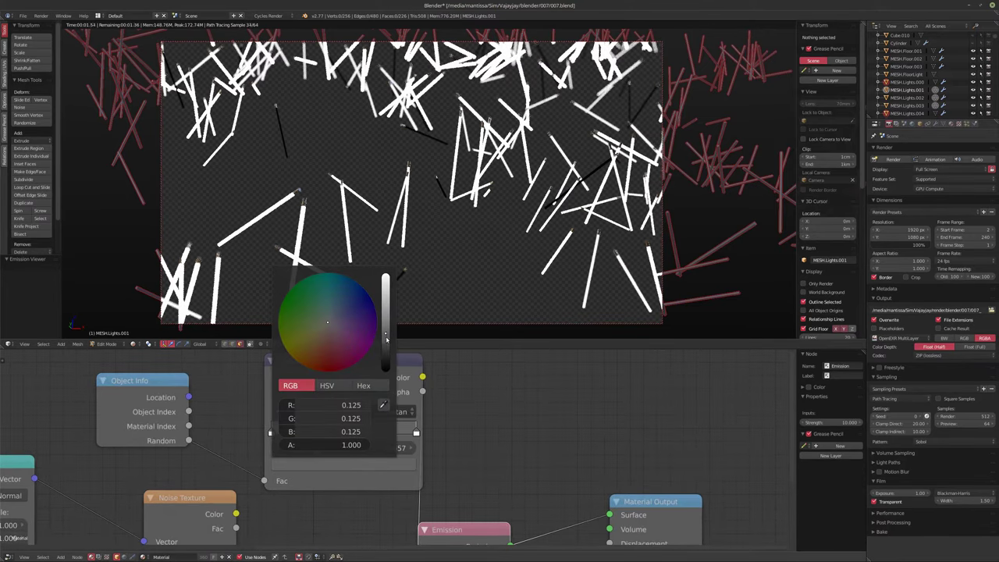
drag(386, 340, 378, 437)
scroll(378, 437, up, 1)
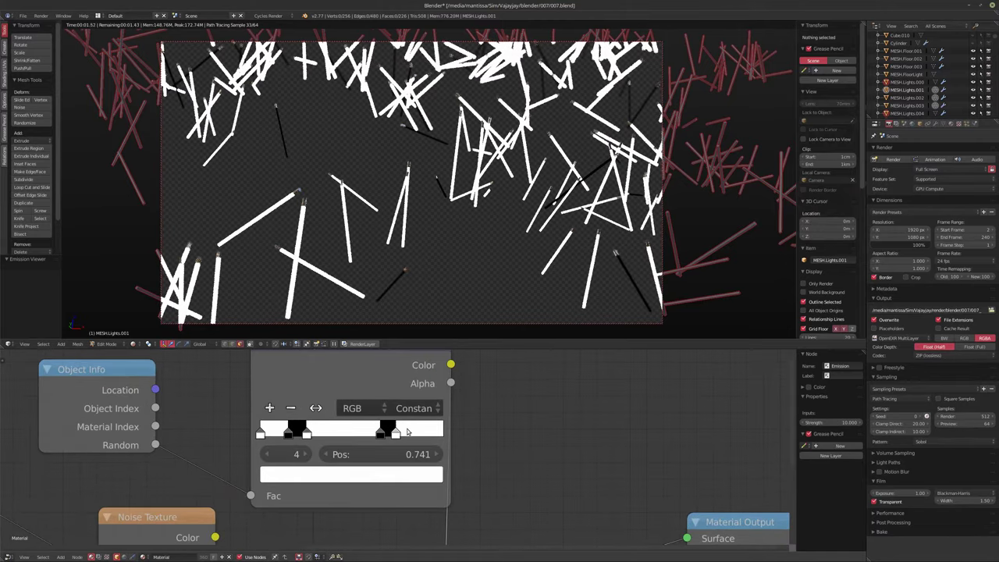
drag(396, 433, 261, 434)
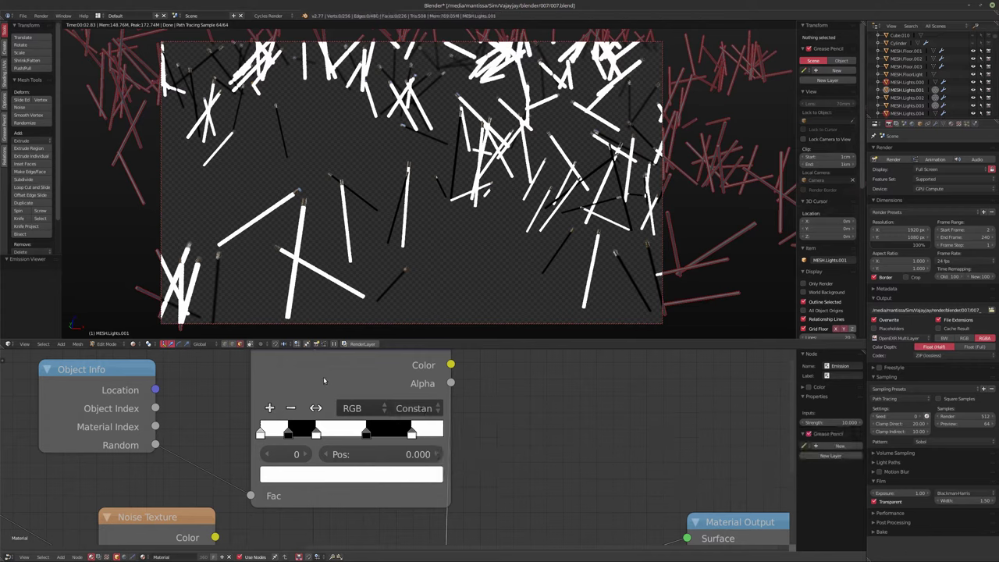
Cycle through the ColorRamp's active stop indices to examine each stop's position setting
mouse_move(234, 558)
click(306, 455)
click(307, 455)
click(307, 455)
click(307, 455)
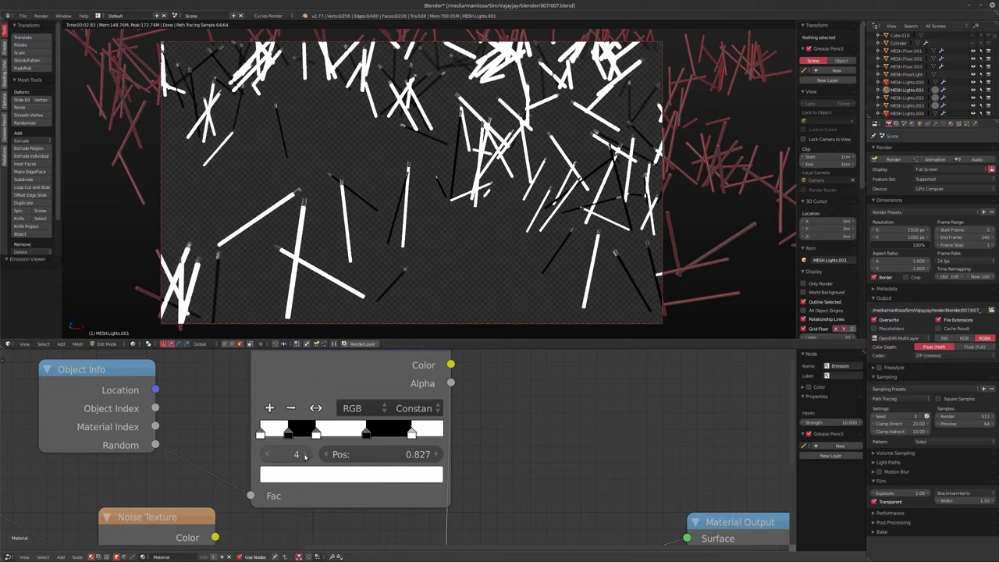
click(267, 456)
click(267, 456)
click(267, 456)
click(267, 455)
click(307, 455)
click(307, 455)
click(307, 456)
click(307, 455)
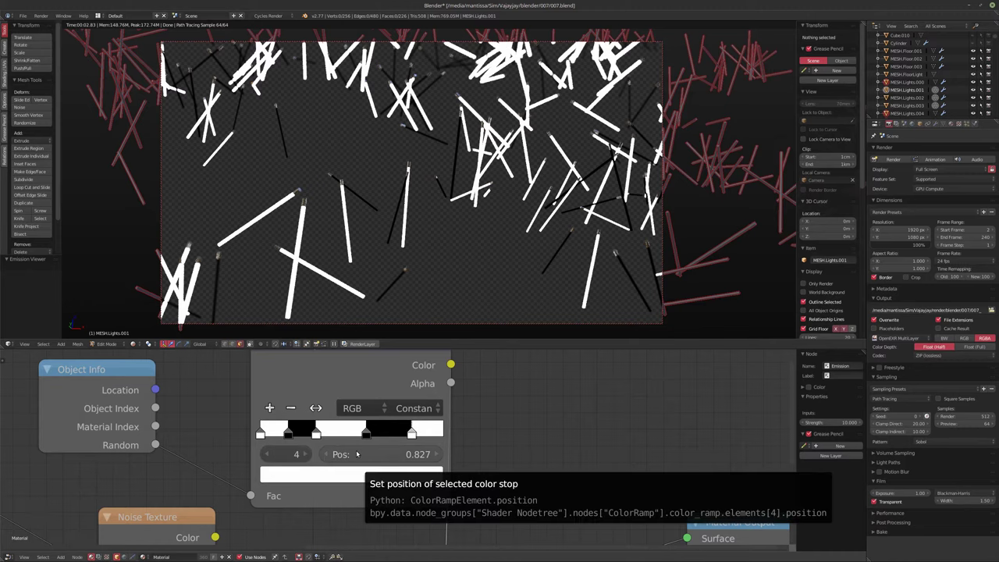
Insert a keyframe on the position of each of the five ColorRamp stops
click(268, 435)
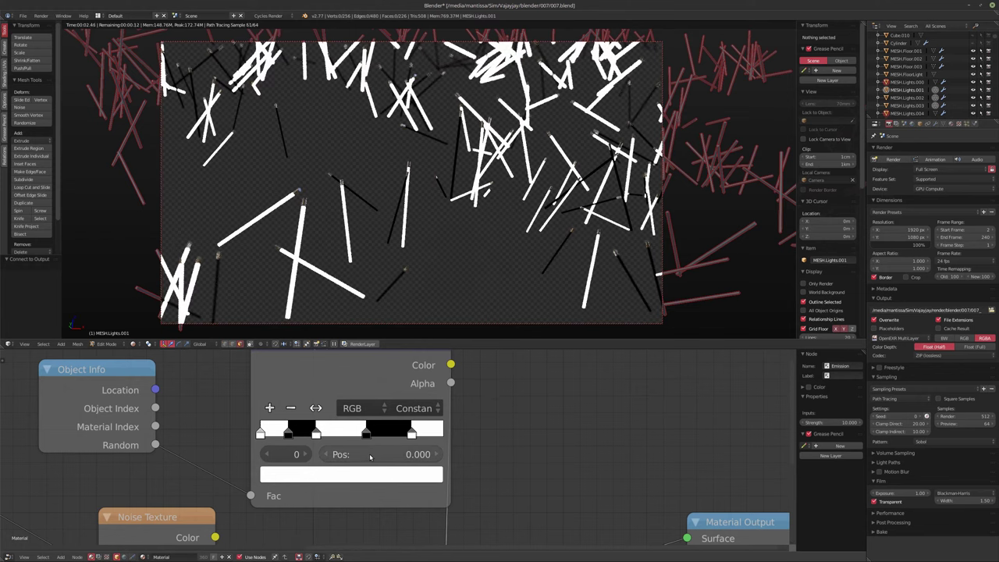
key(i)
click(291, 434)
key(i)
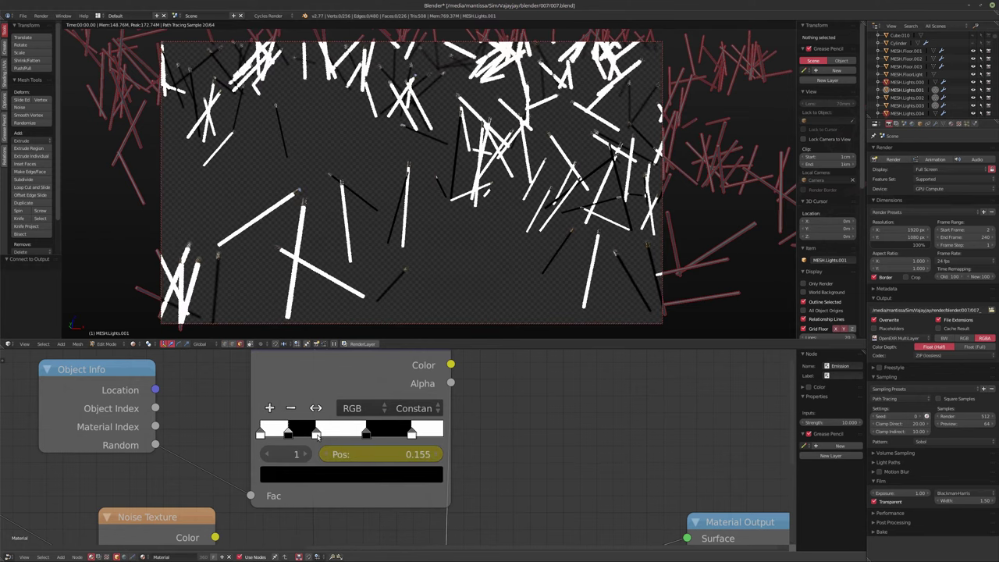
click(317, 435)
key(i)
click(367, 435)
key(i)
ctrl+scroll(371, 454, up, 1)
key(i)
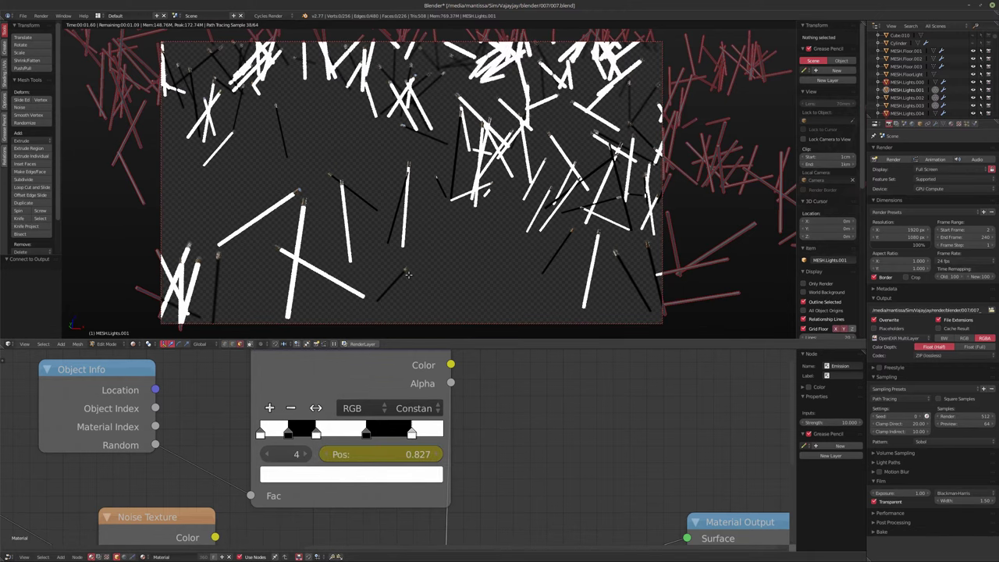
Return the 3D viewport to solid shading and switch the node area to the Graph Editor
middle_drag(492, 411, 462, 404)
scroll(461, 405, down, 2)
key(shift+z)
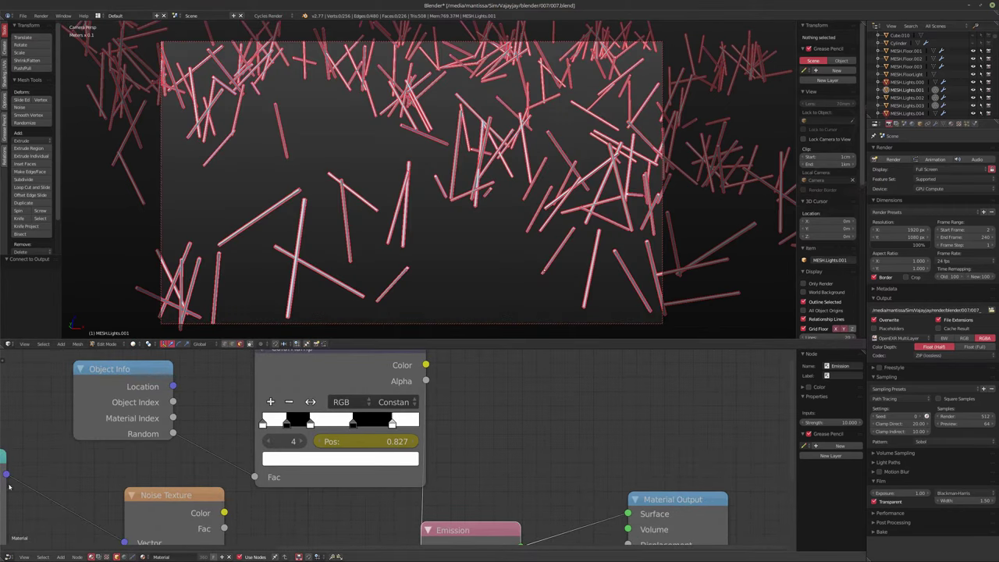
click(10, 556)
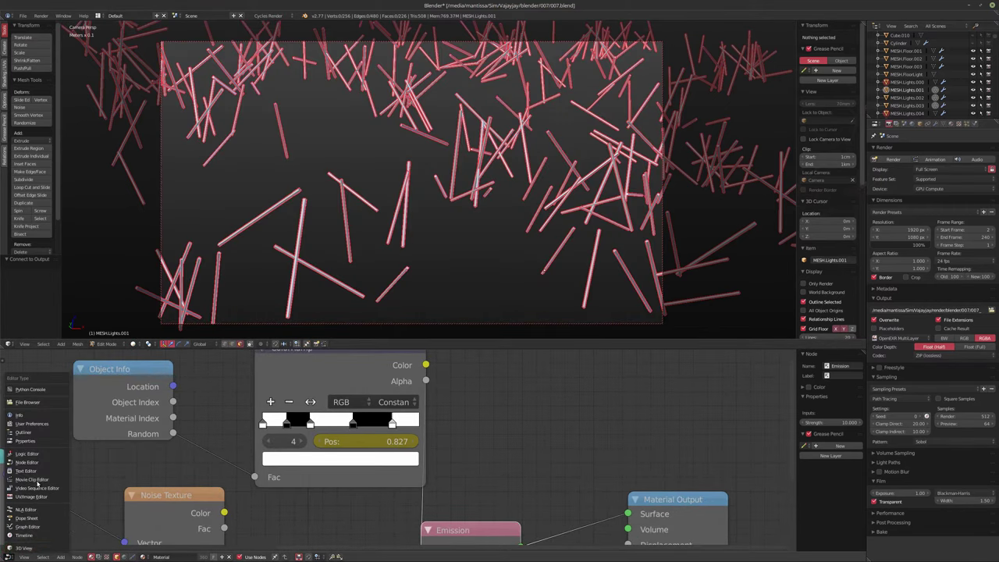
click(28, 527)
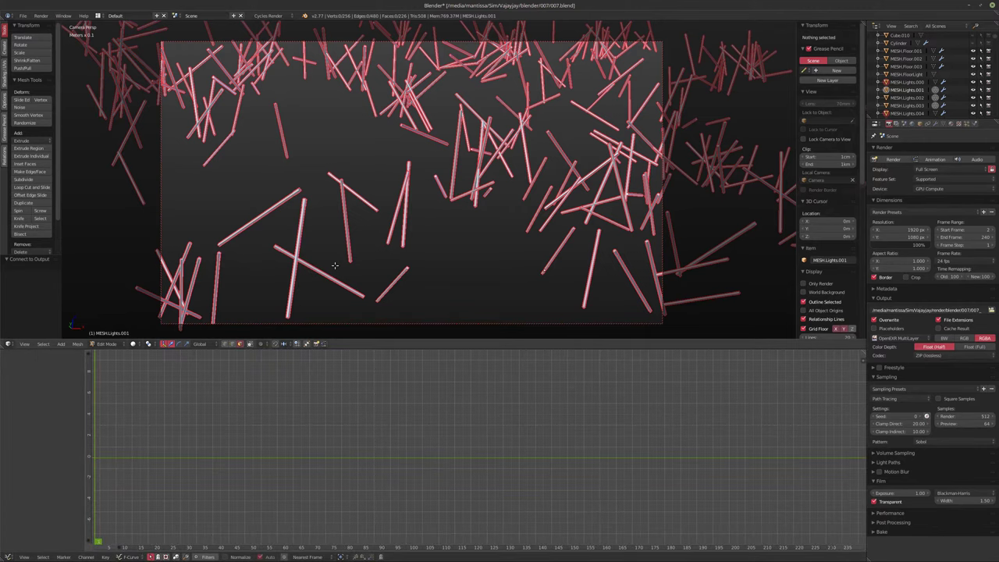
Select only MESH.Lights.001, switch to the Dope Sheet, and expand the material's Shader Nodetree to its ColorRamp position channels
click(909, 90)
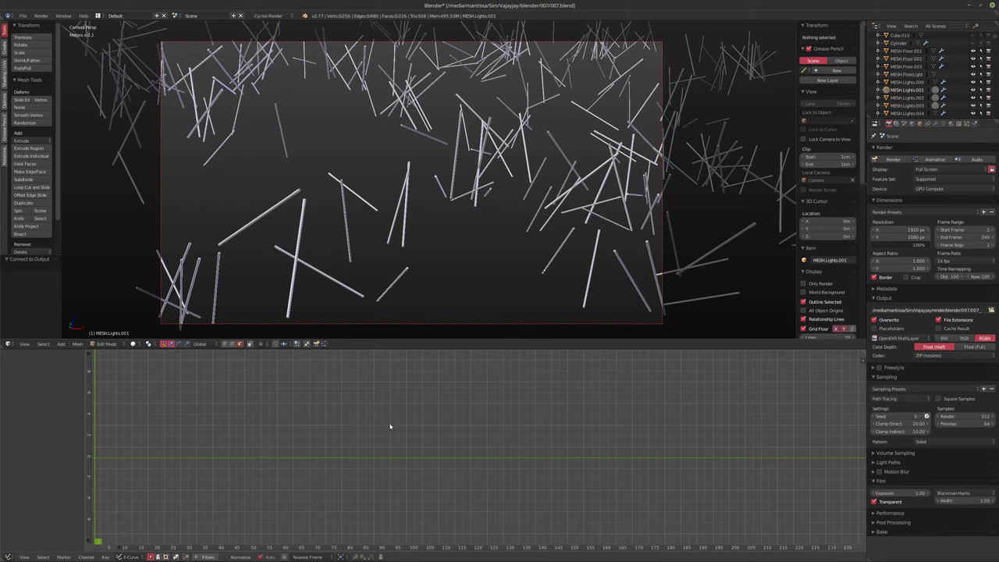
click(25, 557)
click(25, 558)
click(8, 558)
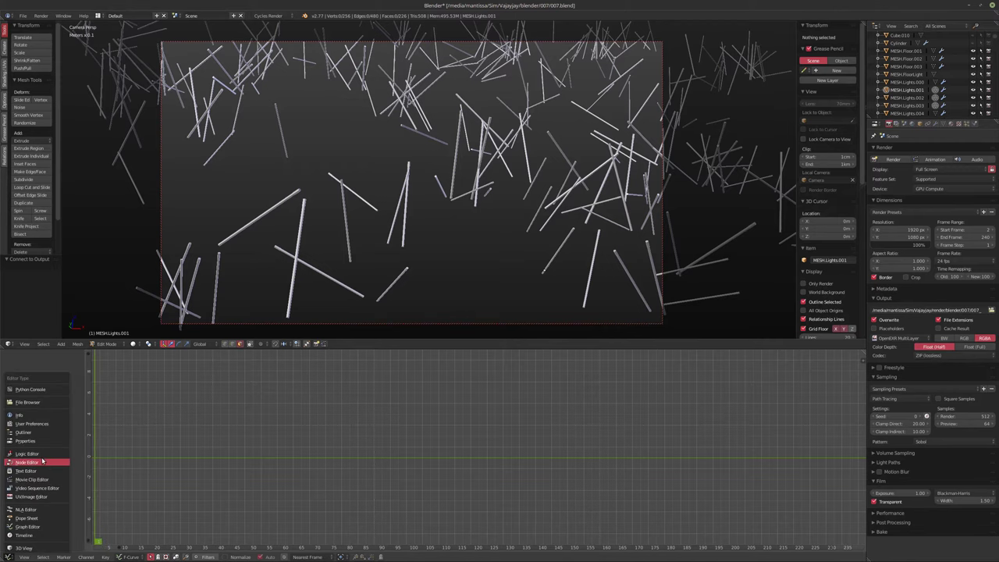
click(38, 518)
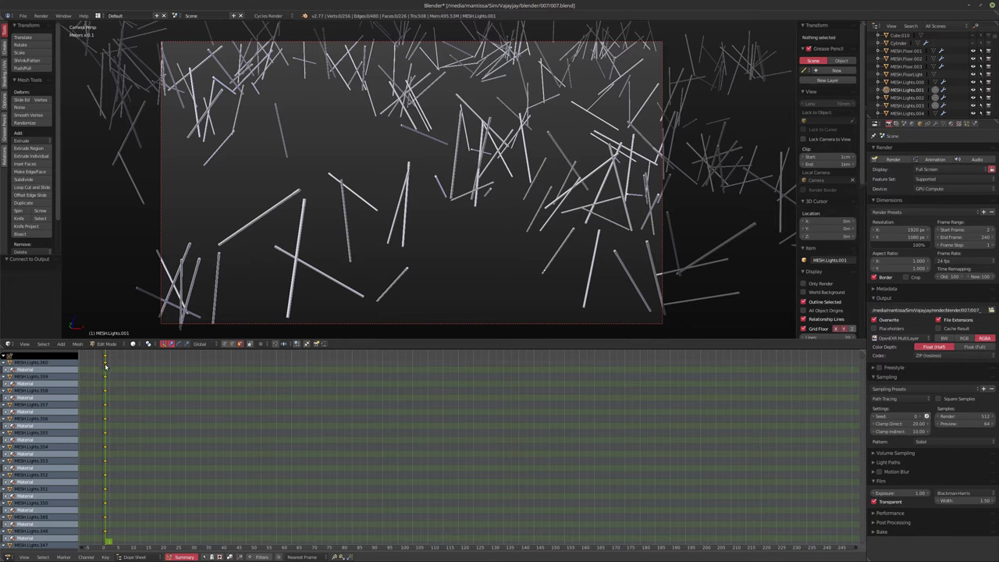
click(7, 370)
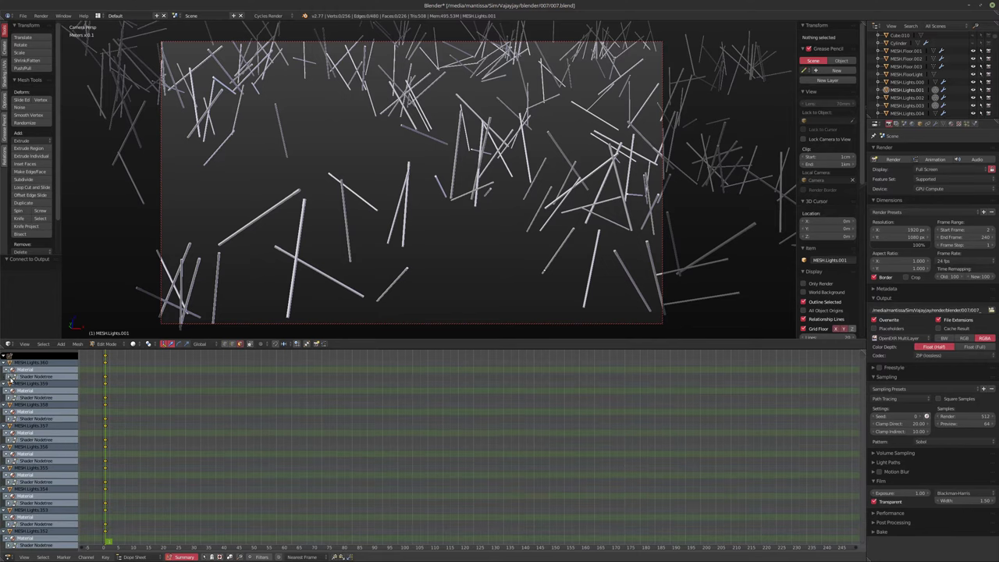
click(9, 378)
click(43, 384)
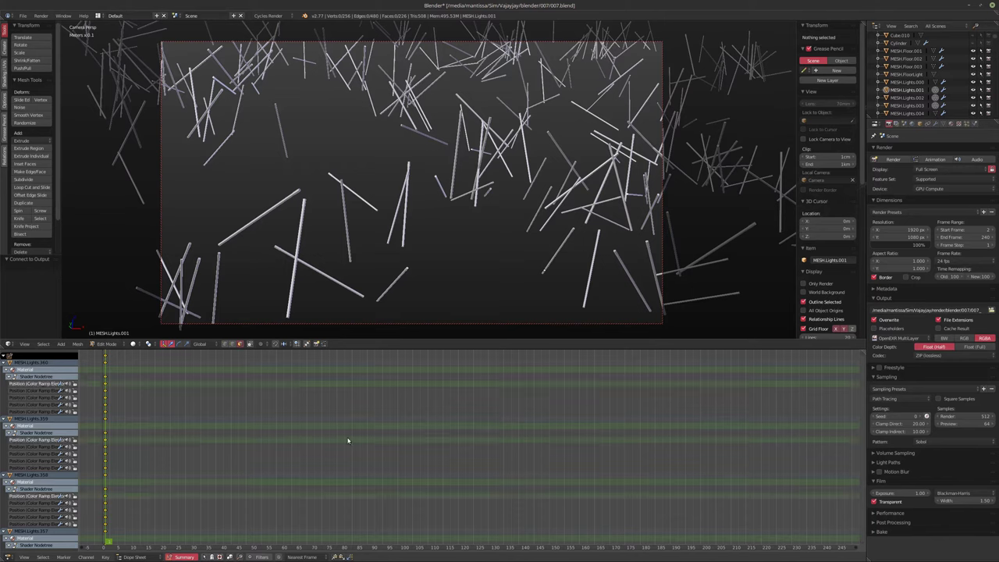
Add a time marker at frame 1 and take the light mesh out of Edit Mode
key(m)
click(37, 392)
click(36, 384)
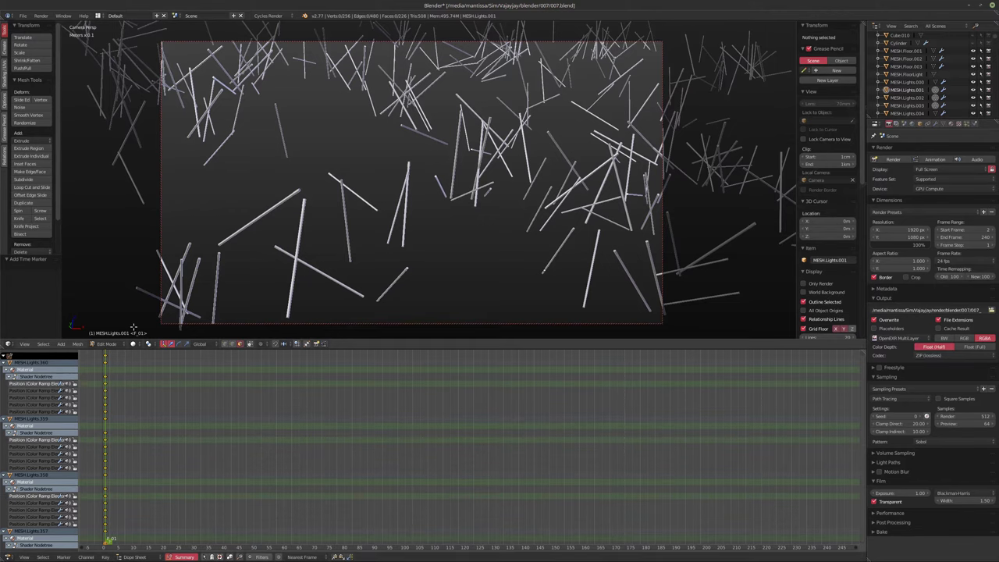
shift+middle_drag(242, 282, 245, 281)
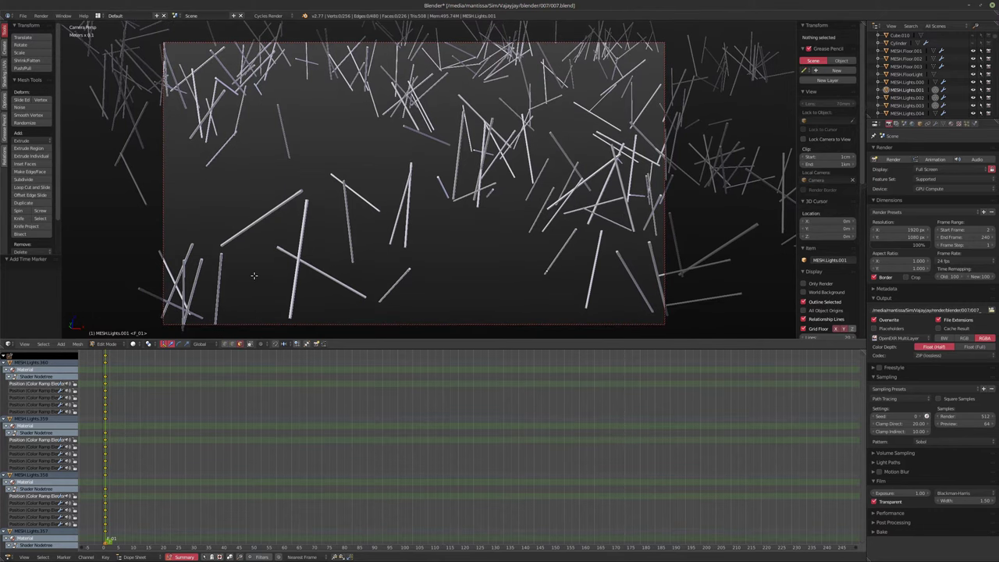
key(Tab)
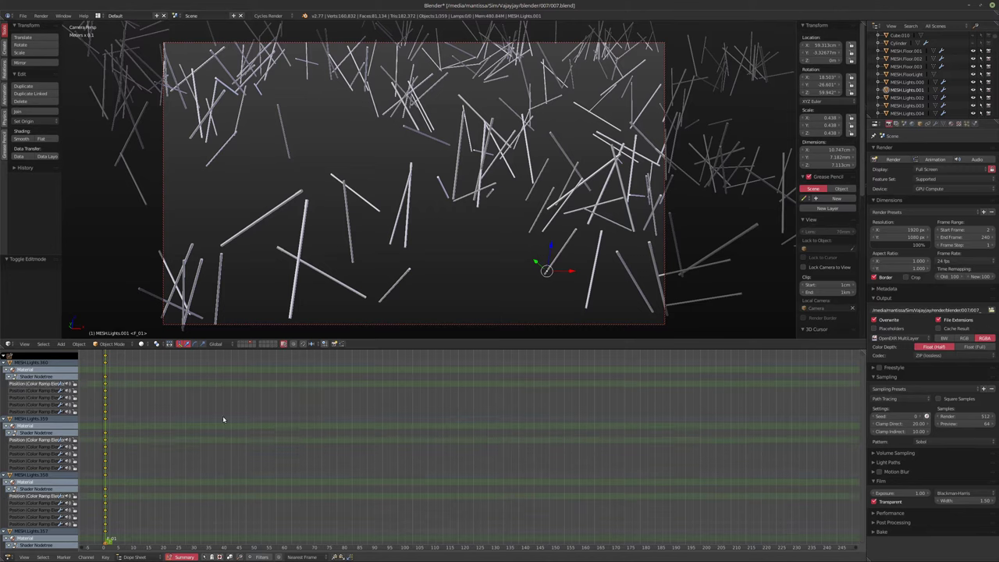
Switch the Dope Sheet area to the Graph Editor and look through its channel and view options
click(8, 557)
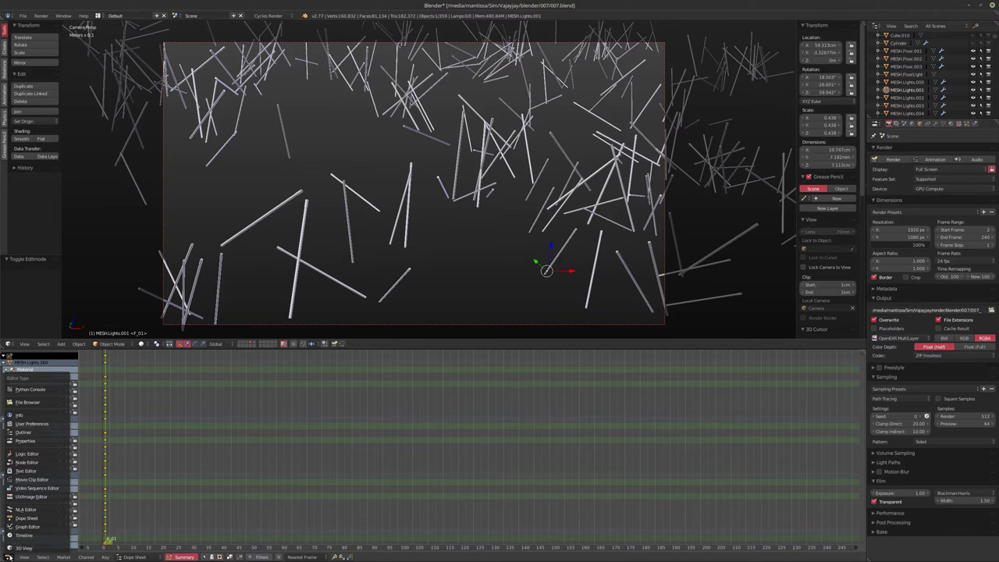
click(26, 537)
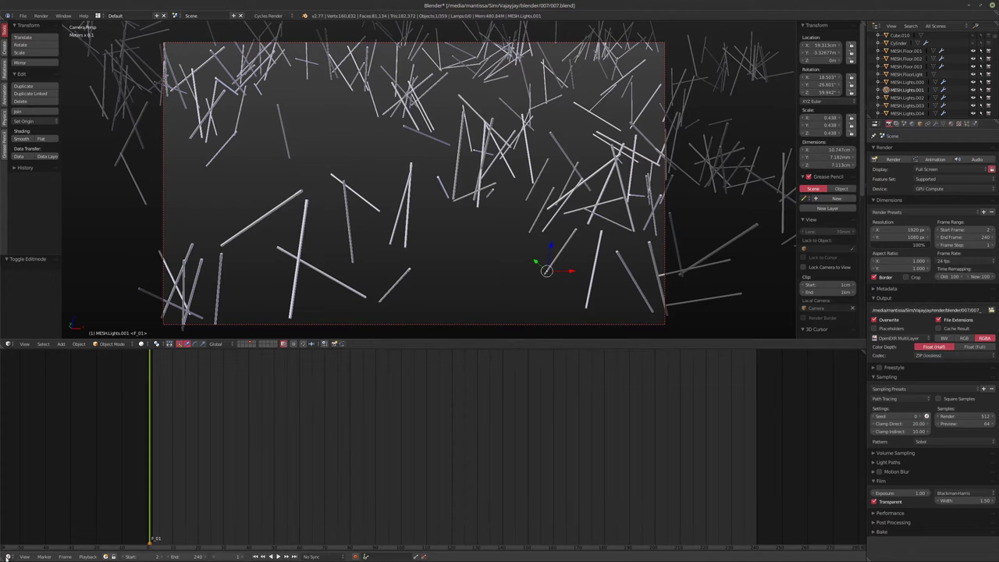
click(8, 557)
click(31, 527)
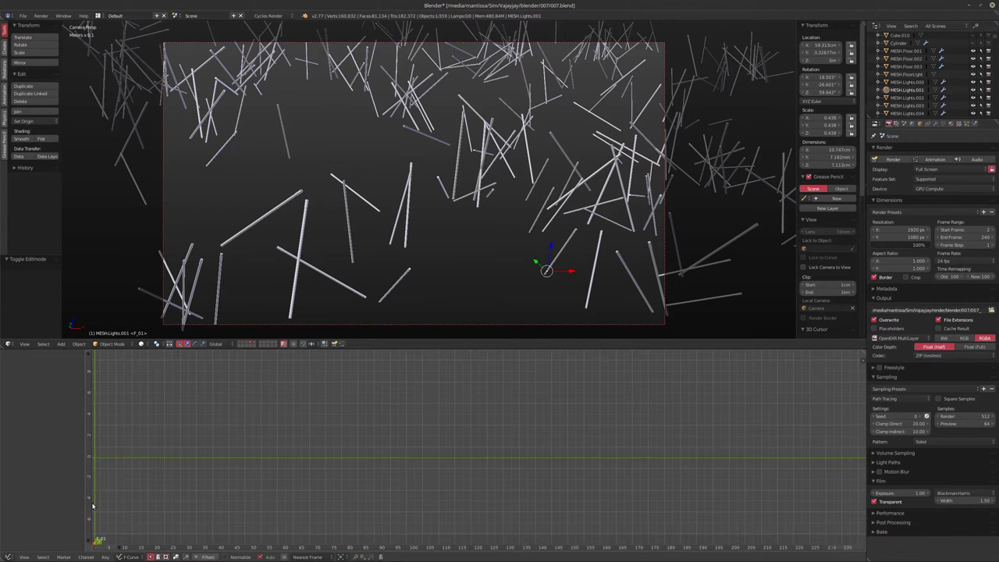
click(87, 557)
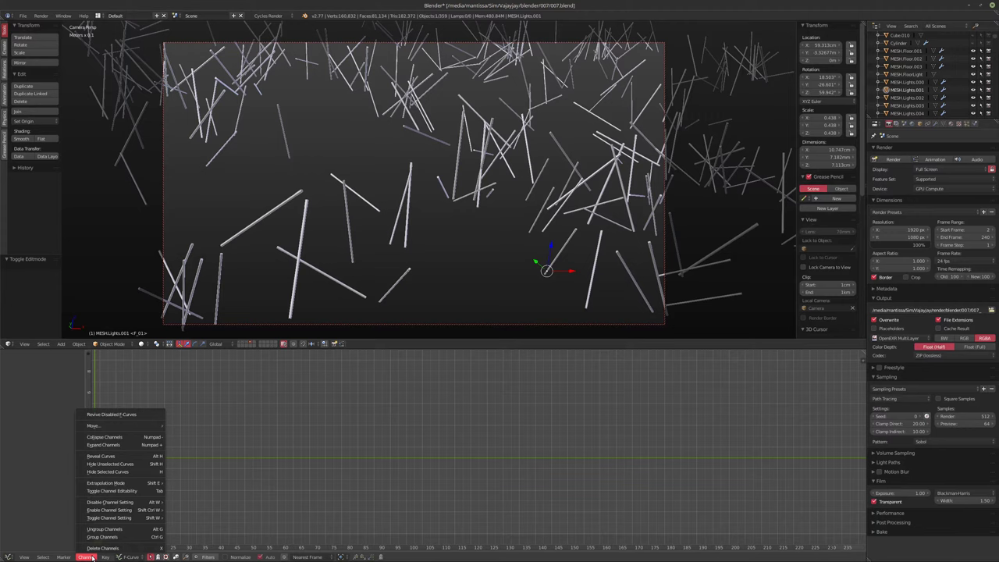
mouse_move(115, 505)
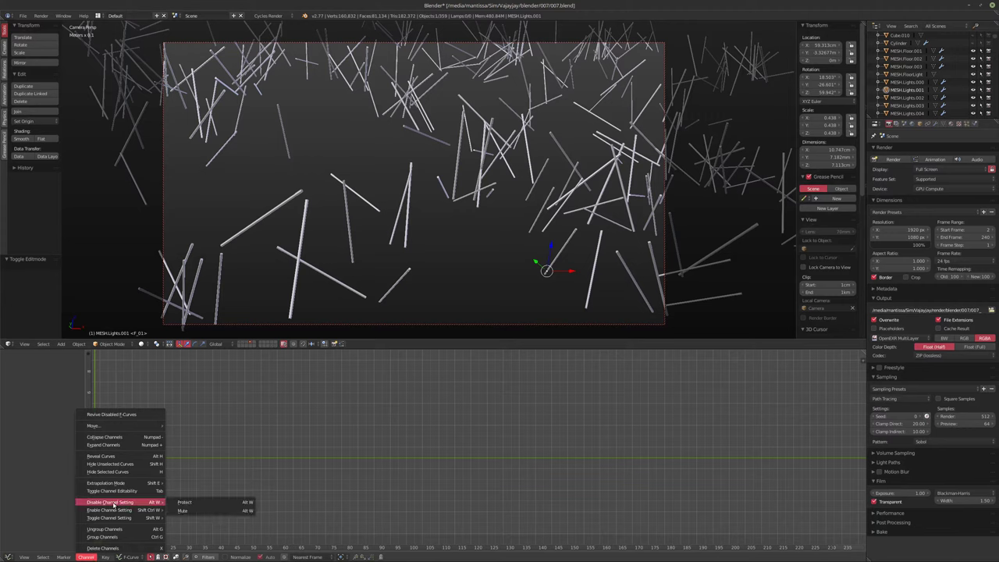
mouse_move(25, 559)
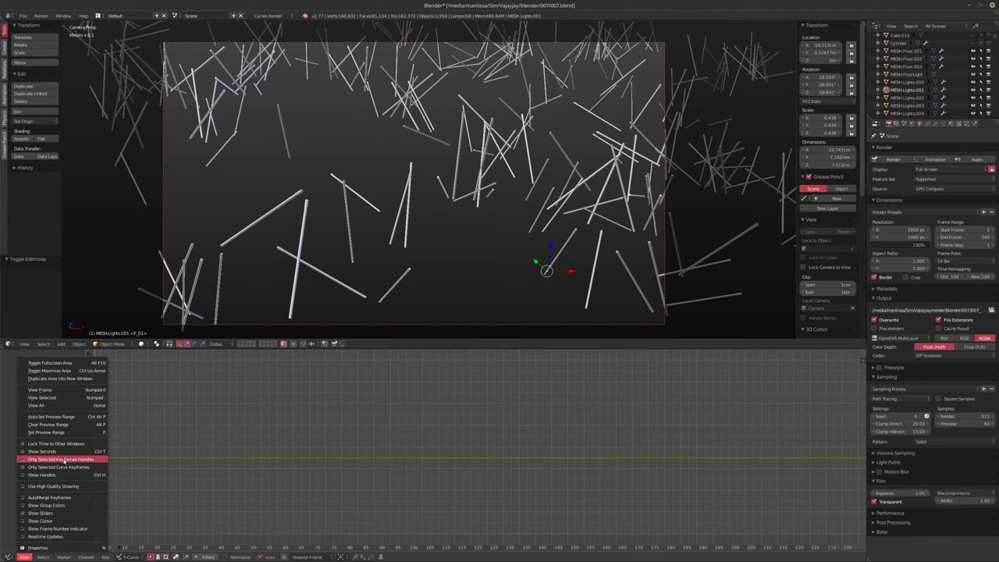
click(37, 516)
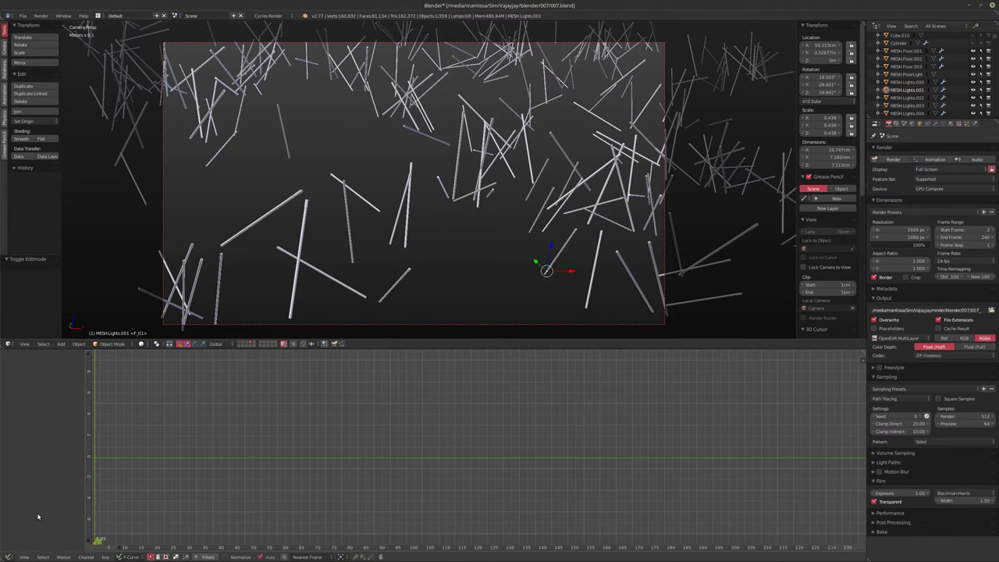
Select the F_01 time marker in the Graph Editor and try to move it along the timeline
middle_drag(136, 505, 250, 435)
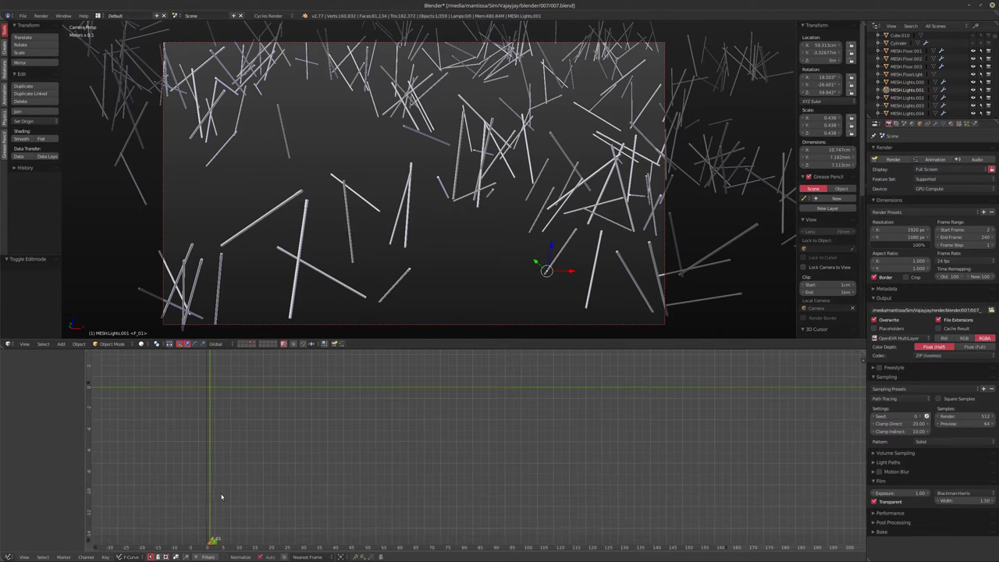
drag(212, 539, 252, 493)
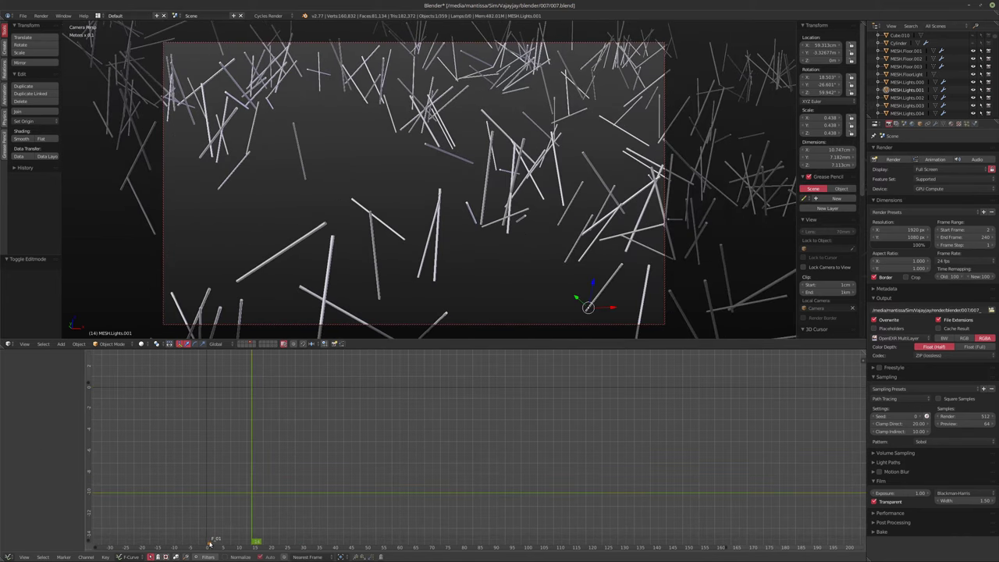
click(209, 544)
right_click(211, 544)
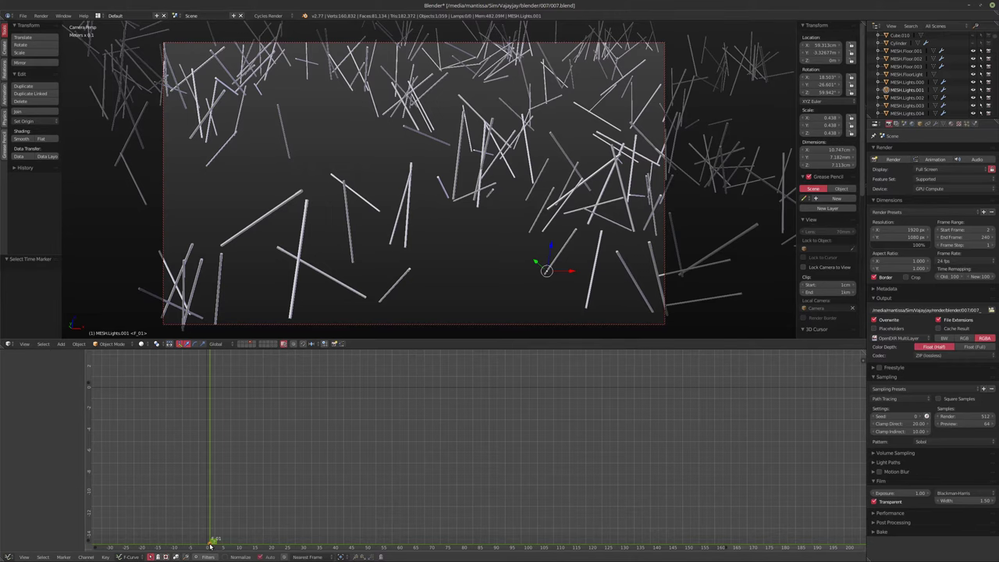
drag(212, 543, 236, 540)
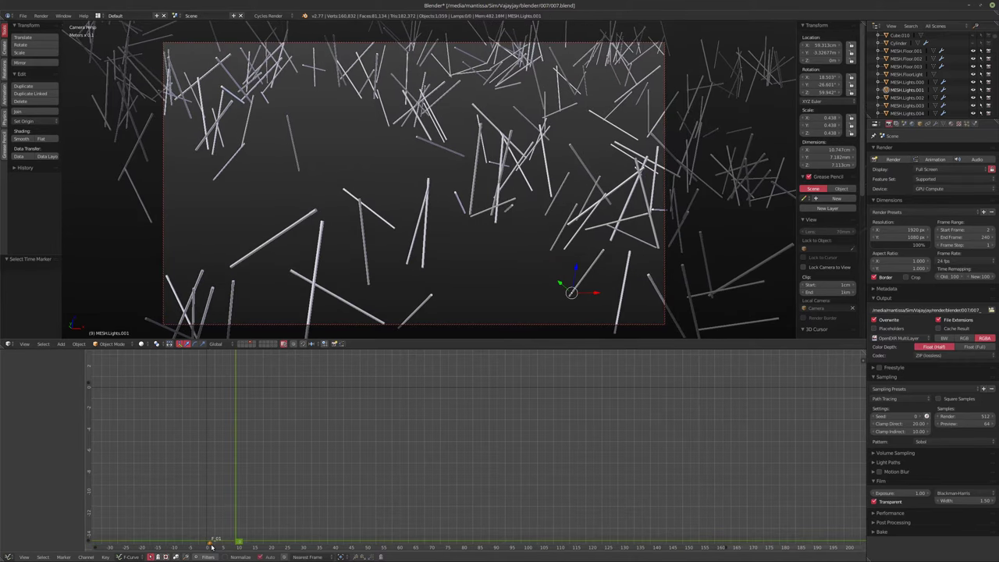
key(g)
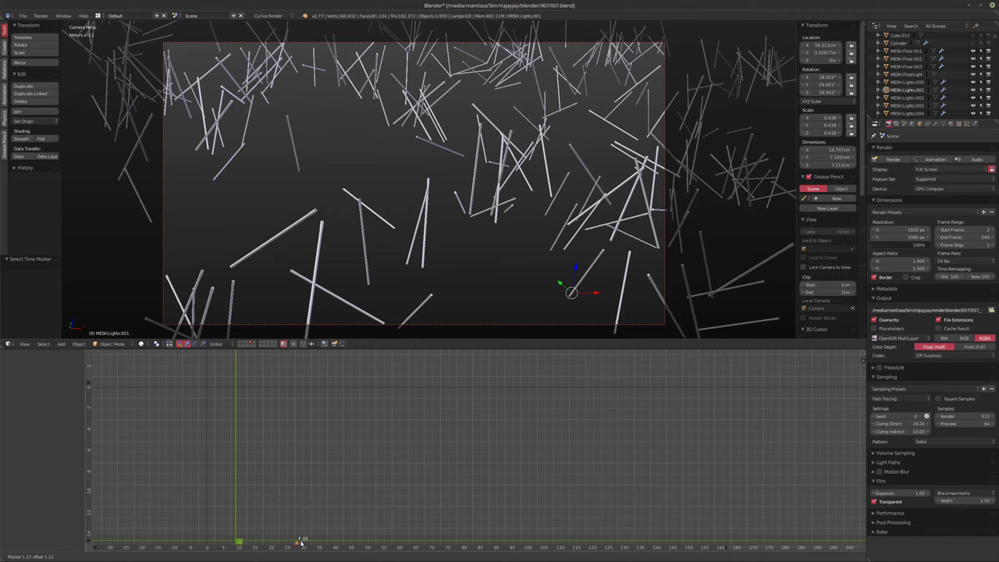
click(234, 542)
Try adding a time marker at frame 9, and undo it
mouse_move(270, 512)
middle_down()
mouse_move(280, 466)
mouse_move(268, 494)
middle_up()
key(m)
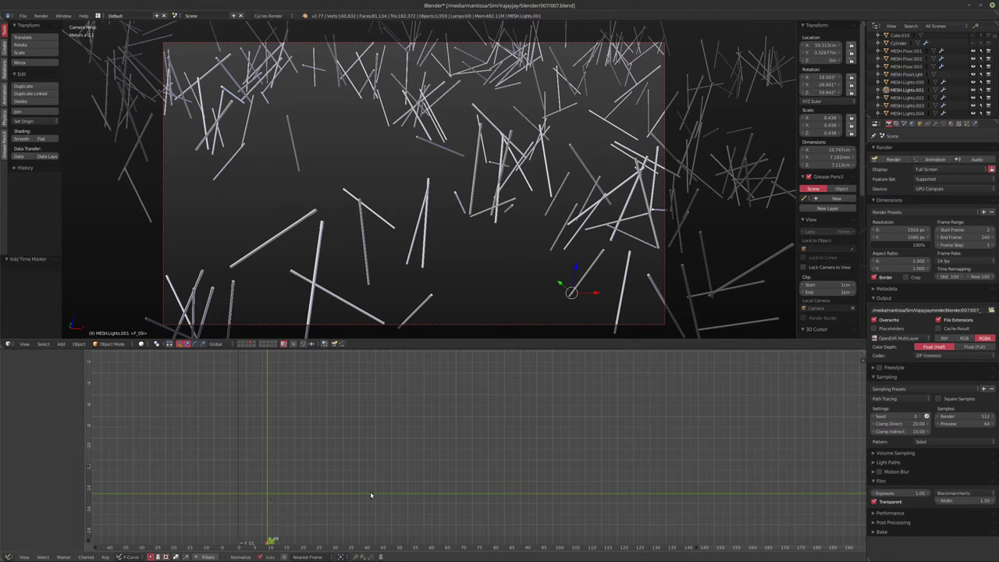
key(ctrl+z)
middle_drag(252, 534, 261, 531)
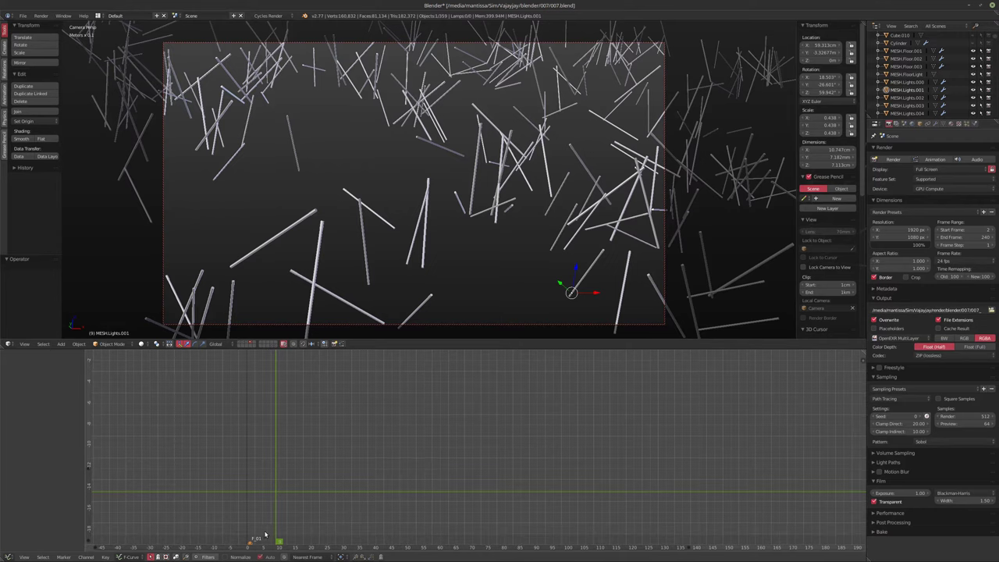
Show the Graph Editor's properties and check its view, marker and curve mode options for the light animation
key(n)
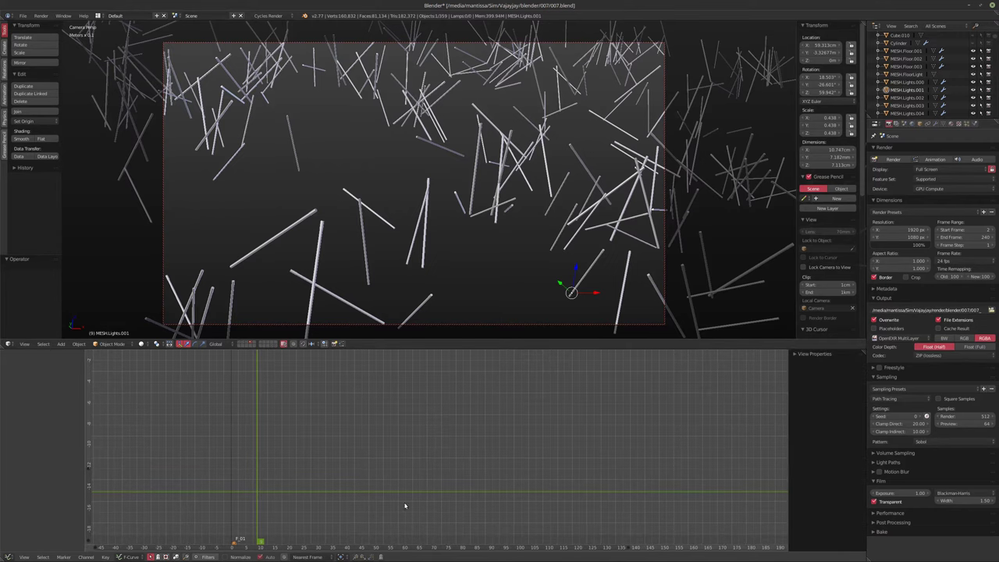
right_click(236, 545)
click(25, 557)
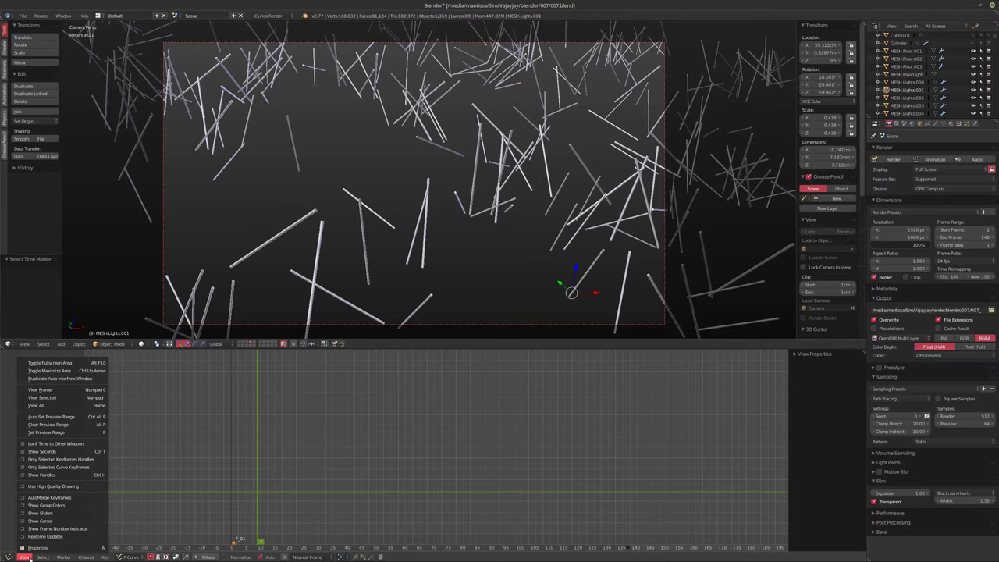
mouse_move(51, 558)
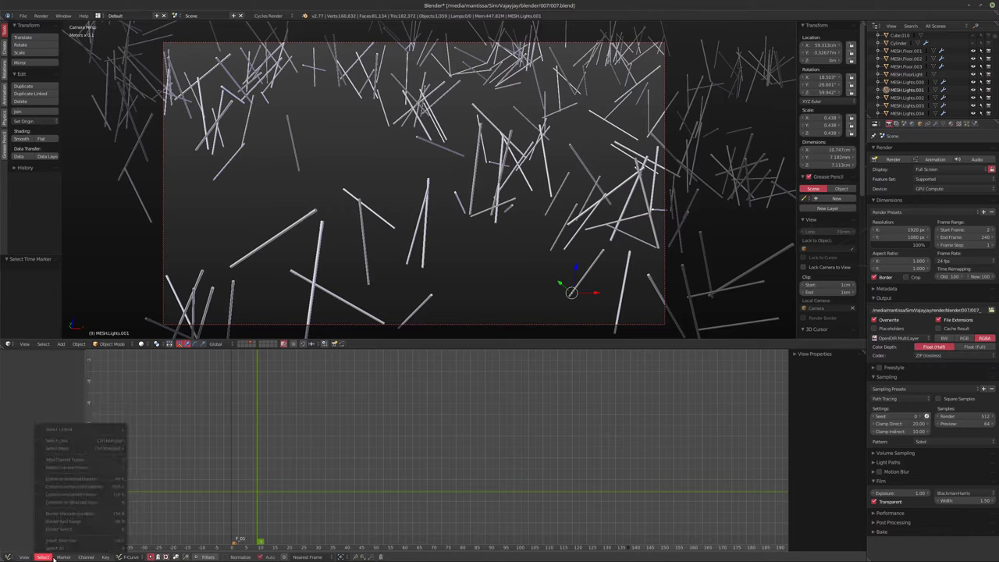
click(64, 557)
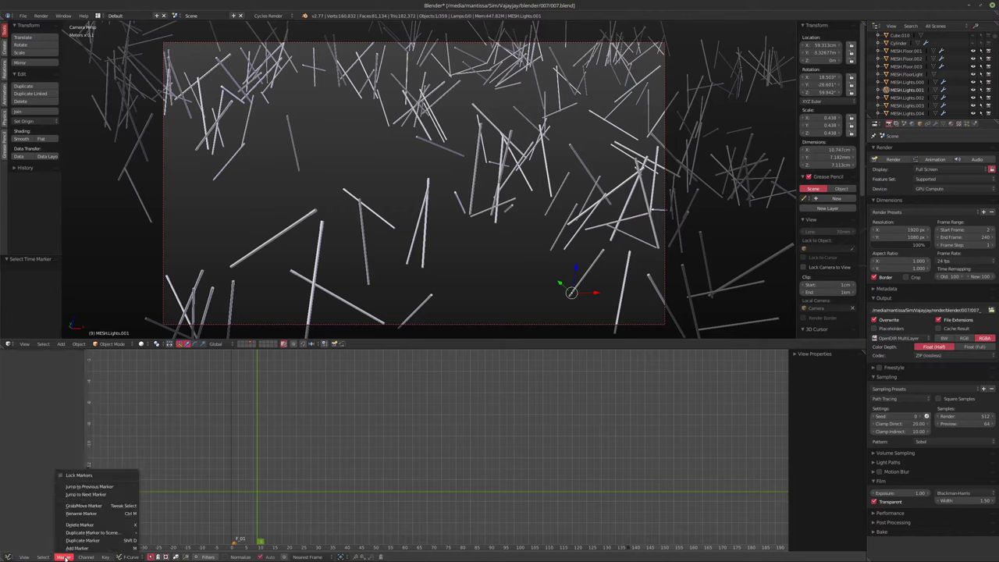
mouse_move(104, 557)
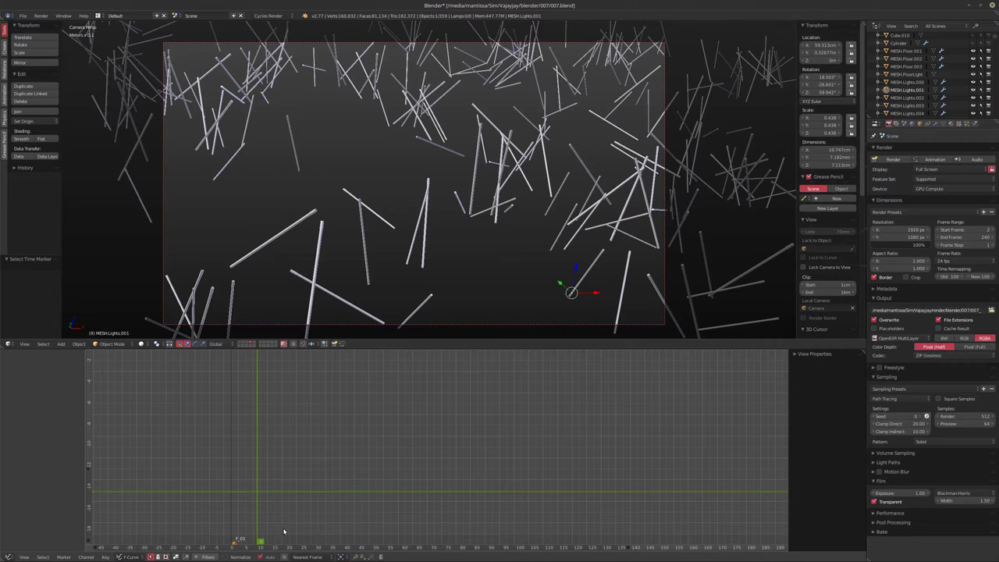
mouse_move(297, 501)
middle_down()
mouse_move(291, 509)
mouse_move(295, 502)
middle_up()
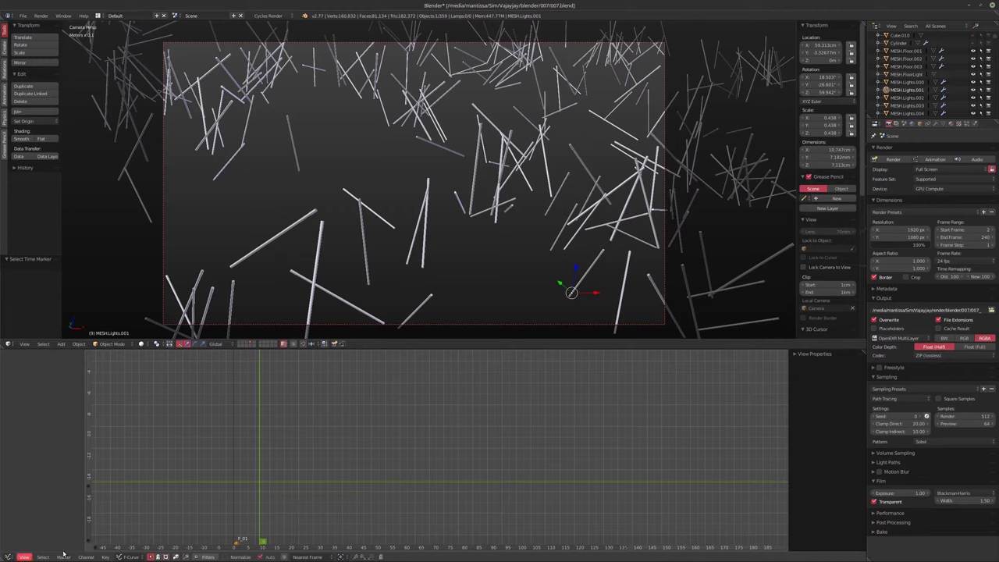
click(125, 557)
click(131, 539)
click(135, 558)
click(133, 548)
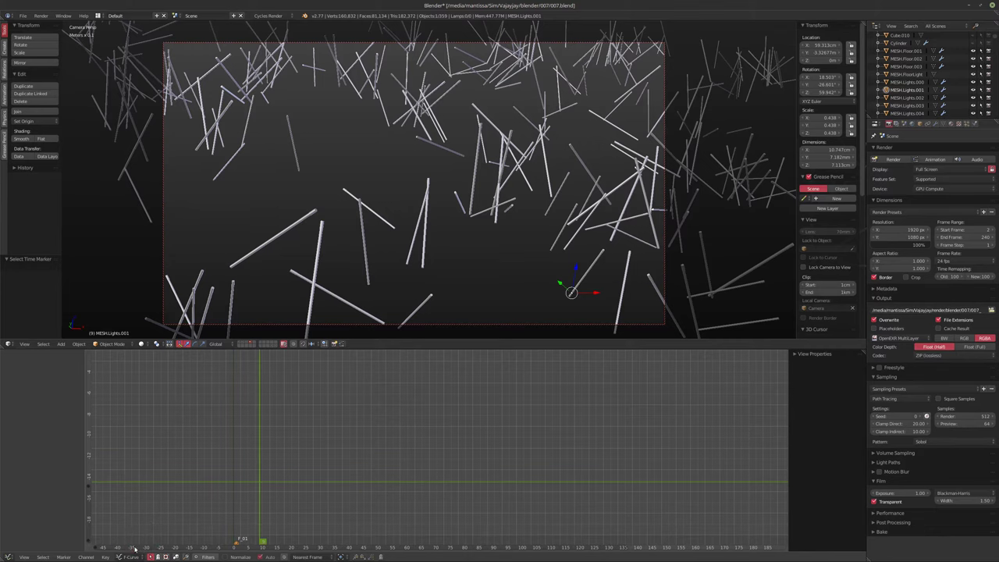
Switch the Graph Editor area back to the Node Editor and select the ColorRamp's first stop
click(9, 558)
click(26, 462)
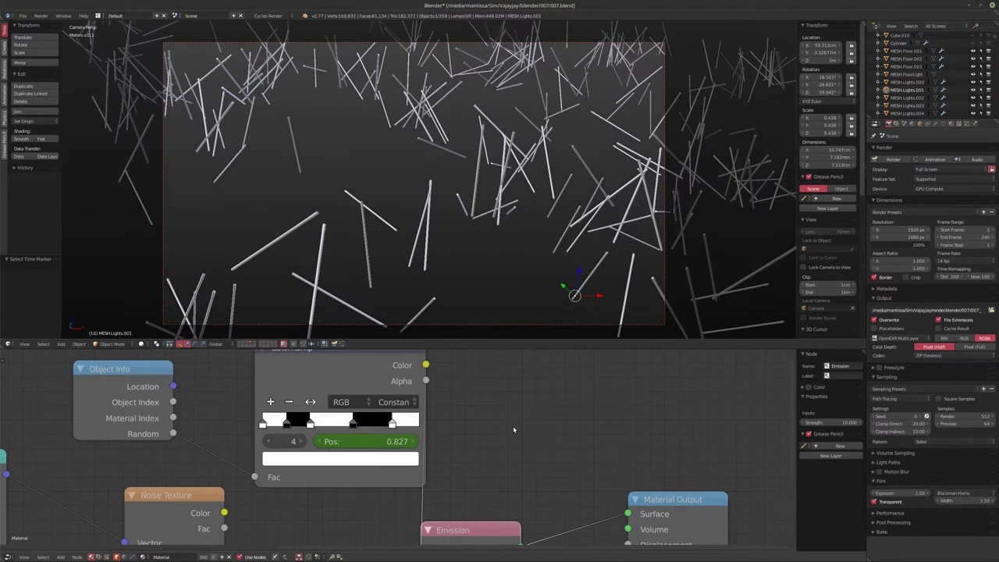
click(268, 426)
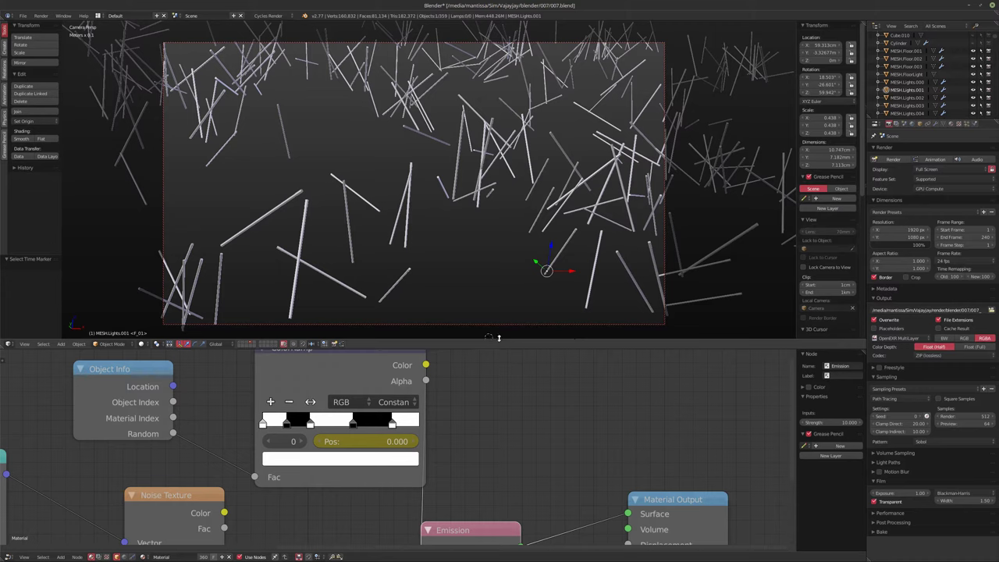
Split the 3D viewport horizontally and turn the new strip above the node area into a Timeline
drag(3, 347, 3, 302)
click(7, 344)
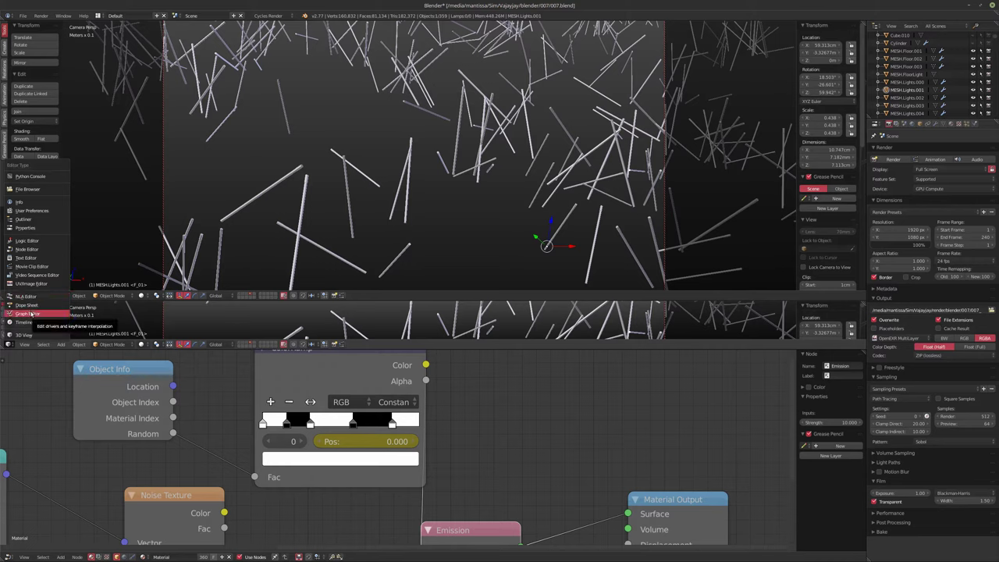
click(34, 322)
At frame 24, try shifting the ColorRamp's first stop to position 0.220, and scrub the Timeline to test it
drag(28, 322, 94, 332)
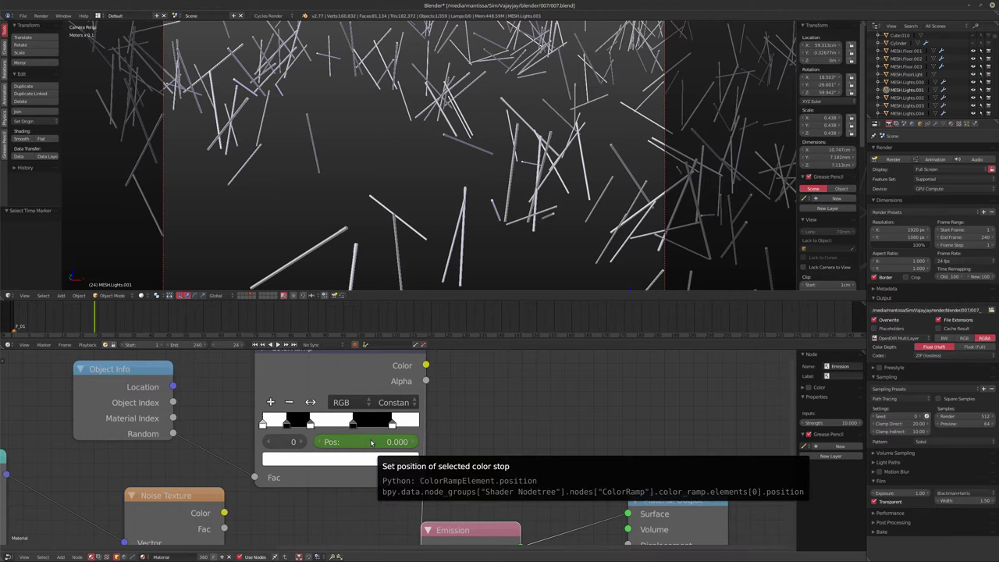
mouse_move(365, 444)
mouse_down()
mouse_move(410, 444)
mouse_move(360, 442)
mouse_up()
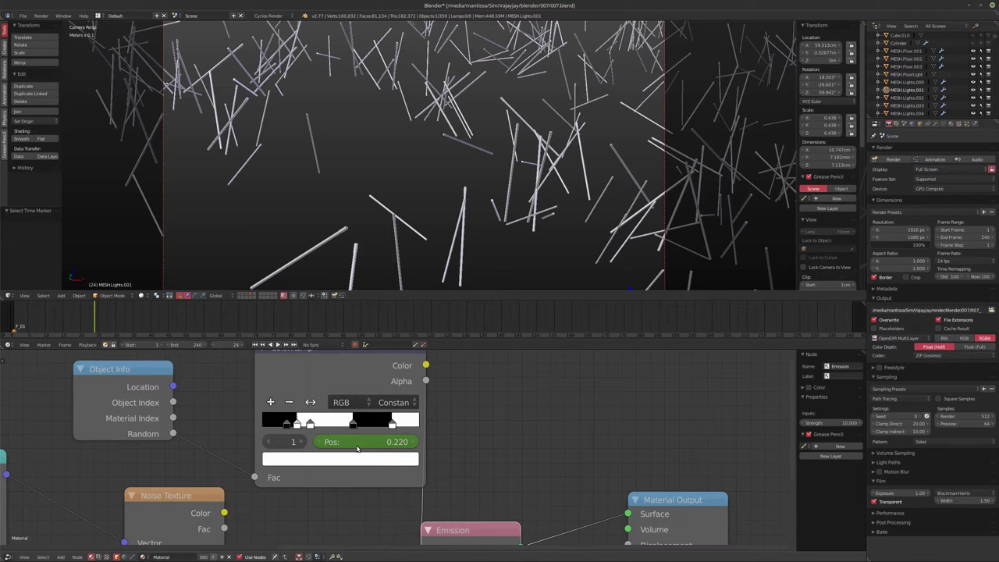
click(119, 327)
drag(119, 327, 169, 327)
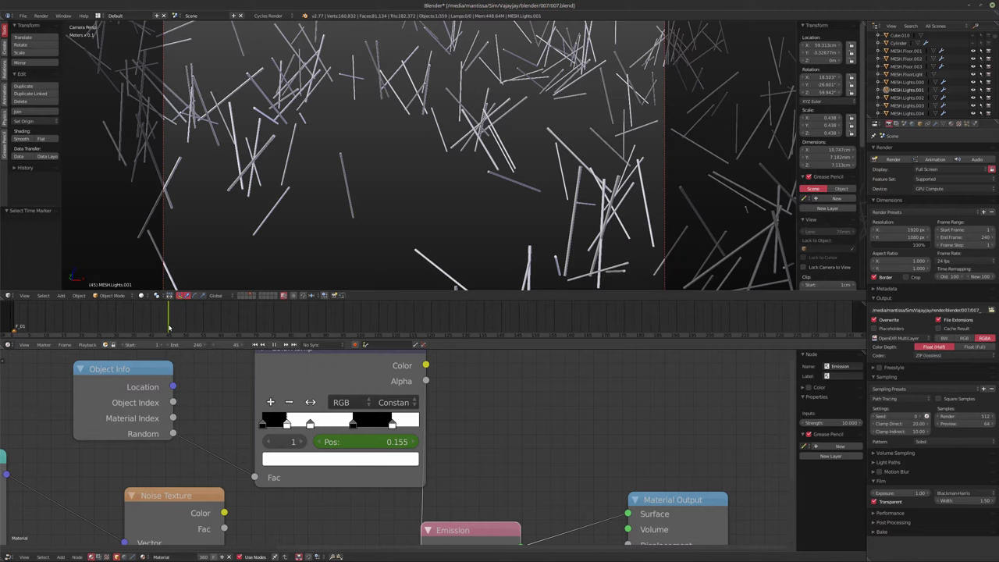
At frame 48, reposition ColorRamp stops and keyframe their positions, with stop 3 at 0.623
drag(169, 327, 178, 327)
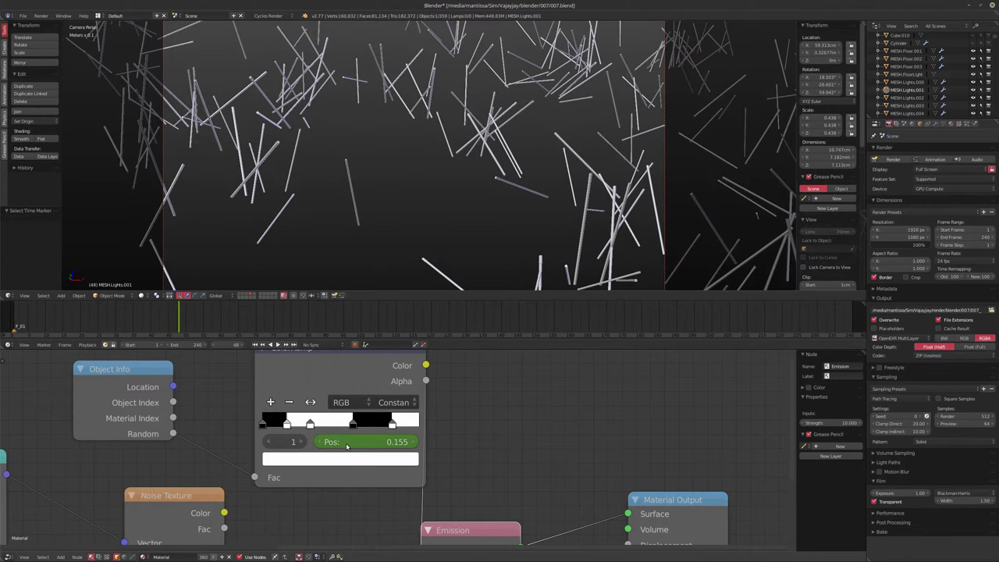
drag(347, 445, 381, 445)
key(i)
drag(310, 426, 358, 431)
key(i)
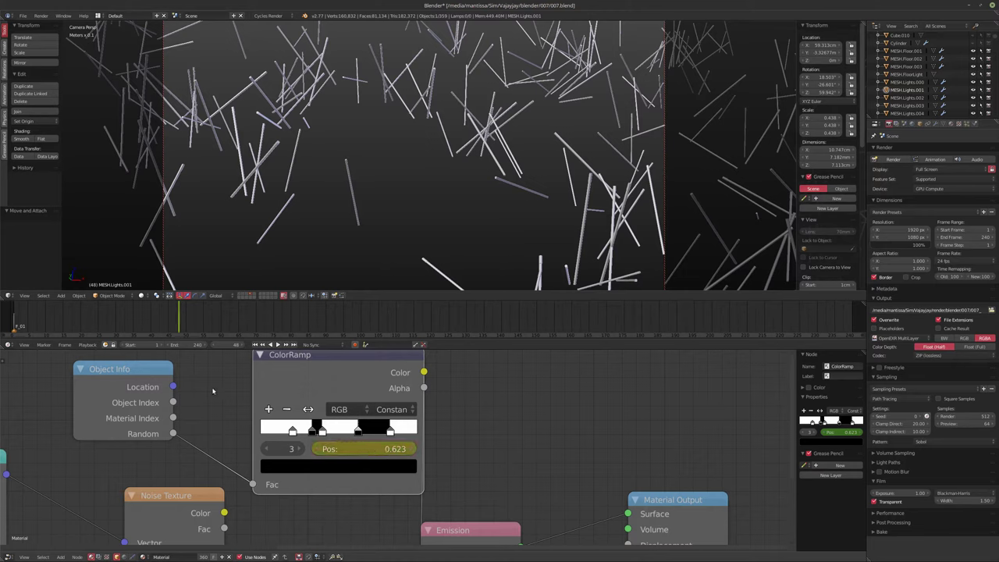
Switch the viewport to rendered shading and step through the frames back to frame 1 to check the tubes' flicker
key(shift+z)
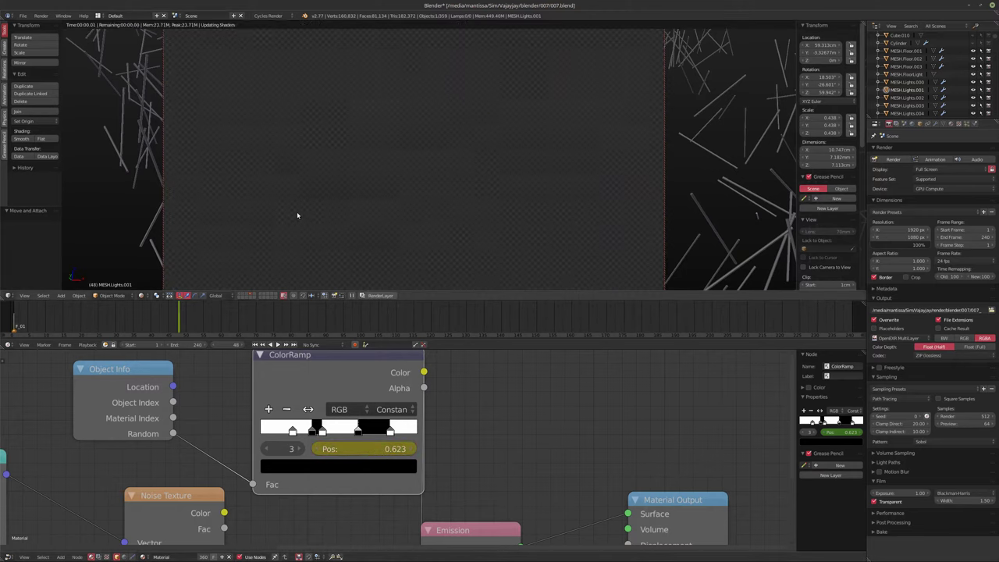
key(Left)
key(Left)
key(Left)
key(Left)
key(Left)
key(Left)
key(Left)
key(Left)
key(Left)
key(Left)
key(Left)
key(Left)
key(Left)
key(Left)
key(Left)
key(Left)
key(Left)
key(Left)
key(Left)
key(Left)
key(Left)
key(Left)
key(Left)
key(Left)
key(Left)
key(Left)
key(Left)
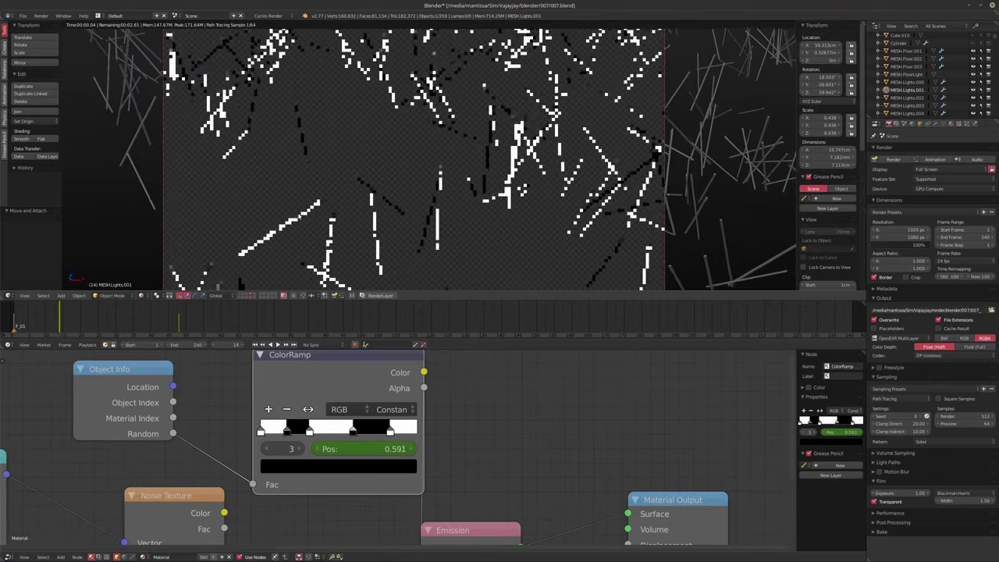
key(Left)
key(Left)
key(Left)
key(Left)
key(Left)
key(Left)
key(Left)
key(Left)
key(Left)
key(Left)
key(Left)
key(Right)
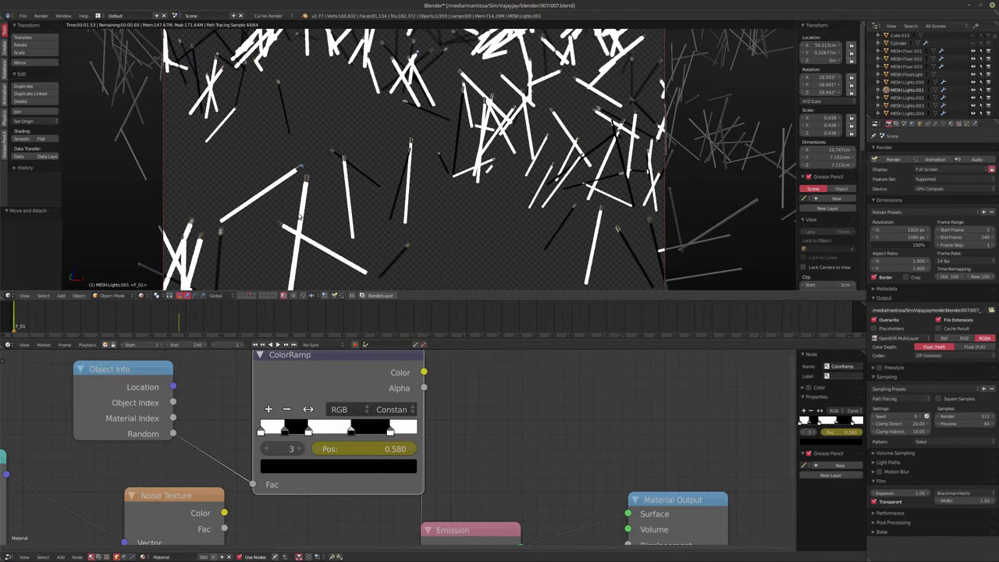
key(Right)
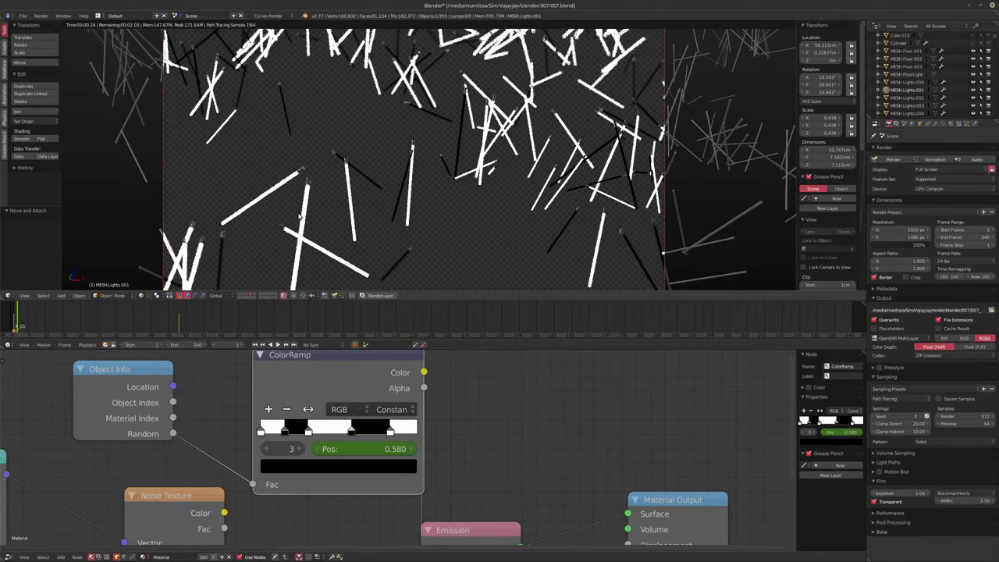
key(shift+Right)
key(shift+Left)
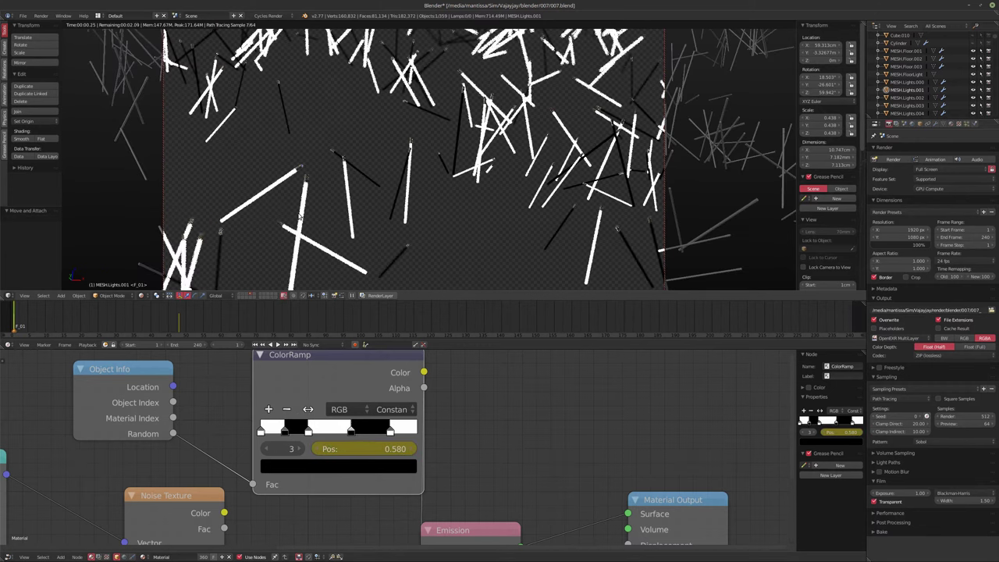
At frame 48, keyframe the first ColorRamp stop at position 0.000
click(178, 326)
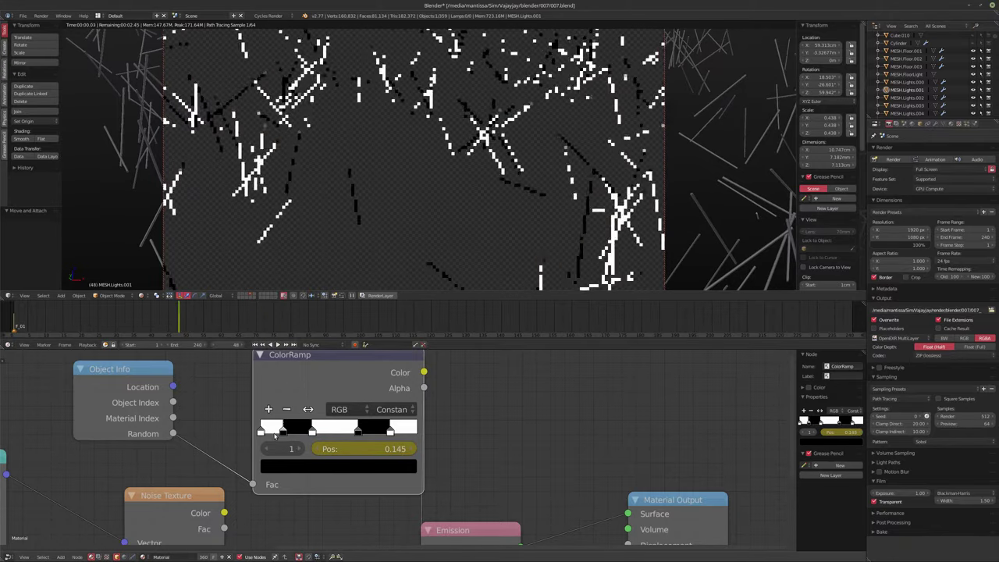
click(267, 431)
drag(267, 431, 260, 431)
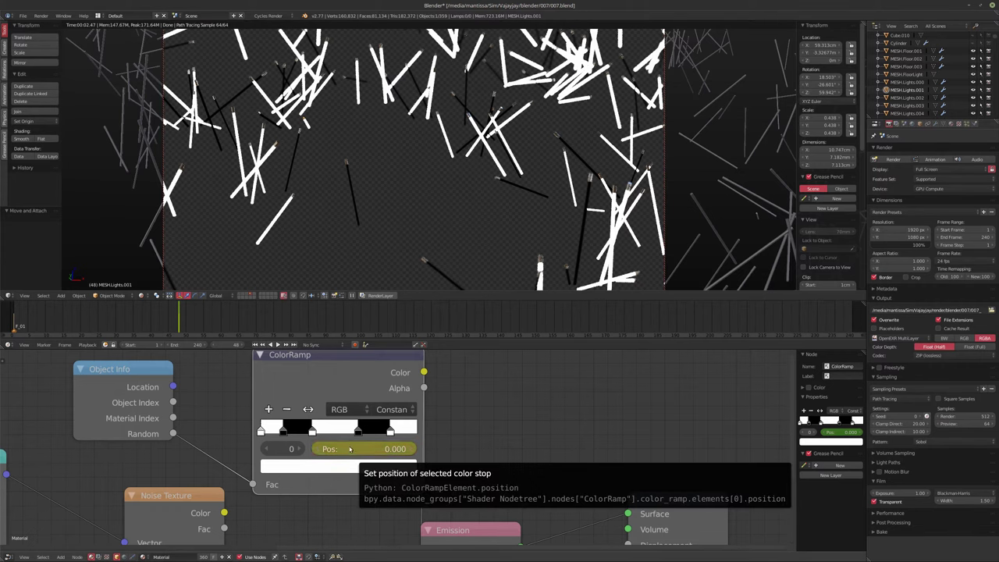
At frame 48, reposition ColorRamp stops 1 to 4 to 0.291, 0.439, 0.723 and 0.864 and keyframe their positions
drag(281, 431, 320, 434)
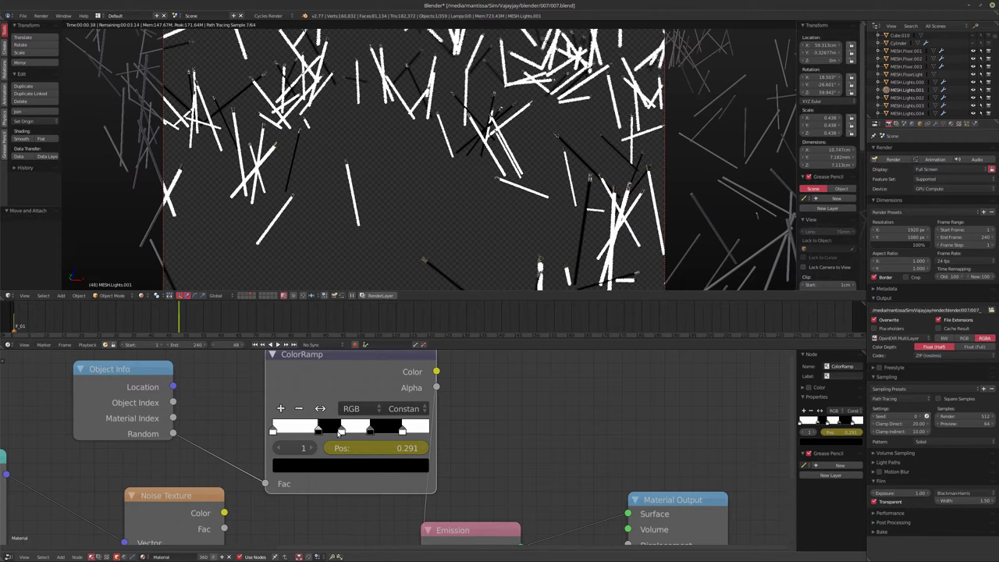
click(341, 431)
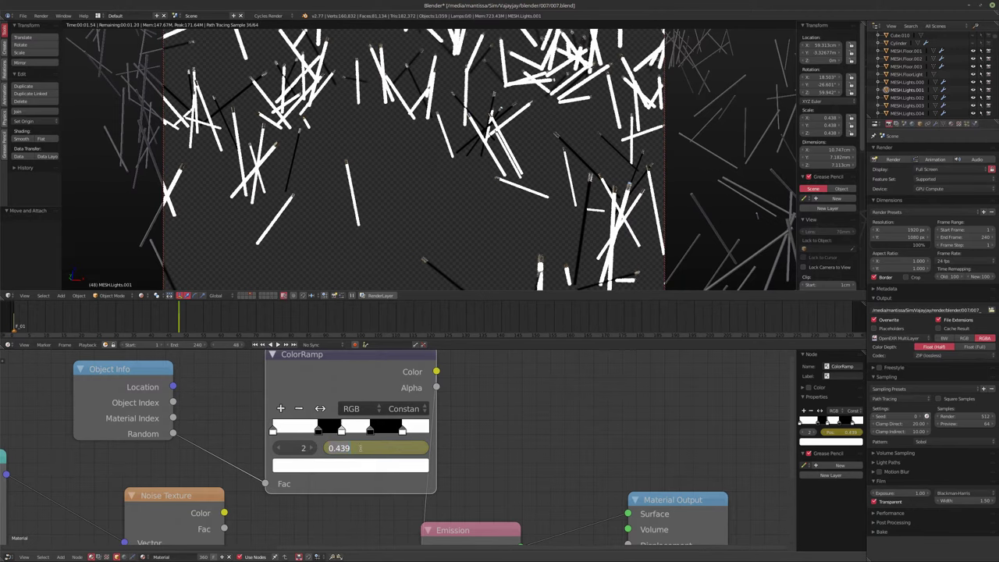
click(384, 431)
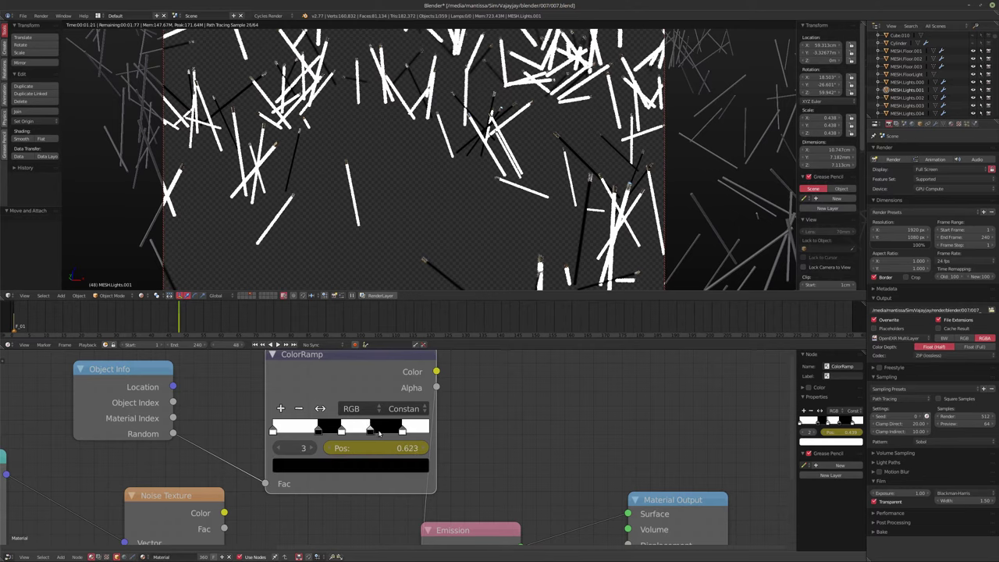
click(403, 430)
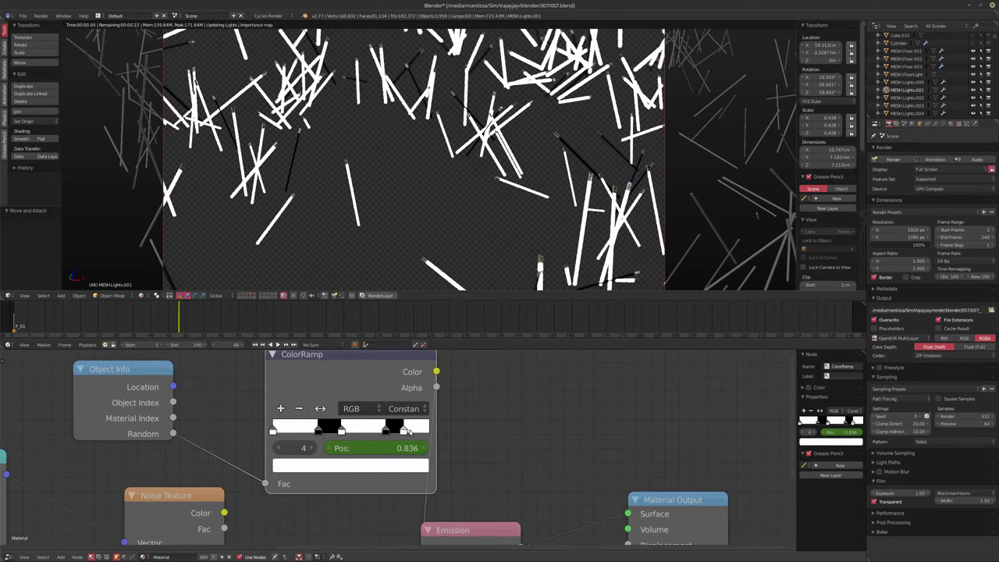
key(i)
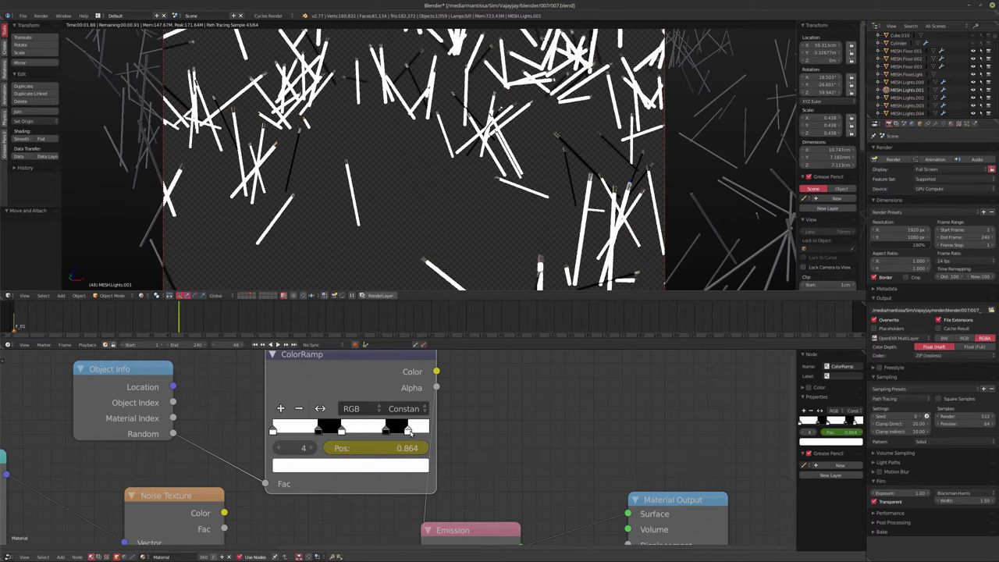
At frame 1, reposition and keyframe ColorRamp stop 2 at 0.141, stop 3 at 0.307 and stop 4 at 0.441
click(109, 325)
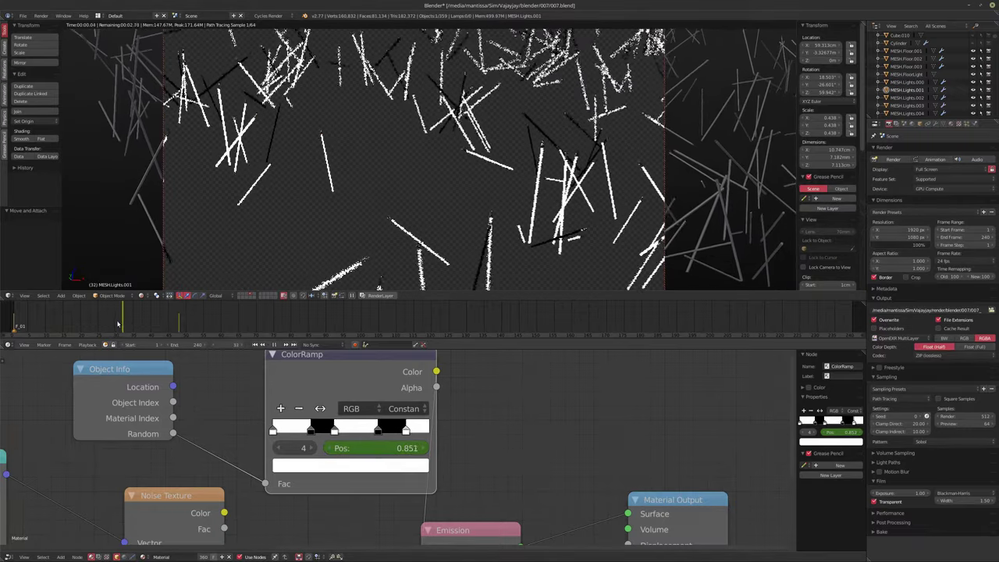
drag(109, 324, 14, 333)
mouse_move(298, 431)
mouse_down()
mouse_move(282, 433)
mouse_move(310, 433)
mouse_move(278, 430)
mouse_move(295, 431)
mouse_up()
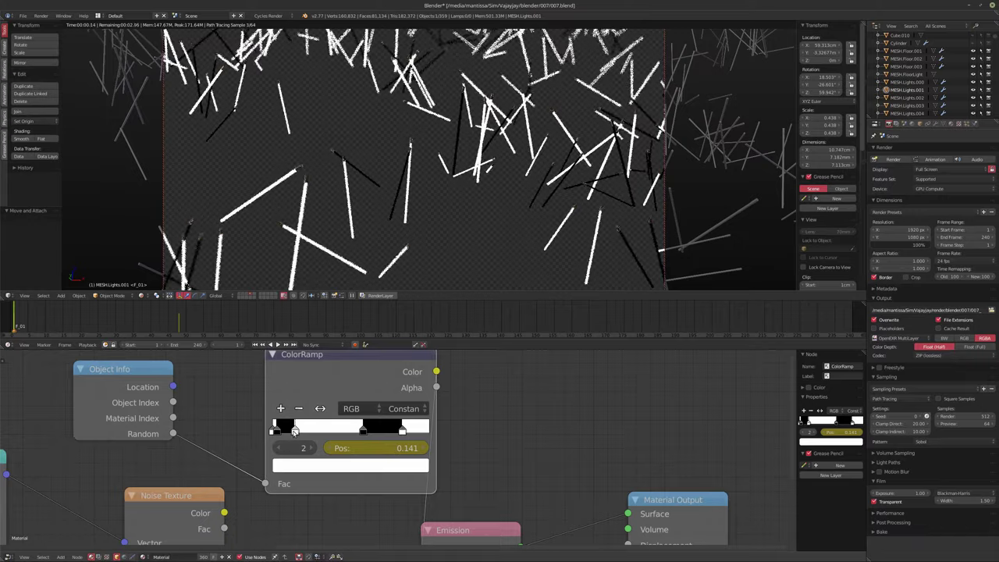
drag(362, 432, 330, 431)
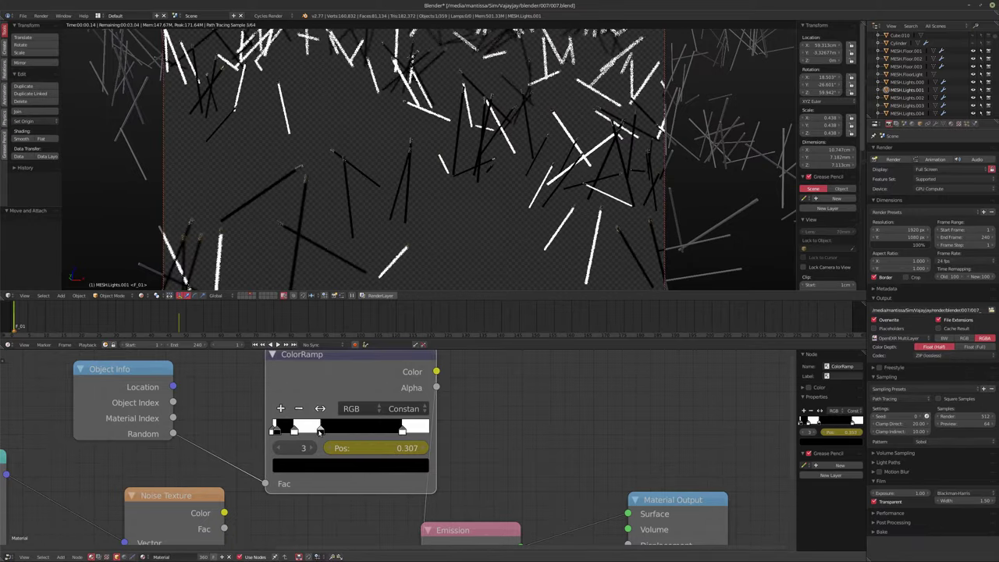
drag(402, 432, 337, 432)
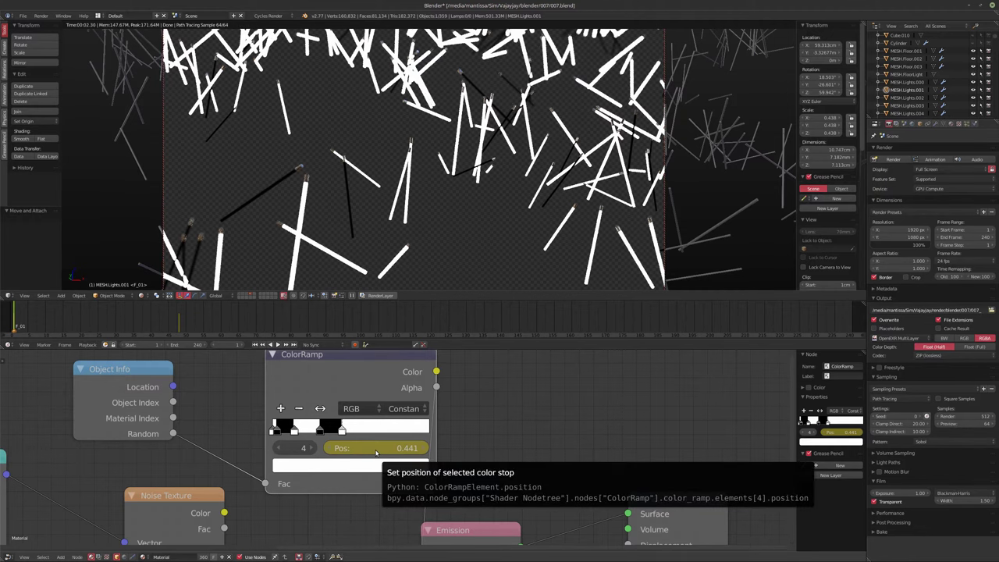
Step forward through the frames and back to frame 0 to check how the ColorRamp stops move
key(Right)
key(Right)
key(Right)
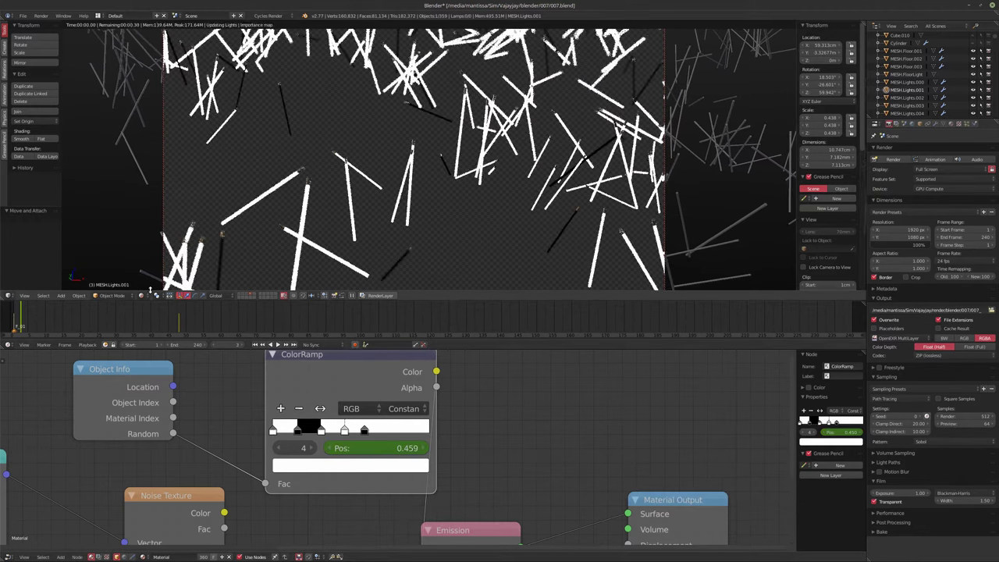
key(Right)
key(Right)
key(Right)
key(Right)
key(Right)
key(Right)
key(Right)
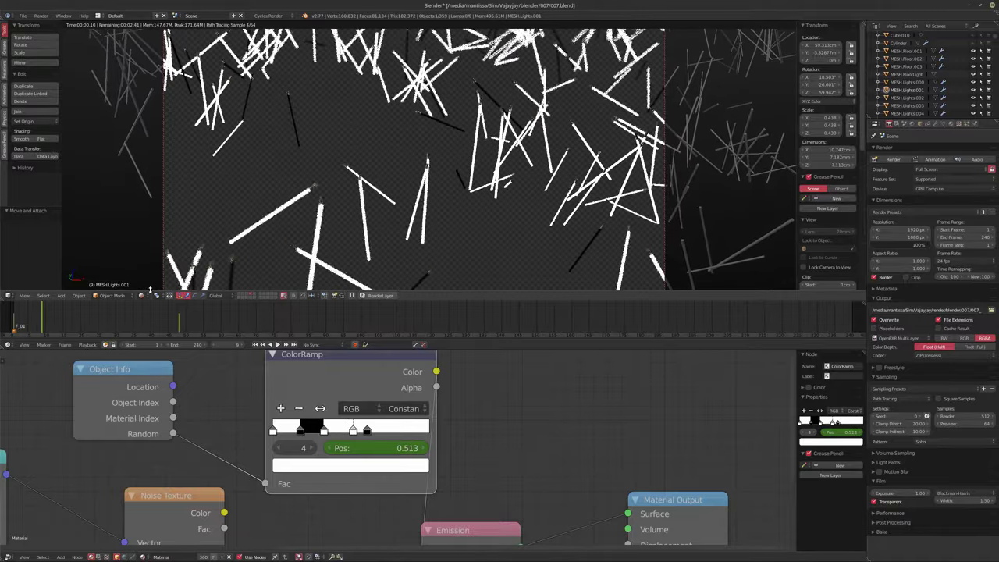
key(Right)
key(Right)
key(Right)
key(Right)
key(Right)
key(Right)
key(Right)
key(Right)
key(Right)
key(Right)
key(Right)
key(Right)
key(Right)
key(Right)
key(Right)
key(Right)
key(Right)
key(Right)
key(Right)
key(Right)
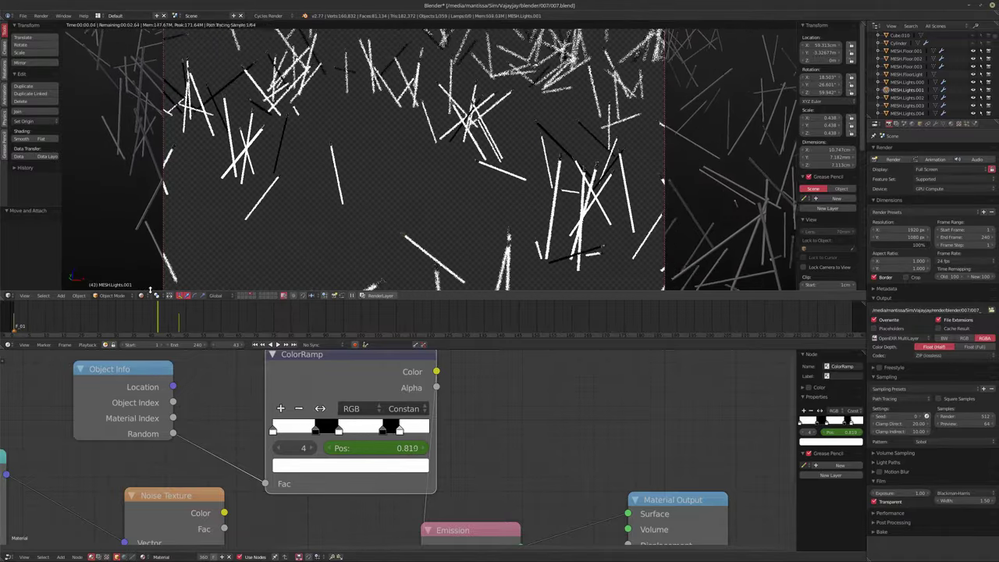
key(Left)
key(Left)
key(Left)
key(Left)
key(Left)
key(Left)
key(Left)
key(Left)
key(Left)
key(Left)
key(Left)
key(Left)
key(Left)
key(Left)
key(Left)
key(Left)
key(Left)
key(Left)
key(Left)
key(Left)
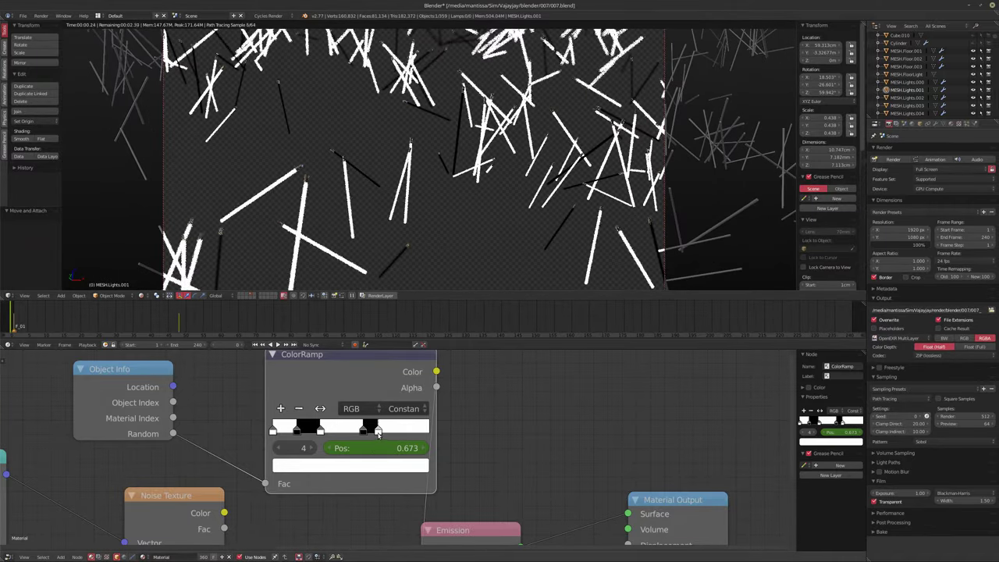
At frame 0, move ColorRamp stop 3 to 0.430 and stop 4 to 0.514 and keyframe both positions
click(338, 431)
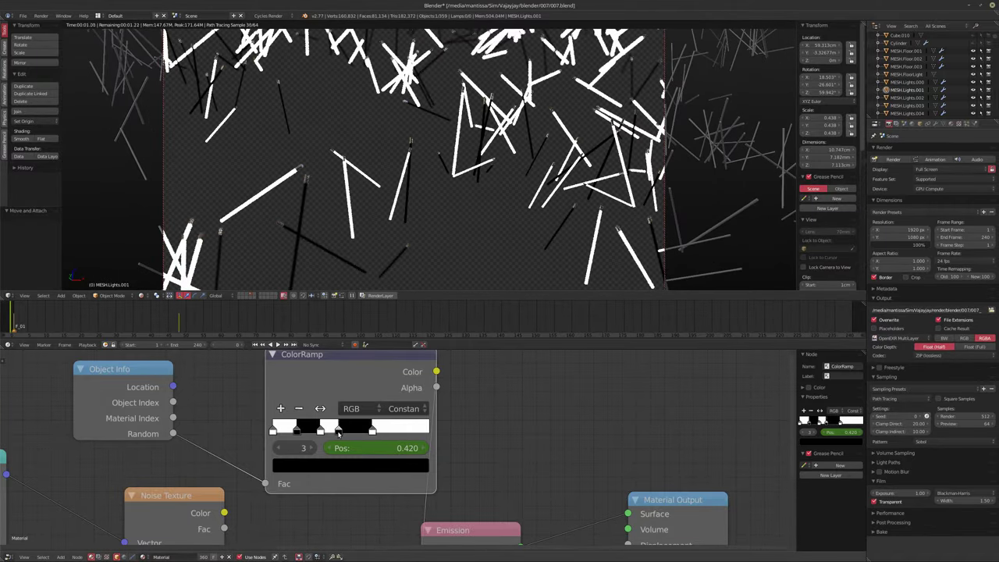
drag(372, 433, 341, 432)
key(i)
key(i)
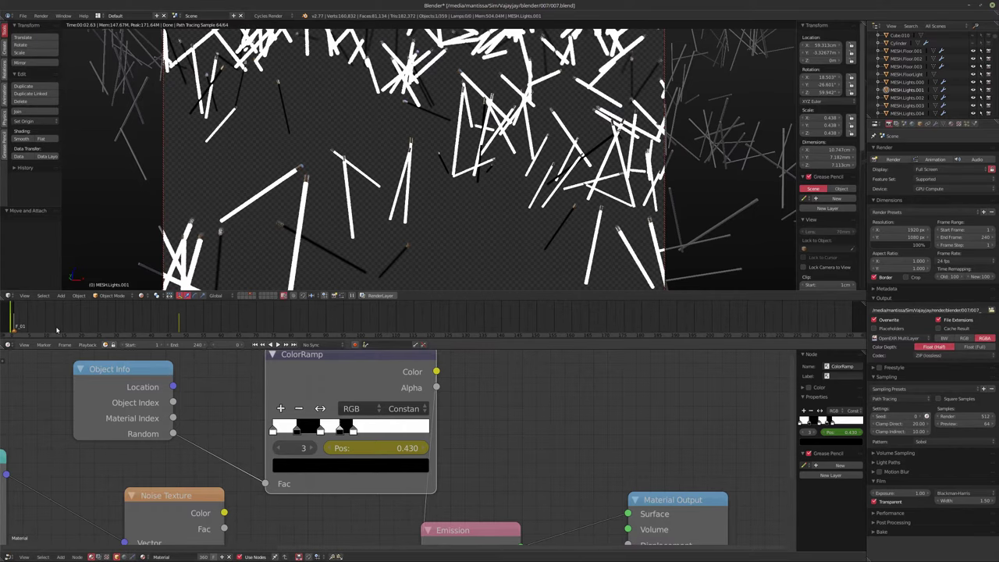
Check the stop positions at frame 48, then delete stop 3's position keyframe at frame 1
key(alt+a)
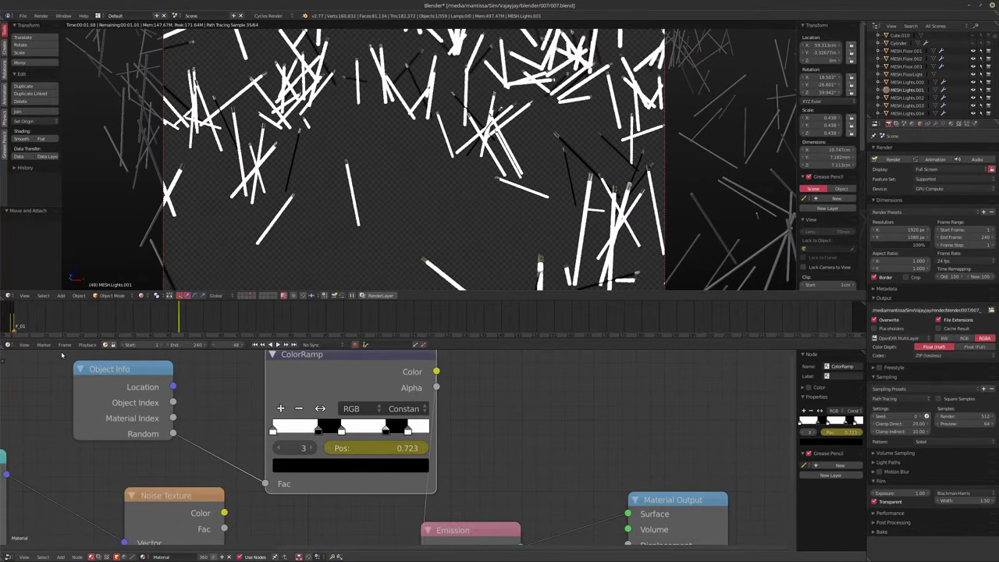
key(shift+Left)
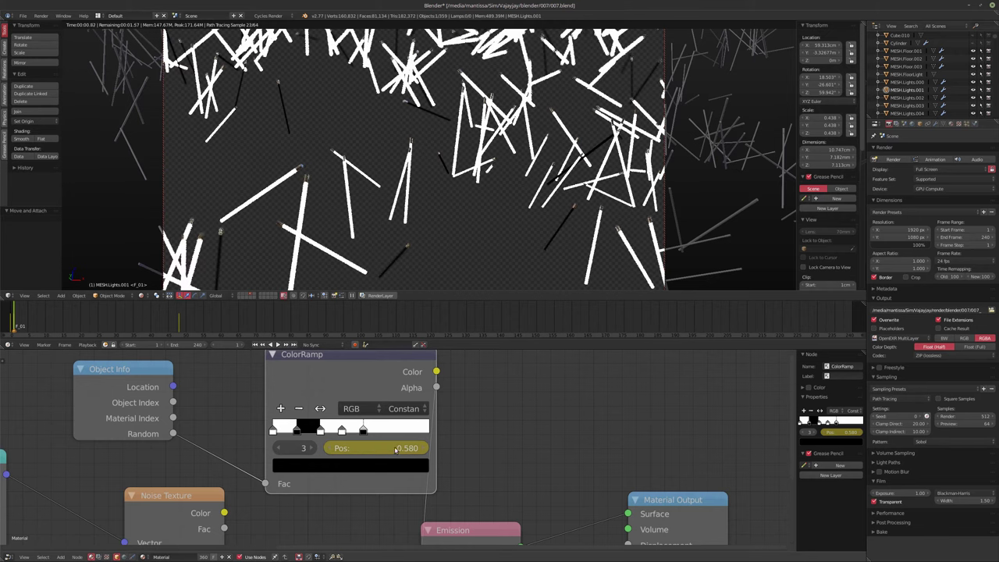
key(alt+i)
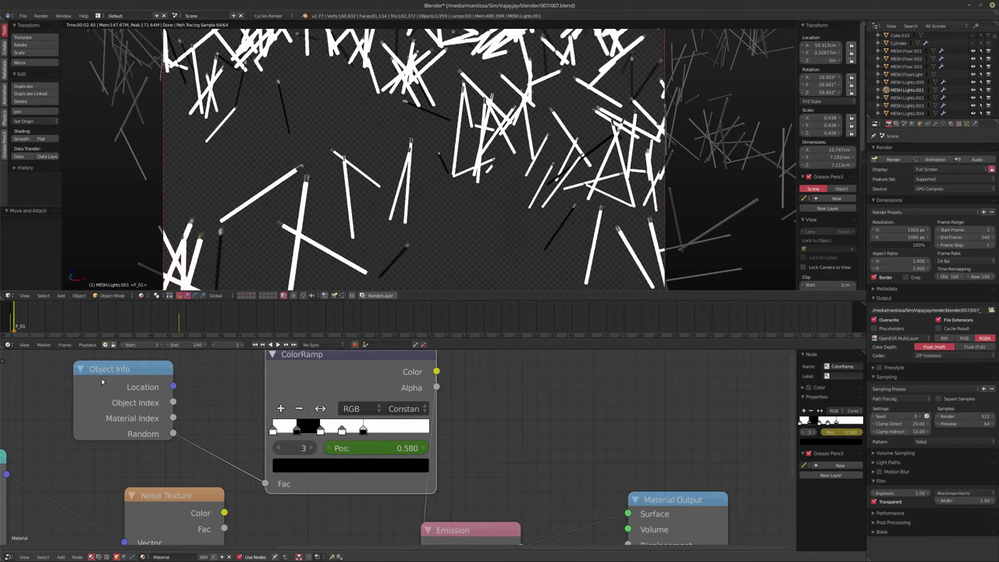
Go through all ColorRamp stops at frame 0 and delete their remaining position keyframes
key(Left)
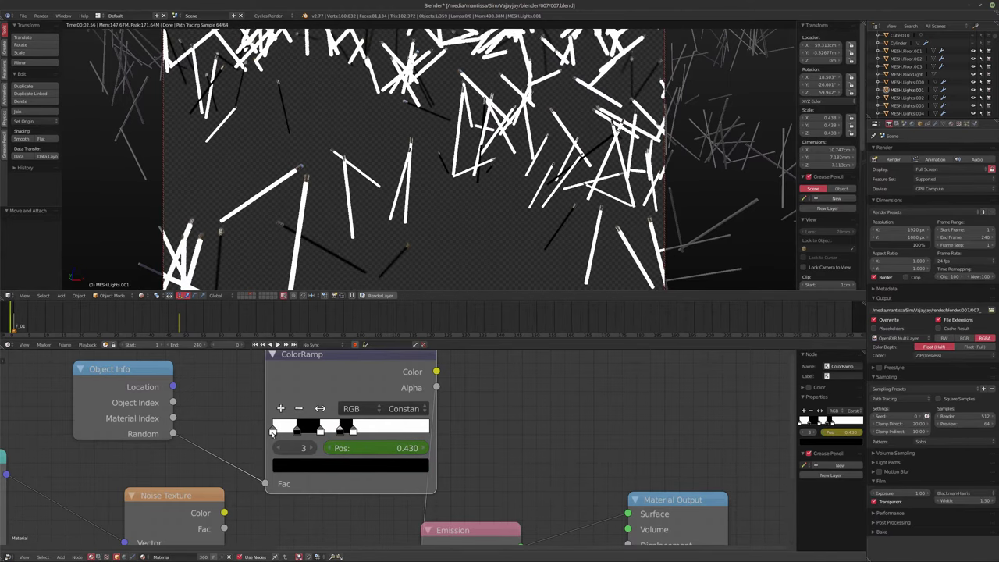
click(296, 433)
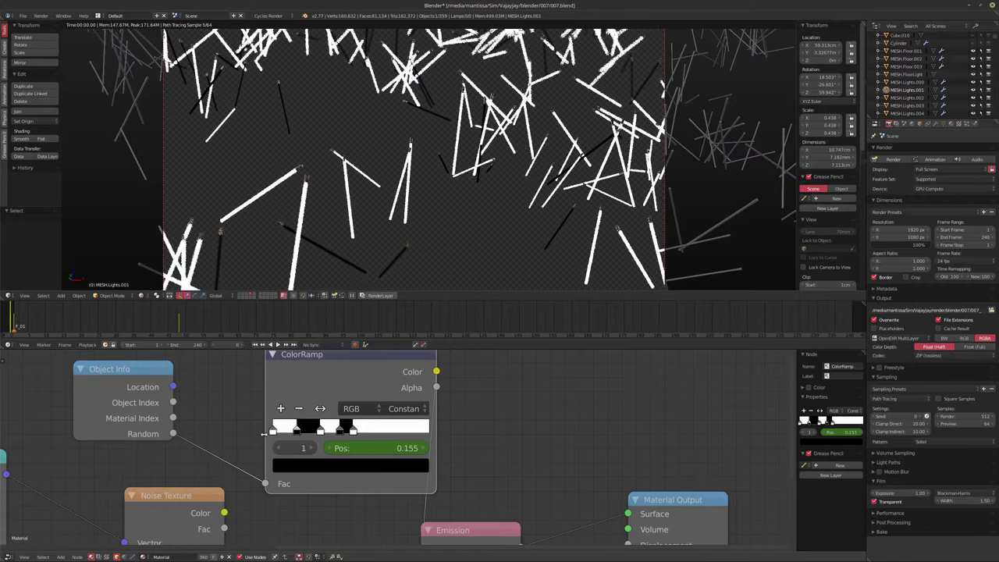
click(272, 430)
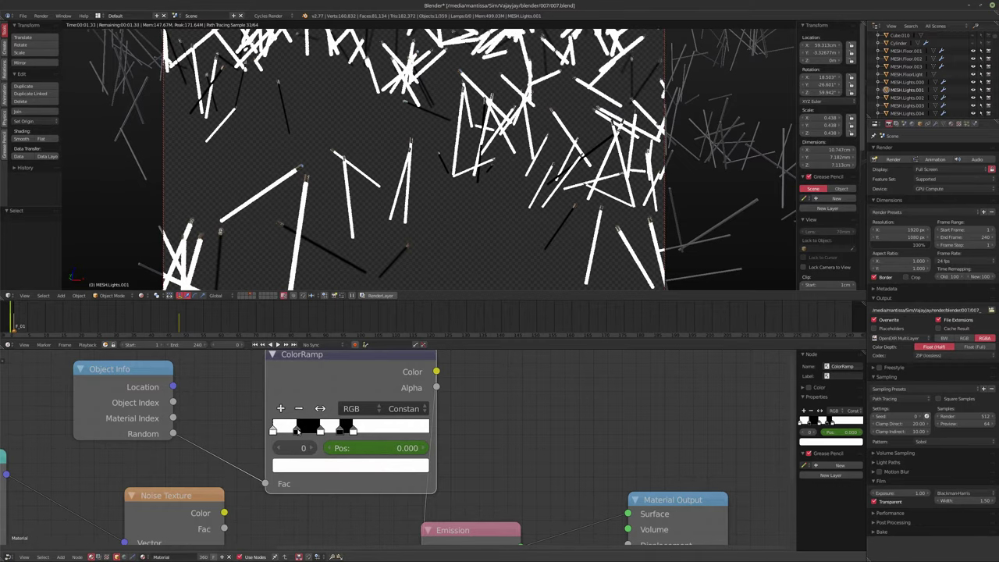
click(296, 430)
click(320, 430)
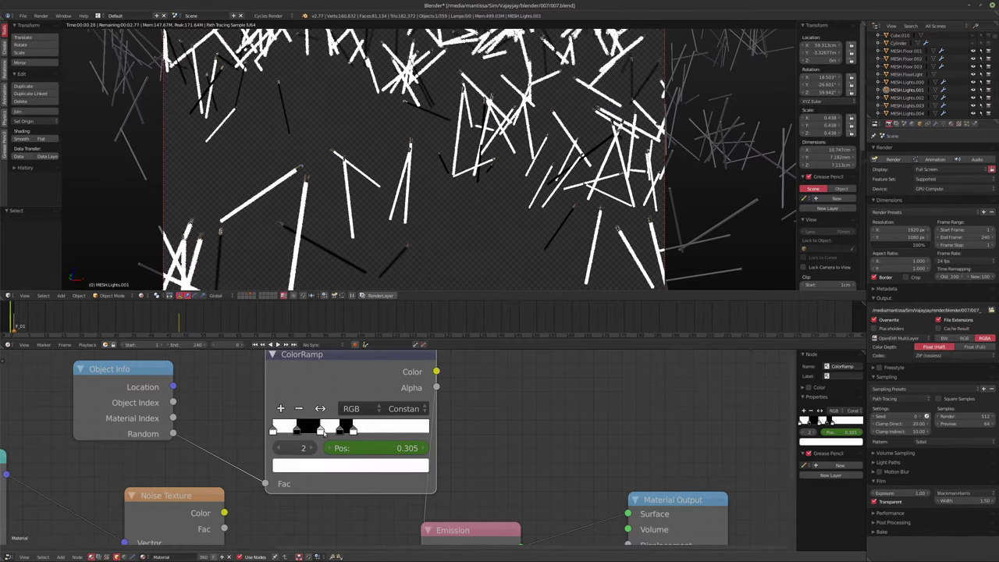
click(341, 430)
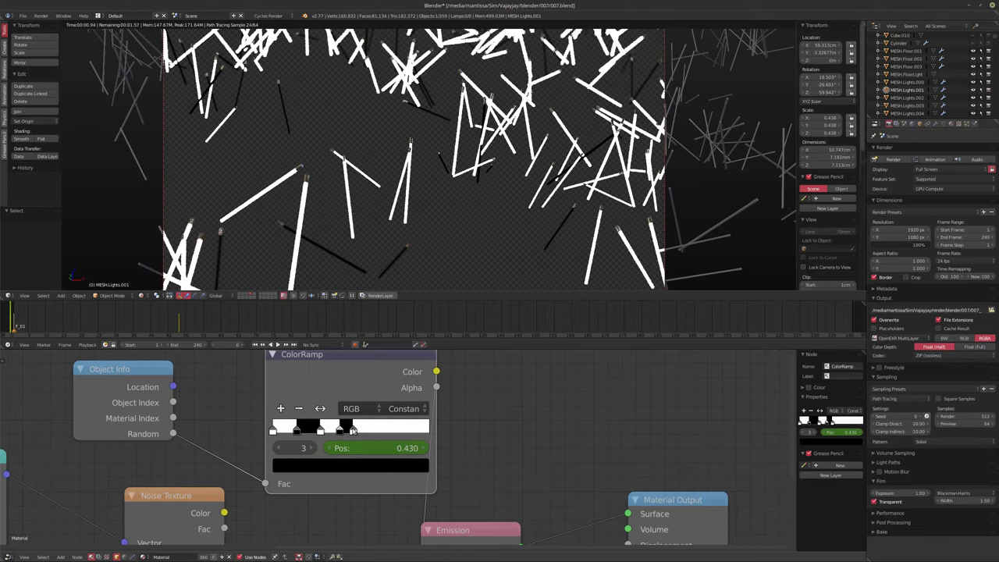
click(353, 430)
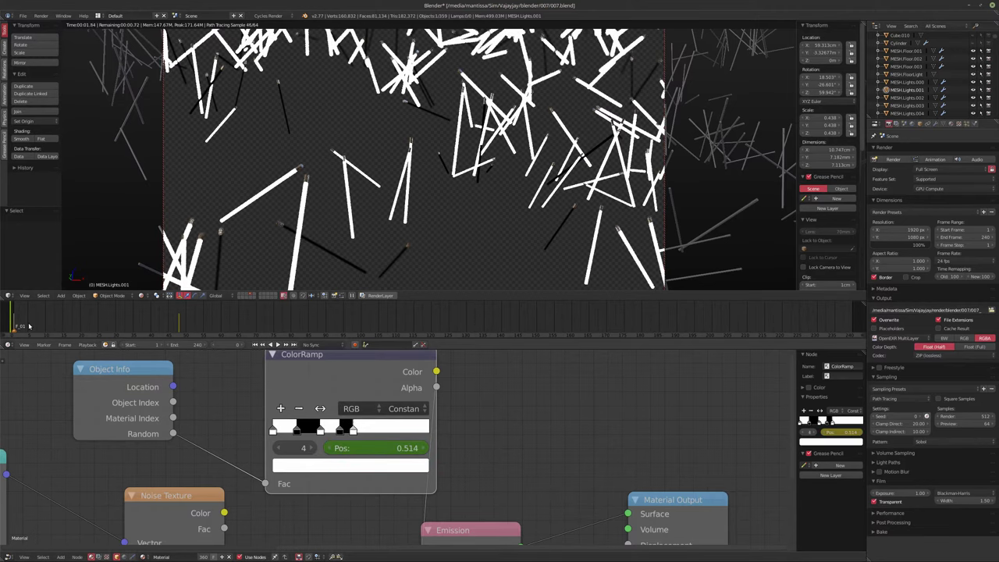
Delete the position keyframes of the ColorRamp stops at frame 1, and change frames to refresh the ramp
click(28, 326)
click(273, 430)
key(alt+i)
click(298, 431)
key(alt+i)
click(320, 431)
key(alt+i)
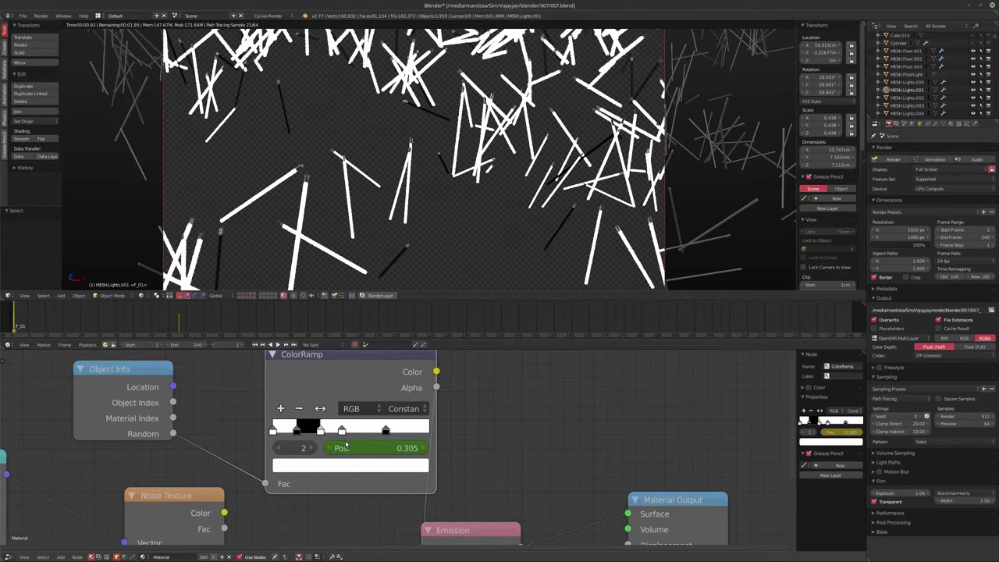
click(342, 431)
key(alt+i)
click(384, 431)
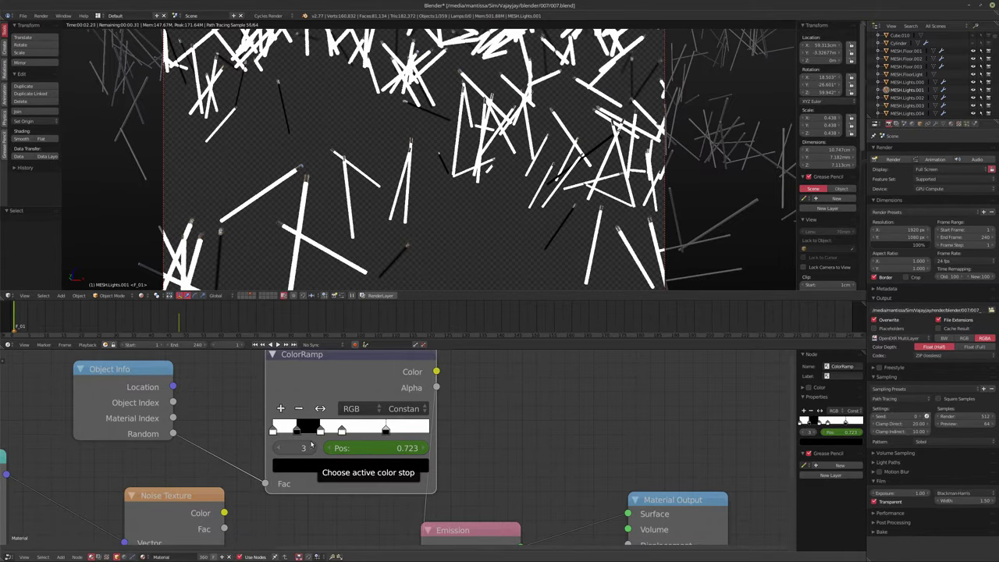
key(Right)
key(Right)
key(Right)
key(Right)
key(Right)
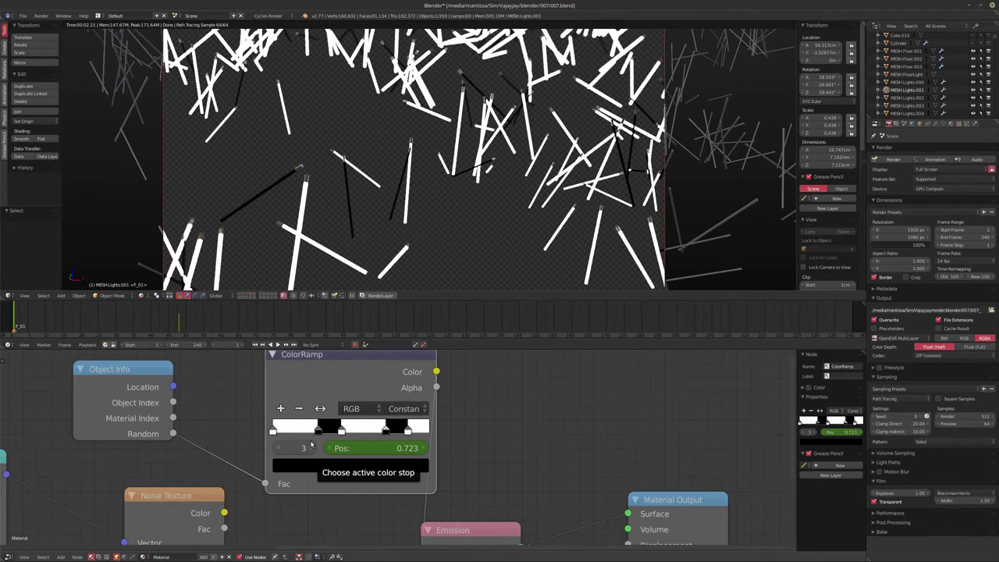
At frame 1, move ColorRamp stops 1 and 2 closer to the ramp's start and keyframe them, with stop 1 at 0.109
mouse_move(318, 433)
mouse_down()
mouse_move(295, 431)
mouse_move(313, 432)
mouse_up()
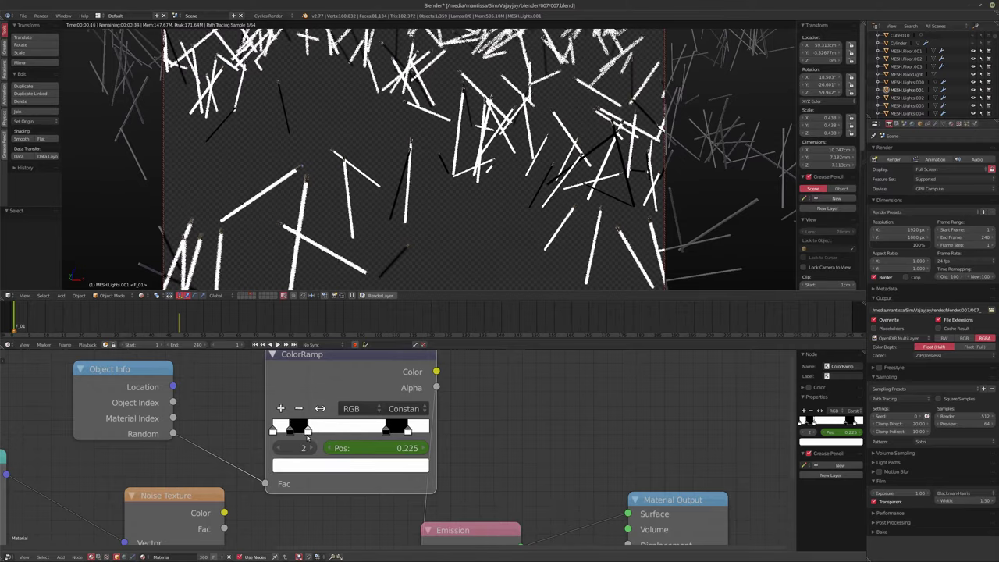
click(275, 431)
click(386, 449)
key(Return)
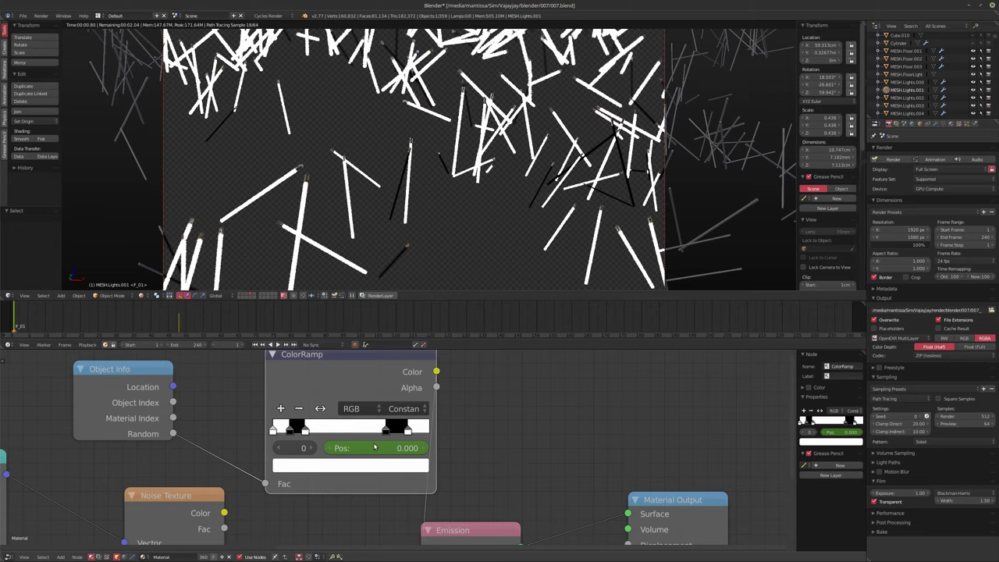
click(290, 431)
key(i)
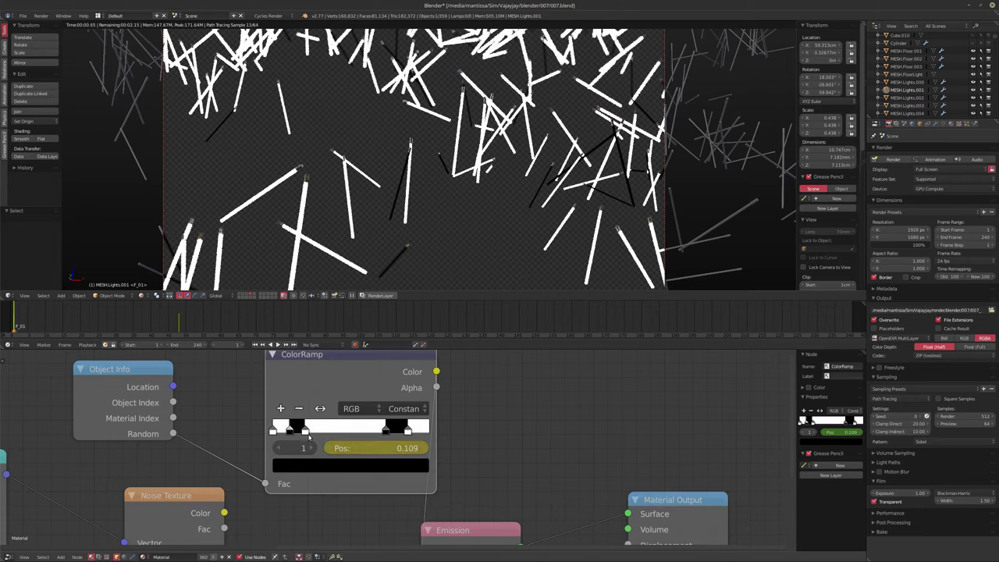
click(305, 432)
Still at frame 1, reposition and keyframe ColorRamp stop 3 at 0.332 and stop 4 at 0.432
click(389, 432)
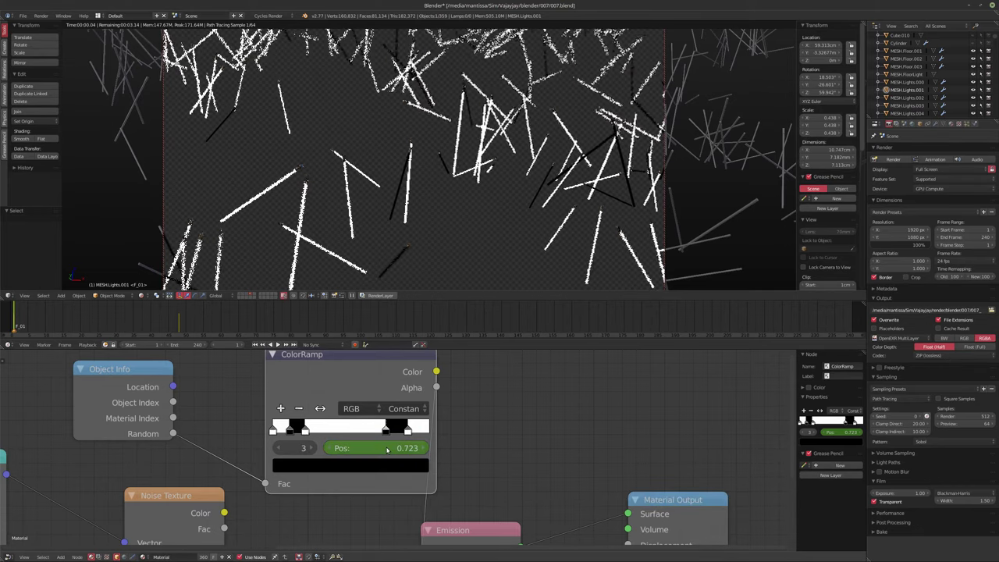
click(407, 432)
key(i)
mouse_move(26, 315)
mouse_down()
mouse_move(40, 323)
mouse_move(15, 331)
mouse_up()
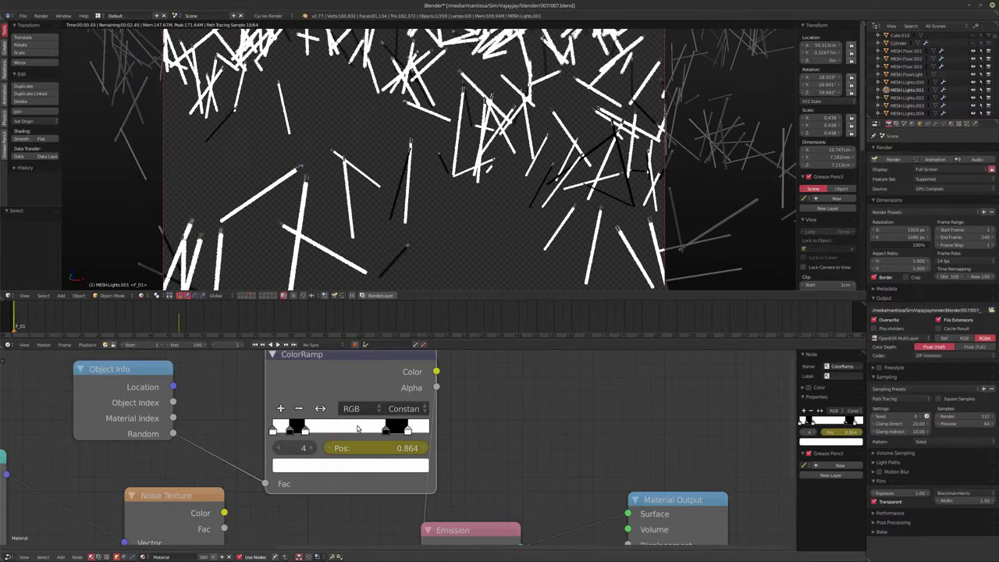
drag(384, 432, 326, 430)
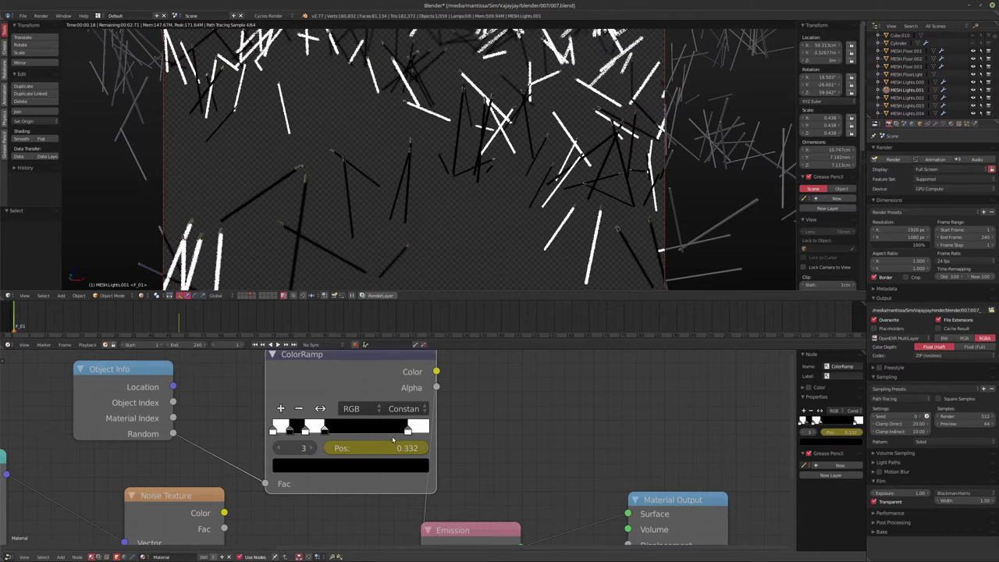
drag(407, 432, 341, 437)
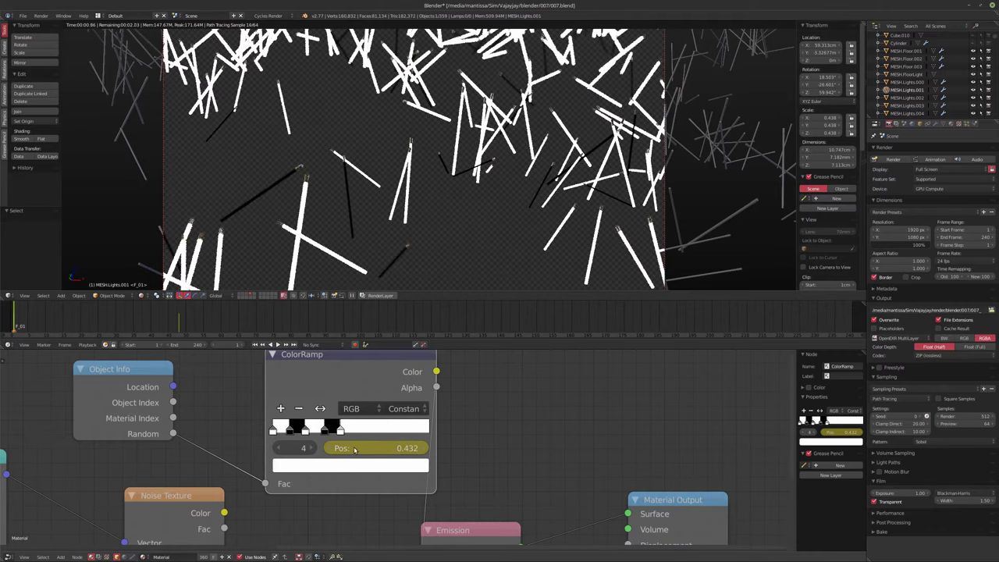
click(290, 432)
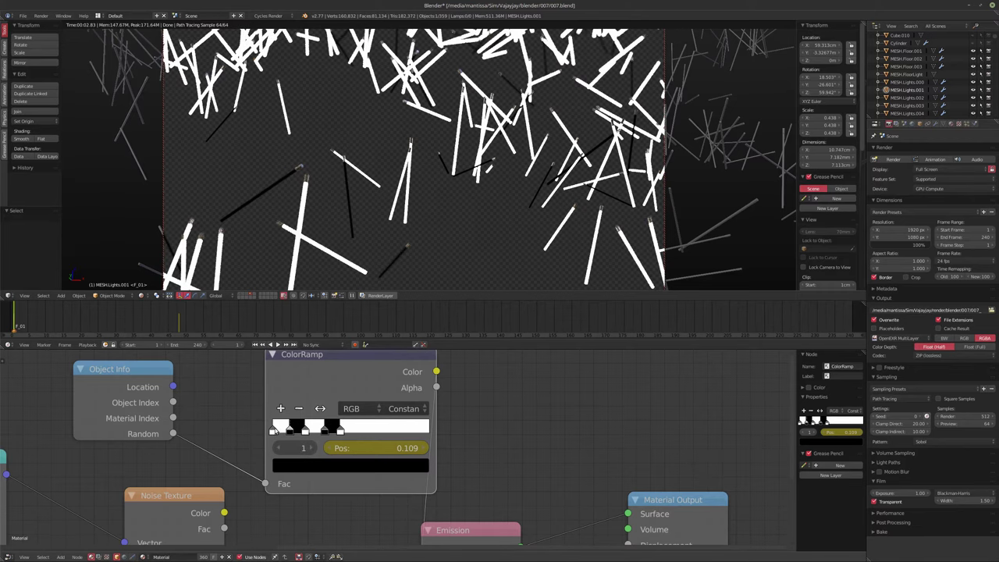
Go through all ColorRamp stops at frame 1 and check that each position is keyframed
click(274, 430)
click(290, 431)
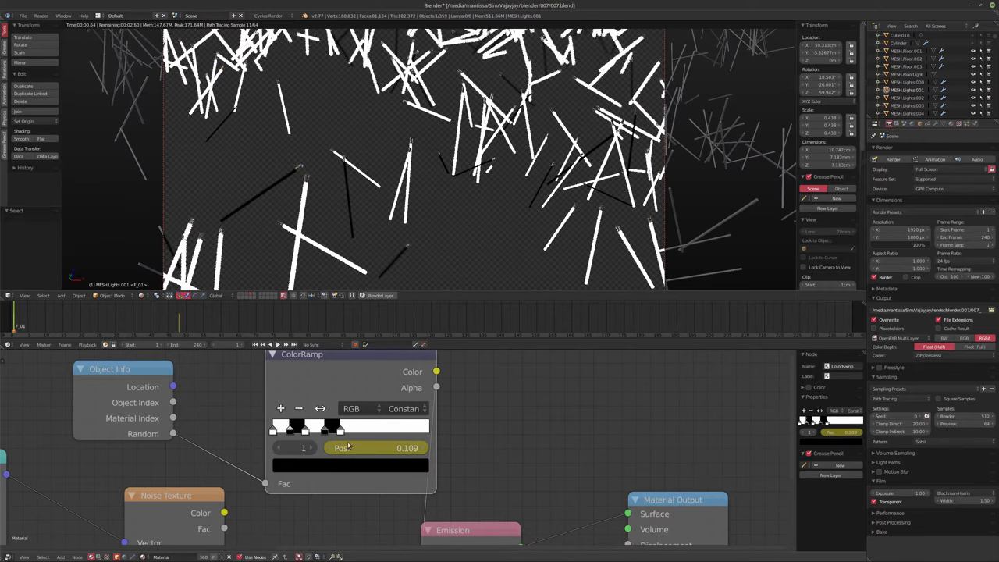
click(305, 431)
click(326, 430)
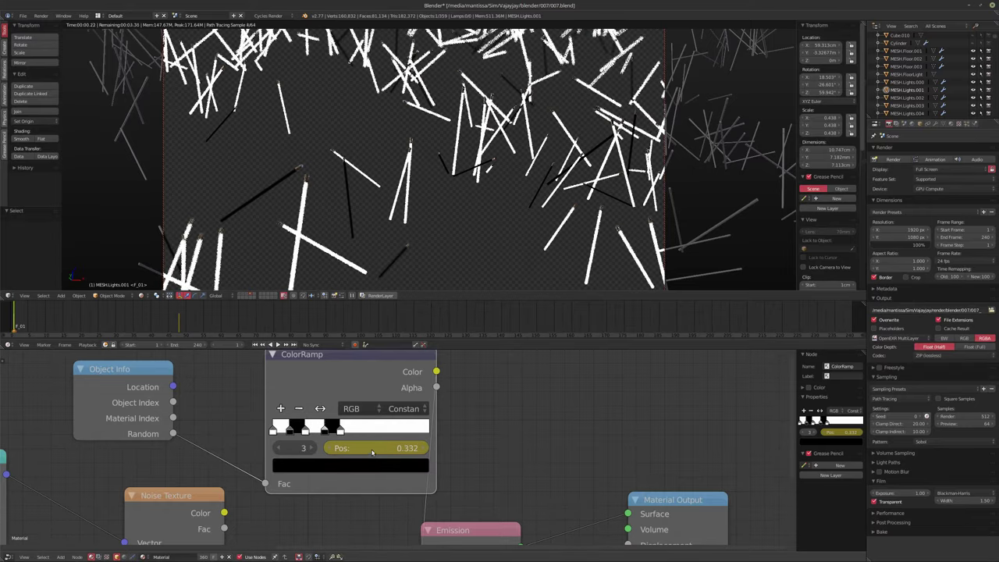
click(340, 431)
Play back and scrub the animation between frames 1 and 48 to check the flicker of the light tubes
key(alt+a)
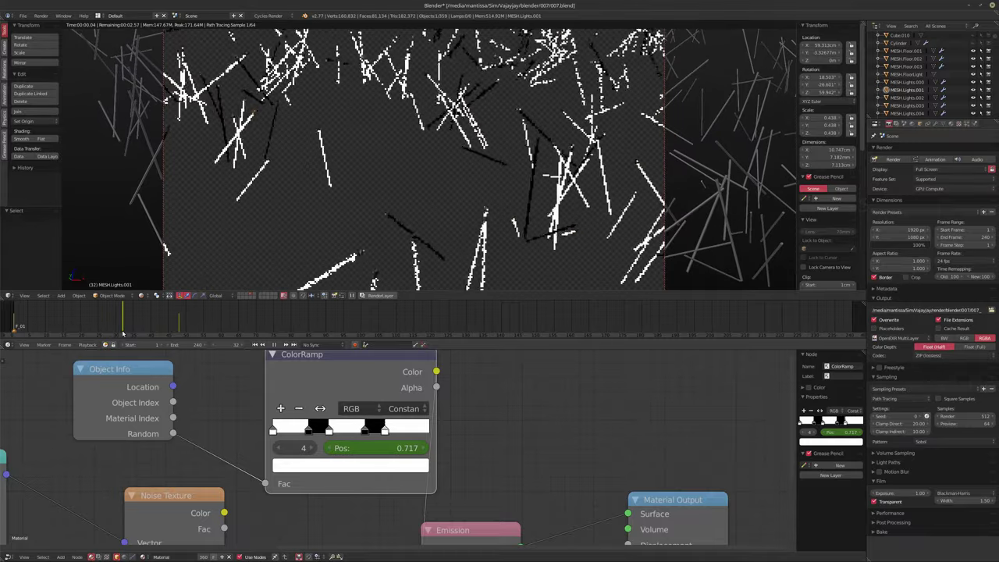
click(56, 332)
drag(56, 331, 31, 333)
key(alt+a)
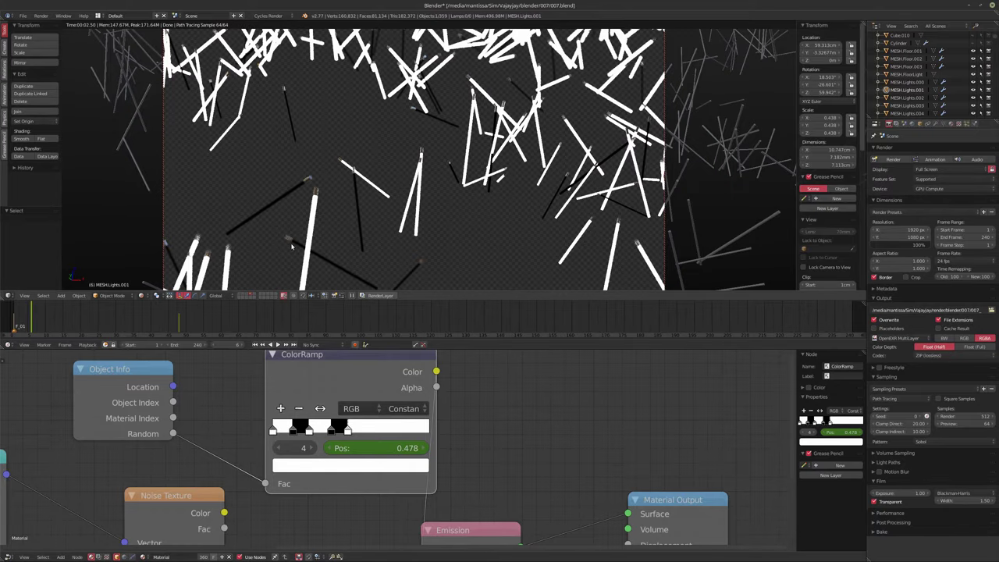
key(alt+a)
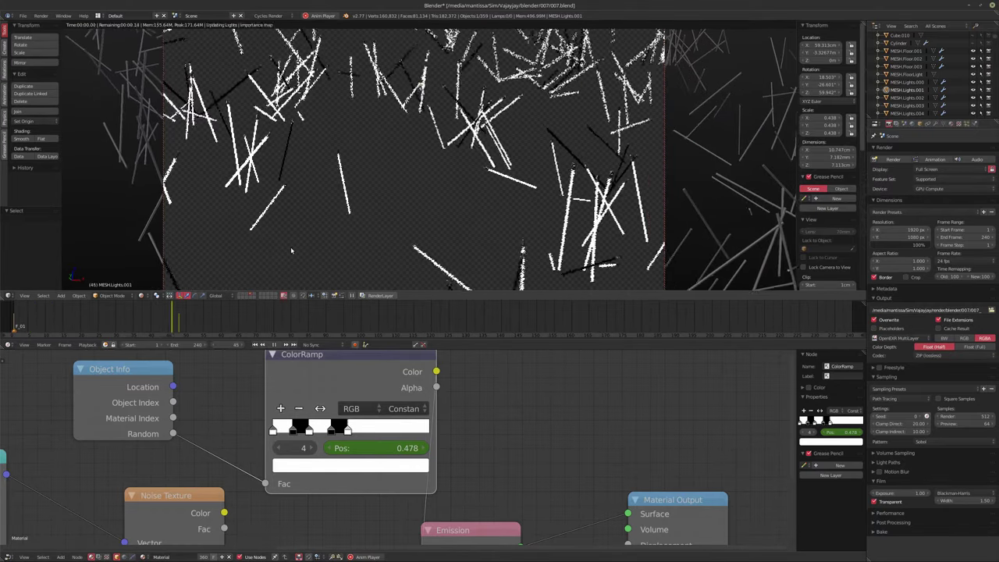
key(alt+a)
drag(28, 328, 14, 328)
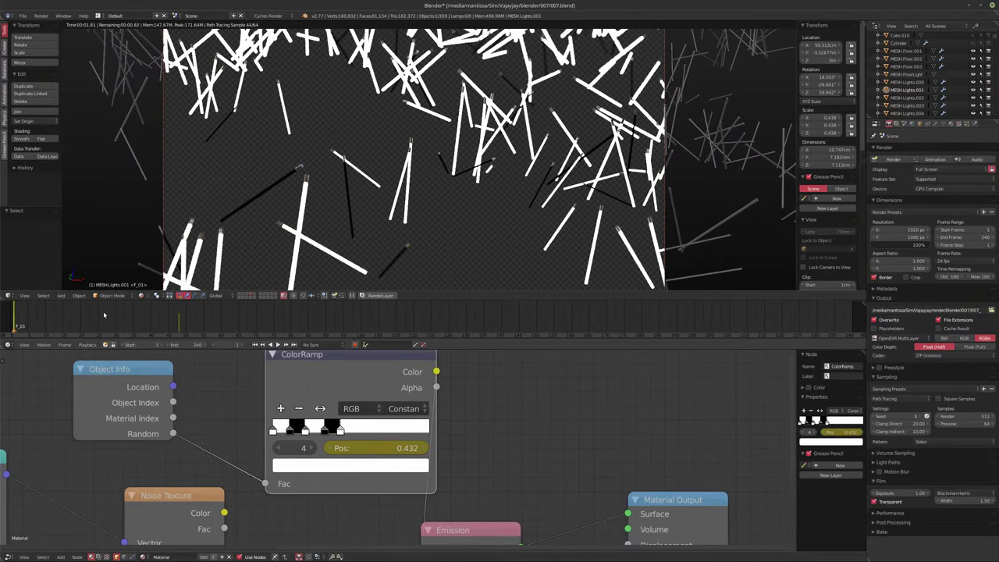
click(184, 329)
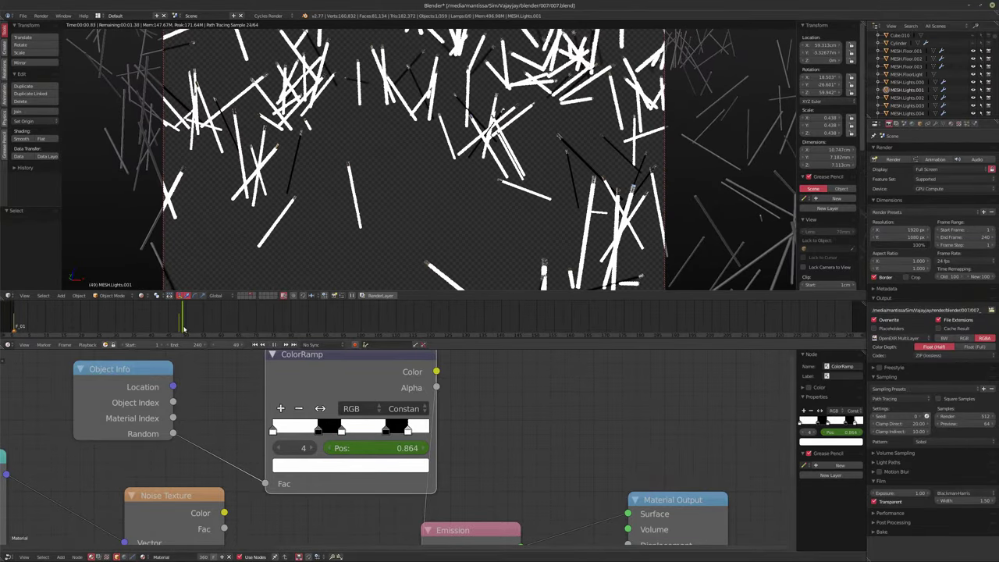
click(179, 329)
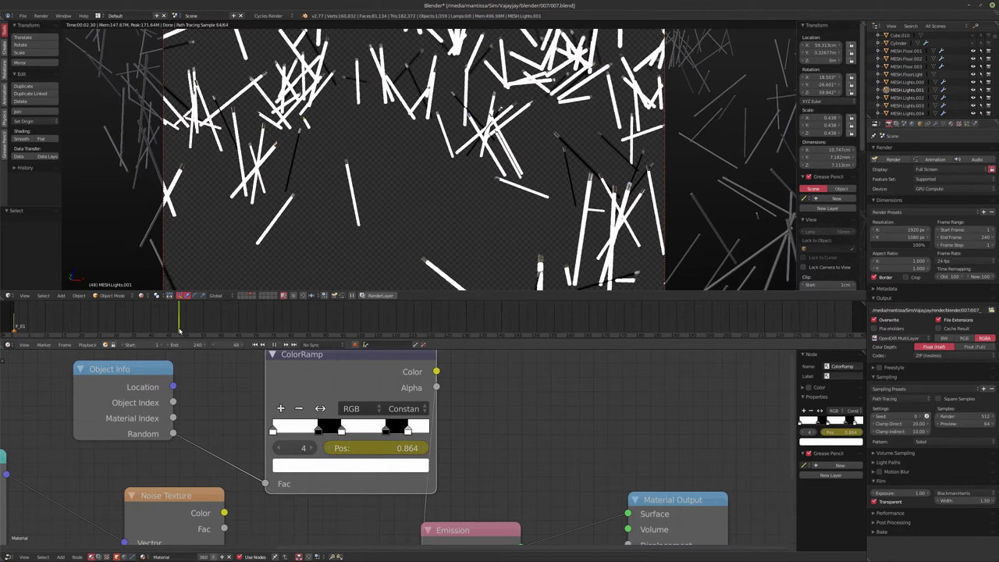
At frame 96, move ColorRamp stop 1 near the ramp's start, stop 2 to 0.216, stop 3 to 0.773 and stop 4 to 0.977
drag(180, 328, 314, 336)
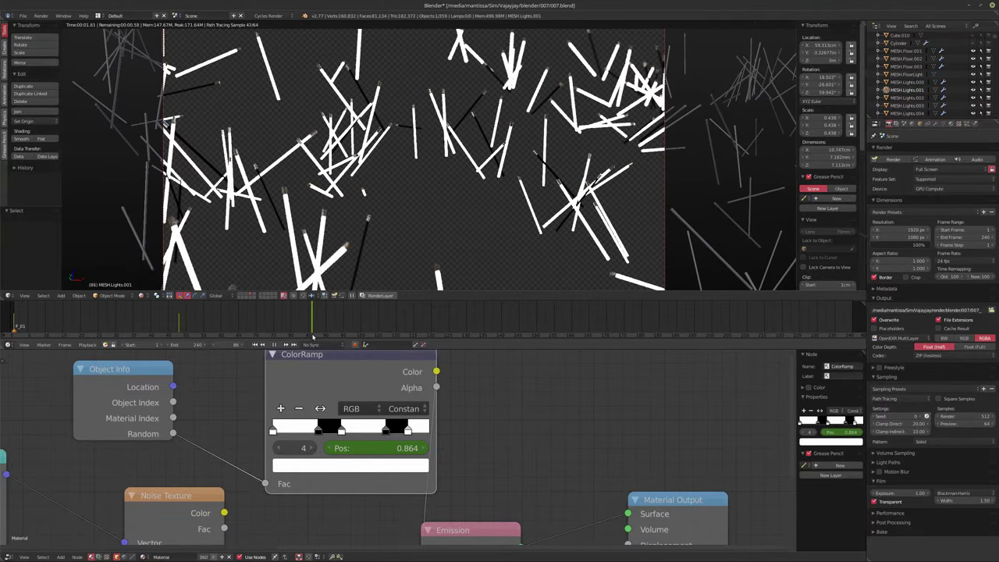
drag(313, 337, 347, 338)
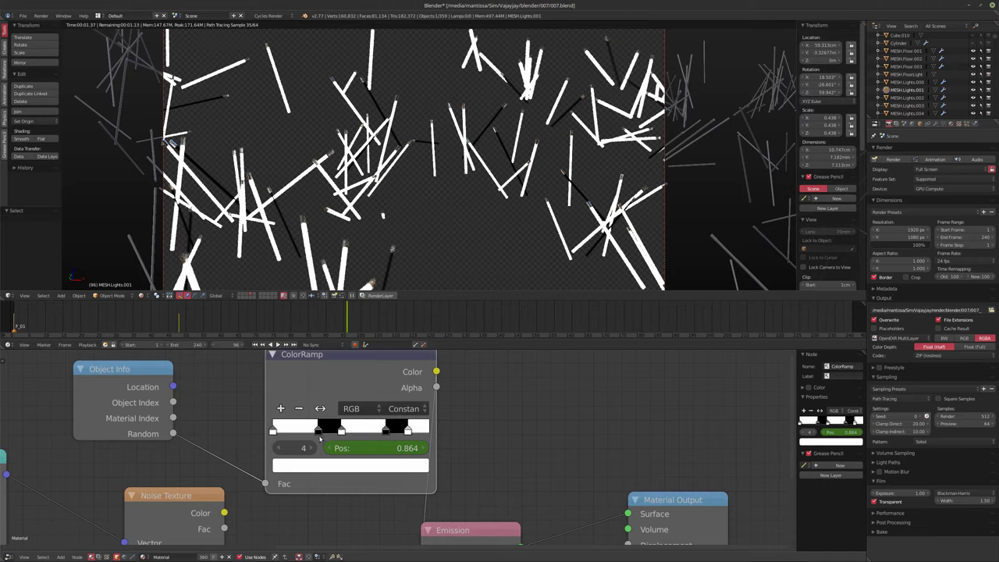
drag(318, 431, 288, 432)
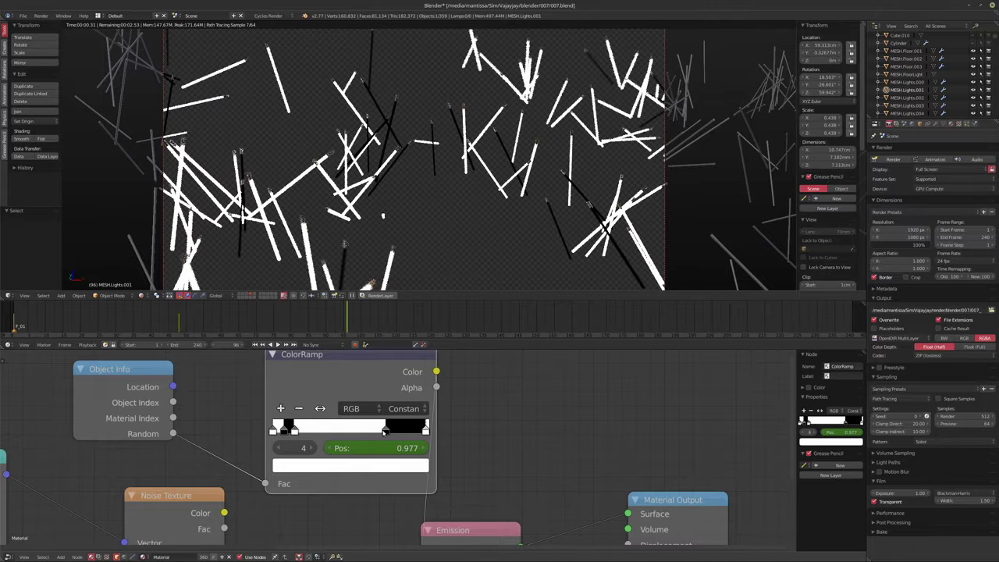
drag(385, 432, 395, 434)
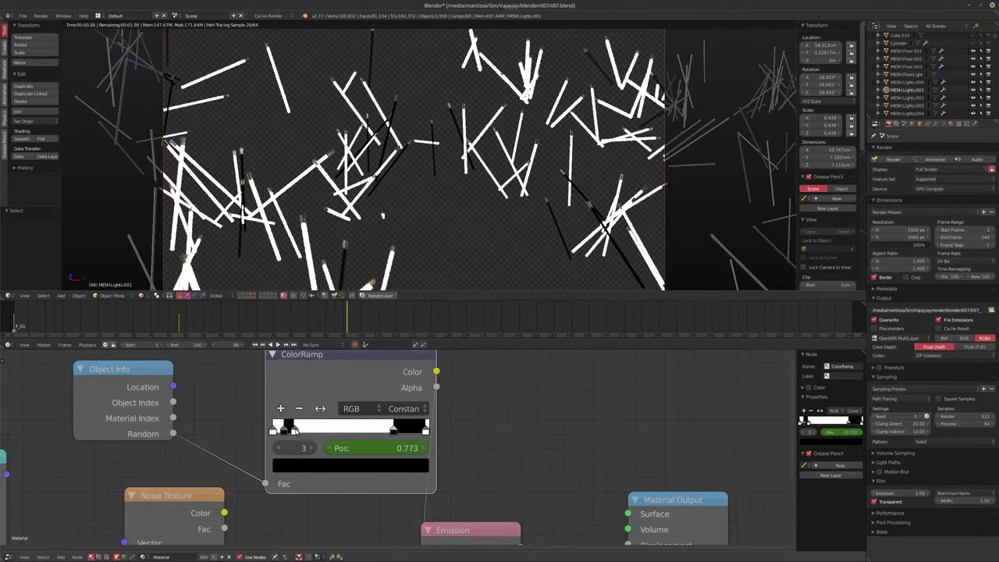
drag(294, 429, 309, 429)
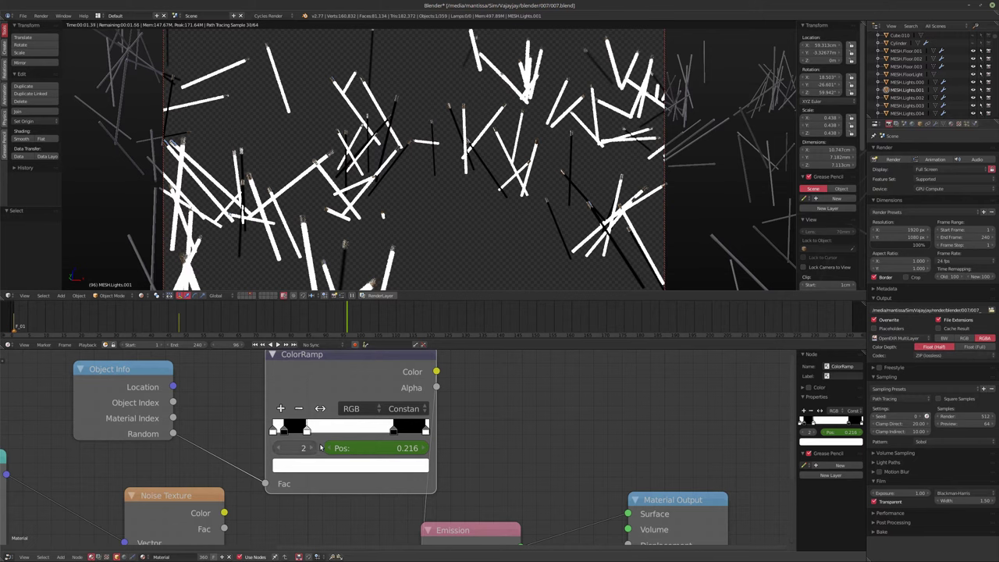
Keyframe the positions of all ColorRamp stops, 0 to 4, at frame 96
click(274, 430)
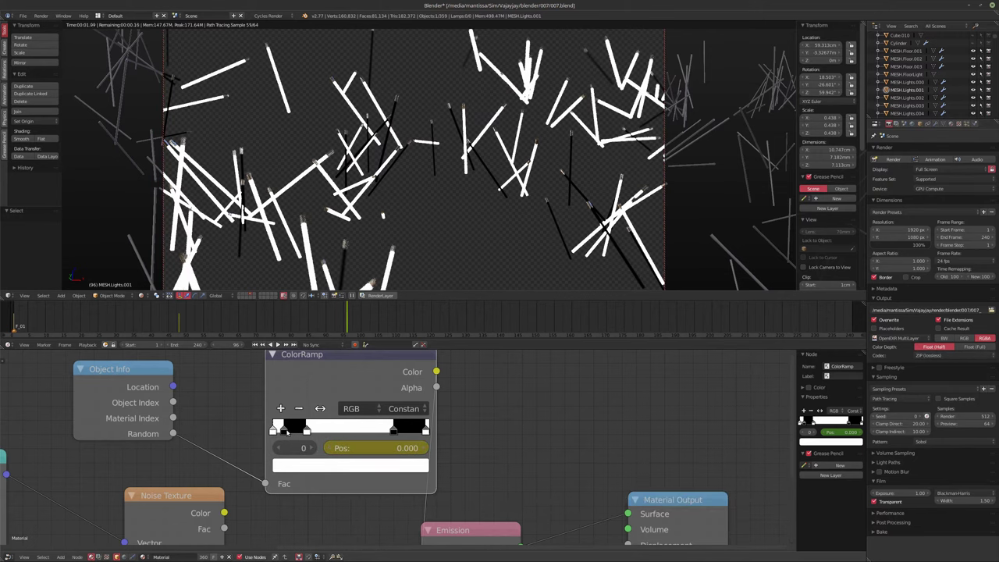
click(314, 447)
click(306, 431)
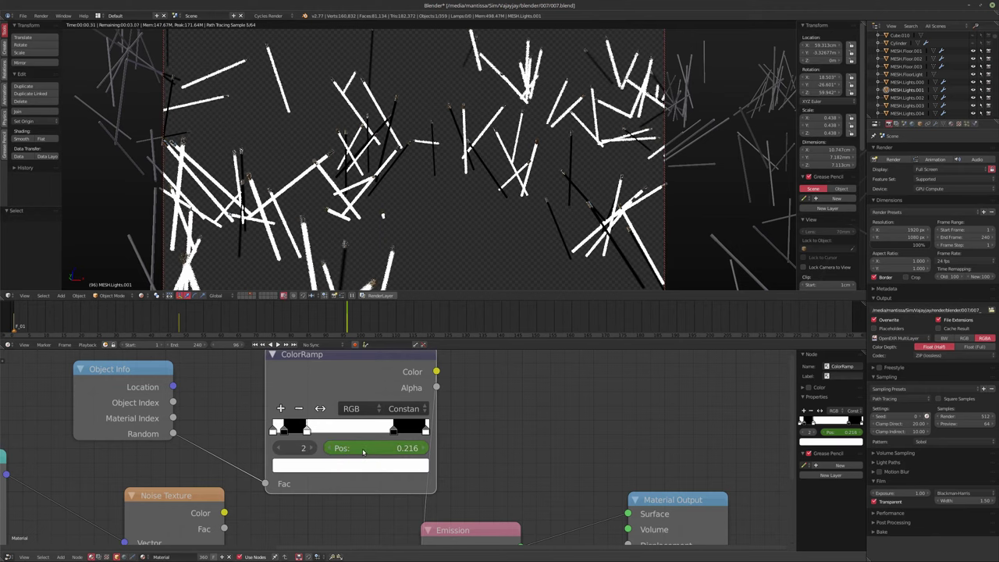
click(394, 431)
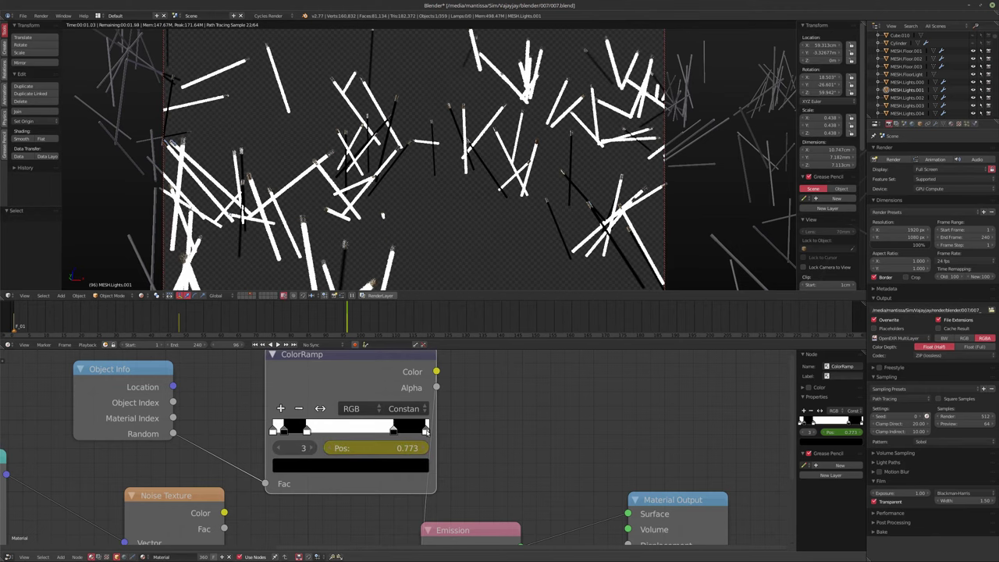
click(427, 430)
Move the Object Info and ColorRamp nodes up and farther away from the Material Output node
middle_drag(200, 412, 220, 449)
scroll(219, 450, down, 3)
drag(156, 430, 66, 409)
drag(306, 429, 185, 403)
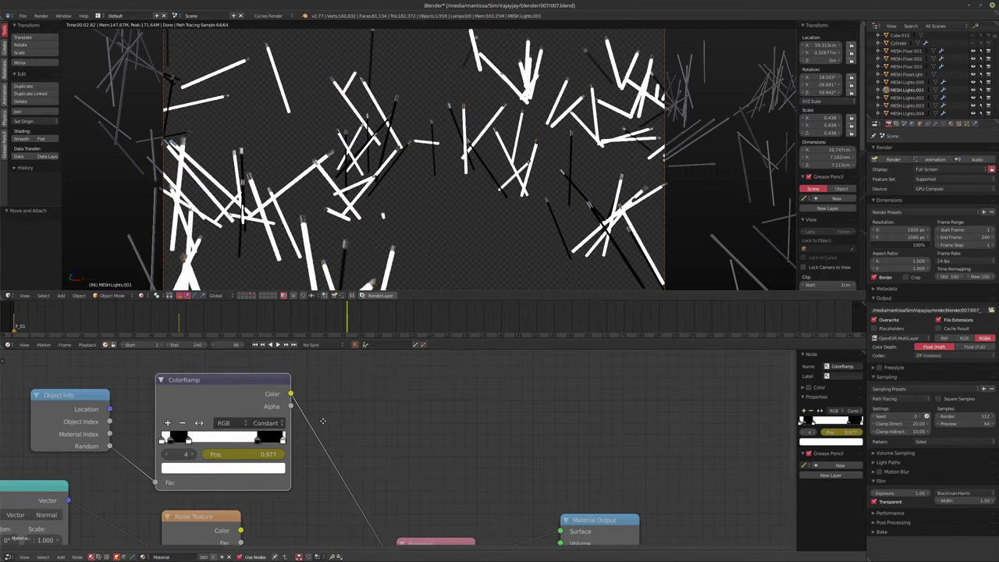
middle_drag(321, 419, 343, 431)
Set the current frame to 144 for the next set of ColorRamp keyframes
mouse_move(315, 336)
mouse_down()
mouse_move(69, 330)
mouse_move(361, 318)
mouse_move(368, 328)
mouse_move(477, 332)
mouse_move(488, 310)
mouse_move(513, 320)
mouse_up()
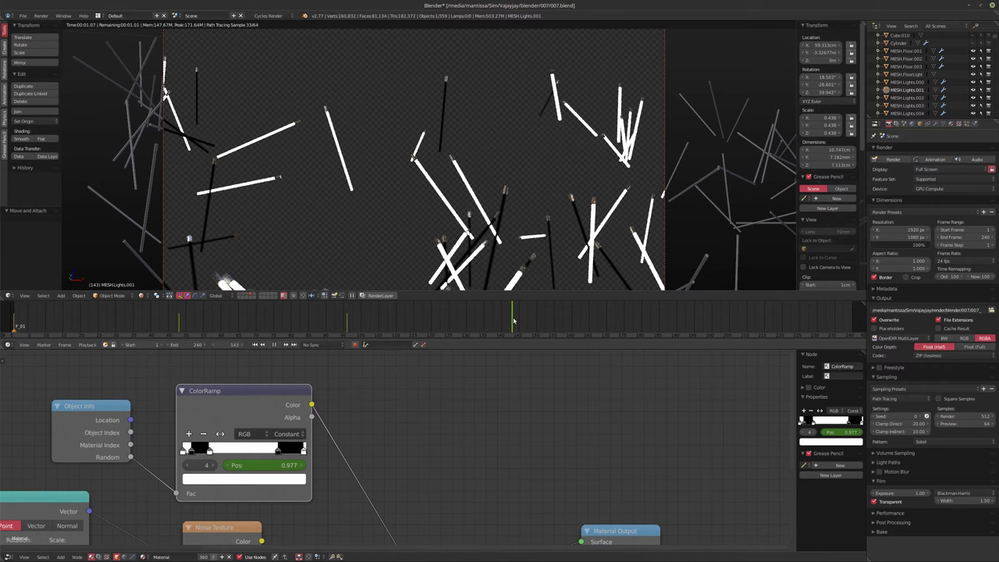
drag(513, 320, 516, 322)
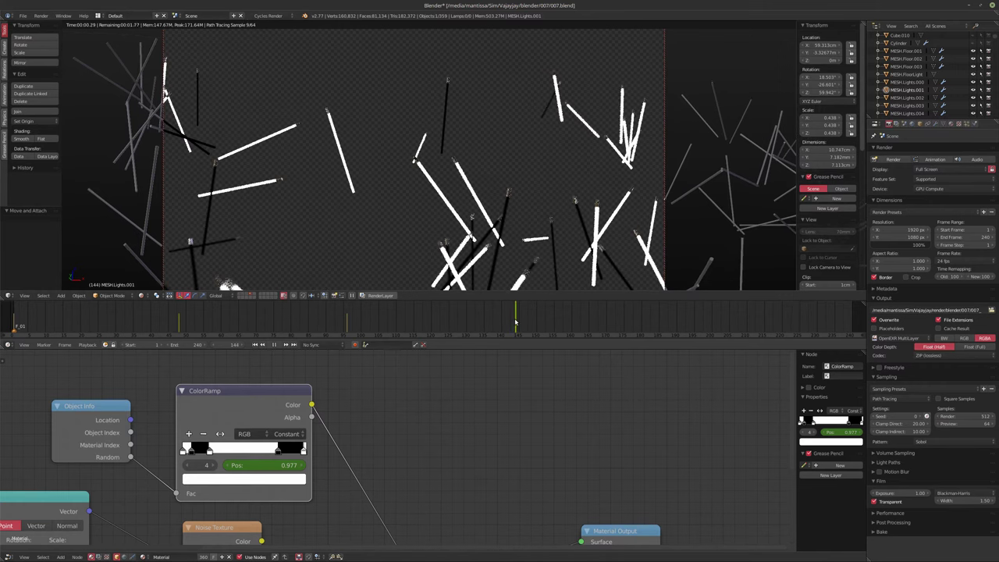
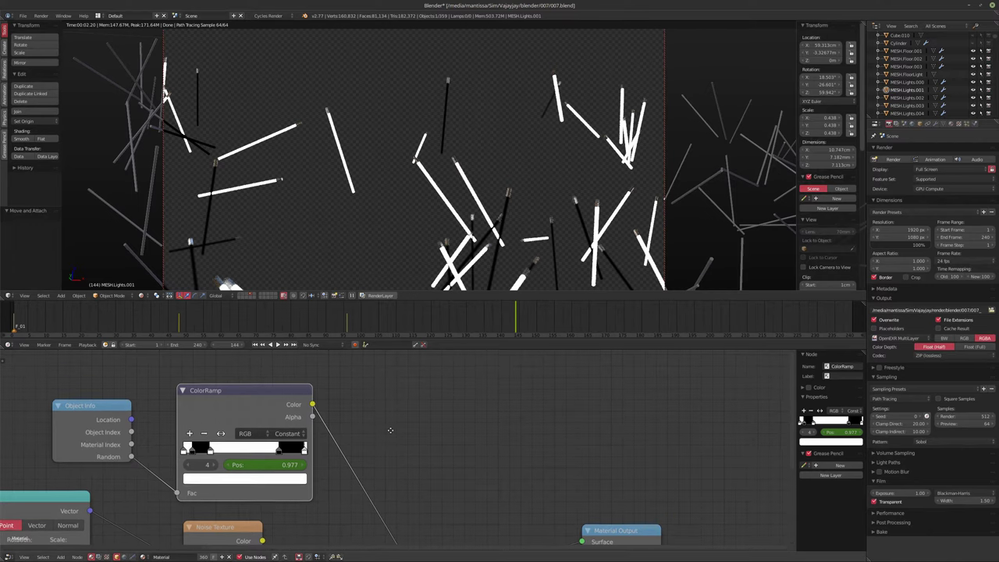
At frame 144, move ColorRamp stop 1 to 0.314, stop 2 to 0.407, stop 3 near the ramp's middle and stop 4 to 0.595
middle_drag(390, 430, 462, 425)
scroll(462, 425, up, 2)
scroll(490, 421, up, 1)
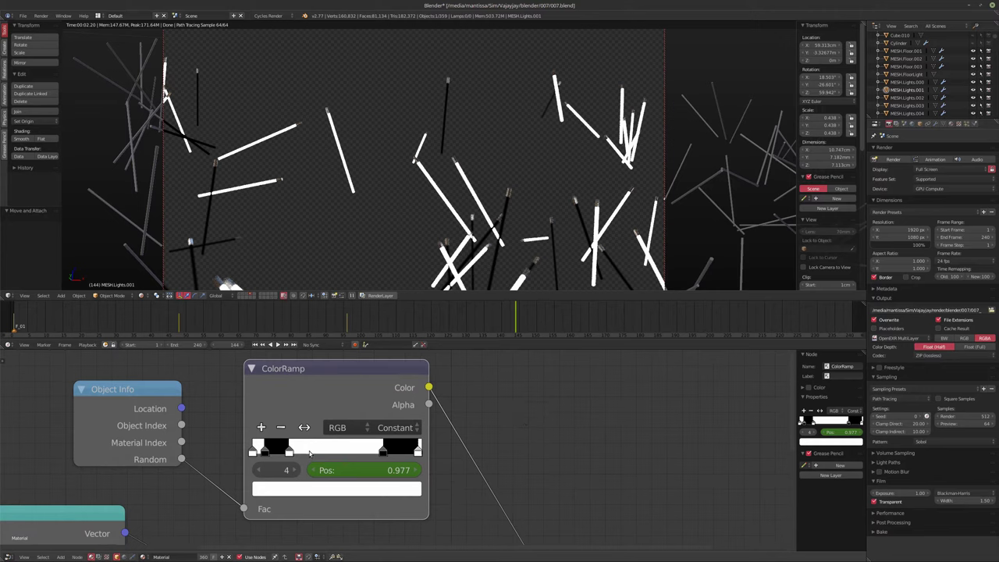
mouse_move(288, 453)
mouse_down()
mouse_move(321, 455)
mouse_move(306, 456)
mouse_up()
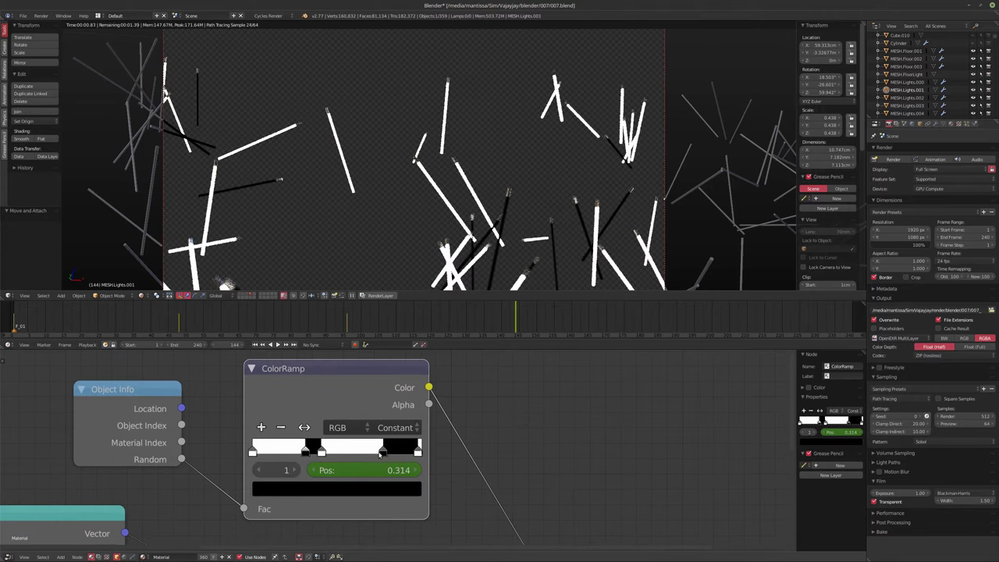
drag(383, 453, 338, 453)
drag(418, 456, 327, 453)
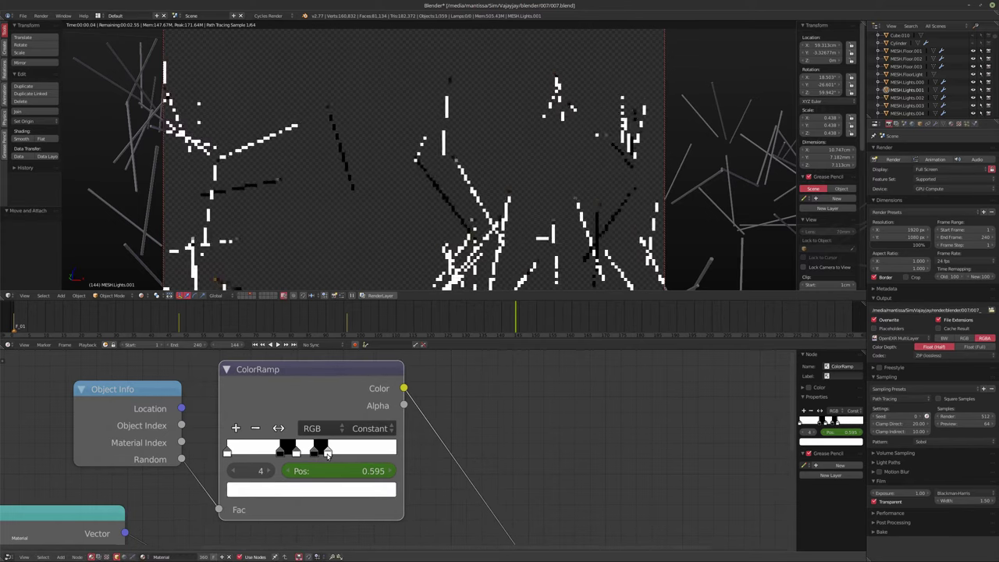
Keyframe the positions of all ColorRamp stops, 0 to 4, at frame 144
click(227, 451)
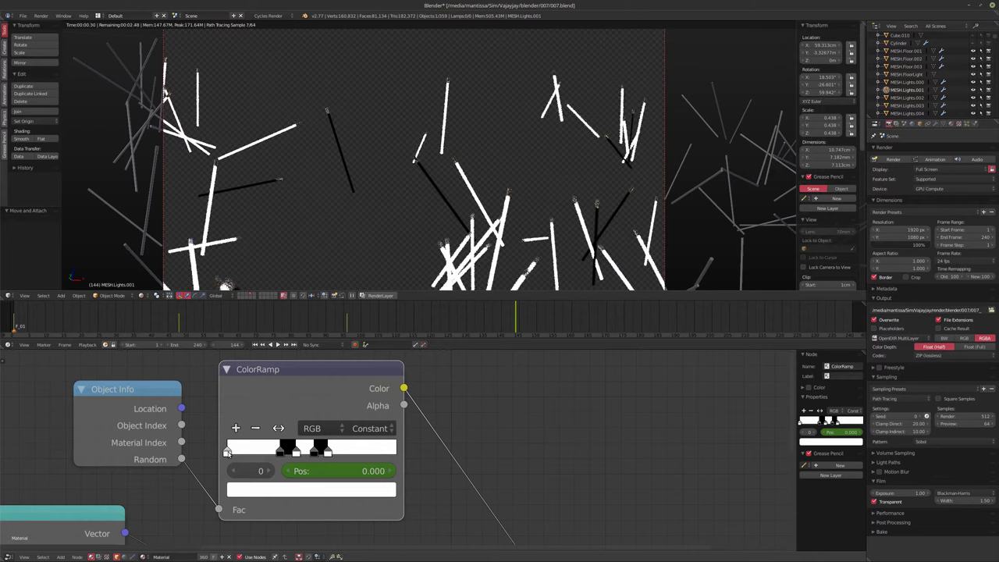
click(292, 452)
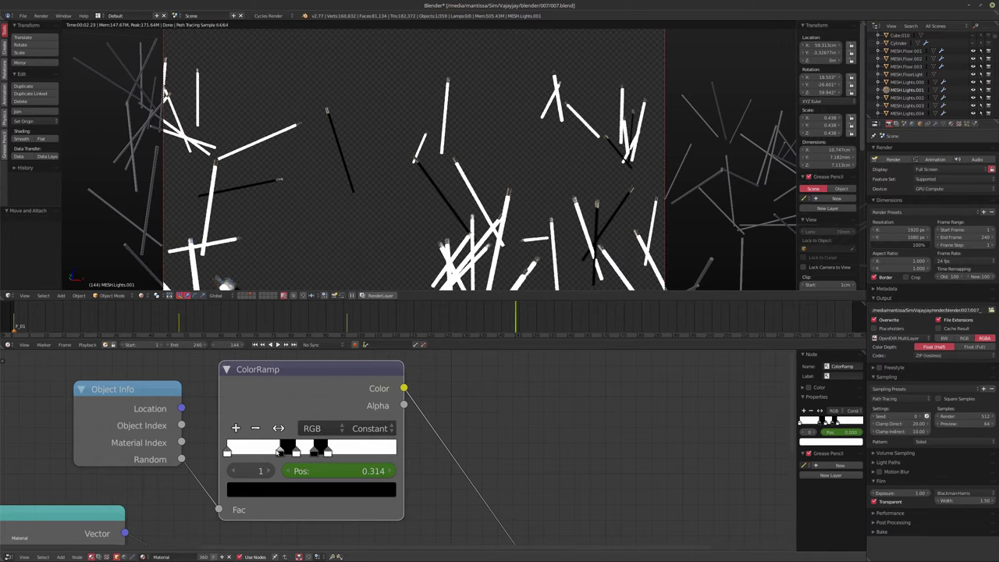
click(296, 453)
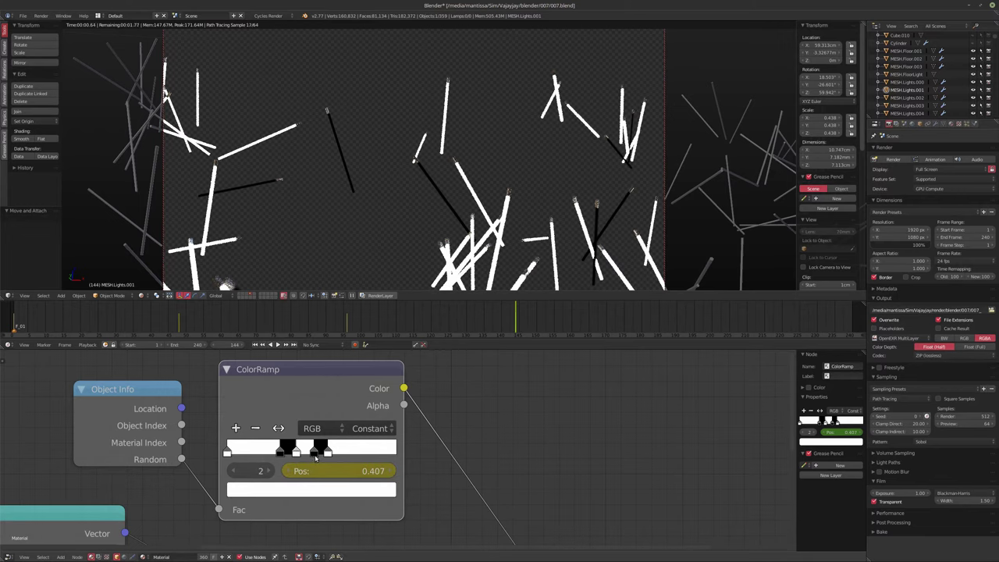
click(316, 453)
click(327, 452)
key(i)
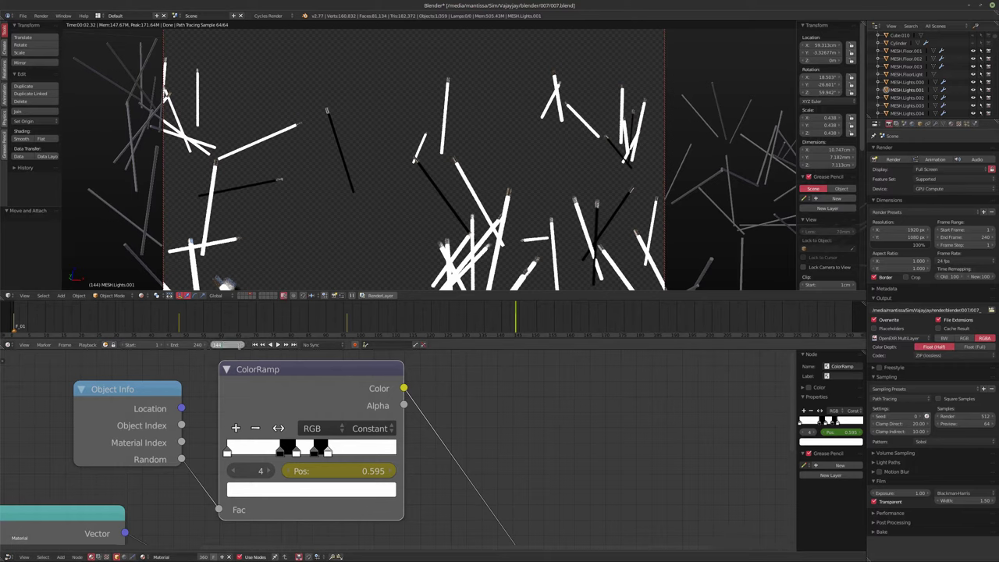
Advance the animation 48 frames to frame 192 and move ColorRamp stop 1 to 0.023 and stop 2 to 0.116
text(48)
key(Return)
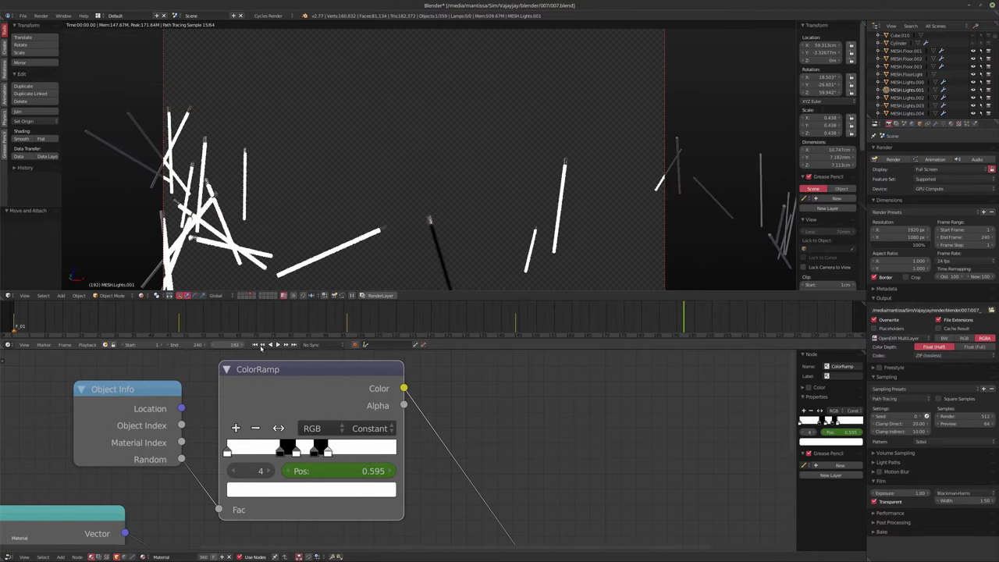
middle_drag(476, 443, 546, 447)
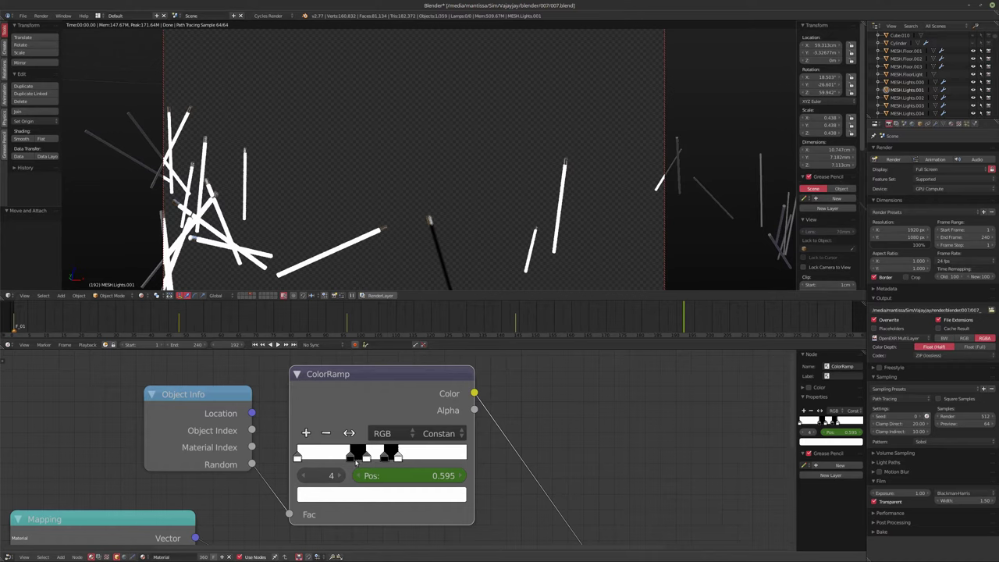
drag(350, 459, 316, 458)
Keyframe the positions of ColorRamp stops 0, 1 and 2 at frame 192
key(i)
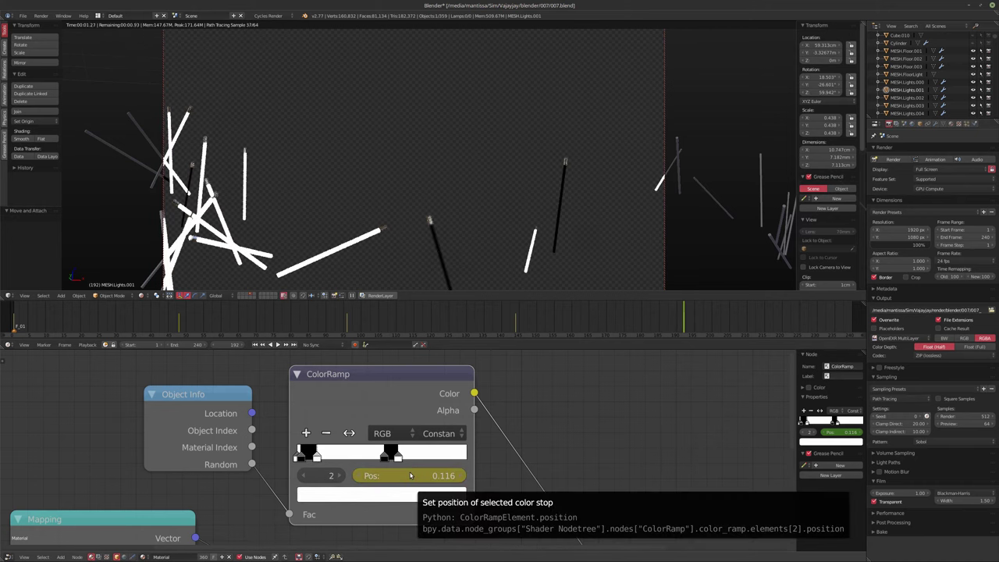
click(297, 456)
key(i)
click(302, 457)
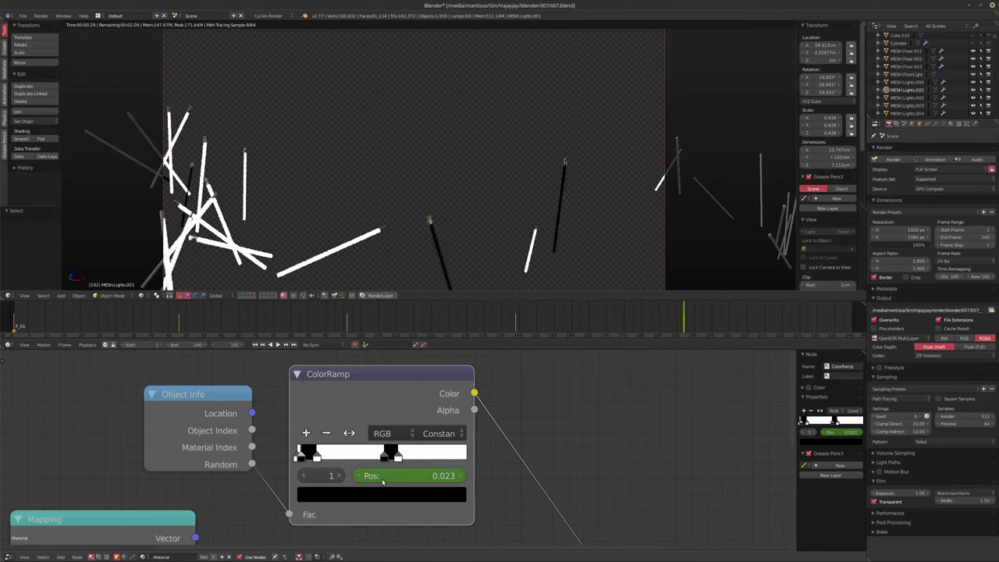
key(i)
click(318, 459)
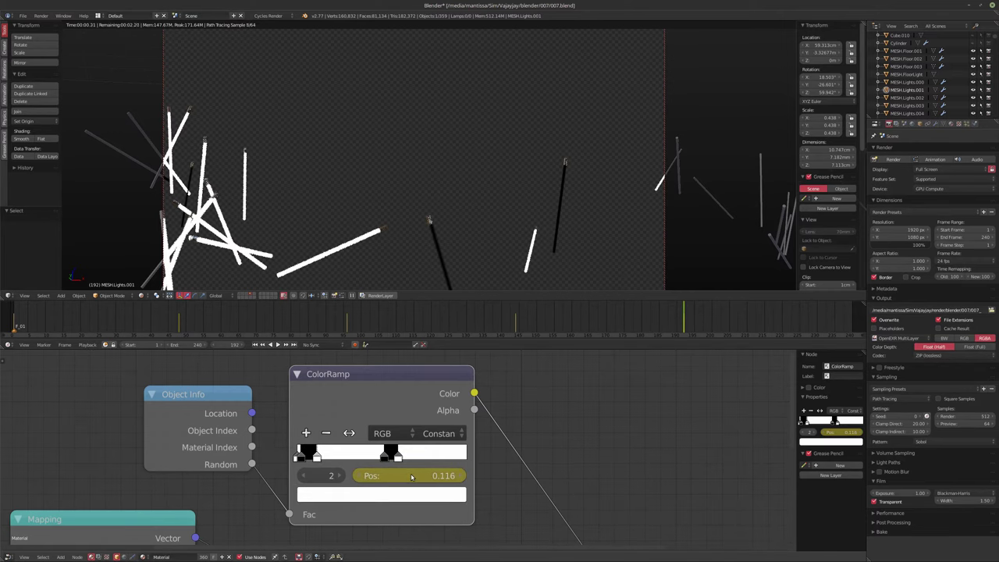
Move ColorRamp stop 3 to 0.214 and stop 4 to 0.359, and keyframe both positions at frame 192
drag(387, 459, 333, 457)
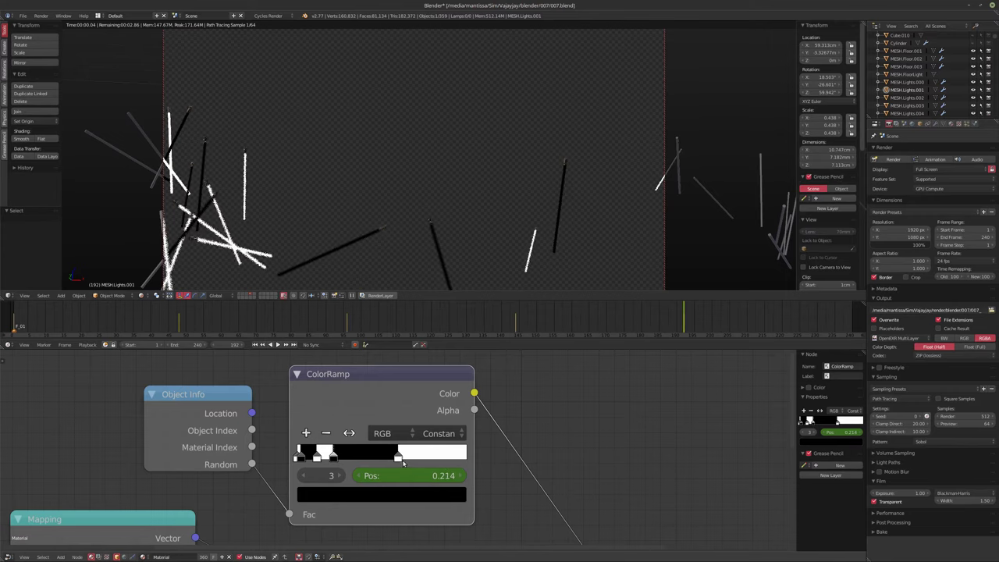
drag(399, 459, 359, 459)
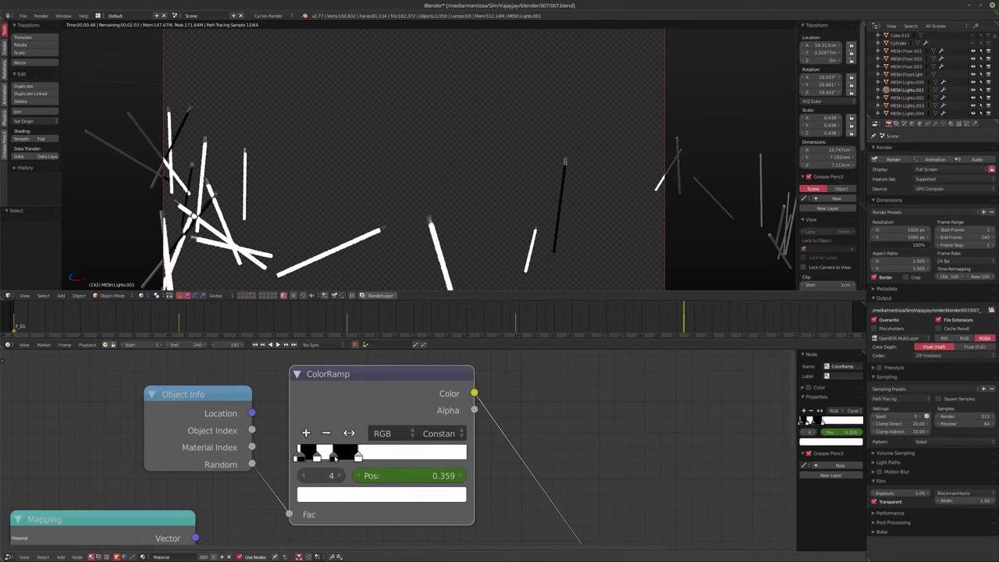
click(334, 458)
key(i)
click(357, 458)
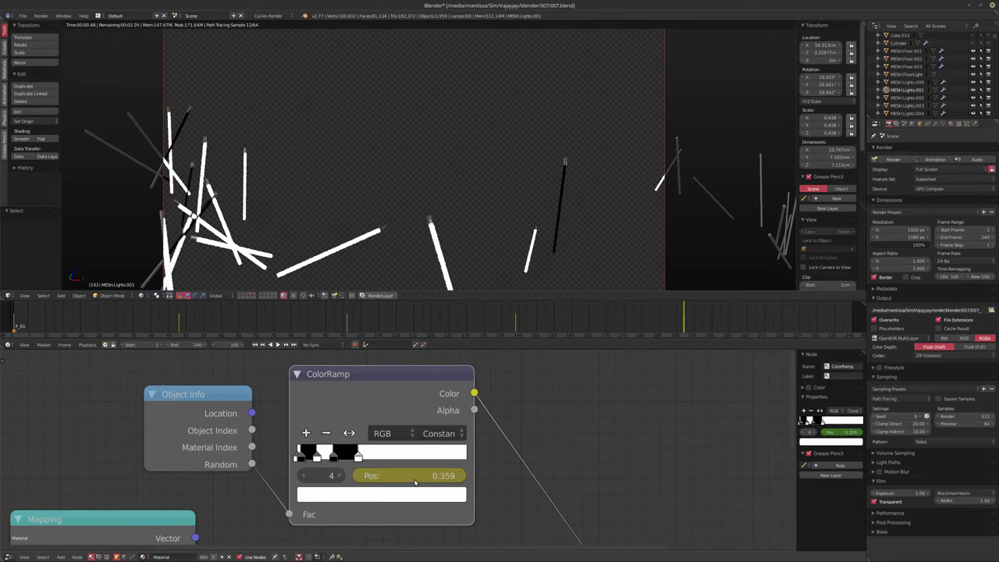
At the last frame, 240, move ColorRamp stop 4 to 0.955 and stop 1 to 0.395, spreading stops 2 and 3 between them
scroll(449, 484, down, 4)
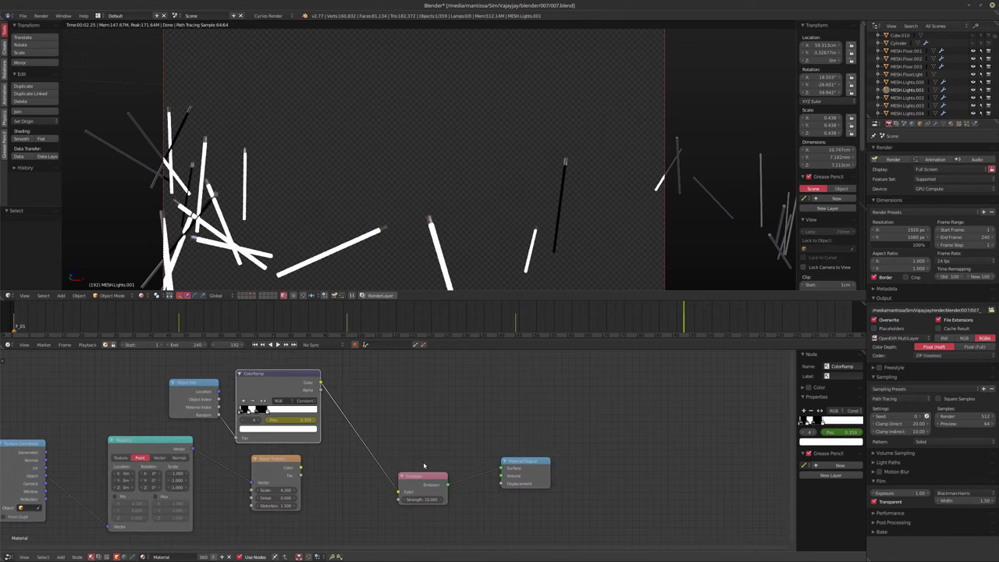
middle_drag(408, 453, 434, 467)
scroll(434, 467, up, 1)
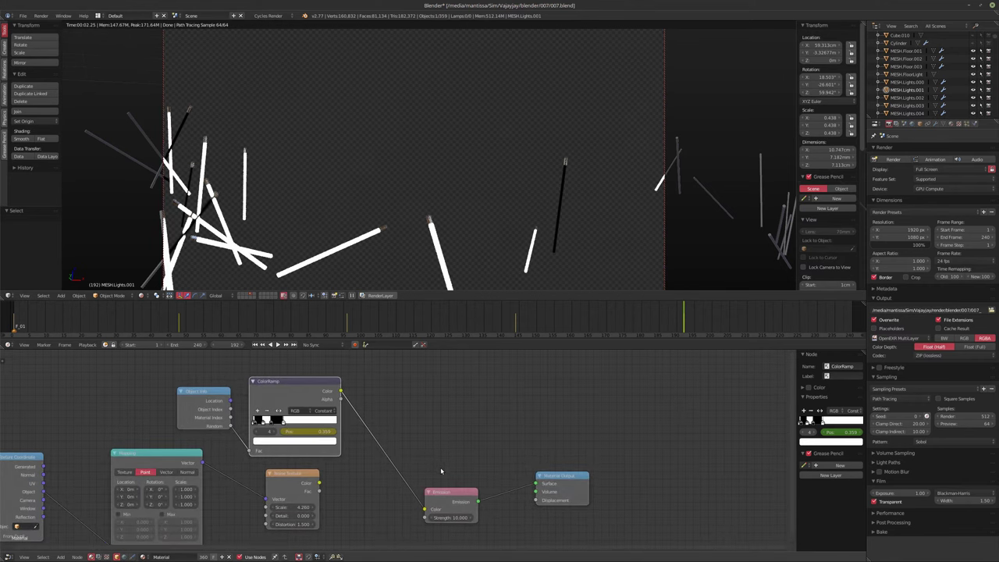
key(shift+Right)
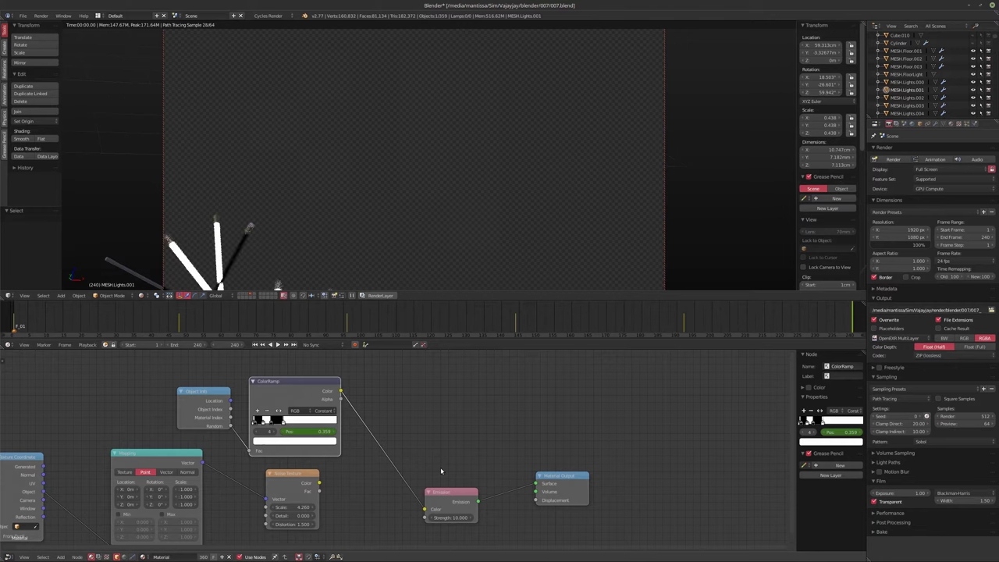
scroll(441, 470, up, 4)
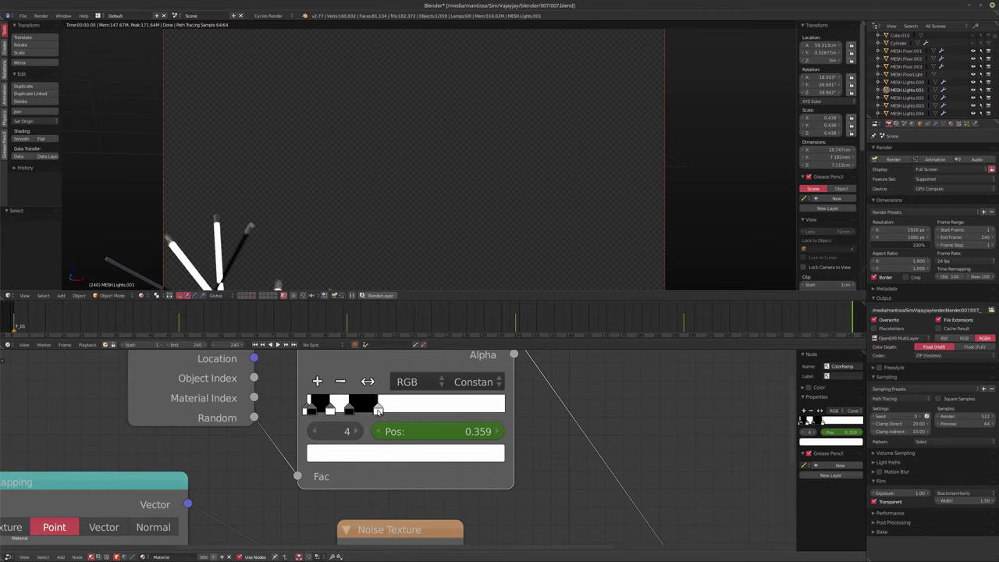
drag(379, 411, 496, 415)
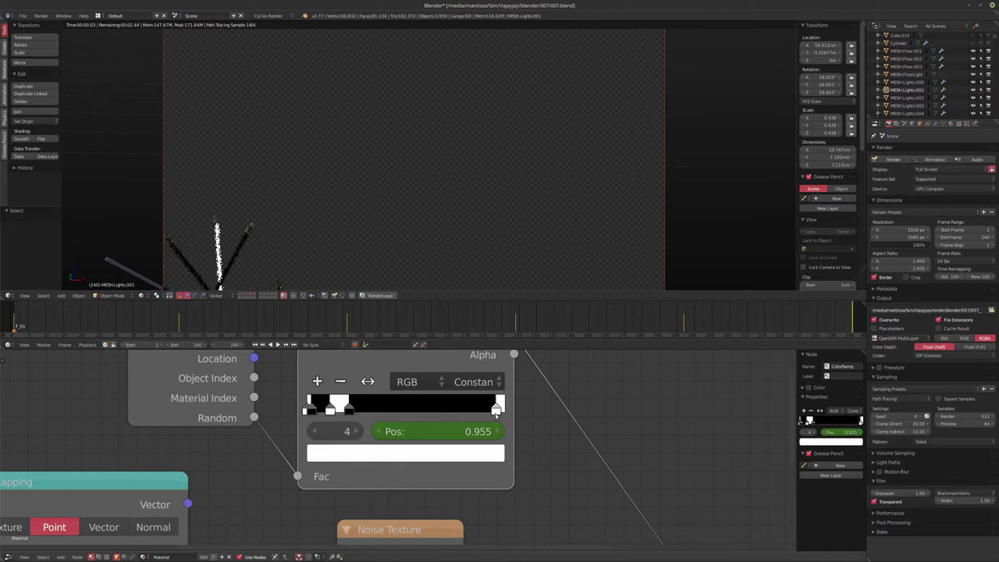
drag(348, 412, 435, 412)
drag(310, 411, 385, 412)
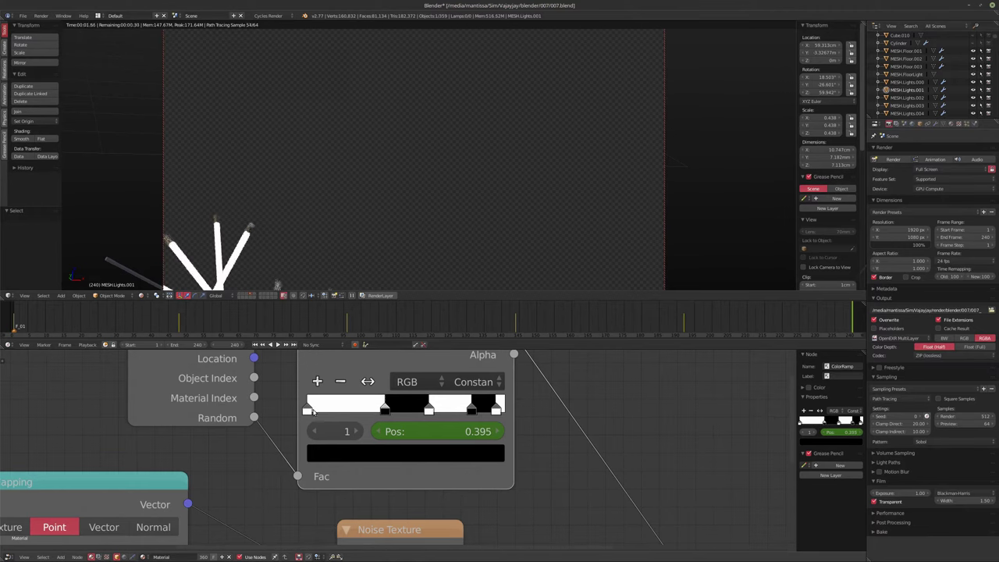
Keyframe the positions of all ColorRamp stops, 0 to 4, at frame 240
click(309, 410)
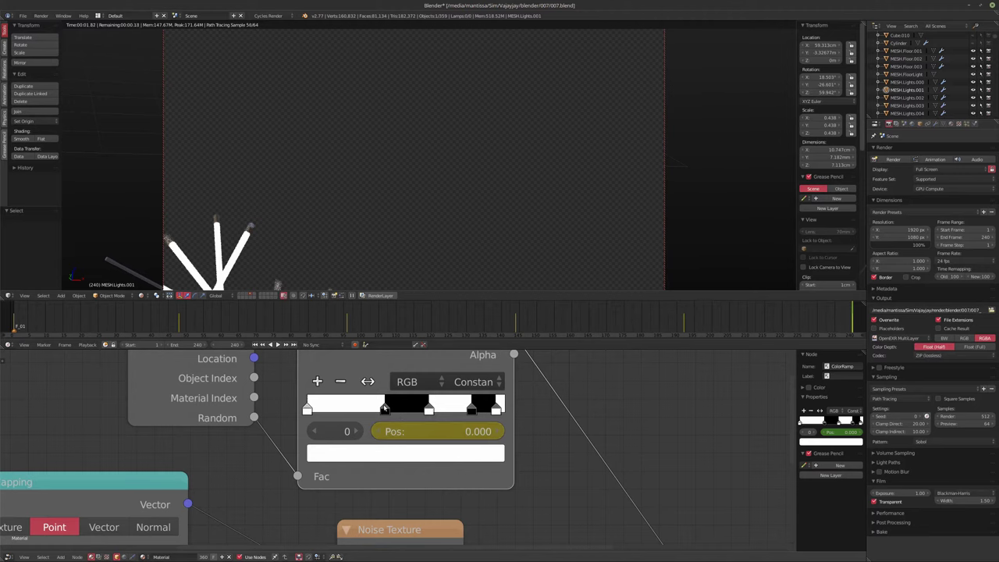
click(386, 410)
click(429, 412)
click(472, 411)
click(493, 412)
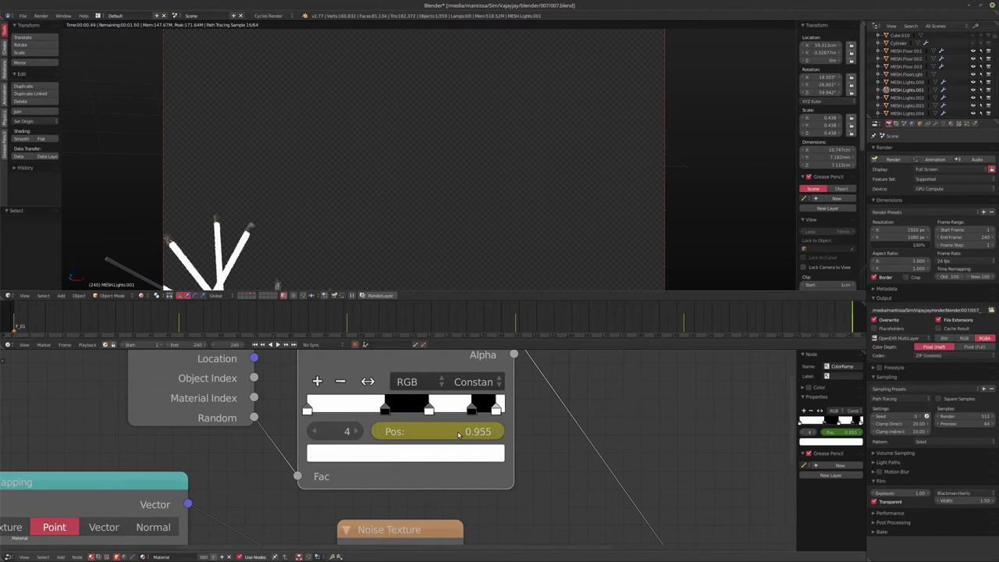
key(Home)
middle_drag(460, 452, 400, 447)
scroll(401, 447, up, 3)
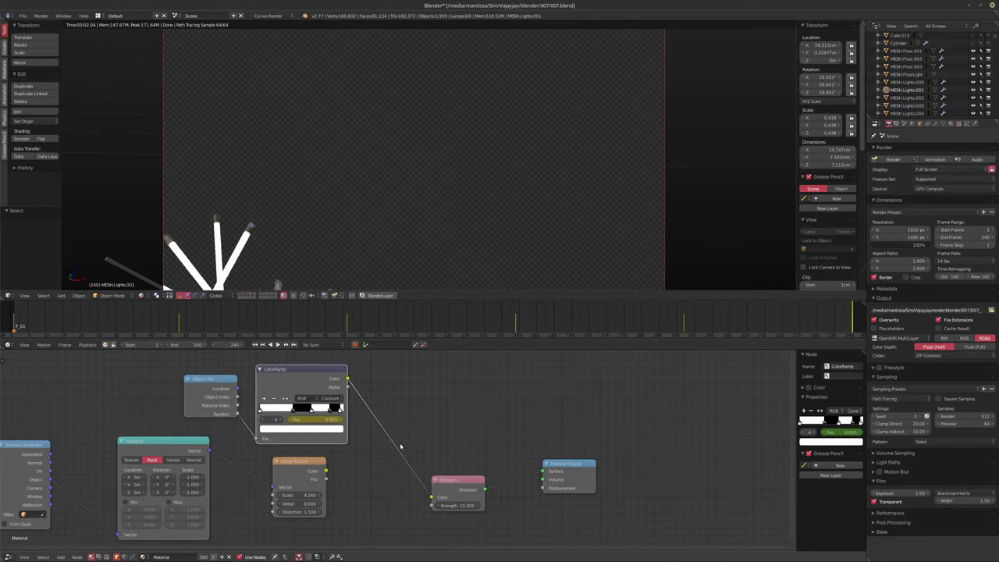
middle_drag(342, 465, 359, 462)
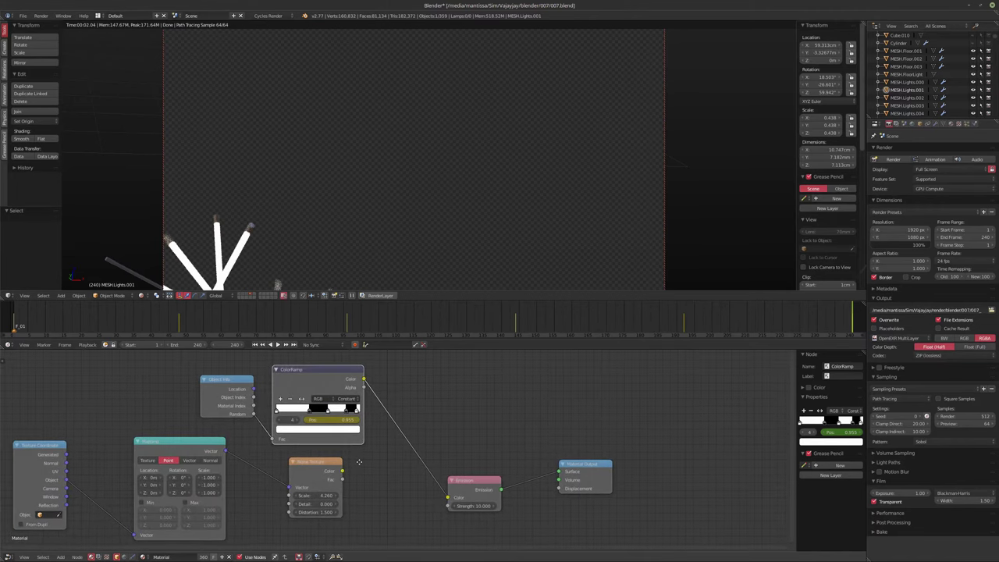
scroll(366, 465, up, 1)
middle_drag(440, 443, 396, 407)
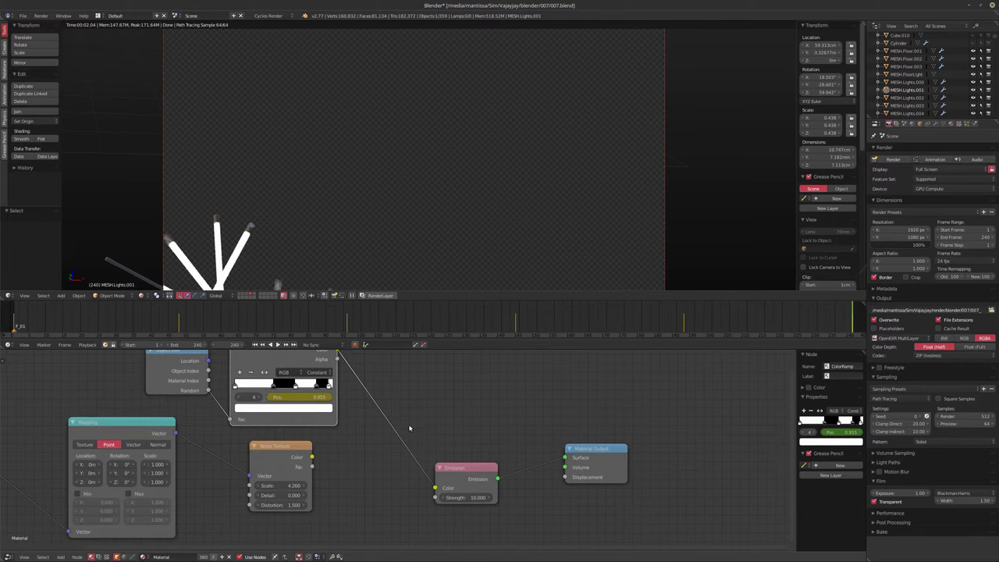
key(shift+a)
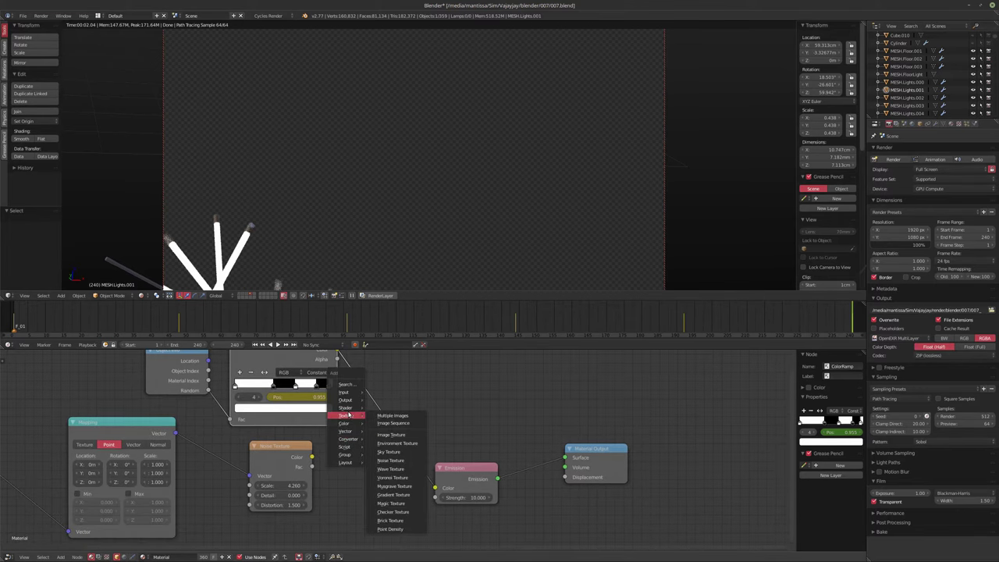
mouse_move(348, 409)
mouse_move(355, 442)
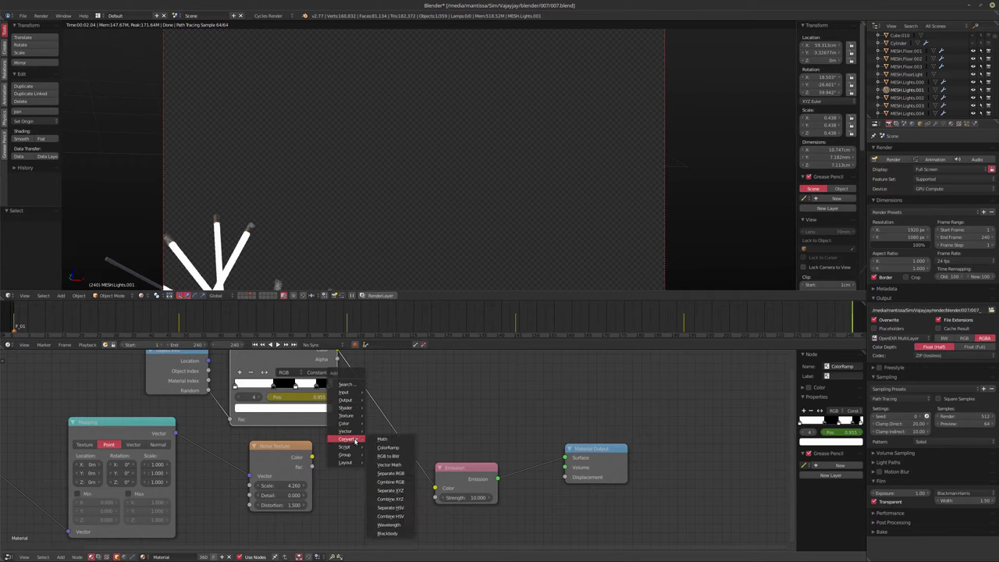
click(382, 439)
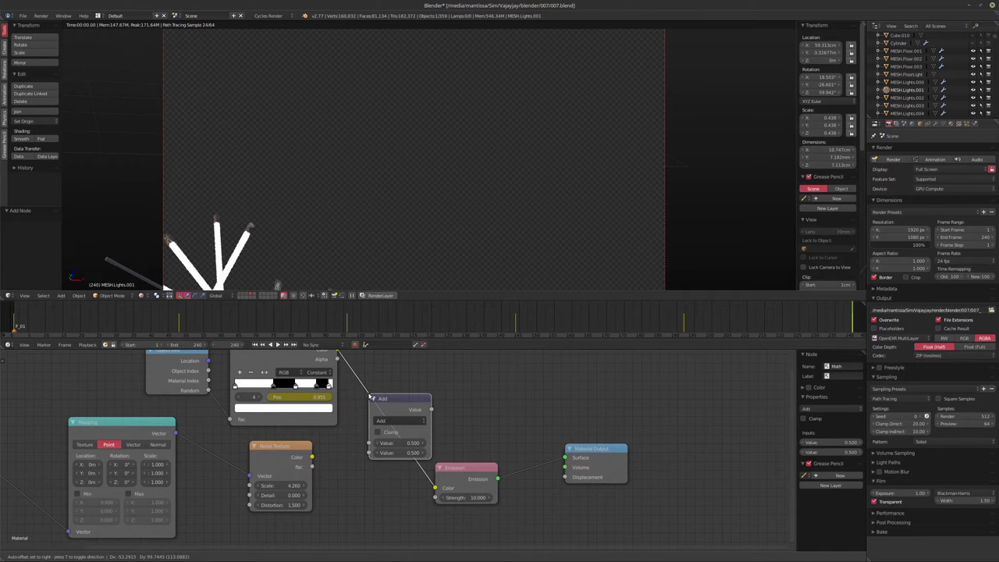
key(Escape)
Insert a MixRGB node between the ColorRamp and Emission nodes, with the ColorRamp feeding Color1
key(shift+a)
mouse_move(370, 399)
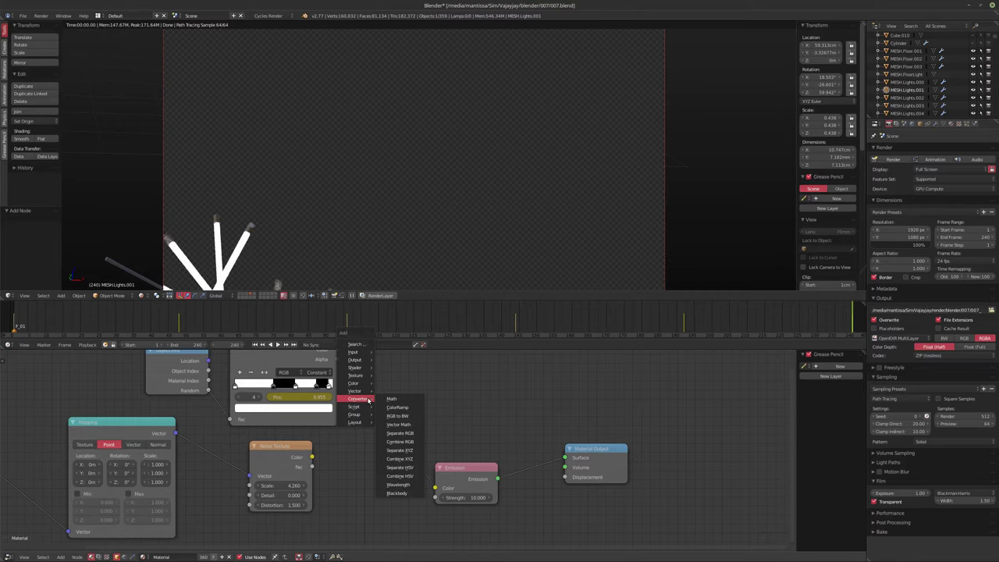
mouse_move(355, 383)
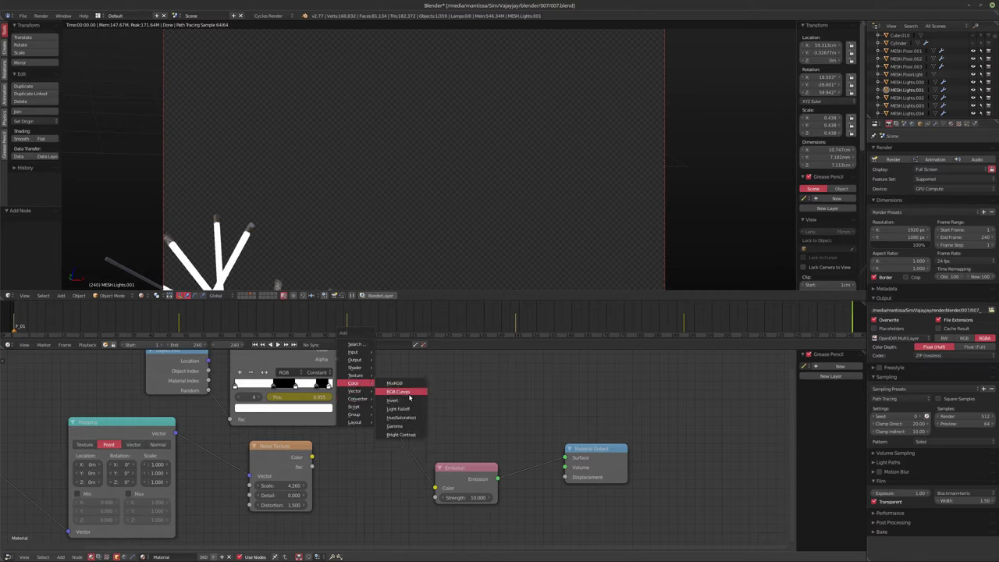
click(400, 388)
click(387, 388)
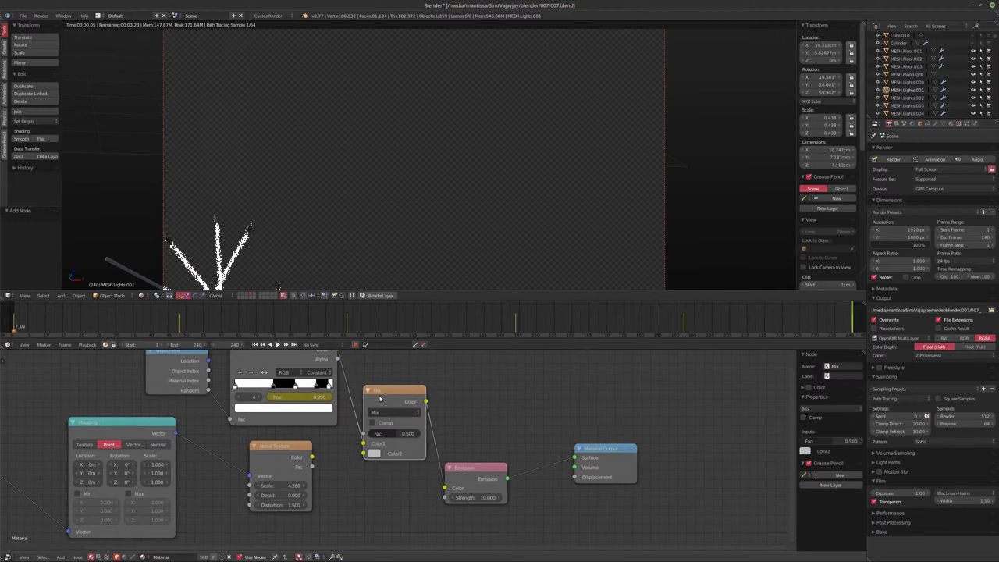
Set the Mix node's Color2 to black and connect the Noise Texture's Color output to its Fac input
click(402, 452)
drag(470, 323, 471, 383)
drag(330, 455, 391, 432)
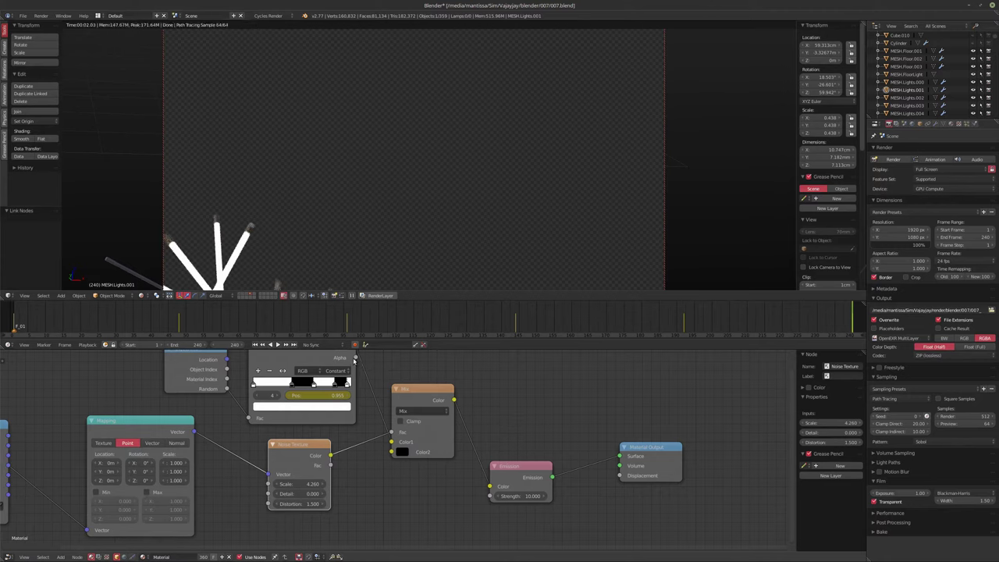
Move the ColorRamp and Object Info nodes below the Noise Texture and Mapping nodes
key(shift+a)
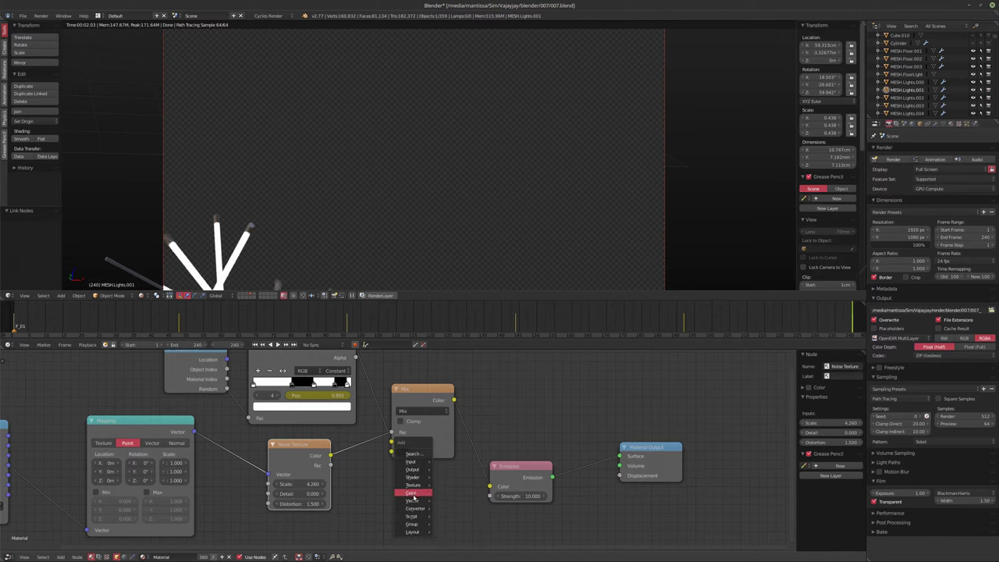
middle_drag(359, 477, 359, 476)
scroll(359, 475, down, 2)
drag(319, 384, 316, 517)
drag(255, 397, 240, 547)
middle_drag(335, 473, 273, 437)
scroll(273, 437, up, 1)
drag(273, 435, 286, 424)
Arrange the Mapping, Texture Coordinate, Mix and Emission nodes into a tidier row beside the Noise Texture
click(157, 401)
click(140, 401)
drag(138, 391, 172, 370)
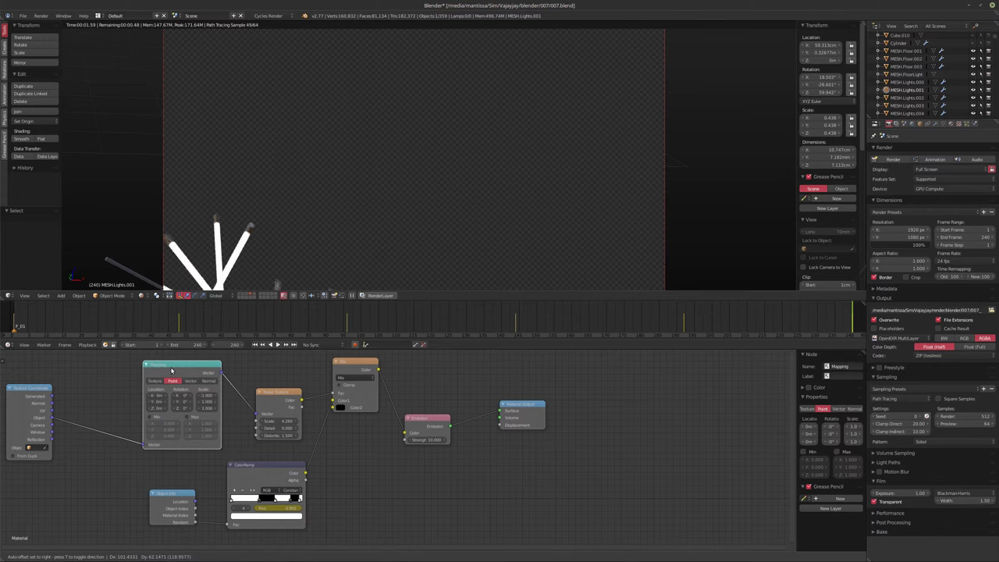
drag(30, 401, 87, 408)
middle_drag(429, 428, 346, 432)
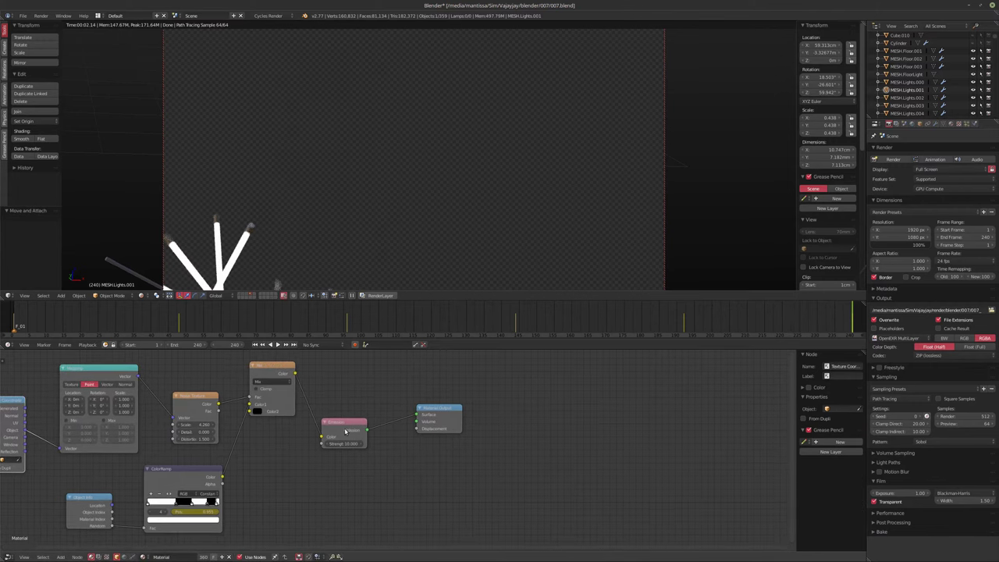
drag(345, 431, 359, 408)
drag(266, 378, 278, 399)
mouse_move(321, 486)
middle_down()
mouse_move(302, 484)
mouse_move(357, 478)
mouse_move(324, 502)
middle_up()
scroll(303, 484, up, 2)
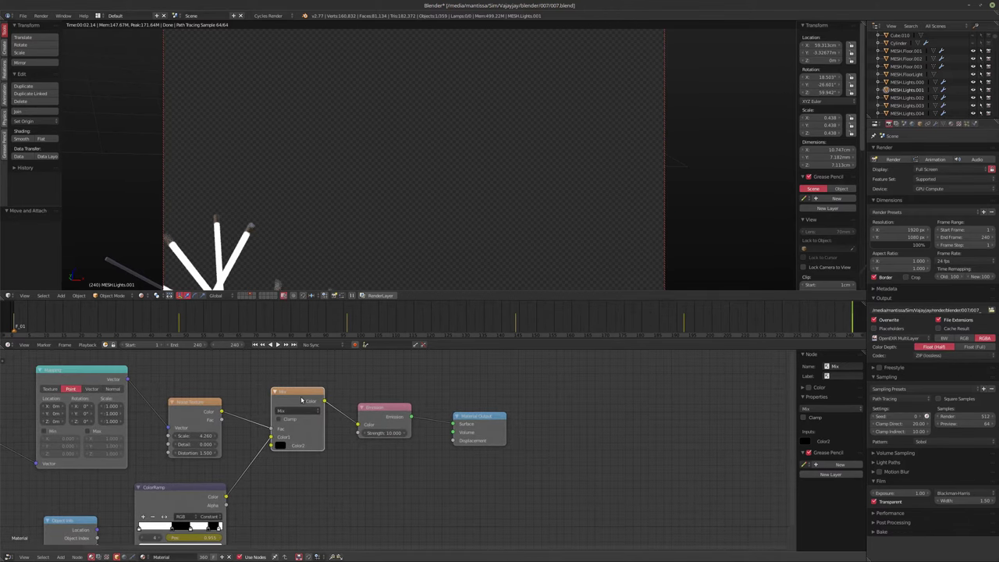
drag(301, 399, 302, 411)
Move the ColorRamp and Object Info nodes above the Noise Texture and Mapping nodes
middle_drag(189, 474, 190, 492)
drag(187, 508, 214, 356)
scroll(181, 532, down, 1)
middle_drag(180, 533, 237, 503)
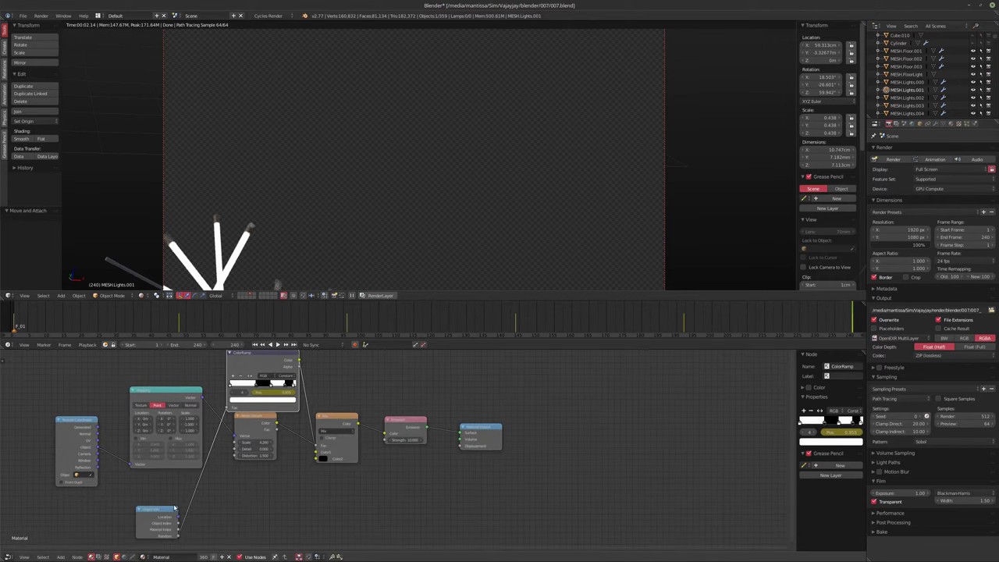
drag(162, 510, 187, 548)
middle_drag(280, 498, 259, 367)
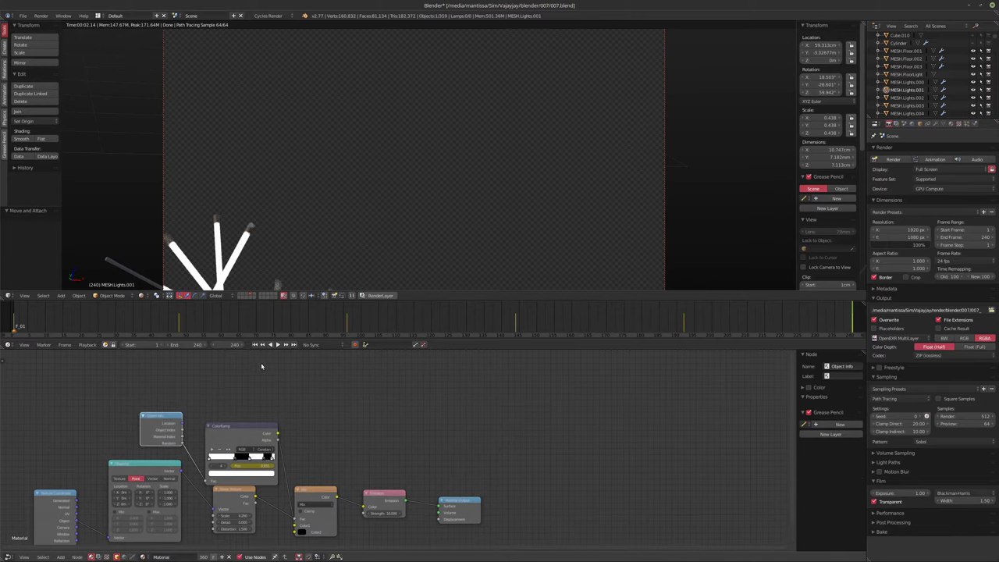
click(247, 431)
scroll(308, 430, up, 2)
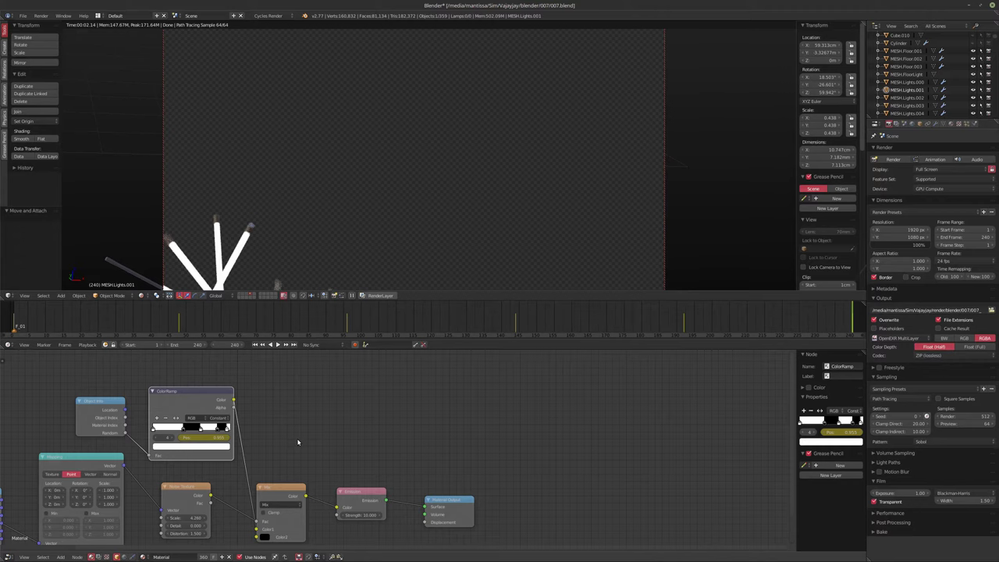
Add a Math node beside the ColorRamp and set its operation to Multiply
key(shift+a)
mouse_move(290, 440)
mouse_move(293, 458)
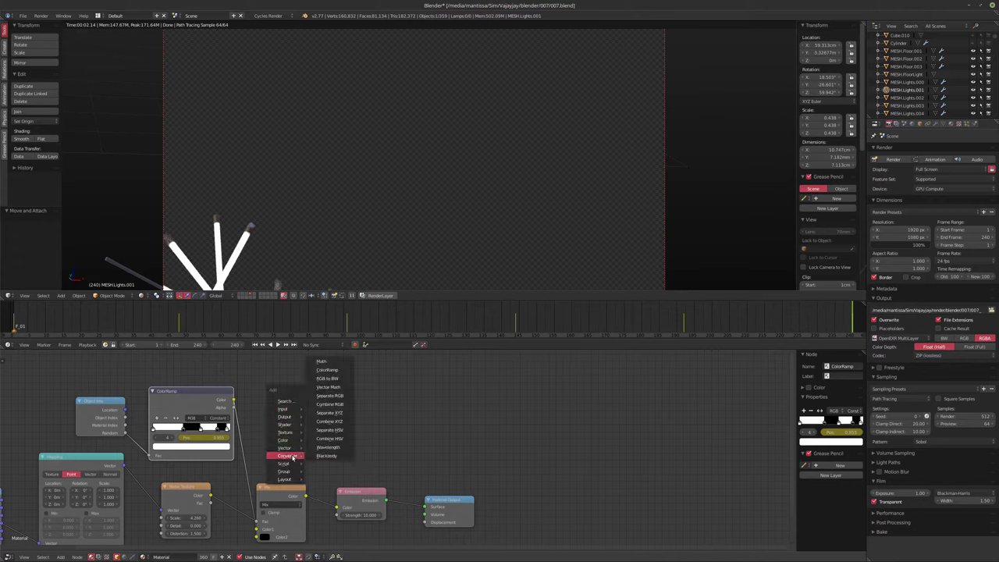
click(321, 361)
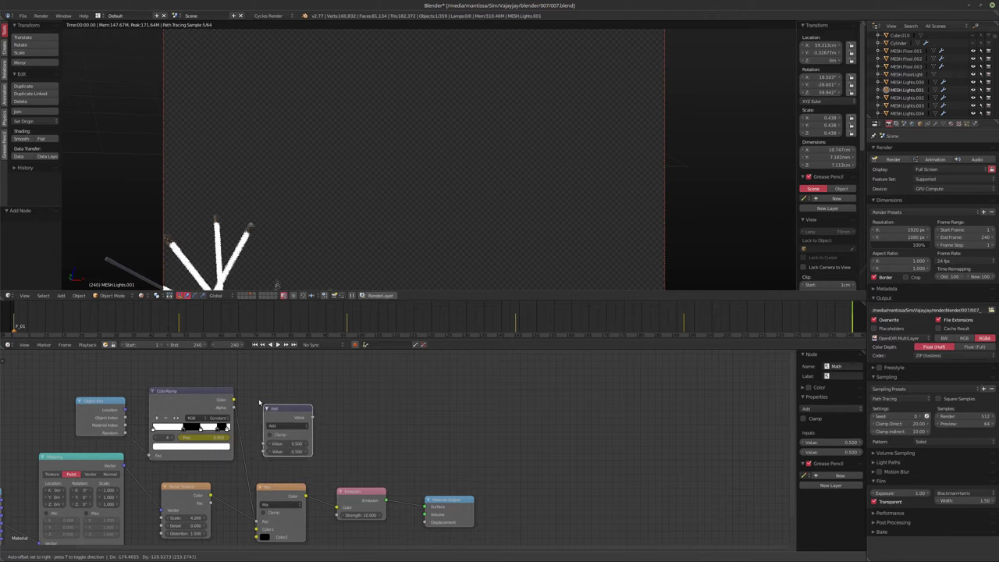
click(259, 422)
click(292, 444)
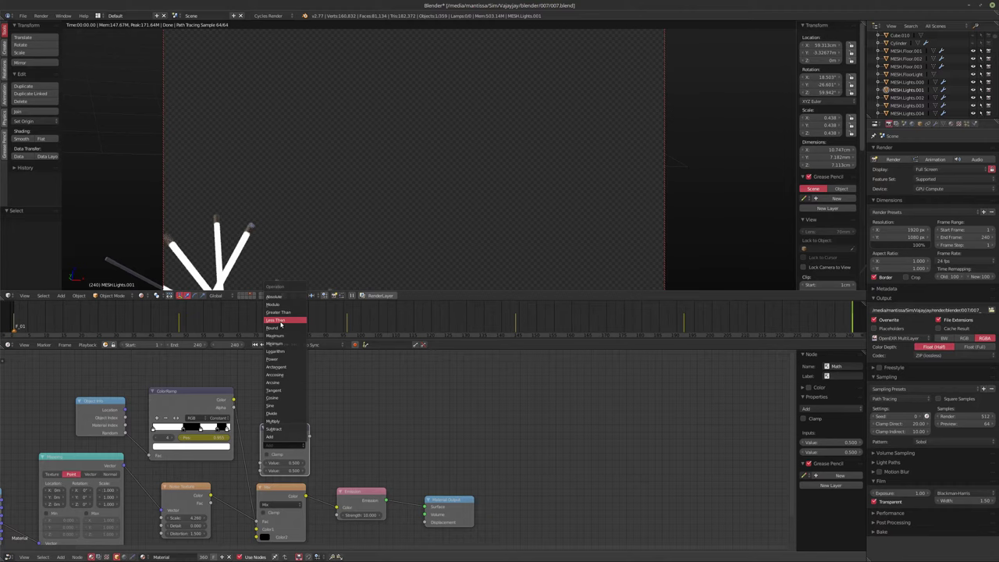
click(280, 422)
Route the ColorRamp's Color through the Multiply node into the Emission Strength, with the second multiply value set to 10
drag(310, 435, 338, 515)
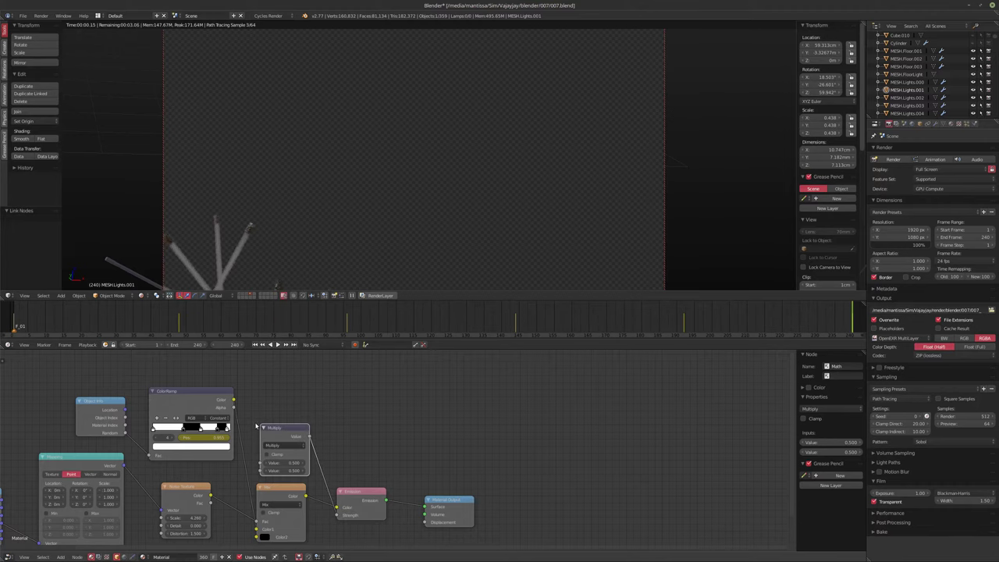
drag(233, 399, 262, 464)
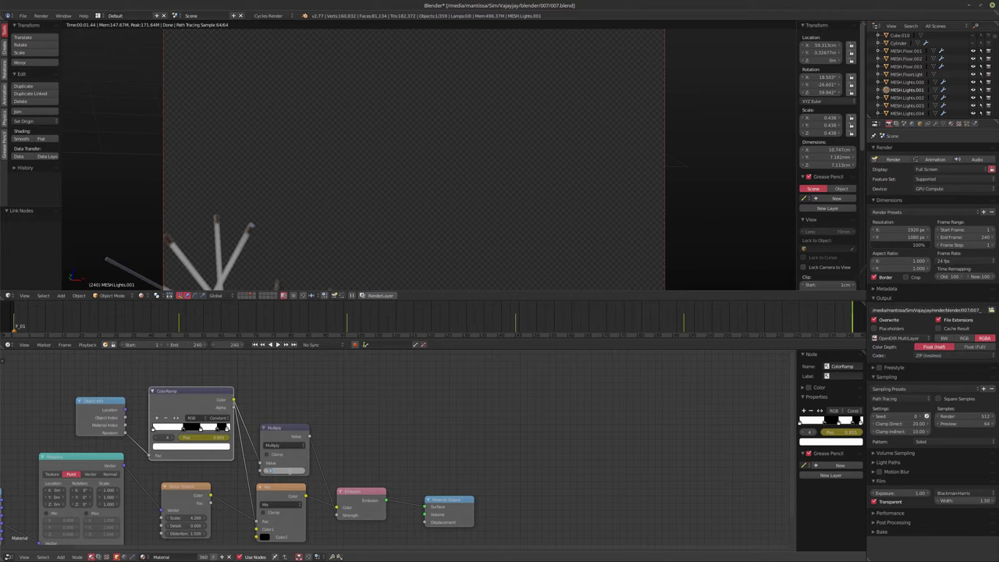
text(10)
key(Return)
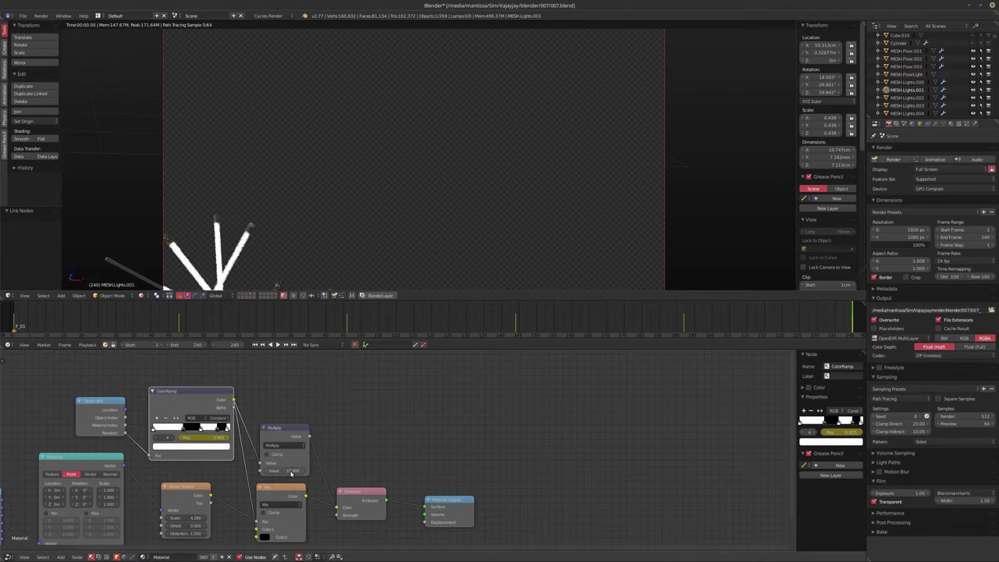
Move the Multiply, ColorRamp and Object Info nodes below the noise and Mix row, and realign the Emission node
middle_drag(319, 416, 337, 384)
scroll(340, 381, down, 2)
drag(312, 397, 308, 511)
drag(225, 370, 225, 514)
drag(150, 382, 145, 530)
middle_drag(303, 500, 313, 455)
scroll(336, 466, up, 1)
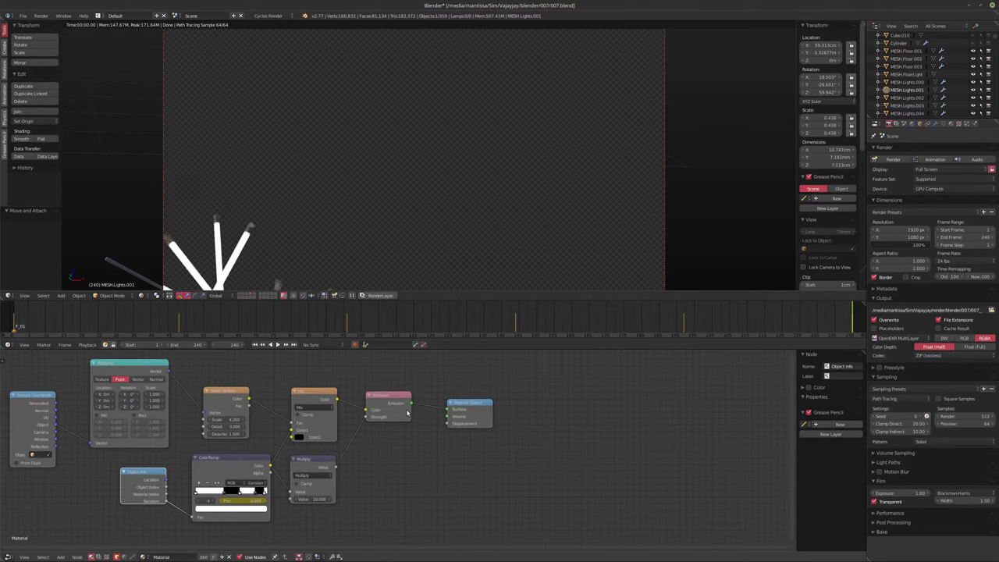
drag(395, 409, 397, 420)
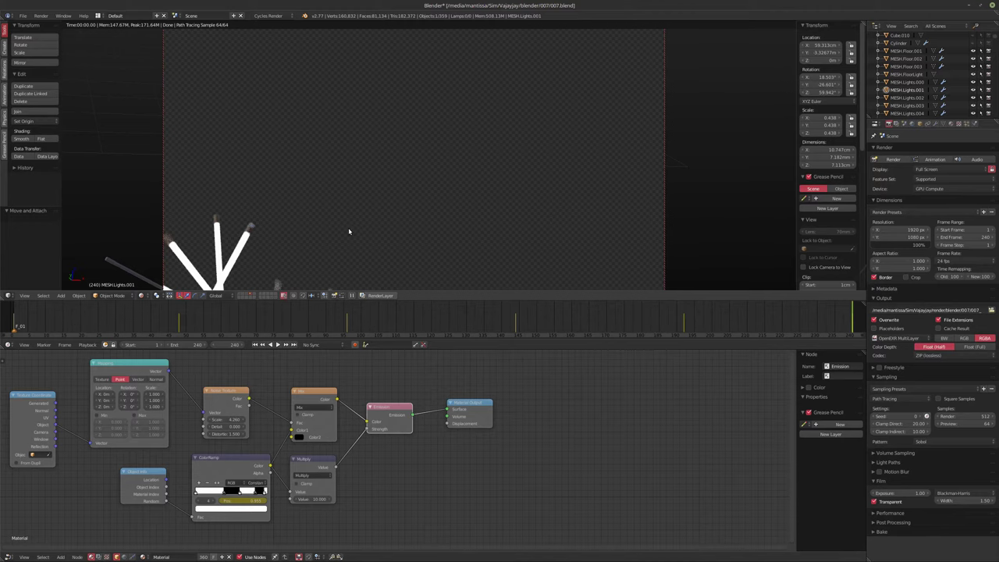
Leave the rendered preview, select all light tubes and make linked duplicates of them offset 2 m along Y
key(shift+z)
scroll(387, 223, down, 4)
scroll(357, 201, up, 5)
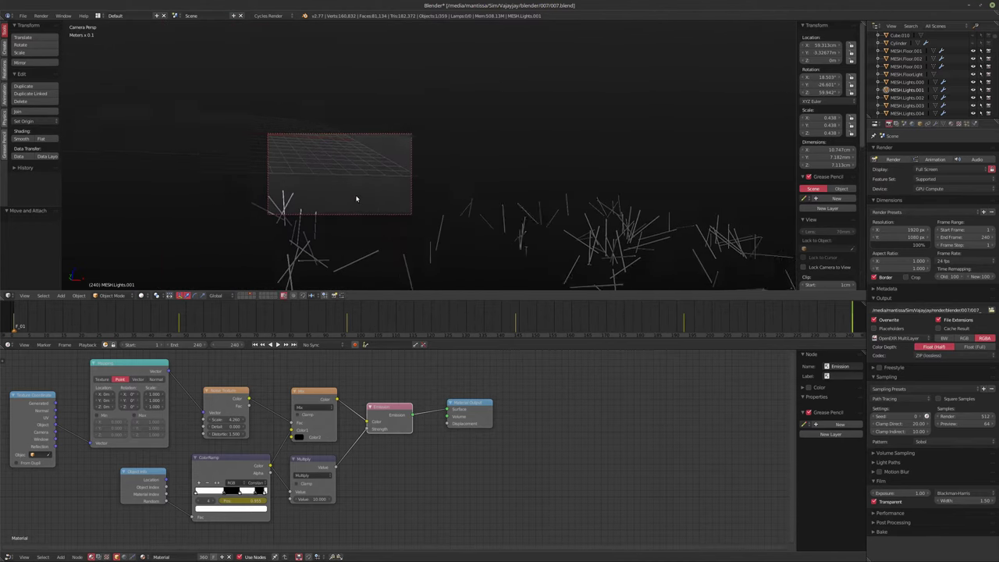
shift+middle_drag(353, 200, 391, 196)
scroll(391, 196, down, 4)
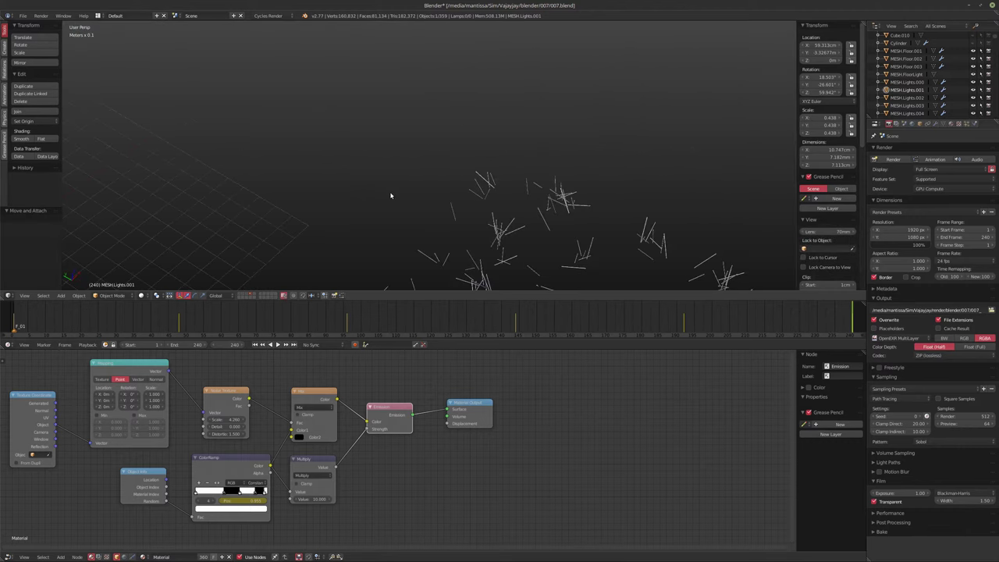
scroll(391, 196, down, 6)
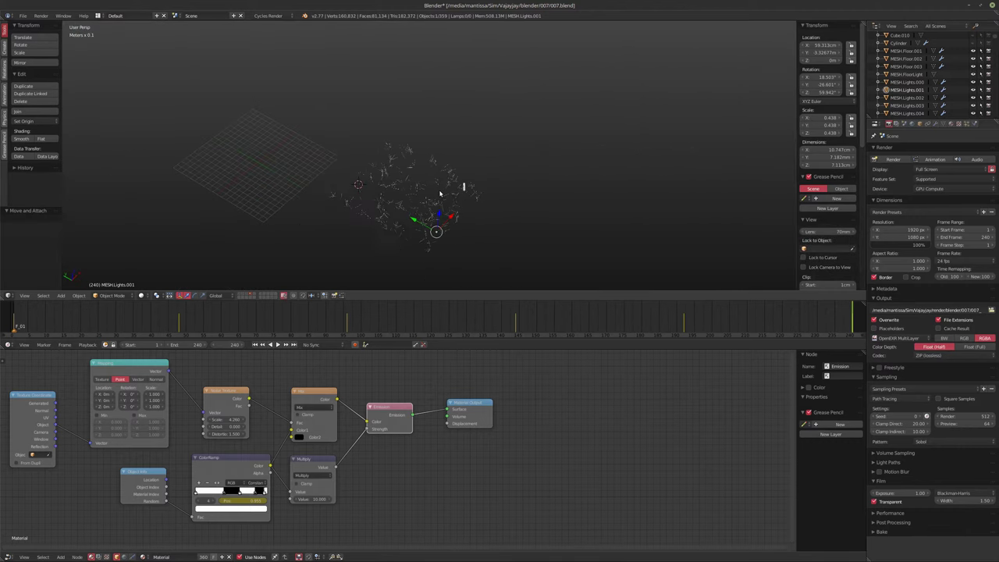
scroll(439, 207, up, 2)
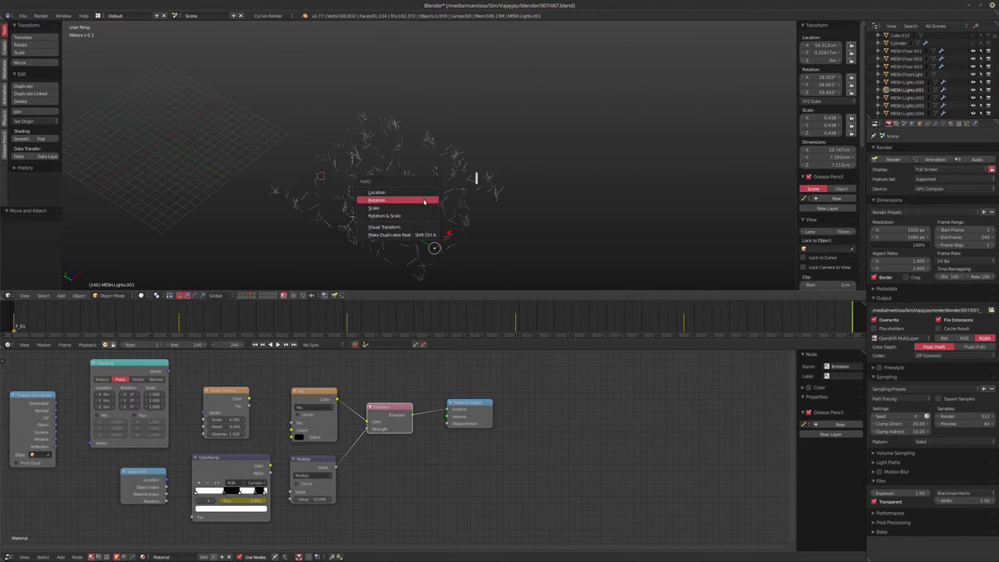
key(a)
shift+middle_drag(420, 197, 435, 205)
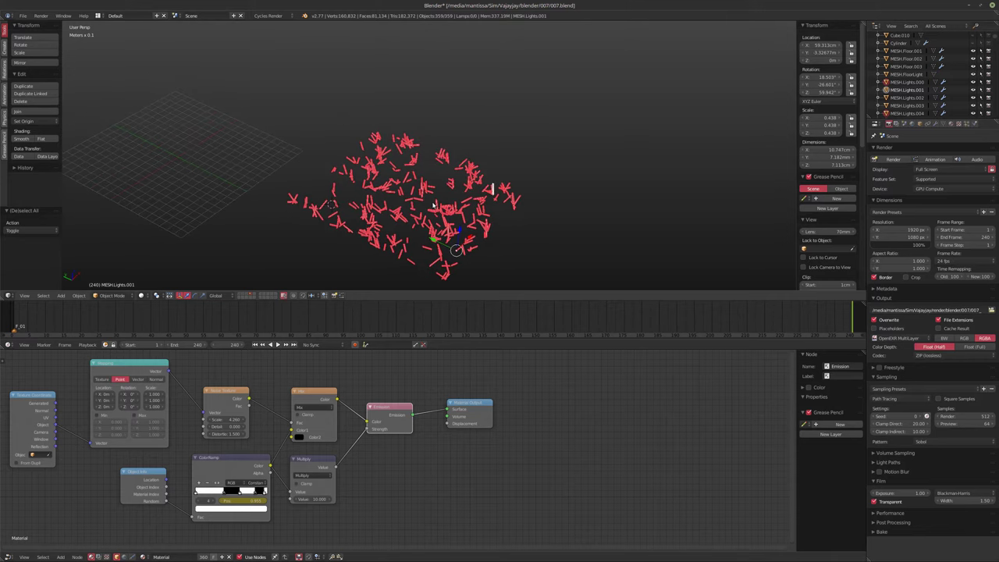
key(g)
text(y)
text(2)
key(Return)
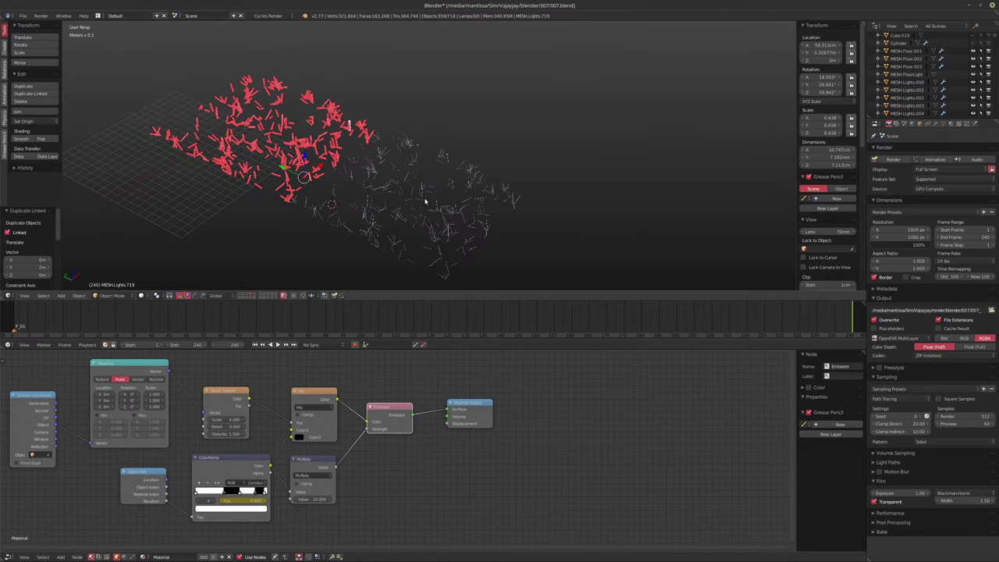
Make a second set of linked duplicates of the selected light tubes, another 2 m along Y
key(alt+d)
key(y)
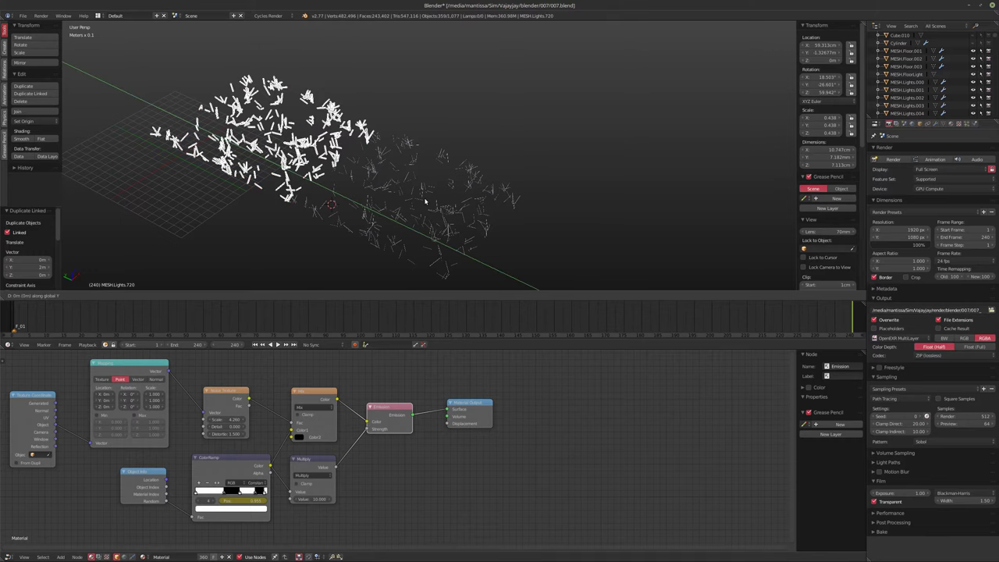
click(426, 202)
middle_drag(459, 123, 255, 268)
Show the layers with the ground plane, cube floor and light tubes together in the viewport
click(239, 297)
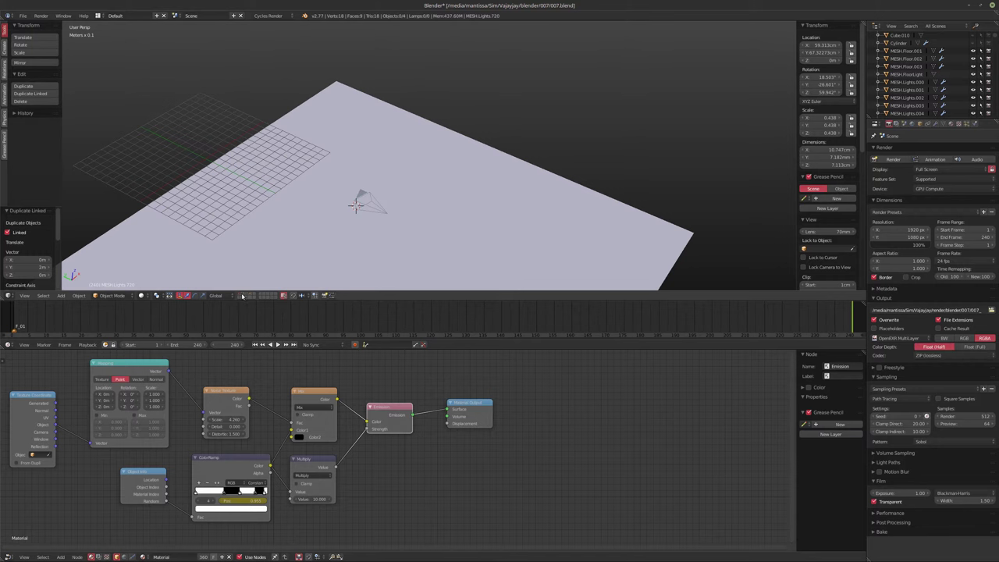
shift+click(269, 294)
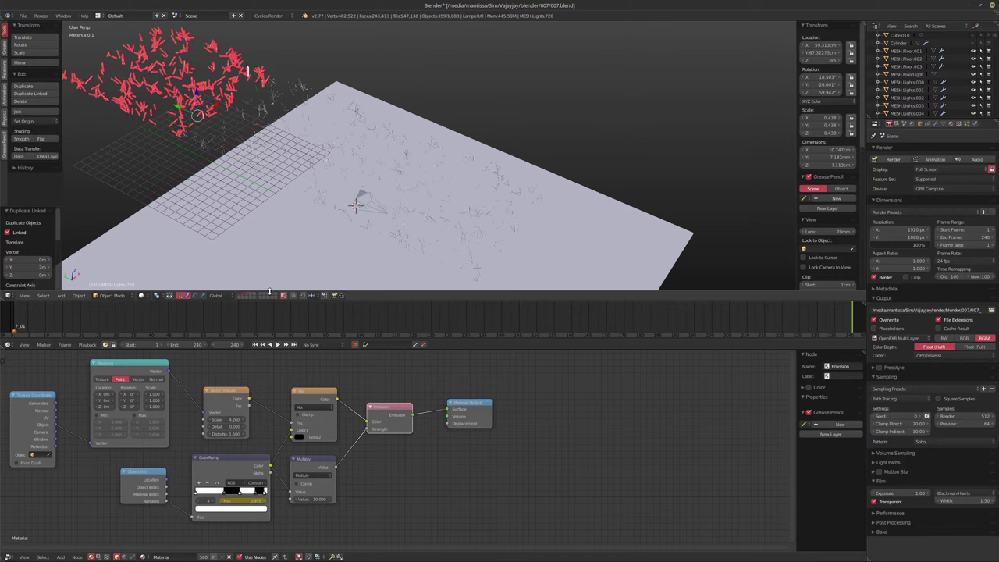
click(247, 295)
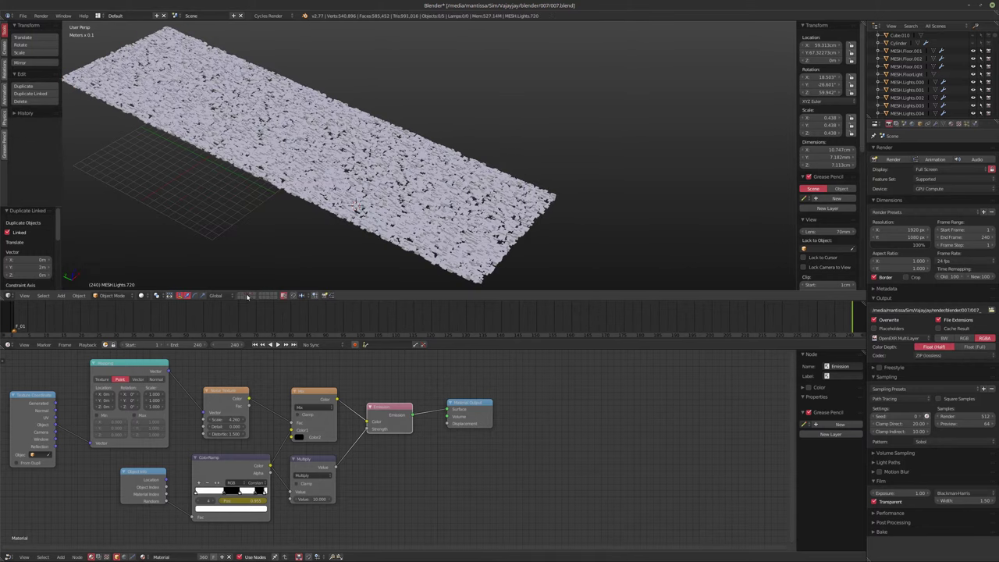
shift+click(251, 295)
shift+click(244, 295)
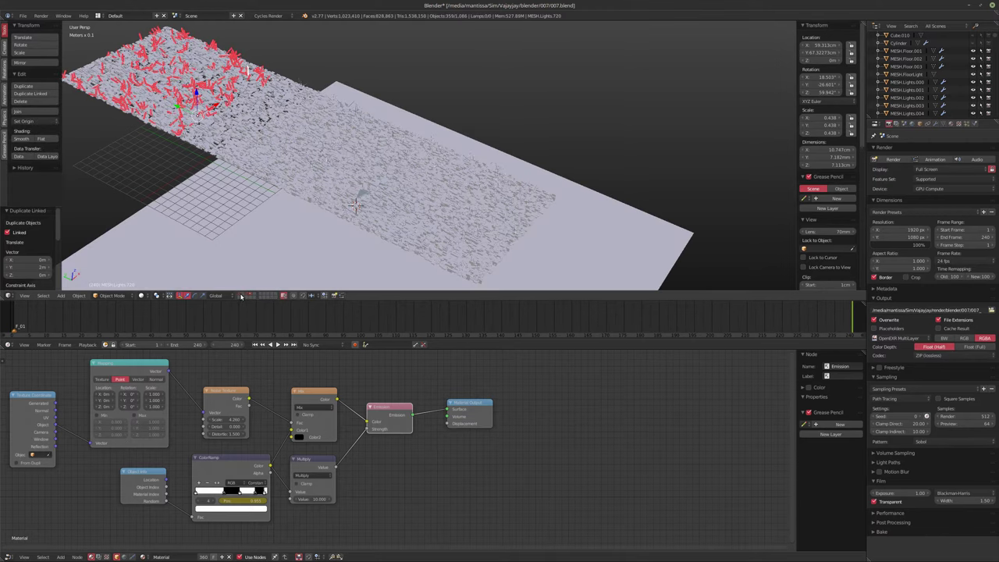
Compare the scene with individual layers, such as the large ground plane, hidden and shown
middle_drag(375, 211, 362, 190)
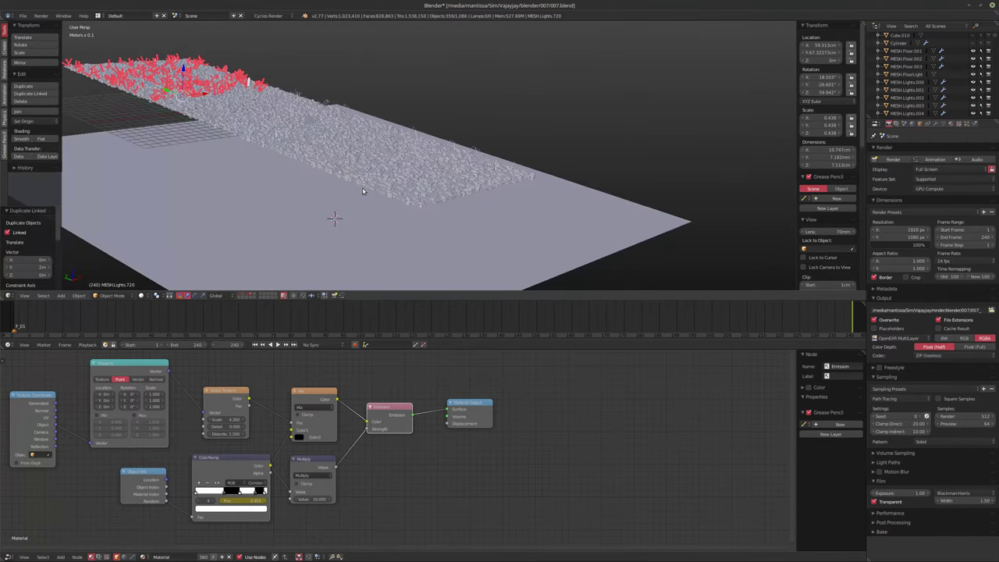
shift+click(243, 296)
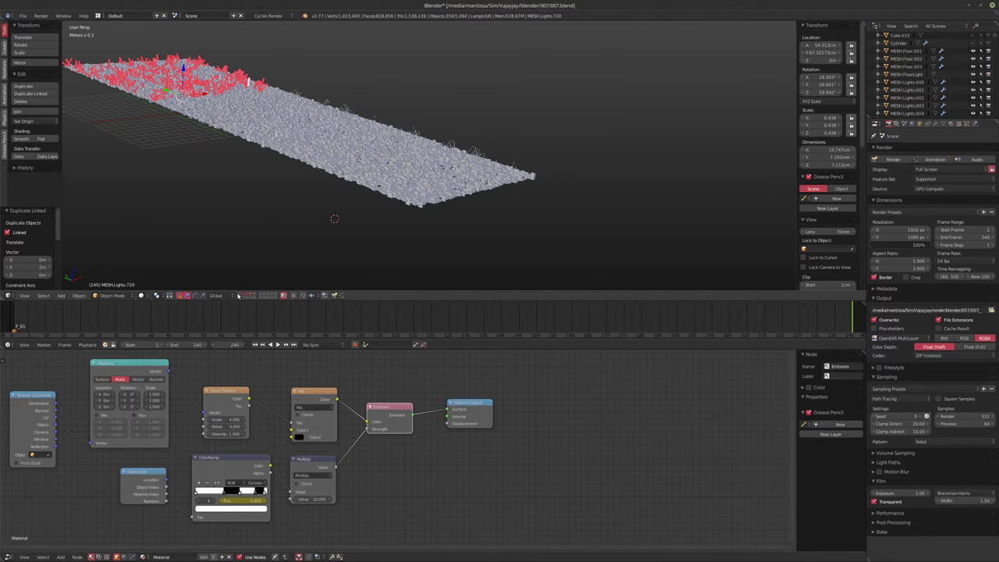
shift+click(241, 296)
mouse_move(297, 233)
middle_down()
mouse_move(298, 252)
mouse_move(299, 235)
middle_up()
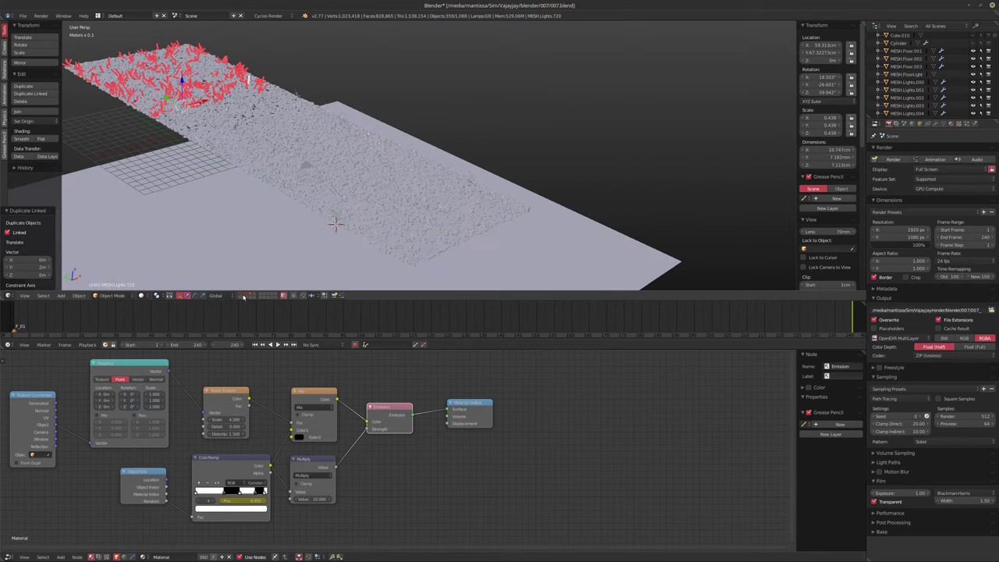
shift+click(246, 296)
shift+click(246, 295)
shift+click(249, 296)
shift+click(247, 296)
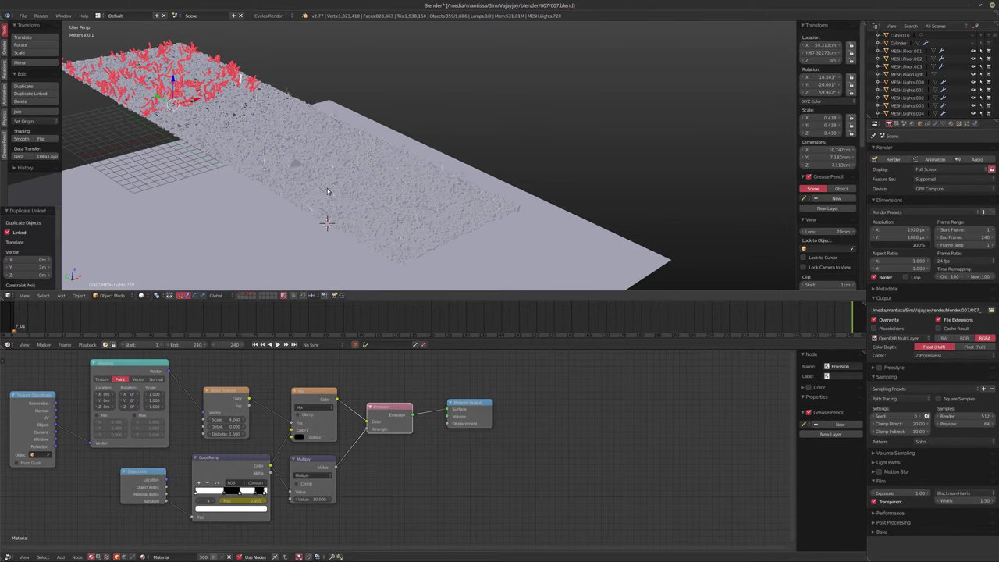
Return to the camera view, deselect everything and start a rendered preview with the floor, plane and light layers shown
key(KP_0)
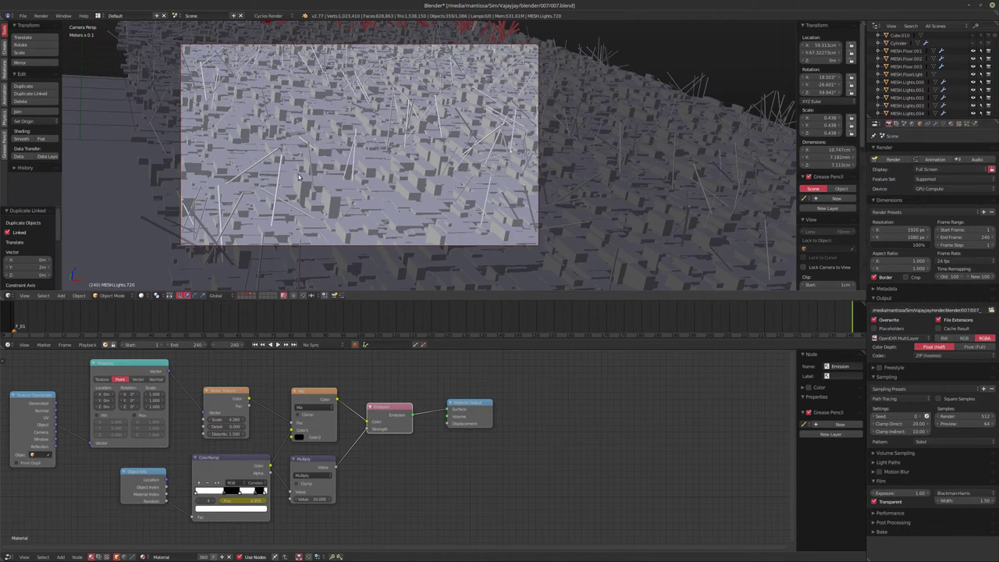
key(a)
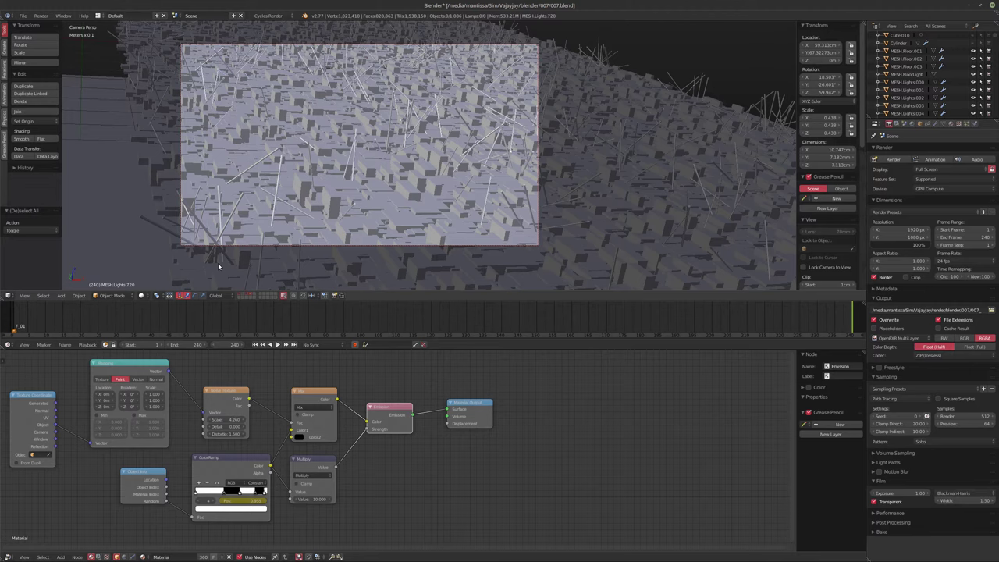
click(243, 296)
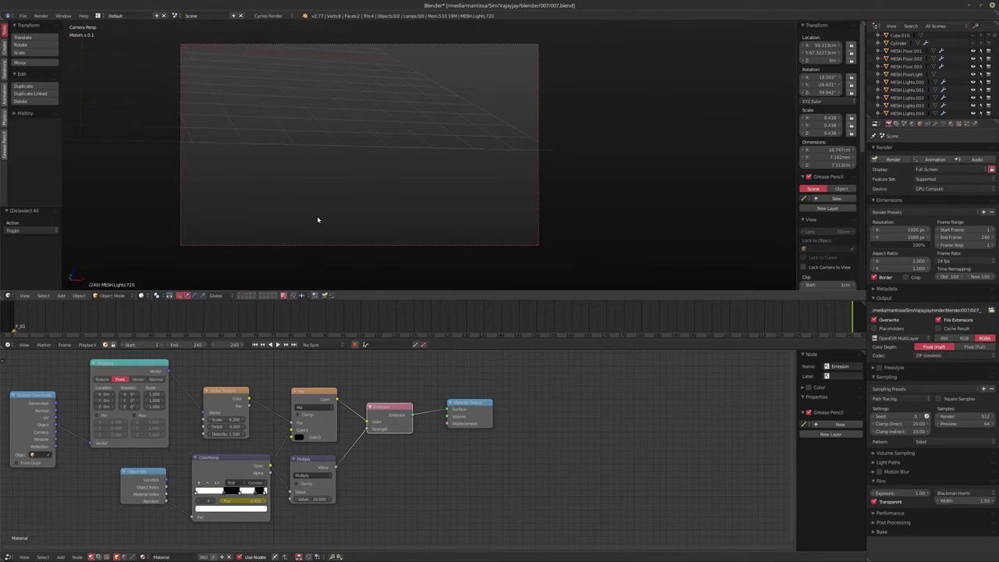
shift+click(245, 295)
shift+click(249, 295)
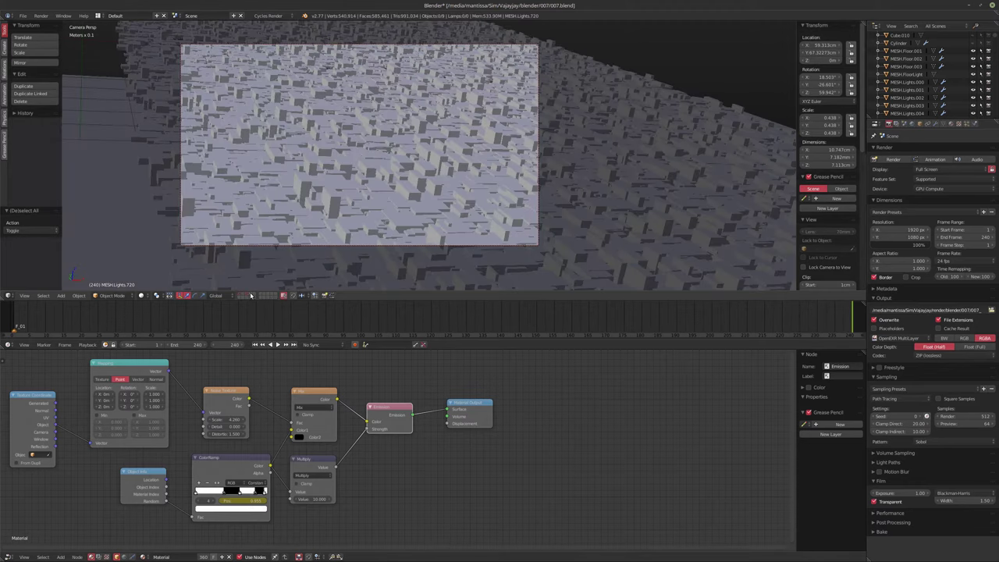
shift+click(252, 295)
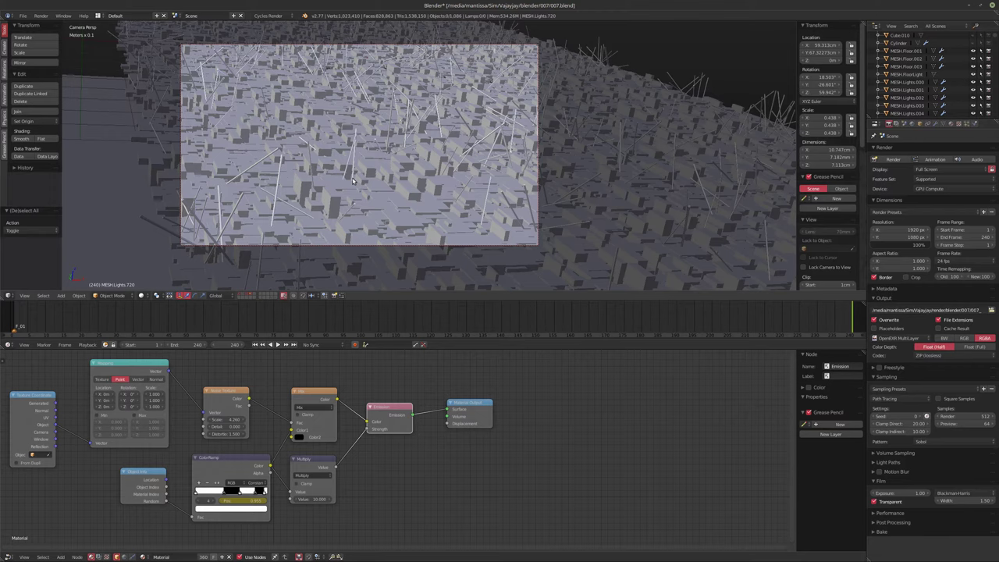
key(shift+z)
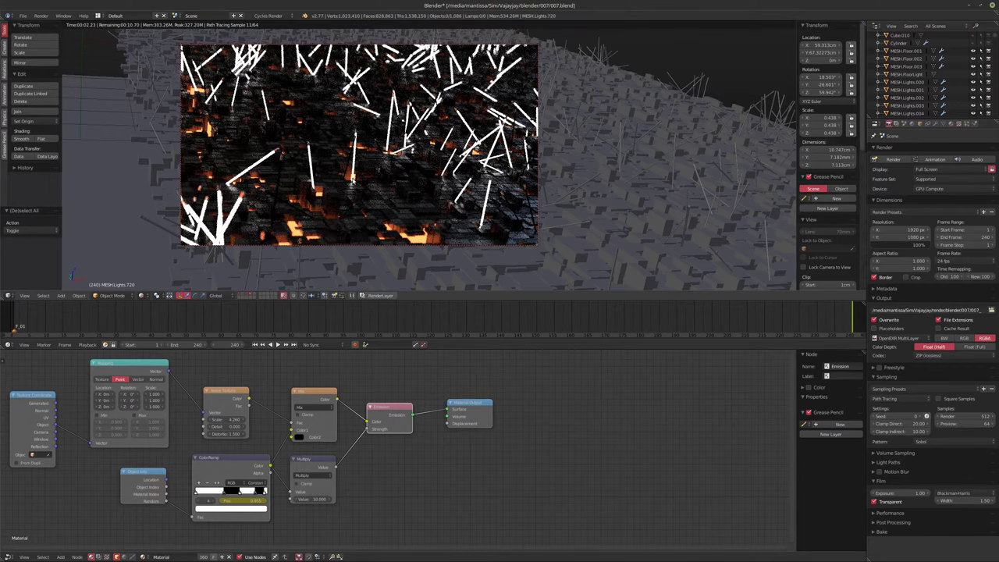
scroll(394, 398, up, 5)
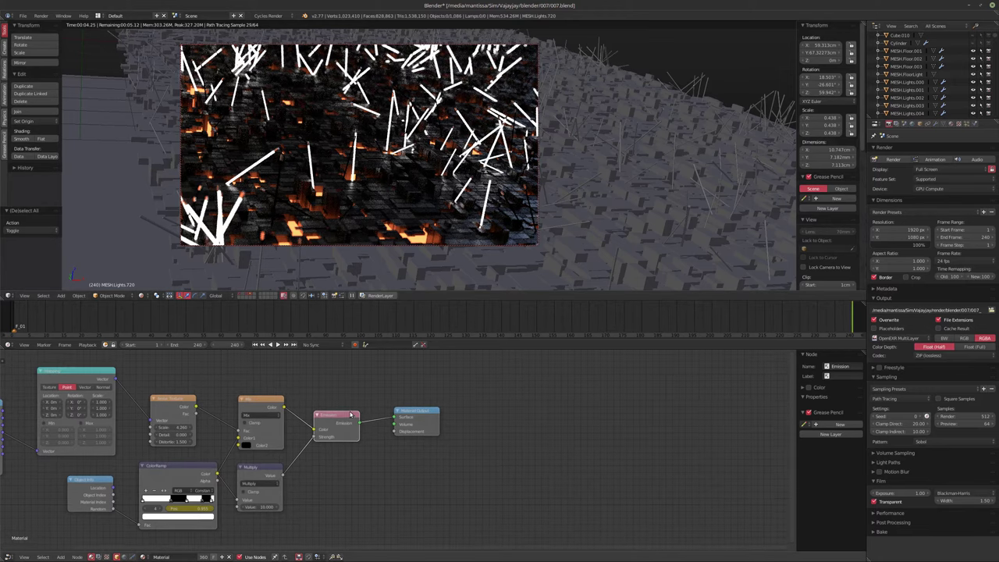
Set the Multiply node's value to 1000 and move the Emission link to the Material Output's Volume input
middle_drag(395, 398, 430, 320)
middle_drag(284, 486, 307, 402)
click(188, 494)
text(1000)
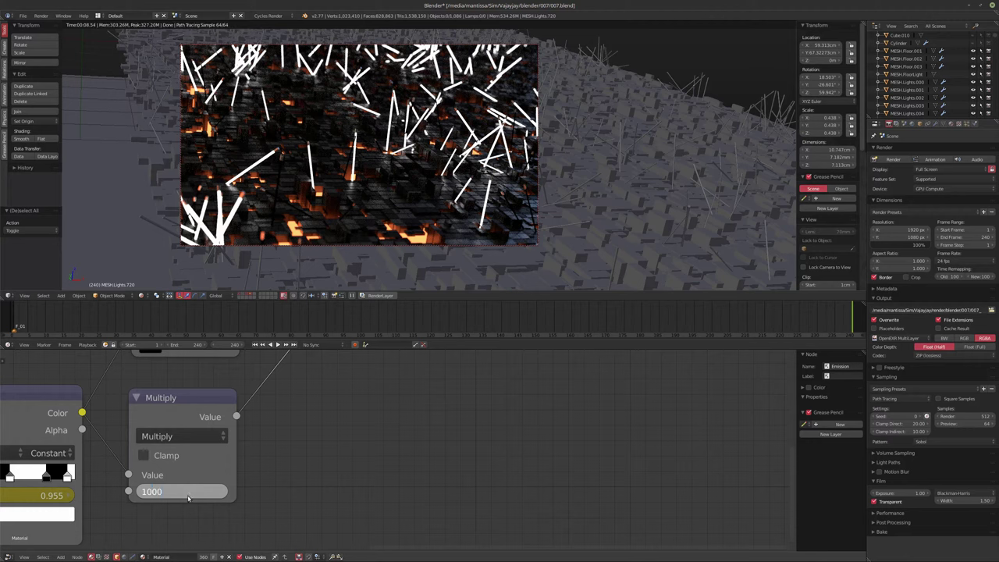
key(Return)
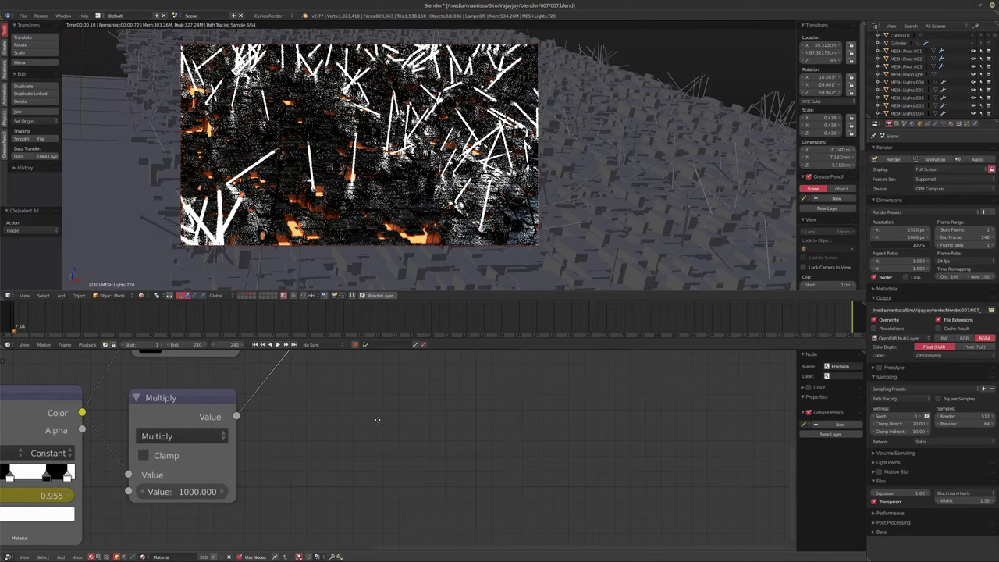
shift+scroll(377, 417, up, 5)
drag(432, 429, 432, 445)
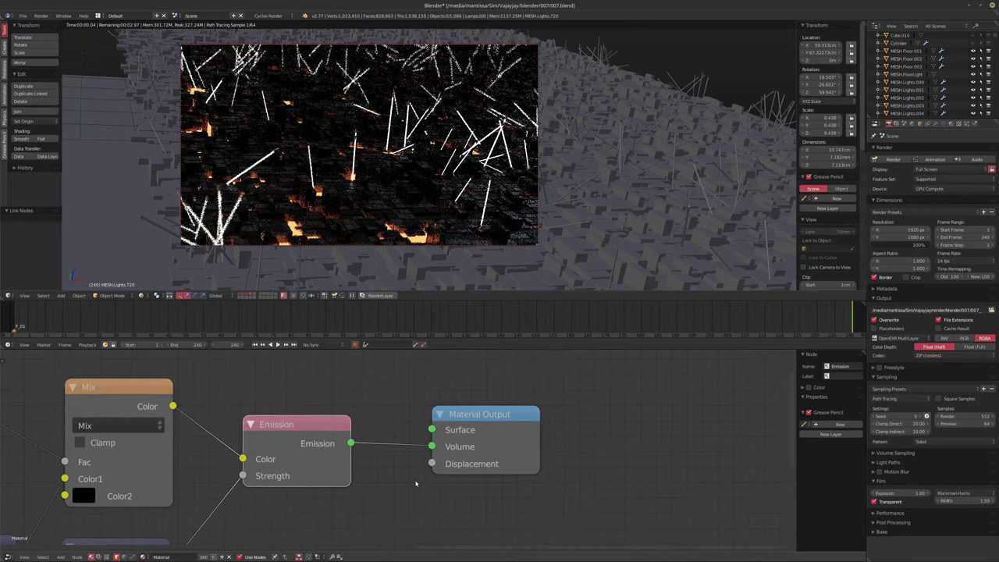
Try emission strengths of 1500 and 5000 in the Multiply node
middle_drag(372, 491, 434, 411)
middle_drag(351, 466, 393, 377)
click(199, 474)
text(1500)
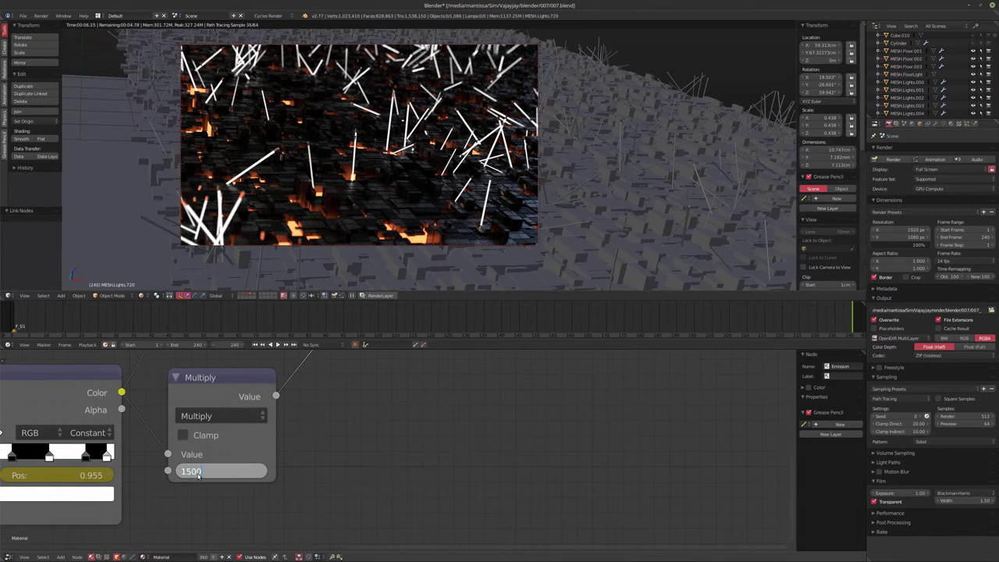
key(Return)
click(198, 473)
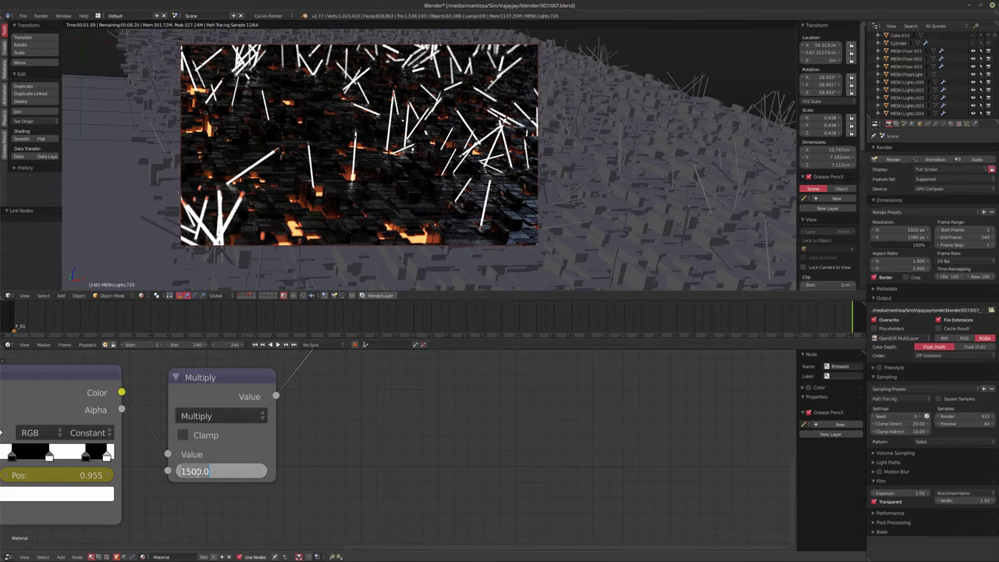
text(5000)
key(Return)
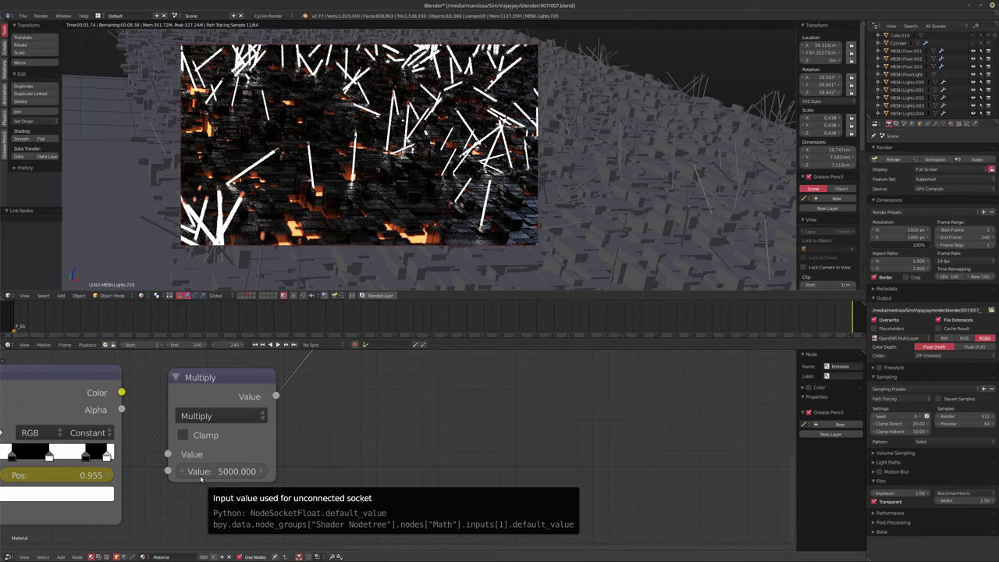
Set the Multiply node's value to 10000
click(200, 476)
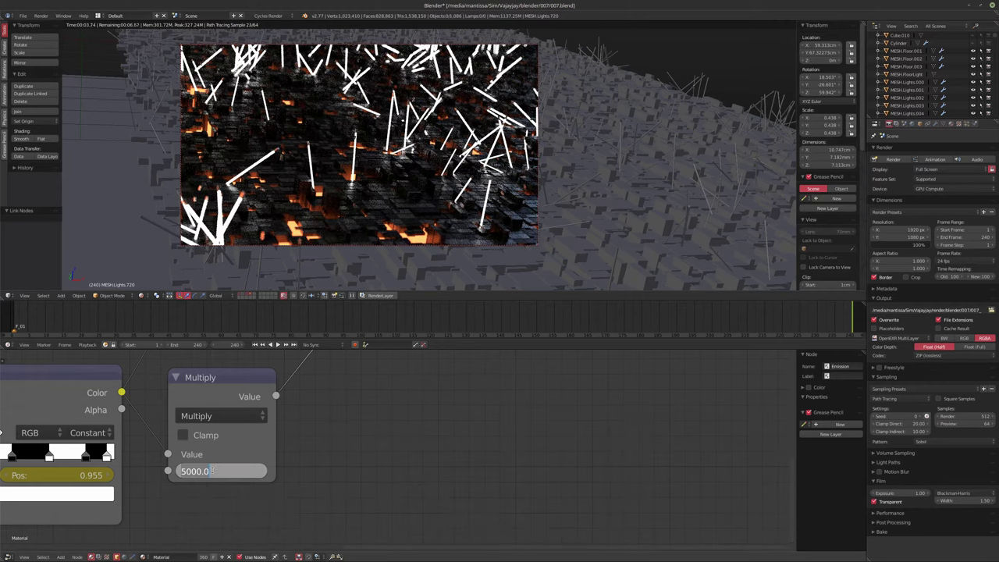
text(10000)
key(Return)
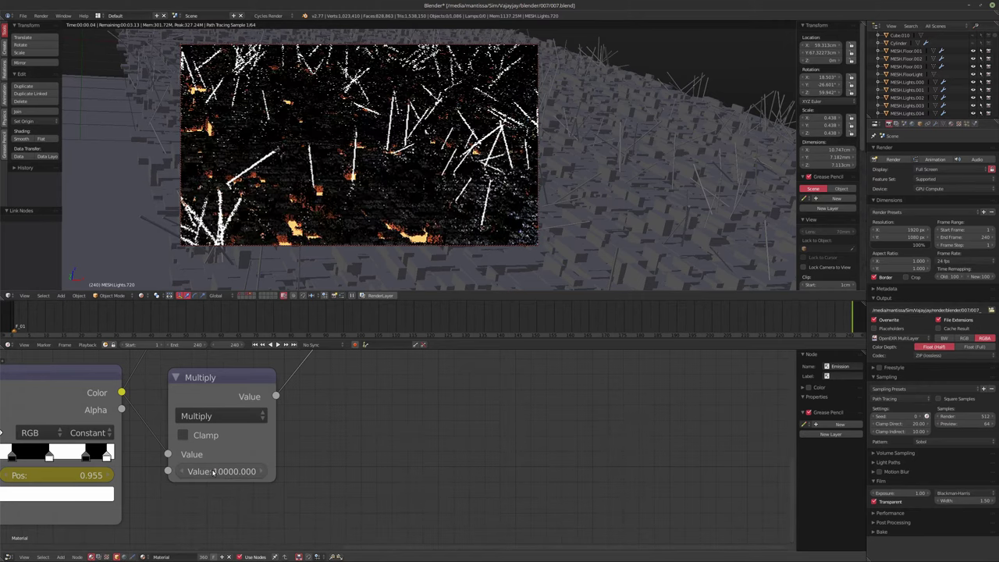
Connect the Noise Texture's Color directly to the Emission color and delete the Mix node
middle_drag(392, 414, 350, 471)
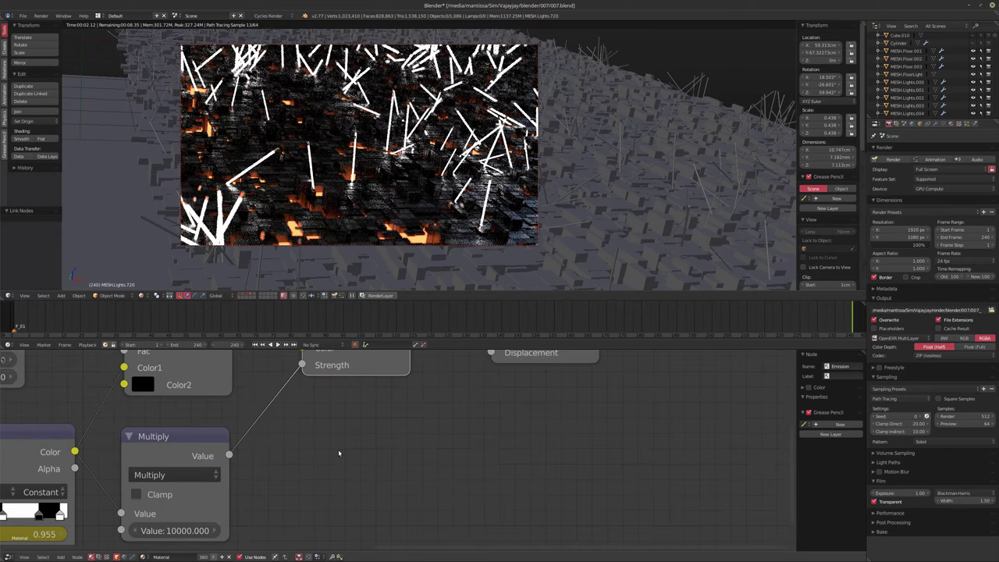
middle_drag(338, 451, 341, 491)
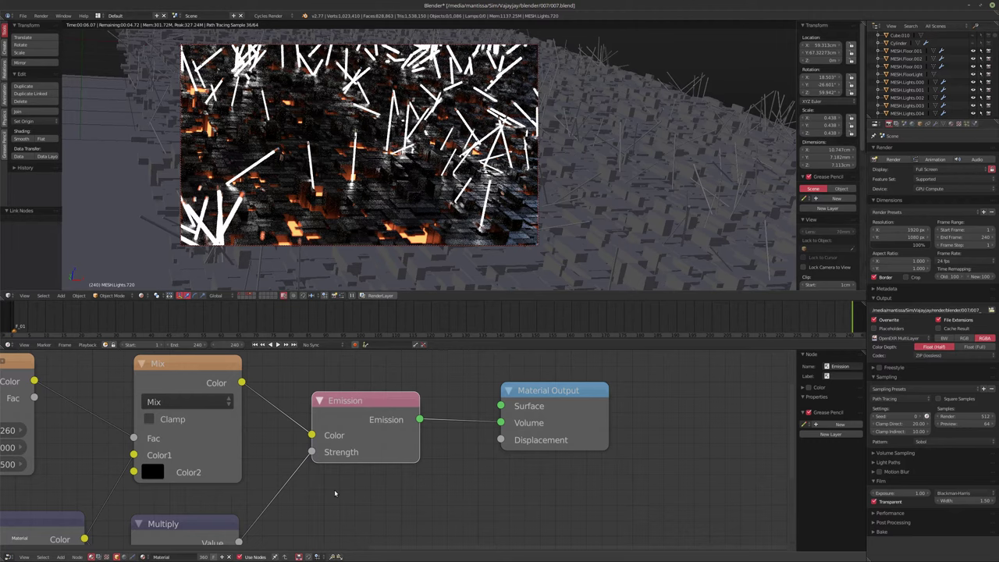
middle_drag(334, 489, 396, 435)
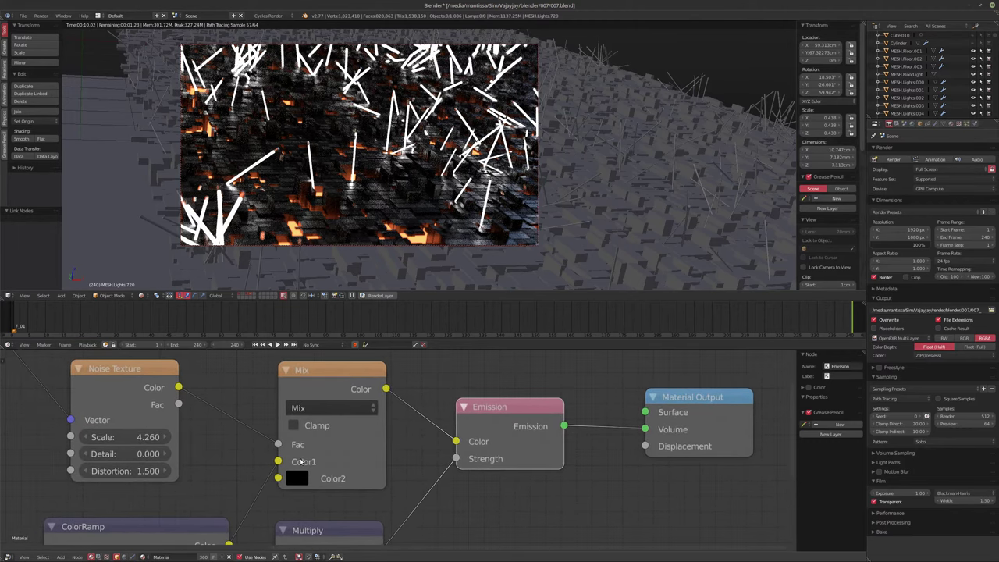
drag(180, 389, 456, 441)
middle_drag(452, 448, 460, 423)
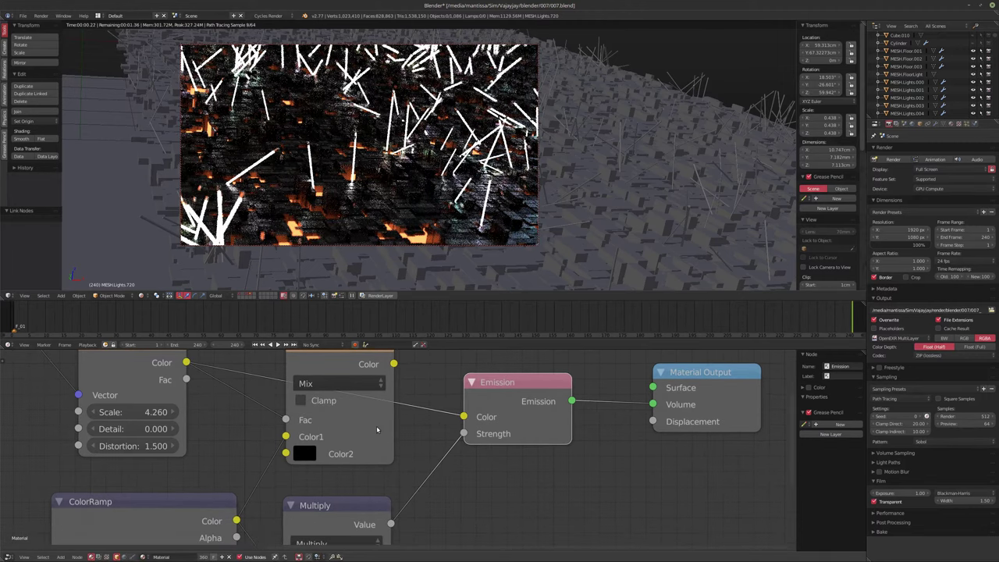
click(371, 435)
key(x)
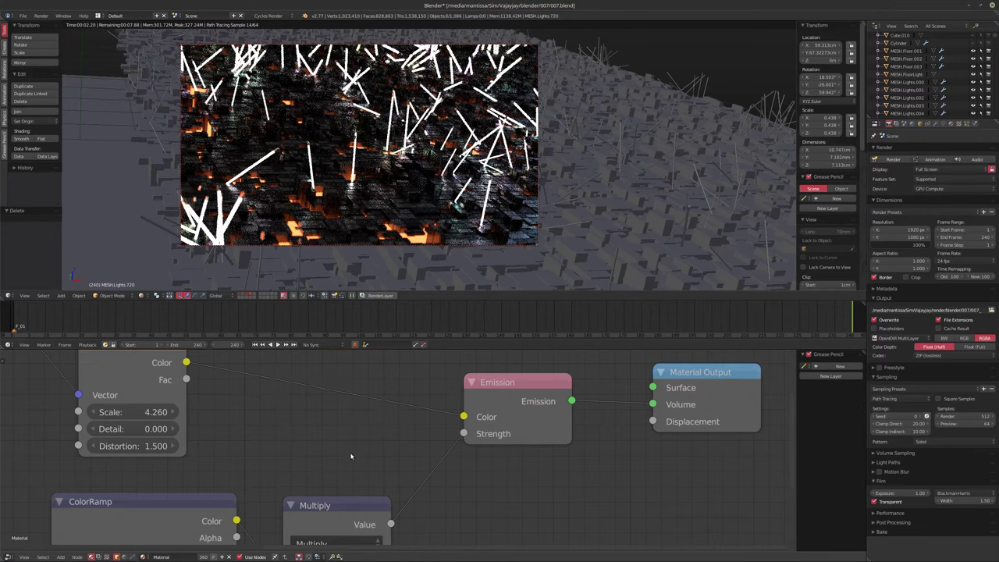
Add a Glossy BSDF above the Emission node and connect it to the Material Output's Surface input
middle_drag(395, 446, 275, 422)
scroll(275, 424, down, 5)
middle_drag(470, 453, 472, 549)
key(shift+a)
mouse_move(349, 387)
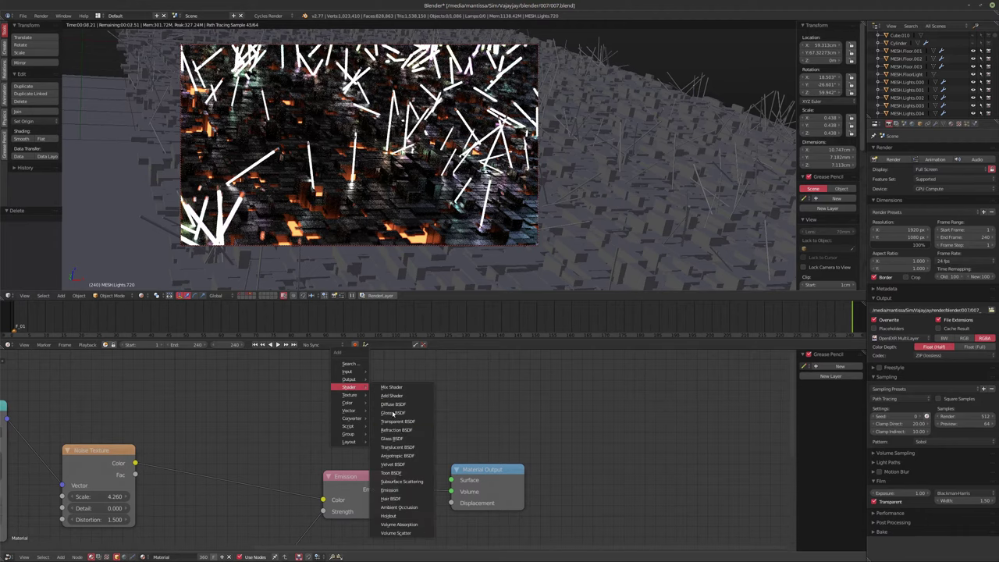
click(394, 413)
click(322, 388)
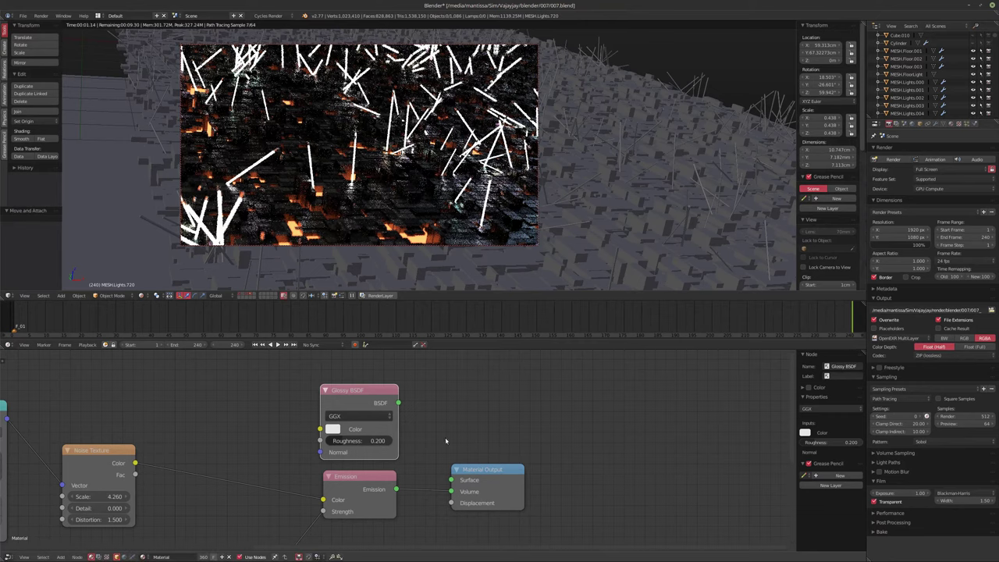
drag(399, 404, 519, 480)
middle_drag(454, 411, 485, 438)
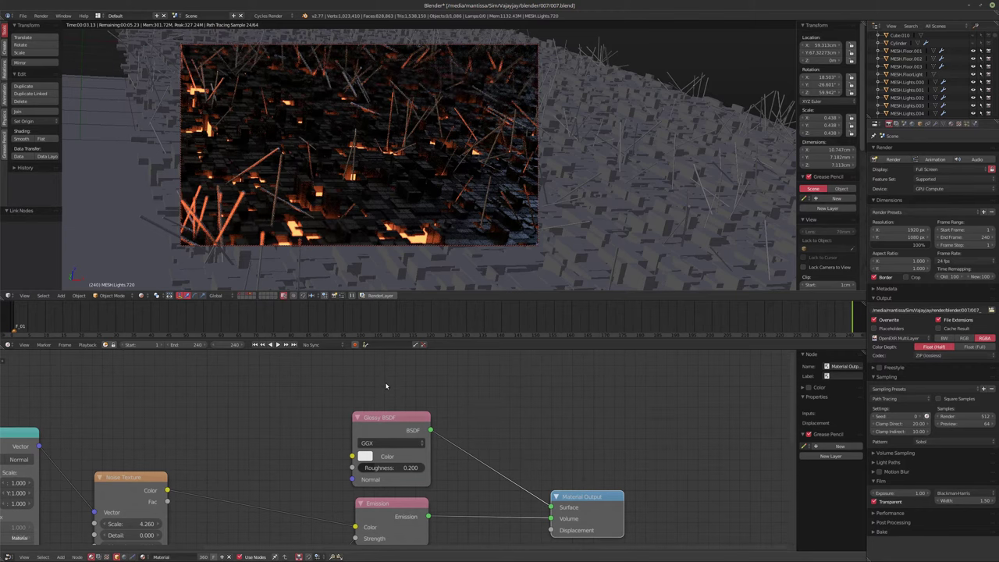
scroll(431, 211, up, 3)
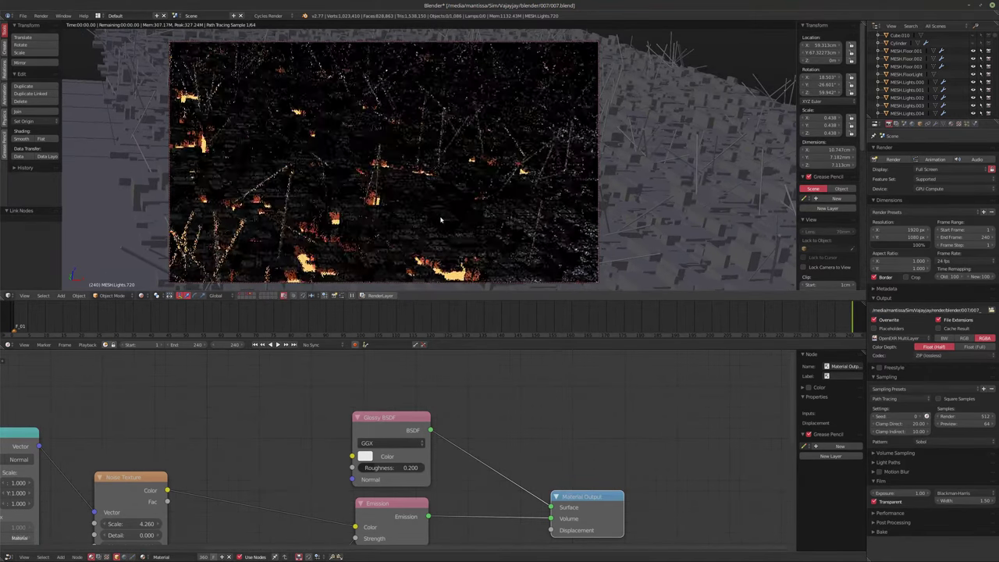
Insert a Mix Shader on the link between the Glossy BSDF and the Material Output
key(shift+a)
mouse_move(367, 397)
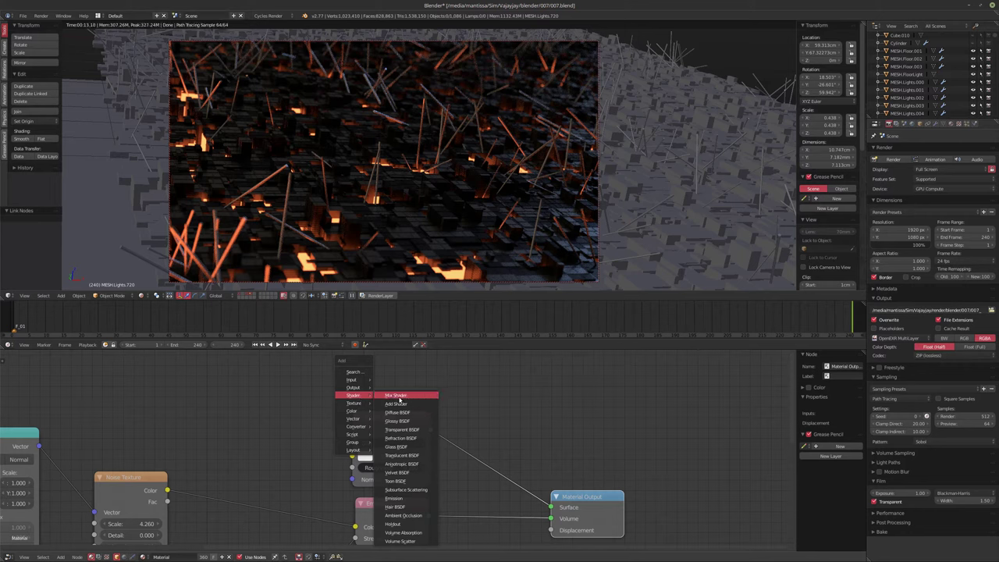
click(395, 396)
click(468, 433)
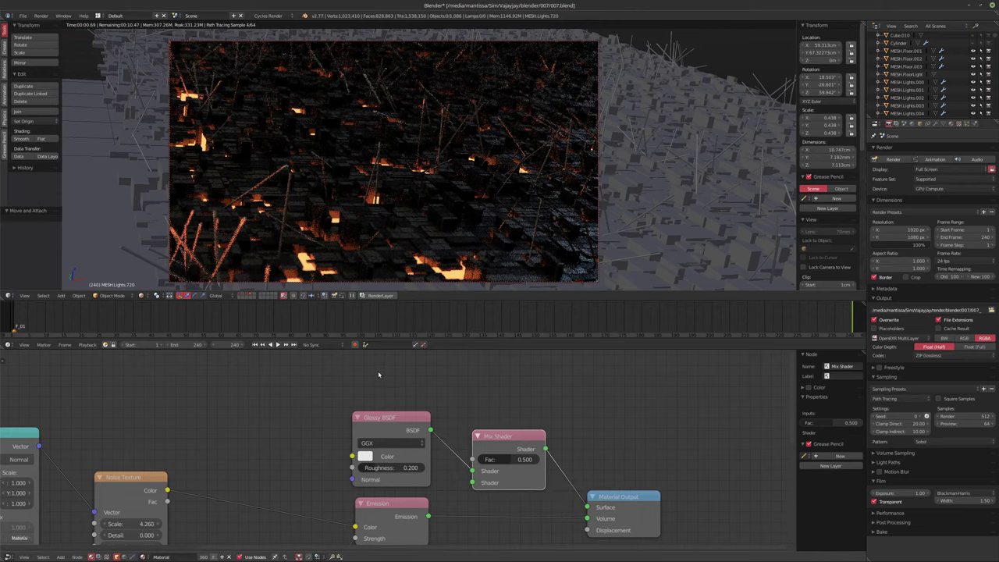
Add a Layer Weight node and connect its Fresnel output to the Mix Shader's Fac input
key(shift+a)
mouse_move(377, 370)
mouse_move(364, 354)
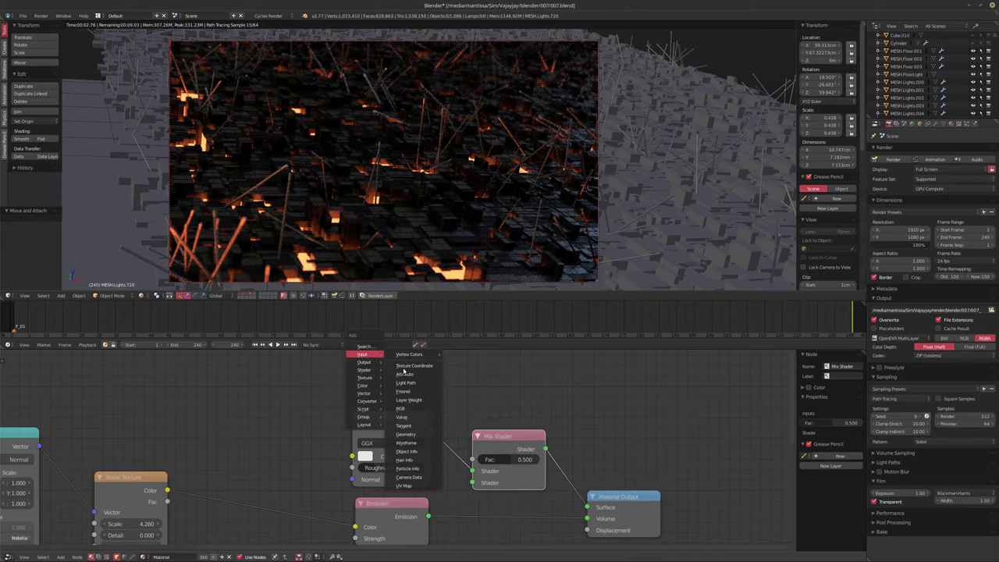
click(409, 400)
click(406, 384)
drag(429, 368, 472, 459)
scroll(513, 527, down, 1)
middle_drag(513, 527, 523, 549)
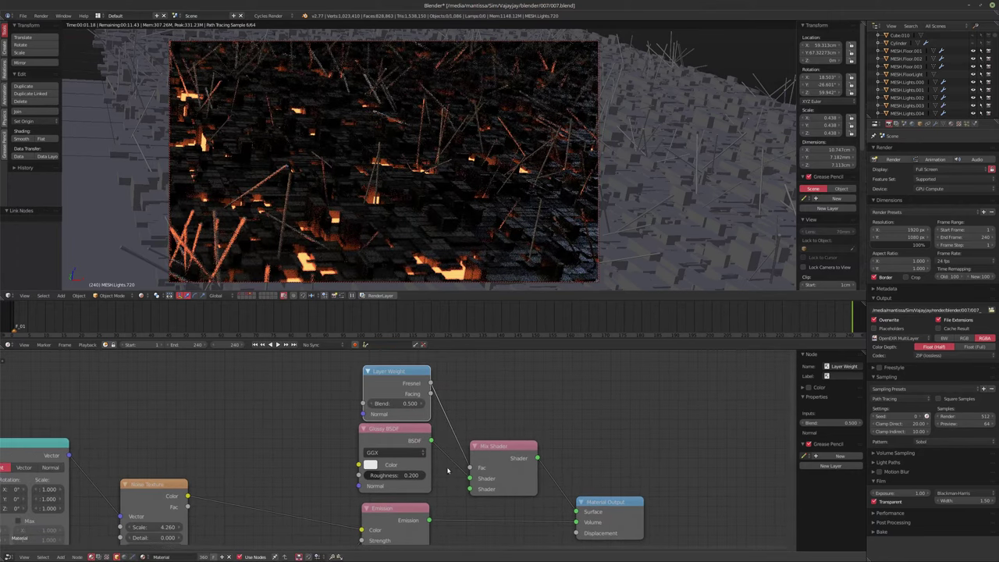
Add a Transparent BSDF as the Mix Shader's first shader, with the Glossy BSDF placed below it as the second
middle_drag(449, 472, 423, 403)
drag(377, 466, 377, 529)
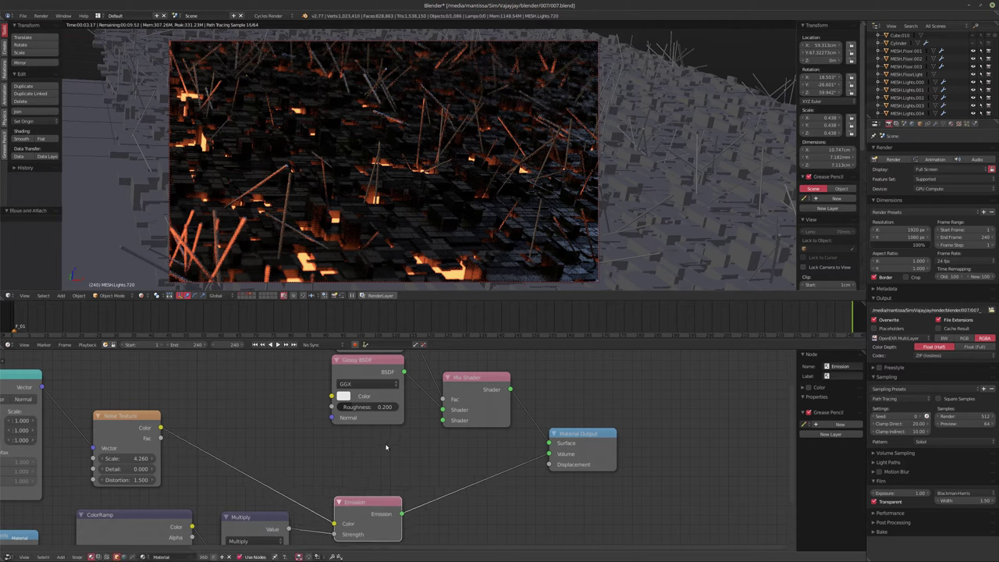
key(shift+a)
mouse_move(370, 465)
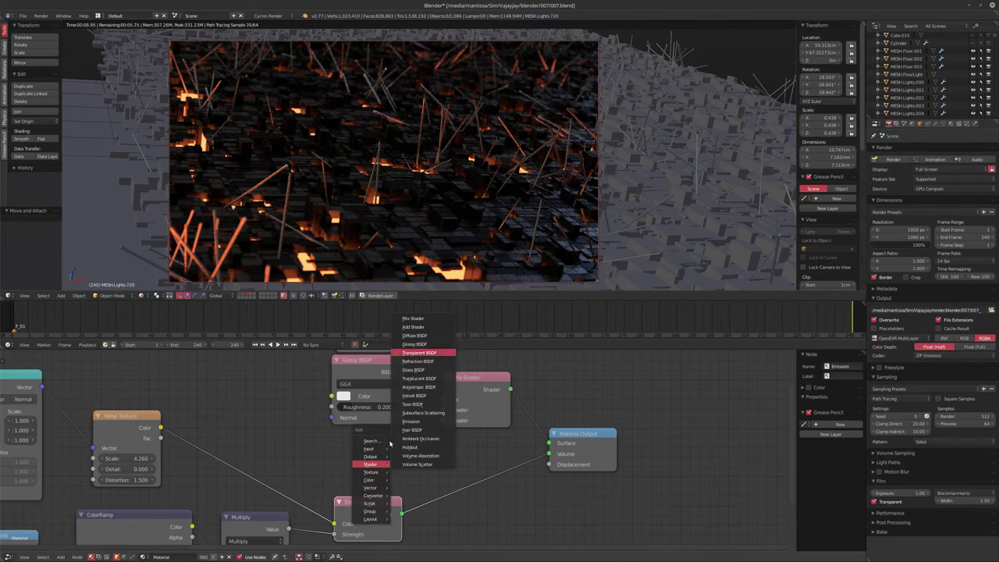
click(419, 353)
click(406, 455)
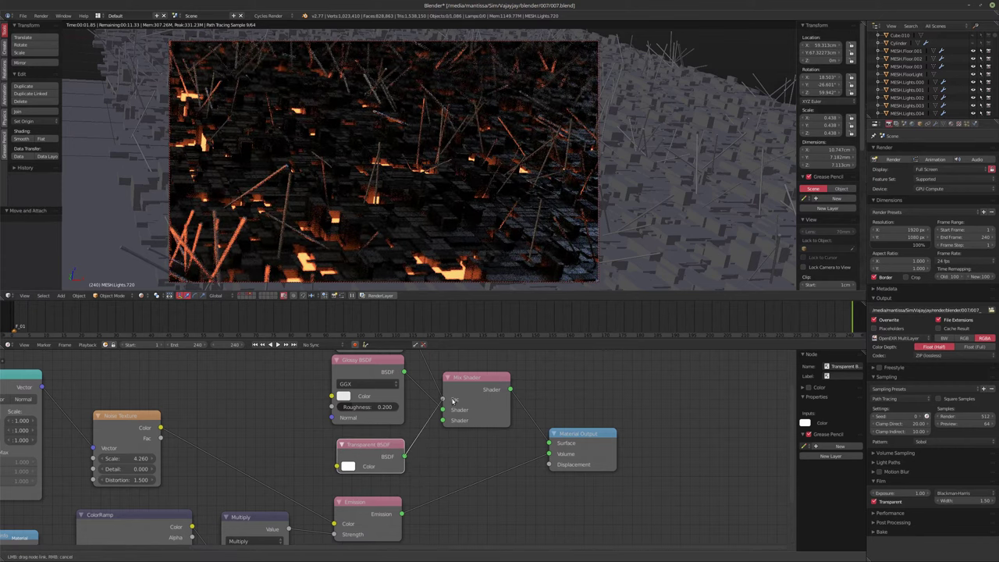
drag(378, 382, 387, 432)
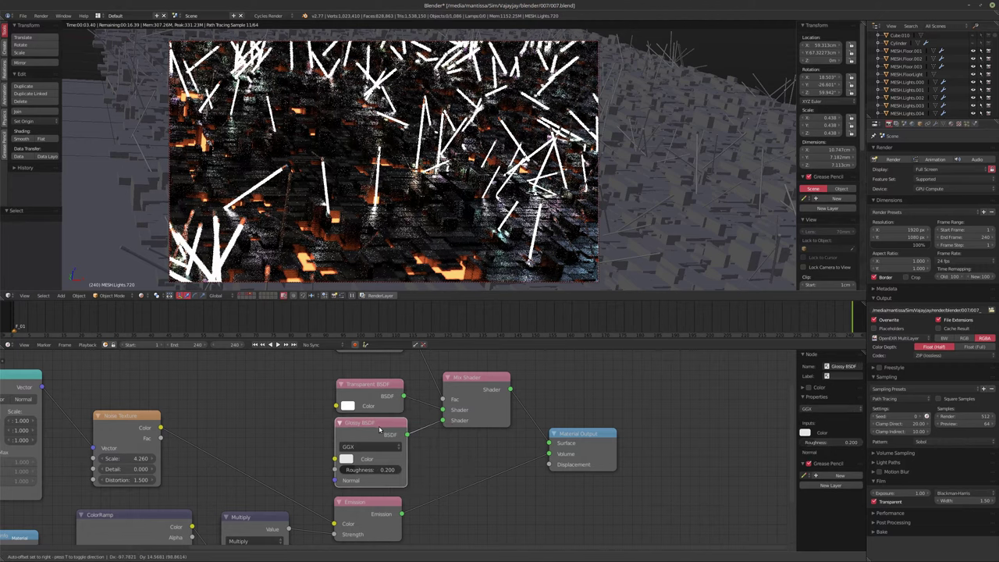
drag(373, 387, 373, 382)
Set the Glossy BSDF's roughness to 0 and inspect the light tubes up close in the rendered preview
click(364, 476)
text(0)
key(Return)
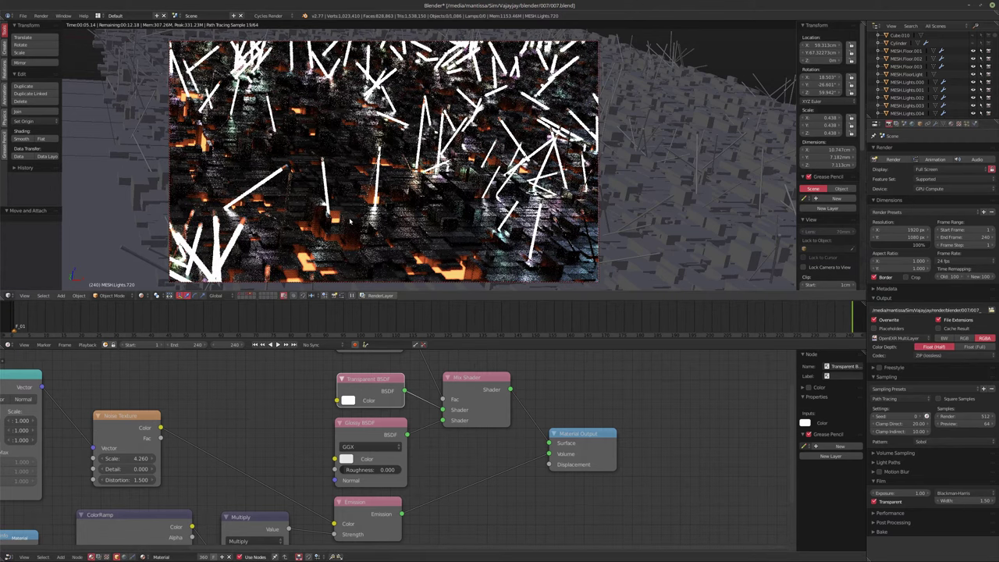
scroll(351, 222, up, 3)
scroll(355, 225, up, 1)
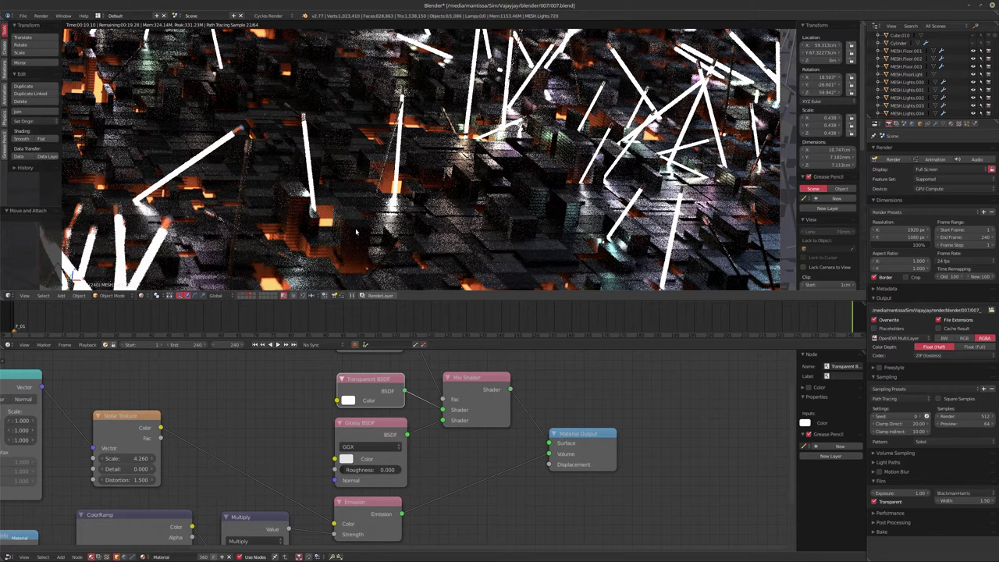
middle_drag(439, 461, 472, 478)
key(shift+a)
mouse_move(256, 391)
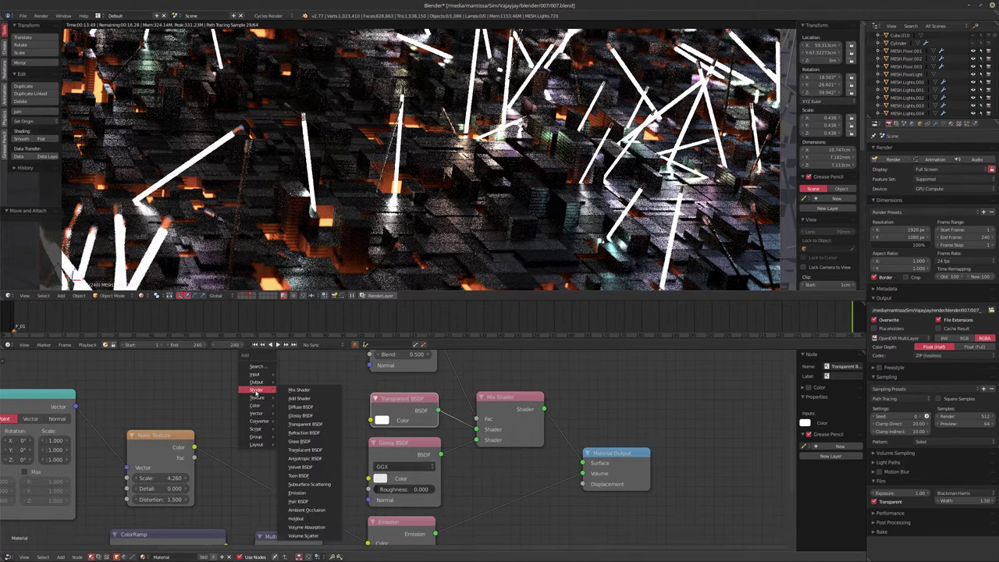
click(301, 447)
right_click(269, 419)
Add a Glass BSDF and connect it to the Material Output's Surface input in place of the Mix Shader
key(shift+a)
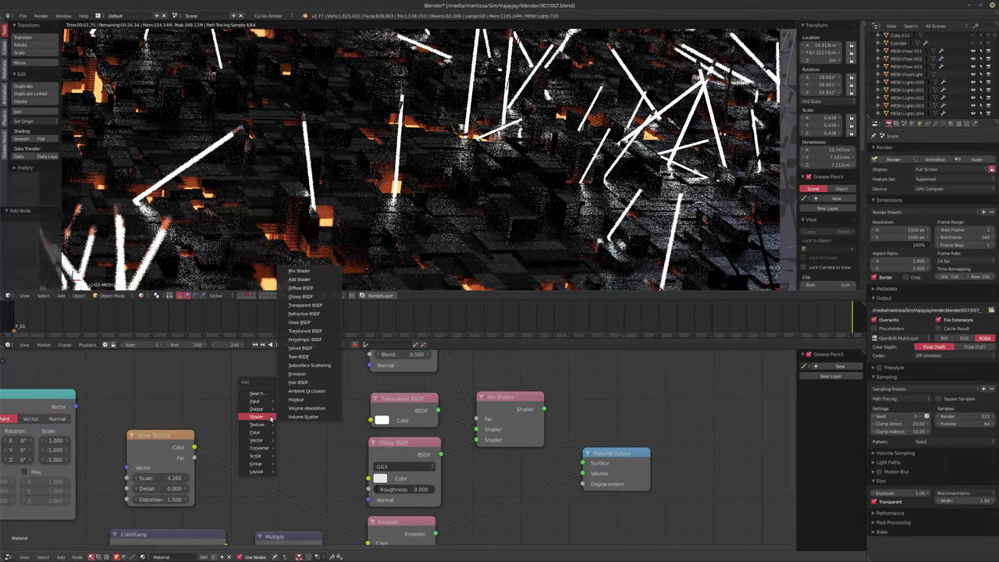
mouse_move(258, 435)
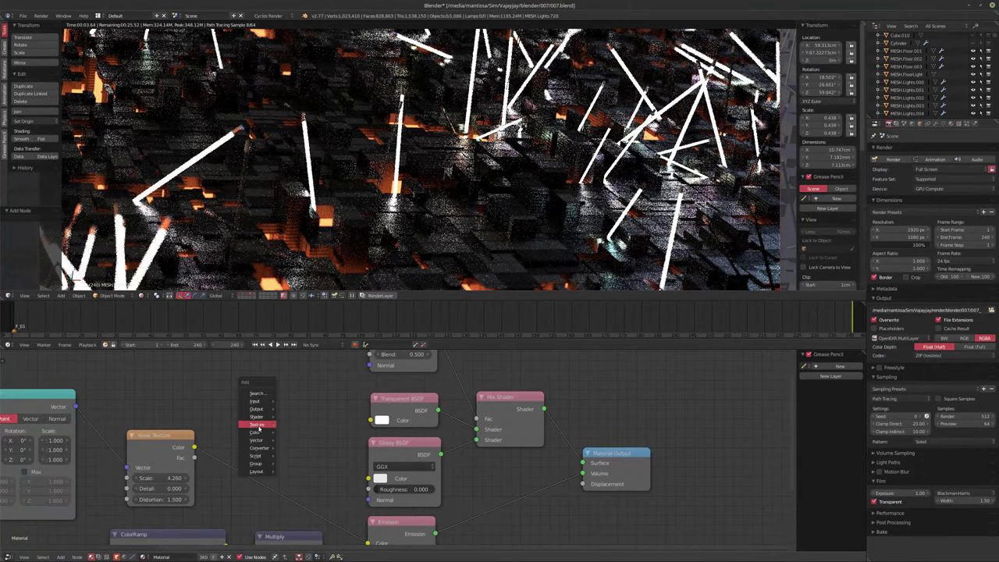
mouse_move(257, 416)
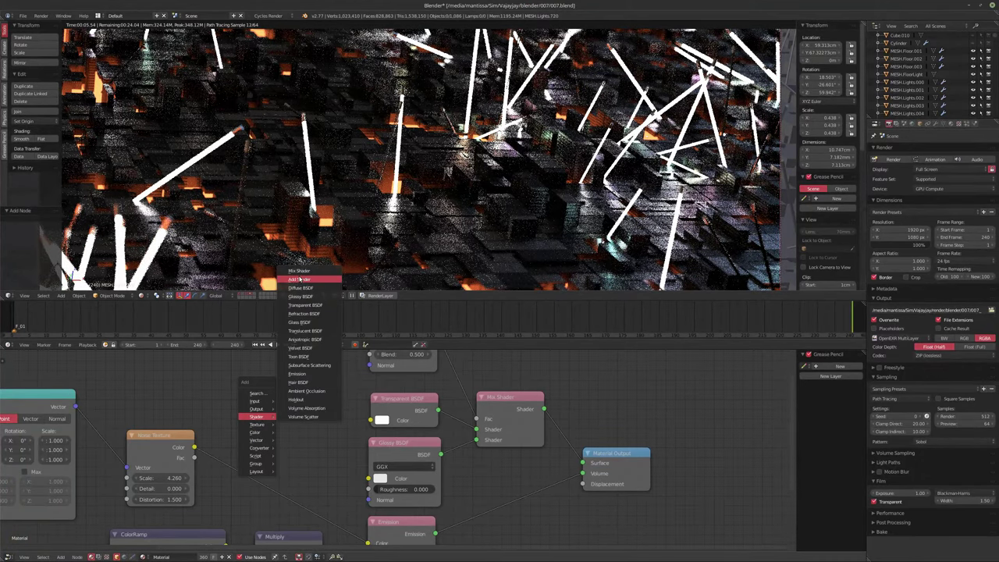
click(301, 322)
click(245, 377)
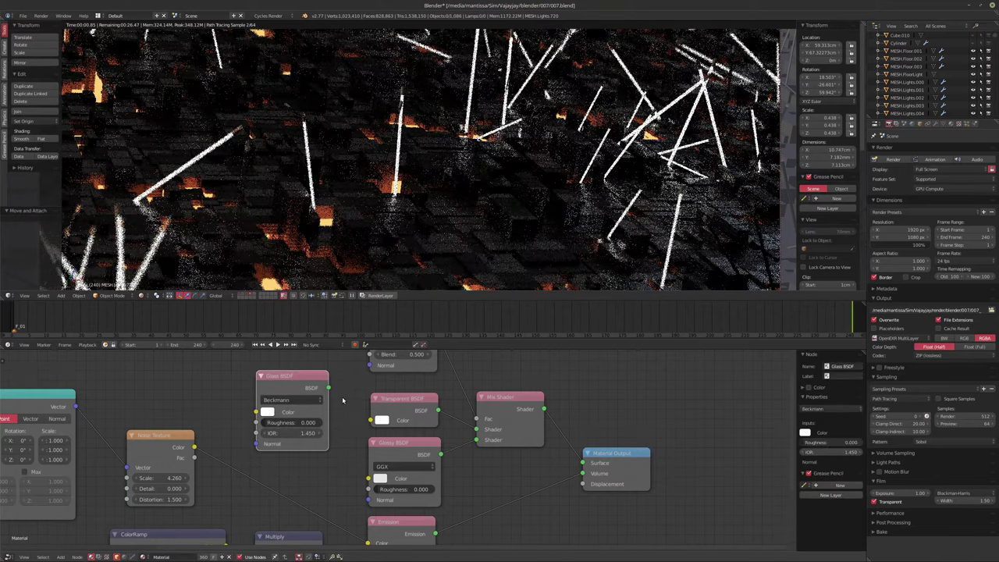
drag(329, 388, 584, 464)
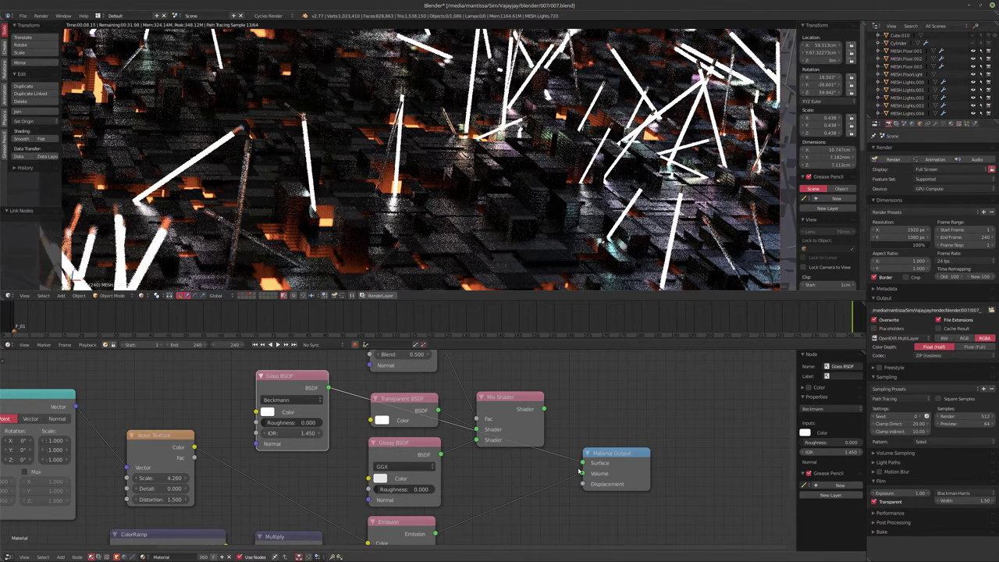
Reconnect the Mix Shader to the Material Output's Surface input and delete the Glass BSDF
drag(583, 464, 556, 467)
drag(541, 414, 543, 409)
click(272, 389)
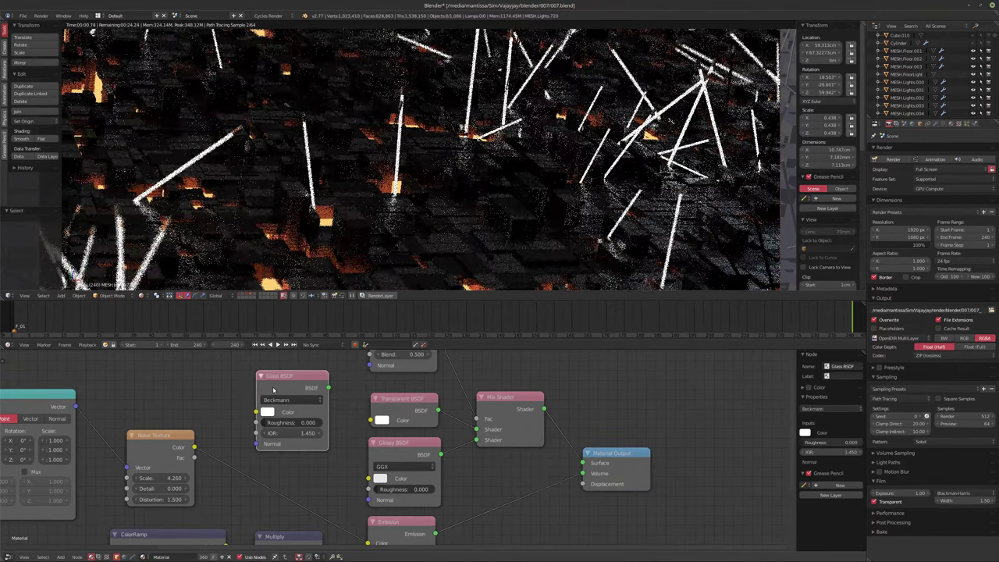
key(x)
click(401, 456)
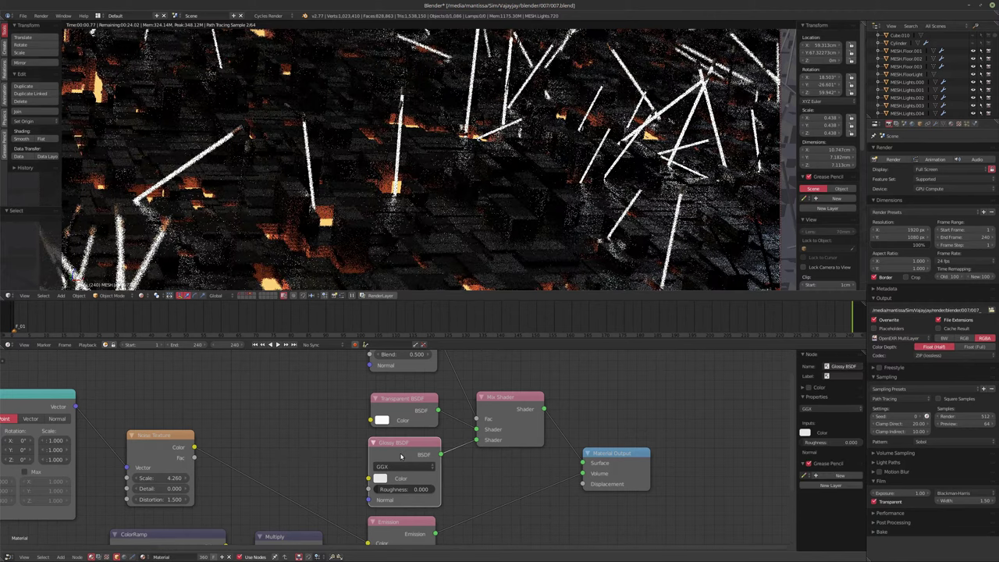
Try a Refraction BSDF as the Mix Shader's first shader input and restore the Transparent BSDF link
drag(402, 400, 247, 377)
key(shift+a)
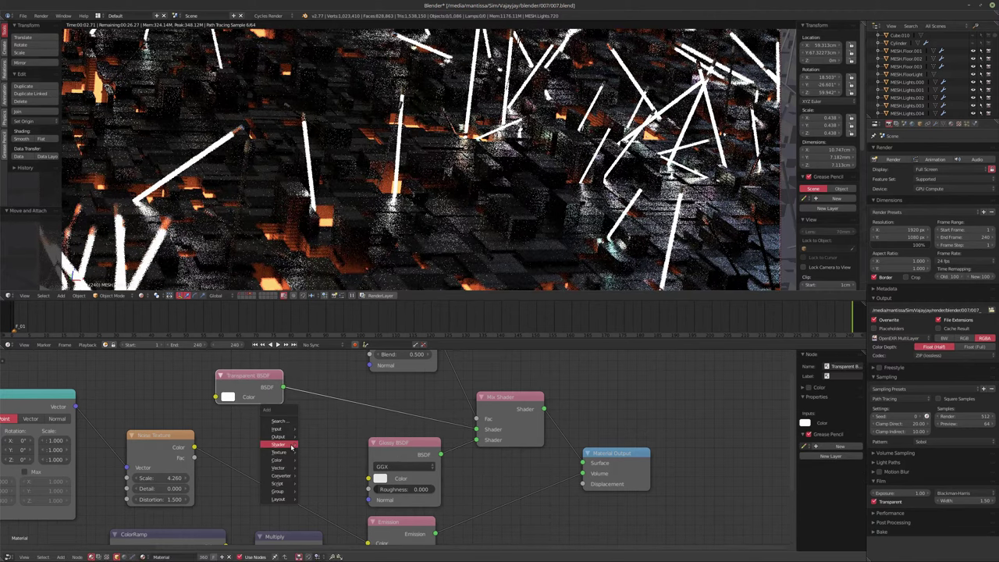
mouse_move(290, 445)
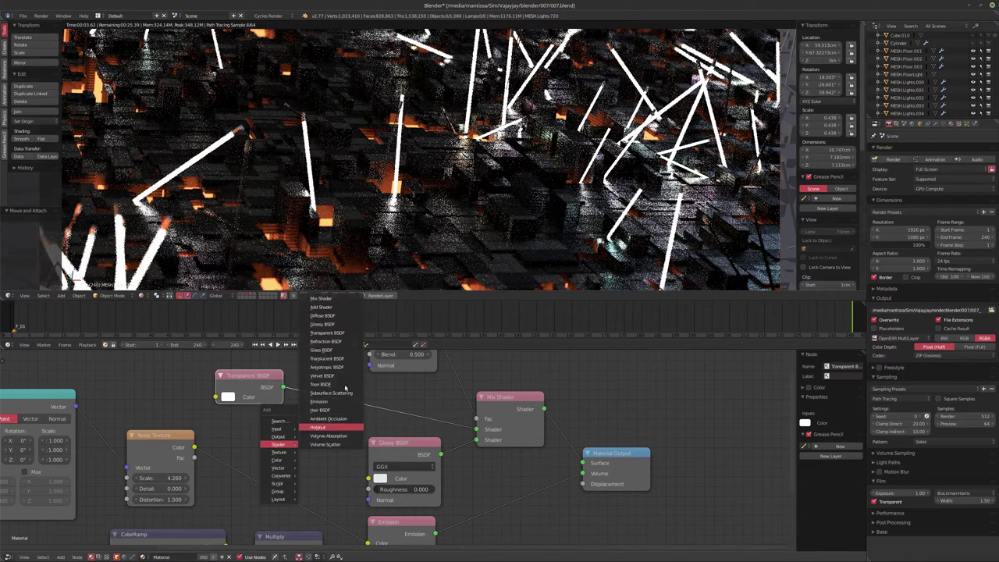
click(328, 343)
click(356, 423)
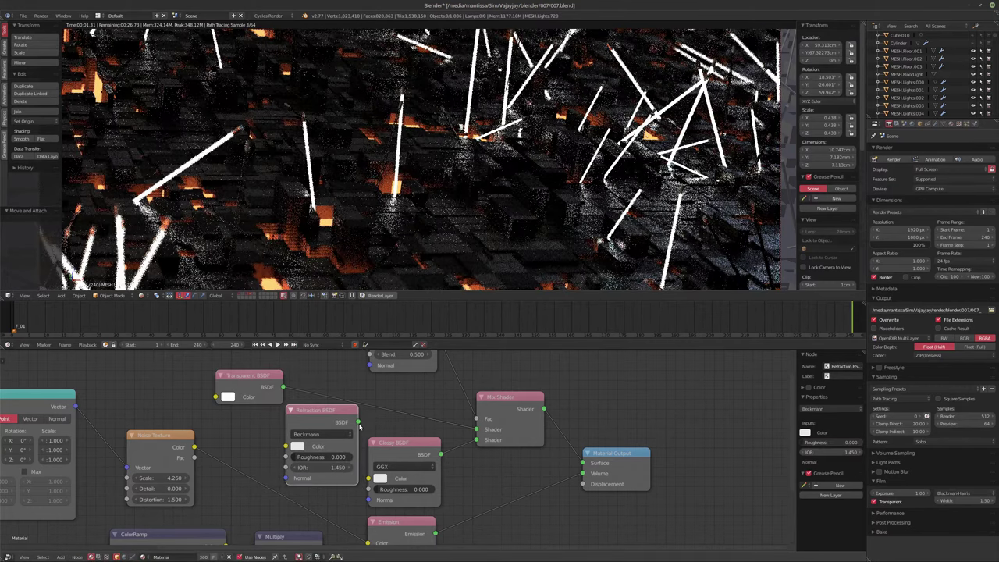
drag(357, 422, 476, 430)
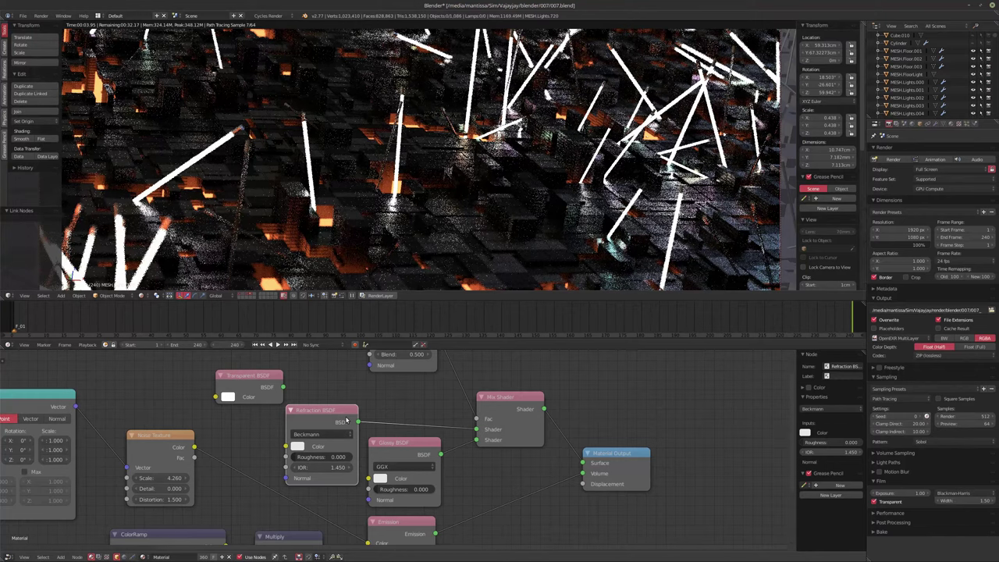
drag(284, 388, 476, 428)
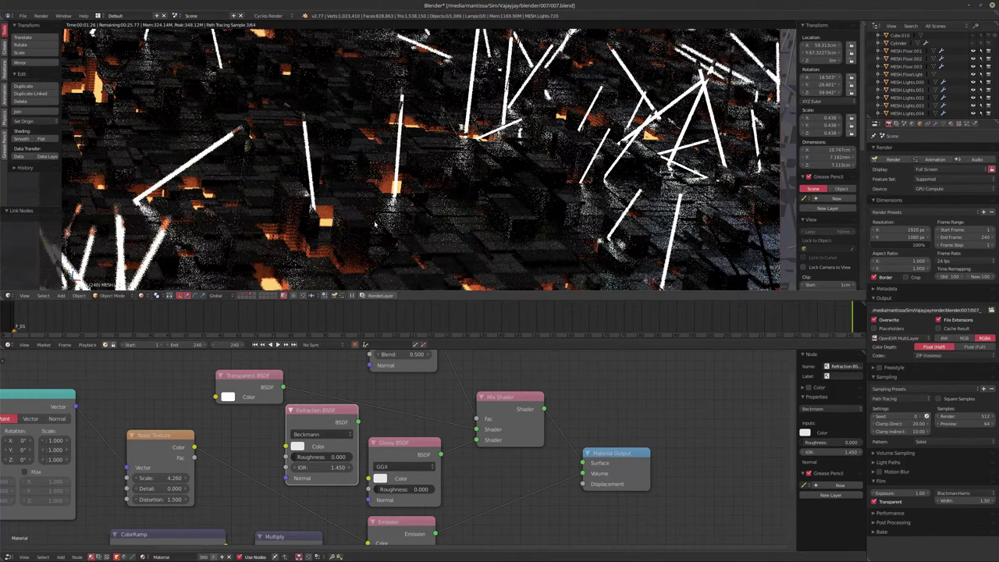
Switch off the rendered viewport preview, test-render the current frame to check the light tubes, and cancel the render
key(shift+z)
key(F12)
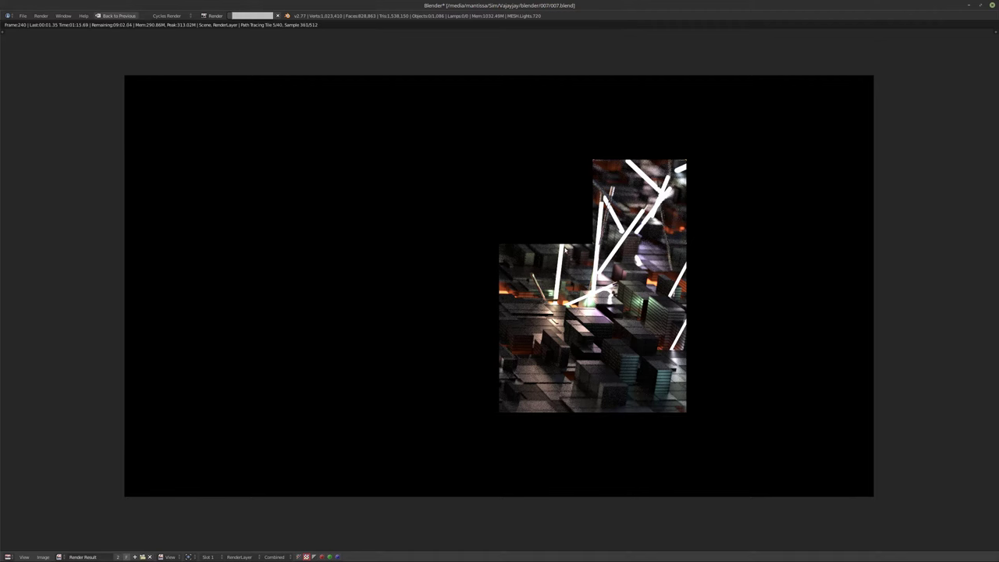
key(Escape)
key(Escape)
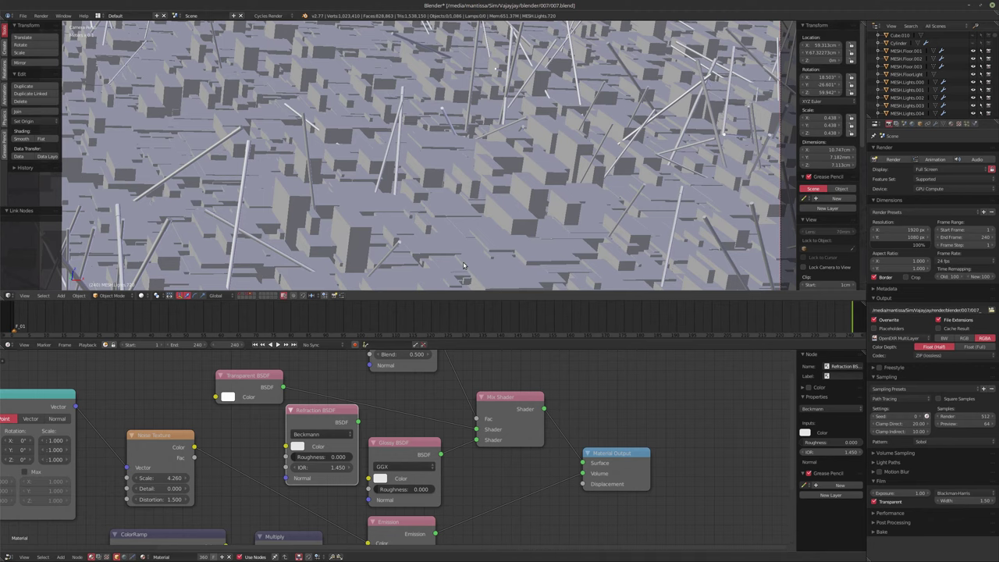
Disconnect the Emission shader from the Material Output's Volume input and reposition the Material Output and Emission nodes
scroll(537, 444, down, 2)
drag(538, 469, 607, 489)
middle_drag(566, 417, 558, 362)
click(370, 467)
drag(374, 506, 372, 517)
middle_drag(616, 448, 535, 495)
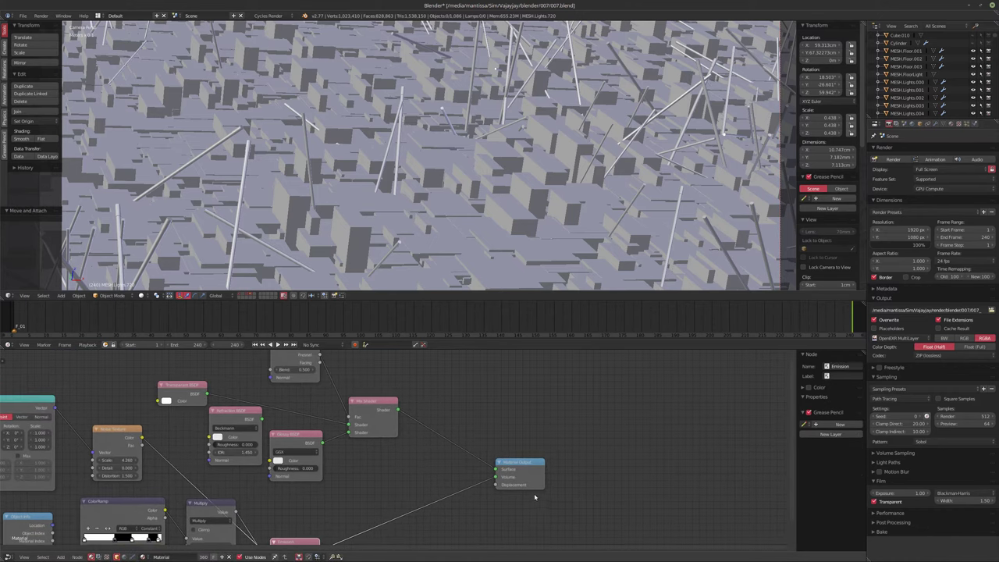
drag(495, 478, 441, 495)
middle_drag(441, 496, 452, 435)
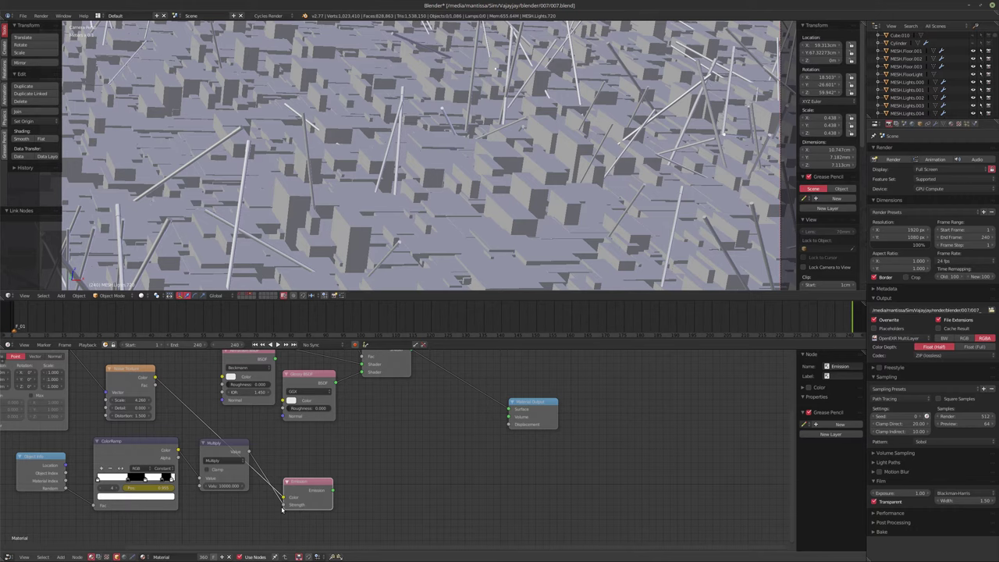
Set the value of the Multiply node that feeds the emission strength to 10
click(217, 486)
text(10)
key(Return)
Insert a Mix Shader before the Material Output, with Emission as its second shader and the ColorRamp's Color driving its Fac
middle_drag(349, 473, 298, 498)
drag(484, 453, 535, 460)
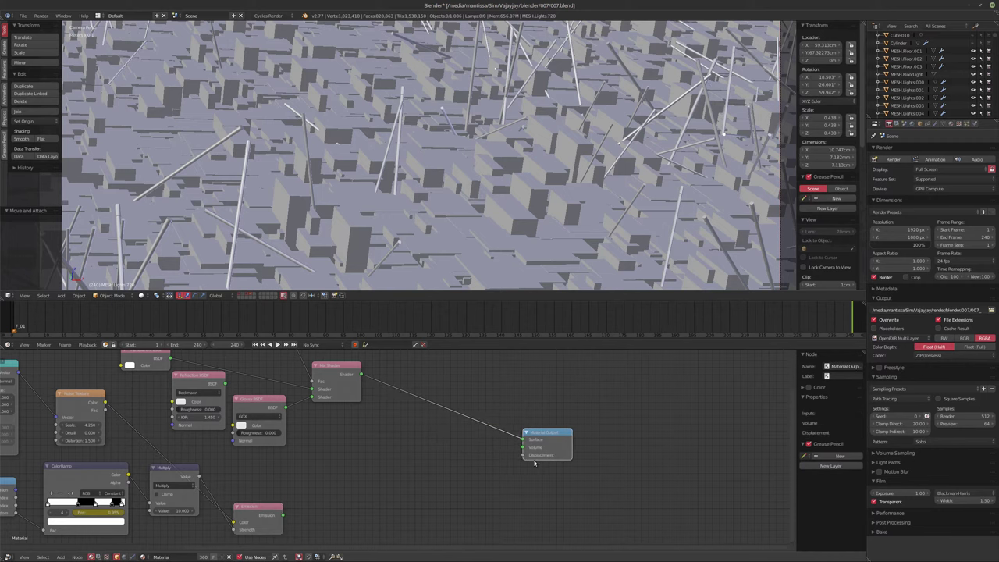
key(shift+a)
mouse_move(428, 458)
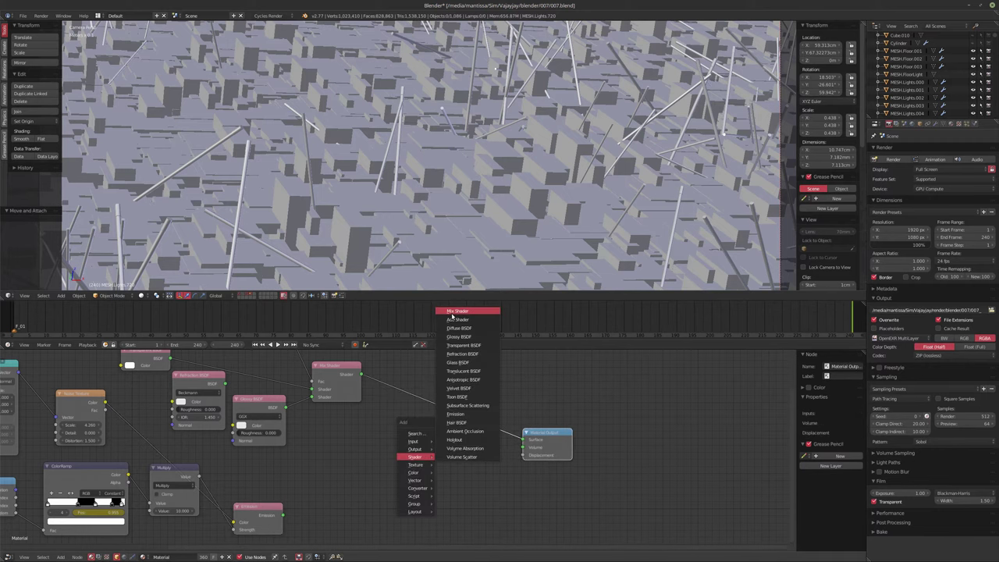
click(462, 313)
click(394, 446)
mouse_move(358, 469)
middle_down()
mouse_move(367, 460)
mouse_move(366, 473)
middle_up()
drag(290, 519, 417, 439)
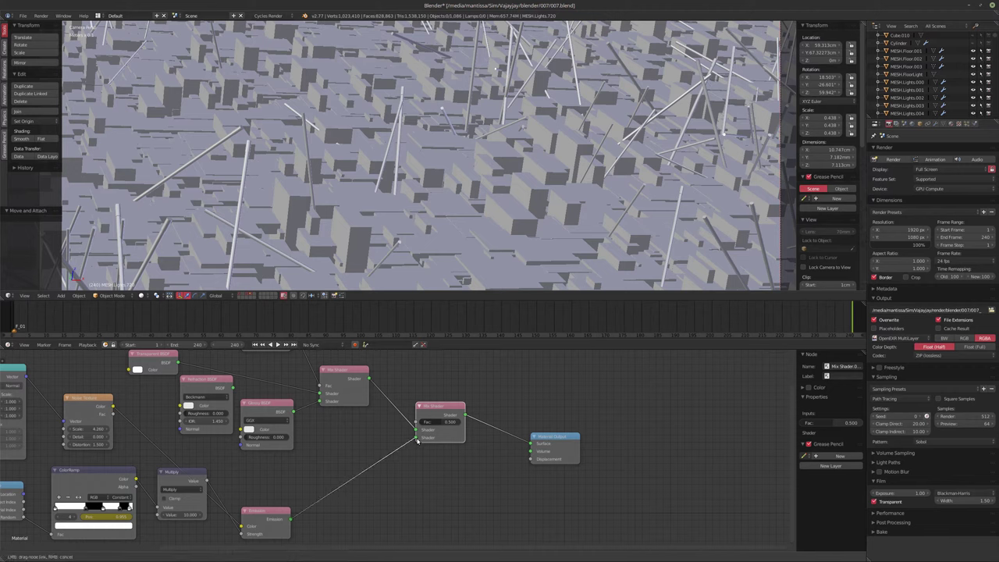
drag(136, 478, 424, 425)
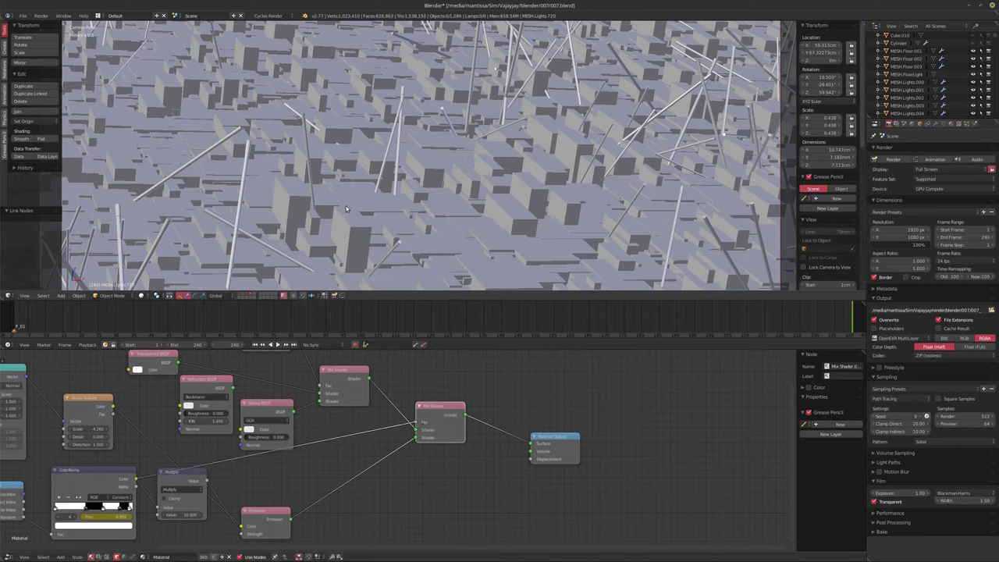
Save over 007.blend and render the full frame to check the new light material
key(ctrl+s)
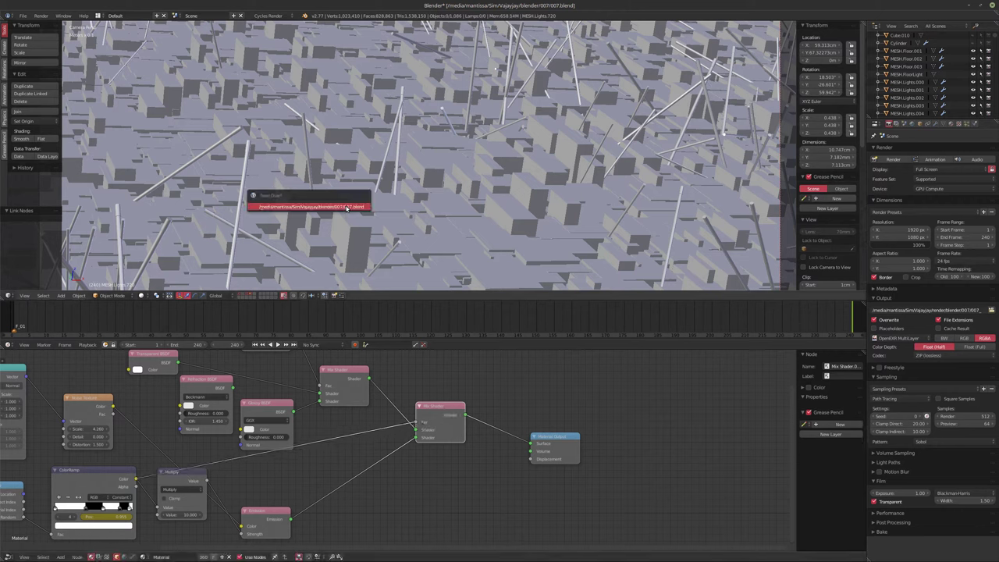
click(346, 208)
key(F12)
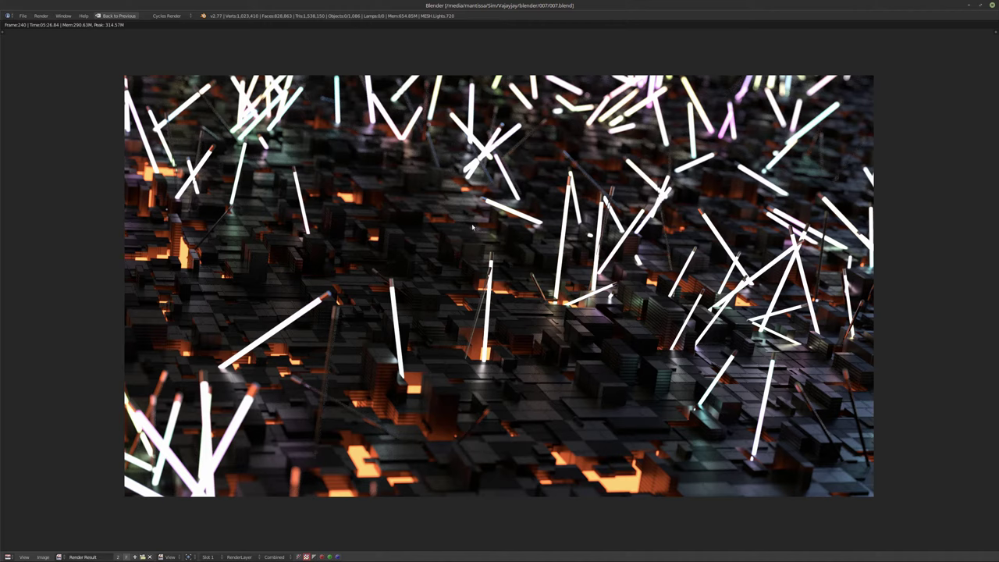
key(Escape)
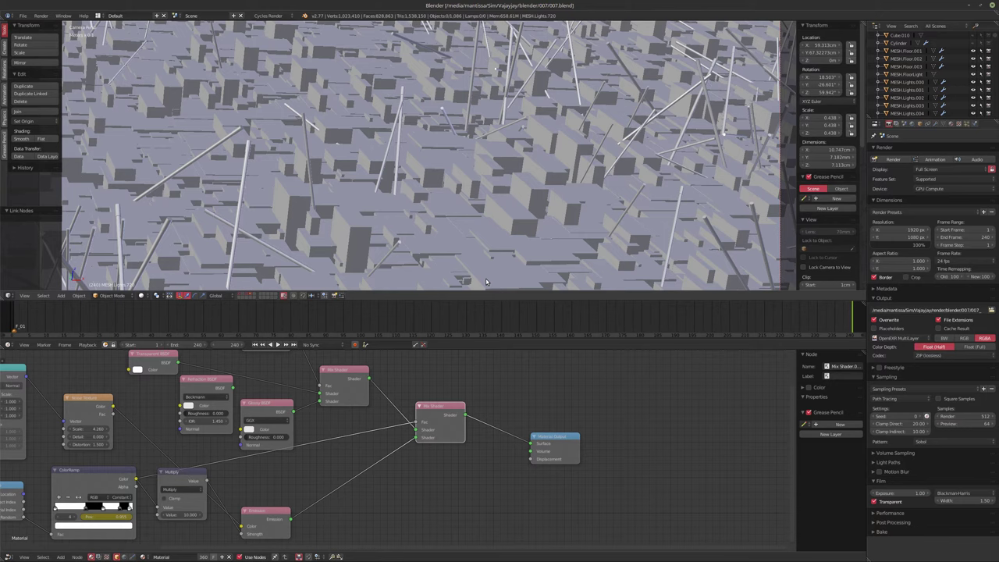
Set the render samples to 1024
click(963, 416)
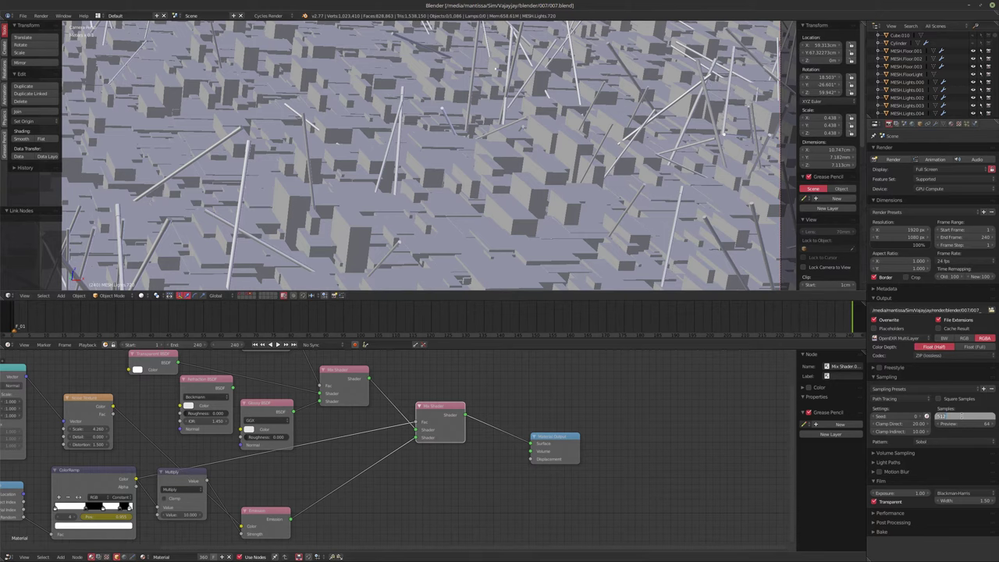
text(1024)
key(Return)
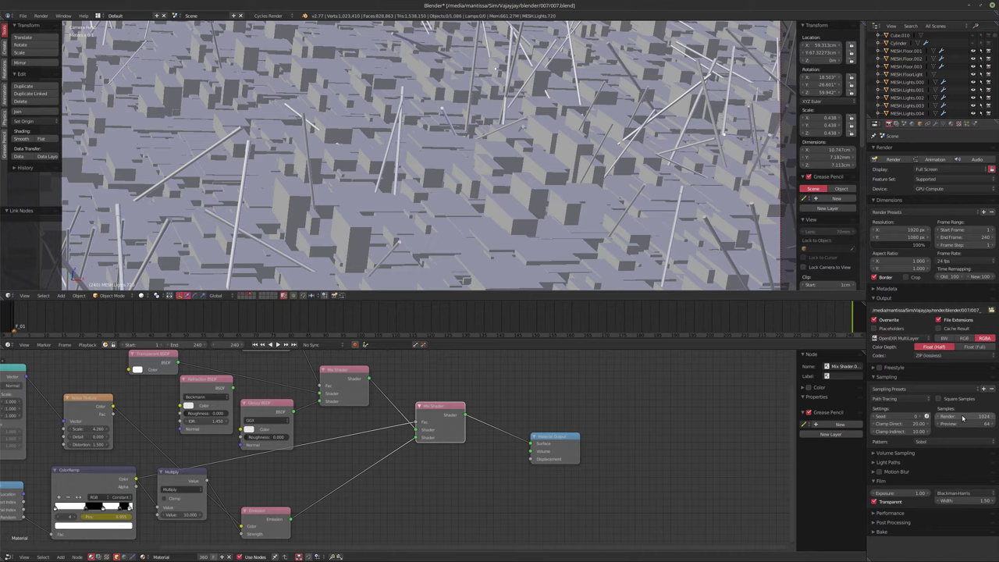
Set the render samples to 768
click(962, 419)
key(BackSpace)
text(768)
key(Return)
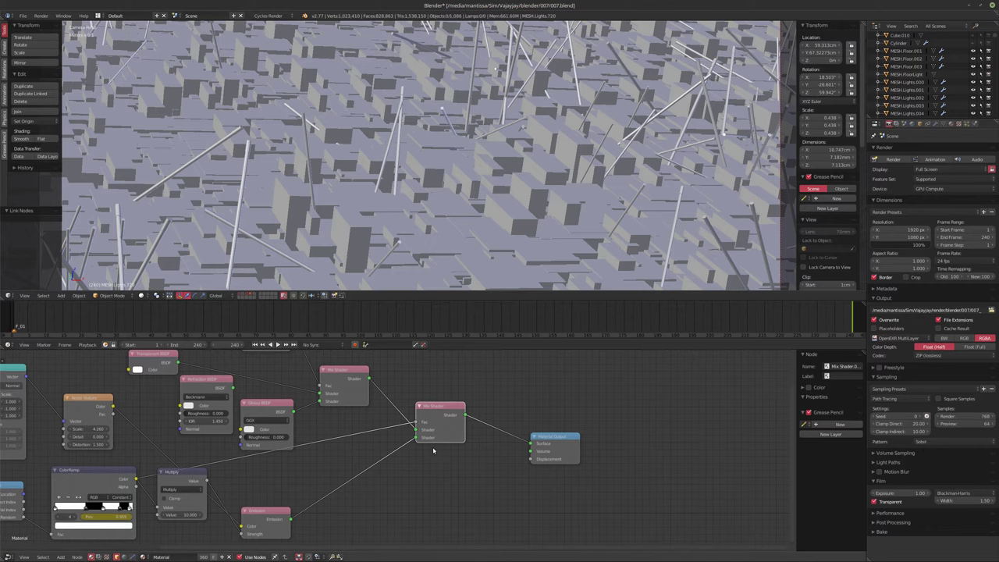
Move the ColorRamp's last white stop inward at frame 99 and keyframe its position
middle_drag(303, 472, 465, 468)
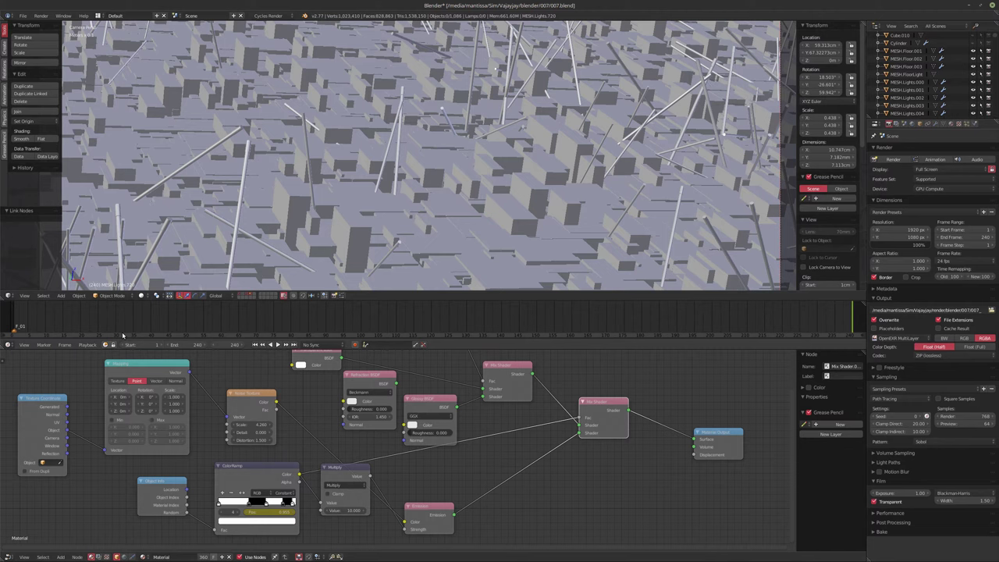
click(246, 466)
key(alt+a)
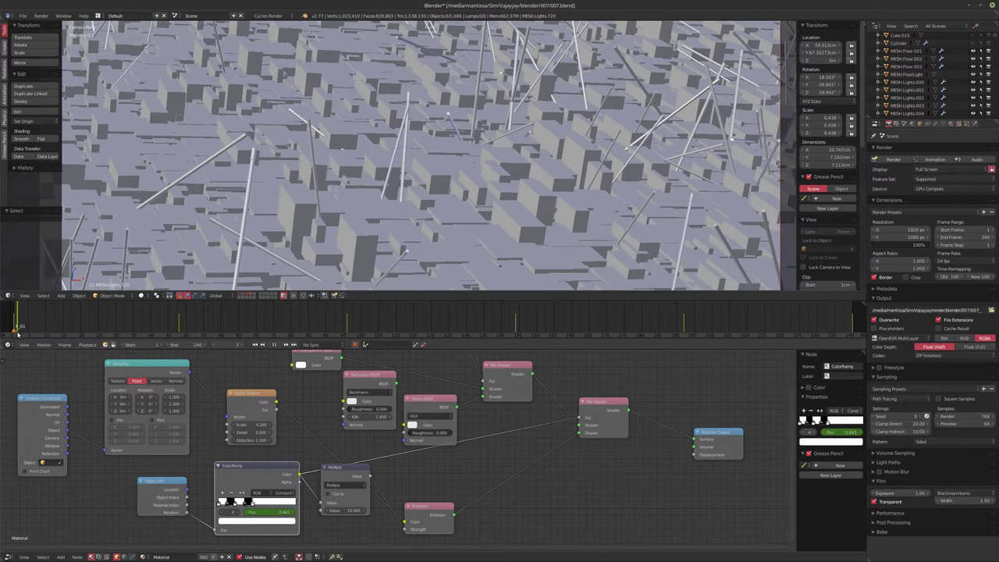
drag(67, 317, 358, 313)
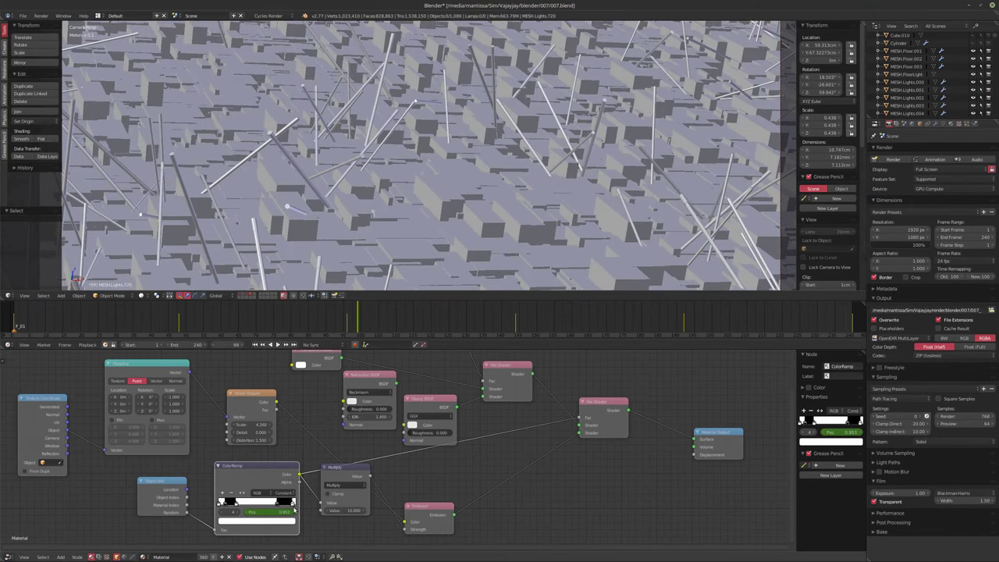
drag(294, 504, 279, 514)
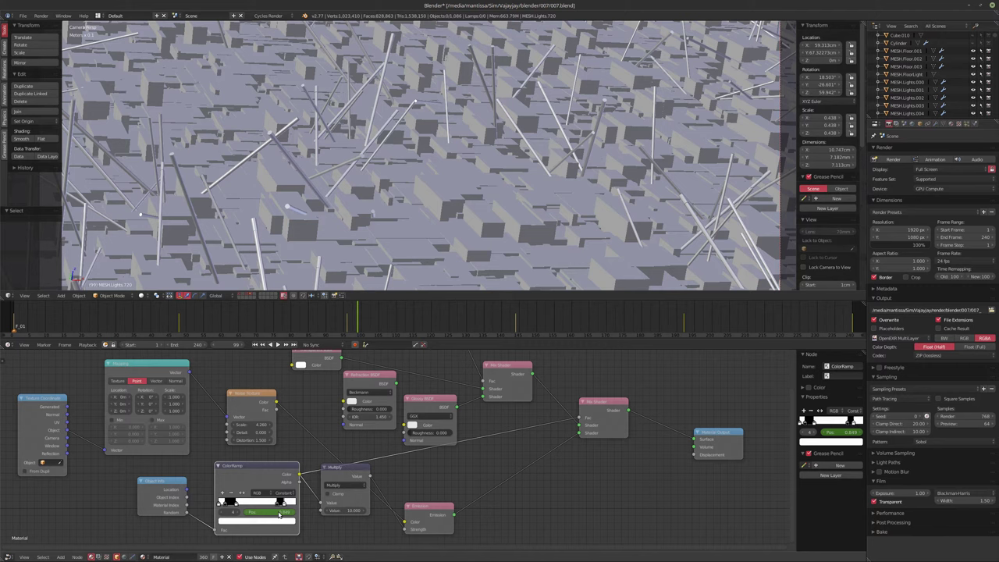
key(i)
Preview the ramp animation around frame 99 and re-key the last stop's position at that frame
drag(361, 330, 366, 331)
key(alt+a)
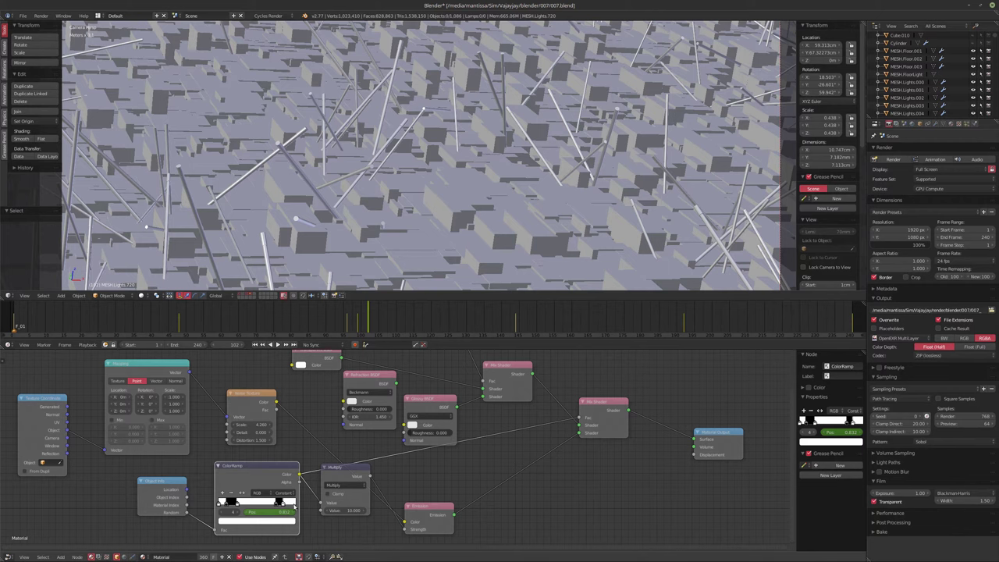
drag(368, 335, 347, 333)
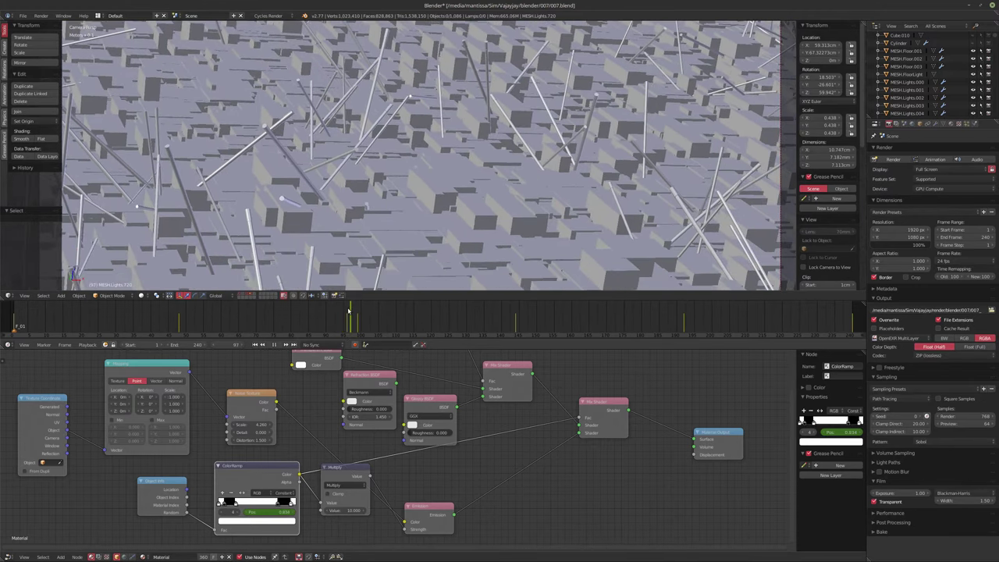
key(Escape)
drag(285, 513, 289, 515)
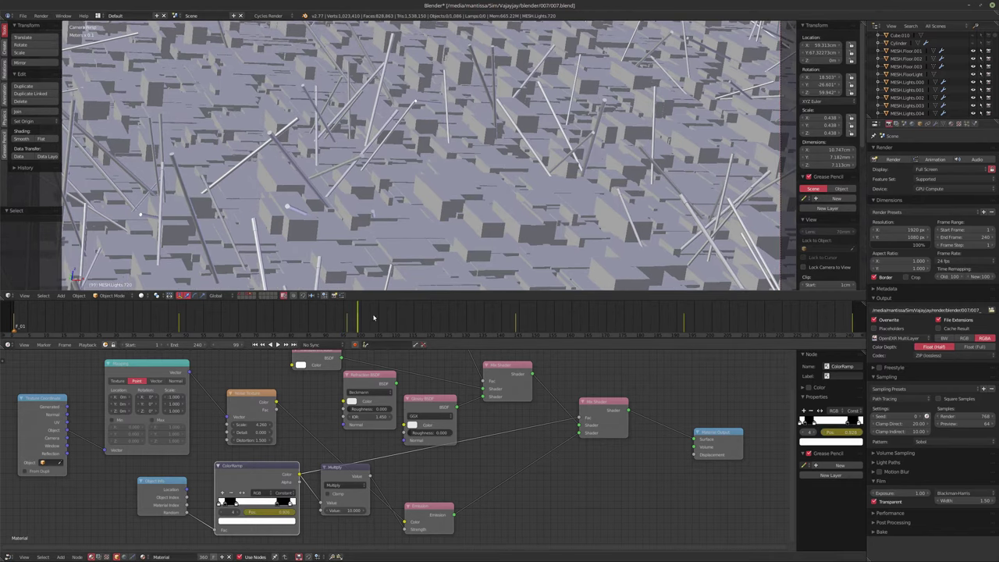
key(alt+a)
drag(361, 310, 337, 312)
click(355, 312)
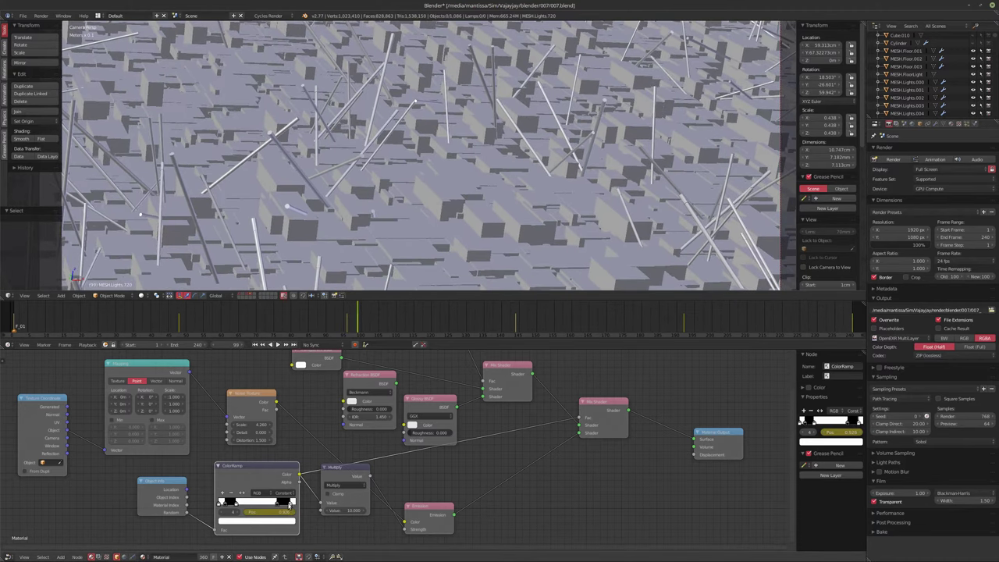
Keyframe the ColorRamp's last stop position at frames 102 and 105, using 0.845 at frame 105
click(360, 321)
click(367, 321)
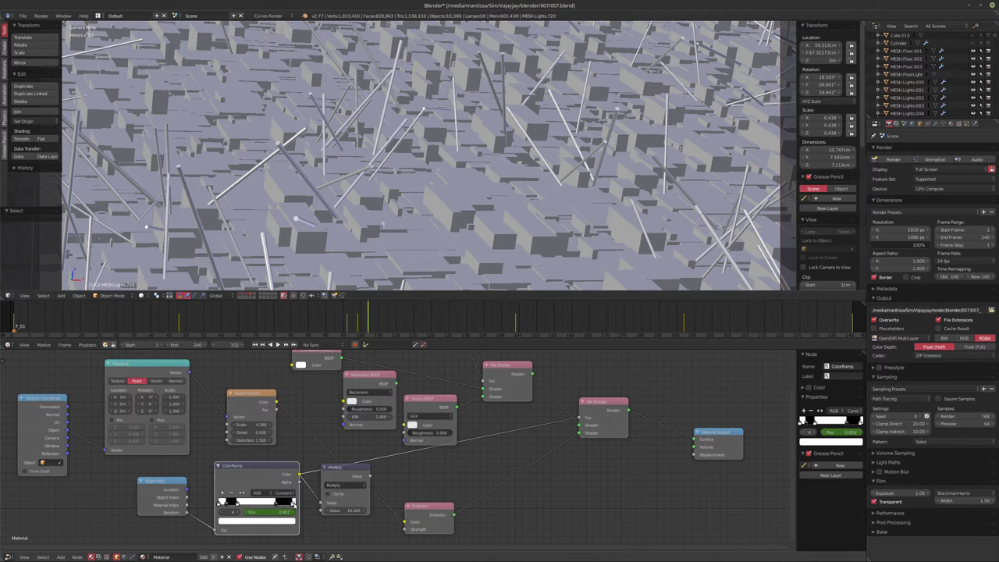
drag(370, 320, 378, 320)
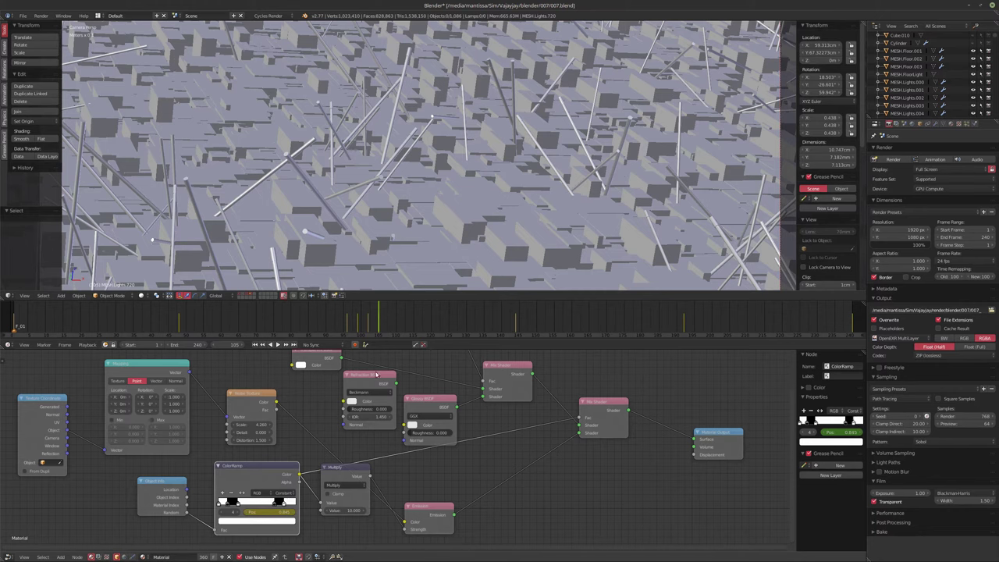
Review the earlier part of the animation and keyframe the ColorRamp's first black stop position at frame 61
click(361, 312)
mouse_move(362, 313)
mouse_down()
mouse_move(406, 320)
mouse_move(196, 332)
mouse_up()
key(alt+a)
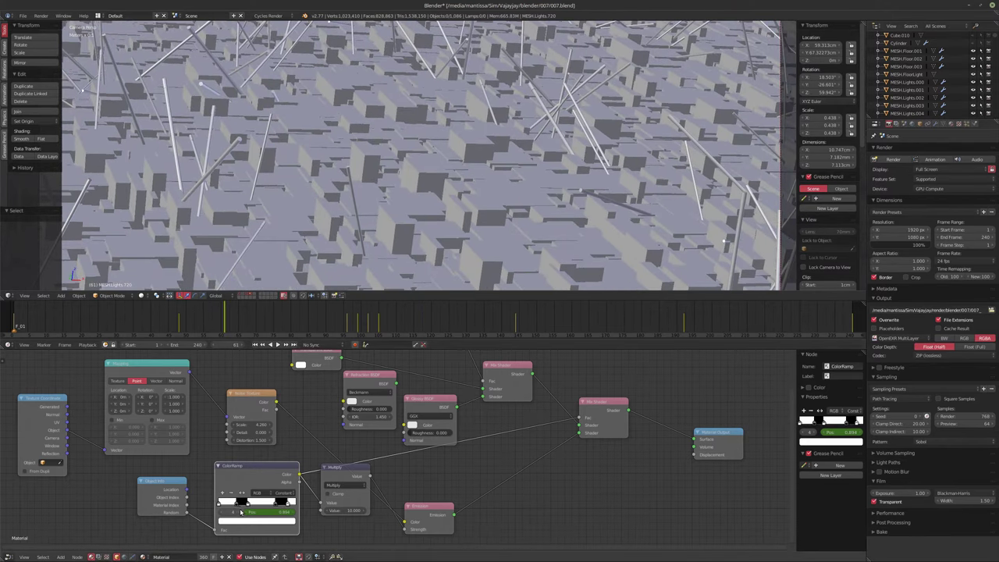
click(238, 504)
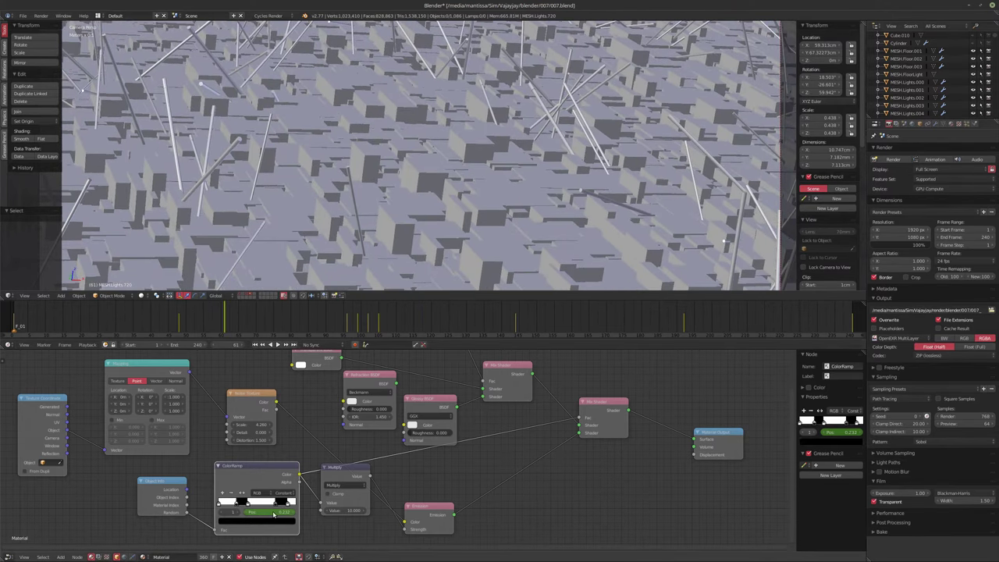
drag(226, 313, 236, 314)
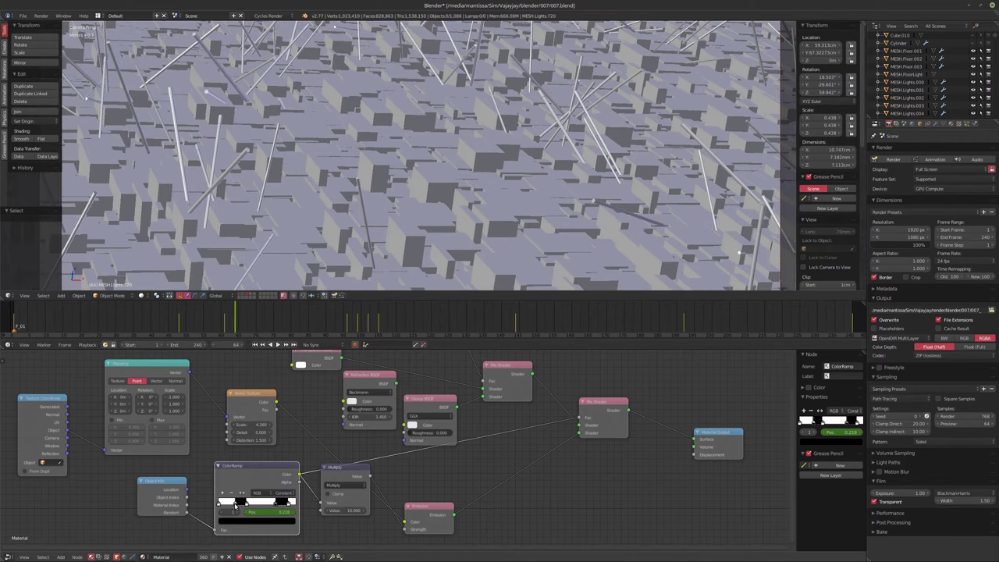
Play back the frames around 61 and keyframe the black stop's position at frame 65
key(alt+a)
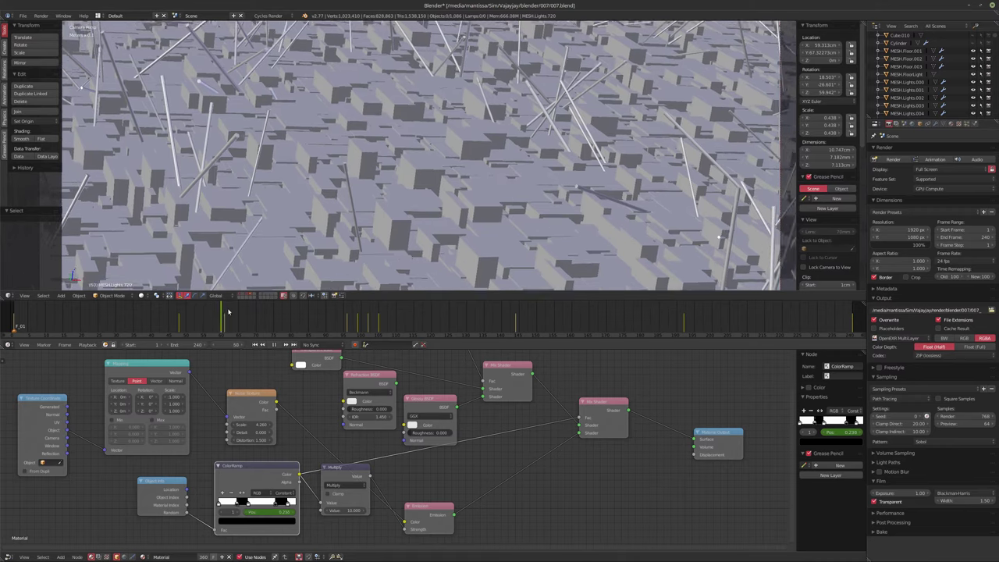
key(Escape)
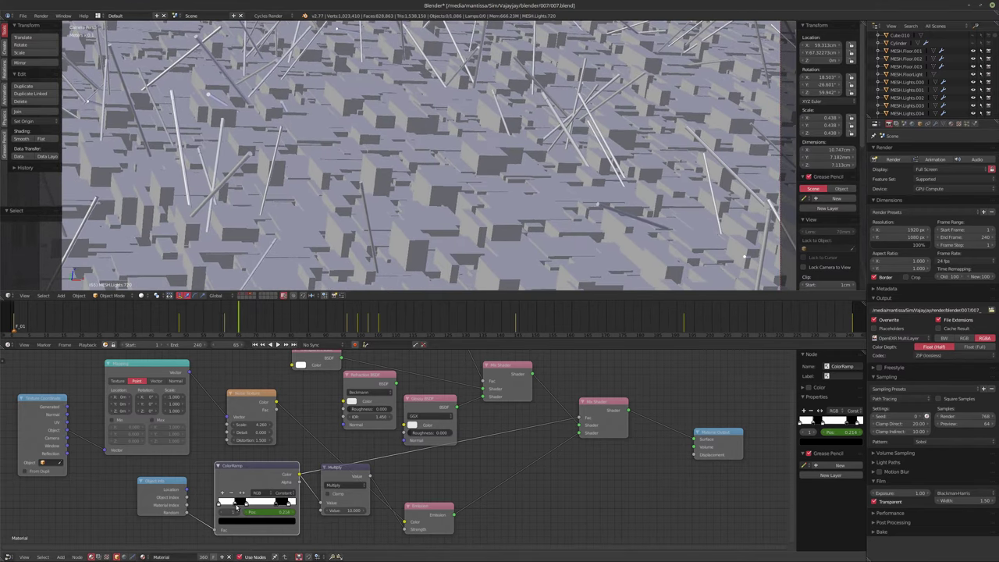
key(alt+a)
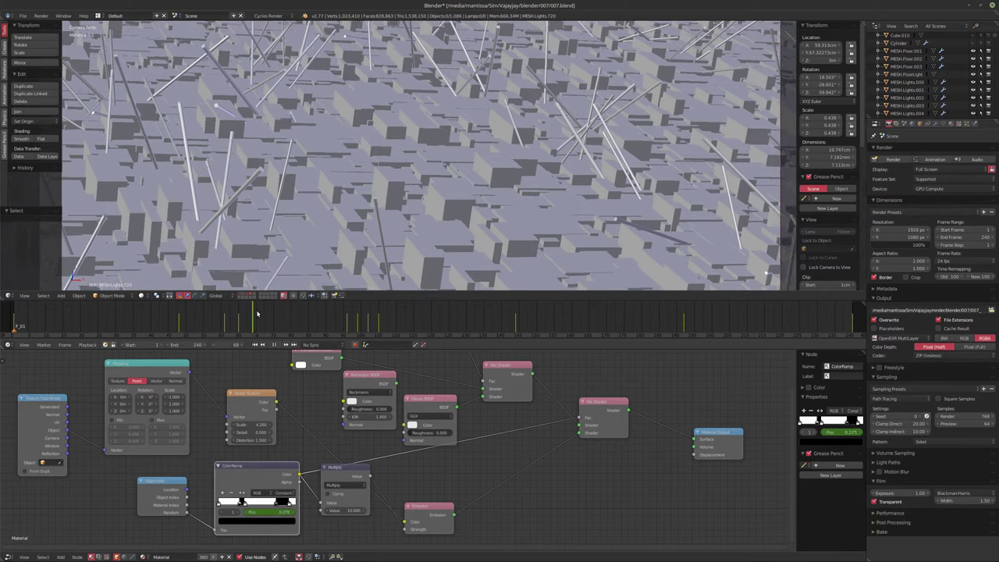
Move the ColorRamp's first black stop closer to the ramp's start and keyframe its position around frame 70
key(alt+a)
drag(234, 506, 226, 506)
key(i)
key(alt+a)
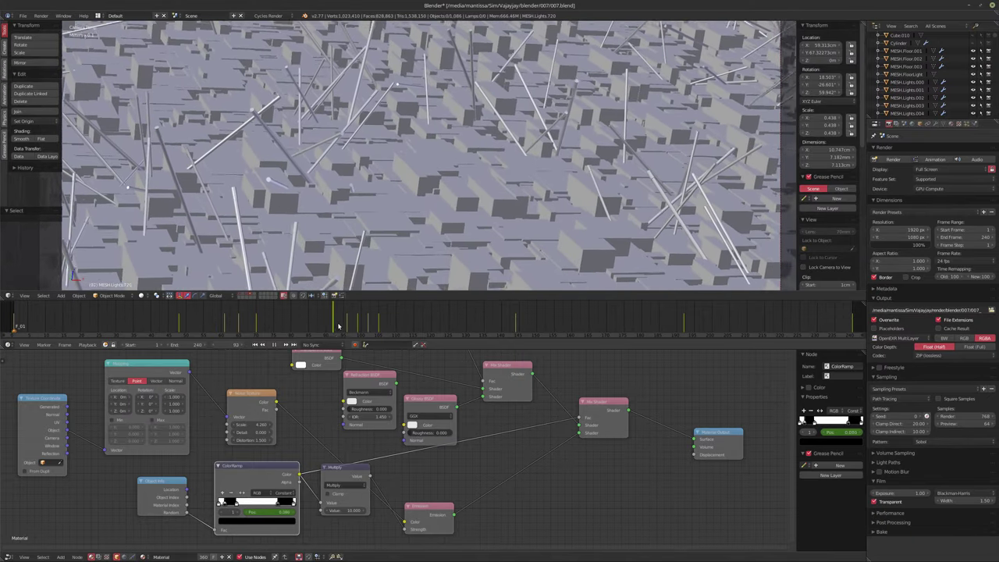
Review the animation up to about frame 140, and keyframe the ColorRamp's first black stop at 0.112 on frame 141
drag(420, 332, 64, 324)
key(alt+a)
key(alt+a)
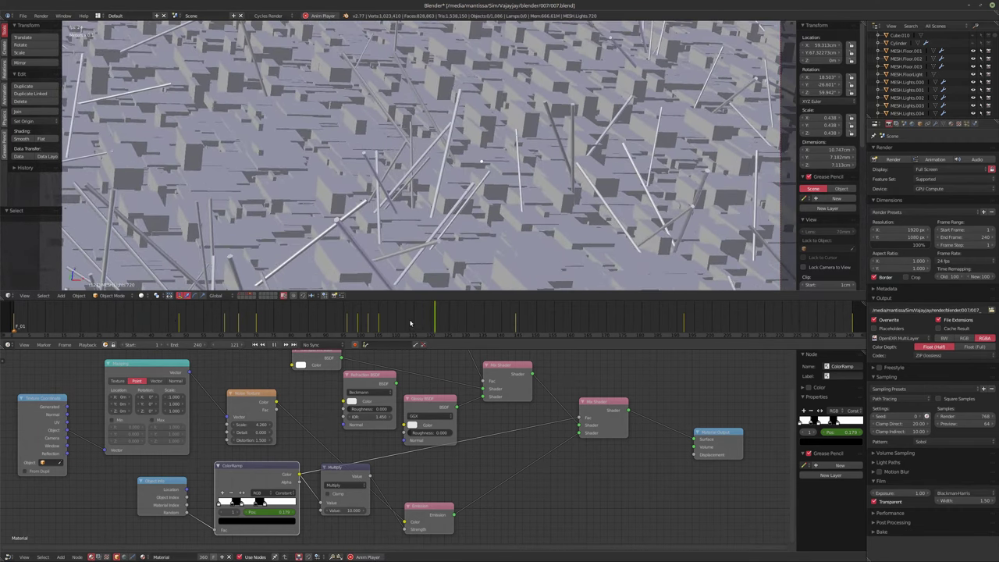
key(alt+a)
drag(307, 316, 501, 338)
key(alt+a)
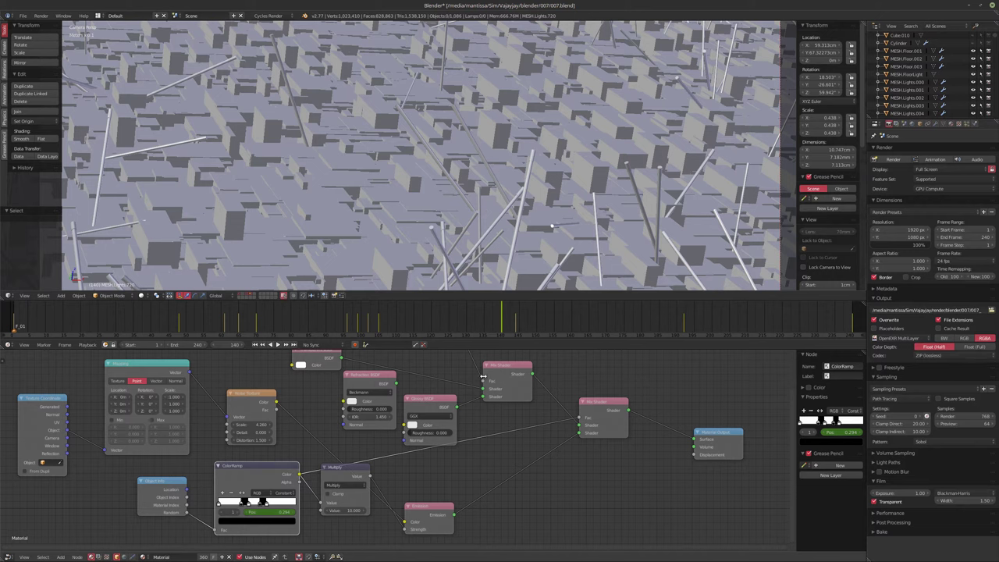
click(504, 328)
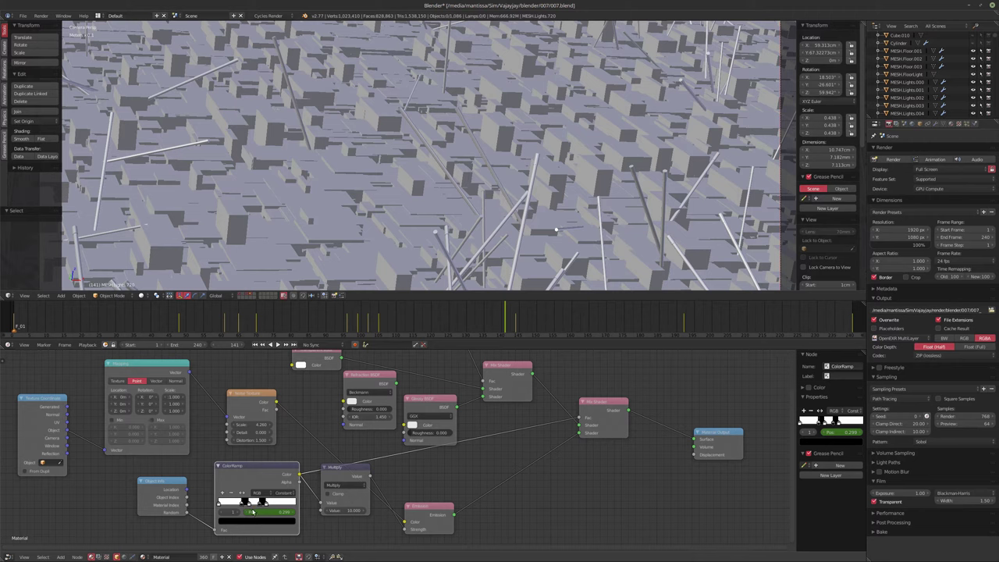
drag(240, 504, 225, 507)
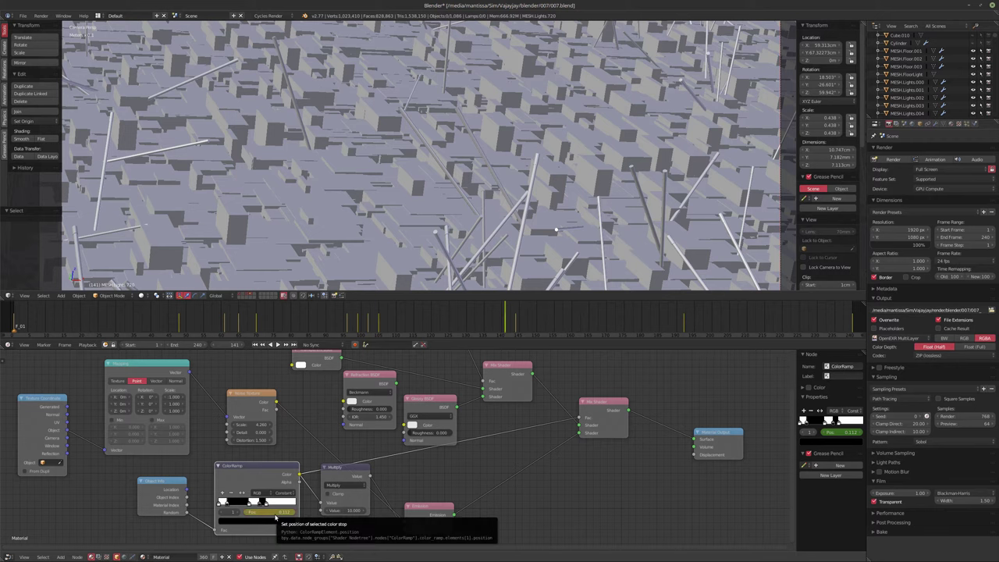
key(i)
Keyframe the first black stop's position at frames 138, 147 and 150, using 0.155 at frame 147 and 0.273 at frame 150
drag(507, 312, 495, 312)
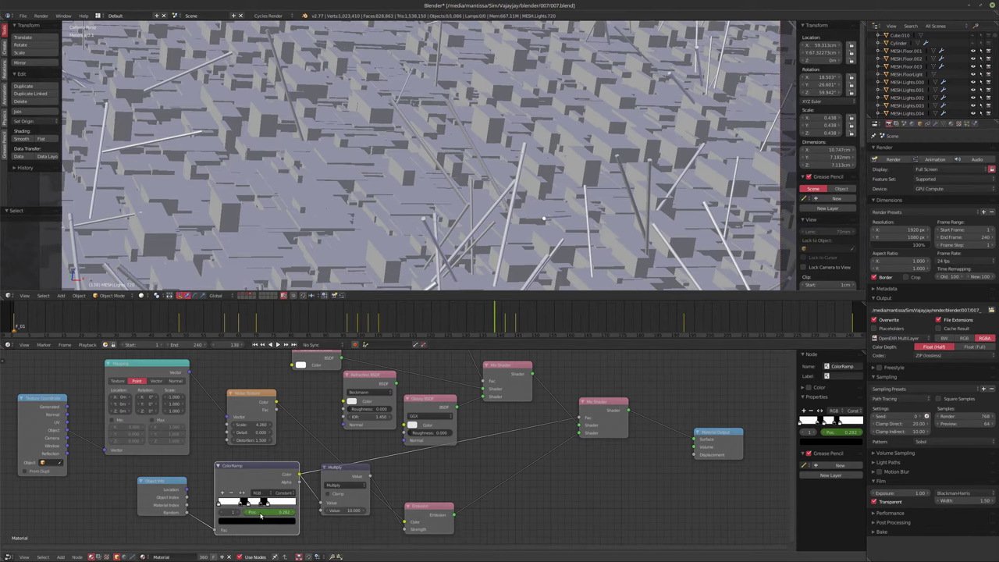
click(481, 312)
drag(481, 311, 526, 316)
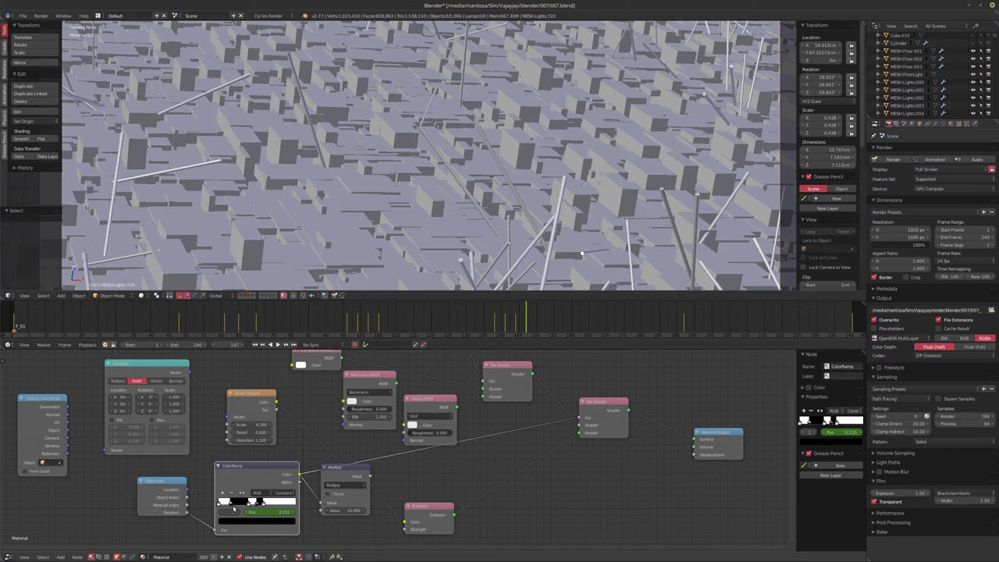
drag(526, 308, 537, 311)
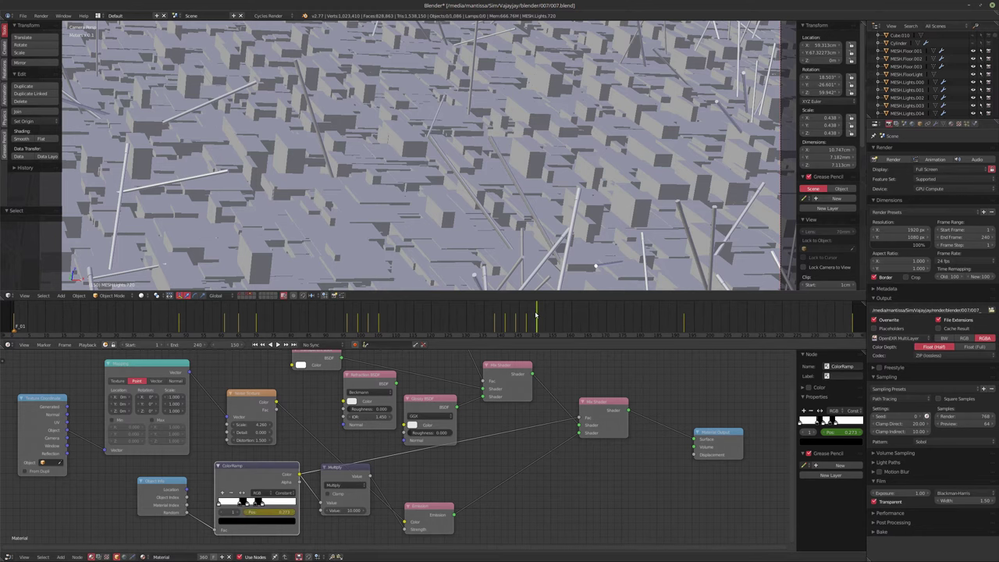
Play back the flicker, and keyframe the ColorRamp's last white stop at frames 186 and 189, using 0.547 at frame 189
key(alt+a)
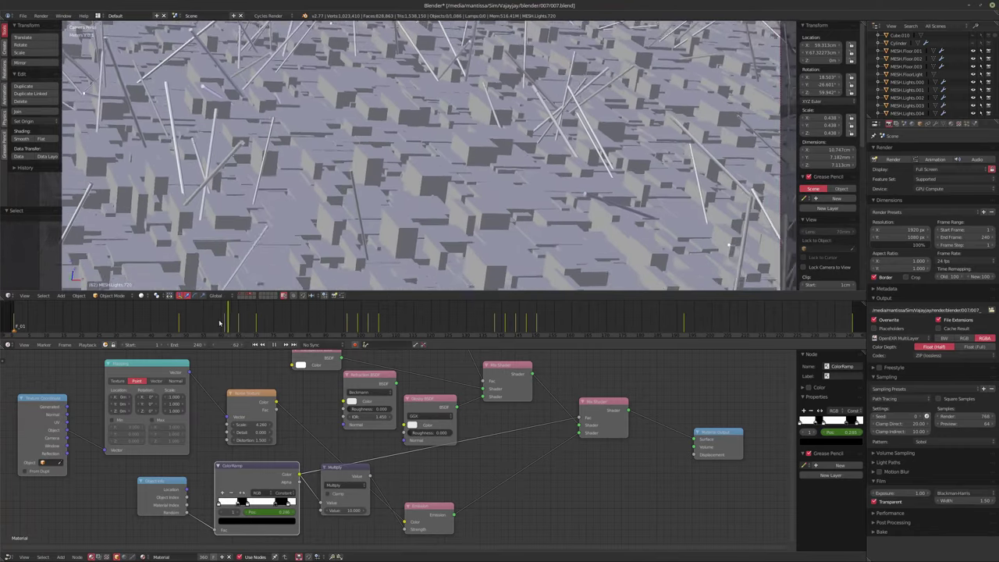
click(244, 324)
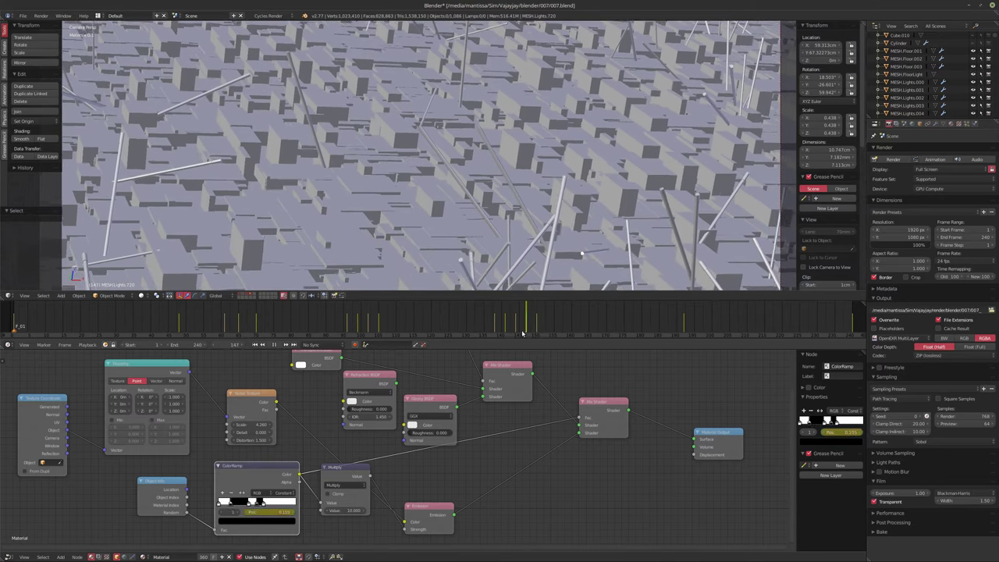
click(499, 334)
drag(499, 334, 504, 336)
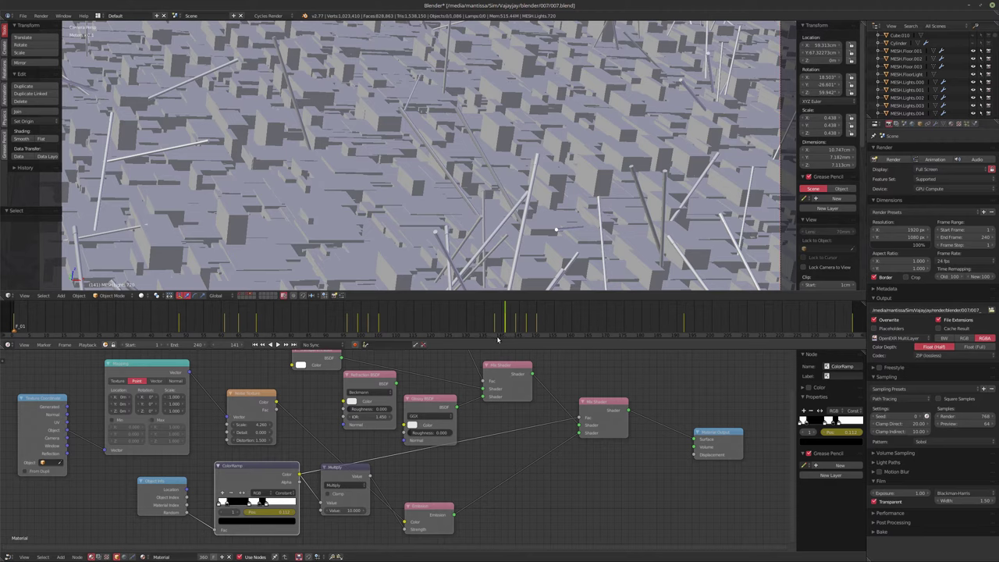
key(alt+a)
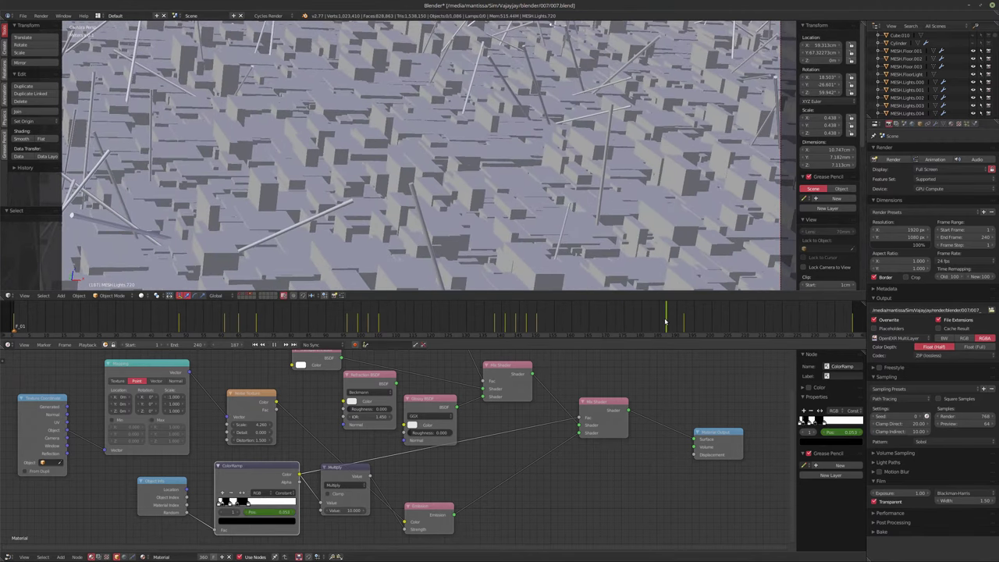
key(alt+a)
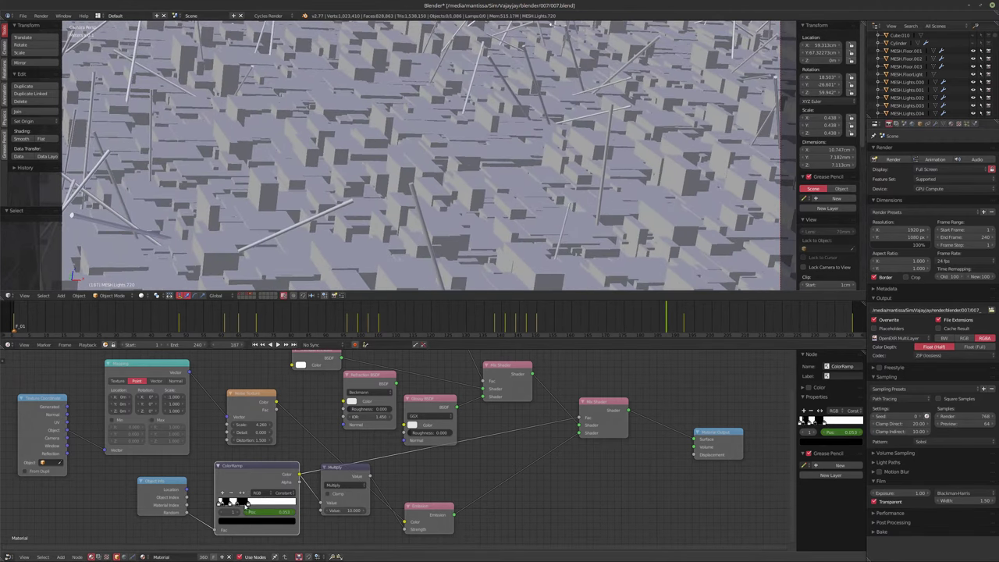
click(248, 503)
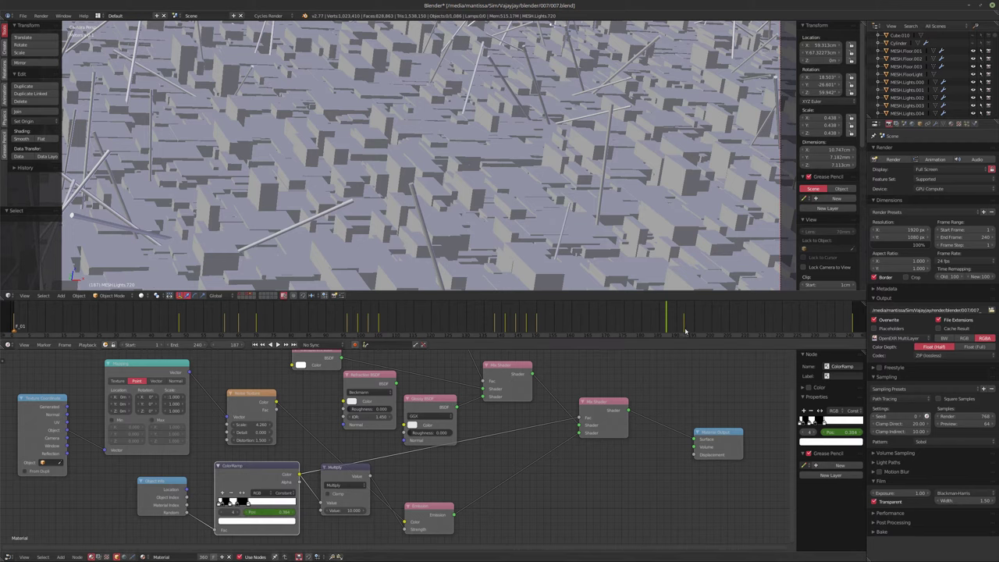
click(663, 316)
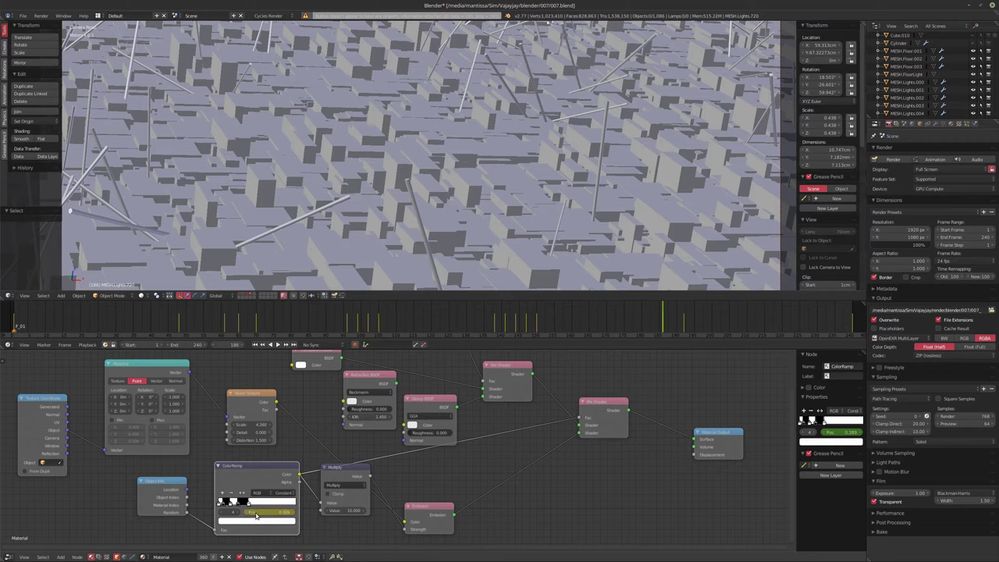
click(670, 312)
drag(671, 313, 673, 313)
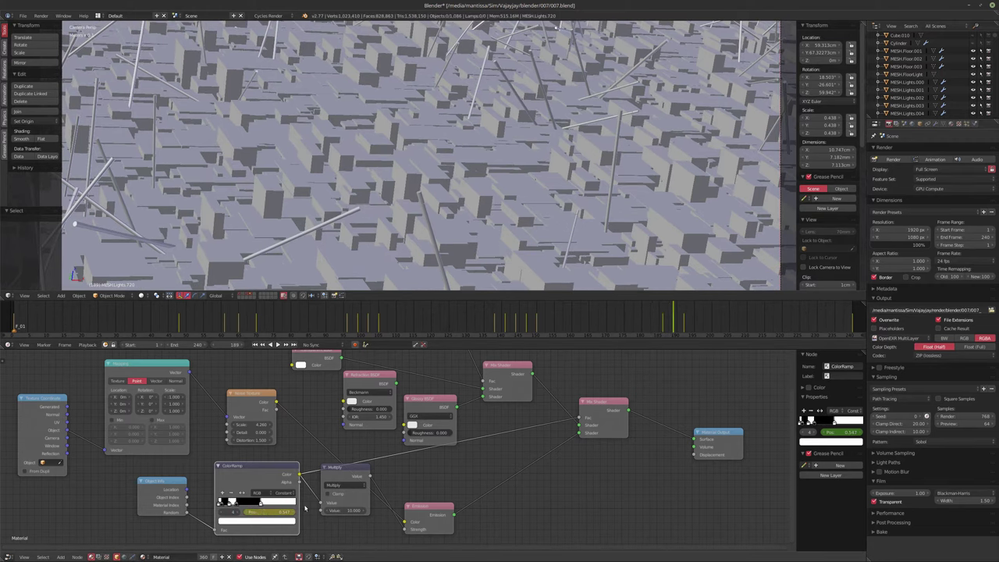
Keyframe the ColorRamp's first black stop position at frames 230, 233 and 236, using 0.318 at frame 230
drag(667, 314, 817, 335)
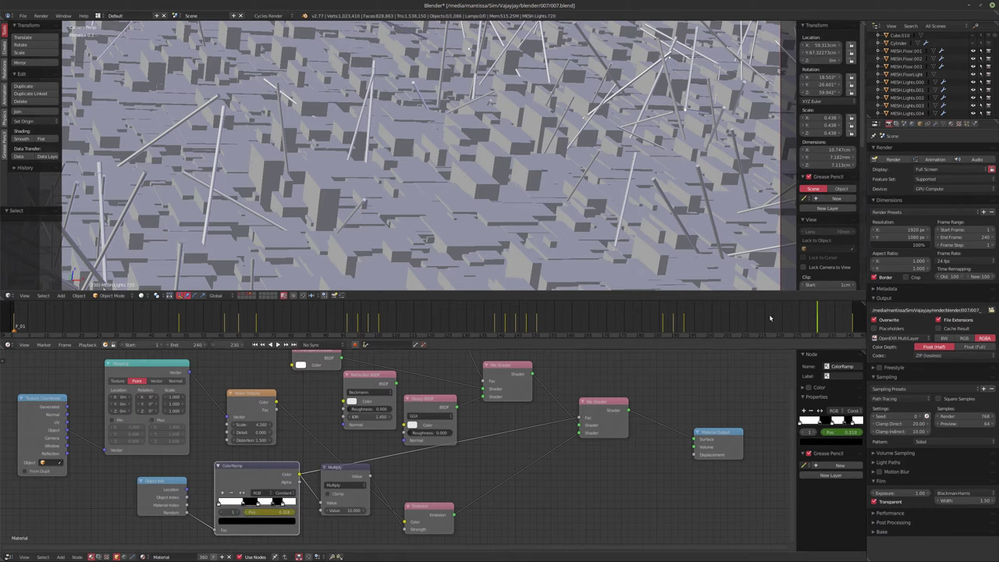
click(826, 313)
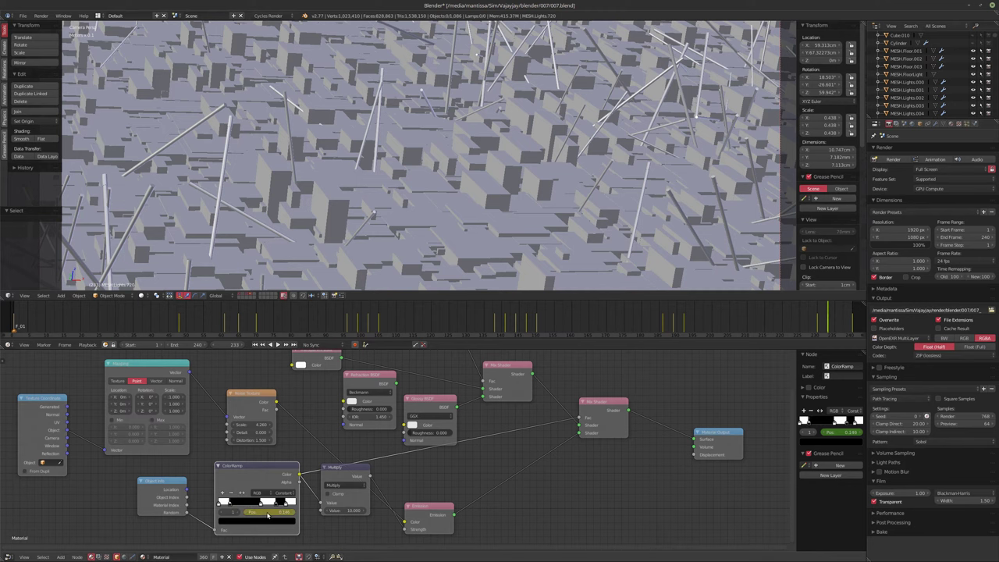
drag(833, 309, 837, 308)
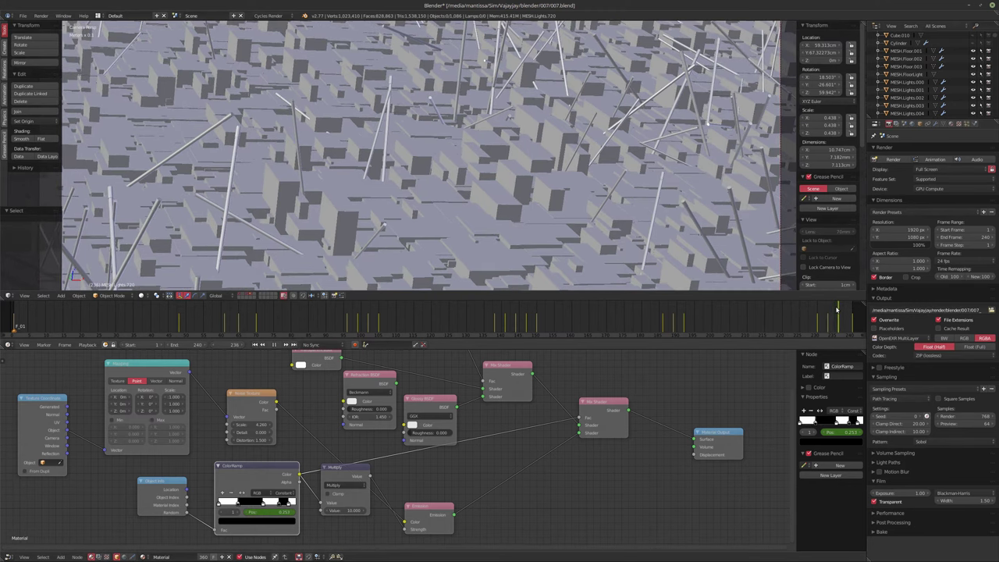
drag(238, 503, 251, 503)
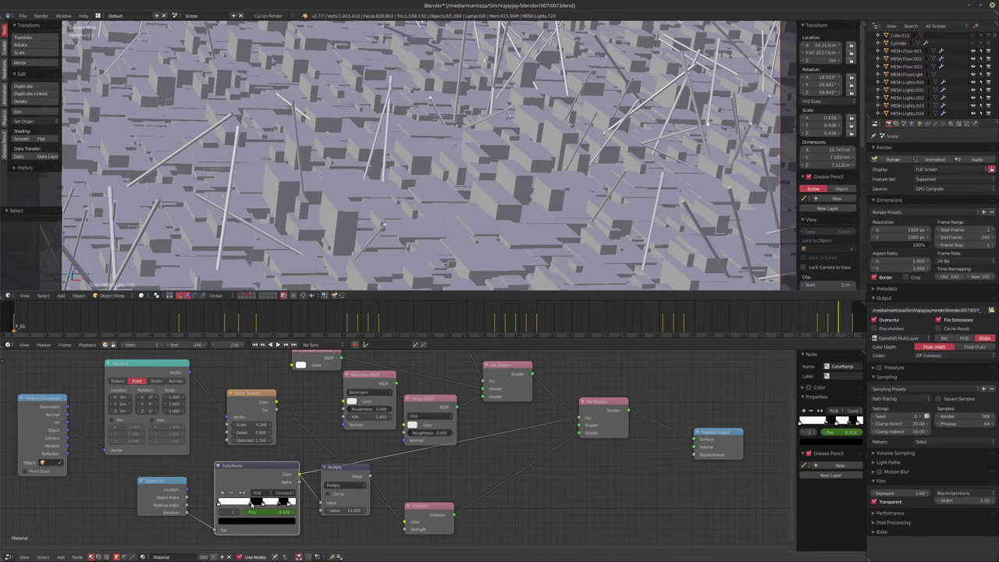
key(i)
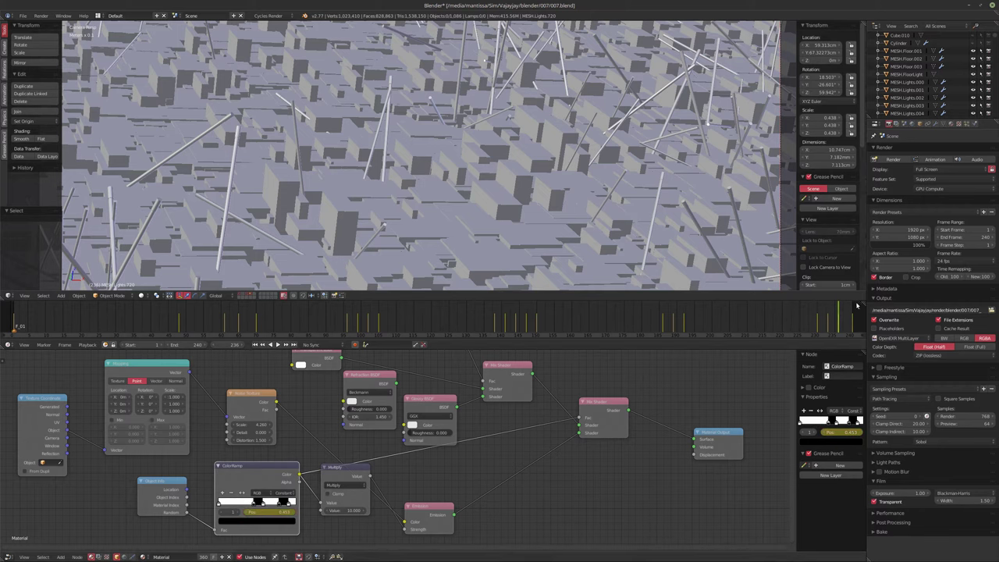
Preview the animation and keyframe the position of the ColorRamp's white stop 2 at frame 19
key(alt+a)
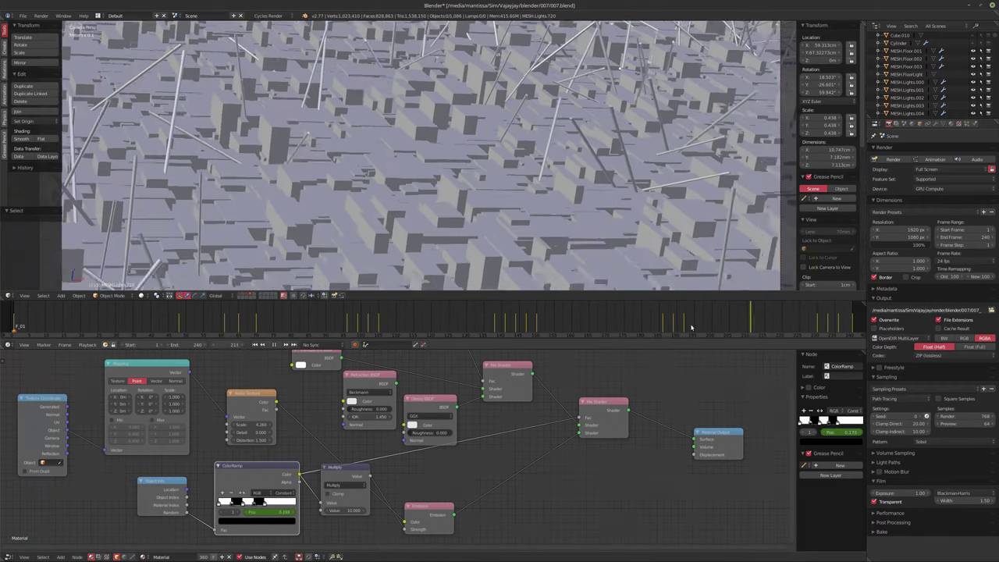
drag(15, 326, 77, 328)
key(alt+a)
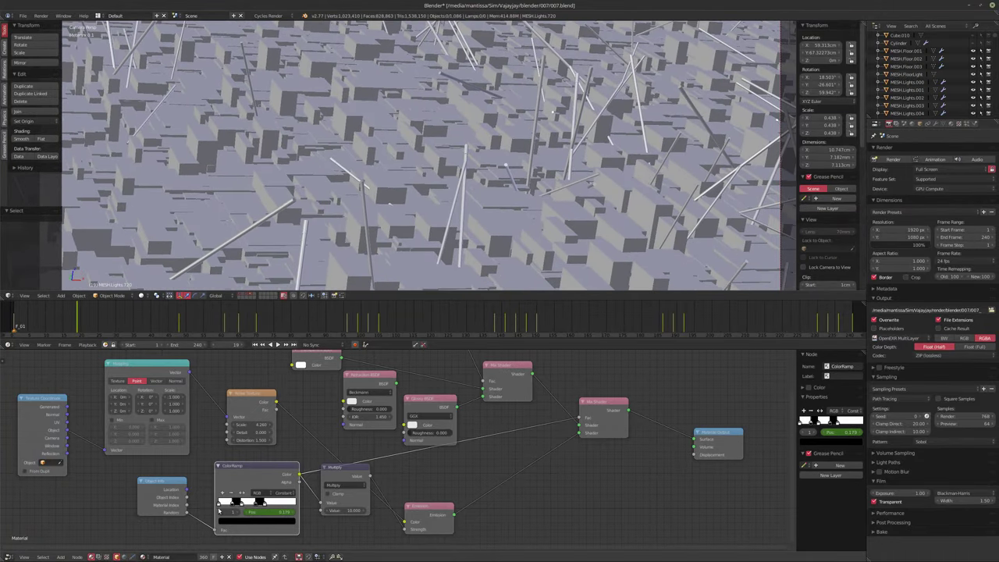
click(243, 508)
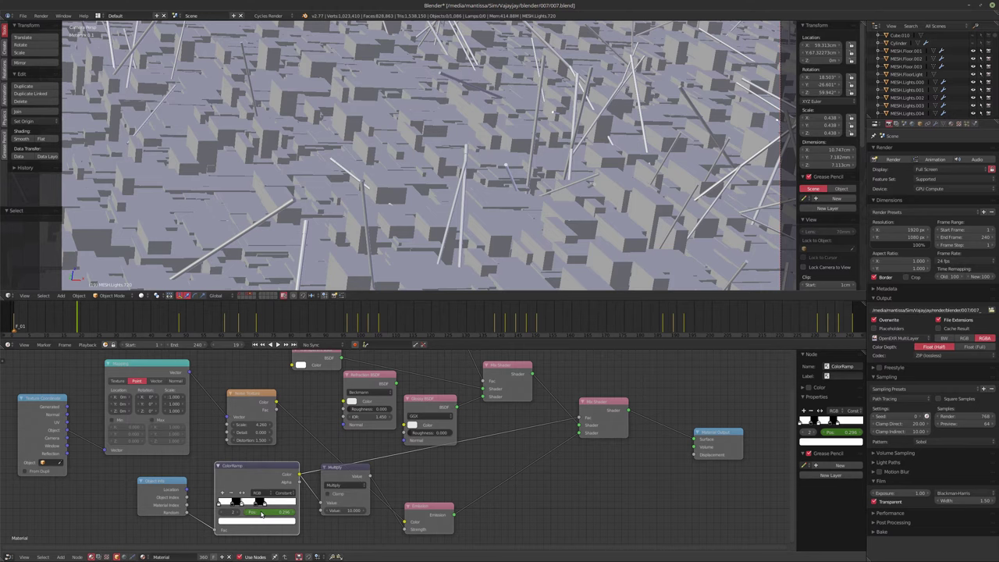
key(i)
drag(242, 505, 247, 506)
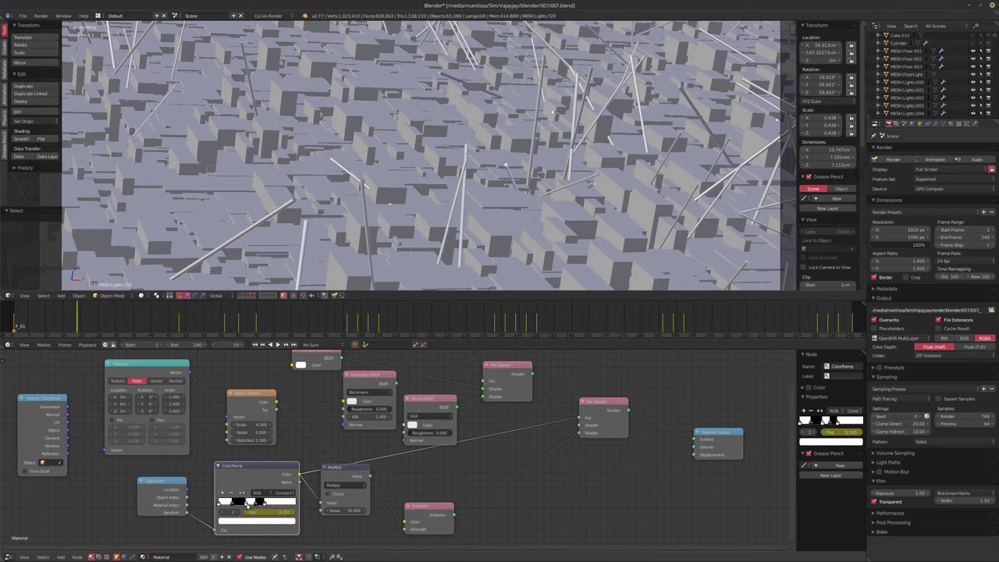
key(alt+a)
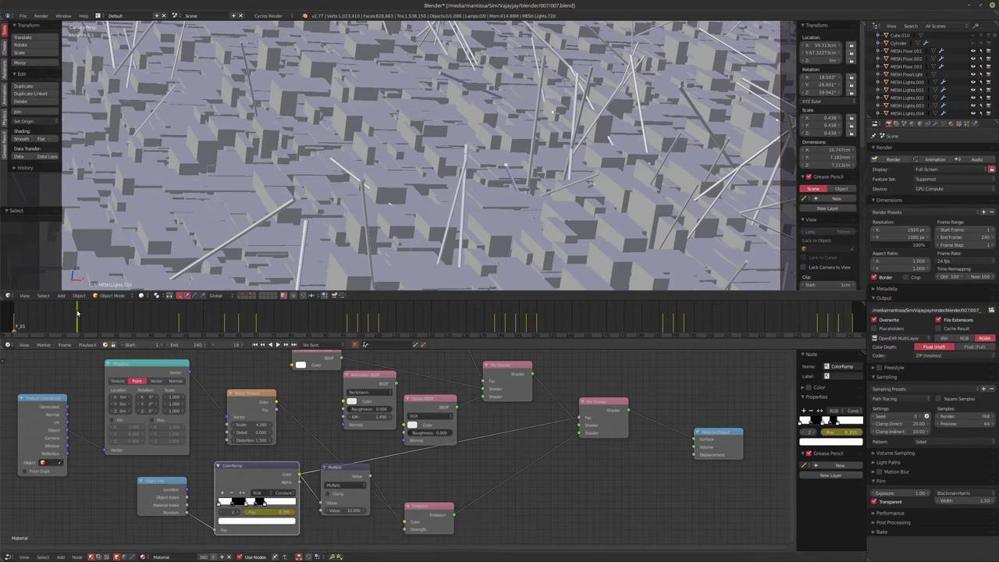
Shift white stop 2 of the ColorRamp back and forth, keyframing its position at frames 21 and 23
key(alt+a)
drag(235, 503, 241, 502)
key(shift+alt+a)
key(shift+alt+a)
drag(243, 505, 249, 506)
key(alt+a)
key(alt+a)
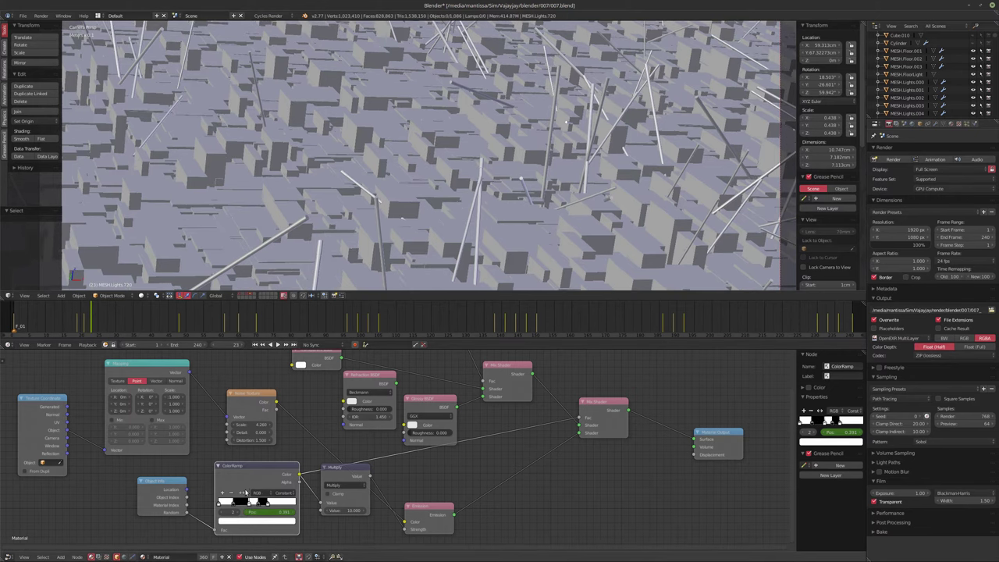
key(alt+a)
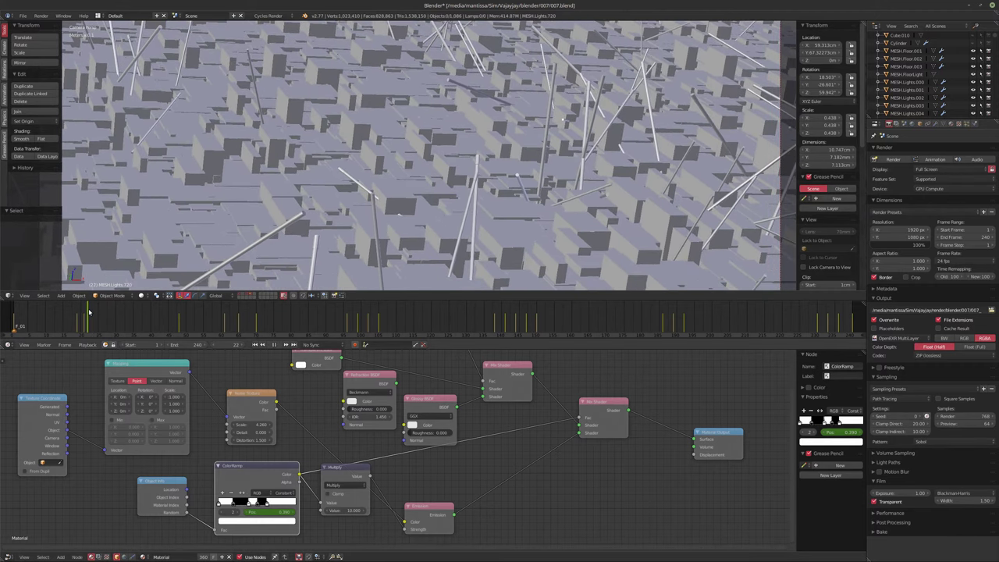
key(alt+a)
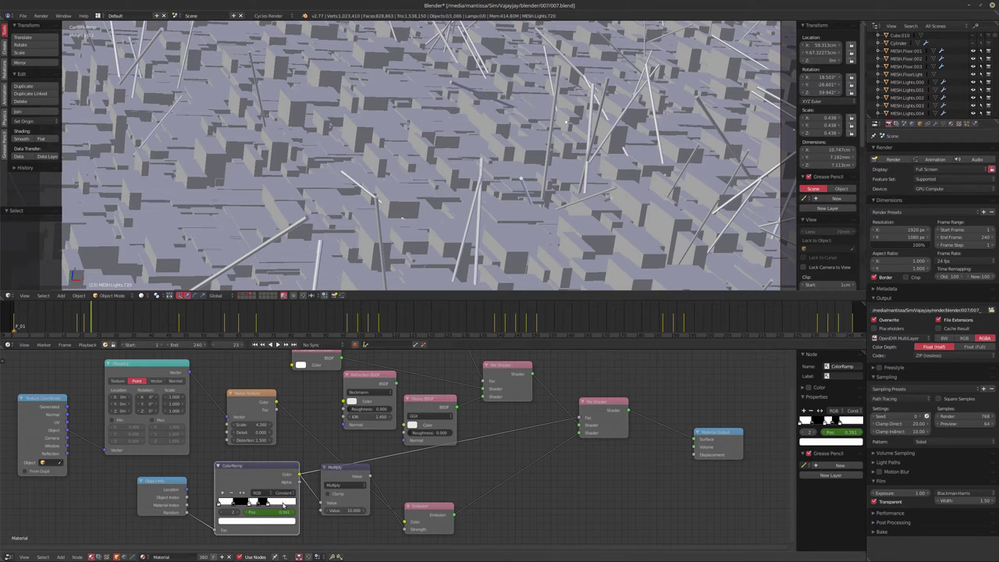
drag(251, 506, 241, 505)
Play back the complete ColorRamp flicker animation, return to frame 1 and save the file
key(alt+a)
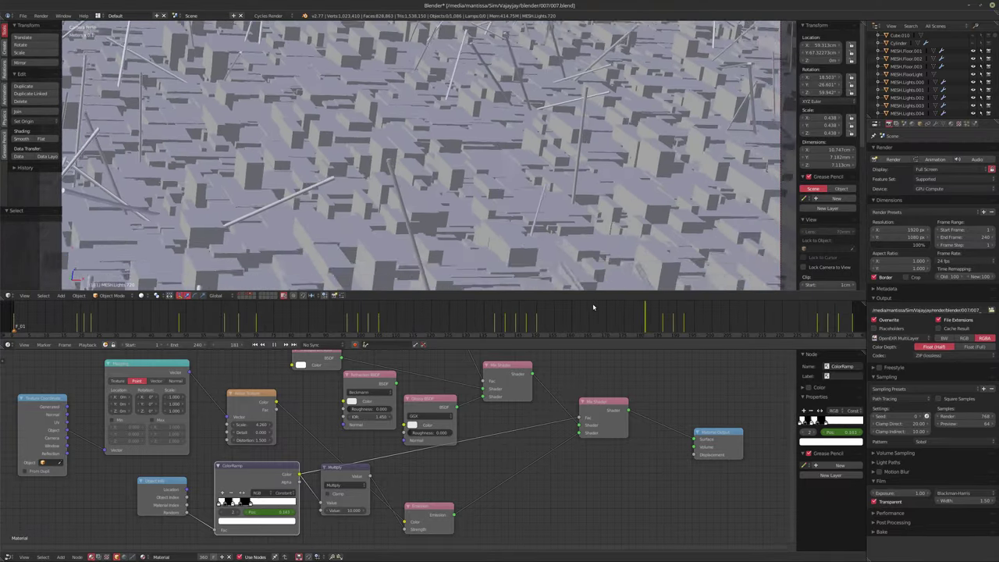
key(Escape)
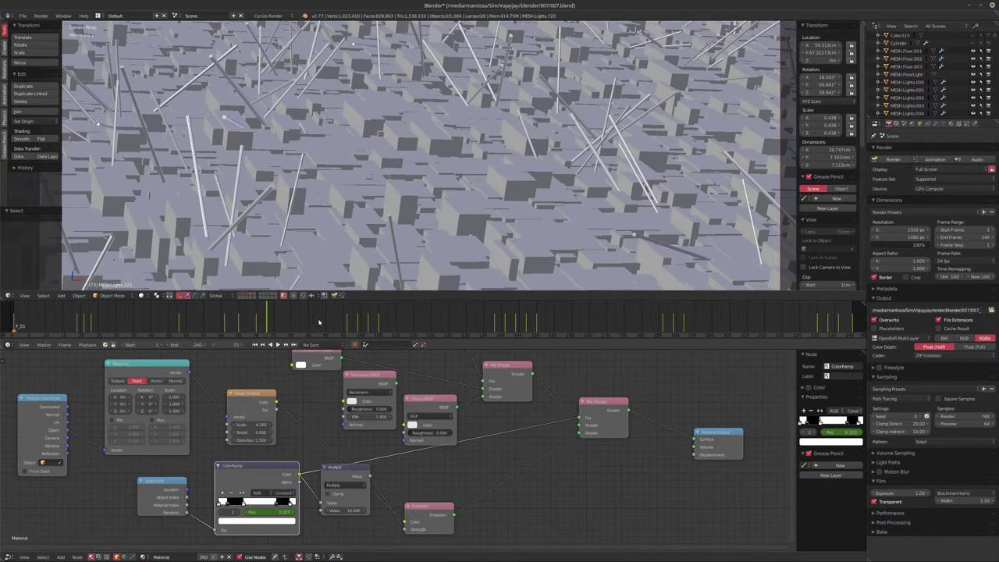
key(alt+a)
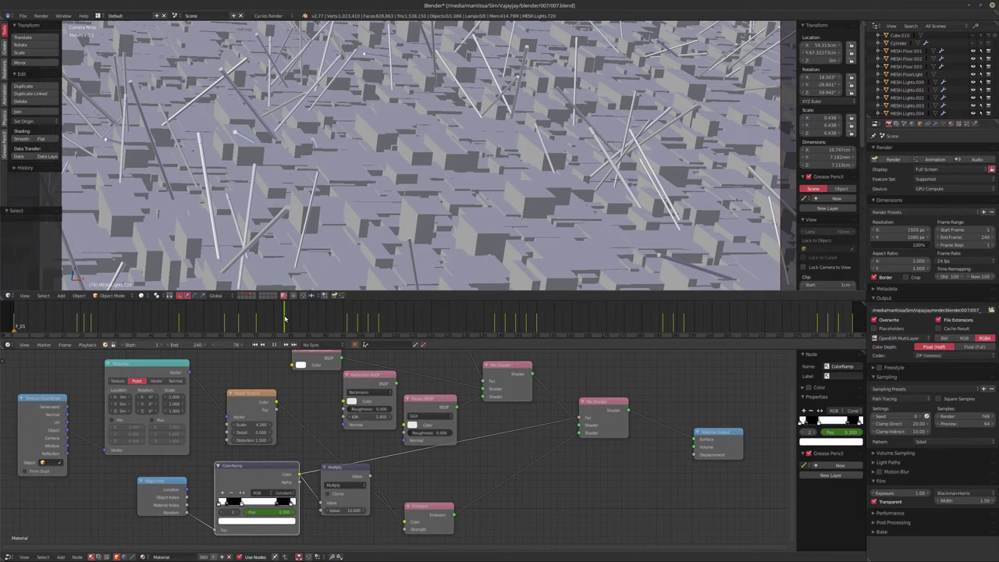
key(alt+a)
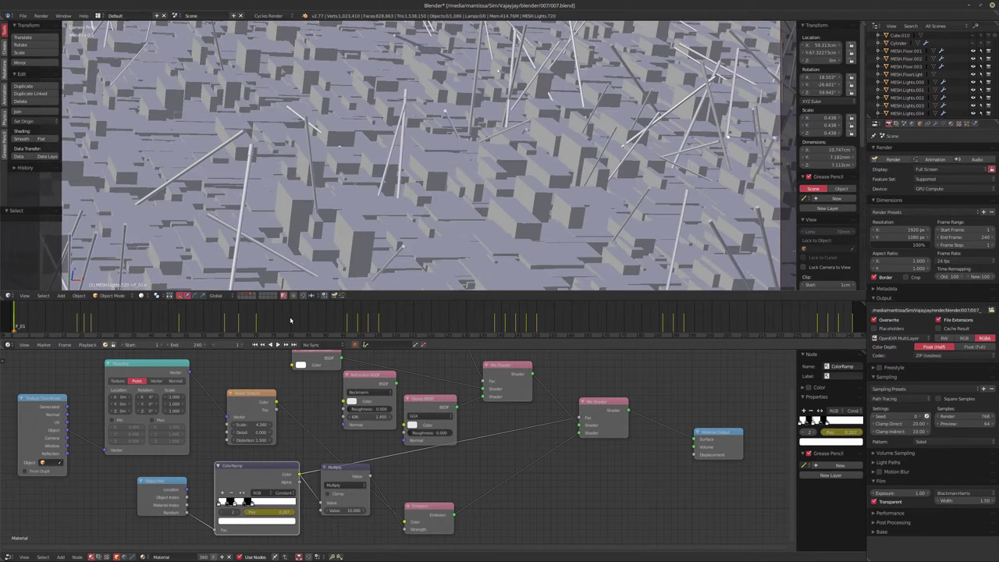
key(ctrl+s)
click(291, 318)
Open the user preferences and examine the compute device settings
click(23, 15)
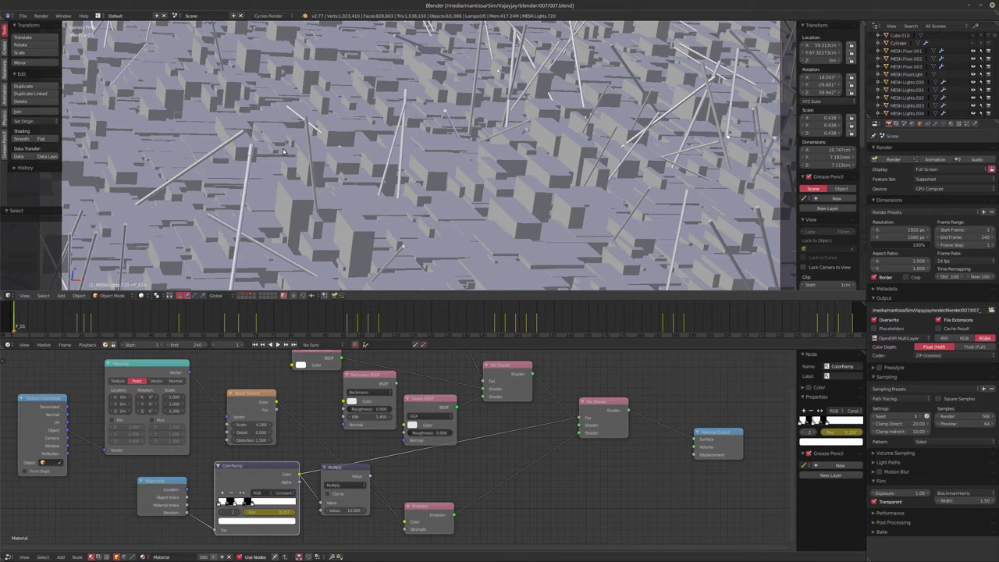
key(ctrl+alt+u)
scroll(172, 226, down, 1)
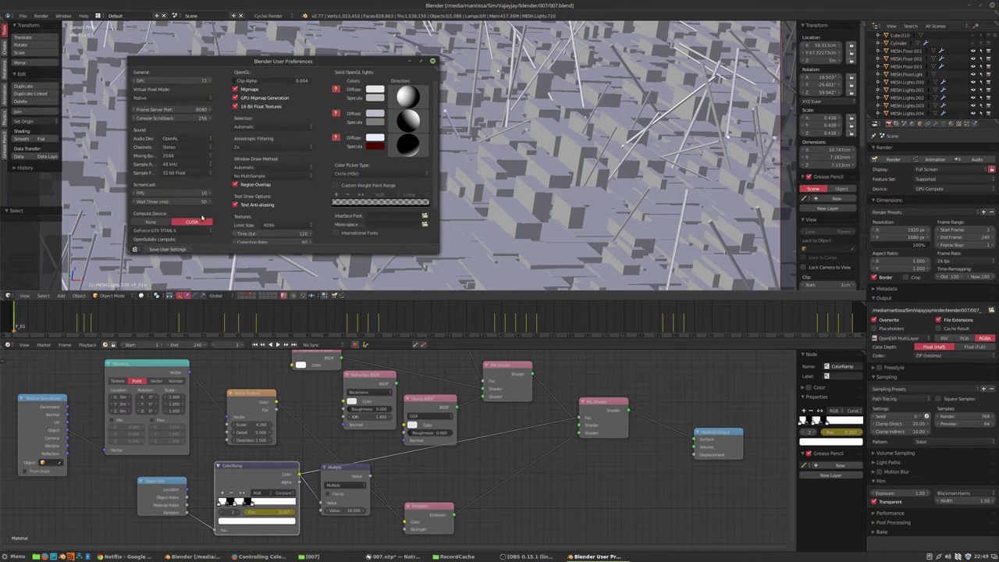
Close the user preferences window
click(432, 61)
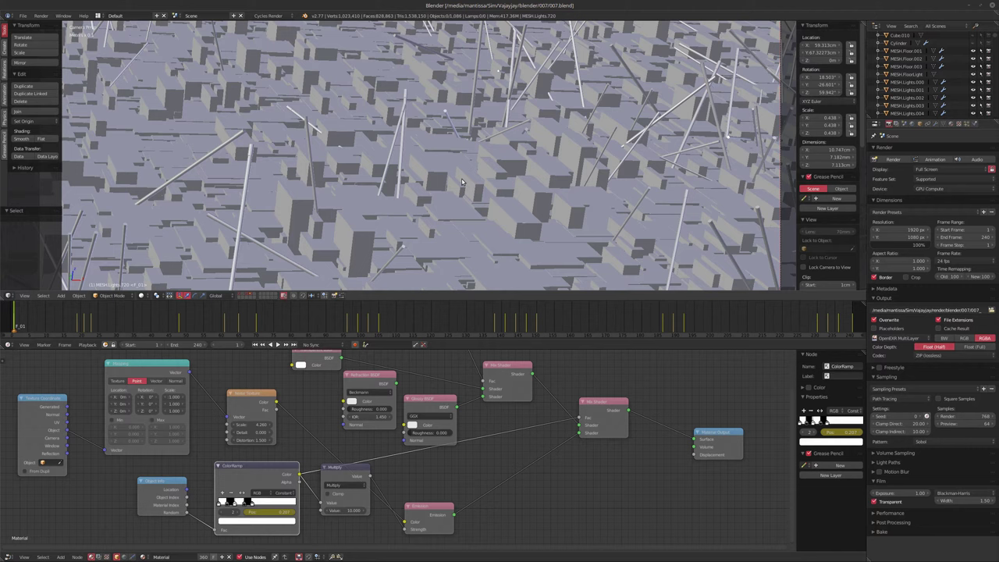
click(931, 161)
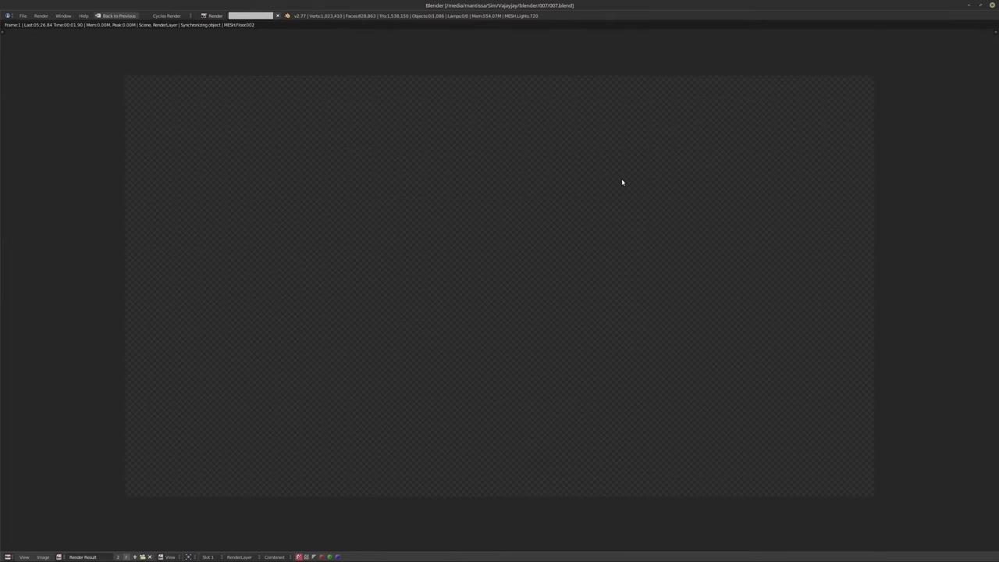
key(Escape)
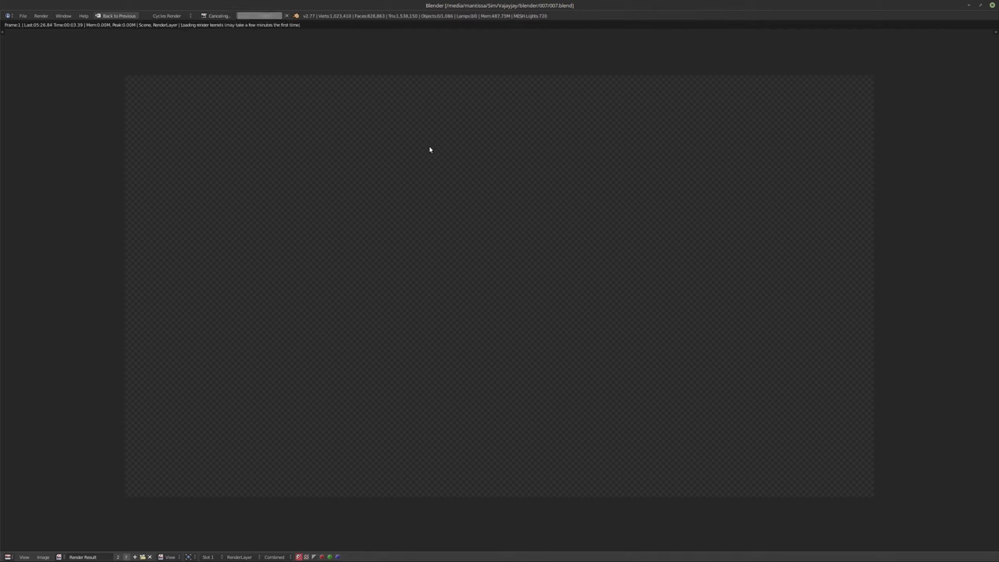
key(Escape)
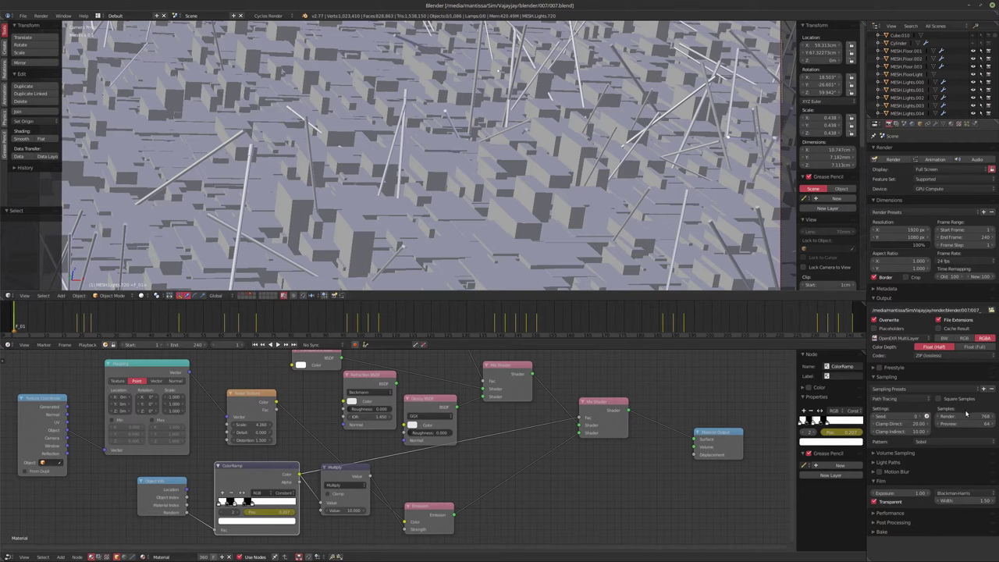
Set the render samples to 32 and save the scene over the existing file
click(957, 415)
text(32)
key(Return)
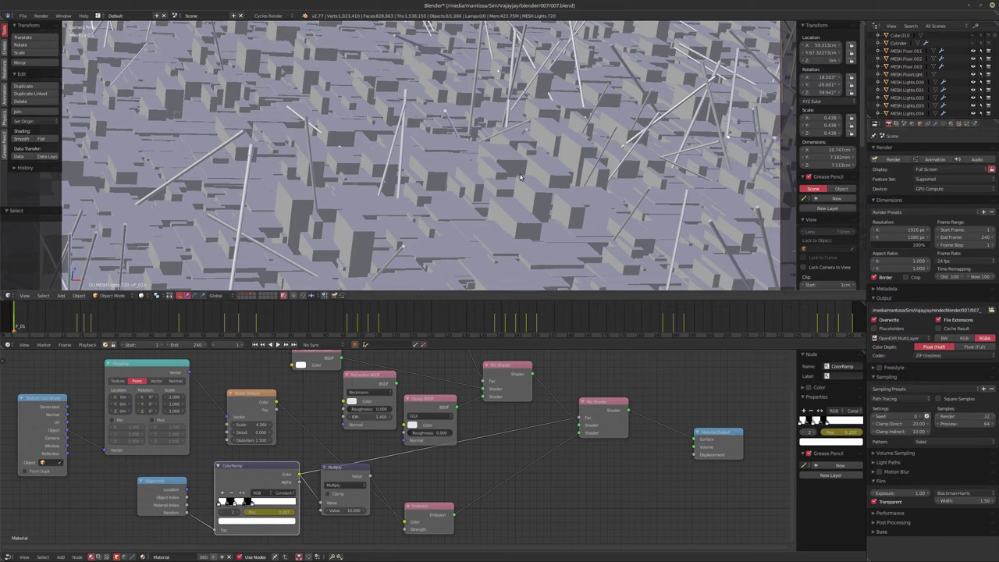
key(ctrl+s)
click(642, 163)
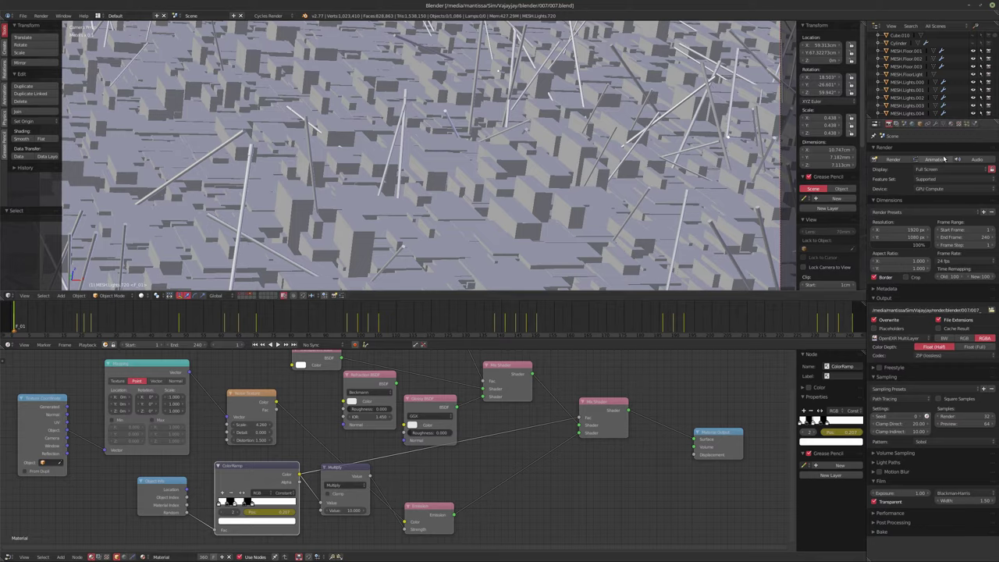
Start a test render of the animation and cancel it during frame 2
key(F12)
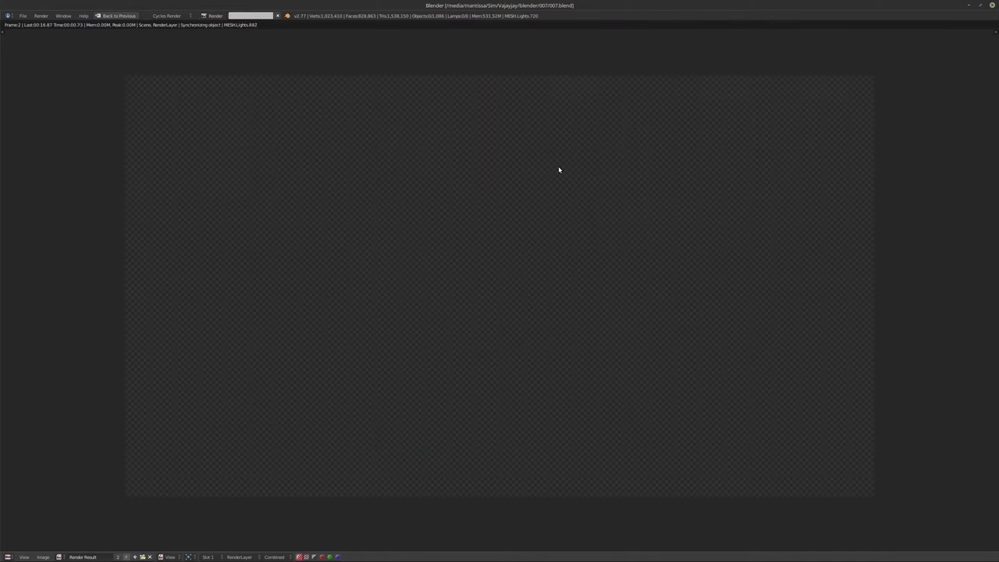
key(Escape)
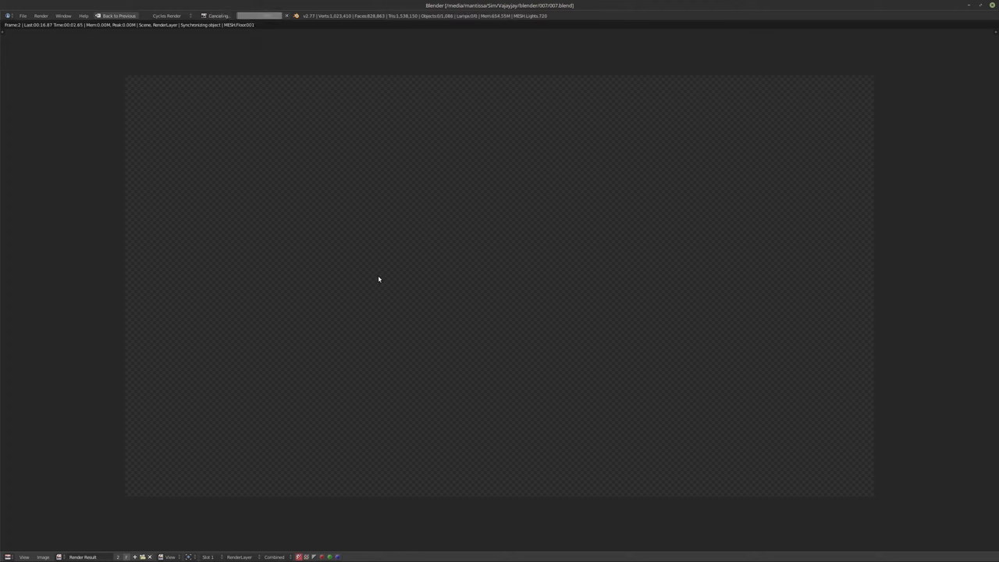
key(Escape)
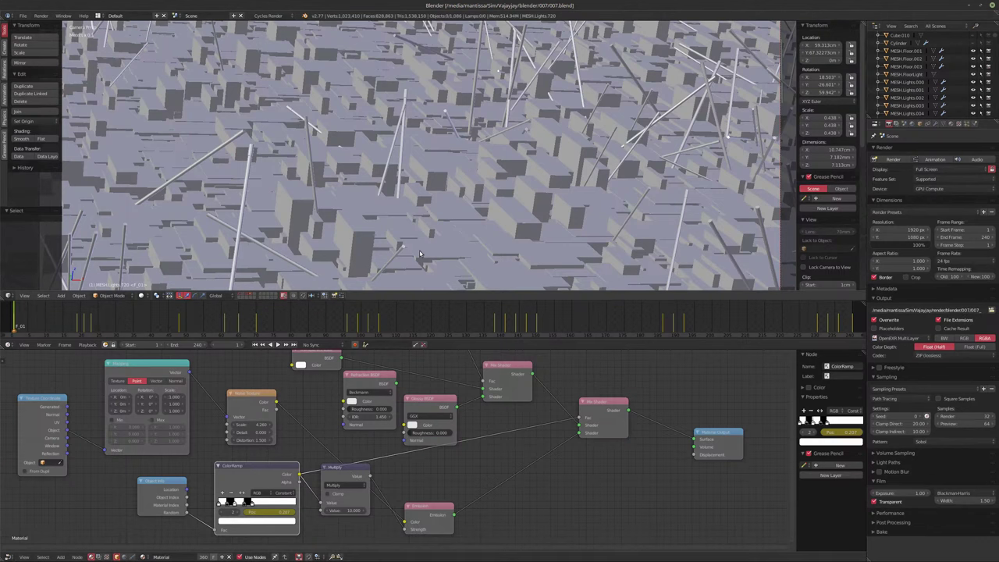
Change the Glossy BSDF node's distribution to Sharp and save the scene over 007.blend
middle_drag(537, 445, 541, 474)
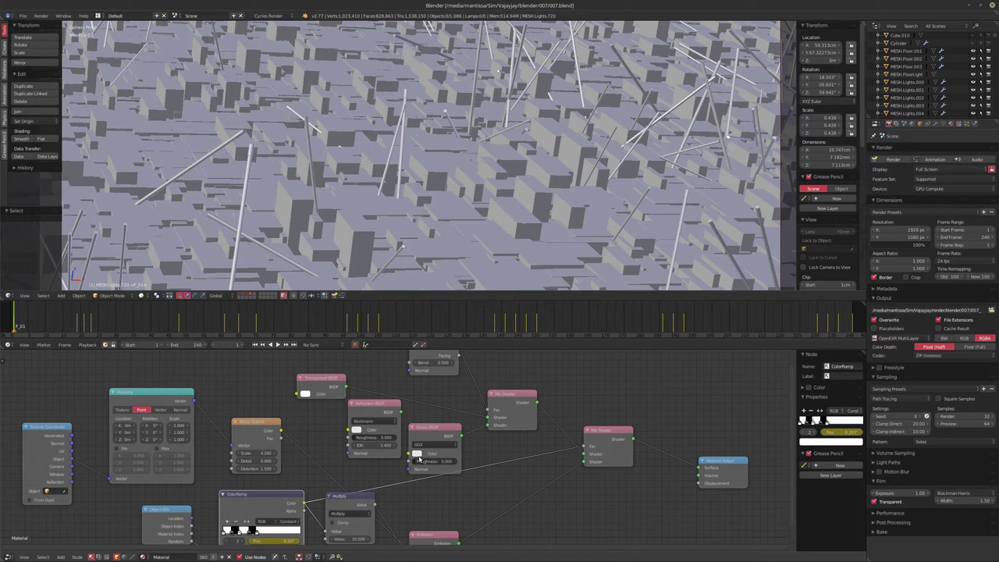
click(425, 445)
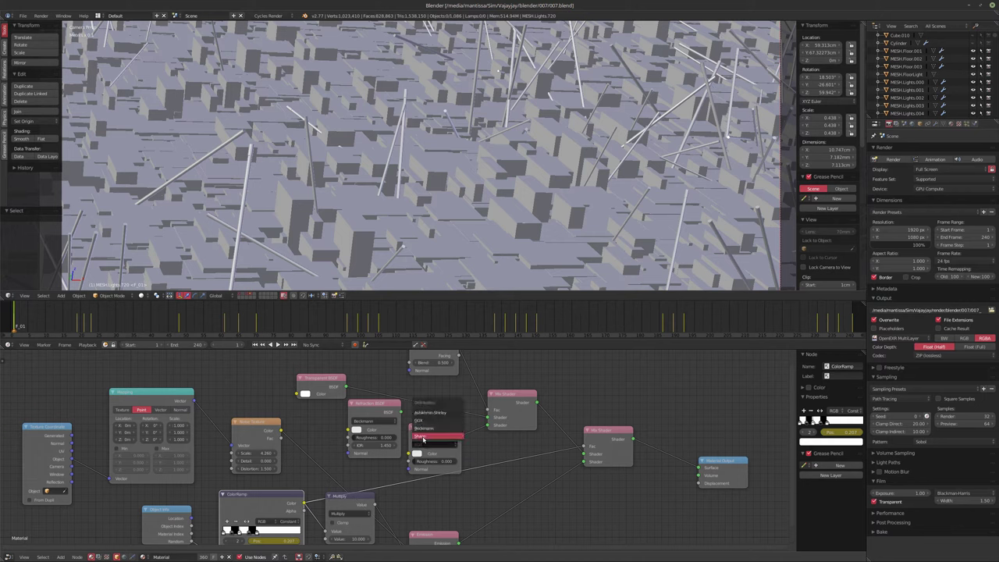
click(421, 436)
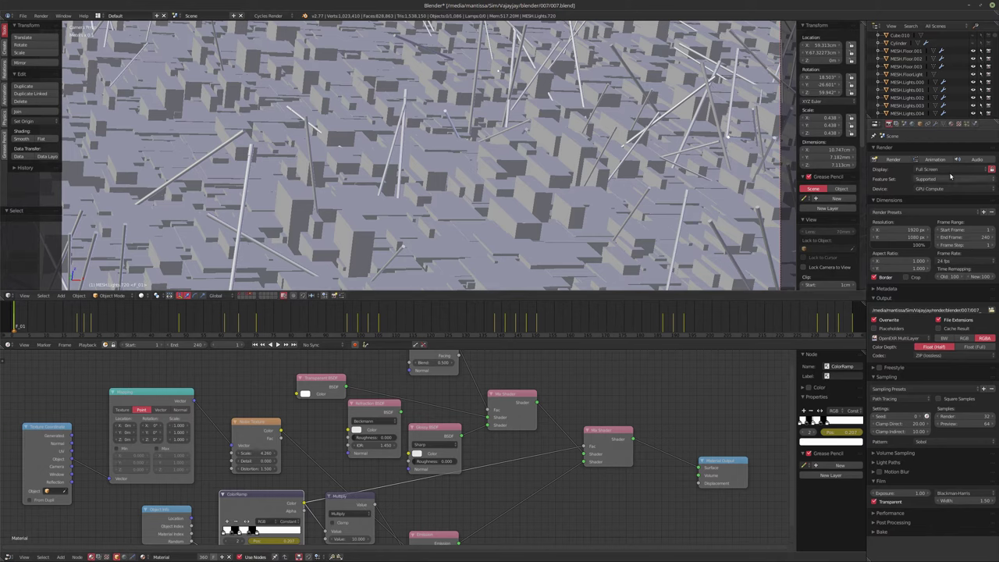
key(ctrl+s)
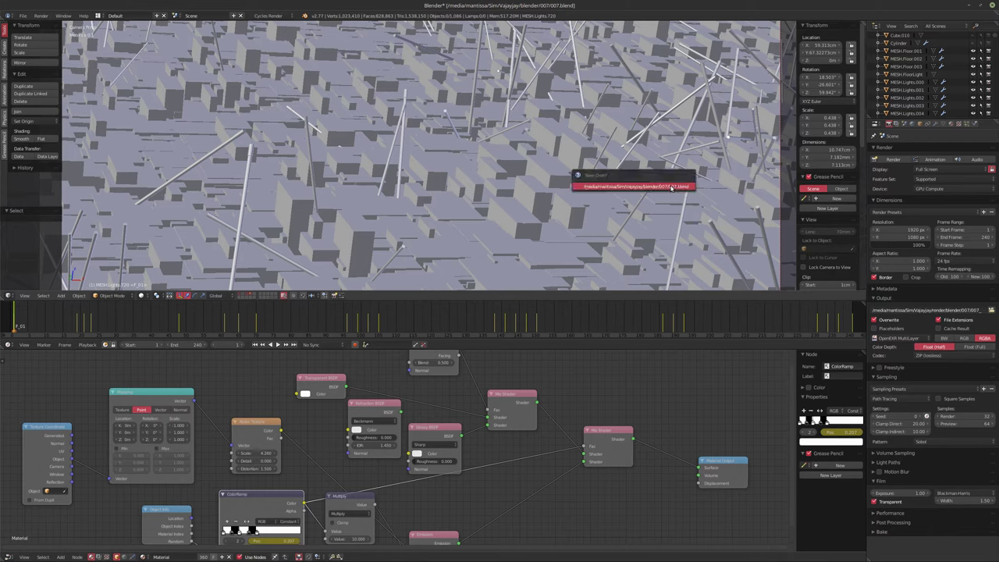
click(671, 187)
Start rendering the animation and check the EXR frames written to the 007 render folder
key(F12)
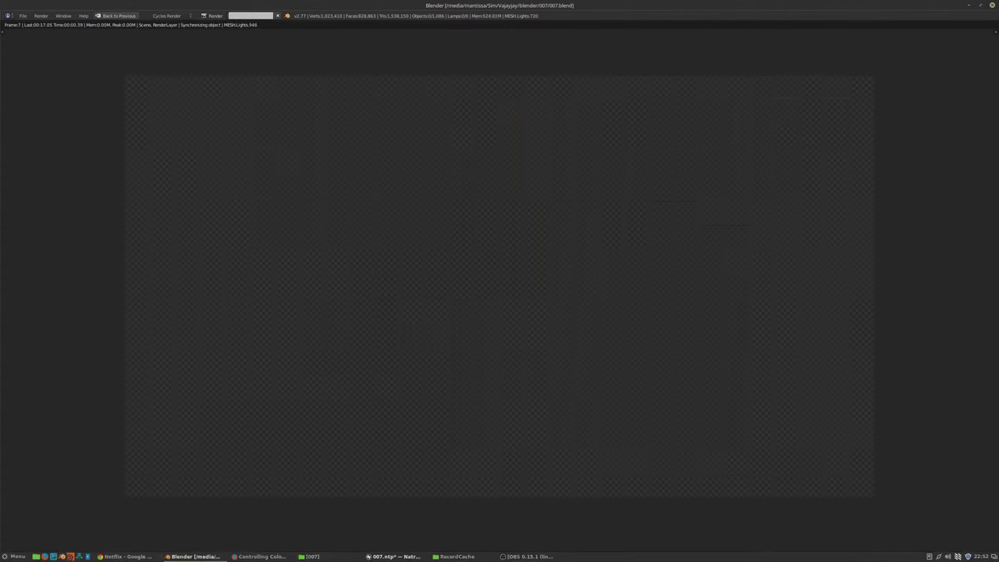
click(334, 557)
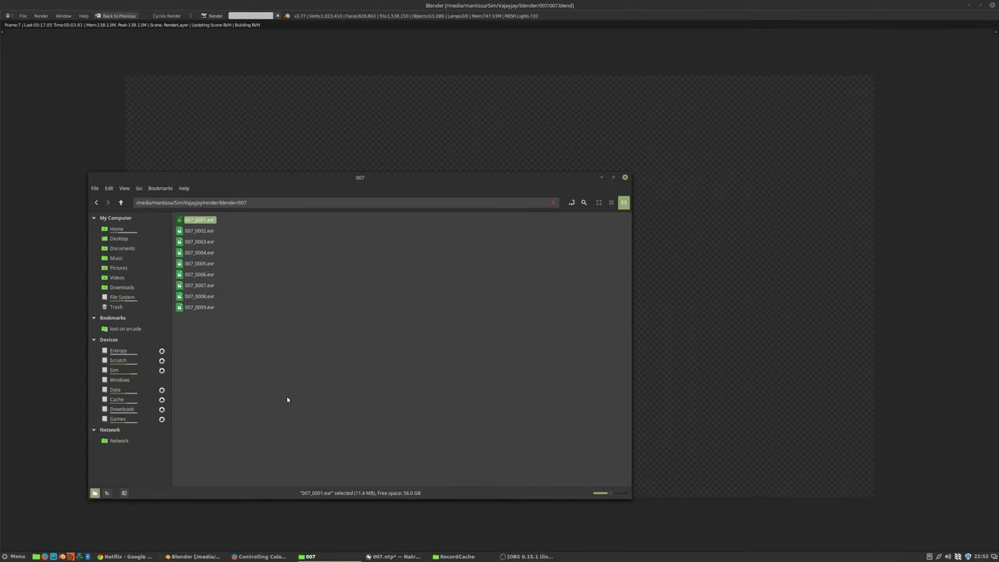
click(602, 178)
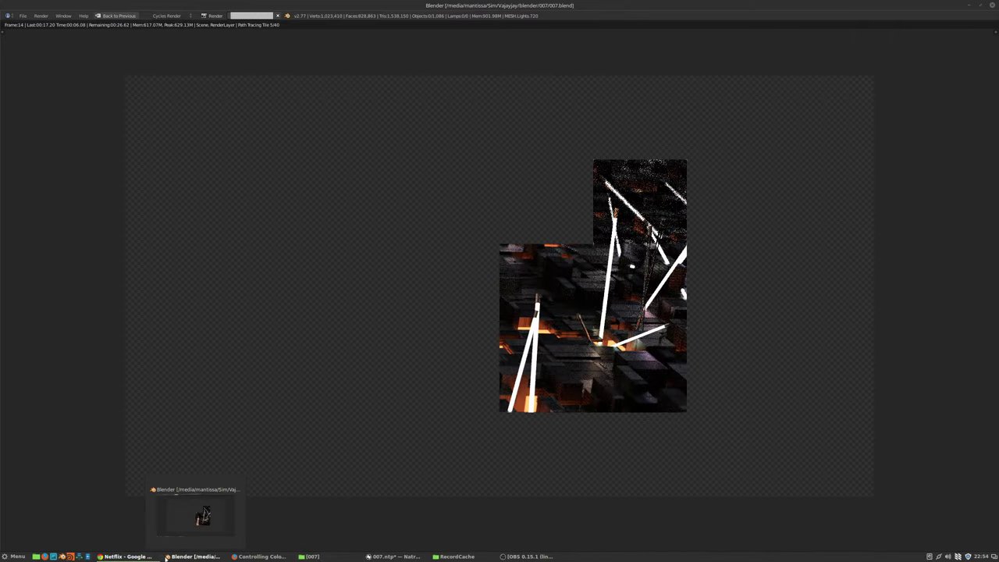
Switch to Natron and open the recent project 007.ntp, discarding its auto-save
mouse_move(117, 559)
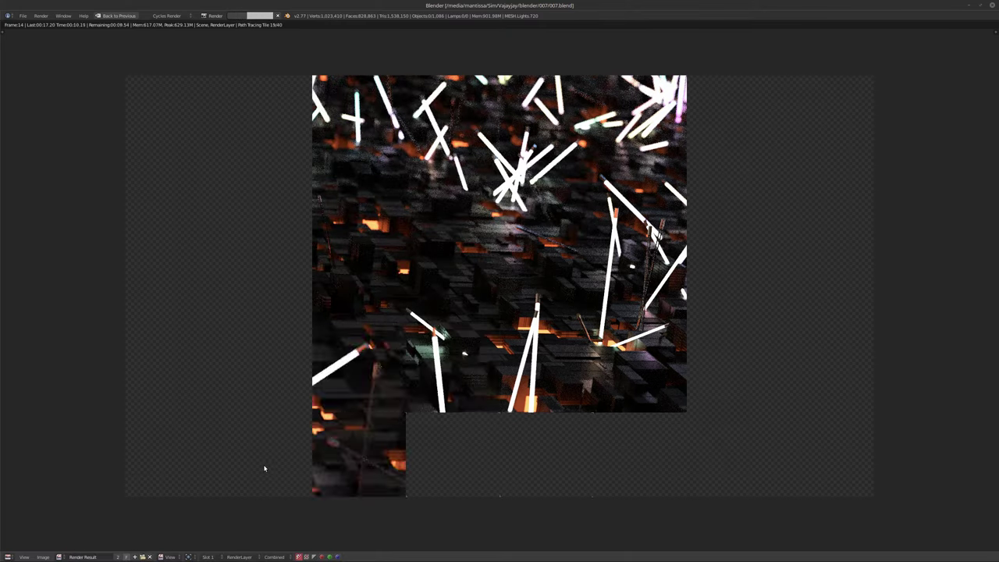
key(alt+Tab)
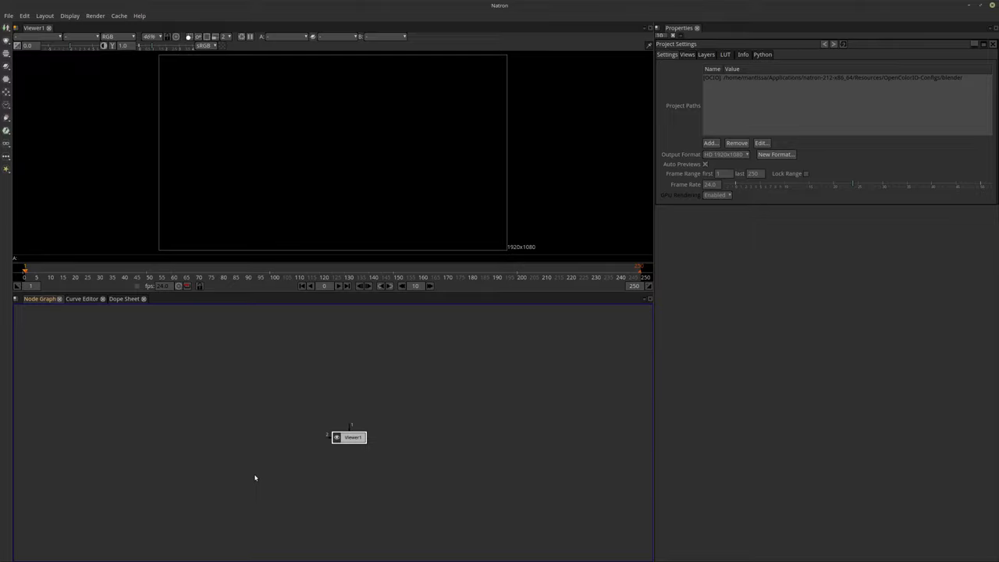
click(7, 15)
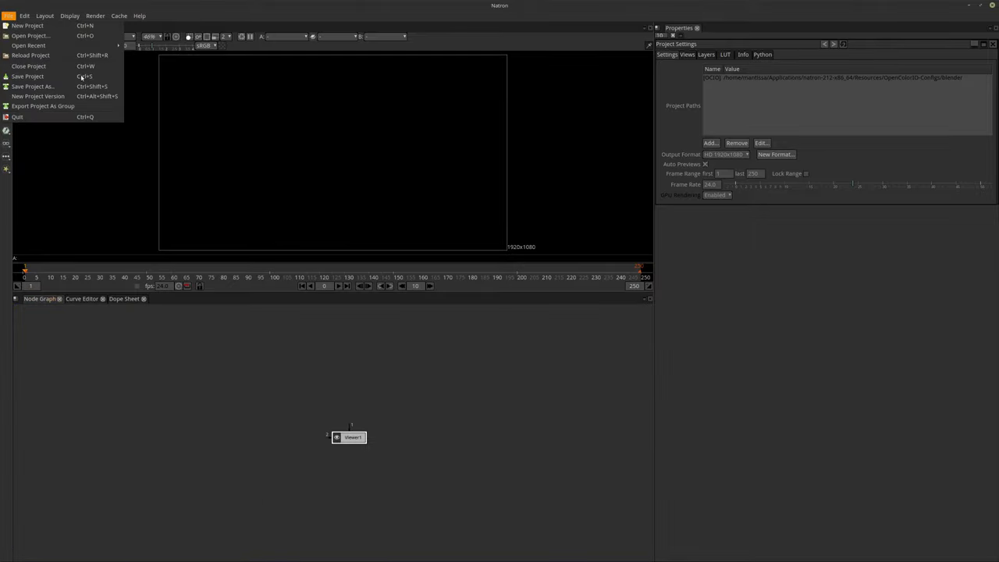
mouse_move(63, 45)
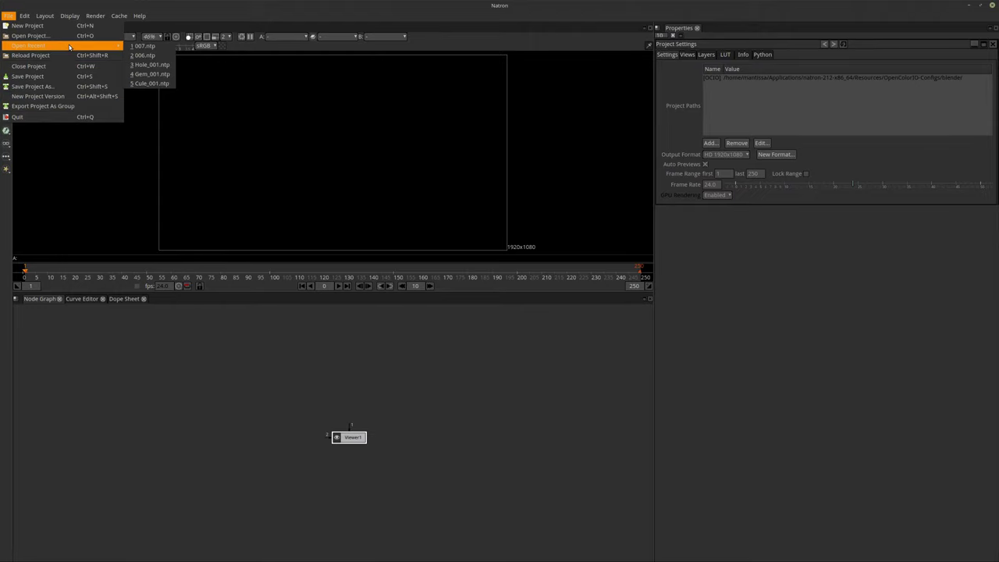
click(148, 47)
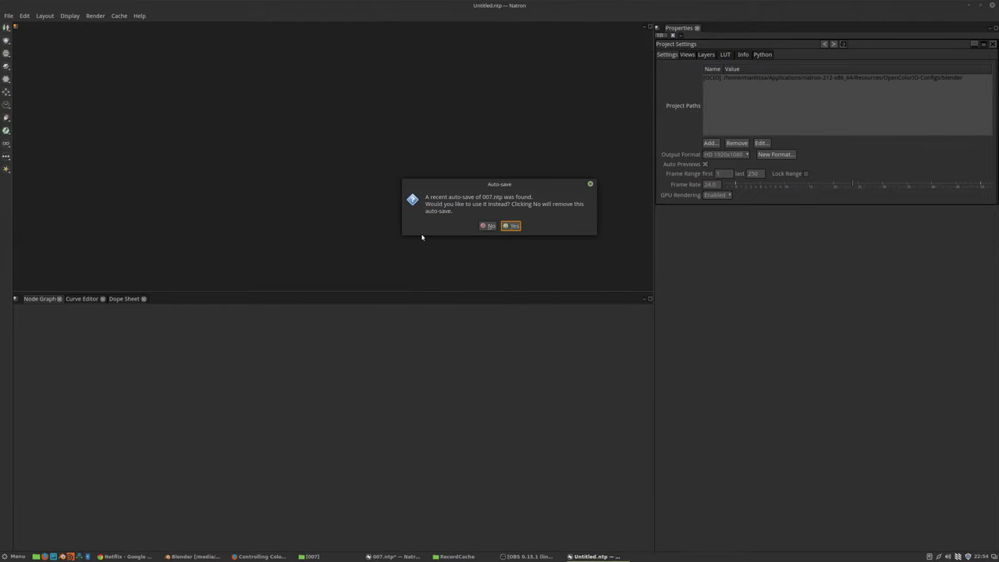
click(487, 226)
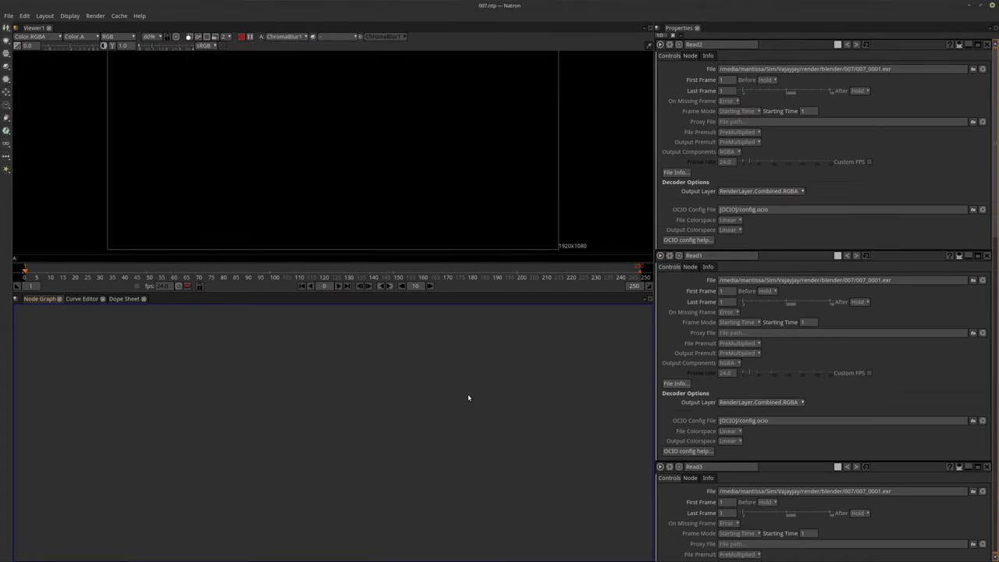
Look over the compositing node graph, enlarge Natron's viewer to fill the window at 100% zoom, and minimise Natron
middle_drag(358, 416, 432, 400)
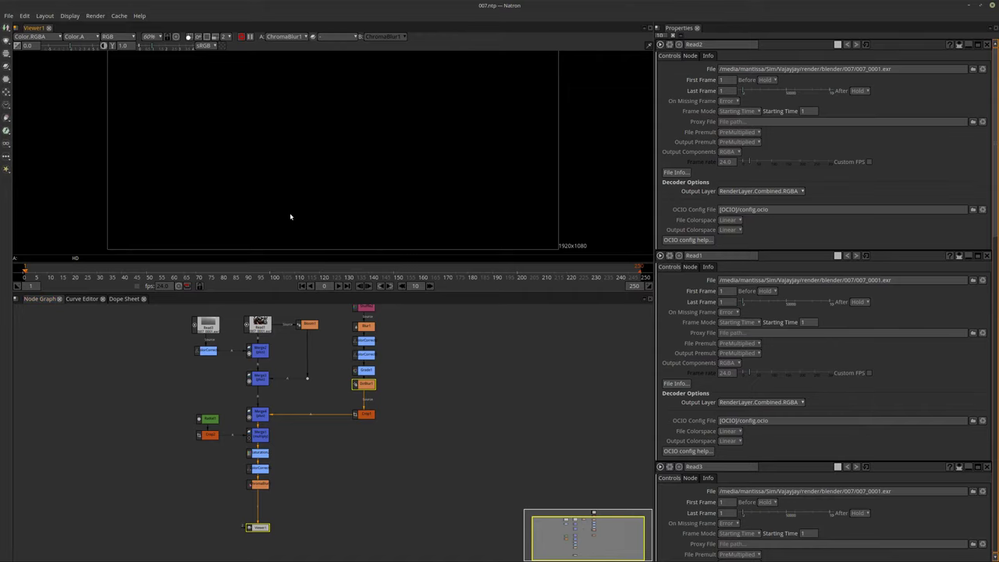
key(space)
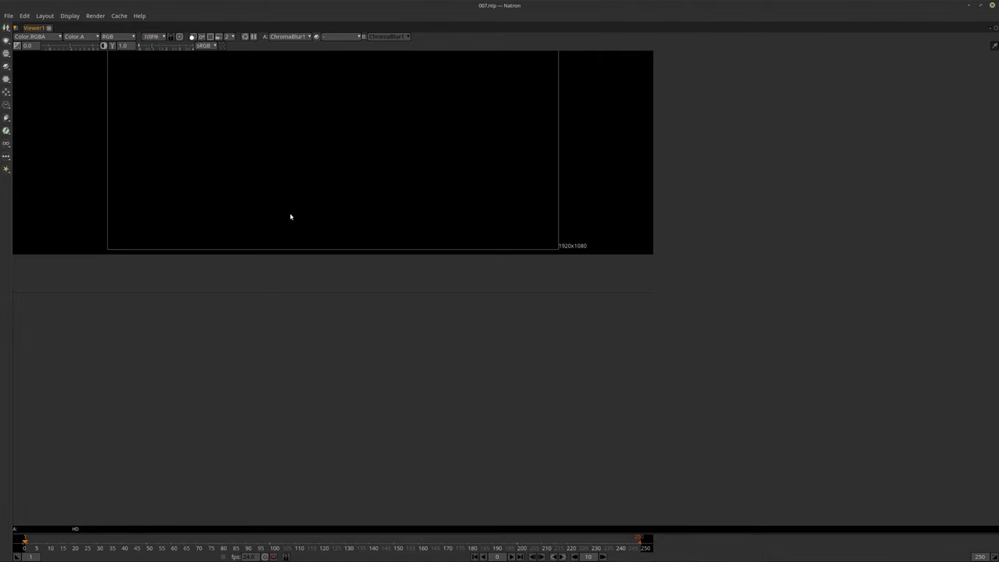
key(ctrl+1)
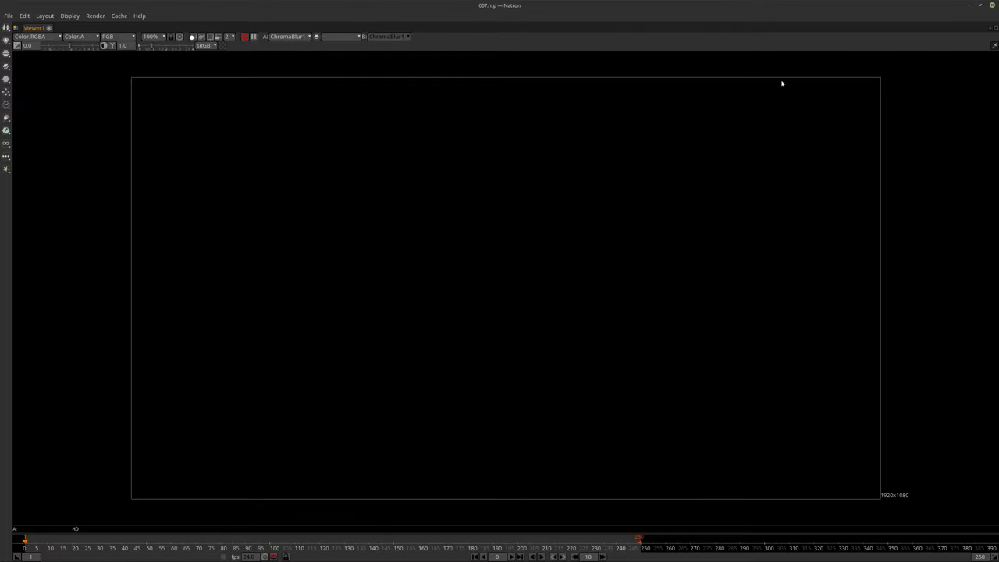
click(968, 7)
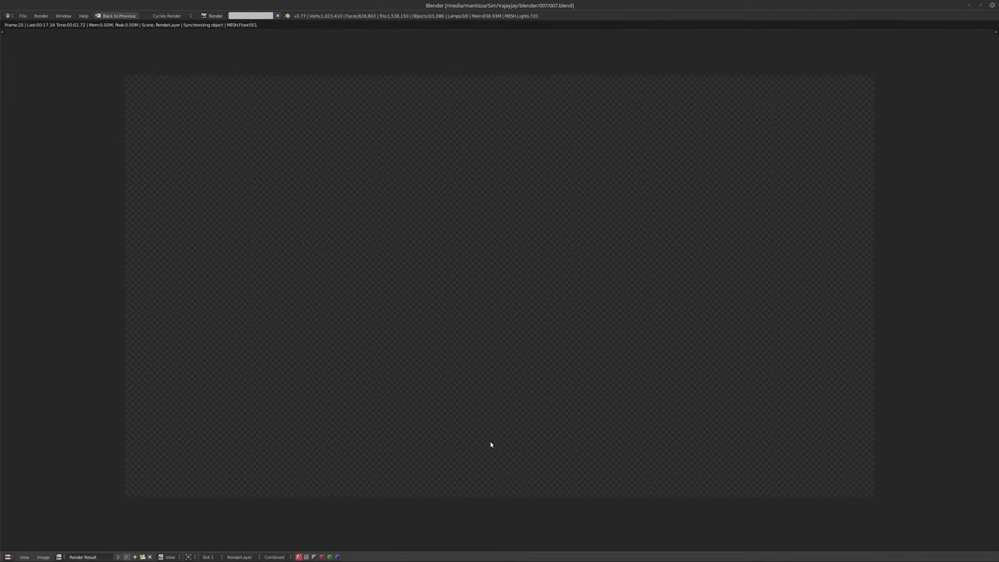
Check the rendered EXR frames in the 007 folder and examine the composited frame in Natron before closing both windows
mouse_move(398, 560)
click(347, 560)
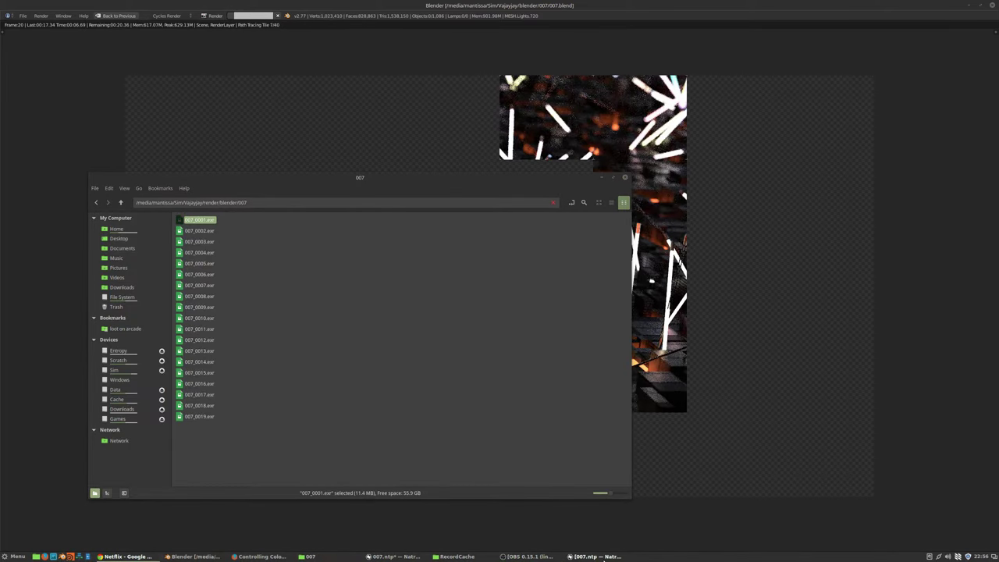
click(597, 556)
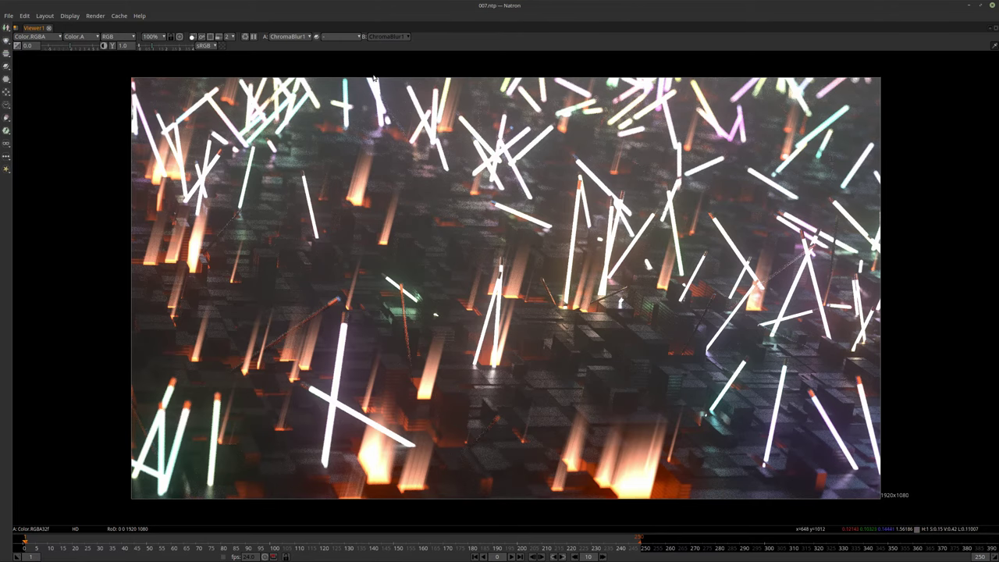
click(991, 8)
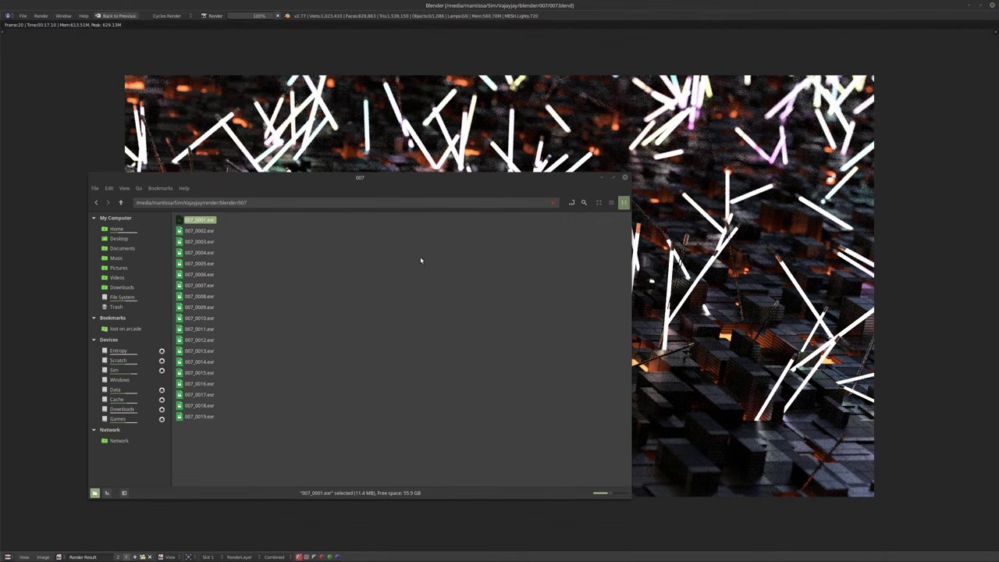
click(601, 178)
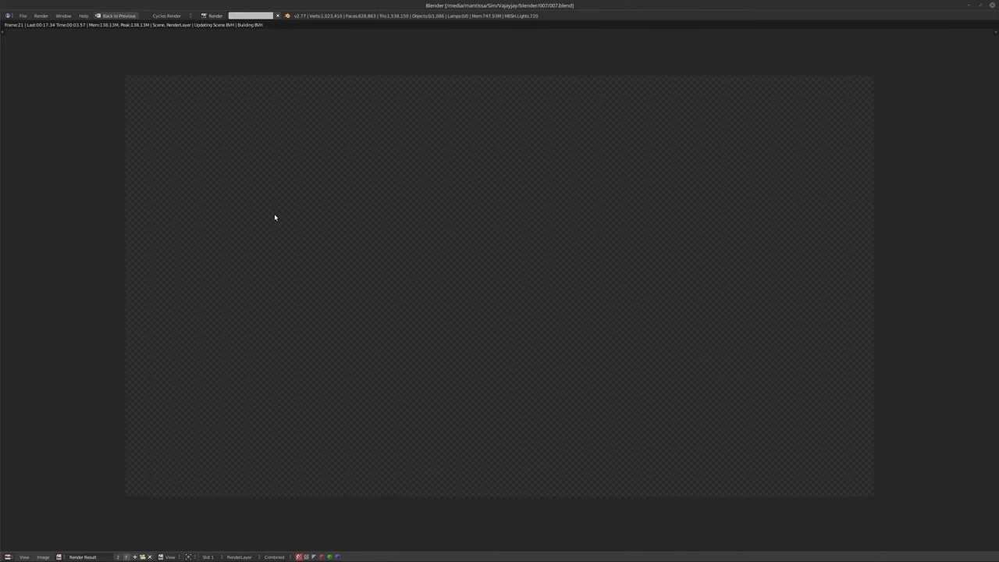
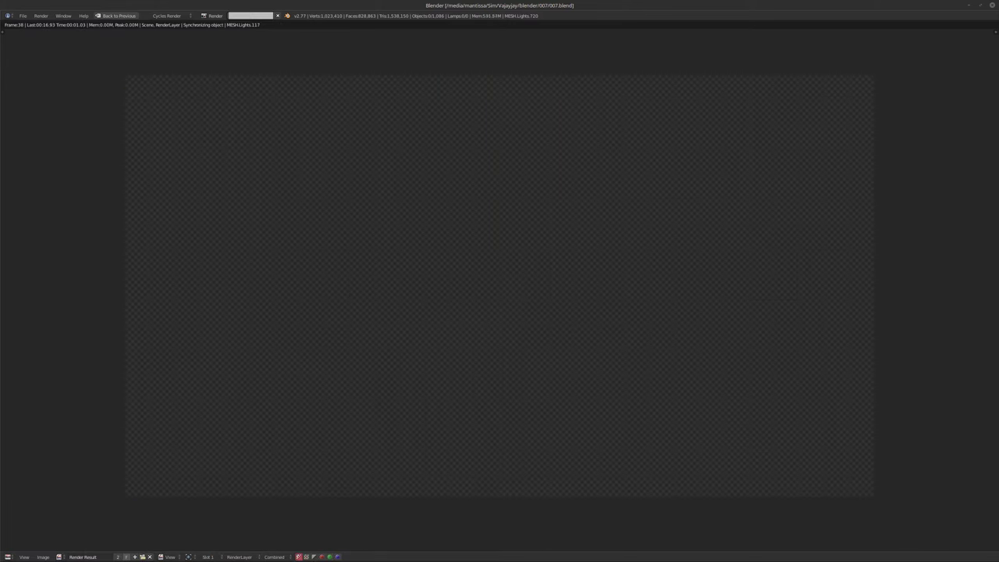
click(968, 558)
click(969, 558)
click(969, 556)
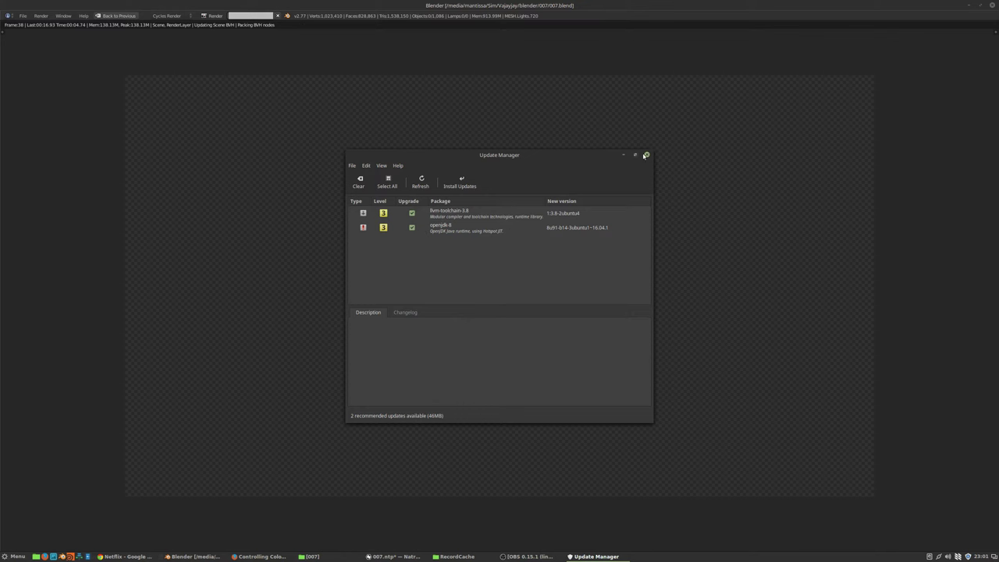
click(644, 156)
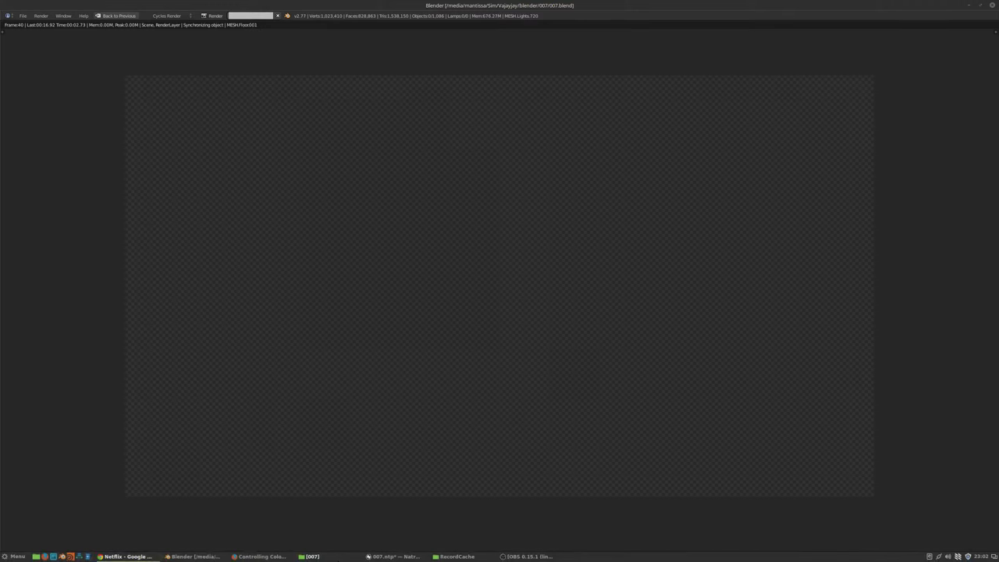
Play back the rendered 007 EXR frame sequence from the 007 folder in djv_view and close the player and folder
click(306, 557)
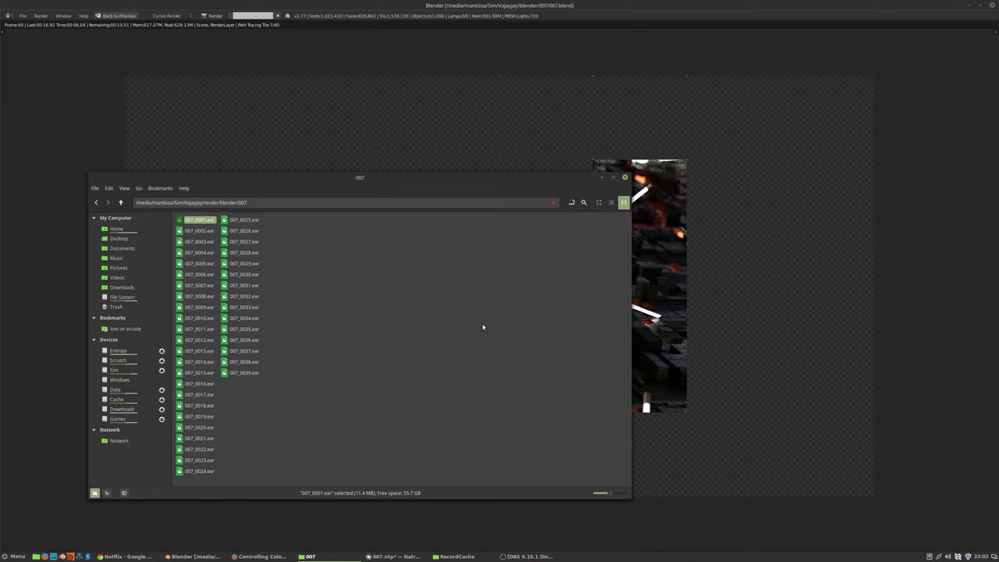
key(Return)
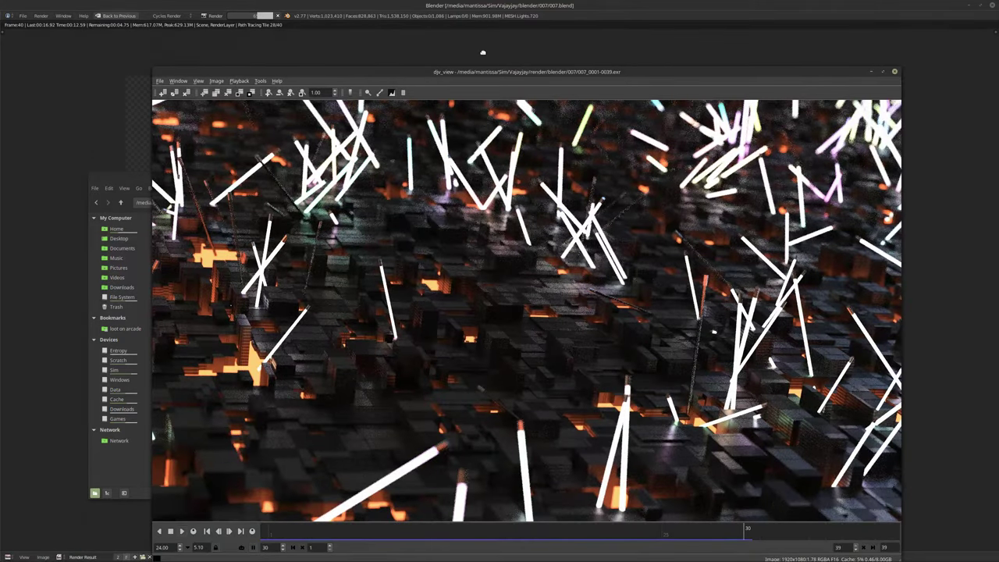
drag(483, 52, 482, 49)
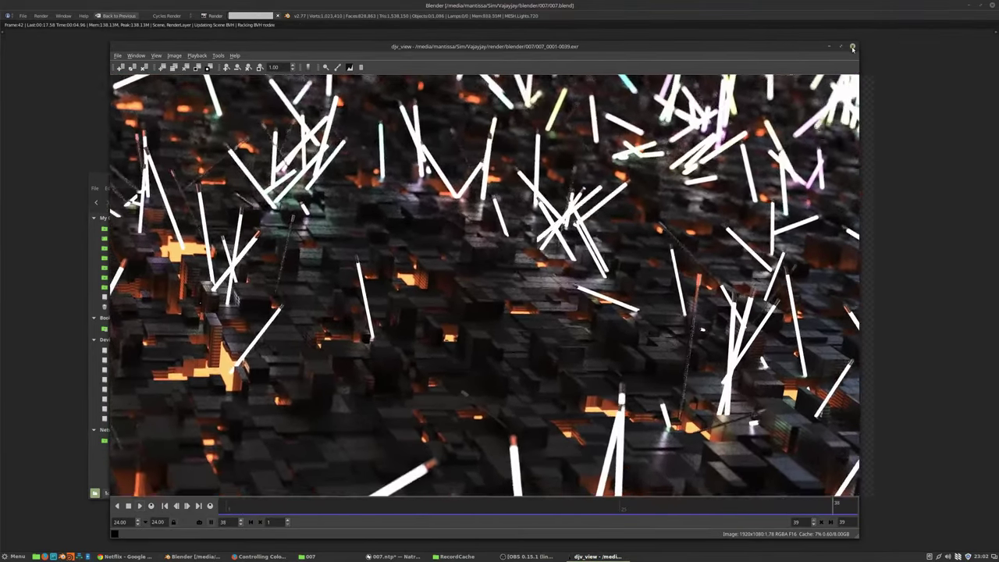
click(854, 46)
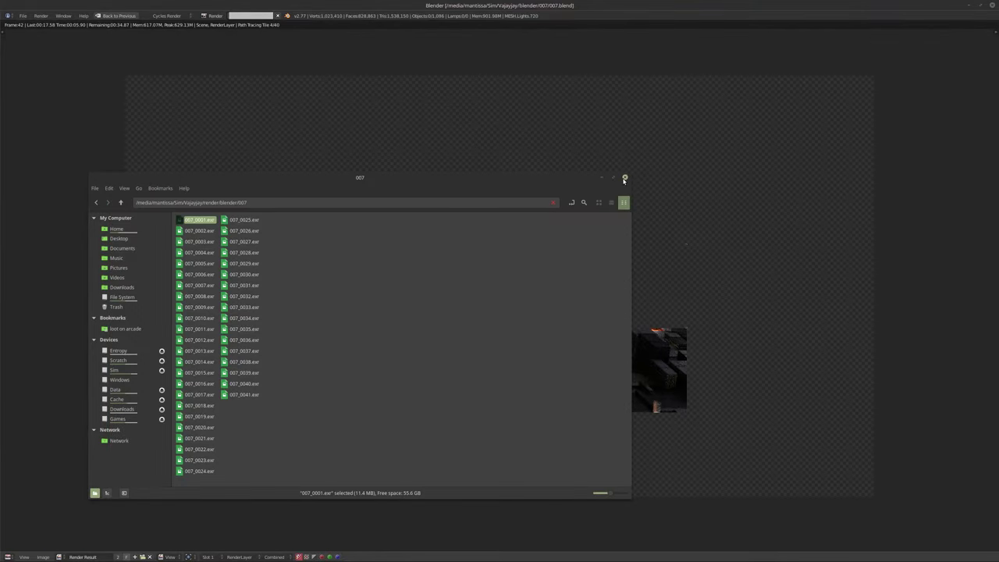
click(625, 178)
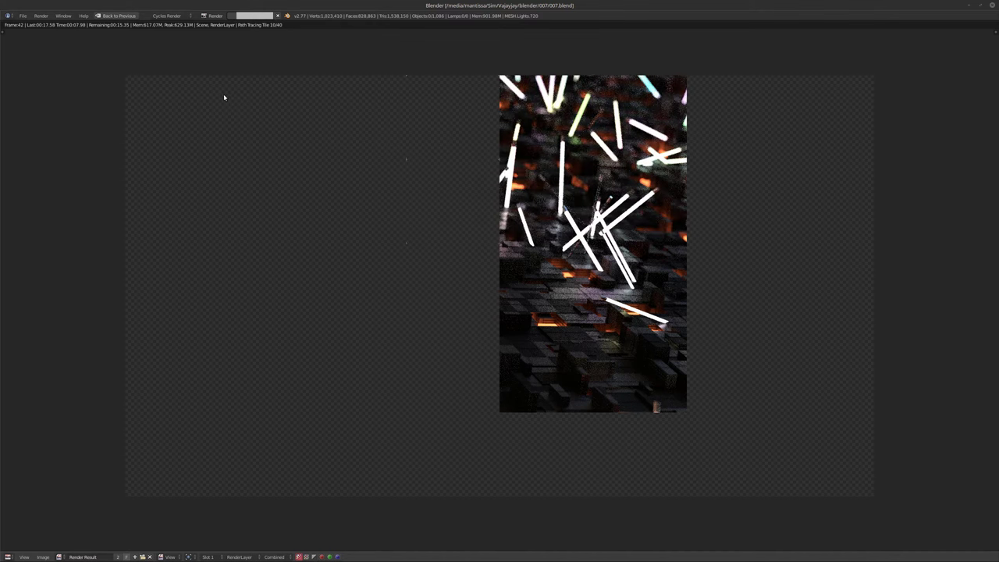
Set the CUDA compute device to a single GeForce GTX TITAN X in the user preferences and leave the render view
click(22, 16)
click(49, 102)
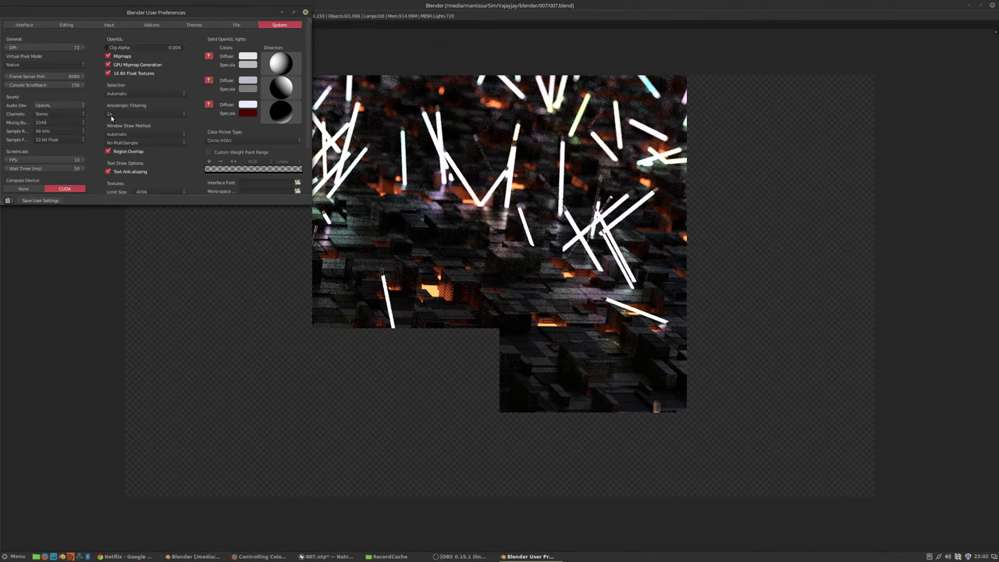
scroll(85, 173, down, 2)
click(82, 167)
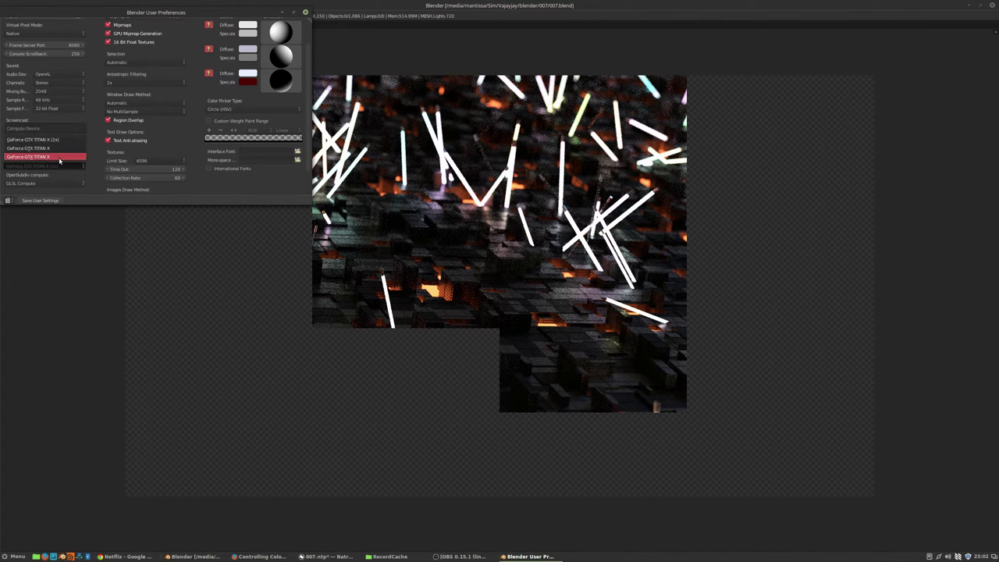
click(47, 160)
click(306, 13)
key(Escape)
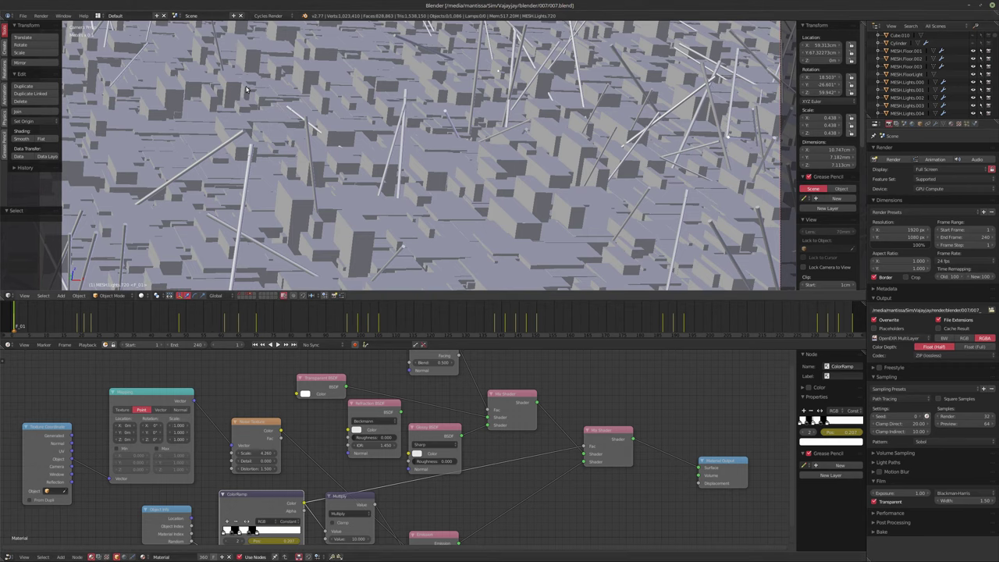
Look through the camera and display the viewport with rendered shading
middle_drag(442, 561, 453, 486)
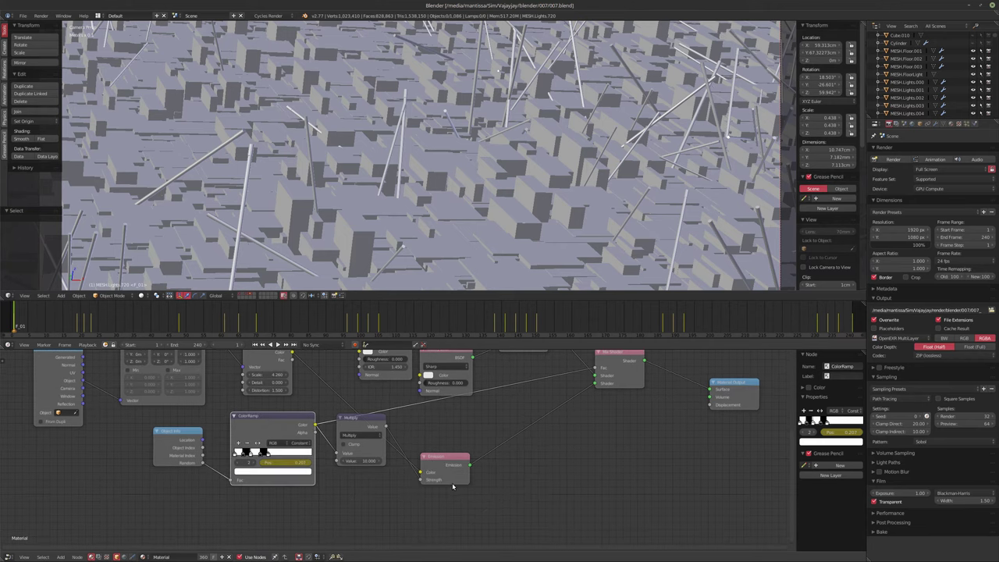
middle_drag(447, 416, 491, 445)
click(404, 491)
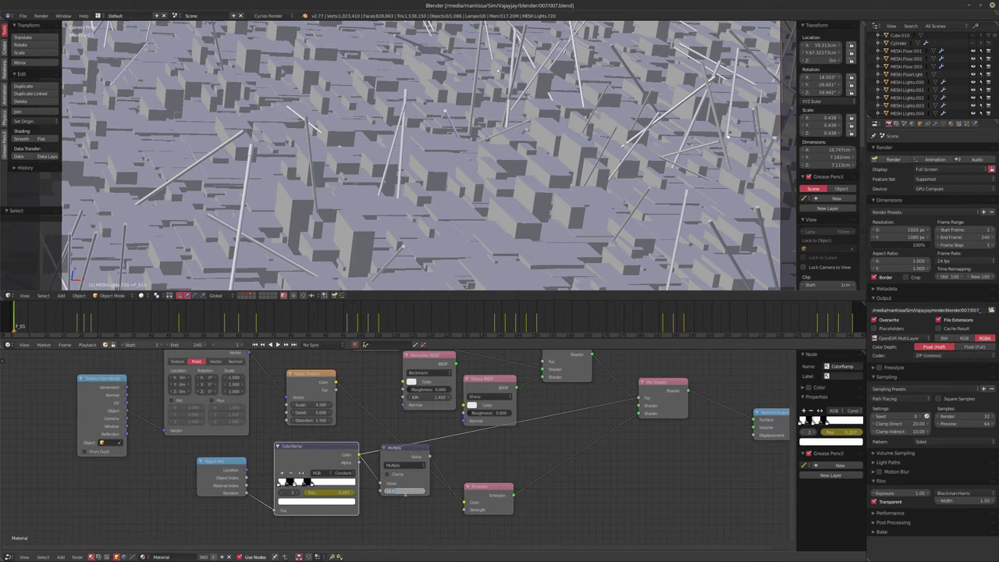
key(Return)
key(KP_0)
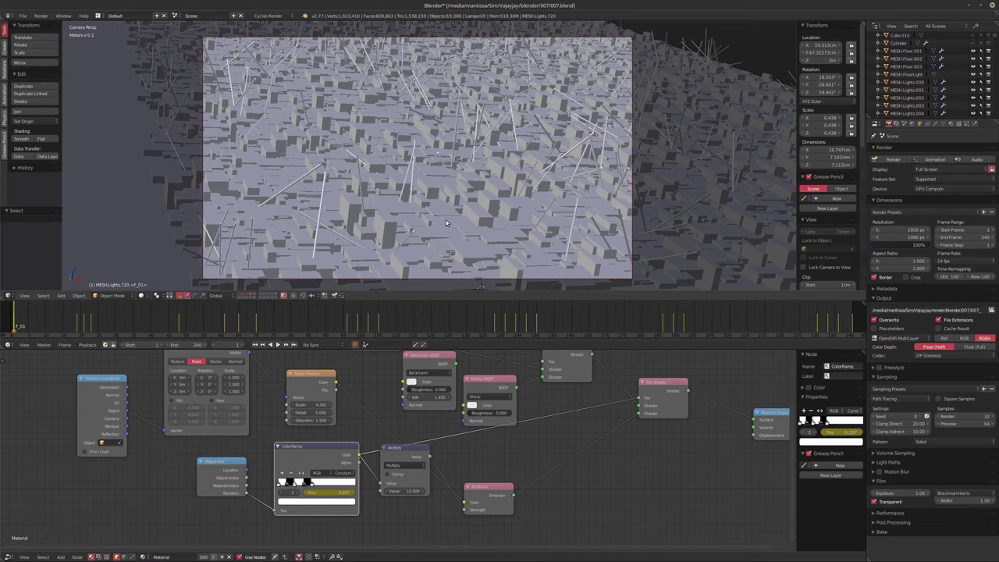
key(shift+z)
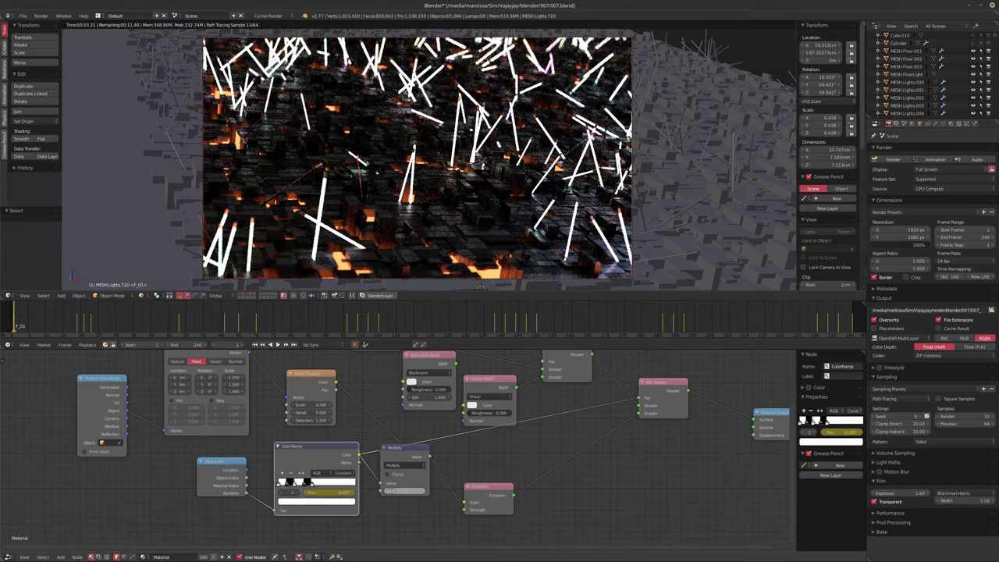
Raise the light material's Multiply node value to 20 as a trial and settle on 25
text(20)
key(Return)
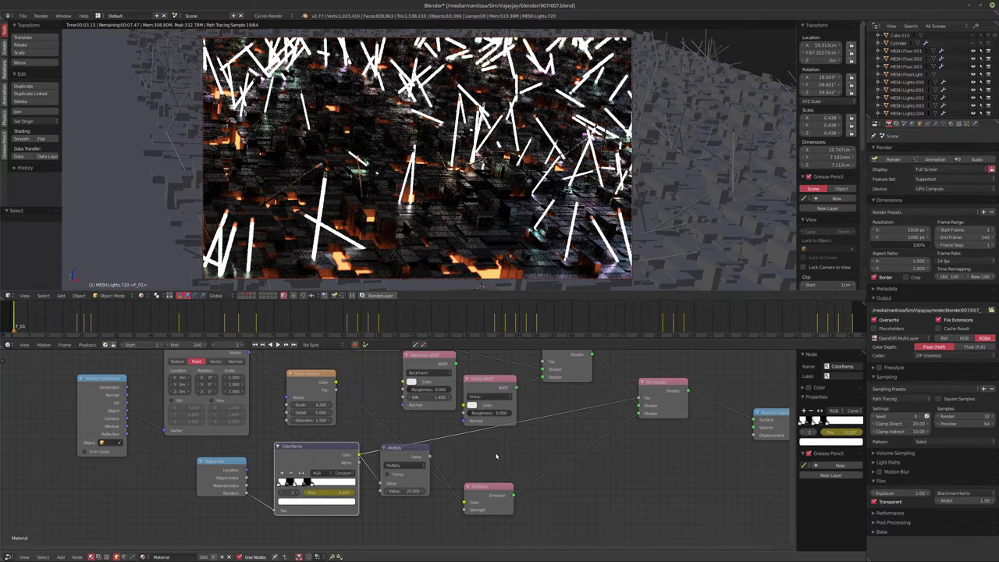
click(398, 490)
text(25)
key(Return)
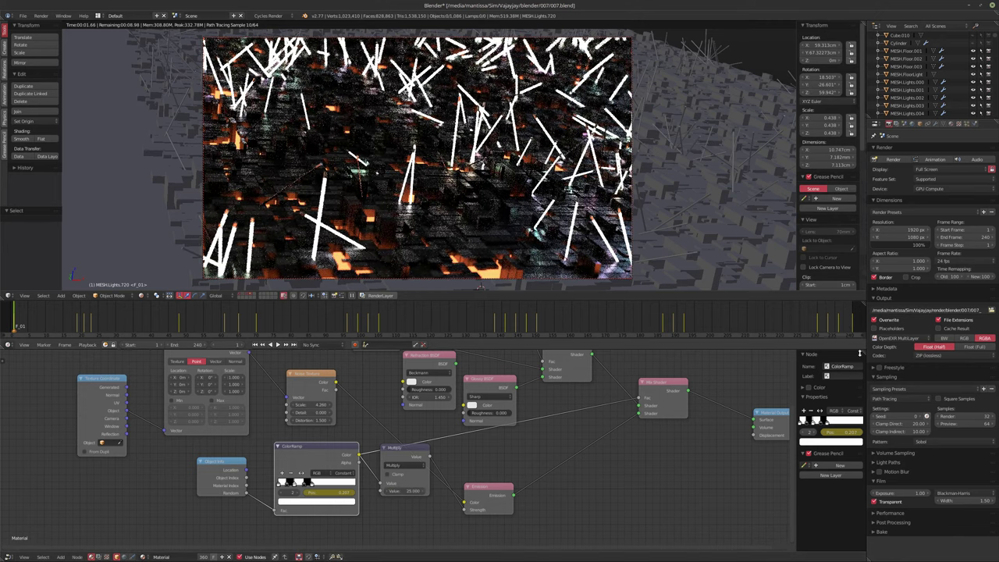
Set the render samples to 768, end the rendered viewport preview and save the file over the existing one
click(970, 416)
text(7)
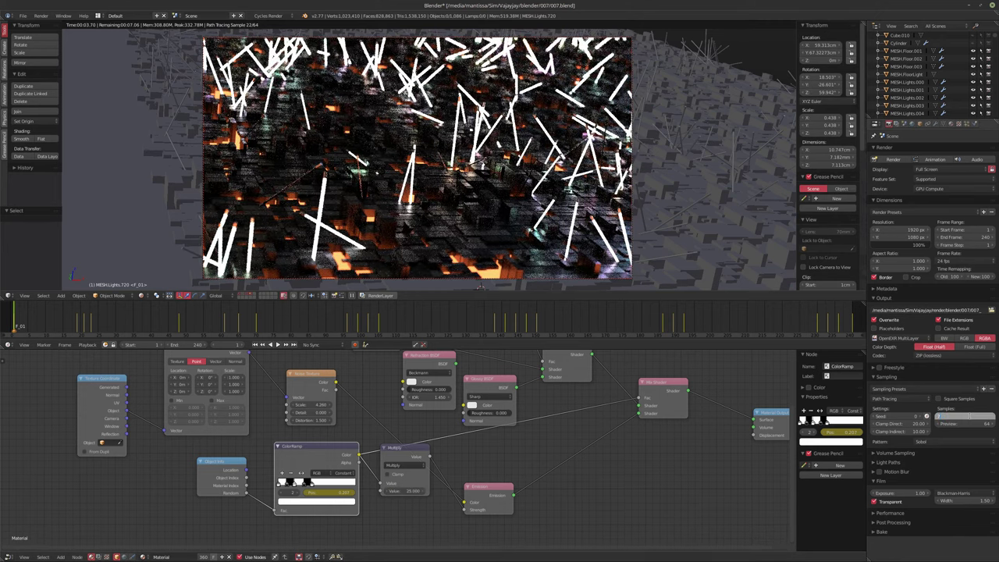
text(68)
key(Return)
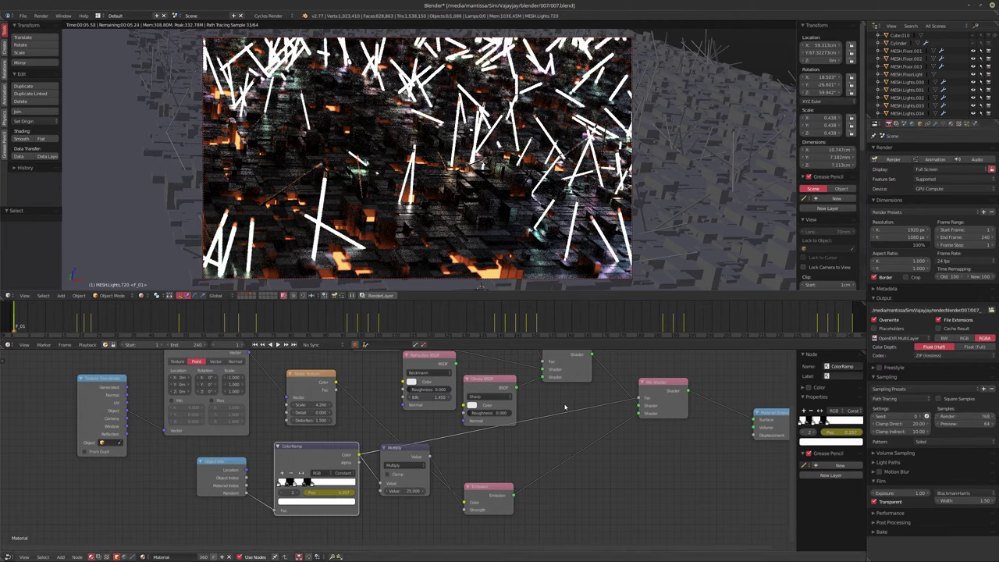
key(shift+z)
key(ctrl+s)
click(459, 231)
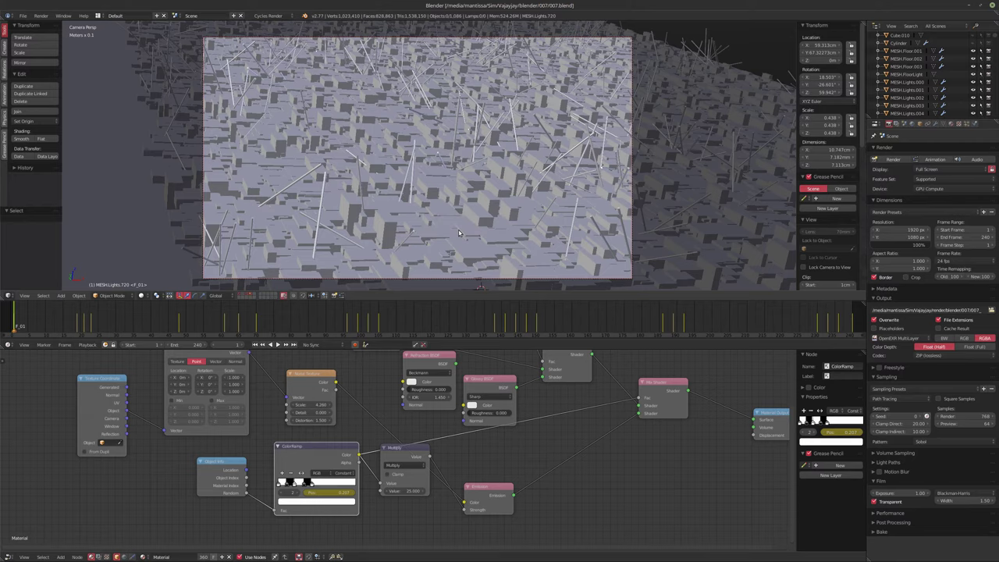
Test-render frame 1, stop the render and return to the viewport layout
key(F12)
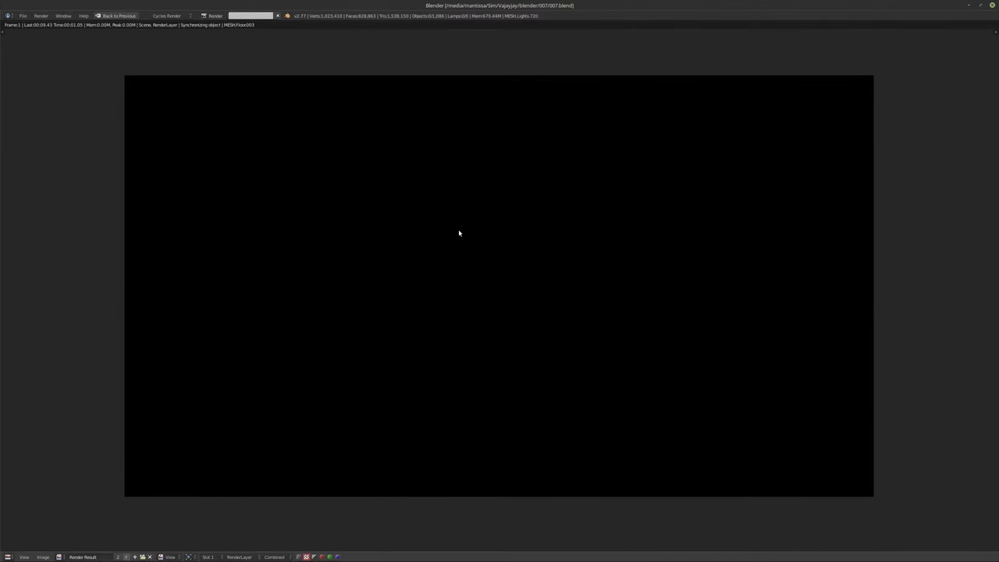
key(Escape)
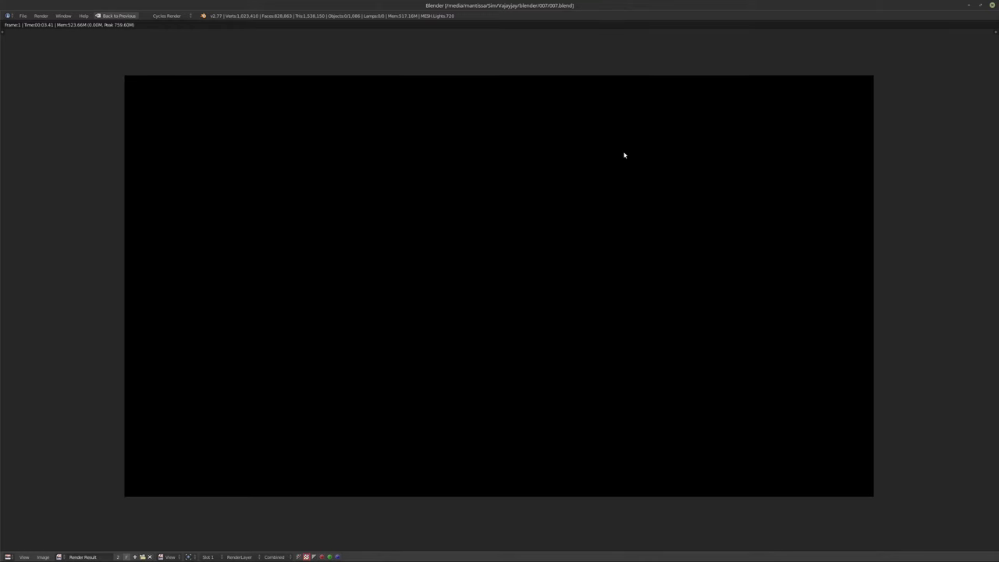
click(119, 16)
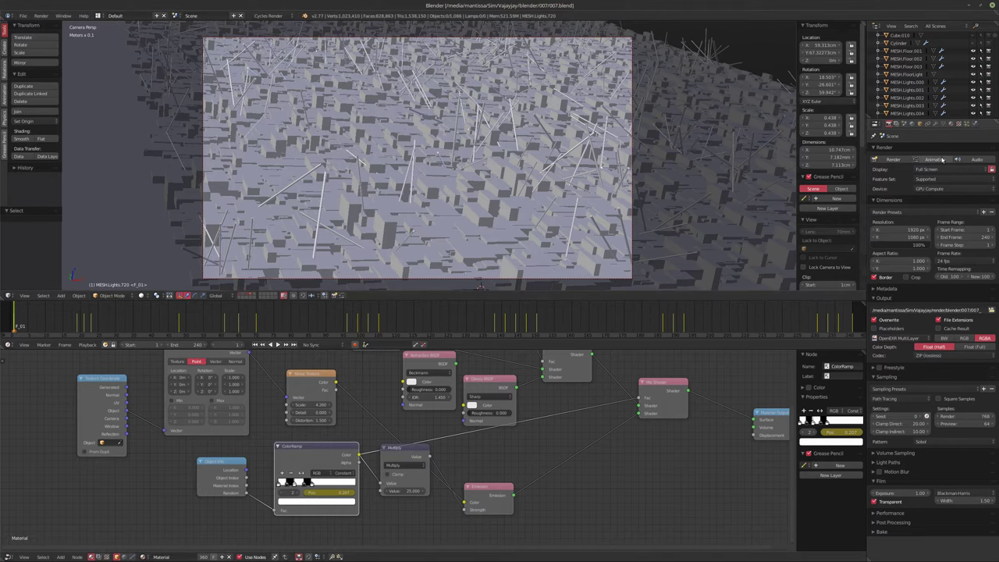
key(F12)
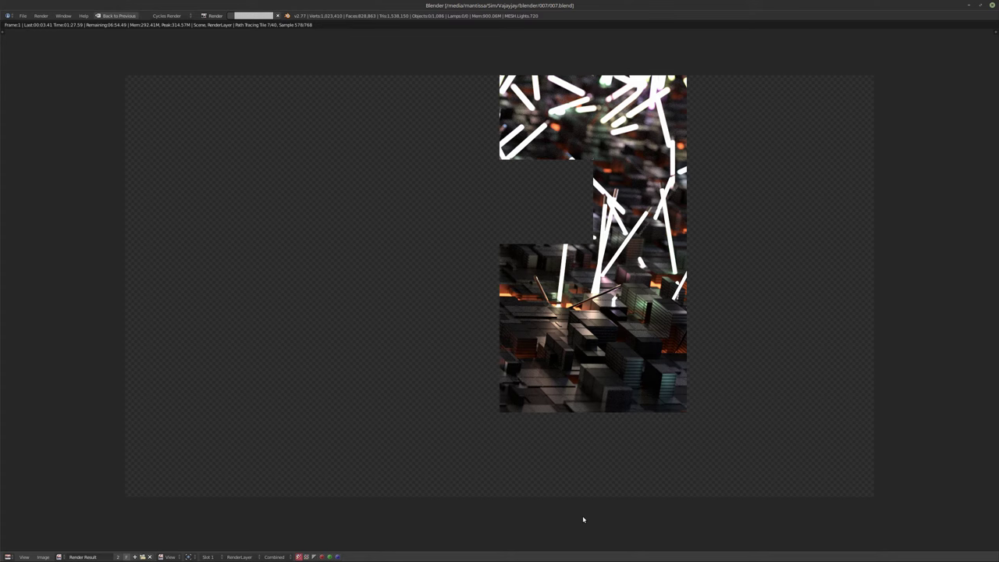
key(Escape)
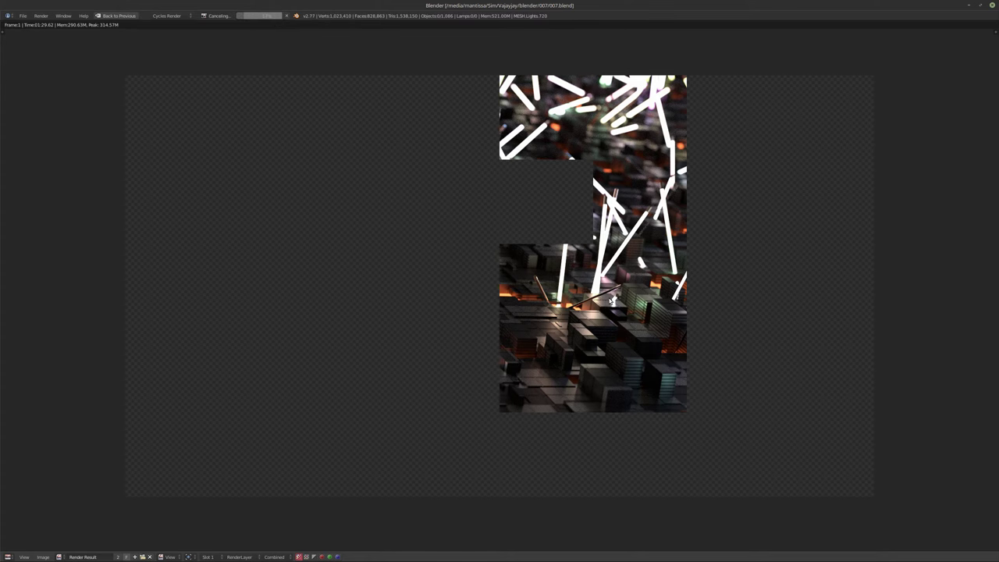
key(Escape)
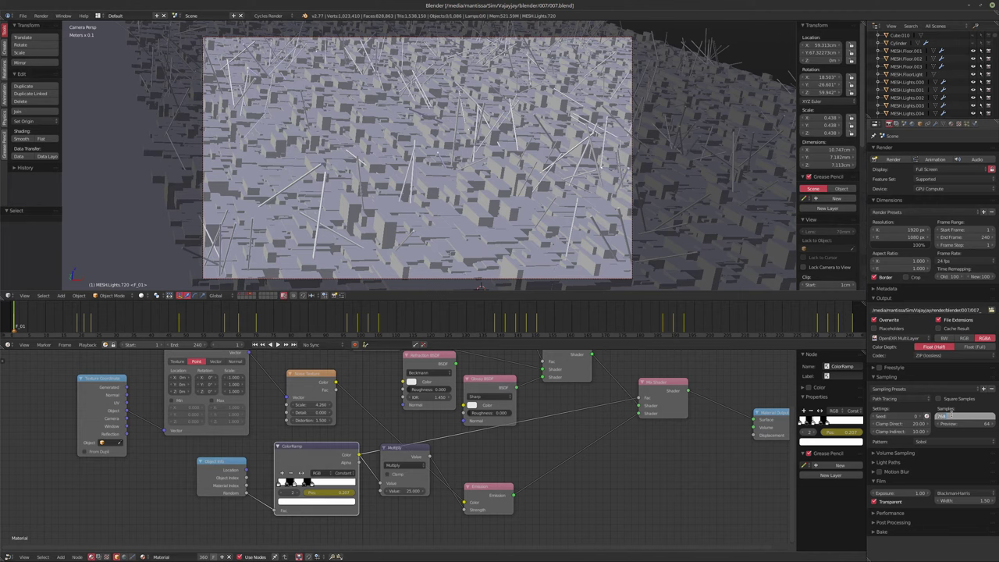
Set the render samples to 1280 and save the file over the existing one
text(1250)
key(Return)
click(952, 416)
text(1280)
key(Return)
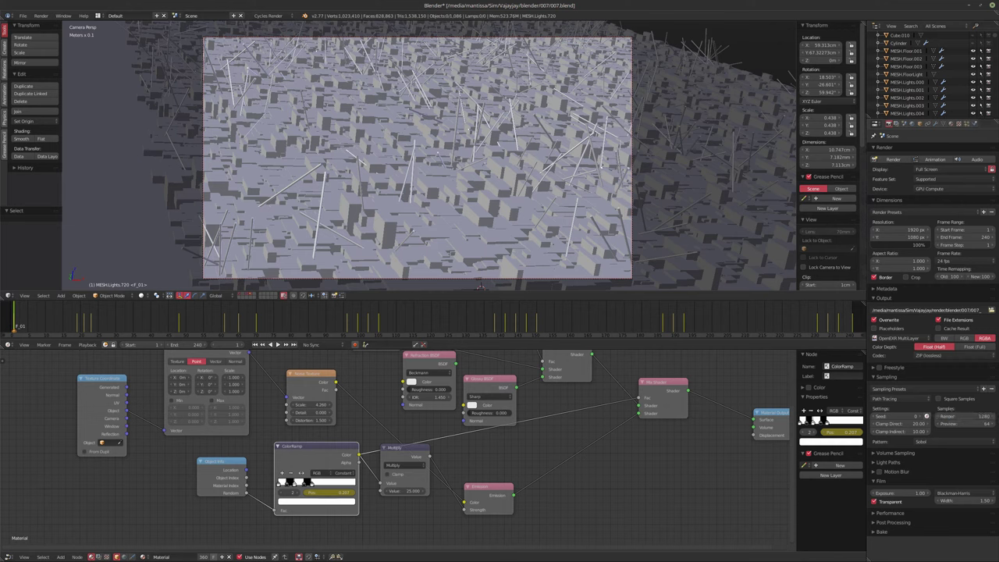
key(ctrl+s)
click(620, 246)
Render frame 1 at the raised sample count to check its quality, stop it and leave the render view
key(F12)
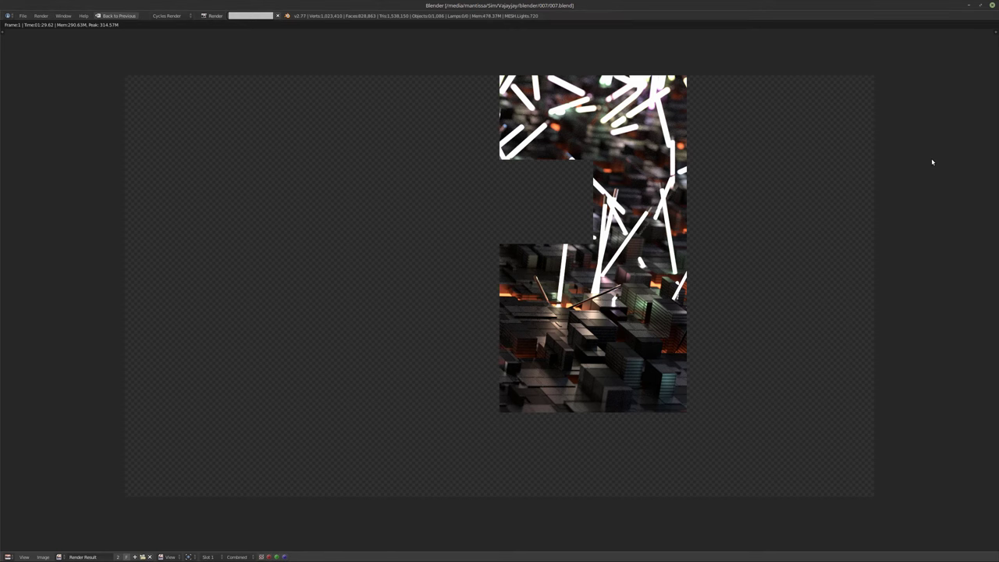
key(F12)
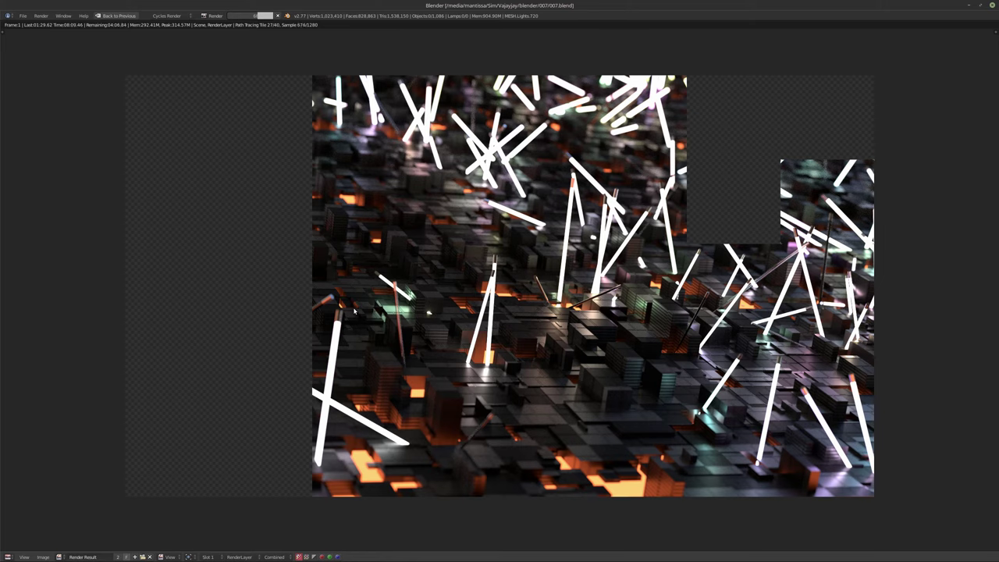
key(Escape)
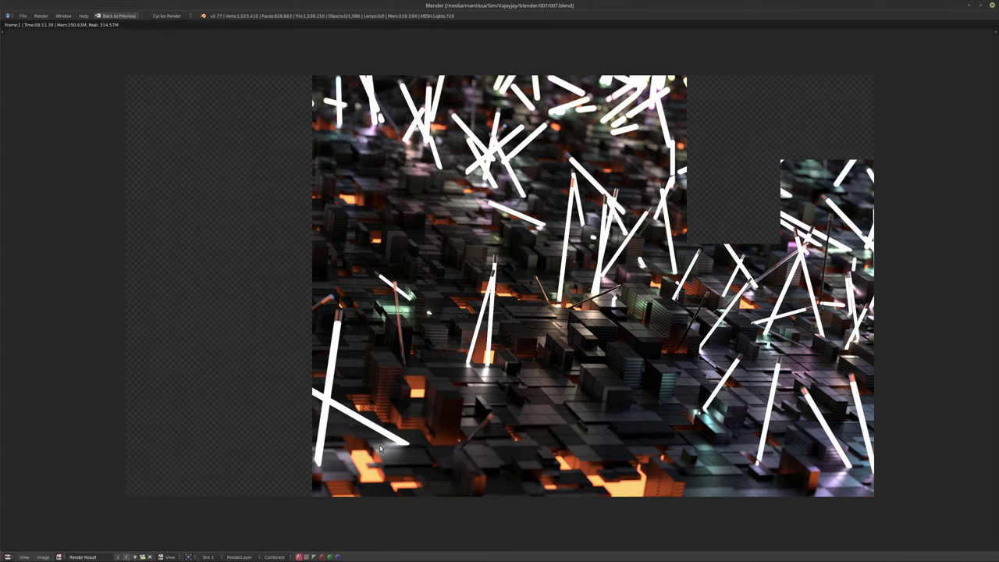
key(Escape)
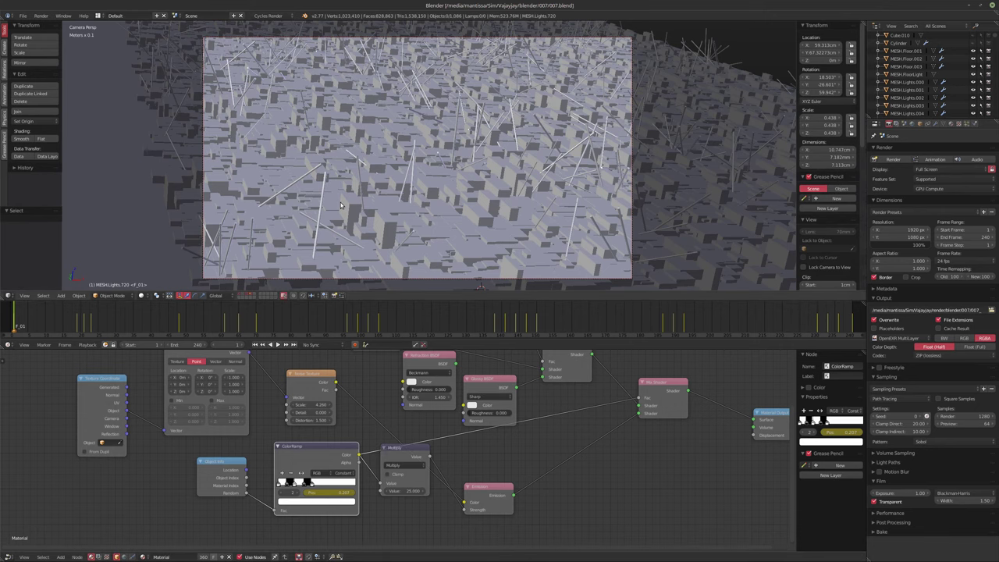
Preview the last frame, 240, with rendered shading and set the render samples to 1024
key(shift+Right)
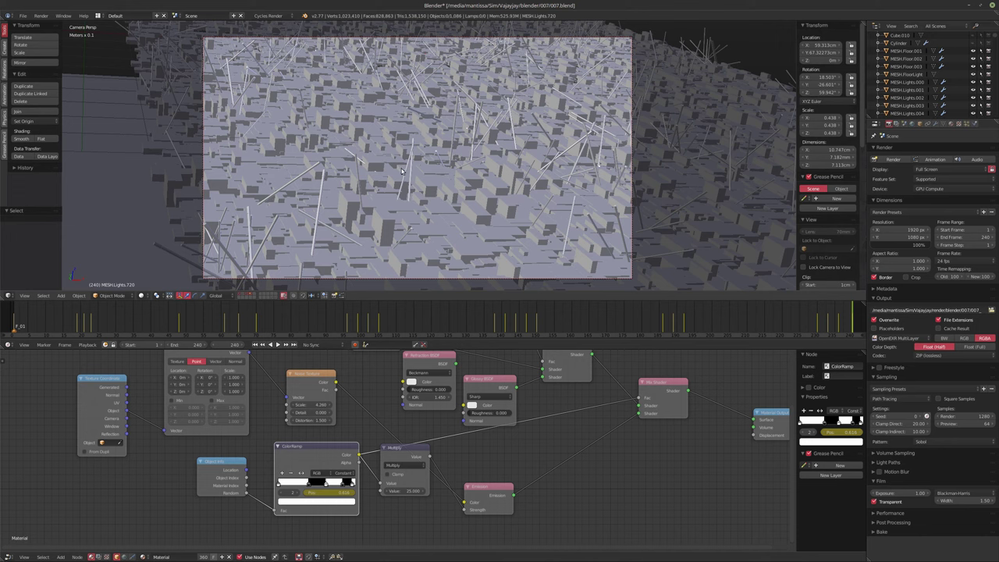
key(shift+z)
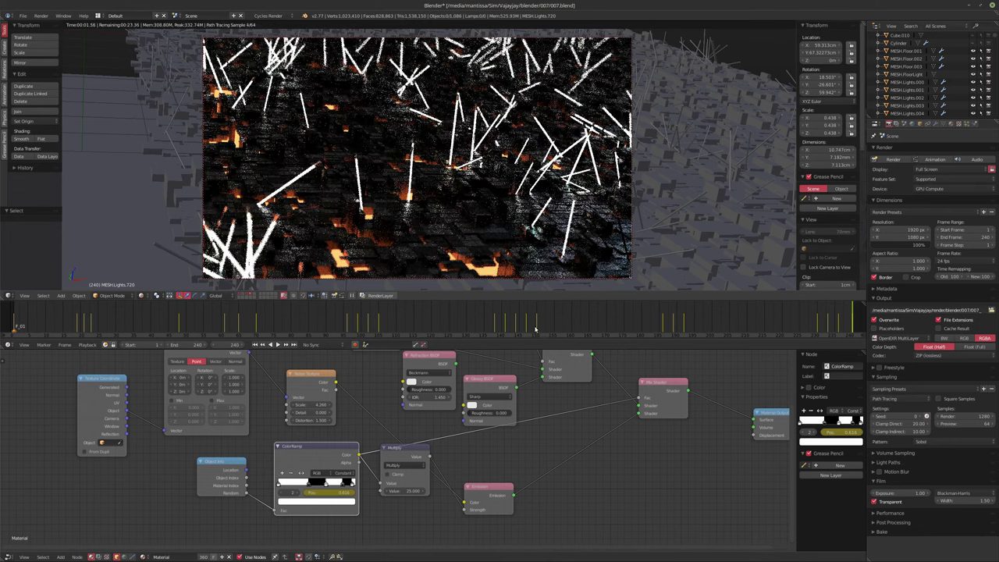
click(941, 416)
text(1024)
key(Return)
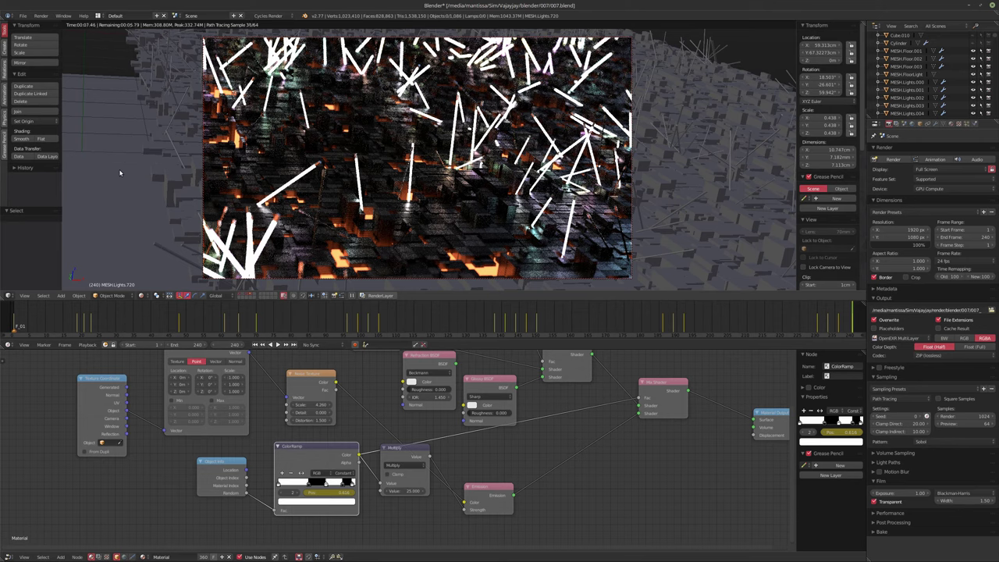
key(shift+z)
Move the MESH.FloorLight plane about 1.5 m along the global Y axis and enter Edit Mode on it
right_click(120, 173)
key(Tab)
key(Tab)
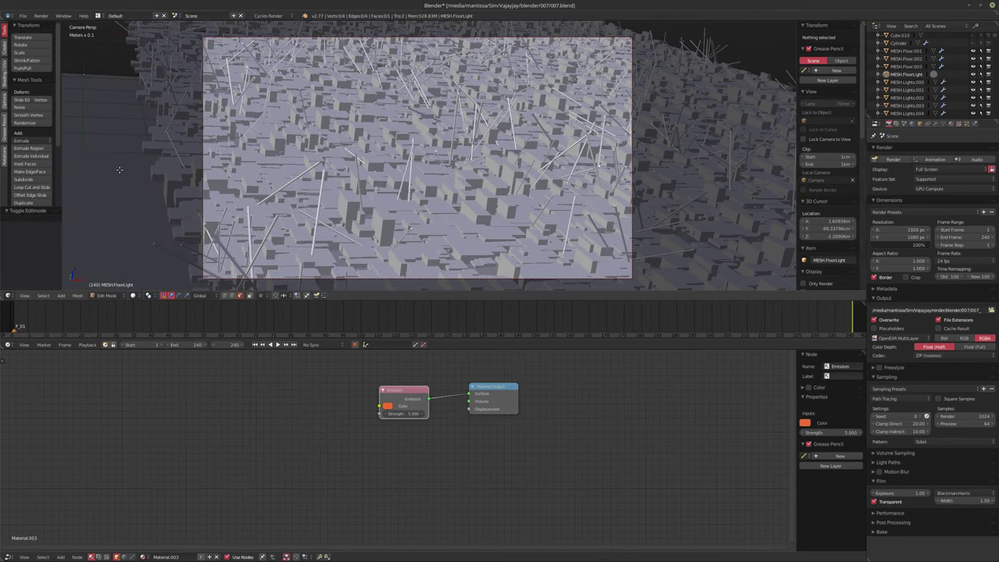
key(g)
key(y)
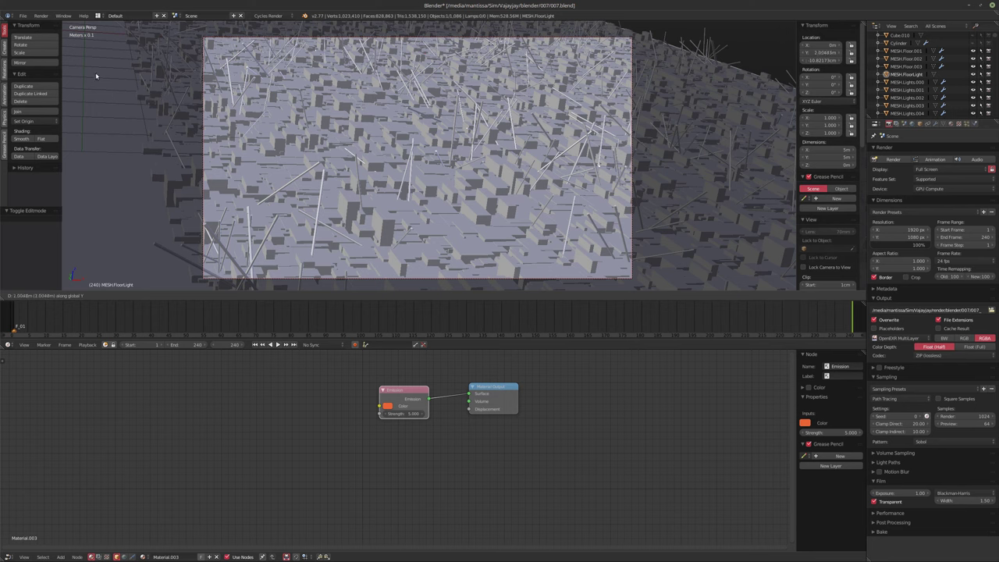
click(95, 75)
key(Tab)
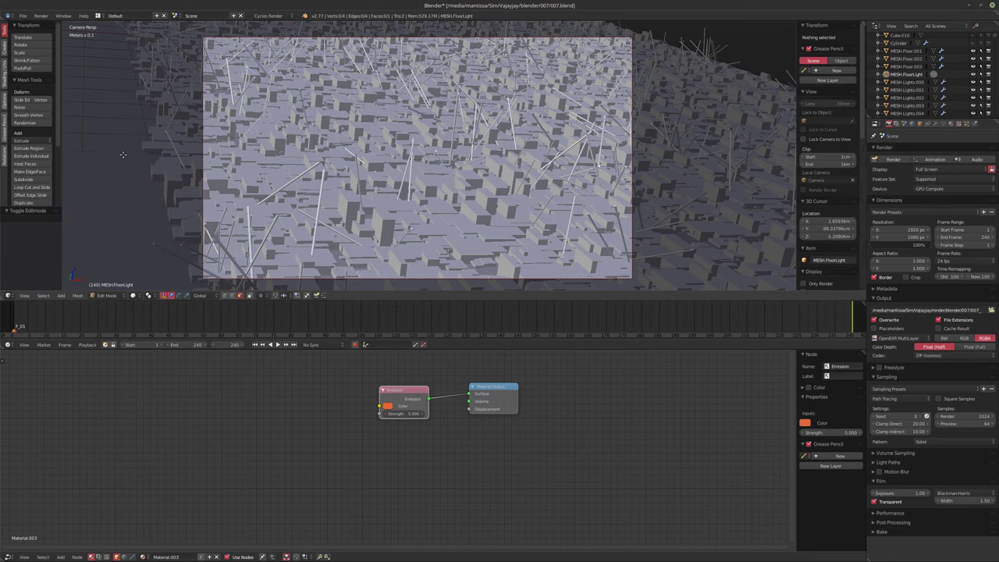
Save the file and set the CUDA compute device to GeForce GTX TITAN X (2x) in the user preferences
key(ctrl+s)
click(406, 197)
click(23, 15)
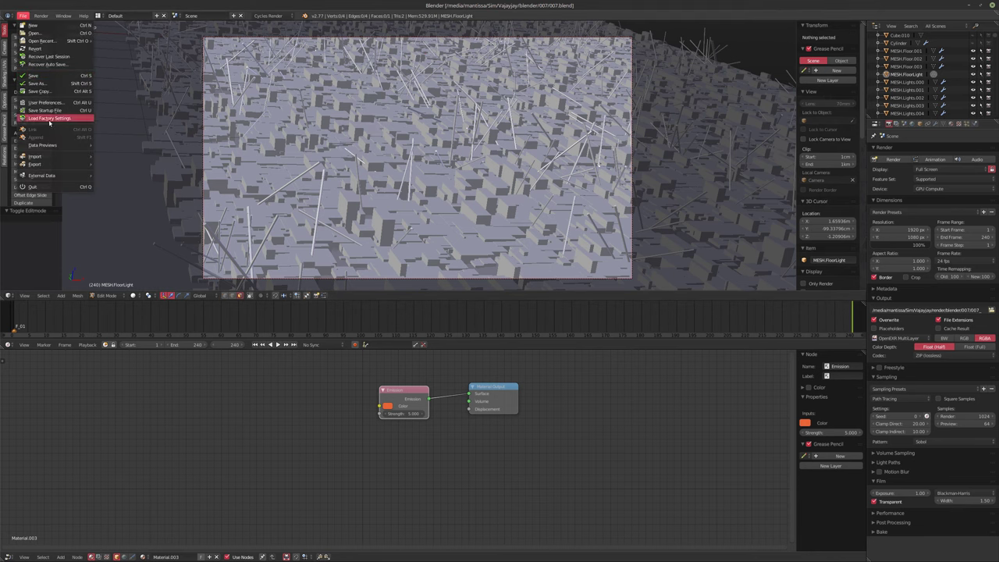
click(46, 102)
scroll(62, 153, down, 3)
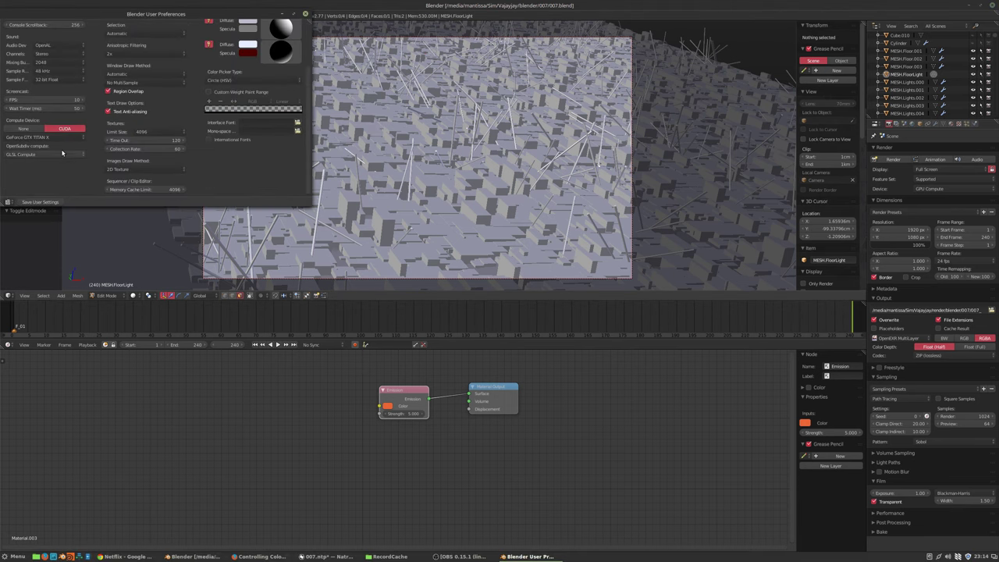
click(56, 138)
click(58, 143)
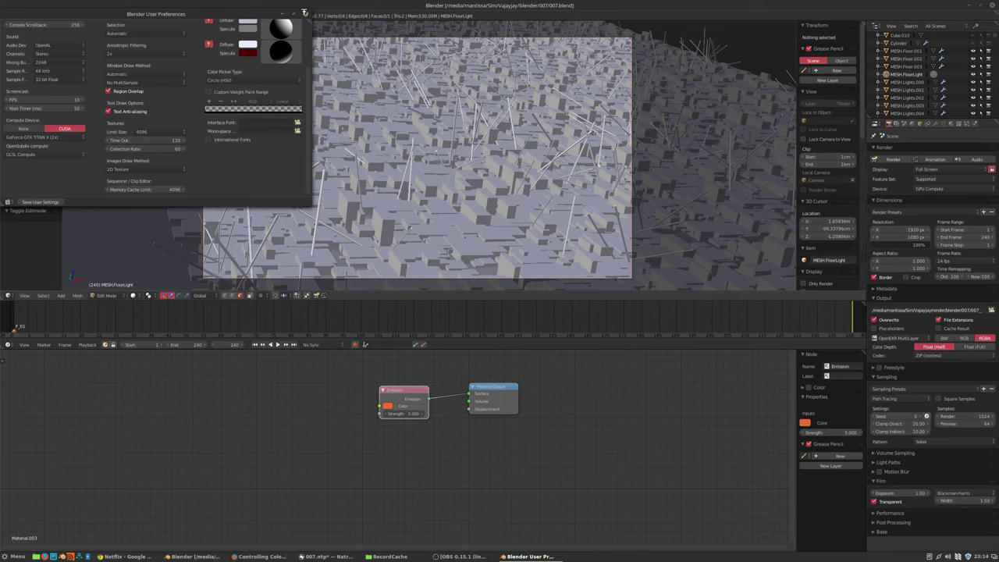
click(305, 14)
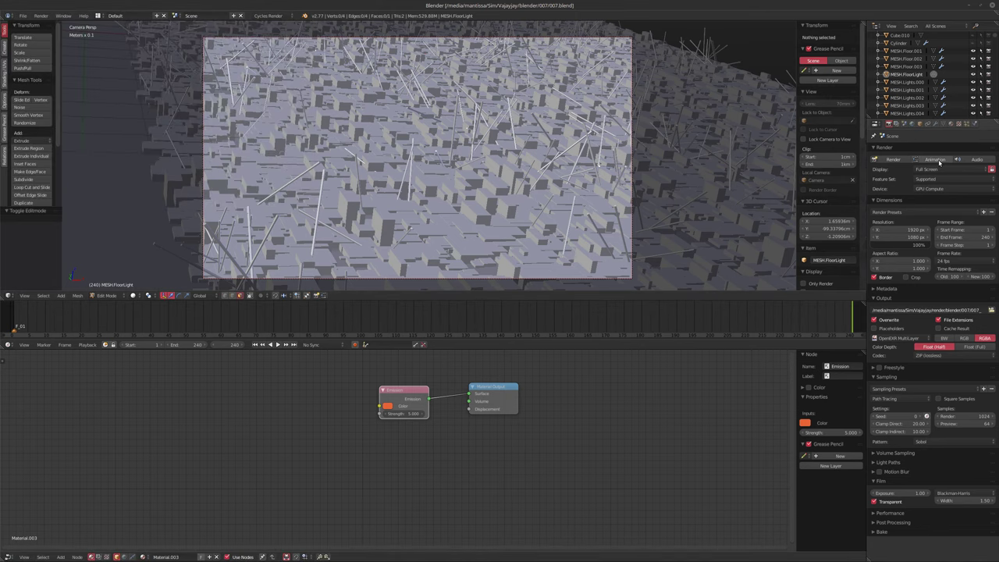
Render the full animation, frames 1 to 240, and switch to the 007.ntp composite in Natron
click(939, 160)
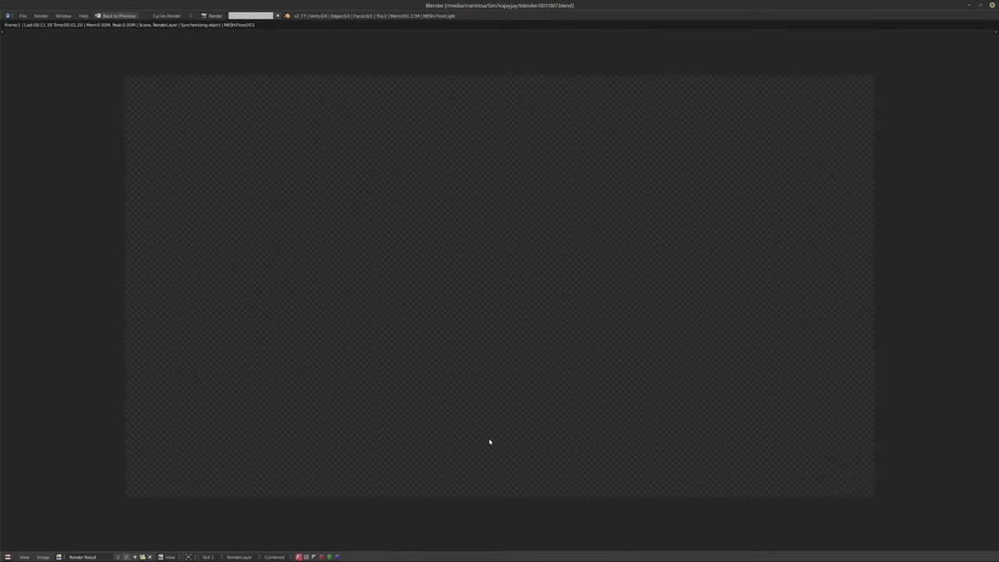
mouse_move(460, 560)
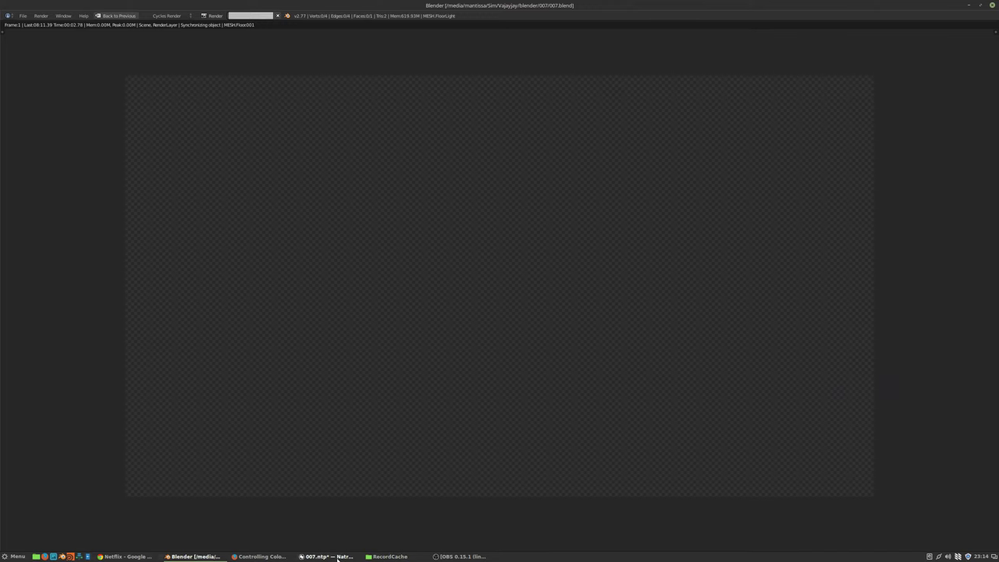
click(338, 557)
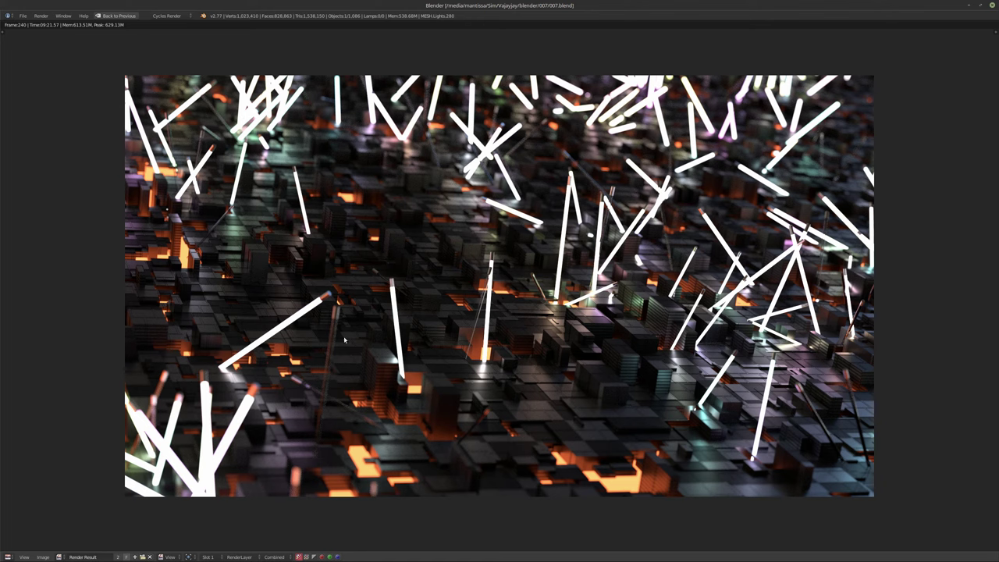
mouse_move(295, 559)
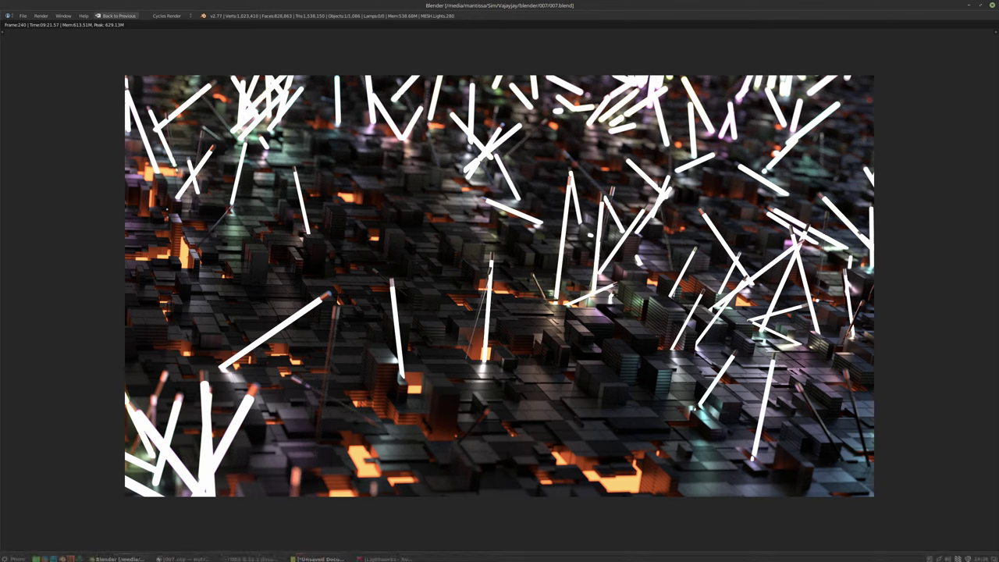
click(185, 556)
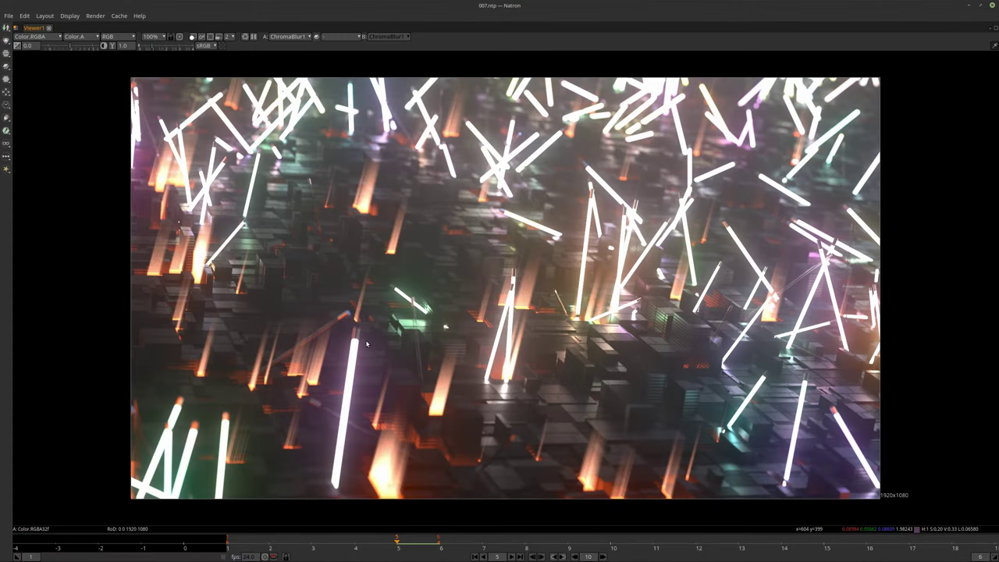
Reload the 007_####.exr sequence in the Read2, Read3 and Read1 nodes to pick up all rendered frames
key(space)
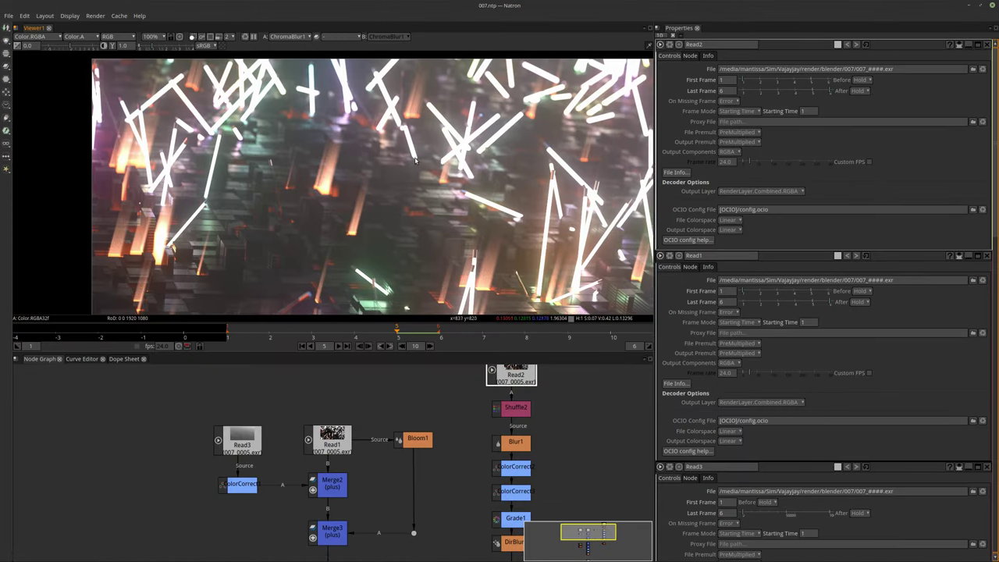
scroll(402, 159, down, 1)
middle_drag(448, 177, 349, 130)
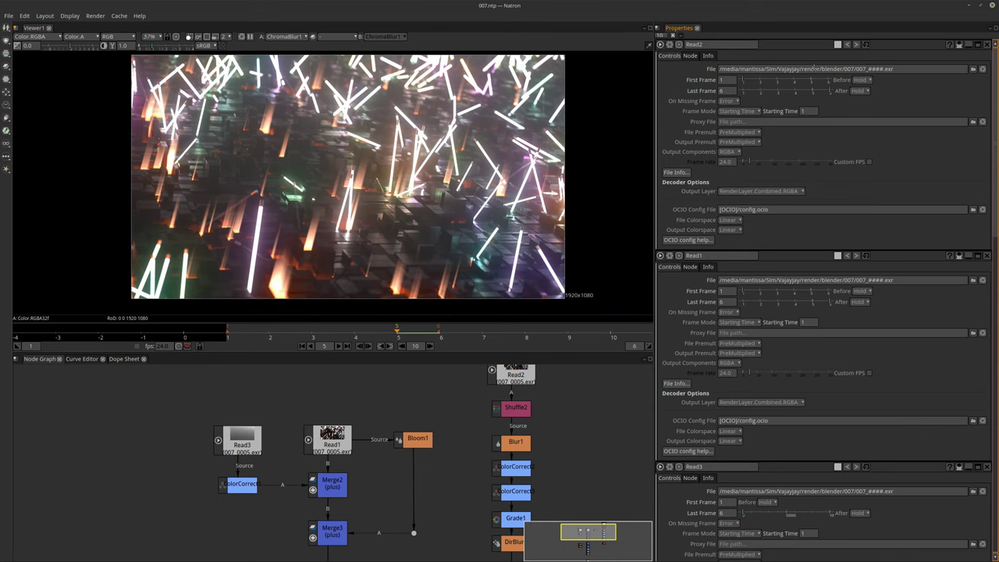
click(984, 70)
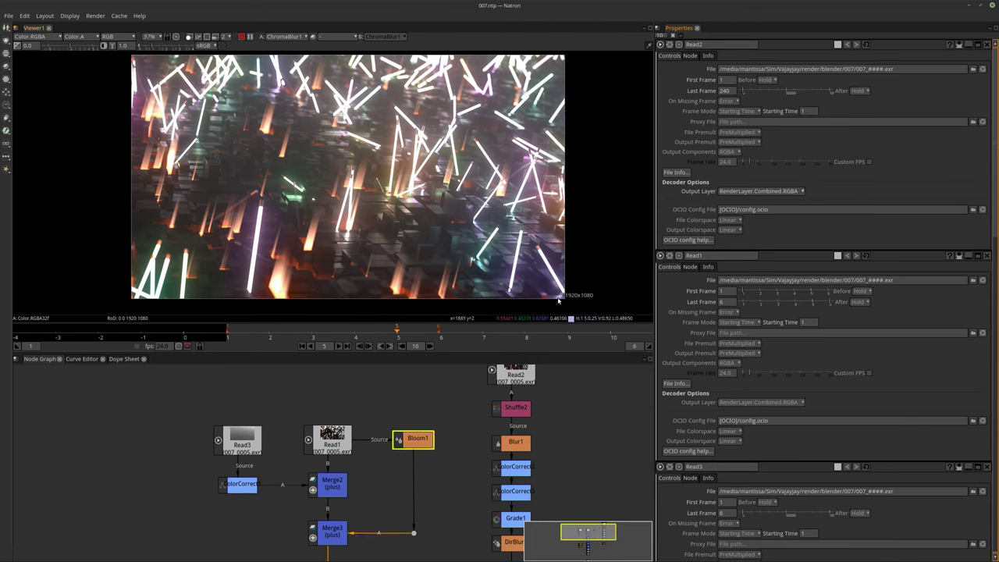
middle_drag(428, 407, 432, 414)
double_click(246, 447)
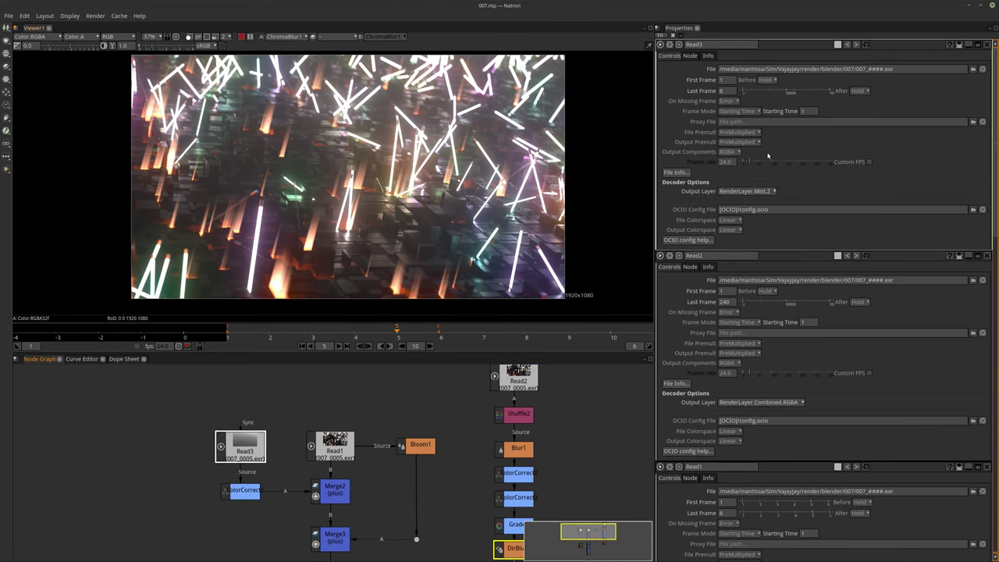
click(983, 69)
click(348, 450)
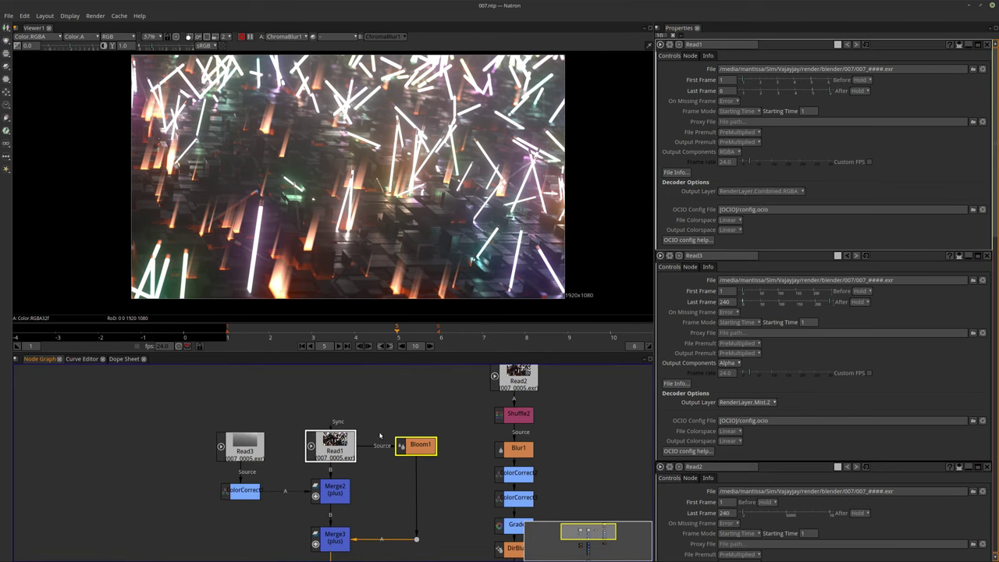
click(982, 70)
middle_drag(539, 396, 470, 425)
double_click(458, 411)
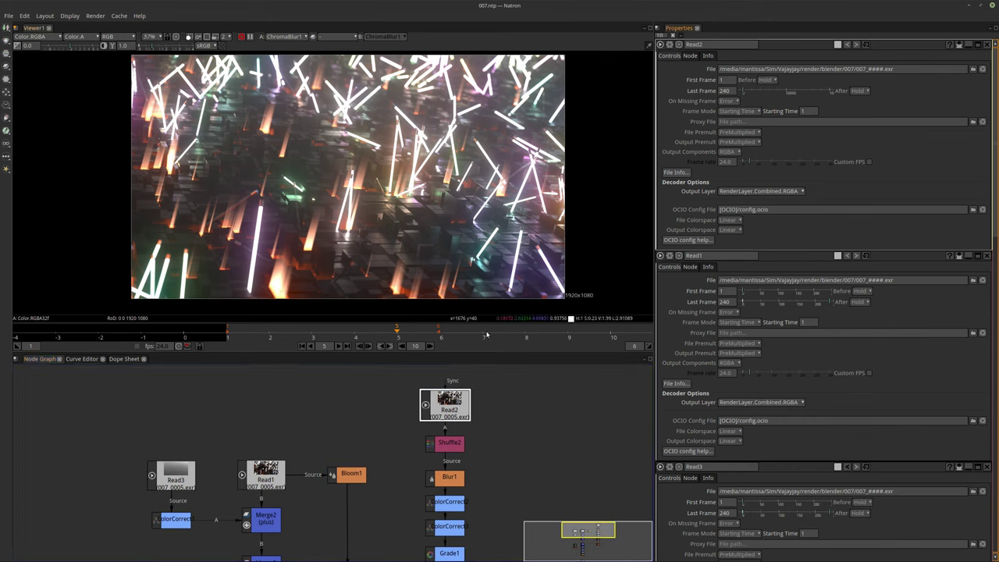
Set the last frame of the viewer's timeline range to 240
middle_drag(489, 469, 488, 450)
double_click(634, 346)
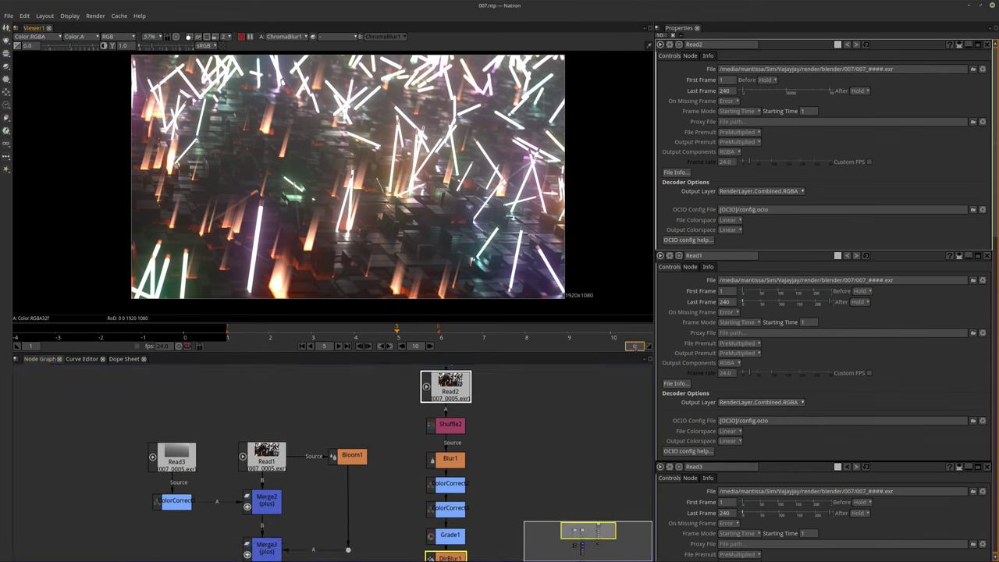
text(240)
key(Return)
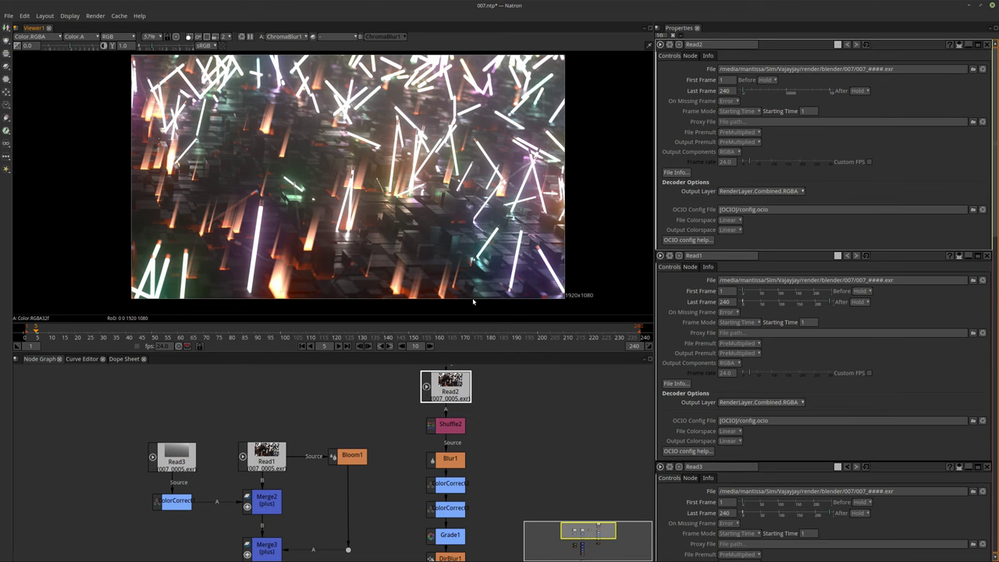
Enlarge the viewer, fit the composite image in it and play the sequence forward
key(space)
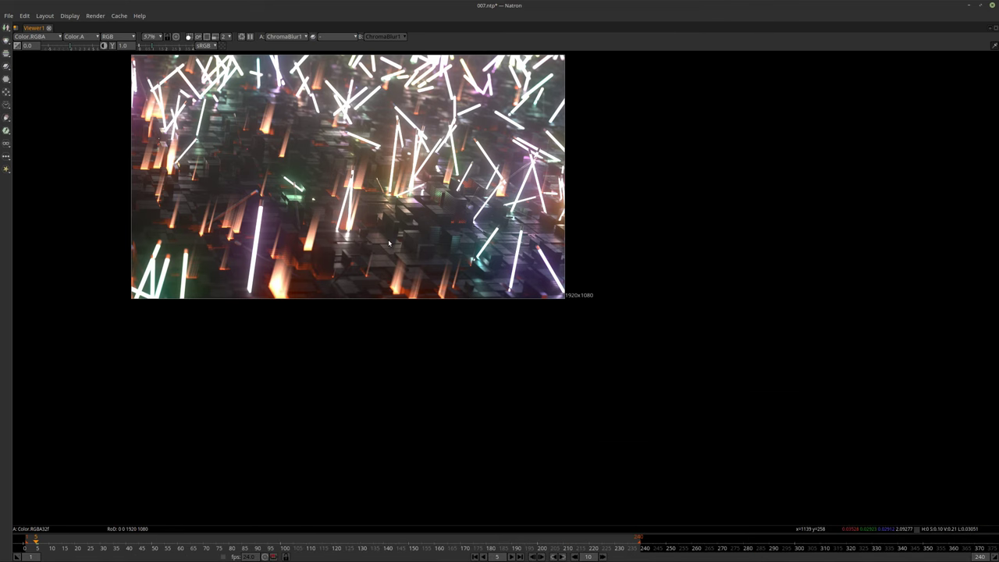
key(ctrl+1)
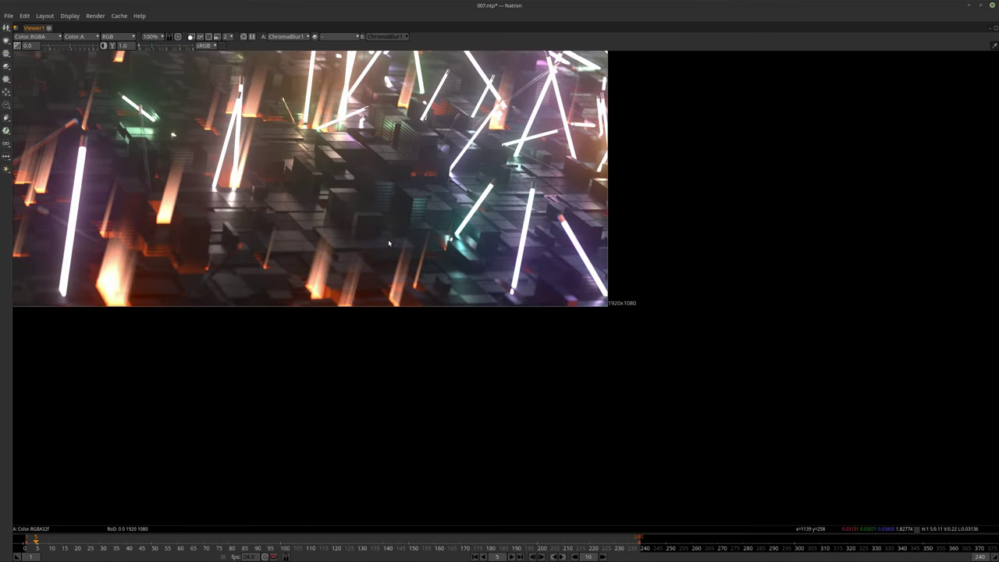
key(f)
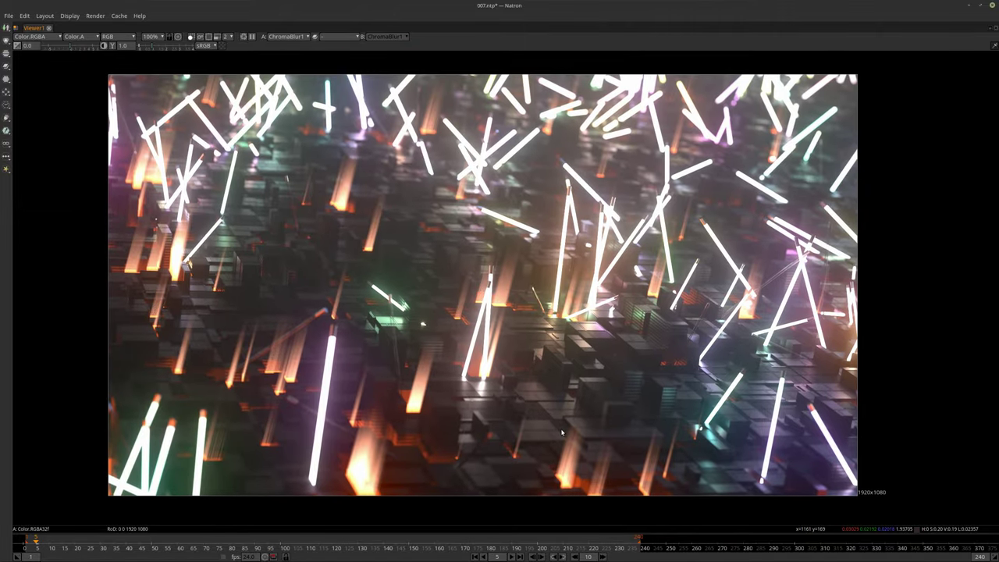
middle_drag(562, 432, 562, 435)
key(l)
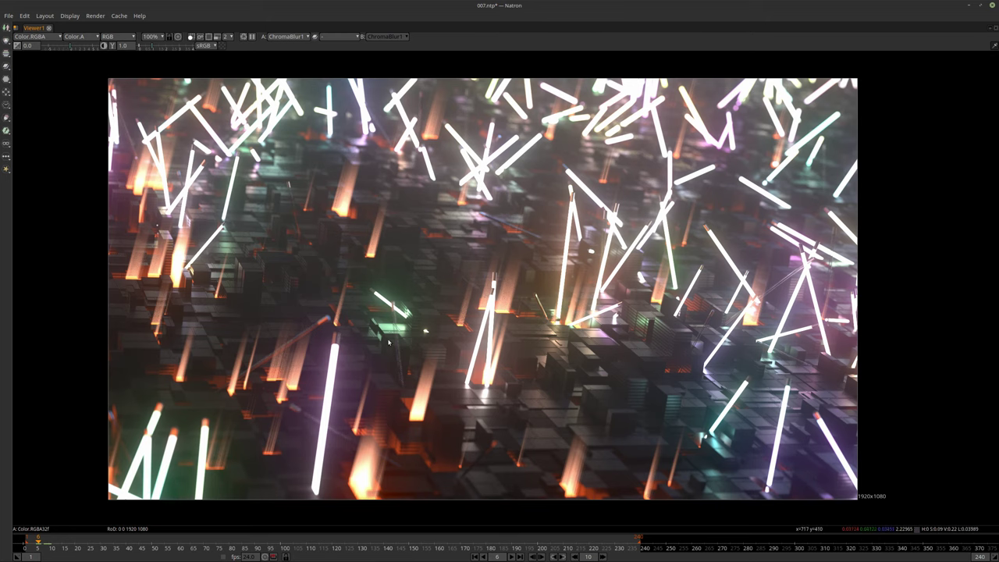
Restore the full layout and set the DirBlur1 node's motion blur to 1
key(space)
key(f)
middle_drag(460, 211, 375, 174)
middle_drag(551, 469, 538, 351)
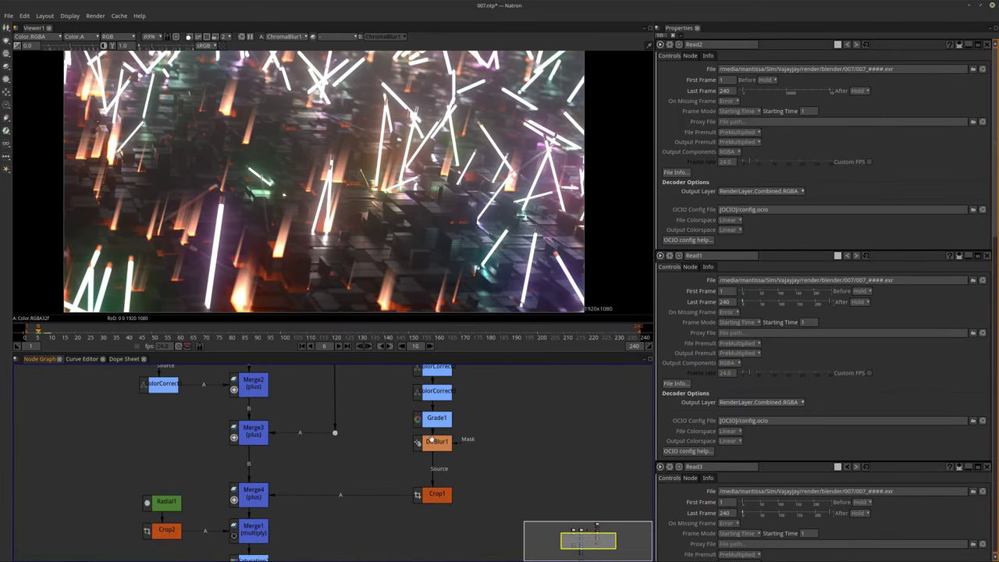
double_click(433, 441)
double_click(722, 169)
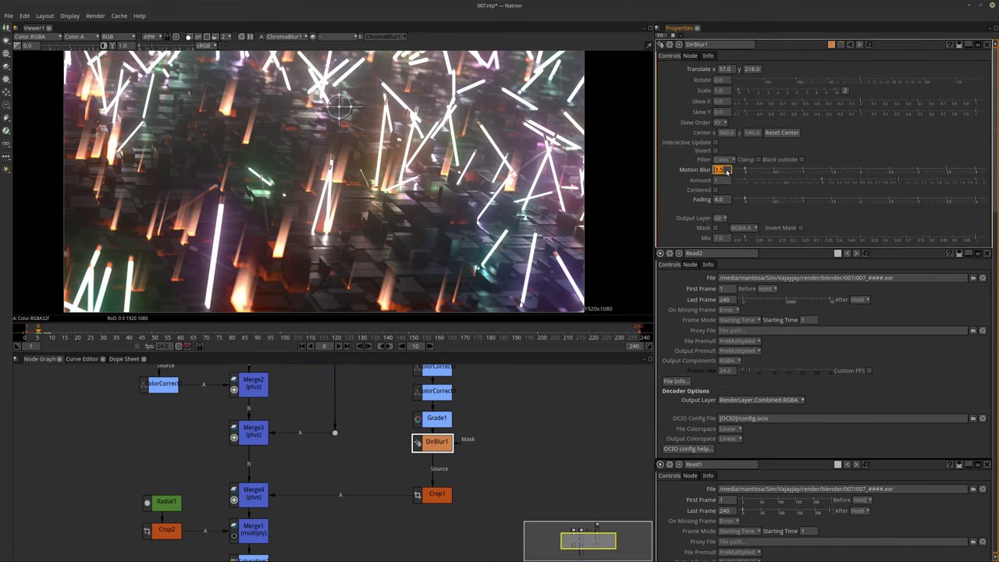
text(1)
key(Return)
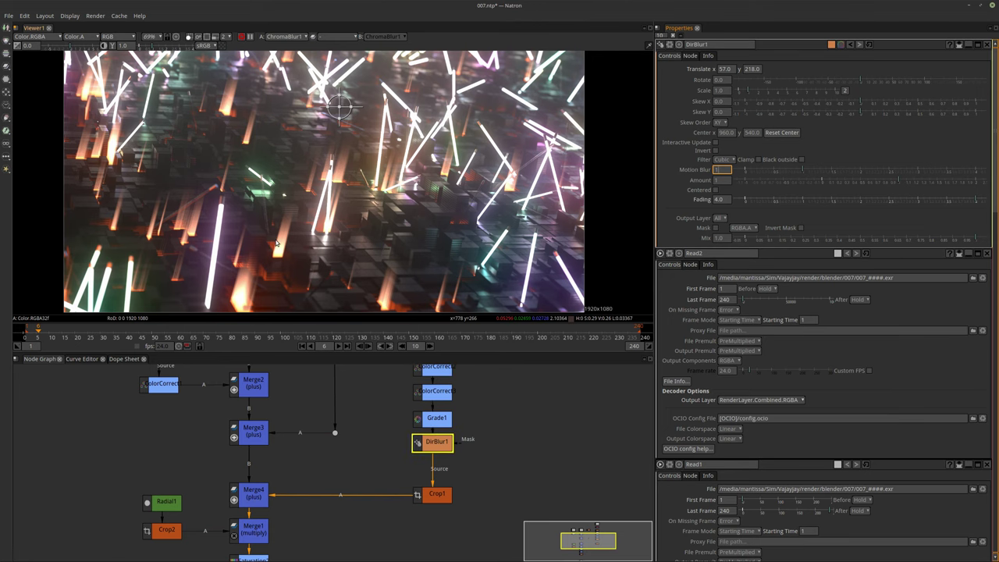
click(684, 209)
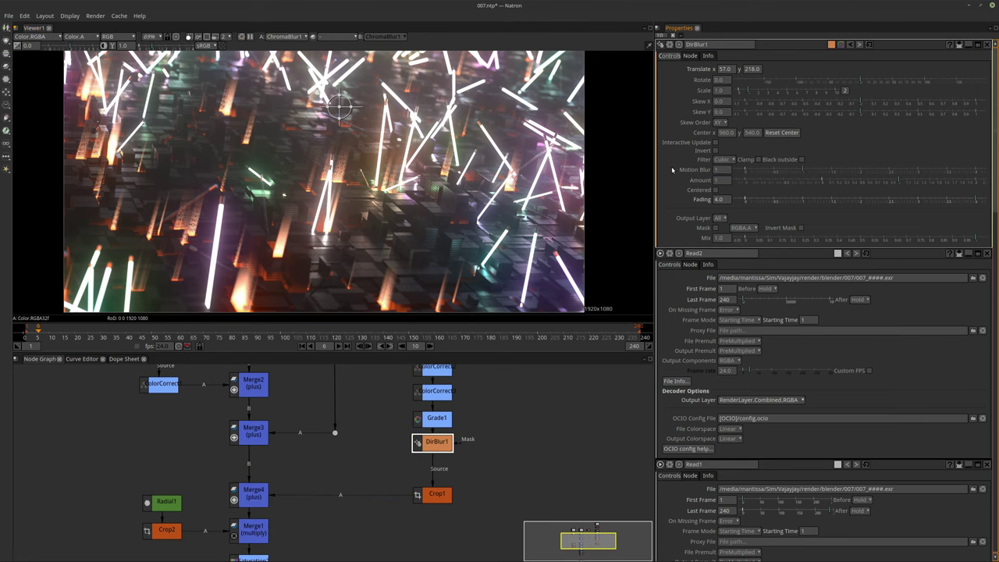
Inspect the directional blur streaks at 100% in the enlarged viewer with the composite centred
key(space)
middle_drag(455, 322, 667, 475)
middle_drag(542, 384, 494, 347)
key(space)
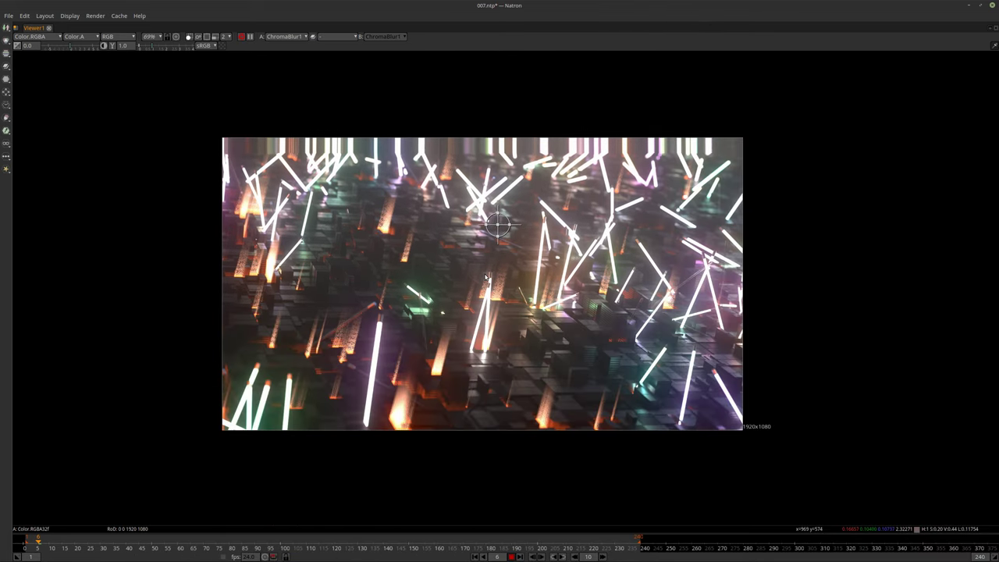
scroll(487, 276, up, 2)
middle_drag(487, 277, 509, 284)
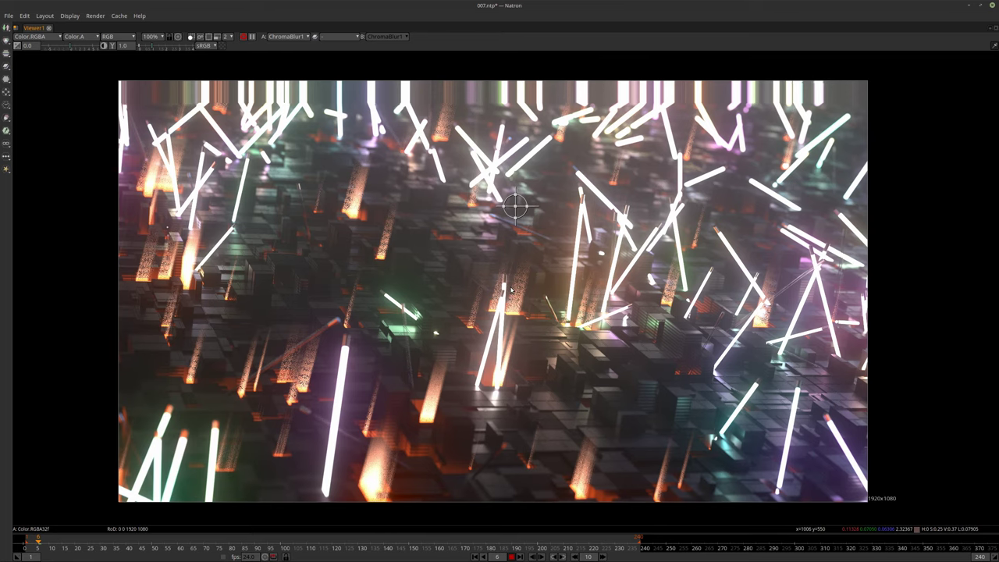
Close all open node property panels and play the composite in the enlarged viewer up to frame 48
key(space)
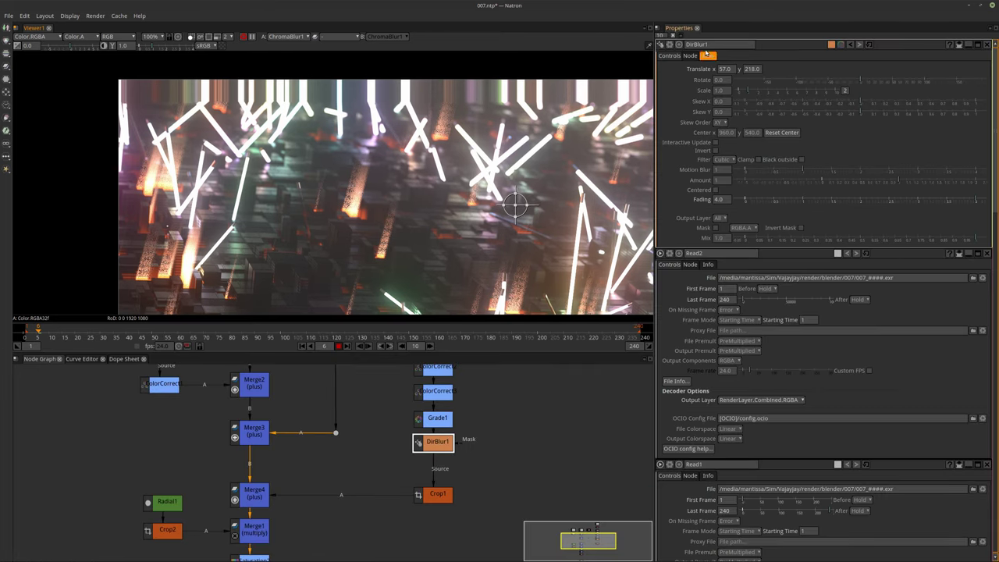
click(677, 37)
key(space)
key(space)
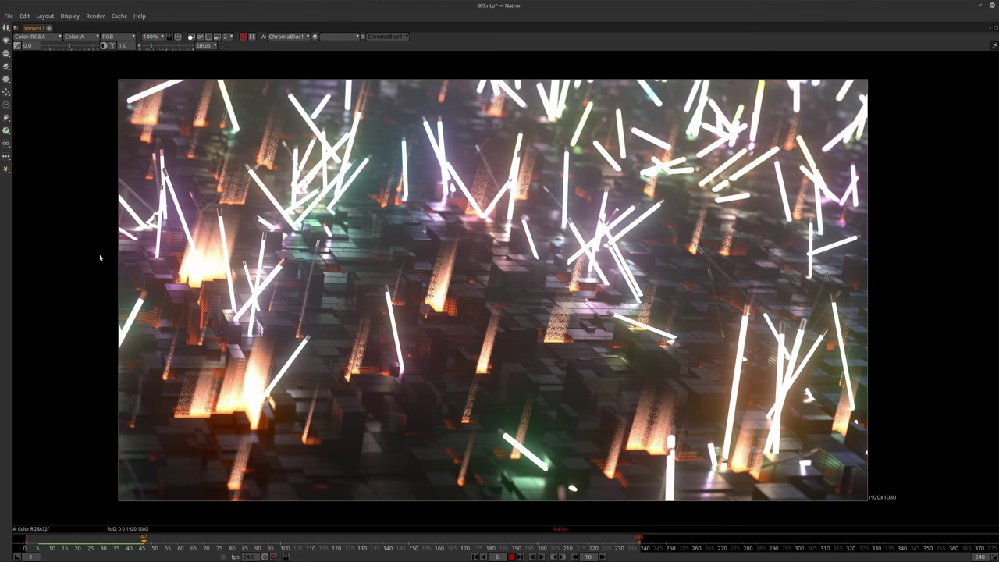
key(k)
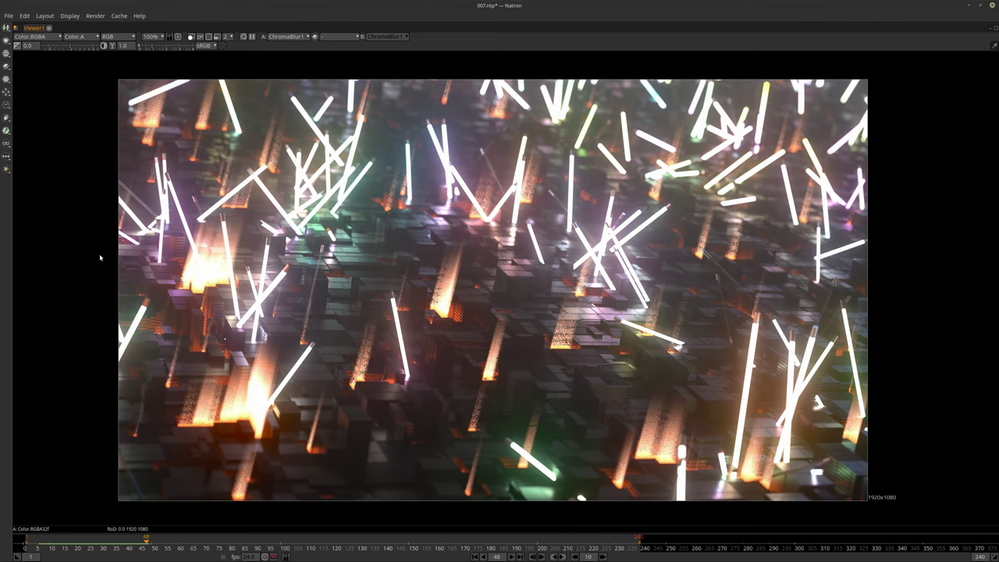
Replay the cached frames backward and forward, and stop the playback
click(483, 556)
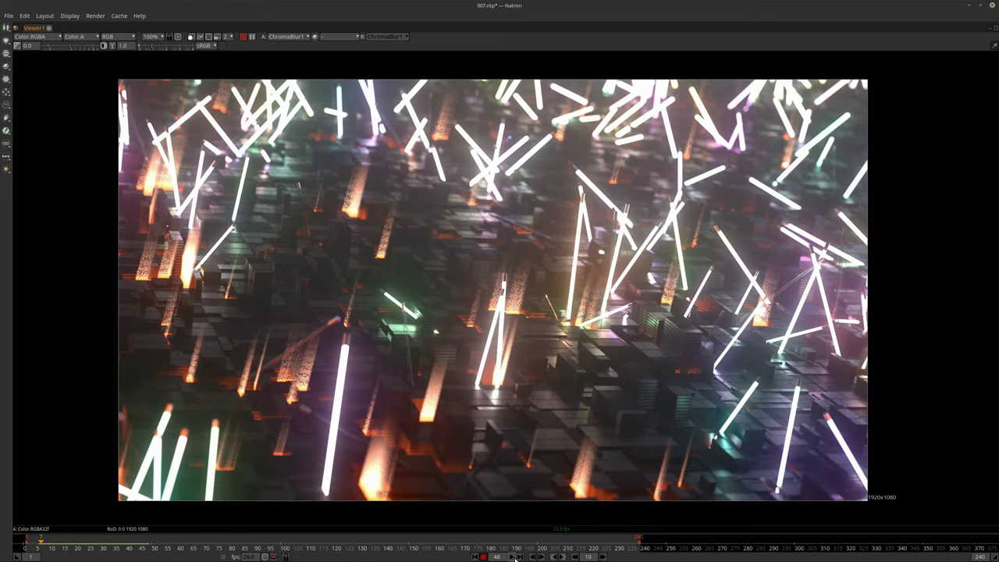
click(512, 556)
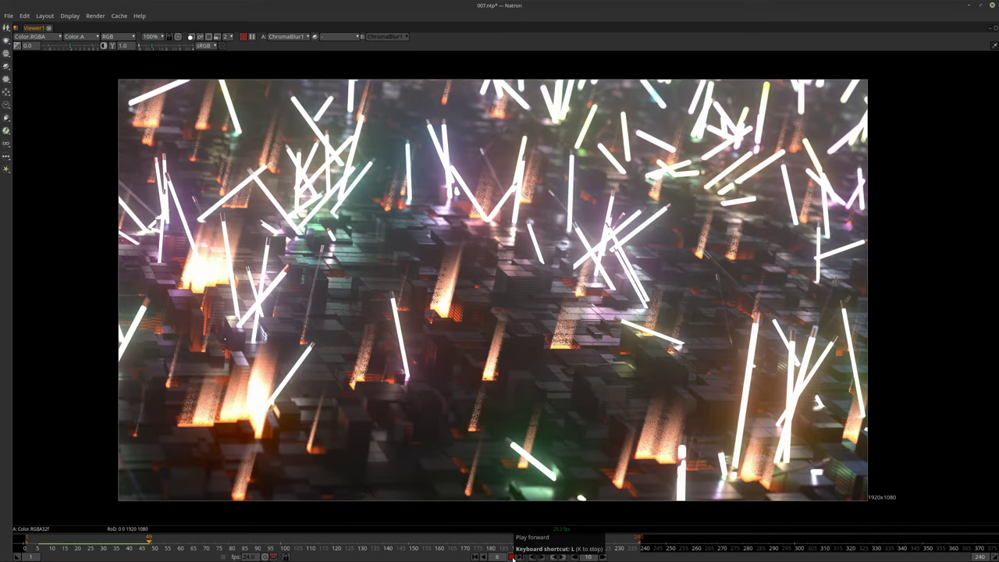
click(513, 557)
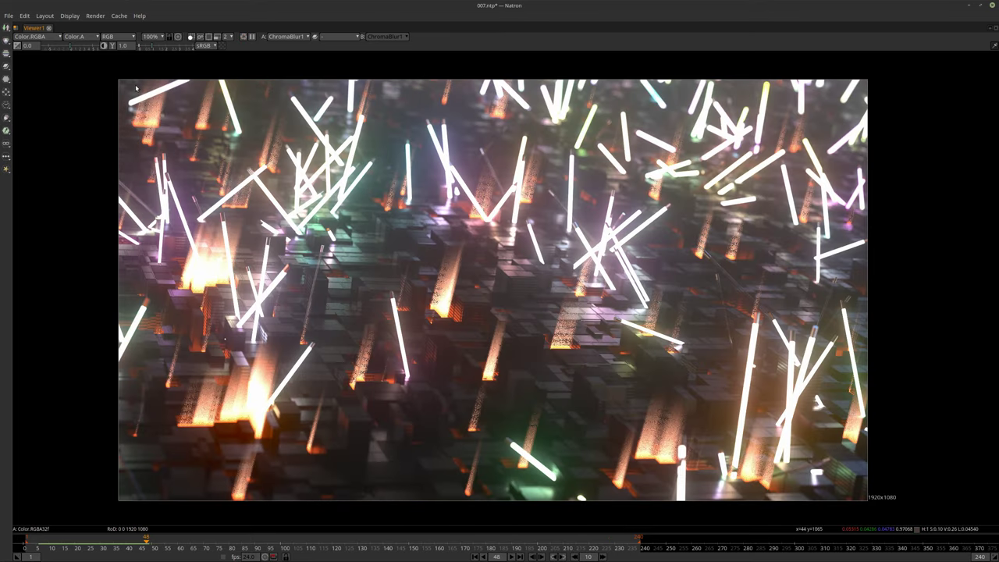
Reopen the DirBlur1 node's properties and set its motion blur to 4
key(space)
double_click(435, 443)
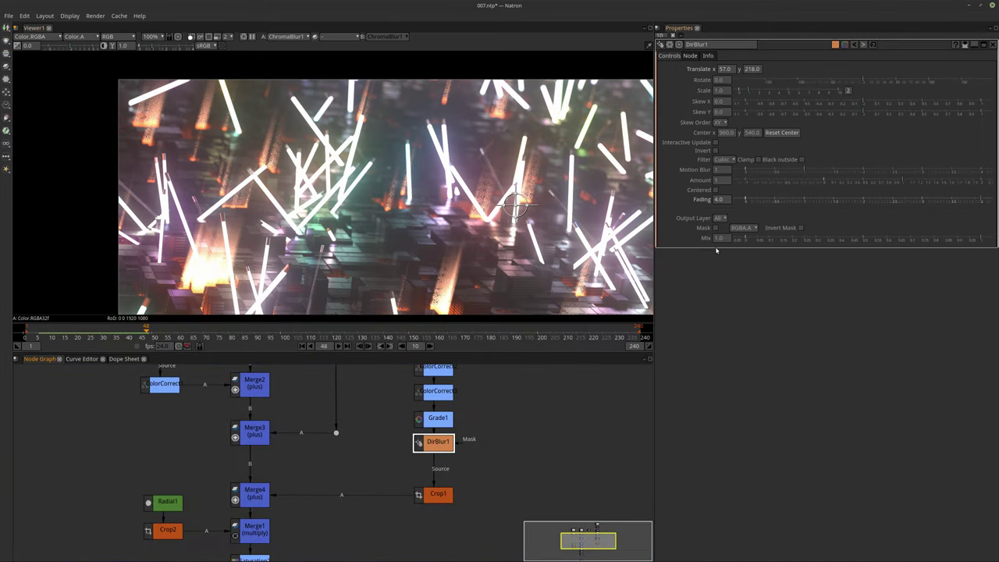
click(723, 170)
key(Return)
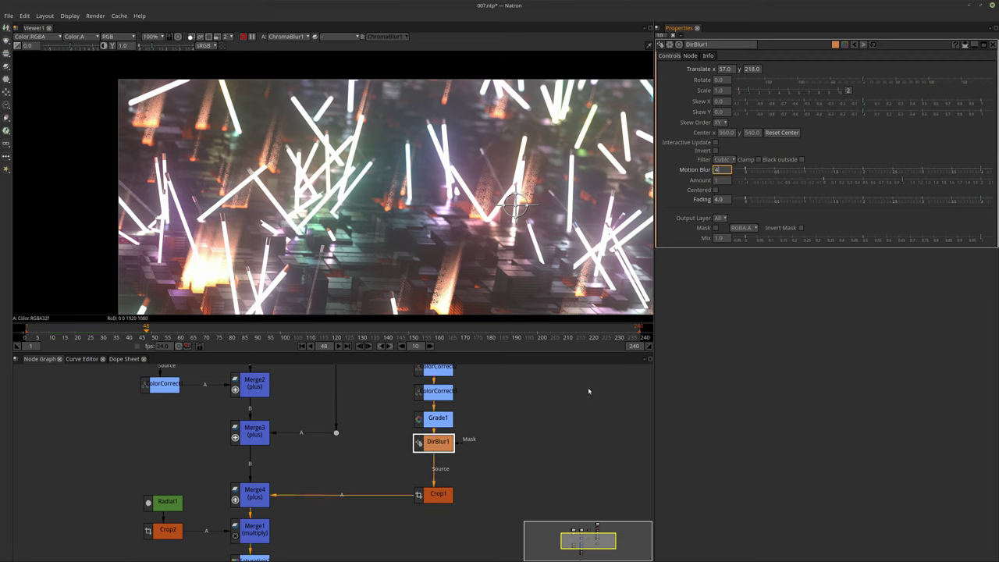
Add a Write node near the end of the node chain that outputs to 007.mov in the render/natron folder
middle_drag(363, 463, 376, 373)
middle_drag(386, 427, 422, 333)
middle_drag(398, 451, 308, 461)
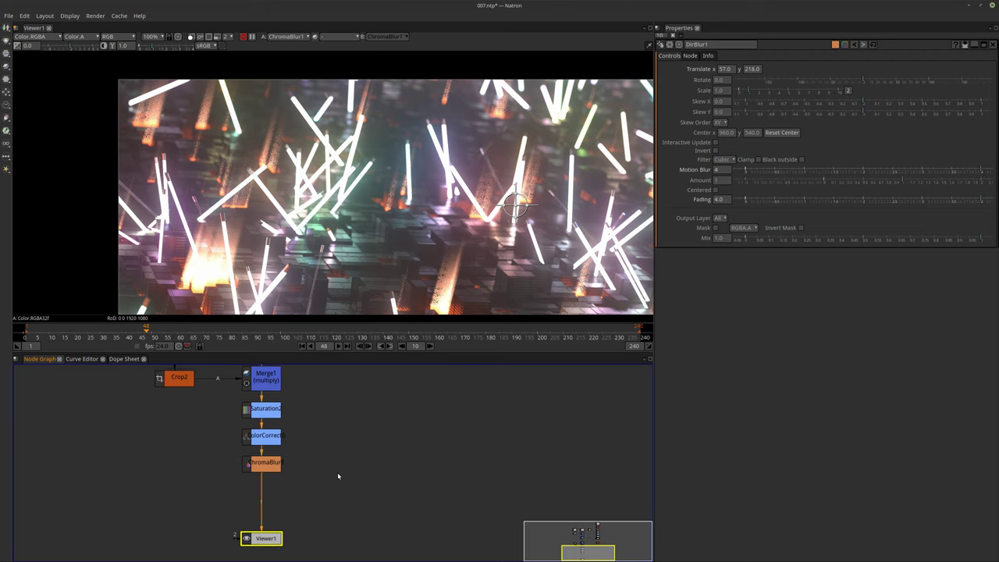
click(337, 472)
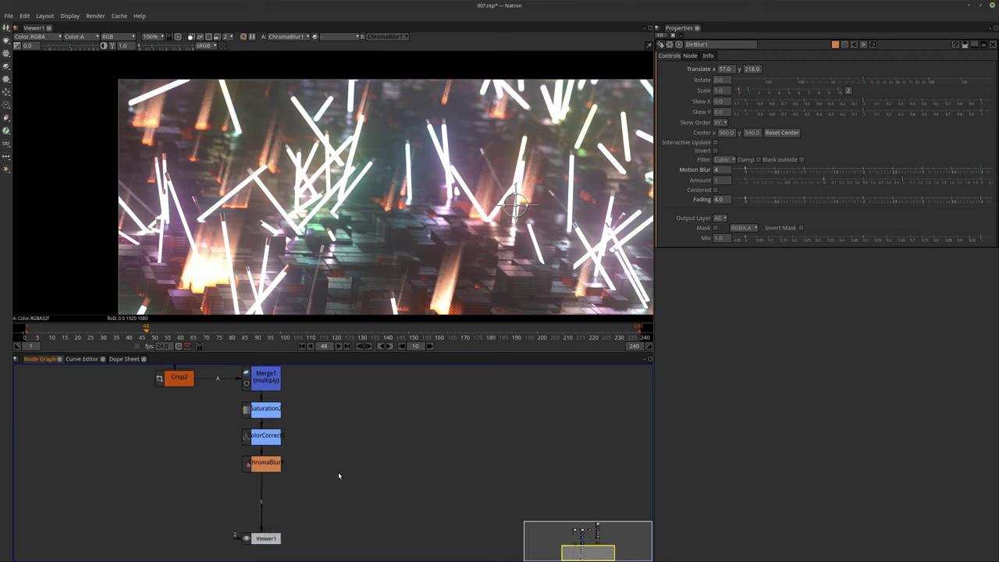
key(w)
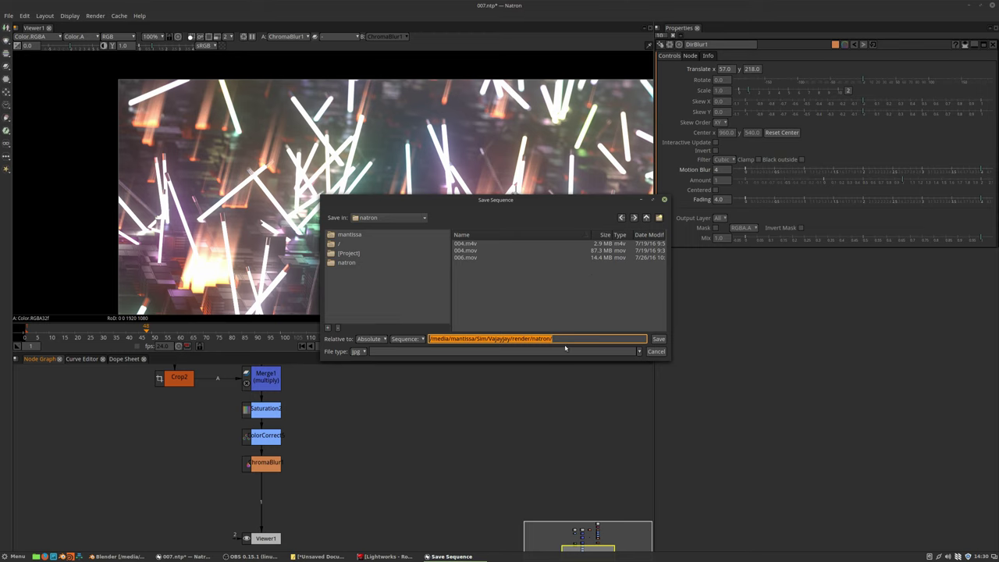
click(583, 339)
text(11)
text(00)
text(.mov)
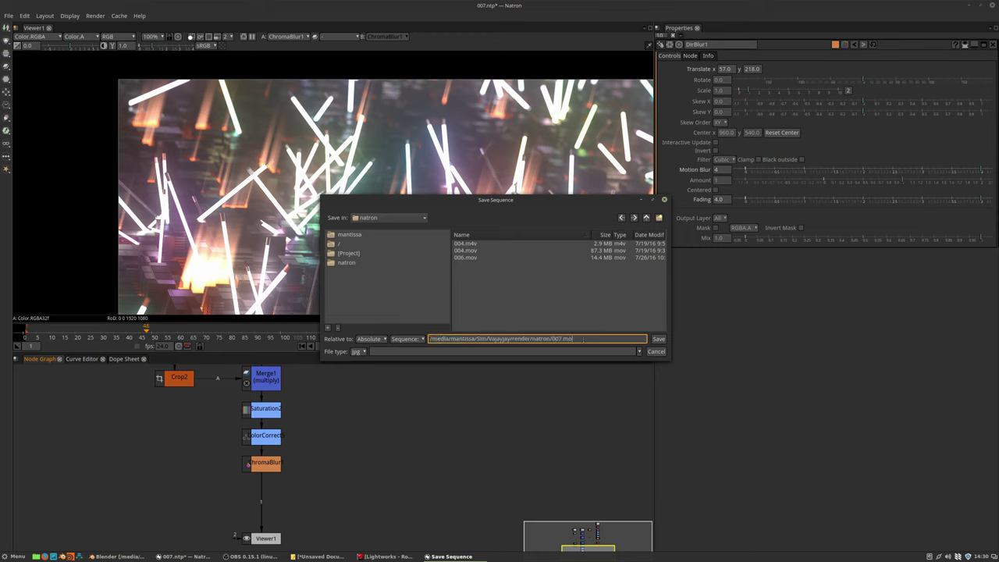
key(Return)
Connect the Write1 node's source to the ChromaBlur node and line it up beside that node
middle_drag(364, 464, 367, 457)
drag(371, 474, 285, 456)
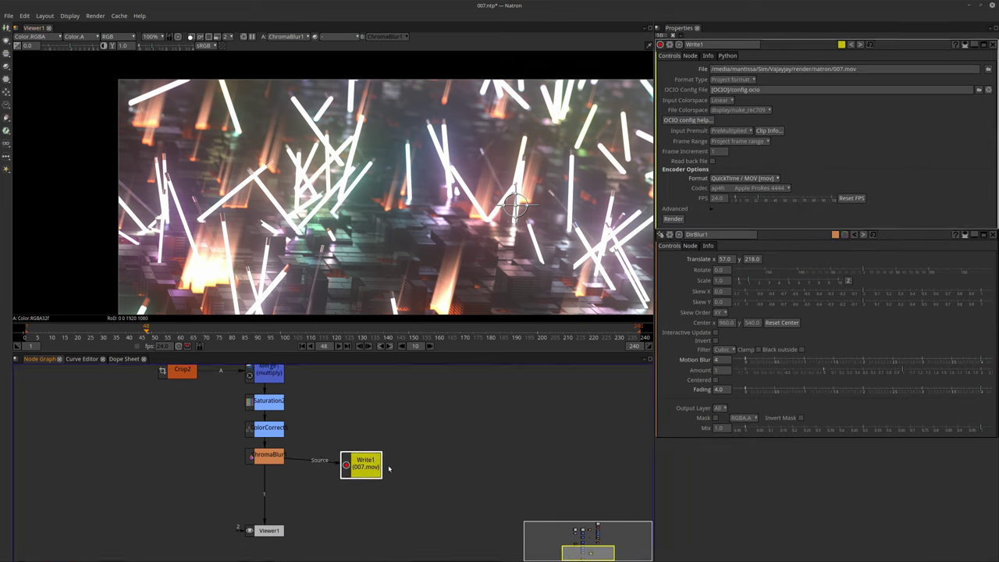
drag(359, 463, 346, 455)
Save the project and start rendering the Write1 node with its Apple ProRes 4444 QuickTime settings
key(ctrl+s)
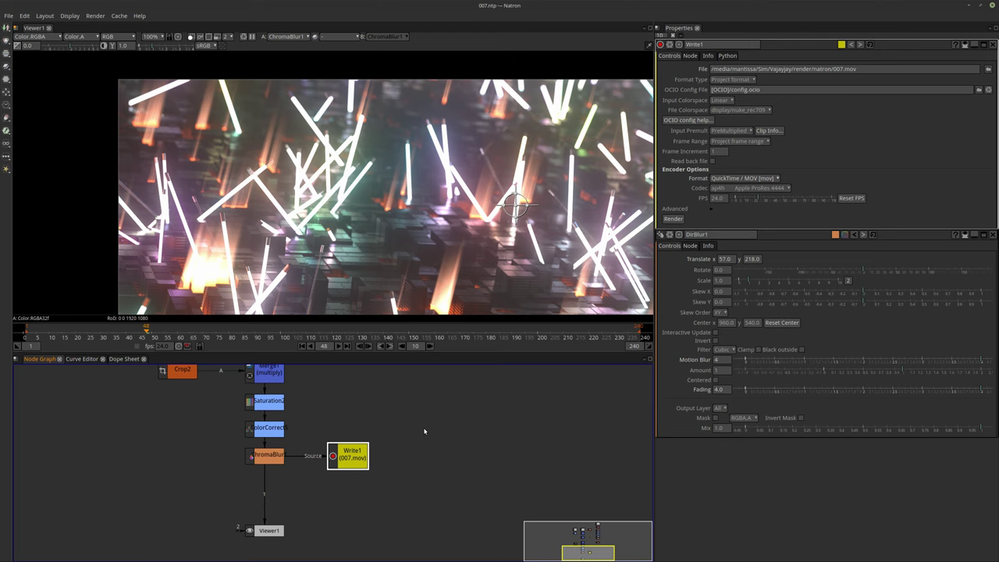
click(680, 219)
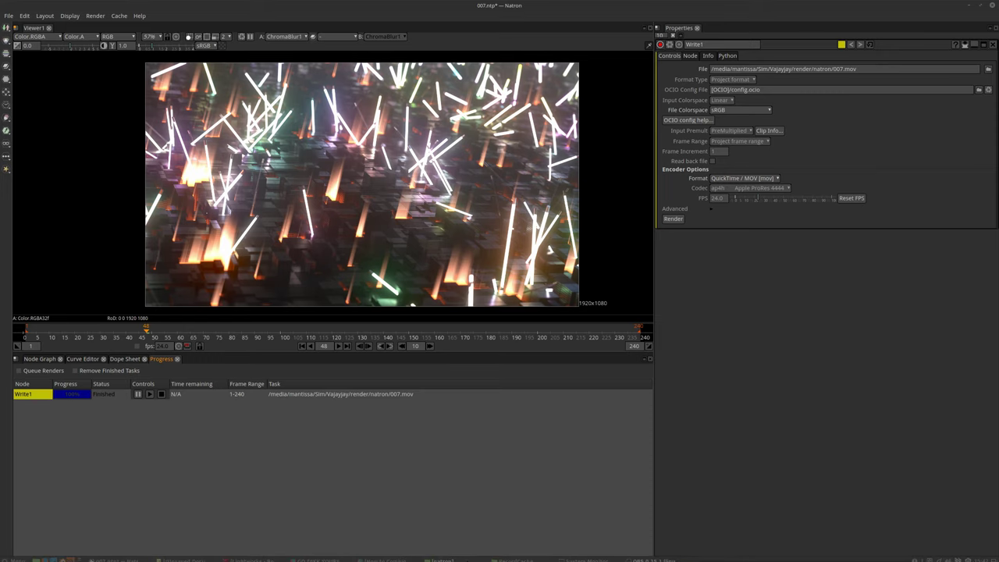
Switch to the file manager's natron folder, open the rendered 007.mov in SMPlayer and watch it full screen
click(462, 557)
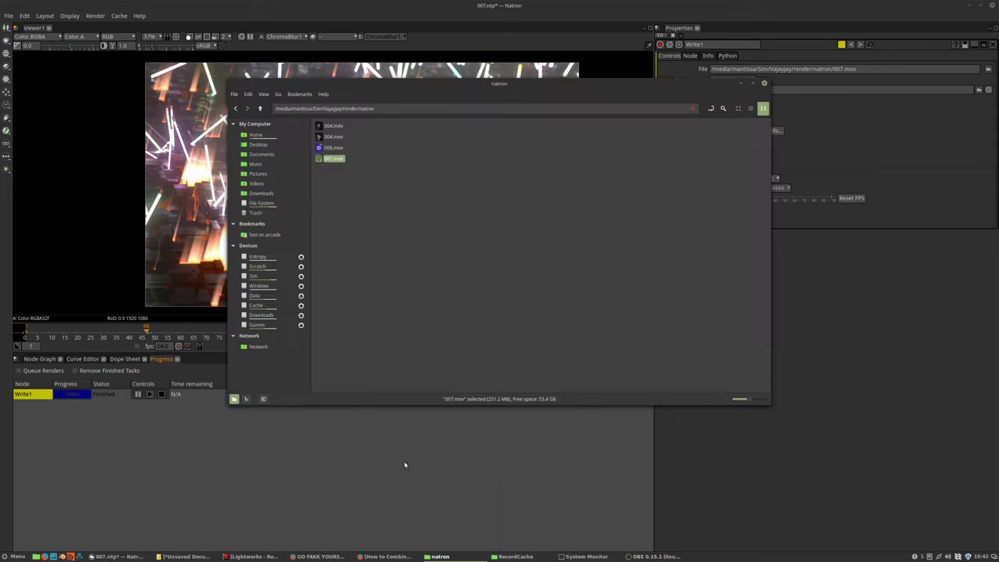
double_click(334, 159)
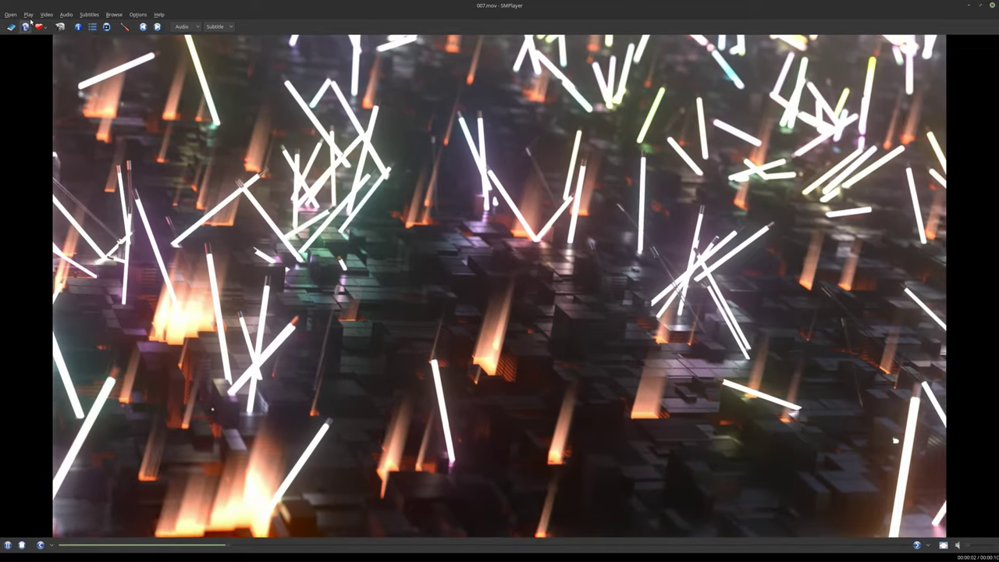
click(28, 15)
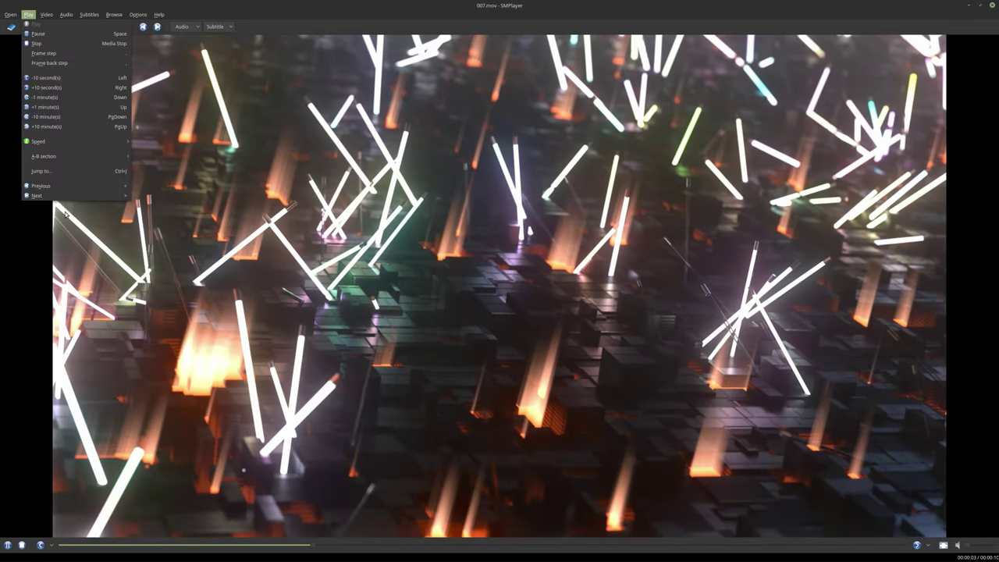
mouse_move(55, 157)
click(156, 191)
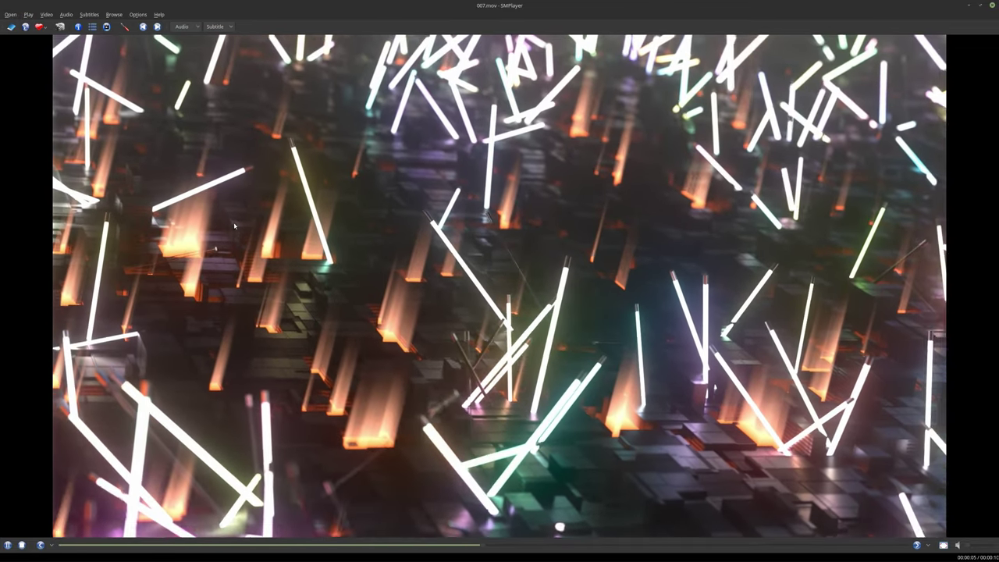
double_click(233, 222)
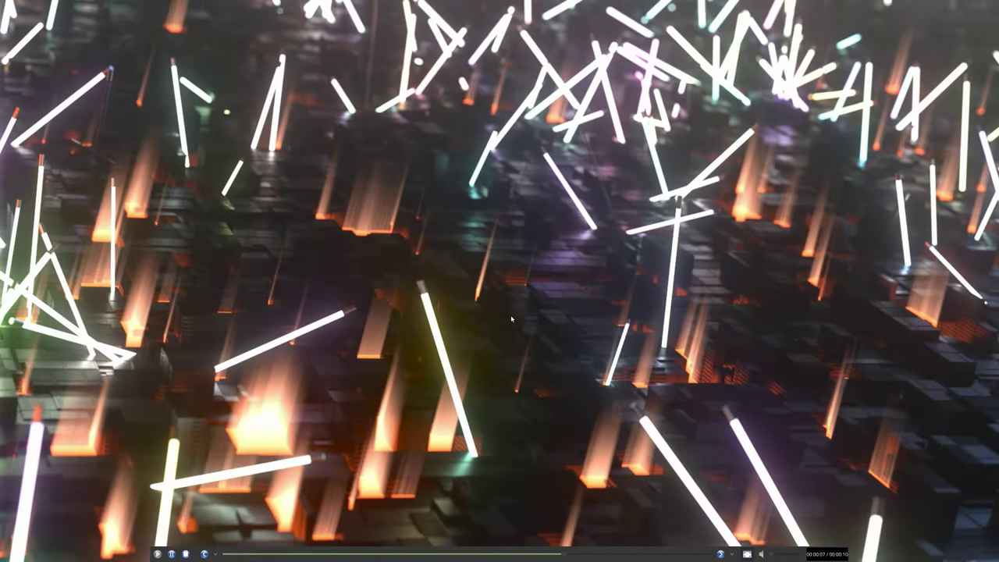